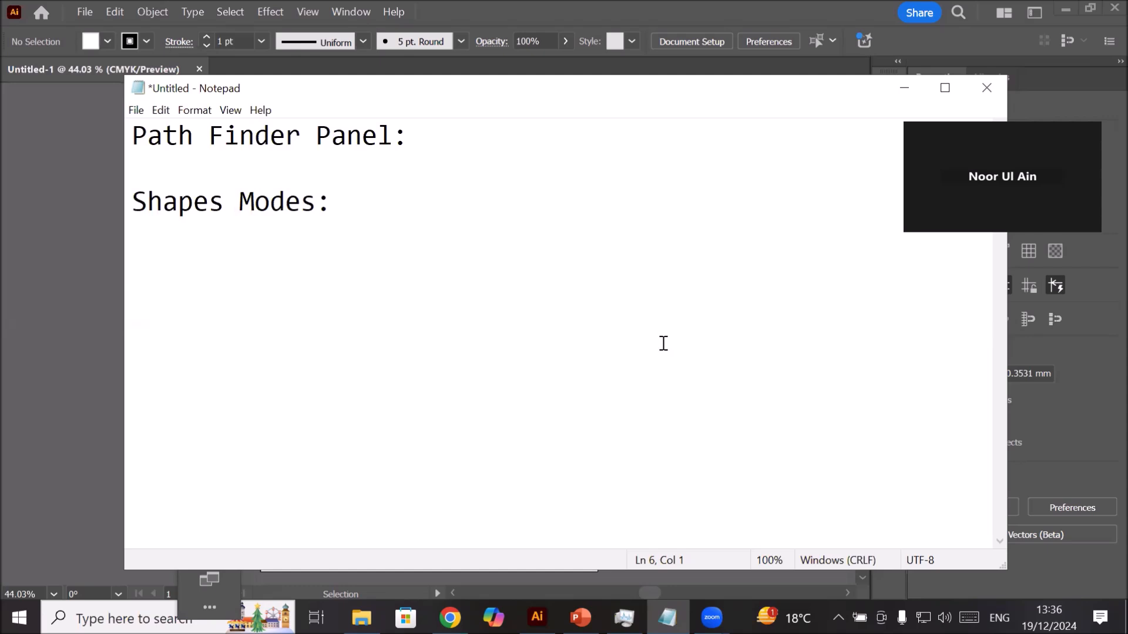
Step: Add a "Pathfinder:" heading to the notes and insert "[Shift+Ctrl+F9]" directly after "Path Finder Panel:" in the first line
{"action": "type", "text": "Pathfinder:"}
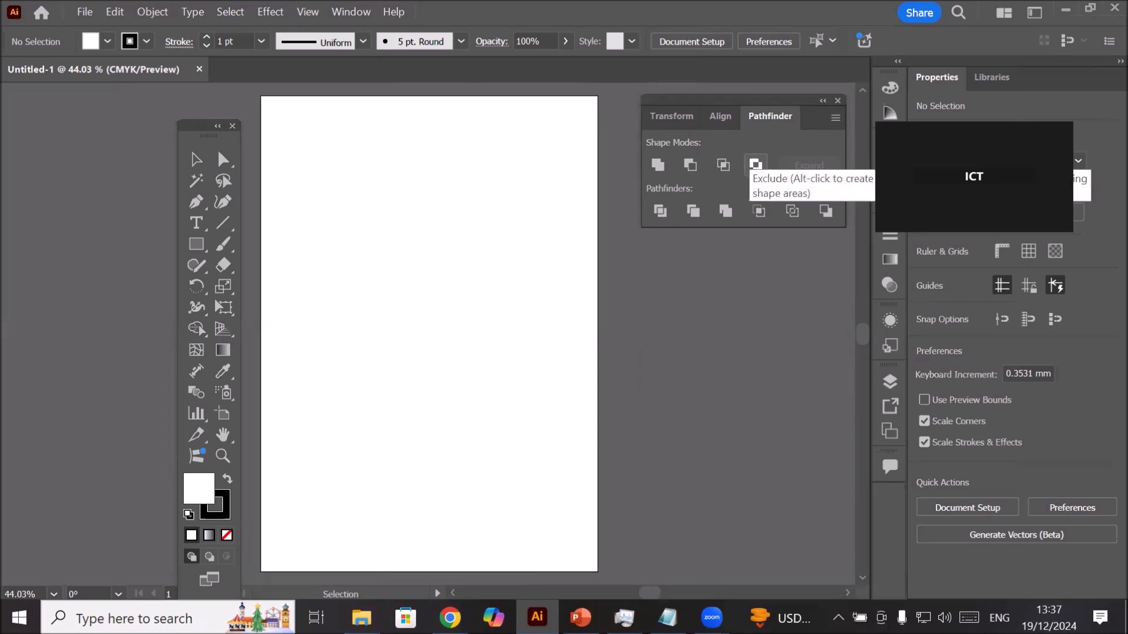
{"action": "key", "text": "alt+Tab"}
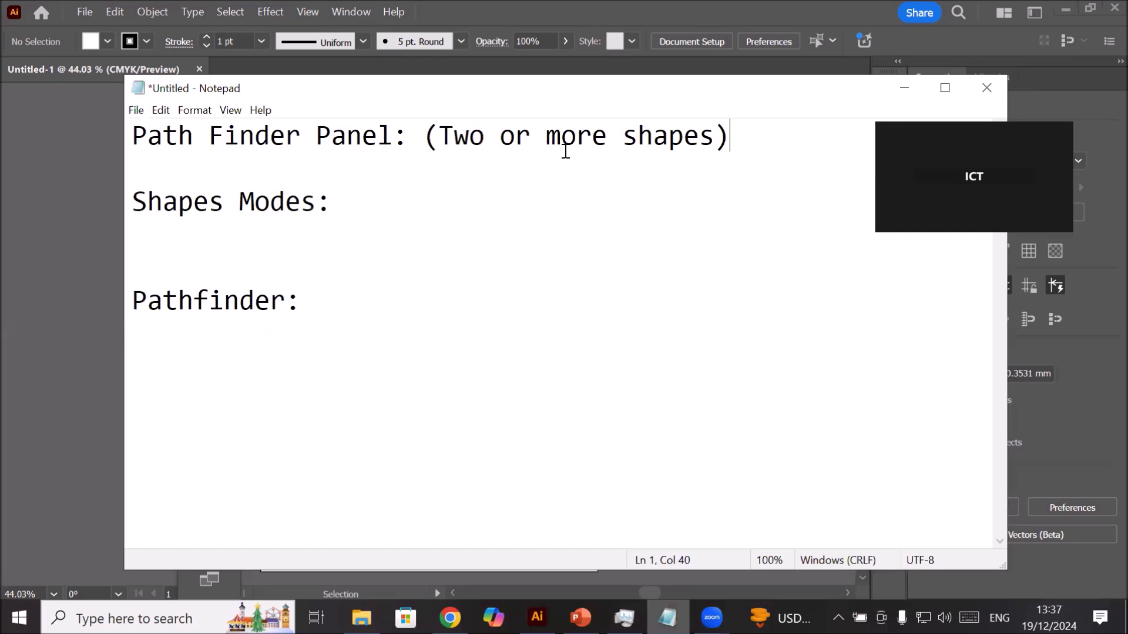
{"action": "left_click", "coordinate": [413, 136]}
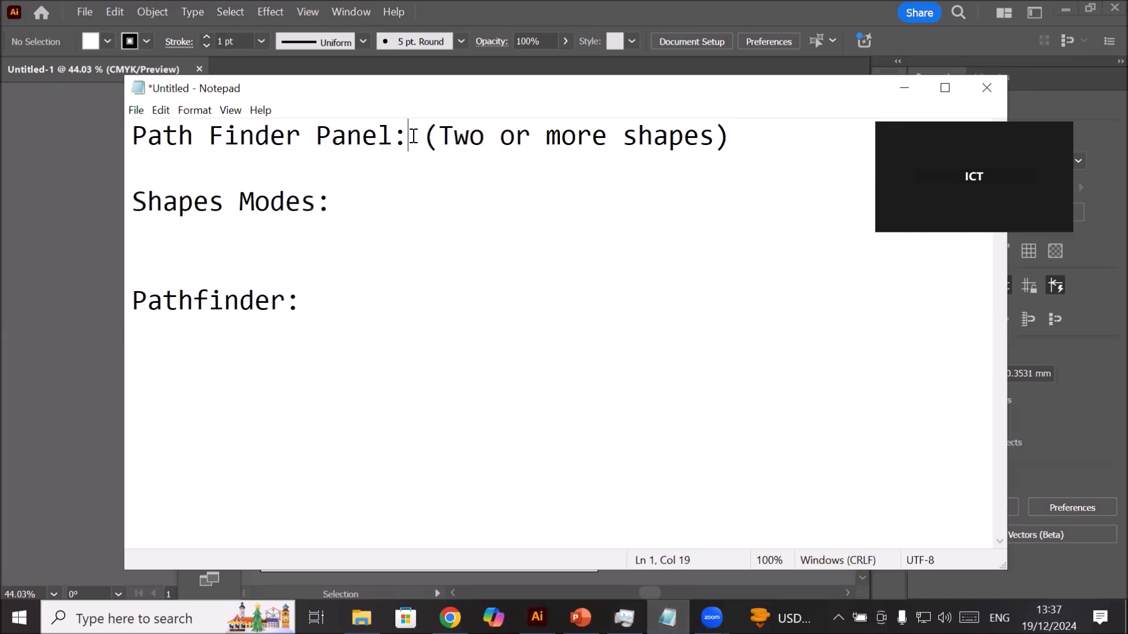
{"action": "type", "text": "[]"}
{"action": "key", "text": "Left"}
{"action": "type", "text": "Shift"}
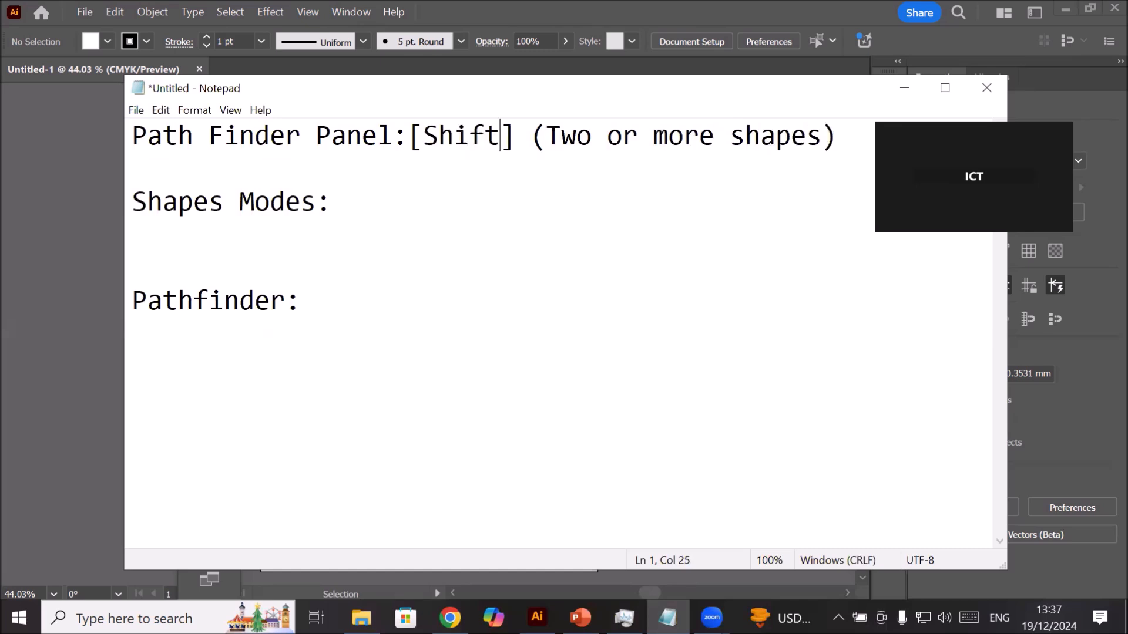
{"action": "type", "text": "+"}
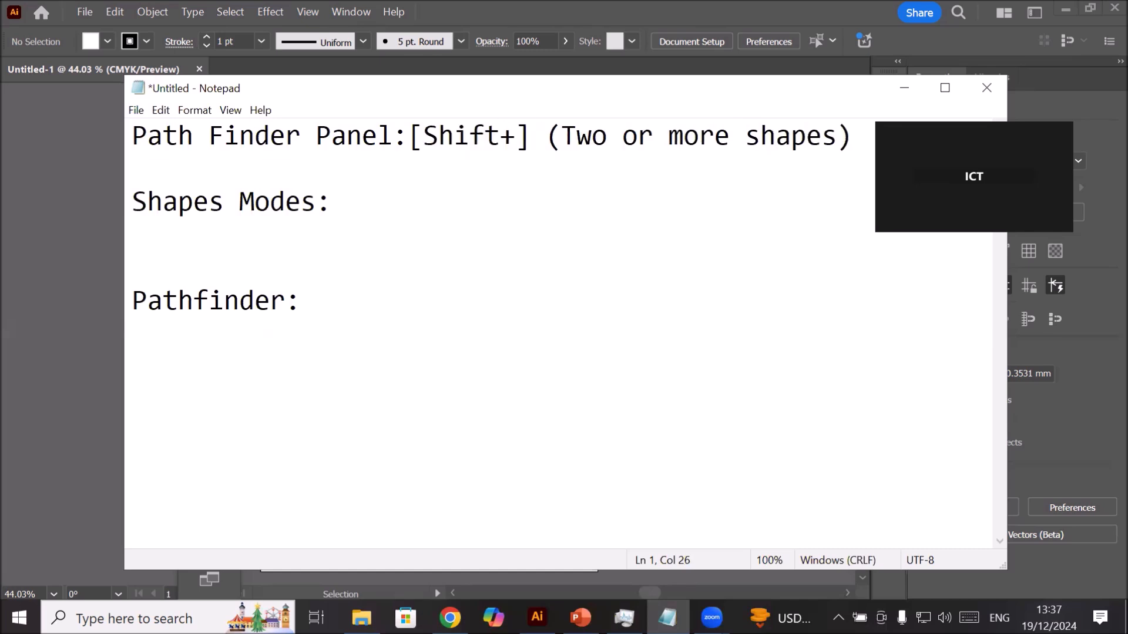
{"action": "type", "text": "Ctrl"}
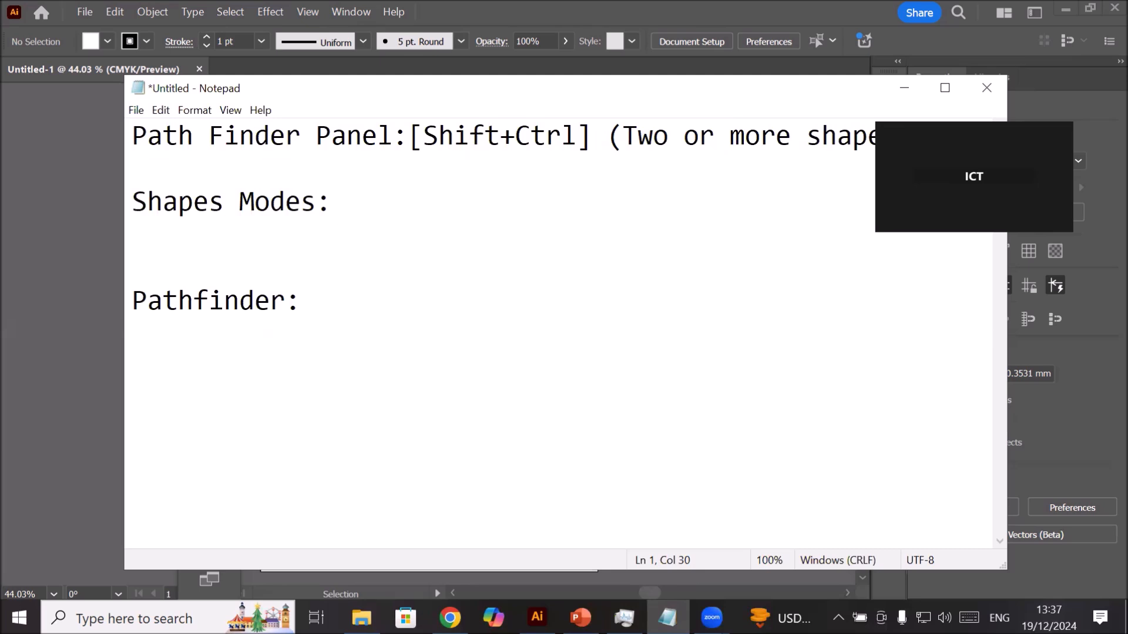
{"action": "type", "text": "+F9"}
{"action": "key", "text": "Down"}
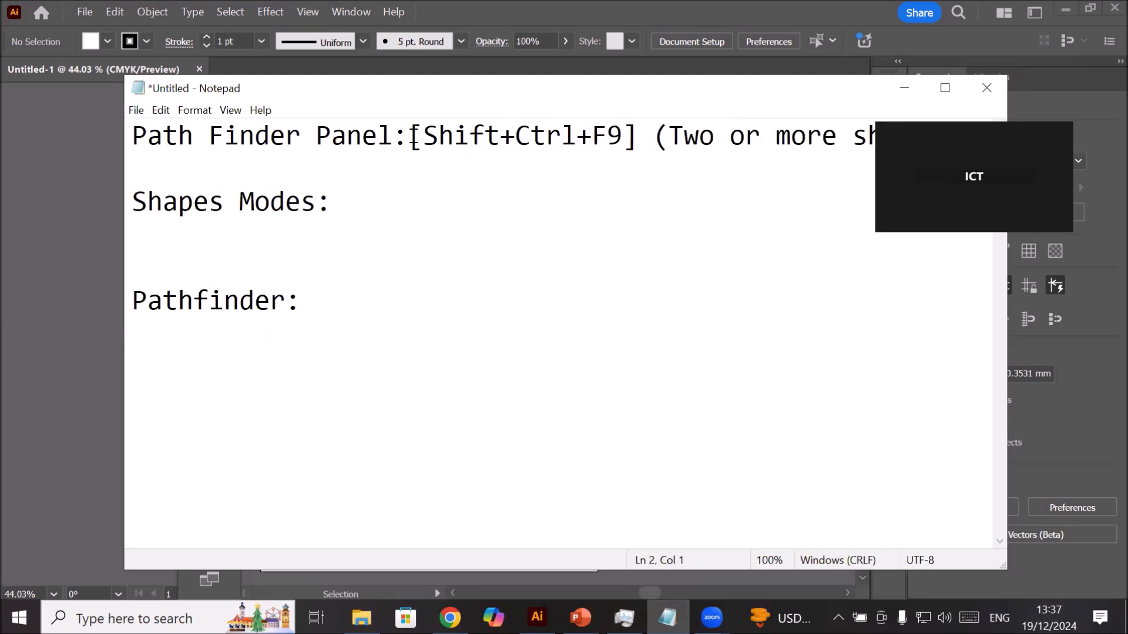
Step: List "1) Unite" and "2) Minus Front" on separate lines under the "Shapes Modes:" heading
{"action": "left_click", "coordinate": [179, 230]}
{"action": "type", "text": "1) Uni"}
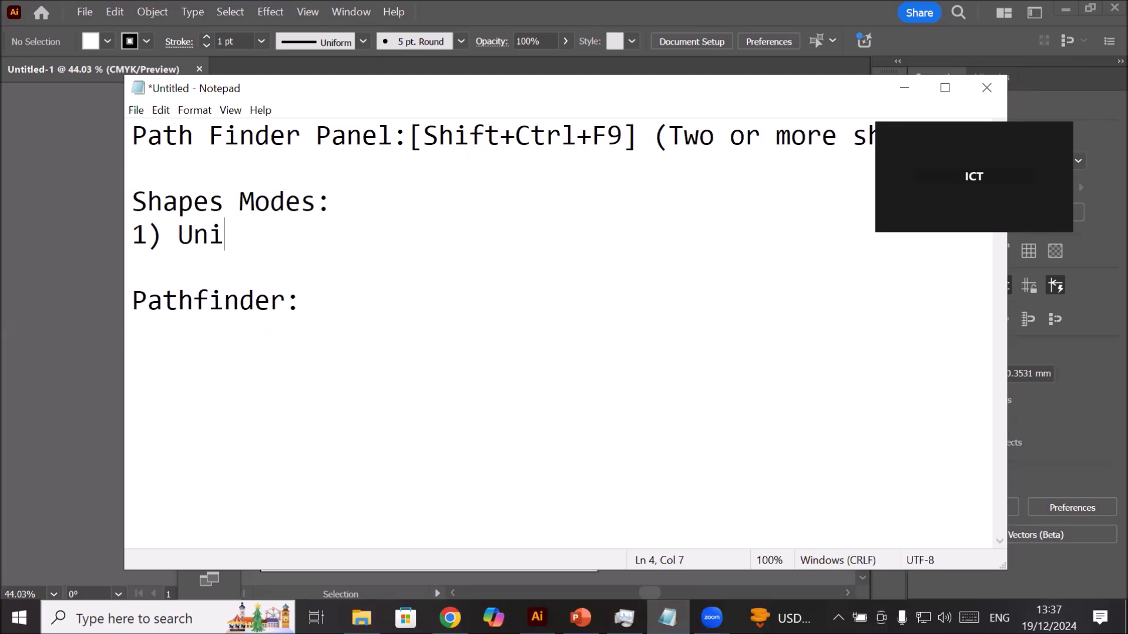
{"action": "type", "text": "te"}
{"action": "key", "text": "Return"}
{"action": "type", "text": "2) "}
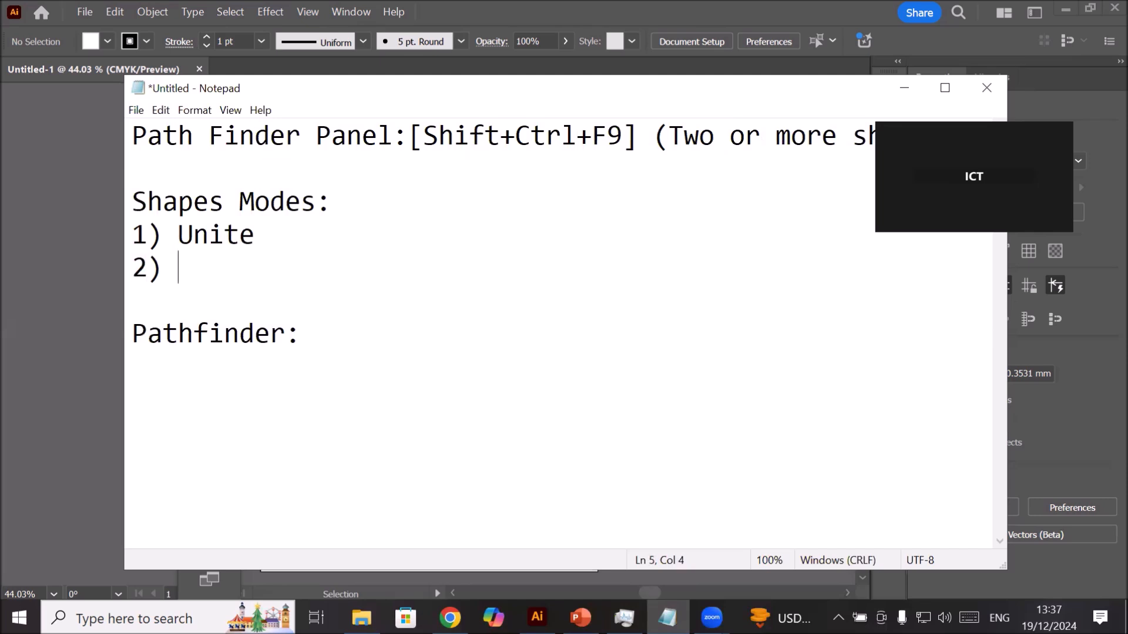
{"action": "type", "text": "Minu"}
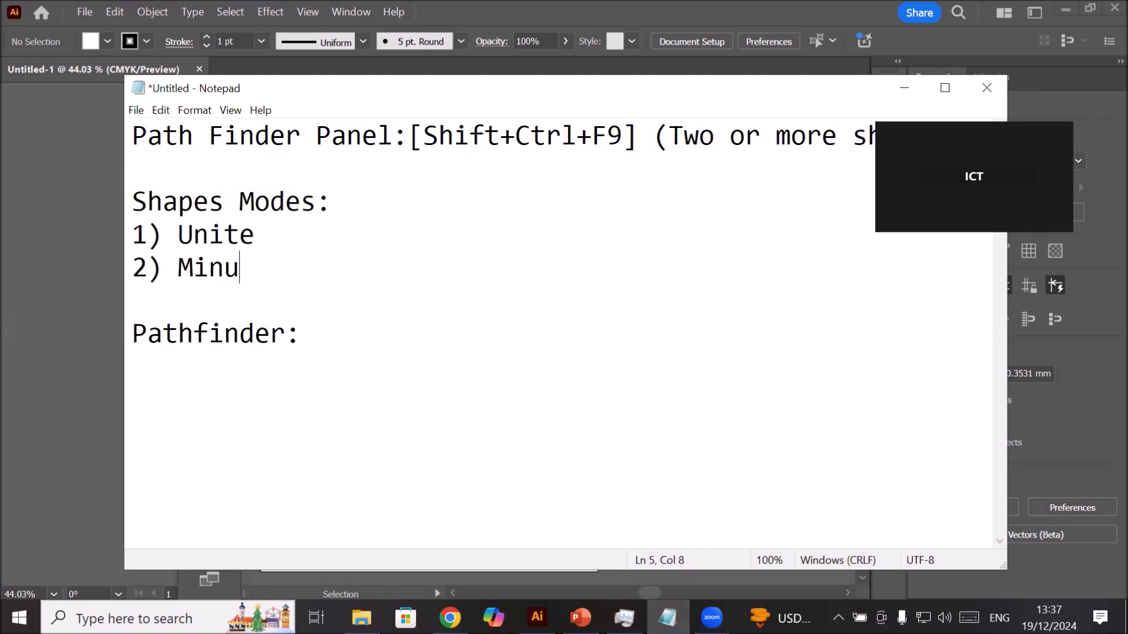
{"action": "type", "text": "s Front"}
{"action": "key", "text": "Return"}
Step: Continue the Shapes Modes list with "3) Intersect" and "4) Exclude" on separate lines
{"action": "type", "text": "3)"}
{"action": "key", "text": "Return"}
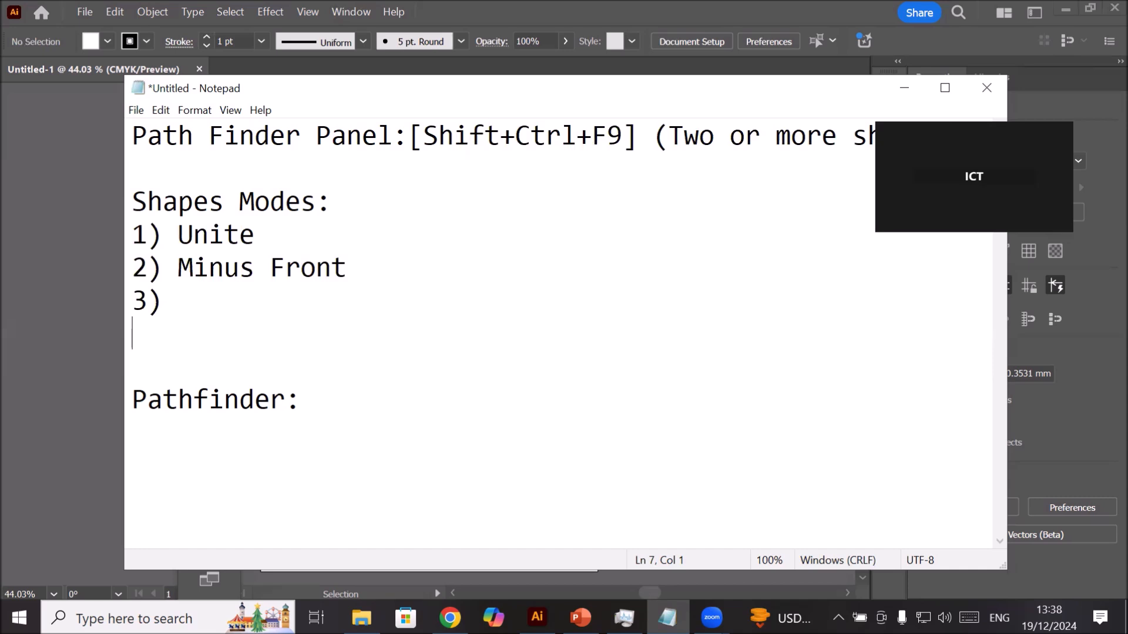
{"action": "key", "text": "Up"}
{"action": "key", "text": "Down"}
{"action": "key", "text": "Left"}
{"action": "type", "text": "Inter"}
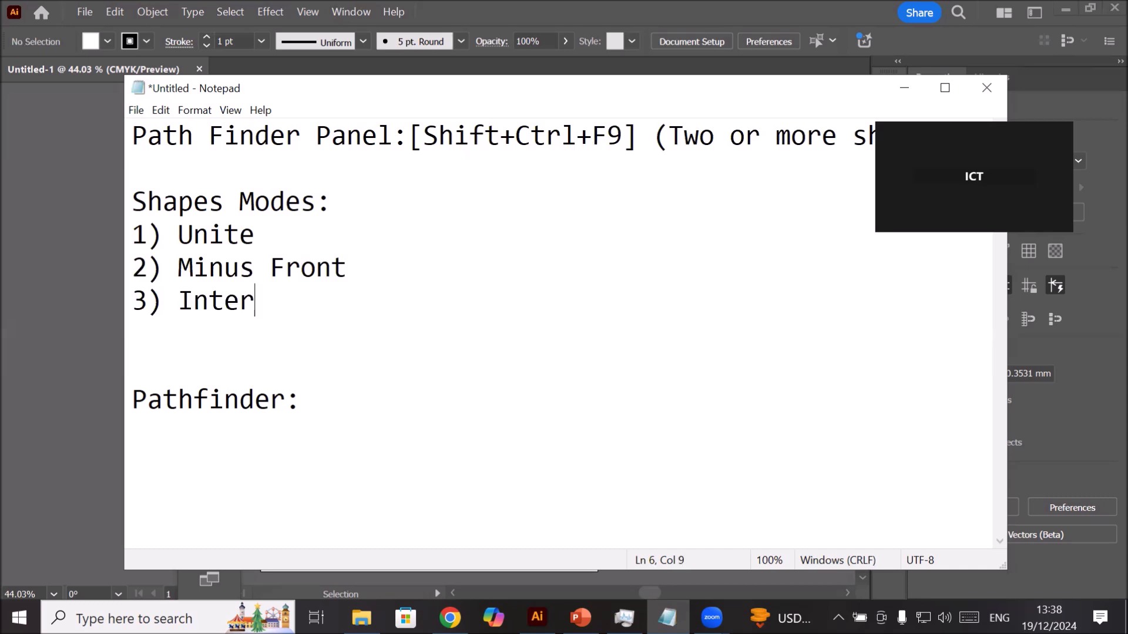
{"action": "type", "text": "sect"}
{"action": "key", "text": "Down"}
{"action": "type", "text": "4) "}
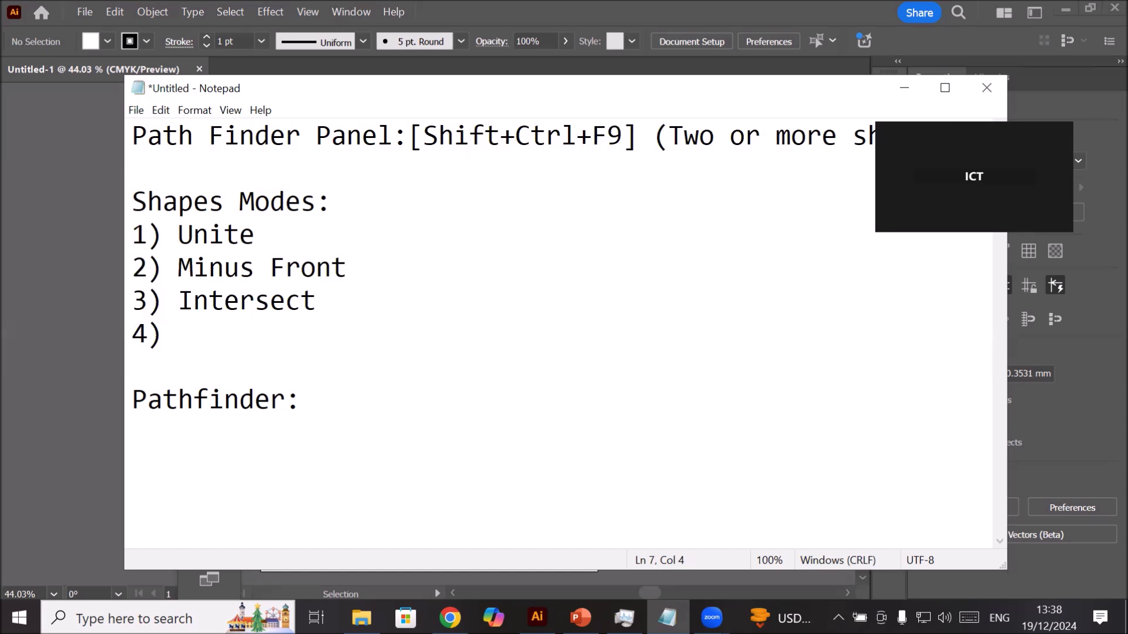
{"action": "type", "text": "Excl"}
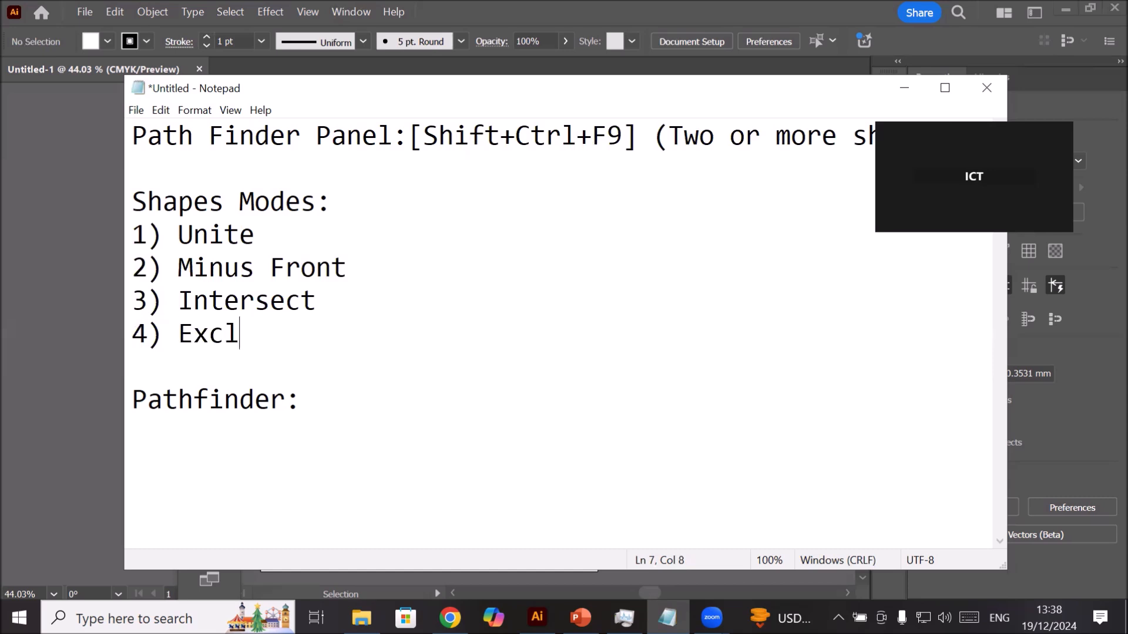
{"action": "type", "text": "ude"}
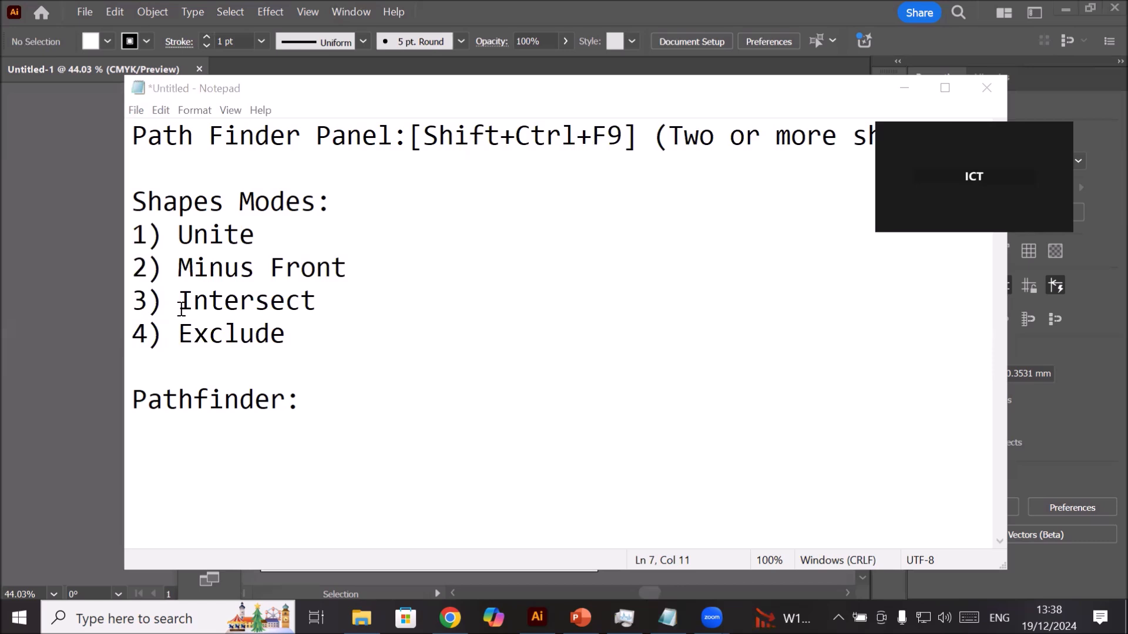
Step: Append "(with Extend Button)" to the "Shapes Modes:" heading
{"action": "left_click", "coordinate": [351, 203]}
{"action": "type", "text": "("}
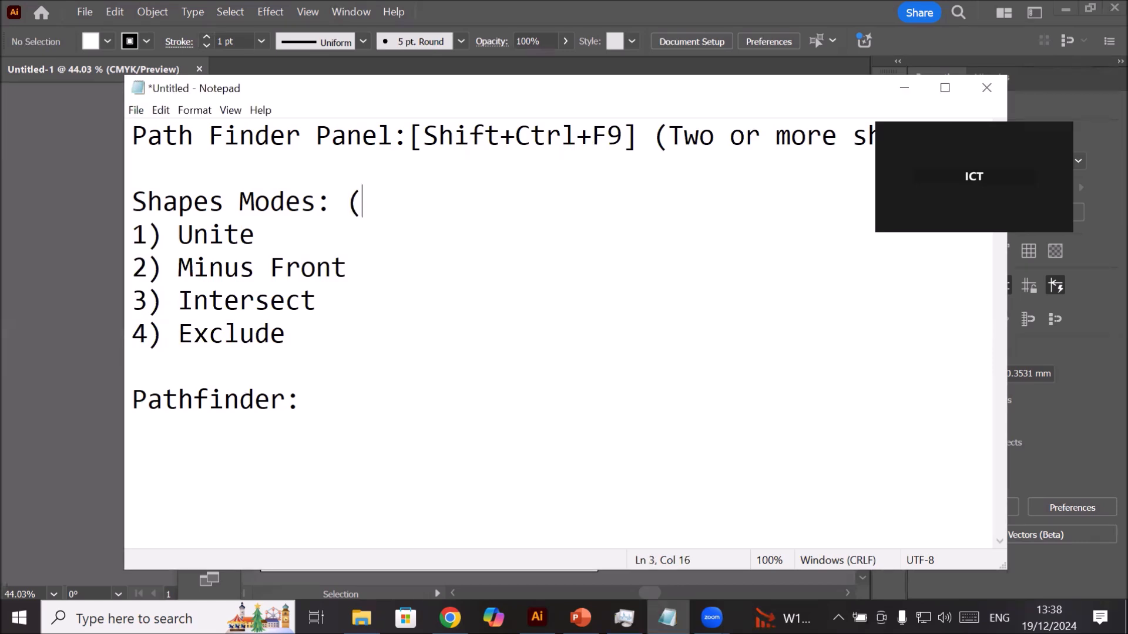
{"action": "type", "text": "with"}
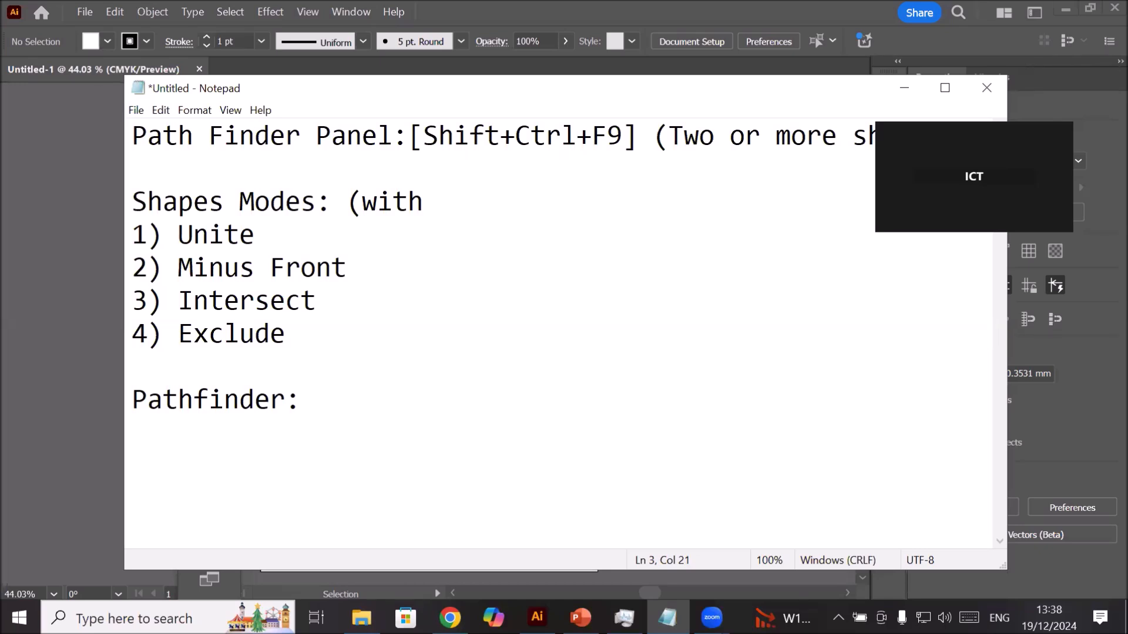
{"action": "type", "text": " Extend "}
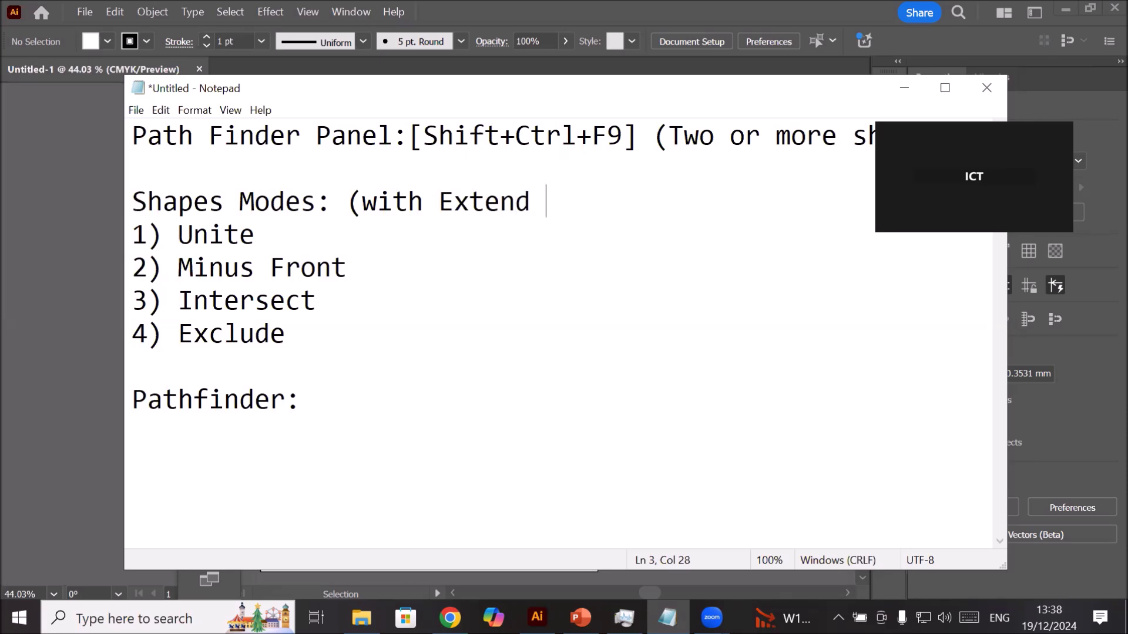
{"action": "type", "text": "Button)"}
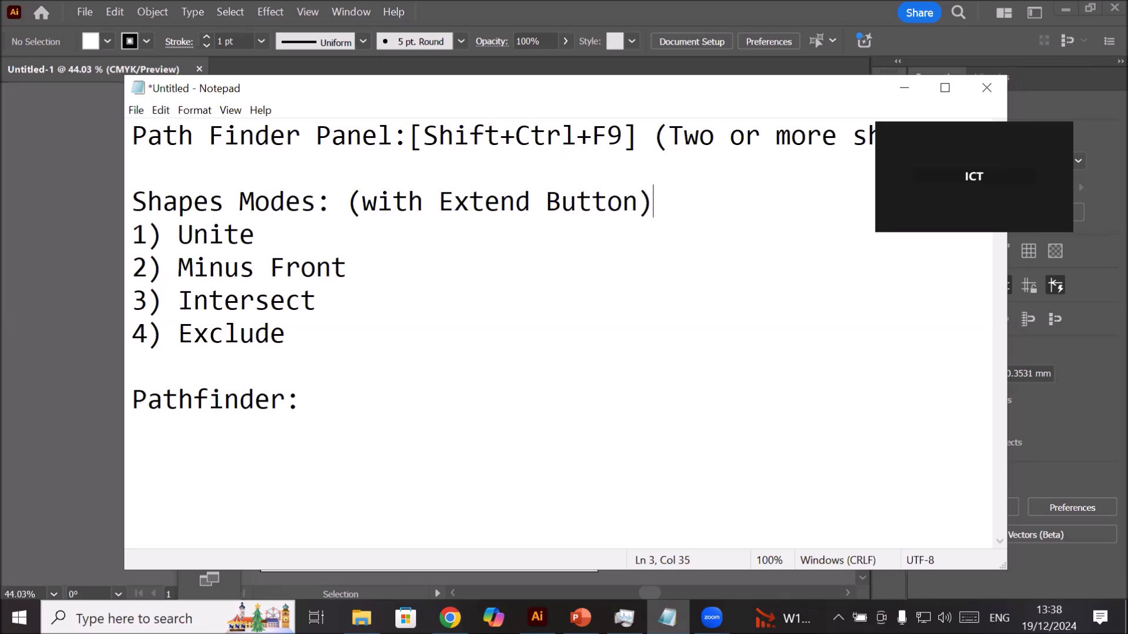
Step: Start a list under the "Pathfinder:" heading with "1) Divide" and "2) Trim", checking the operation names in Illustrator
{"action": "left_click", "coordinate": [330, 399]}
{"action": "key", "text": "Return"}
{"action": "key", "text": "alt+Tab"}
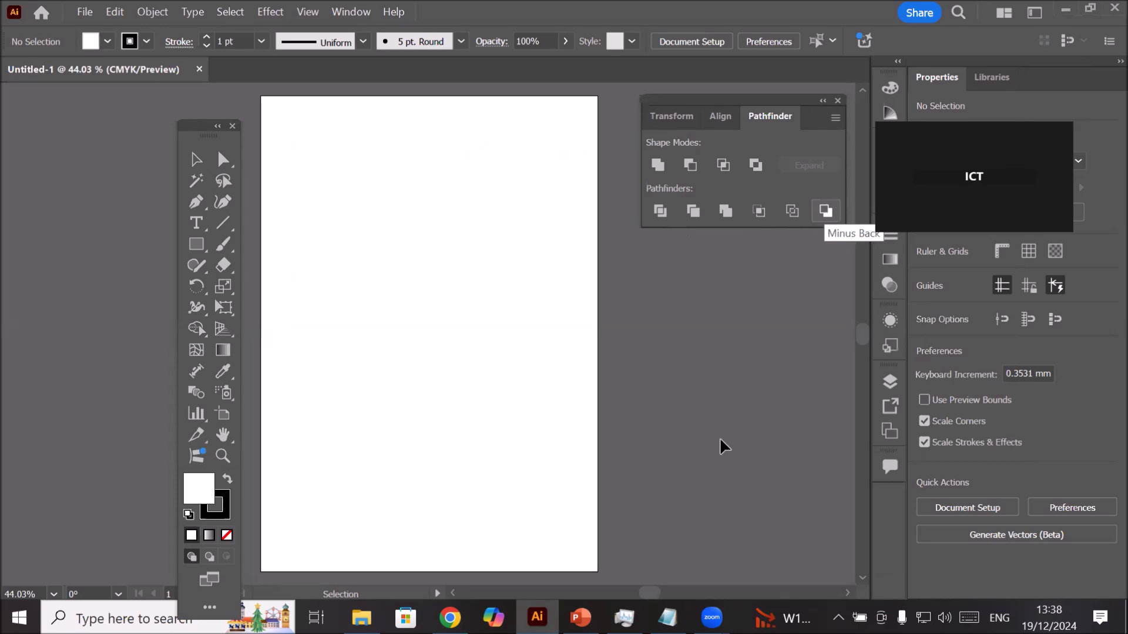
{"action": "key", "text": "alt+Tab"}
{"action": "type", "text": "1) Divide"}
{"action": "key", "text": "Return"}
{"action": "type", "text": "2) Trim"}
{"action": "key", "text": "Return"}
Step: Continue the Pathfinder list with "3) Merge" and "4) Outline" on separate lines
{"action": "type", "text": "3"}
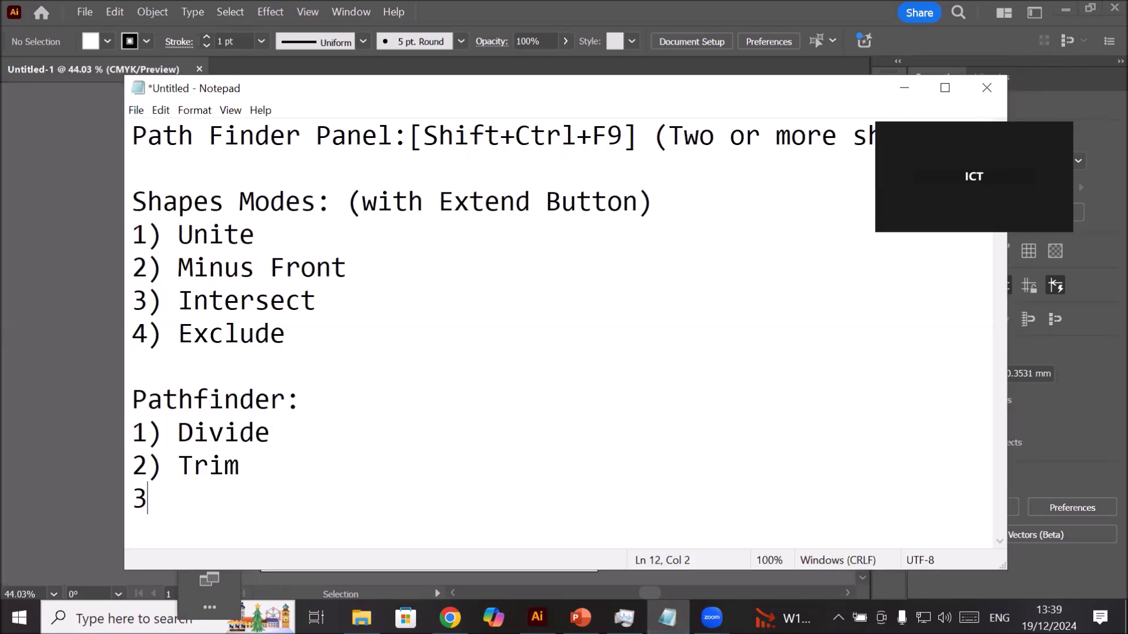
{"action": "type", "text": ") Merge)"}
{"action": "key", "text": "Return"}
{"action": "key", "text": "BackSpace"}
{"action": "key", "text": "BackSpace"}
{"action": "key", "text": "Return"}
{"action": "type", "text": "4) Outline"}
{"action": "key", "text": "Return"}
Step: Complete the Pathfinder list with "5) Crop" and "6) Minus Back"
{"action": "type", "text": "5) Crop"}
{"action": "key", "text": "Return"}
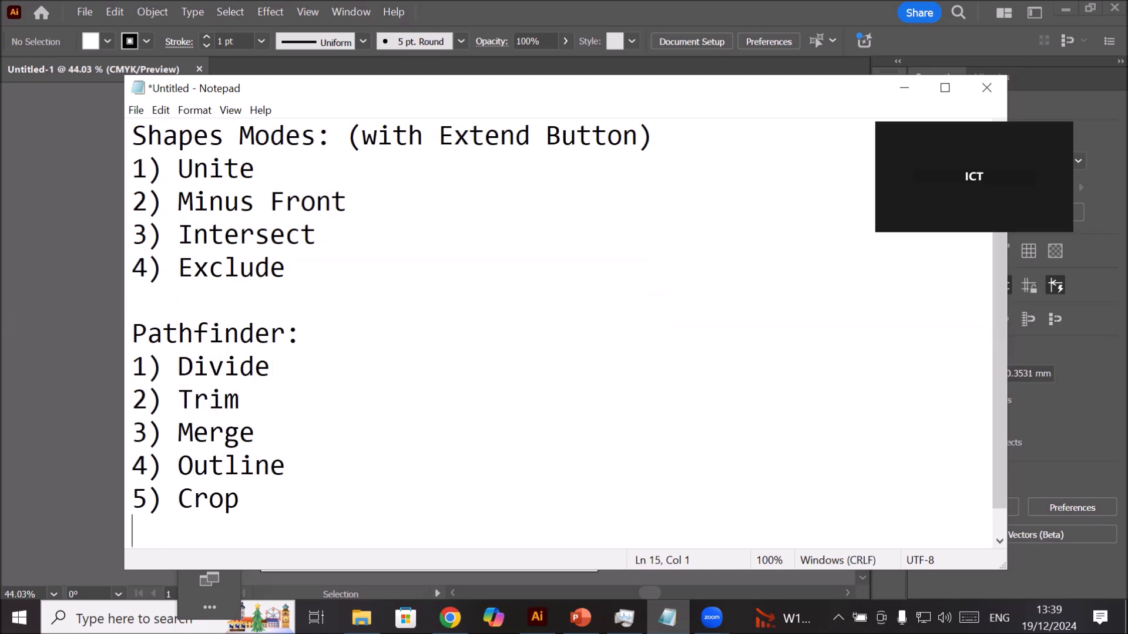
{"action": "type", "text": "6) Minis"}
{"action": "key", "text": "BackSpace"}
{"action": "key", "text": "BackSpace"}
{"action": "key", "text": "BackSpace"}
{"action": "type", "text": "us Back"}
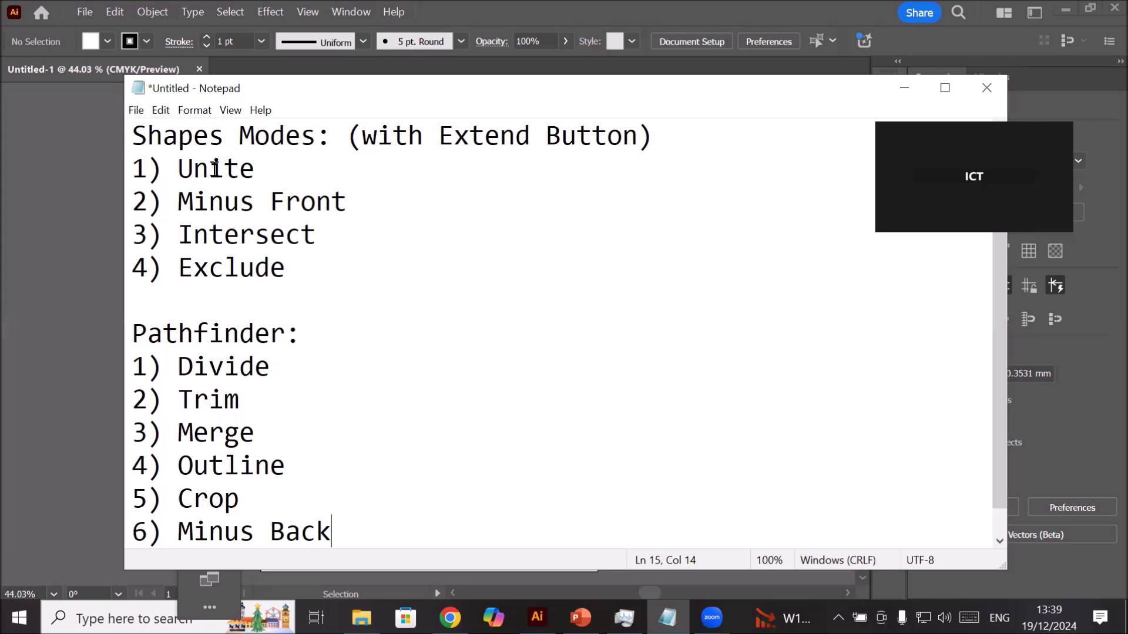
Step: Insert "Role of Alt key" after "Shapes Modes:" and before "(with Extend Button)" in the heading line
{"action": "left_click_drag", "start_coordinate": [266, 171], "coordinate": [193, 170]}
{"action": "left_click", "coordinate": [196, 198]}
{"action": "left_click", "coordinate": [331, 138]}
{"action": "type", "text": "Role of A"}
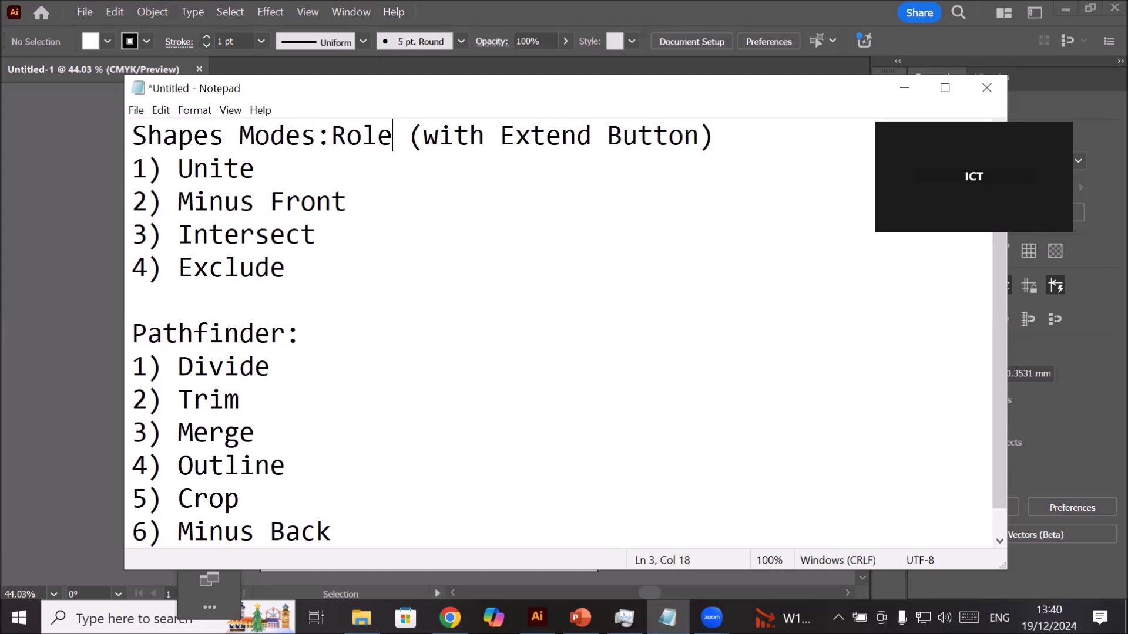
{"action": "type", "text": "lt ke"}
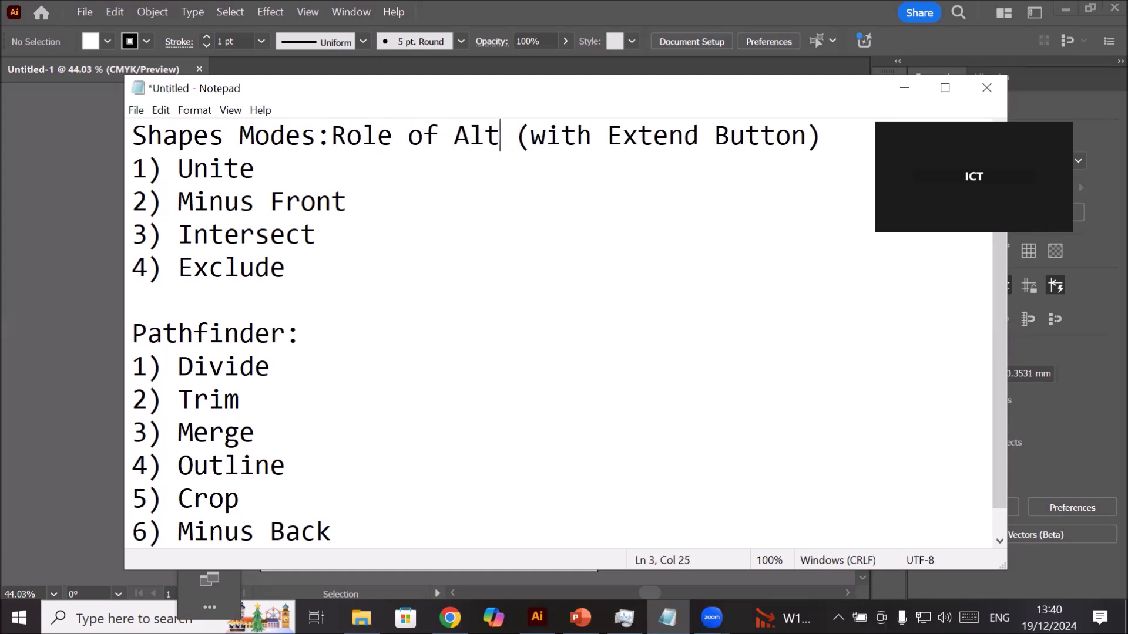
{"action": "type", "text": "y"}
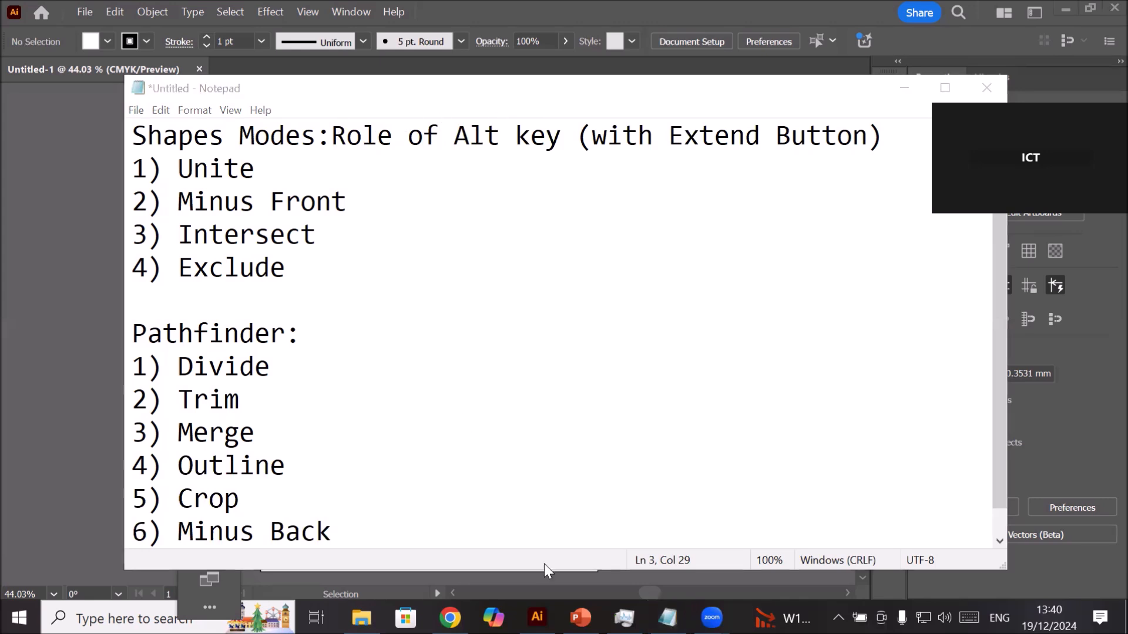
Step: Switch to Illustrator, move the tools clear of the artboard and add the text "Unite" near the artboard's upper edge
{"action": "key", "text": "alt+Tab"}
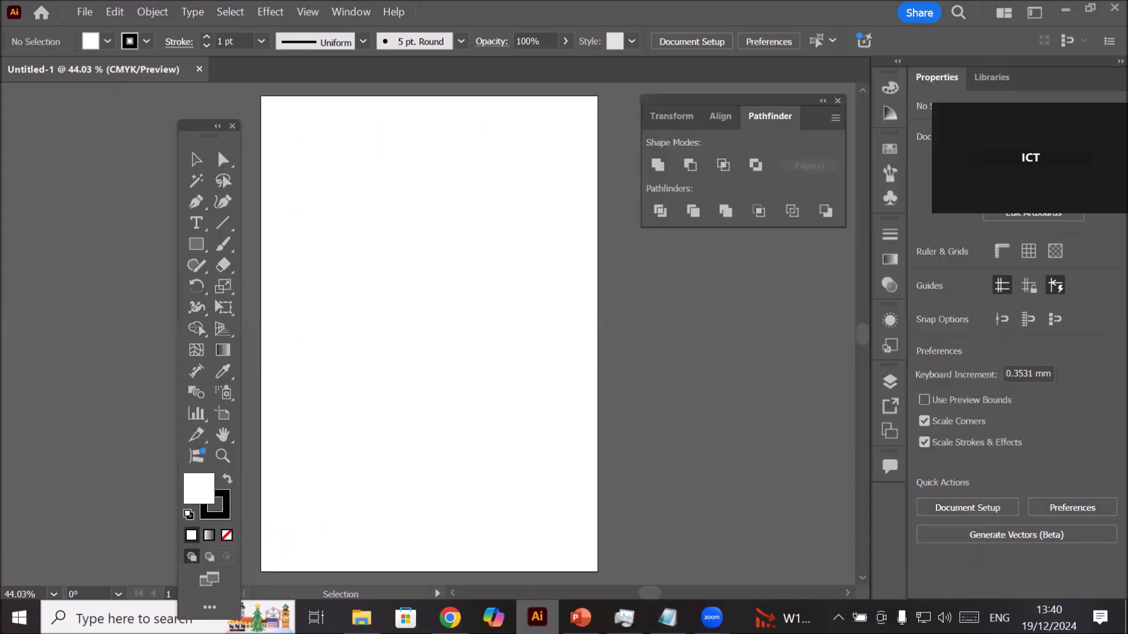
{"action": "left_click_drag", "start_coordinate": [203, 123], "coordinate": [100, 103]}
{"action": "left_click", "coordinate": [95, 204]}
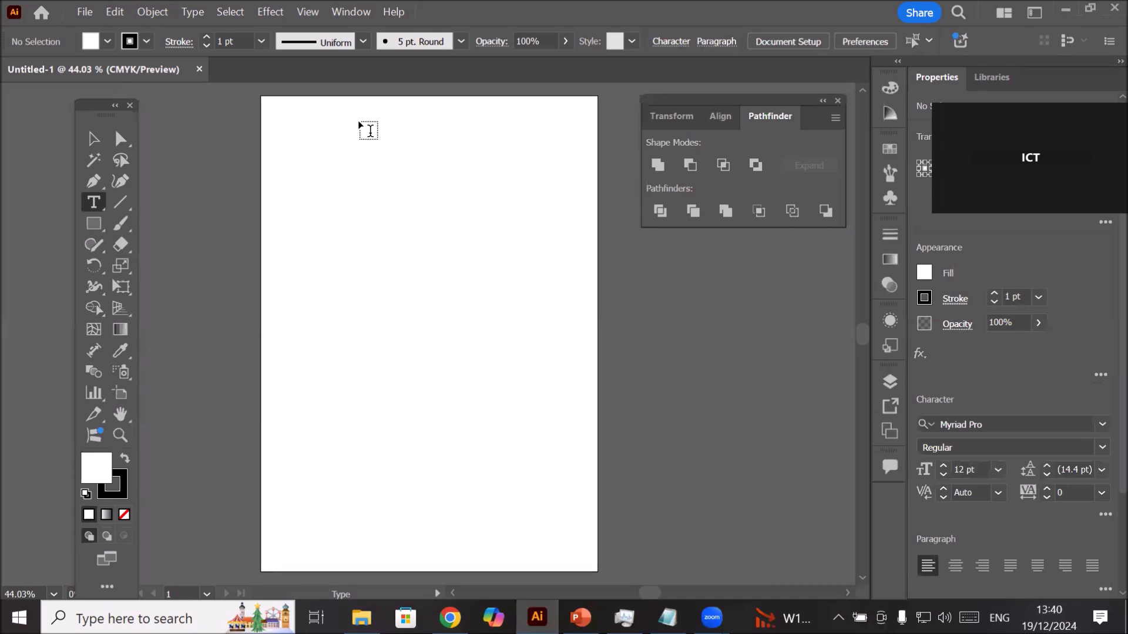
{"action": "left_click", "coordinate": [370, 129]}
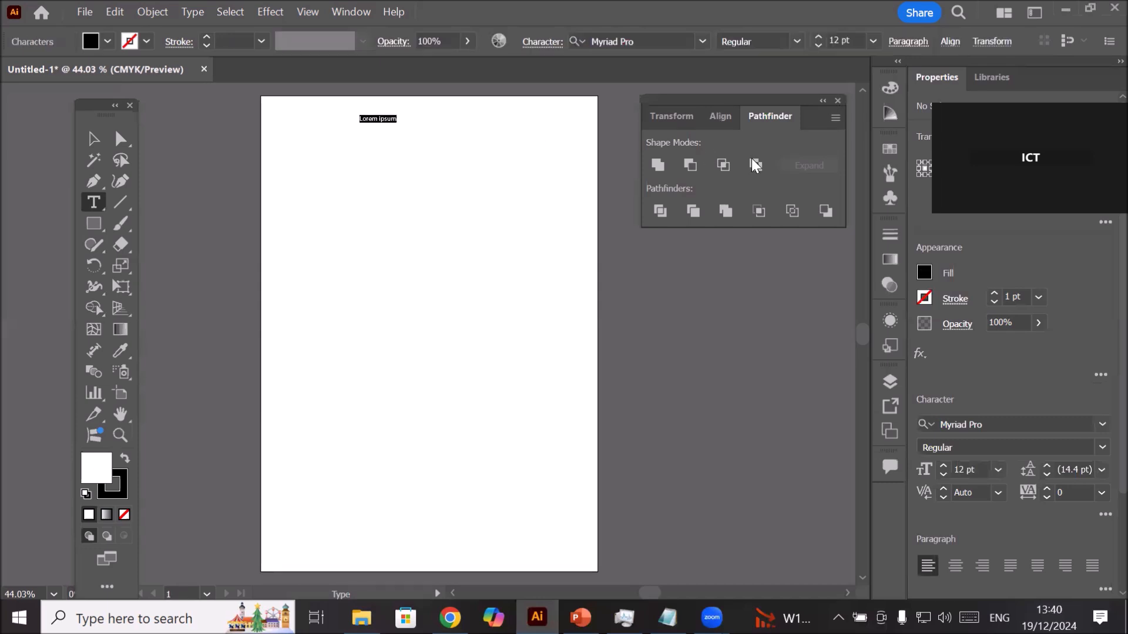
{"action": "type", "text": "Uni"}
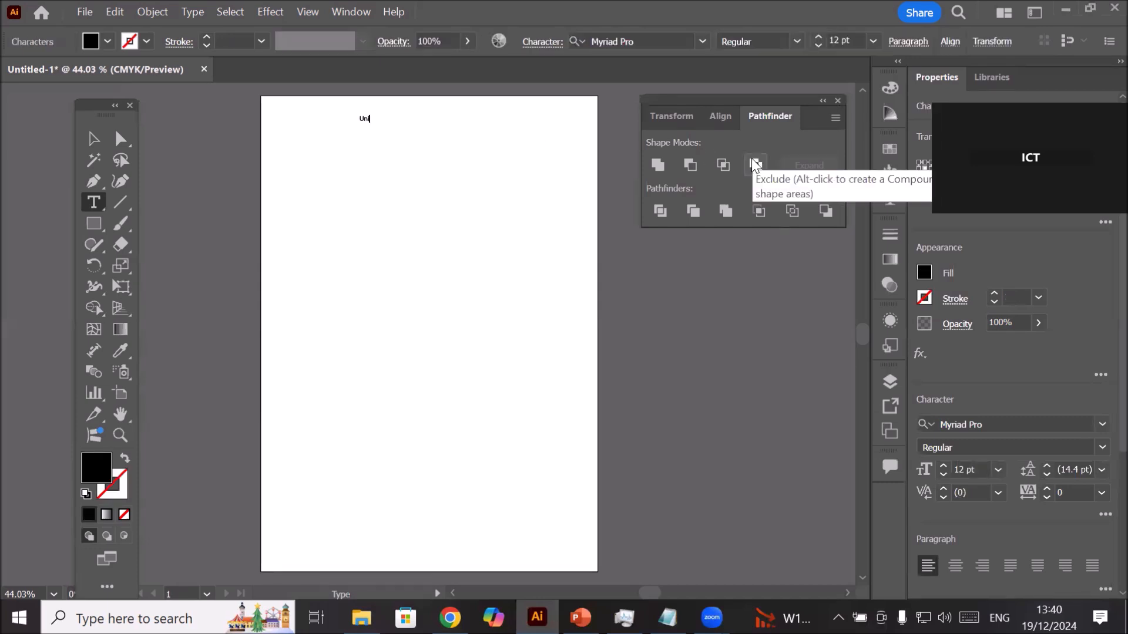
{"action": "type", "text": "te"}
Step: Enlarge the "Unite" text to about 77 pt and move it to the top centre of the artboard as a title
{"action": "left_click", "coordinate": [93, 139]}
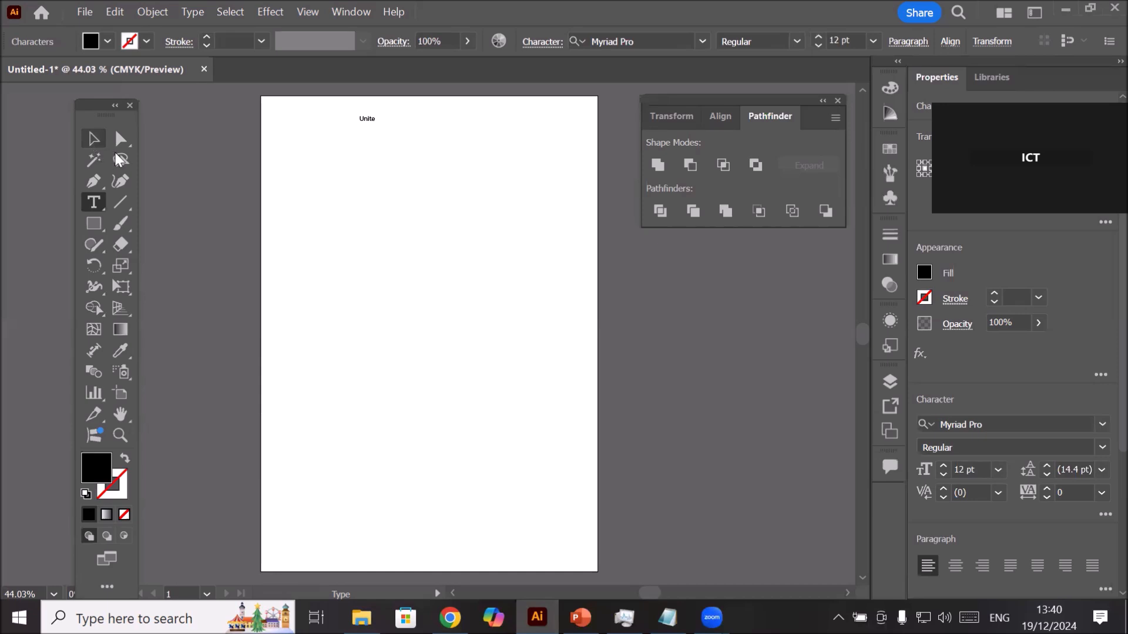
{"action": "left_click", "coordinate": [367, 120]}
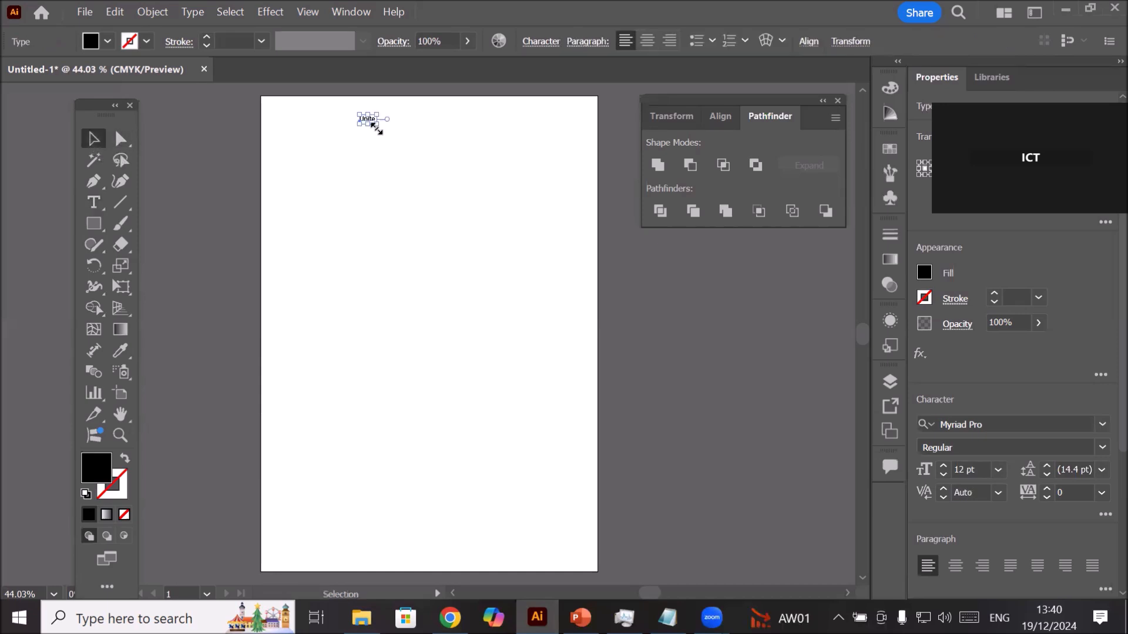
{"action": "mouse_move", "coordinate": [544, 175]}
{"action": "left_mouse_down"}
{"action": "mouse_move", "coordinate": [493, 144]}
{"action": "mouse_move", "coordinate": [553, 163]}
{"action": "left_mouse_up"}
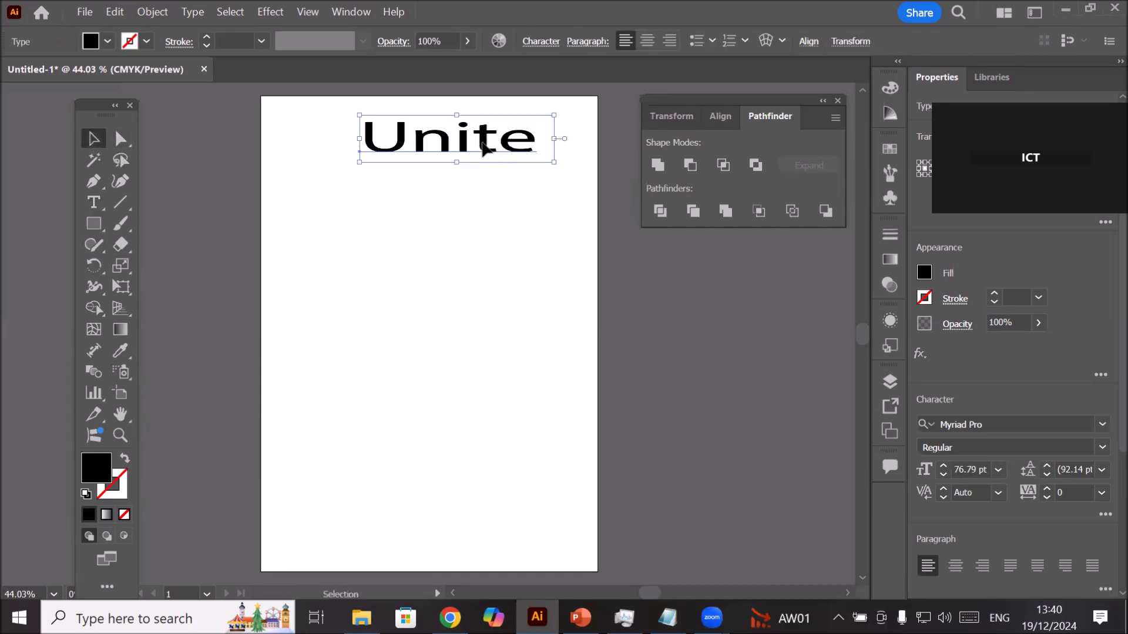
{"action": "left_click_drag", "start_coordinate": [464, 143], "coordinate": [441, 130]}
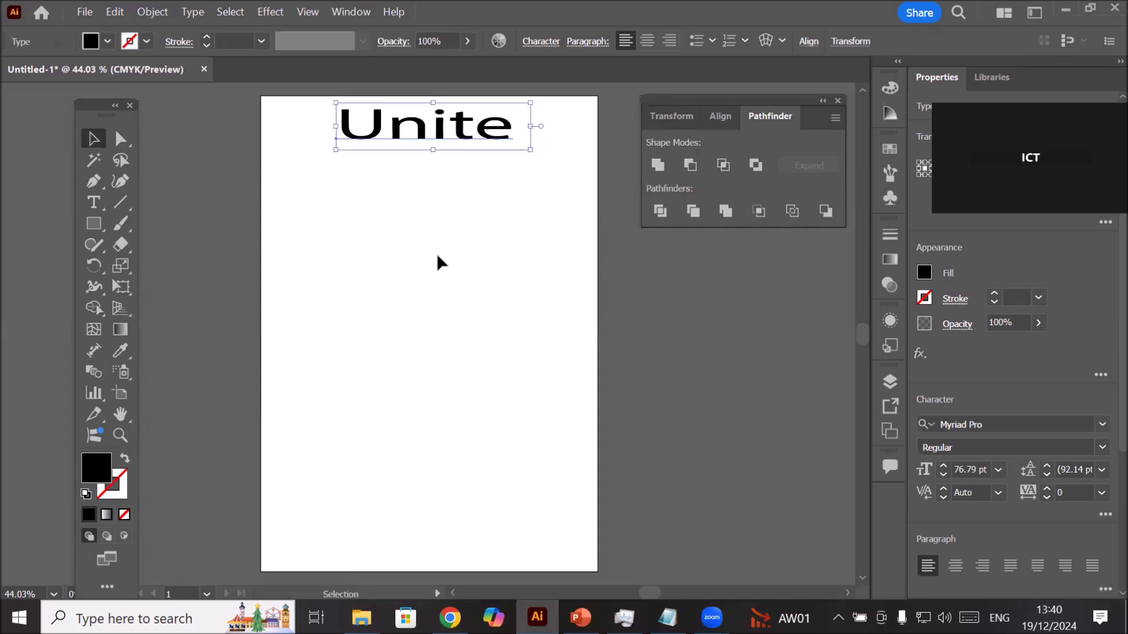
Step: Draw a circle below the "Unite" title with the Ellipse tool and fill it light blue
{"action": "left_click", "coordinate": [93, 226]}
{"action": "left_click_drag", "start_coordinate": [91, 225], "coordinate": [157, 266]}
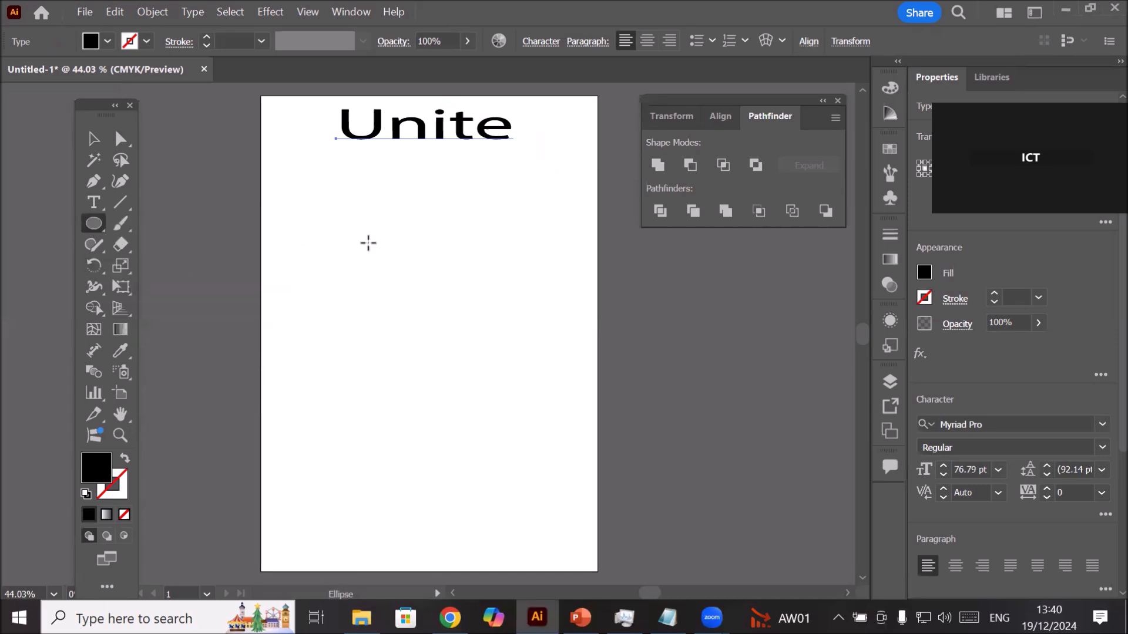
{"action": "left_click", "coordinate": [368, 242]}
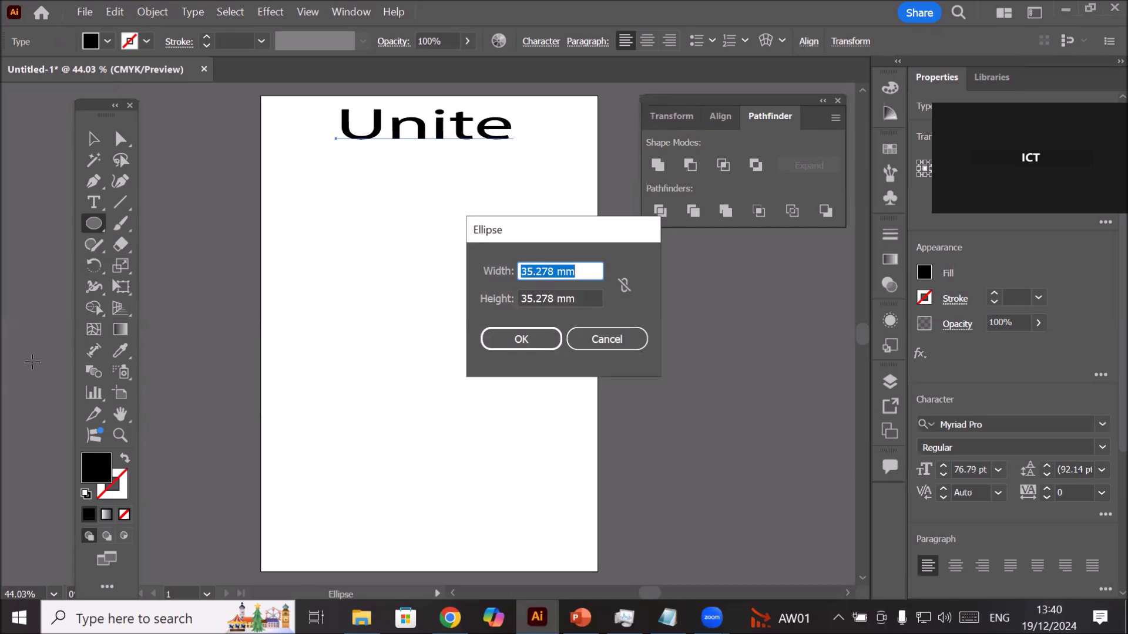
{"action": "left_click", "coordinate": [603, 351]}
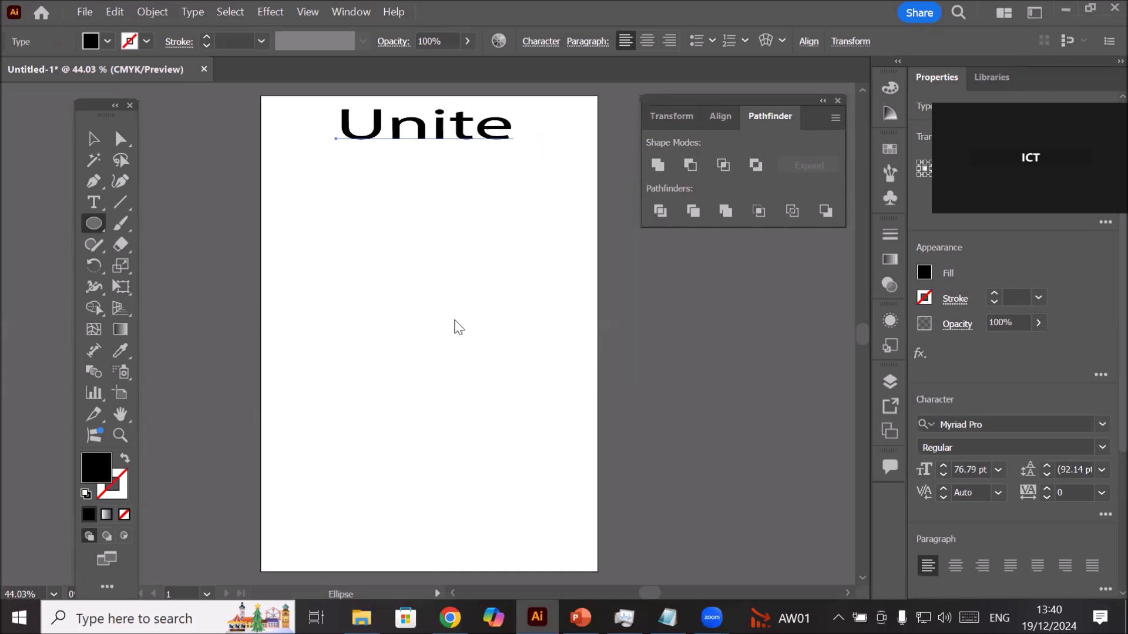
{"action": "left_click_drag", "start_coordinate": [305, 180], "coordinate": [377, 253]}
{"action": "left_click", "coordinate": [108, 42]}
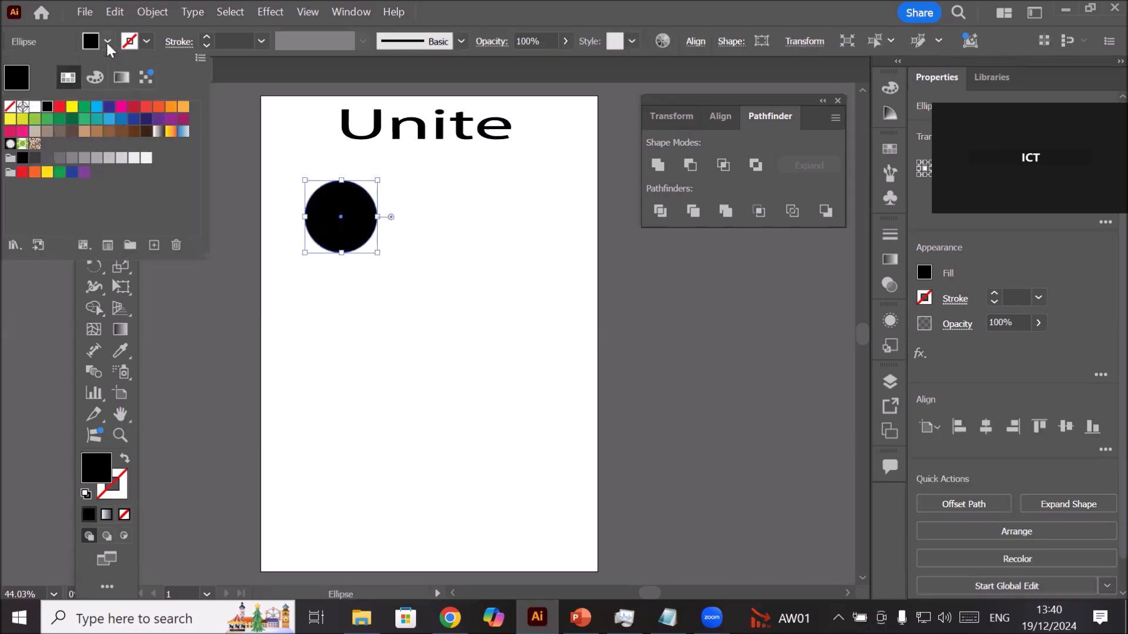
{"action": "left_click", "coordinate": [97, 108]}
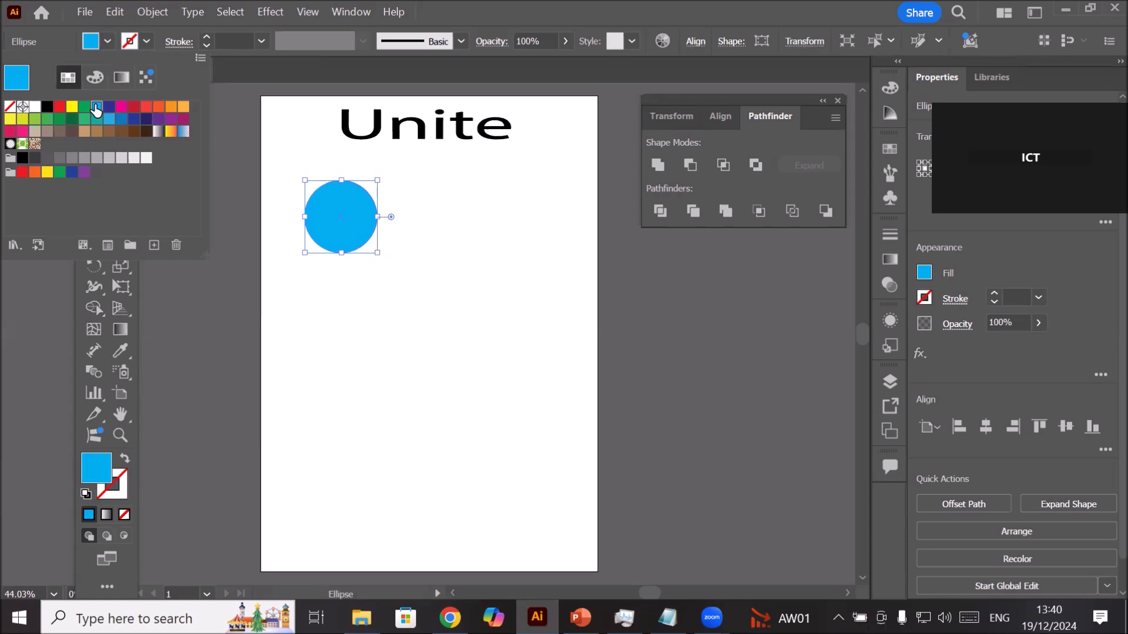
{"action": "left_click", "coordinate": [132, 41]}
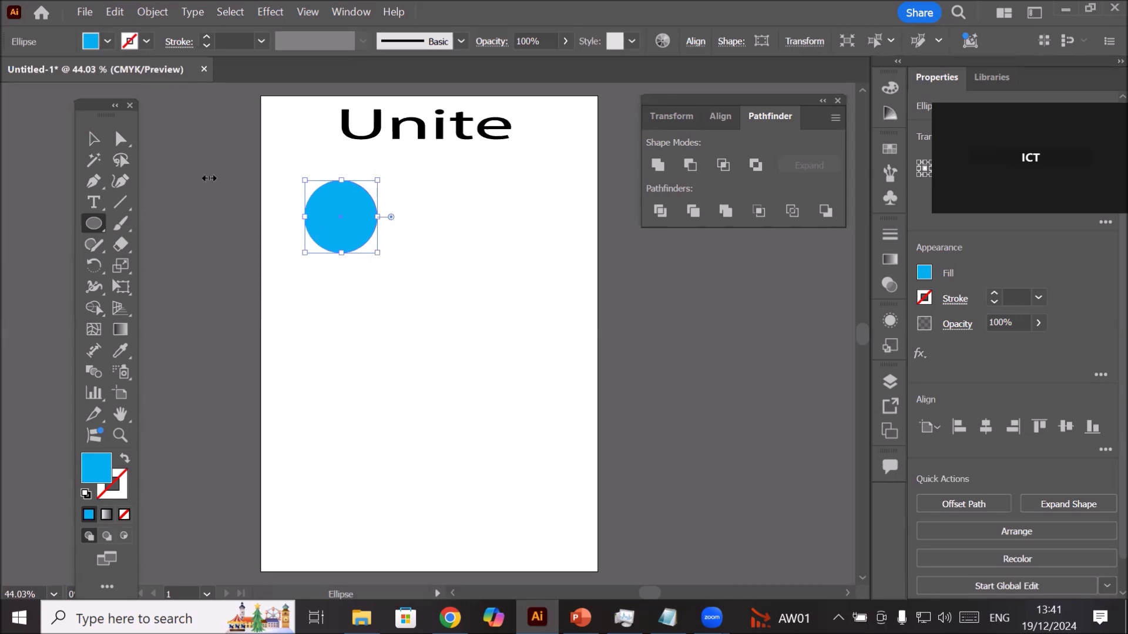
Step: Duplicate the circle into a cloud of nine overlapping circles and move the cloud to the middle of the artboard's upper half
{"action": "left_click", "coordinate": [89, 141]}
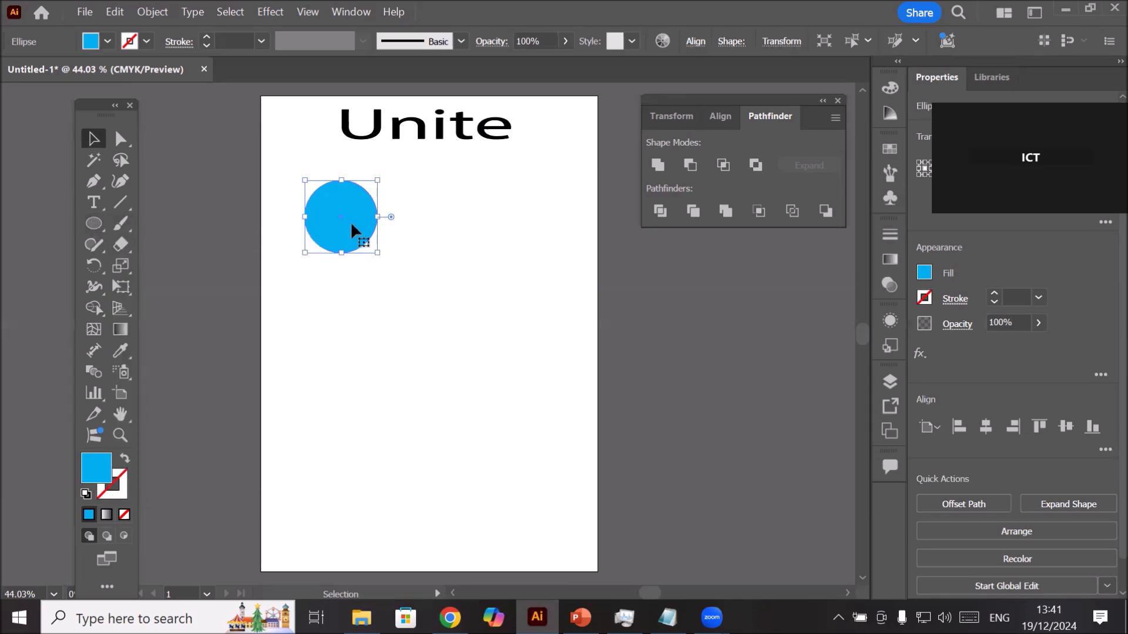
{"action": "left_click_drag", "start_coordinate": [354, 228], "coordinate": [464, 194]}
{"action": "mouse_move", "coordinate": [428, 223]}
{"action": "left_mouse_down"}
{"action": "mouse_move", "coordinate": [369, 261]}
{"action": "mouse_move", "coordinate": [438, 236]}
{"action": "left_mouse_up"}
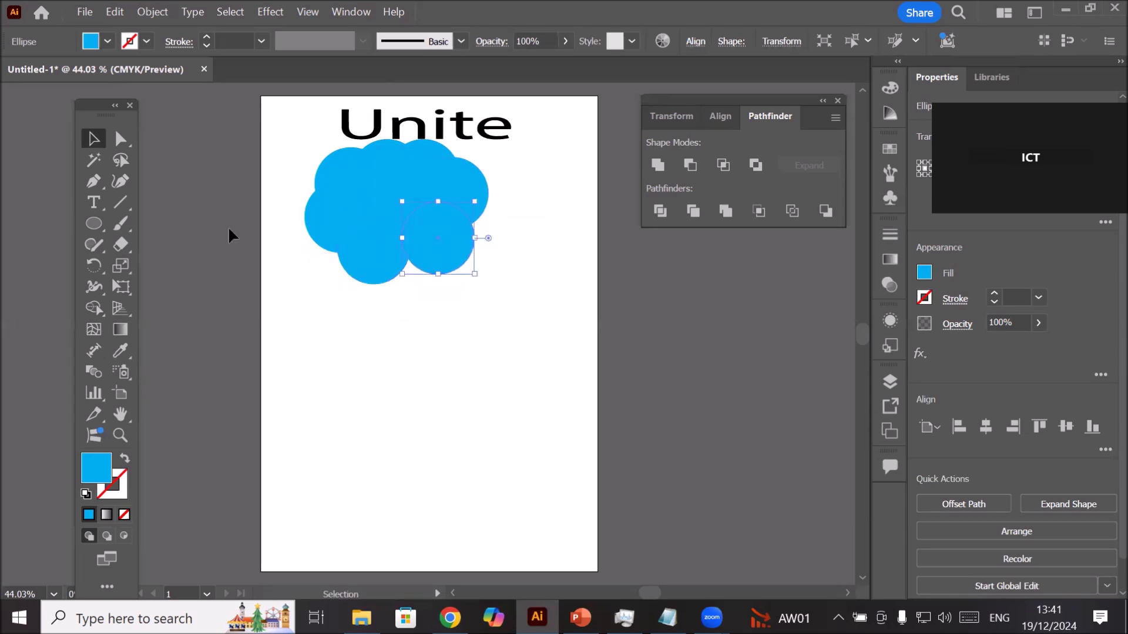
{"action": "left_click_drag", "start_coordinate": [283, 155], "coordinate": [542, 291]}
{"action": "left_click_drag", "start_coordinate": [437, 243], "coordinate": [479, 307]}
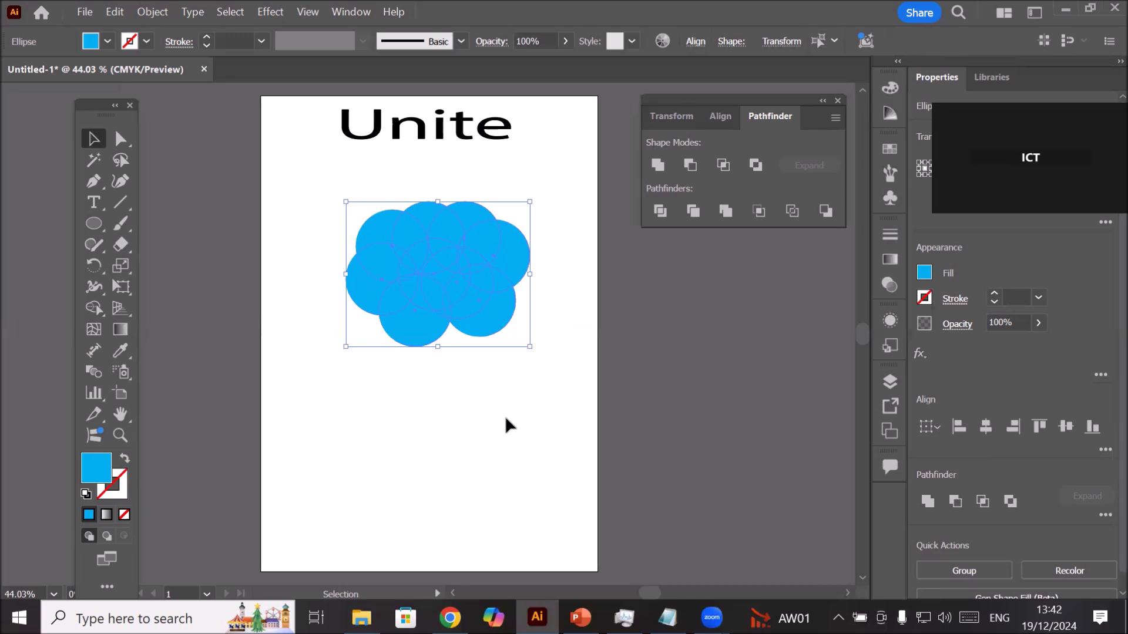
Step: Float the Layers panel beside the artboard, expand Layer 1 and enlarge the panel enough to list all the circles
{"action": "left_click", "coordinate": [889, 382]}
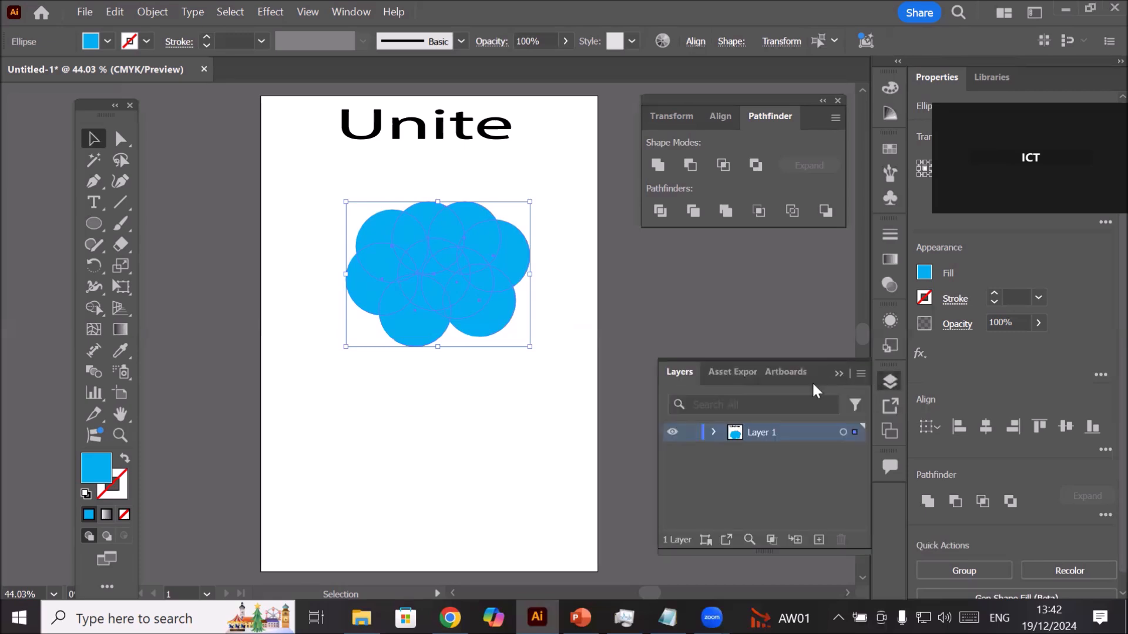
{"action": "left_click_drag", "start_coordinate": [672, 372], "coordinate": [578, 280]}
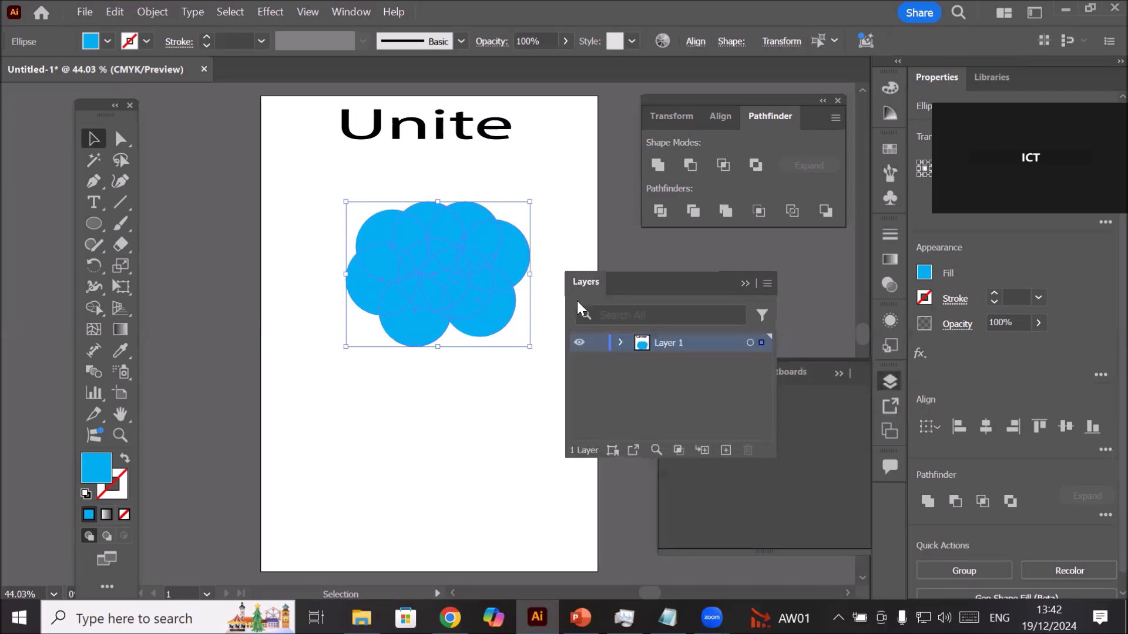
{"action": "left_click", "coordinate": [619, 342]}
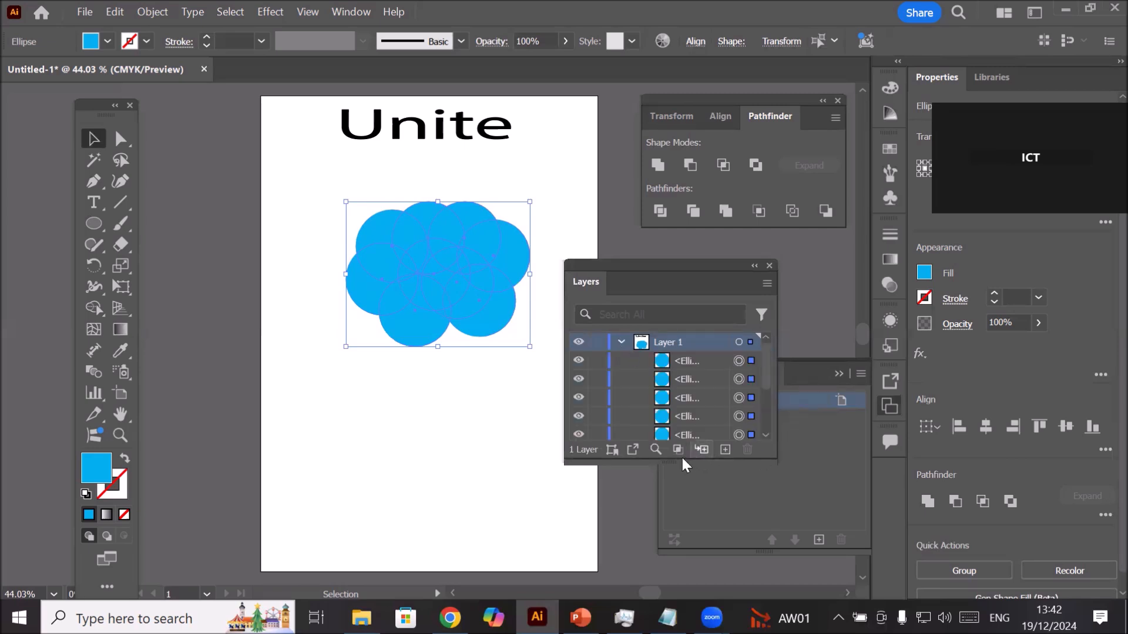
{"action": "left_click_drag", "start_coordinate": [681, 463], "coordinate": [676, 561]}
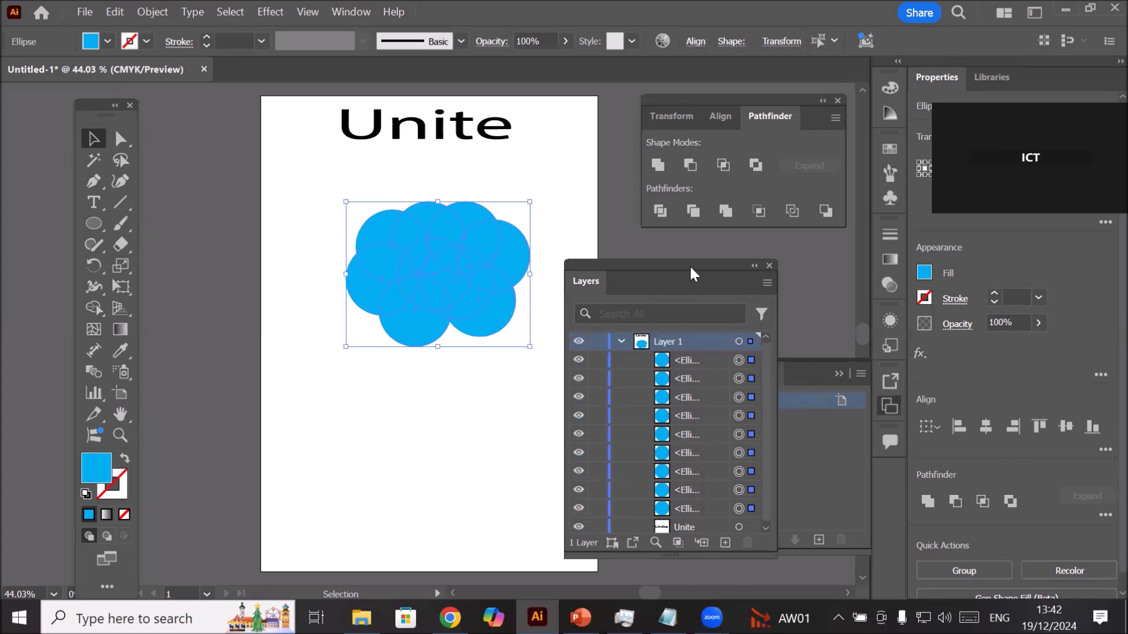
{"action": "left_click_drag", "start_coordinate": [689, 275], "coordinate": [724, 256]}
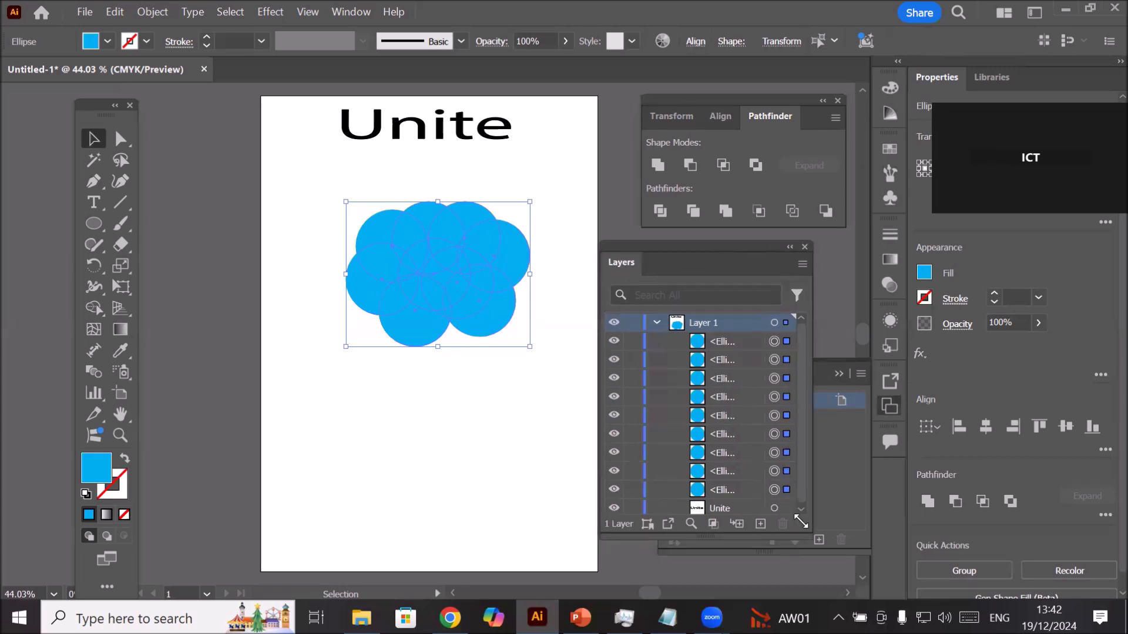
{"action": "scroll", "coordinate": [799, 503], "scroll_direction": "down", "scroll_amount": 1}
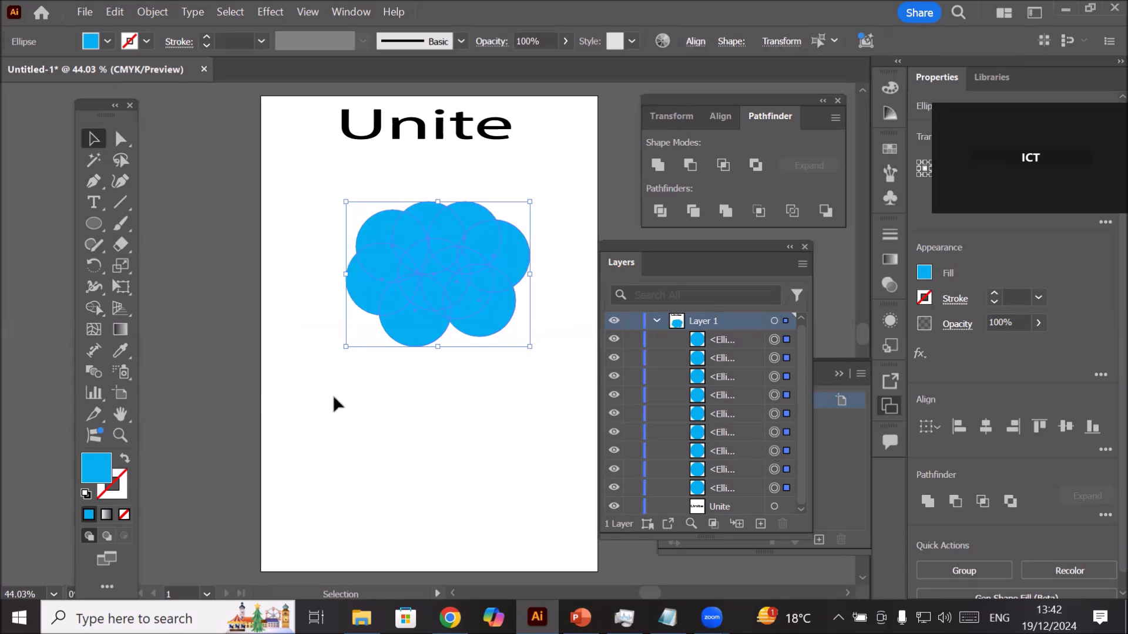
Step: Fill the cloud's lower-left circle with dark blue
{"action": "left_click", "coordinate": [368, 416]}
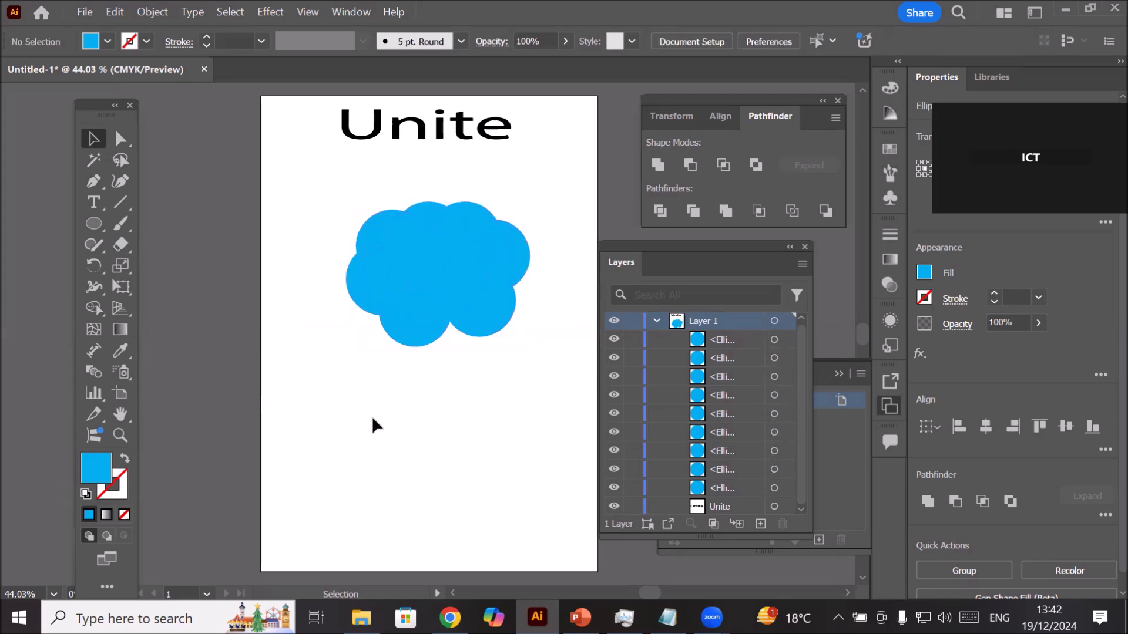
{"action": "left_click", "coordinate": [411, 325]}
{"action": "left_click", "coordinate": [108, 41]}
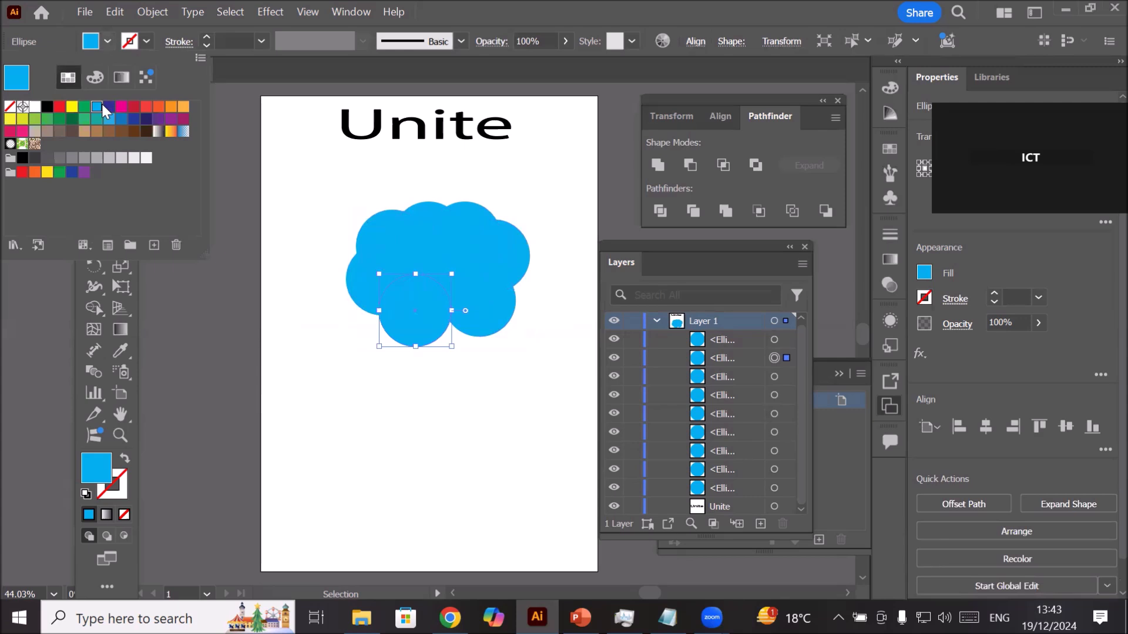
{"action": "left_click", "coordinate": [109, 106]}
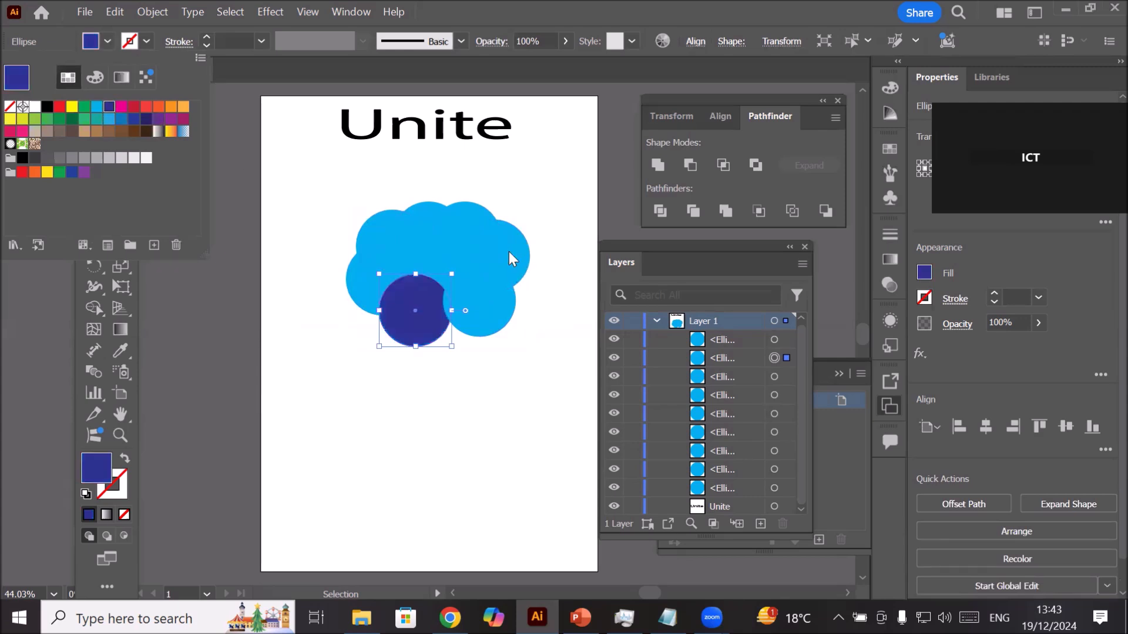
Step: Isolate the cloud's rightmost circle, fill it green and leave isolation mode
{"action": "left_click", "coordinate": [509, 251]}
{"action": "double_click", "coordinate": [506, 247]}
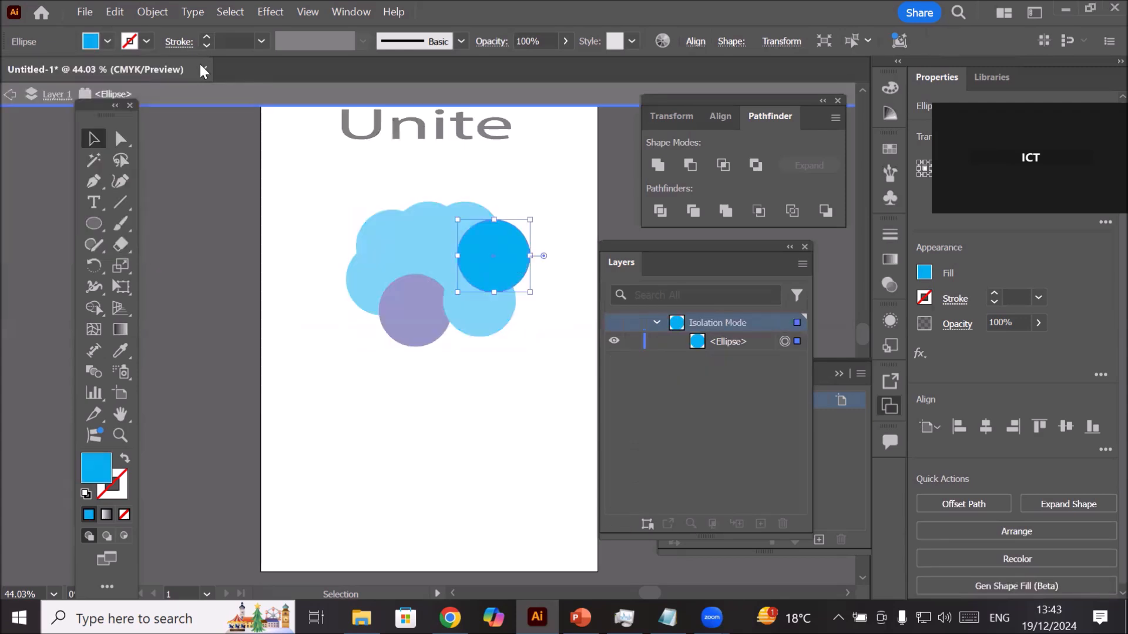
{"action": "left_click", "coordinate": [108, 41]}
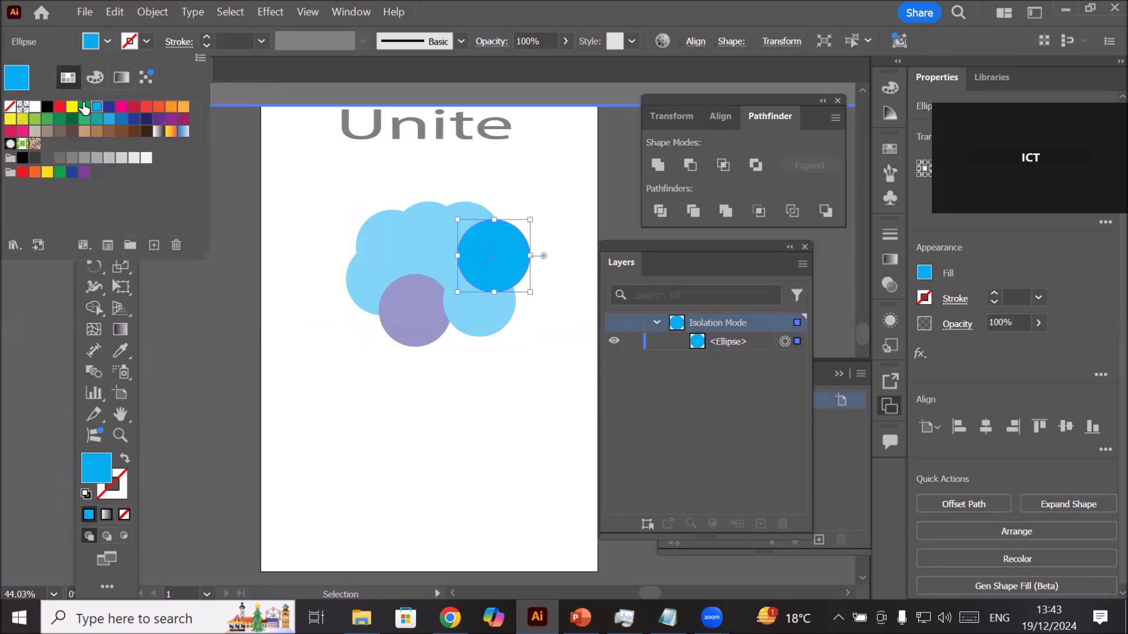
{"action": "left_click", "coordinate": [84, 106]}
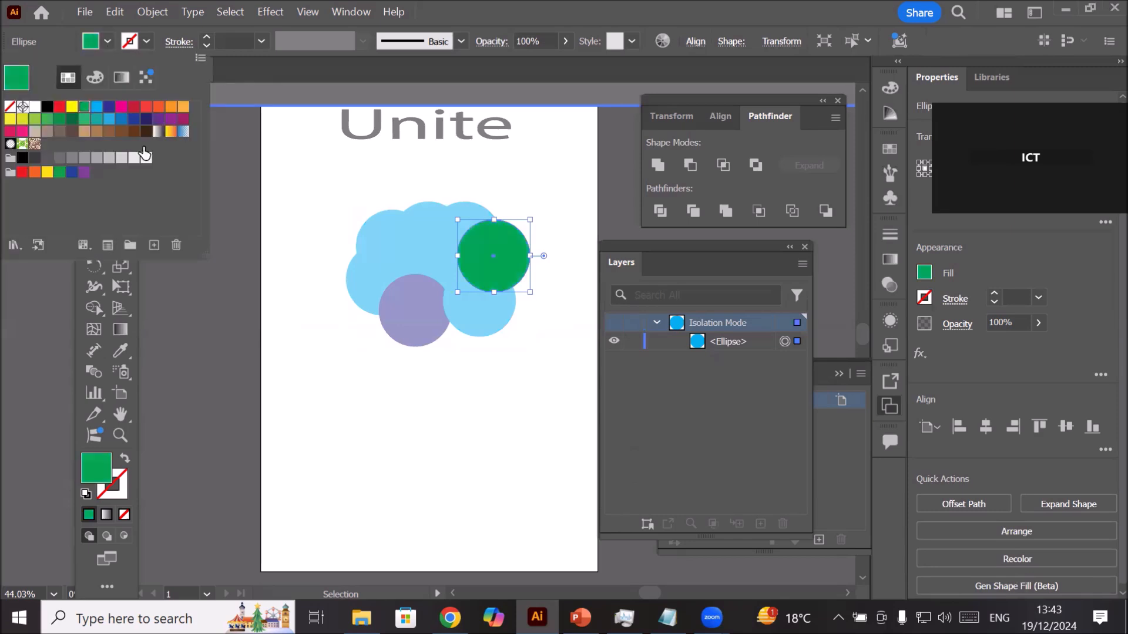
{"action": "left_click", "coordinate": [309, 196]}
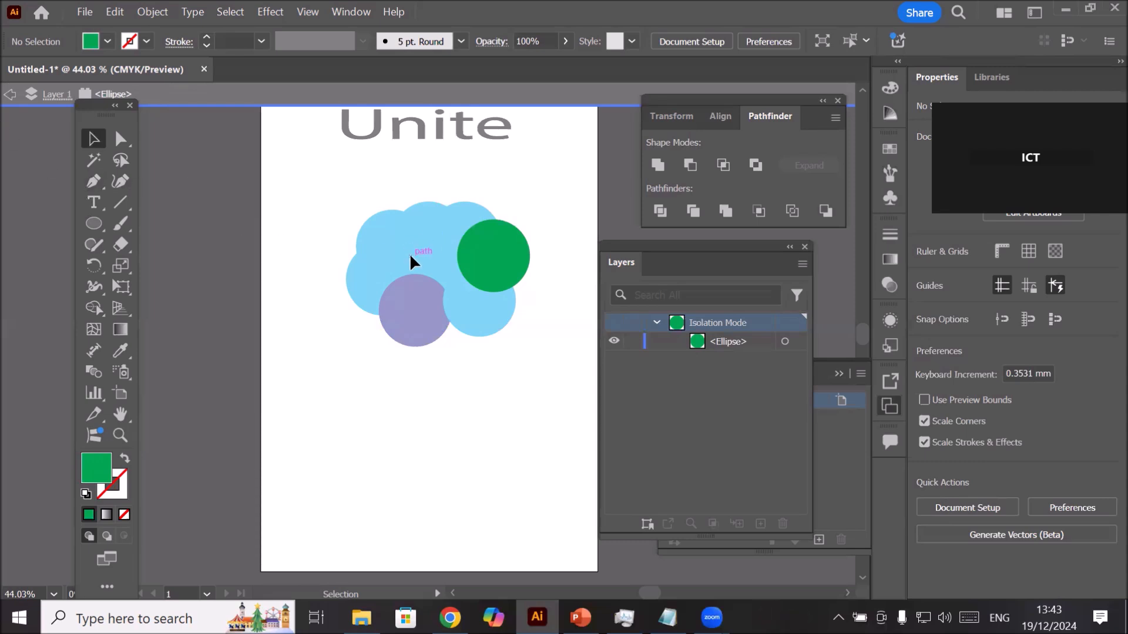
{"action": "double_click", "coordinate": [524, 177]}
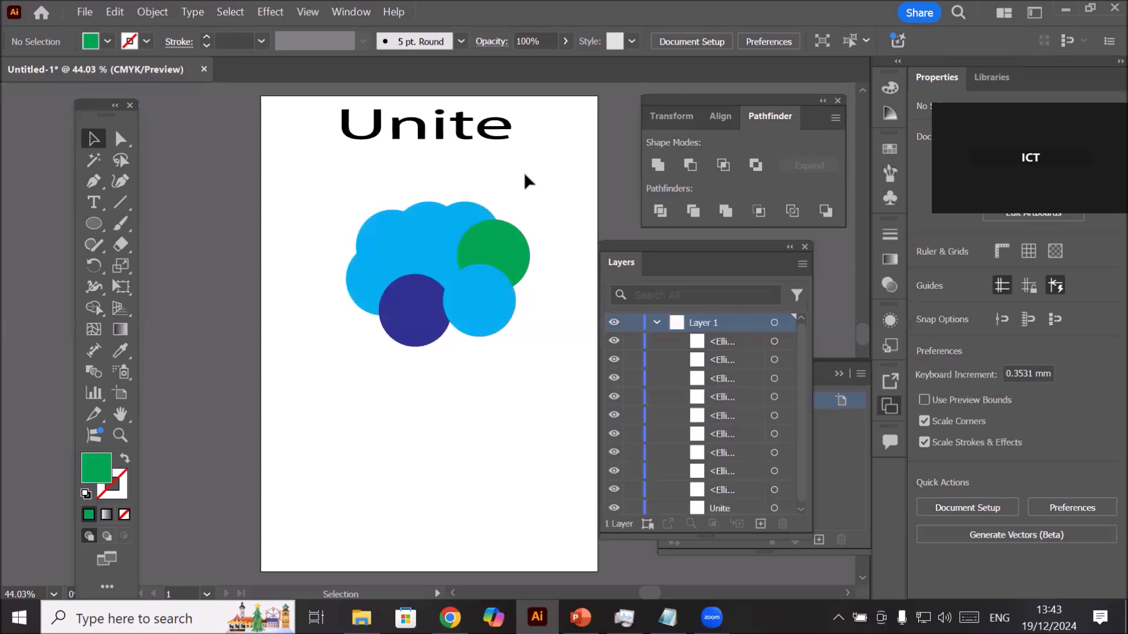
Step: Fill the circle in the middle of the cloud with orange-red
{"action": "left_click", "coordinate": [420, 249]}
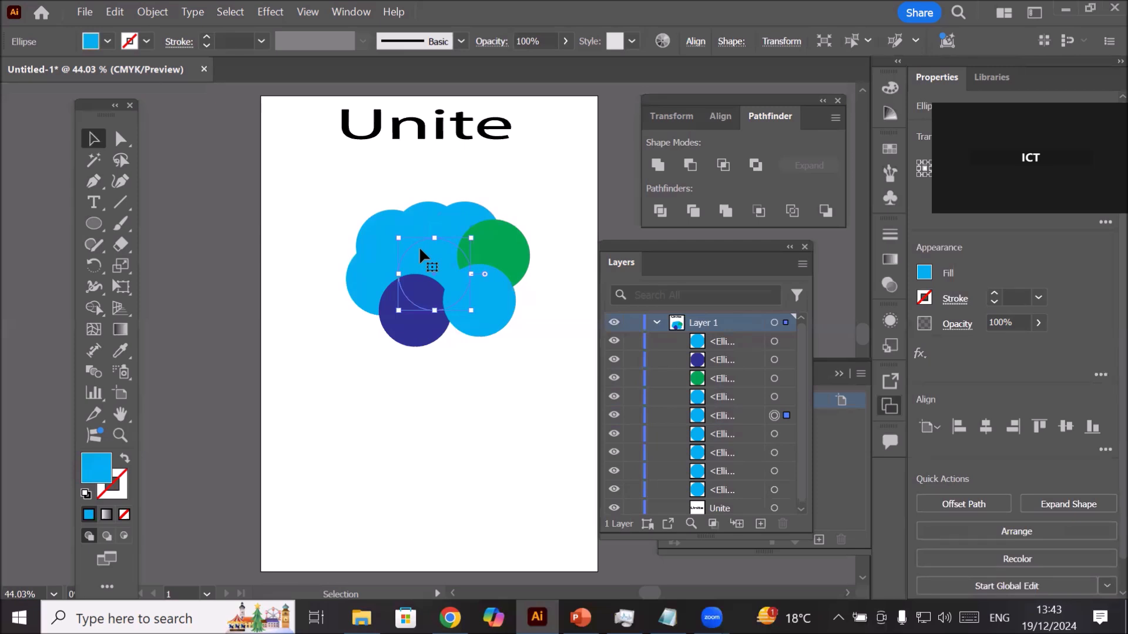
{"action": "left_click", "coordinate": [104, 38]}
{"action": "left_click", "coordinate": [157, 110]}
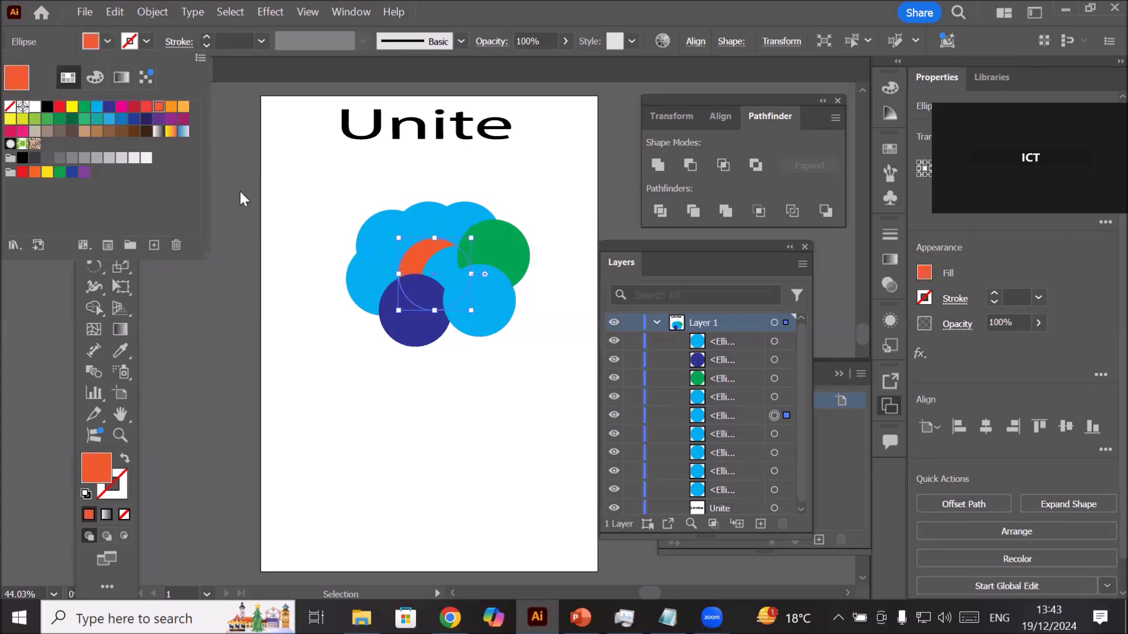
{"action": "left_click", "coordinate": [315, 200]}
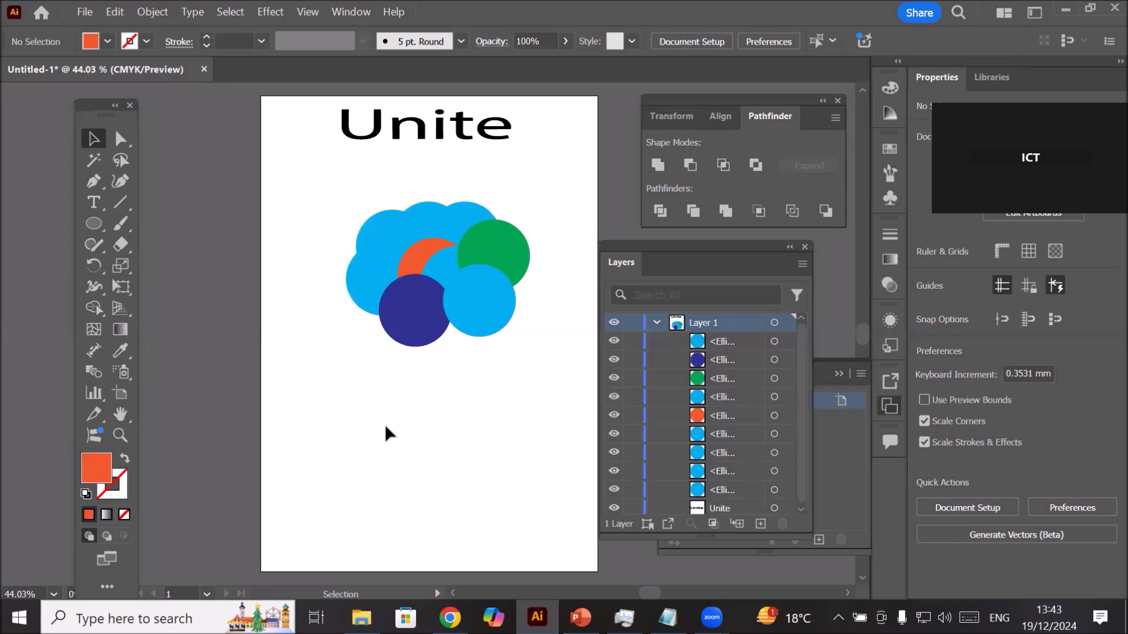
Step: Check which circle is rearmost in Layer 1, then fill the frontmost circle with light orange
{"action": "left_click", "coordinate": [774, 491]}
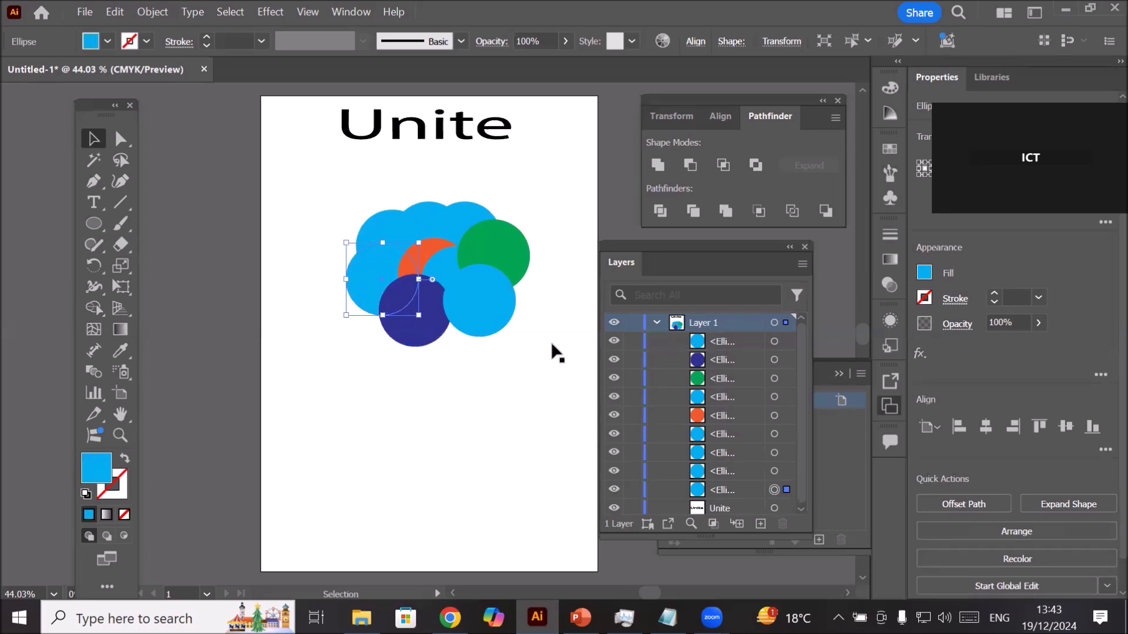
{"action": "left_click", "coordinate": [774, 341]}
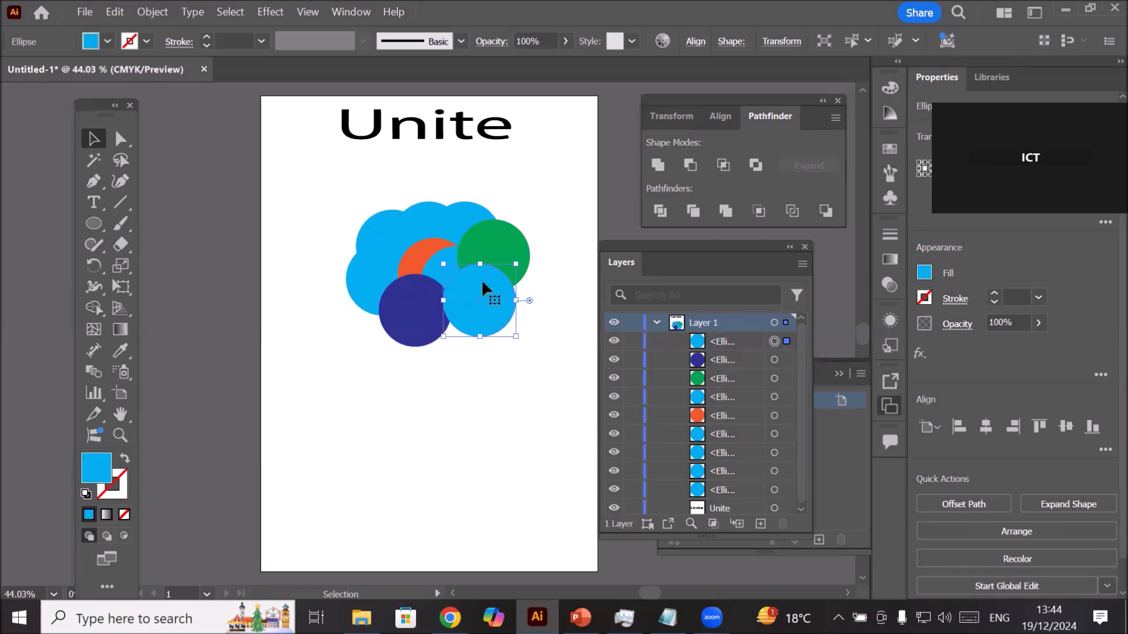
{"action": "left_click", "coordinate": [105, 39]}
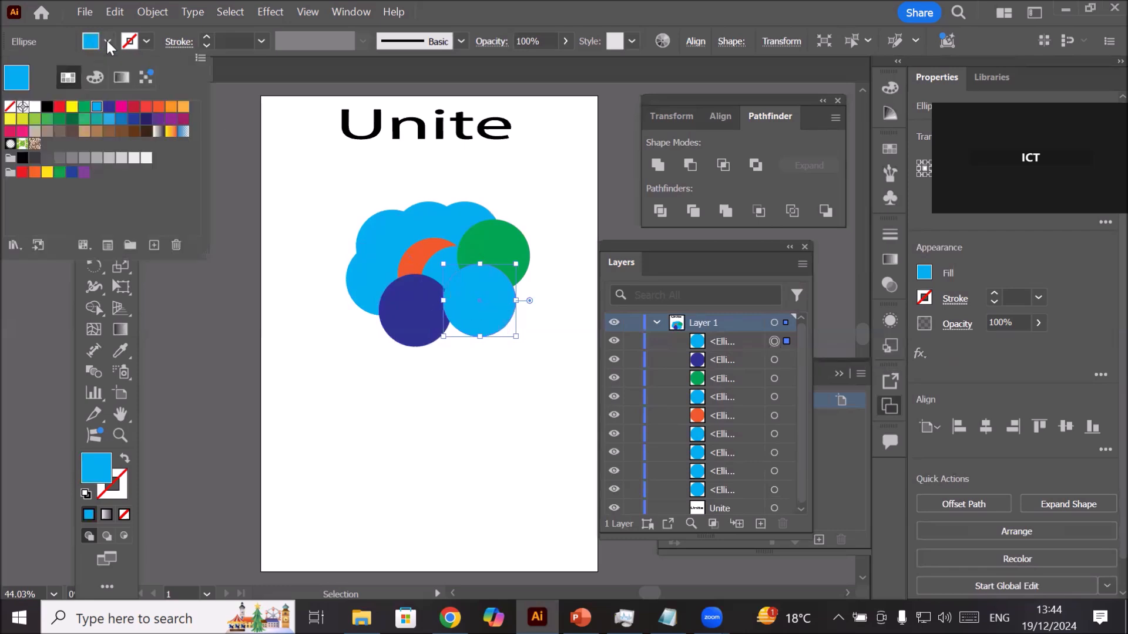
{"action": "left_click", "coordinate": [181, 109]}
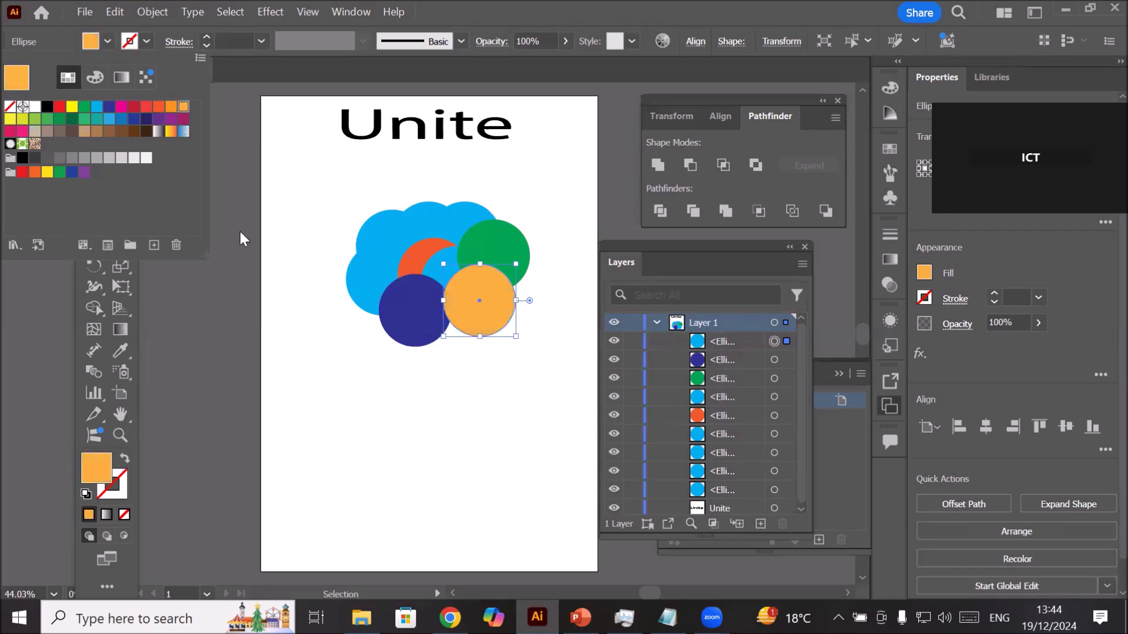
{"action": "left_click", "coordinate": [312, 421]}
Step: Try merging all the circles into one shape with Unite, and undo it
{"action": "left_click_drag", "start_coordinate": [306, 189], "coordinate": [547, 380]}
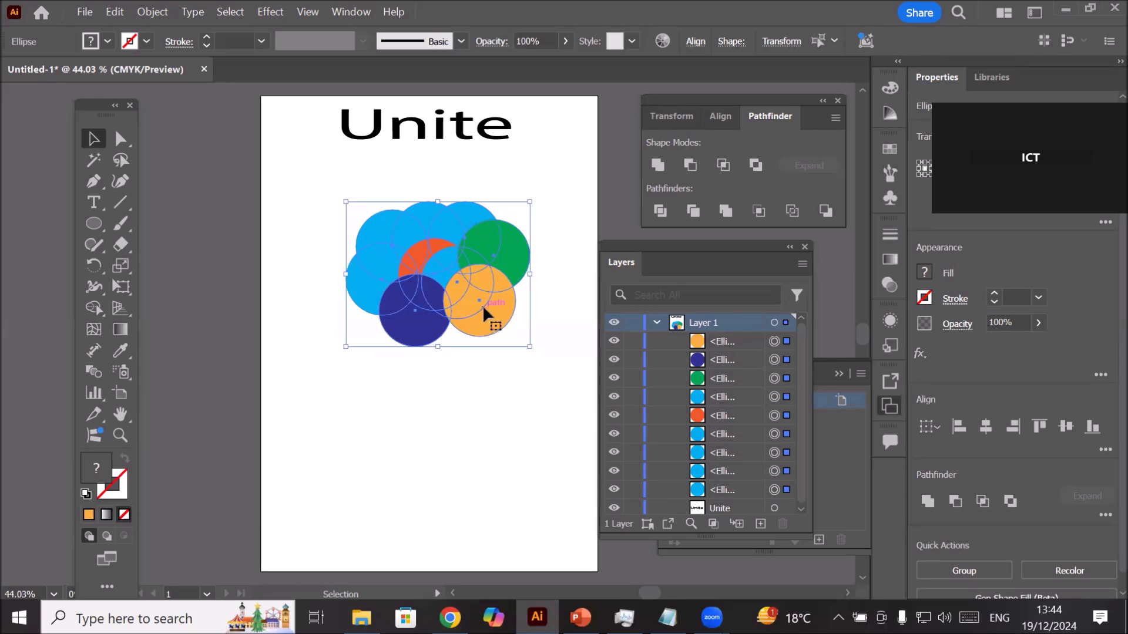
{"action": "left_click", "coordinate": [658, 164]}
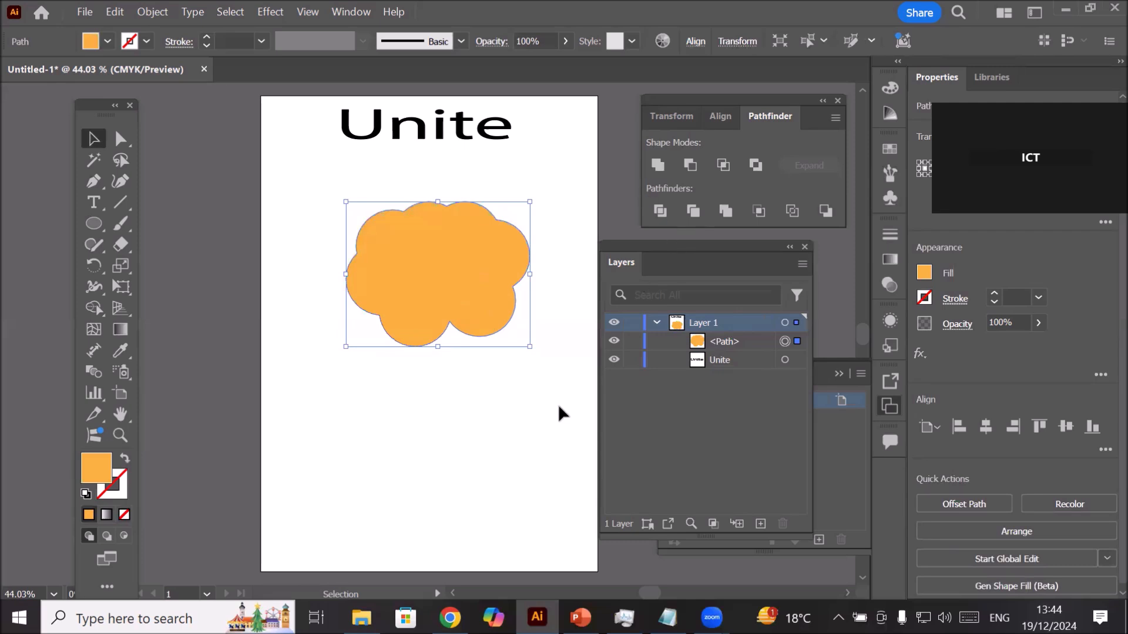
{"action": "key", "text": "ctrl+z"}
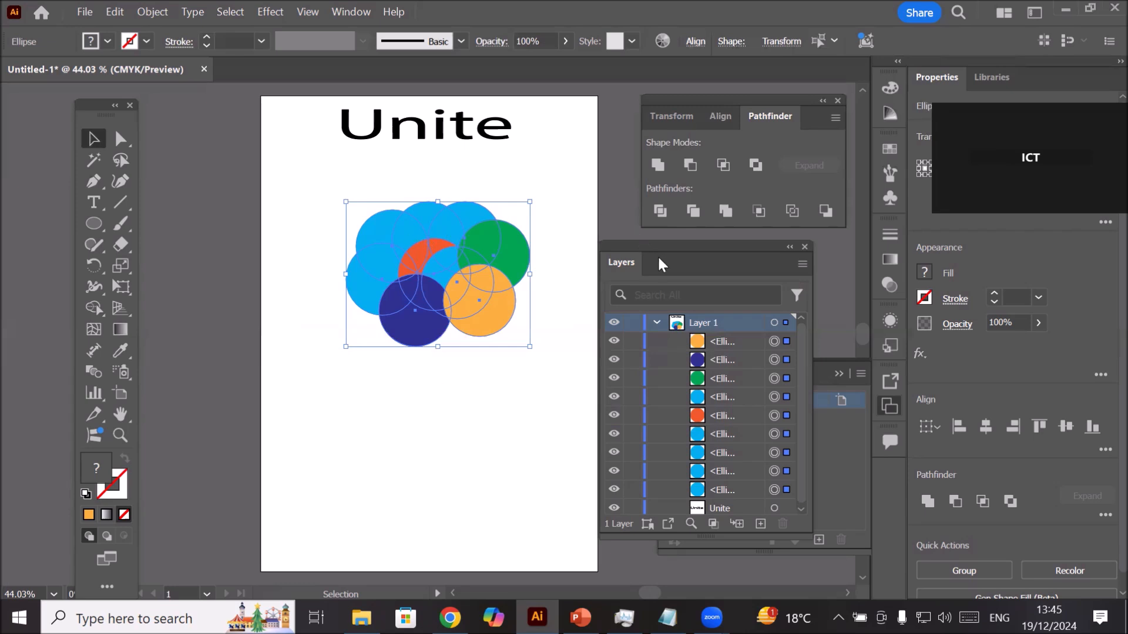
Step: Move the floating Layers panel closer to the cloud, clear of the Pathfinder panel
{"action": "left_click_drag", "start_coordinate": [663, 259], "coordinate": [622, 163]}
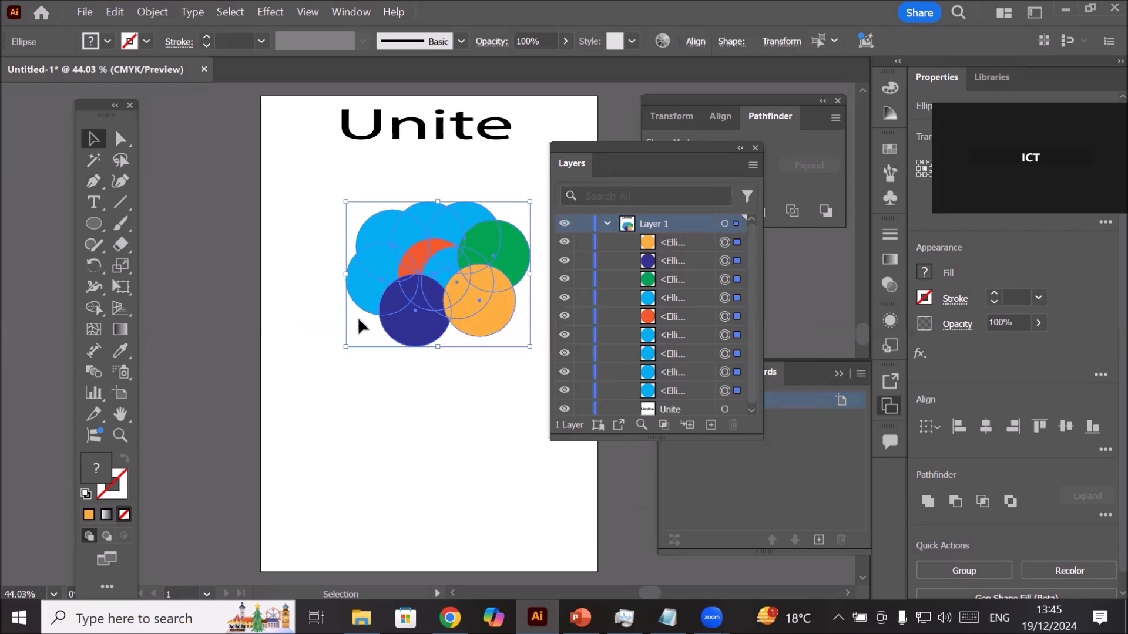
{"action": "left_click_drag", "start_coordinate": [628, 154], "coordinate": [627, 251]}
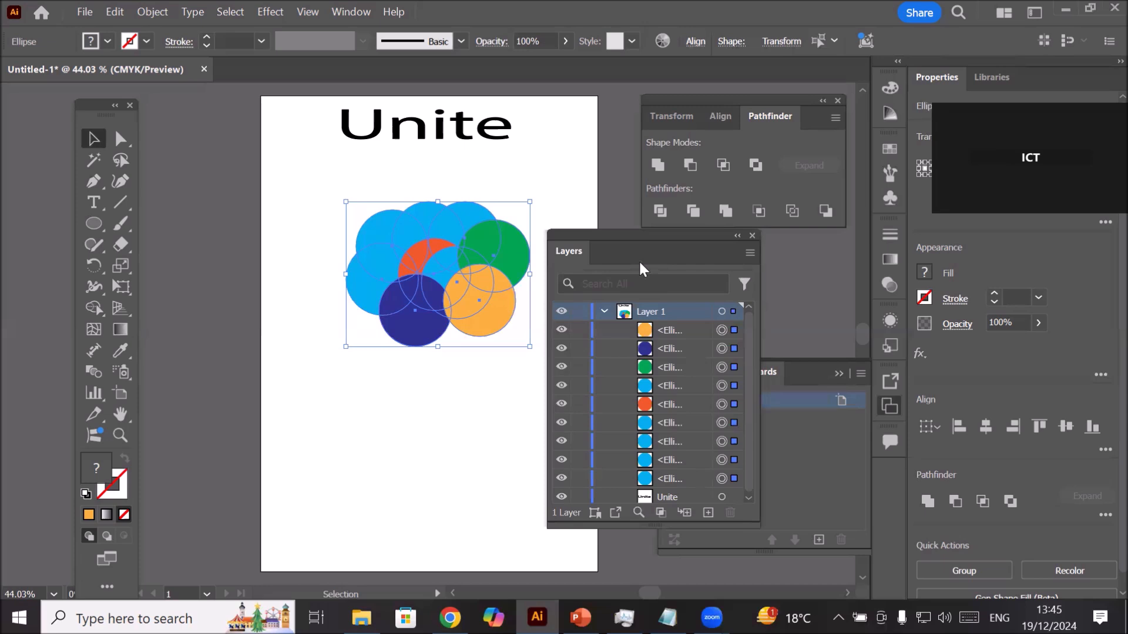
Step: Merge all the circles into one shape with Unite and move the merged cloud left to the artboard's edge
{"action": "left_click", "coordinate": [661, 166]}
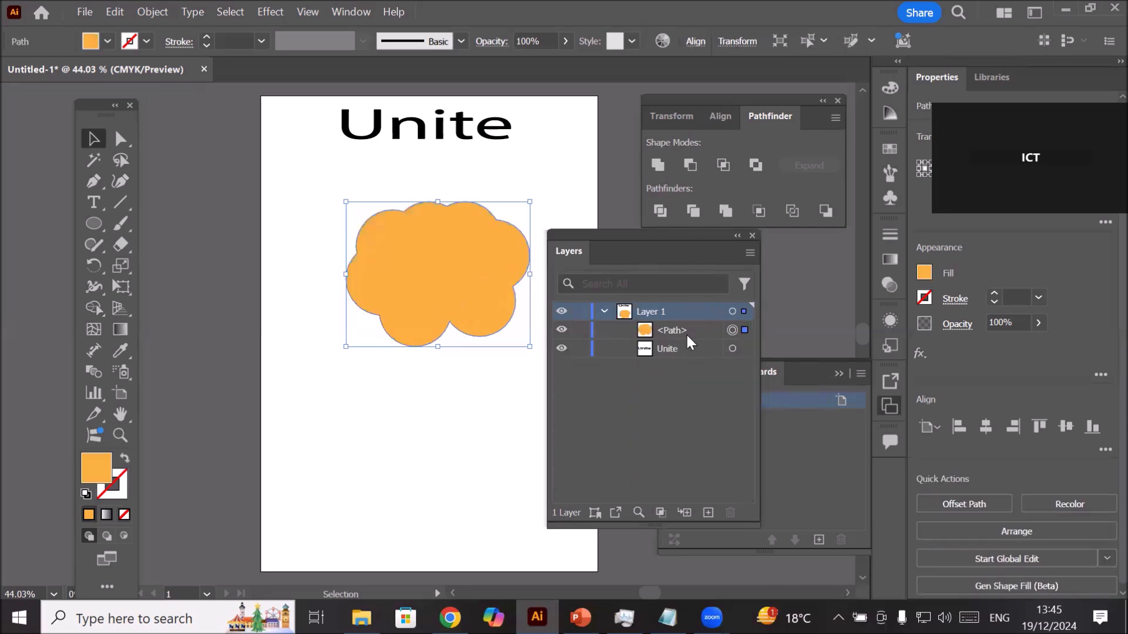
{"action": "left_click", "coordinate": [667, 330]}
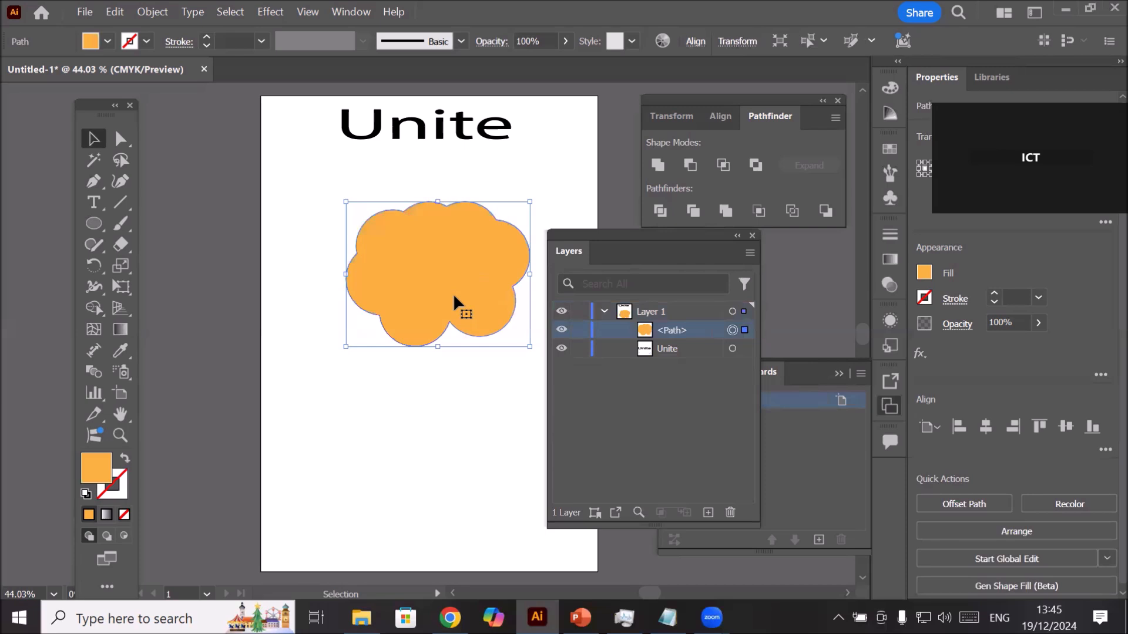
{"action": "left_click_drag", "start_coordinate": [386, 273], "coordinate": [323, 263]}
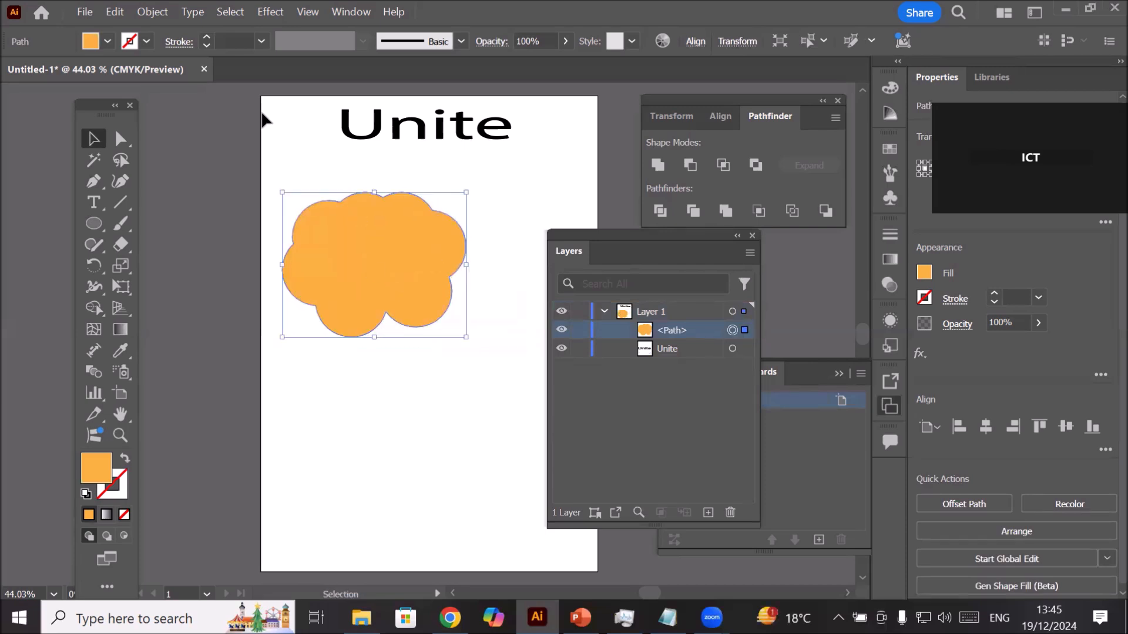
Step: Fill the merged cloud with magenta
{"action": "left_click", "coordinate": [107, 40]}
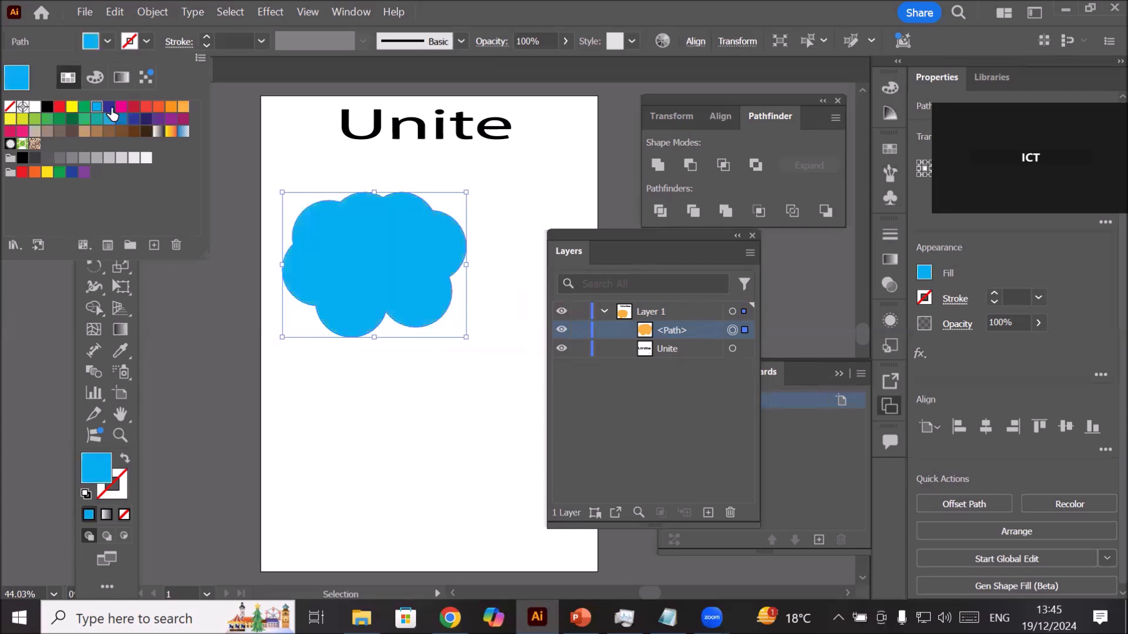
{"action": "left_click", "coordinate": [145, 44]}
{"action": "left_click", "coordinate": [144, 41]}
{"action": "left_click", "coordinate": [145, 41]}
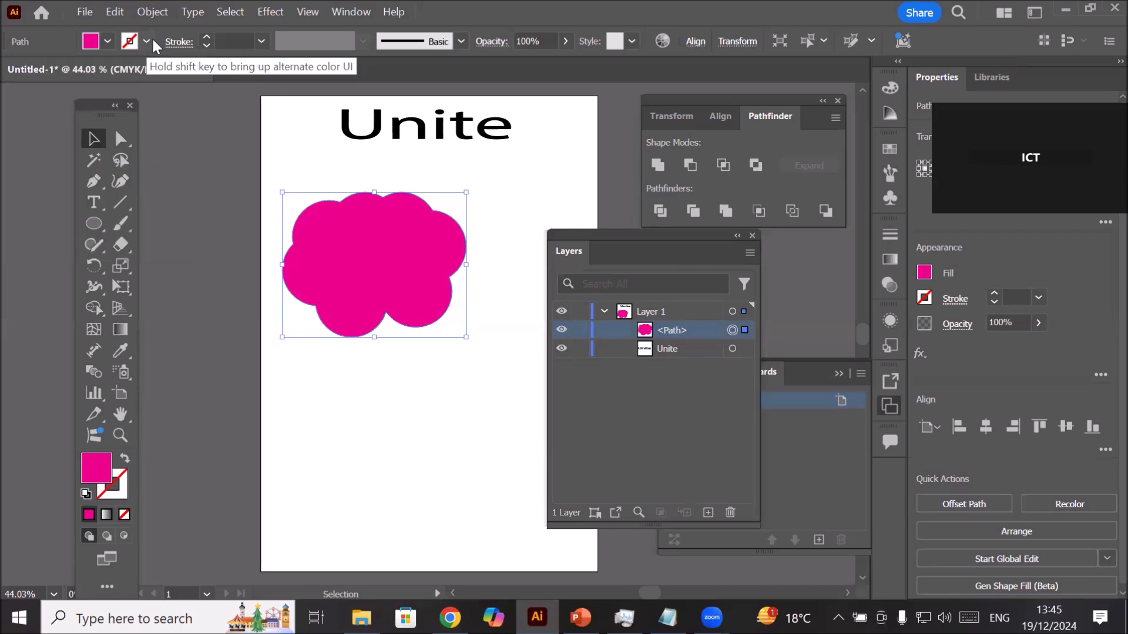
Step: Outline the merged cloud with a 13 pt black stroke
{"action": "left_click", "coordinate": [205, 37]}
{"action": "left_click", "coordinate": [204, 37]}
{"action": "left_click", "coordinate": [205, 37]}
{"action": "left_click", "coordinate": [206, 37]}
{"action": "left_click", "coordinate": [205, 37]}
{"action": "left_click", "coordinate": [205, 37]}
{"action": "left_click", "coordinate": [206, 37]}
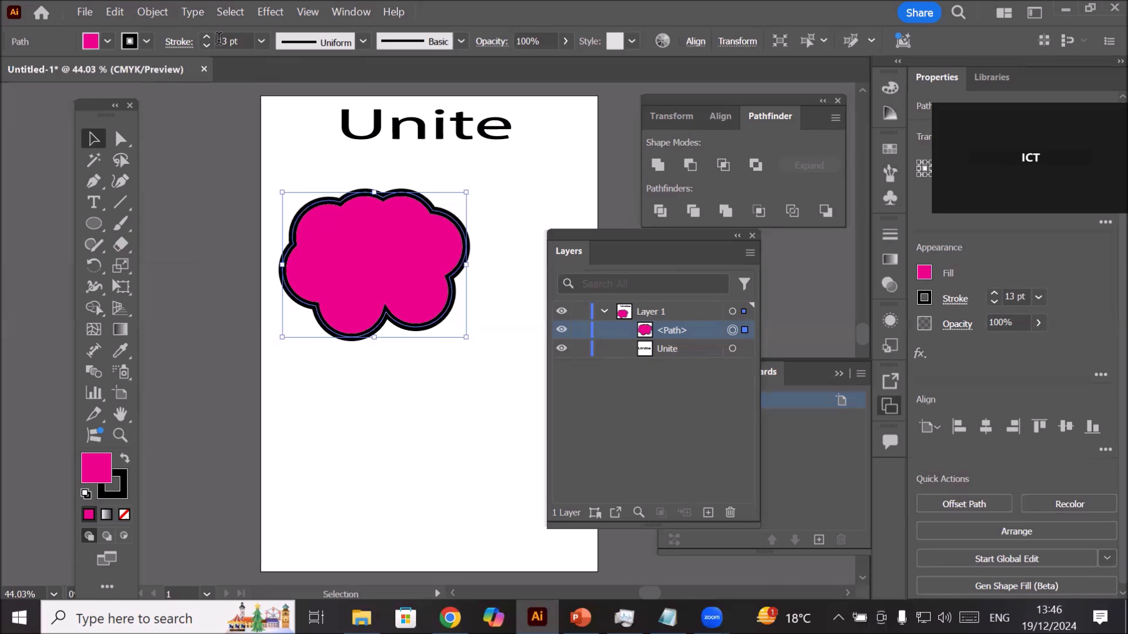
Step: Reduce the merged cloud's stroke weight to 0.75 pt
{"action": "key", "text": "Down"}
{"action": "key", "text": "Down"}
{"action": "key", "text": "Down"}
{"action": "key", "text": "Down"}
{"action": "key", "text": "Down"}
{"action": "key", "text": "Down"}
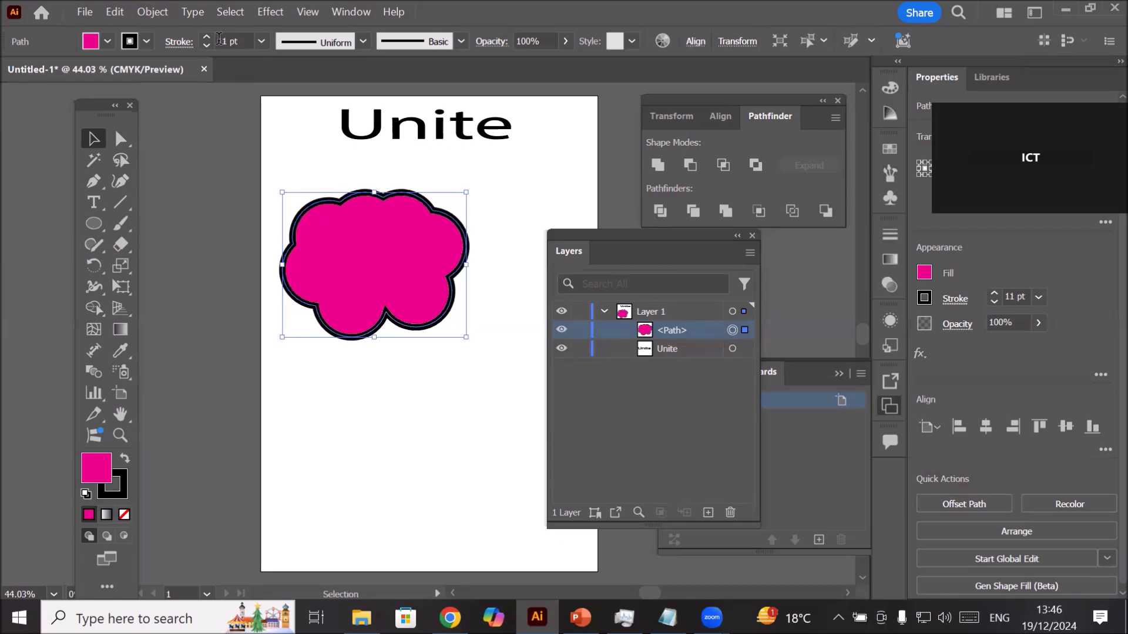
{"action": "key", "text": "Down"}
{"action": "key", "text": "Down"}
{"action": "key", "text": "Down"}
{"action": "key", "text": "Down"}
{"action": "key", "text": "Down"}
{"action": "key", "text": "Down"}
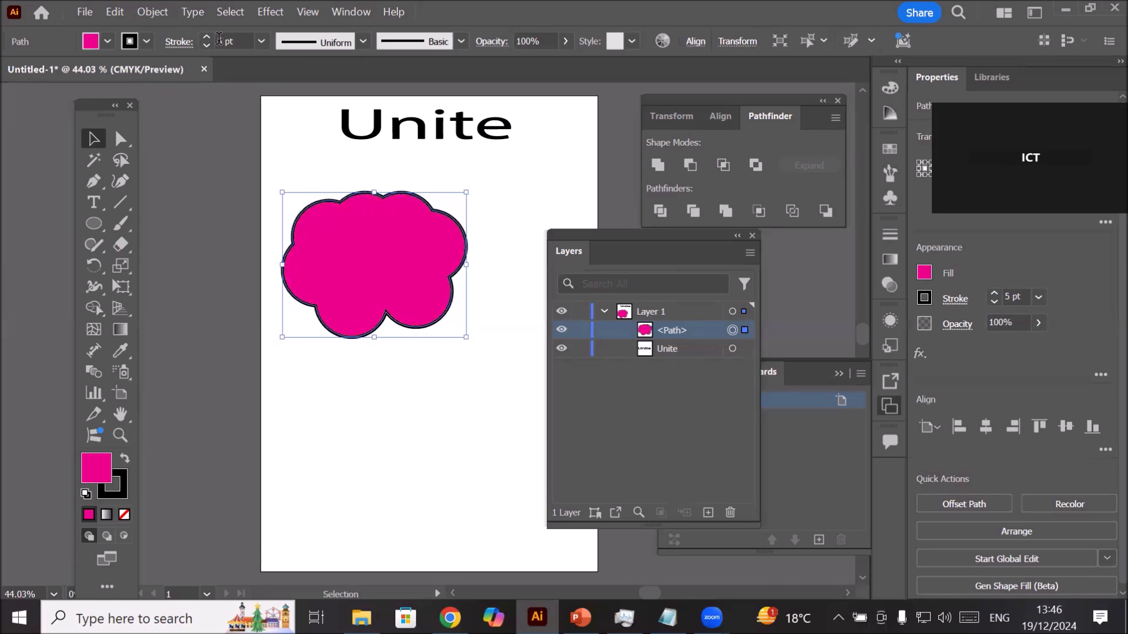
{"action": "key", "text": "Down"}
{"action": "key", "text": "Down"}
{"action": "key", "text": "Down"}
{"action": "key", "text": "Down"}
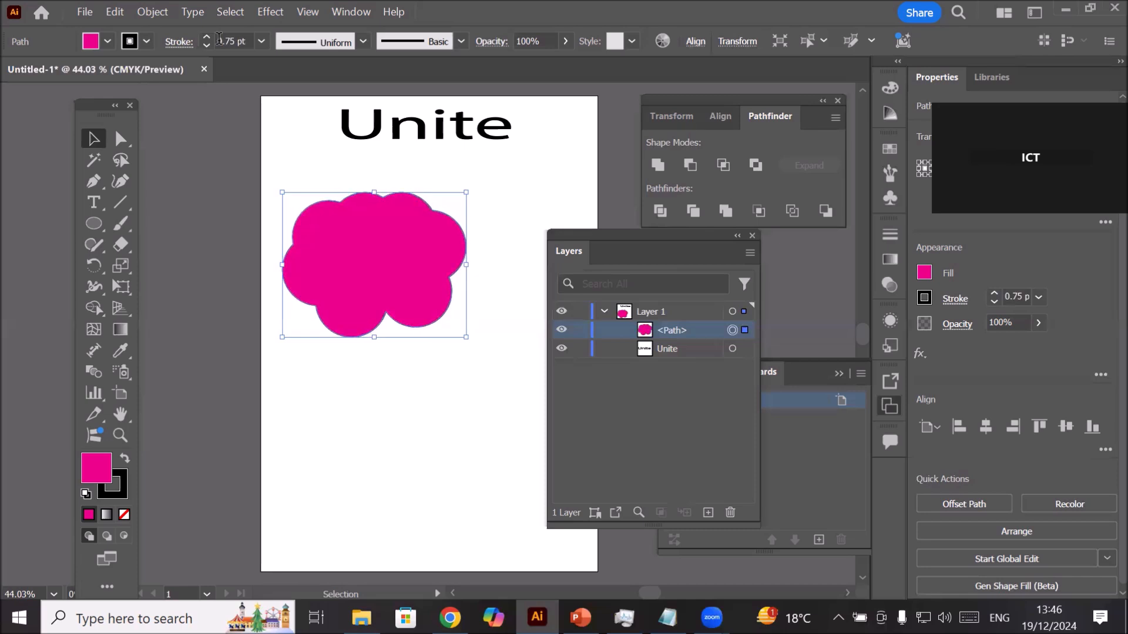
Step: Undo the stroke, fill, move and Unite changes back to the separate coloured circles
{"action": "key", "text": "ctrl+z"}
{"action": "key", "text": "ctrl+z"}
{"action": "key", "text": "ctrl+z"}
{"action": "key", "text": "ctrl+z"}
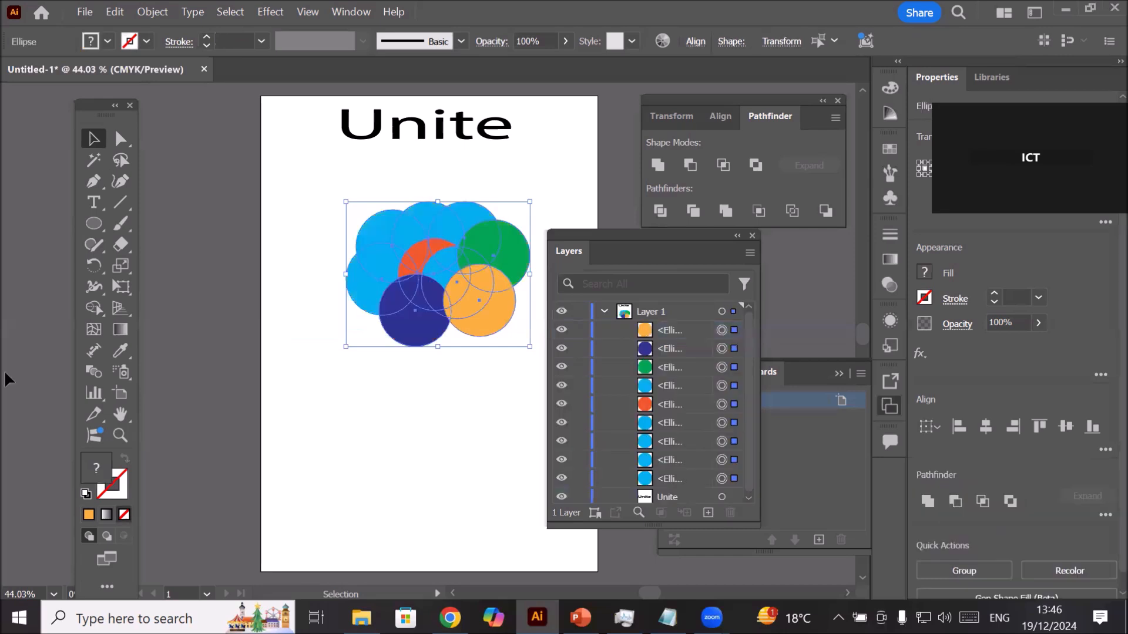
Step: Select only the frontmost light orange circle and give it a 10 pt black stroke
{"action": "left_click", "coordinate": [722, 330]}
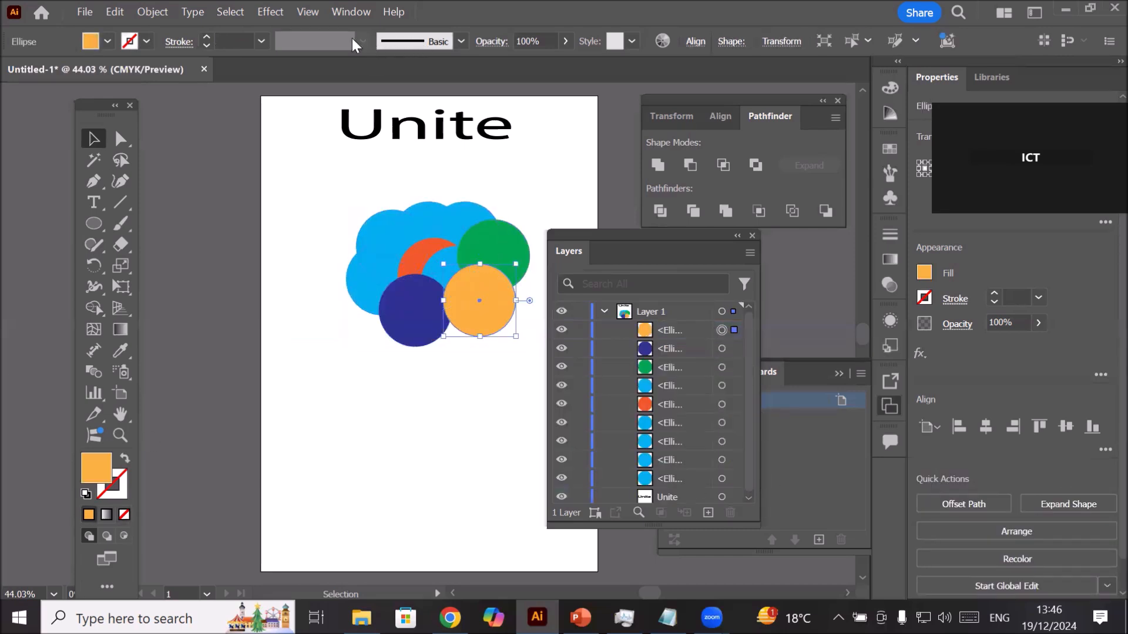
{"action": "left_click", "coordinate": [205, 37]}
{"action": "left_click", "coordinate": [205, 36]}
{"action": "left_click", "coordinate": [205, 36]}
{"action": "left_click", "coordinate": [206, 37]}
{"action": "left_click", "coordinate": [206, 36]}
{"action": "left_click", "coordinate": [206, 36]}
{"action": "left_click", "coordinate": [207, 36]}
{"action": "left_click", "coordinate": [206, 36]}
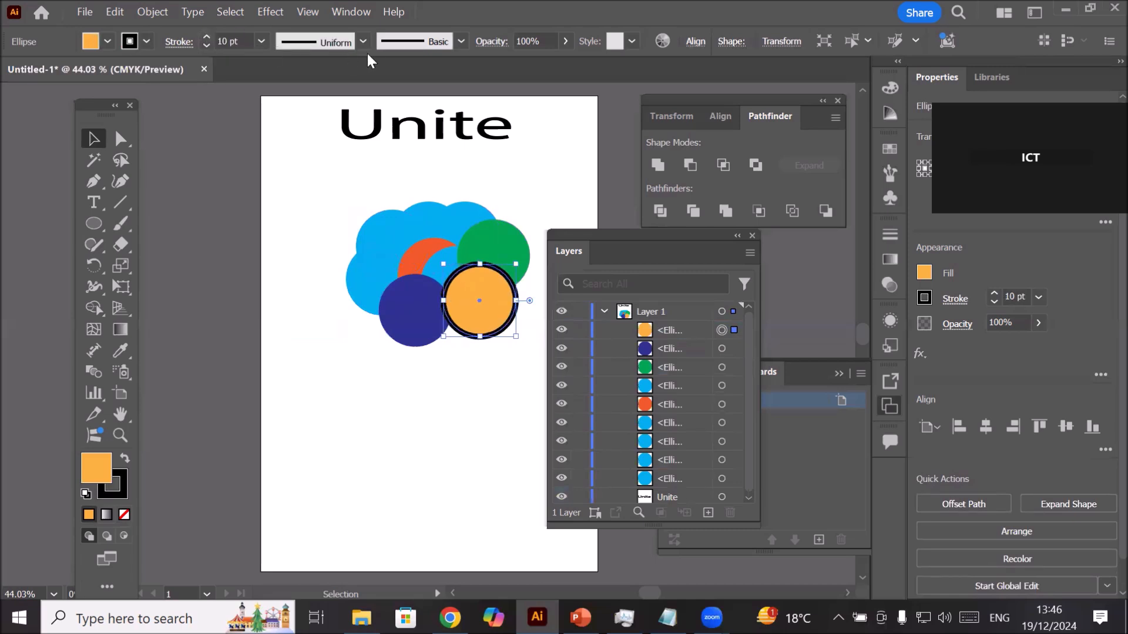
Step: Apply the lens-shaped width profile, thick in the middle and tapered at both ends, to the light orange circle's stroke
{"action": "left_click", "coordinate": [363, 41]}
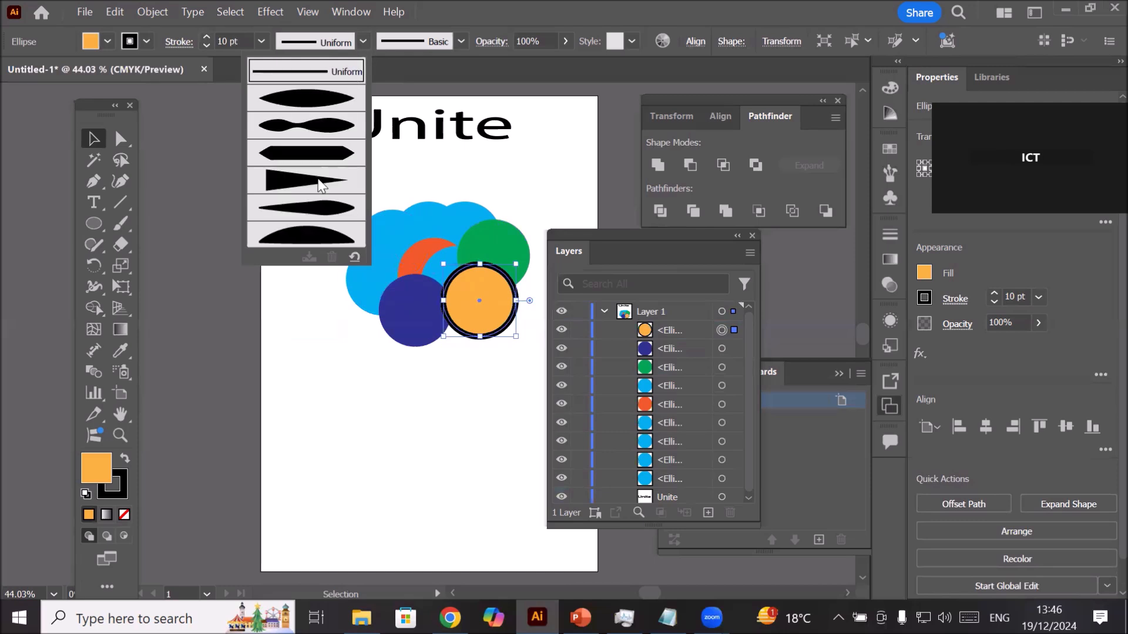
{"action": "left_click", "coordinate": [330, 98]}
{"action": "scroll", "coordinate": [511, 271], "scroll_direction": "up", "scroll_amount": 5}
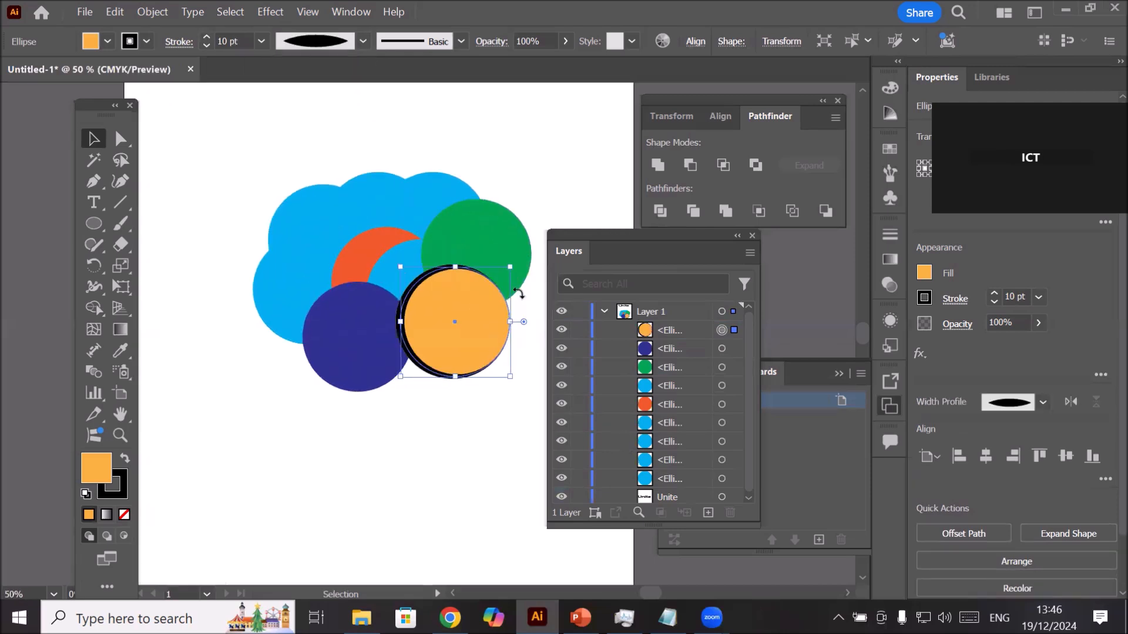
{"action": "scroll", "coordinate": [508, 317], "scroll_direction": "down", "scroll_amount": 2}
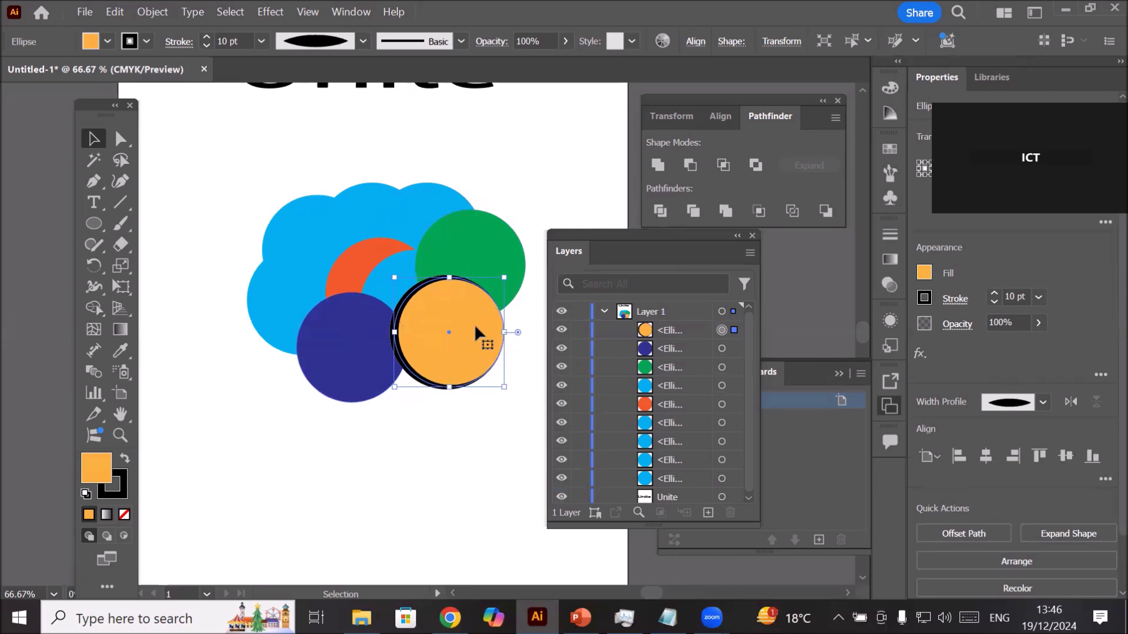
Step: Unite all the circles of the cloud into one shape and move it off the artboard's left side
{"action": "mouse_move", "coordinate": [216, 174]}
{"action": "left_mouse_down"}
{"action": "mouse_move", "coordinate": [373, 396]}
{"action": "mouse_move", "coordinate": [531, 418]}
{"action": "mouse_move", "coordinate": [516, 422]}
{"action": "left_mouse_up"}
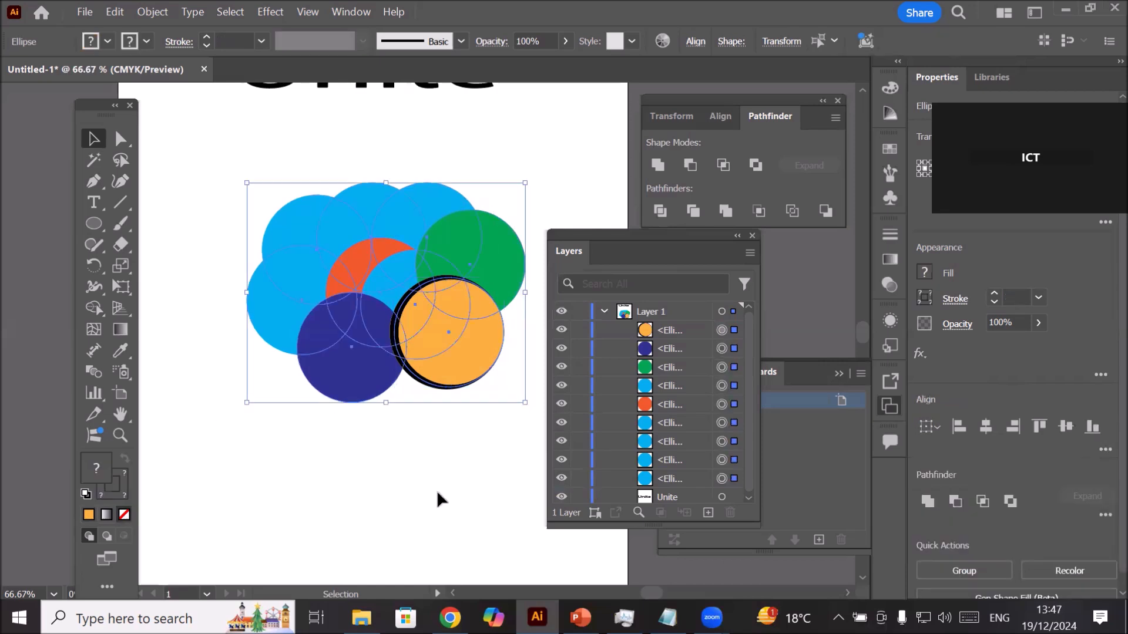
{"action": "left_click", "coordinate": [657, 165]}
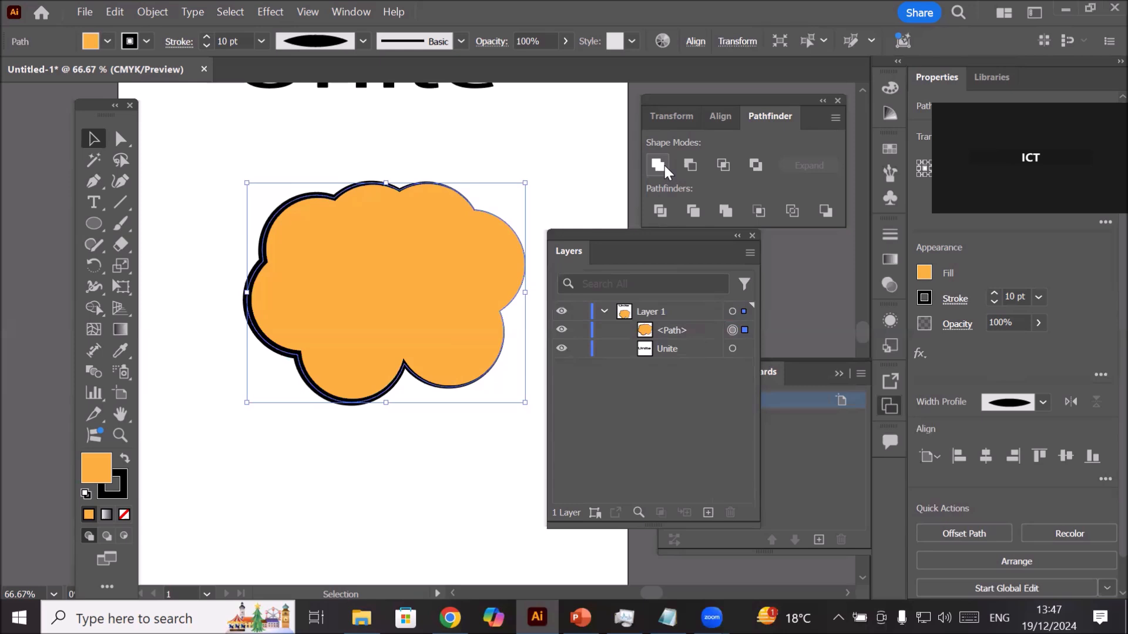
{"action": "scroll", "coordinate": [458, 180], "scroll_direction": "down", "scroll_amount": 2, "text": "alt"}
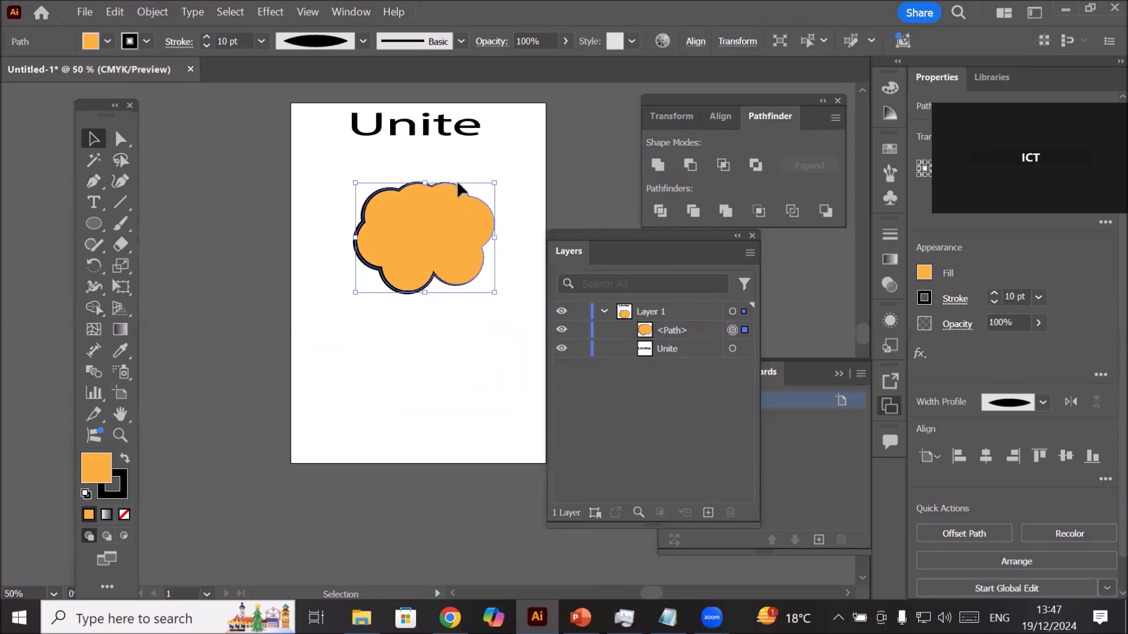
{"action": "left_click_drag", "start_coordinate": [421, 238], "coordinate": [227, 185]}
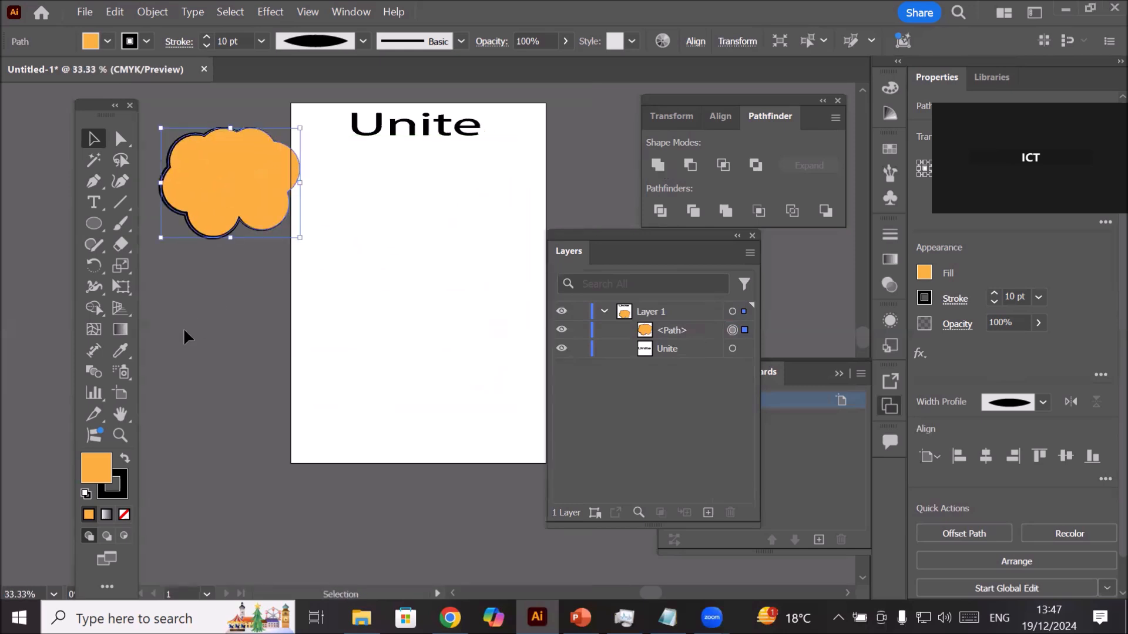
Step: Draw a circle for a figure's head below the Unite title with the Ellipse tool
{"action": "left_click", "coordinate": [98, 225]}
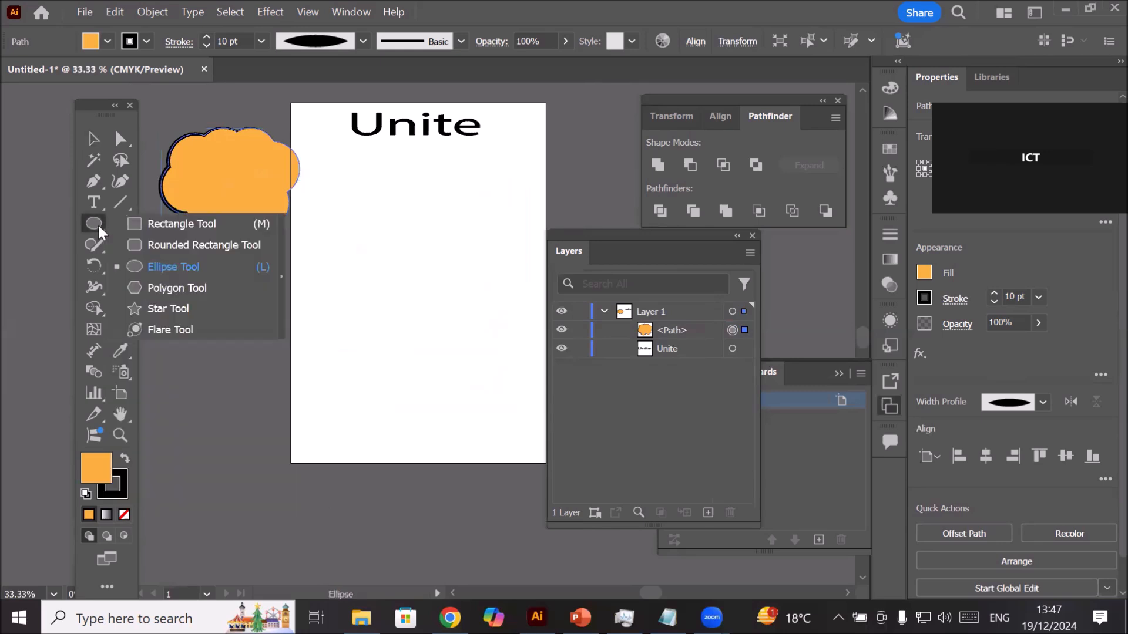
{"action": "left_click", "coordinate": [173, 267]}
{"action": "left_click_drag", "start_coordinate": [380, 183], "coordinate": [450, 255]}
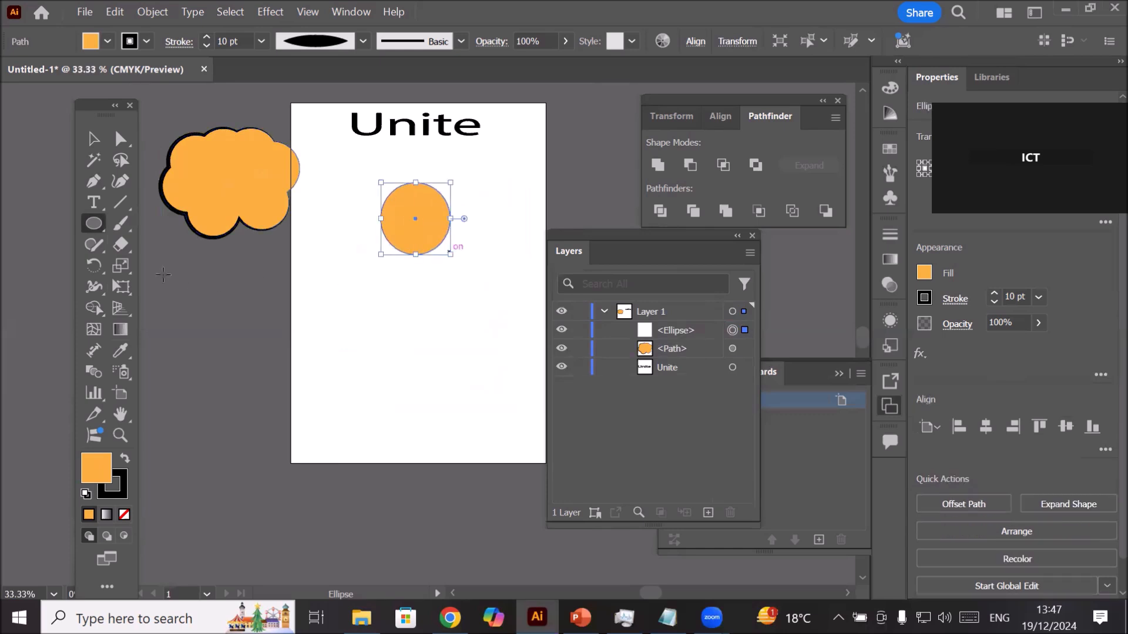
Step: Draw a narrow rounded rectangle as the neck below the circle and a large one as the body beneath it
{"action": "left_click", "coordinate": [87, 224]}
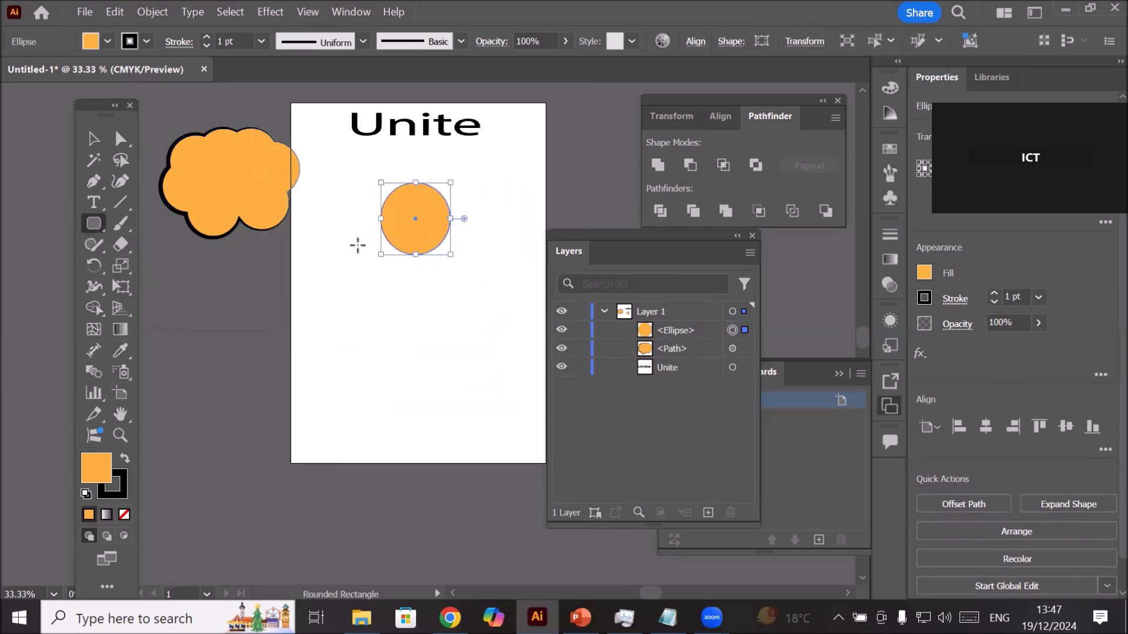
{"action": "left_click_drag", "start_coordinate": [410, 248], "coordinate": [429, 294]}
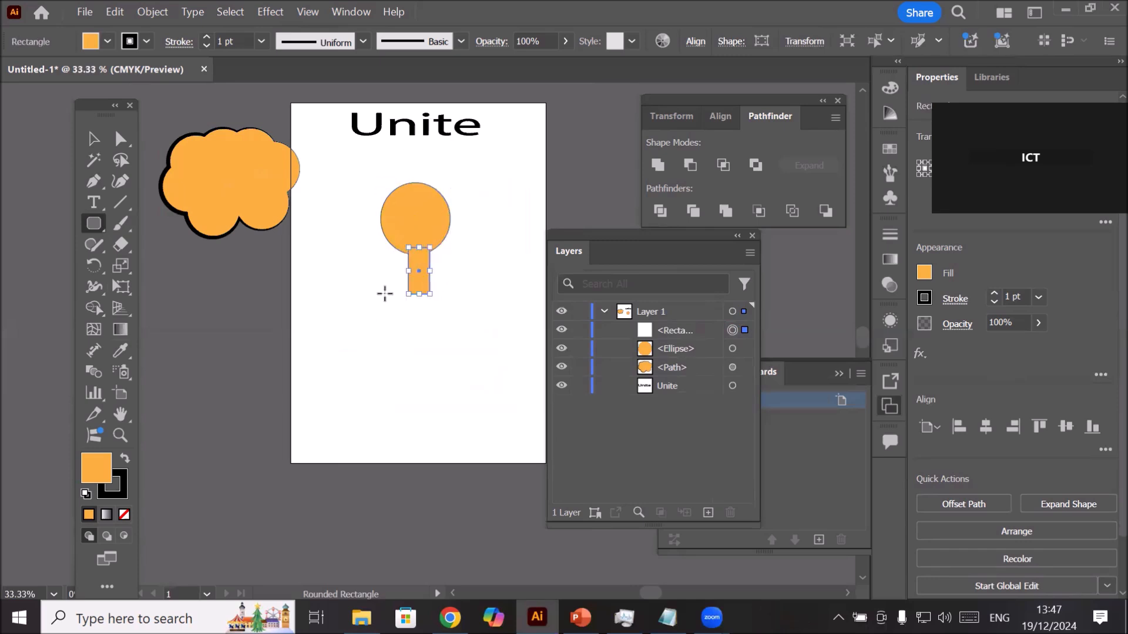
{"action": "left_click_drag", "start_coordinate": [354, 283], "coordinate": [485, 393]}
Step: Create a 5-point star with radii of 6.737 mm and 17.639 mm and place it overlapping the top of the head
{"action": "left_click", "coordinate": [101, 218]}
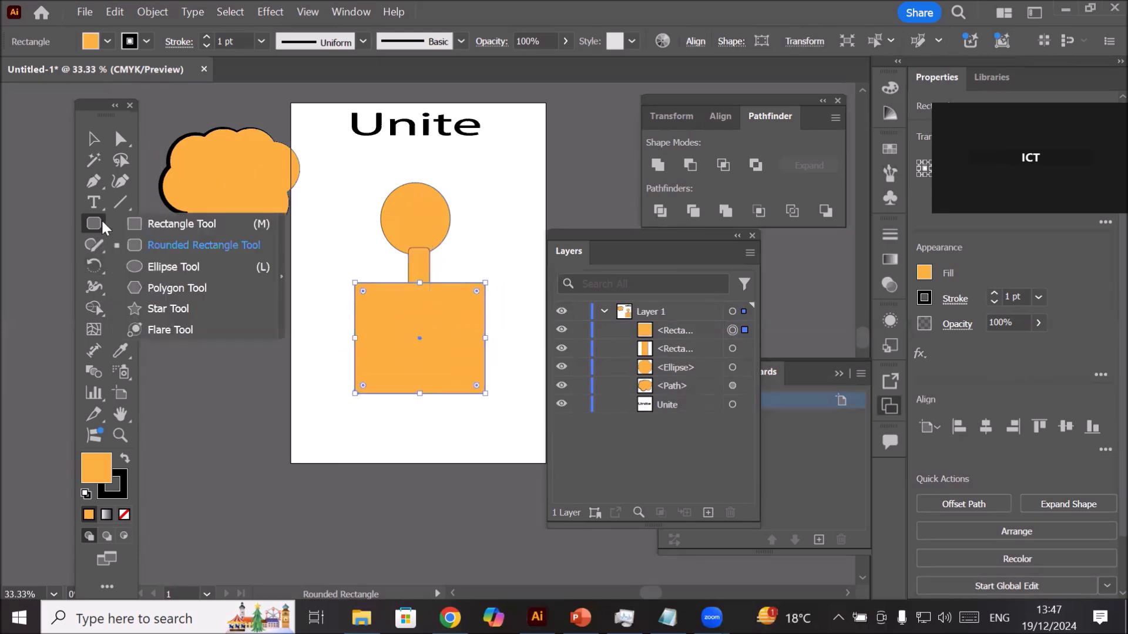
{"action": "left_click", "coordinate": [161, 309]}
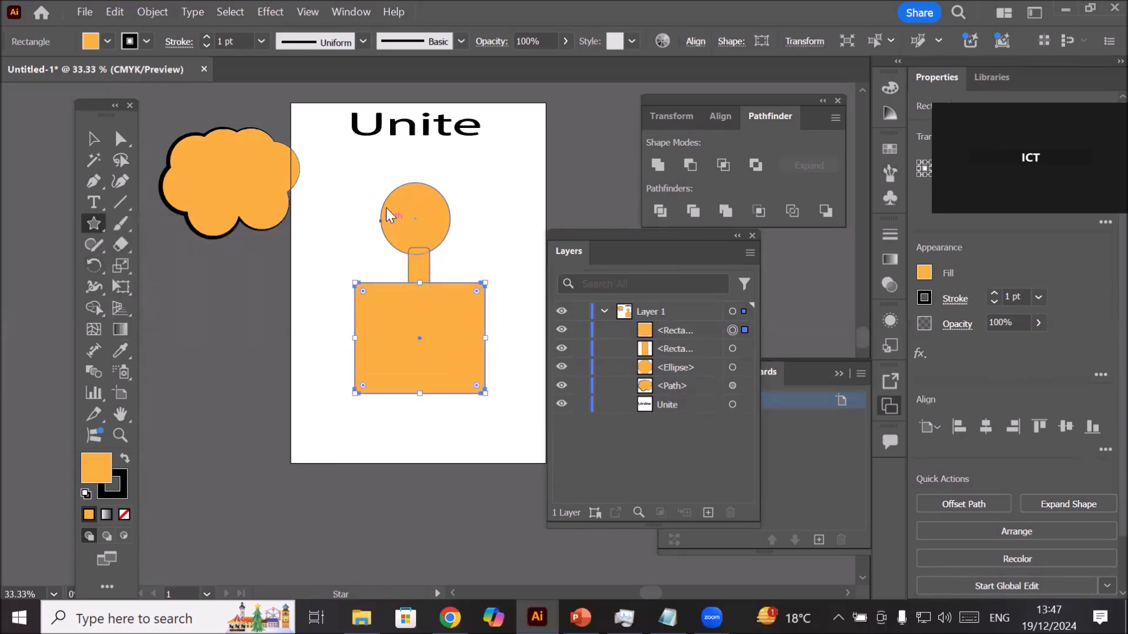
{"action": "left_click", "coordinate": [409, 170]}
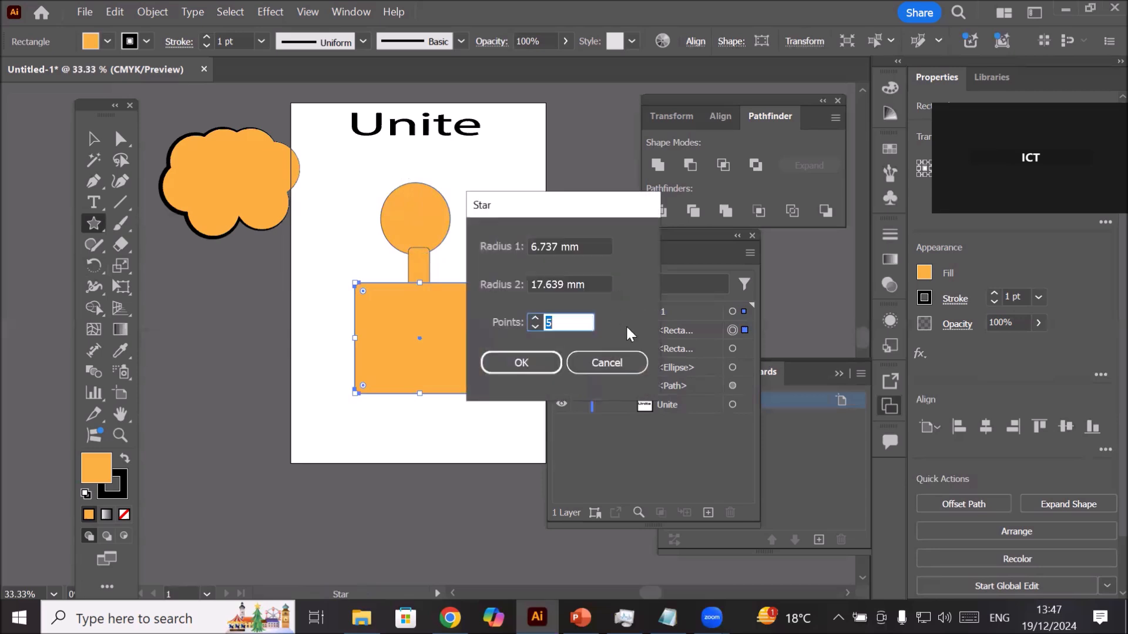
{"action": "left_click", "coordinate": [609, 361]}
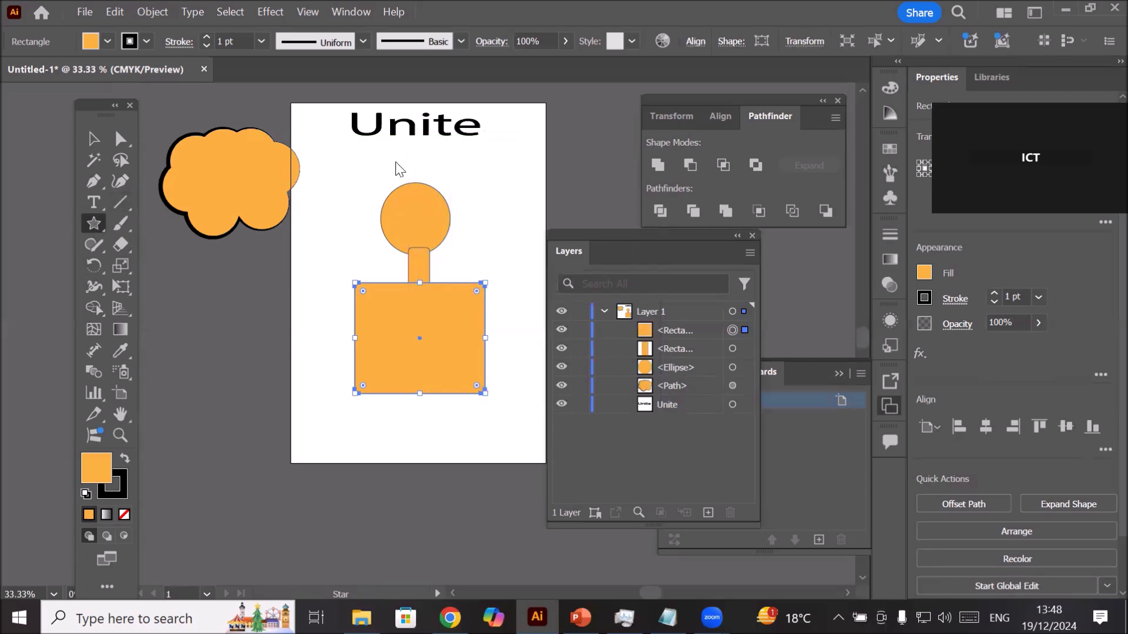
{"action": "left_click", "coordinate": [343, 198]}
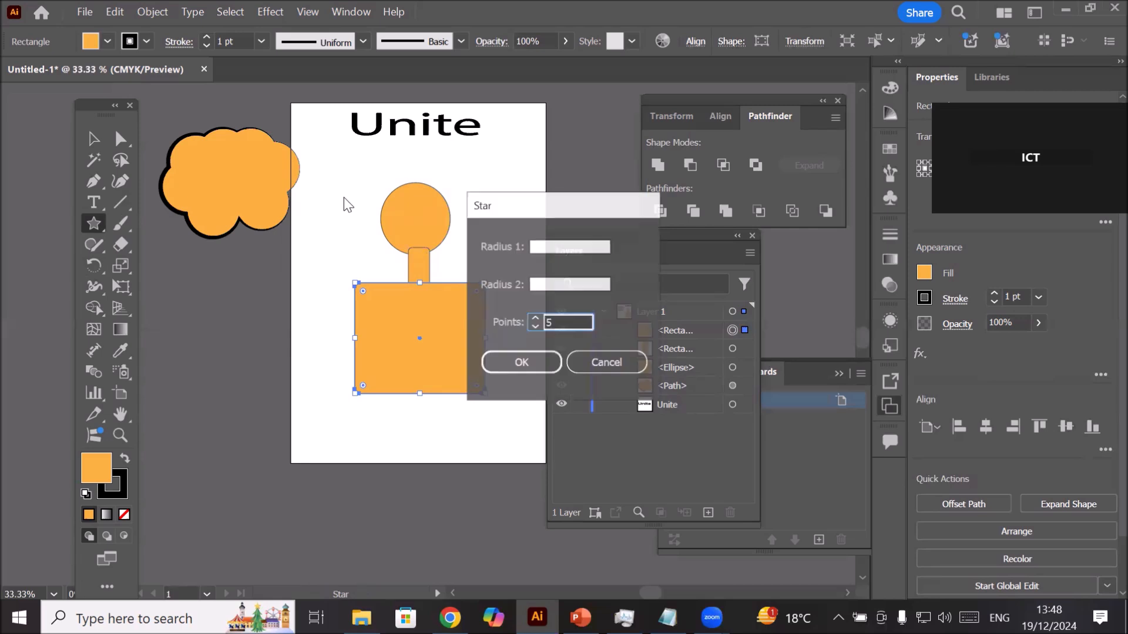
{"action": "left_click", "coordinate": [534, 365]}
{"action": "left_click", "coordinate": [312, 221]}
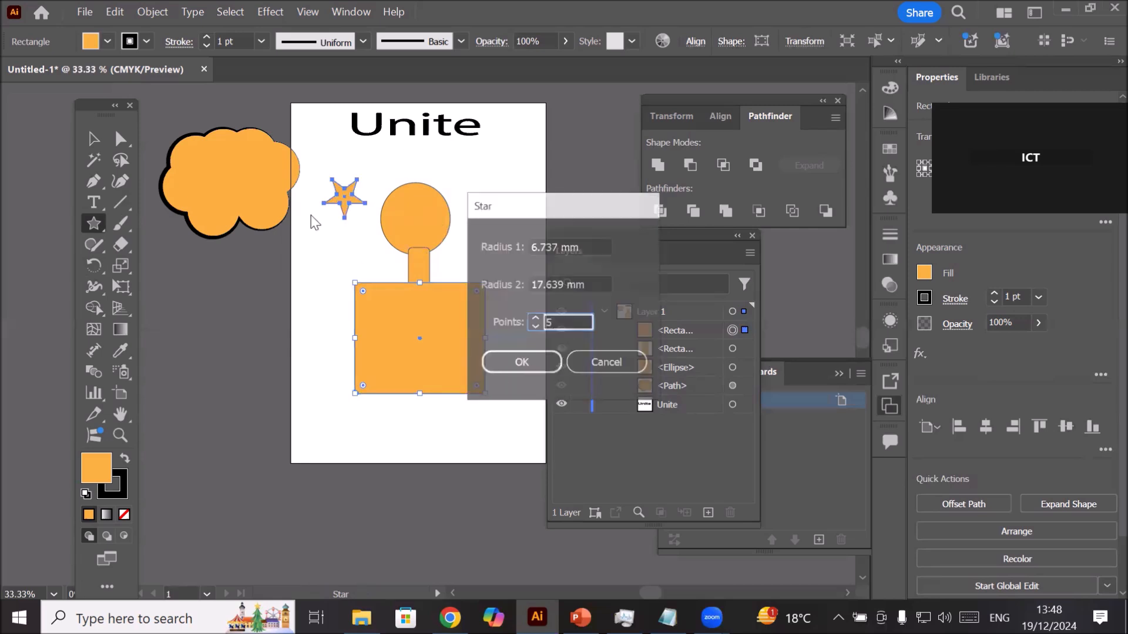
{"action": "left_click", "coordinate": [600, 364]}
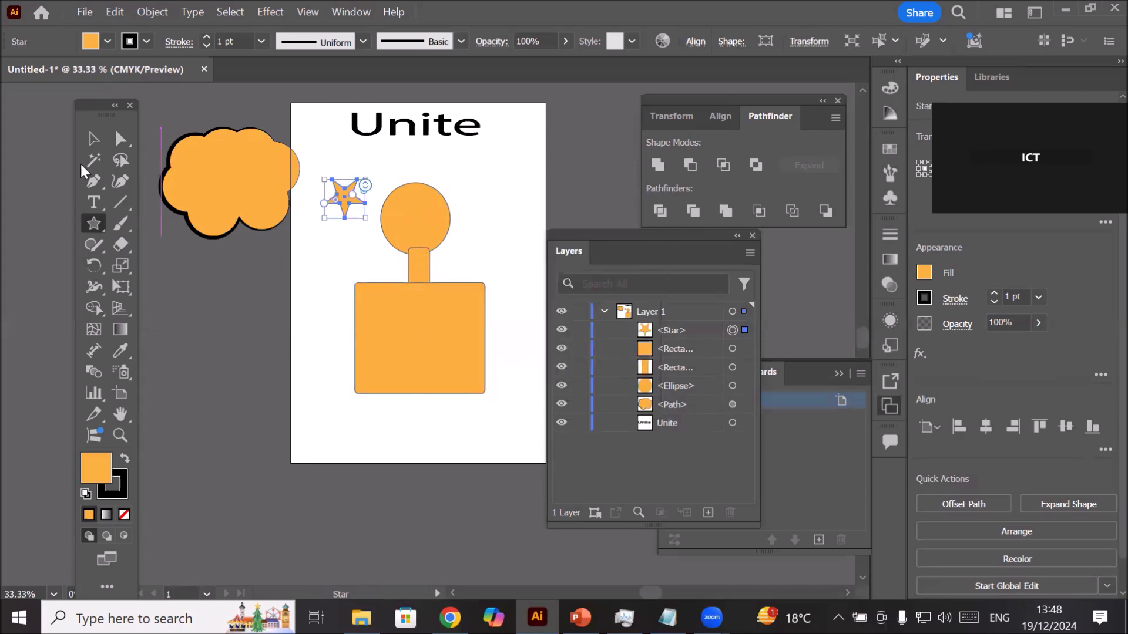
{"action": "left_click", "coordinate": [93, 140]}
{"action": "left_click_drag", "start_coordinate": [364, 196], "coordinate": [412, 175]}
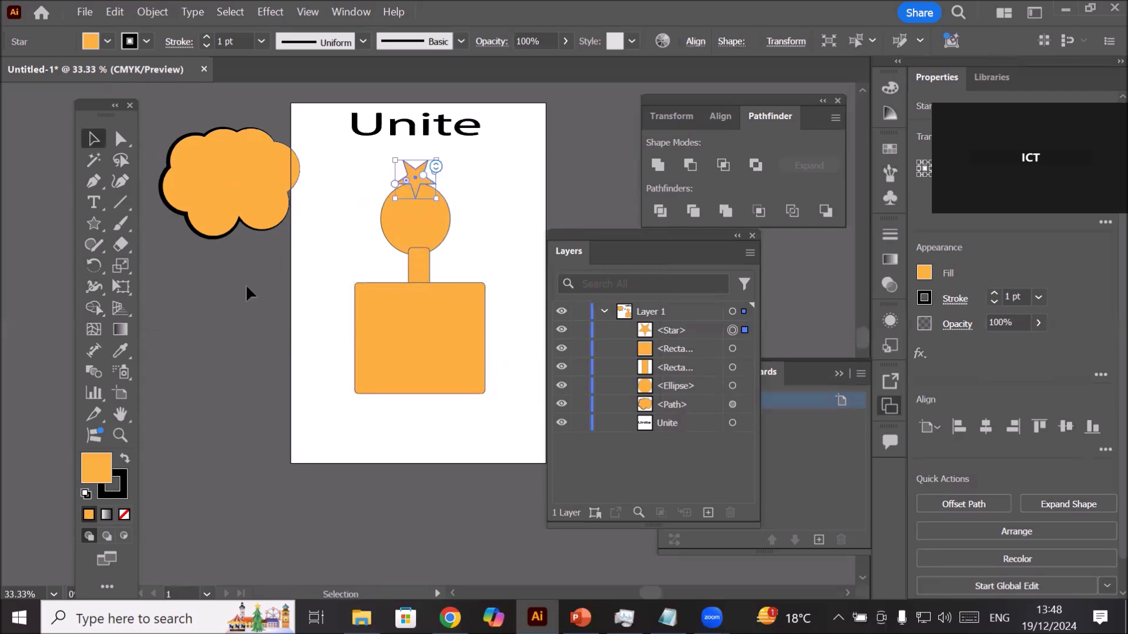
Step: Draw two flat horizontal ellipses as arms, overlapping the left and right sides of the body
{"action": "left_click", "coordinate": [97, 222]}
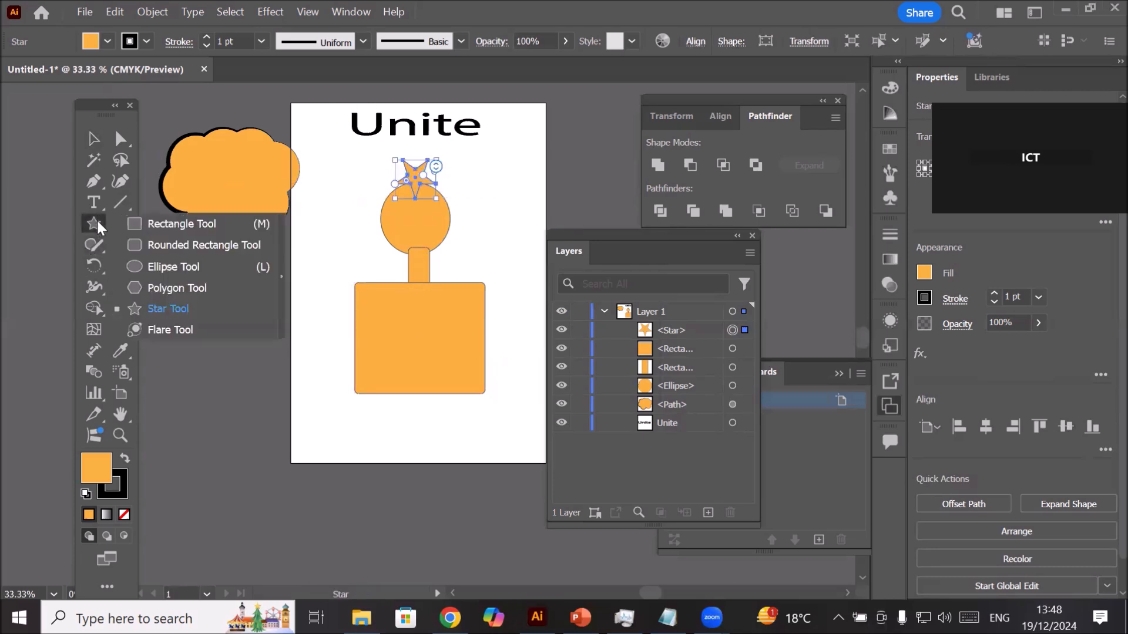
{"action": "left_click", "coordinate": [157, 270]}
{"action": "left_click_drag", "start_coordinate": [296, 309], "coordinate": [379, 330]}
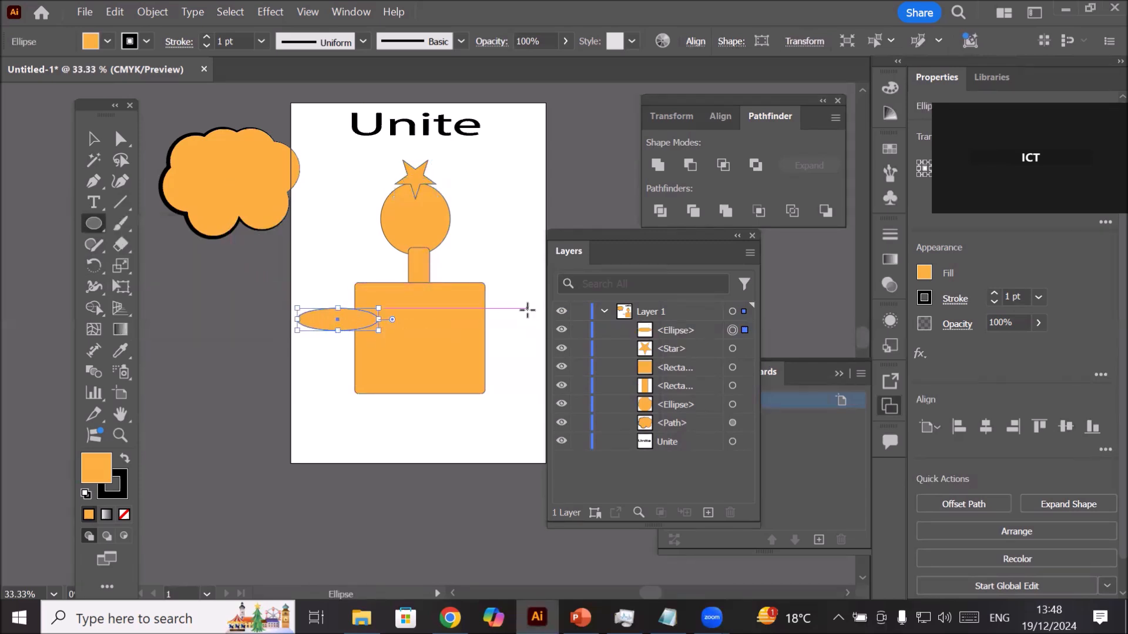
{"action": "left_click_drag", "start_coordinate": [530, 312], "coordinate": [452, 336]}
Step: Draw two tall narrow ellipses as legs, overlapping the body's lower edge, and deselect everything
{"action": "left_click_drag", "start_coordinate": [388, 384], "coordinate": [408, 462]}
{"action": "left_click_drag", "start_coordinate": [449, 381], "coordinate": [464, 464]}
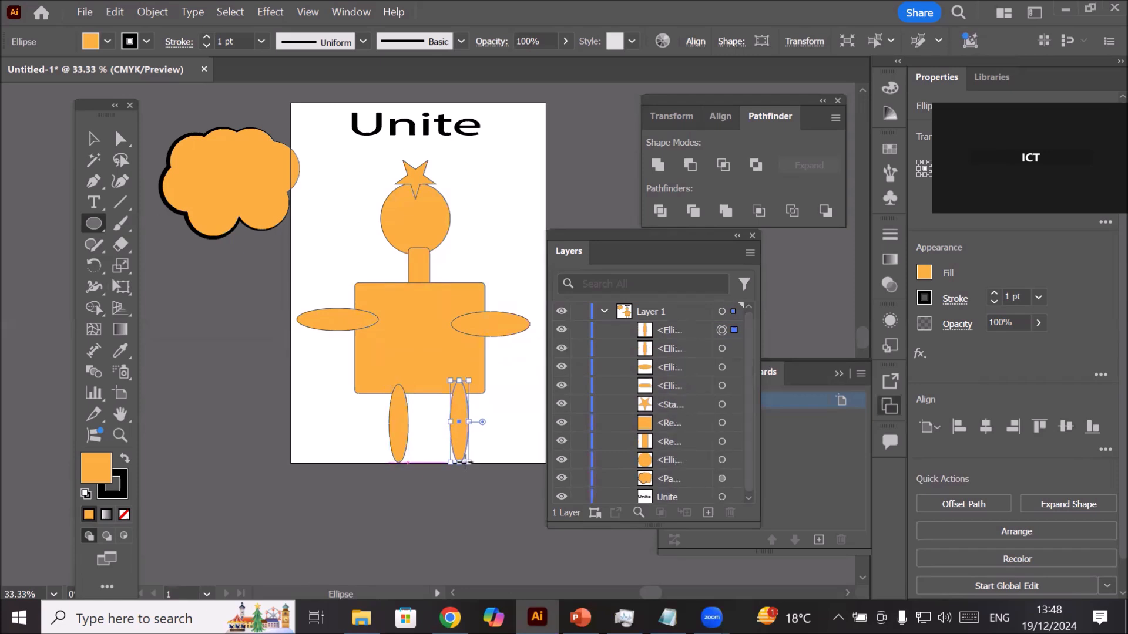
{"action": "left_click", "coordinate": [94, 139]}
{"action": "left_click", "coordinate": [332, 249]}
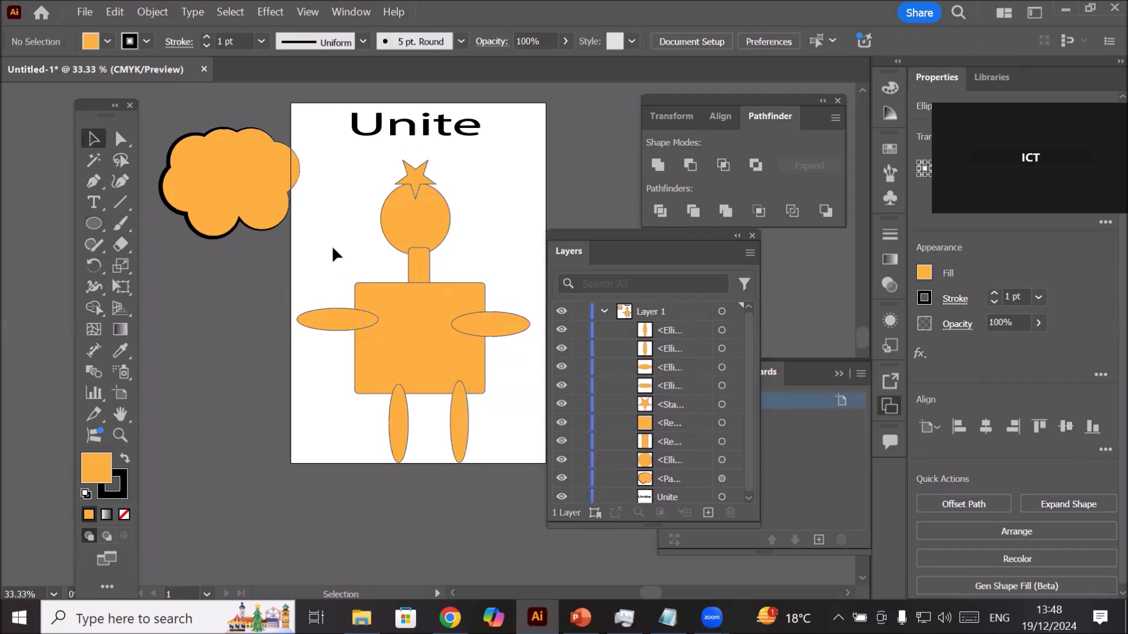
Step: Set the stroke weight of the figure's right leg ellipse to 7 pt
{"action": "left_click", "coordinate": [722, 330]}
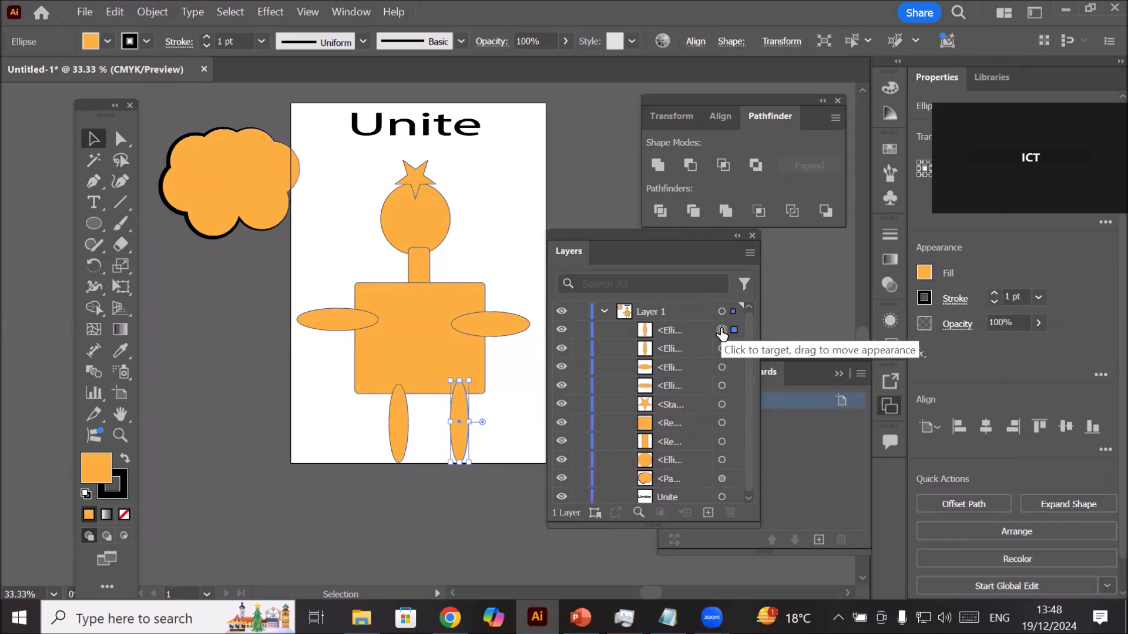
{"action": "scroll", "coordinate": [464, 456], "scroll_direction": "up", "scroll_amount": 2}
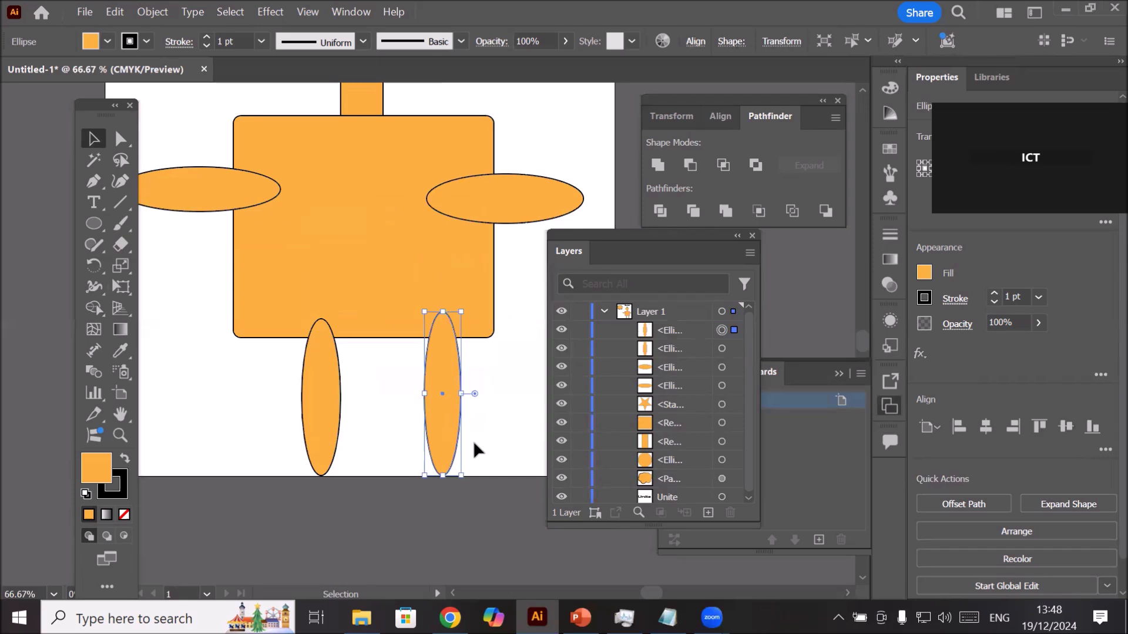
{"action": "left_click", "coordinate": [207, 37]}
{"action": "left_click", "coordinate": [206, 37]}
{"action": "left_click", "coordinate": [207, 37]}
{"action": "left_click", "coordinate": [207, 37]}
{"action": "left_click", "coordinate": [207, 37]}
{"action": "left_click", "coordinate": [207, 37]}
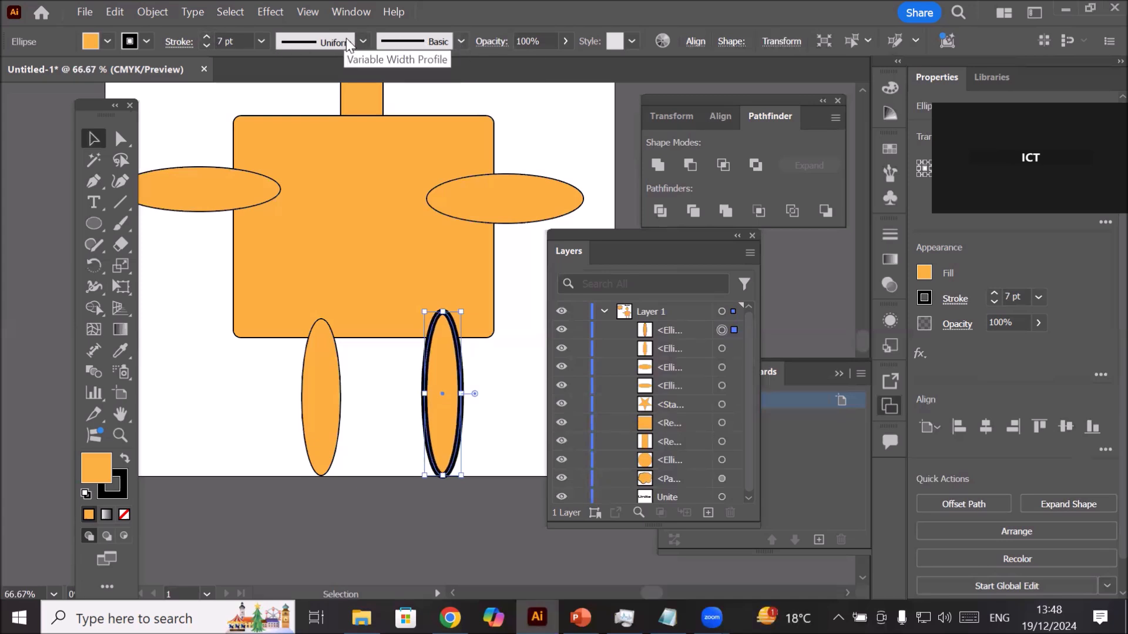
{"action": "left_click", "coordinate": [178, 45]}
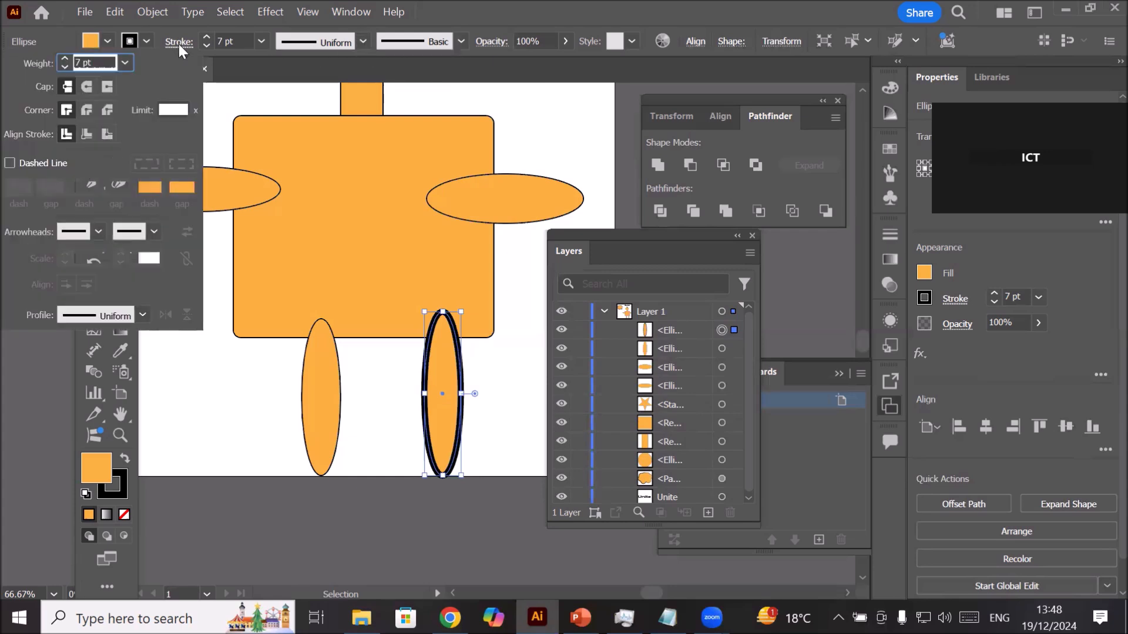
{"action": "left_click", "coordinate": [9, 163]}
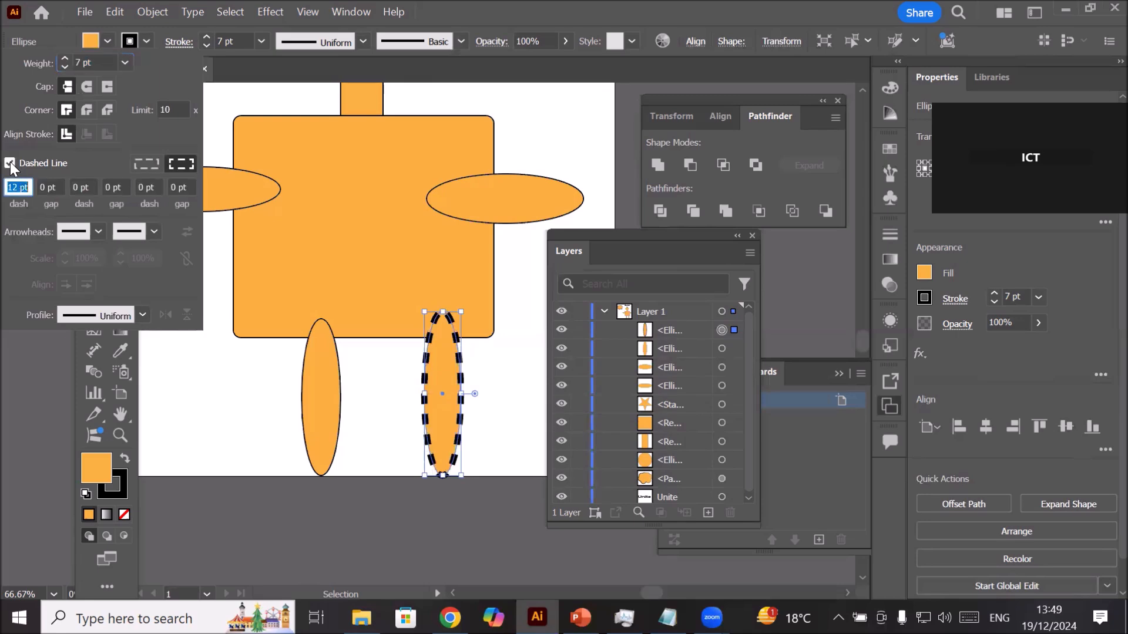
{"action": "key", "text": "ctrl+z"}
{"action": "key", "text": "Escape"}
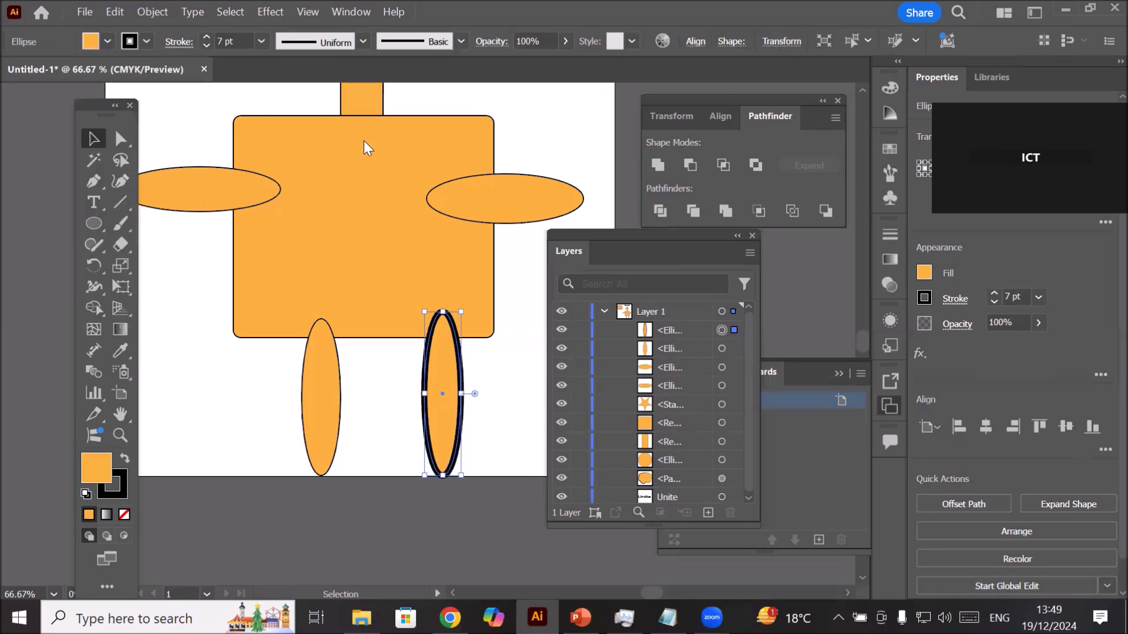
Step: Make the right leg's stroke a dashed line with 12 pt dashes and highlight its layer entry
{"action": "left_click", "coordinate": [178, 42]}
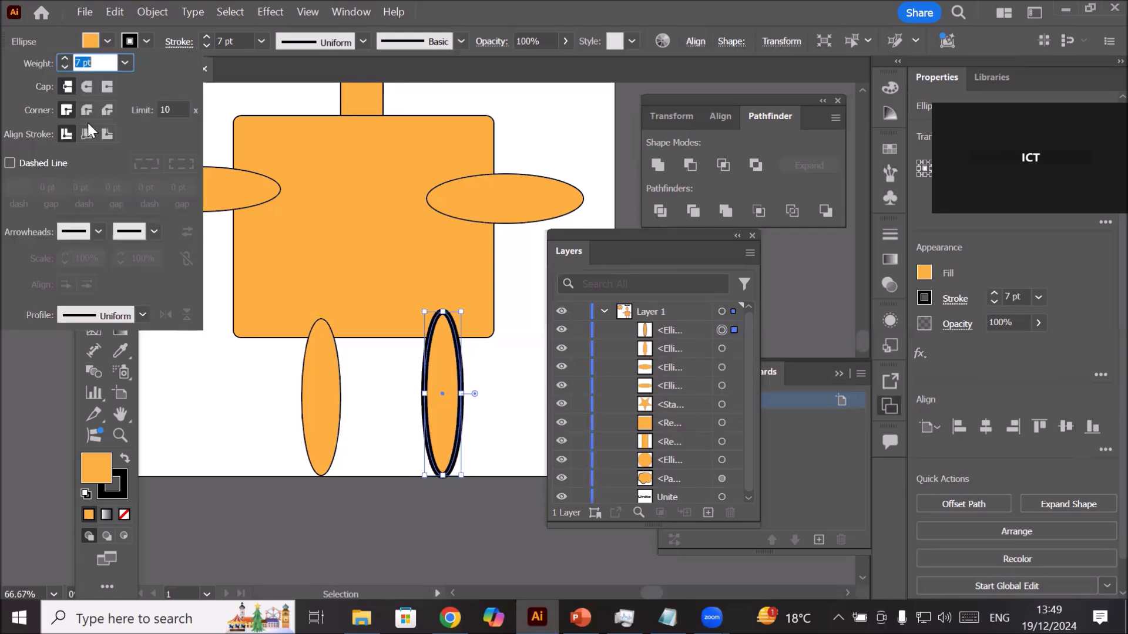
{"action": "left_click", "coordinate": [10, 164]}
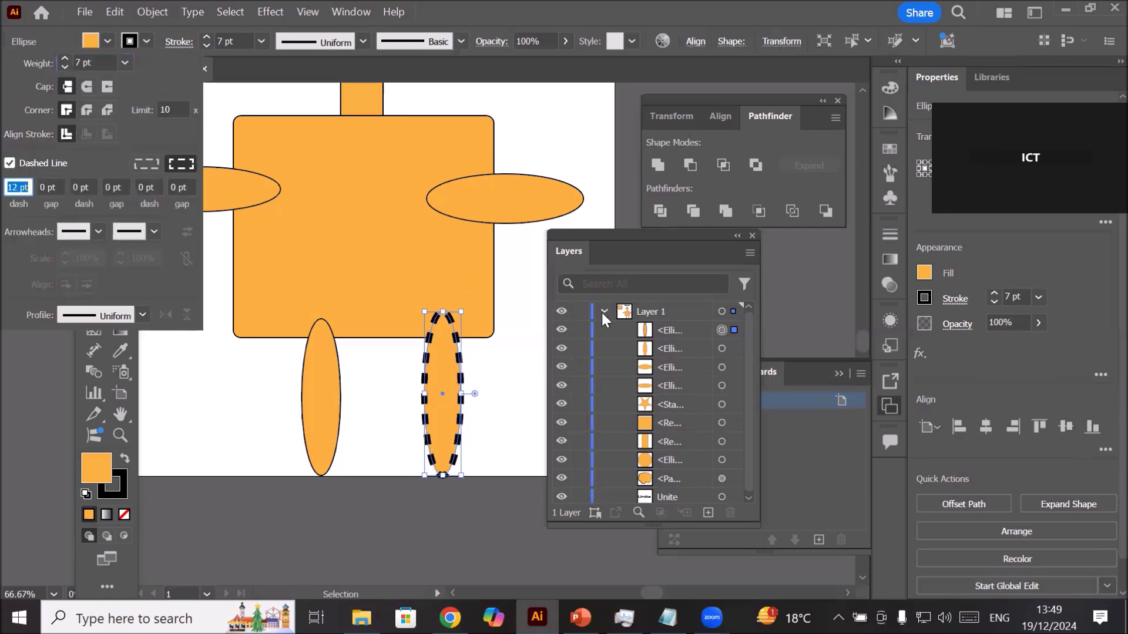
{"action": "left_click", "coordinate": [669, 329]}
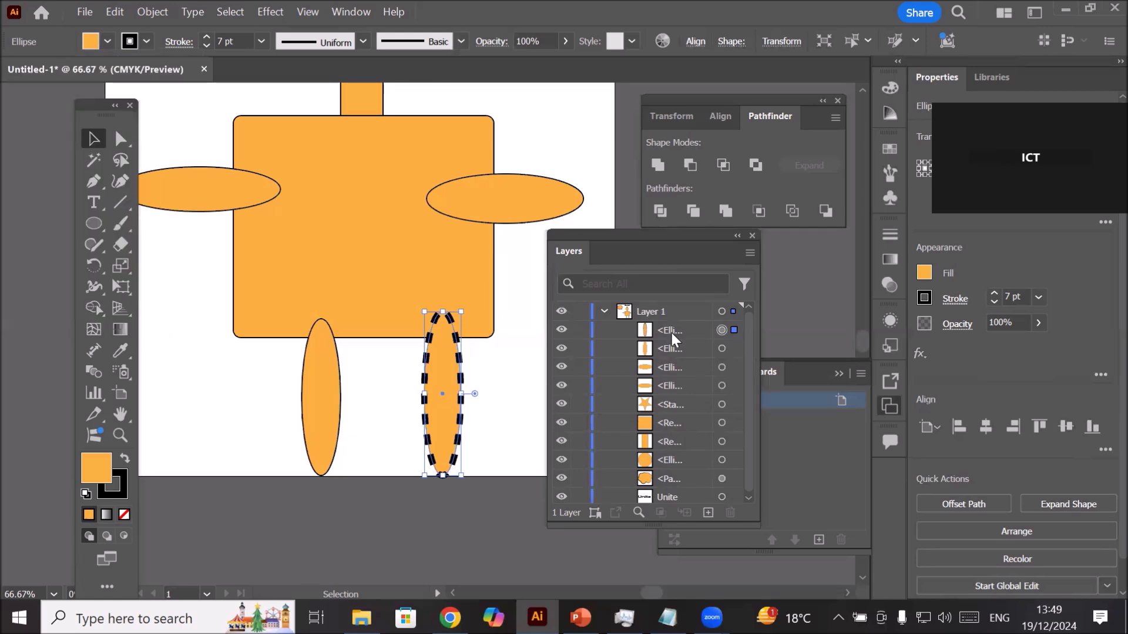
{"action": "left_click", "coordinate": [670, 333]}
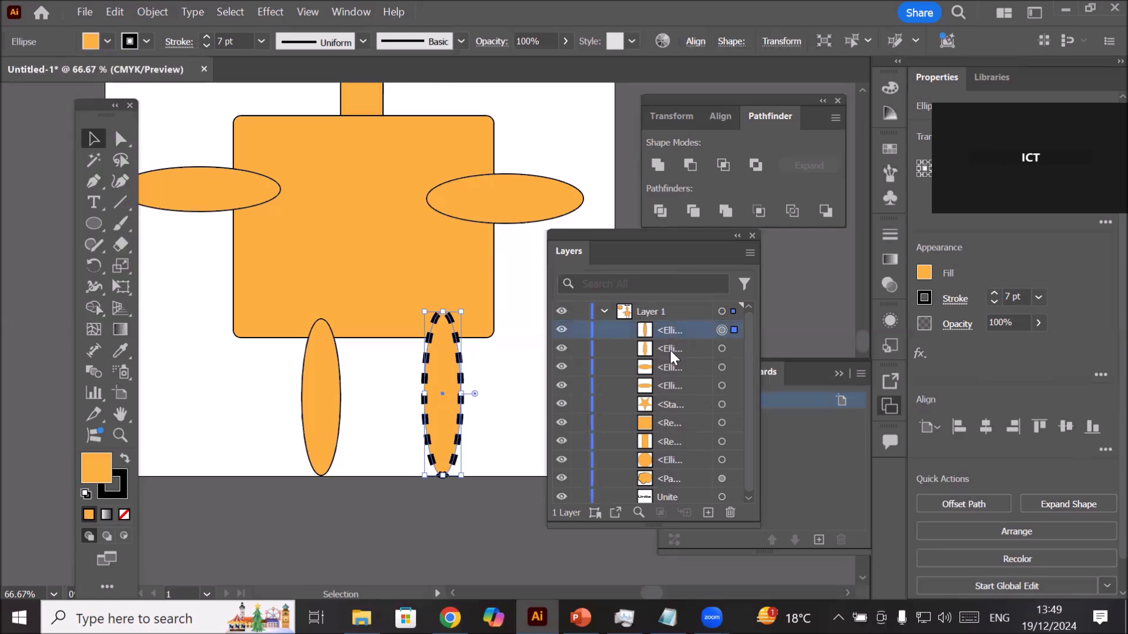
Step: Move both arm ellipses up and clear of the body, and relocate the cloud off the artboard to its lower left
{"action": "scroll", "coordinate": [519, 322], "scroll_direction": "down", "scroll_amount": 2, "text": "alt"}
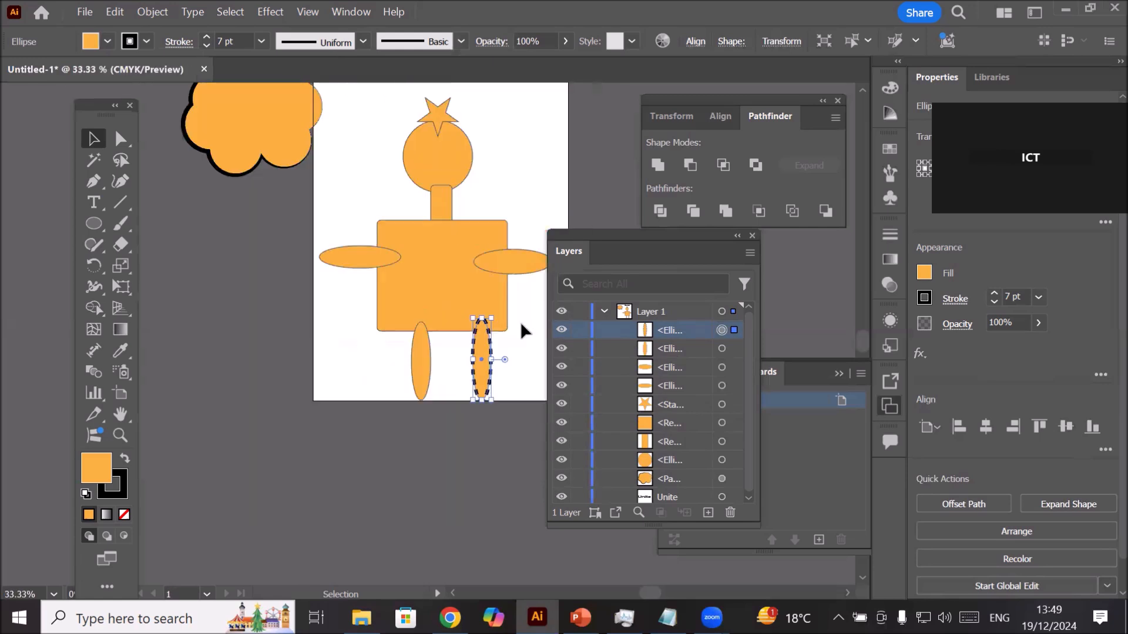
{"action": "left_click_drag", "start_coordinate": [633, 232], "coordinate": [698, 296]}
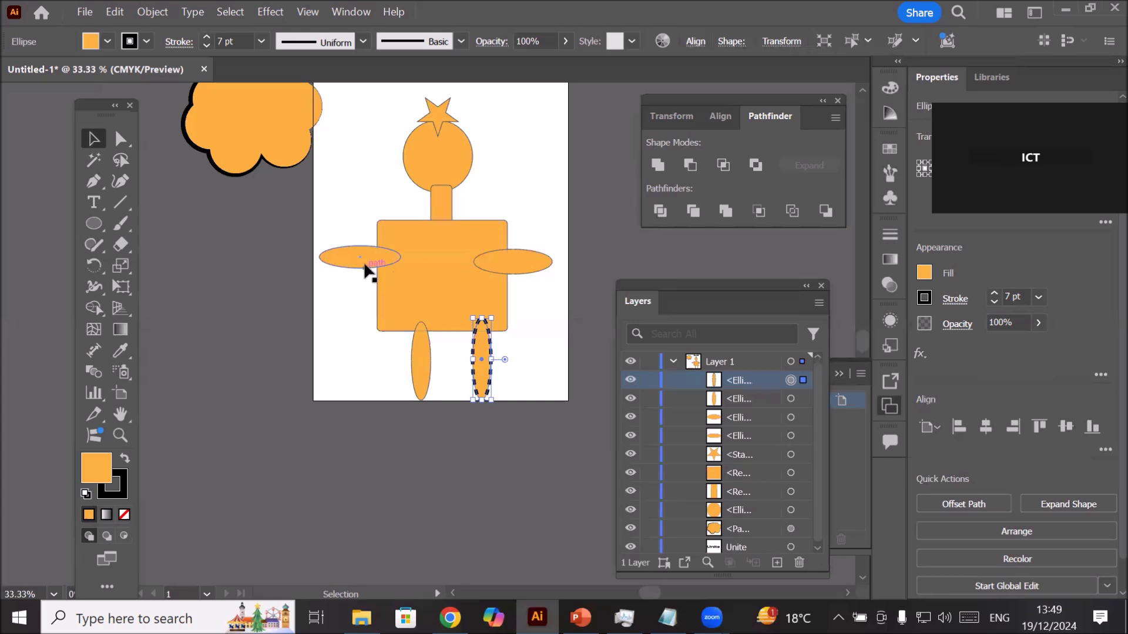
{"action": "left_click_drag", "start_coordinate": [366, 270], "coordinate": [343, 206]}
{"action": "left_click_drag", "start_coordinate": [510, 264], "coordinate": [543, 194]}
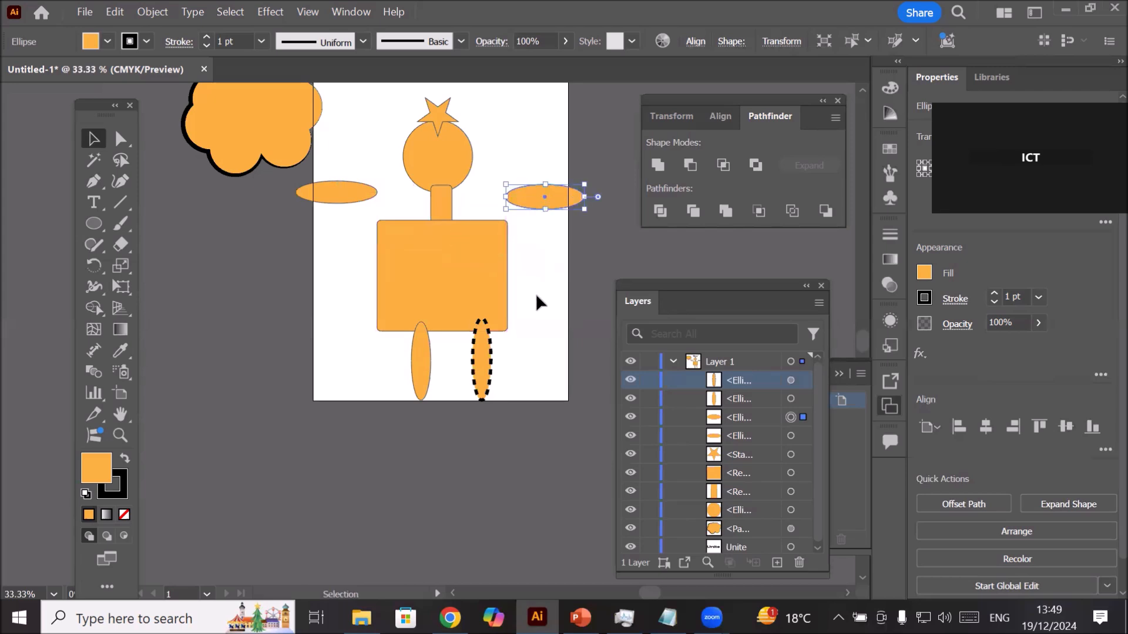
{"action": "left_click_drag", "start_coordinate": [224, 113], "coordinate": [157, 477]}
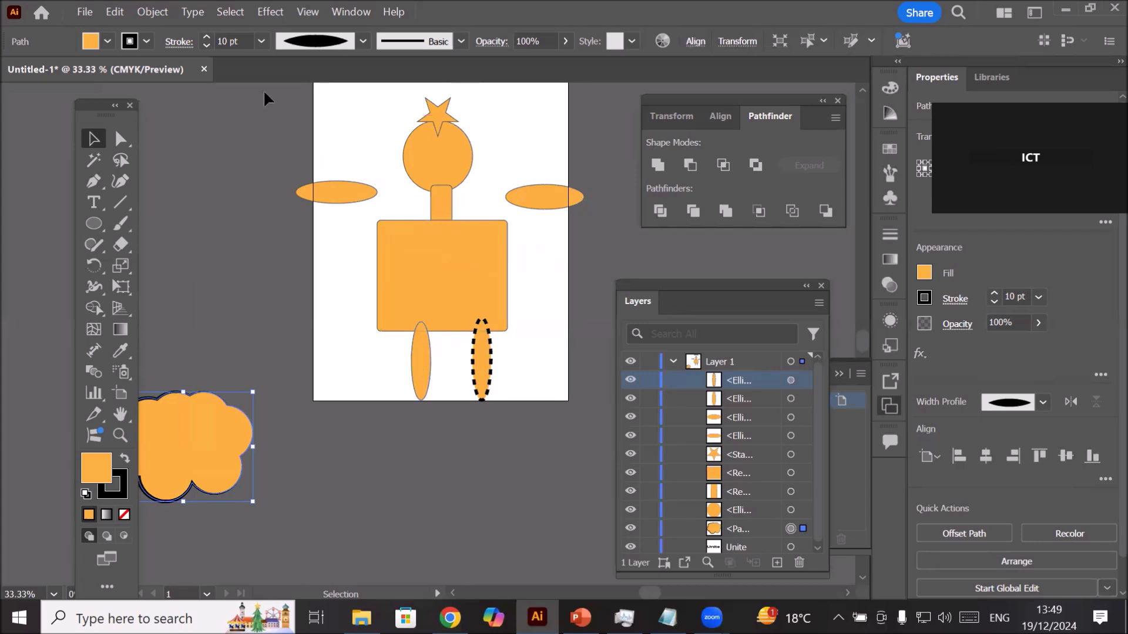
Step: Fill the star on top of the head with red
{"action": "left_click", "coordinate": [441, 106]}
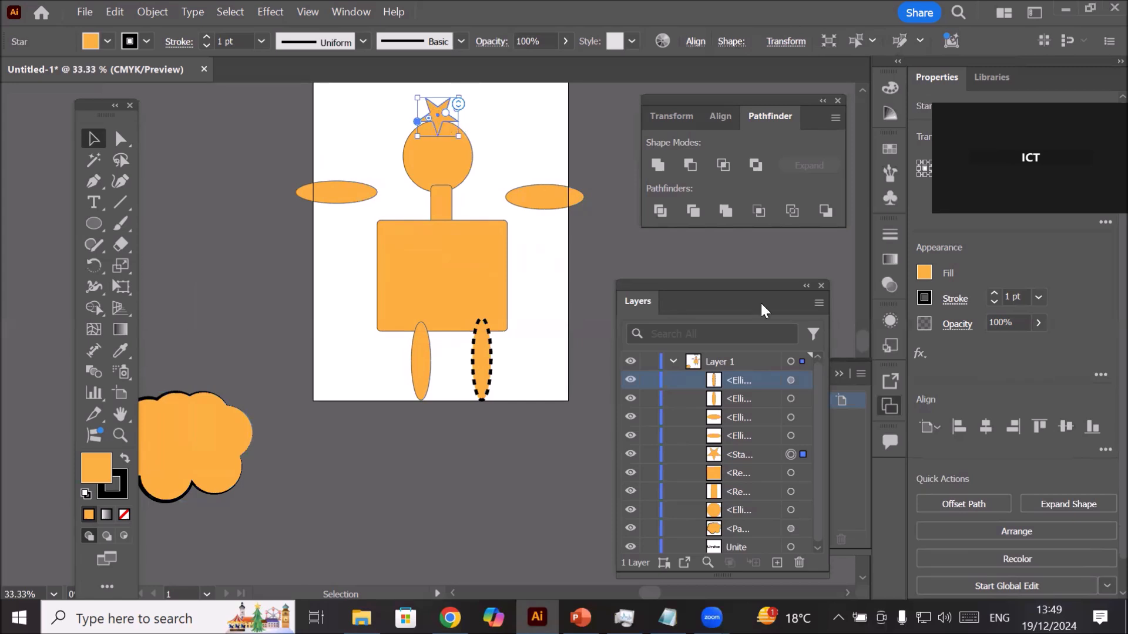
{"action": "left_click_drag", "start_coordinate": [817, 414], "coordinate": [817, 445]}
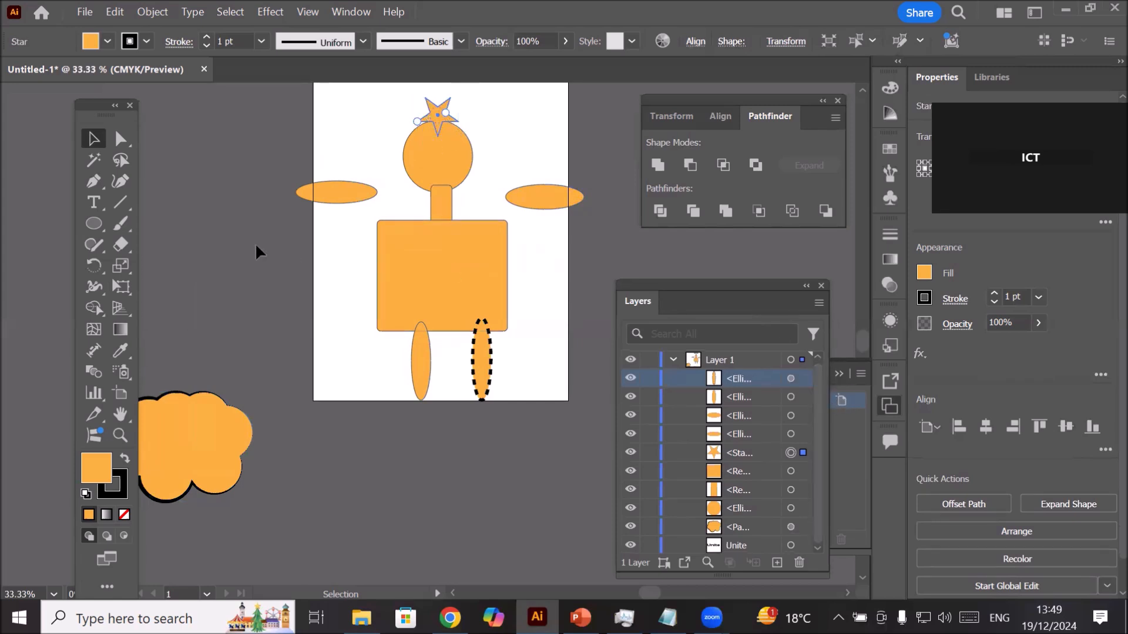
{"action": "left_click", "coordinate": [107, 40]}
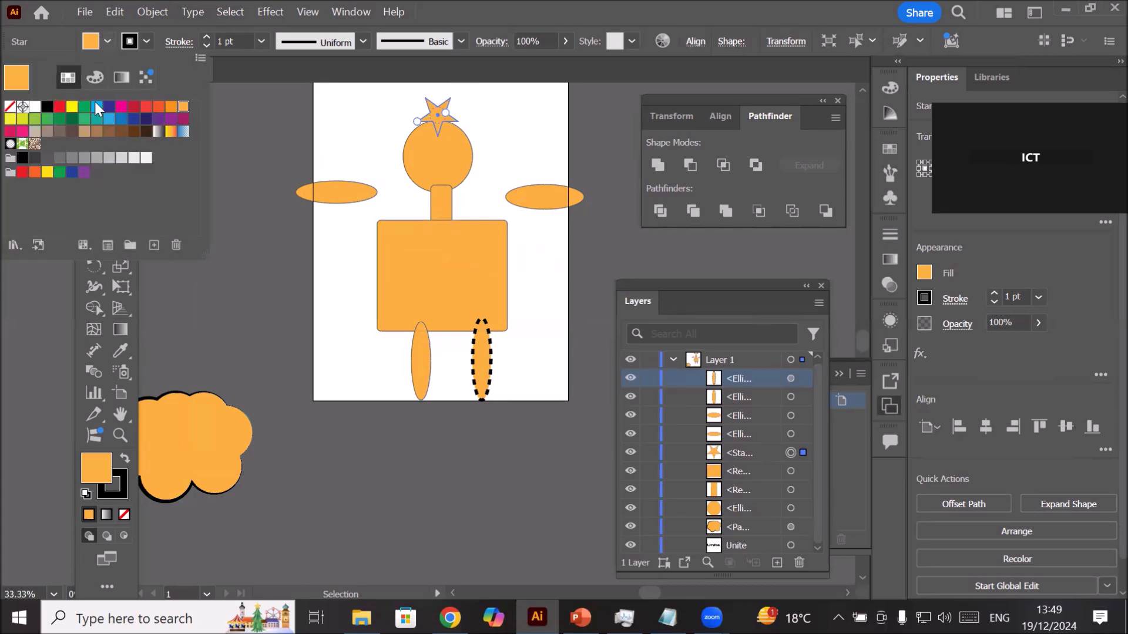
{"action": "left_click", "coordinate": [59, 108]}
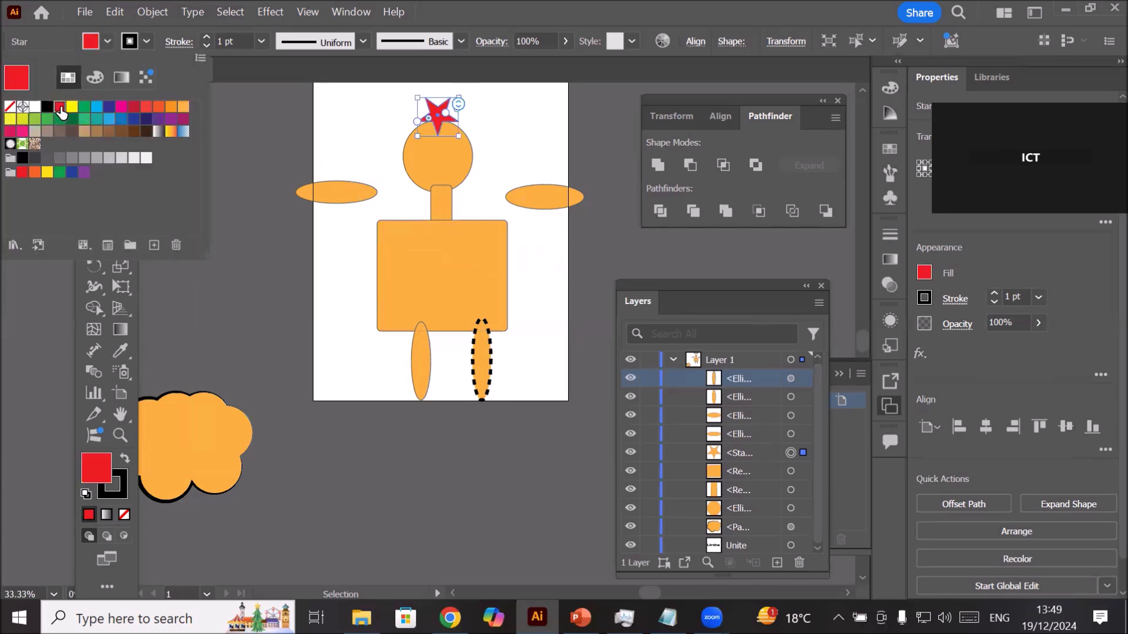
Step: Isolate the body rectangle, fill it with bright blue, and exit isolation mode
{"action": "double_click", "coordinate": [461, 270]}
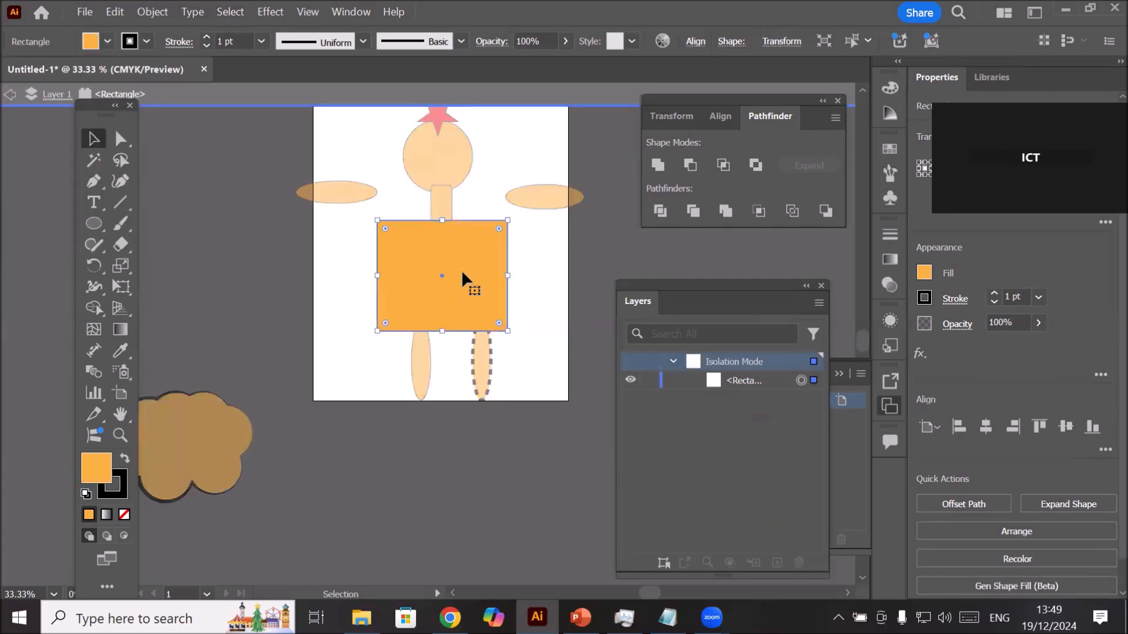
{"action": "left_click", "coordinate": [108, 41]}
{"action": "left_click", "coordinate": [97, 107]}
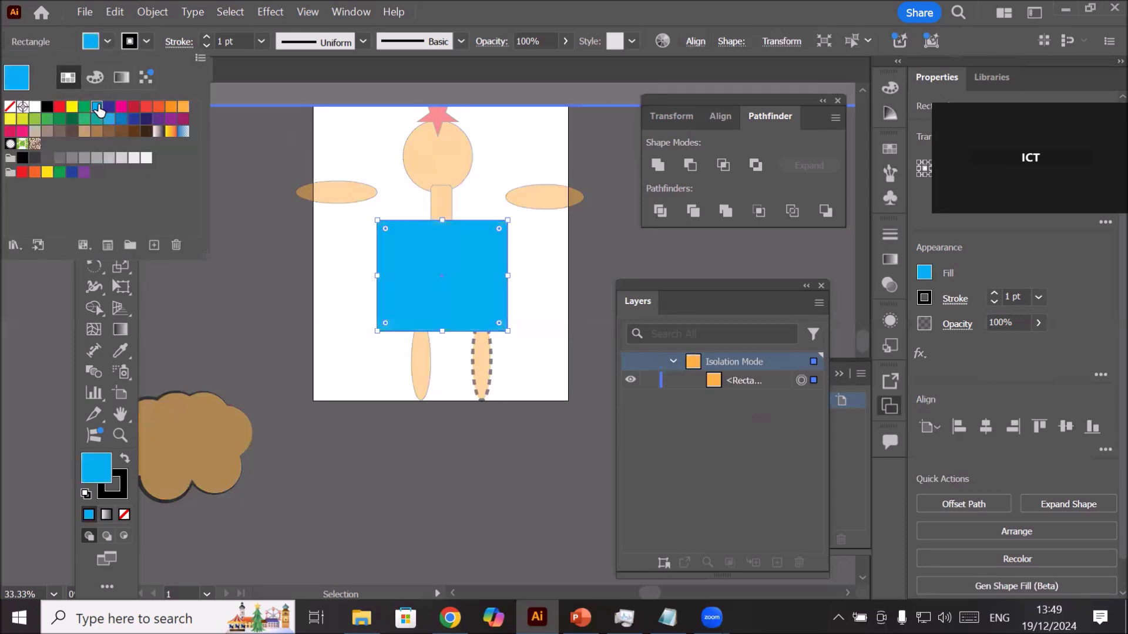
{"action": "left_click", "coordinate": [340, 339]}
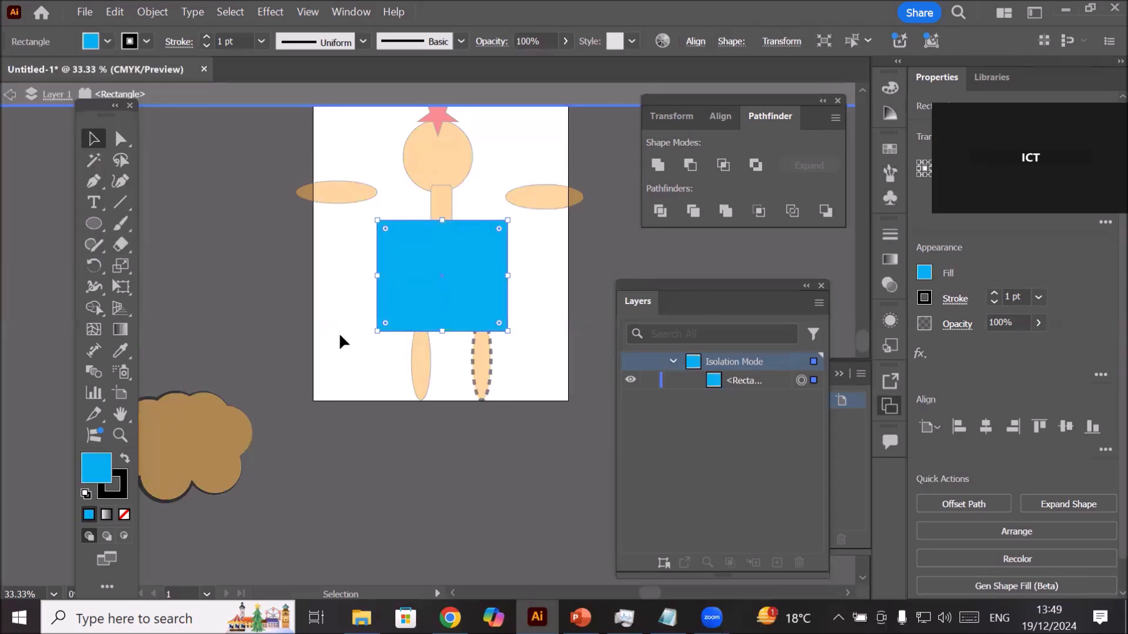
{"action": "left_click", "coordinate": [341, 341]}
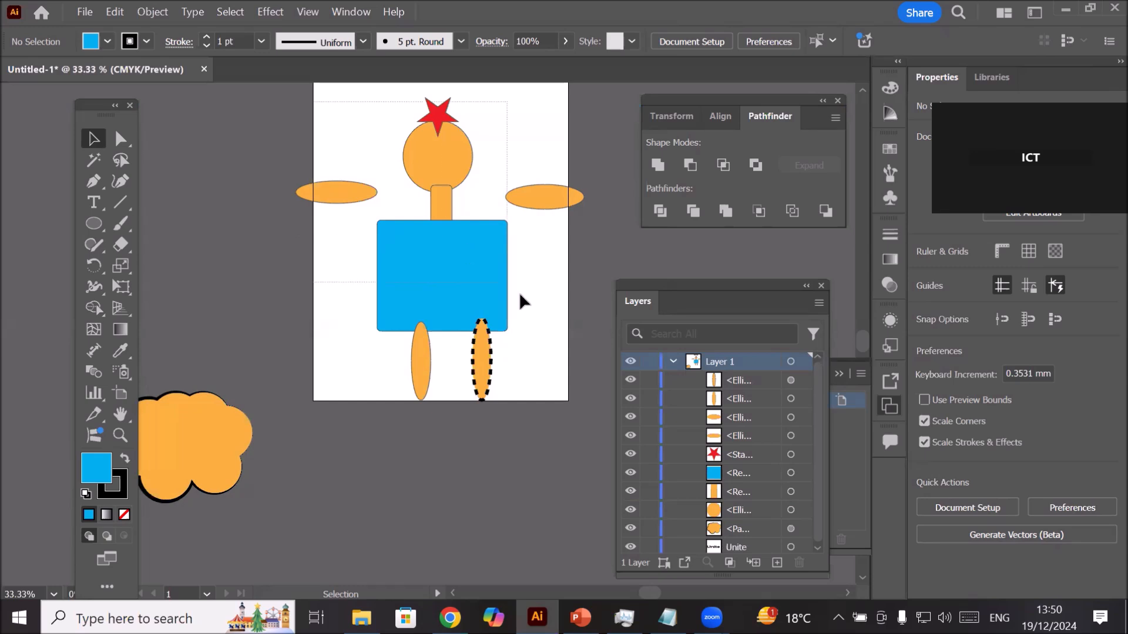
Step: Select all of the figure's shapes without the cloud and title, merge them with Unite, and deselect
{"action": "key", "text": "ctrl+alt+a"}
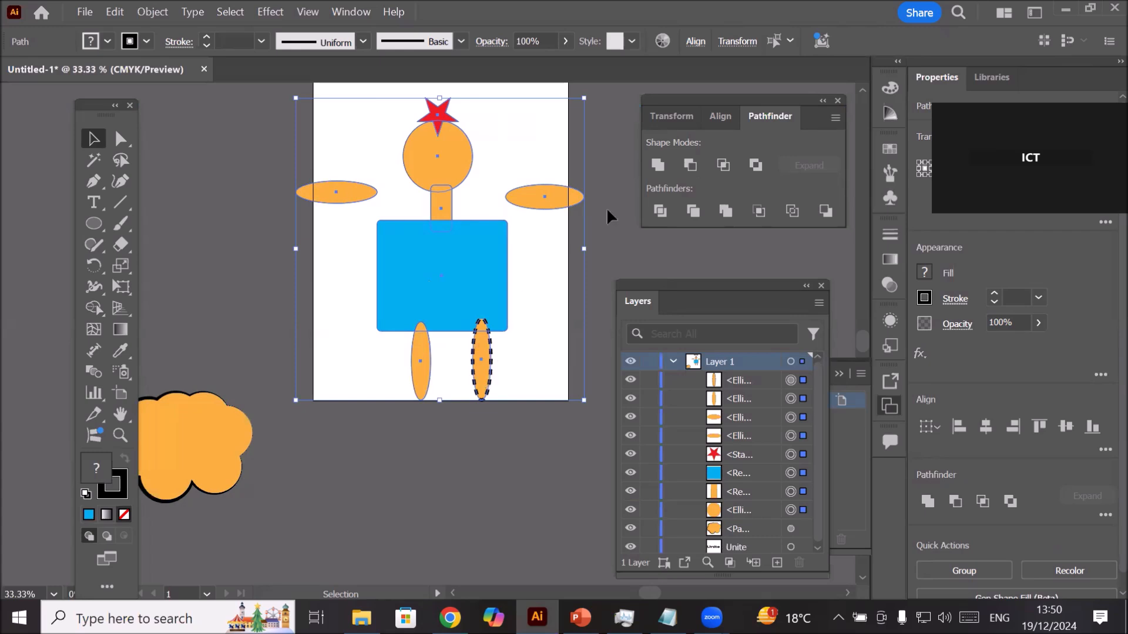
{"action": "left_click", "coordinate": [657, 160]}
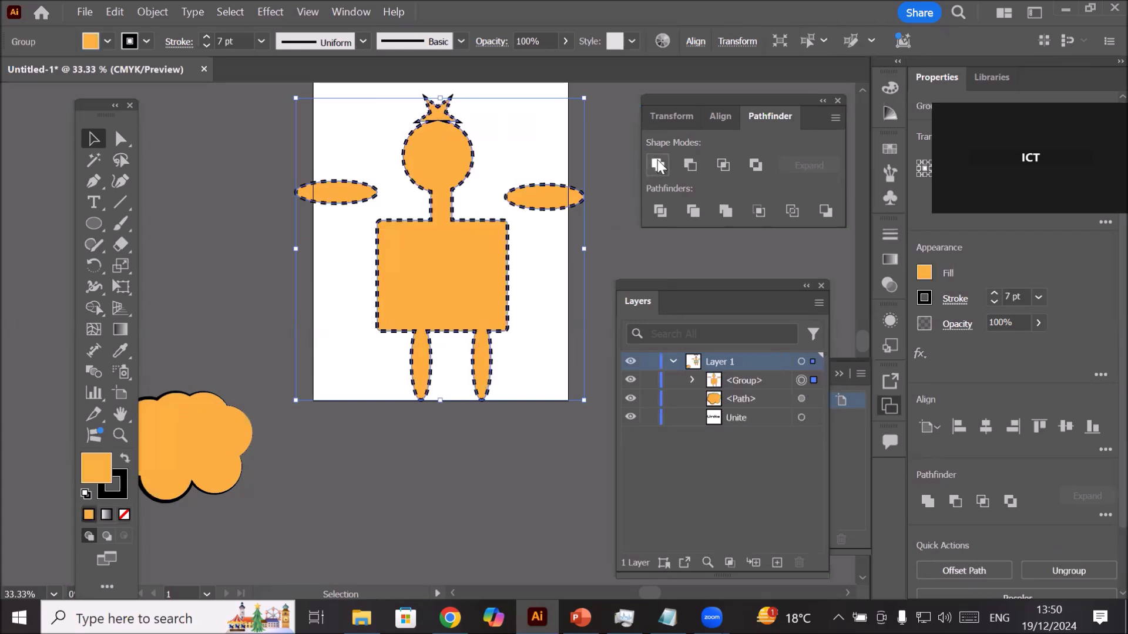
{"action": "left_click", "coordinate": [517, 137]}
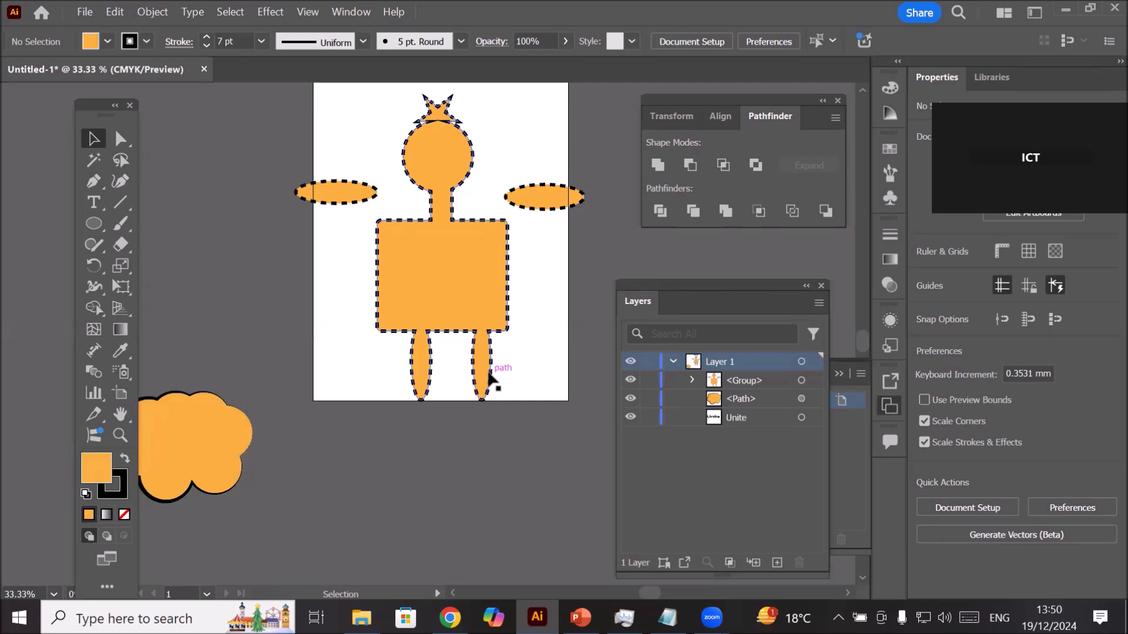
Step: Examine the united figure's outline up close and toggle its group's visibility to check which shapes it contains
{"action": "scroll", "coordinate": [478, 330], "scroll_direction": "up", "scroll_amount": 2}
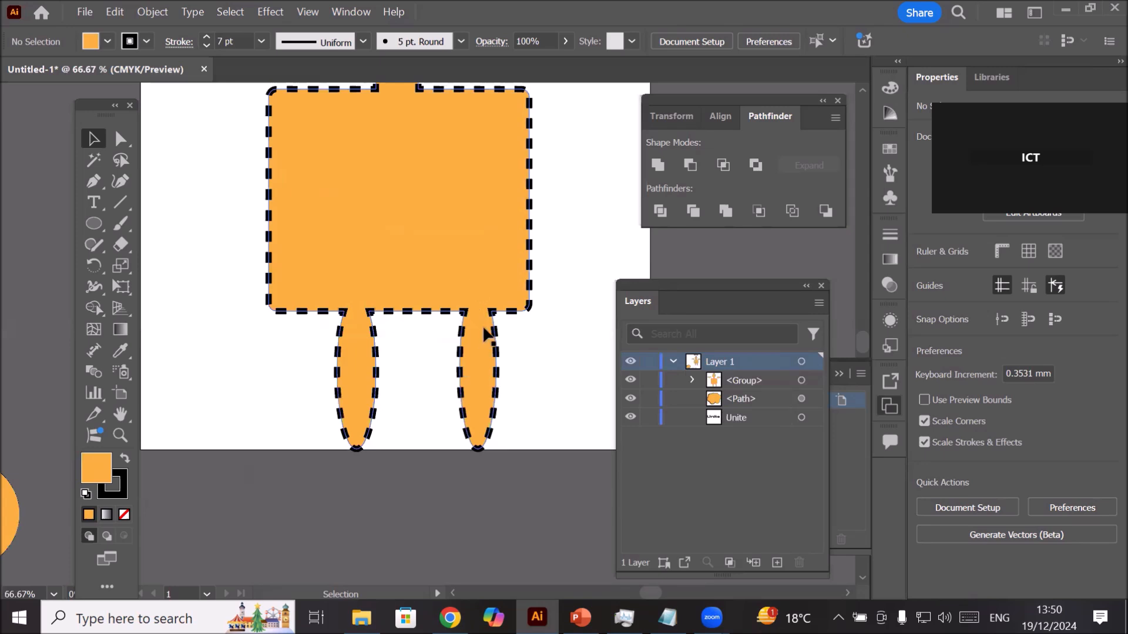
{"action": "scroll", "coordinate": [486, 333], "scroll_direction": "down", "scroll_amount": 1}
{"action": "scroll", "coordinate": [486, 329], "scroll_direction": "down", "scroll_amount": 2}
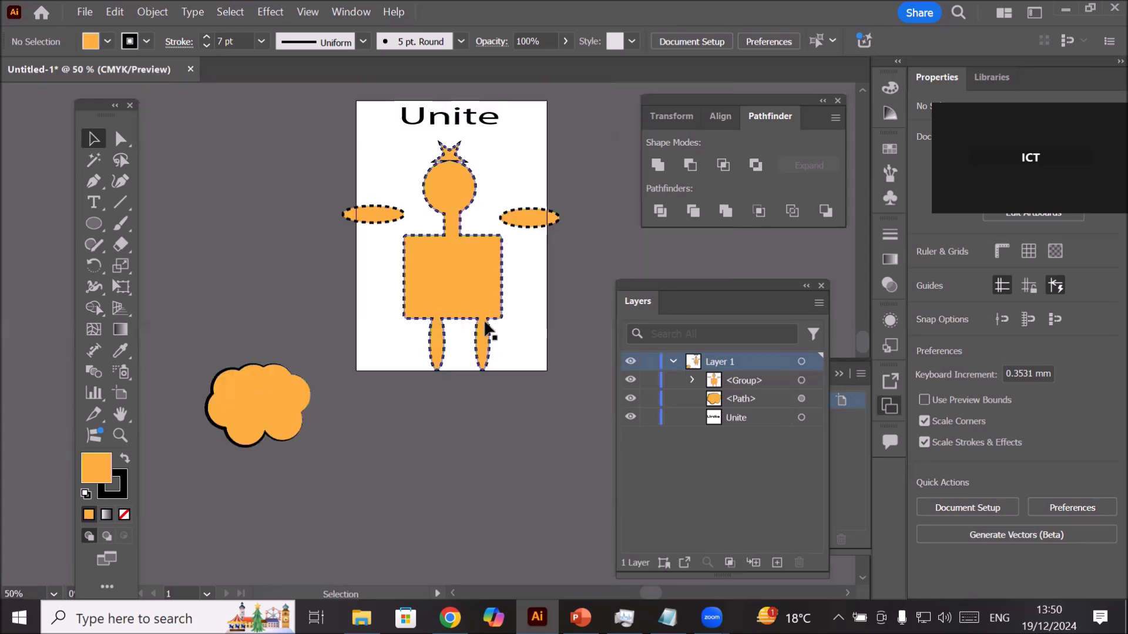
{"action": "scroll", "coordinate": [544, 234], "scroll_direction": "up", "scroll_amount": 2}
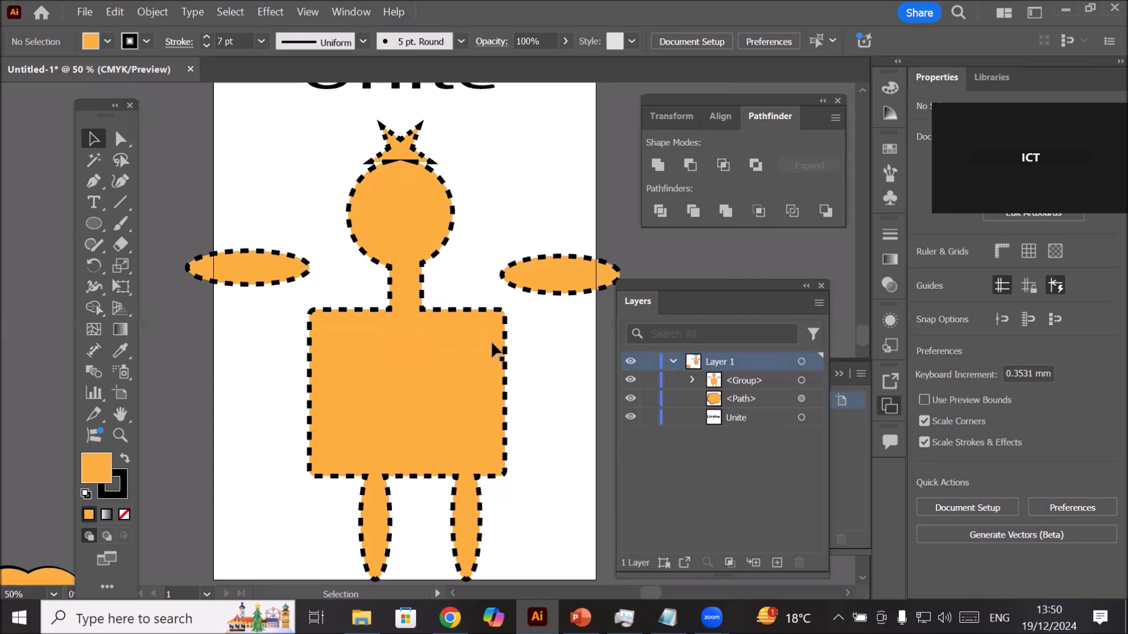
{"action": "left_click", "coordinate": [742, 381]}
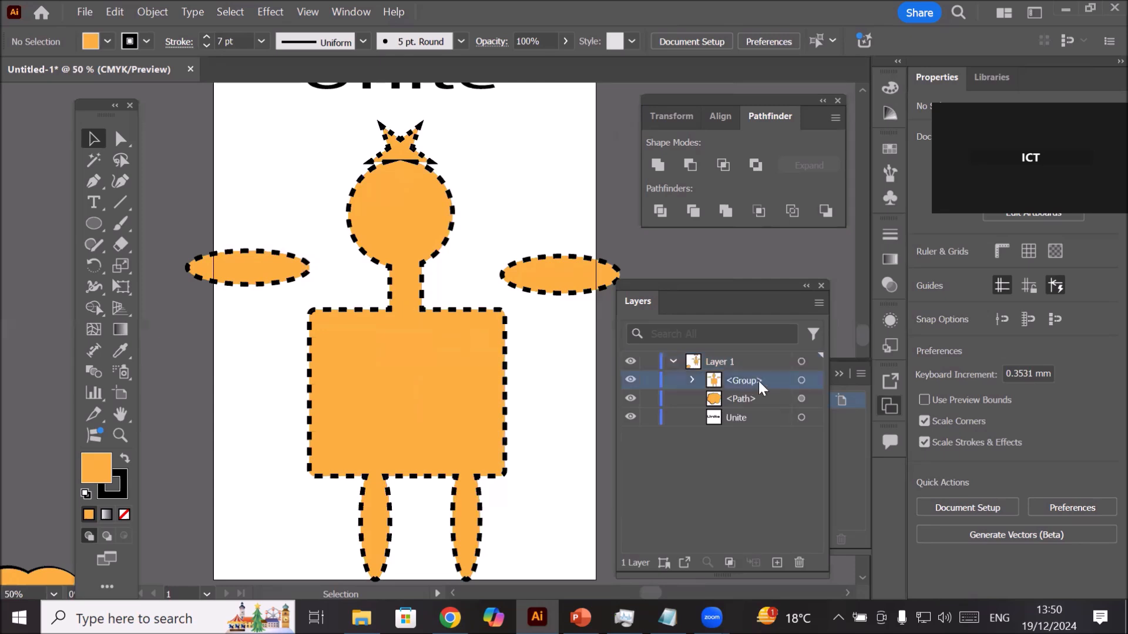
{"action": "left_click", "coordinate": [630, 381]}
{"action": "left_click", "coordinate": [630, 381]}
{"action": "left_click", "coordinate": [630, 381]}
{"action": "left_click", "coordinate": [630, 381]}
{"action": "left_click", "coordinate": [631, 381]}
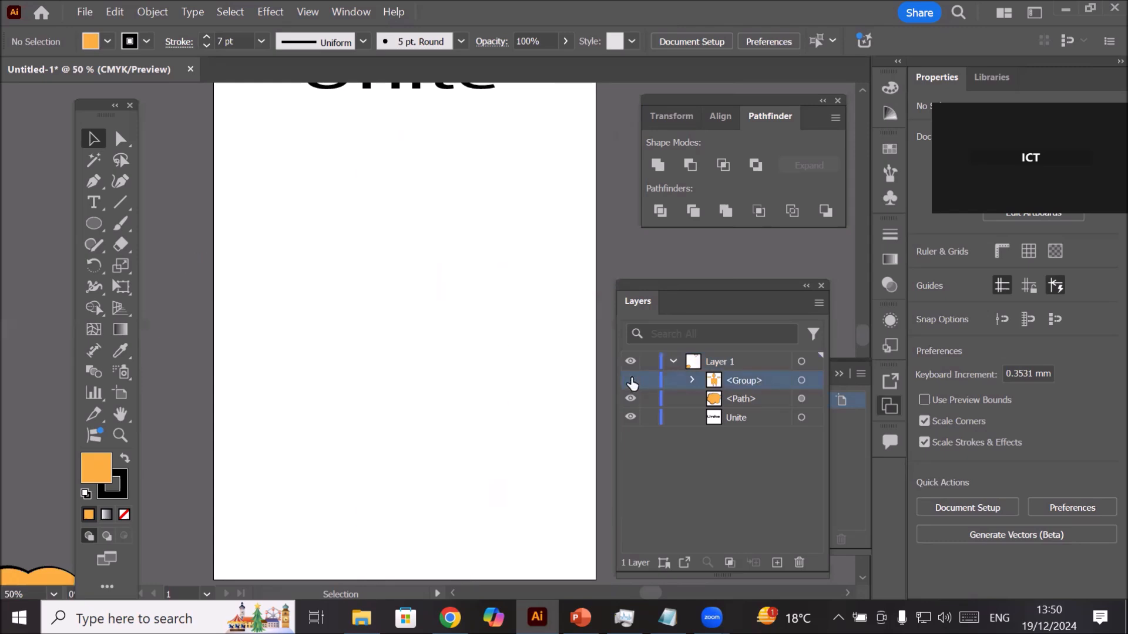
{"action": "left_click", "coordinate": [631, 381]}
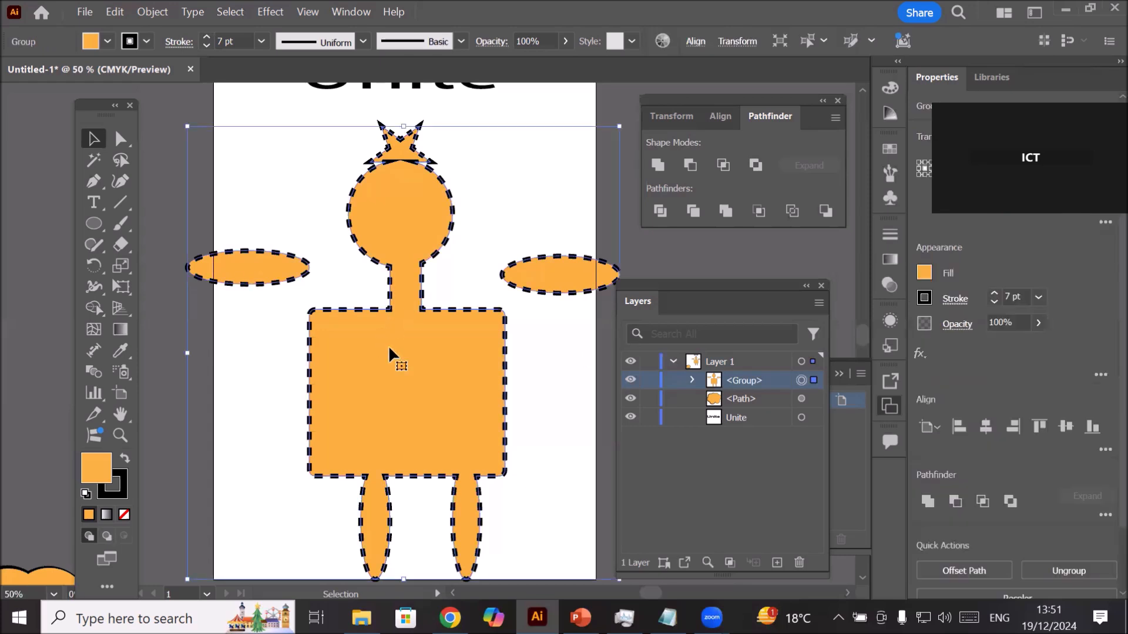
Step: Scale the united figure down to fit inside the artboard below the Unite title and ungroup it
{"action": "scroll", "coordinate": [389, 346], "scroll_direction": "down", "scroll_amount": 1}
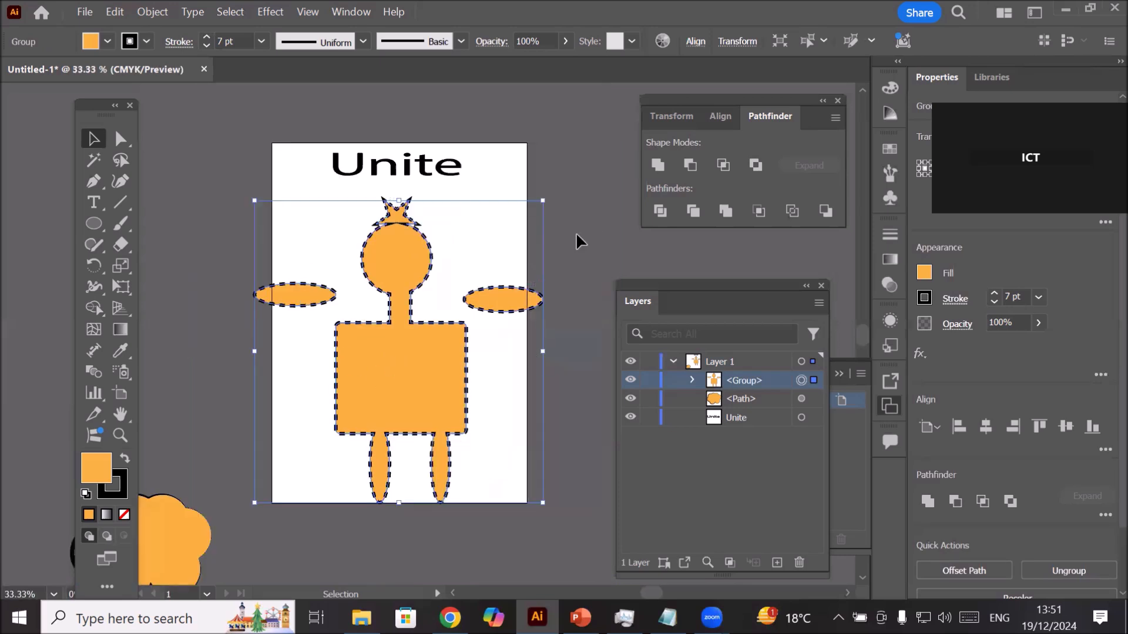
{"action": "left_click", "coordinate": [591, 218]}
{"action": "mouse_move", "coordinate": [543, 200]}
{"action": "left_mouse_down"}
{"action": "mouse_move", "coordinate": [486, 268]}
{"action": "mouse_move", "coordinate": [458, 278]}
{"action": "left_mouse_up"}
{"action": "mouse_move", "coordinate": [379, 395]}
{"action": "left_mouse_down"}
{"action": "mouse_move", "coordinate": [424, 363]}
{"action": "mouse_move", "coordinate": [438, 333]}
{"action": "mouse_move", "coordinate": [424, 340]}
{"action": "left_mouse_up"}
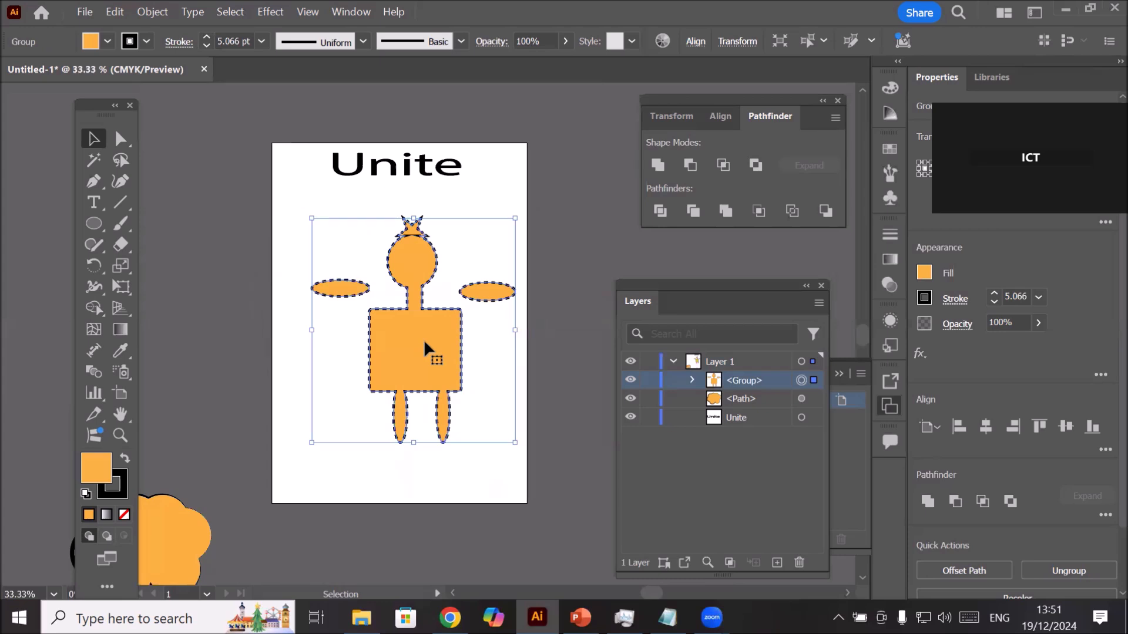
{"action": "right_click", "coordinate": [425, 342]}
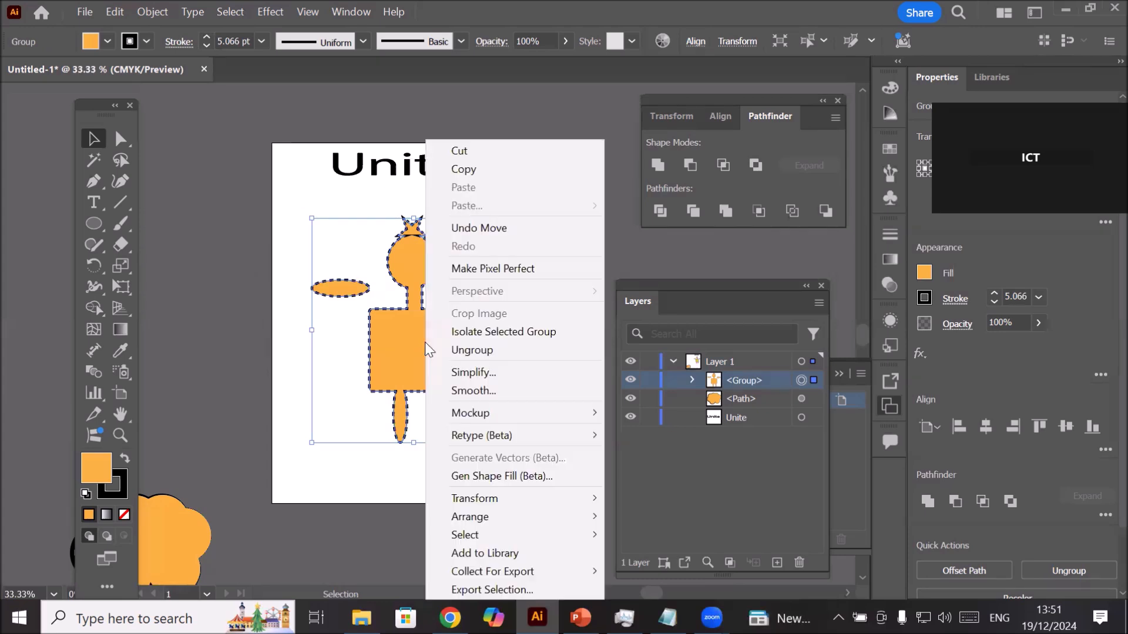
{"action": "left_click", "coordinate": [512, 345]}
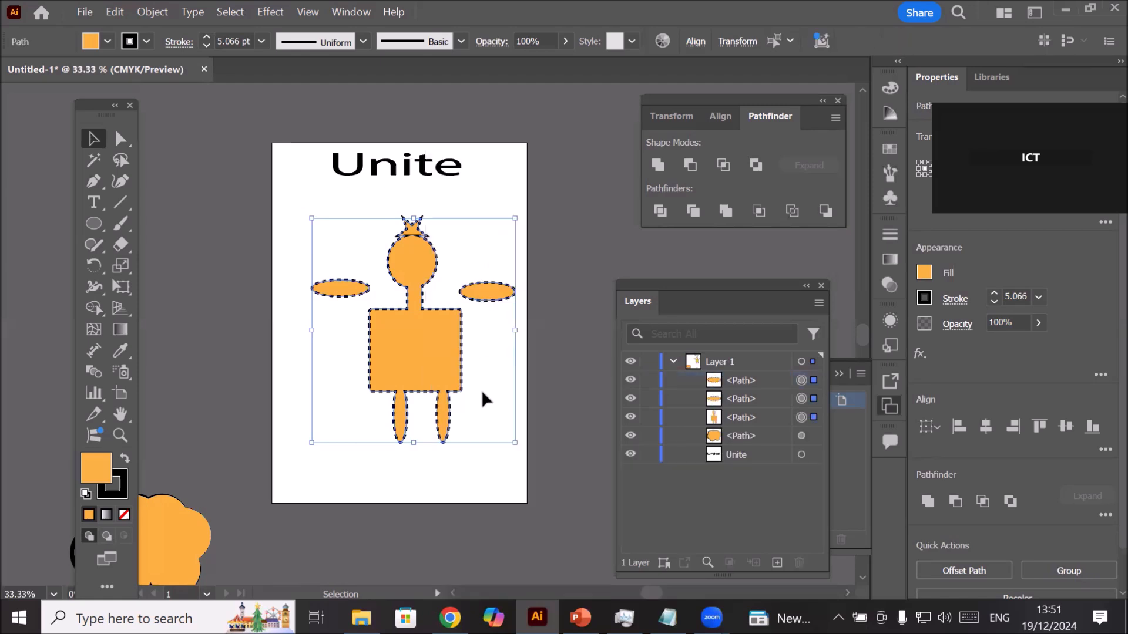
Step: Select each arm and the body in turn to check which parts of the ungrouped figure are separate paths
{"action": "left_click", "coordinate": [502, 186]}
{"action": "left_click", "coordinate": [488, 291]}
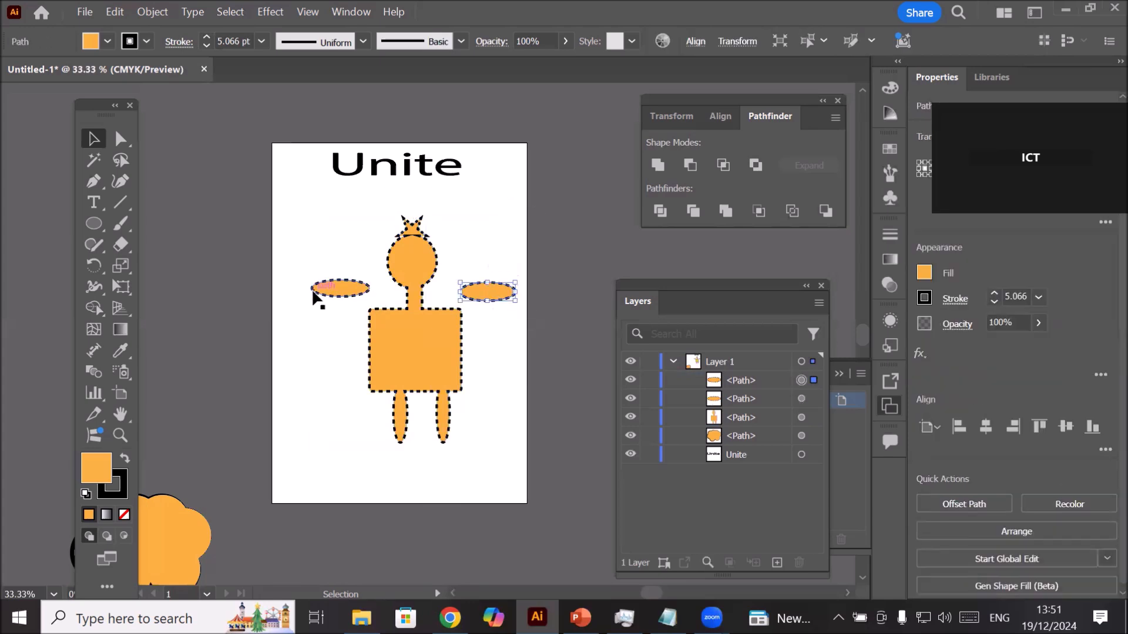
{"action": "left_click", "coordinate": [324, 291]}
{"action": "left_click", "coordinate": [396, 328]}
{"action": "mouse_move", "coordinate": [395, 329]}
{"action": "left_mouse_down"}
{"action": "mouse_move", "coordinate": [396, 399]}
{"action": "mouse_move", "coordinate": [398, 329]}
{"action": "left_mouse_up"}
{"action": "left_click", "coordinate": [502, 293]}
{"action": "left_click", "coordinate": [353, 289]}
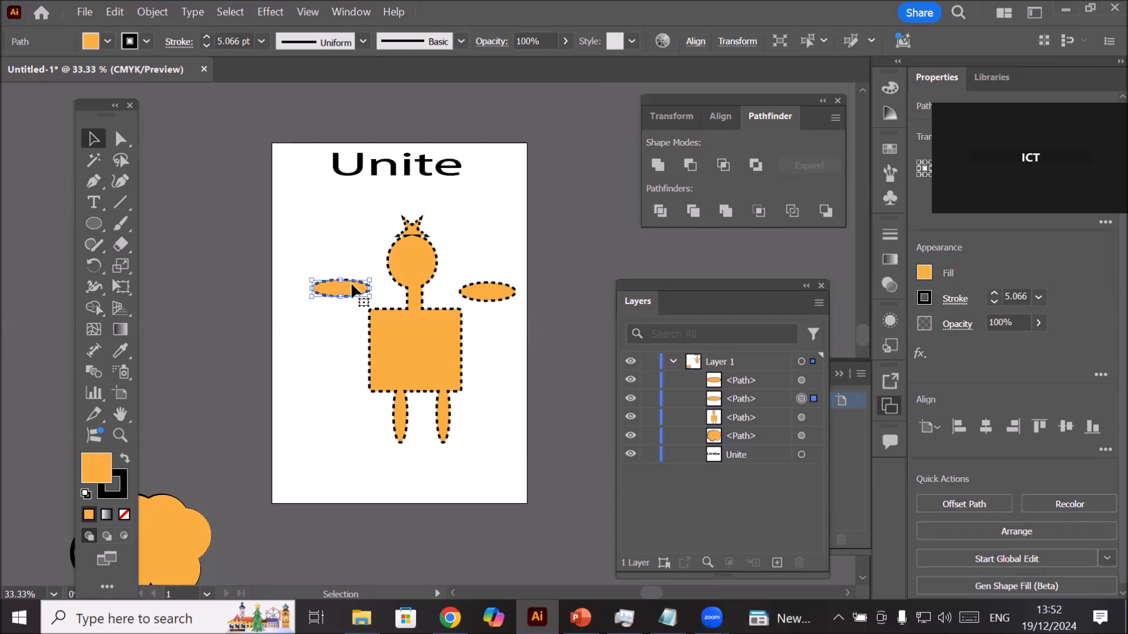
{"action": "left_click", "coordinate": [383, 338]}
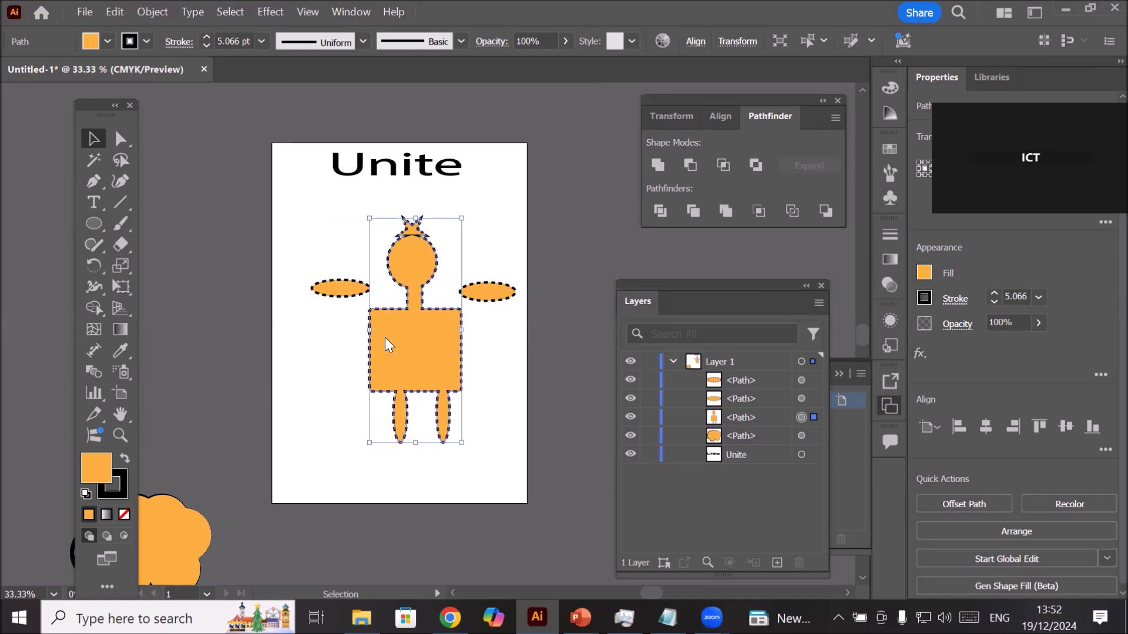
Step: Delete the body and both arms of the united figure, leaving the title and the cloud
{"action": "right_click", "coordinate": [386, 342]}
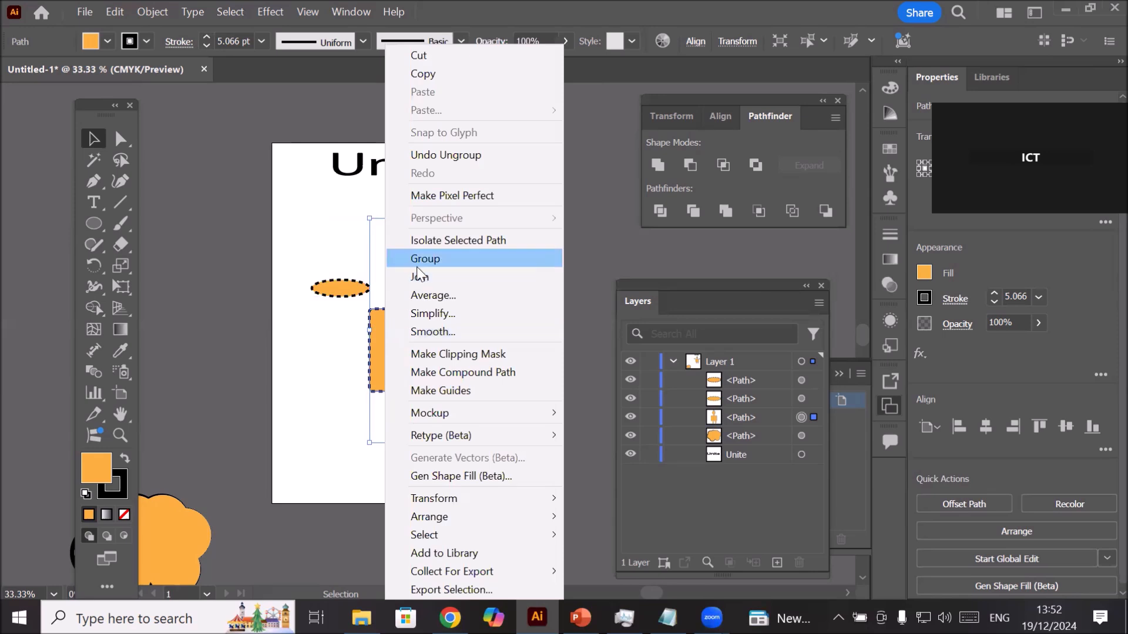
{"action": "left_click", "coordinate": [319, 362]}
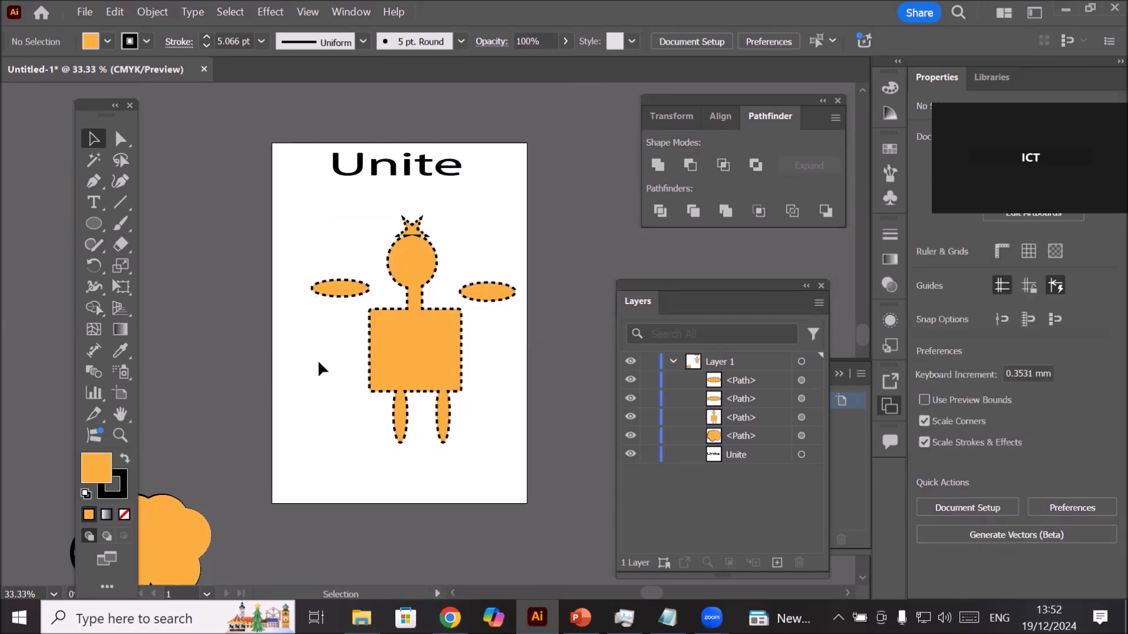
{"action": "left_click_drag", "start_coordinate": [308, 245], "coordinate": [513, 458]}
{"action": "key", "text": "Delete"}
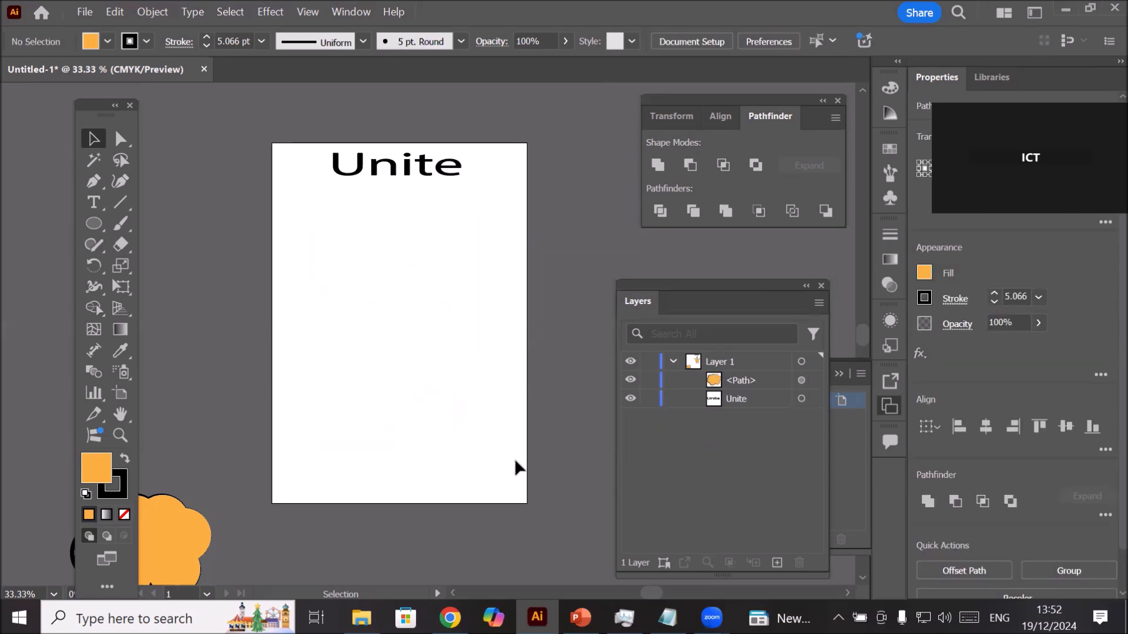
Step: Draw a bottle from three overlapping rectangles, a wide cap, narrow neck and large body, using the default white fill and black stroke
{"action": "left_click", "coordinate": [100, 220]}
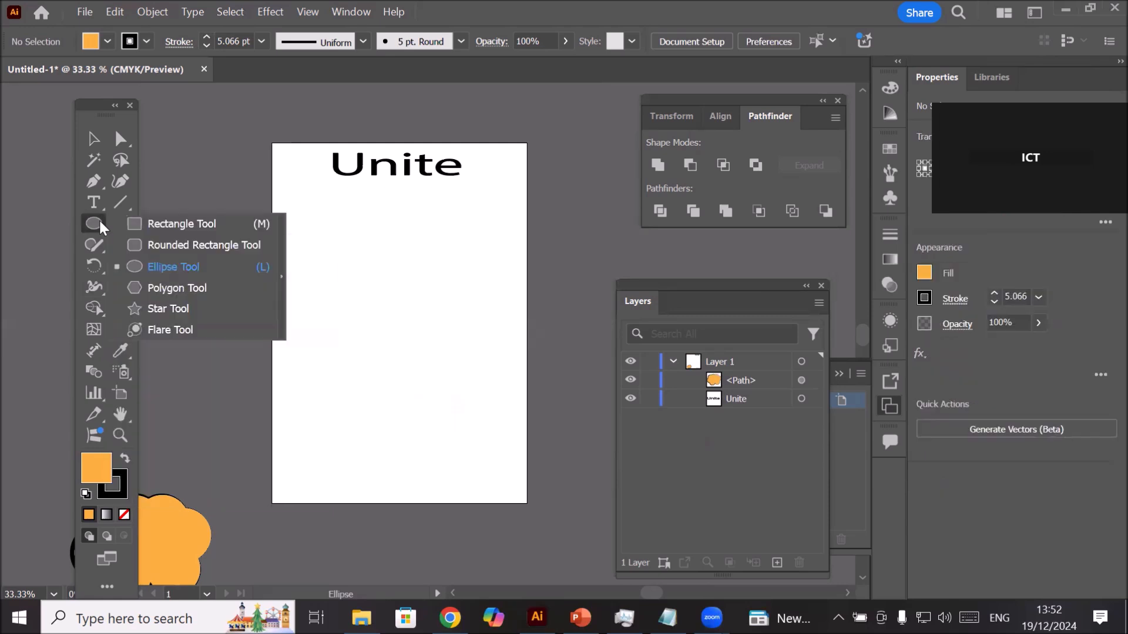
{"action": "left_click", "coordinate": [172, 225]}
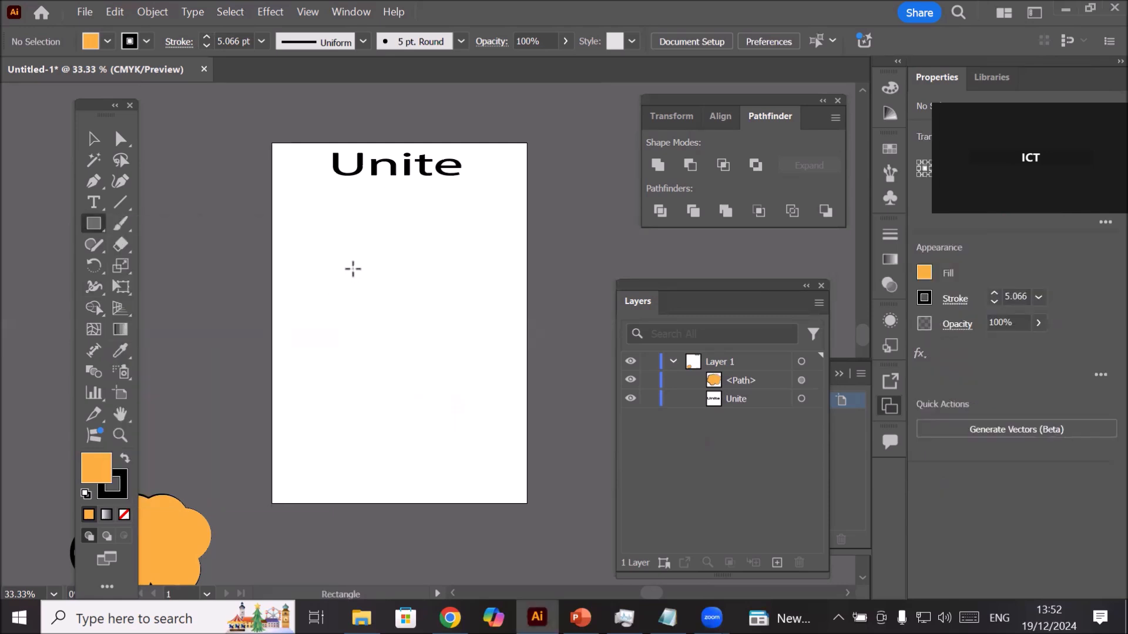
{"action": "left_click_drag", "start_coordinate": [356, 230], "coordinate": [448, 253]}
{"action": "left_click", "coordinate": [85, 493]}
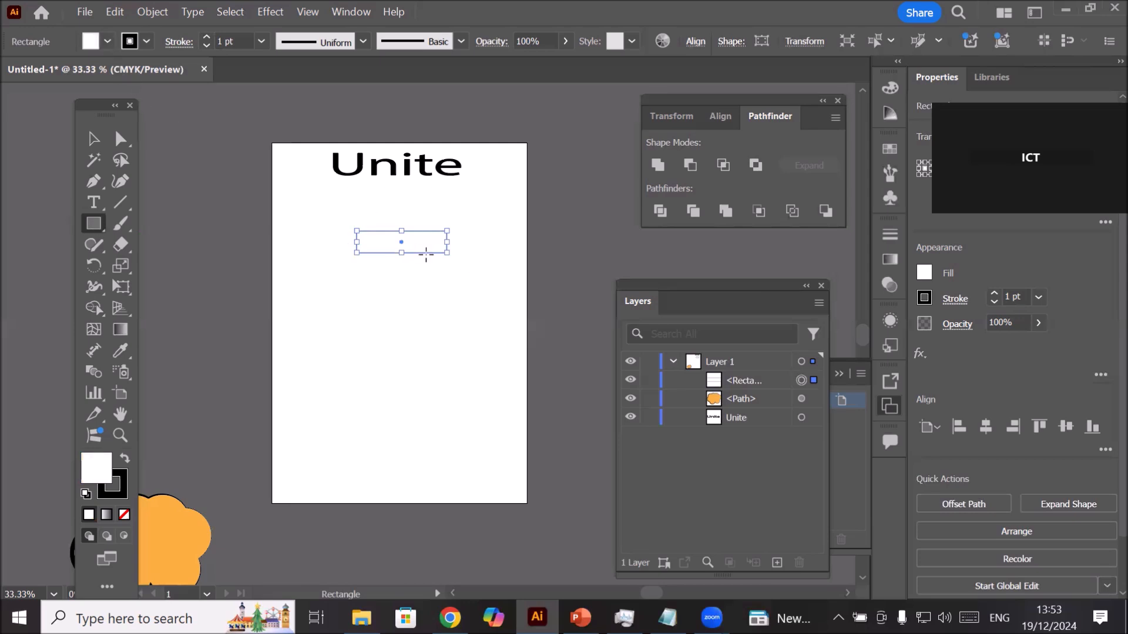
{"action": "left_click_drag", "start_coordinate": [383, 247], "coordinate": [427, 297]}
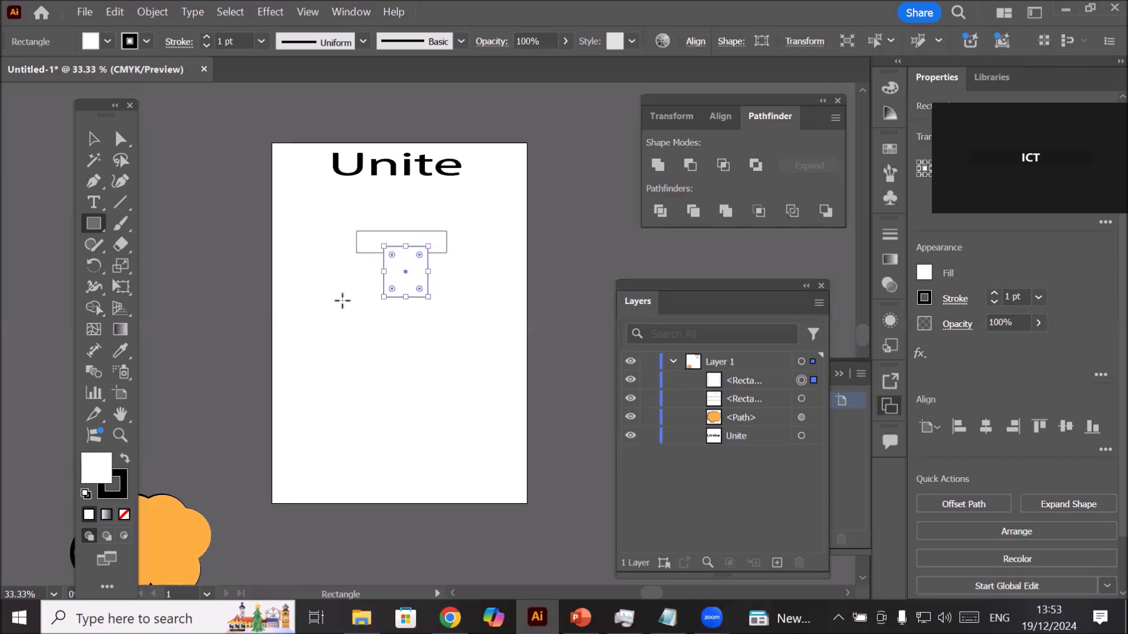
{"action": "left_click_drag", "start_coordinate": [333, 293], "coordinate": [481, 417]}
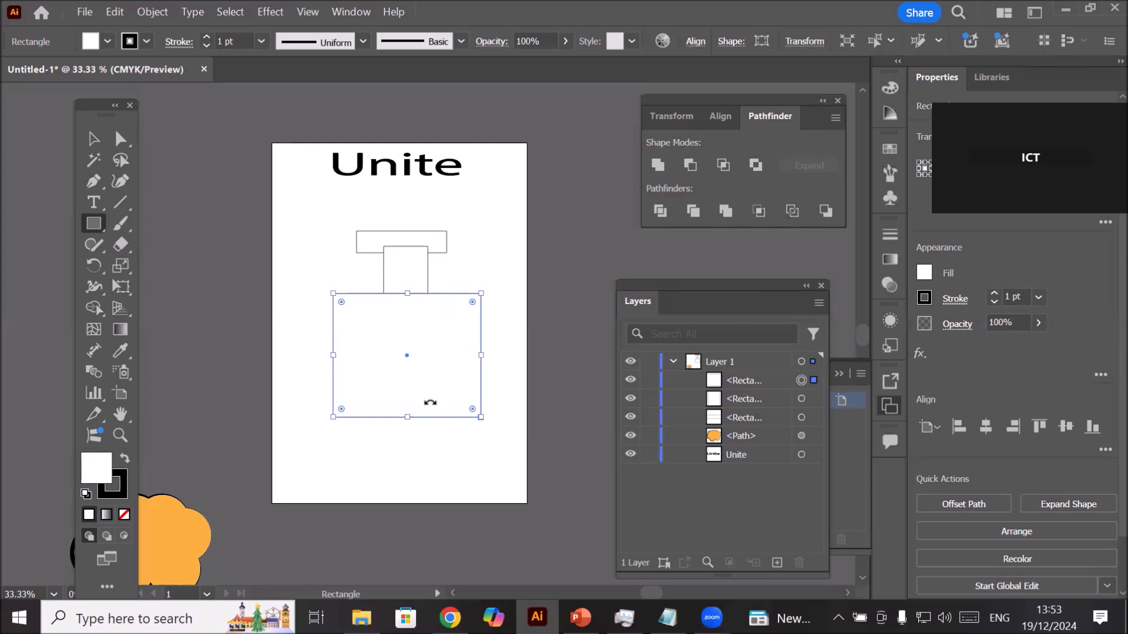
{"action": "left_click", "coordinate": [725, 118]}
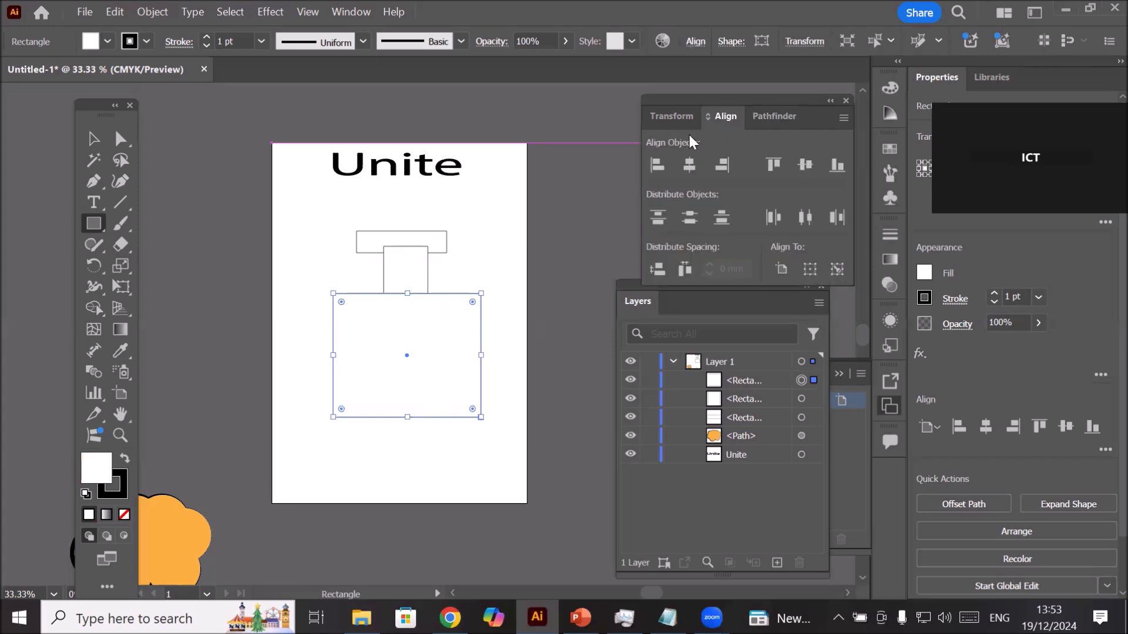
{"action": "left_click", "coordinate": [444, 244]}
{"action": "left_click", "coordinate": [589, 336]}
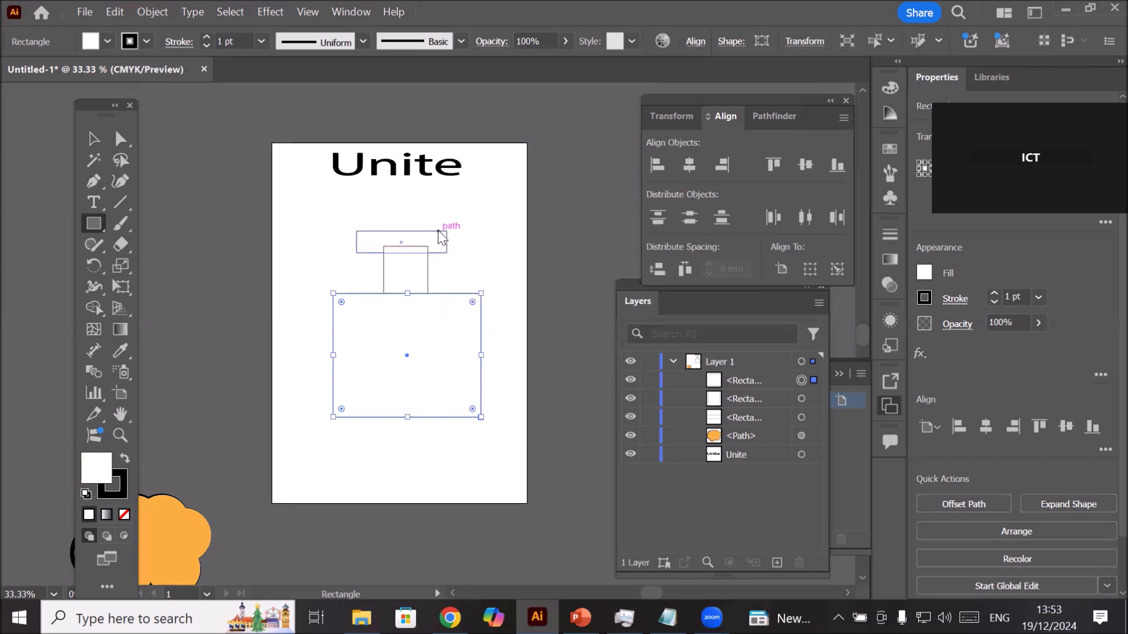
{"action": "left_click", "coordinate": [443, 235]}
{"action": "left_click", "coordinate": [591, 336]}
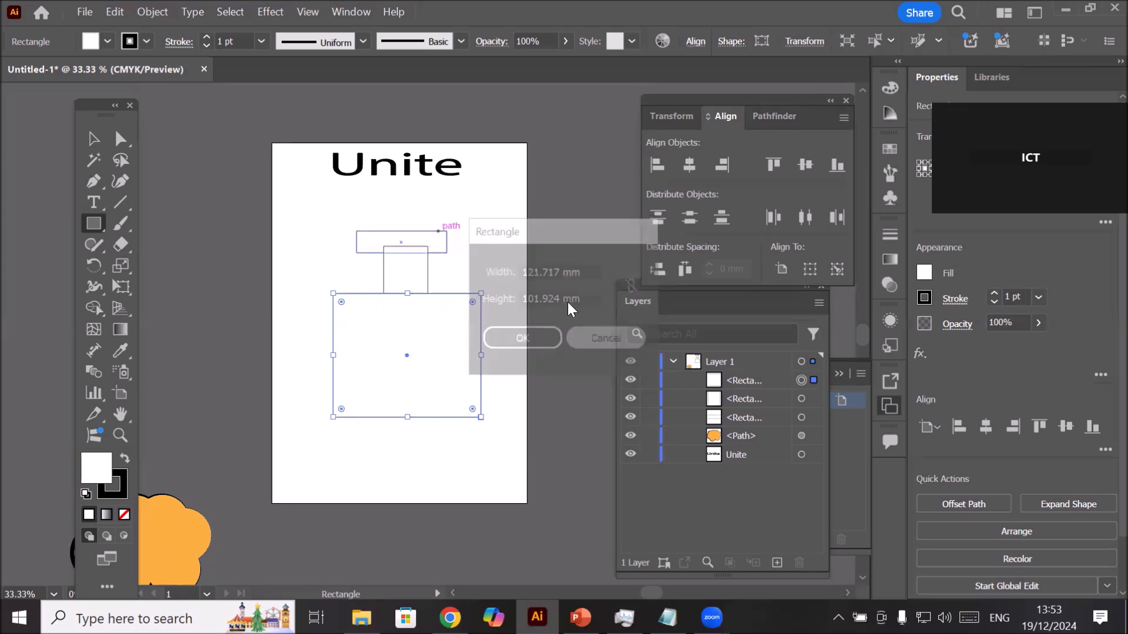
Step: Shift the cap rectangle slightly to the right so it sits off-centre over the neck, and deselect it
{"action": "left_click", "coordinate": [93, 139]}
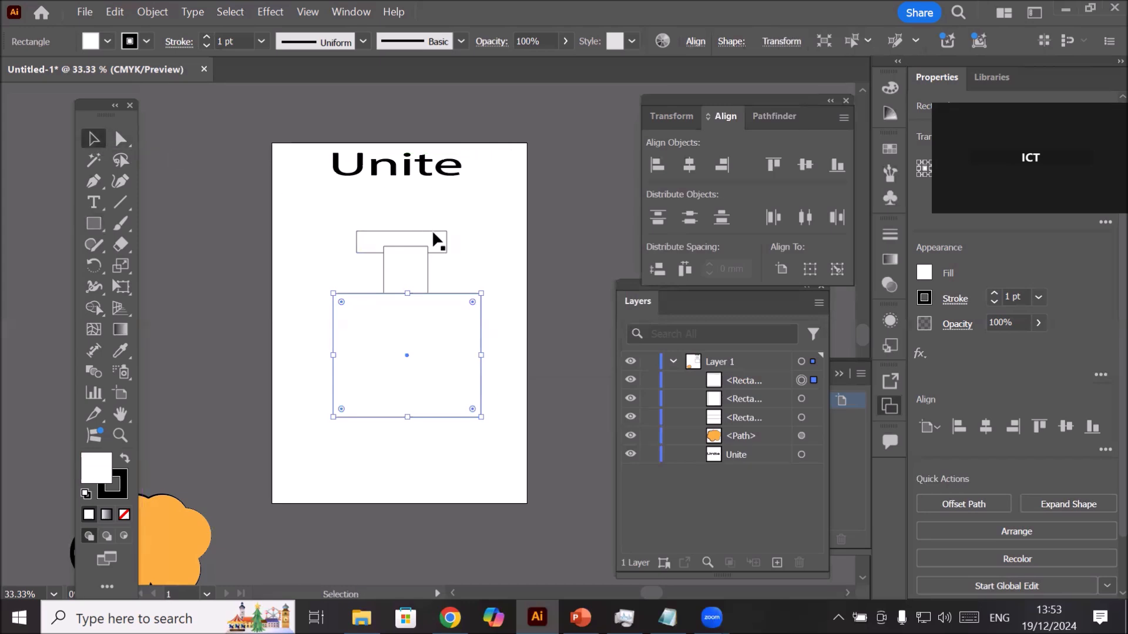
{"action": "left_click_drag", "start_coordinate": [433, 235], "coordinate": [455, 236]}
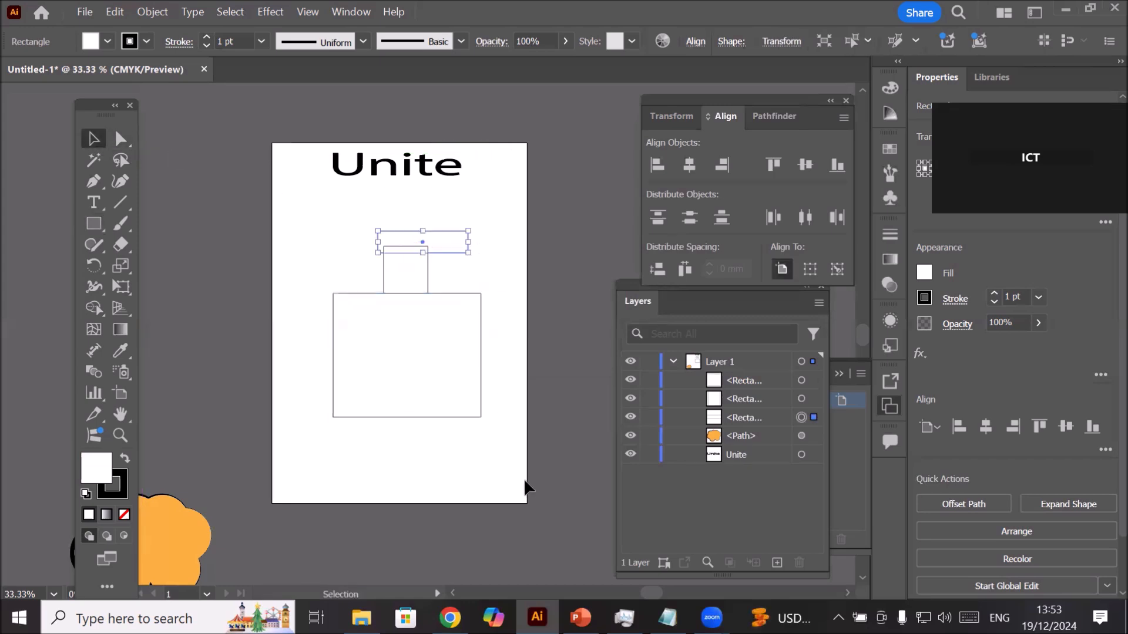
{"action": "left_click", "coordinate": [474, 462]}
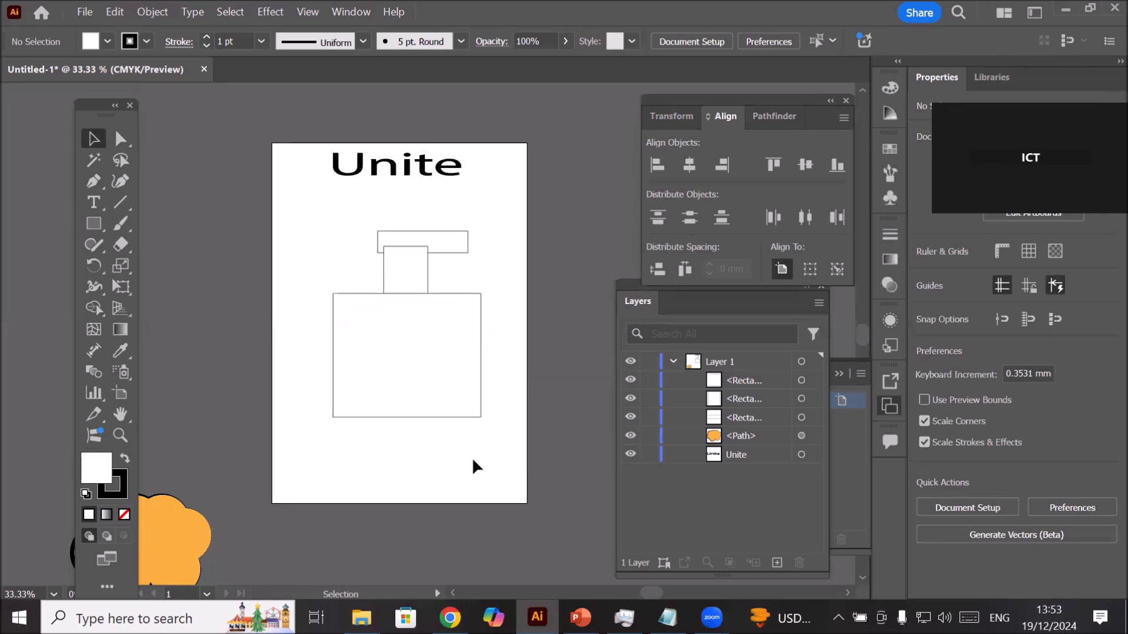
Step: Select the bottle's three rectangles and align them to each other with Horizontal Align Center
{"action": "left_click_drag", "start_coordinate": [302, 216], "coordinate": [504, 458]}
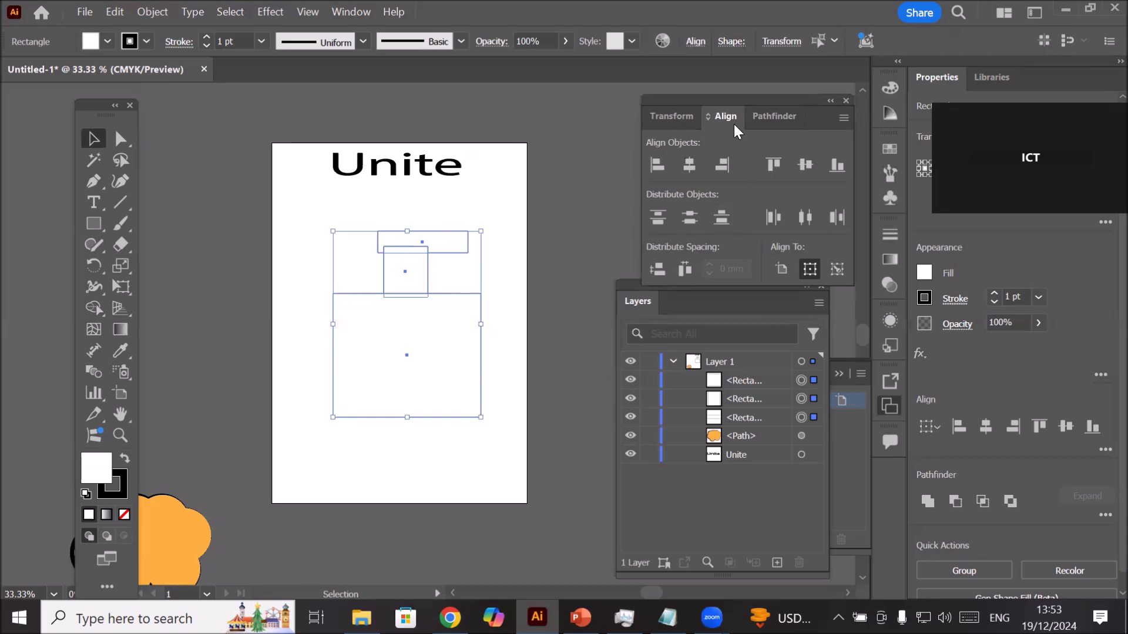
{"action": "left_click", "coordinate": [776, 113]}
{"action": "left_click", "coordinate": [716, 117]}
{"action": "left_click_drag", "start_coordinate": [620, 284], "coordinate": [572, 378]}
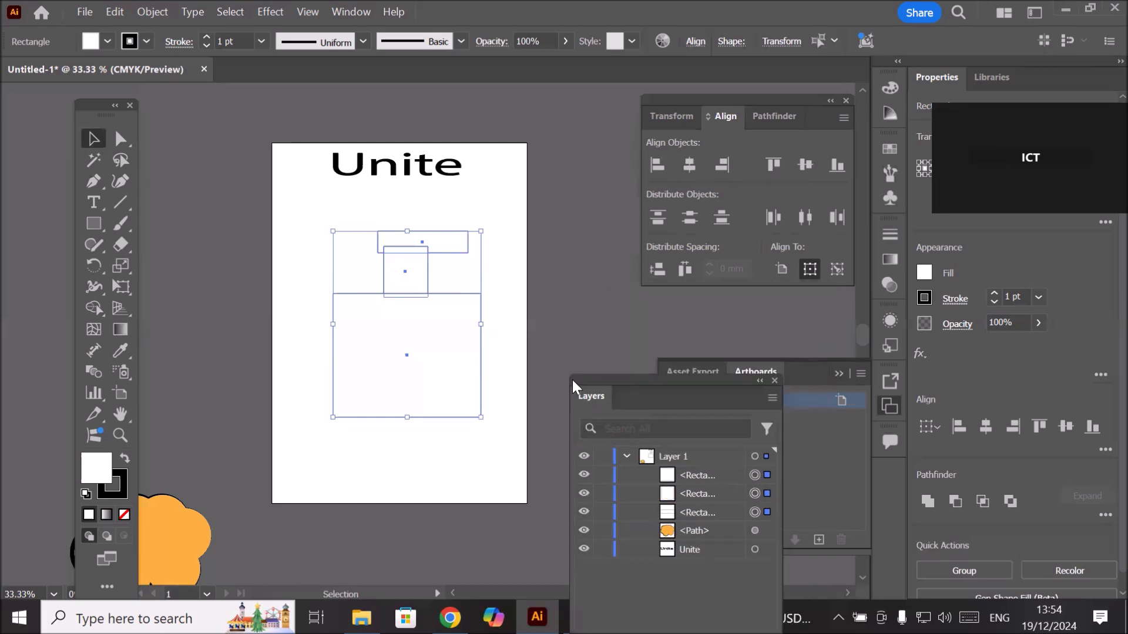
{"action": "left_click", "coordinate": [689, 164]}
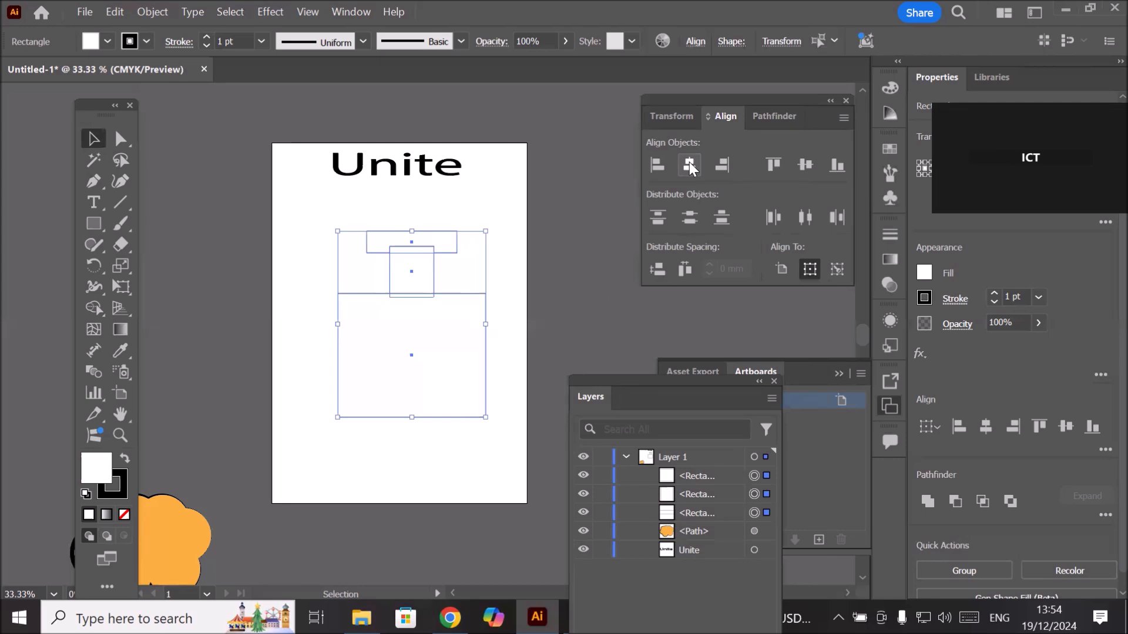
{"action": "key", "text": "ctrl+z"}
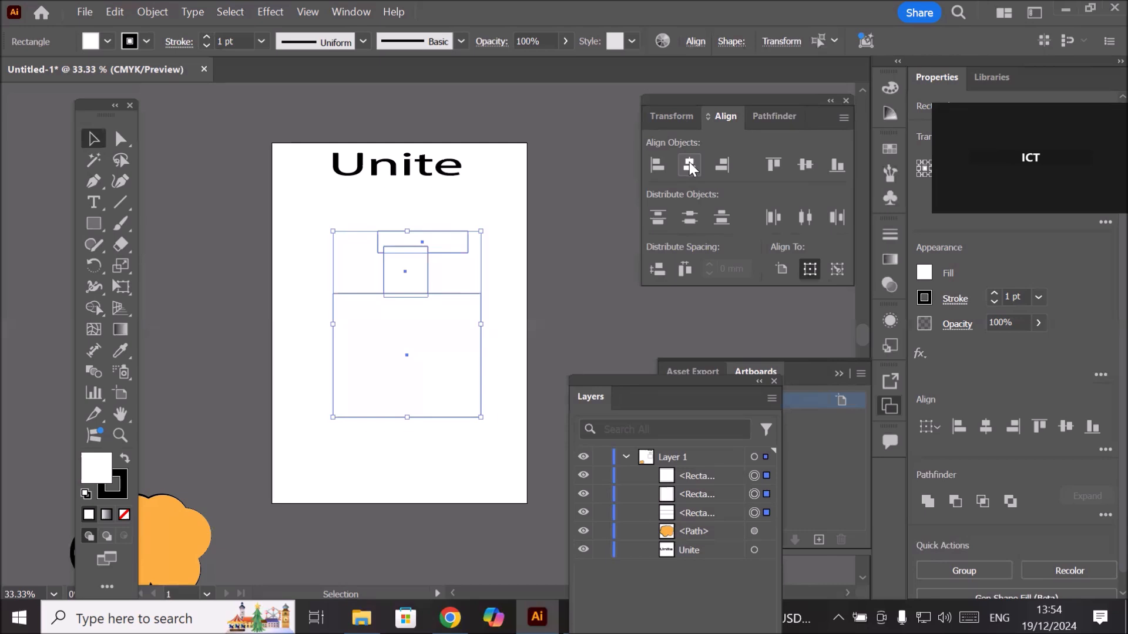
{"action": "key", "text": "ctrl+shift+z"}
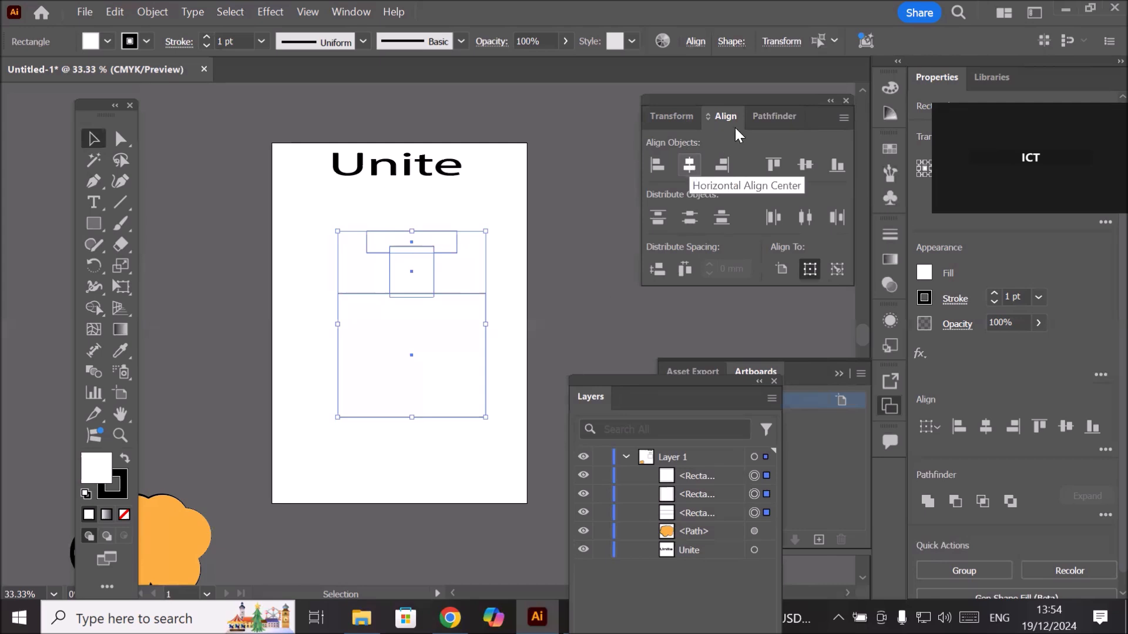
Step: Merge the three aligned rectangles into a single bottle shape with Unite
{"action": "left_click", "coordinate": [764, 114]}
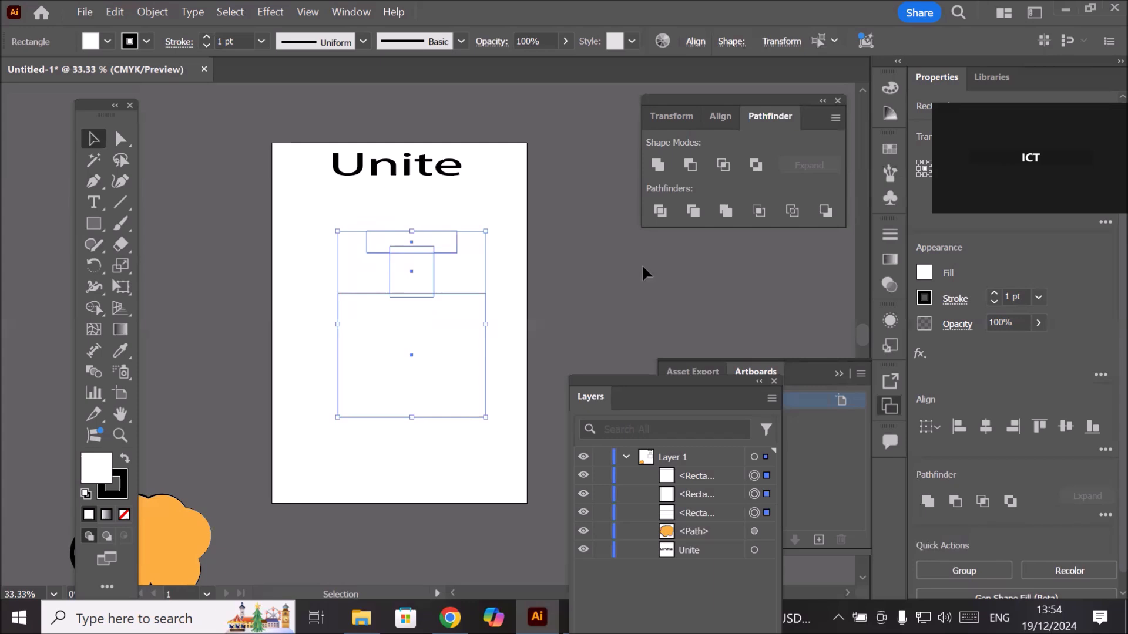
{"action": "left_click", "coordinate": [658, 165]}
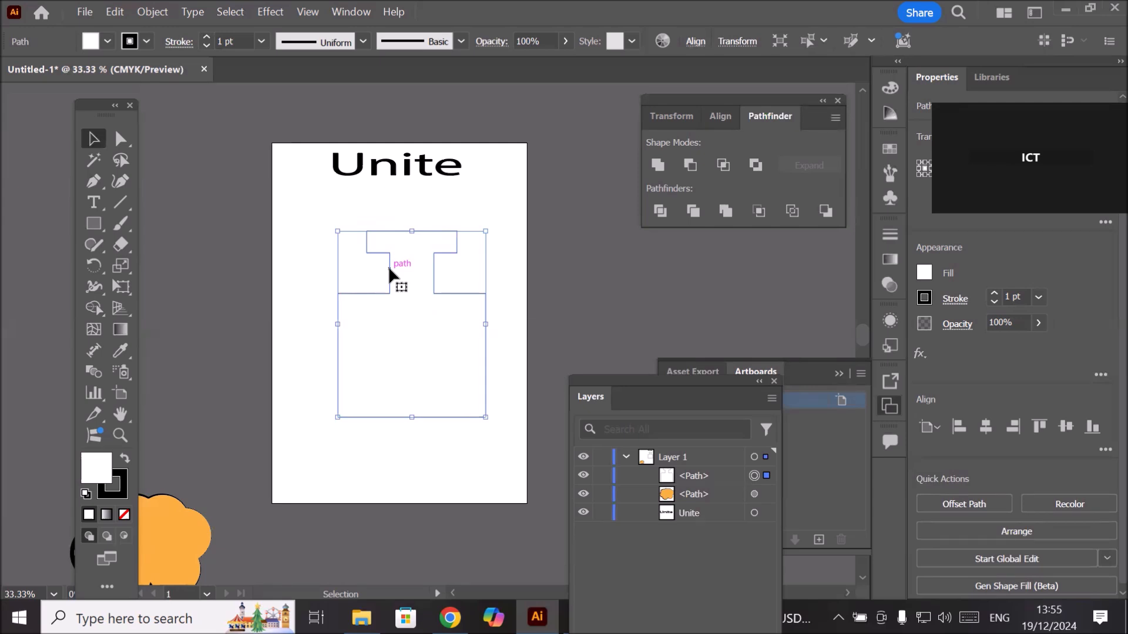
{"action": "left_click", "coordinate": [270, 13]}
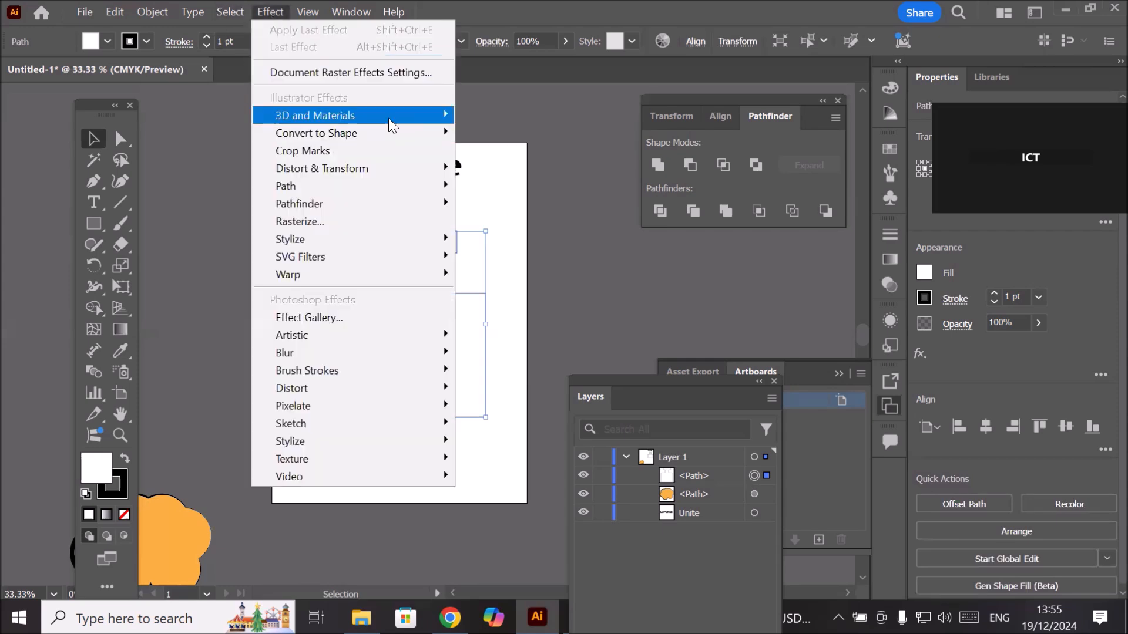
{"action": "mouse_move", "coordinate": [389, 117]}
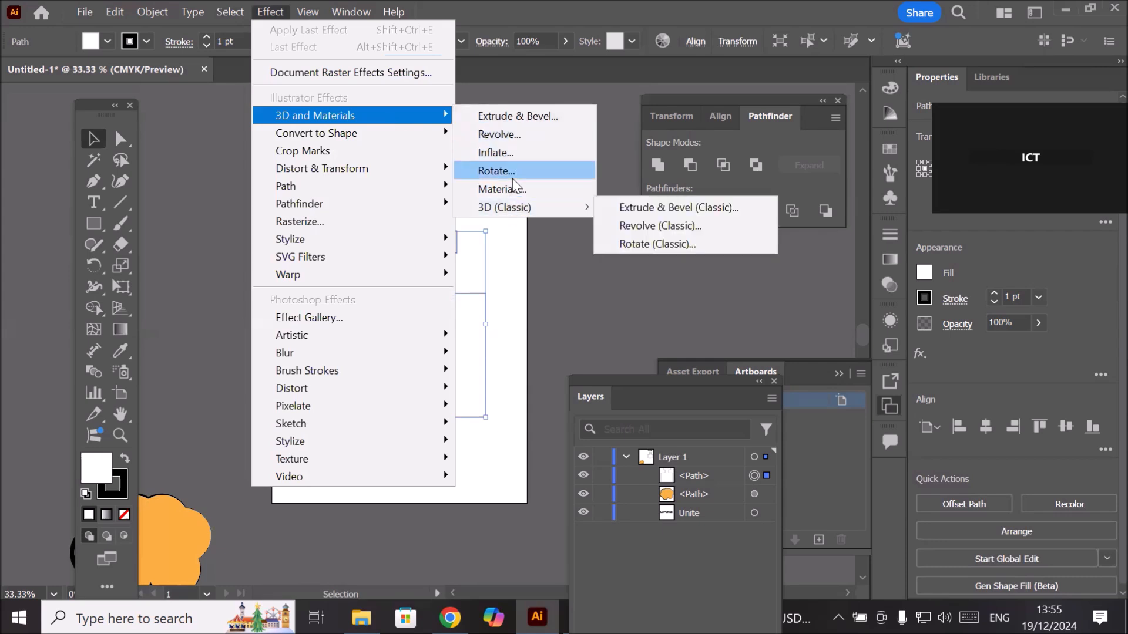
{"action": "left_click", "coordinate": [511, 317]}
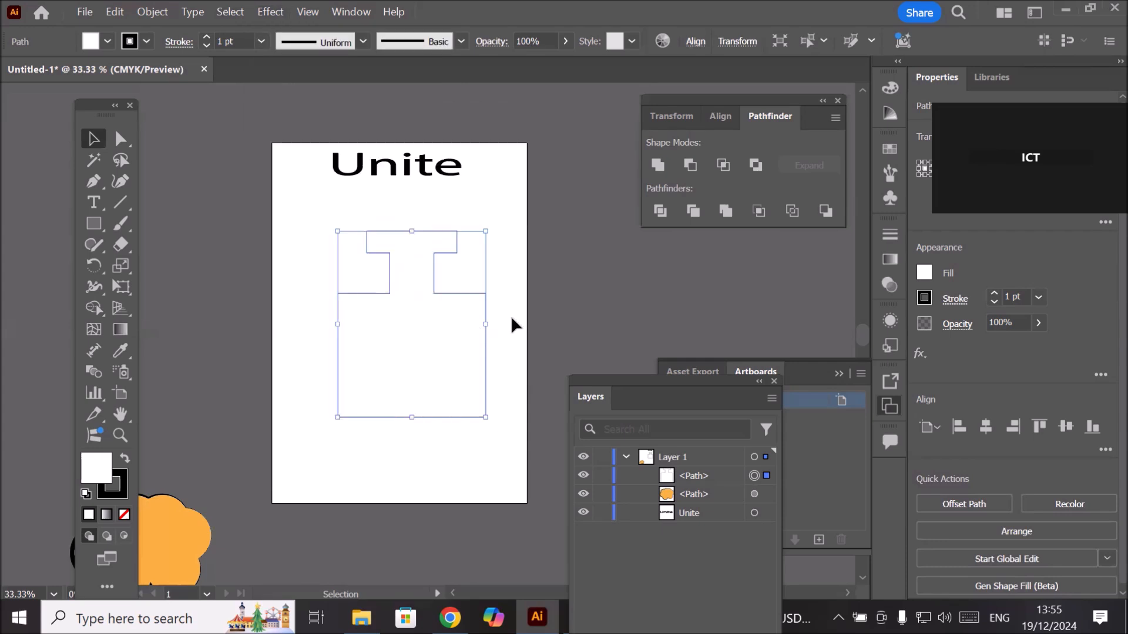
Step: Deselect the bottle and move the orange cloud up beside it, overlapping the artboard's left edge
{"action": "left_click", "coordinate": [510, 317]}
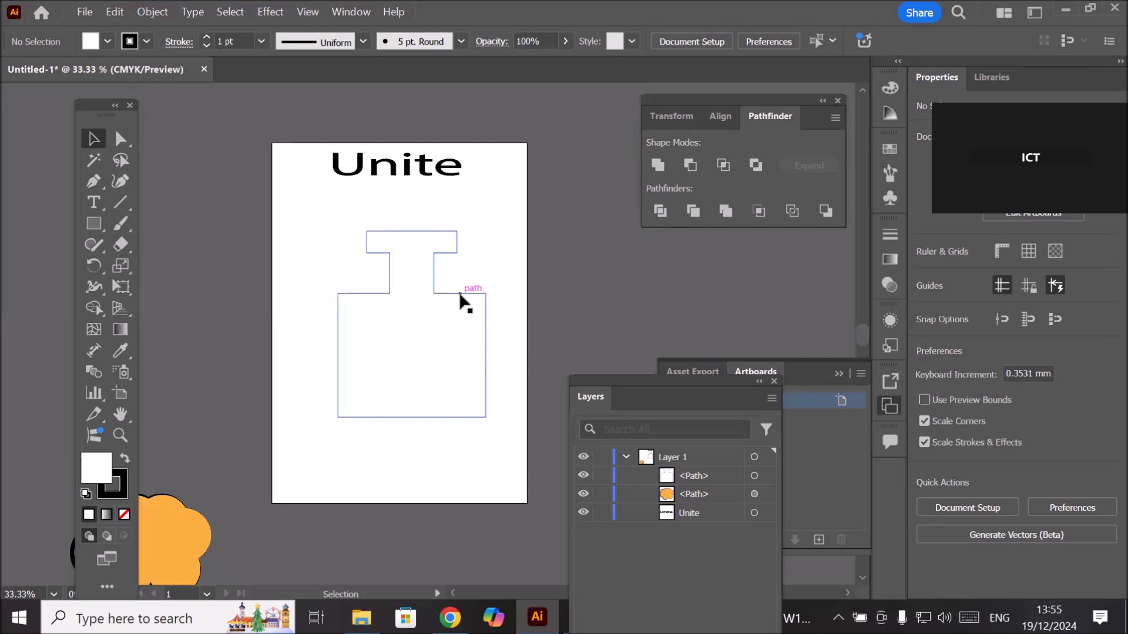
{"action": "left_click", "coordinate": [389, 259]}
{"action": "mouse_move", "coordinate": [165, 558]}
{"action": "left_mouse_down"}
{"action": "mouse_move", "coordinate": [450, 395]}
{"action": "mouse_move", "coordinate": [275, 368]}
{"action": "mouse_move", "coordinate": [264, 231]}
{"action": "mouse_move", "coordinate": [274, 248]}
{"action": "left_mouse_up"}
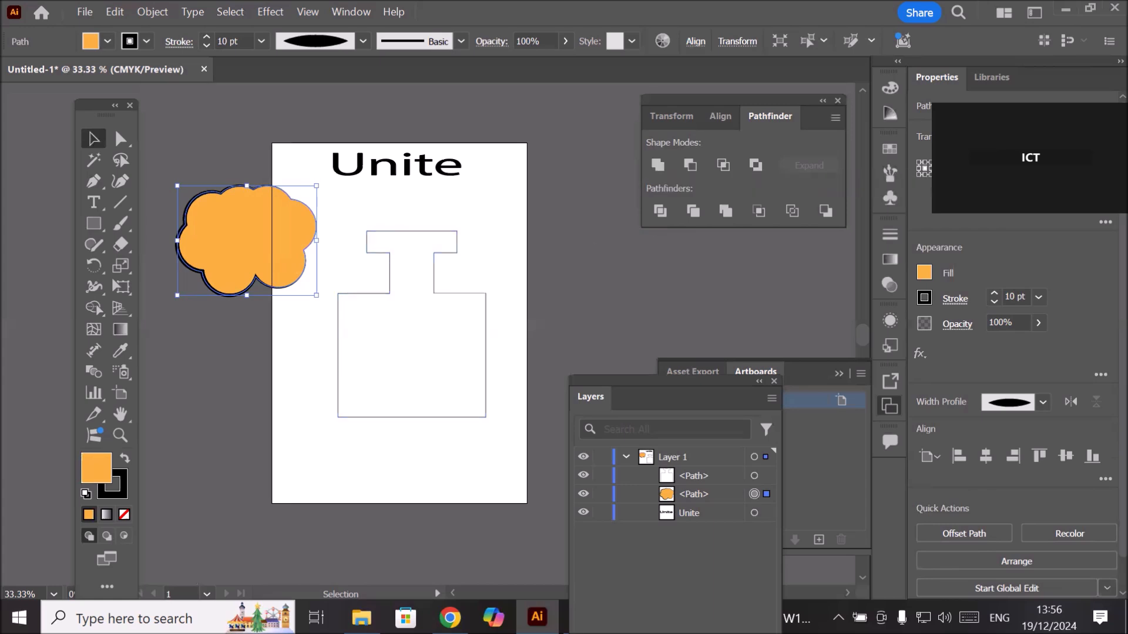
{"action": "mouse_move", "coordinate": [537, 616]}
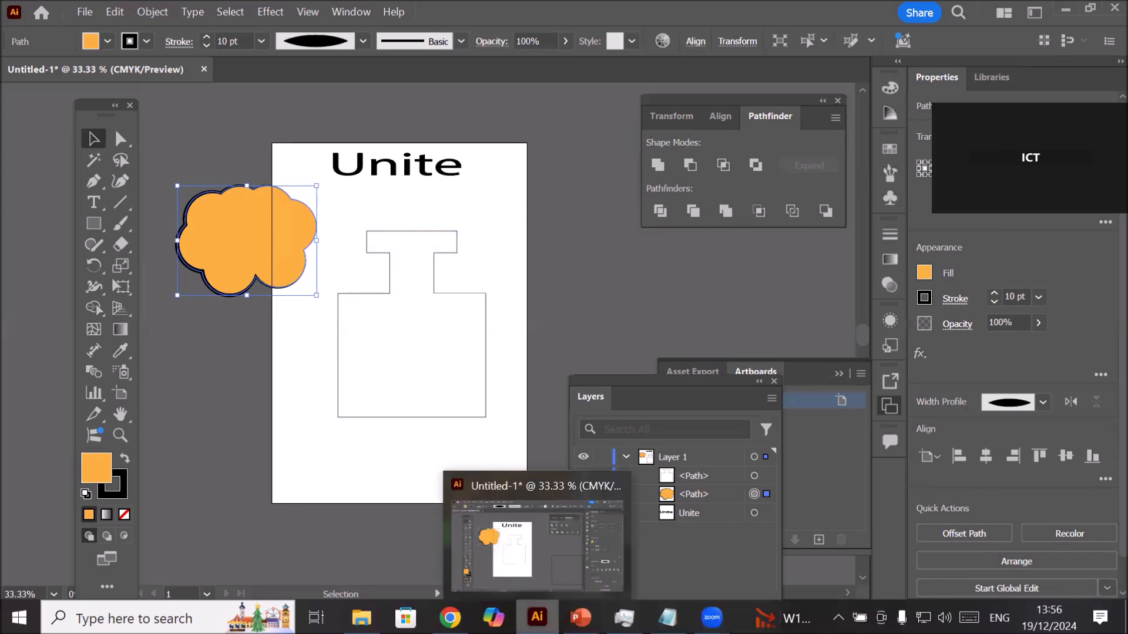
Step: Select the united bottle shape and fill it with CMYK Cyan
{"action": "scroll", "coordinate": [287, 321], "scroll_direction": "down", "scroll_amount": 1}
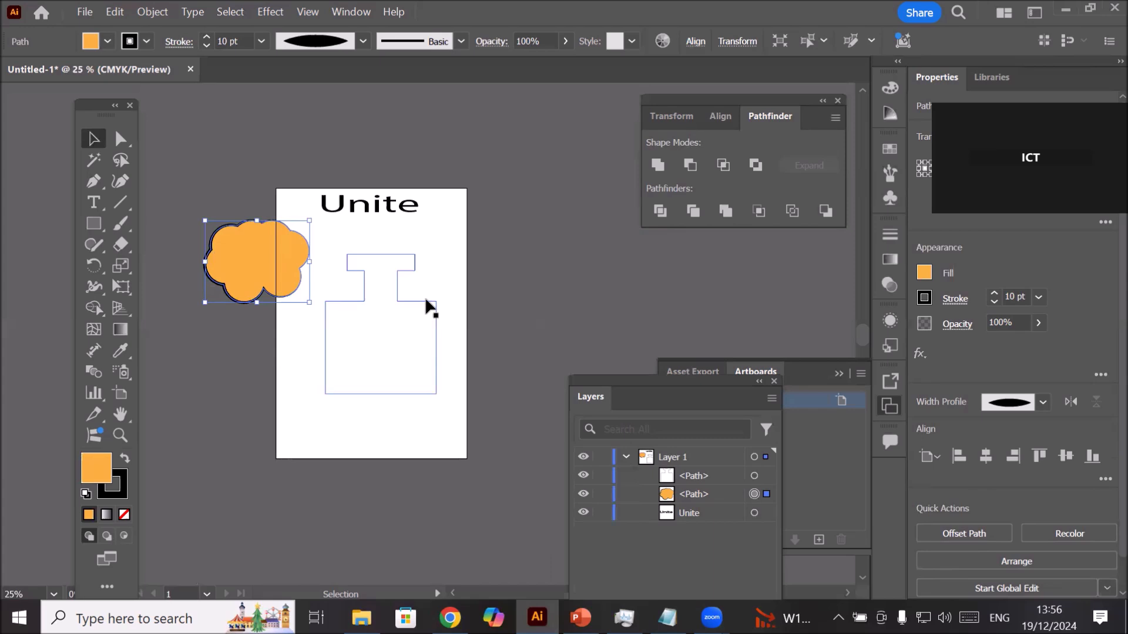
{"action": "left_click", "coordinate": [397, 255]}
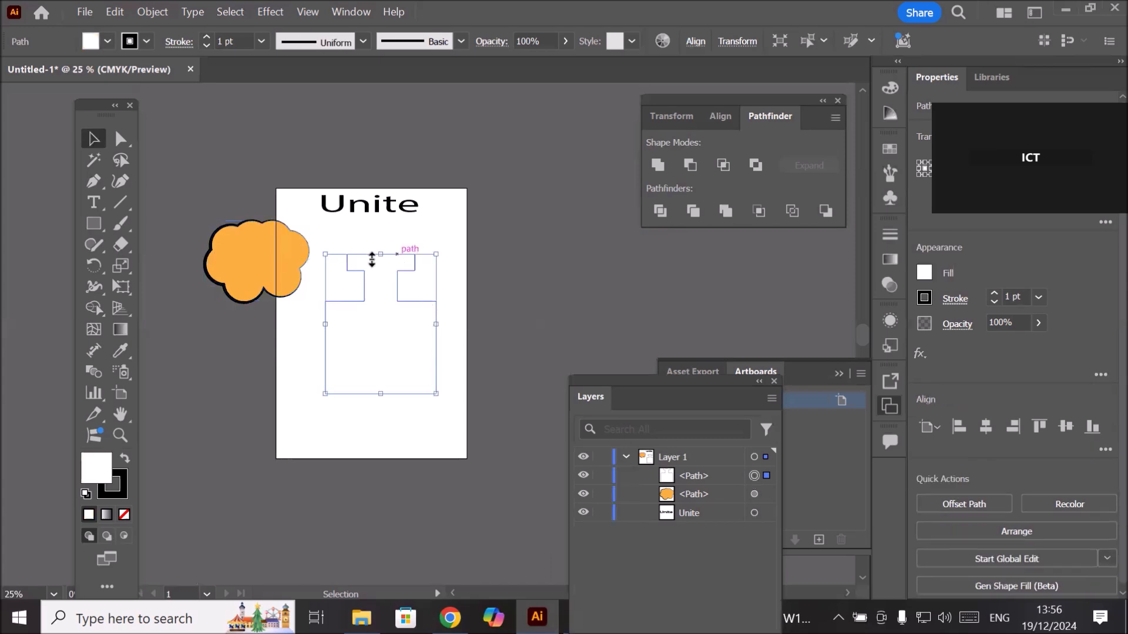
{"action": "left_click", "coordinate": [107, 40]}
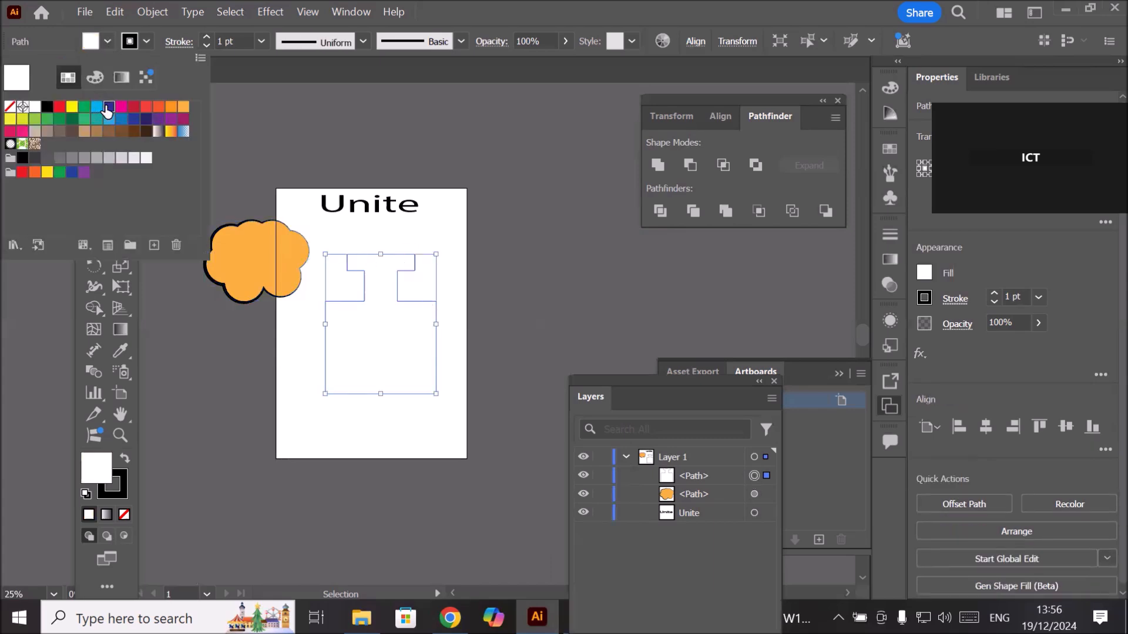
{"action": "left_click", "coordinate": [109, 107]}
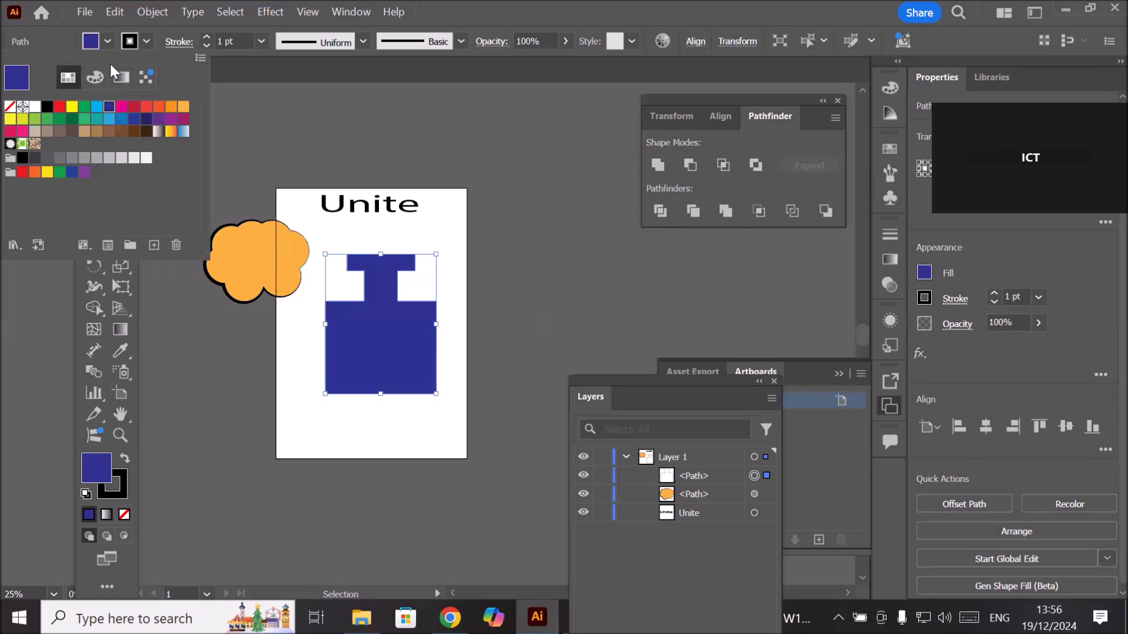
{"action": "left_click", "coordinate": [84, 106]}
{"action": "left_click", "coordinate": [97, 107]}
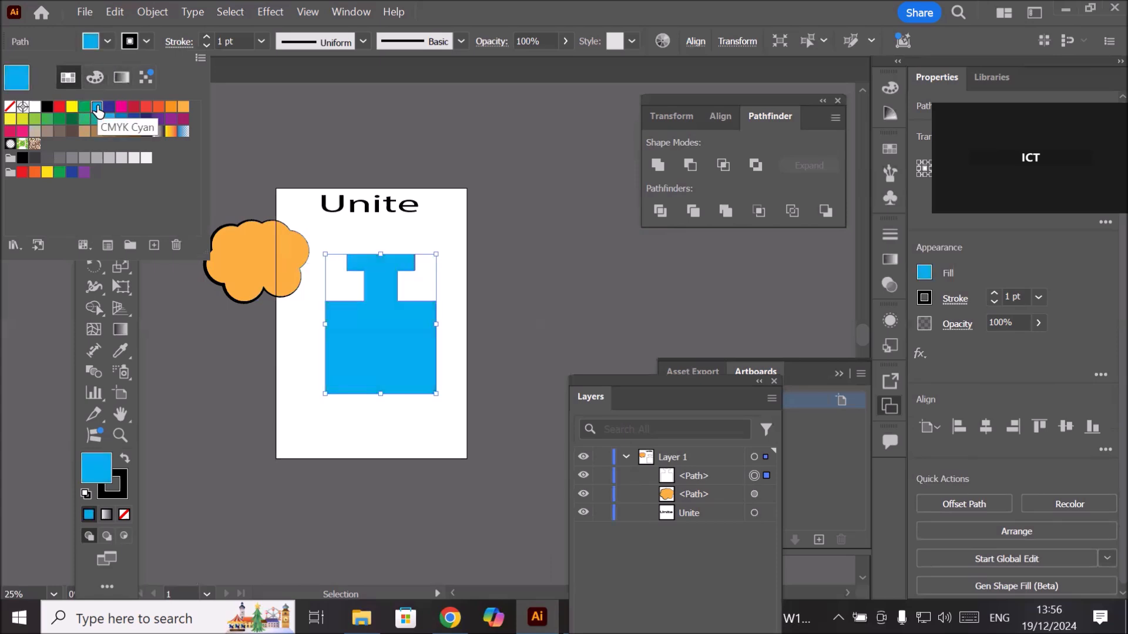
Step: Move the cyan bottle off the artboard to its right and the orange cloud off to its upper left
{"action": "left_click", "coordinate": [286, 404]}
{"action": "left_click_drag", "start_coordinate": [354, 351], "coordinate": [543, 251]}
{"action": "left_click_drag", "start_coordinate": [232, 267], "coordinate": [174, 195]}
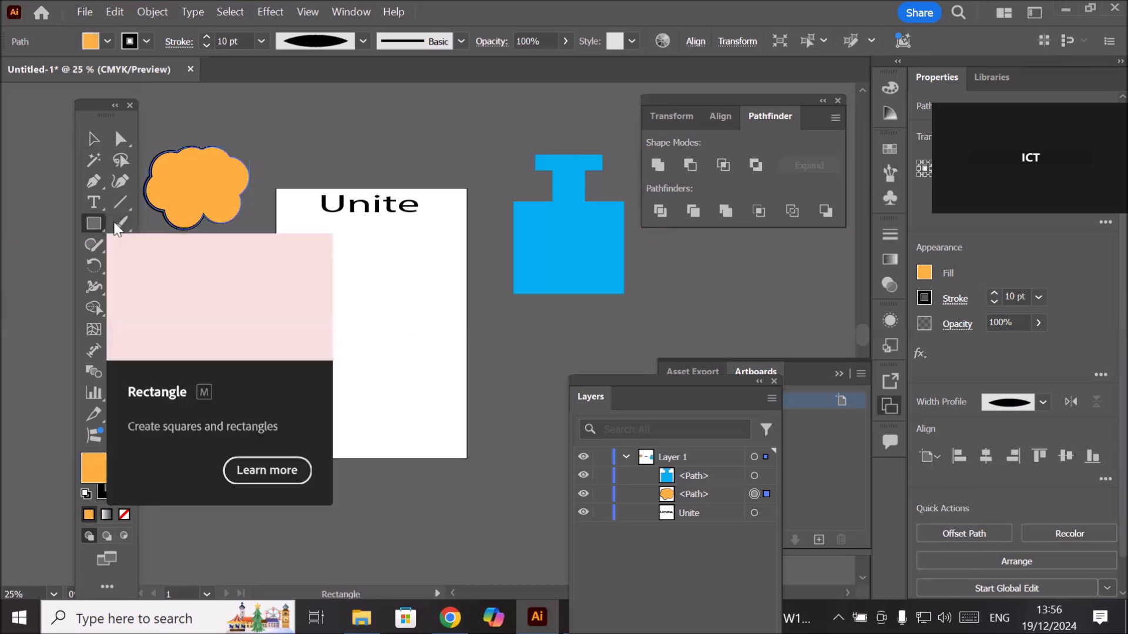
Step: Draw a large rectangle in the middle of the artboard and reset it to the default white fill and black stroke
{"action": "left_click", "coordinate": [93, 224]}
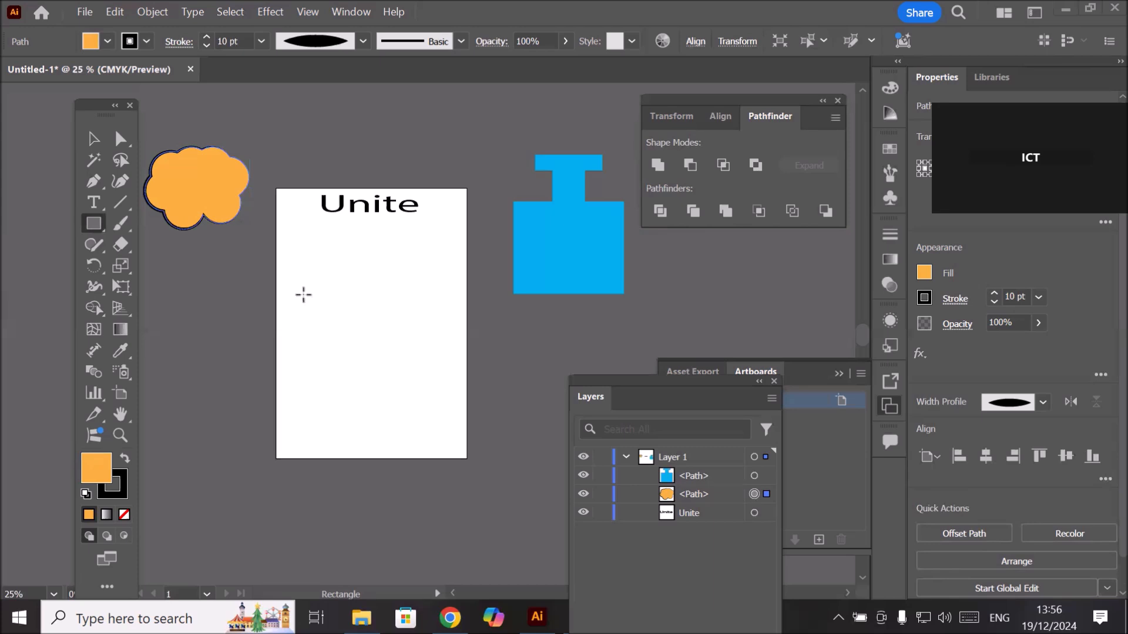
{"action": "left_click_drag", "start_coordinate": [298, 267], "coordinate": [448, 391]}
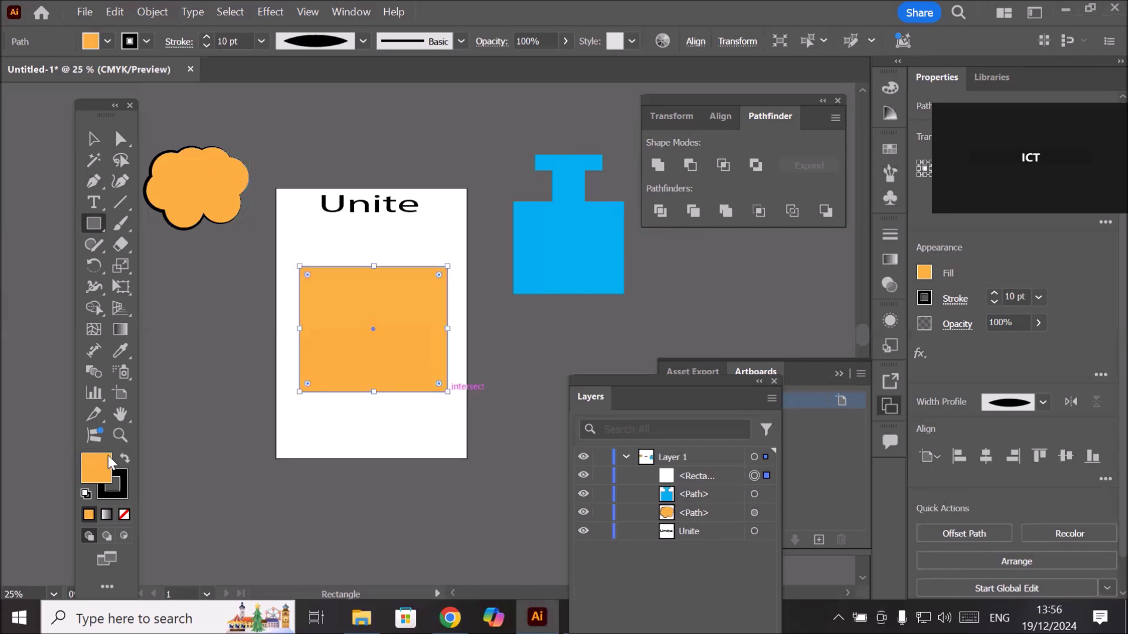
{"action": "left_click", "coordinate": [85, 495]}
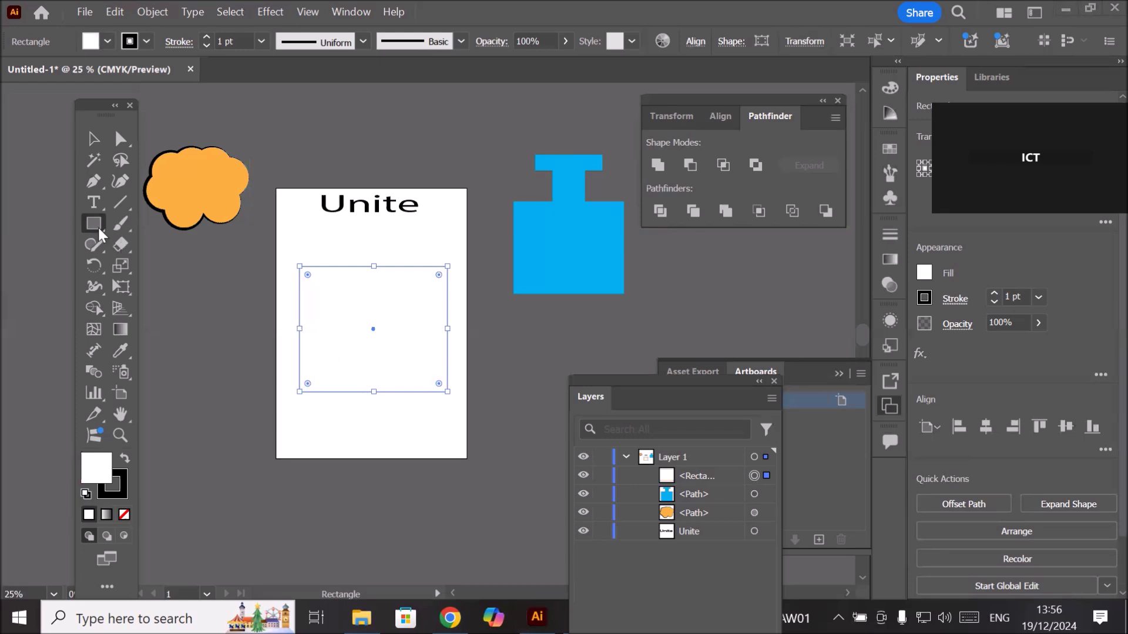
Step: Draw a narrow upright ellipse across the rectangle's top edge near its left corner and fill it red
{"action": "left_click_drag", "start_coordinate": [98, 228], "coordinate": [158, 264]}
{"action": "left_click", "coordinate": [158, 263]}
{"action": "left_click_drag", "start_coordinate": [321, 247], "coordinate": [344, 285]}
{"action": "left_click", "coordinate": [107, 41]}
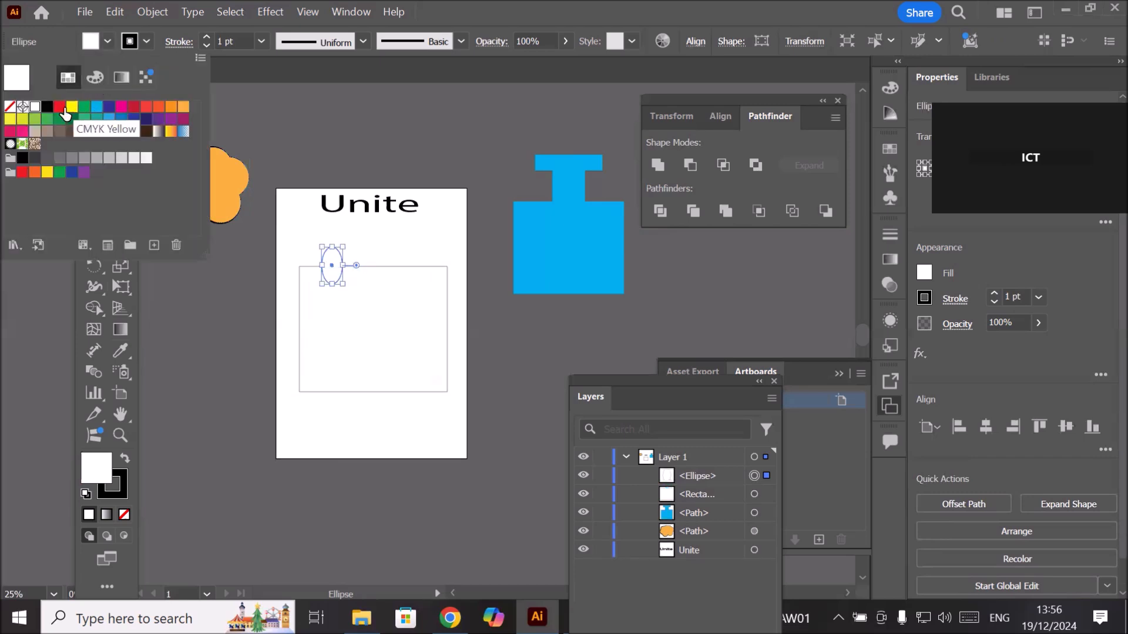
{"action": "left_click", "coordinate": [59, 106]}
{"action": "left_click", "coordinate": [313, 231]}
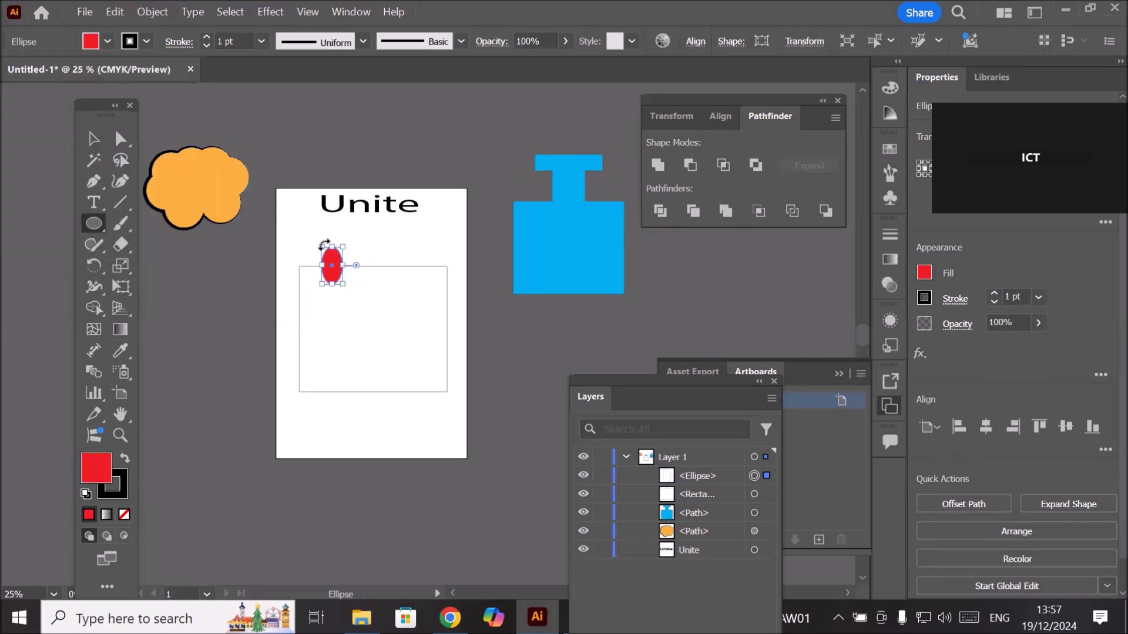
Step: Duplicate the red ellipse into a row of four along the rectangle's top edge and copy the row onto its bottom edge
{"action": "left_click", "coordinate": [91, 139]}
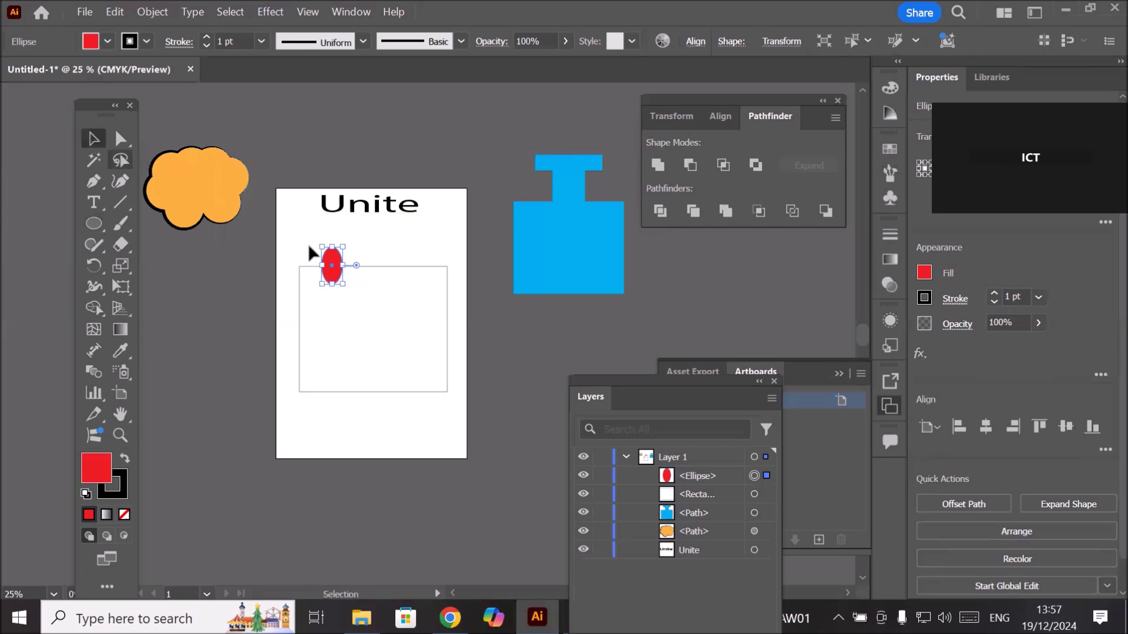
{"action": "left_click_drag", "start_coordinate": [332, 280], "coordinate": [362, 282]}
{"action": "key", "text": "ctrl+d"}
{"action": "key", "text": "ctrl+d"}
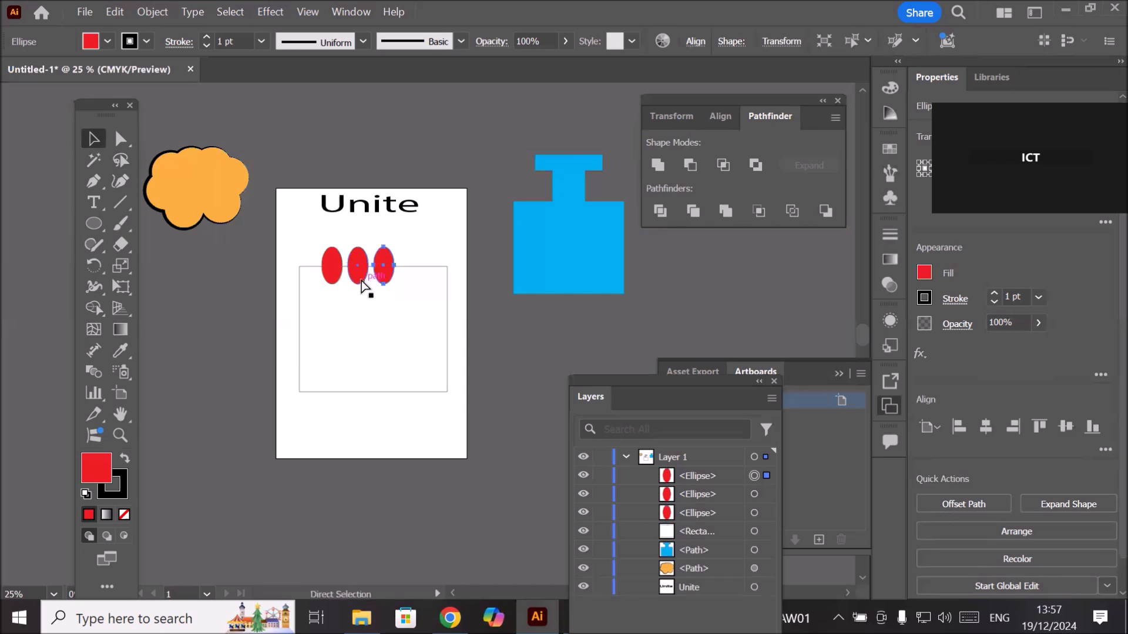
{"action": "left_click_drag", "start_coordinate": [306, 230], "coordinate": [411, 390]}
{"action": "left_click", "coordinate": [393, 436]}
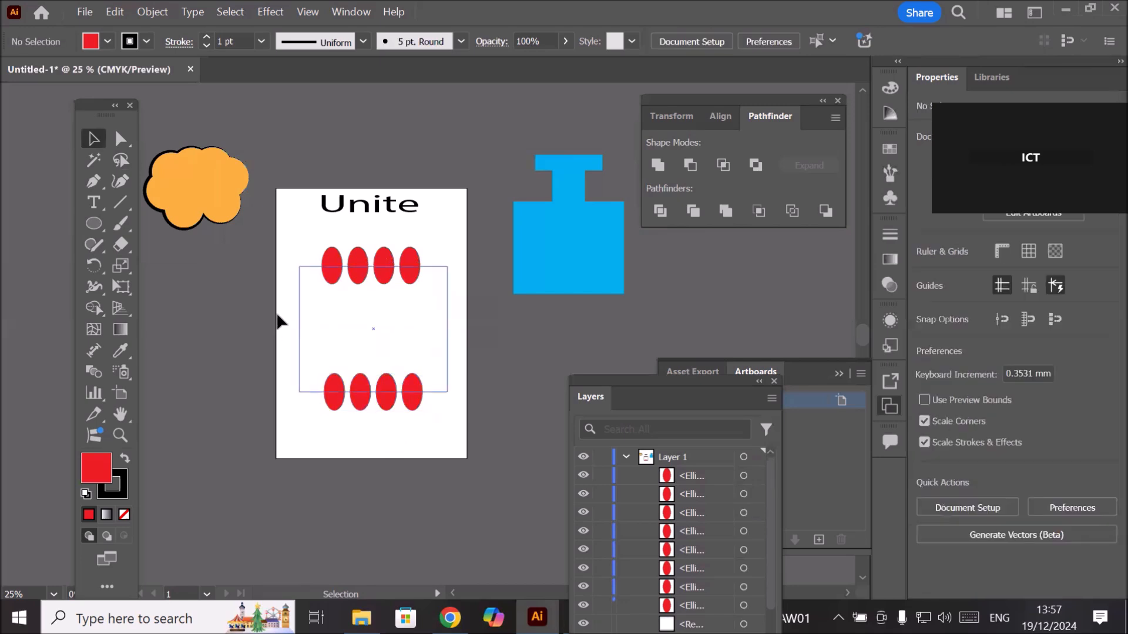
Step: Draw a red triangle with the Polygon tool, overlapping the rectangle's left edge and pointing outward
{"action": "left_click", "coordinate": [89, 227]}
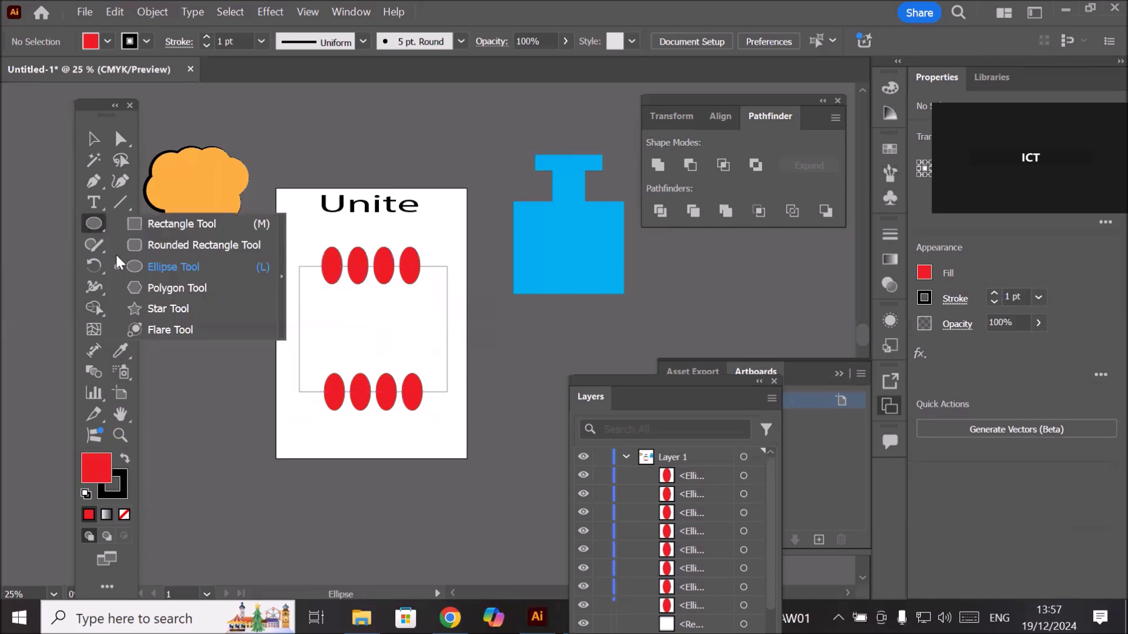
{"action": "left_click", "coordinate": [180, 290]}
{"action": "mouse_move", "coordinate": [286, 311]}
{"action": "left_mouse_down"}
{"action": "mouse_move", "coordinate": [314, 333]}
{"action": "mouse_move", "coordinate": [295, 346]}
{"action": "mouse_move", "coordinate": [261, 341]}
{"action": "mouse_move", "coordinate": [241, 311]}
{"action": "mouse_move", "coordinate": [294, 331]}
{"action": "left_mouse_up"}
{"action": "key", "text": "Down"}
{"action": "key", "text": "Down"}
{"action": "key", "text": "Down"}
{"action": "key", "text": "v"}
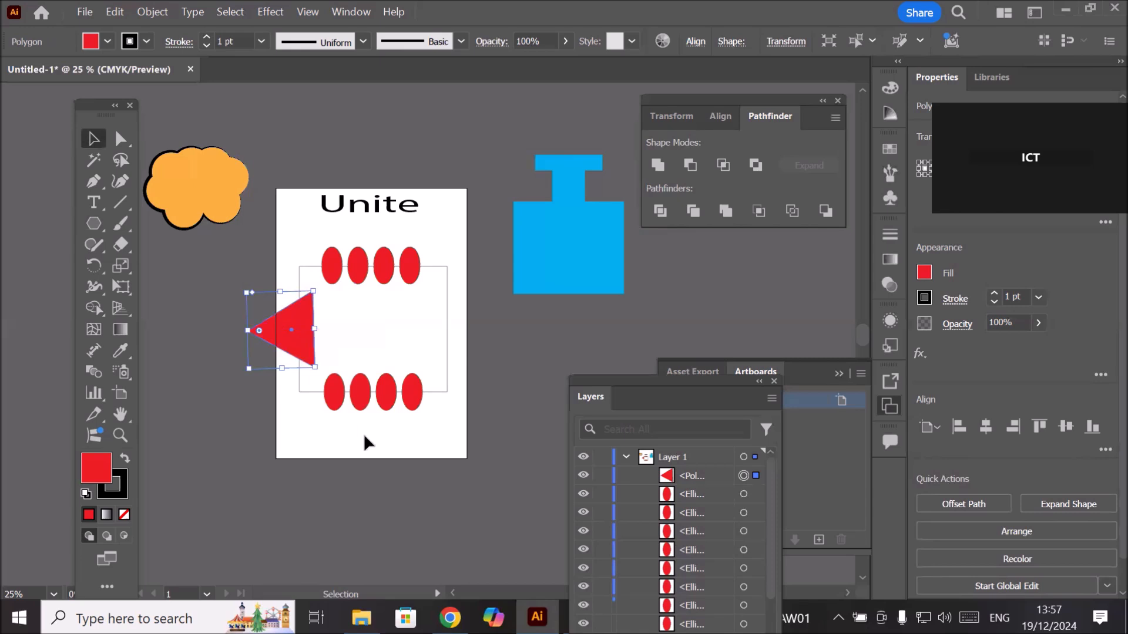
{"action": "left_click", "coordinate": [364, 436]}
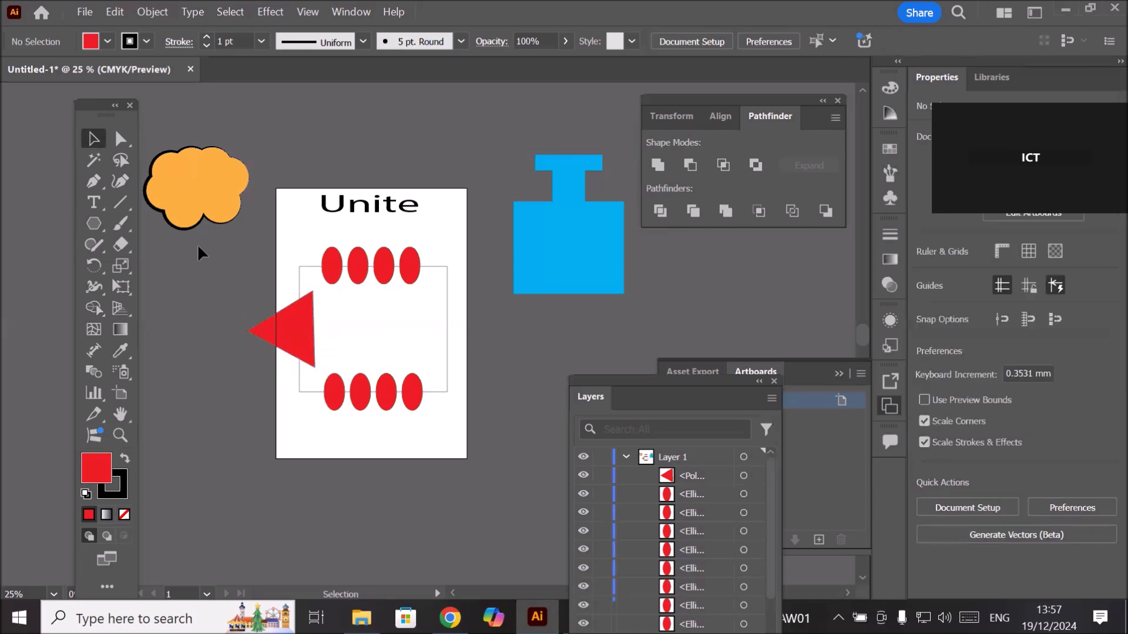
Step: Merge the rectangle, the eight ellipses and the triangle with Unite, and move the merged shape off the artboard's left side
{"action": "left_click_drag", "start_coordinate": [199, 235], "coordinate": [470, 425]}
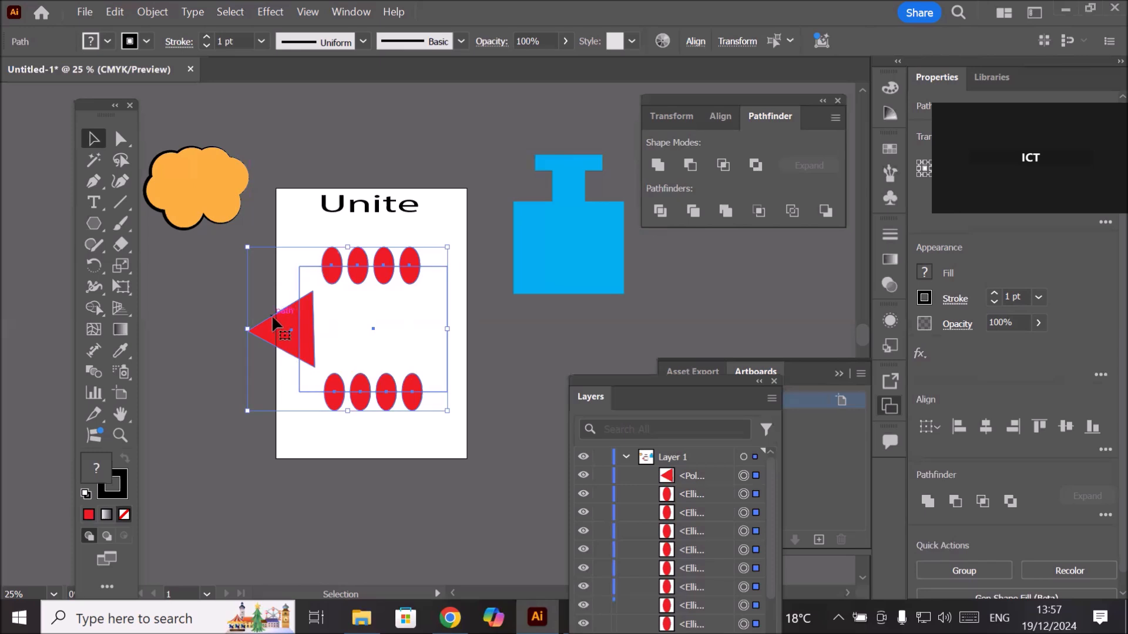
{"action": "left_click", "coordinate": [657, 165]}
{"action": "left_click", "coordinate": [507, 375]}
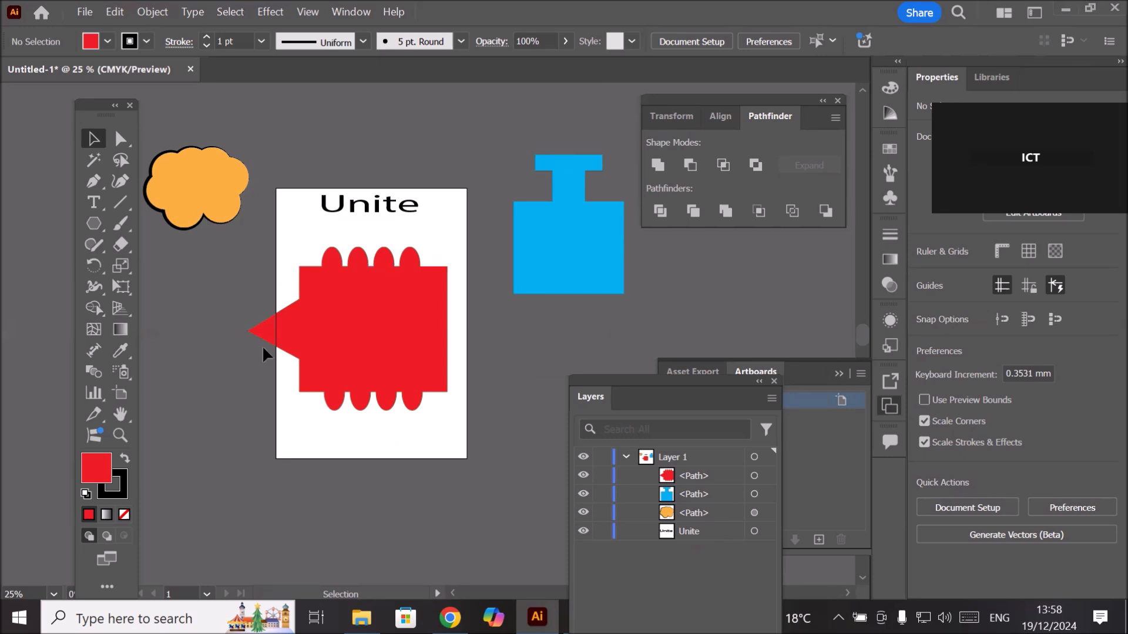
{"action": "left_click_drag", "start_coordinate": [344, 346], "coordinate": [175, 355]}
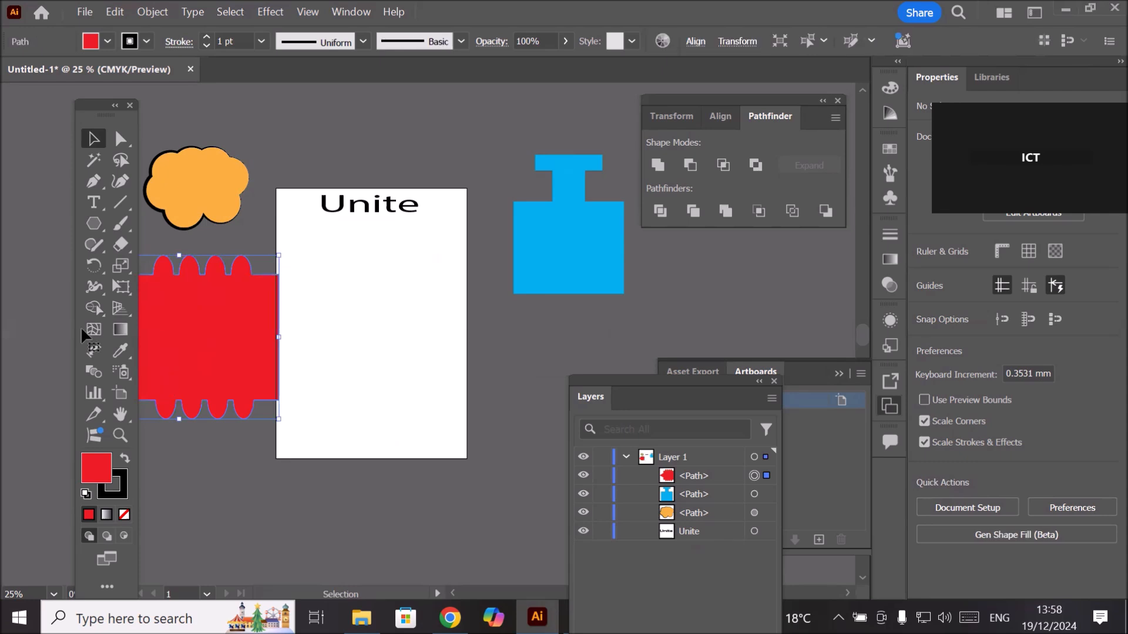
Step: Draw a large circle in the middle of the artboard with the default white fill and black stroke
{"action": "left_click", "coordinate": [90, 225]}
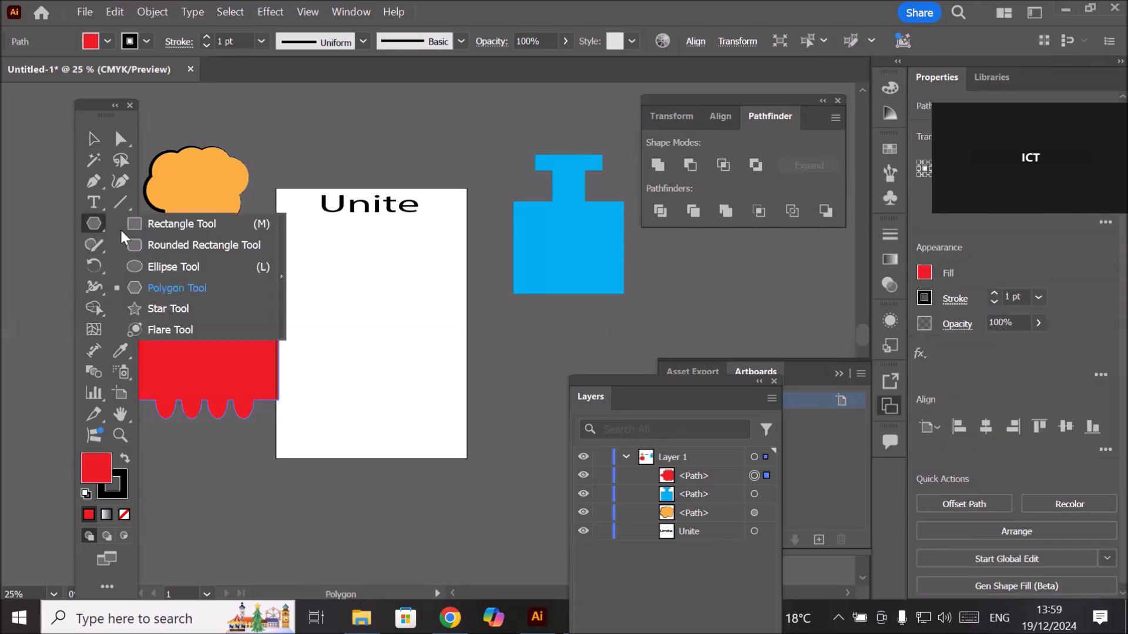
{"action": "left_click", "coordinate": [175, 268]}
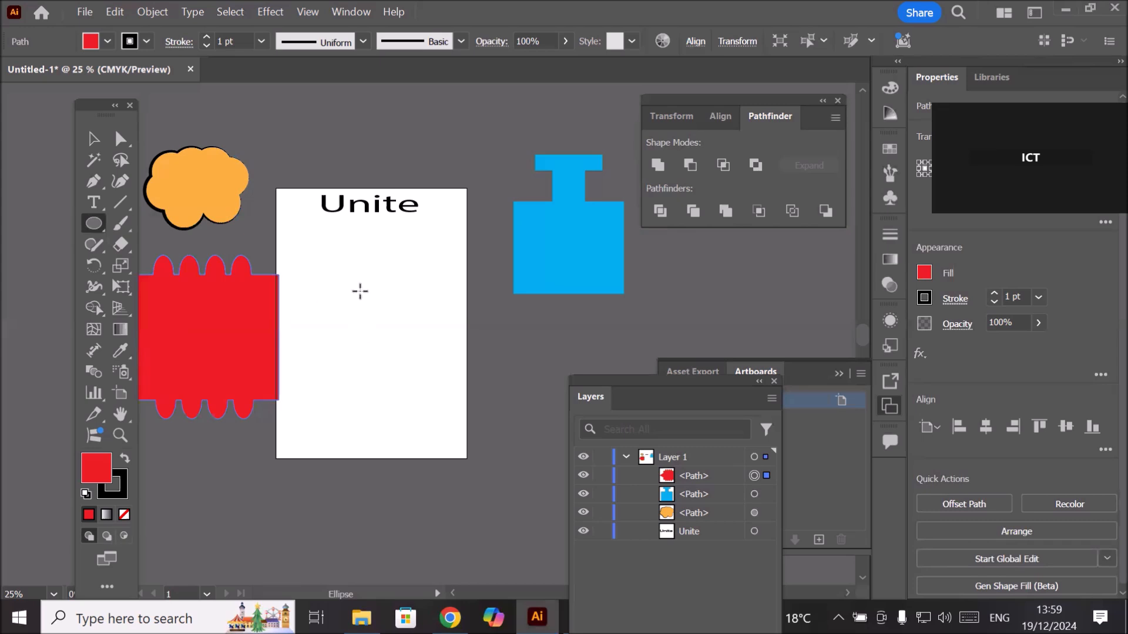
{"action": "left_click_drag", "start_coordinate": [347, 277], "coordinate": [414, 355]}
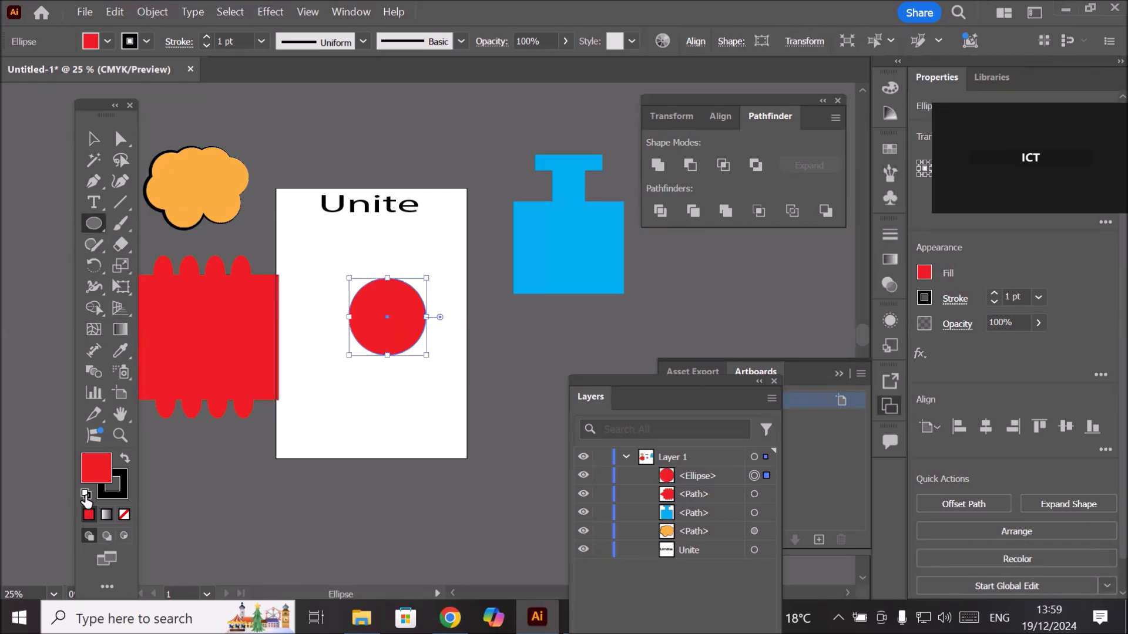
{"action": "key", "text": "d"}
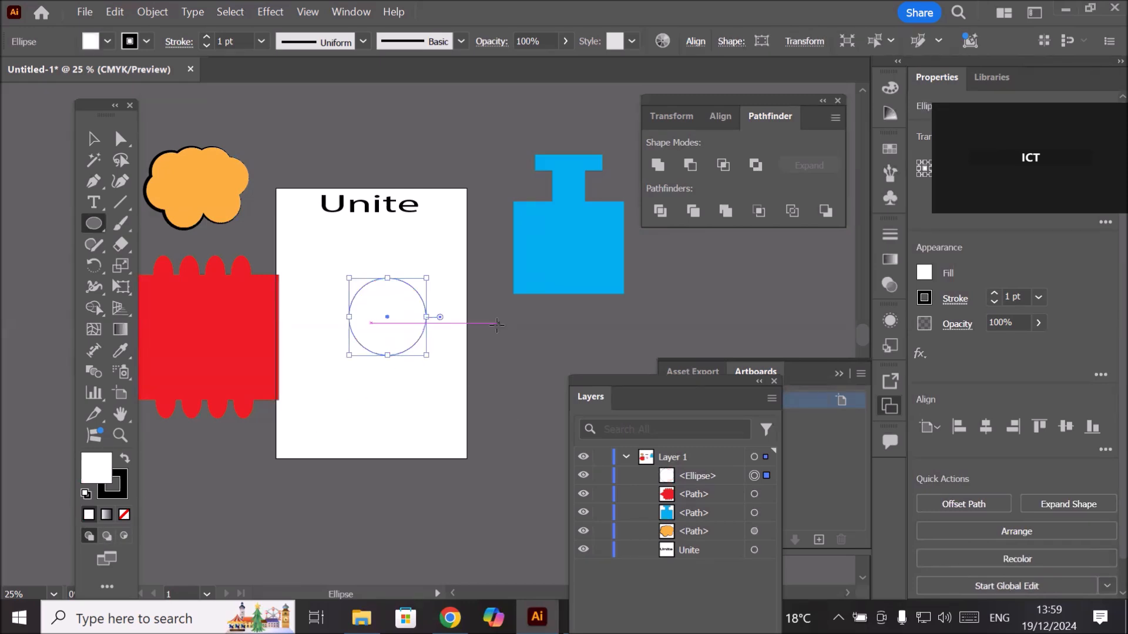
{"action": "scroll", "coordinate": [497, 325], "scroll_direction": "up", "scroll_amount": 1}
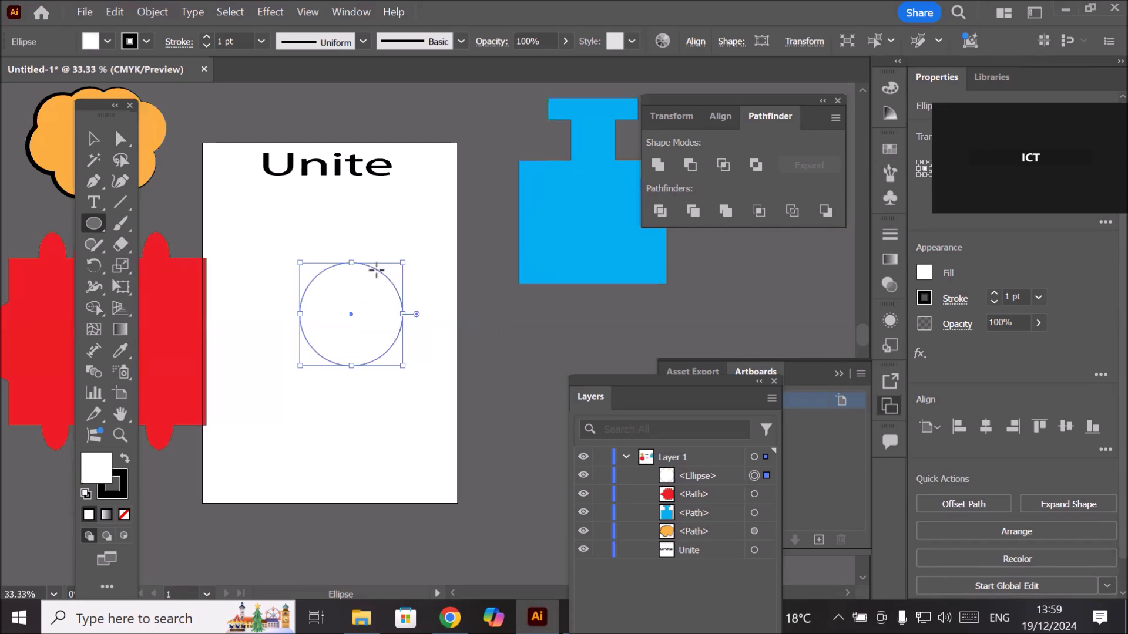
Step: Draw a small circle just above the large circle and fill it red
{"action": "left_click", "coordinate": [87, 226]}
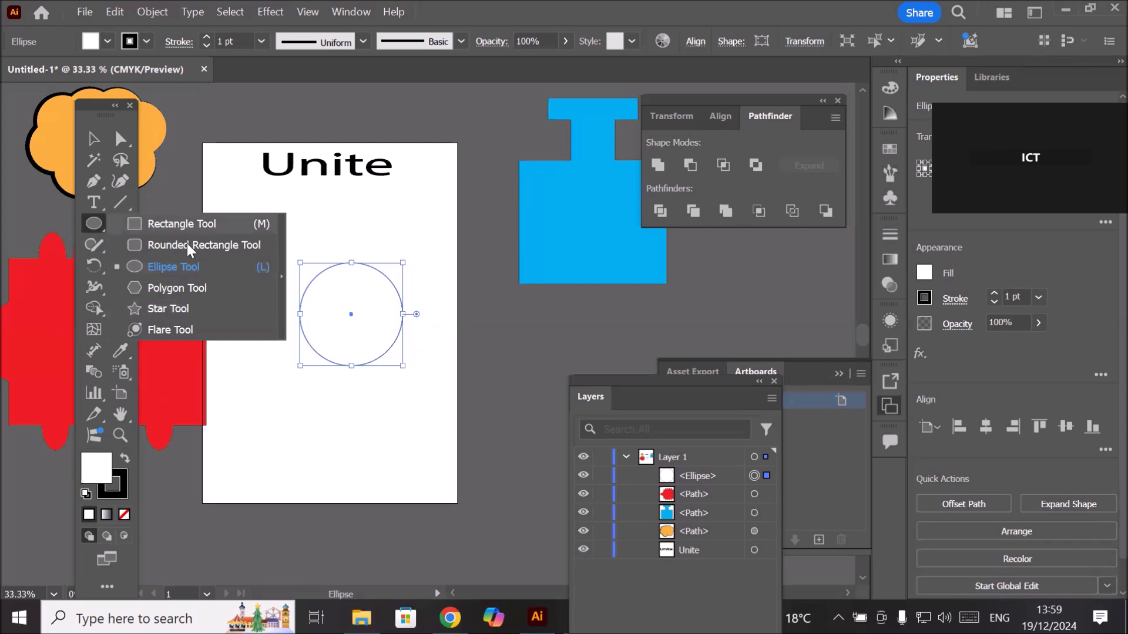
{"action": "scroll", "coordinate": [355, 252], "scroll_direction": "up", "scroll_amount": 4}
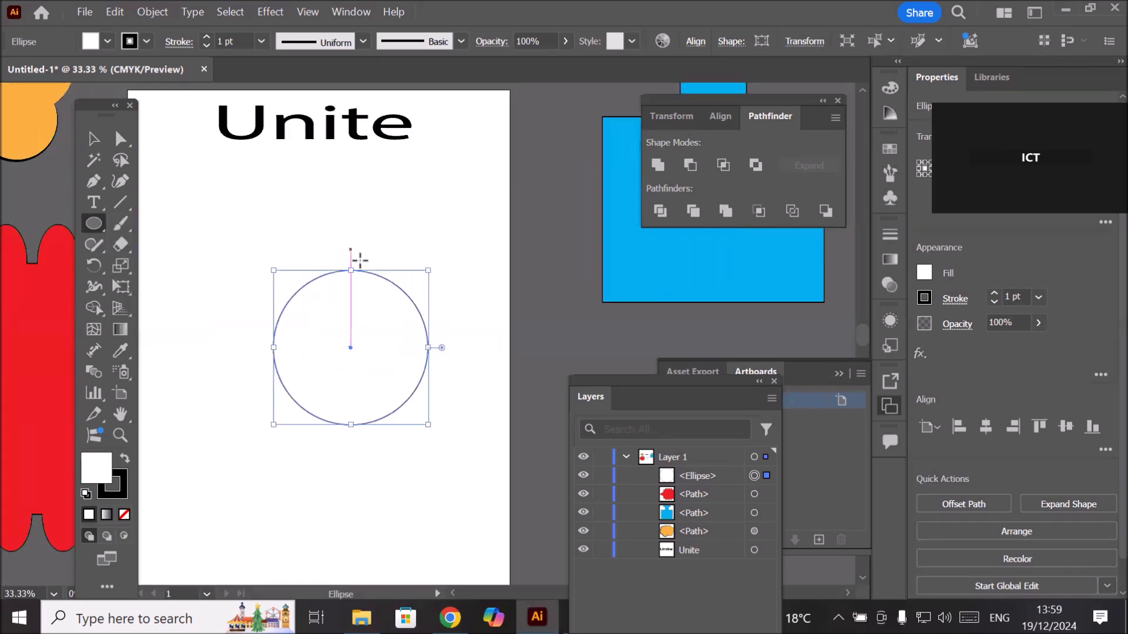
{"action": "left_click_drag", "start_coordinate": [319, 233], "coordinate": [343, 257]}
{"action": "left_click", "coordinate": [107, 41]}
{"action": "left_click", "coordinate": [61, 108]}
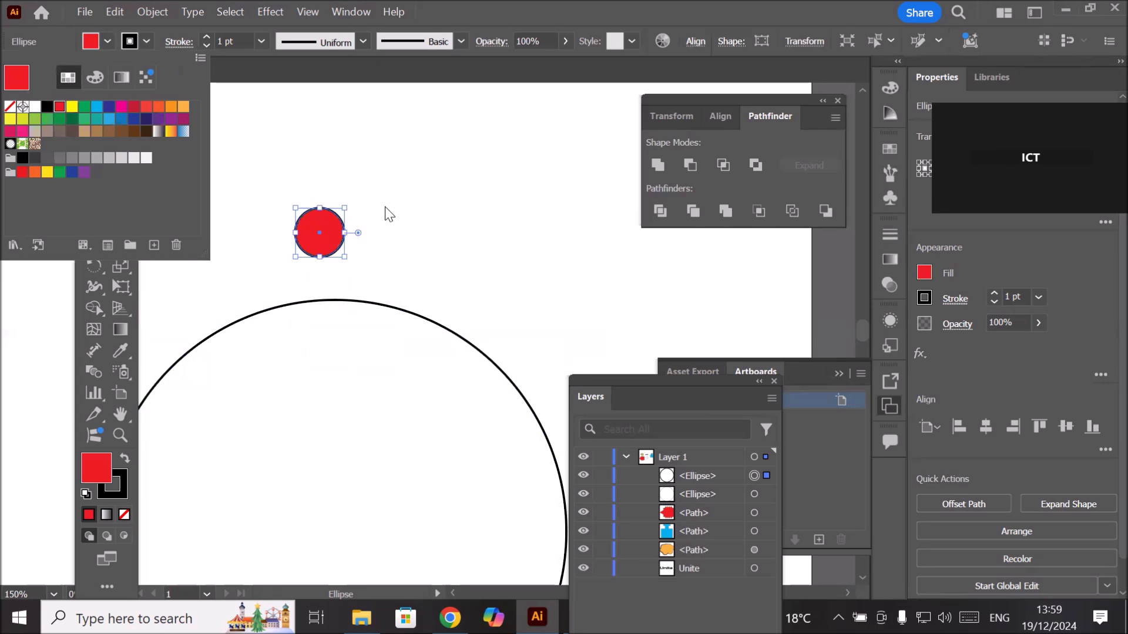
{"action": "key", "text": "Escape"}
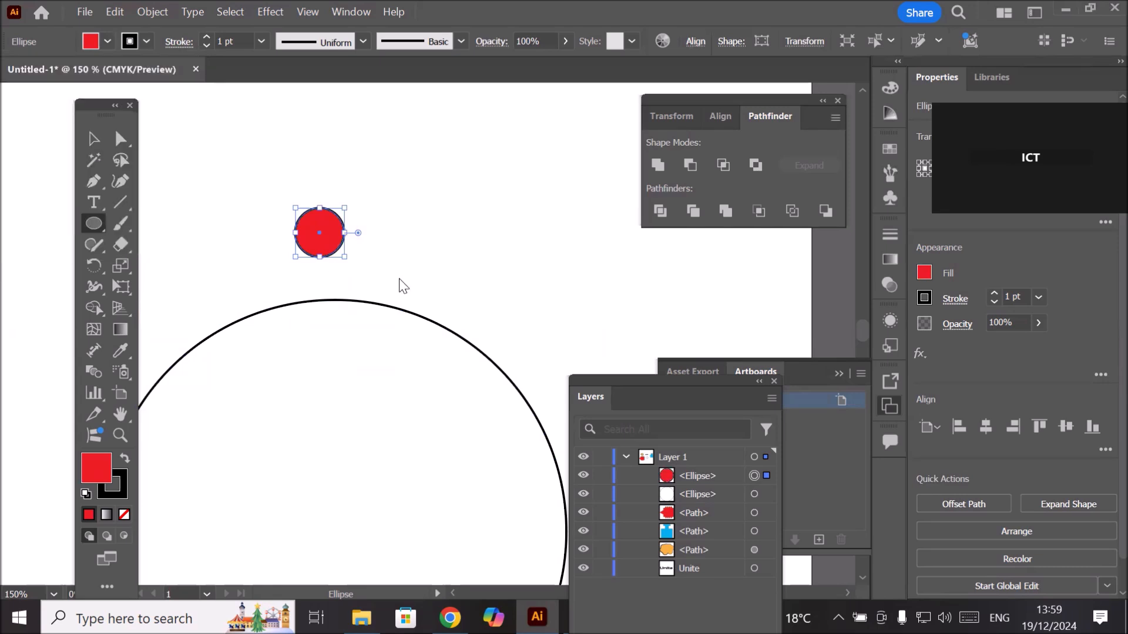
{"action": "scroll", "coordinate": [399, 282], "scroll_direction": "down", "scroll_amount": 3}
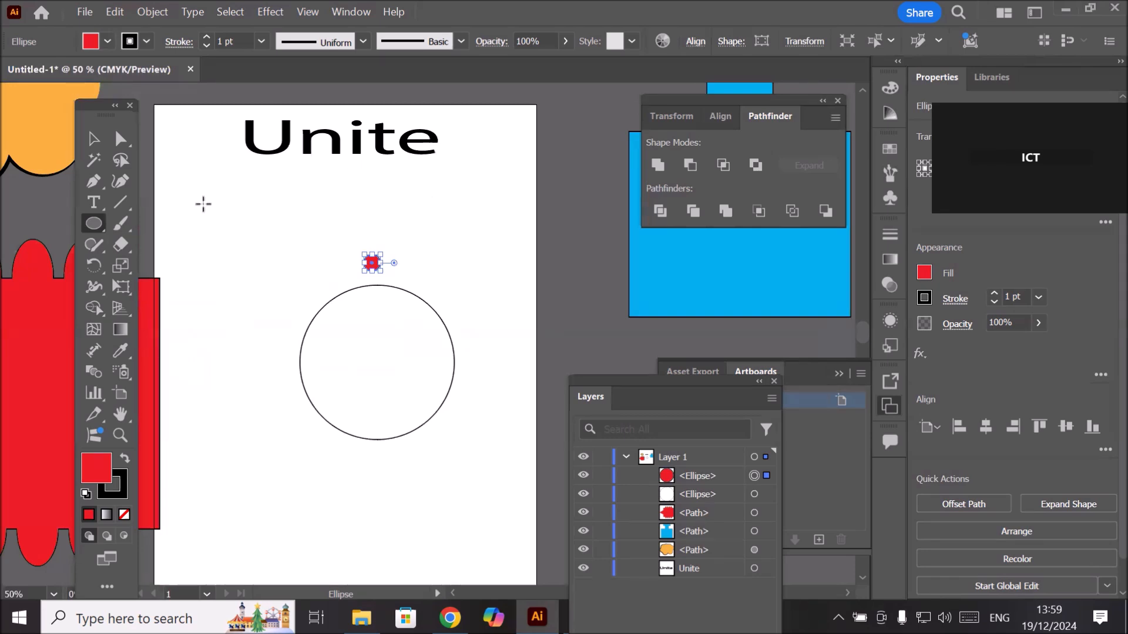
{"action": "scroll", "coordinate": [476, 362], "scroll_direction": "up", "scroll_amount": 1}
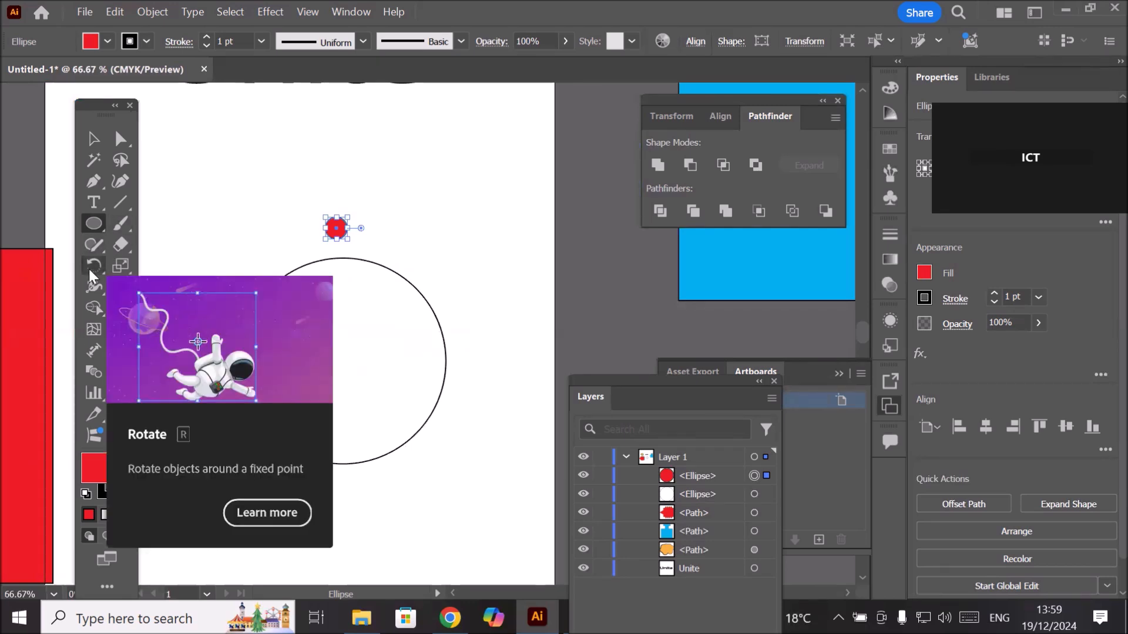
Step: Move the floating toolbox clear of the artwork and shift the large circle slightly to the left beneath the small red circle
{"action": "left_click_drag", "start_coordinate": [100, 110], "coordinate": [496, 91]}
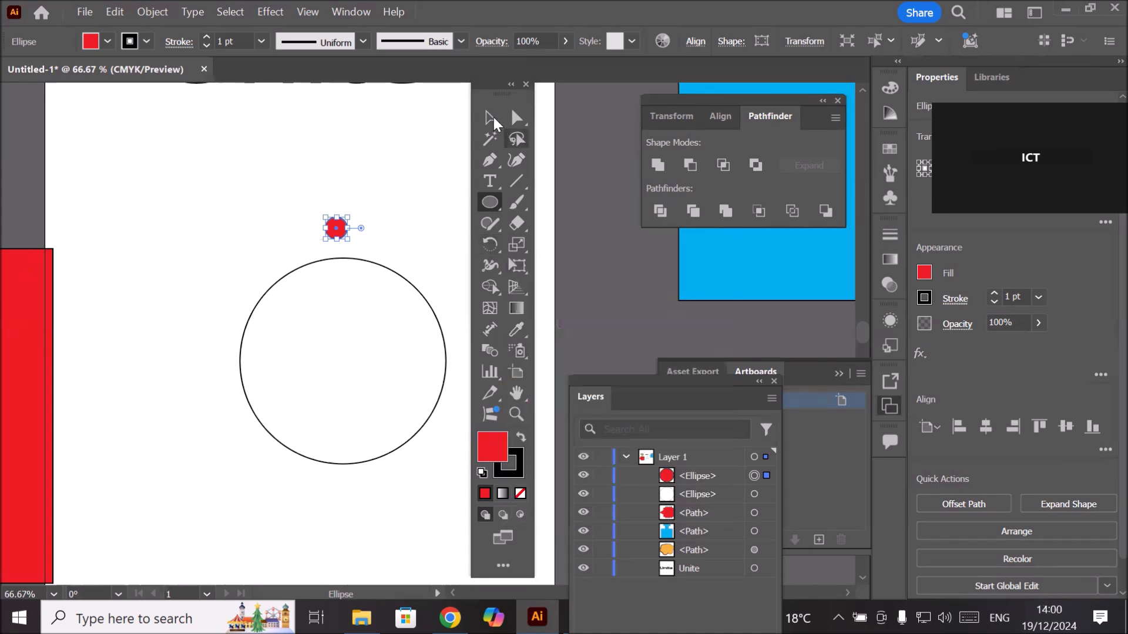
{"action": "key", "text": "v"}
{"action": "scroll", "coordinate": [390, 234], "scroll_direction": "up", "scroll_amount": 1}
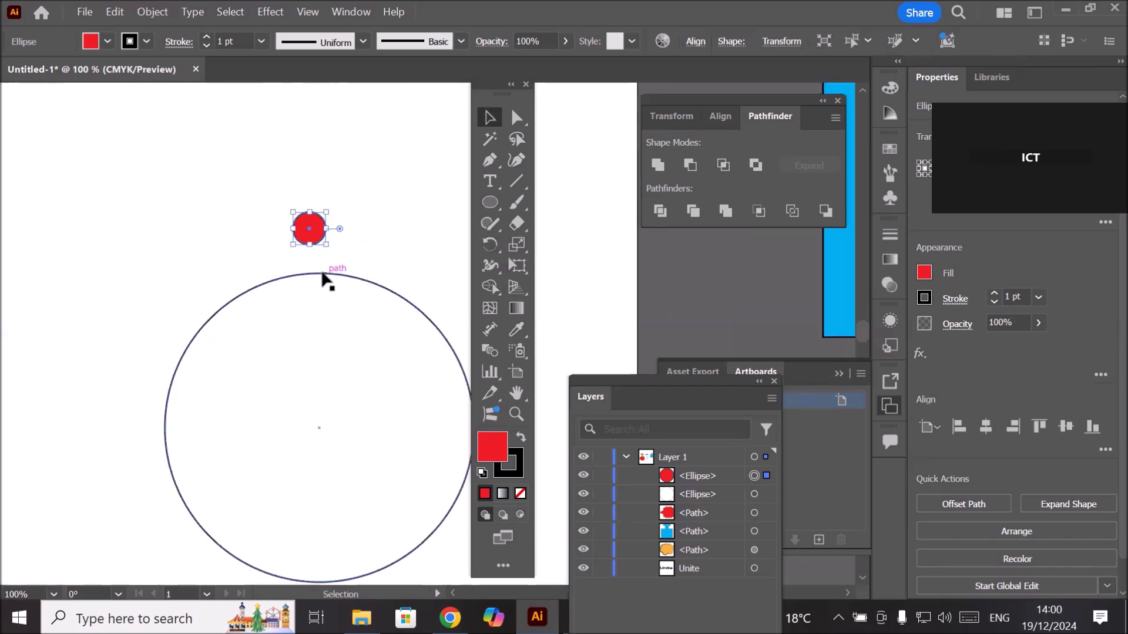
{"action": "left_click_drag", "start_coordinate": [316, 275], "coordinate": [310, 271]}
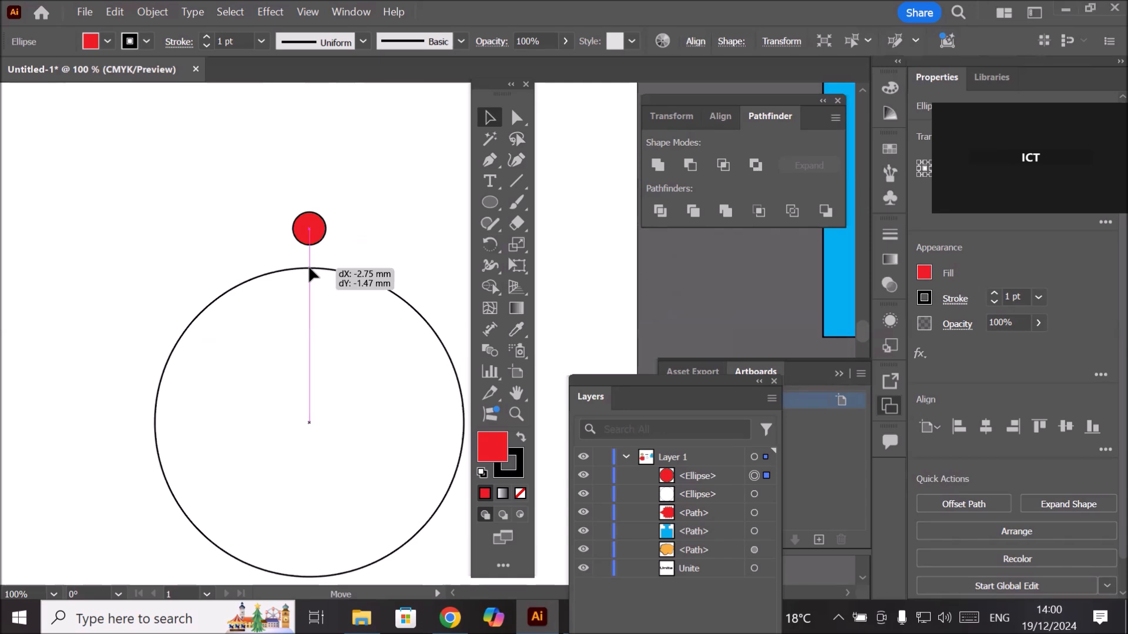
{"action": "left_click_drag", "start_coordinate": [309, 274], "coordinate": [285, 292]}
{"action": "key", "text": "ctrl+minus"}
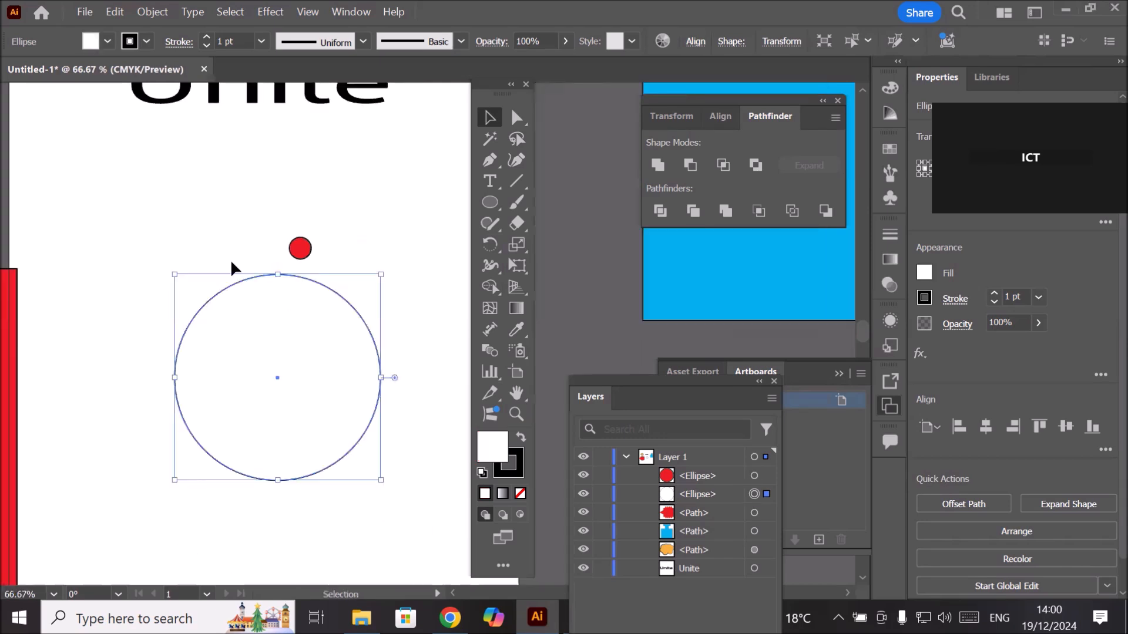
Step: Select the large circle and the small red circle and align them with Horizontal Align Center
{"action": "left_click_drag", "start_coordinate": [158, 218], "coordinate": [415, 478]}
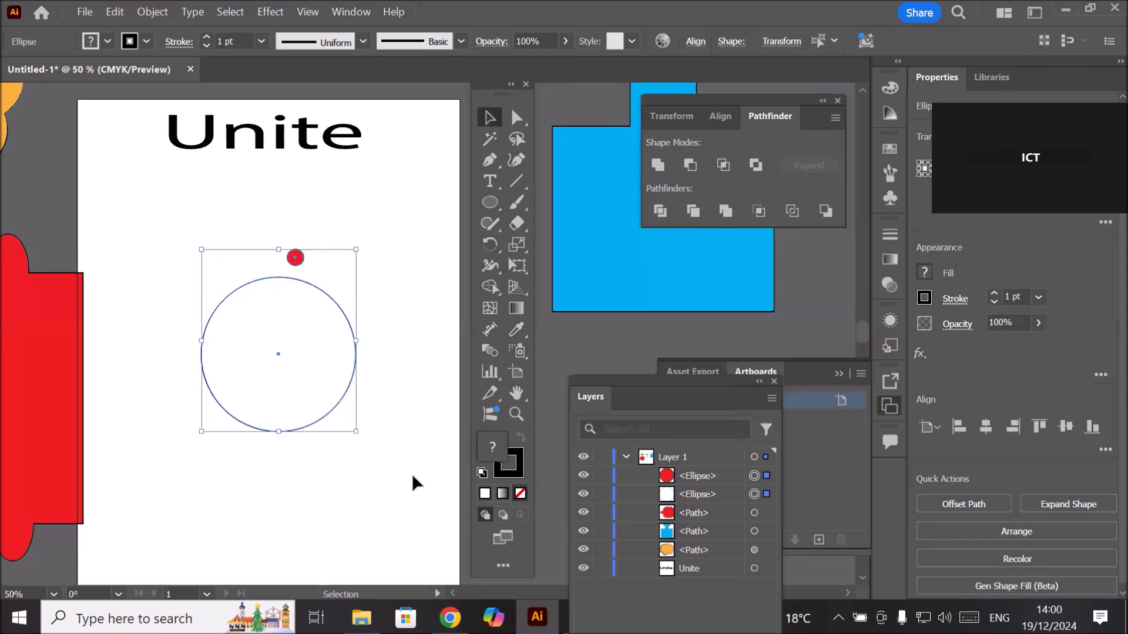
{"action": "left_click", "coordinate": [720, 116]}
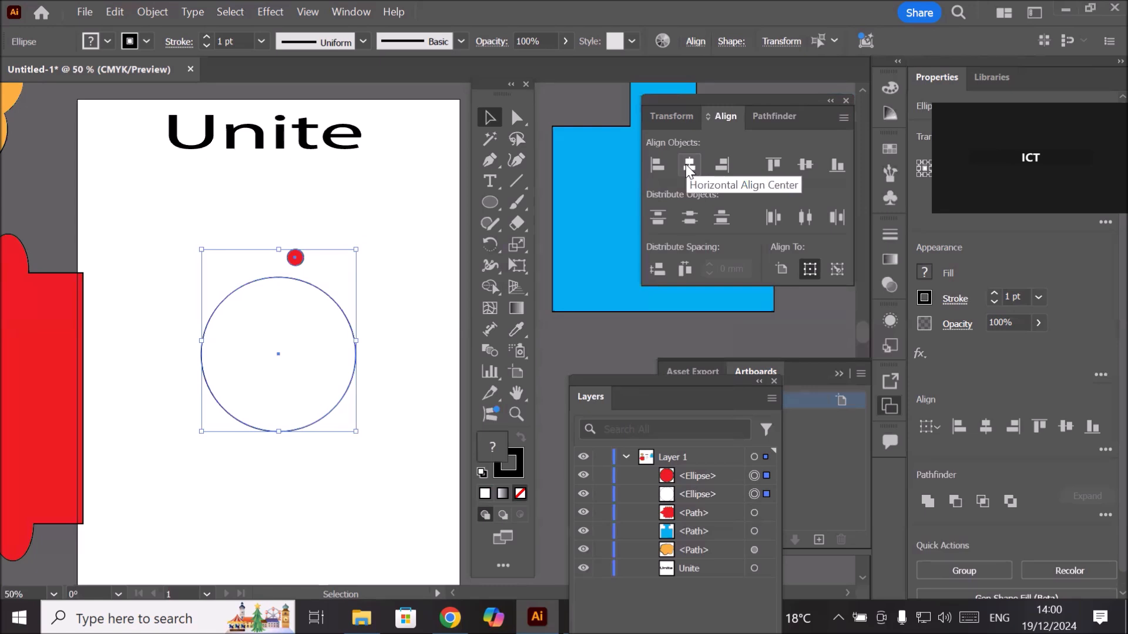
{"action": "left_click", "coordinate": [689, 166]}
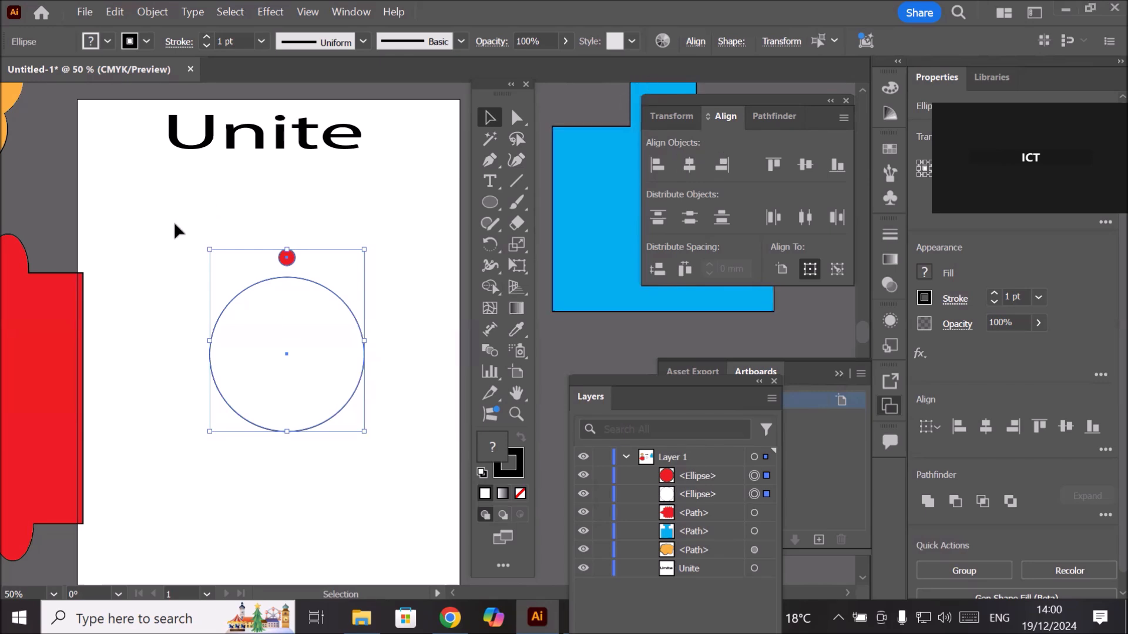
Step: Select the small red circle and set its rotation origin at the centre of the large circle with the Rotate tool
{"action": "left_click", "coordinate": [209, 280]}
{"action": "left_click", "coordinate": [289, 261]}
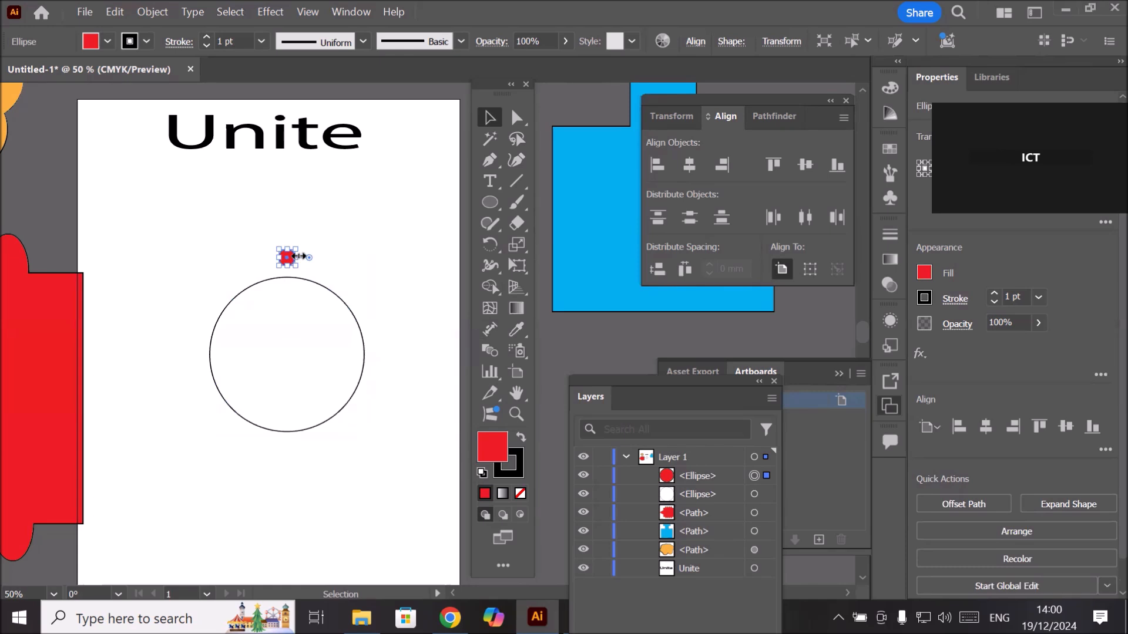
{"action": "scroll", "coordinate": [298, 256], "scroll_direction": "up", "scroll_amount": 6}
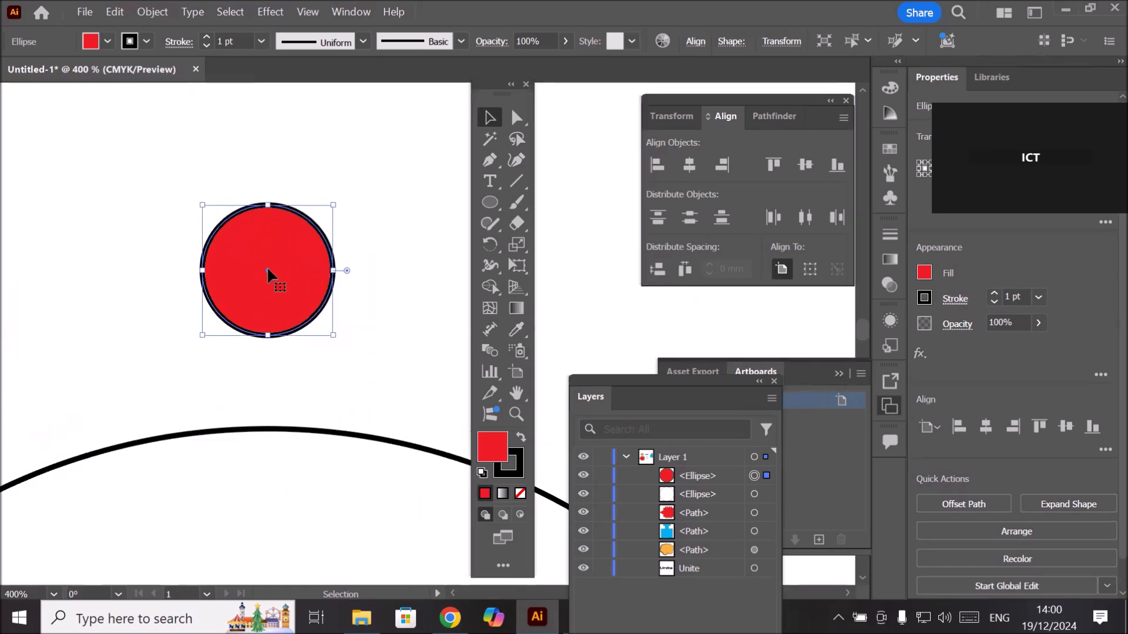
{"action": "scroll", "coordinate": [267, 273], "scroll_direction": "down", "scroll_amount": 4}
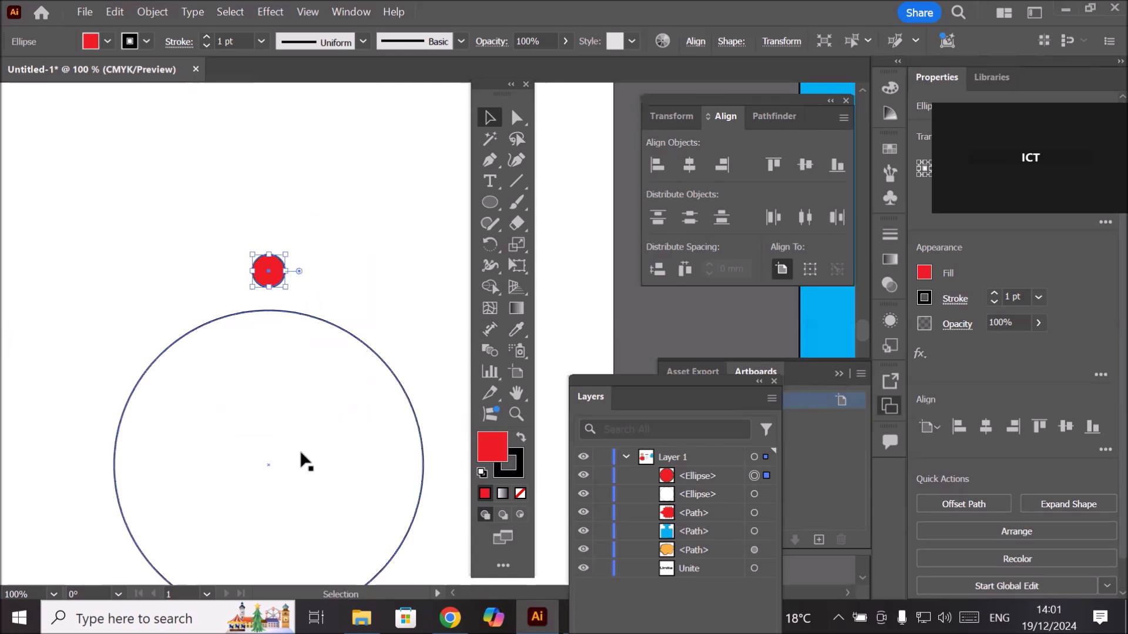
{"action": "key", "text": "space"}
{"action": "left_click_drag", "start_coordinate": [348, 459], "coordinate": [306, 356]}
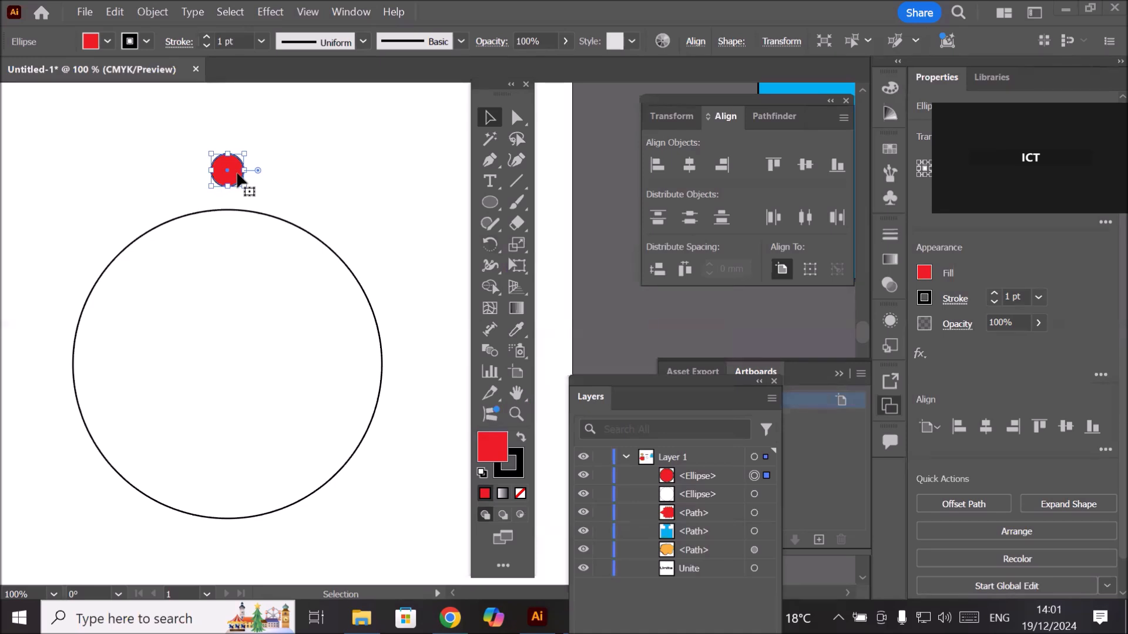
{"action": "left_click", "coordinate": [488, 243]}
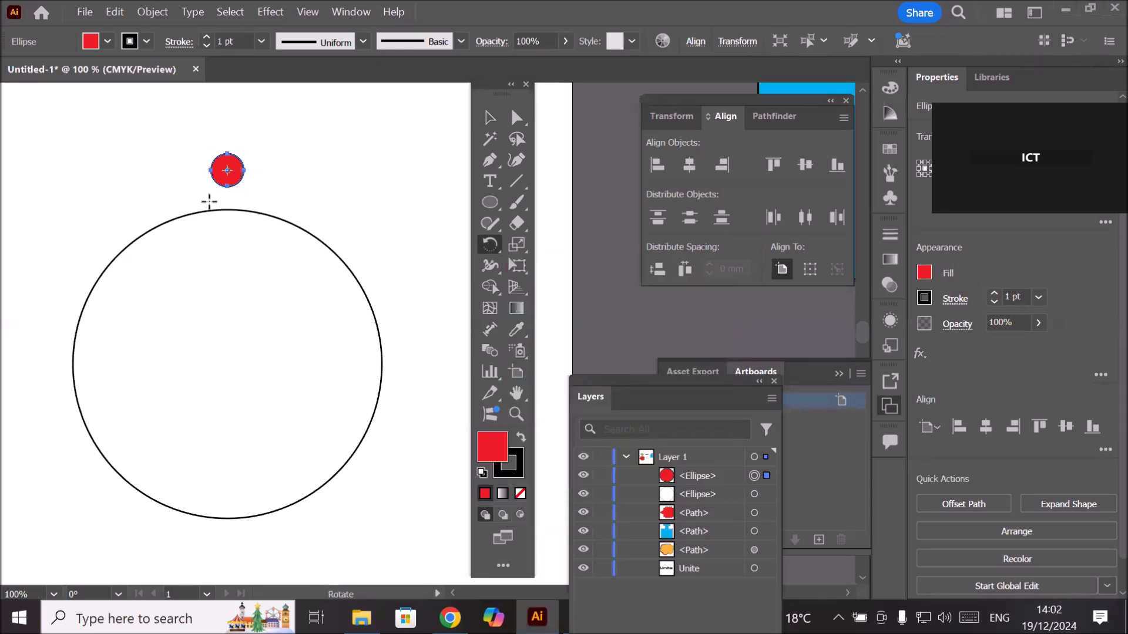
{"action": "scroll", "coordinate": [233, 171], "scroll_direction": "up", "scroll_amount": 3}
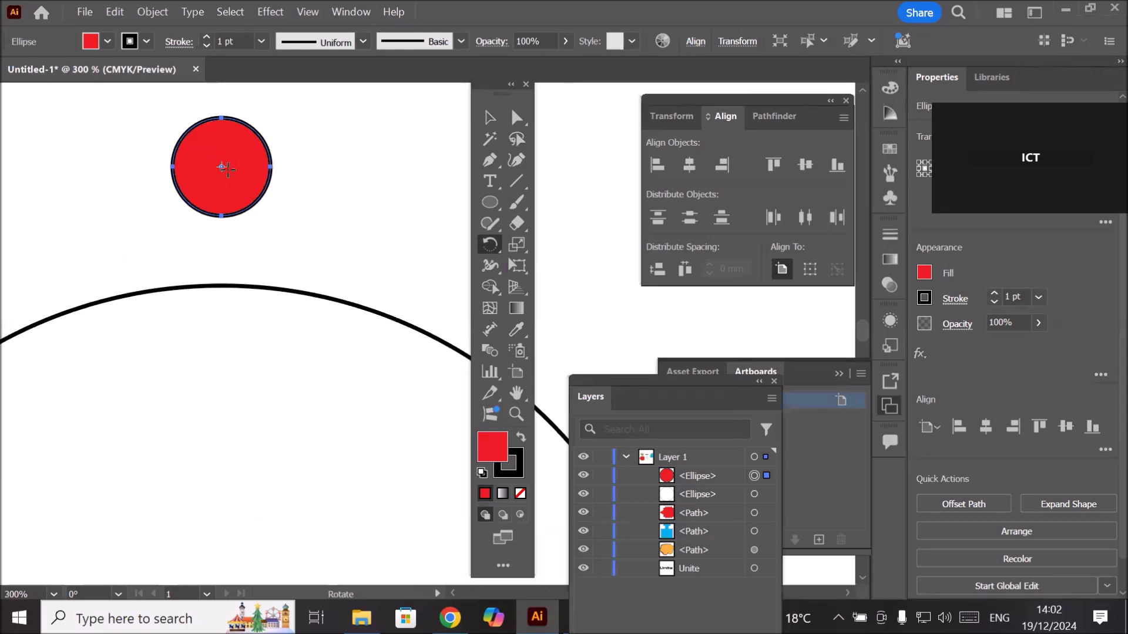
{"action": "scroll", "coordinate": [323, 176], "scroll_direction": "down", "scroll_amount": 4}
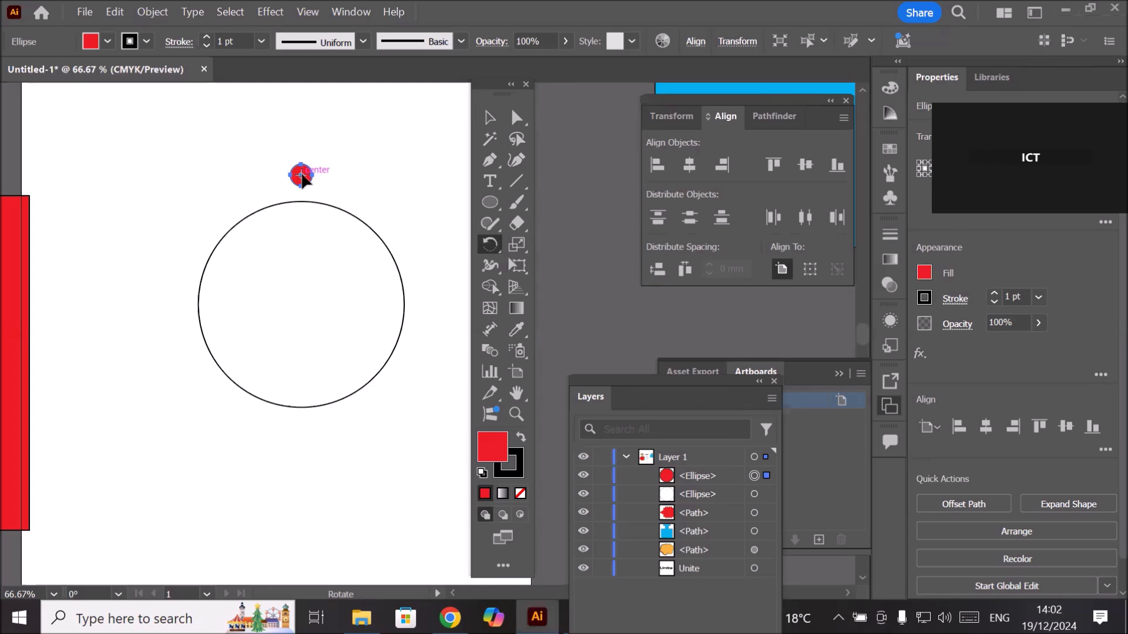
{"action": "left_click_drag", "start_coordinate": [303, 176], "coordinate": [306, 304]}
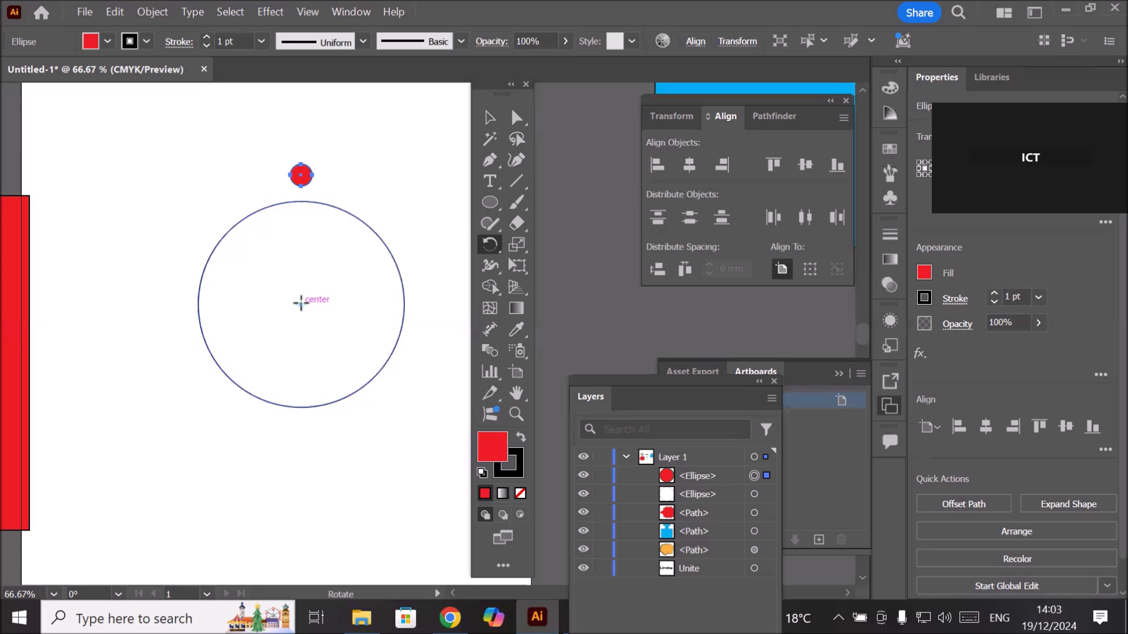
{"action": "left_click", "coordinate": [301, 303]}
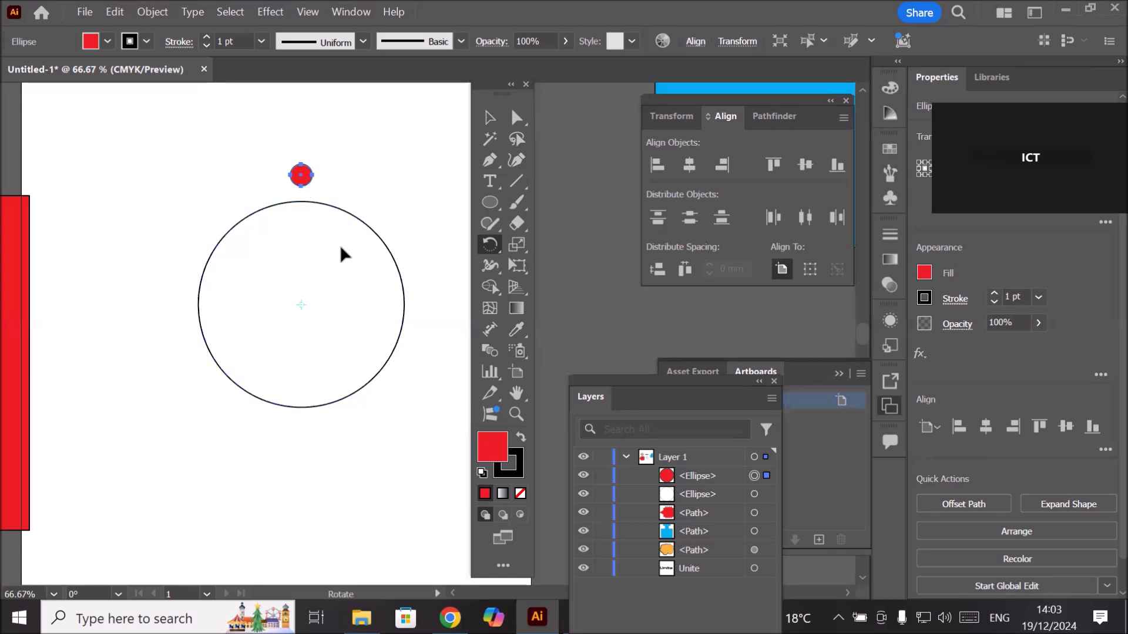
Step: Undo the recent changes to the two circles, including their horizontal alignment
{"action": "key", "text": "ctrl+z"}
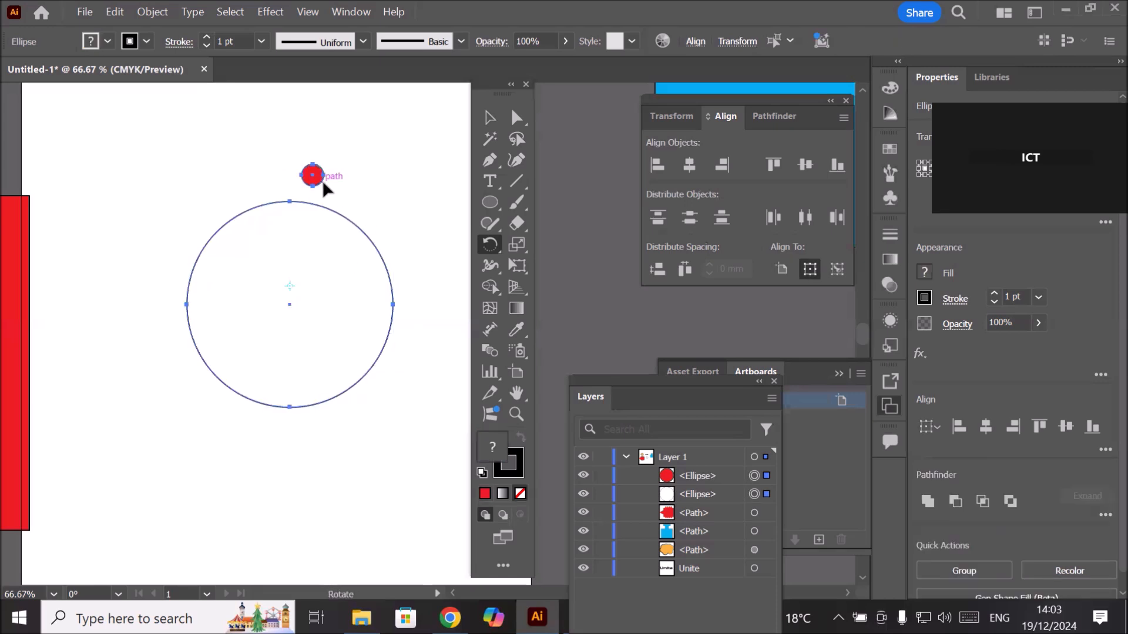
{"action": "left_click_drag", "start_coordinate": [139, 143], "coordinate": [339, 378]}
{"action": "key", "text": "ctrl+z"}
{"action": "left_click", "coordinate": [352, 145]}
Step: Select the large circle and the small red circle together and apply Horizontal Align Center again
{"action": "left_click", "coordinate": [491, 118]}
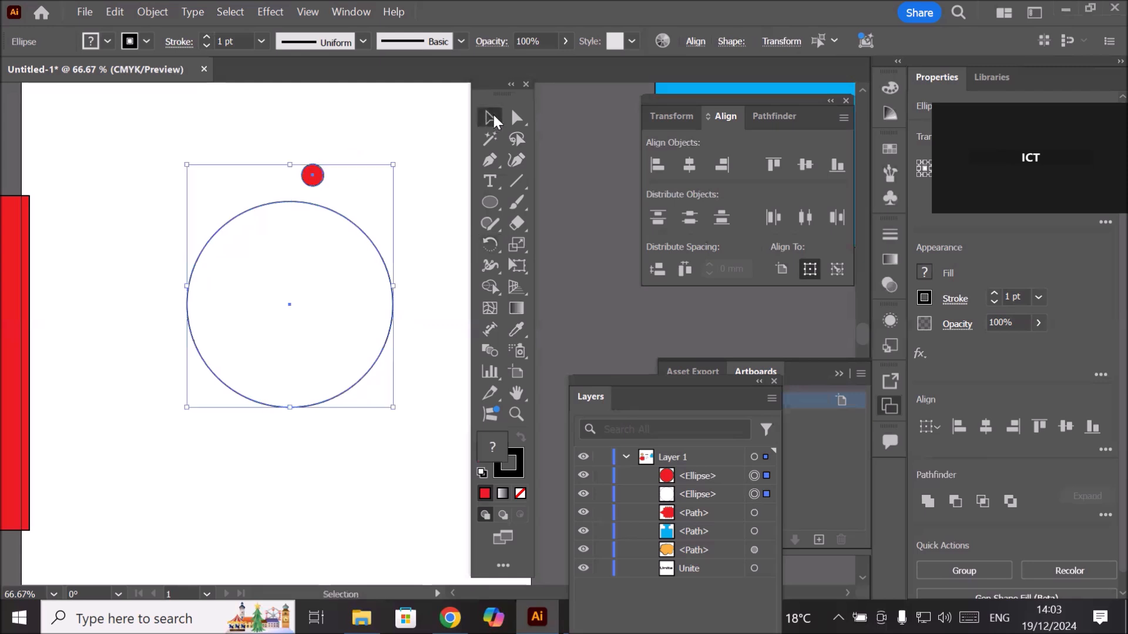
{"action": "left_click", "coordinate": [344, 122]}
{"action": "left_click_drag", "start_coordinate": [334, 157], "coordinate": [296, 196]}
{"action": "left_click_drag", "start_coordinate": [138, 130], "coordinate": [430, 465]}
{"action": "left_click", "coordinate": [691, 162]}
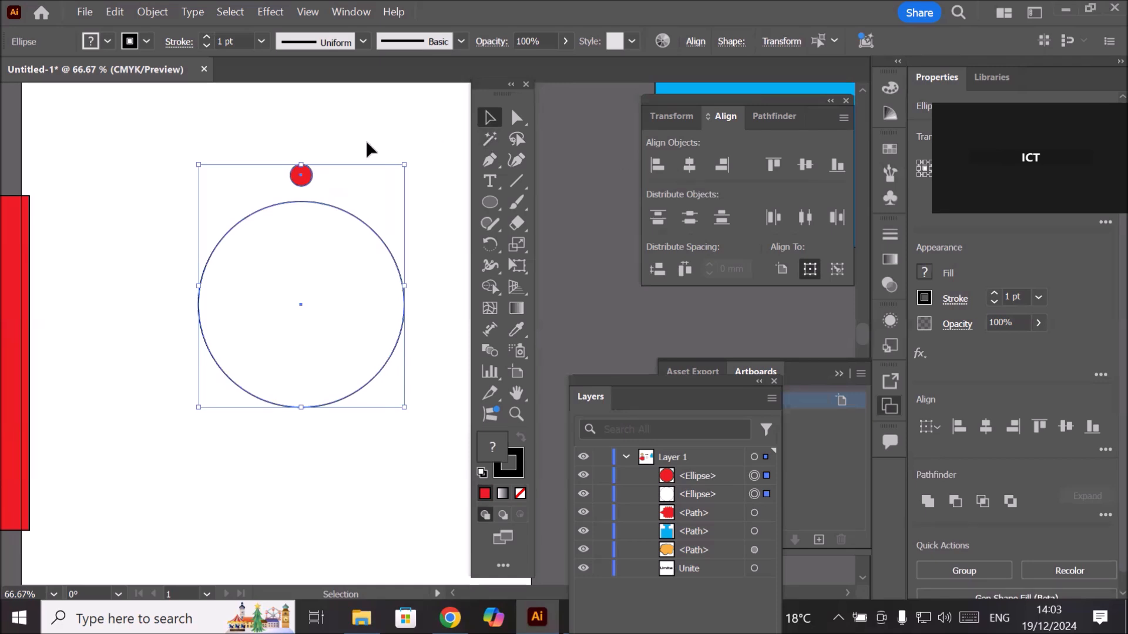
Step: Select only the small red circle and open the Rotate options with the origin at the large circle's centre
{"action": "left_click", "coordinate": [353, 161]}
{"action": "left_click", "coordinate": [302, 182]}
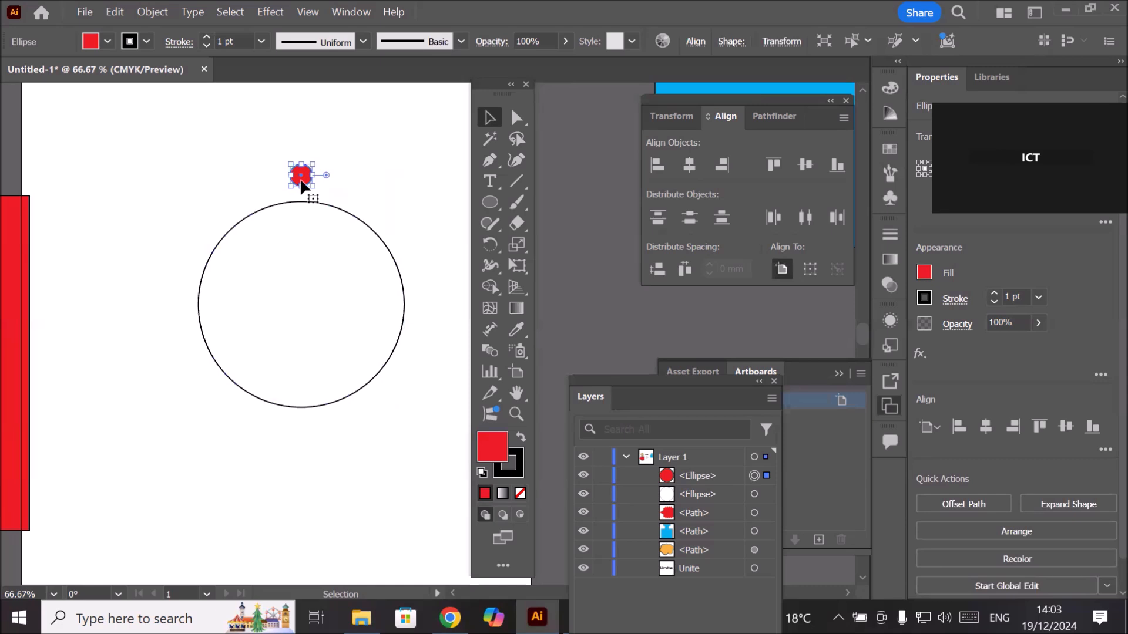
{"action": "key", "text": "r"}
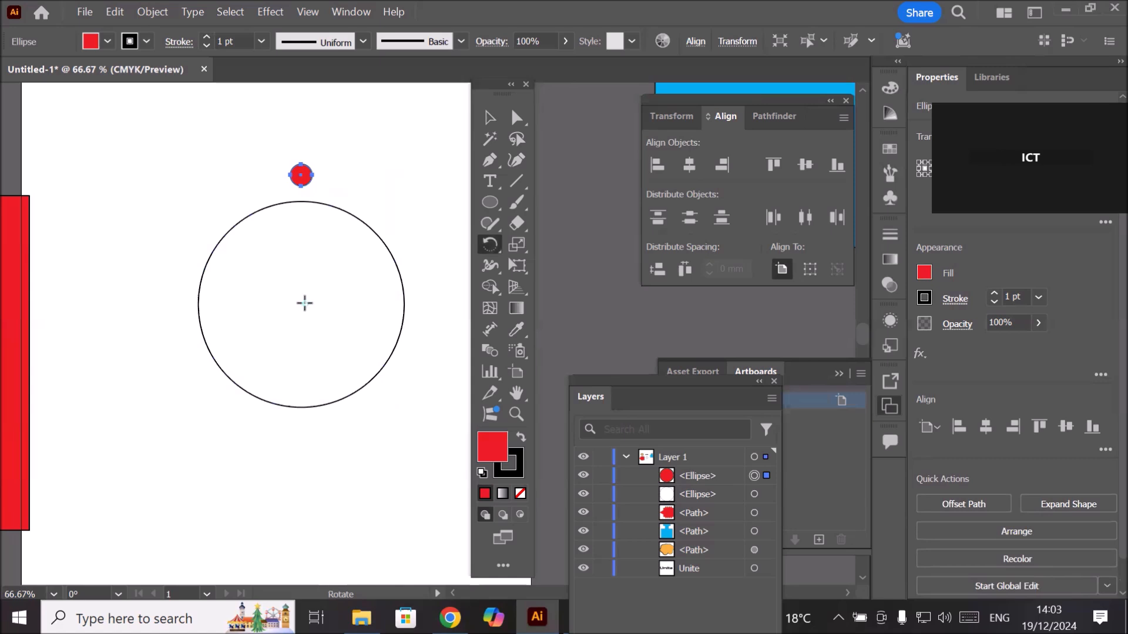
{"action": "left_click", "coordinate": [302, 300], "text": "alt"}
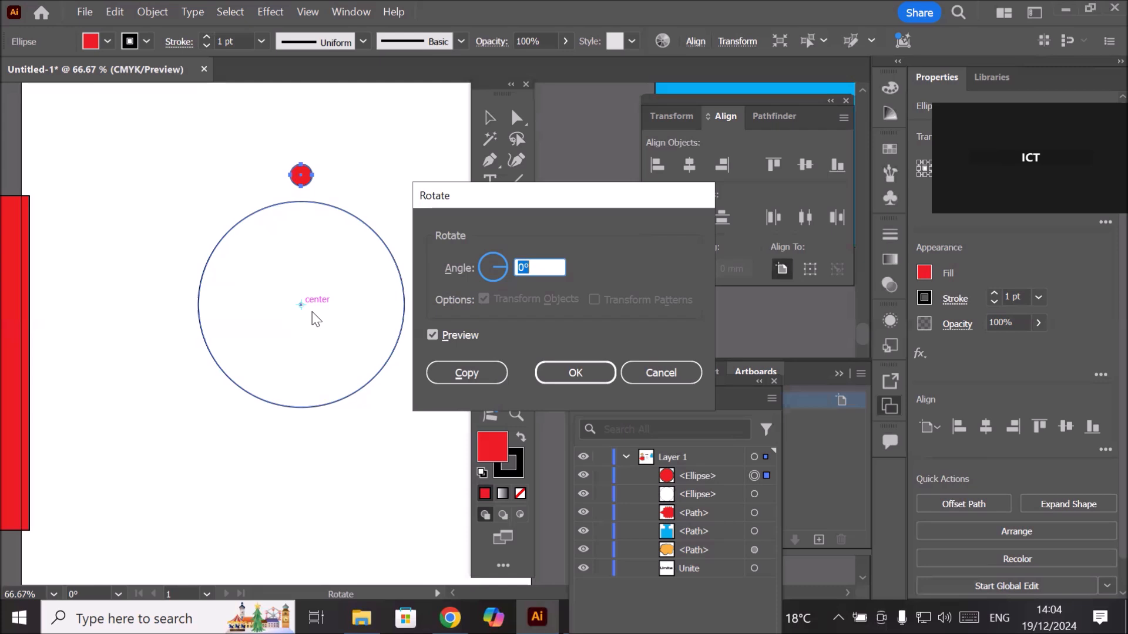
Step: Set the rotation angle of the small red circle to 36°
{"action": "left_click", "coordinate": [551, 268]}
{"action": "key", "text": "Up"}
{"action": "key", "text": "Up"}
{"action": "key", "text": "Up"}
{"action": "key", "text": "Up"}
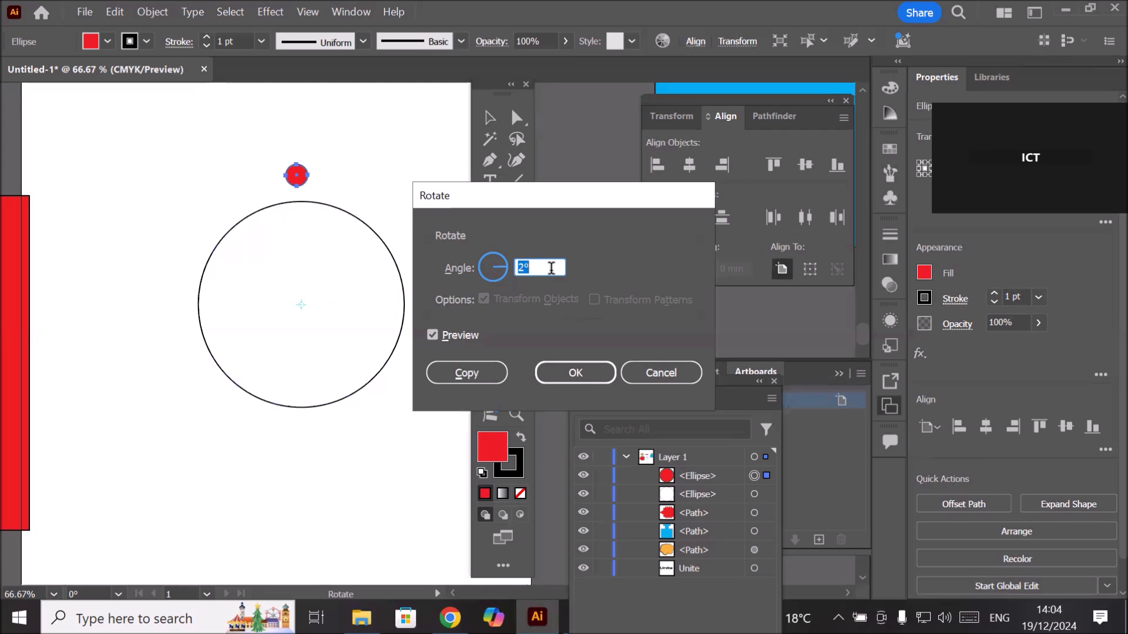
{"action": "key", "text": "Up"}
{"action": "key", "text": "Up"}
{"action": "key", "text": "Up"}
{"action": "key", "text": "Up"}
{"action": "key", "text": "Up"}
{"action": "key", "text": "Up"}
{"action": "key", "text": "Up"}
{"action": "key", "text": "Up"}
{"action": "key", "text": "Up"}
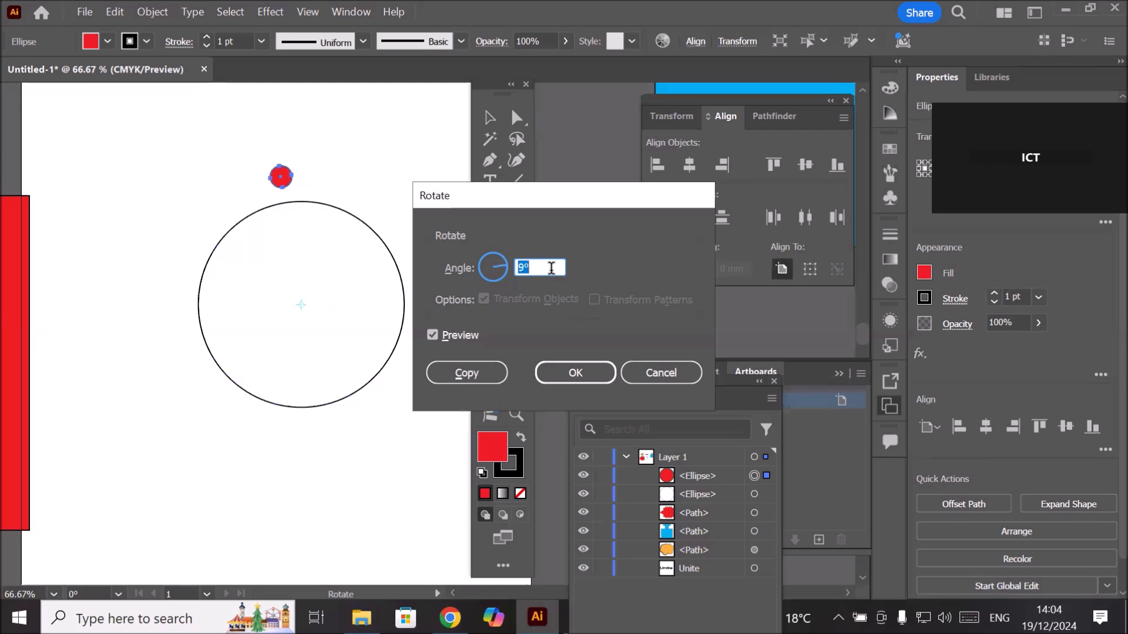
{"action": "key", "text": "Up"}
{"action": "key", "text": "Up"}
{"action": "key", "text": "Up"}
{"action": "key", "text": "Up"}
{"action": "key", "text": "Up"}
{"action": "key", "text": "Up"}
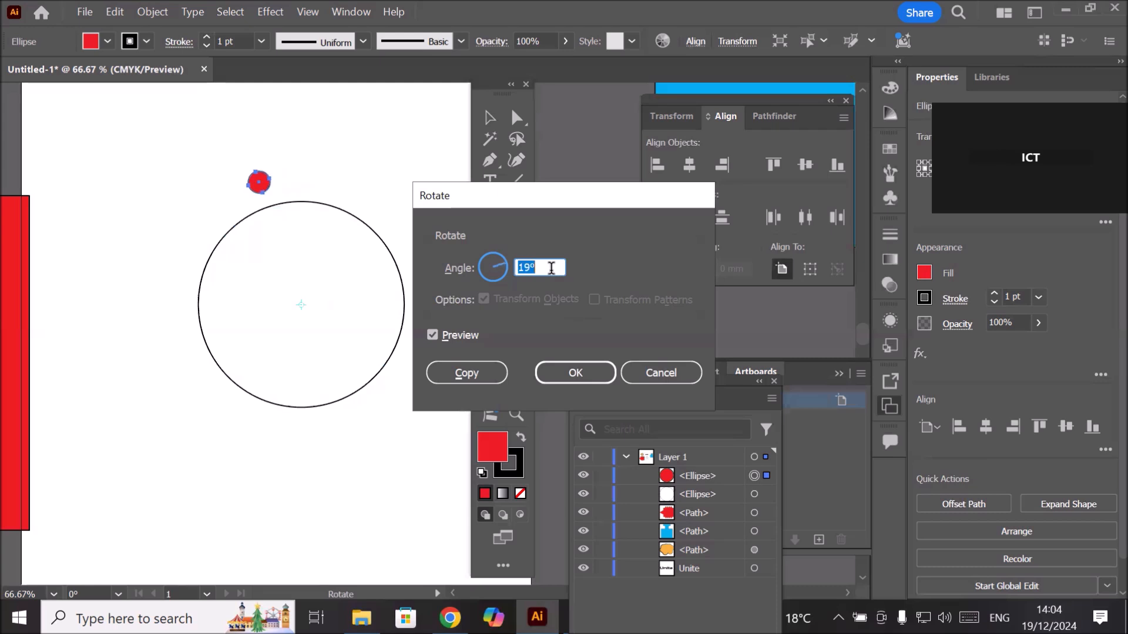
{"action": "key", "text": "Up"}
{"action": "key", "text": "Up"}
{"action": "key", "text": "Up"}
{"action": "key", "text": "Up"}
{"action": "key", "text": "Up"}
{"action": "key", "text": "Up"}
{"action": "key", "text": "Up"}
{"action": "key", "text": "Up"}
{"action": "key", "text": "Up"}
{"action": "key", "text": "Up"}
{"action": "key", "text": "Up"}
{"action": "key", "text": "Up"}
{"action": "key", "text": "Up"}
{"action": "key", "text": "Up"}
{"action": "key", "text": "Up"}
{"action": "key", "text": "Up"}
{"action": "key", "text": "Up"}
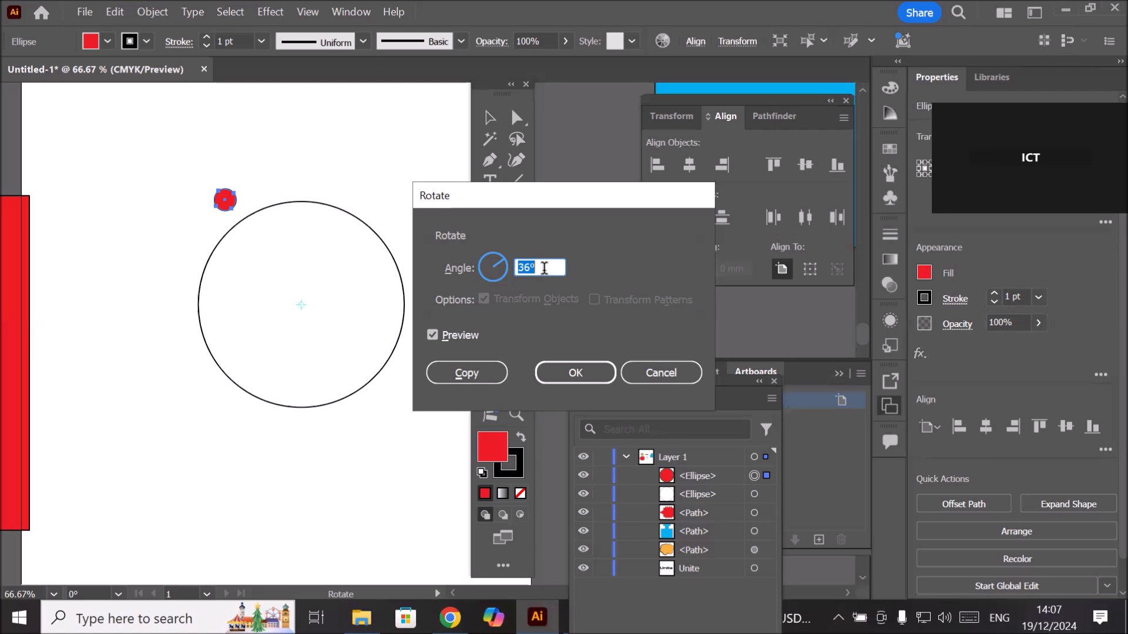
Step: Check the rotation by switching the preview off and on, and create the rotated result as a copy
{"action": "left_click", "coordinate": [554, 267]}
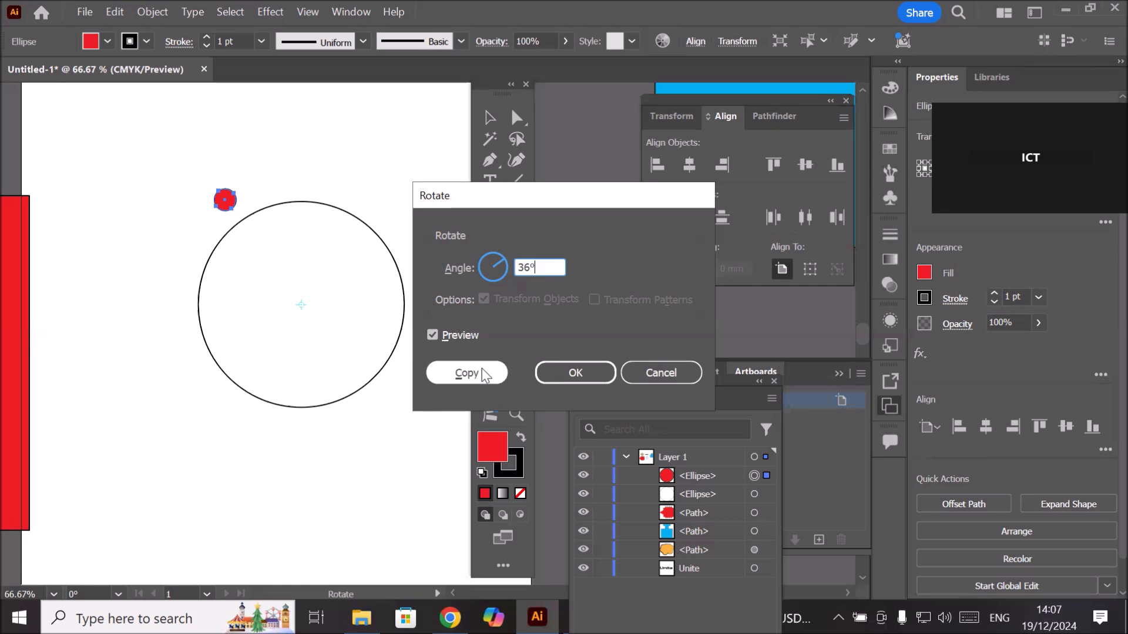
{"action": "left_click", "coordinate": [441, 333]}
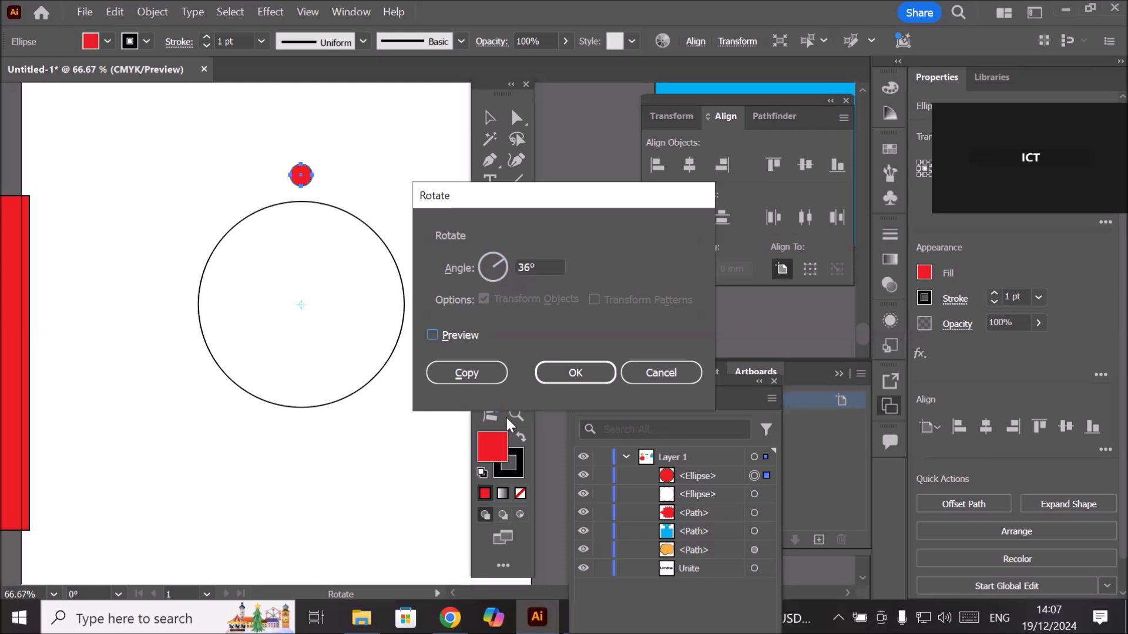
{"action": "left_click", "coordinate": [460, 336]}
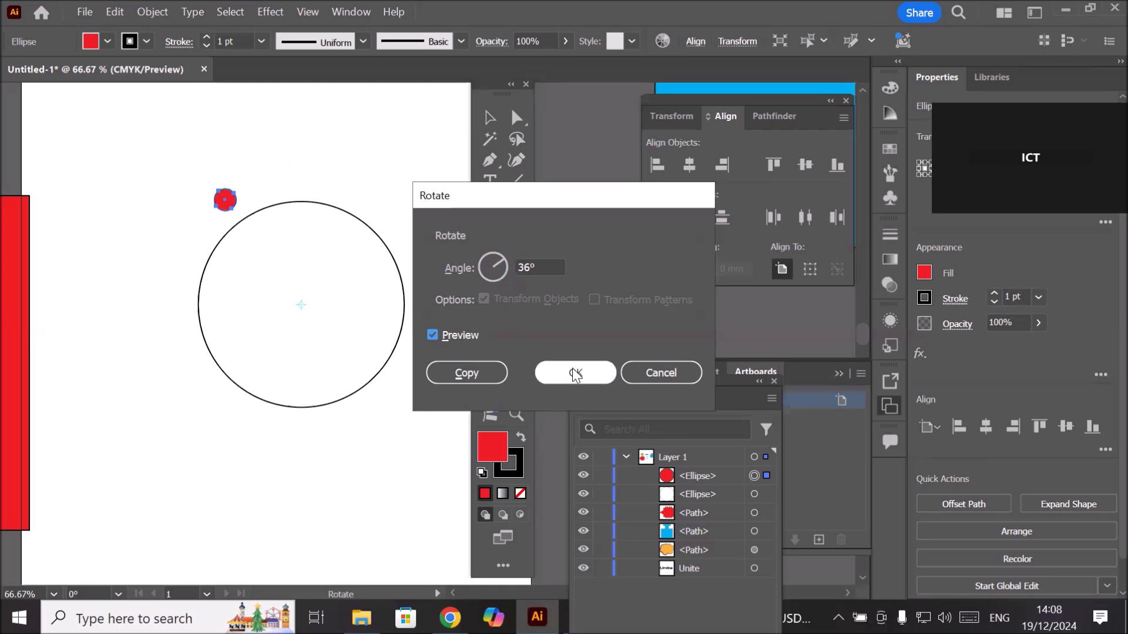
{"action": "left_click", "coordinate": [467, 374]}
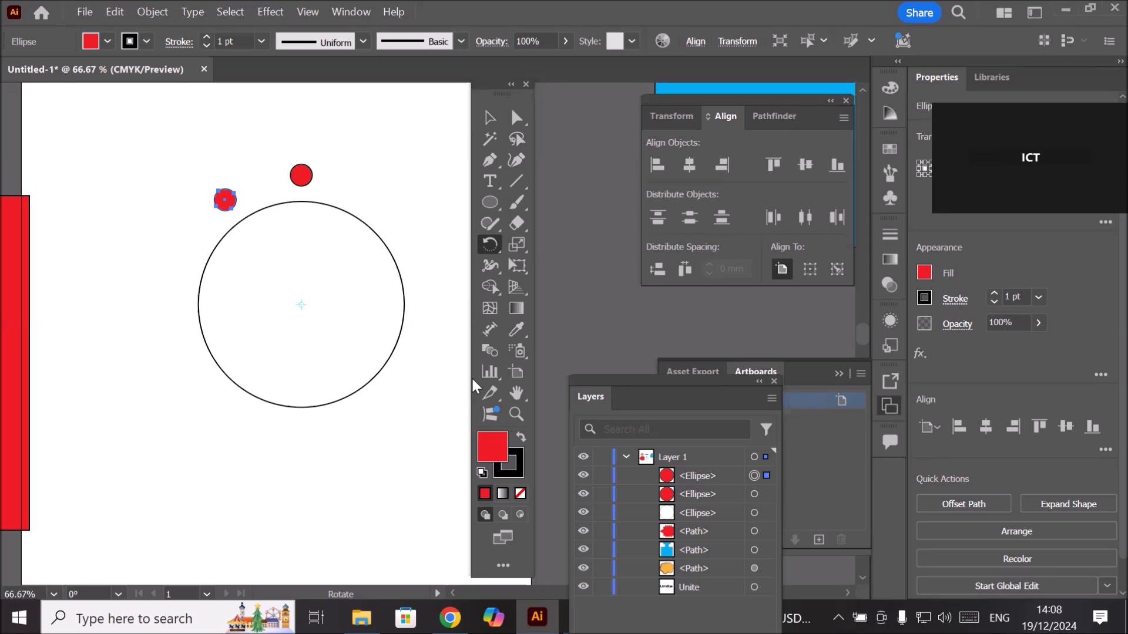
Step: Repeat the rotated copy eight times to complete a ring of ten small red circles around the large circle
{"action": "key", "text": "ctrl+d"}
{"action": "key", "text": "ctrl+d"}
{"action": "key", "text": "ctrl+d"}
{"action": "key", "text": "ctrl+d"}
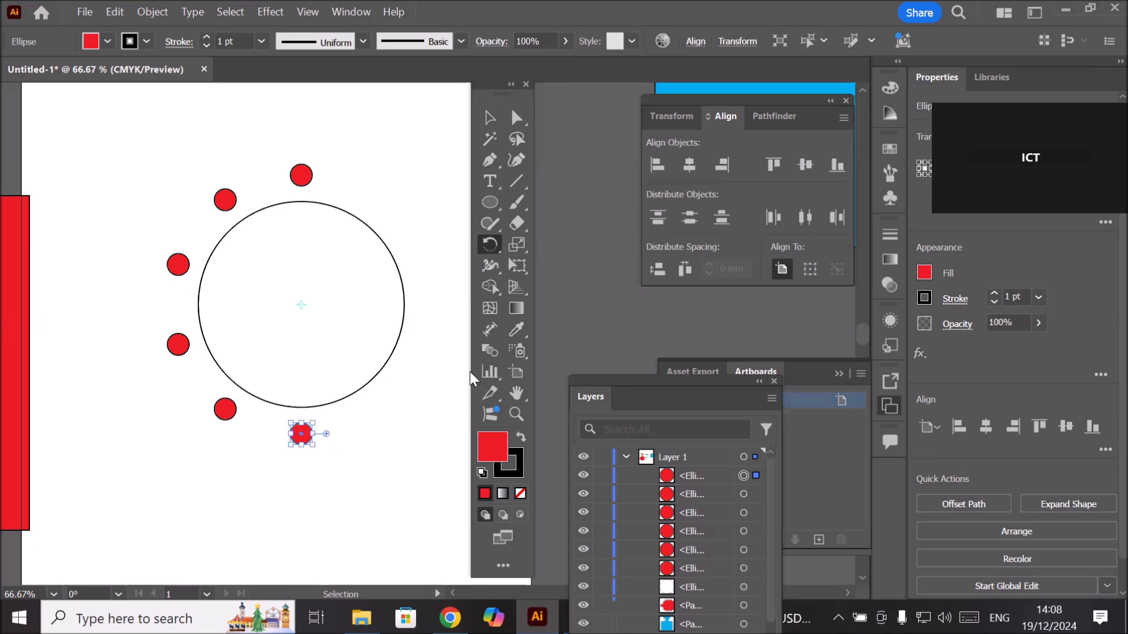
{"action": "key", "text": "ctrl+d"}
{"action": "key", "text": "ctrl+d"}
{"action": "key", "text": "ctrl+d"}
{"action": "key", "text": "ctrl+d"}
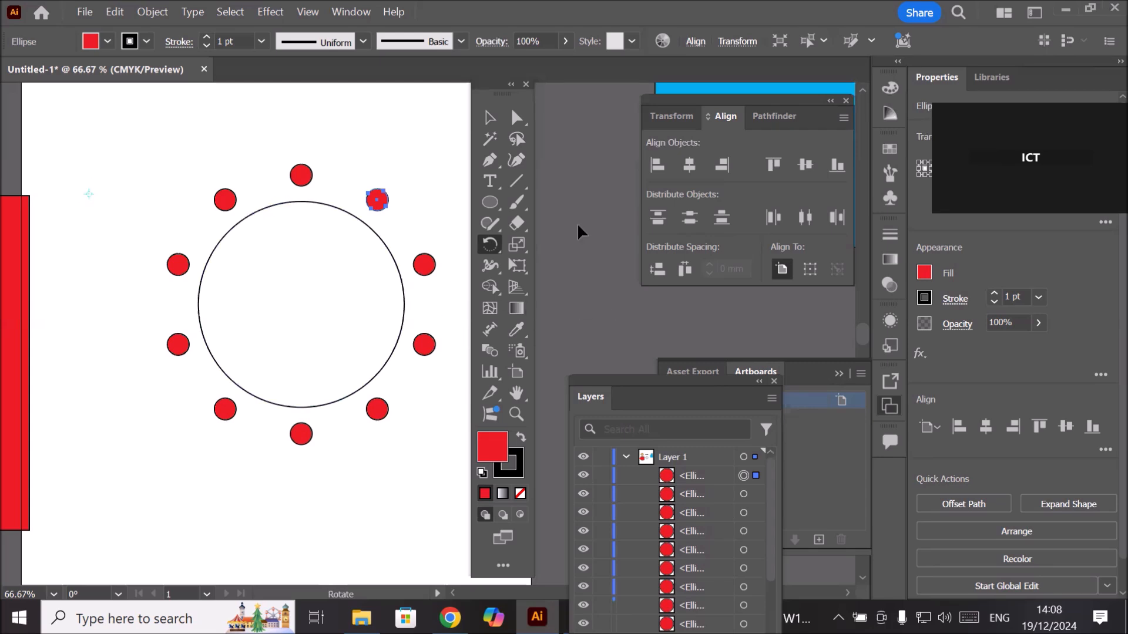
Step: Try drawing a red circle outward from the large circle's centre with the Ellipse tool, and delete it
{"action": "left_click", "coordinate": [488, 202]}
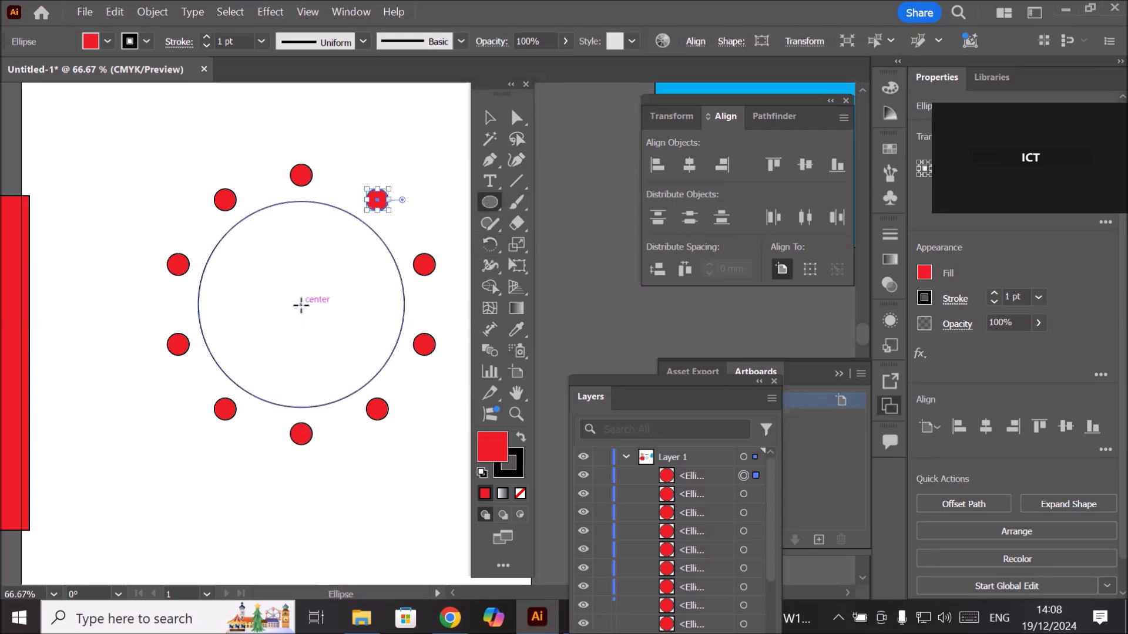
{"action": "left_click_drag", "start_coordinate": [301, 305], "coordinate": [354, 357]}
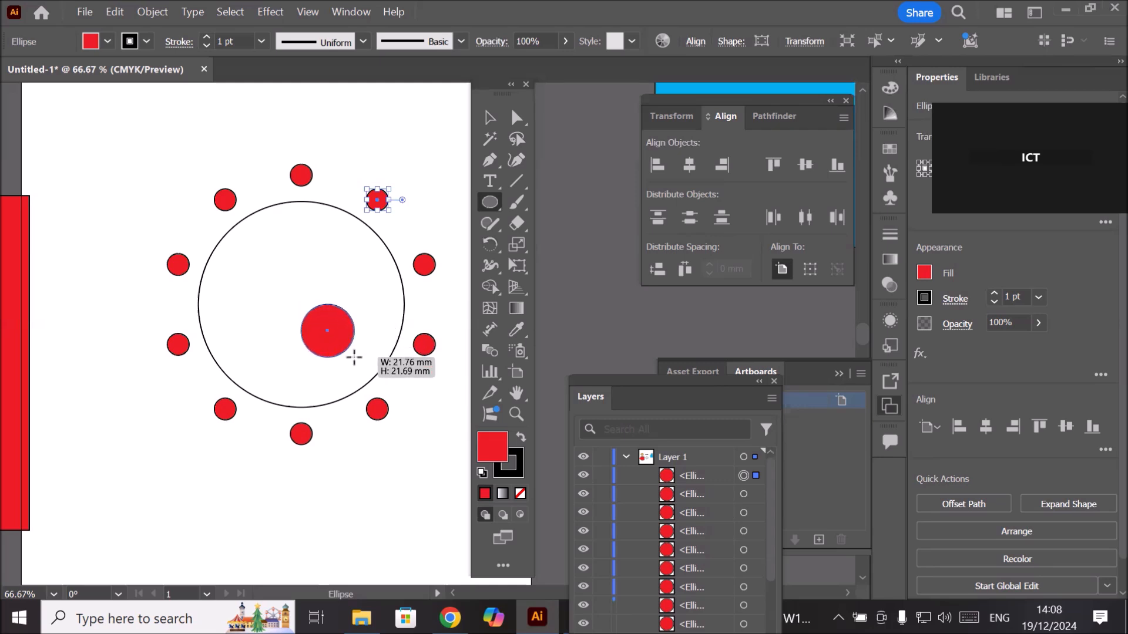
{"action": "left_click_drag", "start_coordinate": [354, 357], "coordinate": [377, 378]}
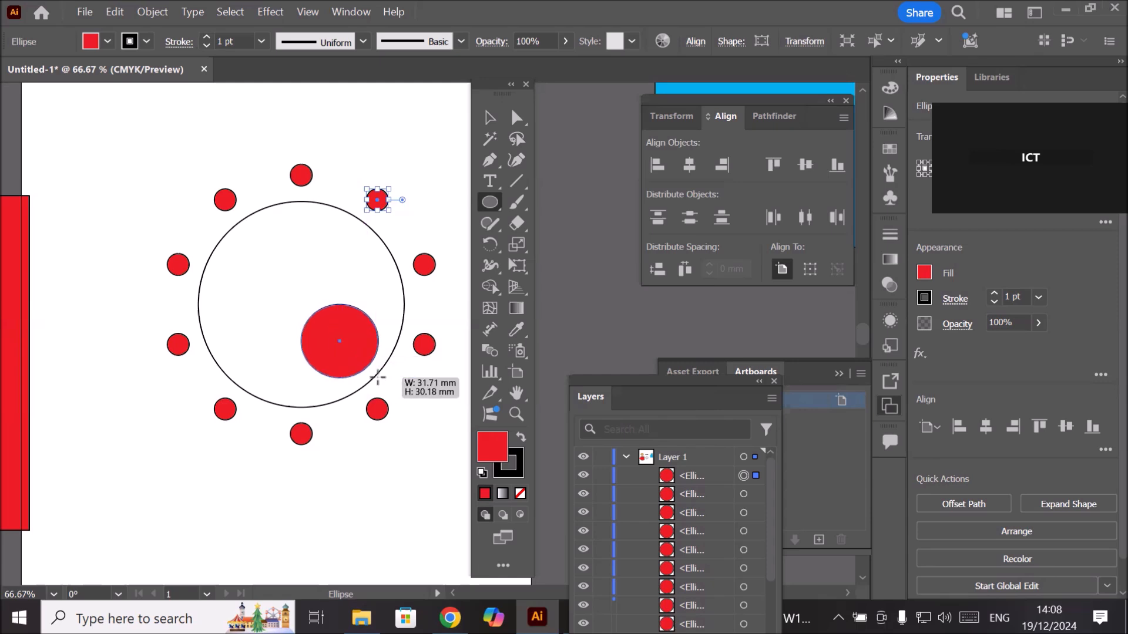
{"action": "key", "text": "alt"}
{"action": "mouse_move", "coordinate": [378, 378]}
{"action": "left_mouse_down"}
{"action": "mouse_move", "coordinate": [362, 350]}
{"action": "mouse_move", "coordinate": [390, 382]}
{"action": "mouse_move", "coordinate": [390, 372]}
{"action": "mouse_move", "coordinate": [353, 356]}
{"action": "mouse_move", "coordinate": [403, 397]}
{"action": "mouse_move", "coordinate": [382, 372]}
{"action": "mouse_move", "coordinate": [346, 361]}
{"action": "left_mouse_up"}
{"action": "key", "text": "shift"}
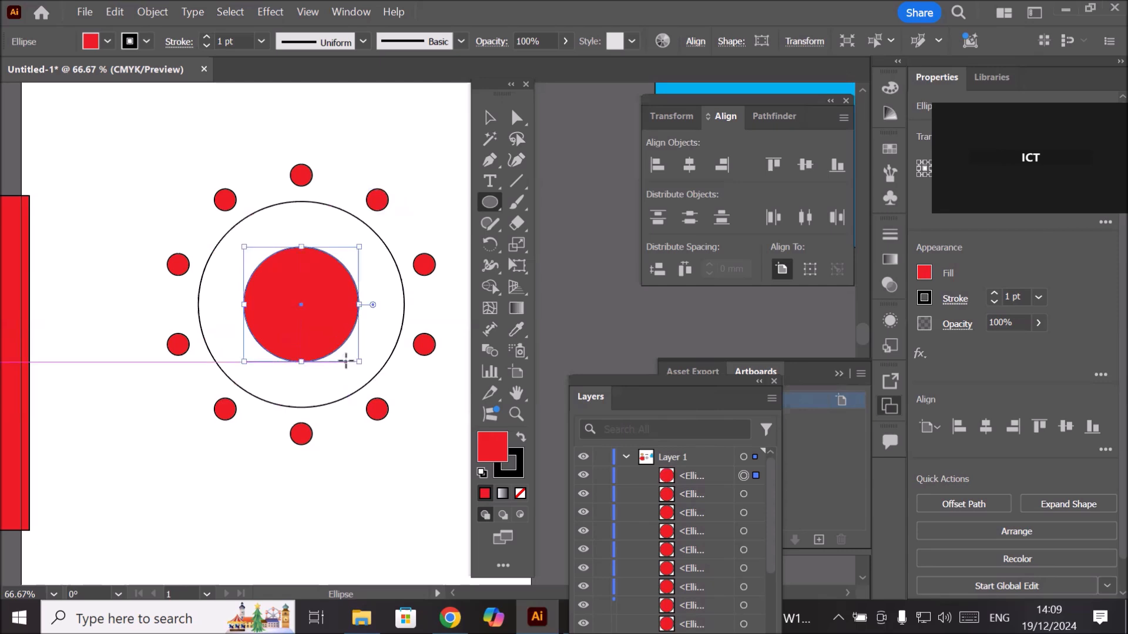
{"action": "key", "text": "Delete"}
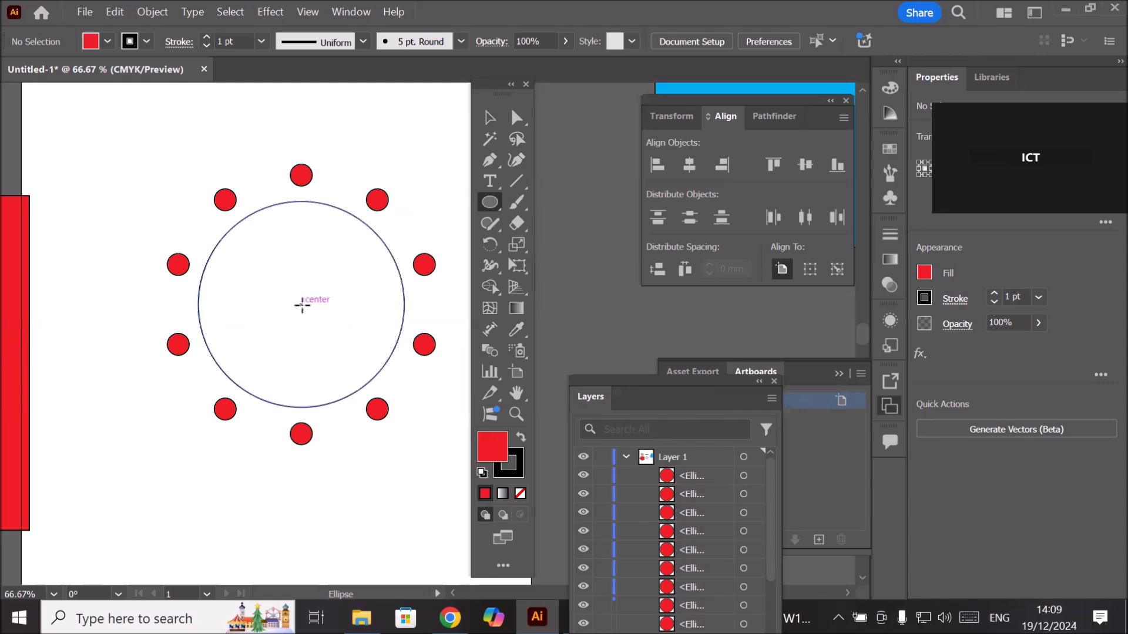
Step: Draw a red circle about 50 mm in diameter outward from the centre of the large circle, concentric with it
{"action": "left_click_drag", "start_coordinate": [301, 304], "coordinate": [334, 388]}
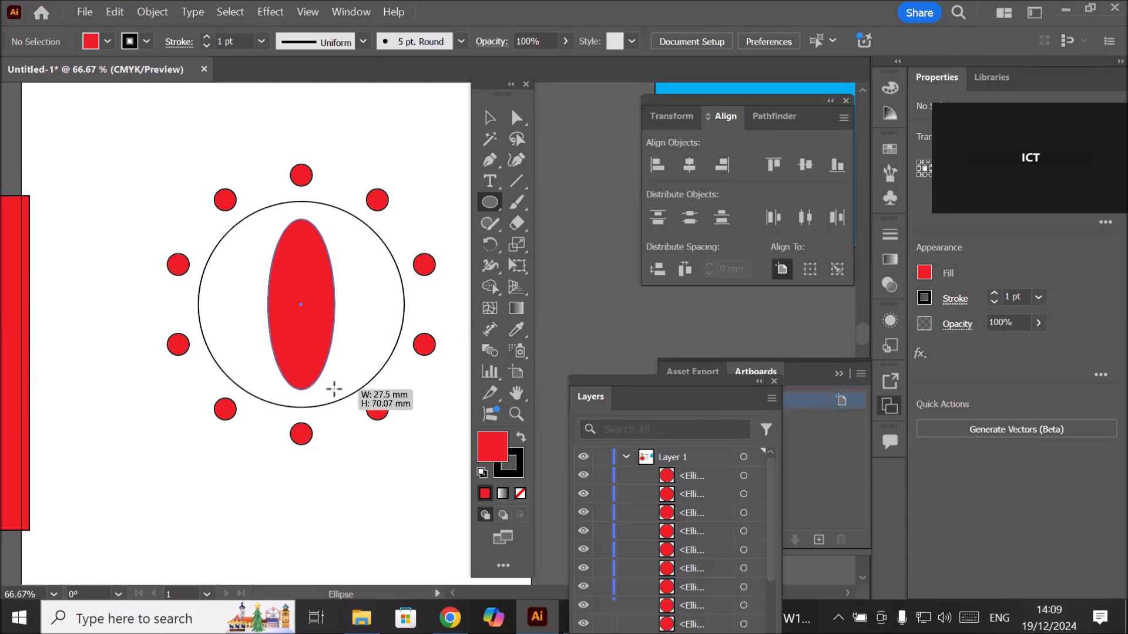
{"action": "key", "text": "shift"}
{"action": "key", "text": "alt+shift"}
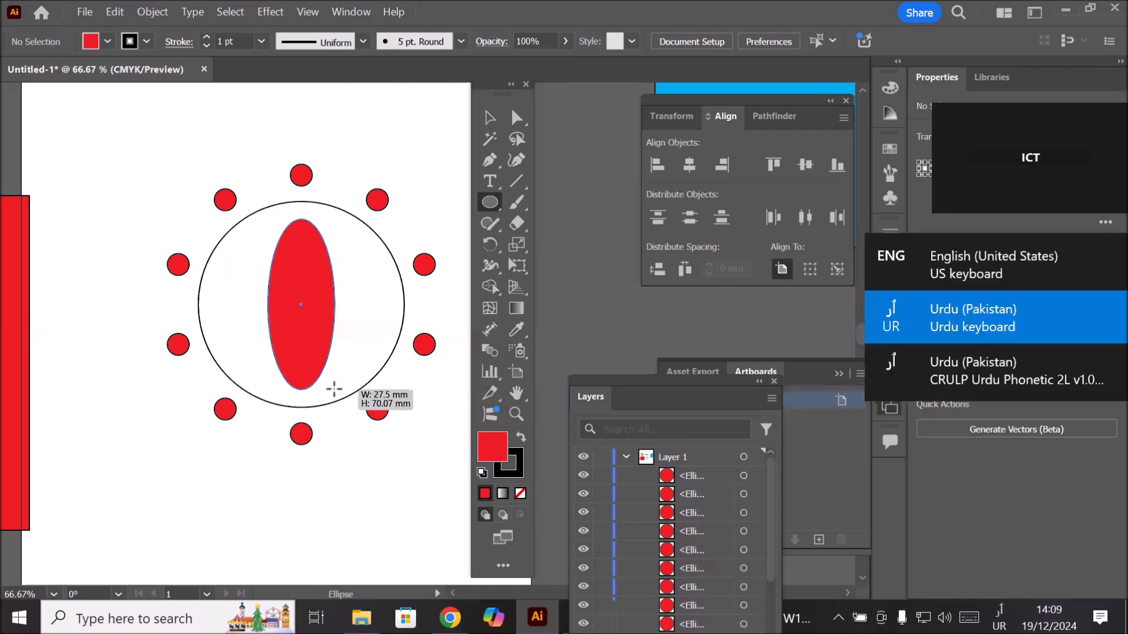
{"action": "key", "text": "shift"}
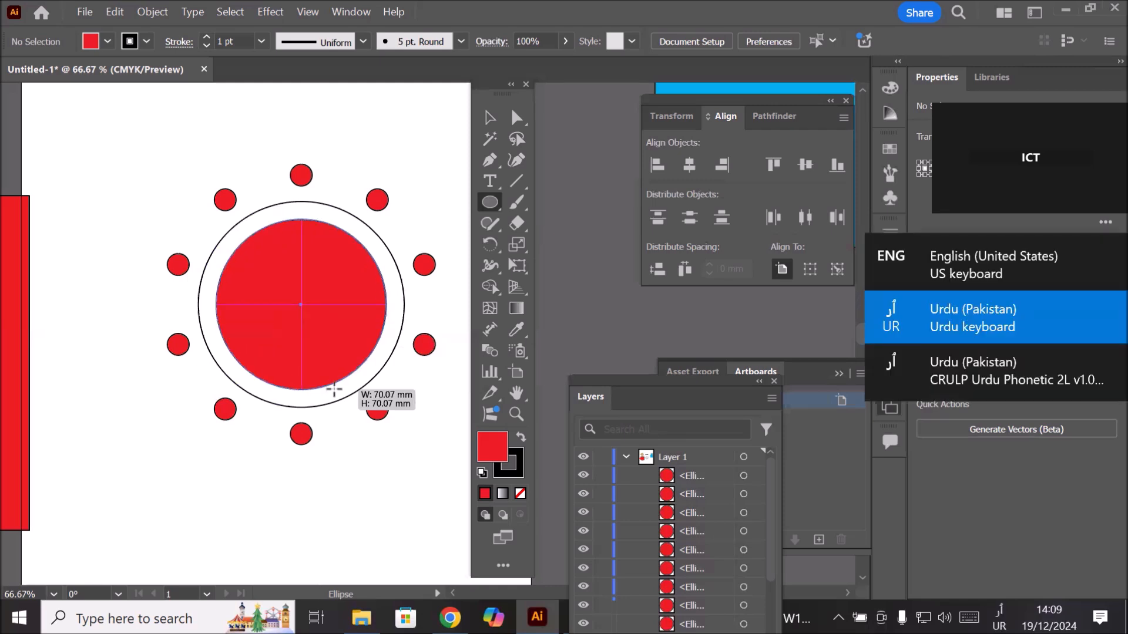
{"action": "left_click_drag", "start_coordinate": [334, 389], "coordinate": [316, 365]}
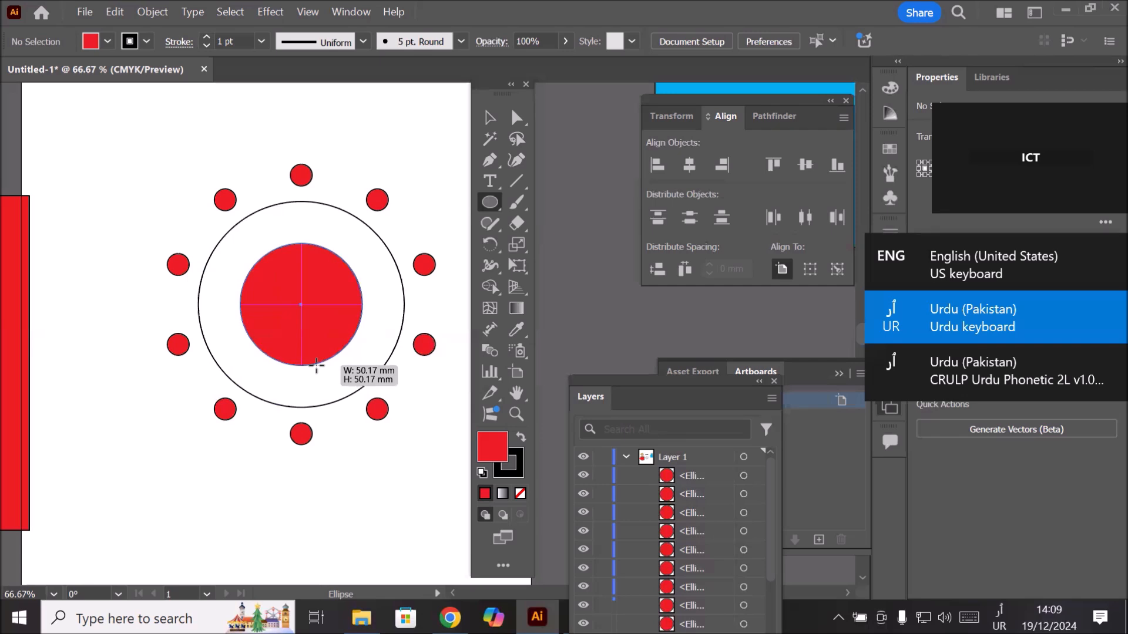
{"action": "left_click_drag", "start_coordinate": [316, 366], "coordinate": [316, 366]}
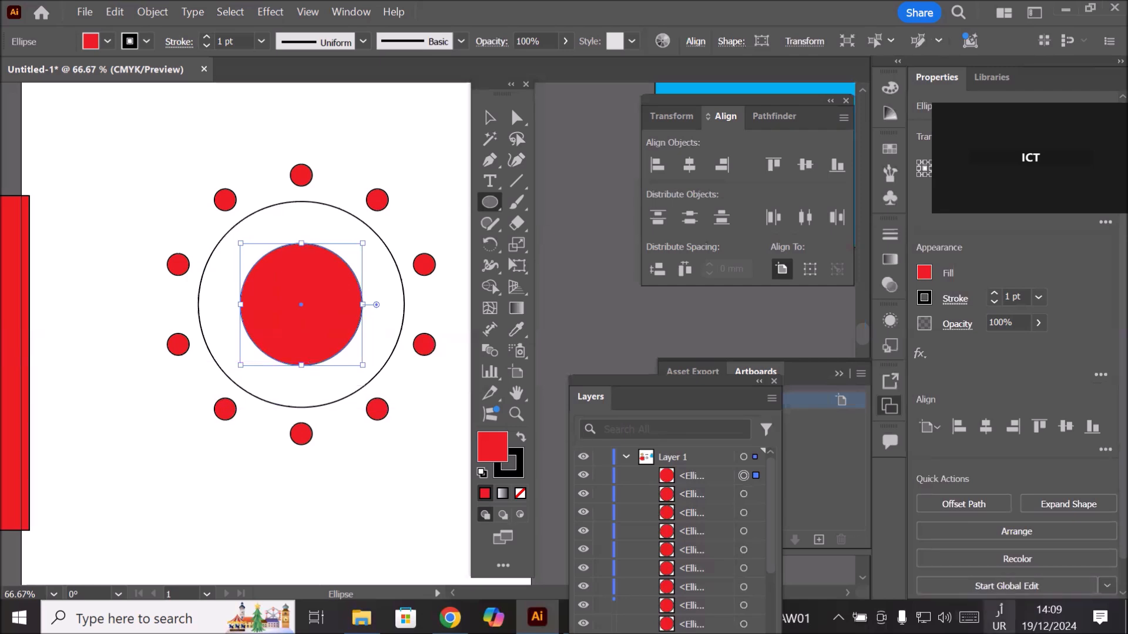
Step: Switch the keyboard language to English and reset the inner red circle to the default white fill and black stroke
{"action": "left_click", "coordinate": [998, 617]}
{"action": "key", "text": "alt+shift"}
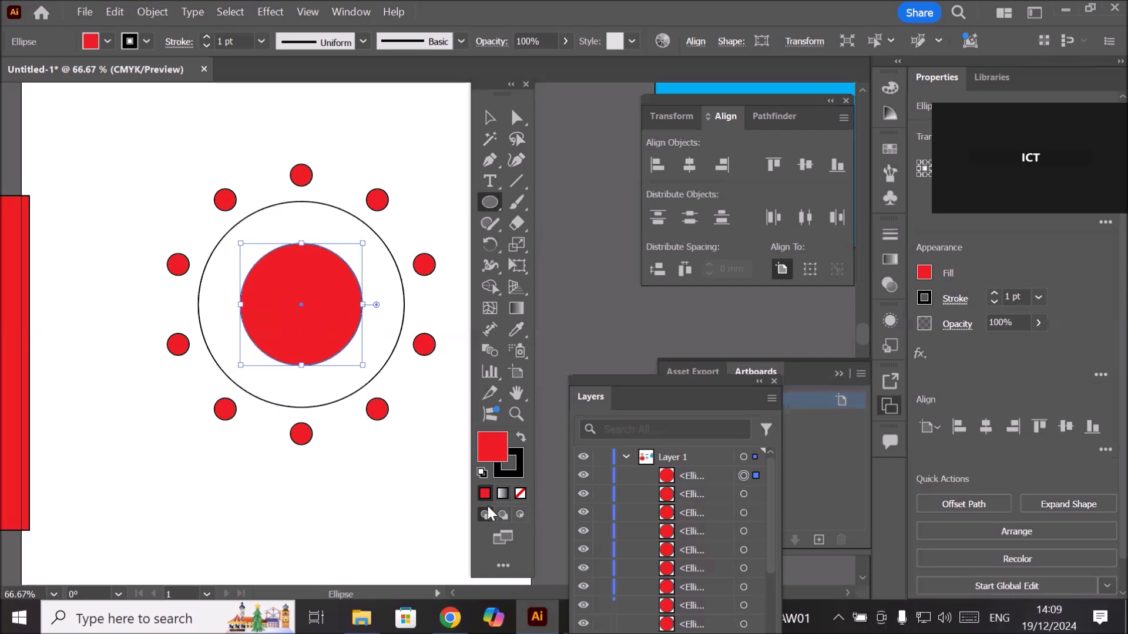
{"action": "left_click", "coordinate": [481, 473]}
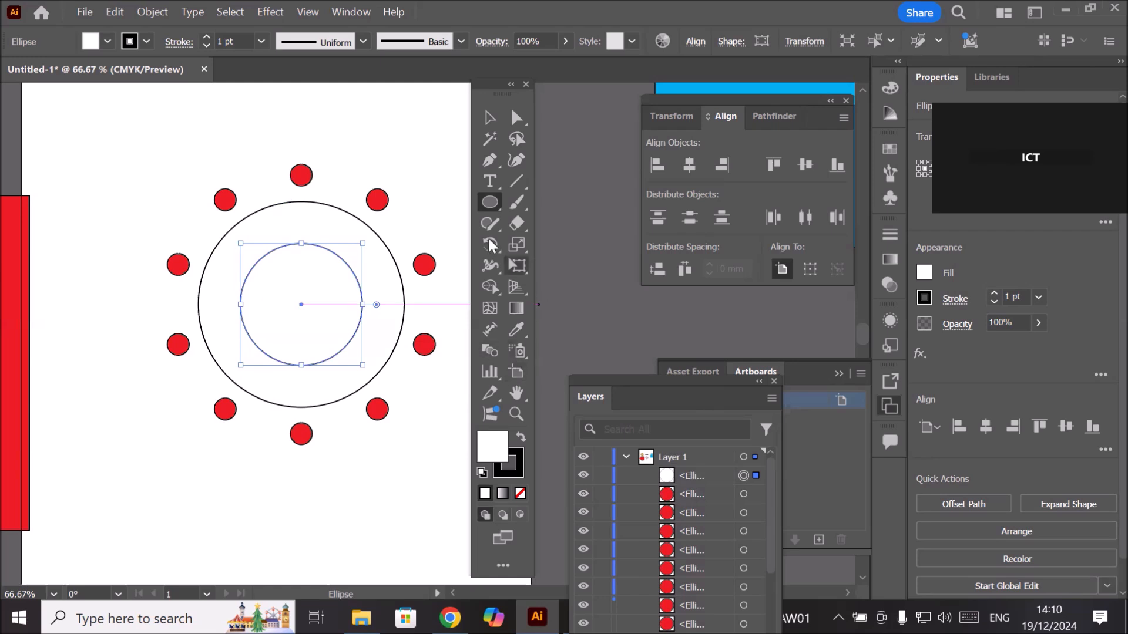
Step: Draw a five-pointed star with an outer radius of about 7.5 mm near the top of the large circle and fill it green
{"action": "left_click", "coordinate": [487, 204]}
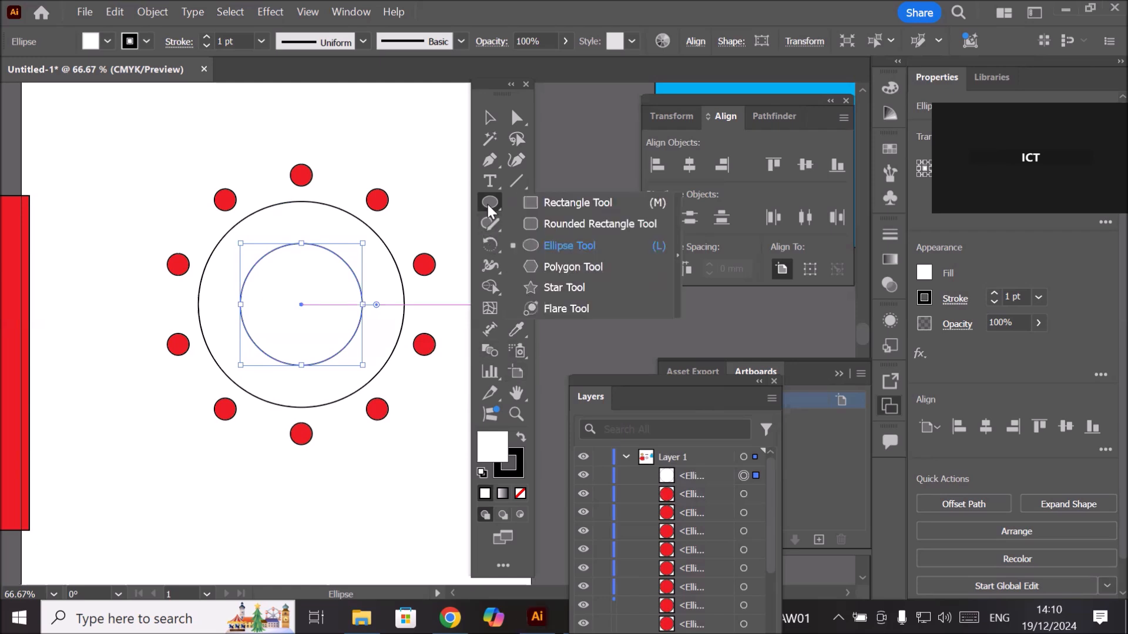
{"action": "left_click", "coordinate": [558, 283]}
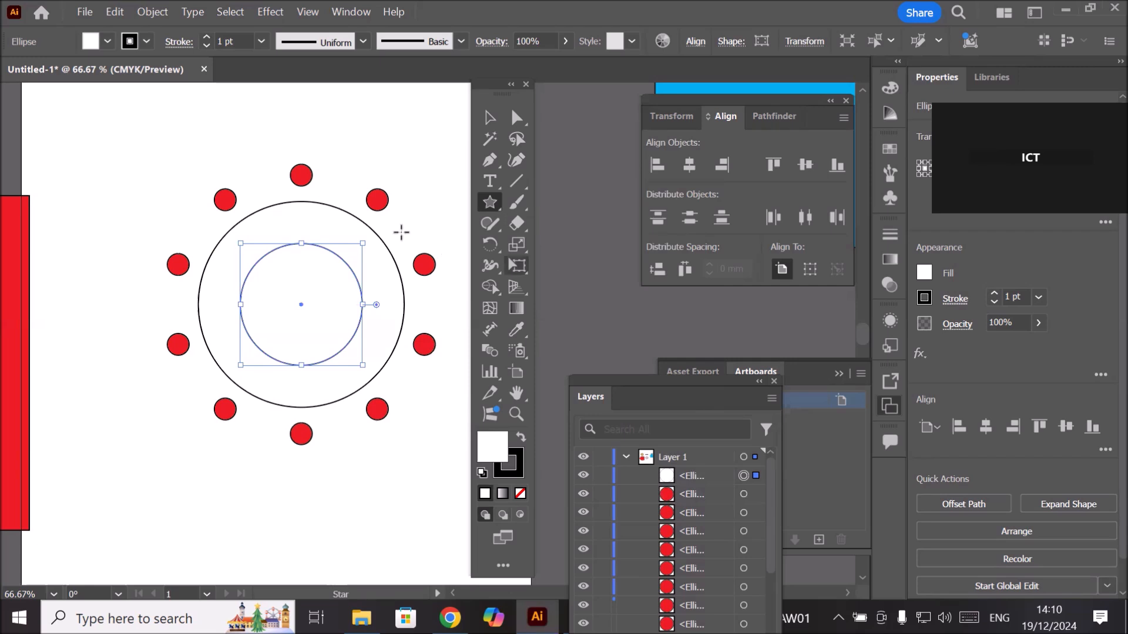
{"action": "left_click_drag", "start_coordinate": [293, 215], "coordinate": [306, 230]}
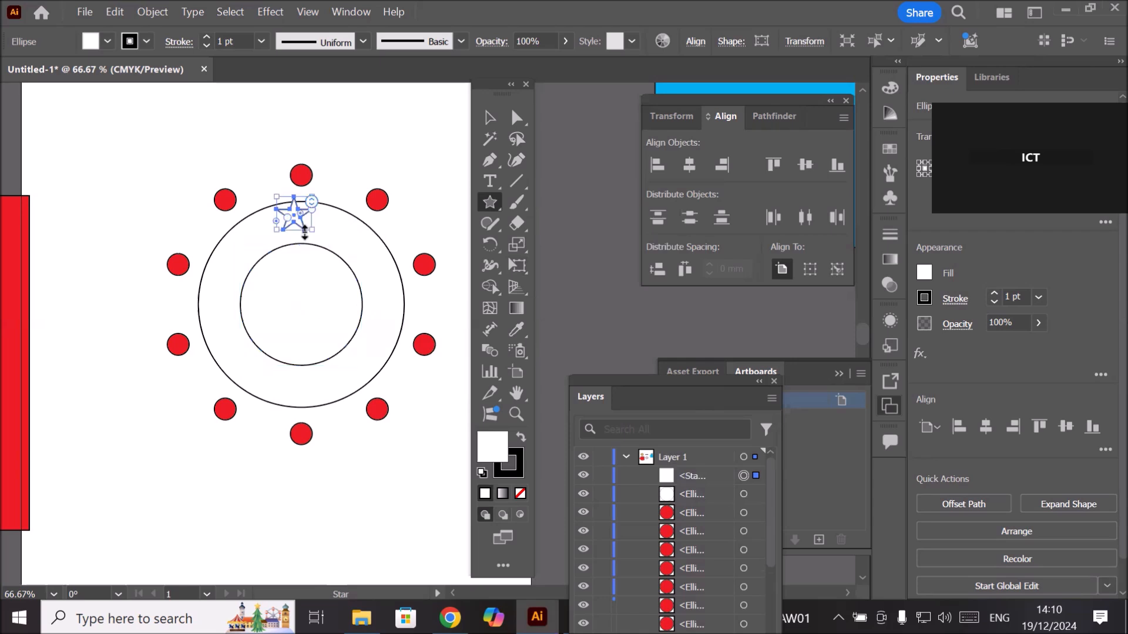
{"action": "left_click", "coordinate": [108, 43]}
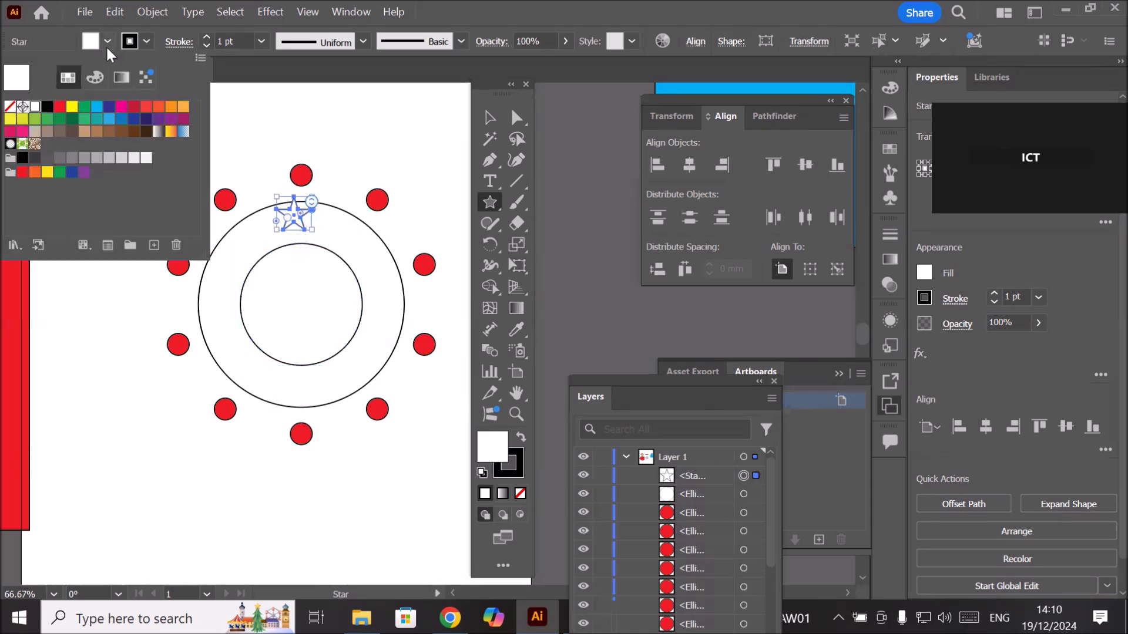
{"action": "left_click", "coordinate": [84, 107]}
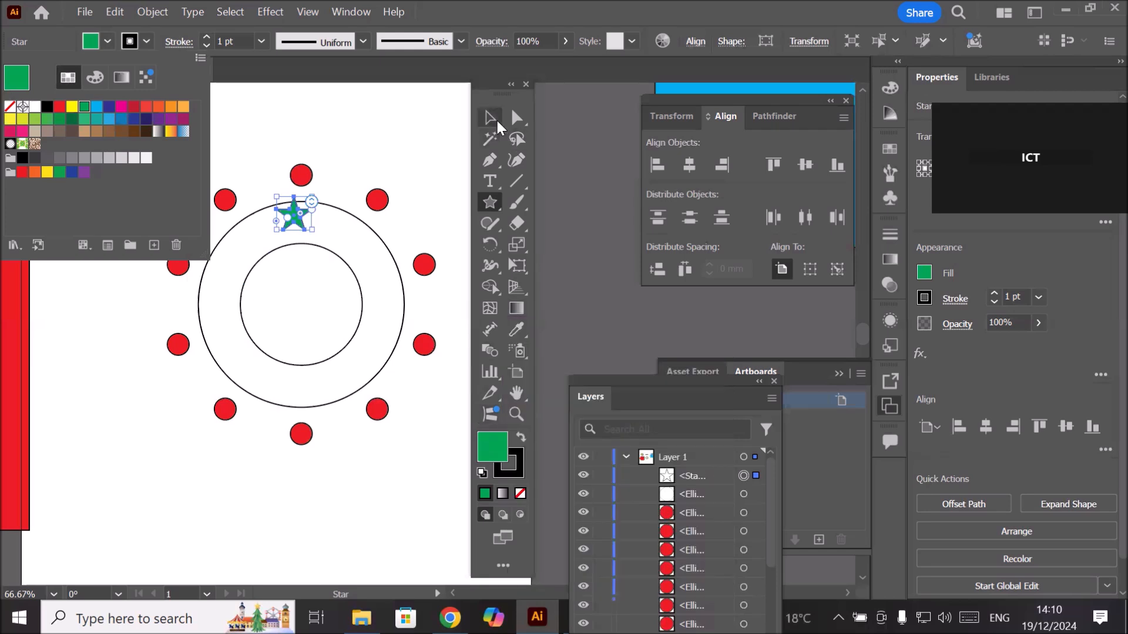
Step: Move the green star into the gap between the two concentric circles, horizontally centred above their common centre
{"action": "left_click", "coordinate": [339, 187]}
{"action": "left_click", "coordinate": [329, 234]}
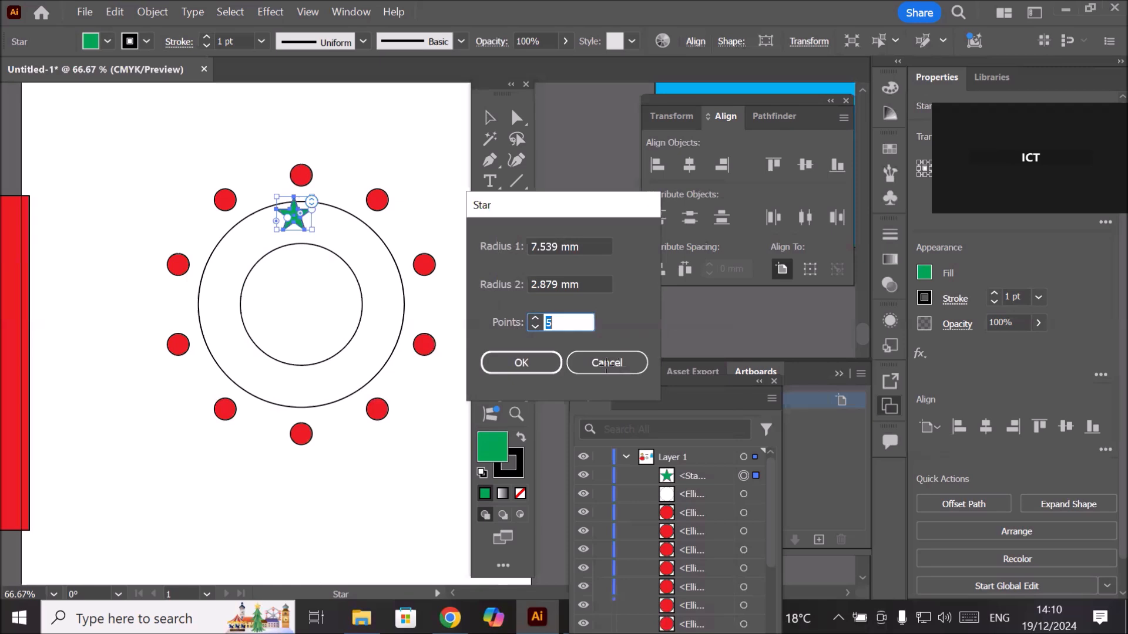
{"action": "left_click", "coordinate": [607, 363]}
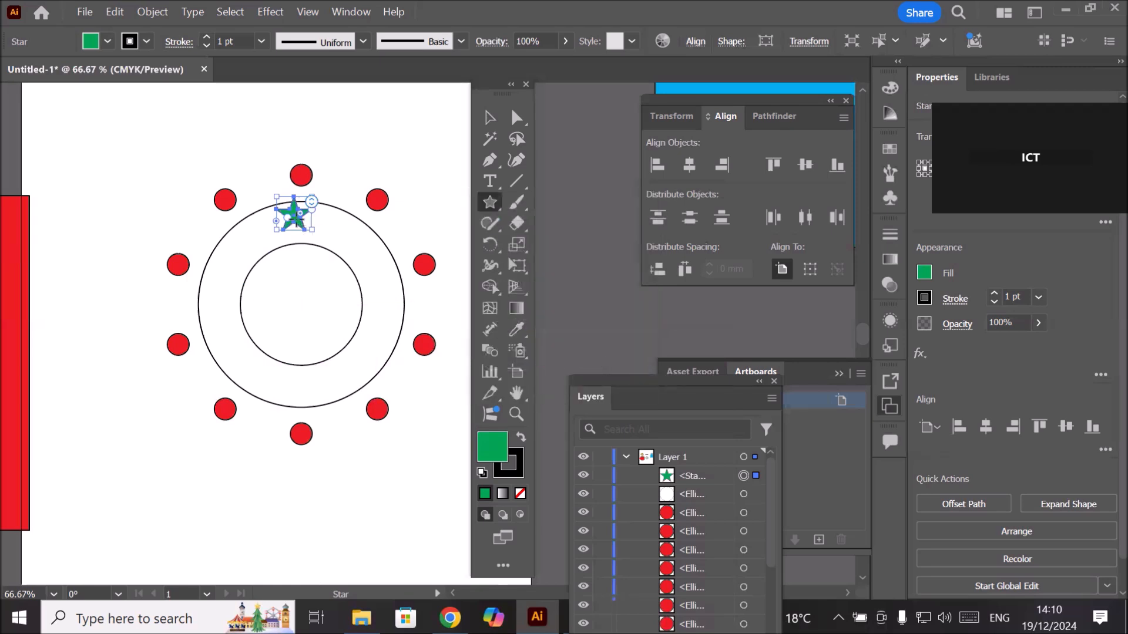
{"action": "left_click", "coordinate": [489, 118]}
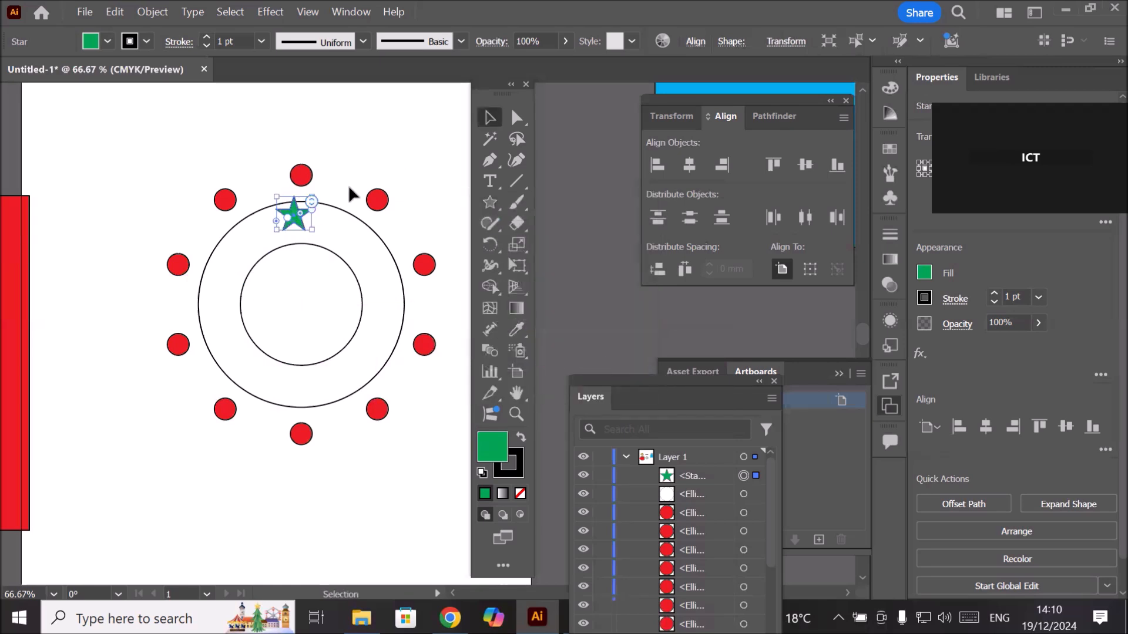
{"action": "left_click_drag", "start_coordinate": [296, 212], "coordinate": [305, 224]}
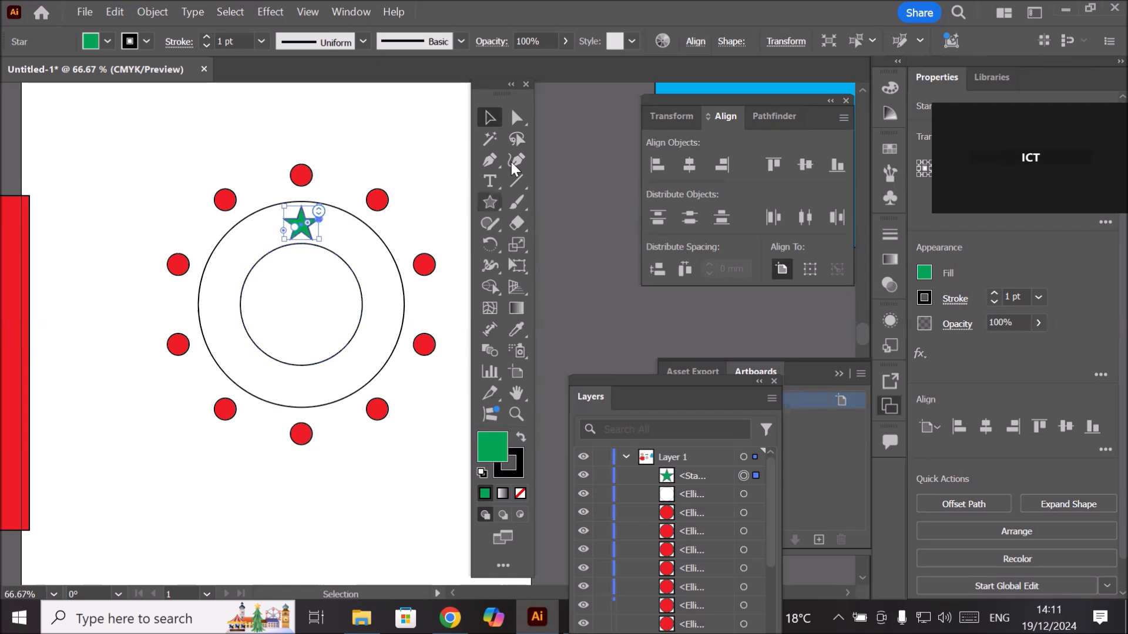
Step: Rotate the green star by 45° about the centre of the circles and create the result as a copy
{"action": "scroll", "coordinate": [327, 264], "scroll_direction": "up", "scroll_amount": 2}
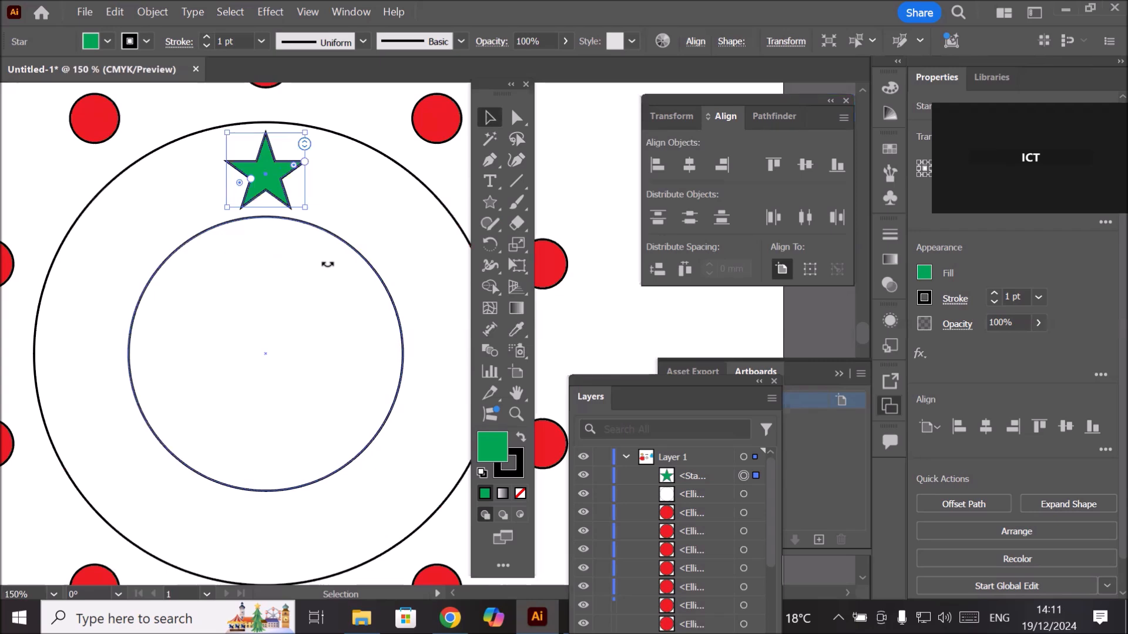
{"action": "key", "text": "r"}
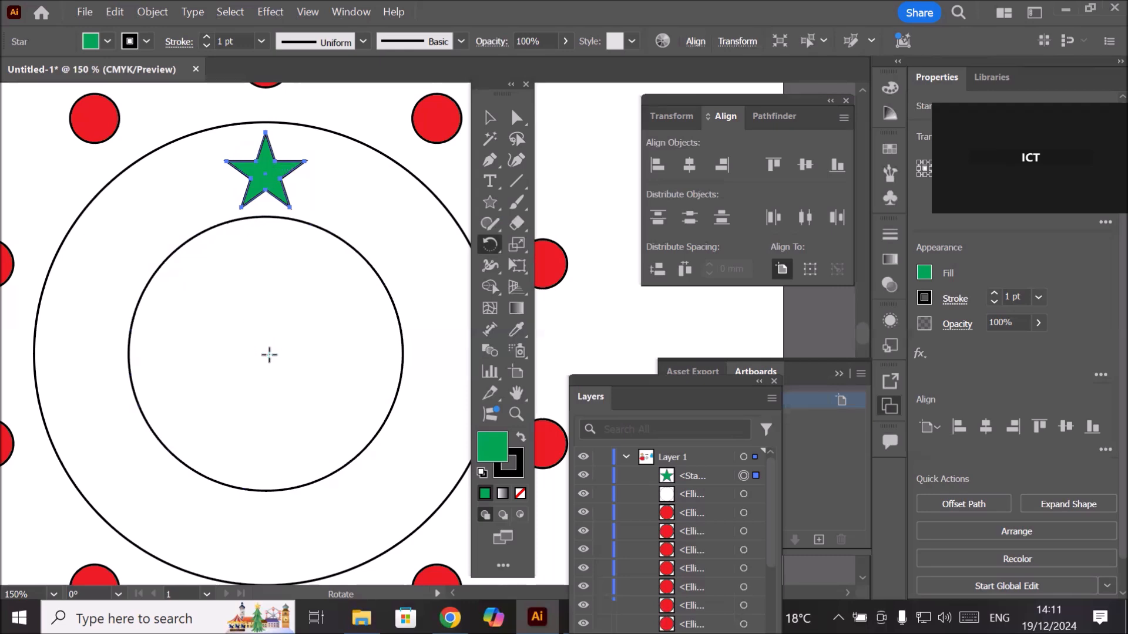
{"action": "left_click", "coordinate": [265, 355], "text": "alt"}
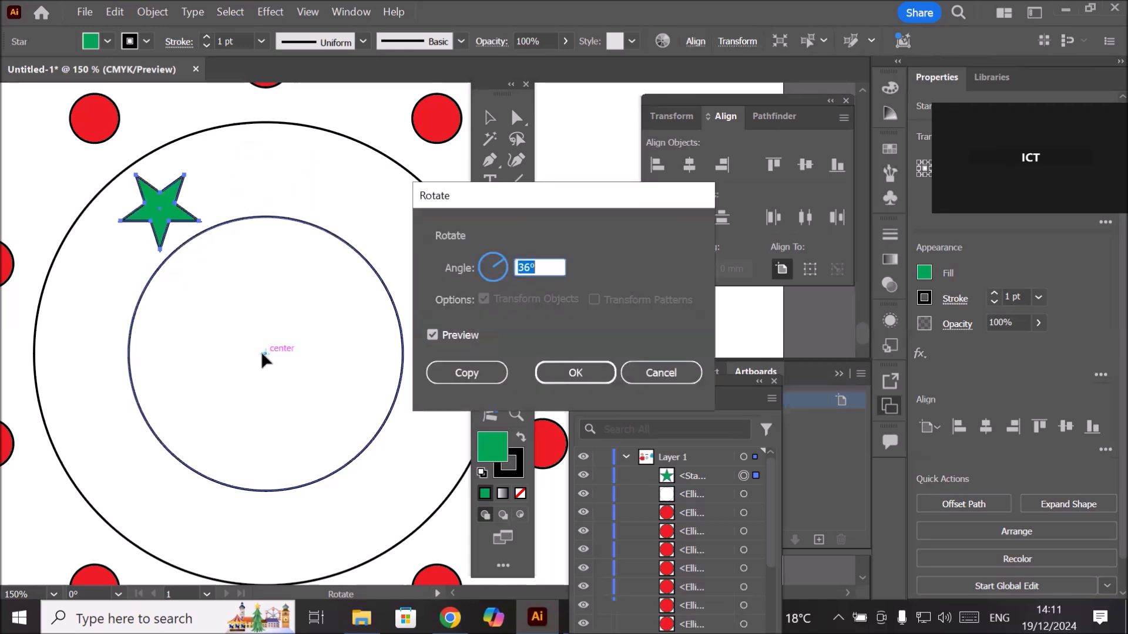
{"action": "key", "text": "alt"}
{"action": "left_click", "coordinate": [543, 268]}
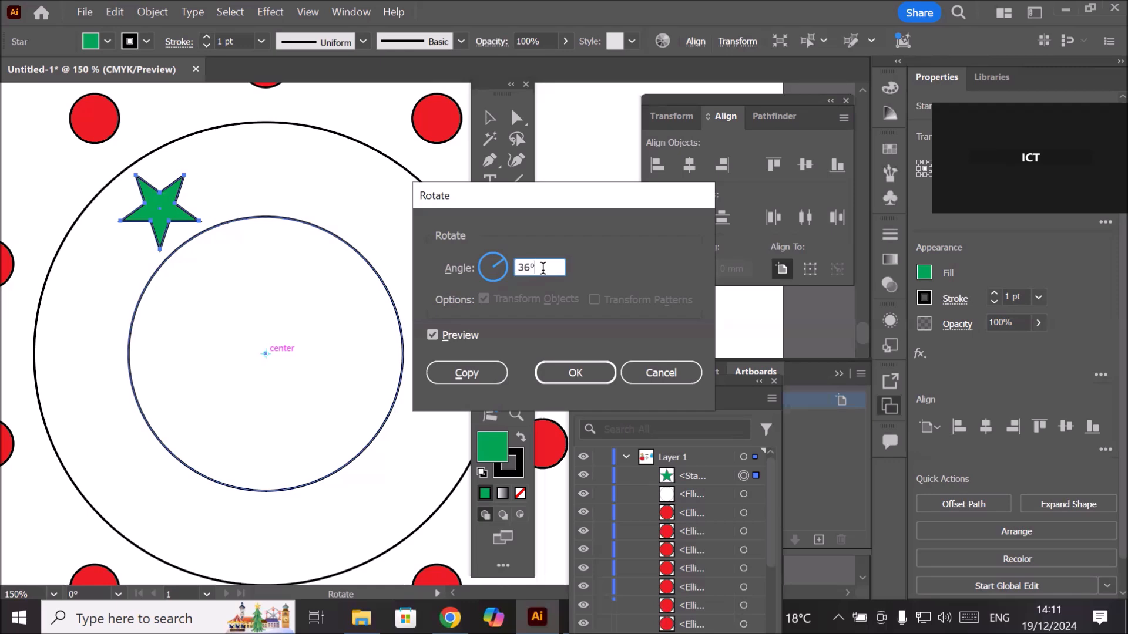
{"action": "key", "text": "Up"}
{"action": "key", "text": "Up"}
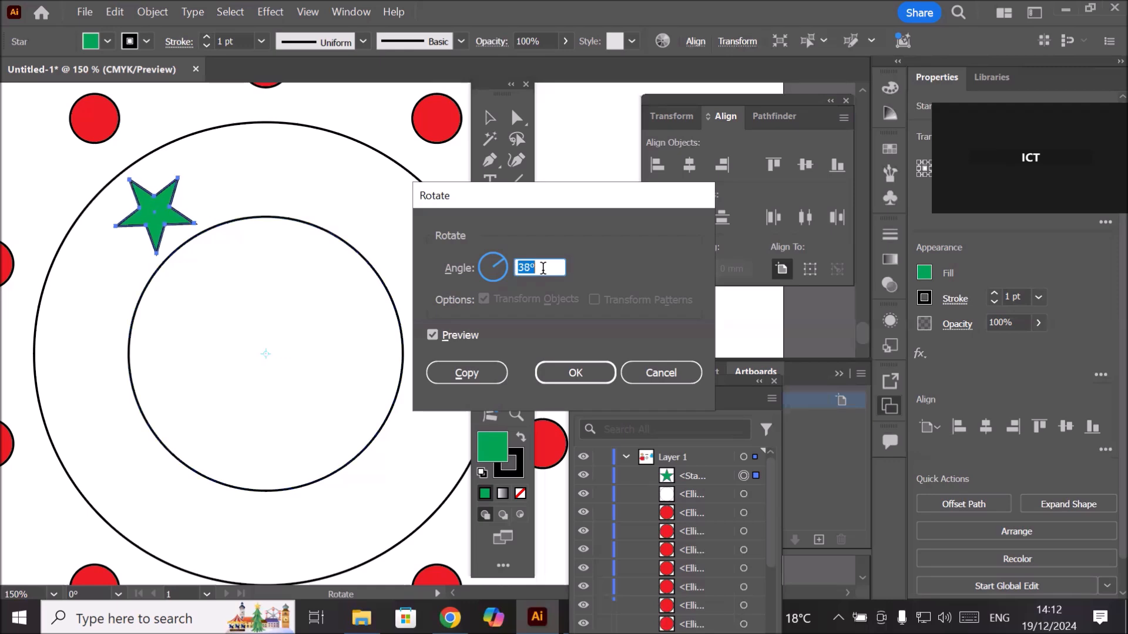
{"action": "key", "text": "Up"}
{"action": "key", "text": "Up"}
{"action": "key", "text": "Up"}
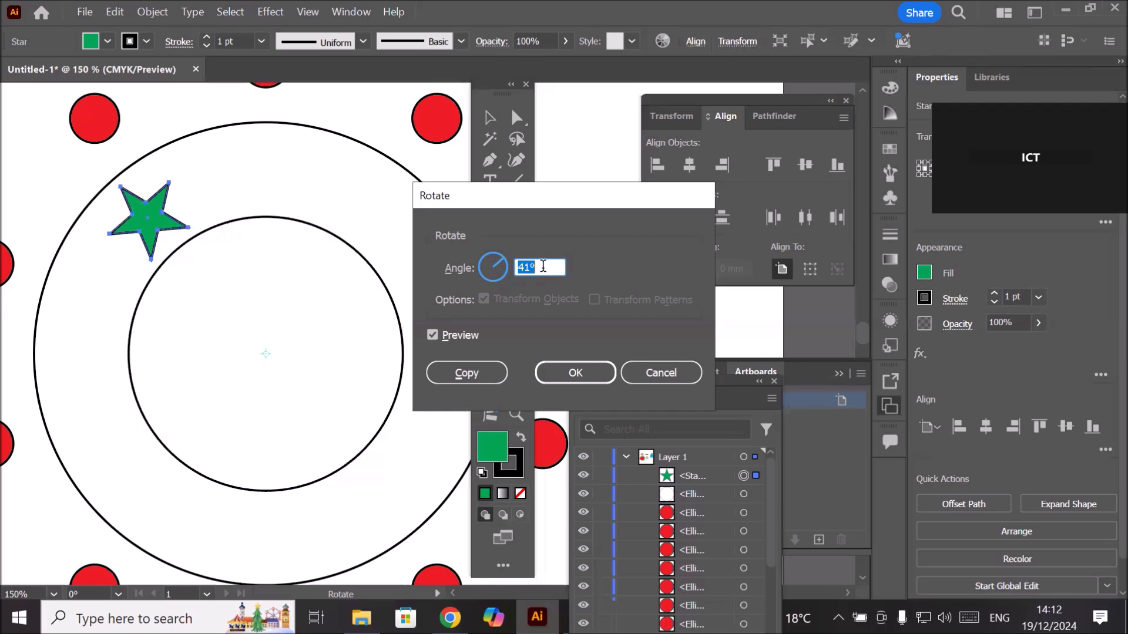
{"action": "key", "text": "Up"}
{"action": "key", "text": "Up"}
{"action": "key", "text": "Up"}
{"action": "key", "text": "Up"}
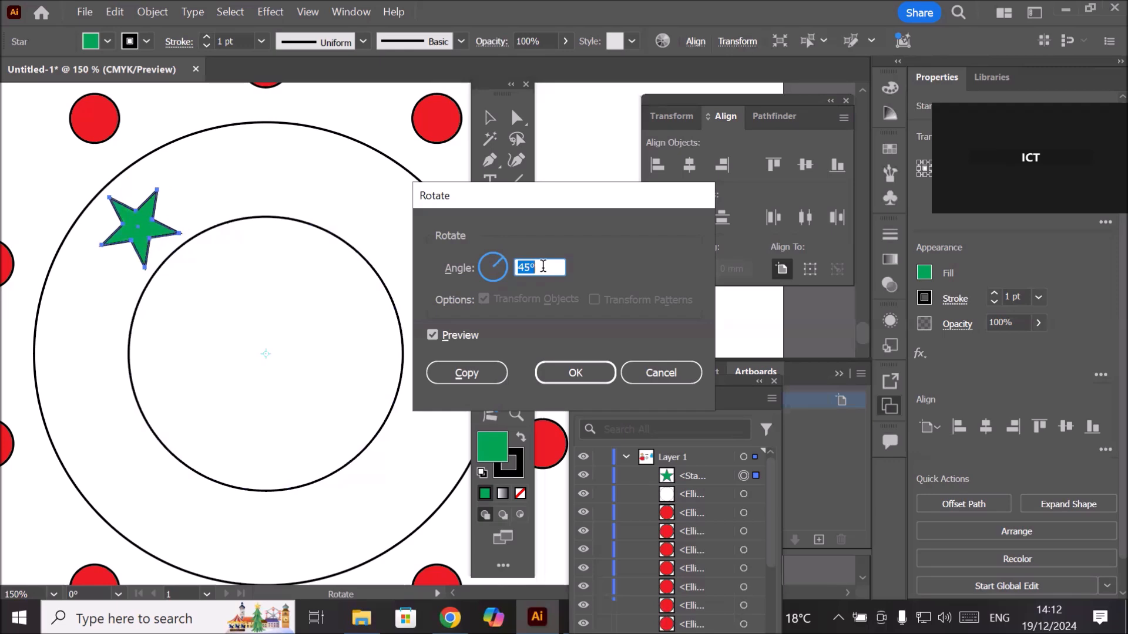
{"action": "left_click", "coordinate": [477, 374]}
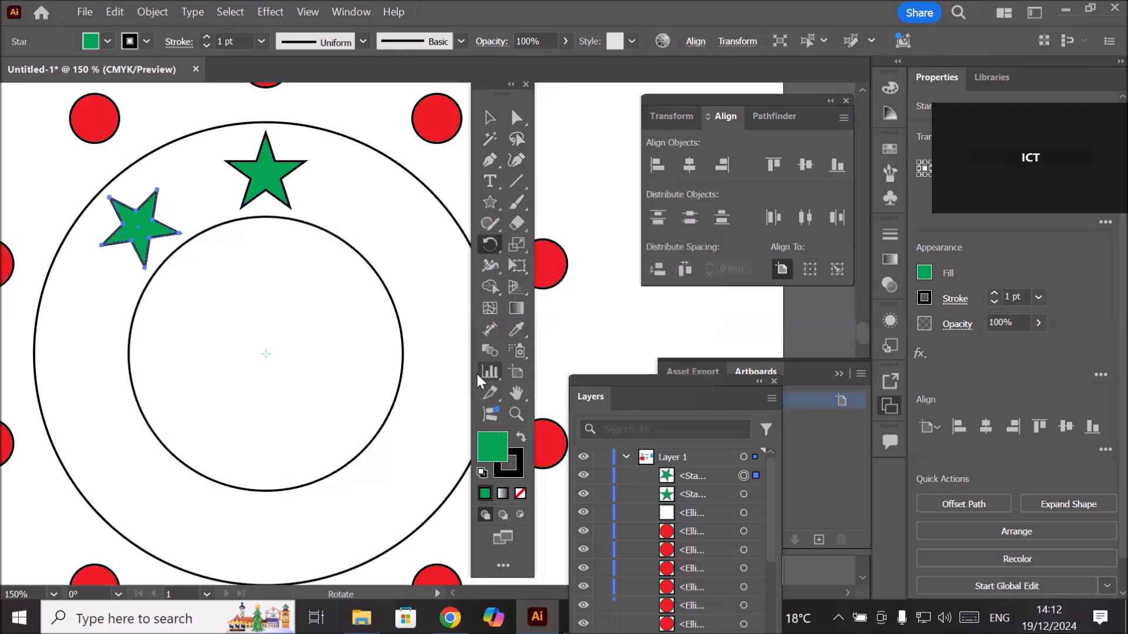
Step: Repeat the rotated star copy six times to complete a ring of eight green stars between the two circles
{"action": "key", "text": "ctrl+minus"}
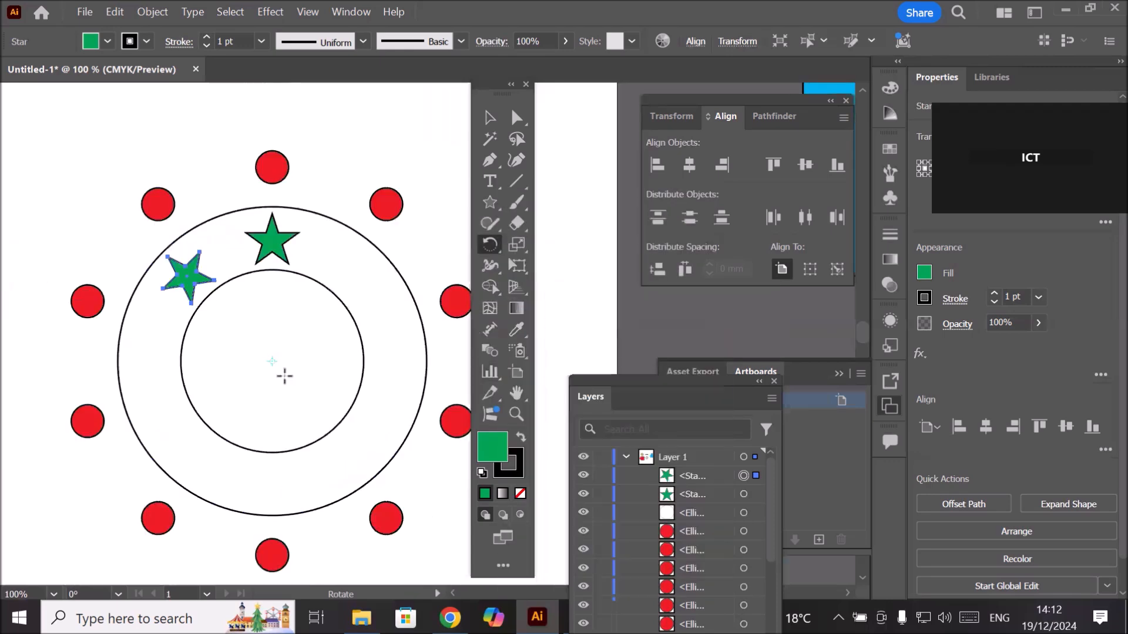
{"action": "key", "text": "v"}
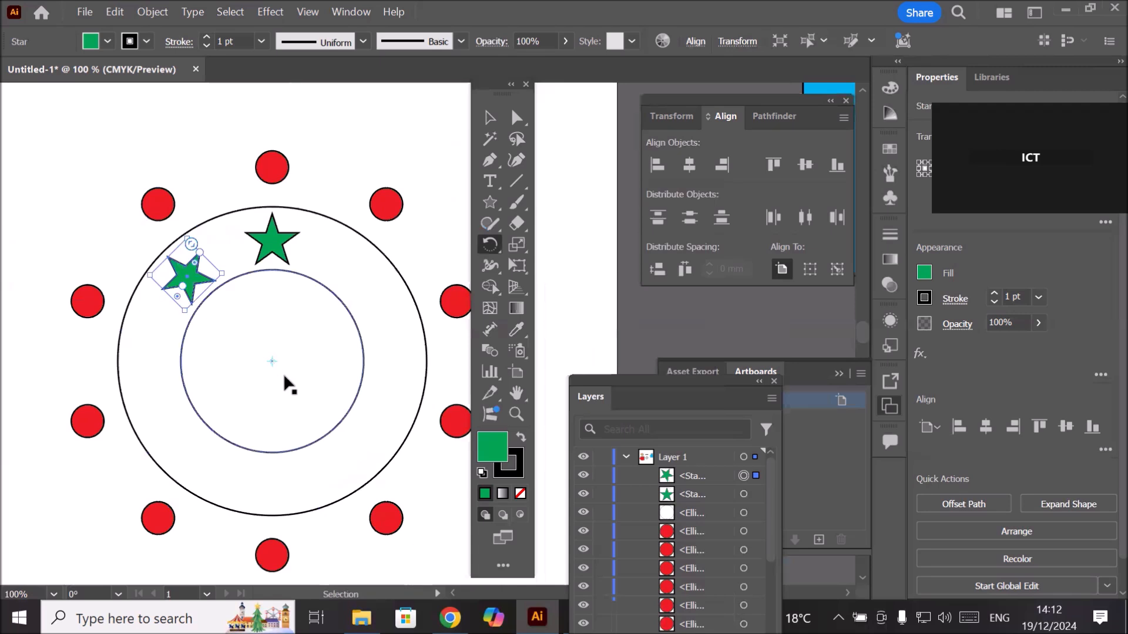
{"action": "key", "text": "ctrl+d"}
{"action": "key", "text": "ctrl+d"}
{"action": "key", "text": "ctrl+d"}
{"action": "key", "text": "ctrl+d"}
{"action": "key", "text": "ctrl+d"}
{"action": "key", "text": "ctrl+d"}
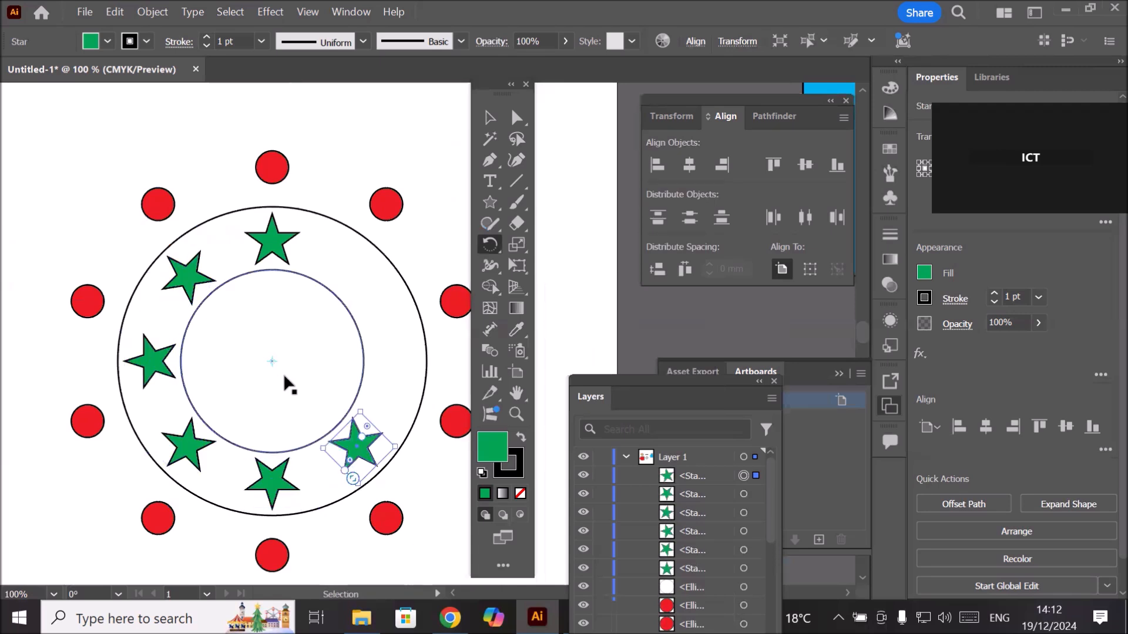
Step: Draw a circle about 28 mm in diameter outward from the common centre and reset it to the default white fill and black stroke
{"action": "key", "text": "r"}
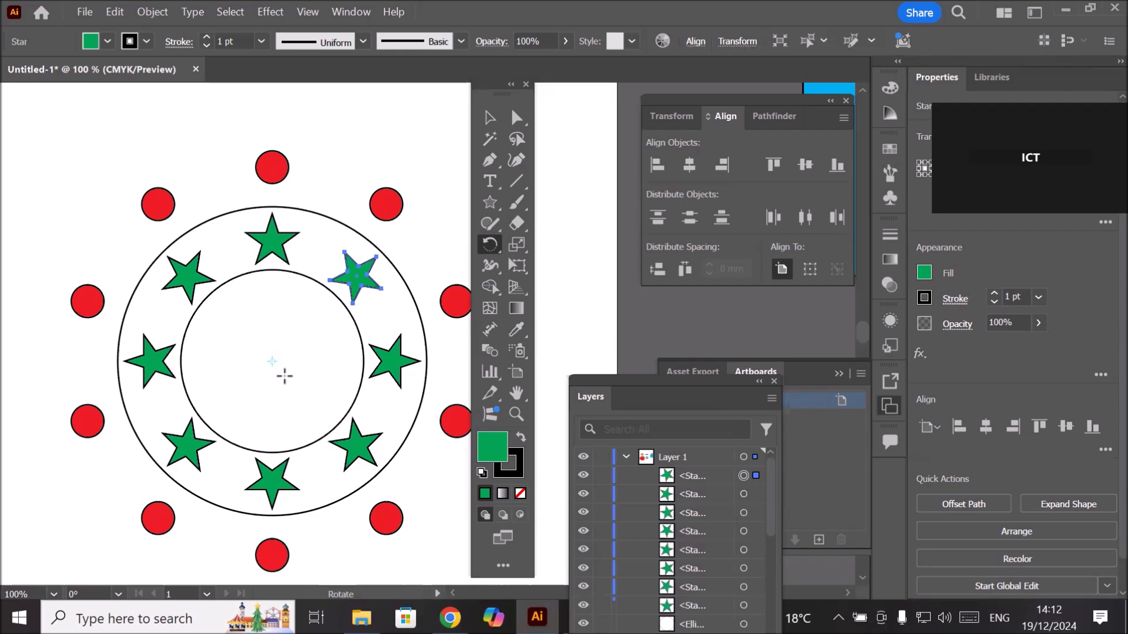
{"action": "scroll", "coordinate": [284, 376], "scroll_direction": "up", "scroll_amount": 1}
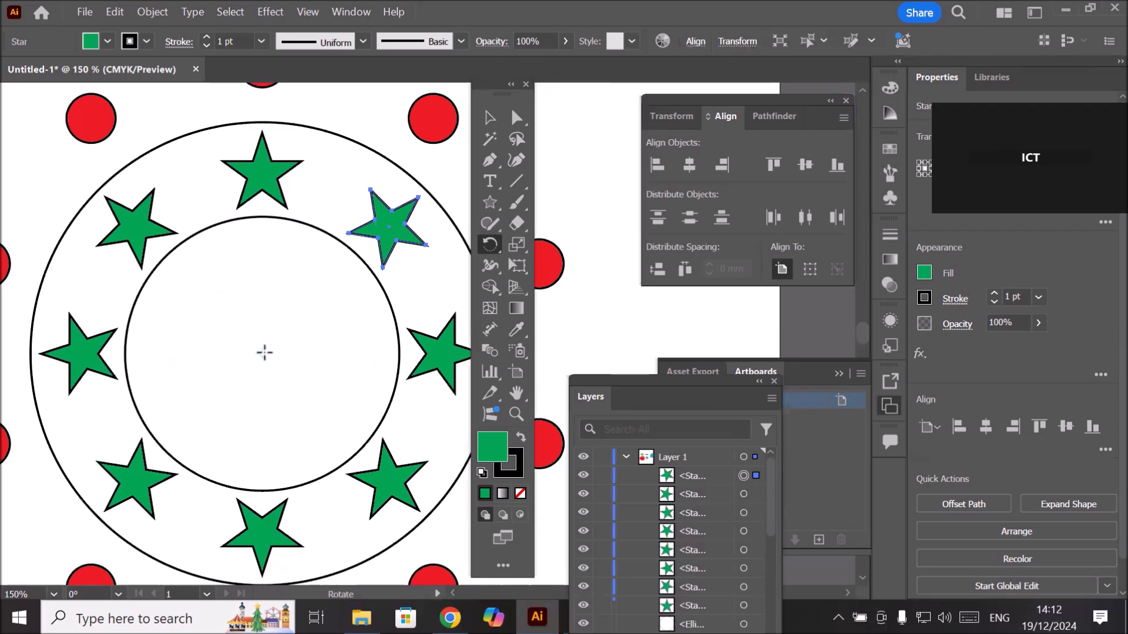
{"action": "left_click", "coordinate": [491, 116]}
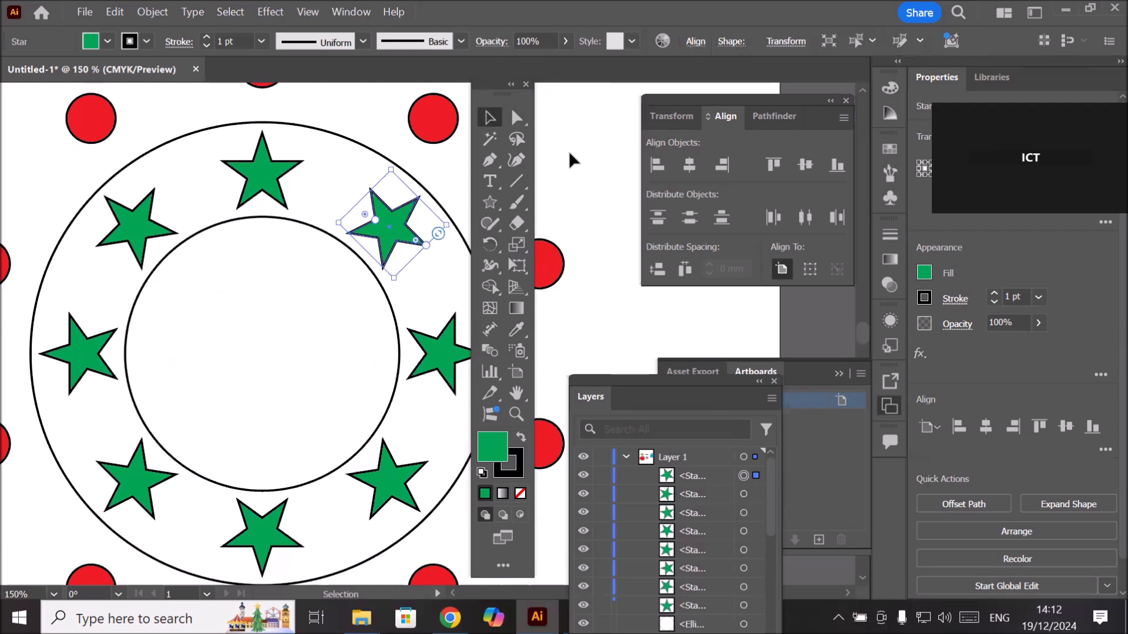
{"action": "key", "text": "ctrl+z"}
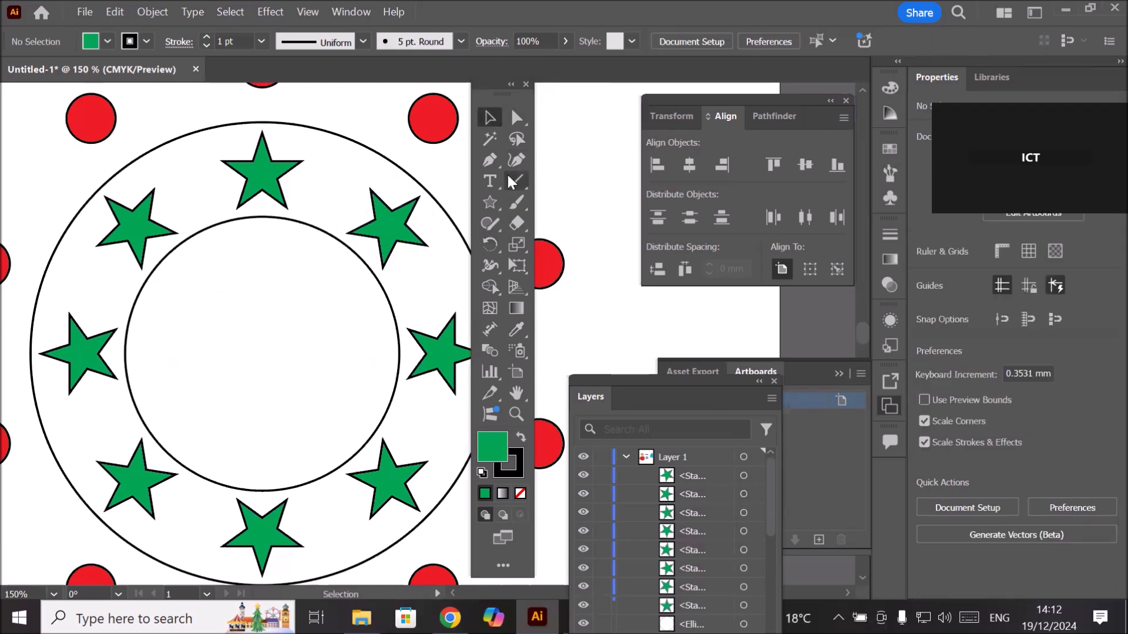
{"action": "left_click", "coordinate": [488, 203]}
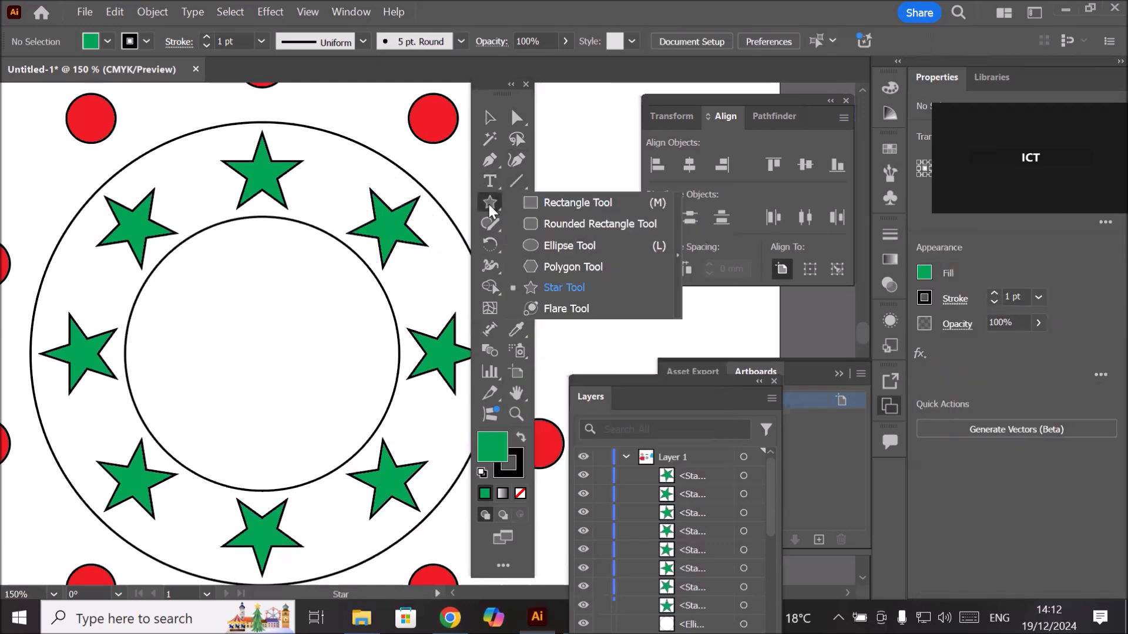
{"action": "left_click", "coordinate": [546, 247]}
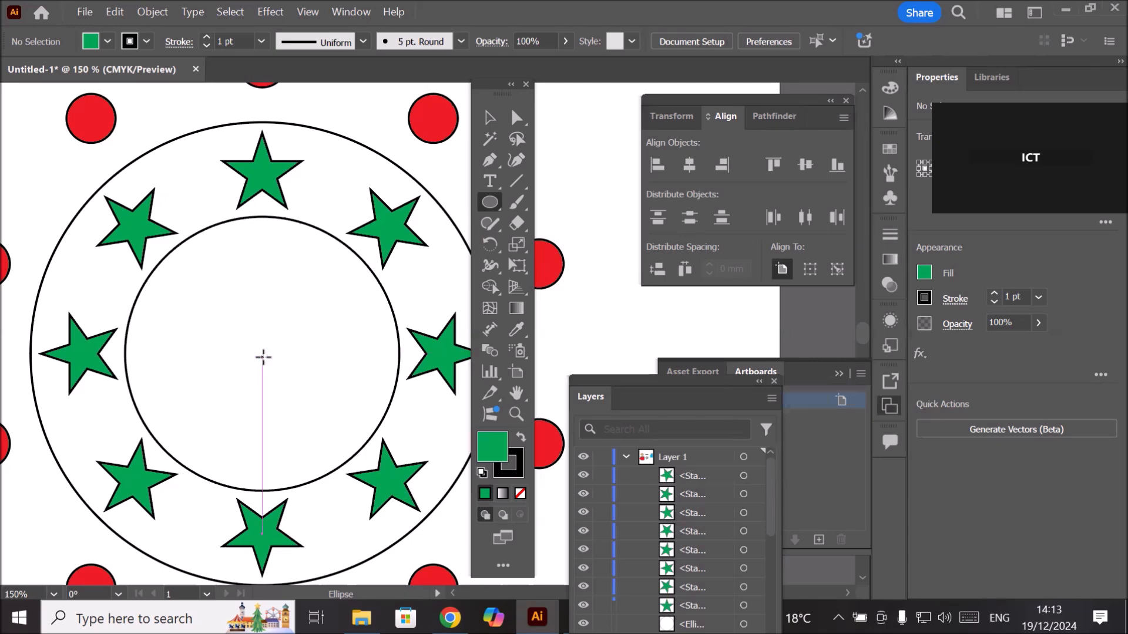
{"action": "left_click_drag", "start_coordinate": [263, 355], "coordinate": [338, 403]}
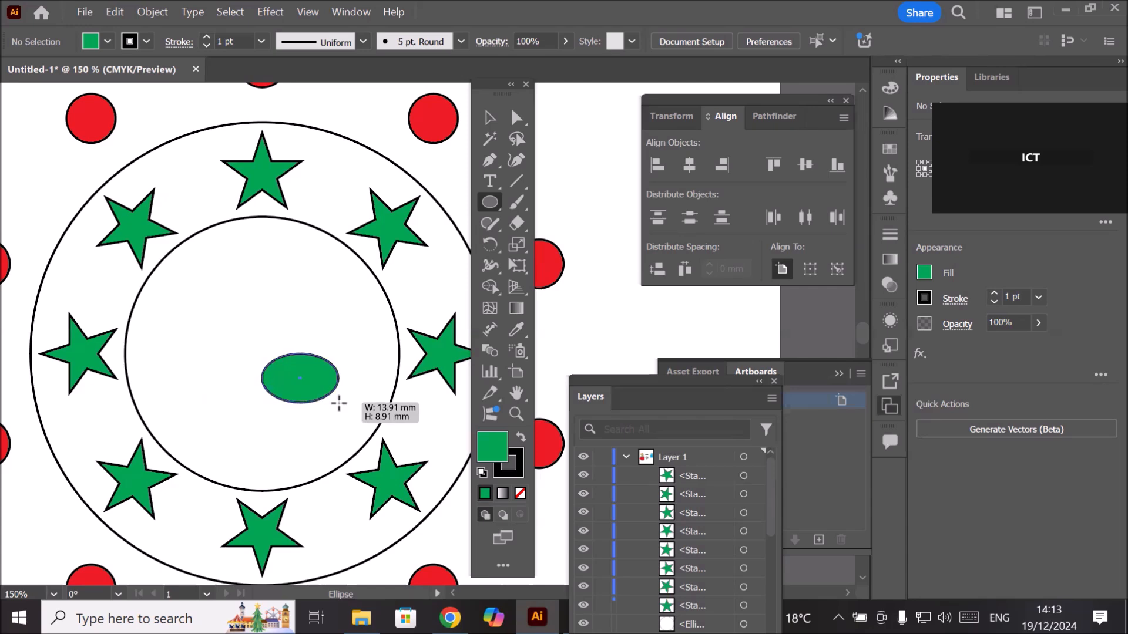
{"action": "key", "text": "alt"}
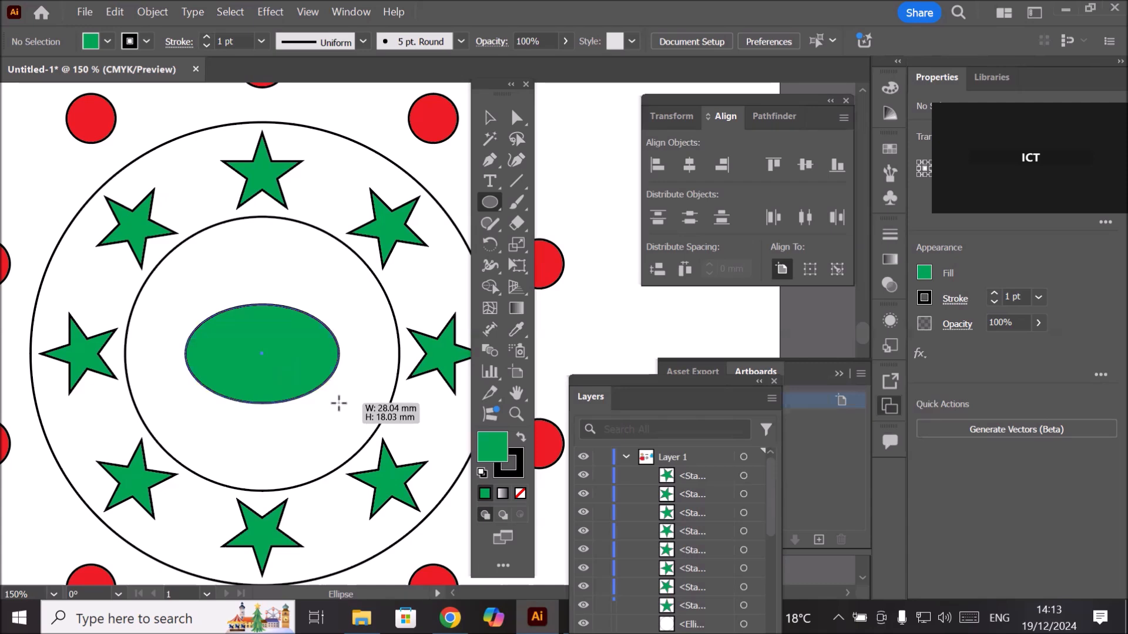
{"action": "key", "text": "shift"}
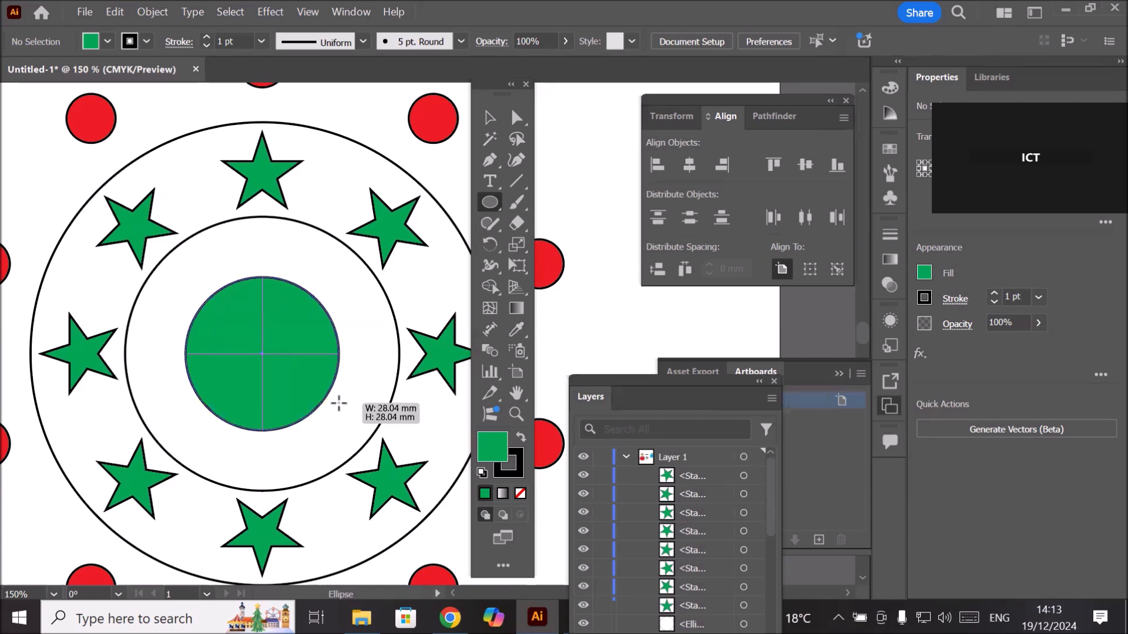
{"action": "left_click_drag", "start_coordinate": [339, 403], "coordinate": [341, 403]}
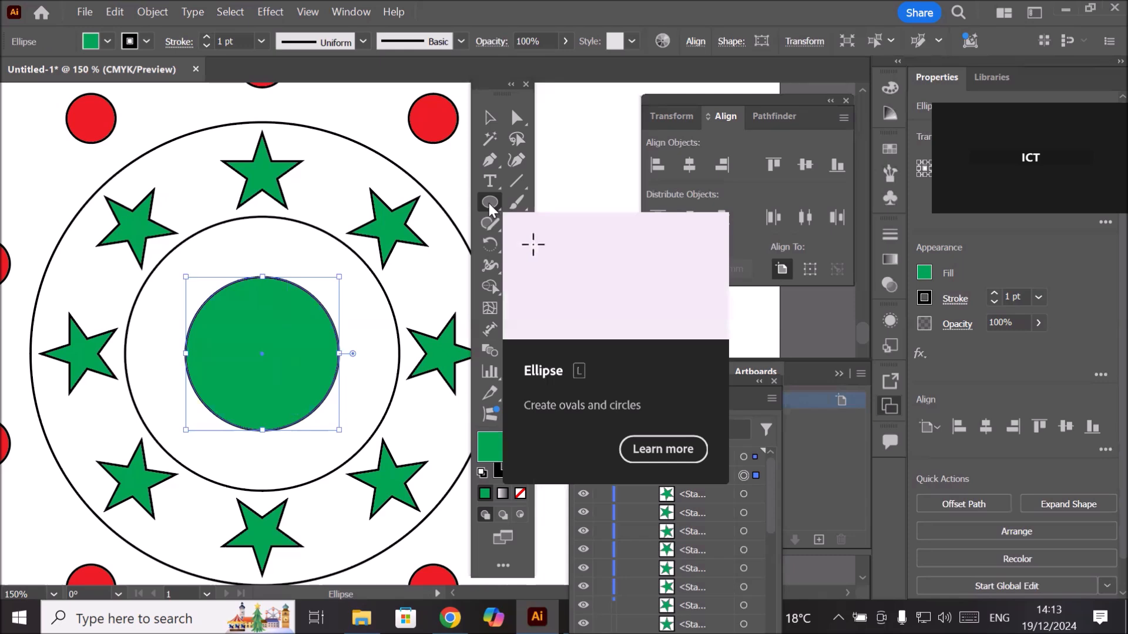
{"action": "left_click", "coordinate": [481, 473]}
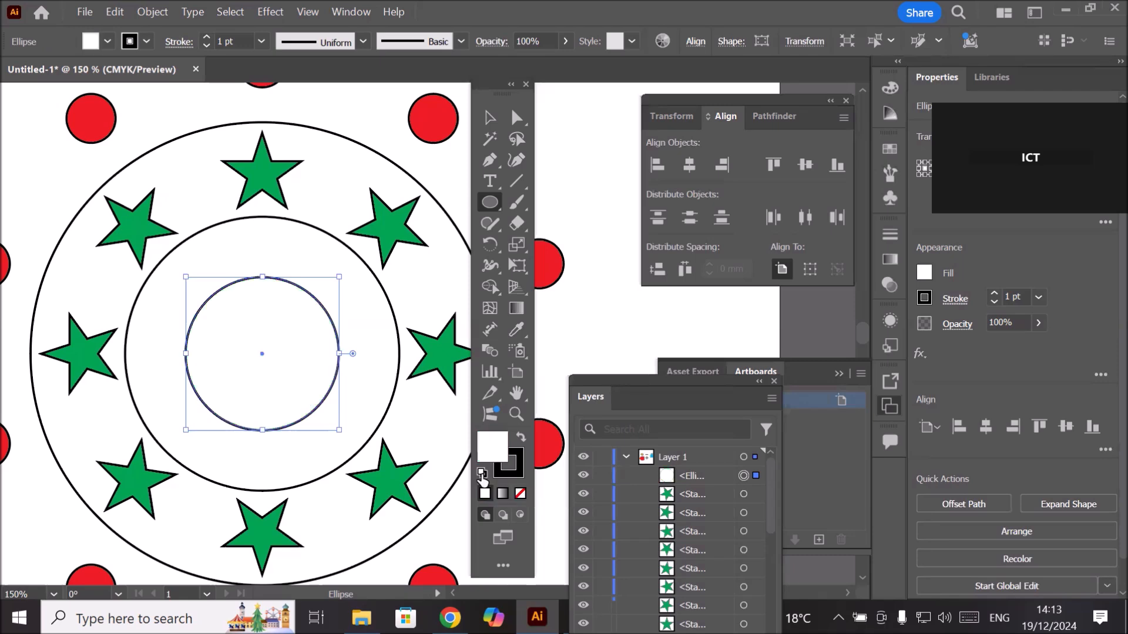
Step: Draw a narrow upright rectangle about 4 mm wide and 14 mm tall across the upper edge of the innermost circle
{"action": "left_click", "coordinate": [484, 206]}
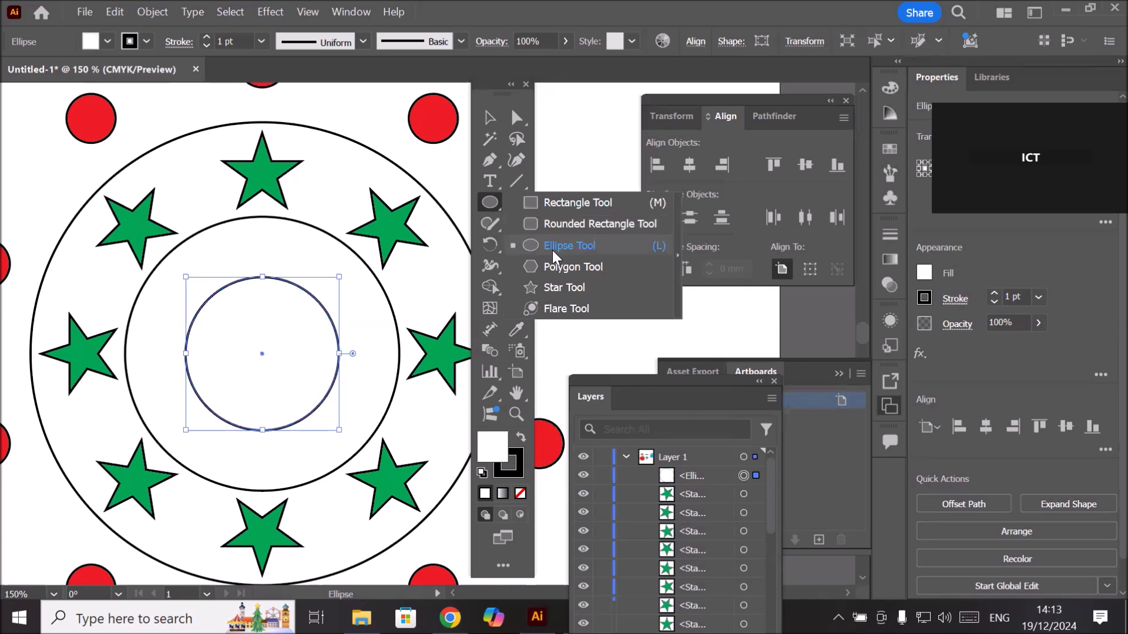
{"action": "left_click", "coordinate": [549, 204]}
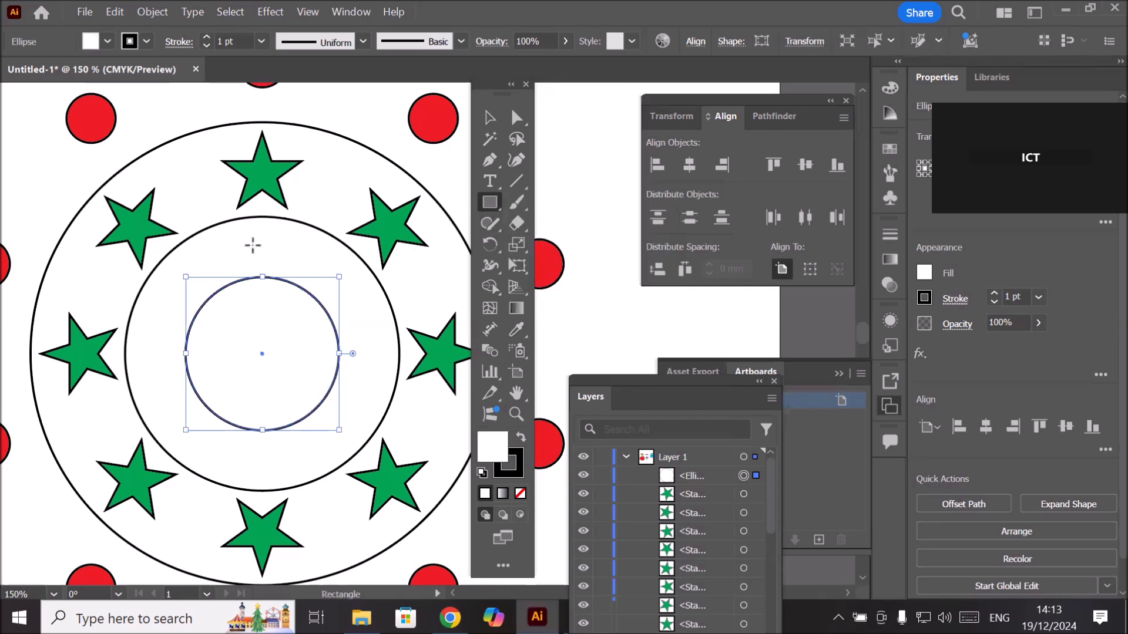
{"action": "left_click_drag", "start_coordinate": [242, 244], "coordinate": [263, 320]}
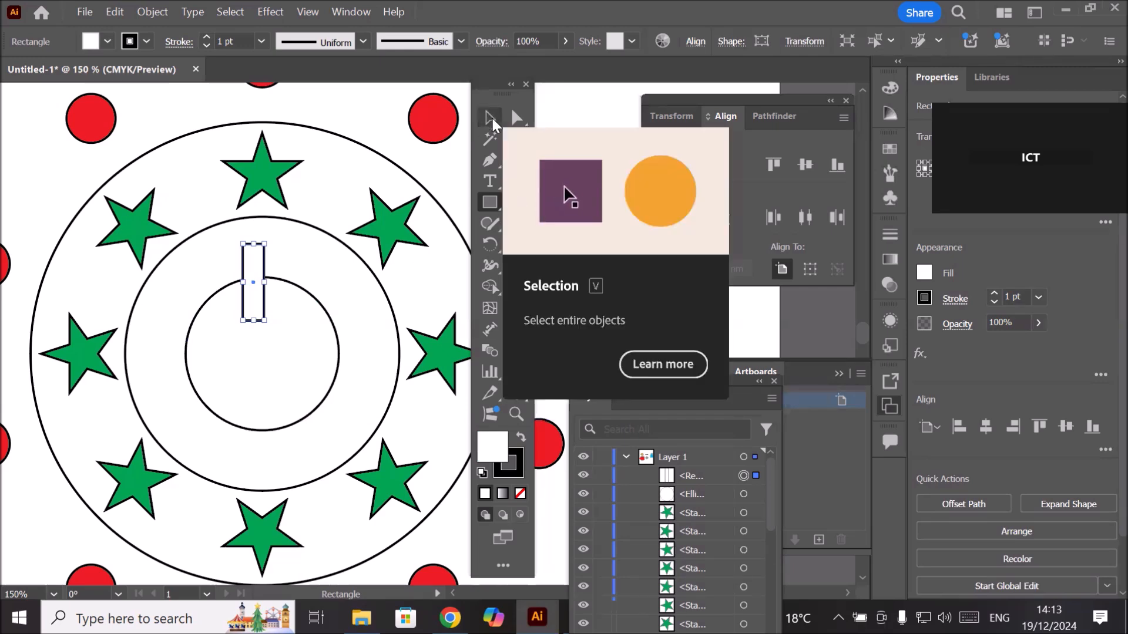
Step: Try to centre the narrow rectangle and the innermost circle horizontally on each other, undoing each alignment
{"action": "left_click", "coordinate": [492, 120]}
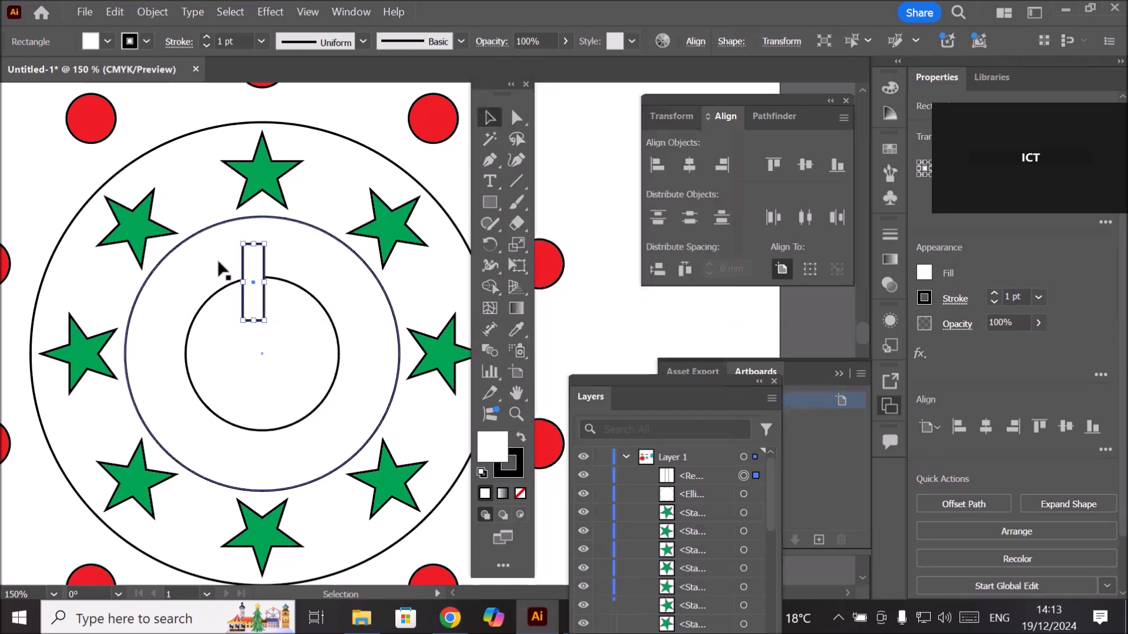
{"action": "left_click", "coordinate": [324, 311], "text": "shift"}
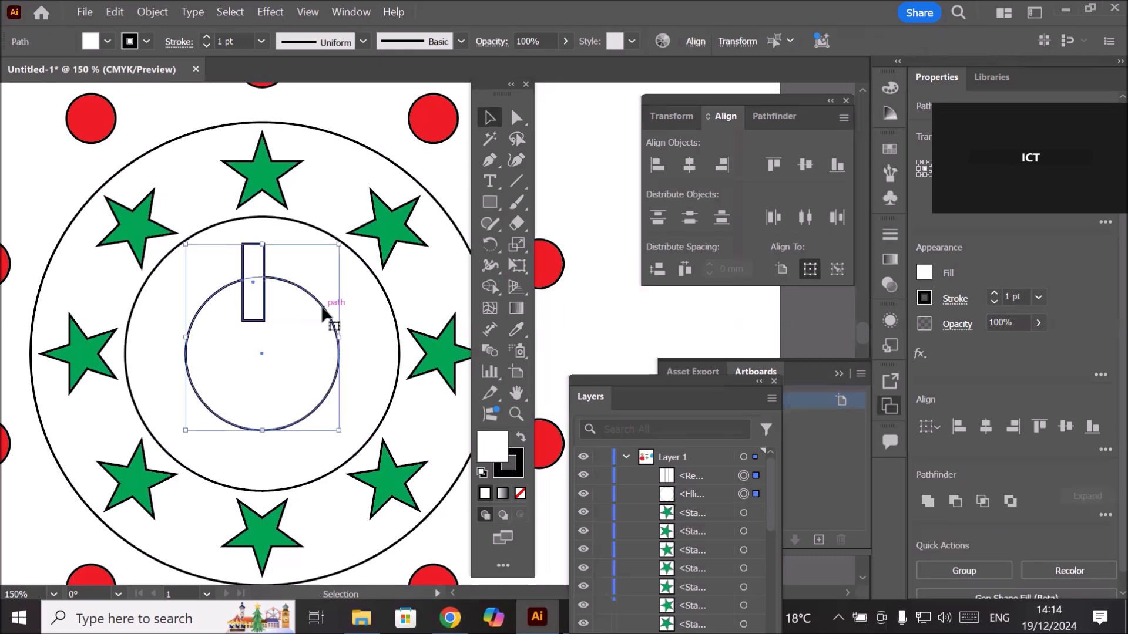
{"action": "left_click_drag", "start_coordinate": [649, 380], "coordinate": [622, 180]}
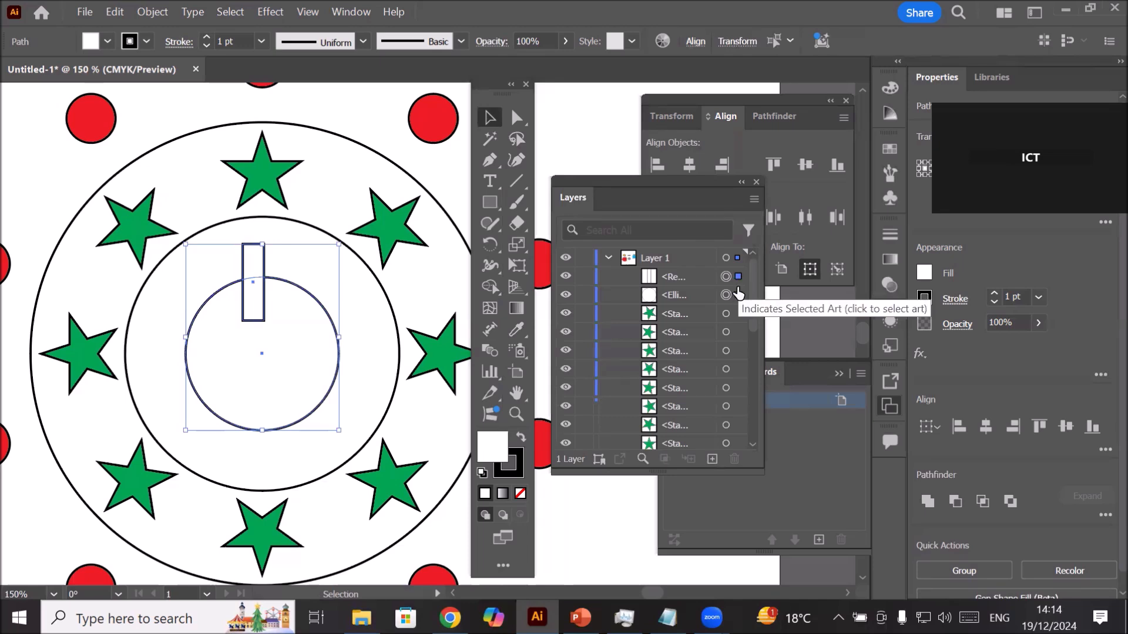
{"action": "left_click_drag", "start_coordinate": [640, 186], "coordinate": [639, 303]}
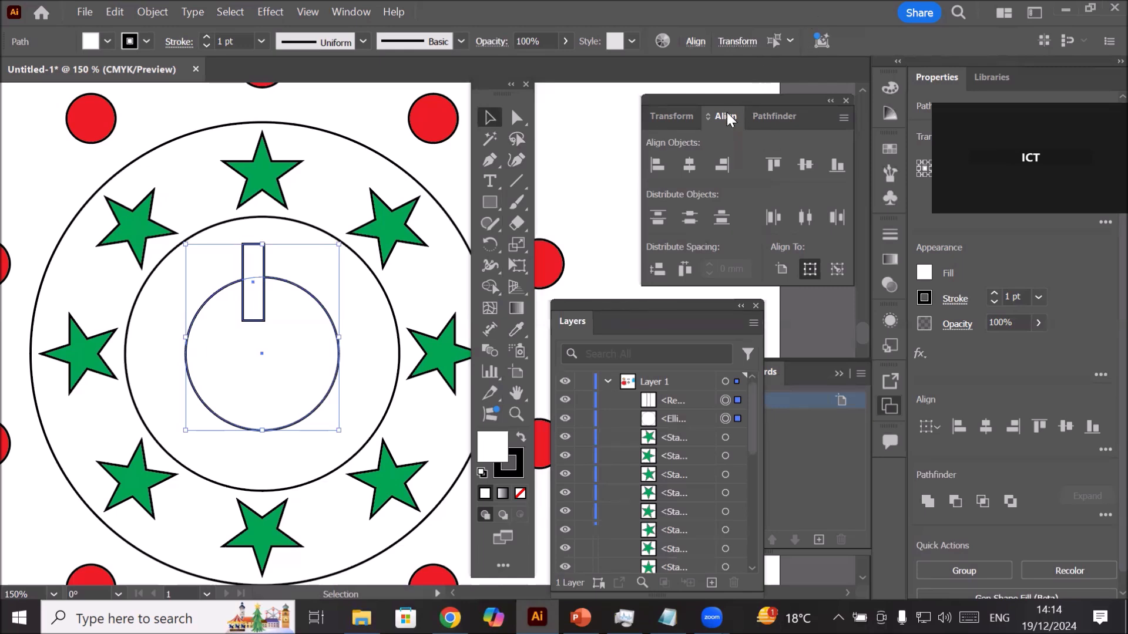
{"action": "left_click", "coordinate": [688, 165]}
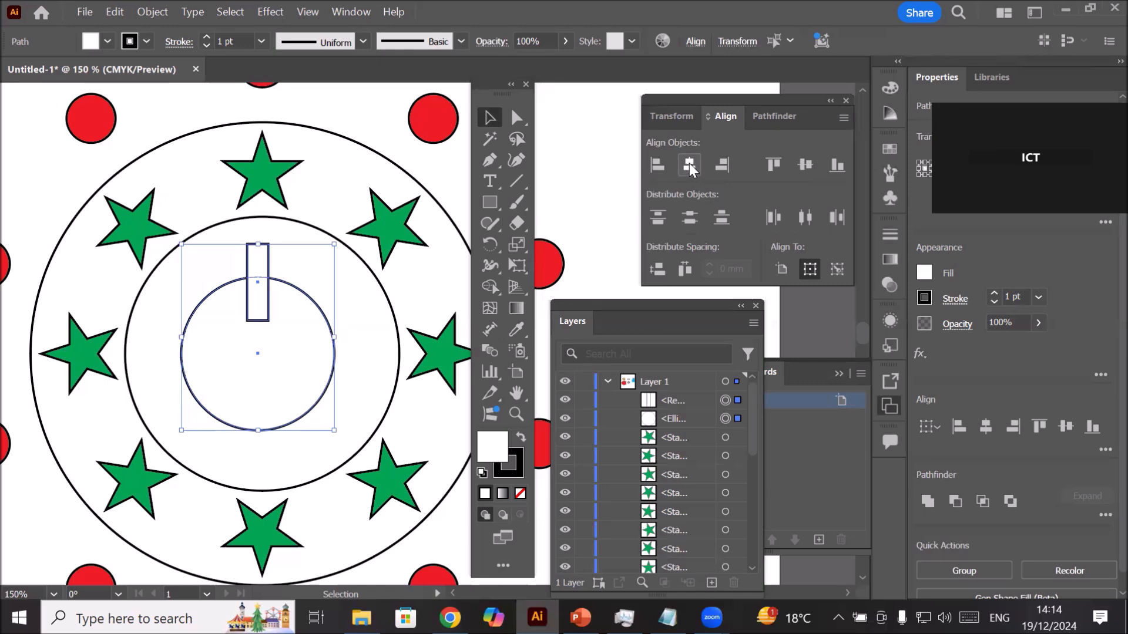
{"action": "key", "text": "ctrl+z"}
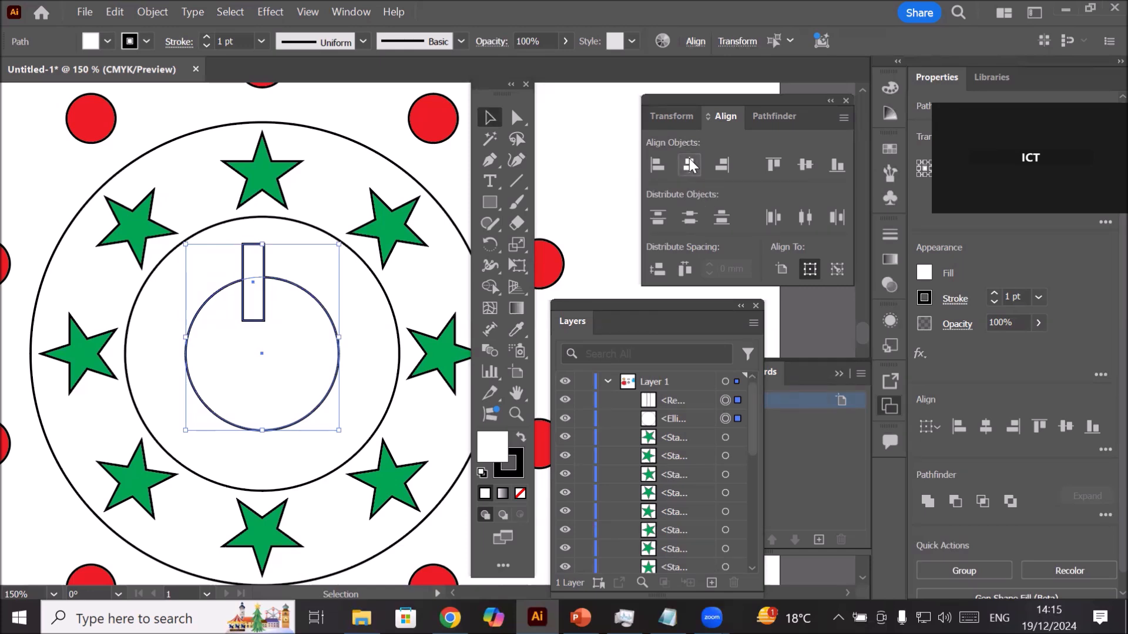
{"action": "left_click", "coordinate": [689, 165]}
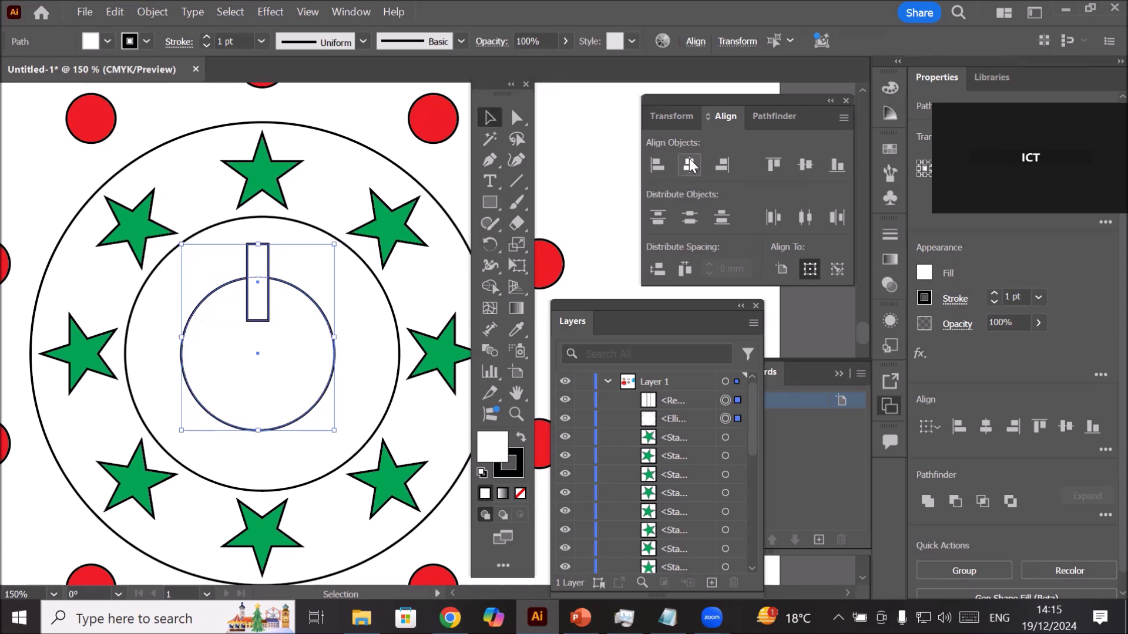
{"action": "key", "text": "ctrl+z"}
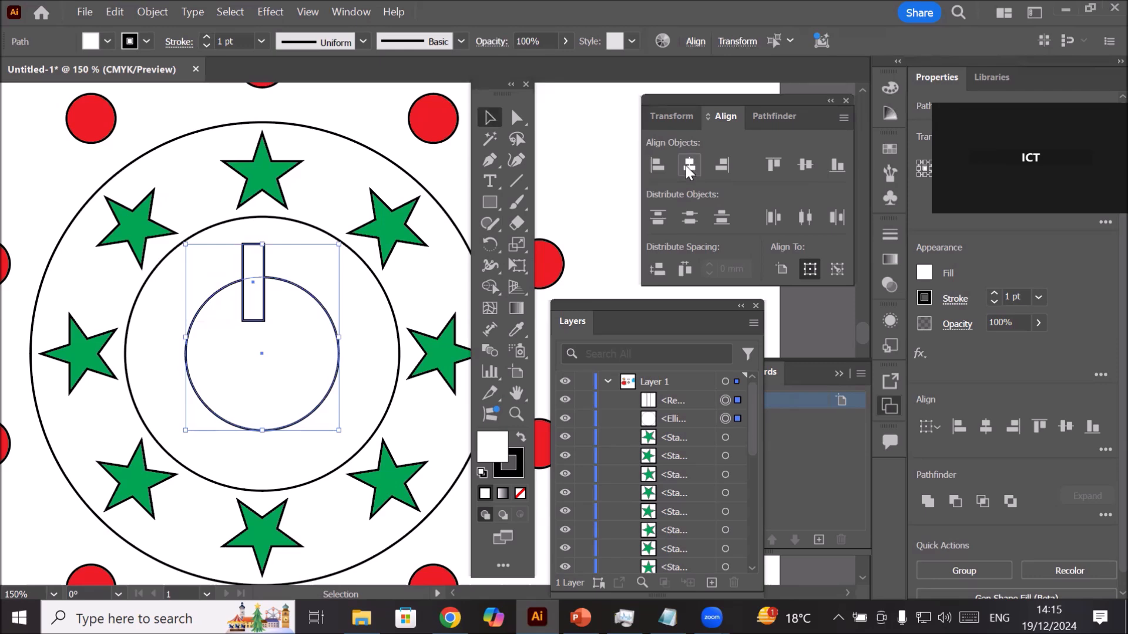
{"action": "left_click", "coordinate": [686, 166]}
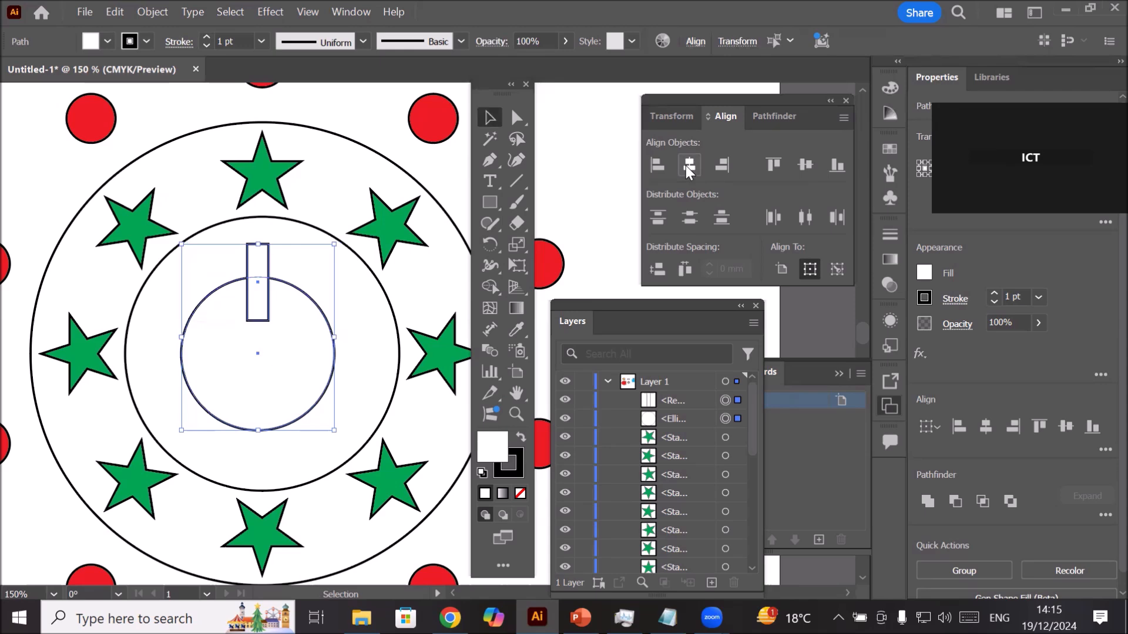
{"action": "key", "text": "ctrl+z"}
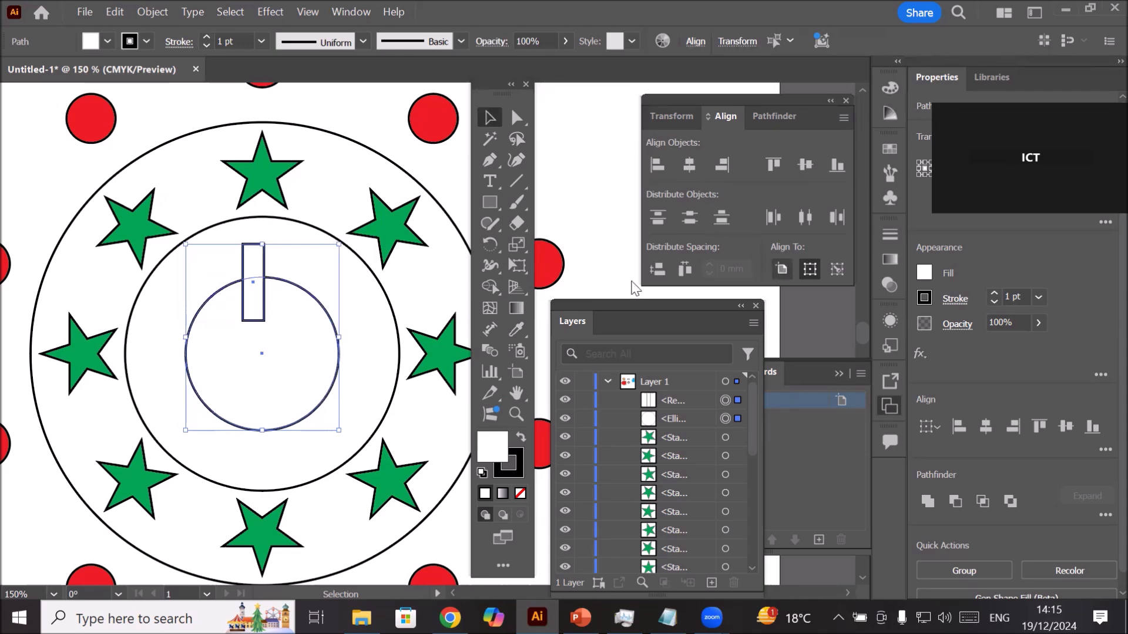
Step: Reselect the innermost circle together with the rectangle, try the horizontal centre alignment again and undo it
{"action": "left_click", "coordinate": [373, 332]}
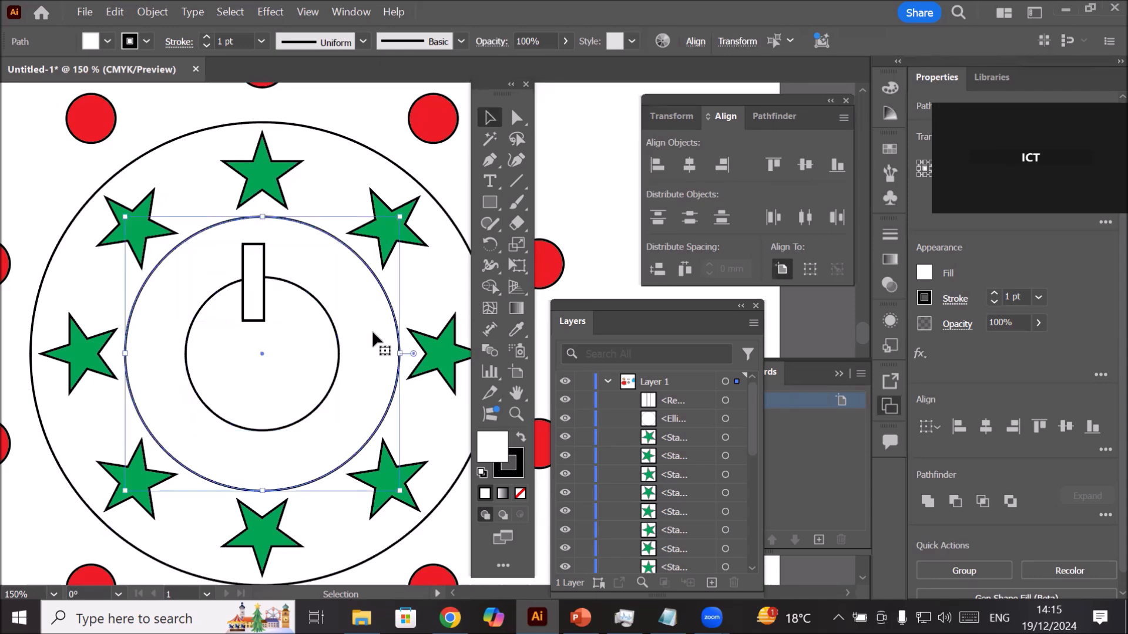
{"action": "left_click", "coordinate": [455, 204]}
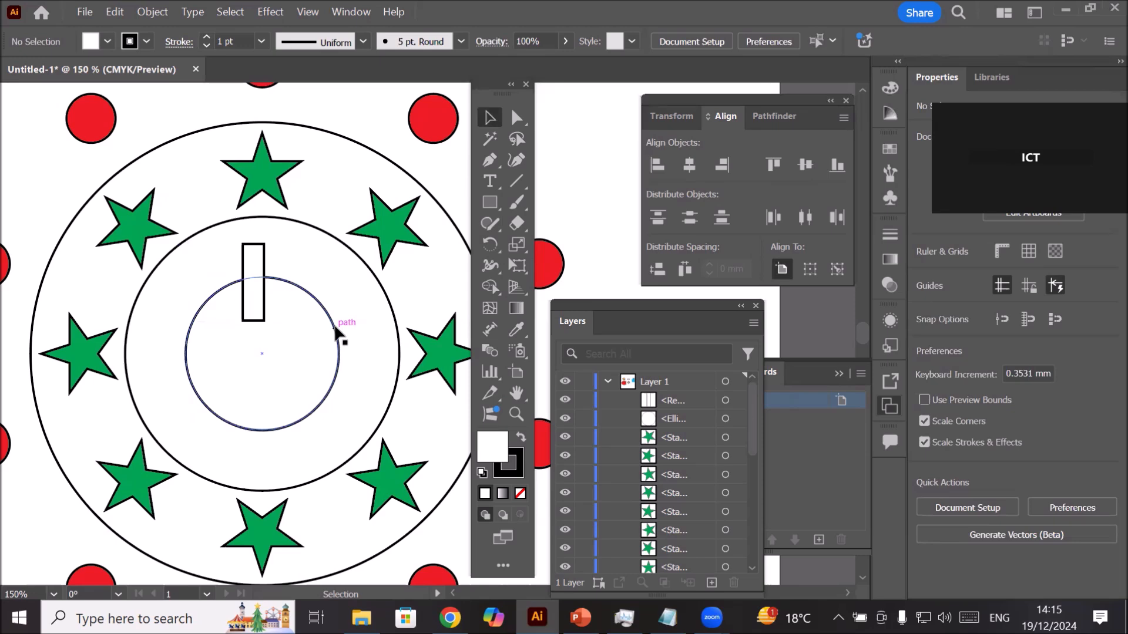
{"action": "left_click", "coordinate": [338, 334]}
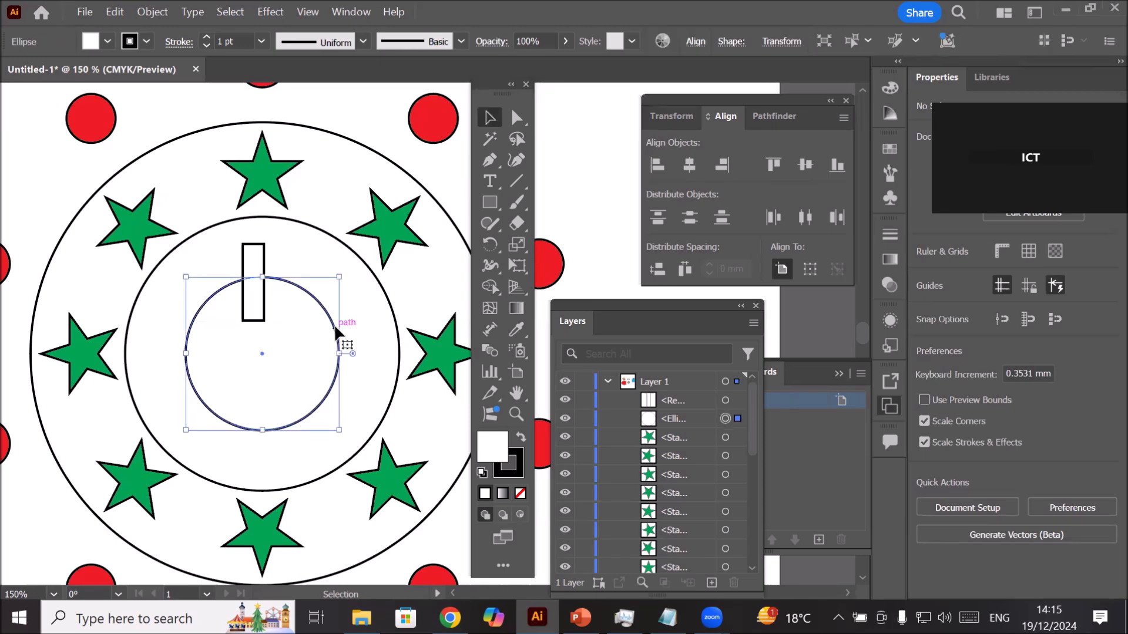
{"action": "left_click", "coordinate": [256, 246], "text": "shift"}
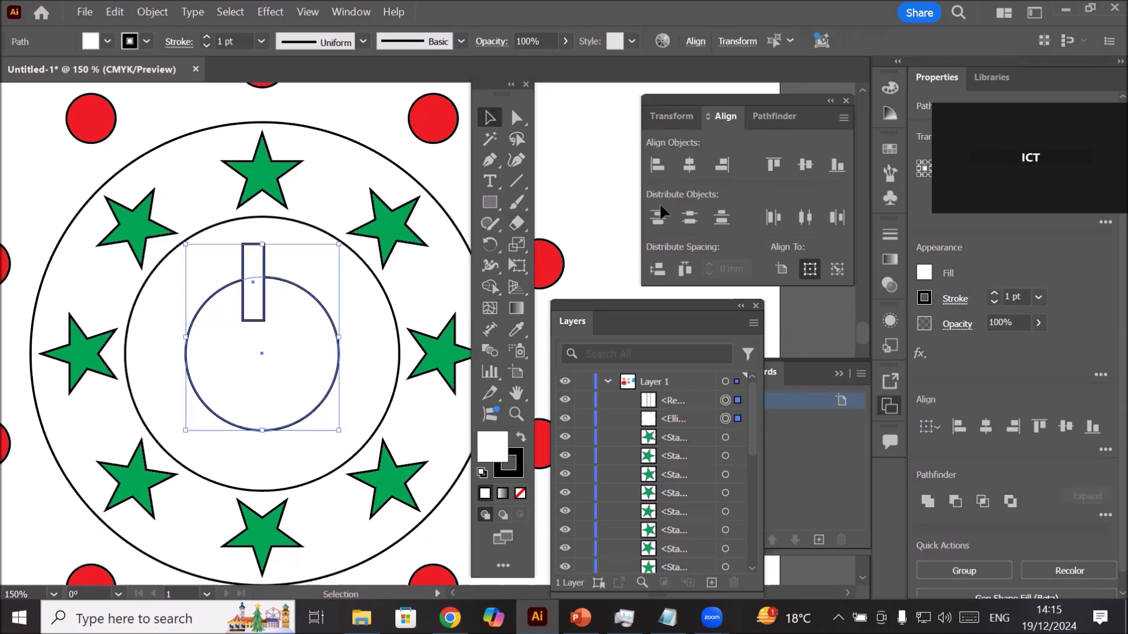
{"action": "left_click", "coordinate": [689, 166]}
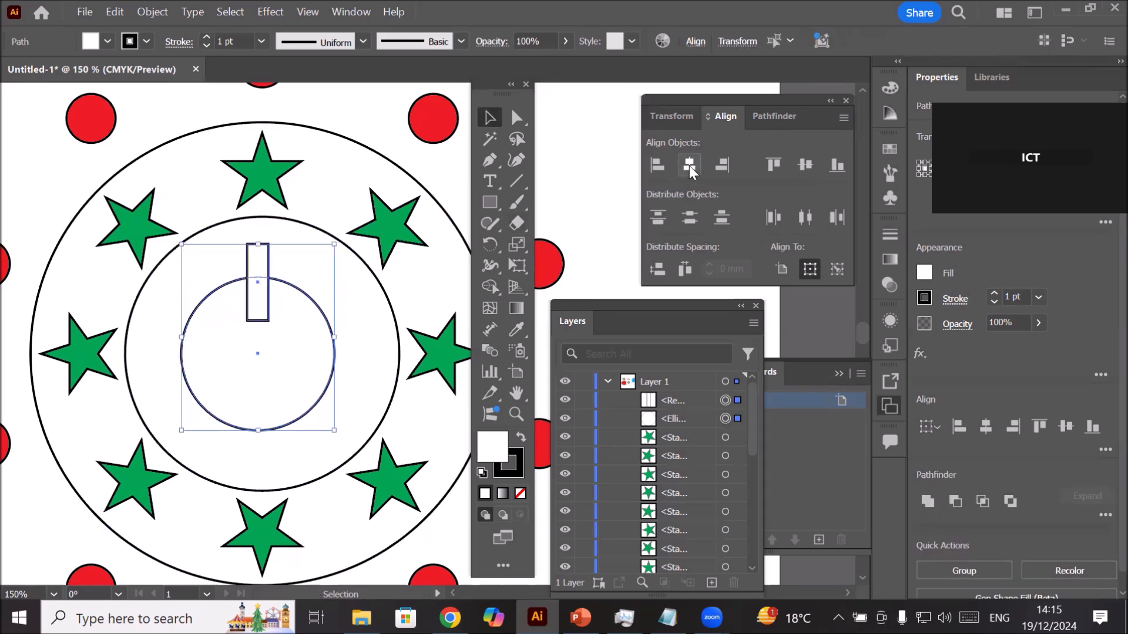
{"action": "key", "text": "ctrl+z"}
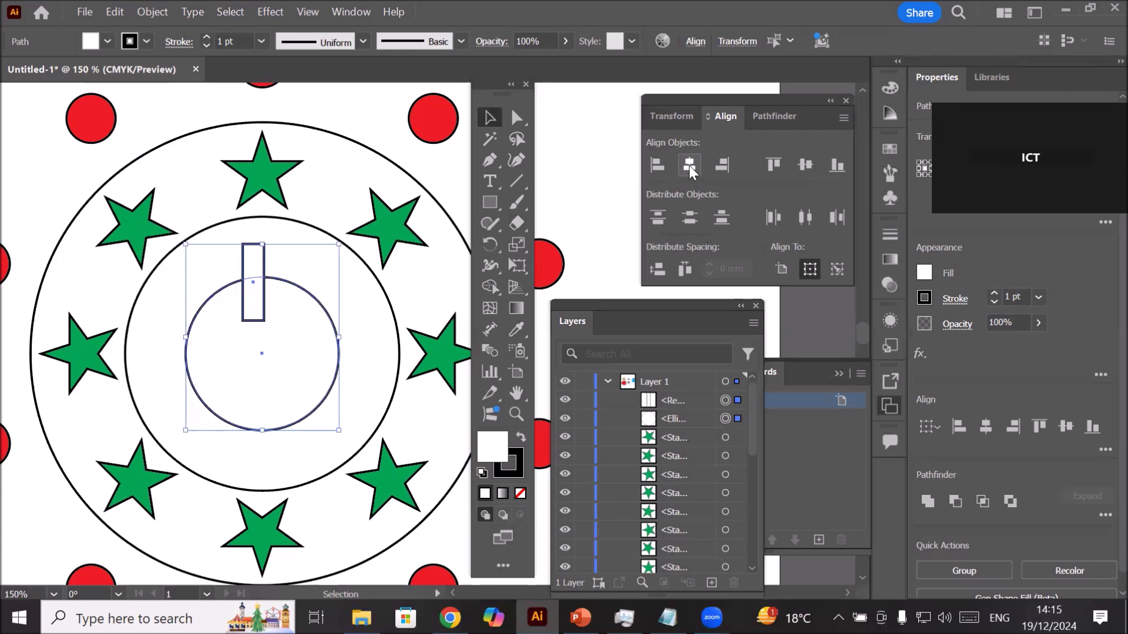
Step: Show the document rulers
{"action": "left_click", "coordinate": [294, 232]}
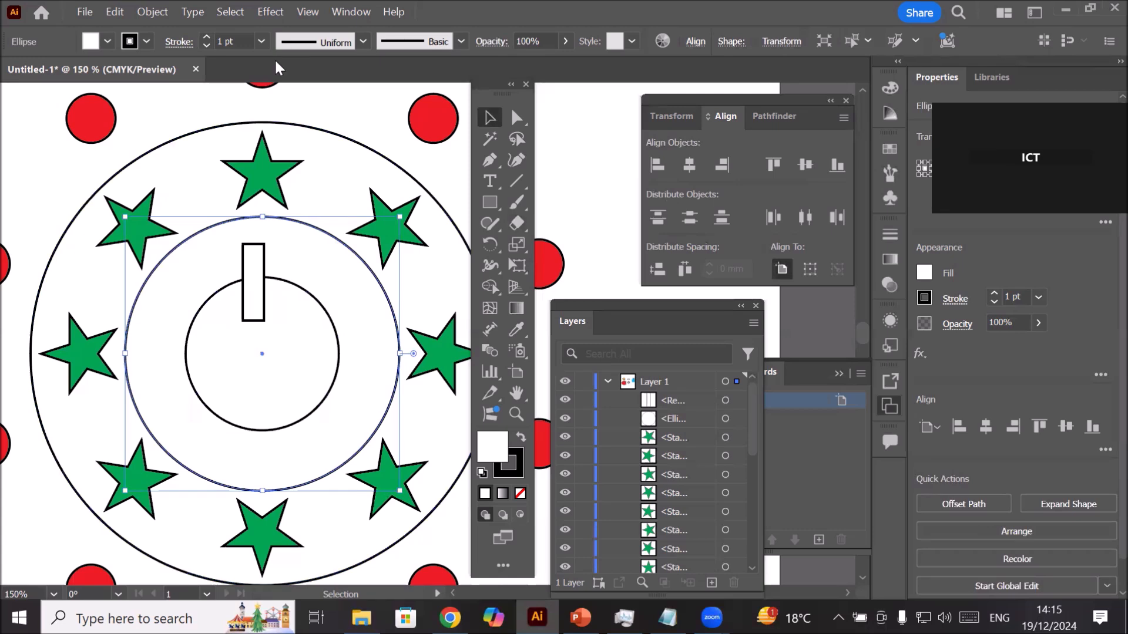
{"action": "left_click", "coordinate": [307, 12]}
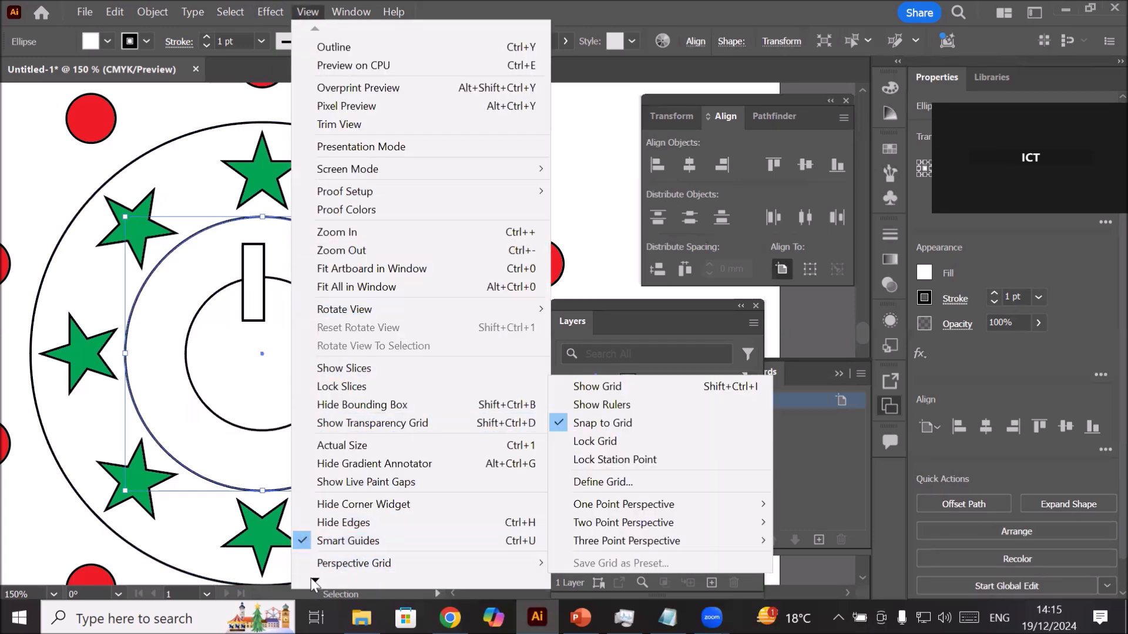
{"action": "mouse_move", "coordinate": [311, 578]}
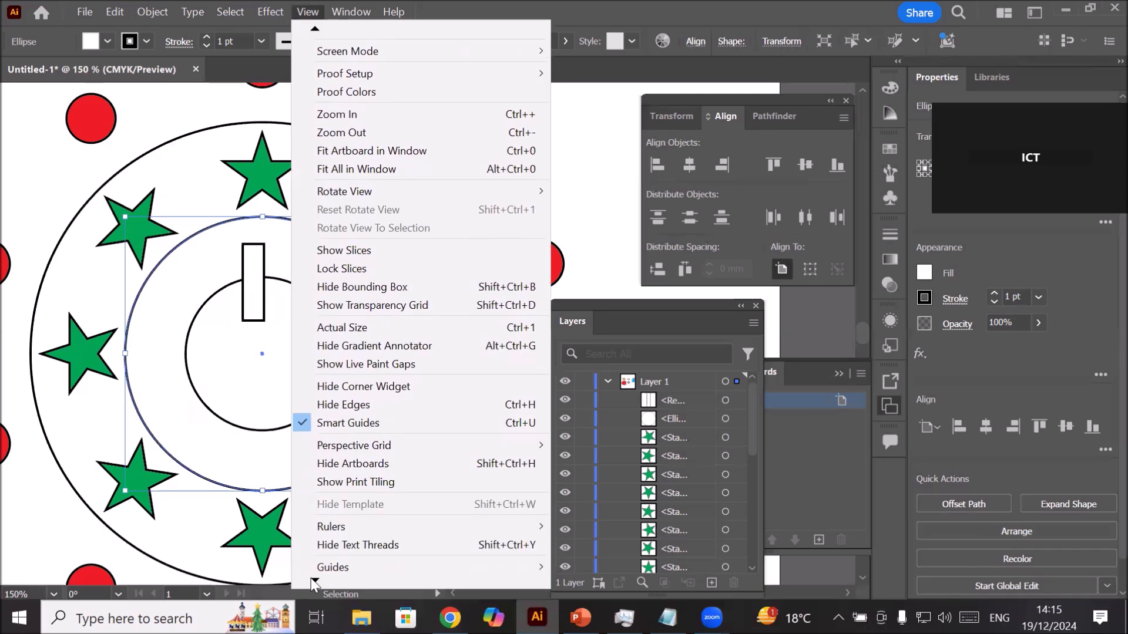
{"action": "mouse_move", "coordinate": [364, 521]}
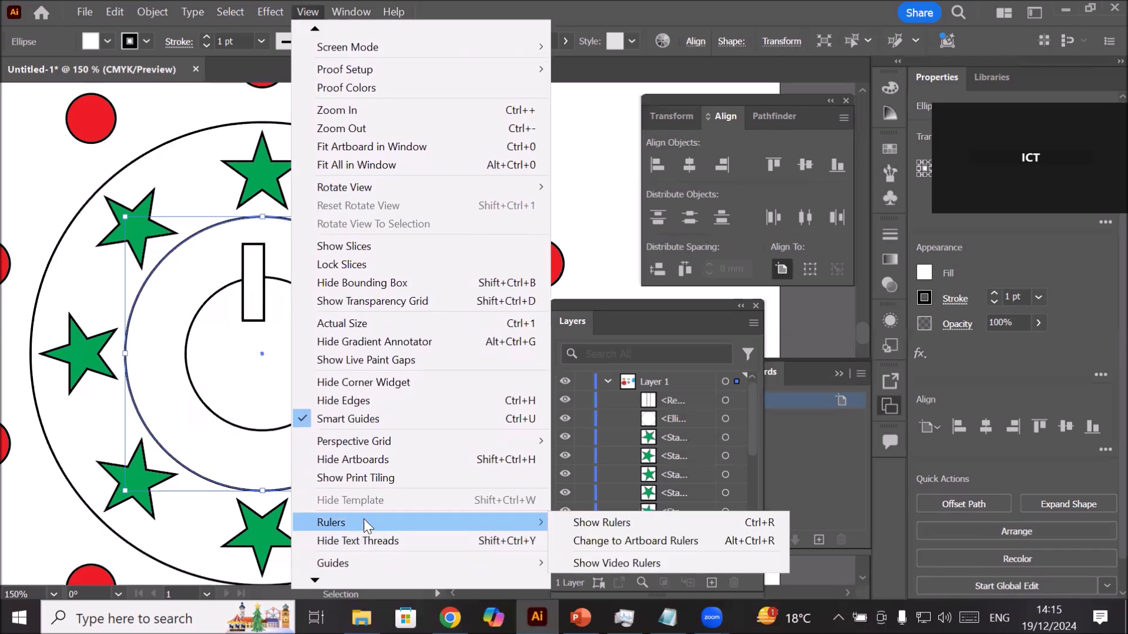
{"action": "left_click", "coordinate": [583, 524]}
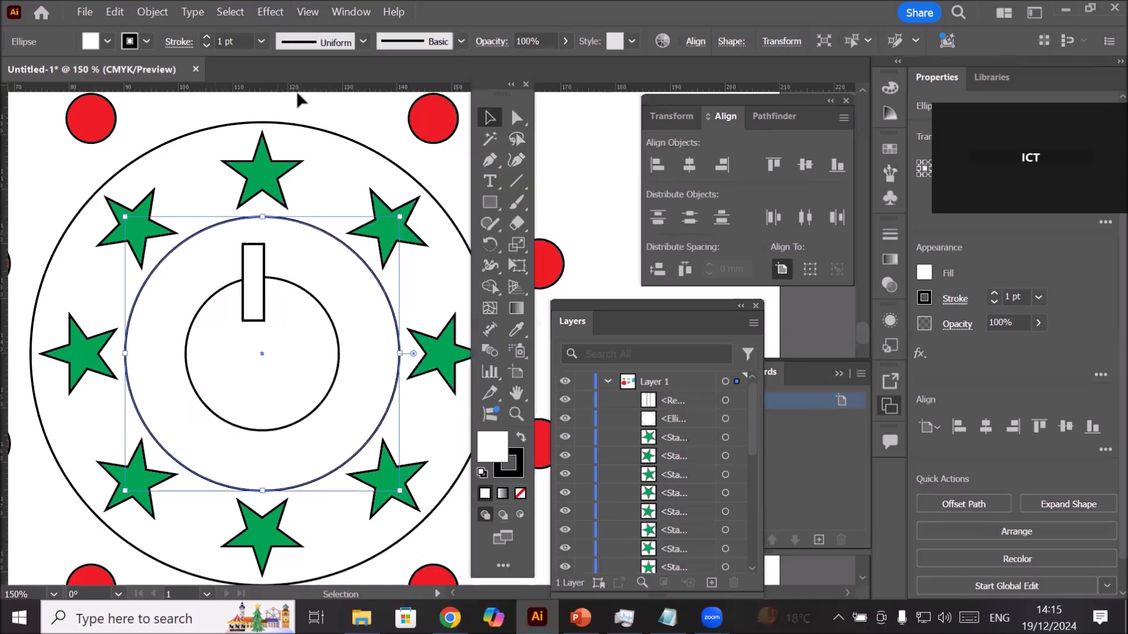
Step: Add a horizontal guide through the centre of the innermost circle and a vertical guide close to that centre
{"action": "left_click", "coordinate": [389, 129]}
{"action": "left_click", "coordinate": [312, 298]}
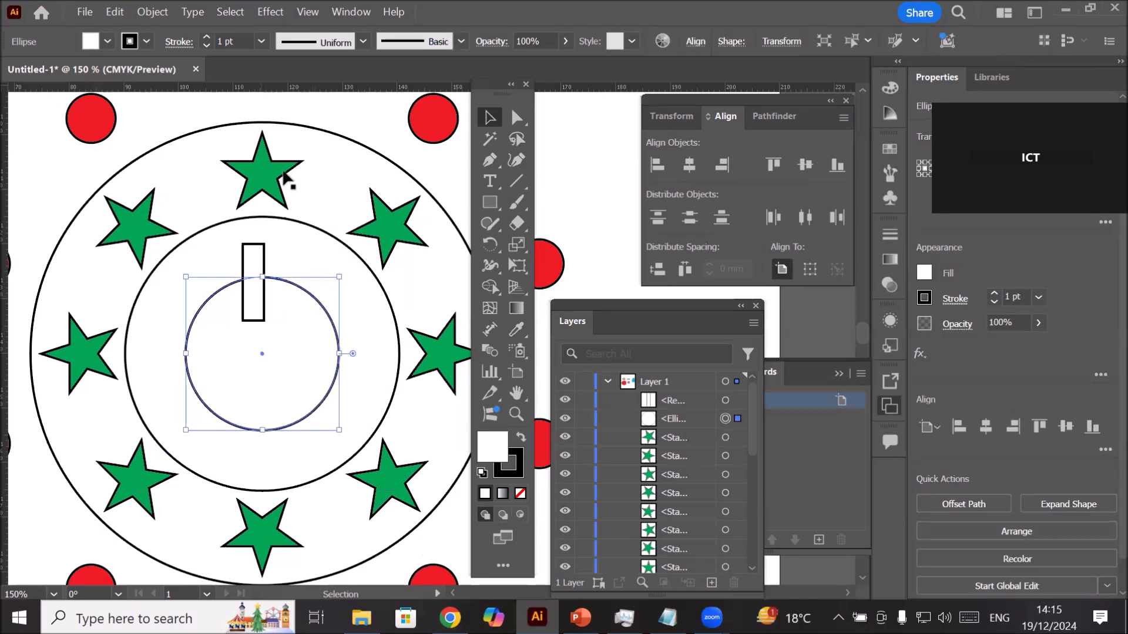
{"action": "left_click_drag", "start_coordinate": [291, 89], "coordinate": [262, 353]}
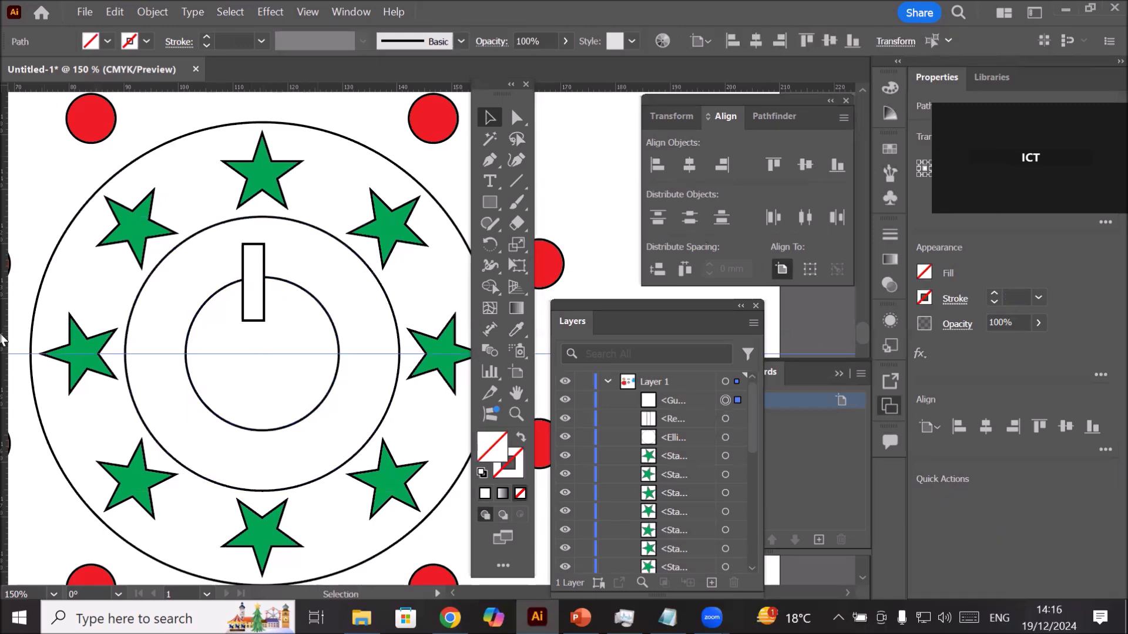
{"action": "left_click_drag", "start_coordinate": [264, 351], "coordinate": [264, 350]}
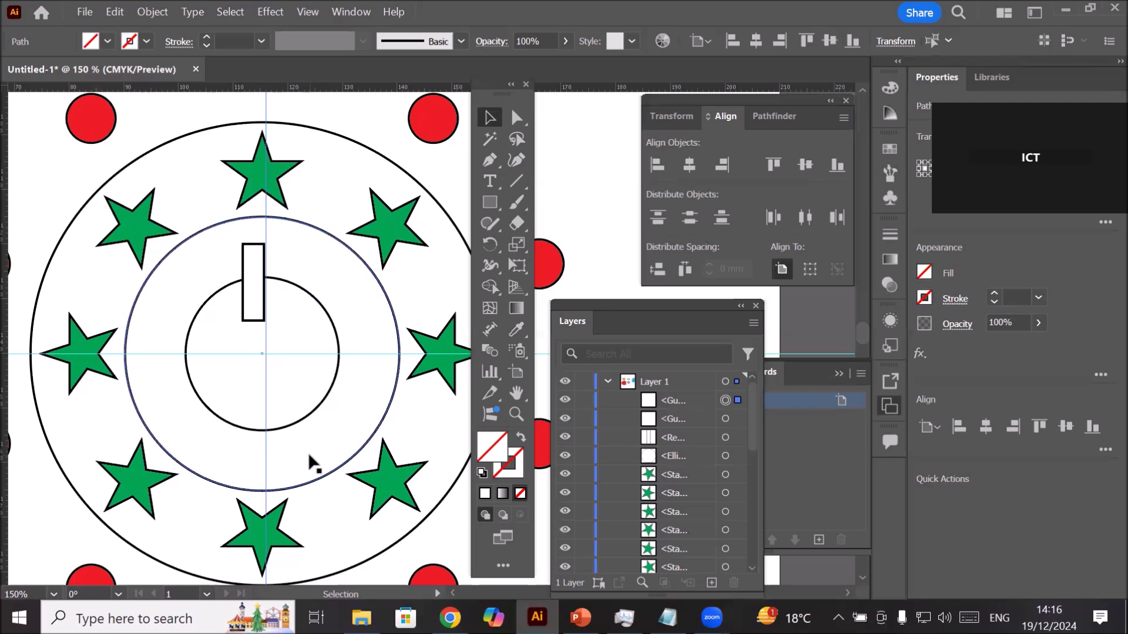
Step: Select the innermost circle to reveal its centre point and move the vertical guide closer to that point
{"action": "left_click", "coordinate": [307, 384]}
{"action": "scroll", "coordinate": [307, 385], "scroll_direction": "up", "scroll_amount": 2}
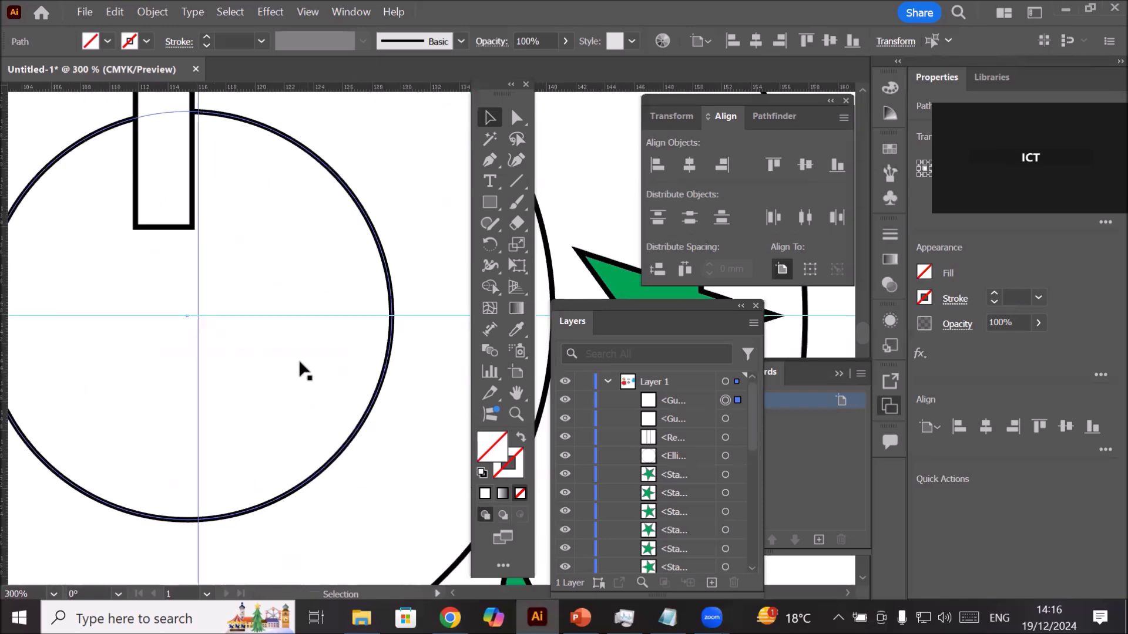
{"action": "left_click", "coordinate": [350, 145]}
{"action": "left_click", "coordinate": [337, 172]}
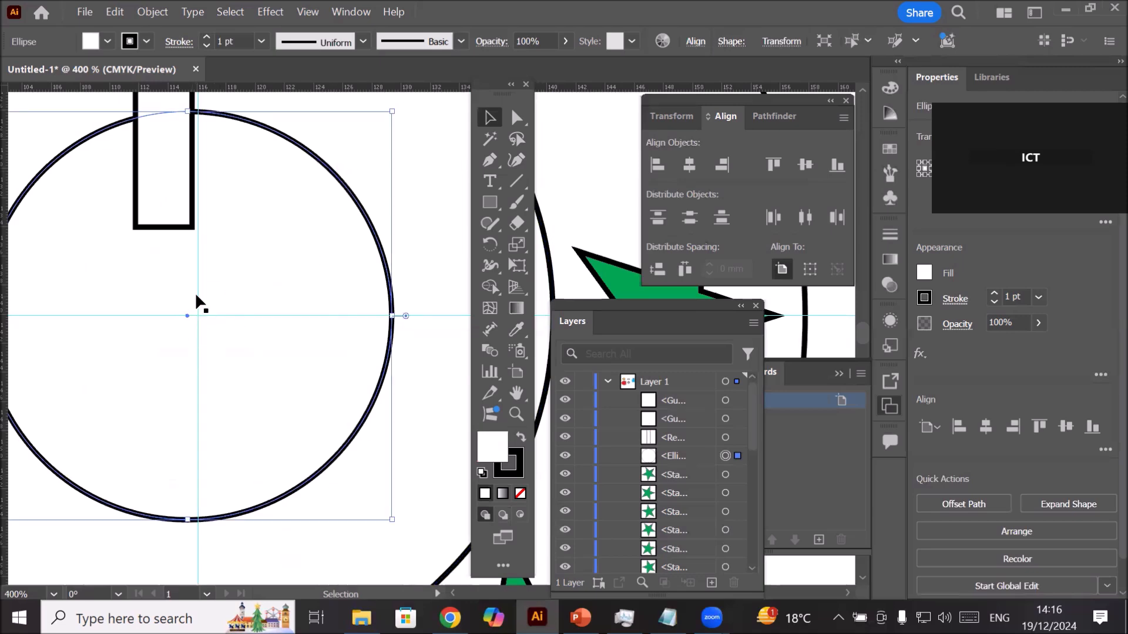
{"action": "left_click_drag", "start_coordinate": [196, 293], "coordinate": [182, 311]}
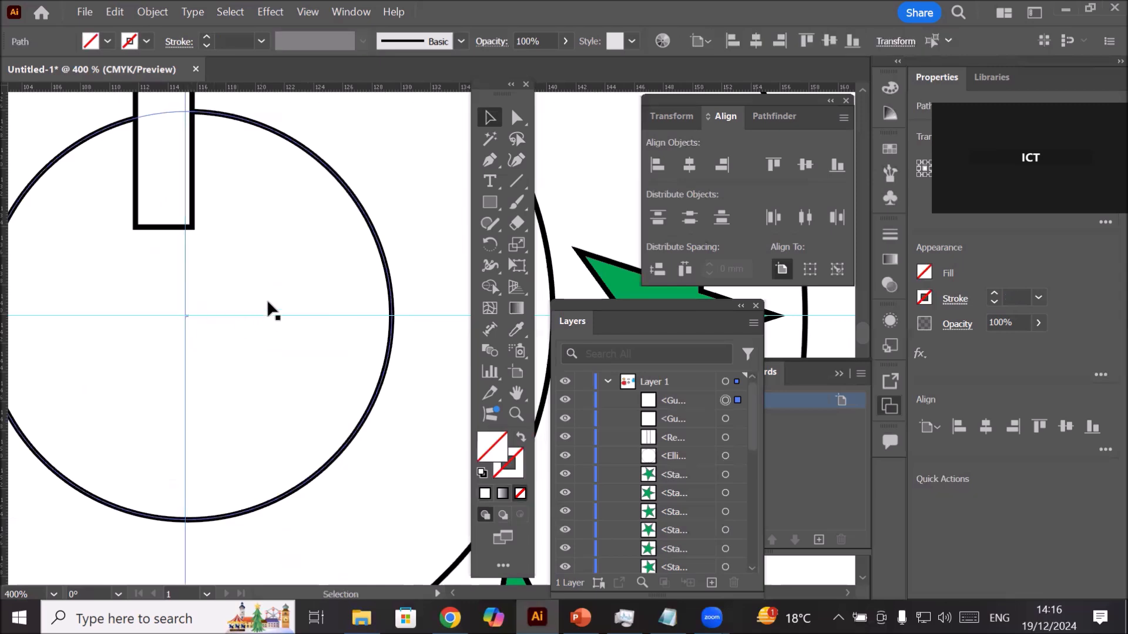
Step: Fine-tune the vertical guide's position so that it runs exactly through the innermost circle's centre point
{"action": "scroll", "coordinate": [202, 302], "scroll_direction": "up", "scroll_amount": 5}
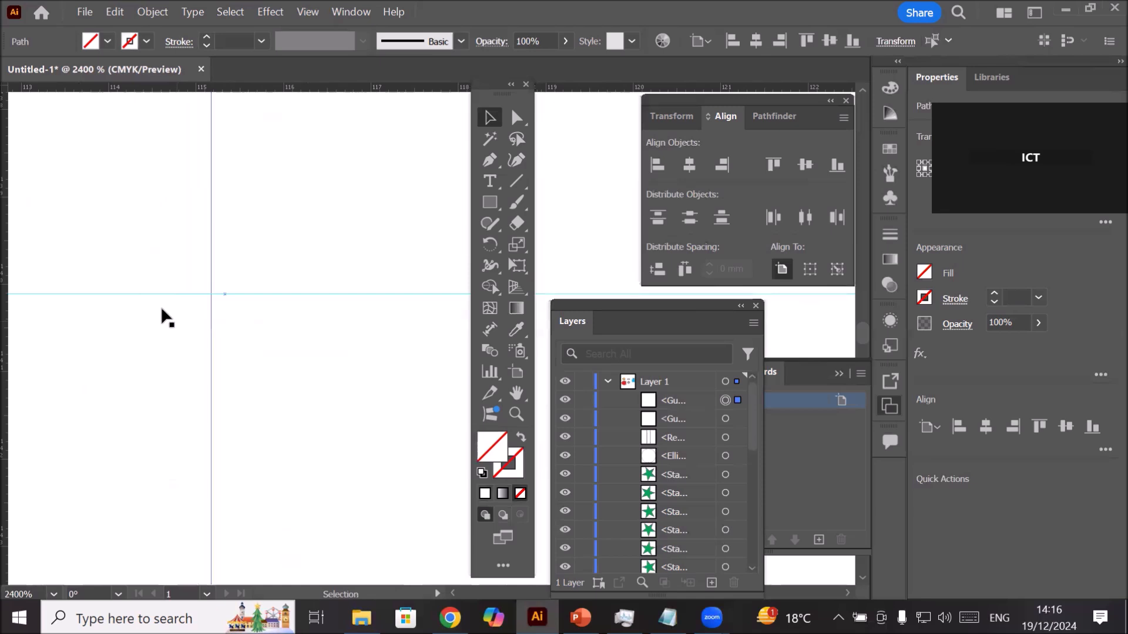
{"action": "left_click", "coordinate": [214, 269]}
{"action": "left_click", "coordinate": [212, 259]}
{"action": "left_click", "coordinate": [306, 368]}
{"action": "scroll", "coordinate": [306, 369], "scroll_direction": "down", "scroll_amount": 3}
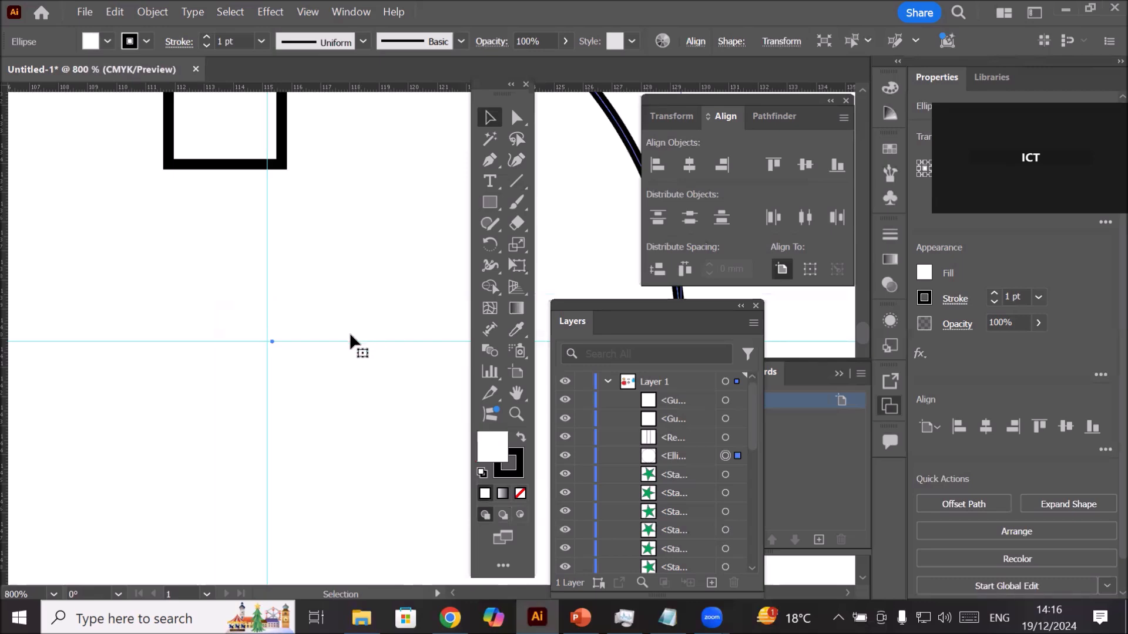
{"action": "scroll", "coordinate": [340, 295], "scroll_direction": "up", "scroll_amount": 1}
{"action": "scroll", "coordinate": [339, 295], "scroll_direction": "up", "scroll_amount": 1}
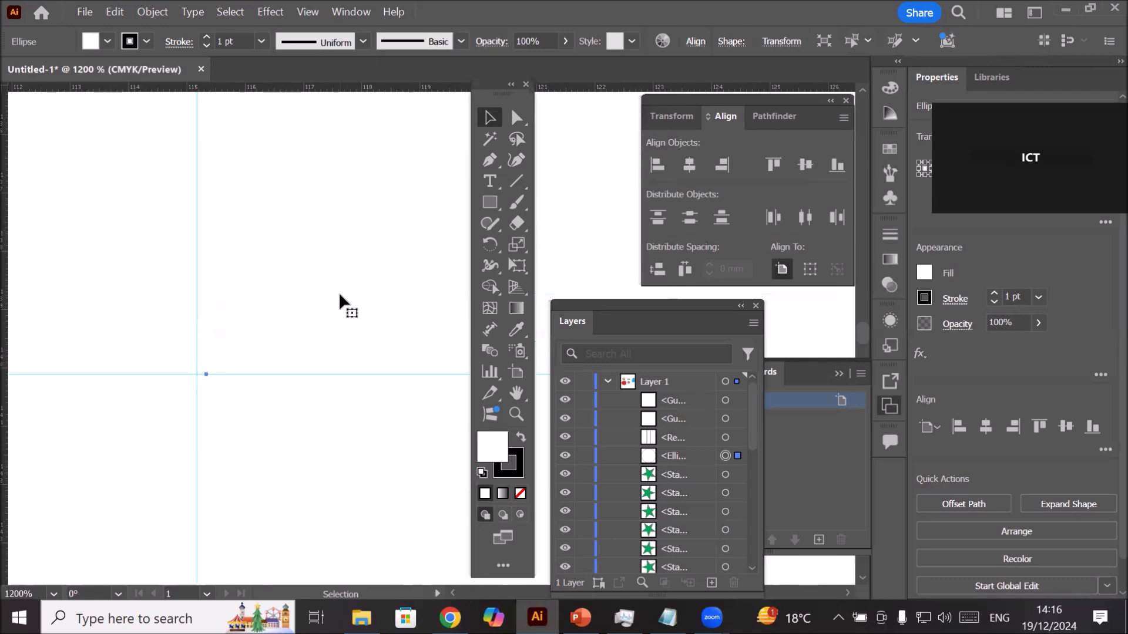
{"action": "left_click_drag", "start_coordinate": [194, 306], "coordinate": [202, 308]}
{"action": "left_click", "coordinate": [201, 309]}
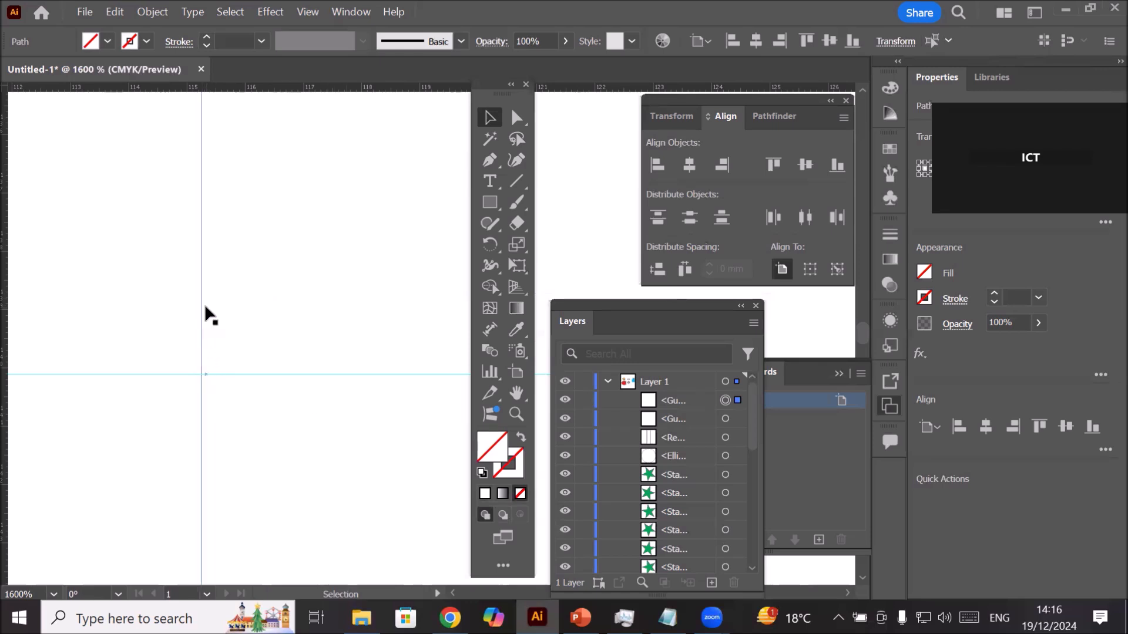
{"action": "left_click_drag", "start_coordinate": [202, 301], "coordinate": [235, 317]}
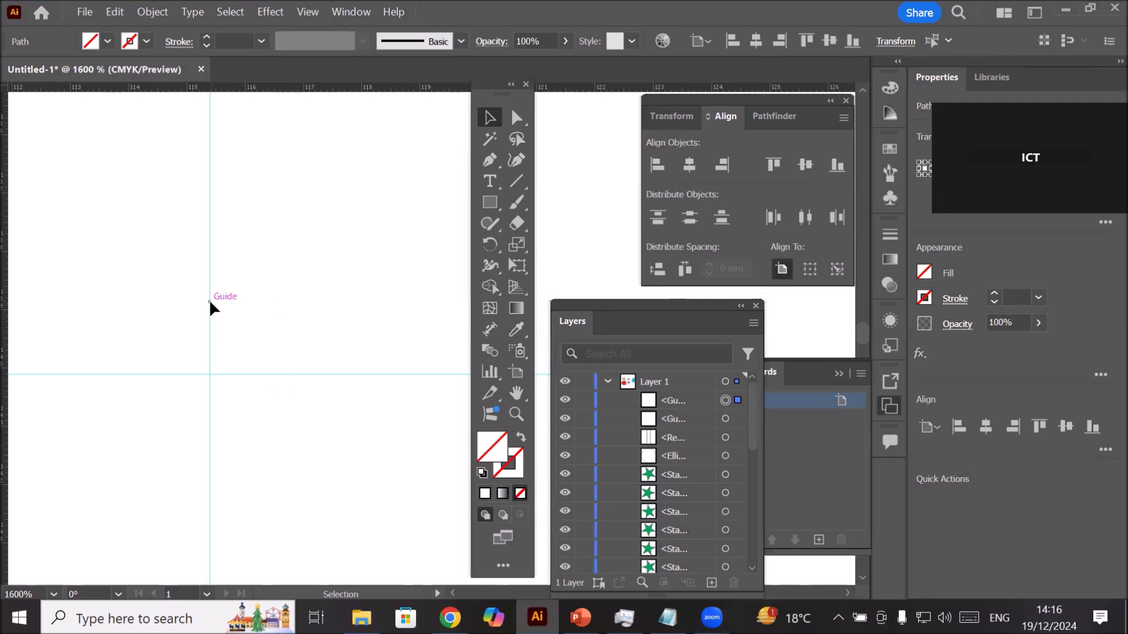
{"action": "left_click_drag", "start_coordinate": [209, 300], "coordinate": [206, 300]}
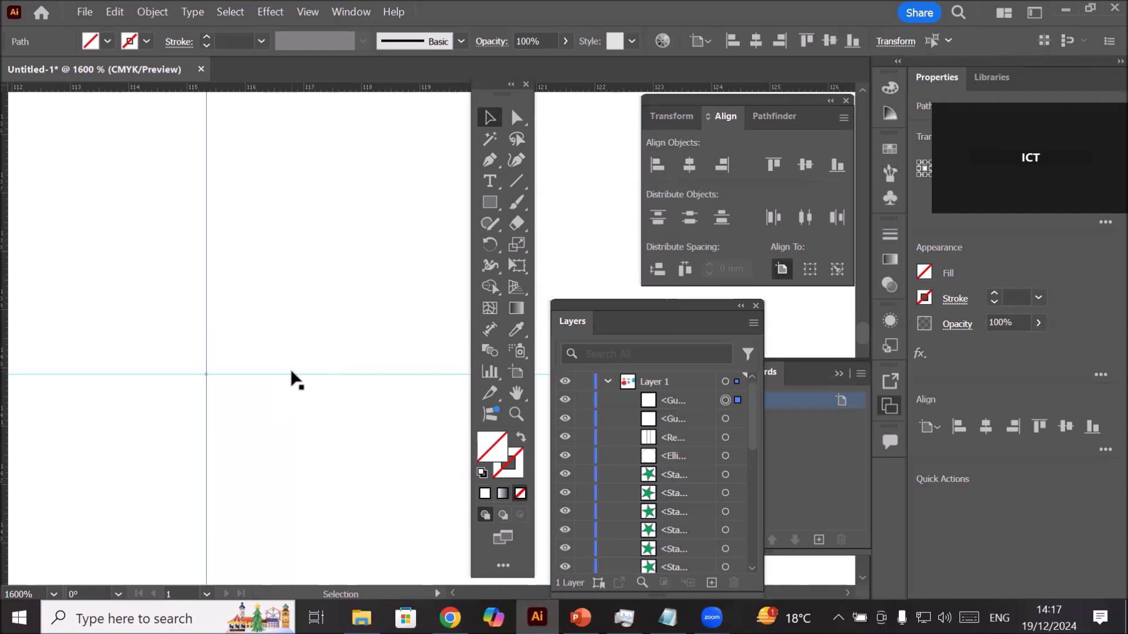
Step: Try aligning the rectangle and the innermost circle by their horizontal centres, and undo the alignment
{"action": "scroll", "coordinate": [291, 374], "scroll_direction": "down", "scroll_amount": 5}
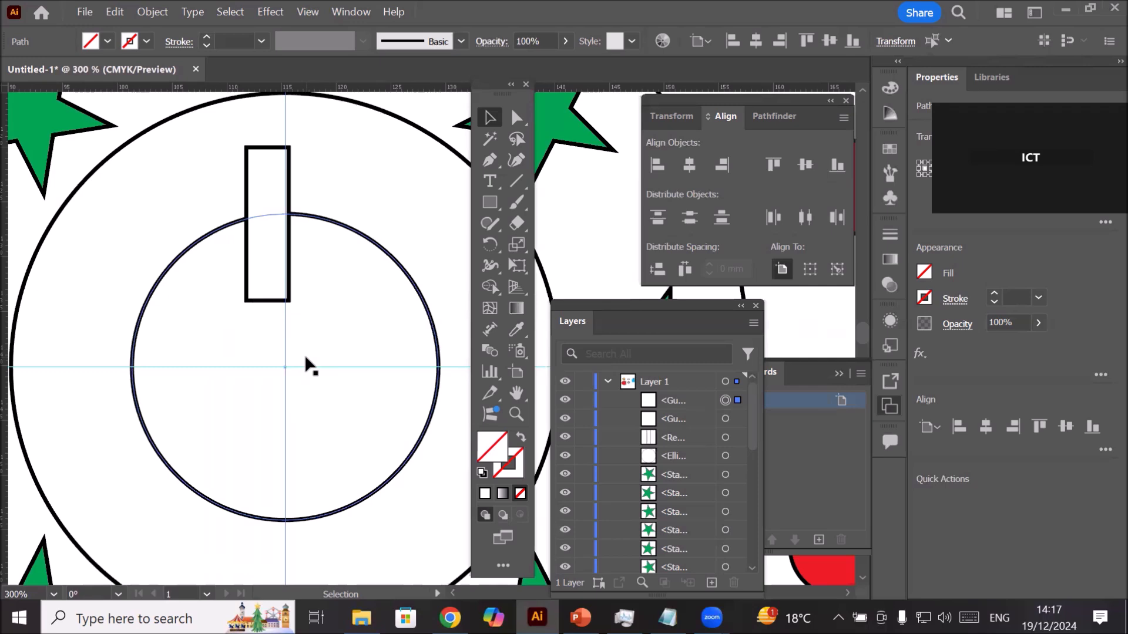
{"action": "left_click", "coordinate": [158, 179]}
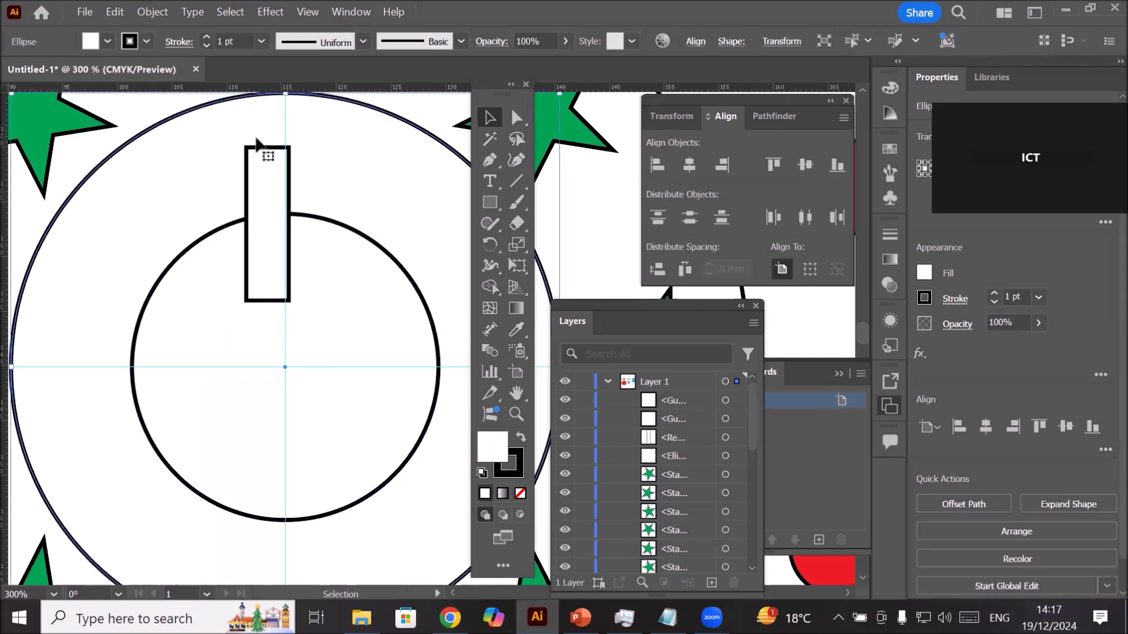
{"action": "left_click", "coordinate": [261, 152]}
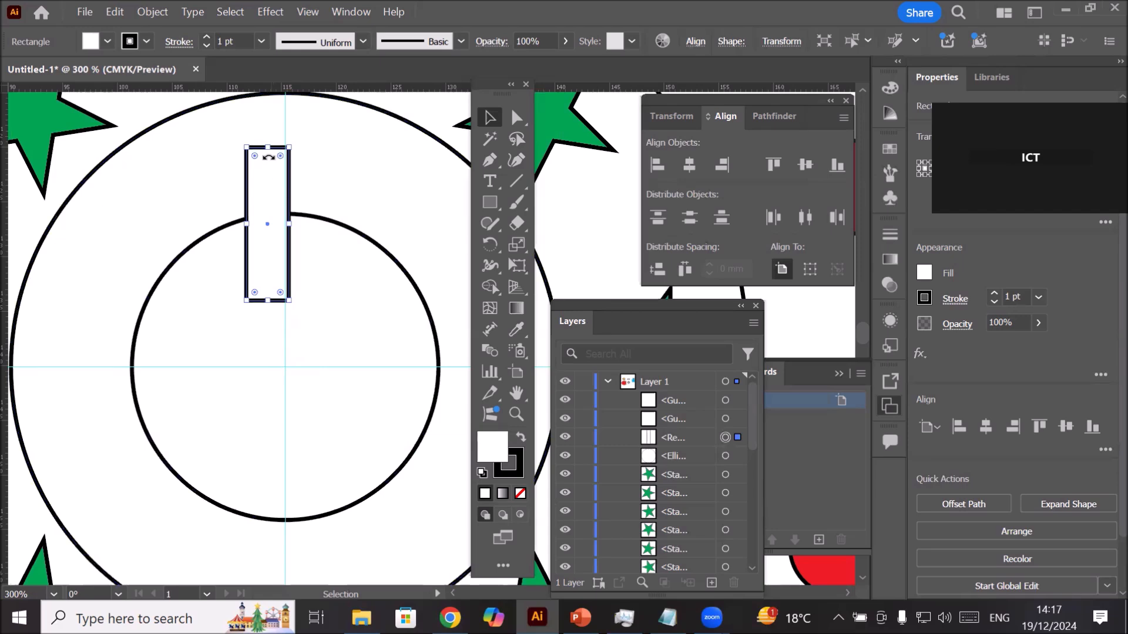
{"action": "left_click", "coordinate": [364, 238], "text": "shift"}
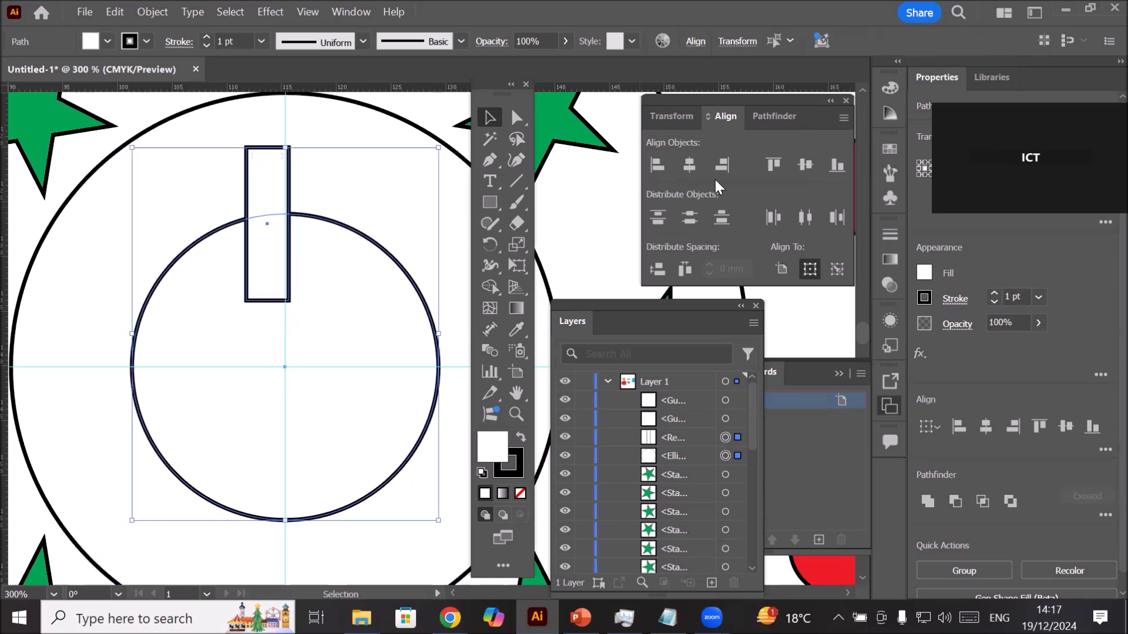
{"action": "left_click", "coordinate": [690, 167]}
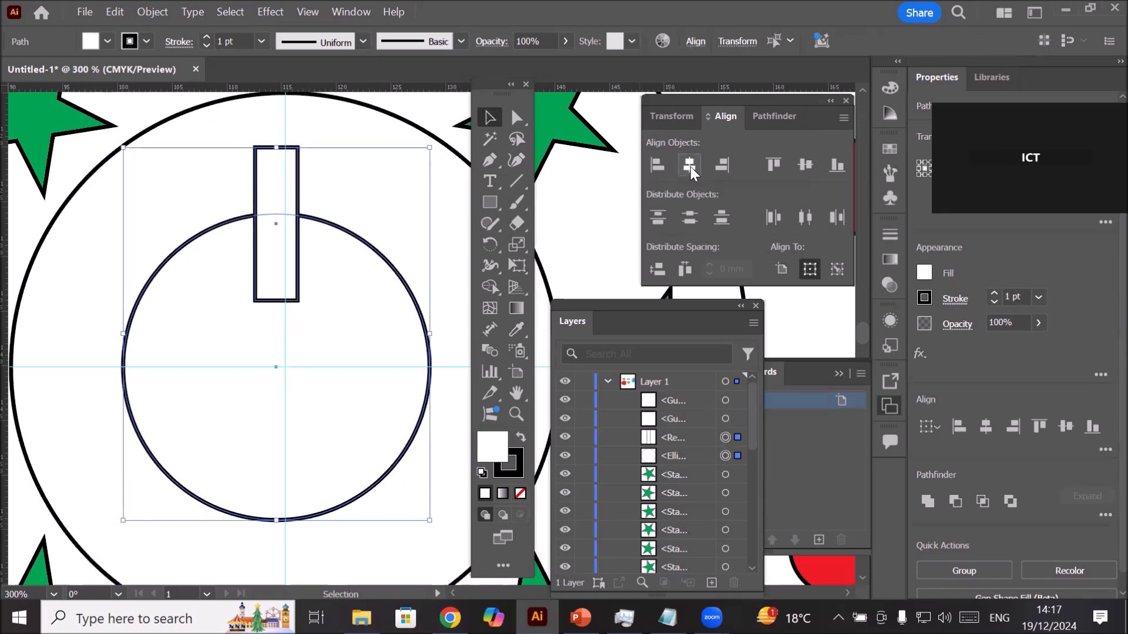
{"action": "key", "text": "ctrl+z"}
Step: Reselect the innermost circle with the rectangle, repeat the horizontal centre alignment and undo it again
{"action": "left_click", "coordinate": [344, 135]}
{"action": "left_click", "coordinate": [353, 235]}
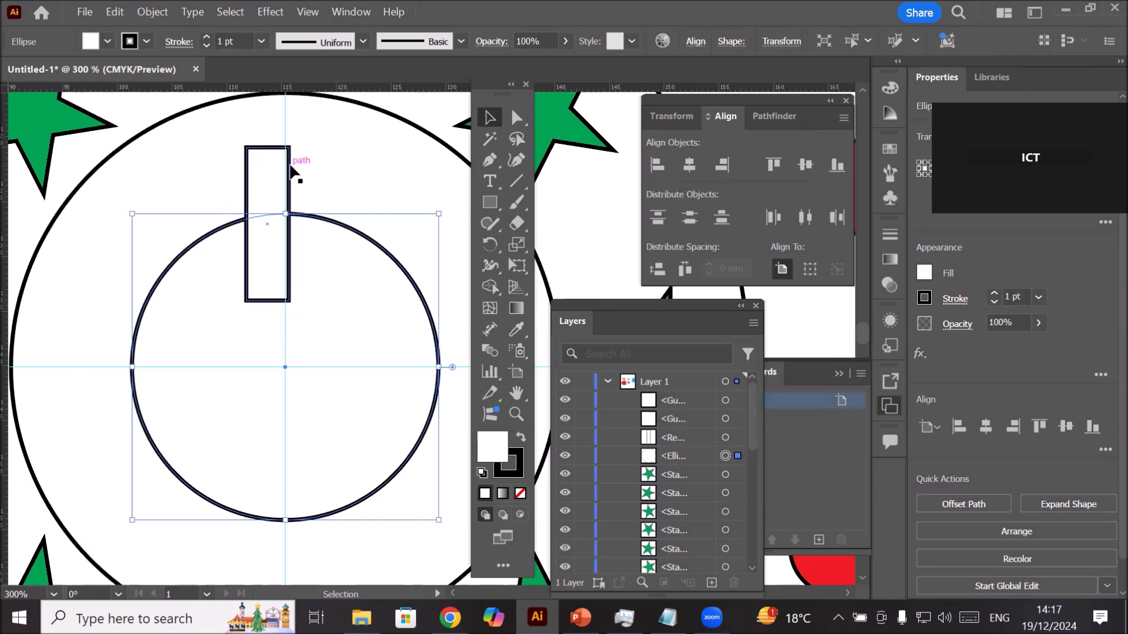
{"action": "left_click", "coordinate": [257, 155], "text": "shift"}
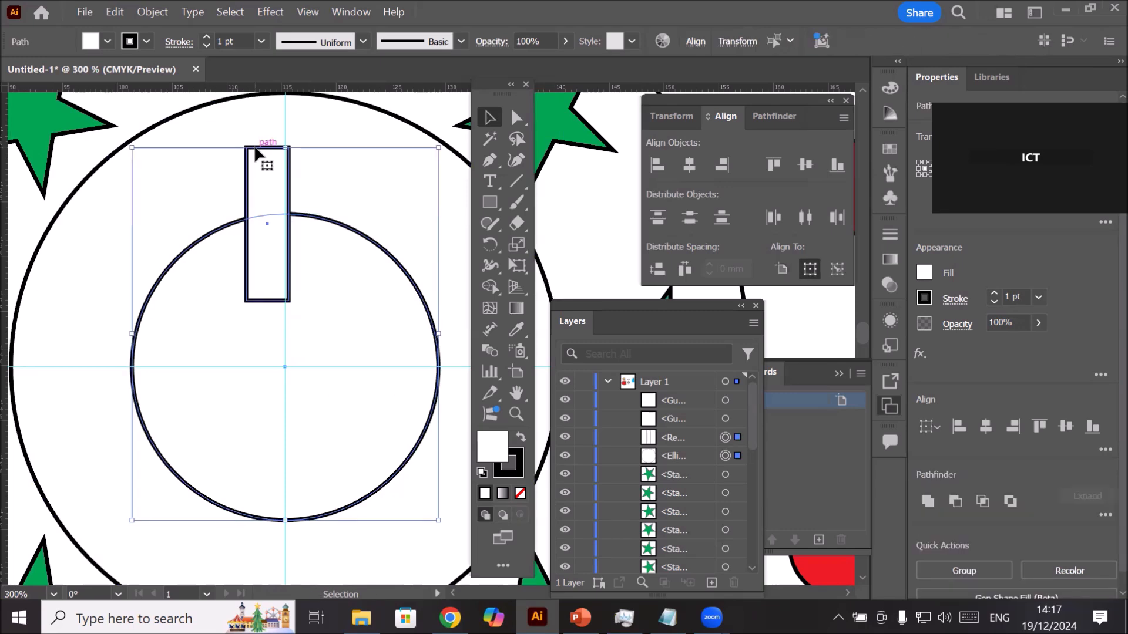
{"action": "left_click", "coordinate": [689, 166]}
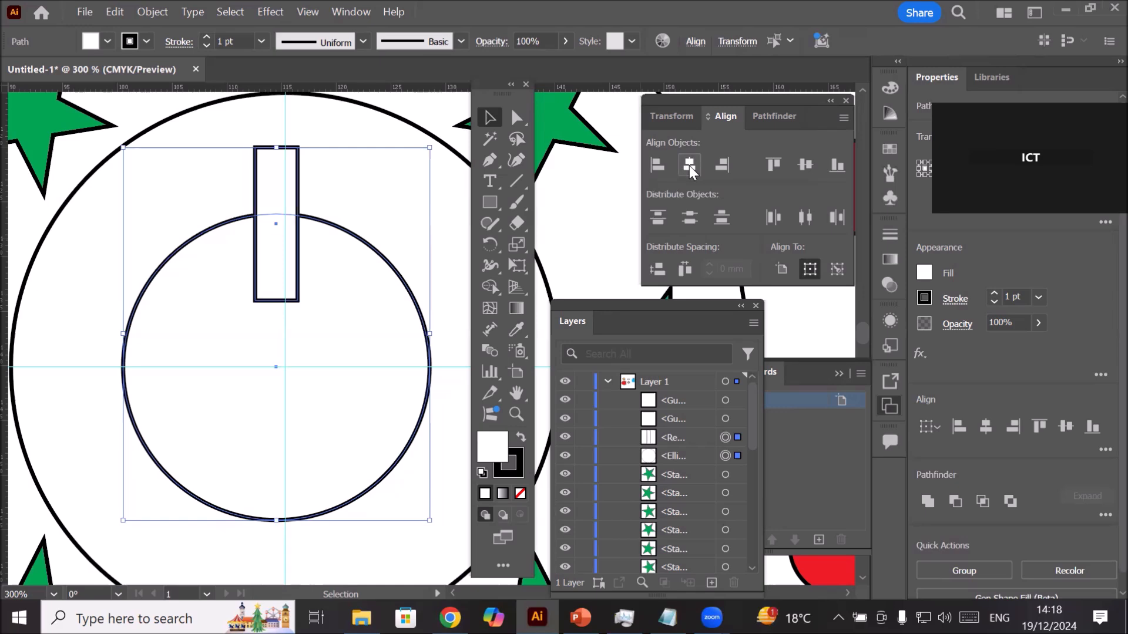
{"action": "key", "text": "ctrl+z"}
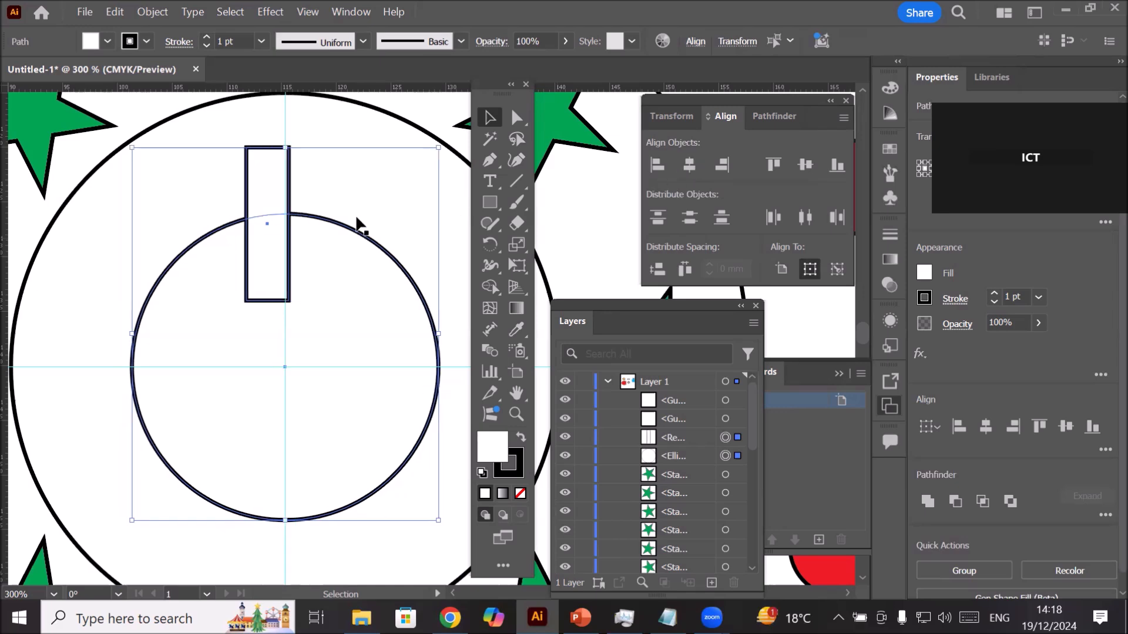
Step: Select the rectangle together with the innermost circle and align them by their horizontal centres
{"action": "left_click", "coordinate": [251, 130]}
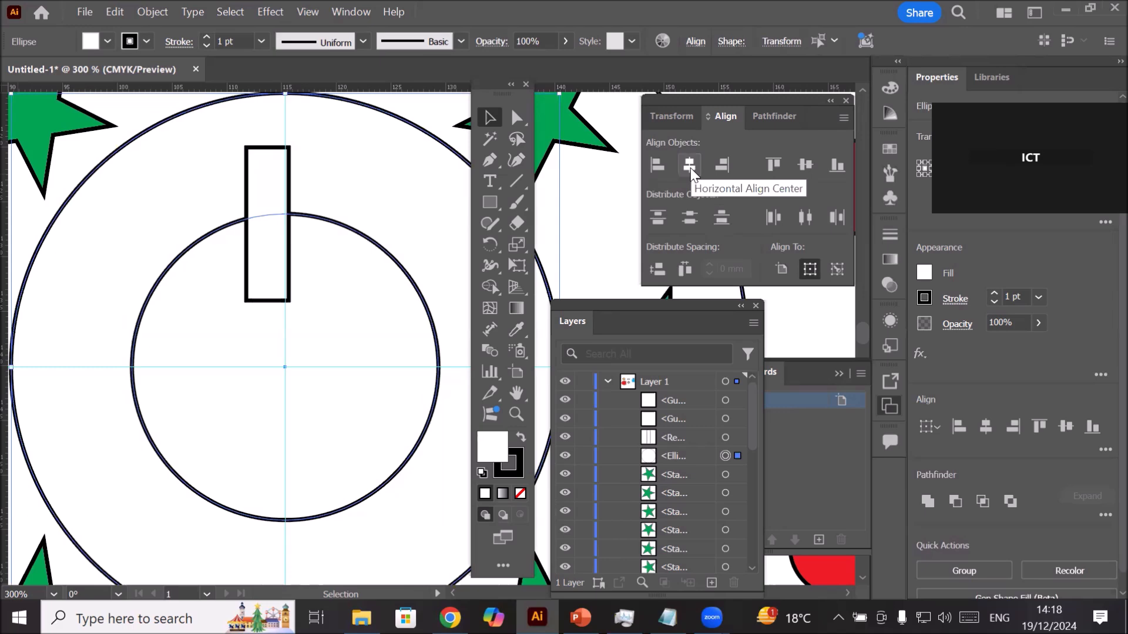
{"action": "left_click", "coordinate": [224, 109]}
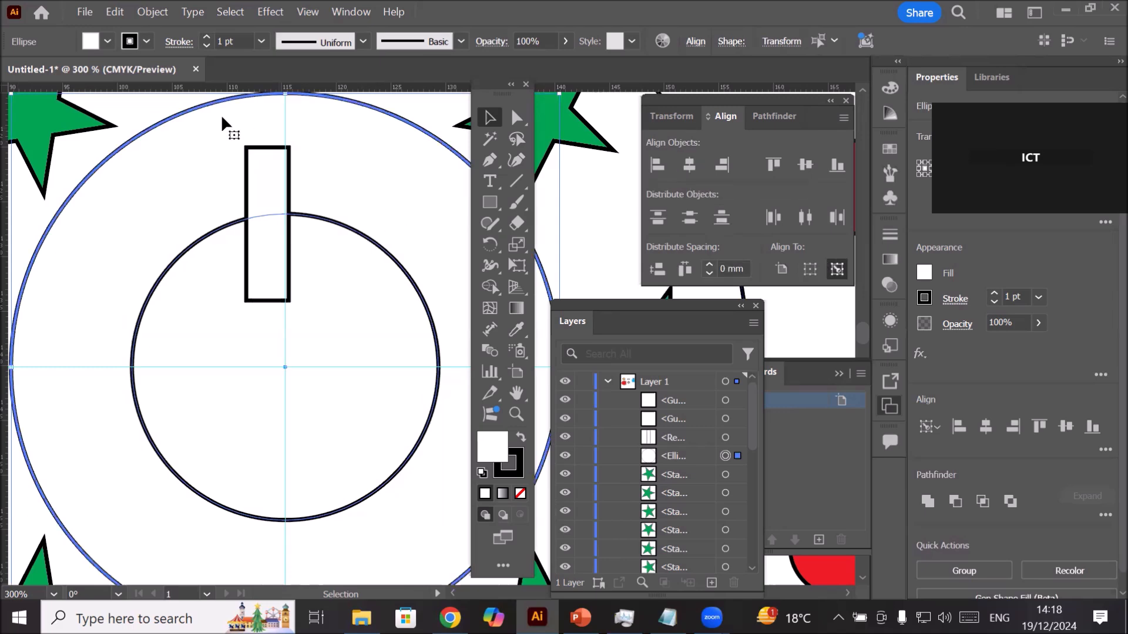
{"action": "left_click", "coordinate": [252, 172]}
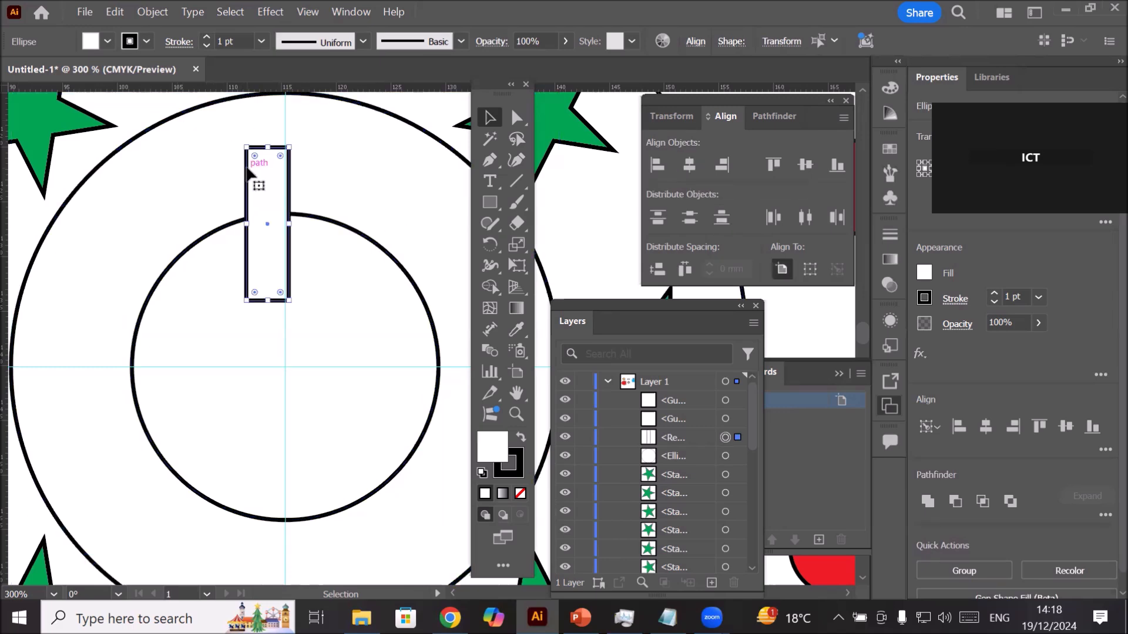
{"action": "left_click", "coordinate": [178, 257], "text": "shift"}
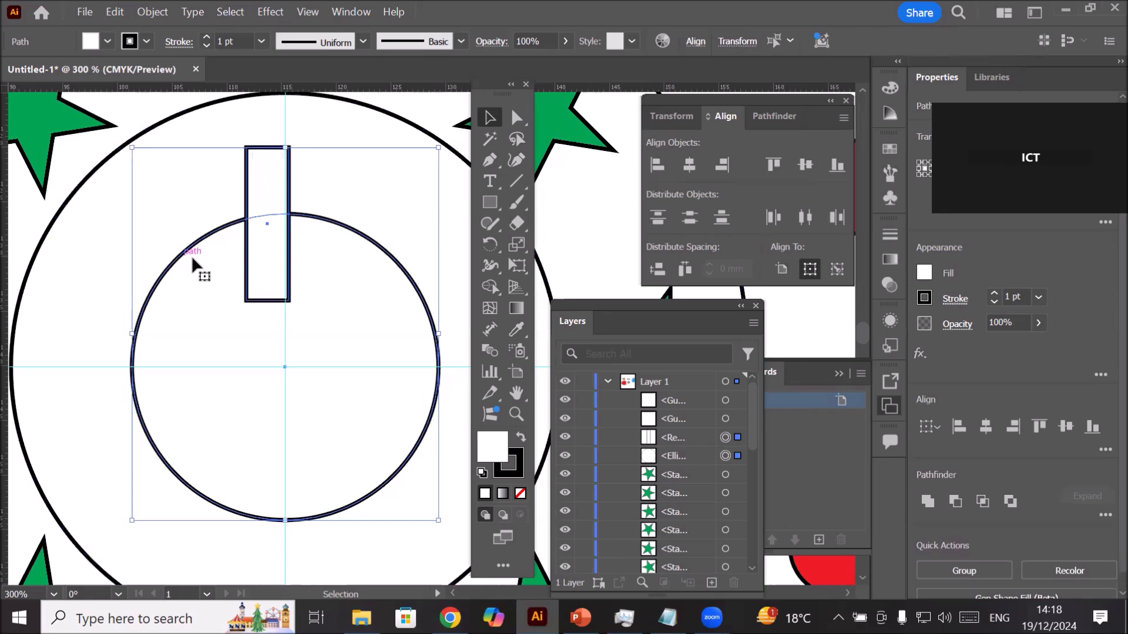
{"action": "left_click", "coordinate": [685, 165]}
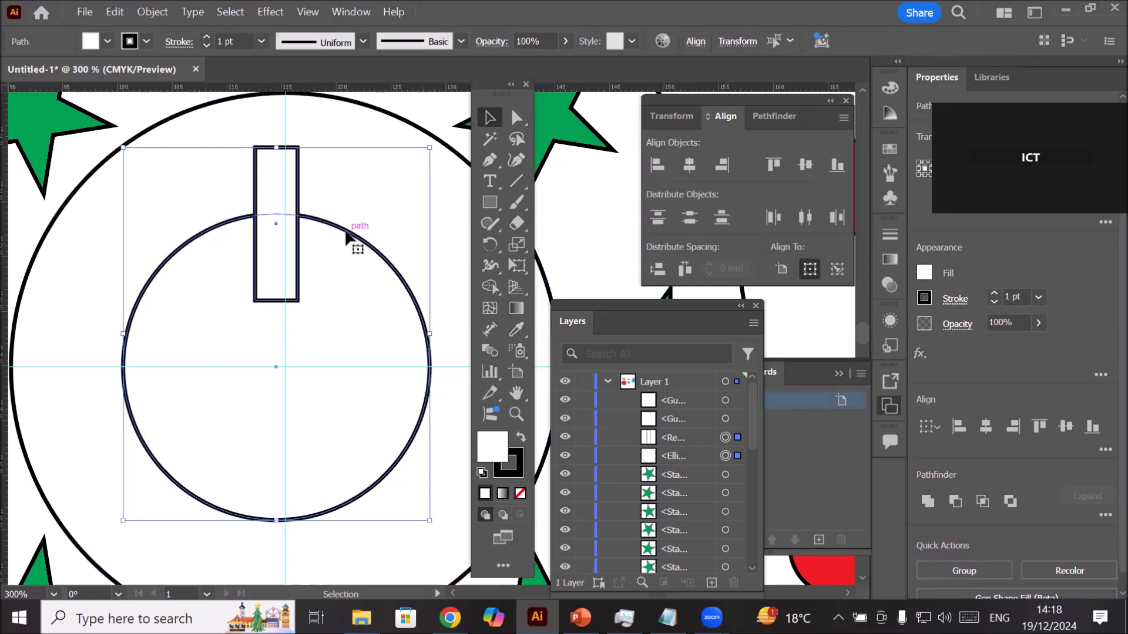
Step: Move the aligned rectangle and innermost circle together so the circle's centre sits on the guides' intersection, and deselect everything
{"action": "left_click_drag", "start_coordinate": [346, 231], "coordinate": [355, 234]}
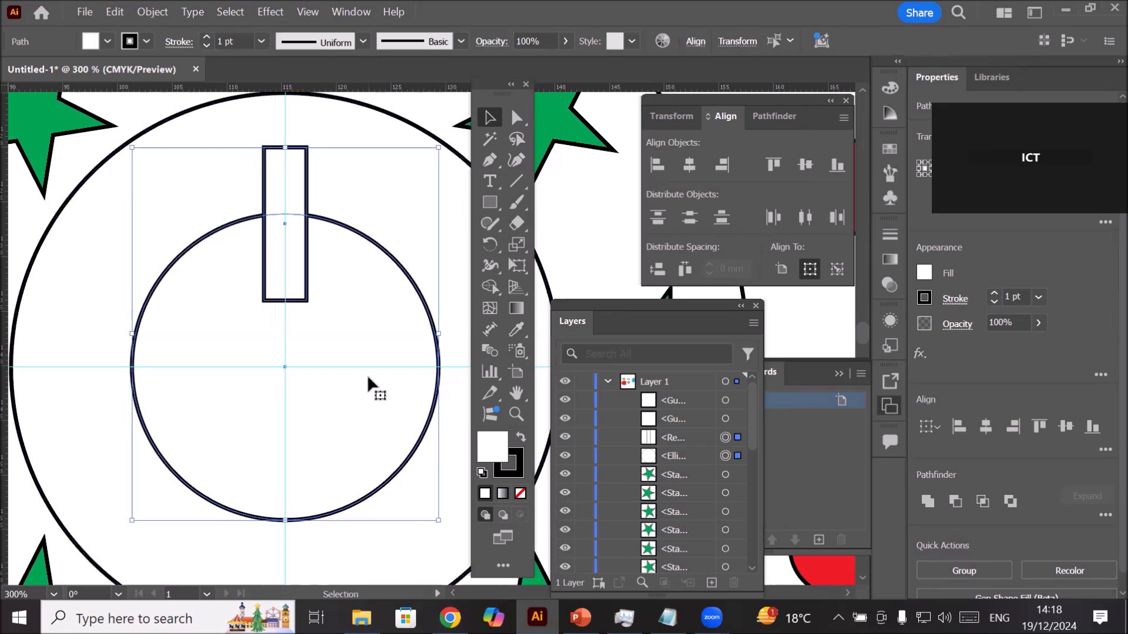
{"action": "scroll", "coordinate": [368, 376], "scroll_direction": "down", "scroll_amount": 2}
{"action": "scroll", "coordinate": [415, 406], "scroll_direction": "down", "scroll_amount": 1}
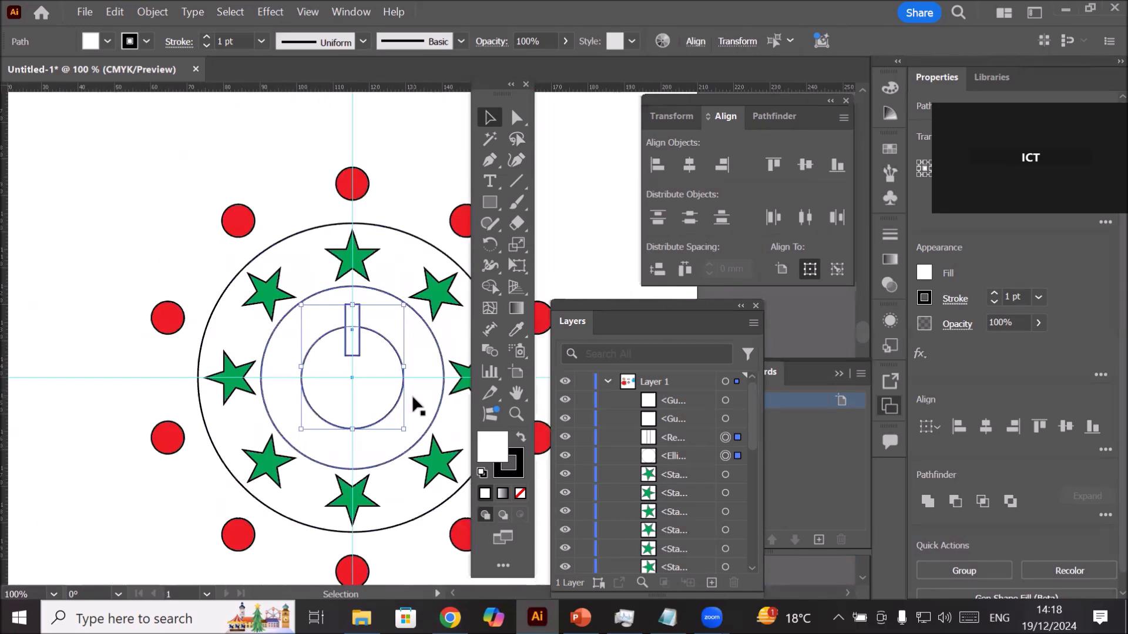
{"action": "scroll", "coordinate": [418, 398], "scroll_direction": "up", "scroll_amount": 2}
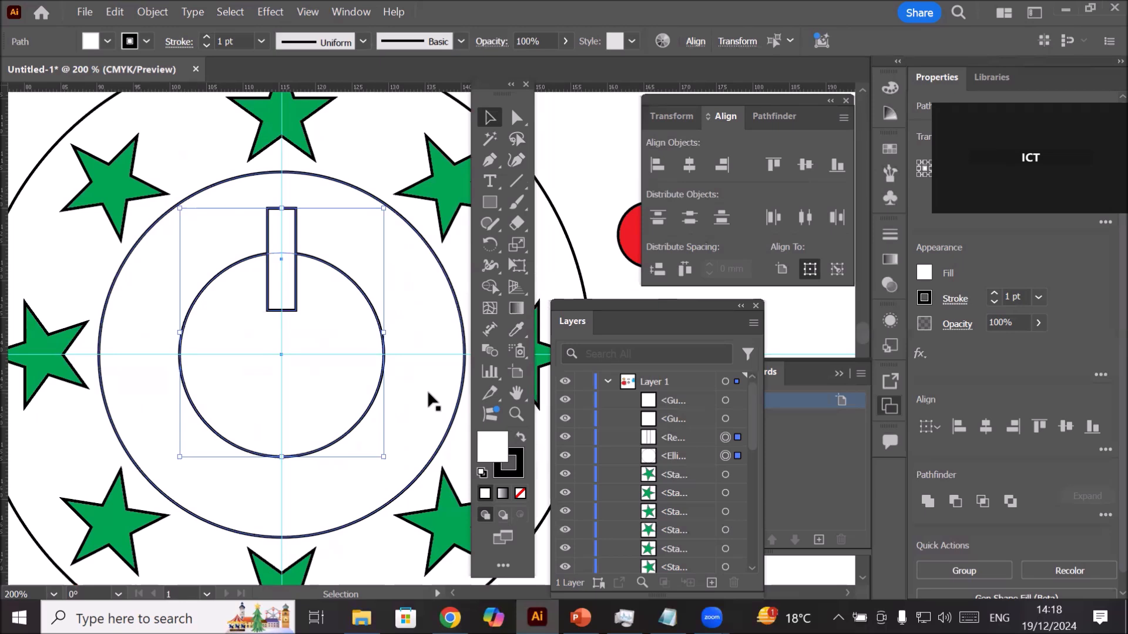
{"action": "left_click", "coordinate": [246, 188]}
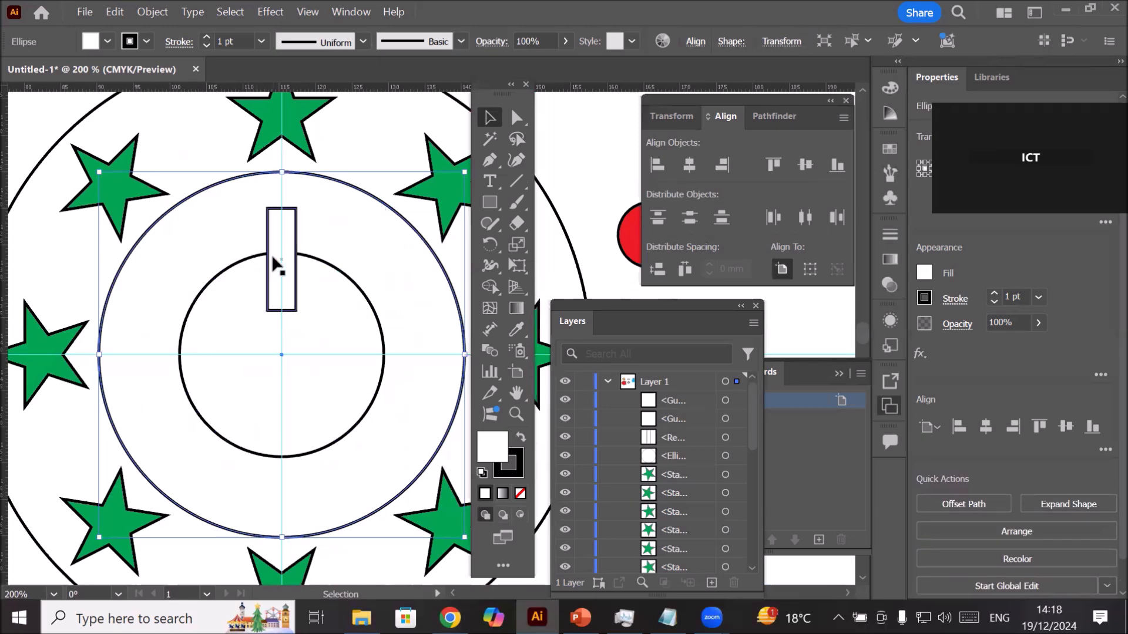
{"action": "left_click", "coordinate": [540, 111]}
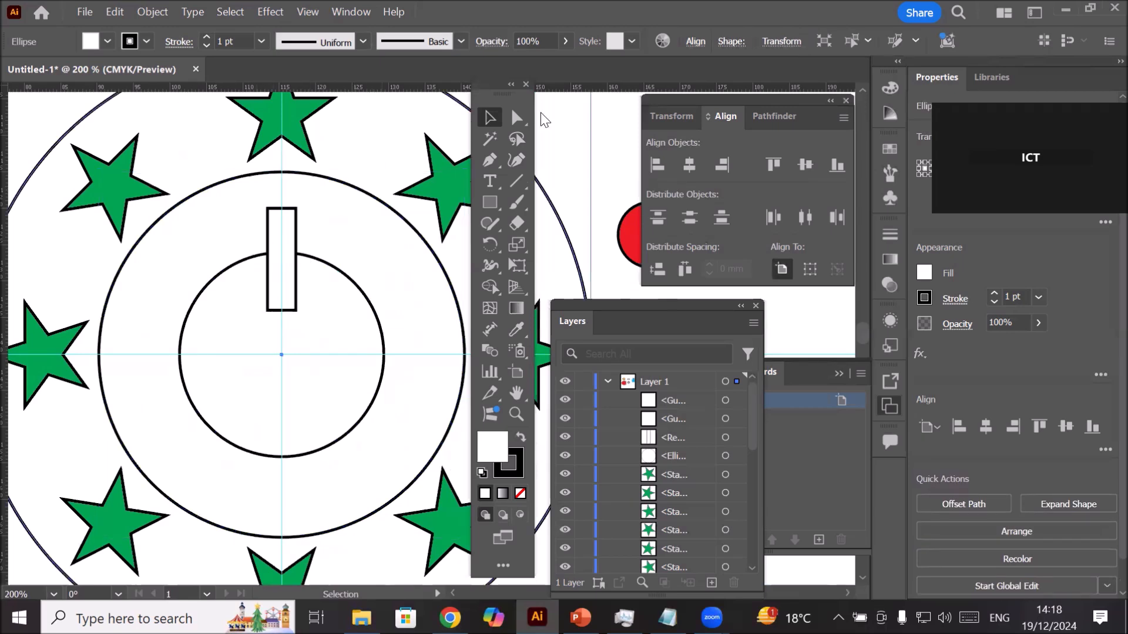
{"action": "left_click", "coordinate": [609, 121]}
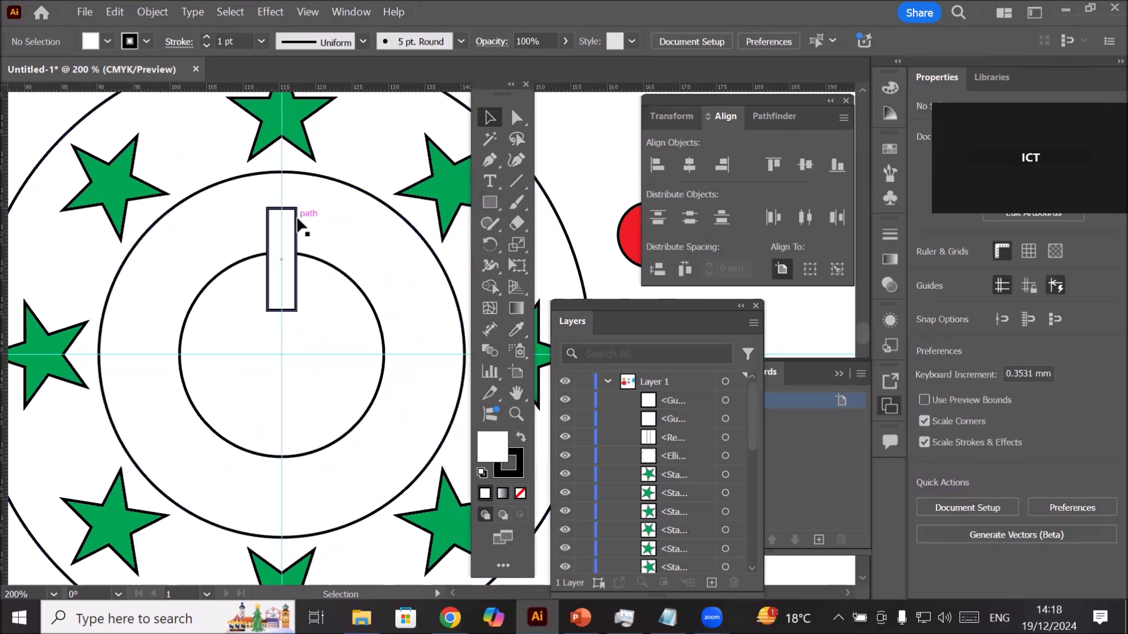
Step: Make a 45° rotated copy of the rectangle around the guides' intersection and repeat it to complete a ring of eight rectangles
{"action": "left_click", "coordinate": [296, 221]}
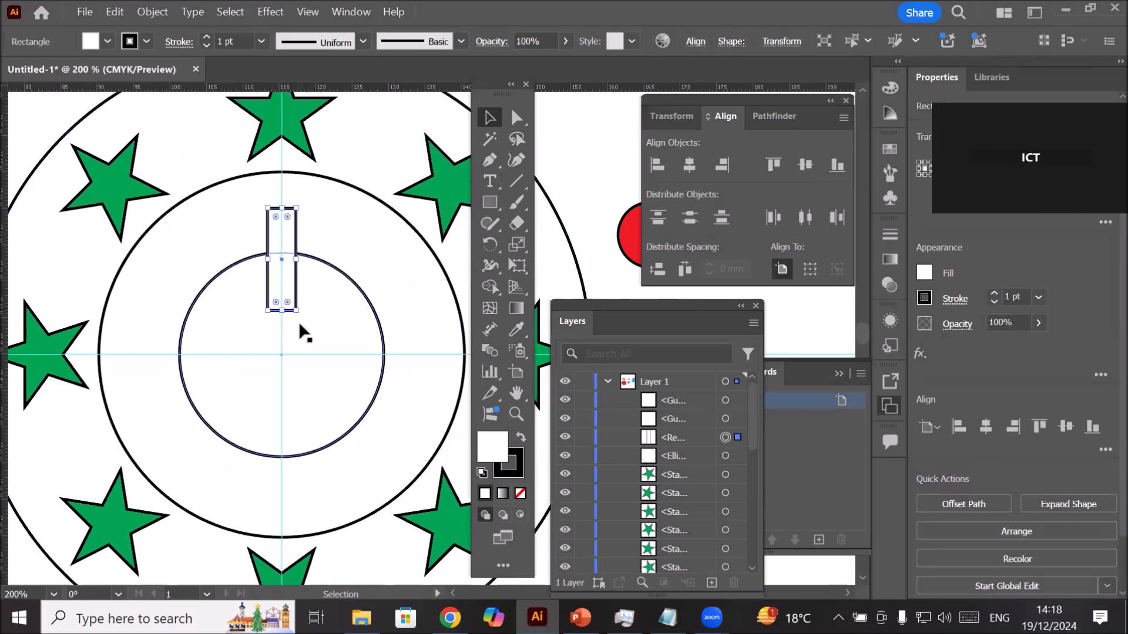
{"action": "key", "text": "r"}
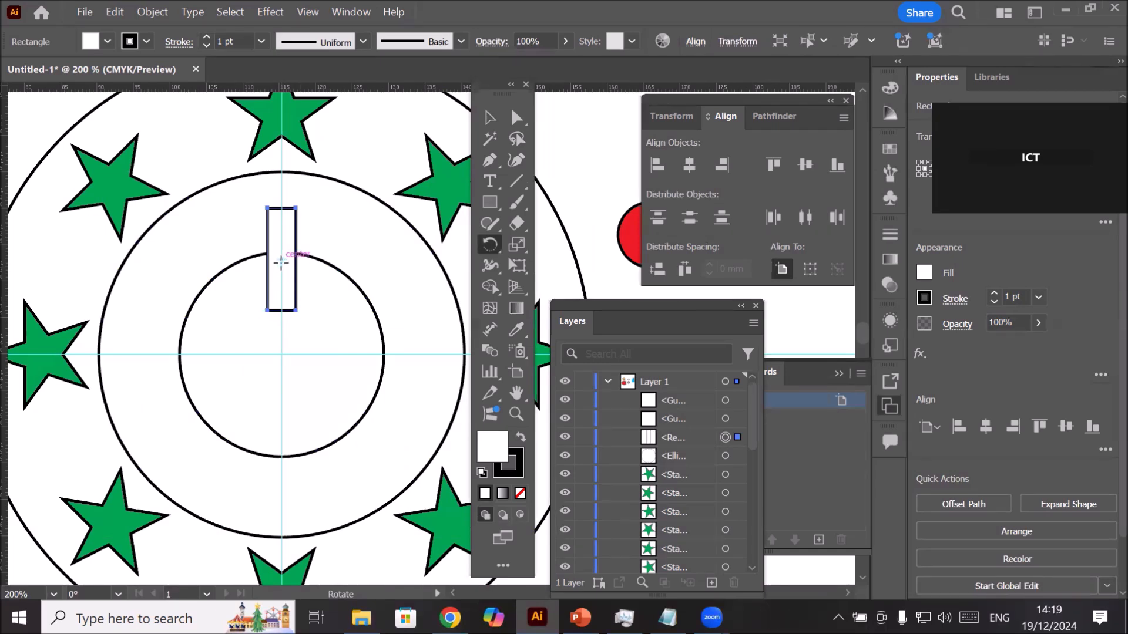
{"action": "left_click", "coordinate": [279, 353], "text": "alt"}
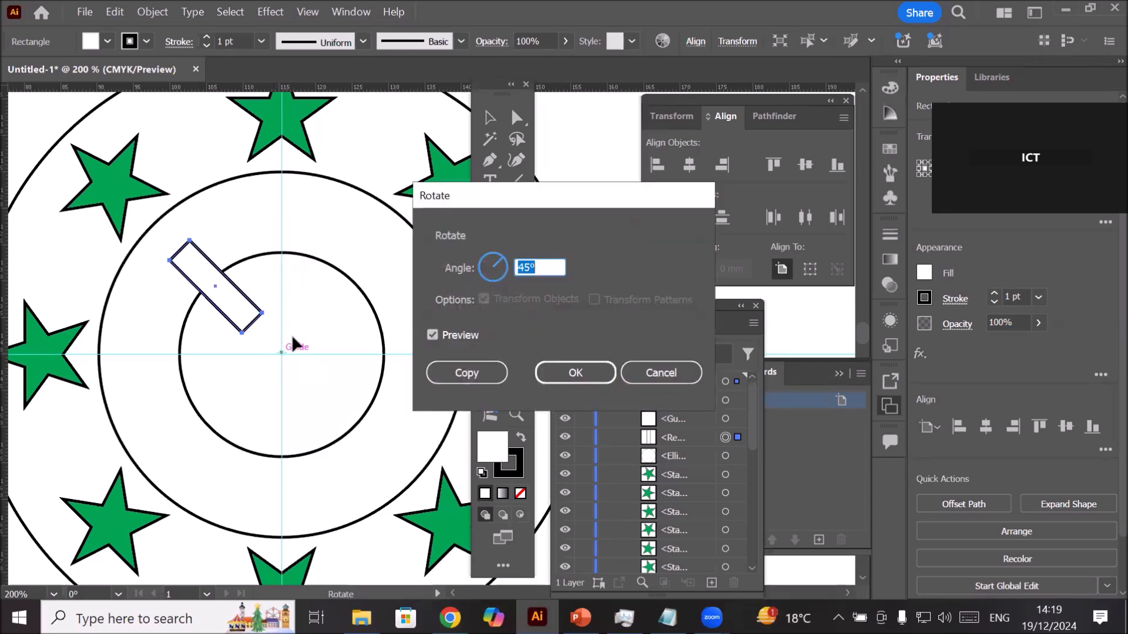
{"action": "left_click", "coordinate": [468, 376]}
{"action": "key", "text": "ctrl+d"}
{"action": "key", "text": "ctrl+d"}
{"action": "key", "text": "ctrl+d"}
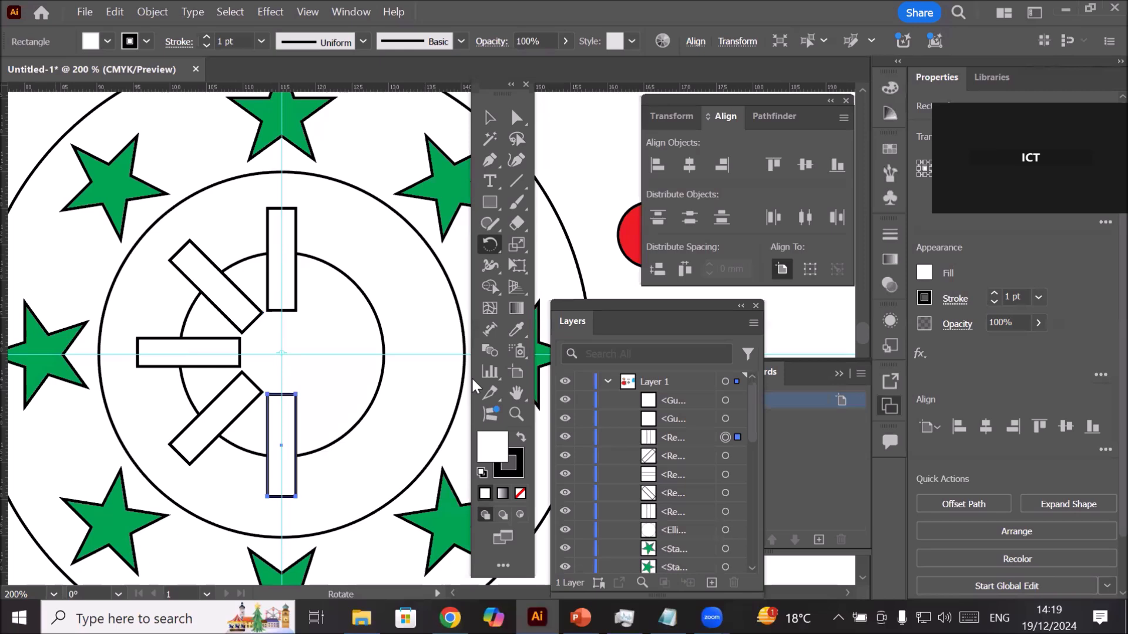
{"action": "key", "text": "ctrl+d"}
{"action": "key", "text": "ctrl+d"}
{"action": "key", "text": "ctrl+d"}
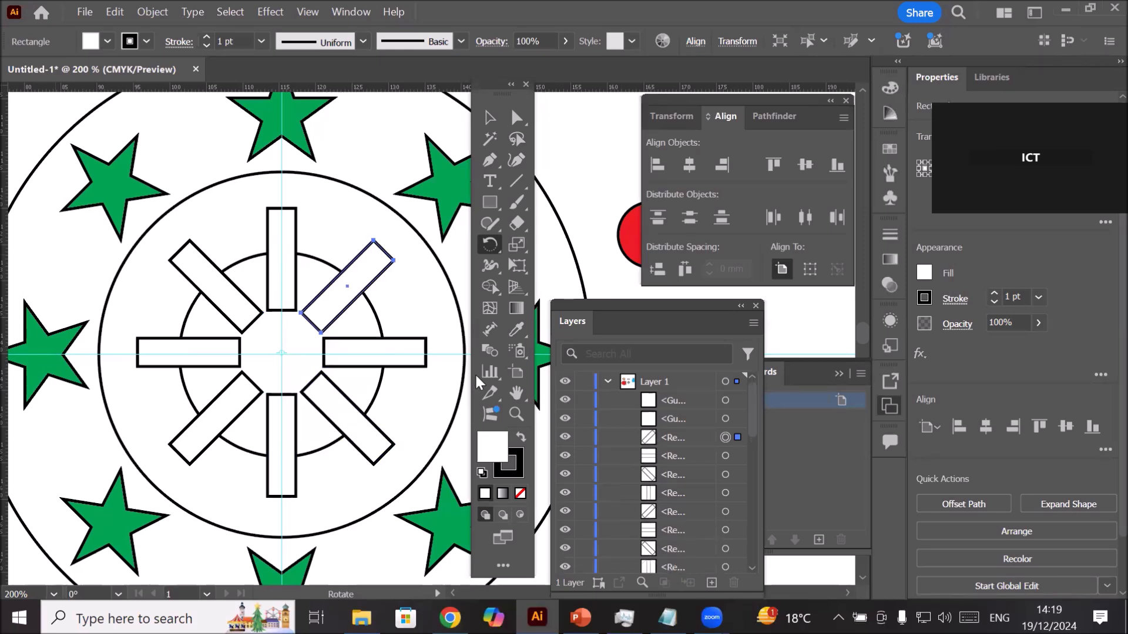
Step: Return to the Selection tool, move the Layers panel higher and target the vertical guide in its list
{"action": "left_click", "coordinate": [489, 118]}
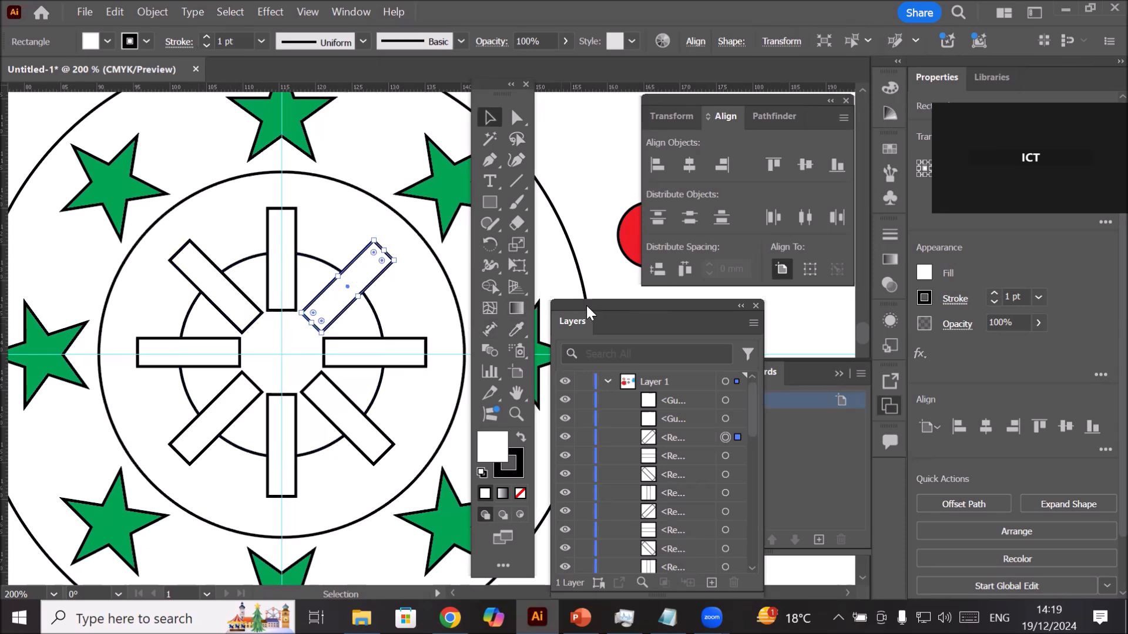
{"action": "left_click_drag", "start_coordinate": [591, 304], "coordinate": [594, 192]}
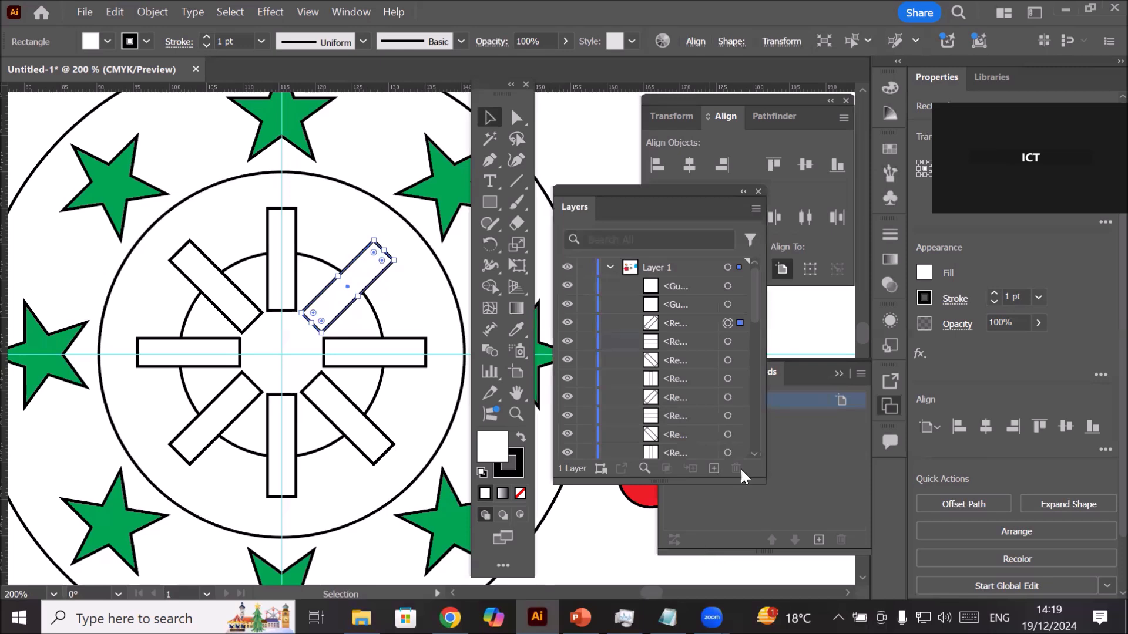
{"action": "left_click", "coordinate": [728, 287]}
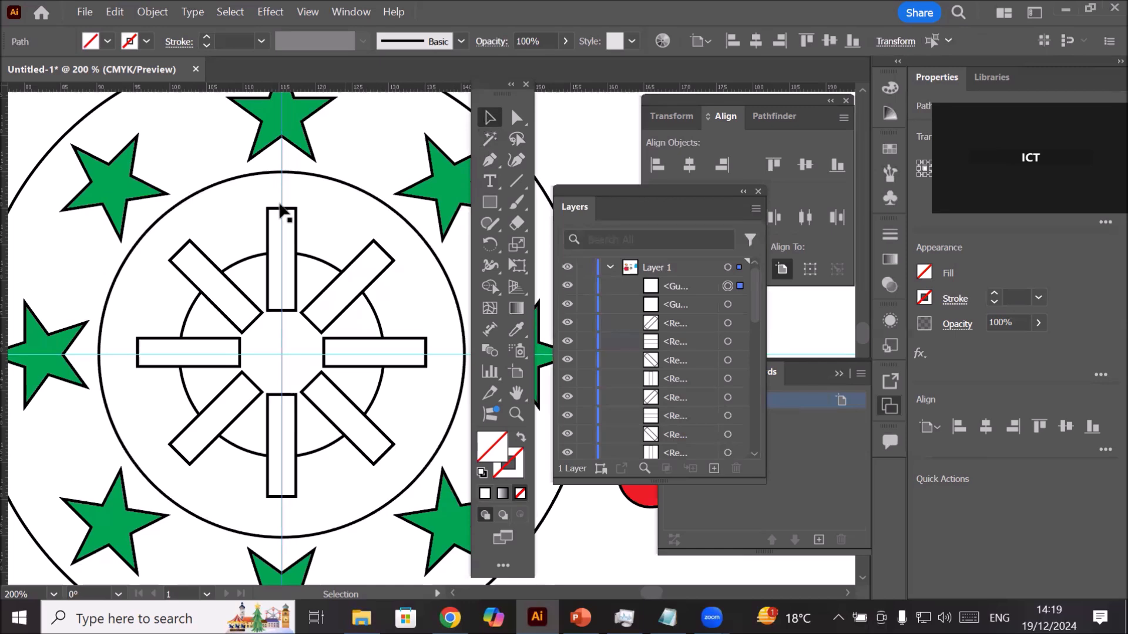
{"action": "left_click", "coordinate": [233, 214]}
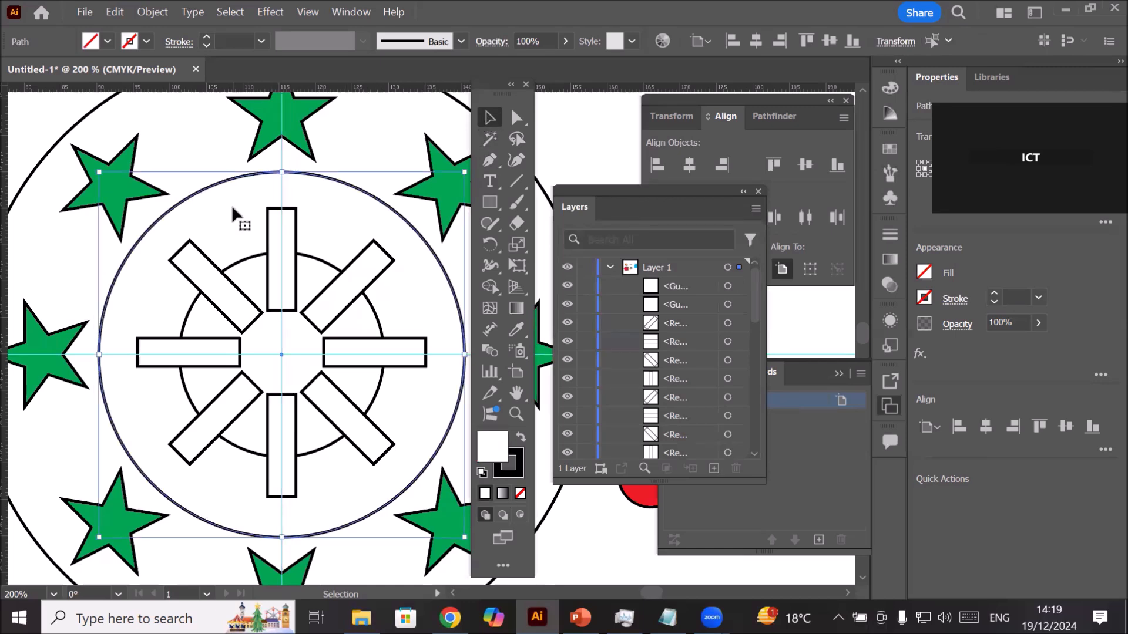
Step: Select five neighbouring rectangles of the ring together, counterclockwise from the upper-left one to the lower-right one
{"action": "left_click", "coordinate": [192, 252]}
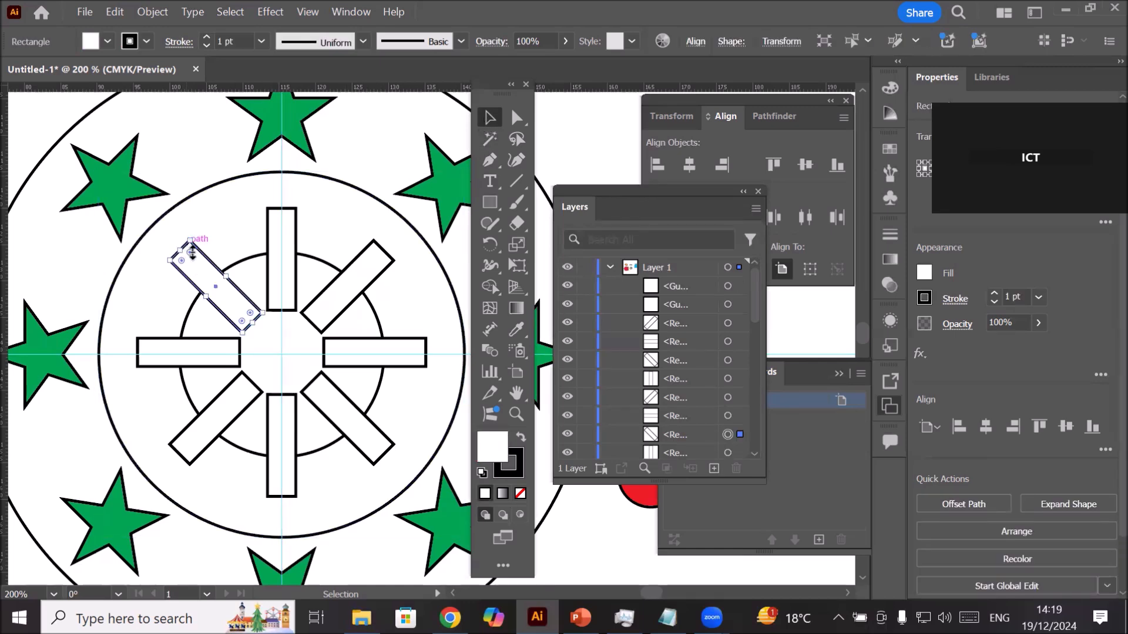
{"action": "left_click", "coordinate": [162, 351], "text": "shift"}
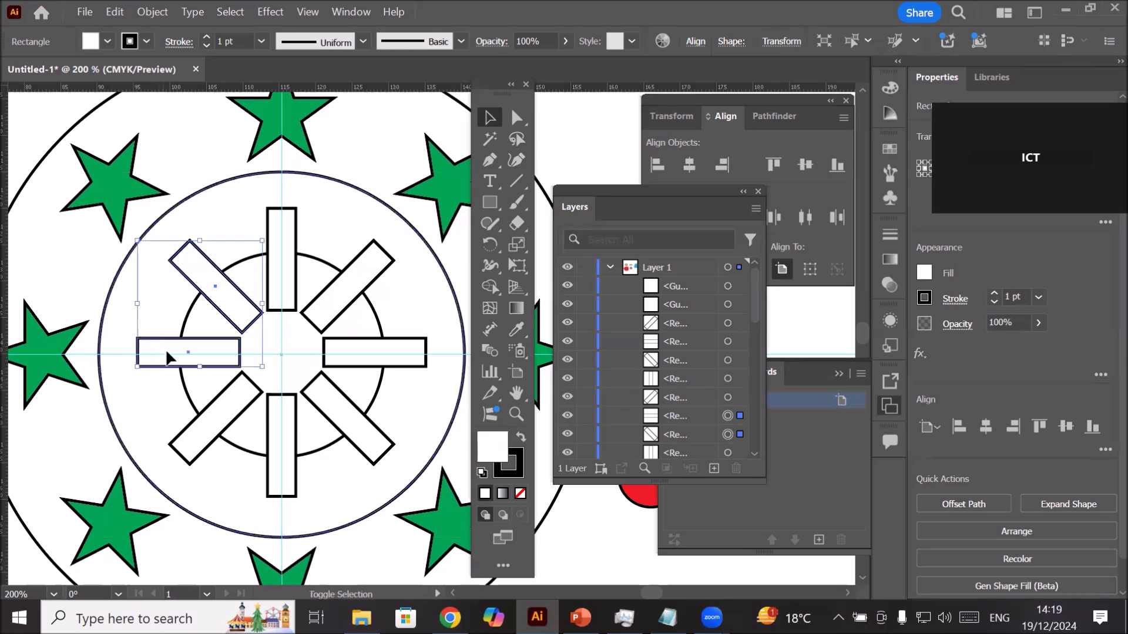
{"action": "left_click", "coordinate": [189, 436], "text": "shift"}
{"action": "left_click", "coordinate": [278, 495], "text": "shift"}
{"action": "left_click", "coordinate": [370, 456], "text": "shift"}
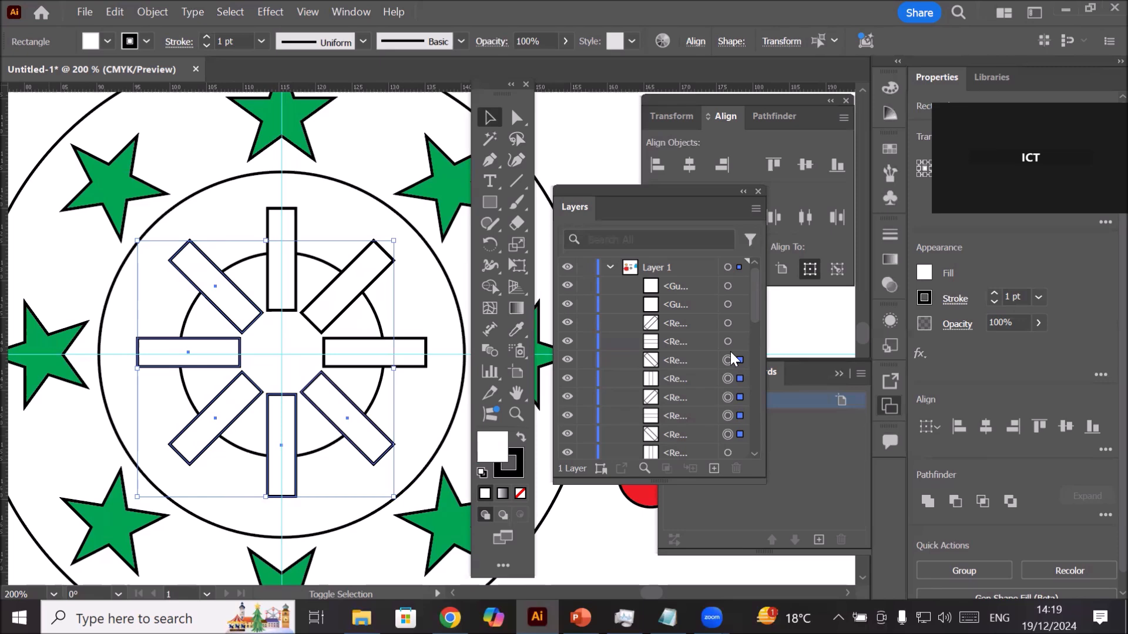
Step: Select all eight radial rectangles together with the inner circle and merge them into one gear shape with Pathfinder Unite
{"action": "left_click", "coordinate": [378, 274], "text": "shift"}
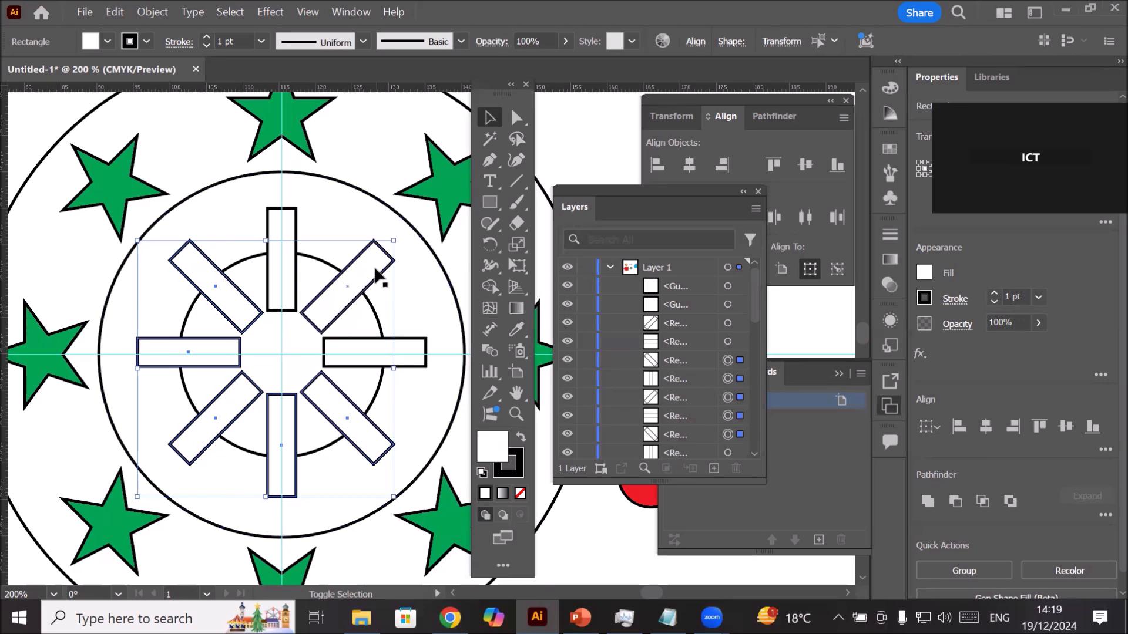
{"action": "left_click", "coordinate": [298, 215], "text": "shift"}
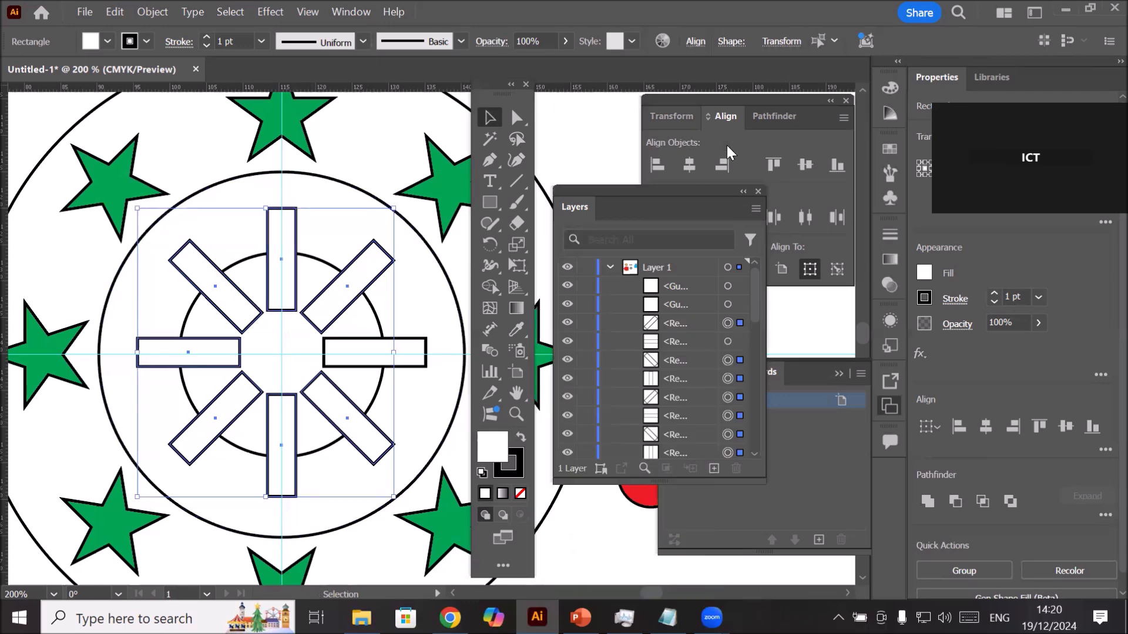
{"action": "left_click", "coordinate": [727, 342], "text": "shift"}
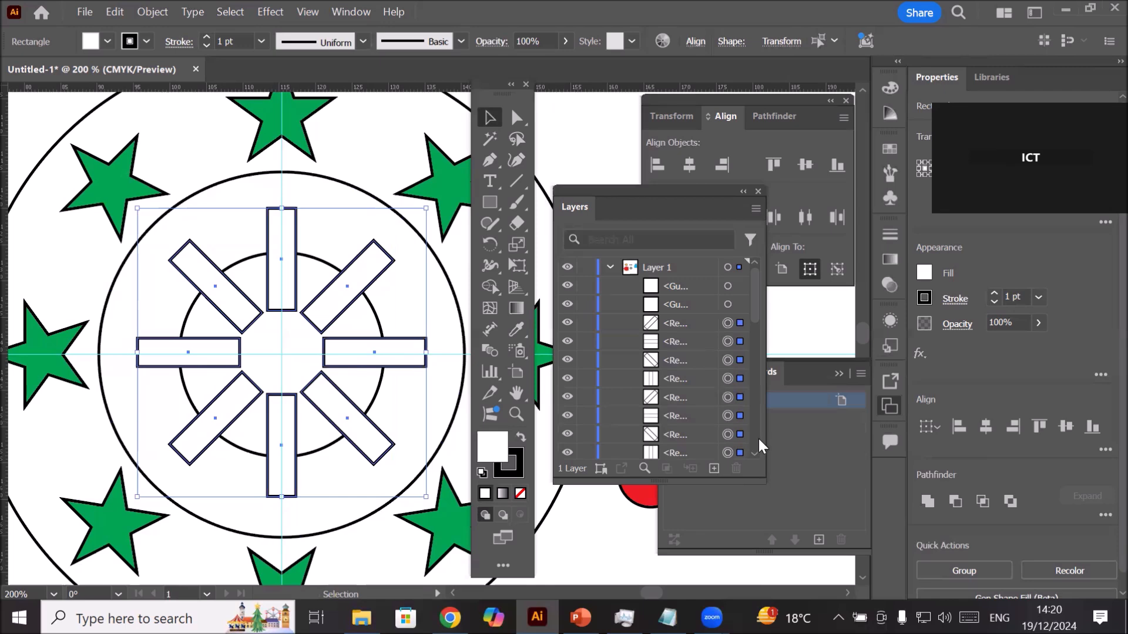
{"action": "left_click_drag", "start_coordinate": [753, 307], "coordinate": [759, 343]}
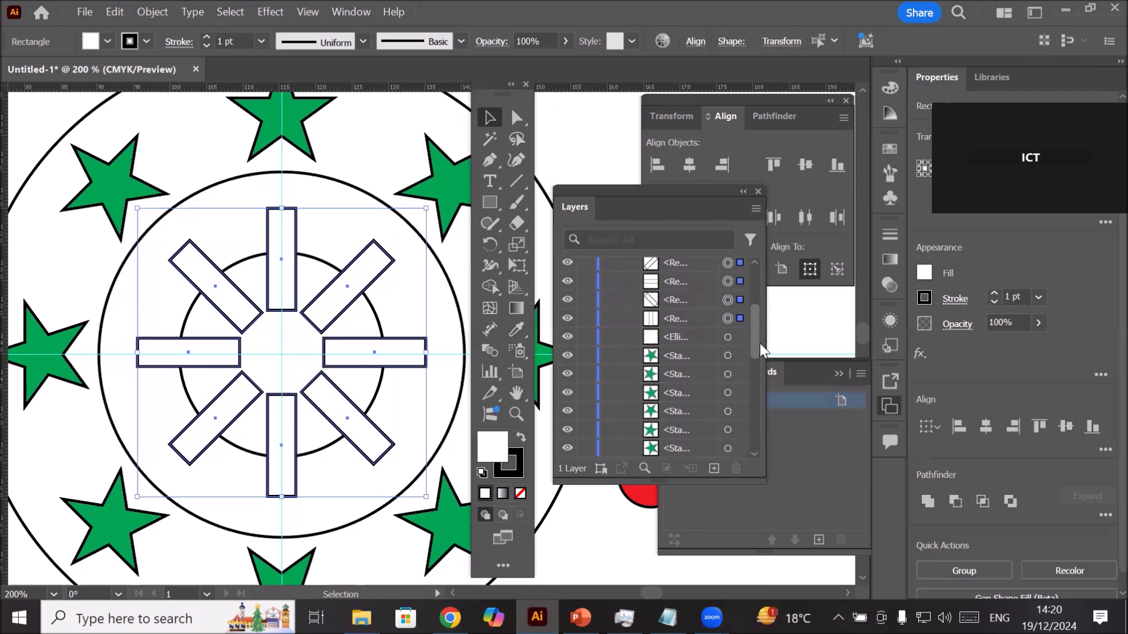
{"action": "left_click", "coordinate": [727, 340]}
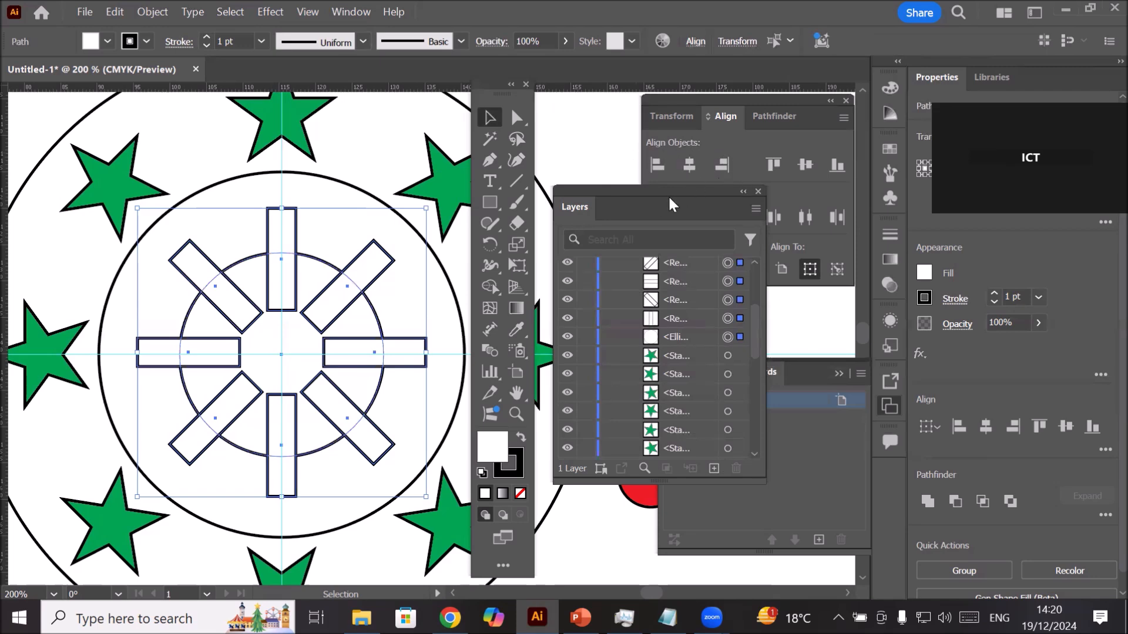
{"action": "left_click_drag", "start_coordinate": [669, 198], "coordinate": [639, 316]}
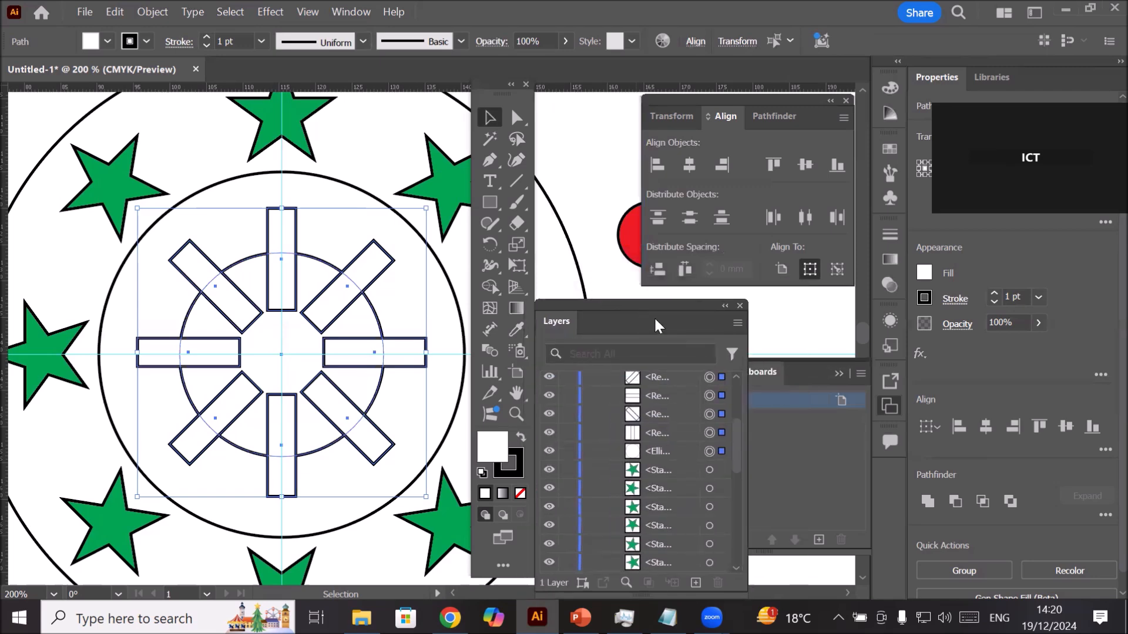
{"action": "left_click", "coordinate": [811, 361]}
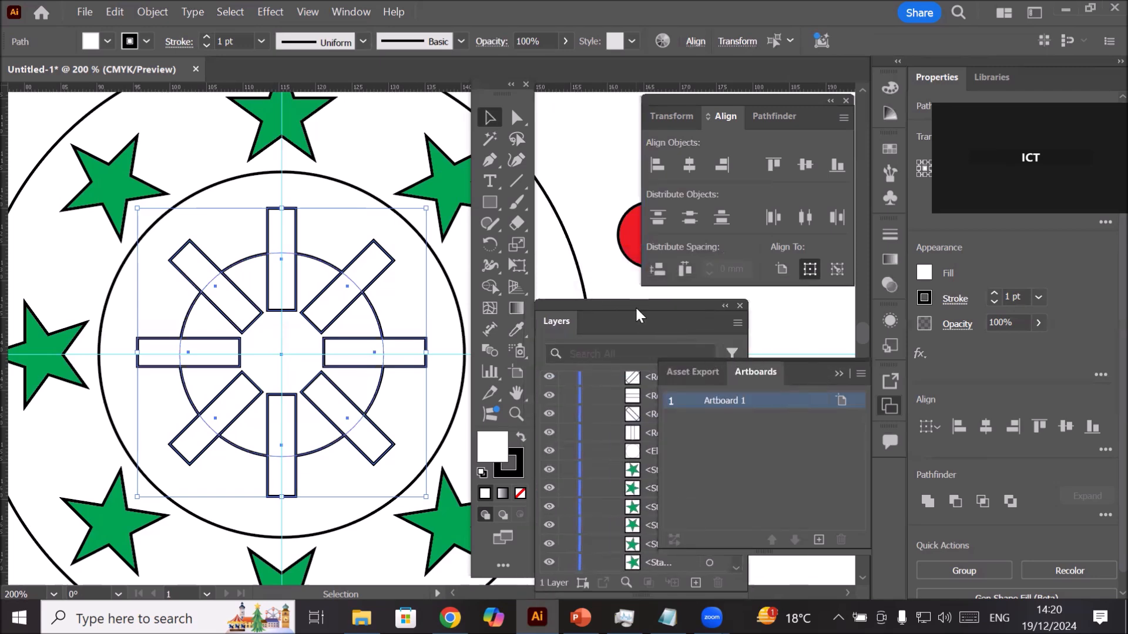
{"action": "left_click", "coordinate": [771, 115]}
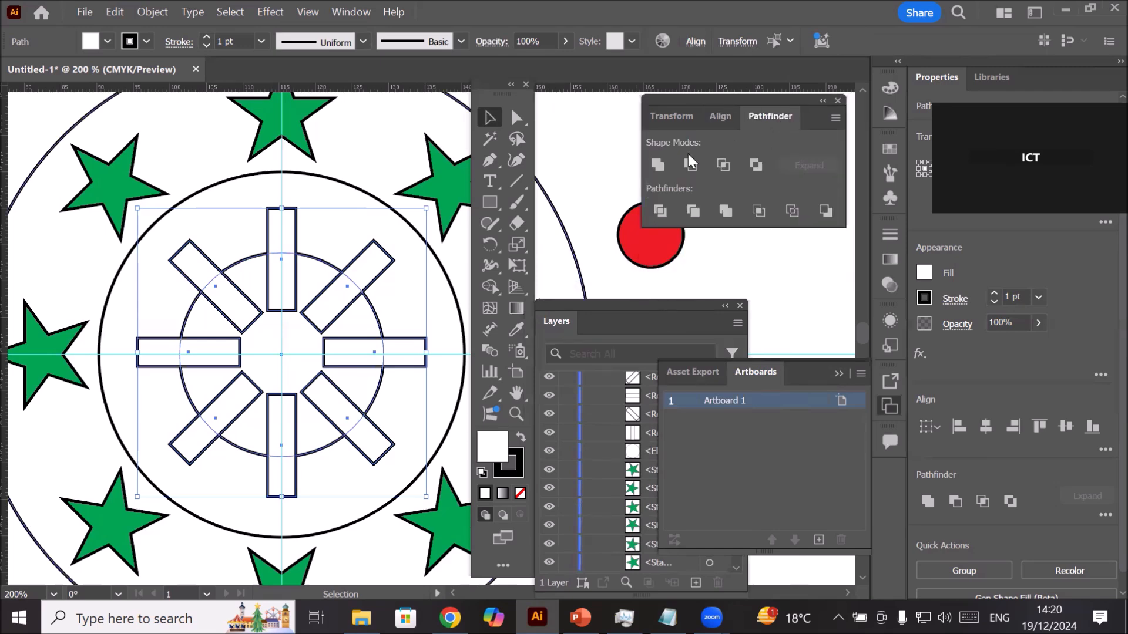
{"action": "left_click", "coordinate": [661, 165]}
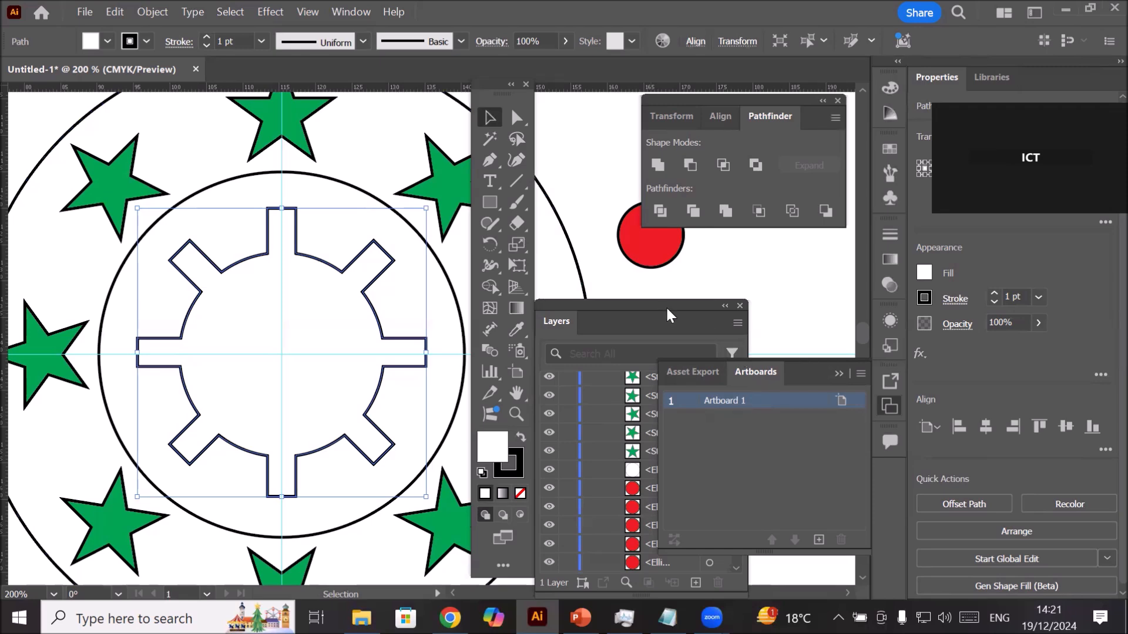
Step: Identify the guide and the merged gear path in the layer list by toggling their visibility off and on
{"action": "left_click_drag", "start_coordinate": [668, 303], "coordinate": [754, 261]}
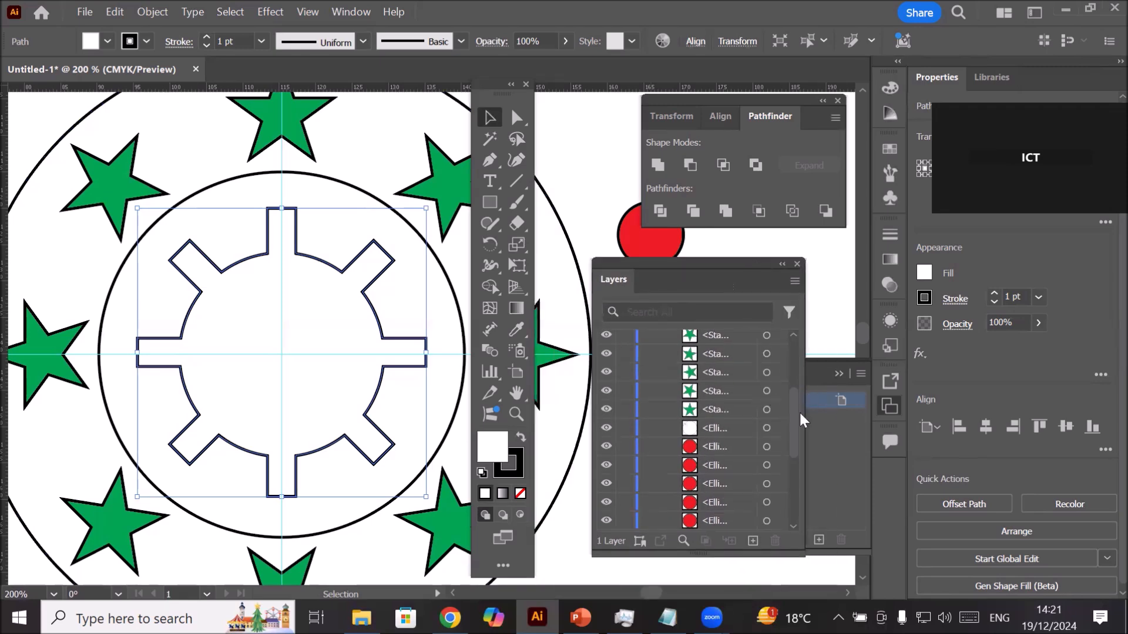
{"action": "left_click_drag", "start_coordinate": [790, 414], "coordinate": [790, 359]}
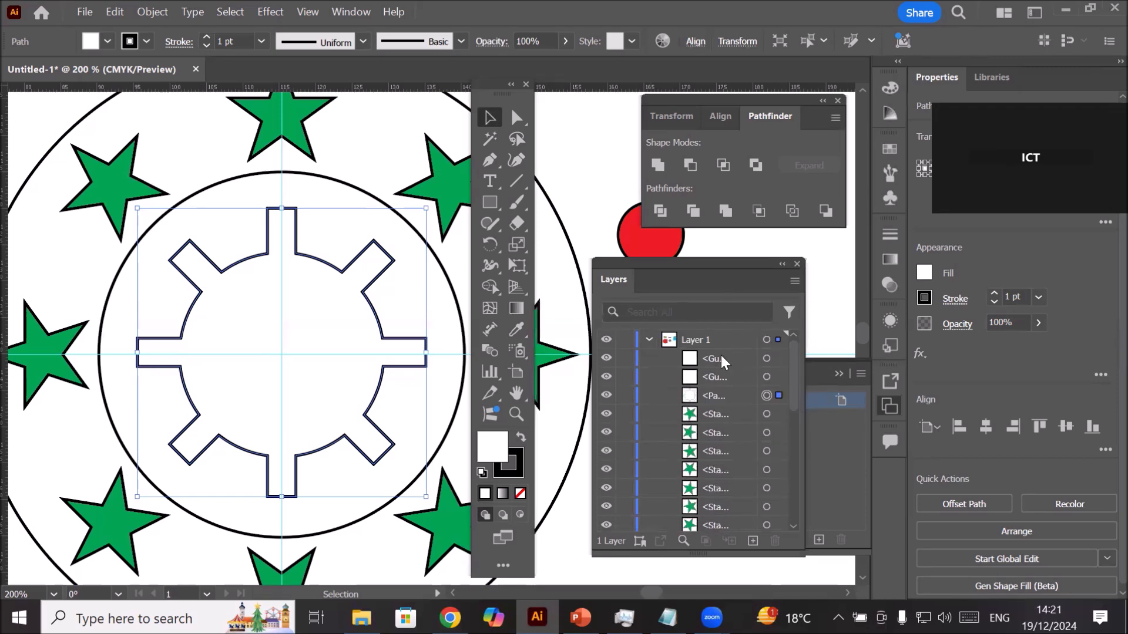
{"action": "left_click", "coordinate": [766, 359]}
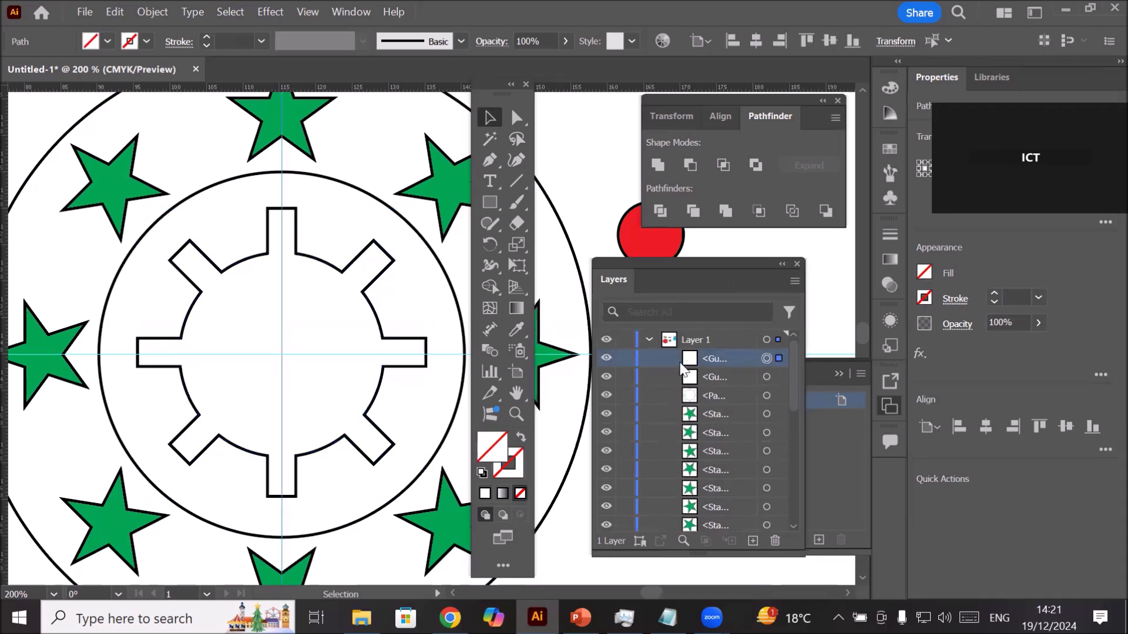
{"action": "left_click", "coordinate": [607, 360]}
{"action": "left_click", "coordinate": [606, 358]}
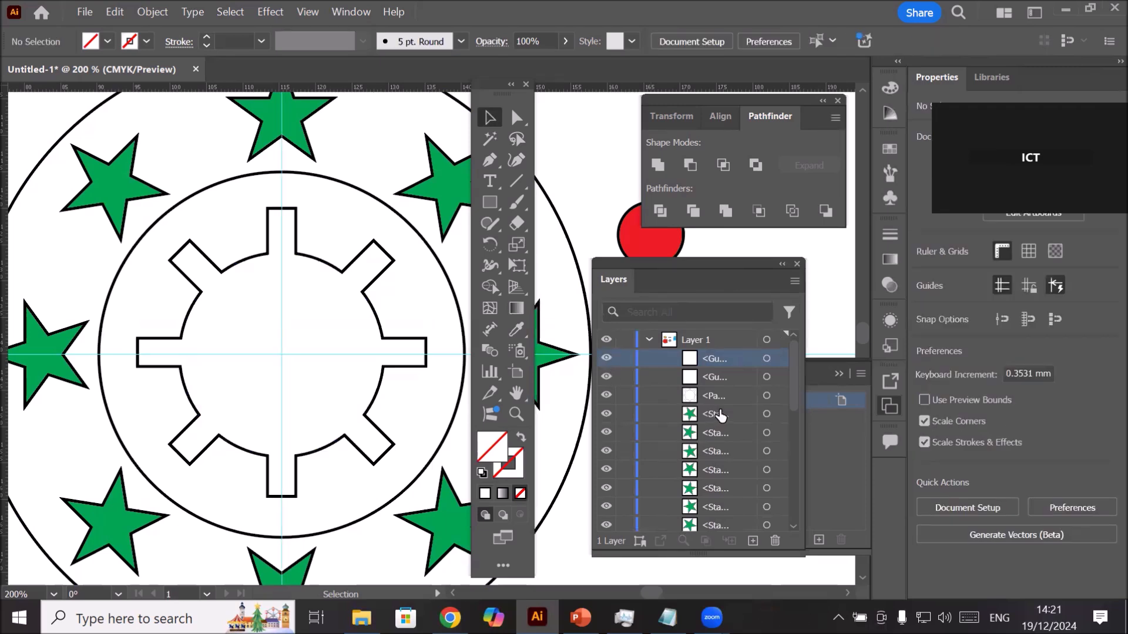
{"action": "left_click", "coordinate": [699, 397]}
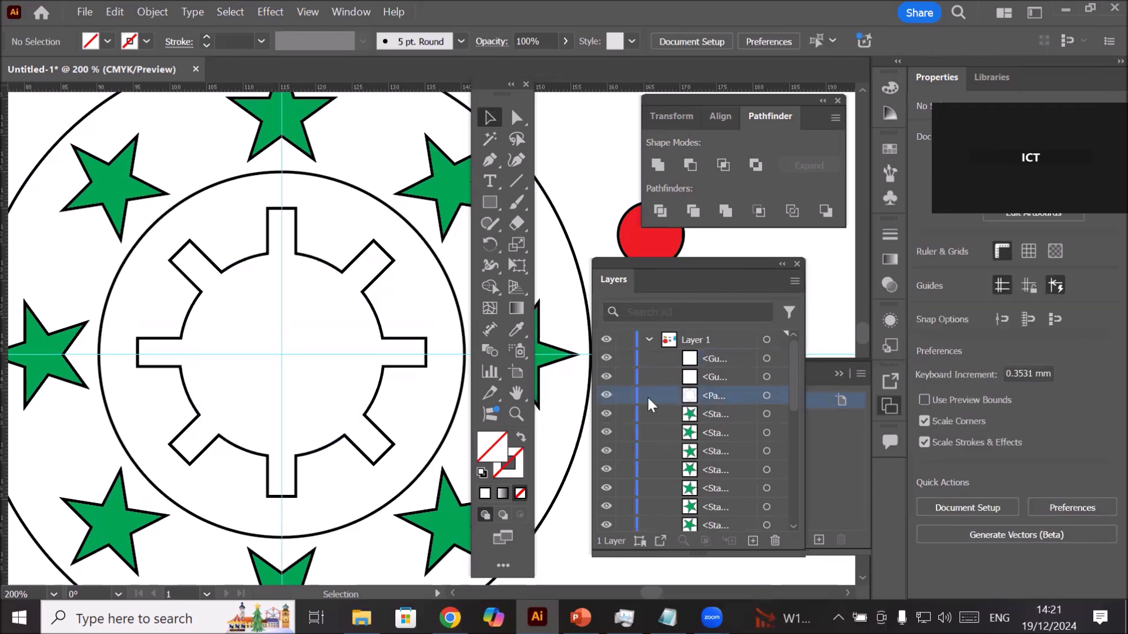
{"action": "left_click", "coordinate": [607, 395]}
{"action": "left_click", "coordinate": [606, 396]}
{"action": "left_click", "coordinate": [606, 395]}
{"action": "left_click", "coordinate": [606, 395]}
{"action": "left_click", "coordinate": [607, 396]}
{"action": "left_click", "coordinate": [606, 397]}
{"action": "left_click", "coordinate": [607, 397]}
{"action": "left_click", "coordinate": [606, 397]}
{"action": "left_click", "coordinate": [605, 396]}
{"action": "left_click", "coordinate": [606, 395]}
Step: Place the linked DALL-E 2024-11-13 13.01.48 portrait from the Bride folder over the gear shape and stretch it horizontally to the gear's edge
{"action": "left_click", "coordinate": [85, 14]}
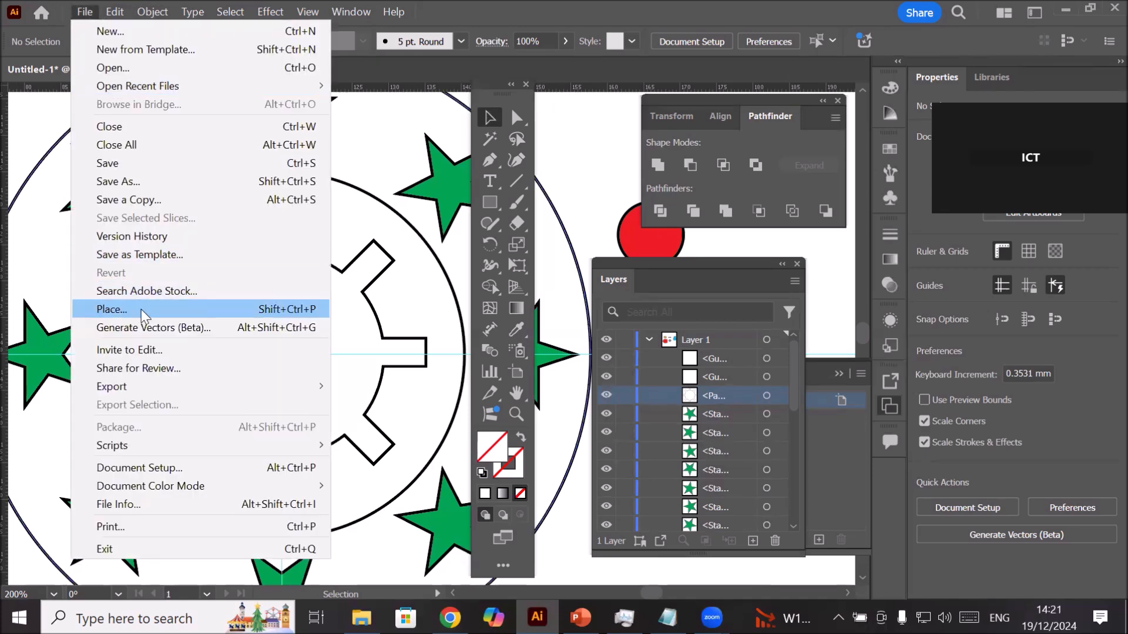
{"action": "left_click", "coordinate": [141, 311]}
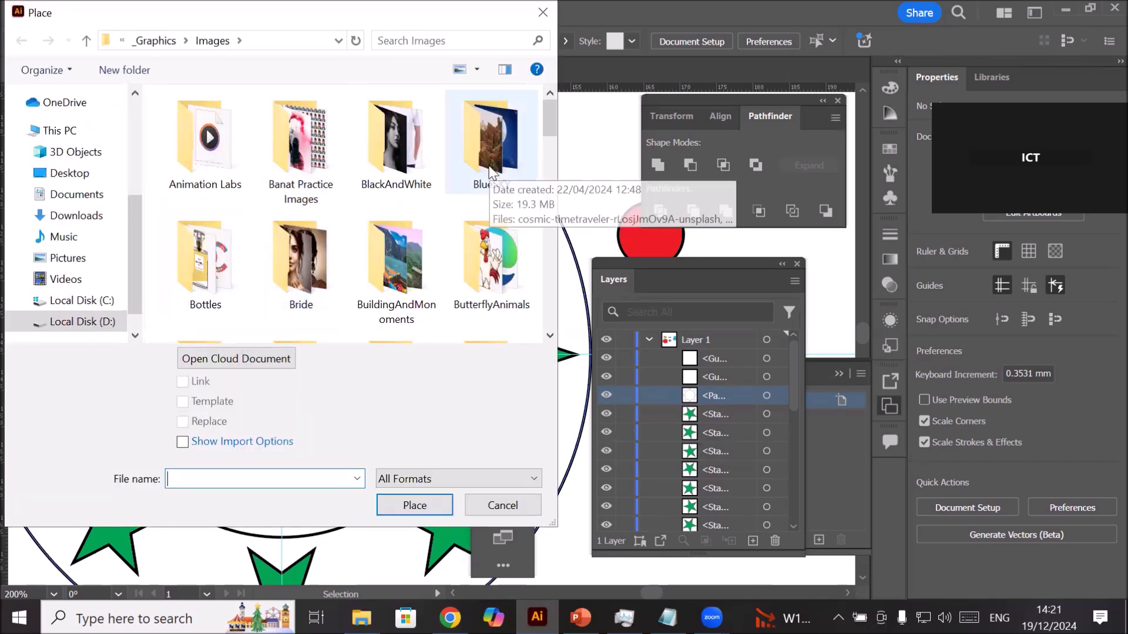
{"action": "double_click", "coordinate": [298, 264]}
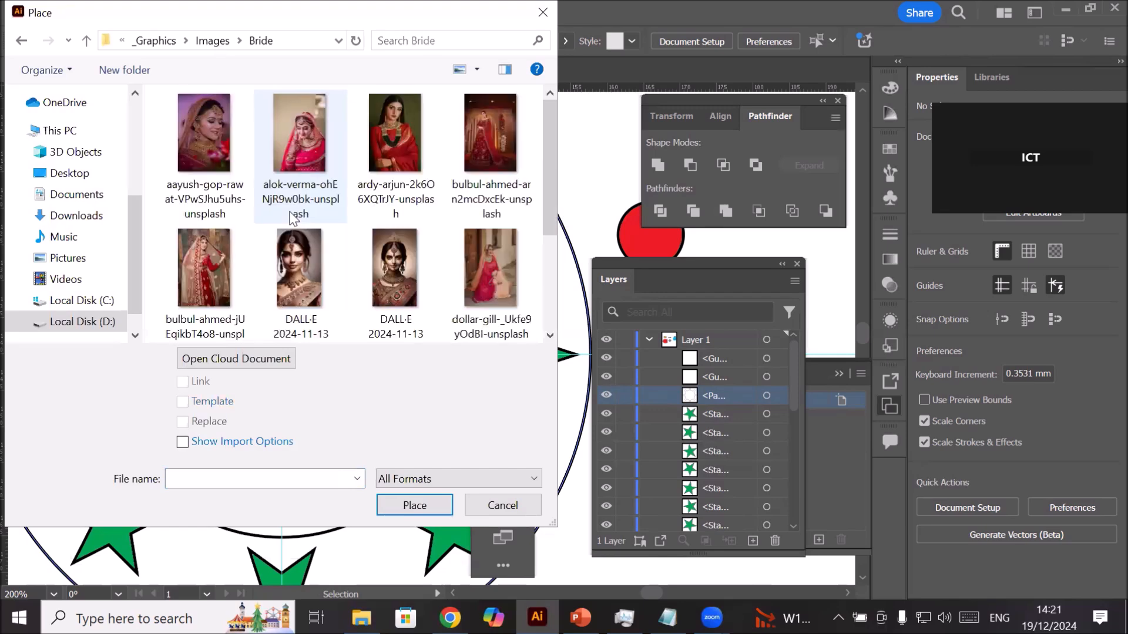
{"action": "left_click", "coordinate": [388, 278]}
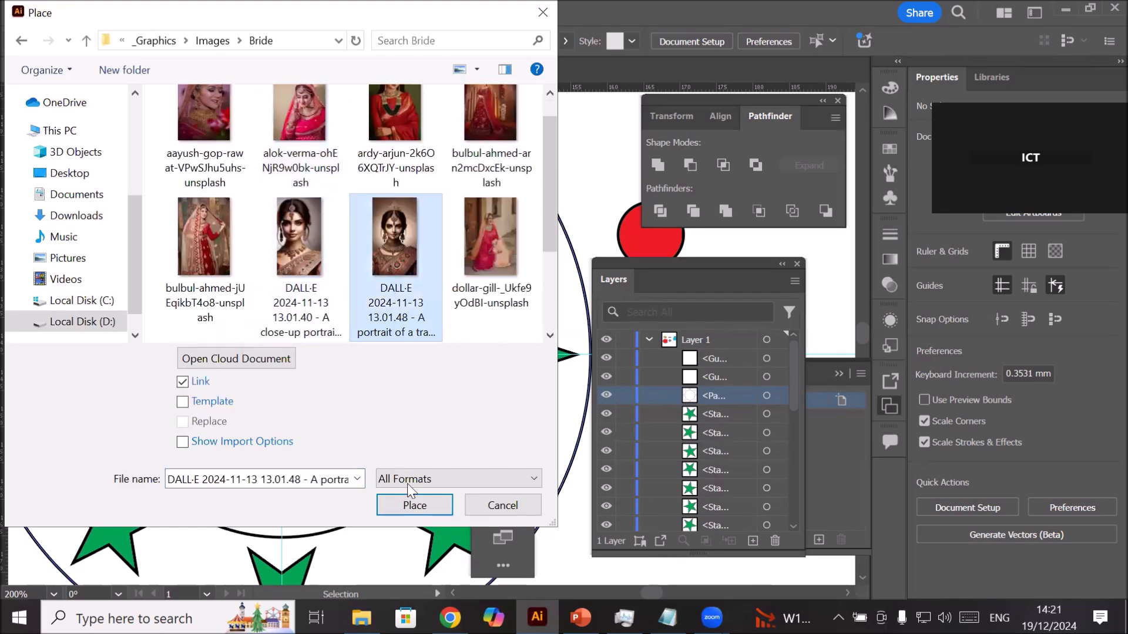
{"action": "left_click", "coordinate": [411, 499]}
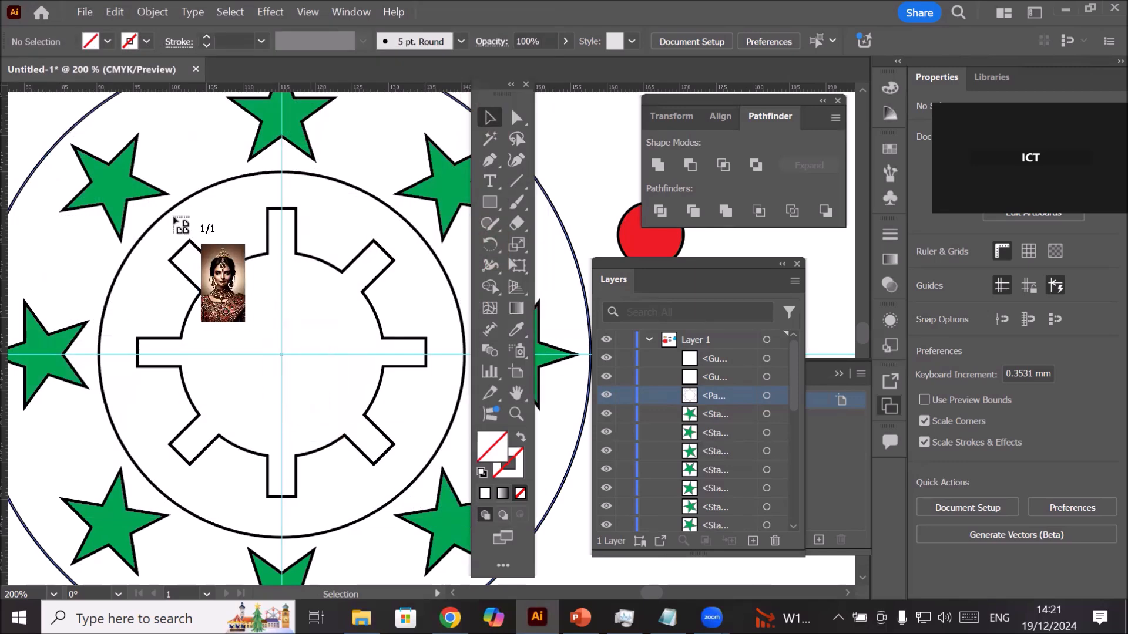
{"action": "left_click_drag", "start_coordinate": [158, 201], "coordinate": [503, 498]}
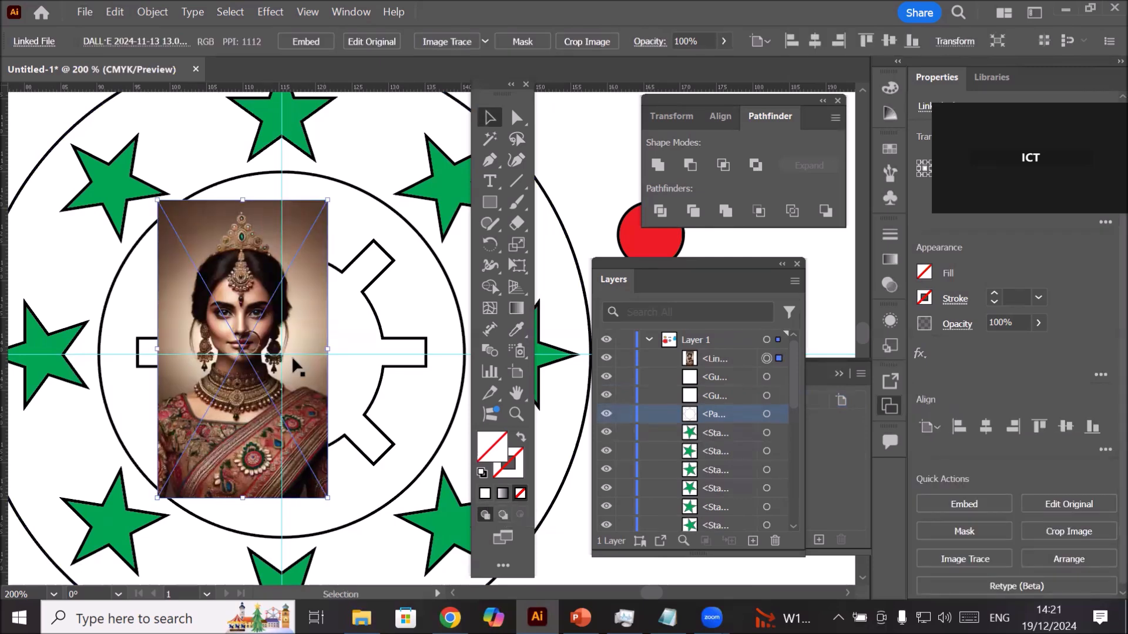
{"action": "left_click_drag", "start_coordinate": [327, 350], "coordinate": [429, 354]}
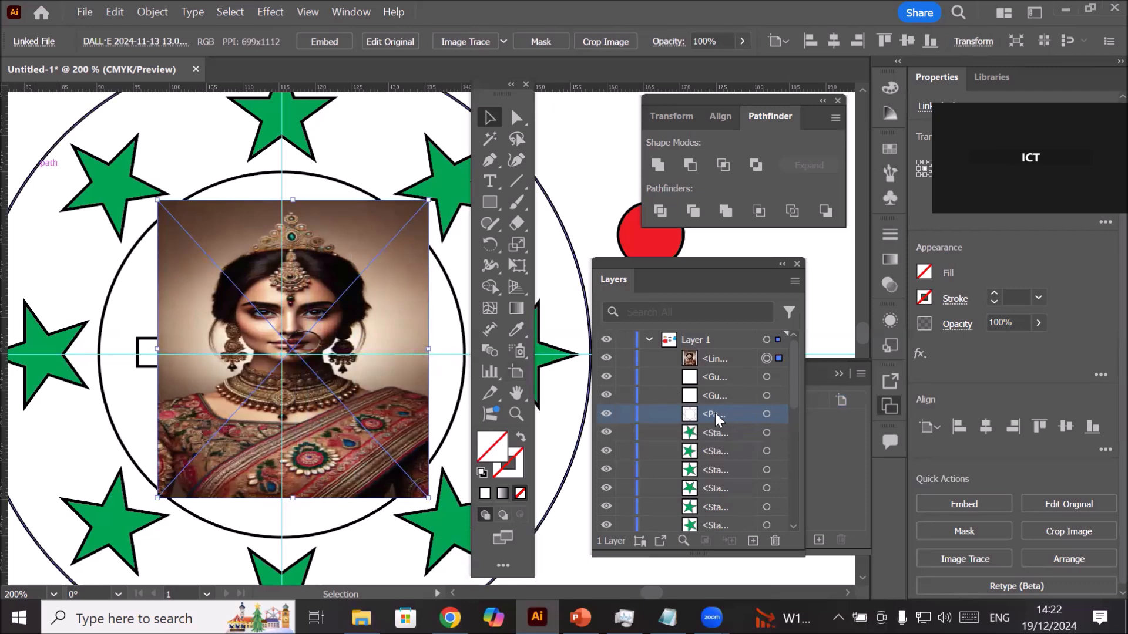
Step: Identify the gear path in the layer list and move it above the guides, directly beneath the placed portrait
{"action": "left_click", "coordinate": [766, 414]}
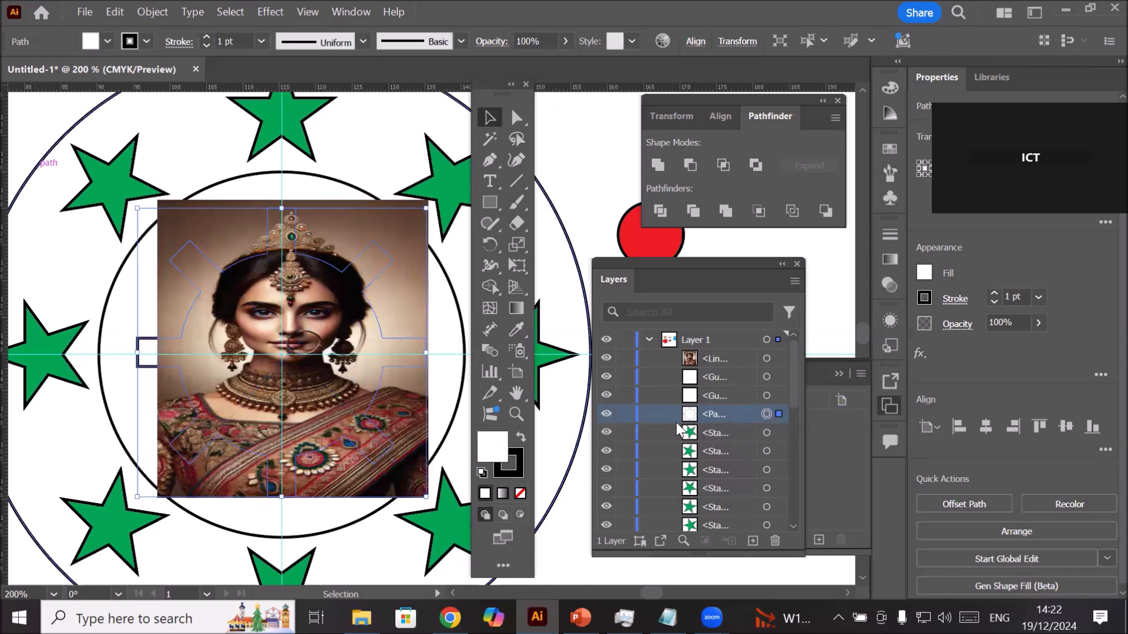
{"action": "left_click", "coordinate": [605, 414]}
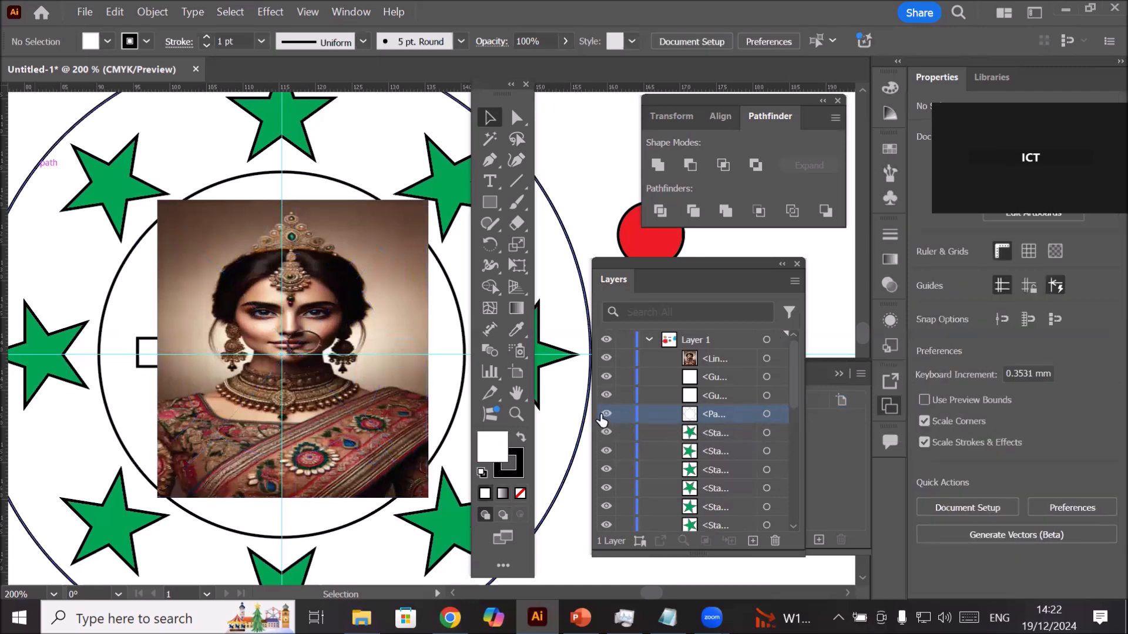
{"action": "left_click", "coordinate": [605, 414]}
{"action": "left_click", "coordinate": [704, 354]}
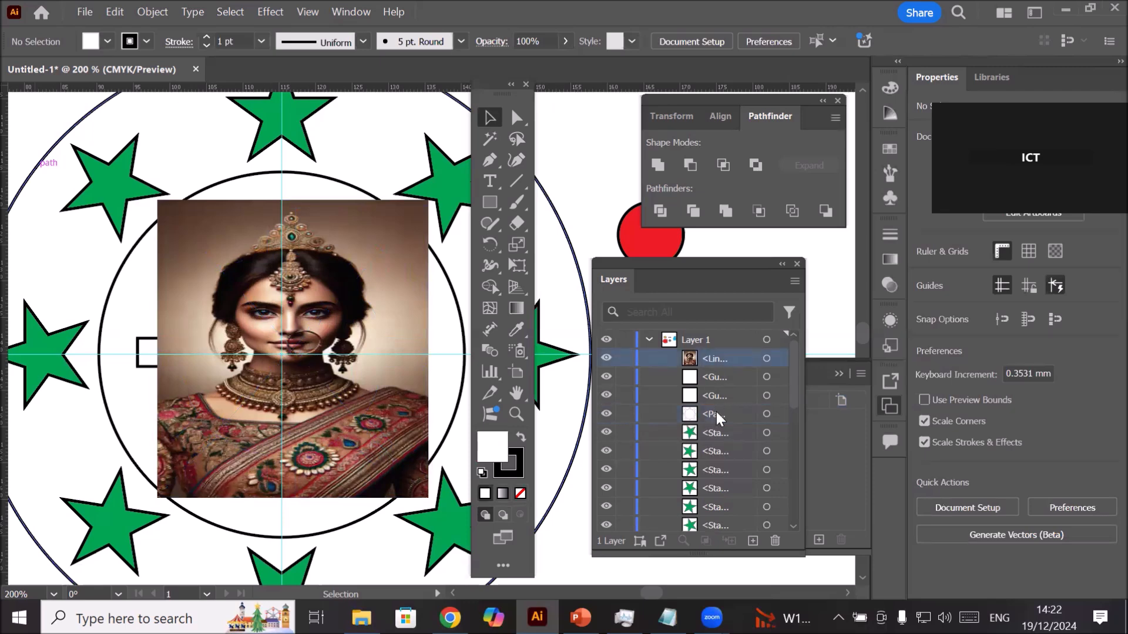
{"action": "left_click_drag", "start_coordinate": [709, 415], "coordinate": [707, 380]}
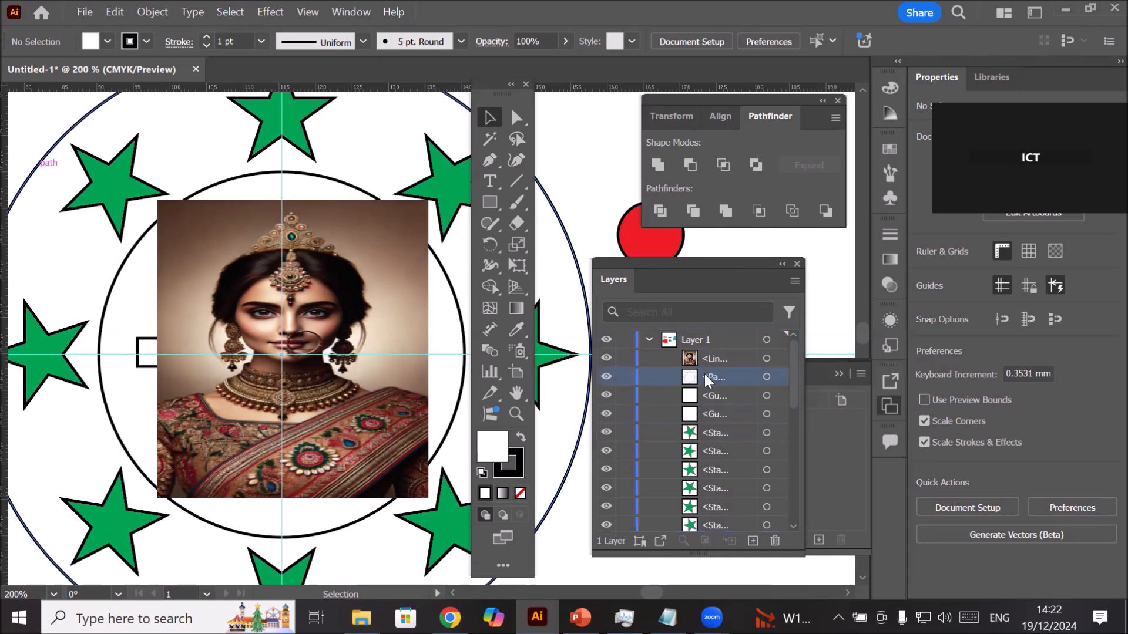
Step: Move the placed portrait directly below the gear path in the stacking order
{"action": "left_click", "coordinate": [765, 374]}
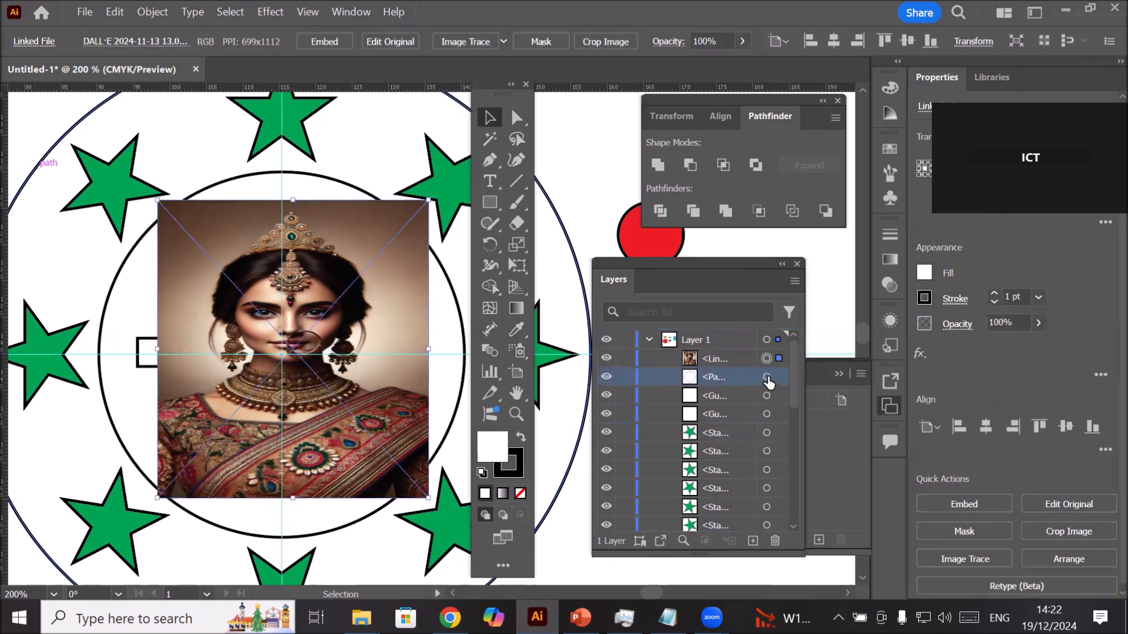
{"action": "left_click", "coordinate": [767, 378], "text": "shift"}
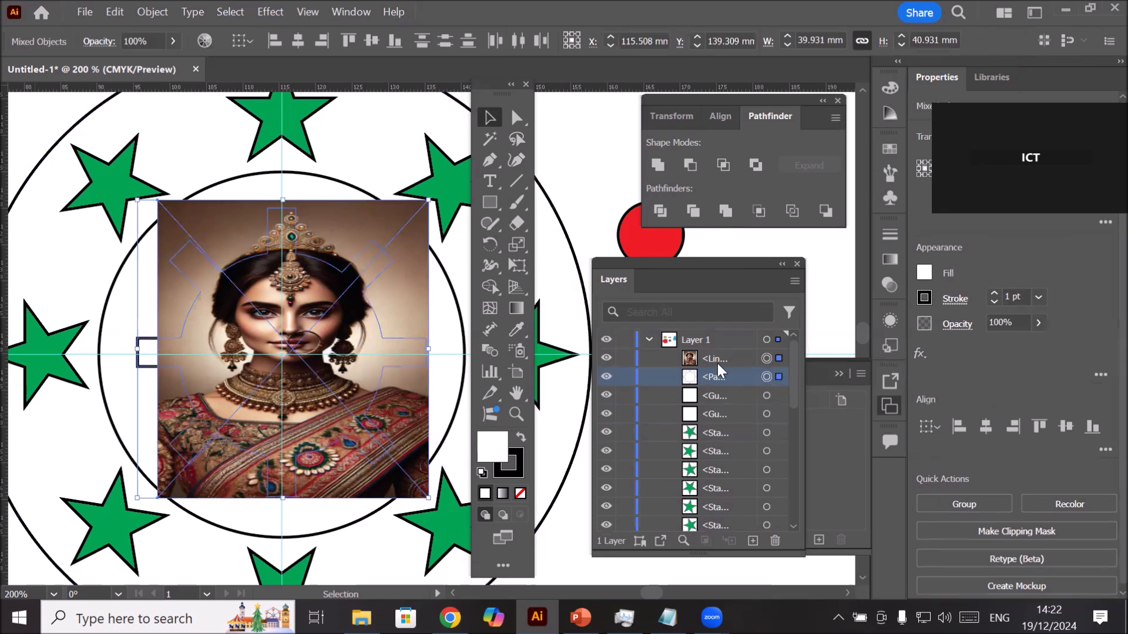
{"action": "left_click", "coordinate": [767, 359]}
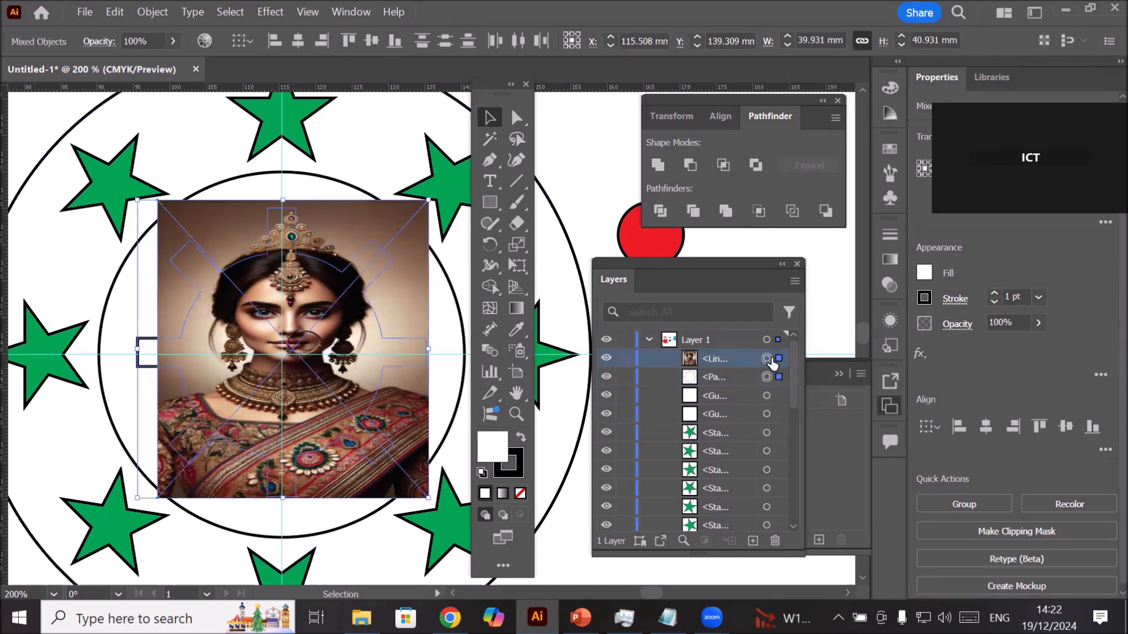
{"action": "left_click_drag", "start_coordinate": [713, 358], "coordinate": [711, 397]}
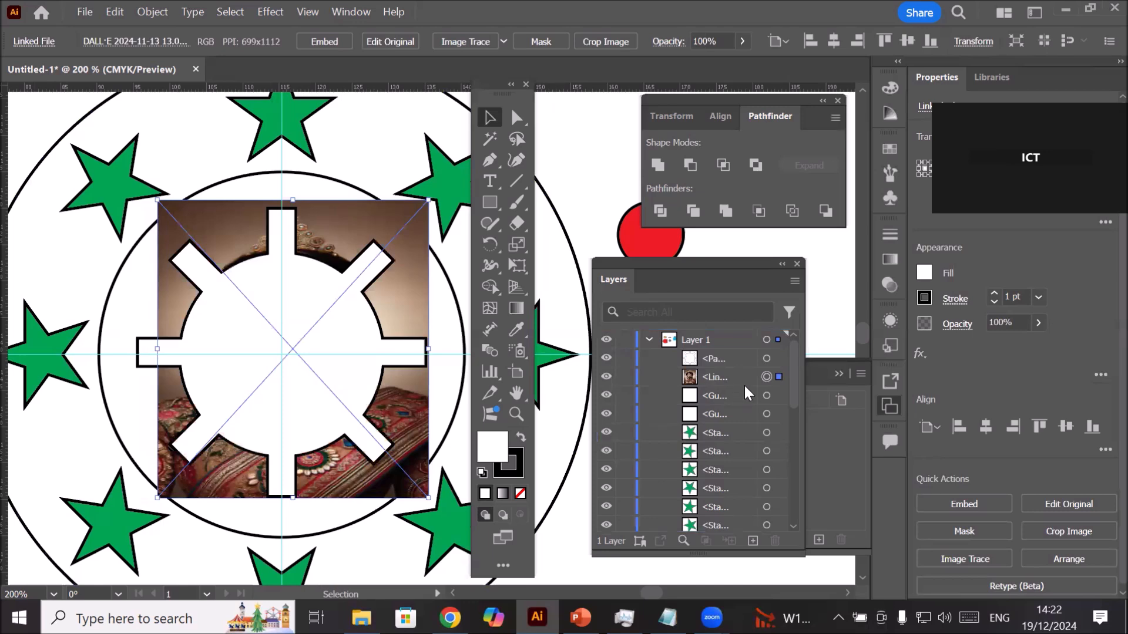
Step: Select the gear path together with the portrait and make a clipping mask from them
{"action": "left_click", "coordinate": [766, 358], "text": "shift"}
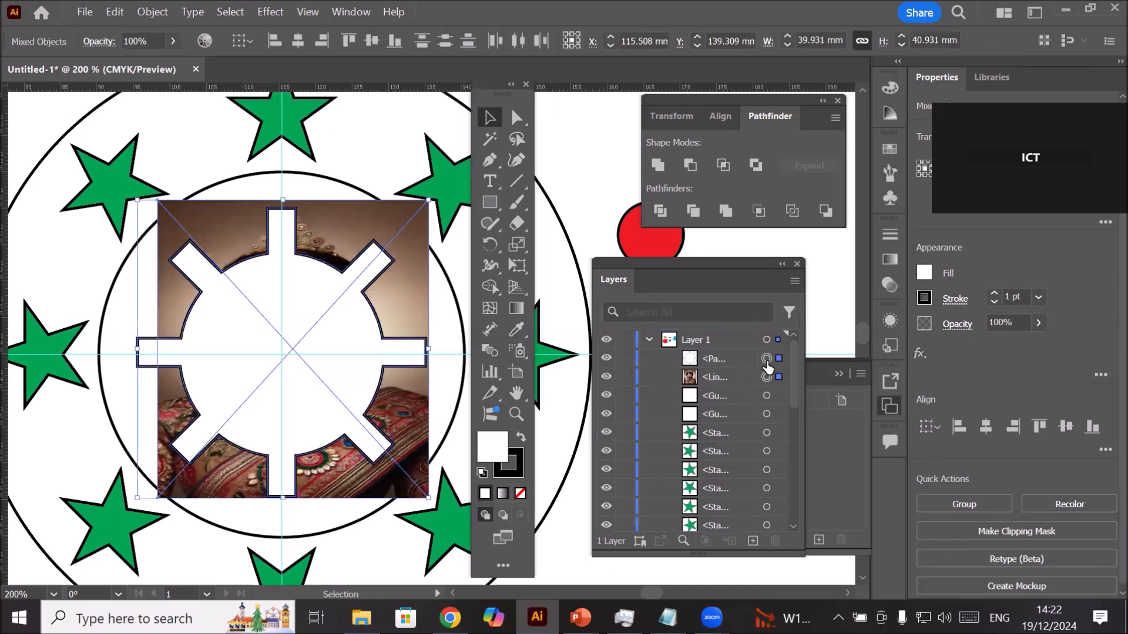
{"action": "left_click", "coordinate": [149, 13]}
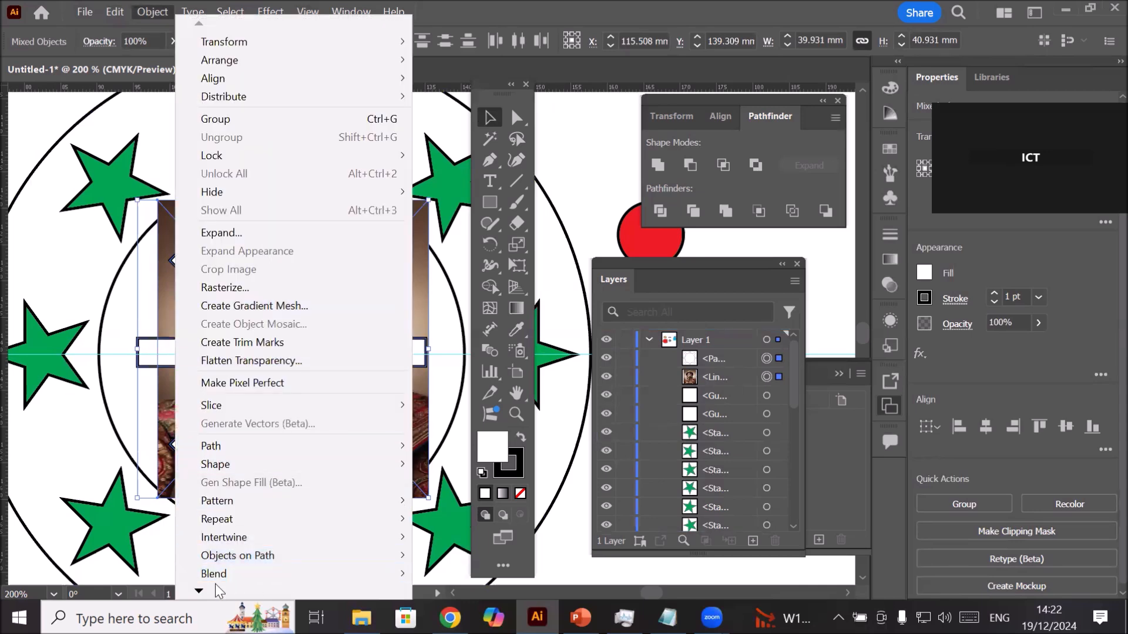
{"action": "mouse_move", "coordinate": [200, 592]}
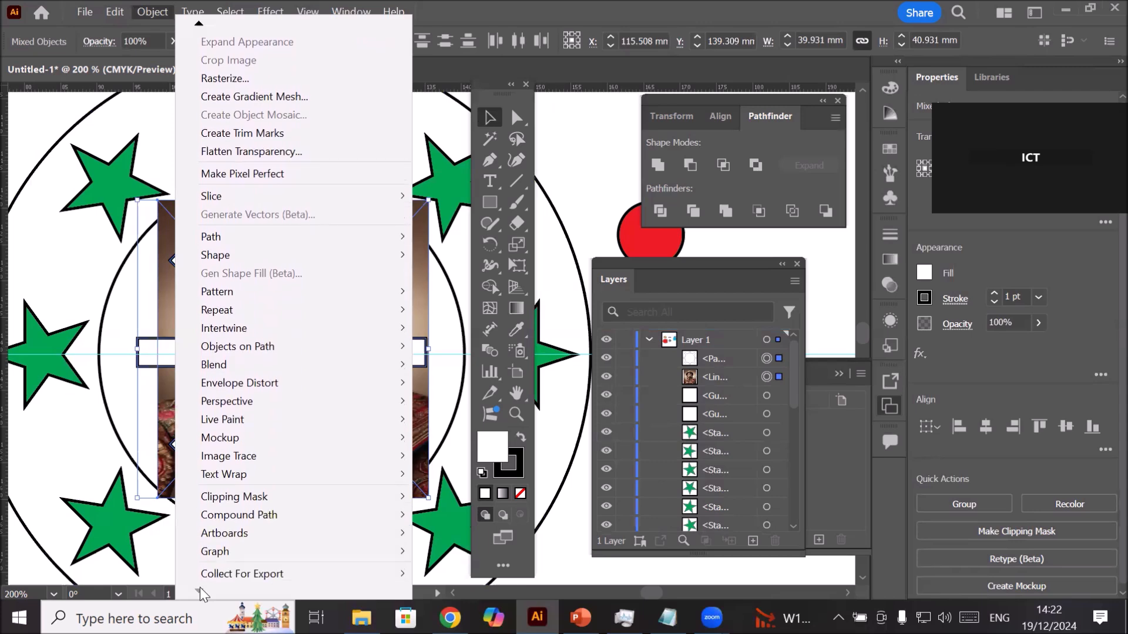
{"action": "mouse_move", "coordinate": [313, 499]}
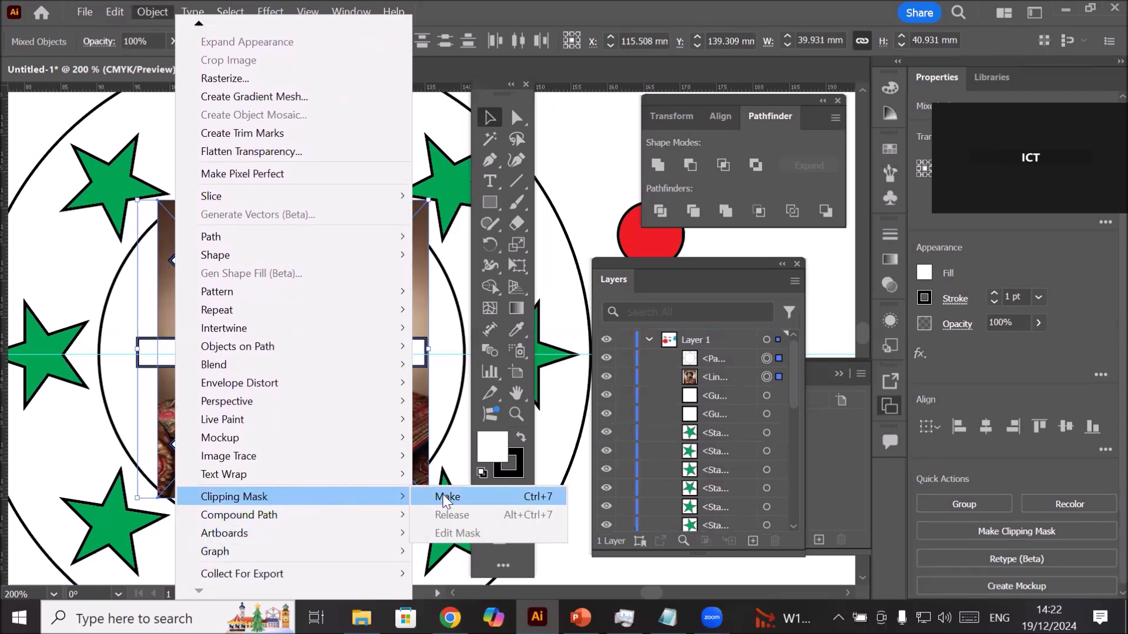
{"action": "left_click", "coordinate": [482, 499]}
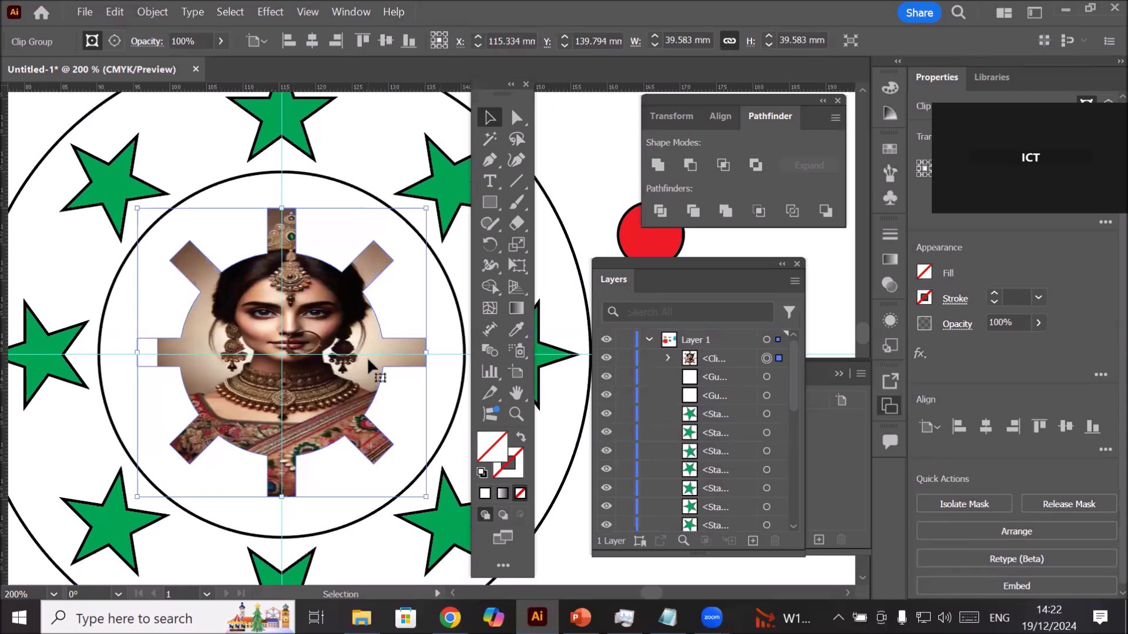
{"action": "scroll", "coordinate": [368, 357], "scroll_direction": "down", "scroll_amount": 3, "text": "alt"}
{"action": "scroll", "coordinate": [369, 357], "scroll_direction": "down", "scroll_amount": 1, "text": "alt"}
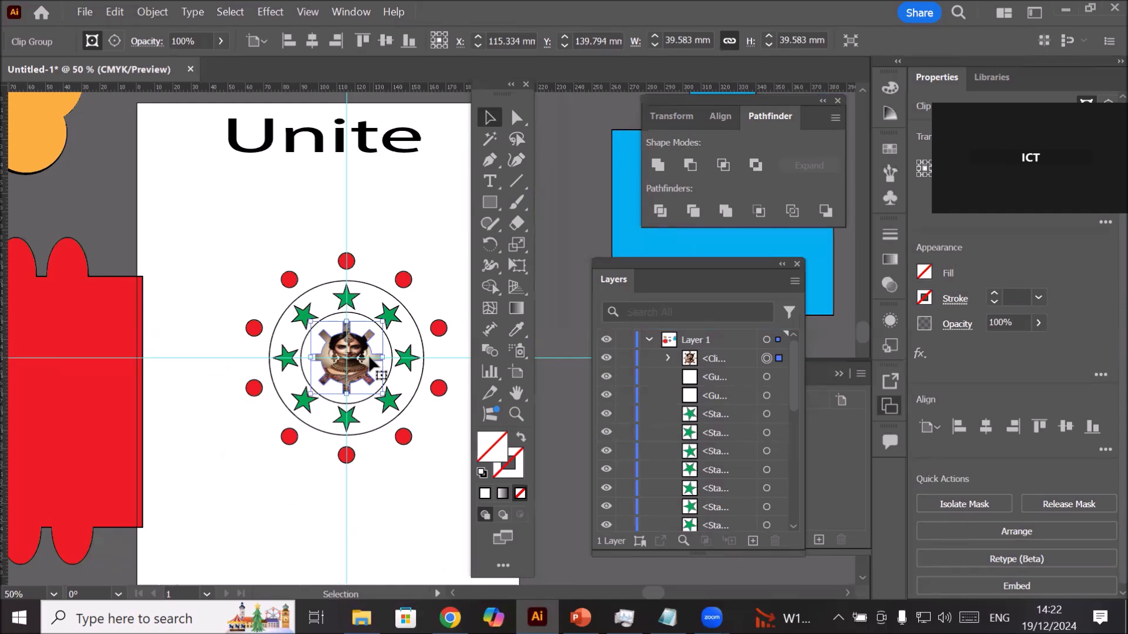
Step: Add a point text reading "Z" just above the upper edge of the outer circle
{"action": "scroll", "coordinate": [411, 390], "scroll_direction": "up", "scroll_amount": 1, "text": "alt"}
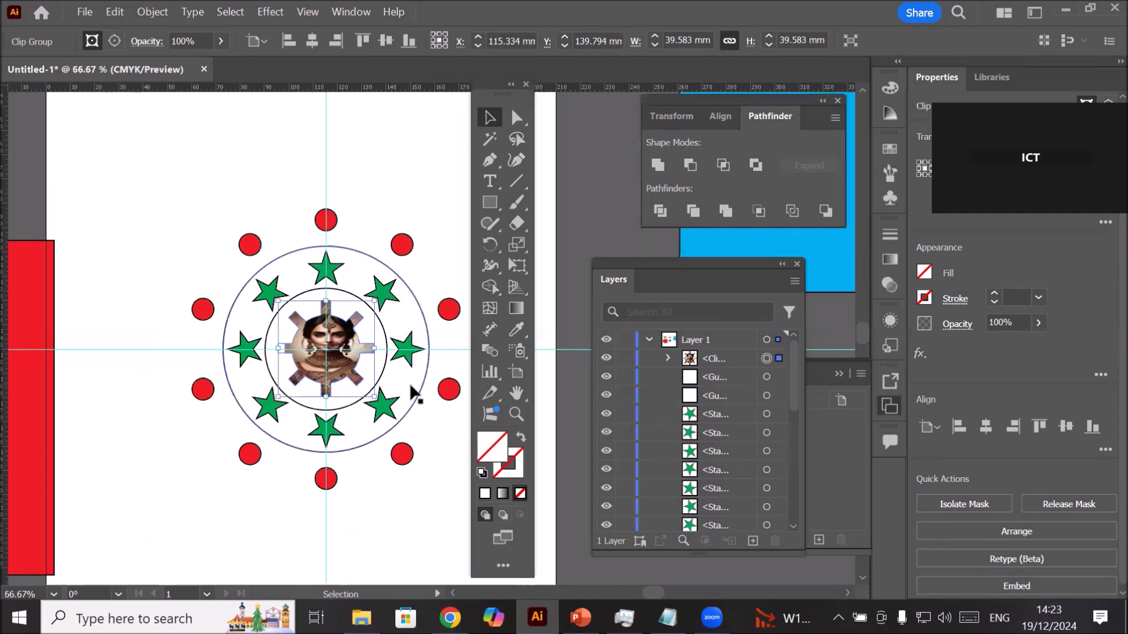
{"action": "scroll", "coordinate": [413, 384], "scroll_direction": "up", "scroll_amount": 1, "text": "alt"}
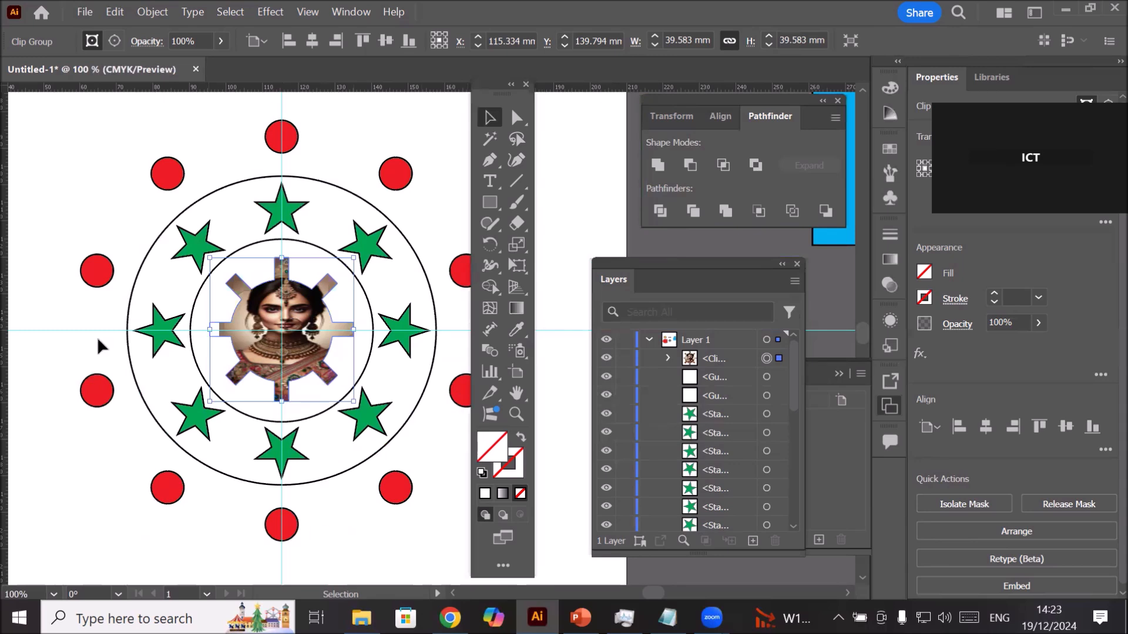
{"action": "left_click", "coordinate": [210, 191]}
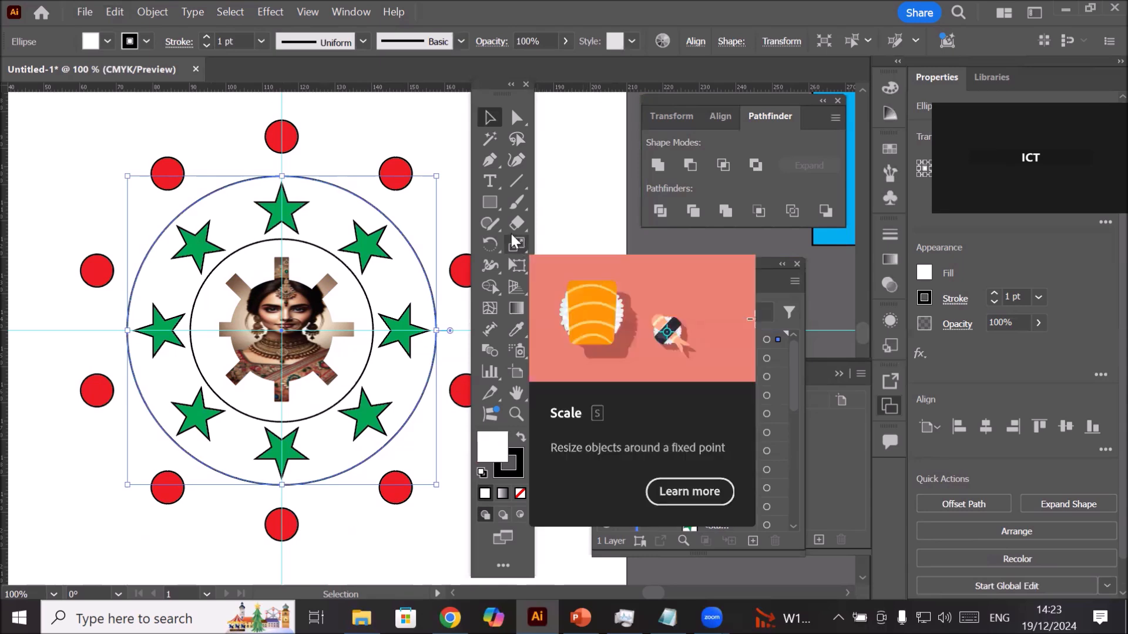
{"action": "left_click", "coordinate": [487, 203]}
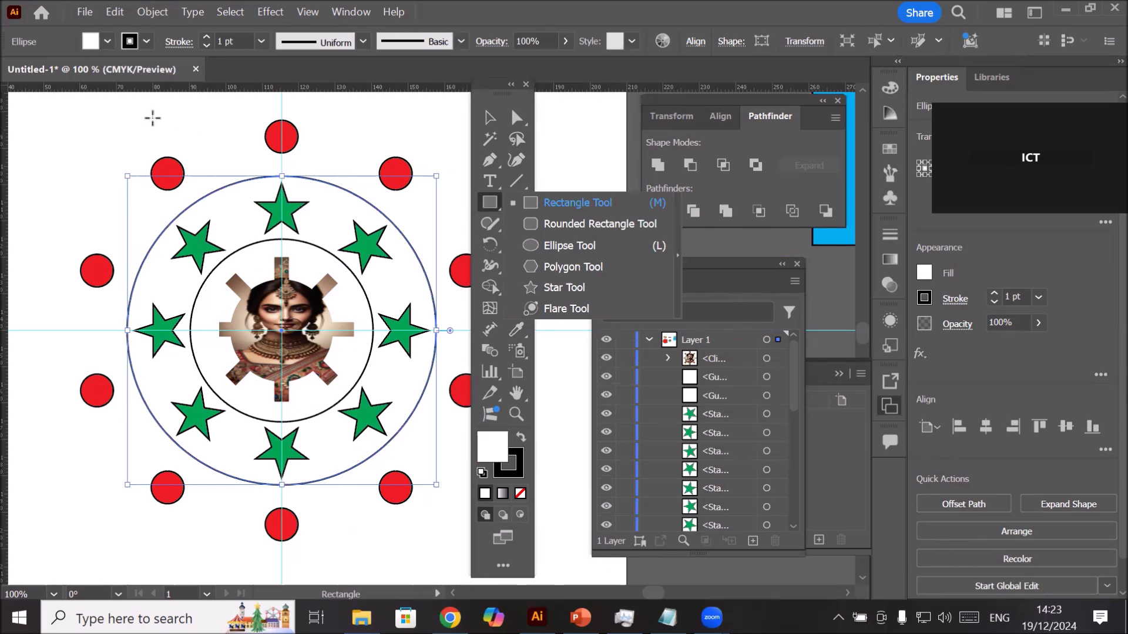
{"action": "left_click", "coordinate": [491, 179]}
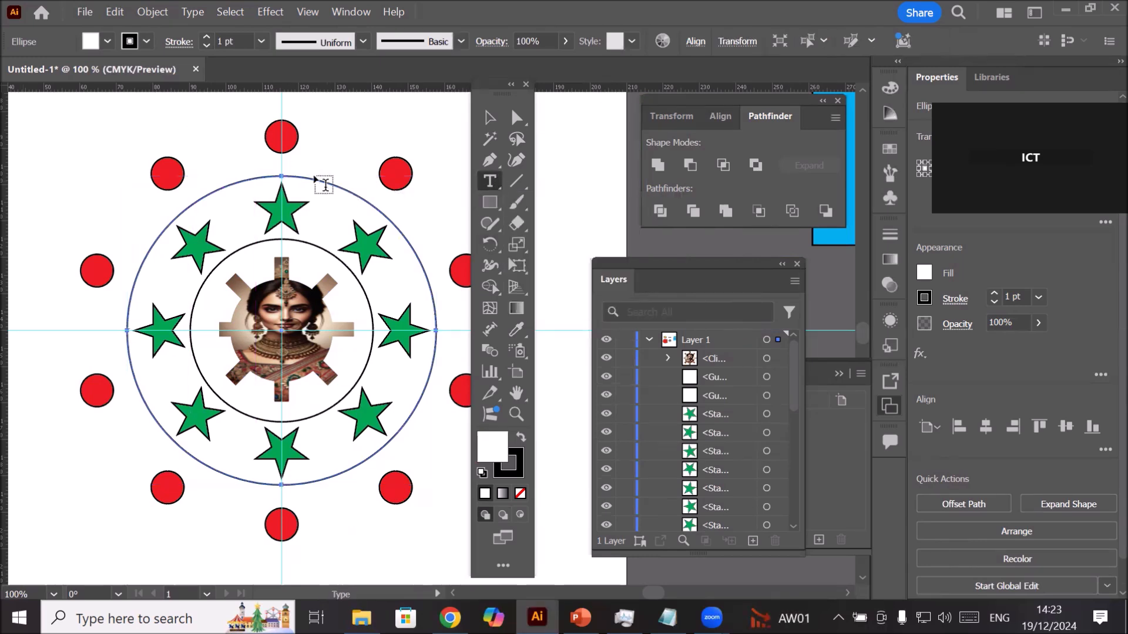
{"action": "scroll", "coordinate": [315, 178], "scroll_direction": "up", "scroll_amount": 2}
{"action": "scroll", "coordinate": [315, 178], "scroll_direction": "up", "scroll_amount": 2}
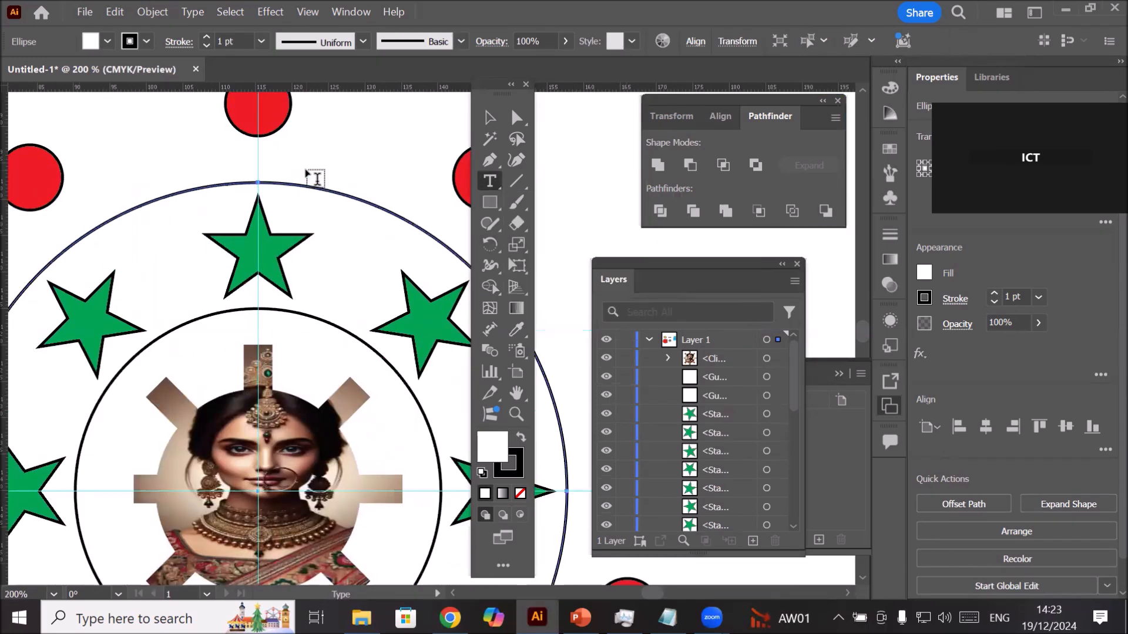
{"action": "left_click", "coordinate": [219, 160]}
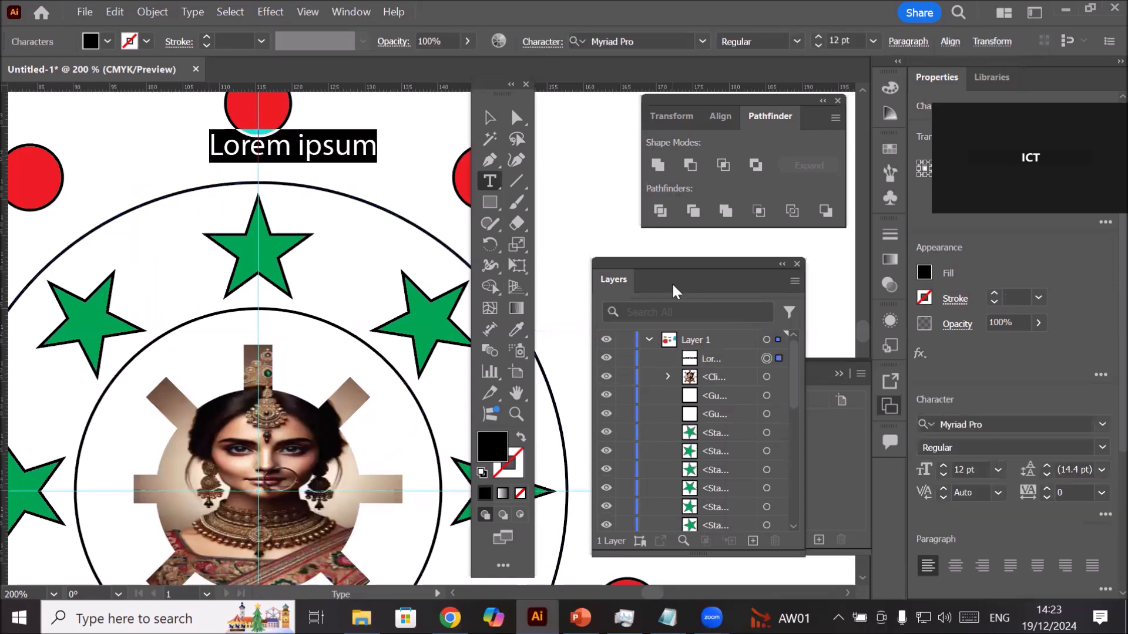
{"action": "type", "text": "Z"}
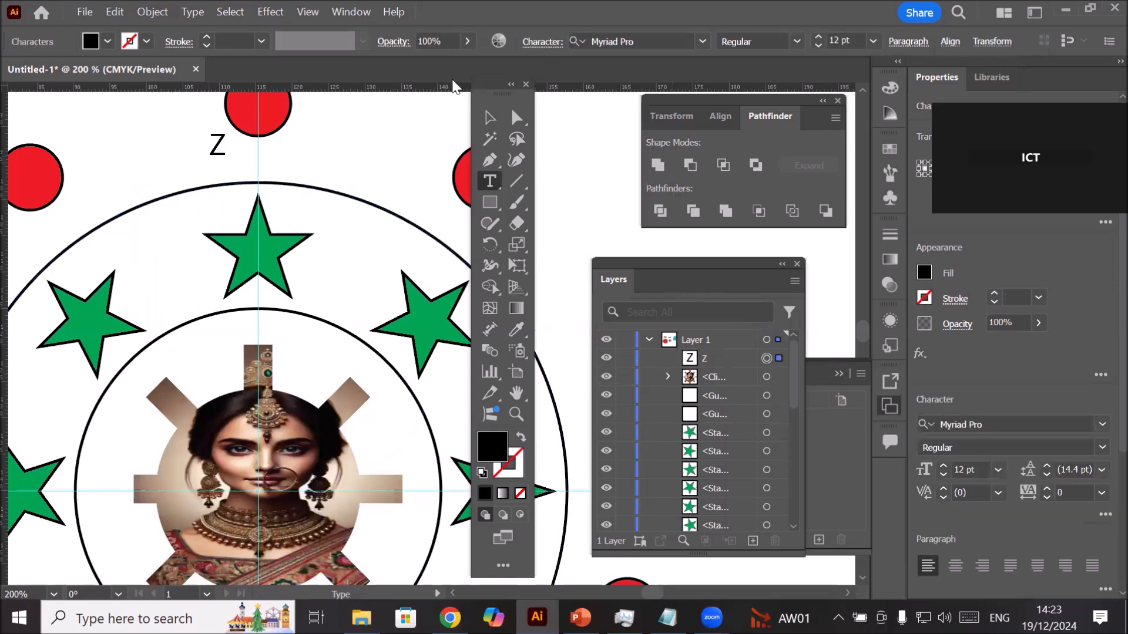
Step: Move the letter Z onto the top of the outer circle, centred on the vertical guide
{"action": "left_click", "coordinate": [490, 117]}
{"action": "left_click_drag", "start_coordinate": [220, 156], "coordinate": [261, 192]}
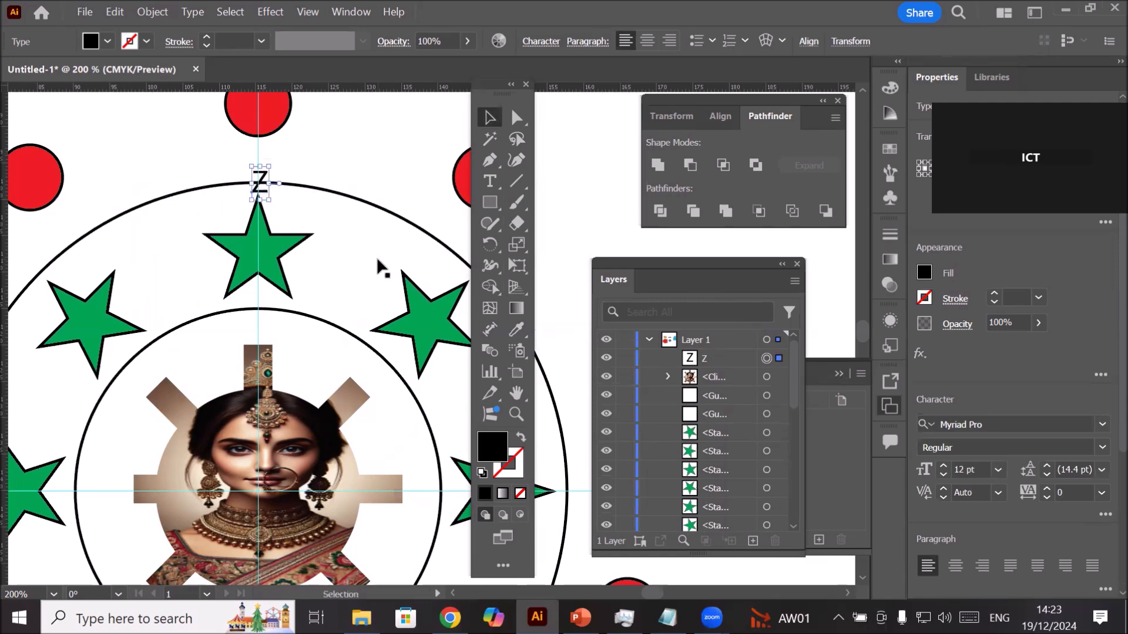
{"action": "scroll", "coordinate": [352, 232], "scroll_direction": "down", "scroll_amount": 4}
{"action": "scroll", "coordinate": [410, 297], "scroll_direction": "up", "scroll_amount": 2}
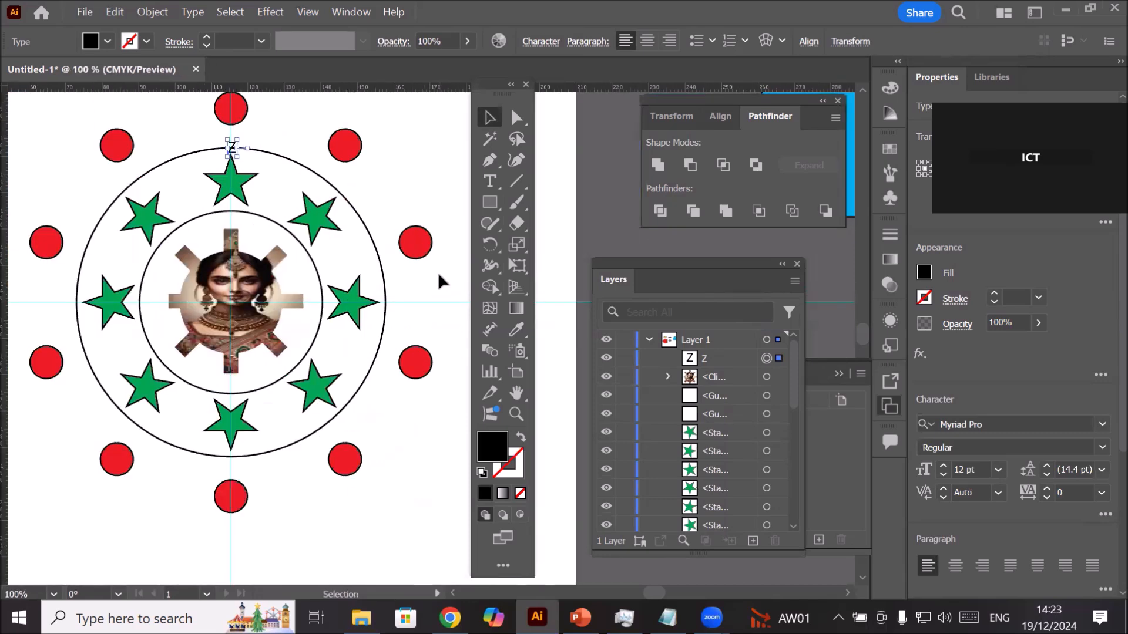
{"action": "left_click_drag", "start_coordinate": [233, 152], "coordinate": [233, 152]}
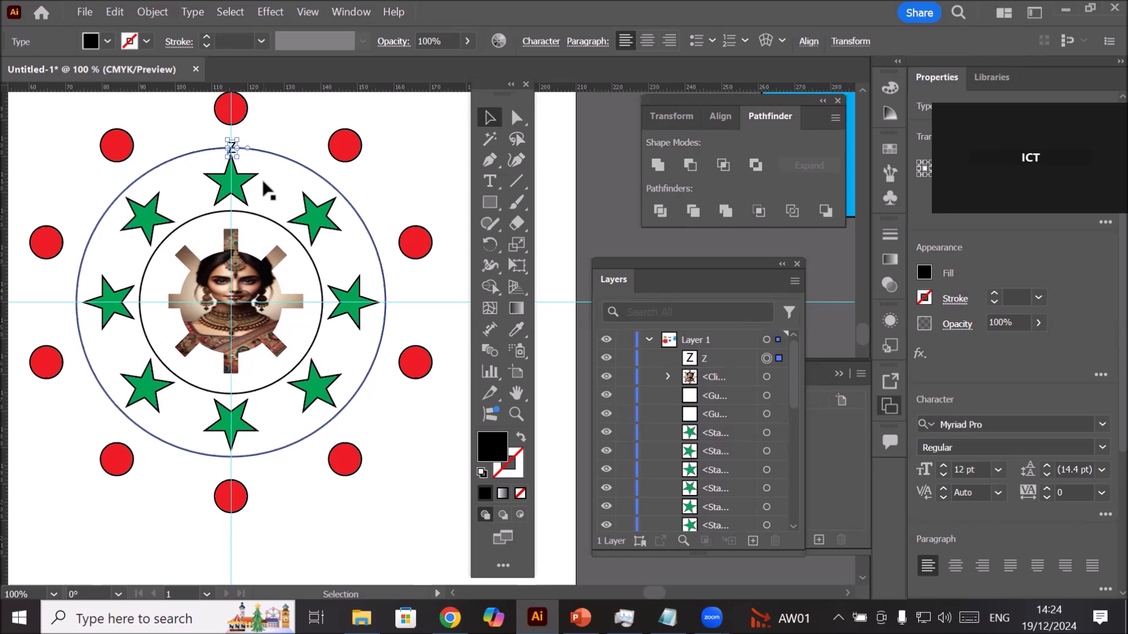
Step: Make a copy of the letter Z rotated 18° about the intersection of the guides at the ornament's centre
{"action": "left_click", "coordinate": [490, 244]}
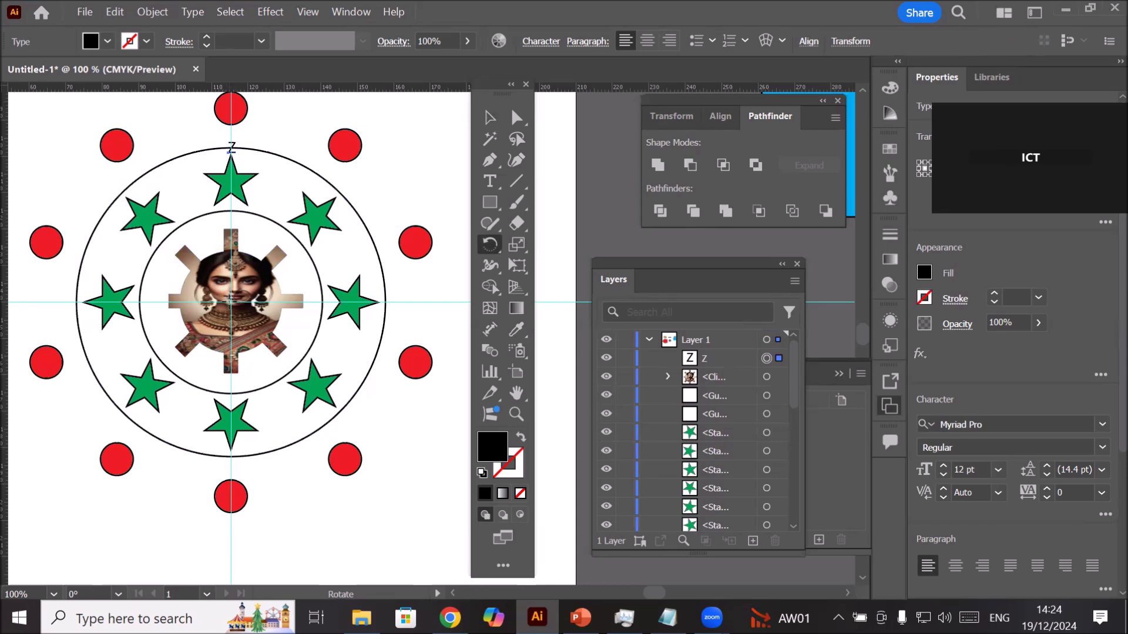
{"action": "left_click", "coordinate": [230, 301], "text": "alt"}
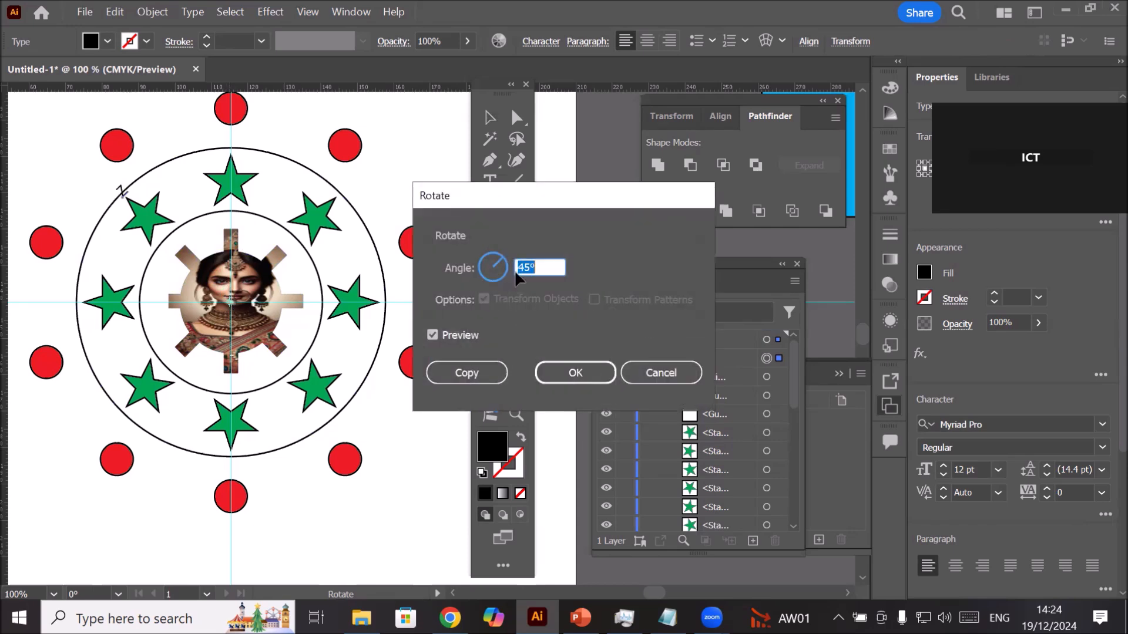
{"action": "type", "text": "44"}
{"action": "key", "text": "Tab"}
{"action": "type", "text": "15"}
{"action": "key", "text": "Tab"}
{"action": "type", "text": "9"}
{"action": "key", "text": "Tab"}
{"action": "type", "text": "13"}
{"action": "key", "text": "Tab"}
{"action": "type", "text": "15"}
{"action": "key", "text": "Tab"}
{"action": "type", "text": "18"}
{"action": "key", "text": "Tab"}
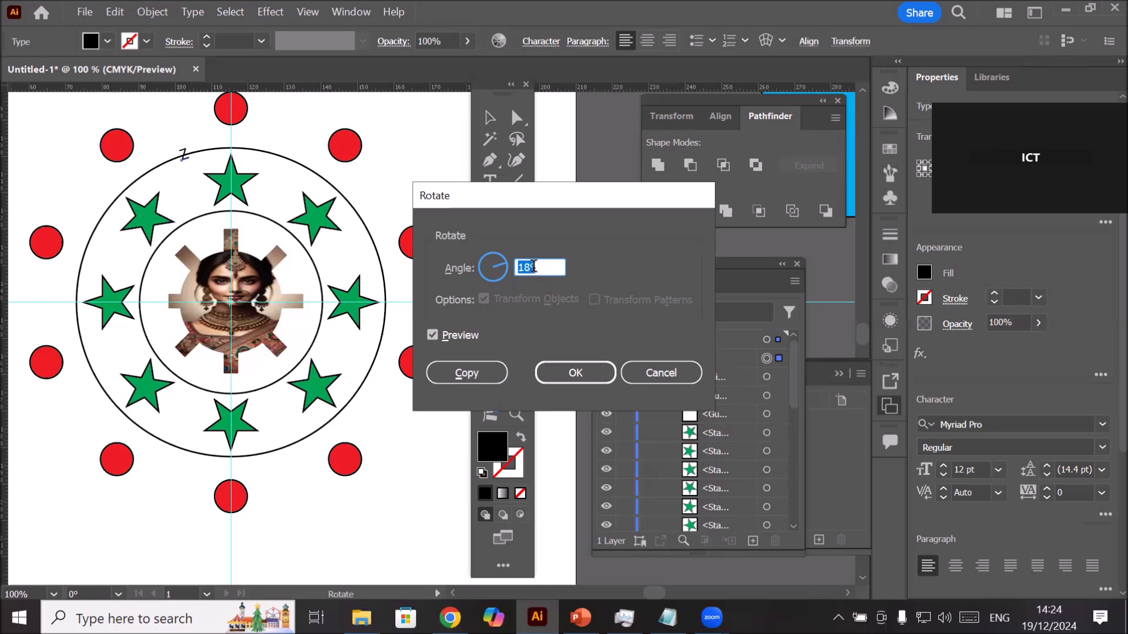
{"action": "left_click", "coordinate": [468, 374]}
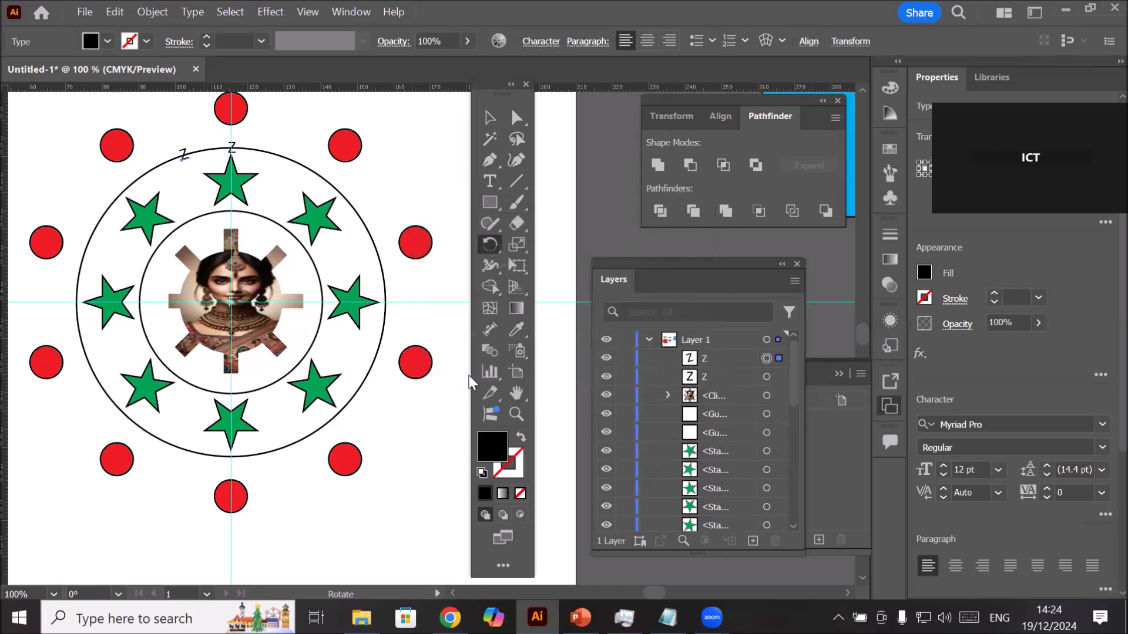
Step: Repeat the rotated copy of the letter Z until the letters run all the way around the outer circle
{"action": "key", "text": "ctrl+d"}
{"action": "key", "text": "ctrl+d"}
{"action": "key", "text": "ctrl+d"}
{"action": "key", "text": "ctrl+d"}
{"action": "key", "text": "ctrl+d"}
{"action": "key", "text": "ctrl+d"}
{"action": "key", "text": "ctrl+d"}
{"action": "key", "text": "ctrl+d"}
{"action": "key", "text": "ctrl+d"}
{"action": "key", "text": "ctrl+d"}
{"action": "key", "text": "ctrl+d"}
{"action": "key", "text": "ctrl+d"}
{"action": "key", "text": "ctrl+d"}
{"action": "key", "text": "ctrl+d"}
{"action": "key", "text": "ctrl+d"}
{"action": "key", "text": "ctrl+d"}
{"action": "key", "text": "ctrl+d"}
{"action": "key", "text": "ctrl+d"}
{"action": "key", "text": "ctrl+d"}
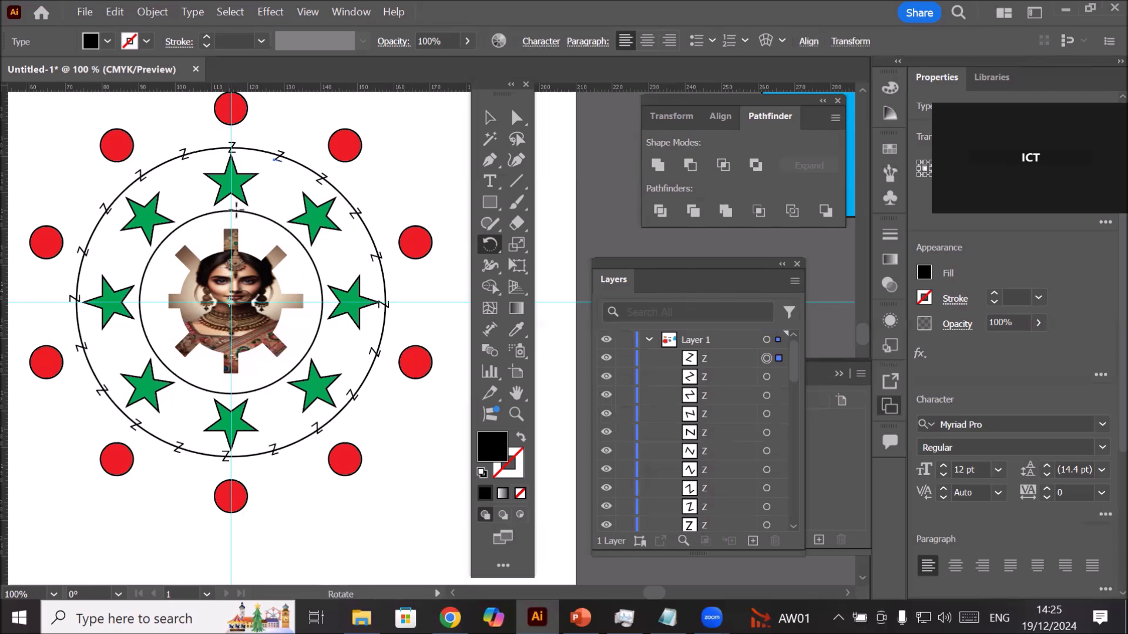
Step: Add a point text reading "ICT Trainings" between the top star and the inner circle
{"action": "scroll", "coordinate": [240, 195], "scroll_direction": "up", "scroll_amount": 1}
{"action": "scroll", "coordinate": [239, 194], "scroll_direction": "up", "scroll_amount": 2}
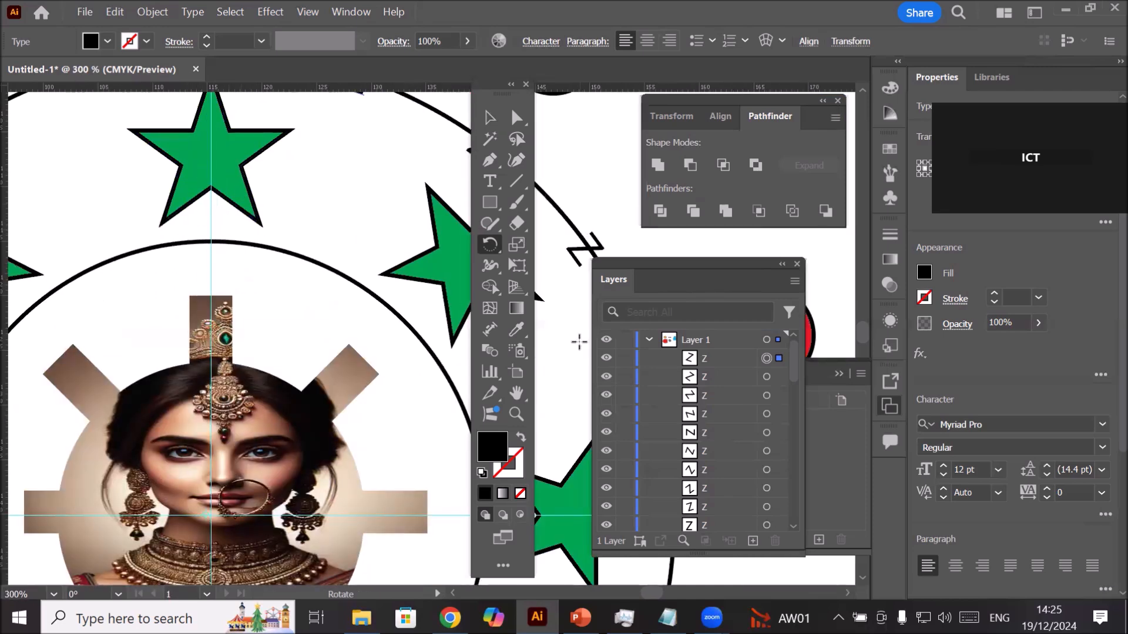
{"action": "left_click", "coordinate": [491, 186]}
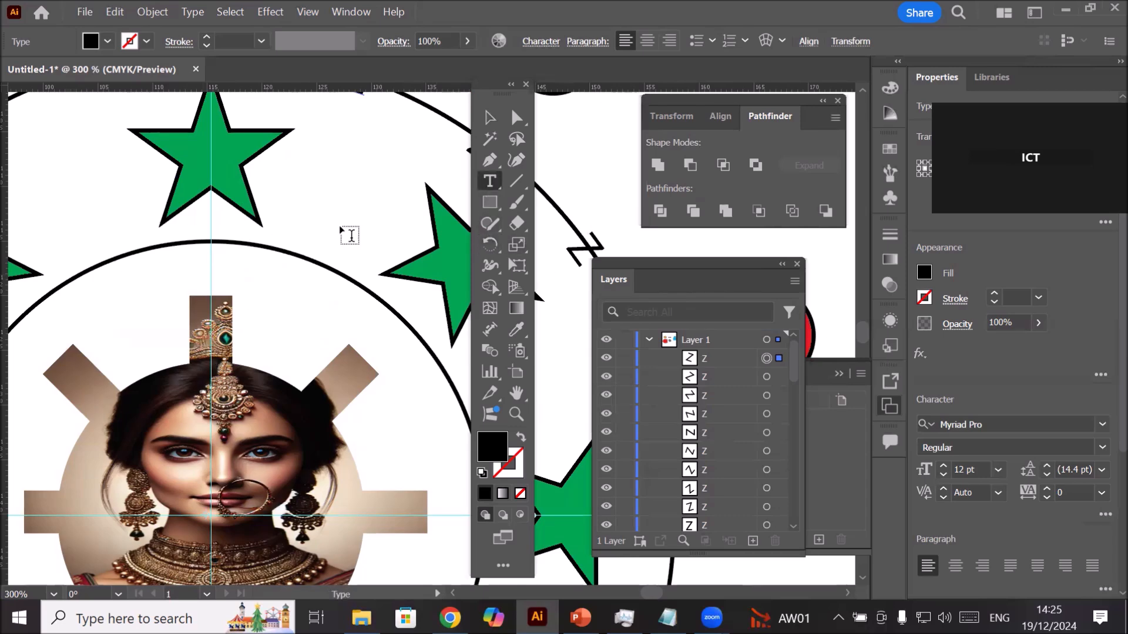
{"action": "left_click", "coordinate": [189, 227]}
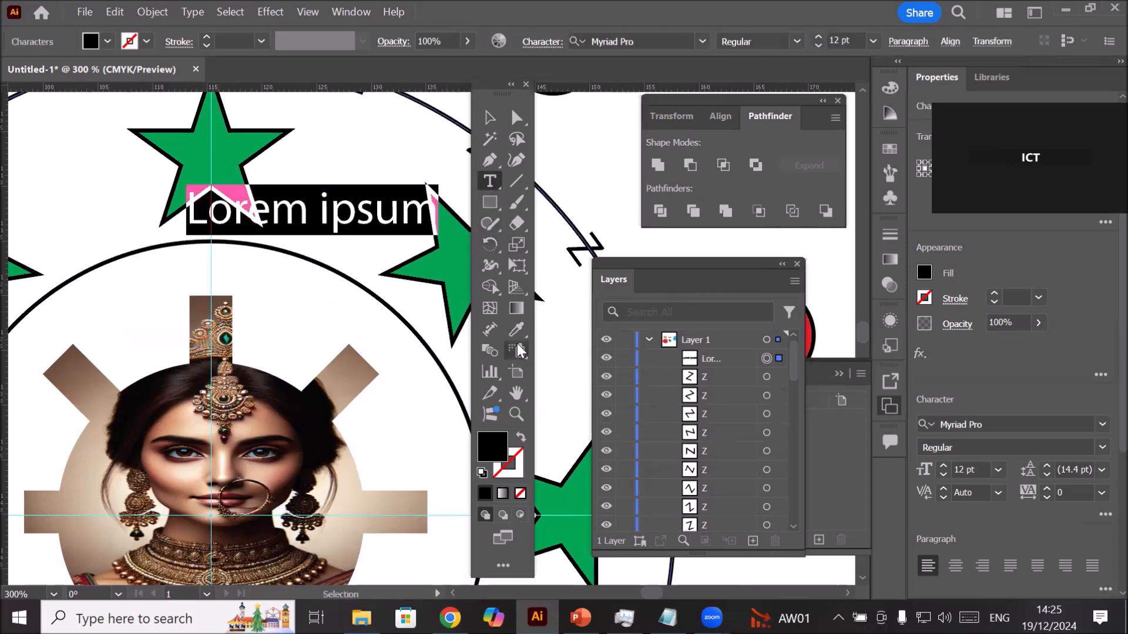
{"action": "type", "text": "ICTTrainings"}
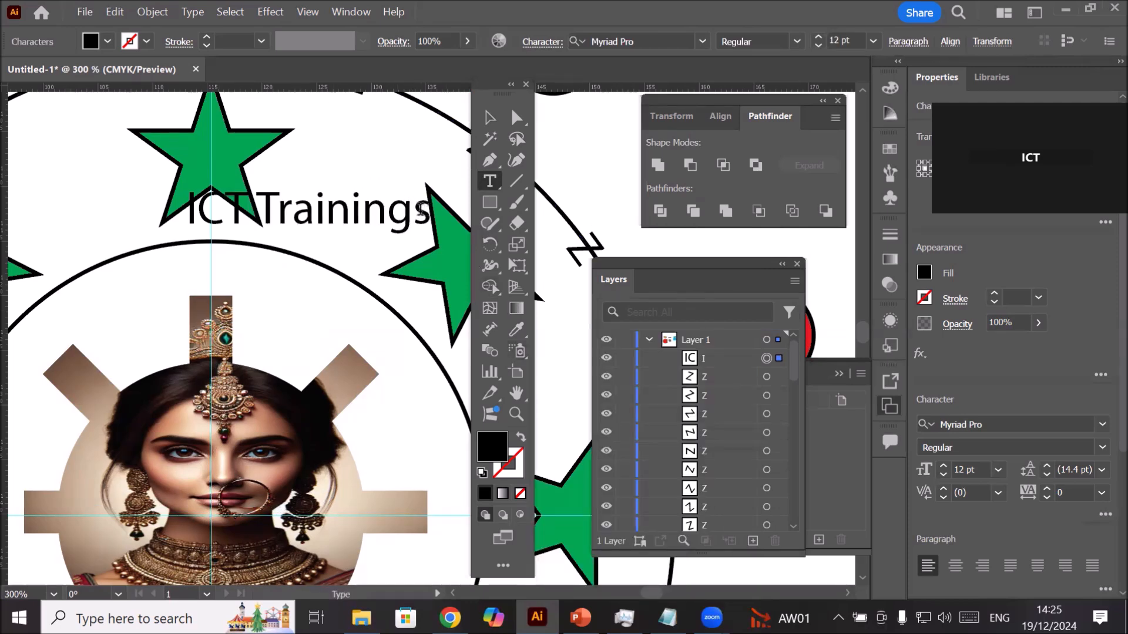
Step: Set the "ICT Trainings" text to 6 pt and move it just inside the top of the inner circle, centred on the vertical guide
{"action": "left_click_drag", "start_coordinate": [389, 214], "coordinate": [429, 221]}
{"action": "left_click", "coordinate": [228, 213]}
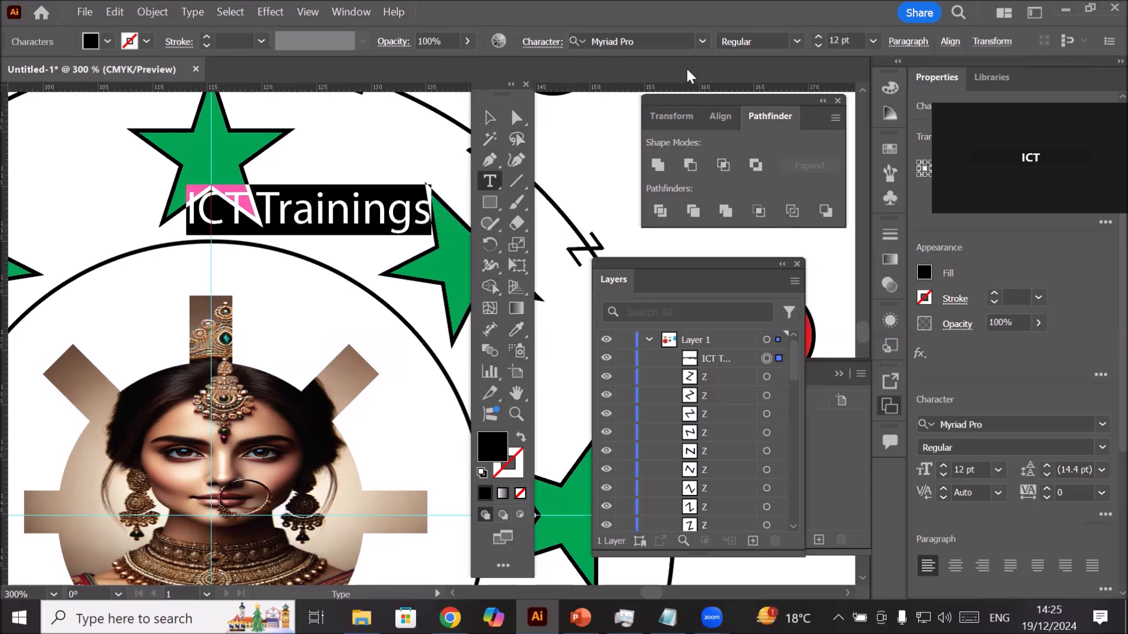
{"action": "left_click", "coordinate": [857, 41]}
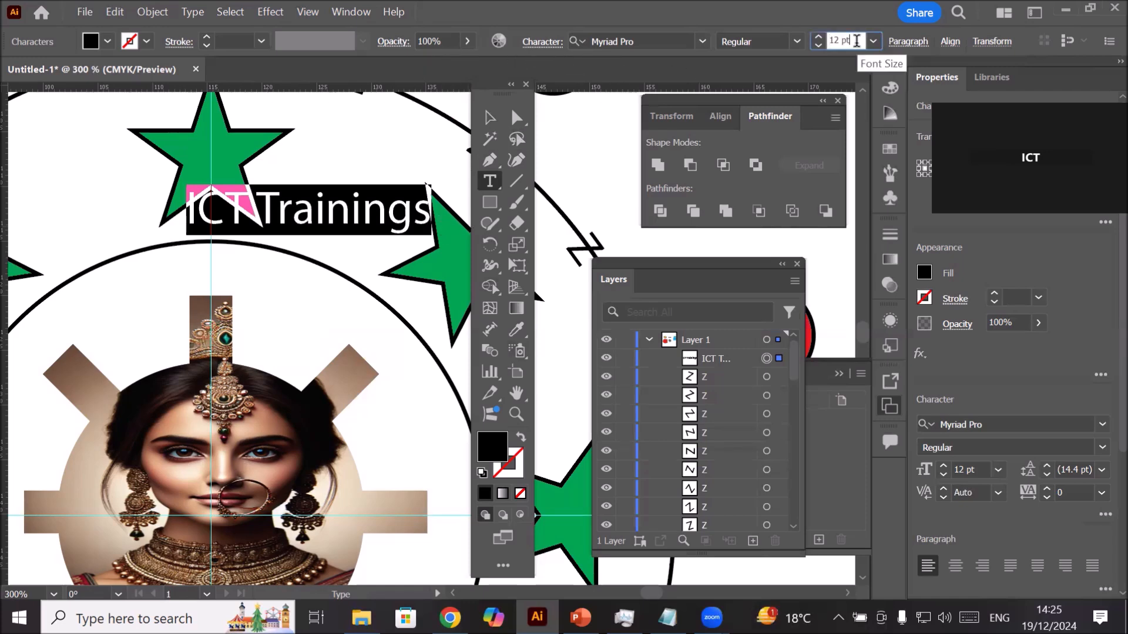
{"action": "type", "text": "7"}
{"action": "key", "text": "Return"}
{"action": "type", "text": "6"}
{"action": "key", "text": "Return"}
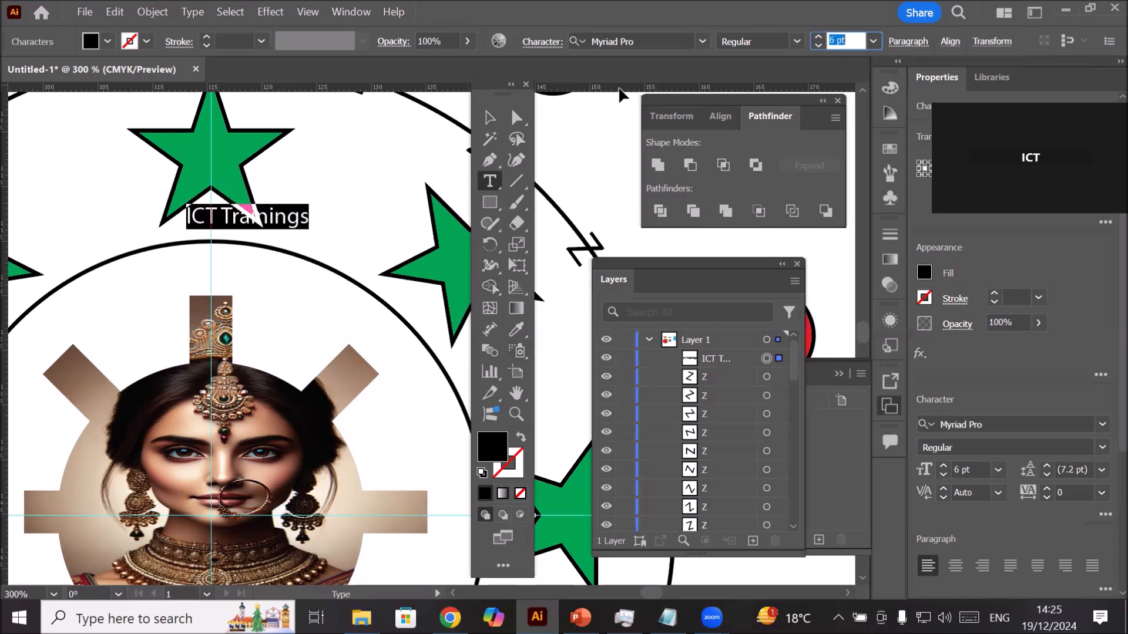
{"action": "left_click", "coordinate": [489, 118]}
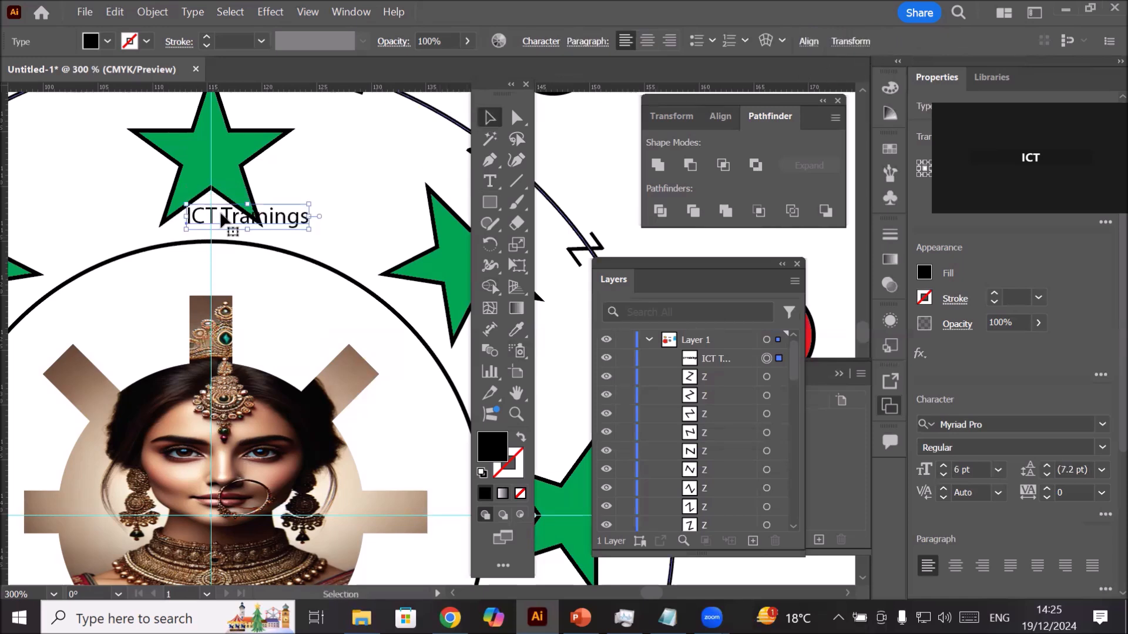
{"action": "left_click_drag", "start_coordinate": [233, 221], "coordinate": [205, 267]}
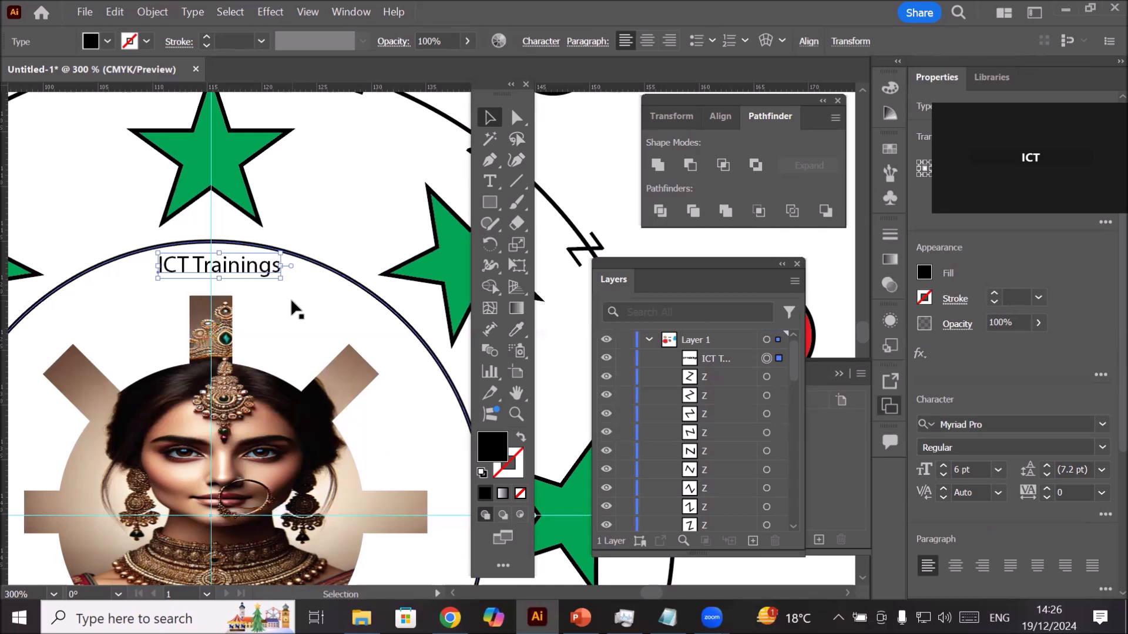
Step: Make a copy of the "ICT Trainings" text rotated 40° about the ornament's centre
{"action": "scroll", "coordinate": [254, 317], "scroll_direction": "down", "scroll_amount": 3, "text": "alt"}
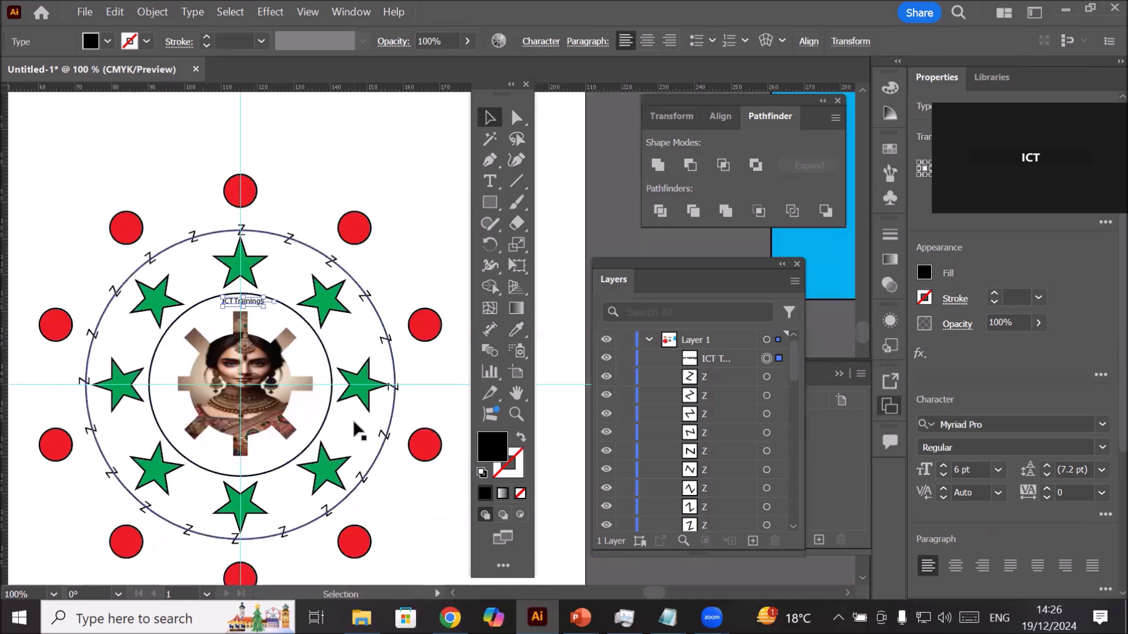
{"action": "key", "text": "r"}
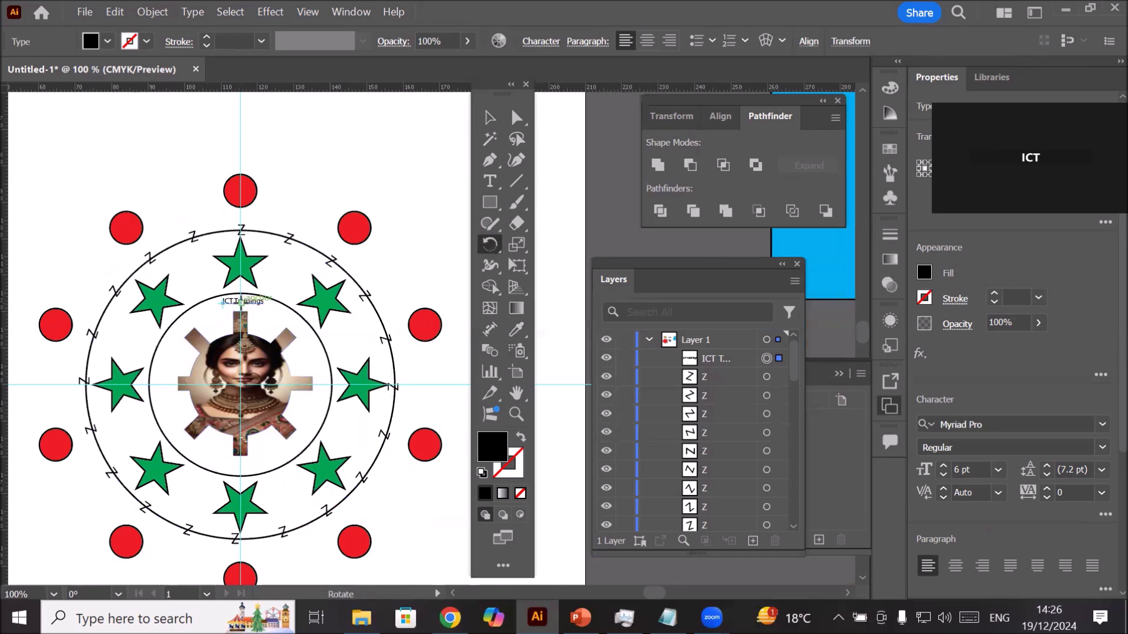
{"action": "left_click", "coordinate": [241, 385]}
{"action": "left_click", "coordinate": [241, 385], "text": "alt"}
{"action": "type", "text": "18"}
{"action": "key", "text": "Up"}
{"action": "key", "text": "Up"}
{"action": "key", "text": "Up"}
{"action": "key", "text": "Up"}
{"action": "key", "text": "Up"}
{"action": "key", "text": "Up"}
{"action": "key", "text": "Up"}
{"action": "key", "text": "Up"}
{"action": "key", "text": "Up"}
{"action": "key", "text": "Up"}
{"action": "key", "text": "Up"}
{"action": "key", "text": "Up"}
{"action": "key", "text": "Up"}
{"action": "key", "text": "Up"}
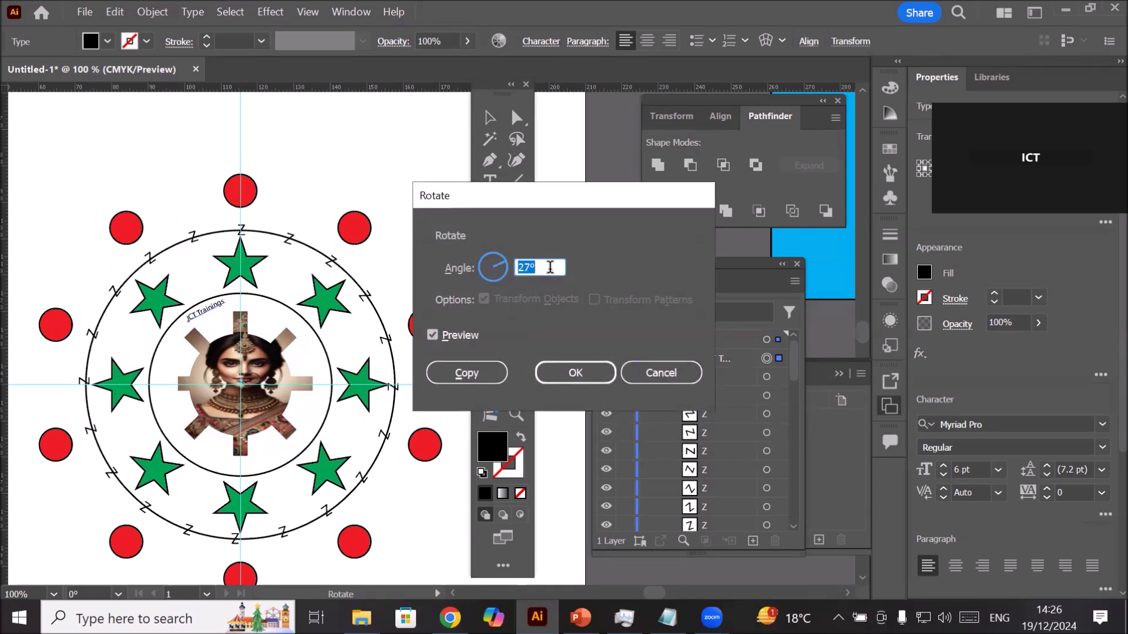
{"action": "key", "text": "Up"}
{"action": "key", "text": "Up"}
{"action": "key", "text": "Up"}
{"action": "key", "text": "Up"}
{"action": "key", "text": "Up"}
{"action": "key", "text": "Up"}
{"action": "key", "text": "Up"}
{"action": "key", "text": "Up"}
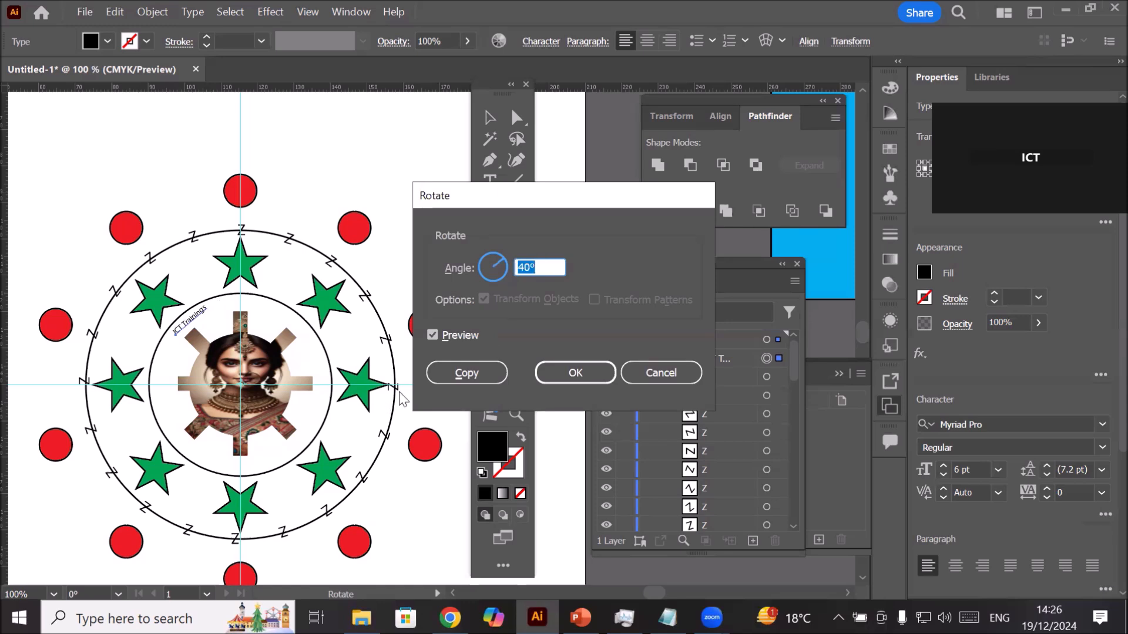
{"action": "left_click", "coordinate": [447, 372]}
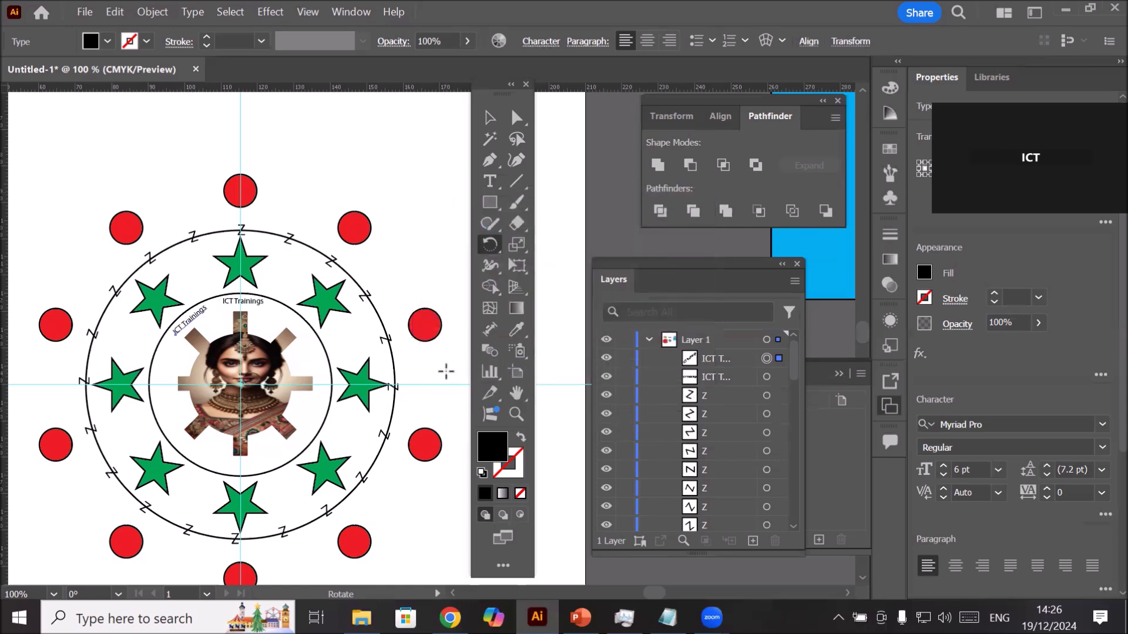
Step: Repeat the rotated copy of "ICT Trainings" seven times to complete the ring inside the inner circle
{"action": "key", "text": "ctrl+d"}
{"action": "key", "text": "ctrl+d"}
{"action": "key", "text": "ctrl+d"}
{"action": "key", "text": "ctrl+d"}
{"action": "key", "text": "ctrl+d"}
{"action": "key", "text": "ctrl+d"}
{"action": "key", "text": "ctrl+d"}
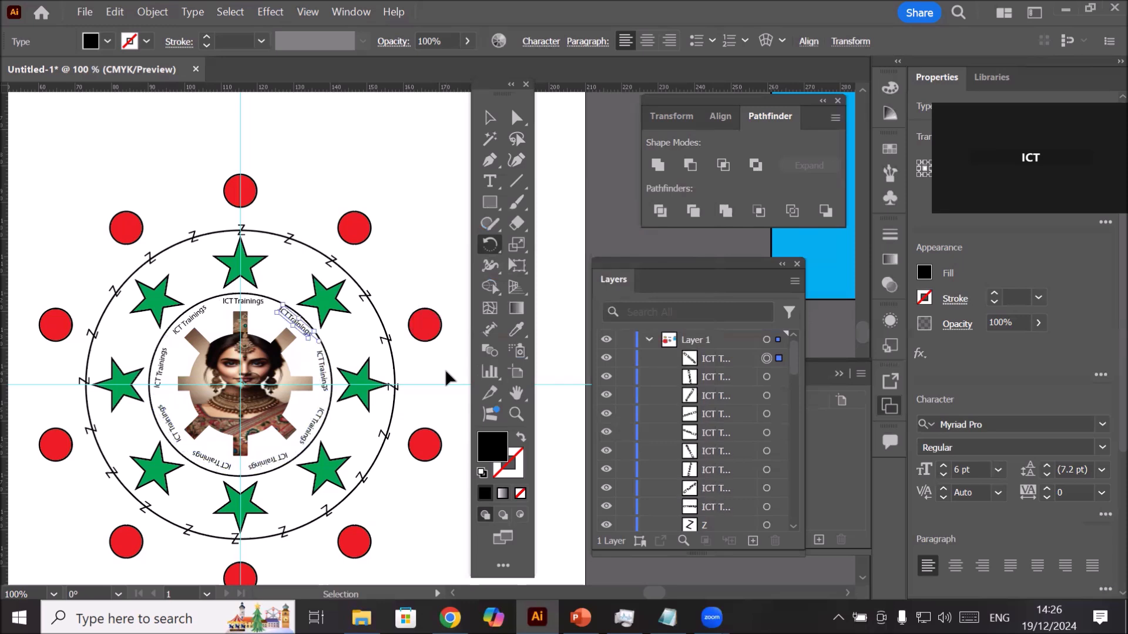
Step: Add a second A4 artboard beside Artboard 1
{"action": "scroll", "coordinate": [222, 306], "scroll_direction": "up", "scroll_amount": 2}
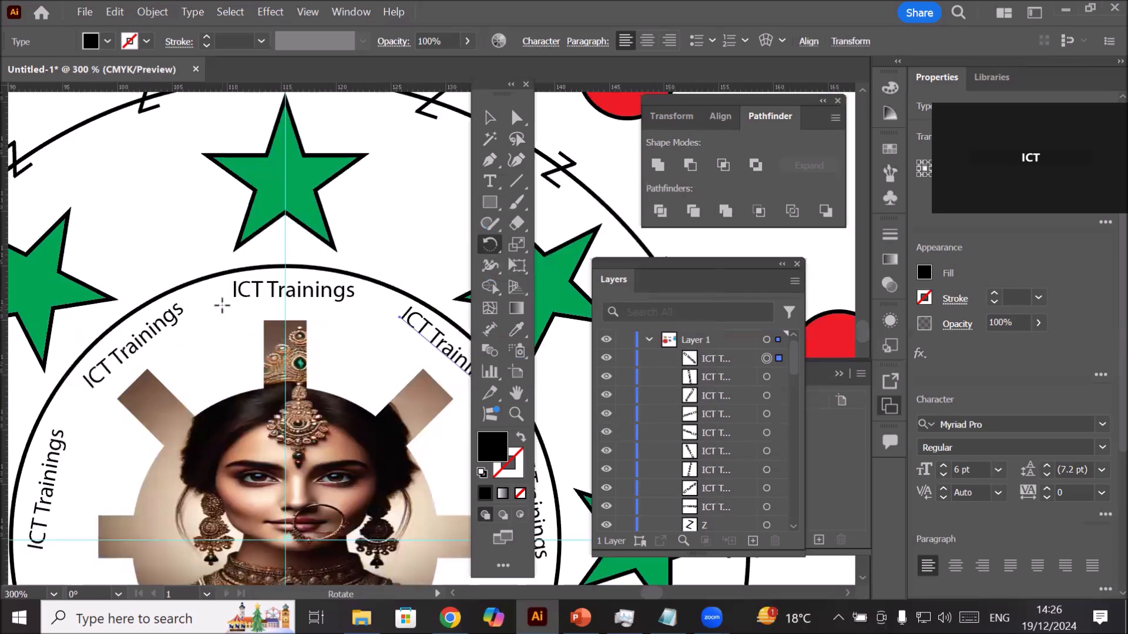
{"action": "scroll", "coordinate": [222, 306], "scroll_direction": "down", "scroll_amount": 4}
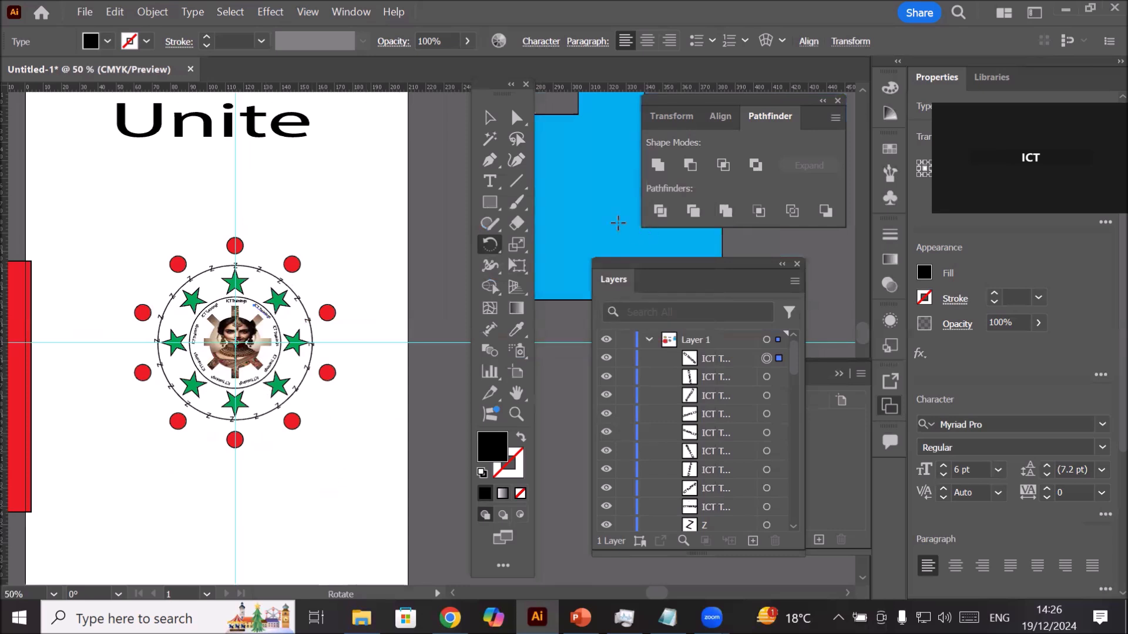
{"action": "left_click", "coordinate": [490, 117]}
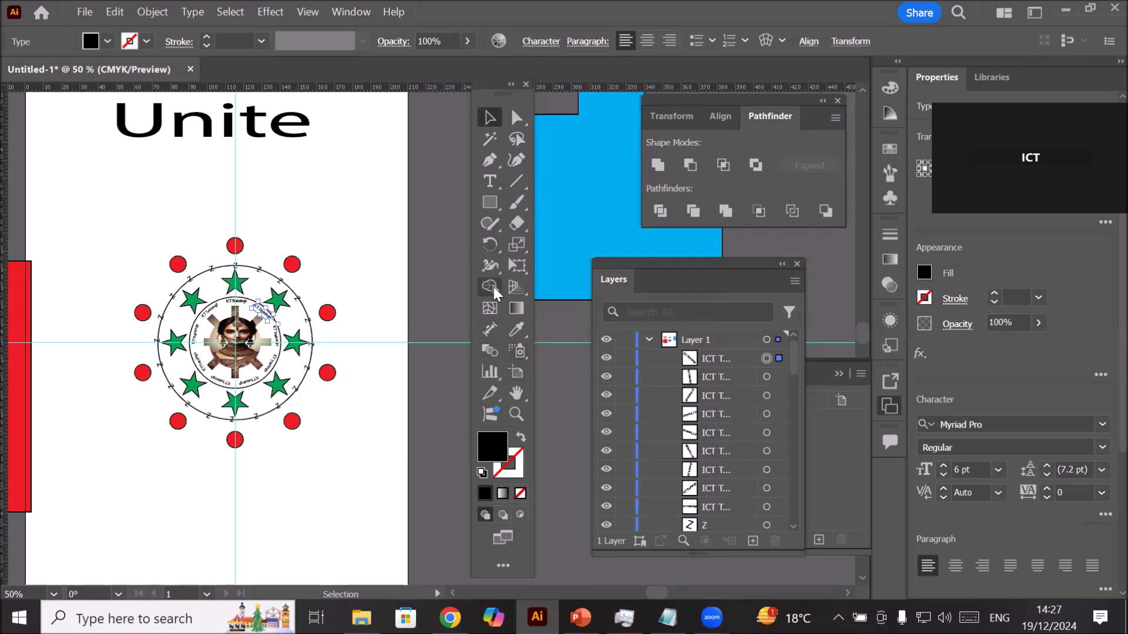
{"action": "left_click", "coordinate": [519, 375]}
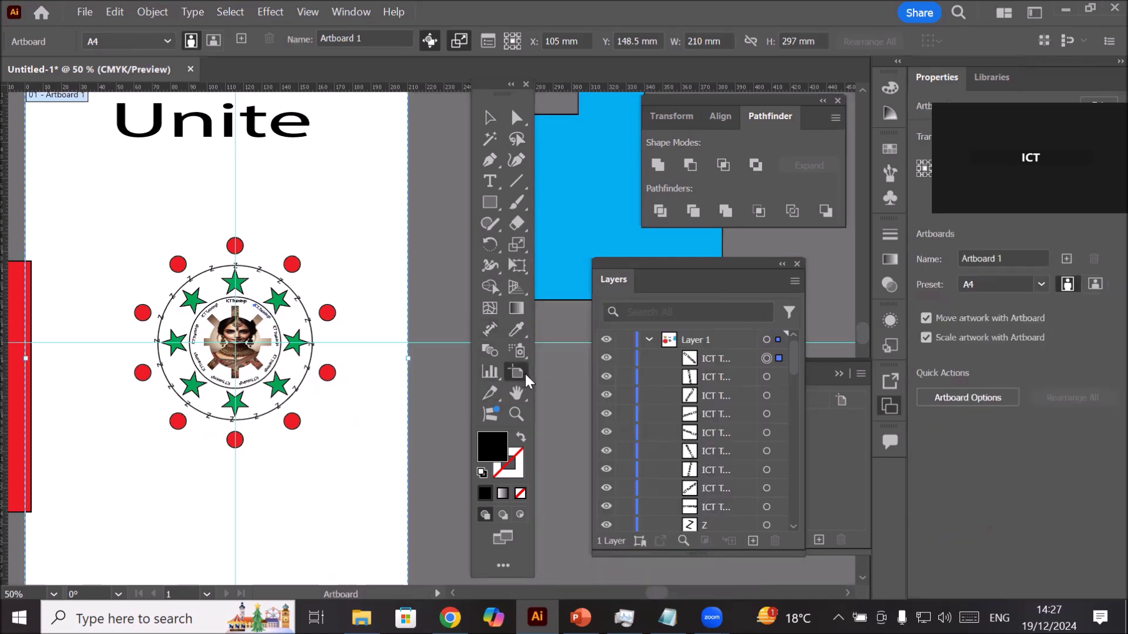
{"action": "left_click", "coordinate": [241, 39]}
Step: Delete the blue bottle-shaped path overlapping the top of Artboard 2
{"action": "scroll", "coordinate": [379, 273], "scroll_direction": "right", "scroll_amount": 3}
{"action": "scroll", "coordinate": [368, 363], "scroll_direction": "down", "scroll_amount": 2}
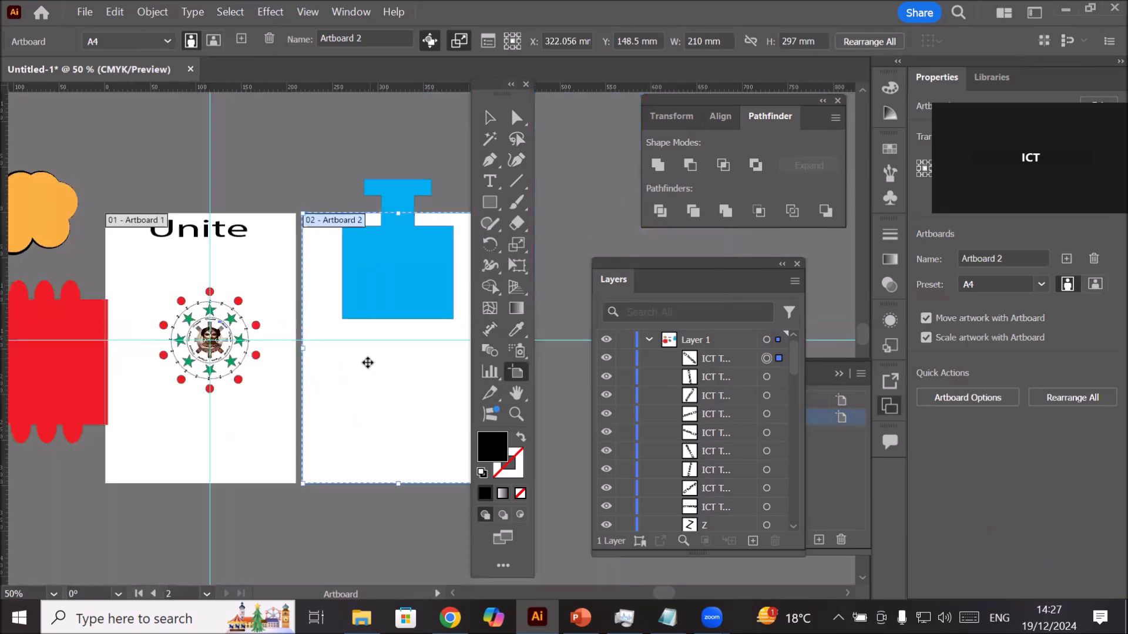
{"action": "scroll", "coordinate": [369, 361], "scroll_direction": "down", "scroll_amount": 3}
{"action": "scroll", "coordinate": [352, 338], "scroll_direction": "up", "scroll_amount": 3}
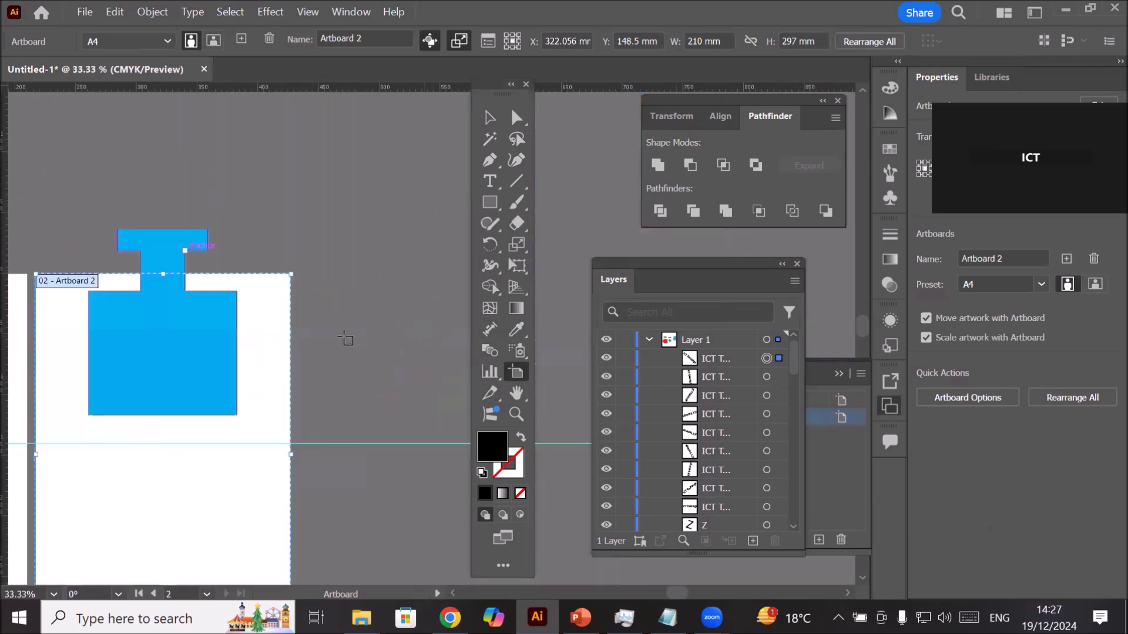
{"action": "scroll", "coordinate": [345, 339], "scroll_direction": "down", "scroll_amount": 1}
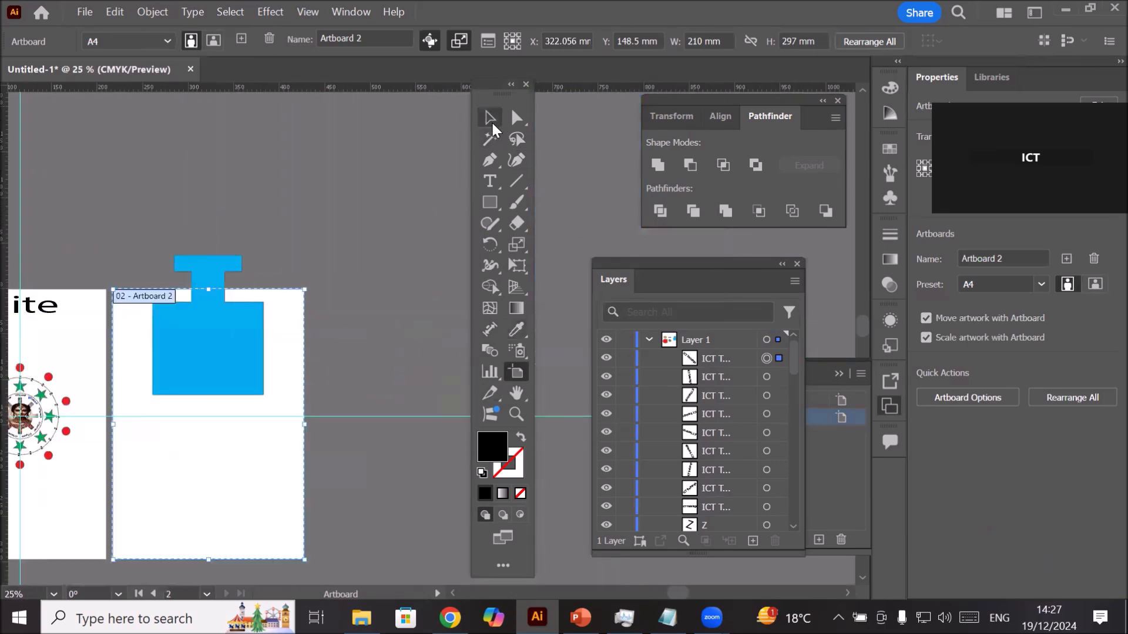
{"action": "left_click", "coordinate": [492, 122]}
{"action": "left_click", "coordinate": [180, 351]}
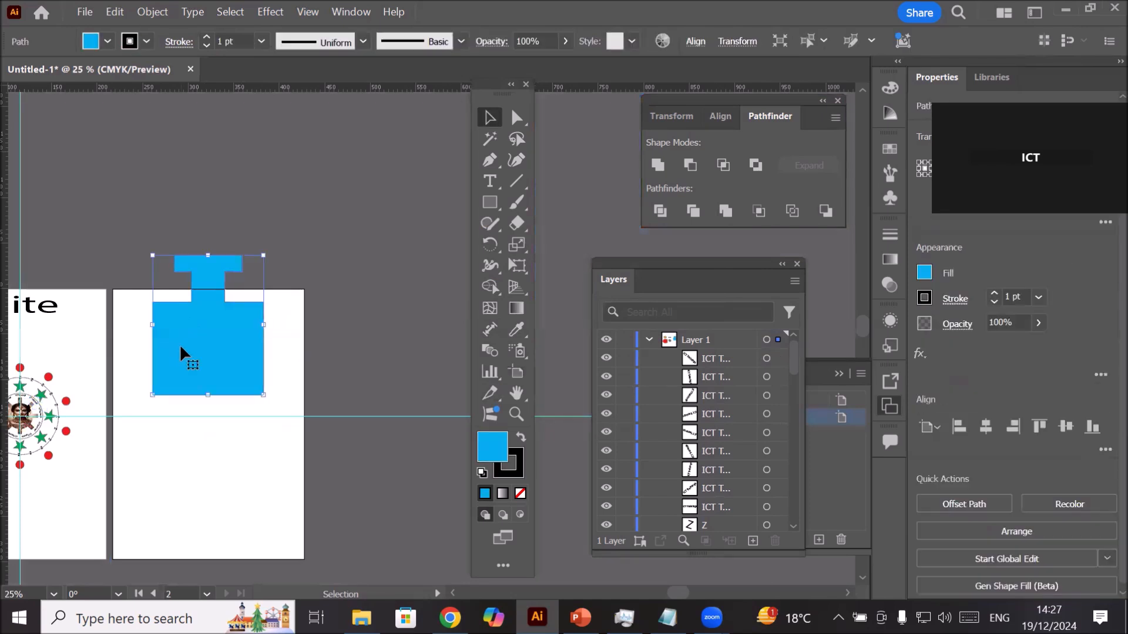
{"action": "key", "text": "Delete"}
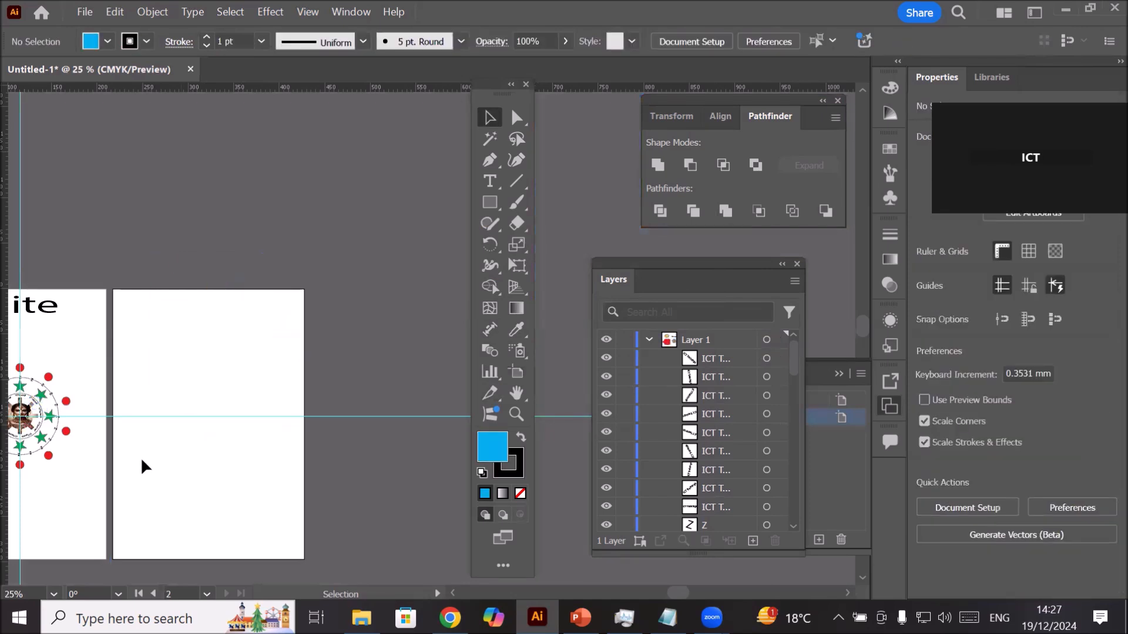
Step: Add a point text reading "T" in the upper part of Artboard 2 and enlarge it to about 128 pt
{"action": "scroll", "coordinate": [141, 458], "scroll_direction": "up", "scroll_amount": 1}
{"action": "left_click_drag", "start_coordinate": [223, 459], "coordinate": [253, 377]}
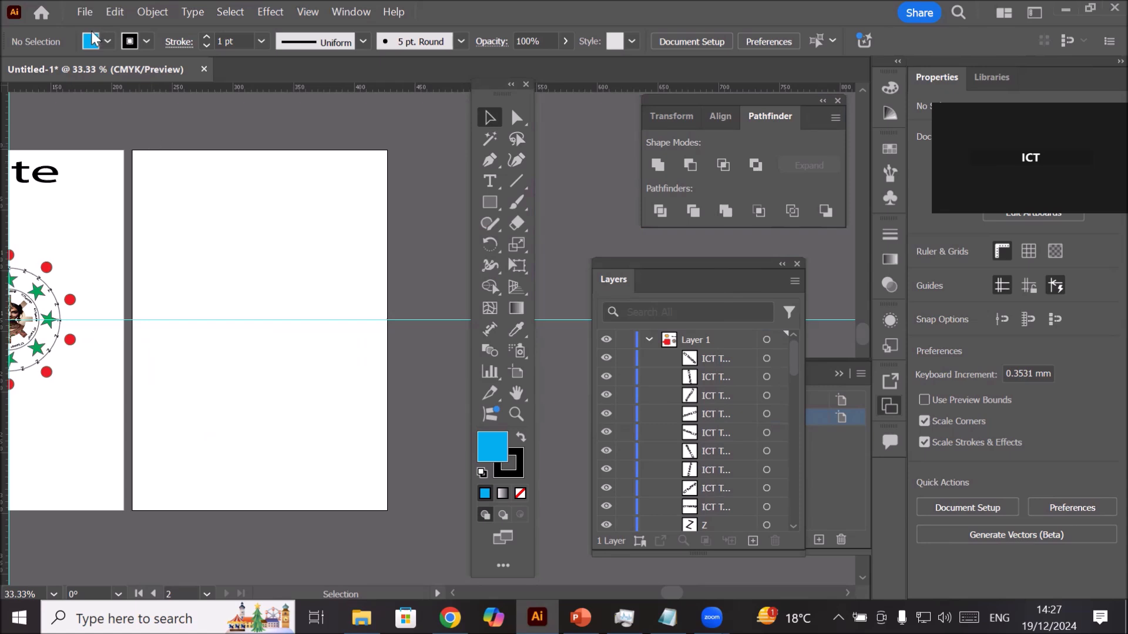
{"action": "left_click", "coordinate": [489, 182]}
{"action": "left_click", "coordinate": [251, 204]}
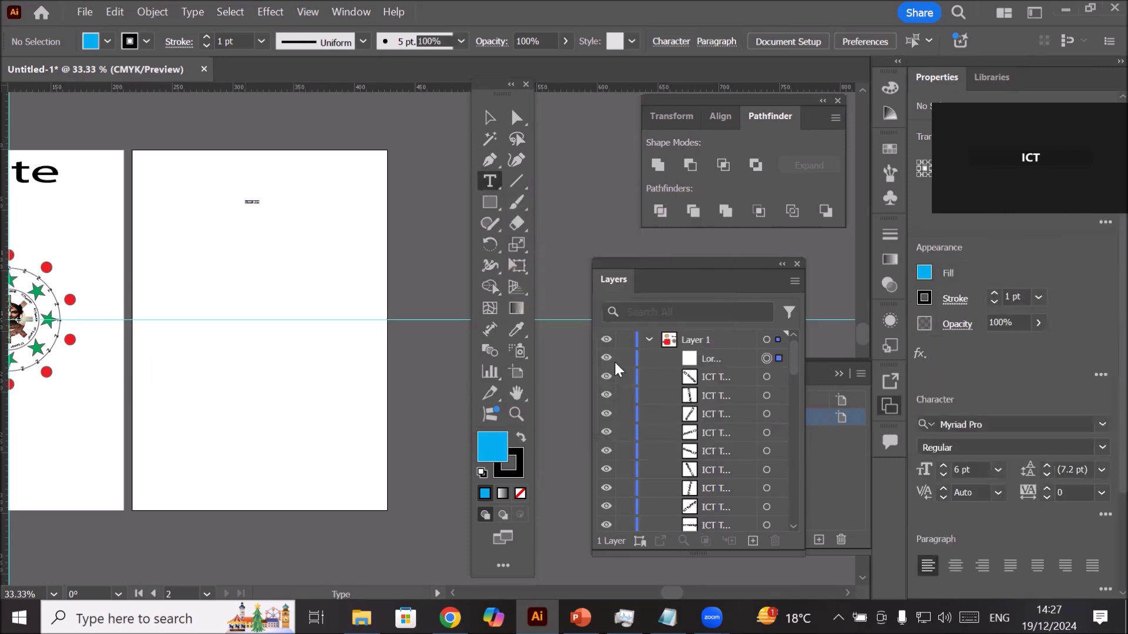
{"action": "type", "text": "T"}
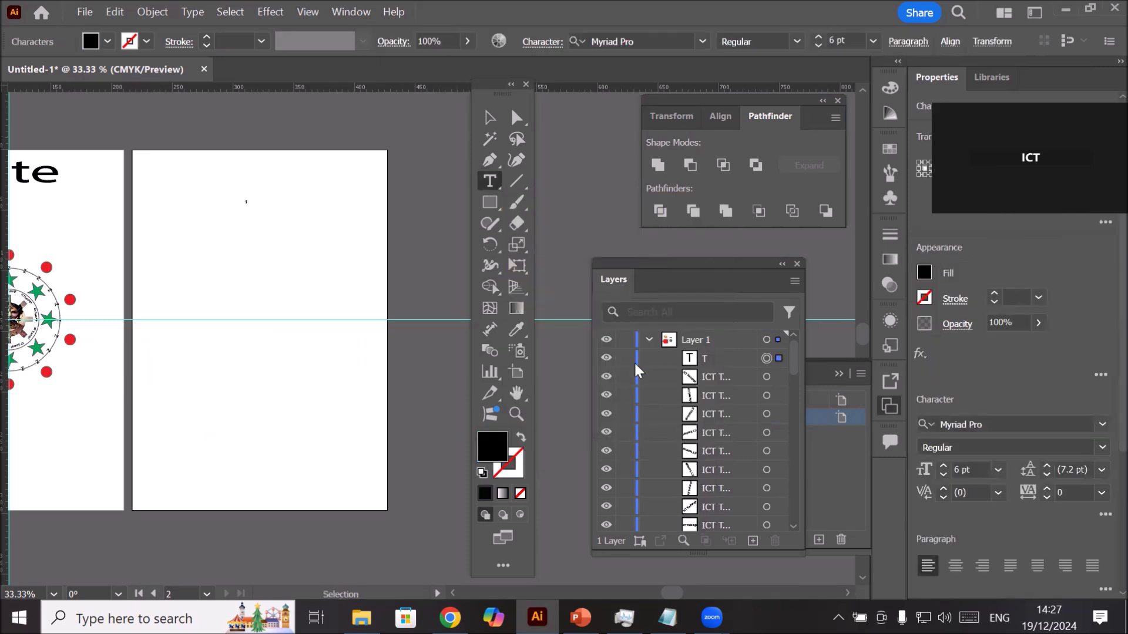
{"action": "left_click", "coordinate": [490, 118]}
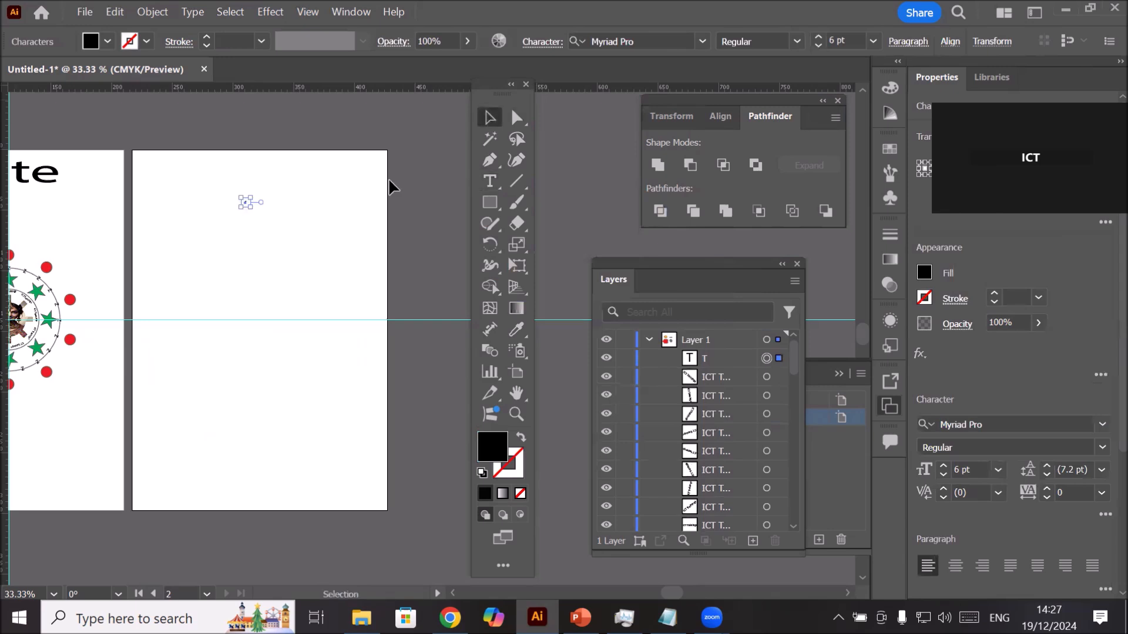
{"action": "left_click_drag", "start_coordinate": [252, 208], "coordinate": [258, 237]}
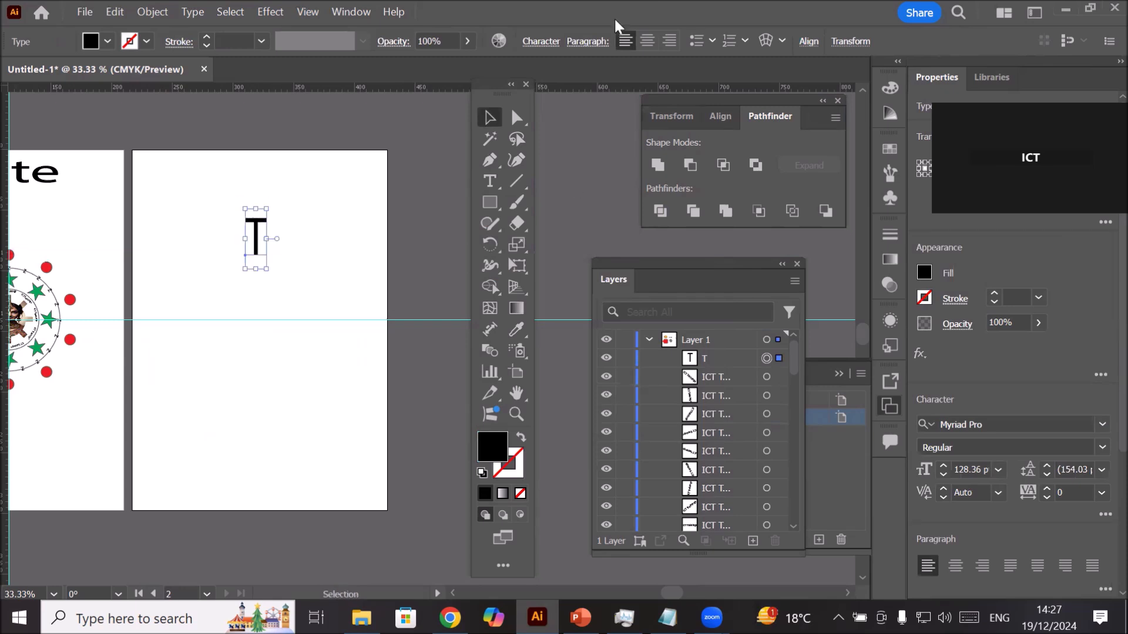
Step: Set the letter T in the Old English Text MT font and nudge it slightly sideways
{"action": "left_click", "coordinate": [541, 42]}
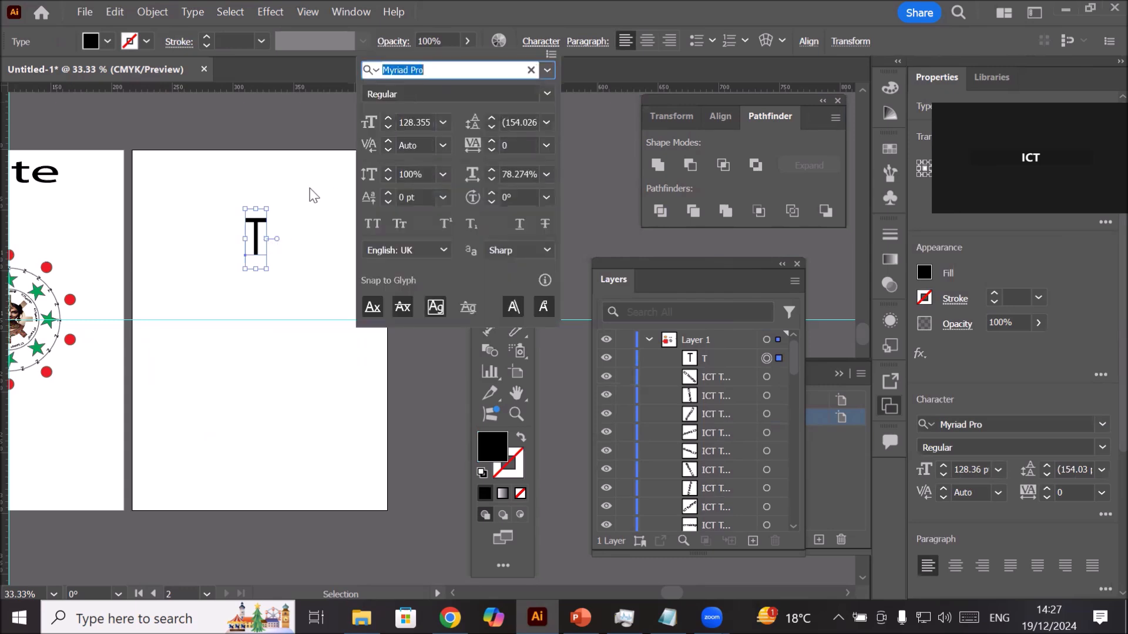
{"action": "left_click", "coordinate": [545, 70]}
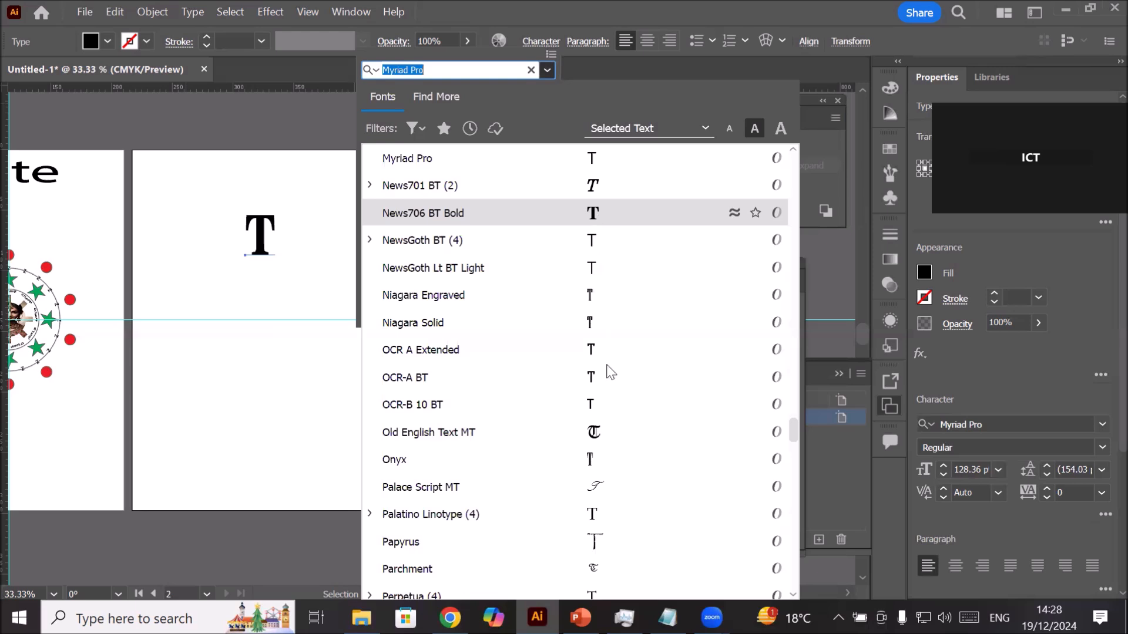
{"action": "left_click", "coordinate": [593, 433]}
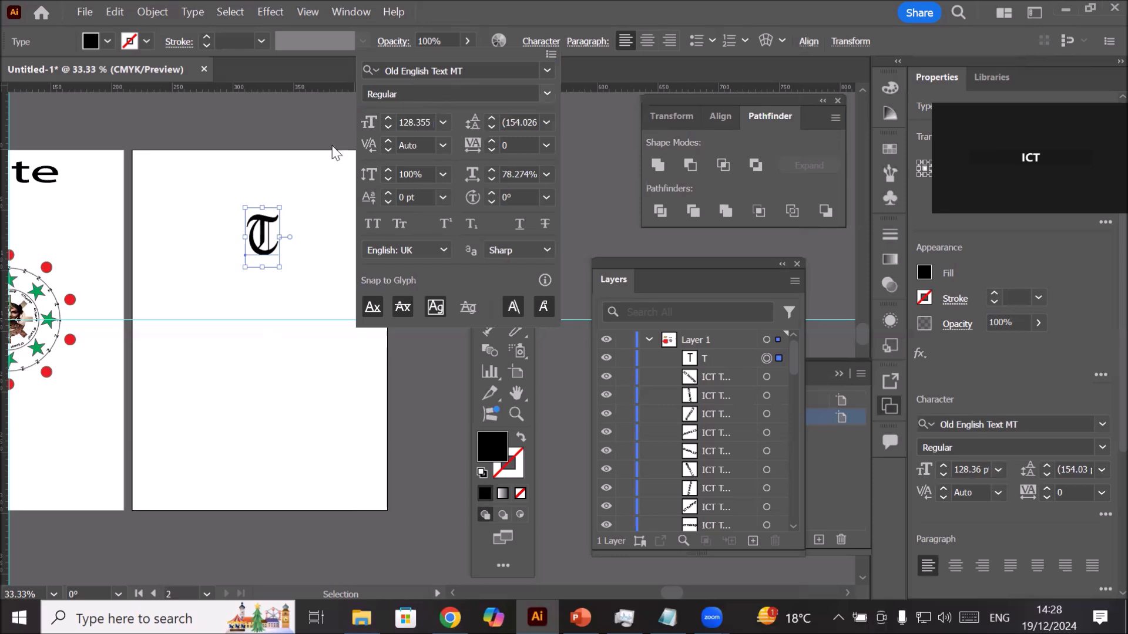
{"action": "left_click", "coordinate": [273, 241]}
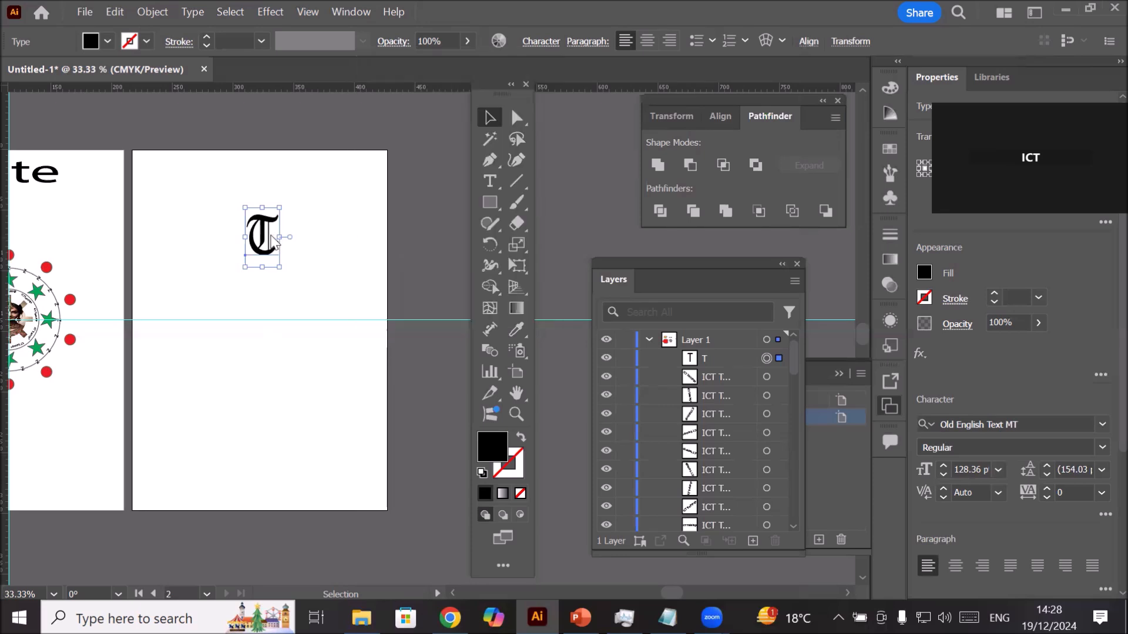
{"action": "mouse_move", "coordinate": [271, 234]}
{"action": "left_mouse_down"}
{"action": "mouse_move", "coordinate": [260, 226]}
{"action": "mouse_move", "coordinate": [269, 231]}
{"action": "left_mouse_up"}
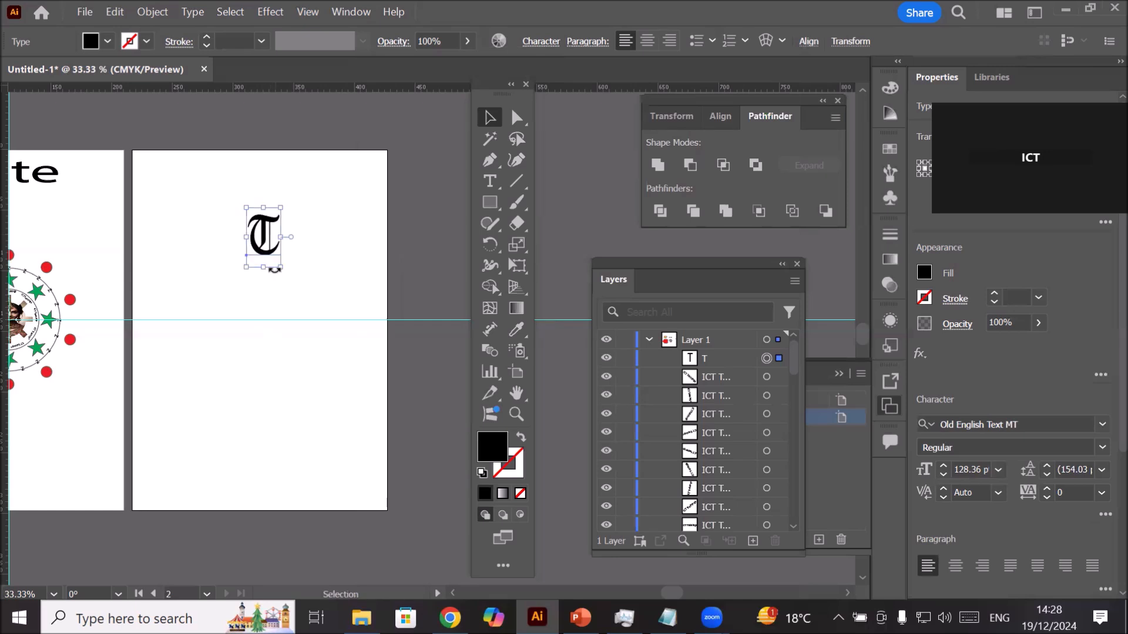
Step: Make a copy of the letter T rotated 40° about the start of its baseline
{"action": "key", "text": "r"}
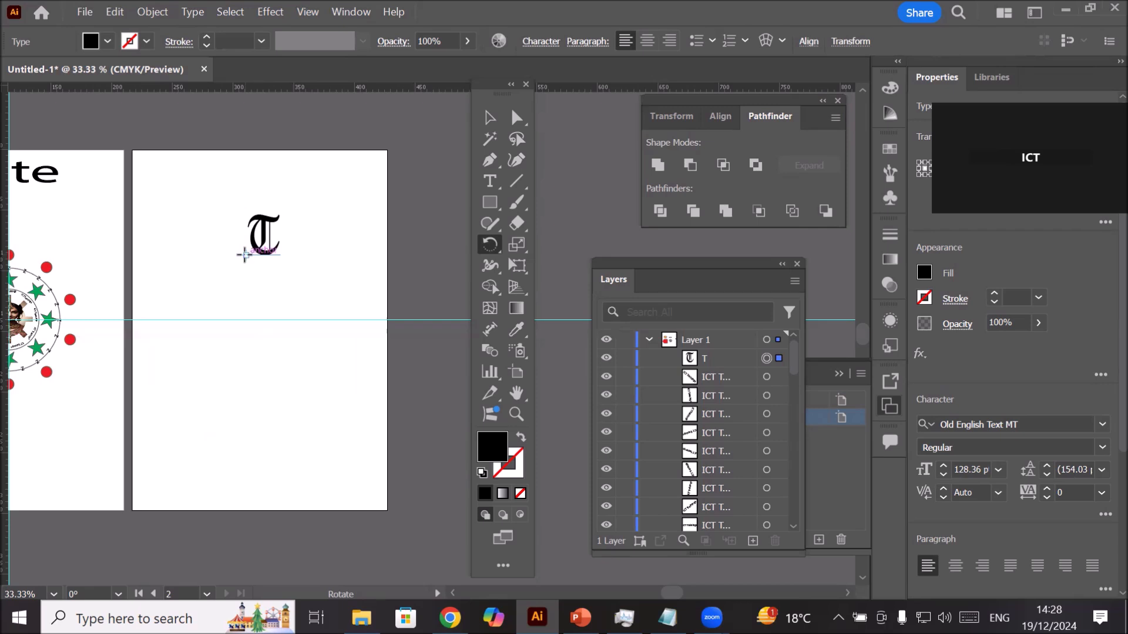
{"action": "left_click", "coordinate": [243, 252], "text": "alt"}
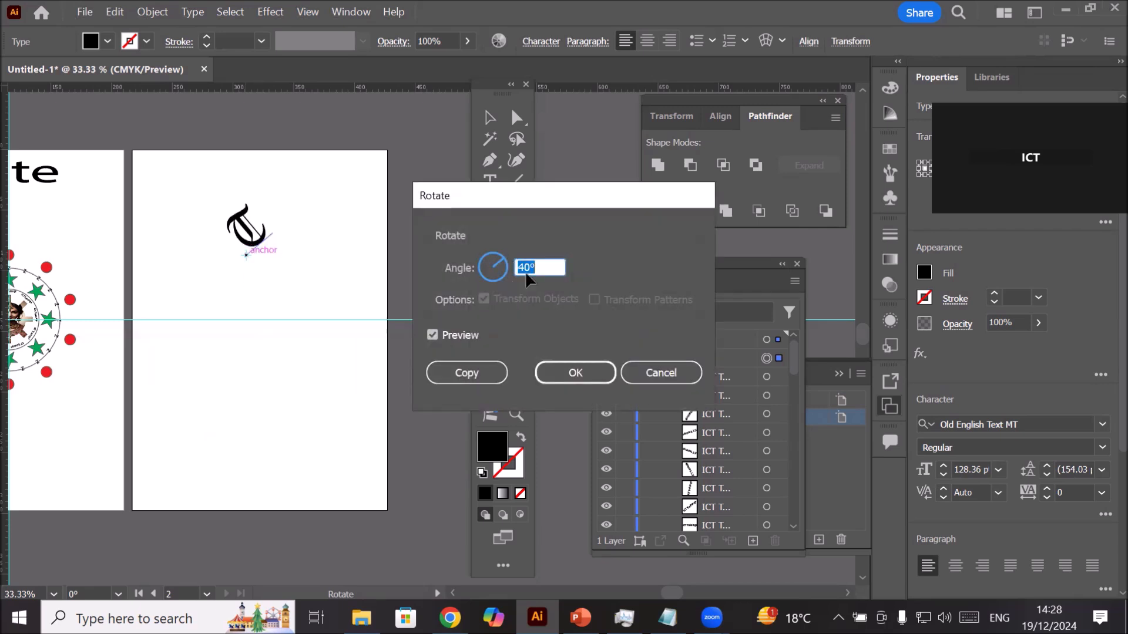
{"action": "left_click", "coordinate": [496, 371]}
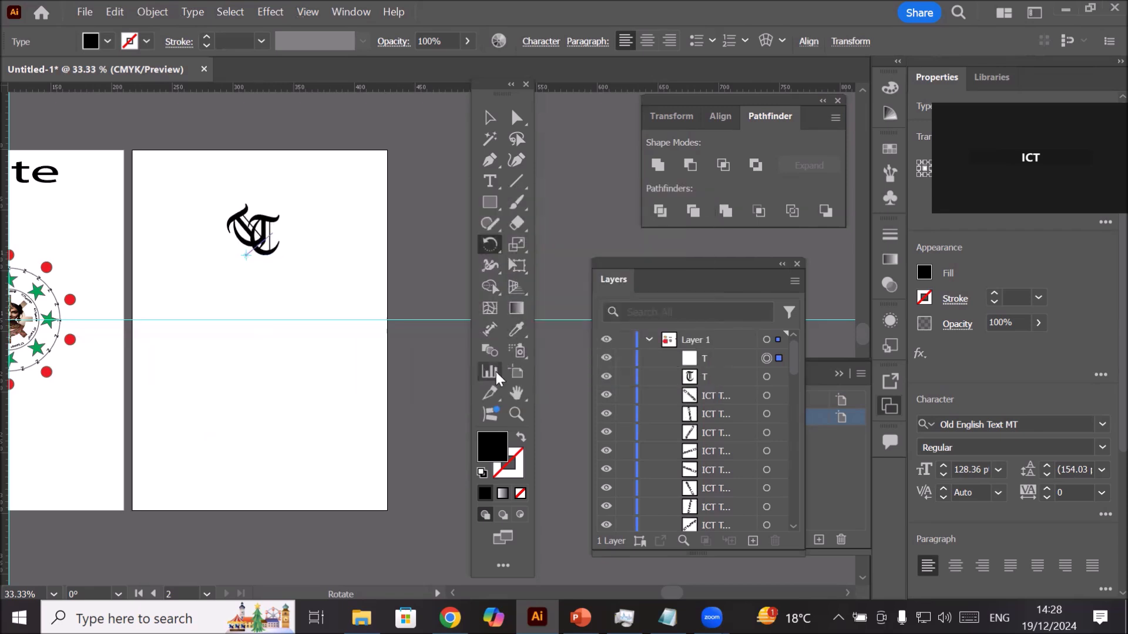
Step: Repeat the rotated copy of the letter T seven times to form a closed rosette
{"action": "key", "text": "ctrl+d"}
{"action": "key", "text": "ctrl+d"}
{"action": "key", "text": "ctrl+d"}
{"action": "key", "text": "ctrl+d"}
{"action": "key", "text": "ctrl+d"}
{"action": "key", "text": "ctrl+d"}
{"action": "key", "text": "ctrl+d"}
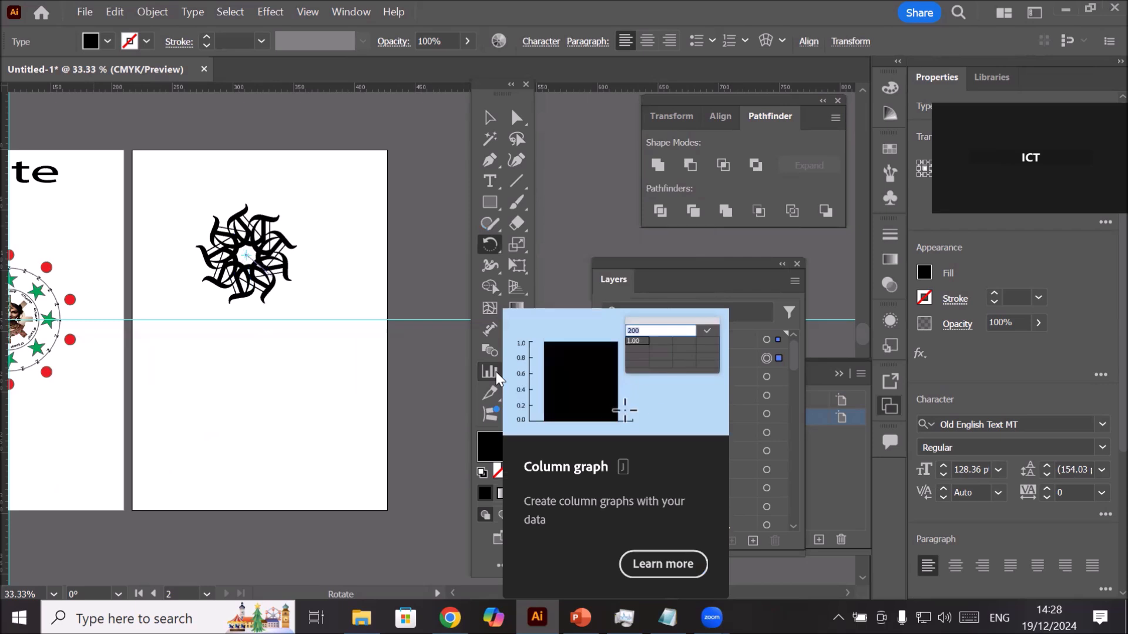
{"action": "scroll", "coordinate": [255, 268], "scroll_direction": "up", "scroll_amount": 1}
{"action": "scroll", "coordinate": [249, 259], "scroll_direction": "up", "scroll_amount": 2}
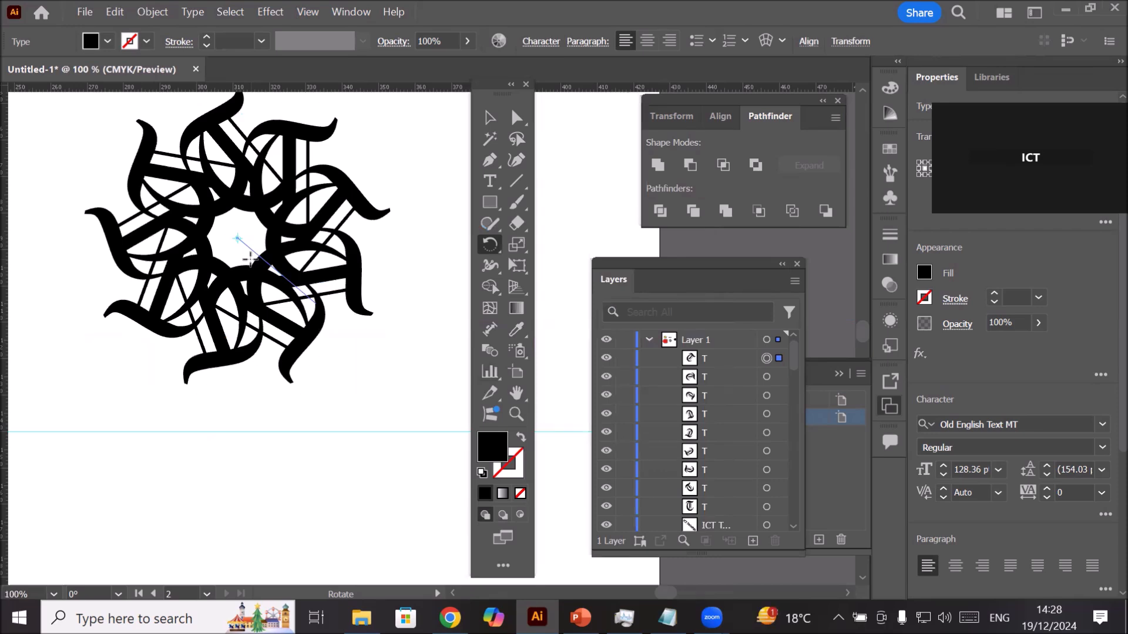
Step: Undo all the rotated copies of the T so only the original letter remains
{"action": "scroll", "coordinate": [249, 259], "scroll_direction": "down", "scroll_amount": 2}
{"action": "key", "text": "ctrl+z"}
{"action": "key", "text": "ctrl+z"}
{"action": "key", "text": "ctrl+z"}
{"action": "key", "text": "ctrl+z"}
{"action": "key", "text": "ctrl+z"}
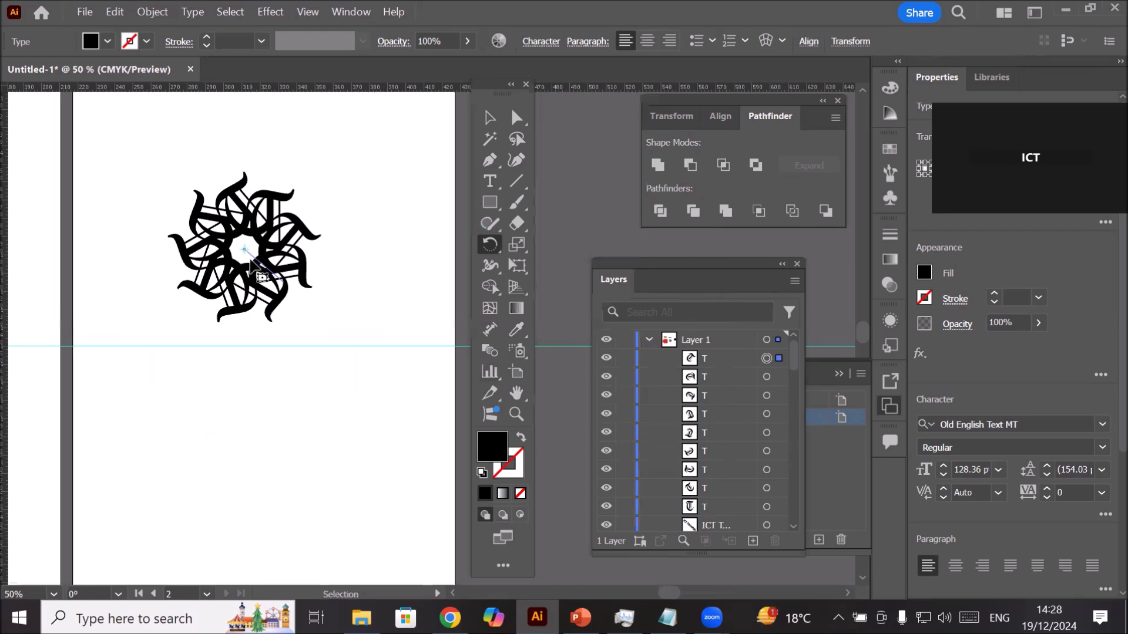
{"action": "key", "text": "ctrl+z"}
{"action": "key", "text": "ctrl+z"}
{"action": "key", "text": "ctrl+z"}
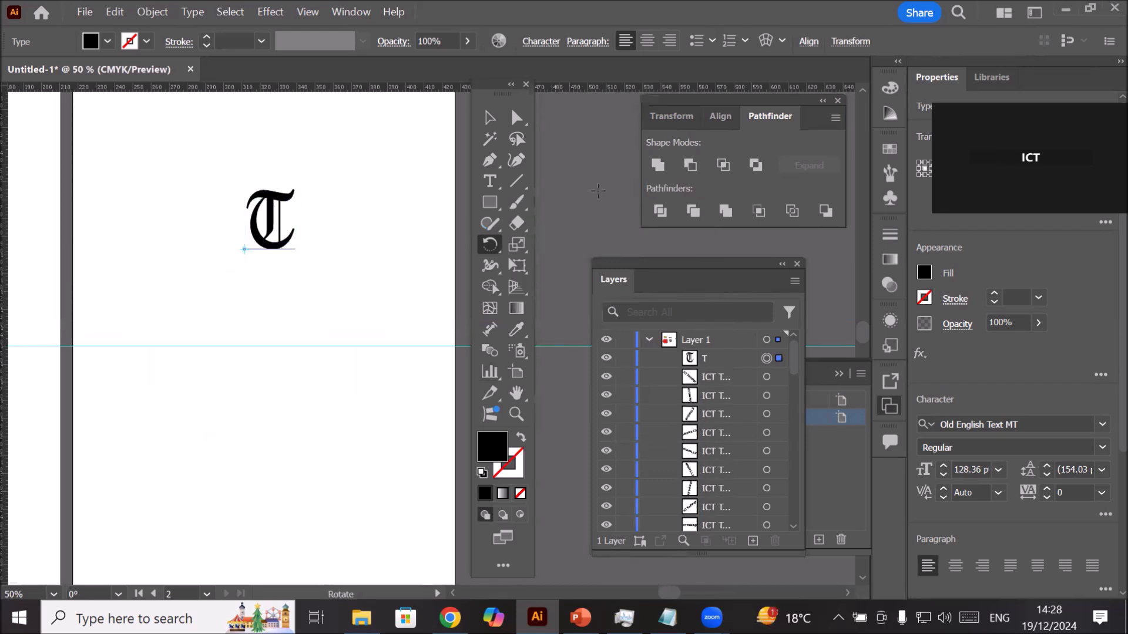
Step: Draw a circle with the Ellipse tool that encloses the letter T
{"action": "left_click", "coordinate": [489, 117]}
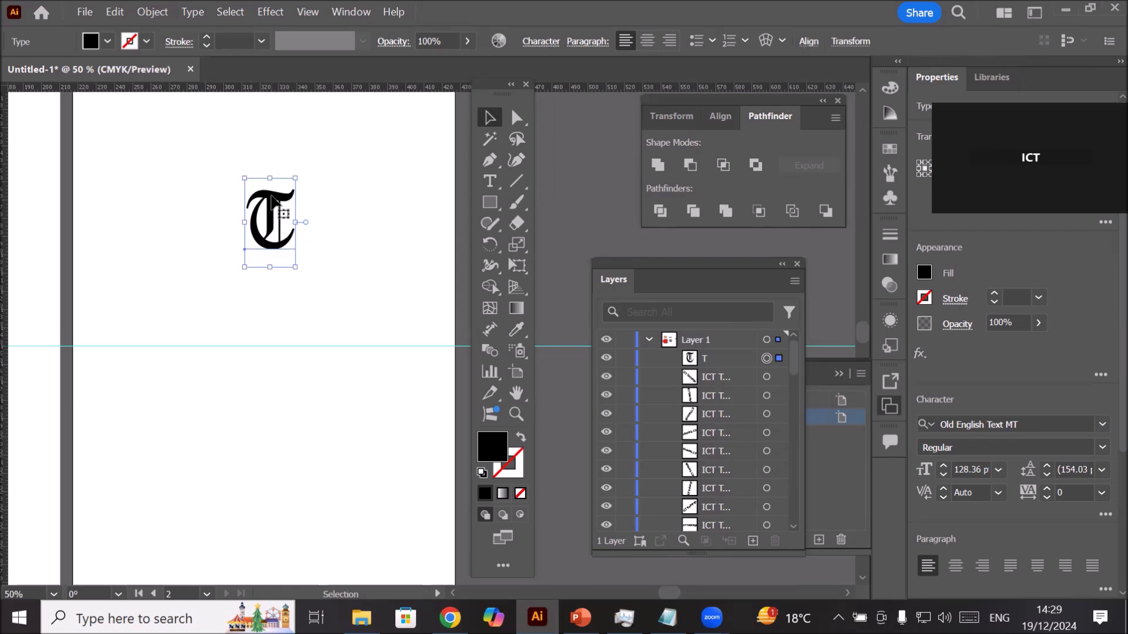
{"action": "left_click", "coordinate": [486, 205]}
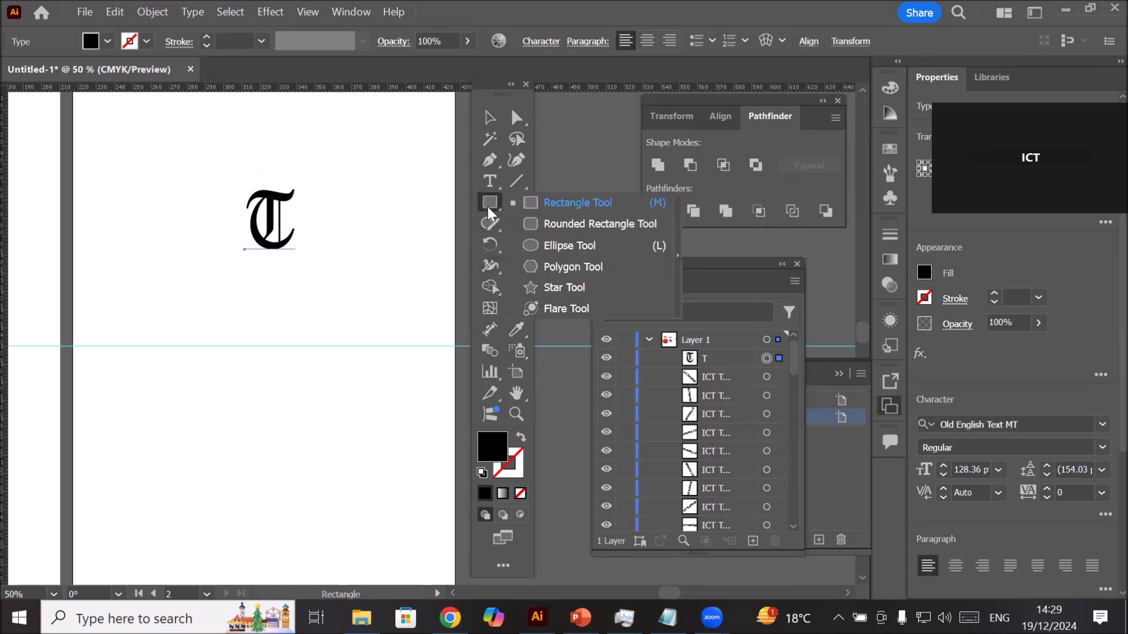
{"action": "left_click", "coordinate": [552, 246]}
{"action": "left_click_drag", "start_coordinate": [239, 180], "coordinate": [315, 256]}
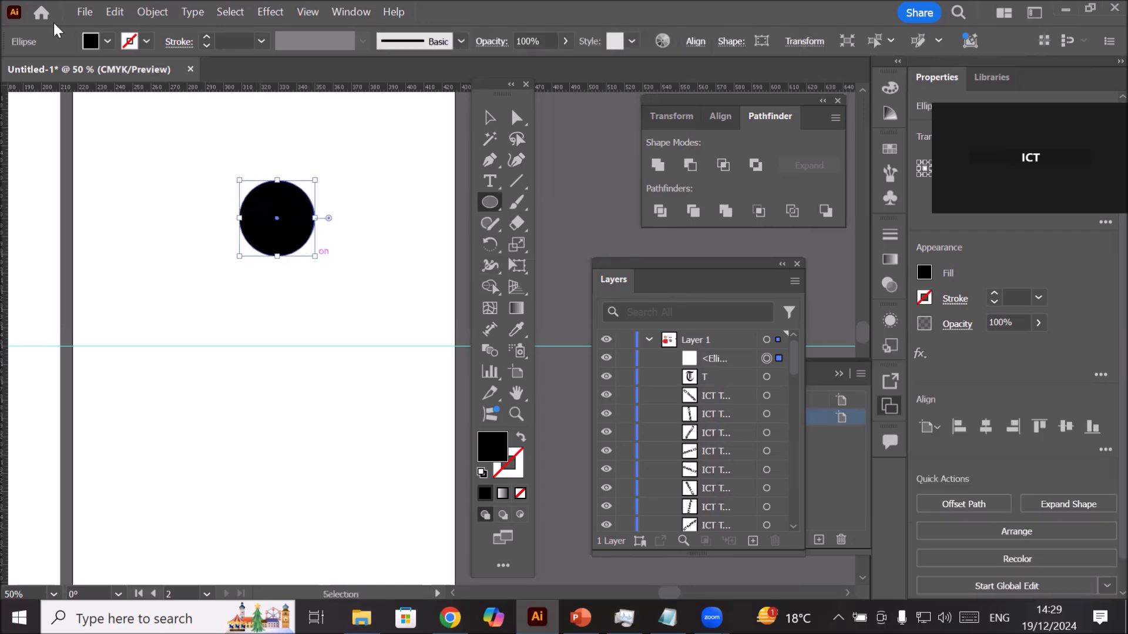
Step: Give the circle around the T no fill and a 6 pt black stroke
{"action": "left_click", "coordinate": [107, 40]}
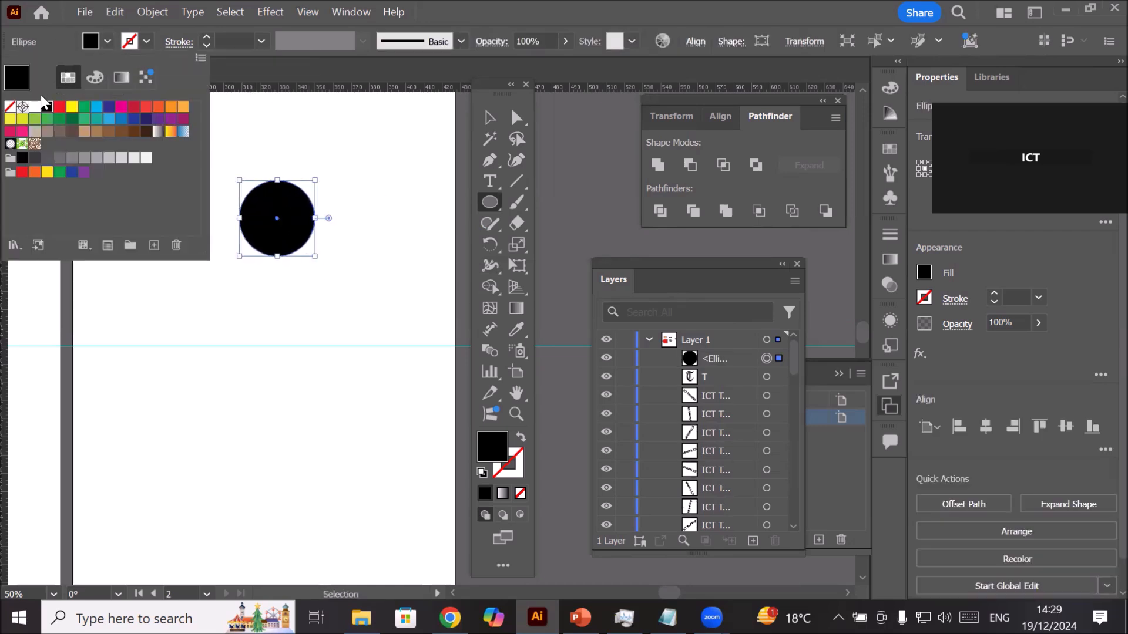
{"action": "left_click", "coordinate": [11, 108]}
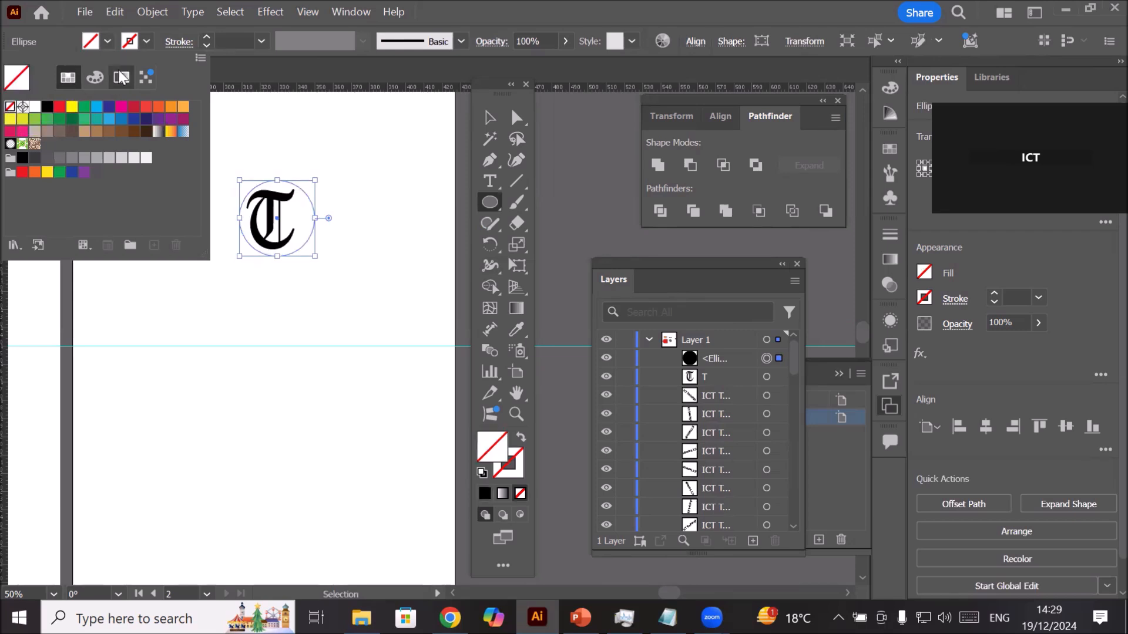
{"action": "left_click", "coordinate": [206, 37]}
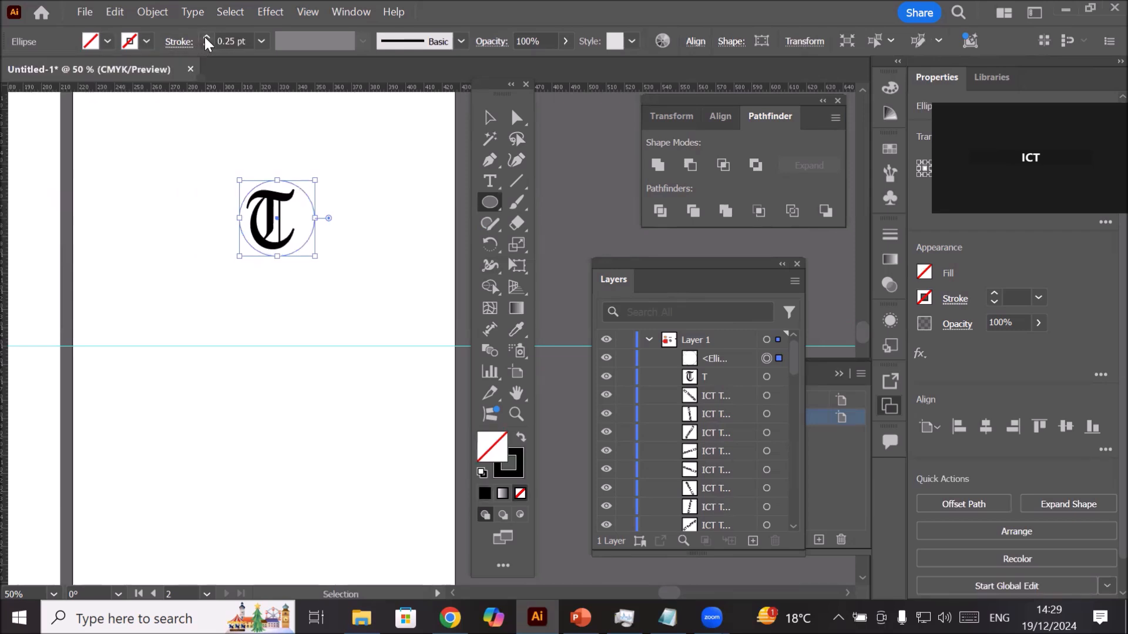
{"action": "left_click", "coordinate": [205, 37]}
{"action": "left_click", "coordinate": [206, 37]}
{"action": "left_click", "coordinate": [205, 37]}
{"action": "left_click", "coordinate": [206, 37]}
{"action": "left_click", "coordinate": [205, 37]}
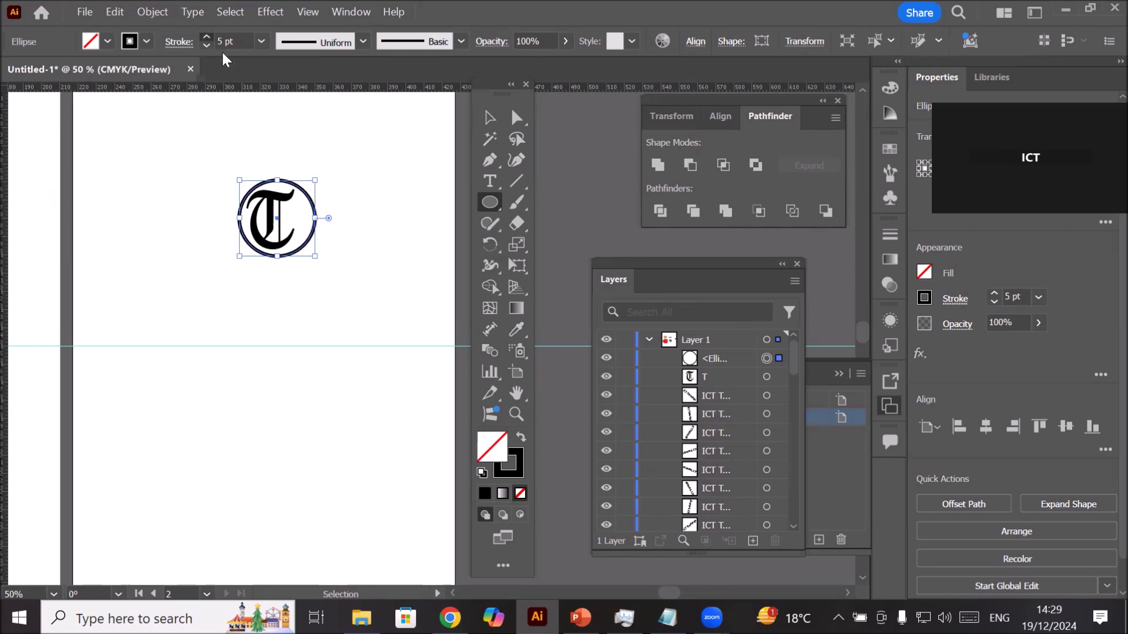
Step: Move the letter T slightly so it sits centred inside the circle
{"action": "left_click", "coordinate": [489, 118]}
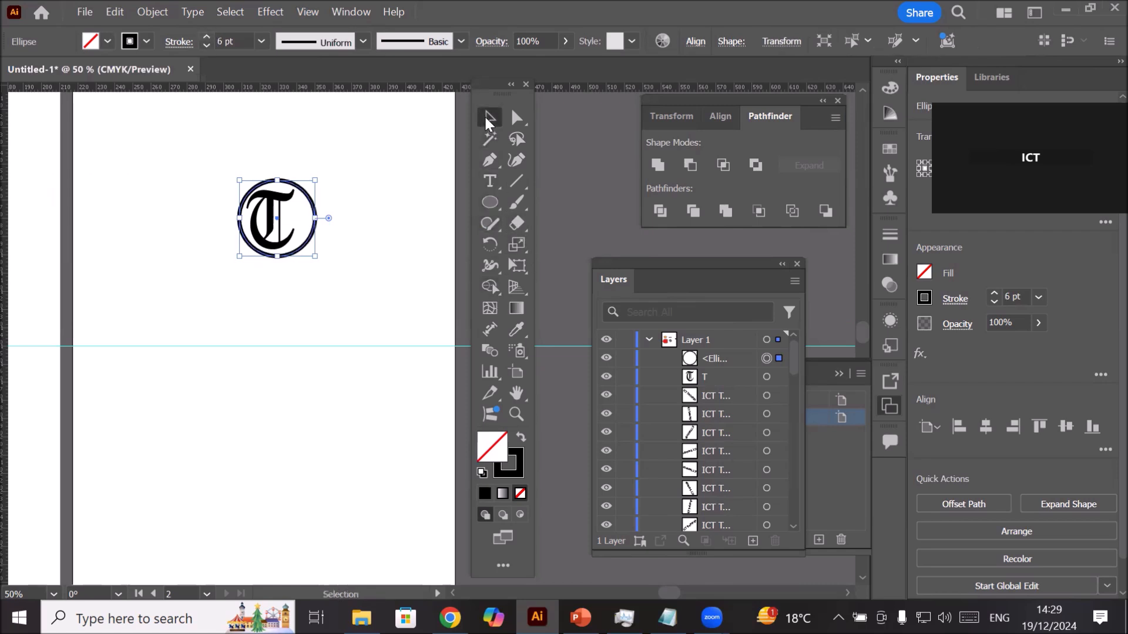
{"action": "left_click", "coordinate": [281, 384]}
{"action": "left_click_drag", "start_coordinate": [279, 250], "coordinate": [281, 247]}
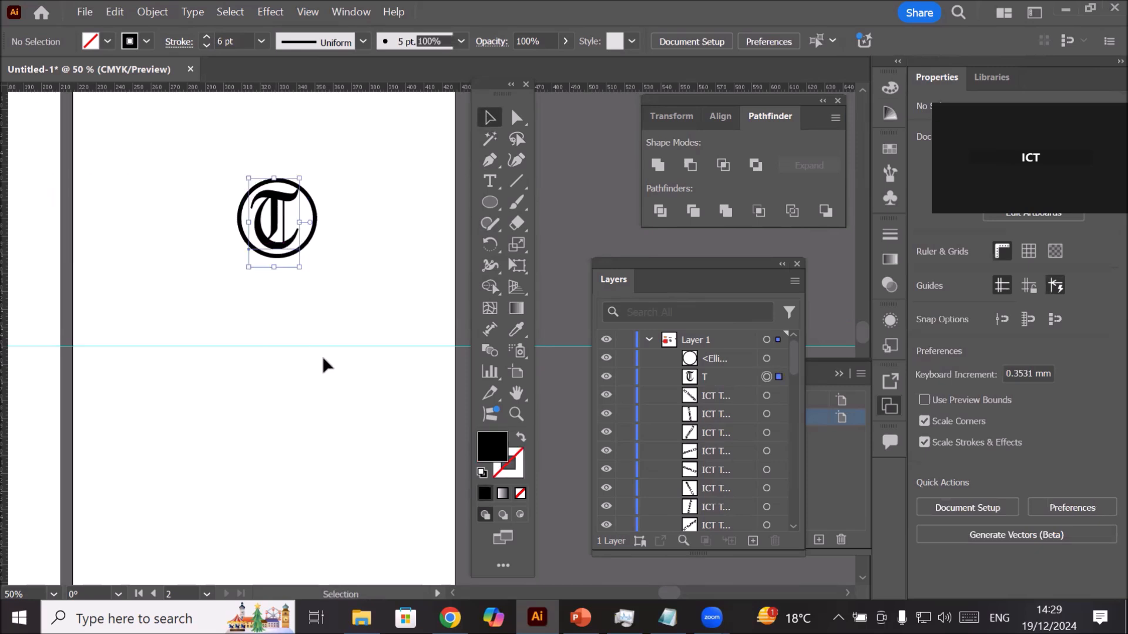
Step: Create a copy of the circled letter T rotated 36° about a point directly below it
{"action": "left_click", "coordinate": [308, 385]}
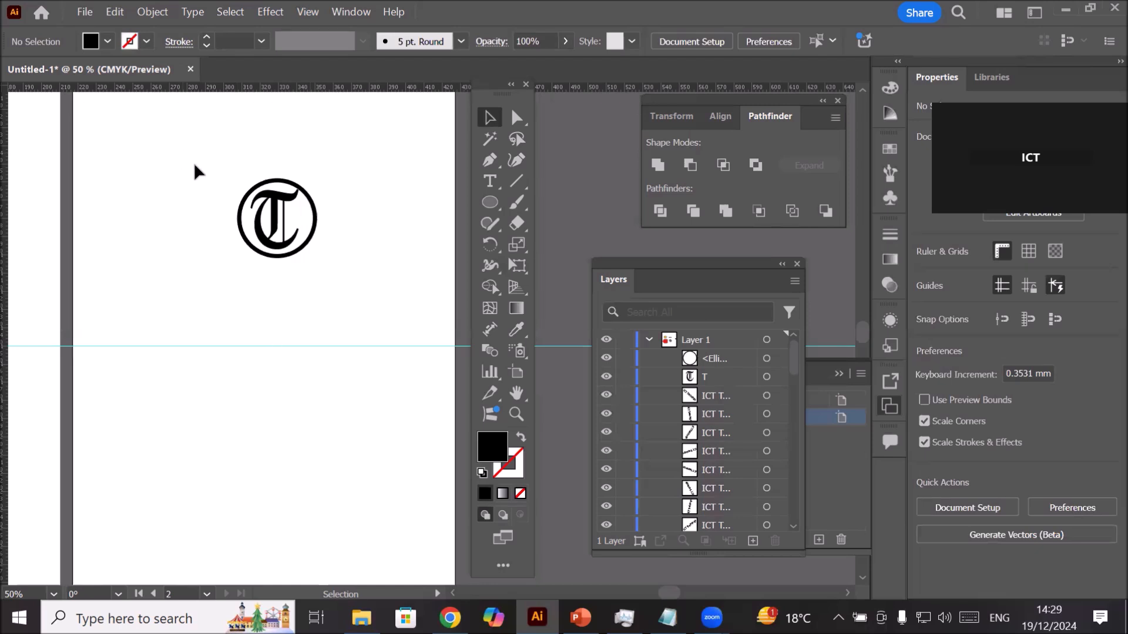
{"action": "left_click_drag", "start_coordinate": [195, 158], "coordinate": [350, 294]}
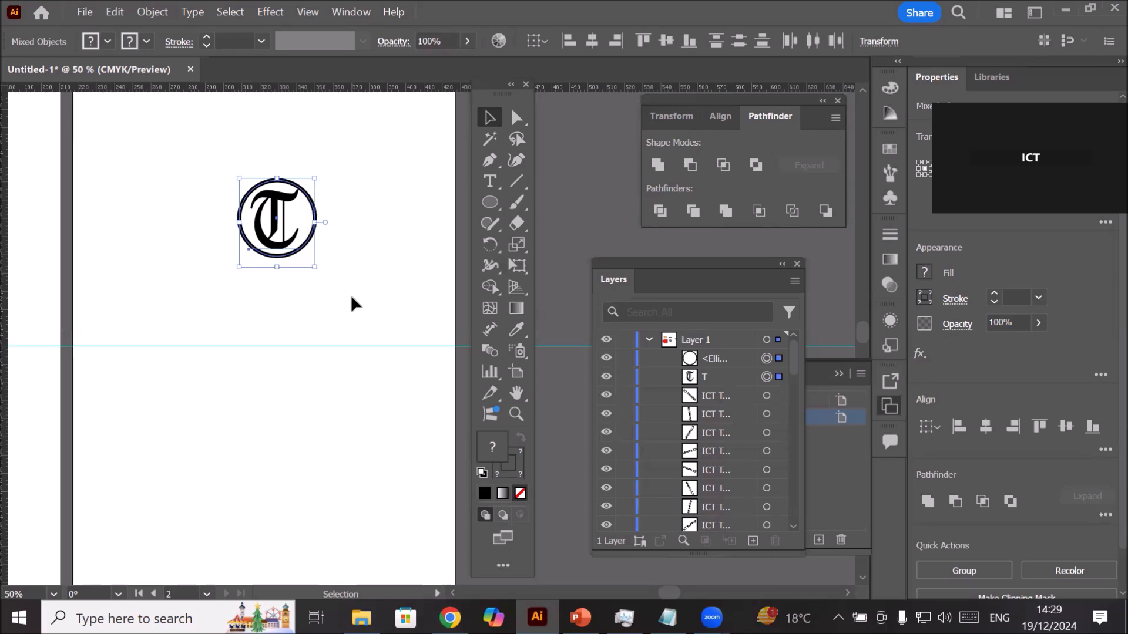
{"action": "scroll", "coordinate": [351, 296], "scroll_direction": "down", "scroll_amount": 1}
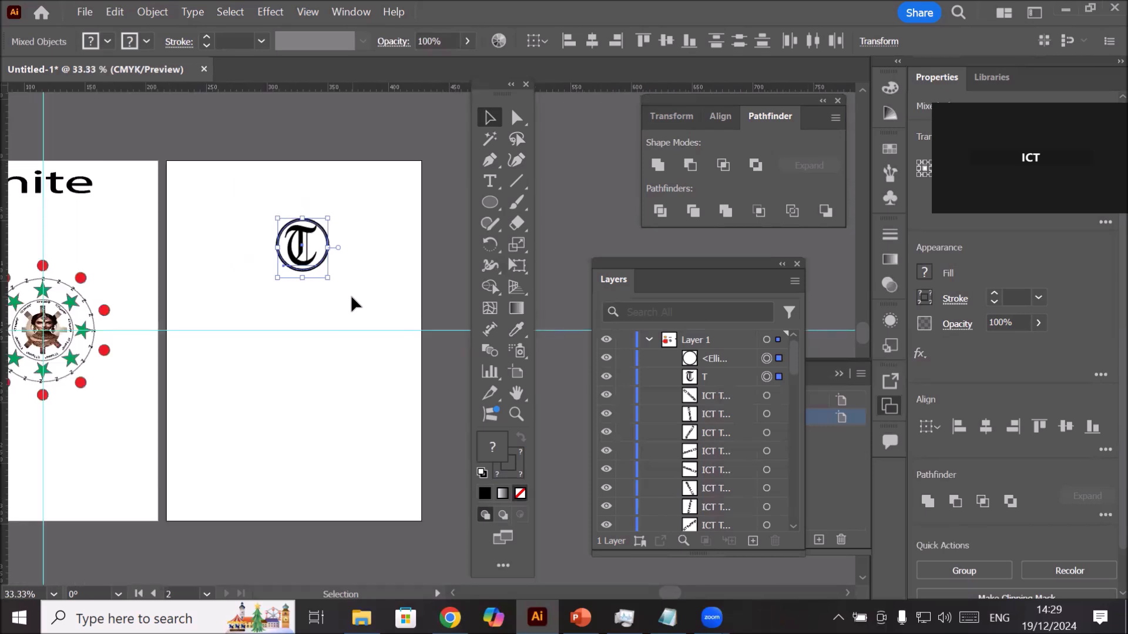
{"action": "key", "text": "r"}
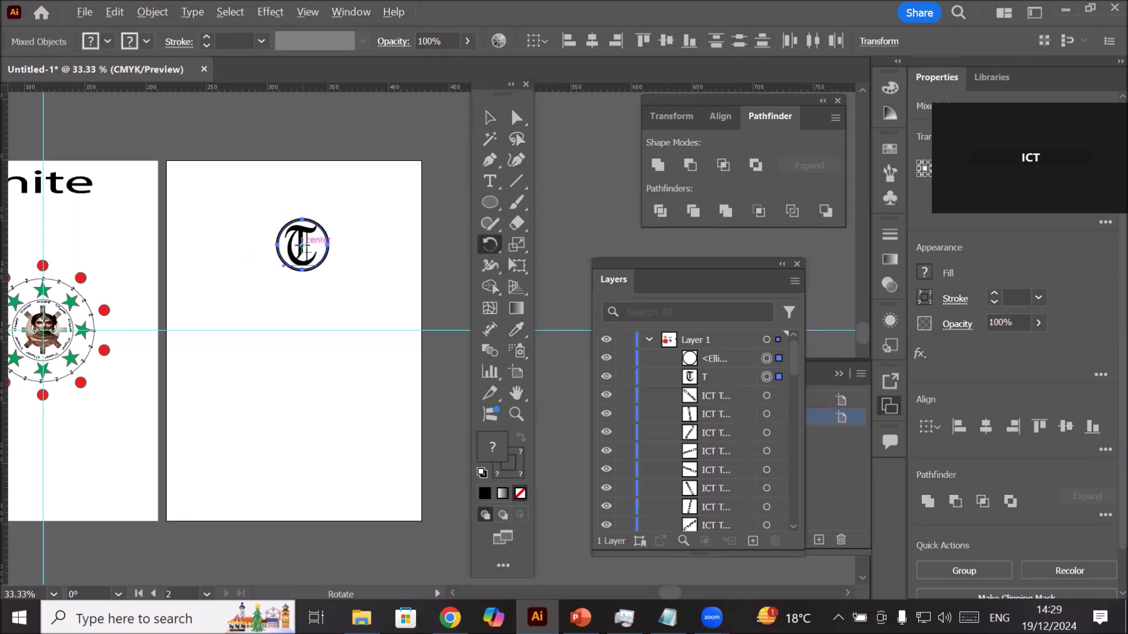
{"action": "left_click", "coordinate": [302, 317], "text": "alt"}
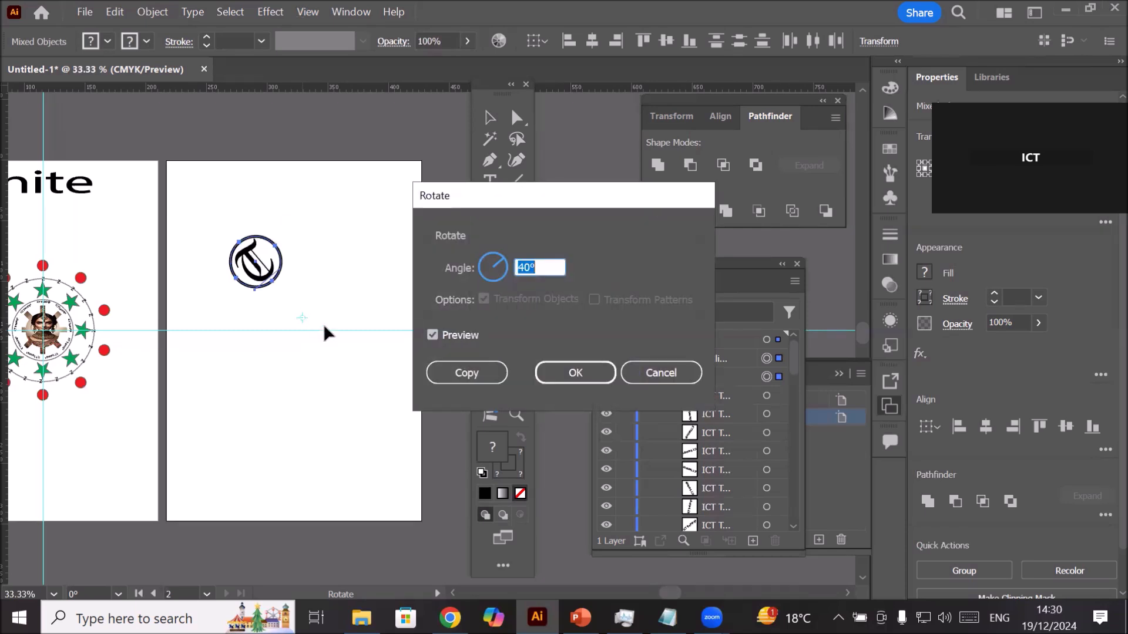
{"action": "left_click", "coordinate": [543, 269]}
{"action": "key", "text": "Up"}
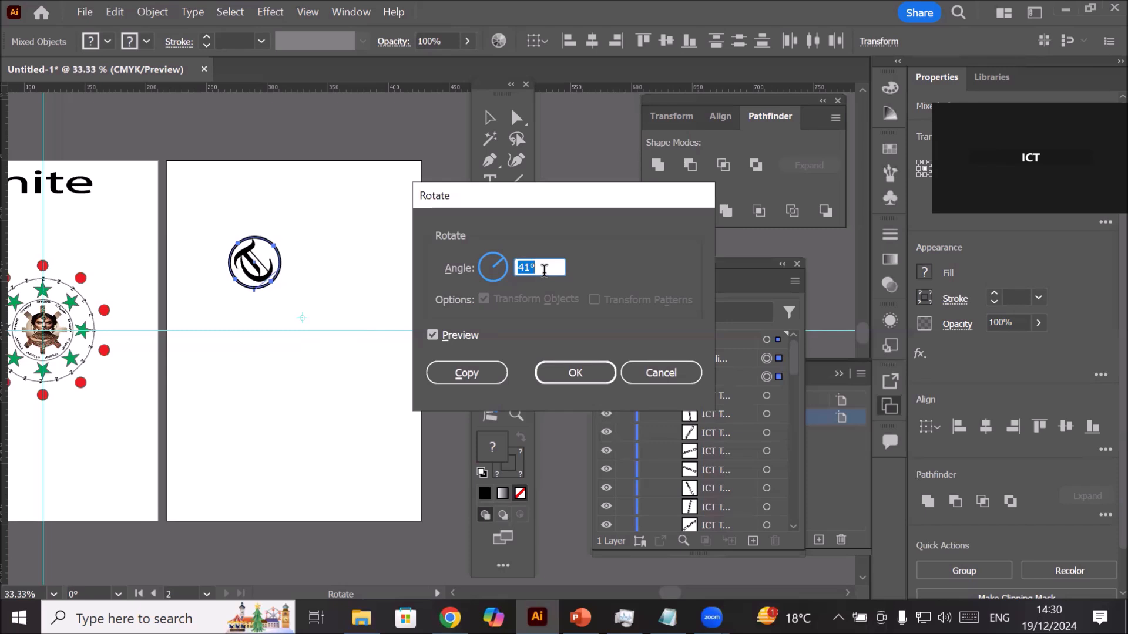
{"action": "key", "text": "Down"}
{"action": "key", "text": "Down"}
{"action": "key", "text": "Down"}
{"action": "key", "text": "Down"}
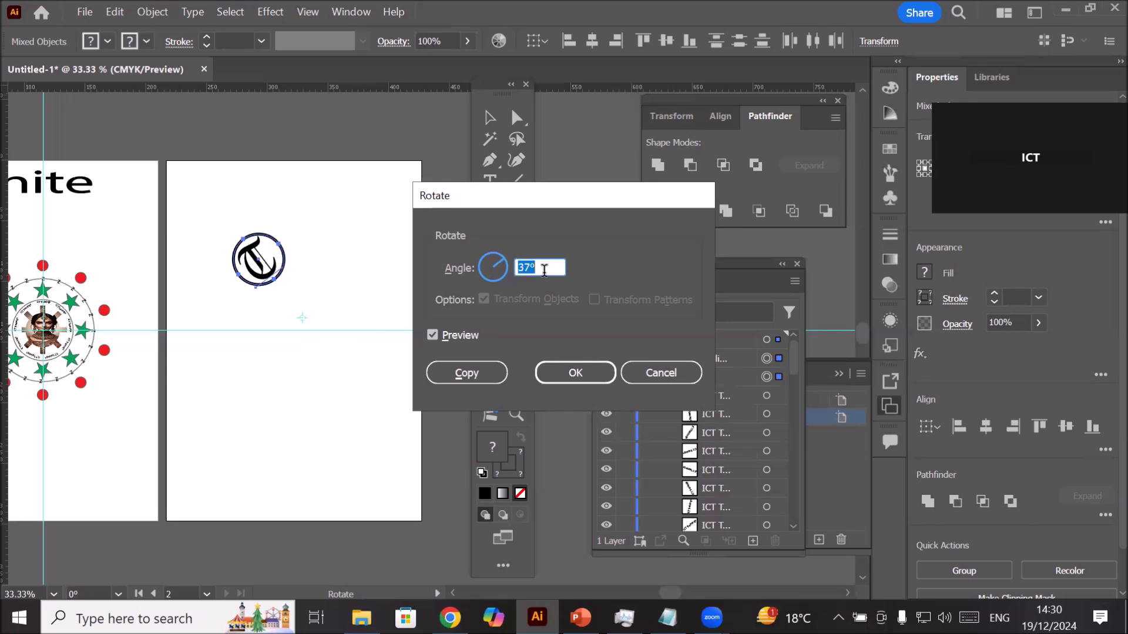
{"action": "key", "text": "Down"}
{"action": "key", "text": "Down"}
{"action": "key", "text": "Down"}
{"action": "key", "text": "Up"}
{"action": "key", "text": "Up"}
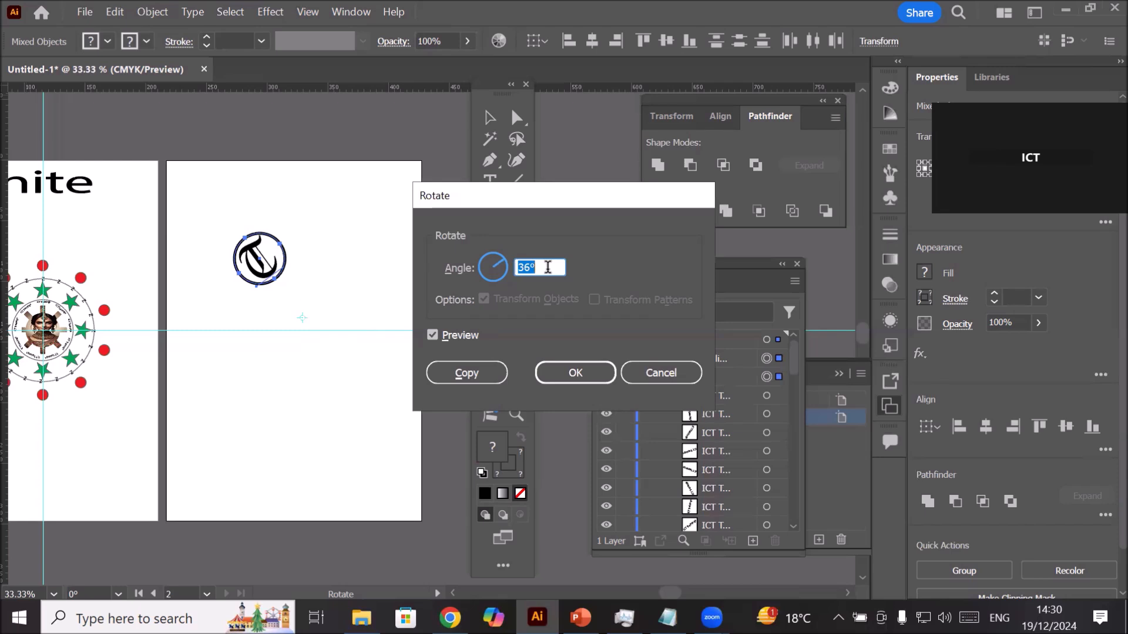
{"action": "left_click", "coordinate": [464, 373]}
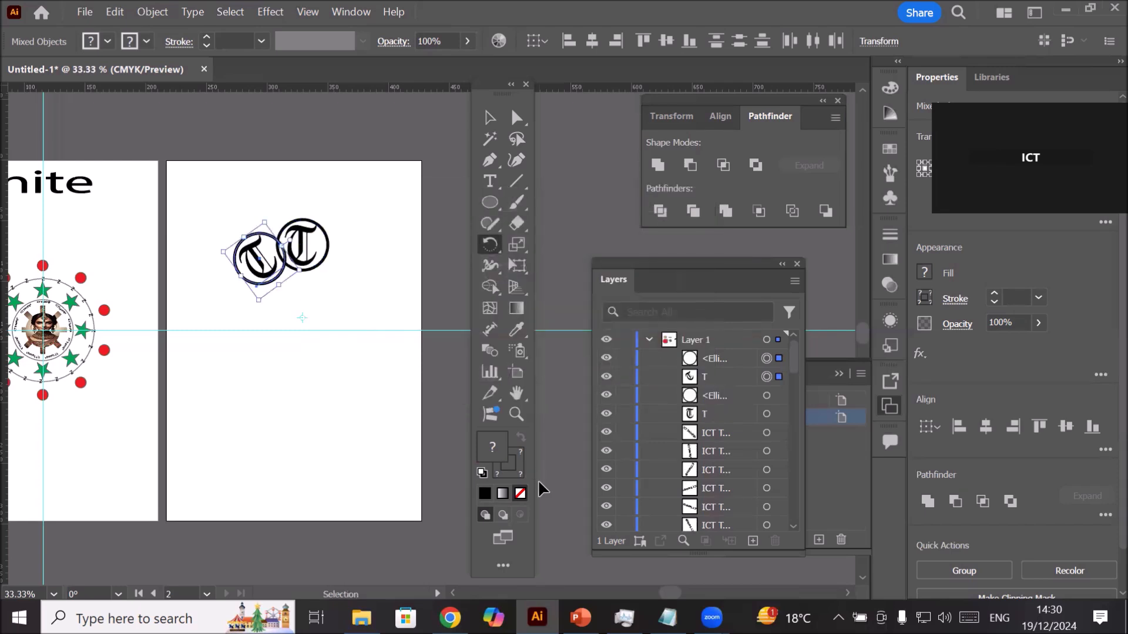
Step: Repeat the rotated copy eight more times to complete a closed ring of ten circled Ts
{"action": "key", "text": "ctrl+d"}
{"action": "key", "text": "ctrl+d"}
{"action": "key", "text": "ctrl+d"}
{"action": "key", "text": "ctrl+d"}
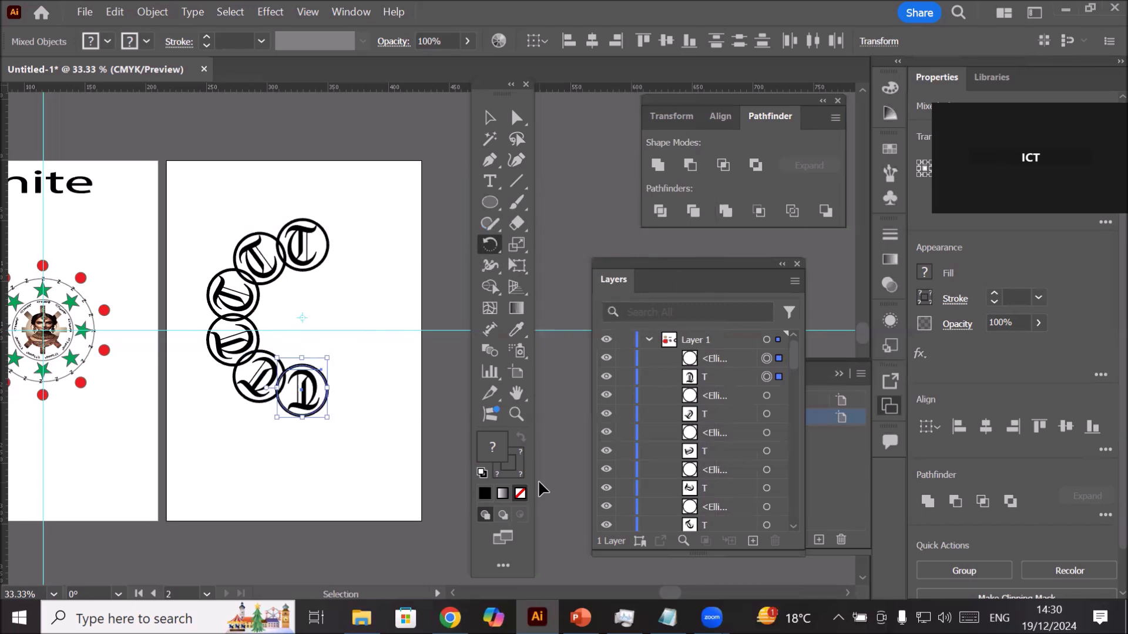
{"action": "key", "text": "ctrl+d"}
{"action": "key", "text": "ctrl+d"}
{"action": "key", "text": "ctrl+d"}
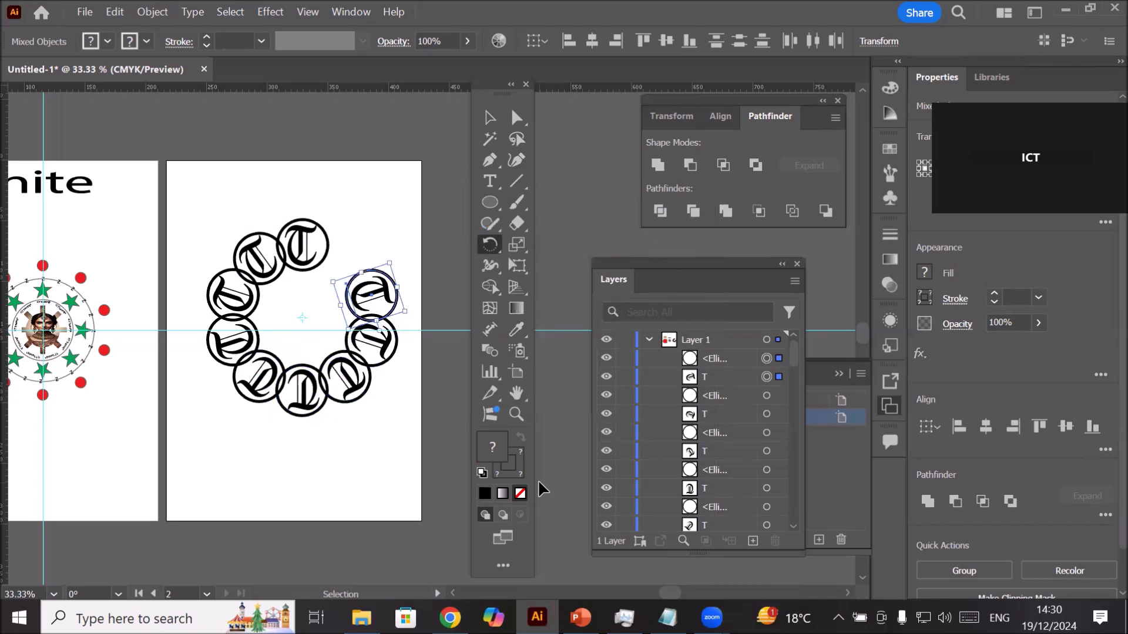
{"action": "key", "text": "ctrl+d"}
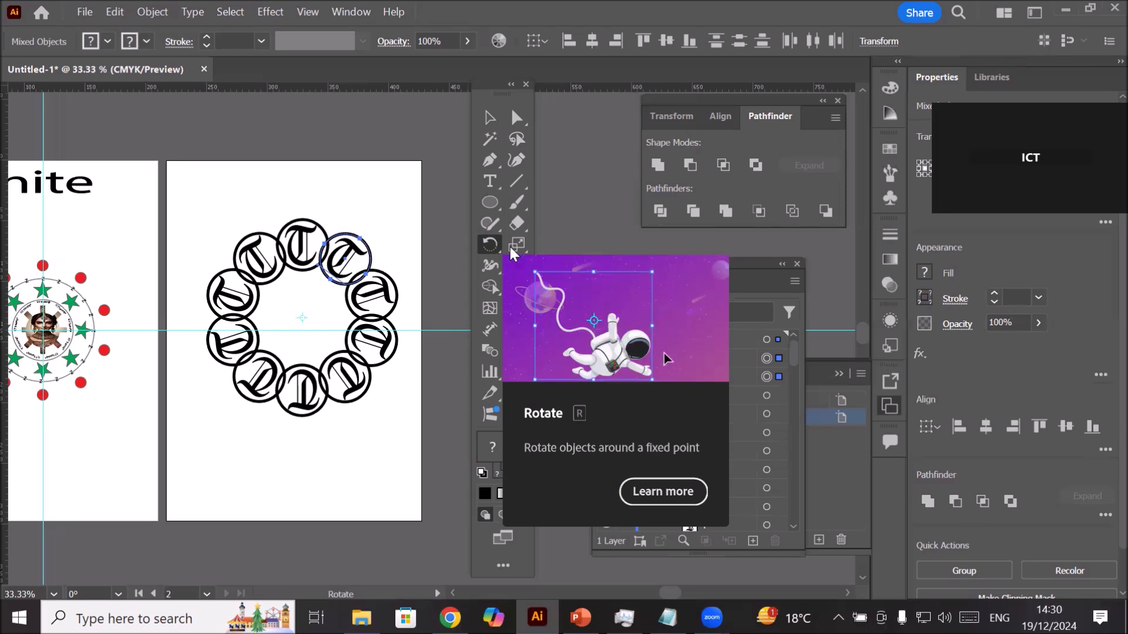
Step: Move the whole ring of circled Ts up past the artboard's upper edge and draw a thin horizontal black rectangle in the space below
{"action": "left_click", "coordinate": [493, 115]}
{"action": "left_click_drag", "start_coordinate": [183, 209], "coordinate": [367, 252]}
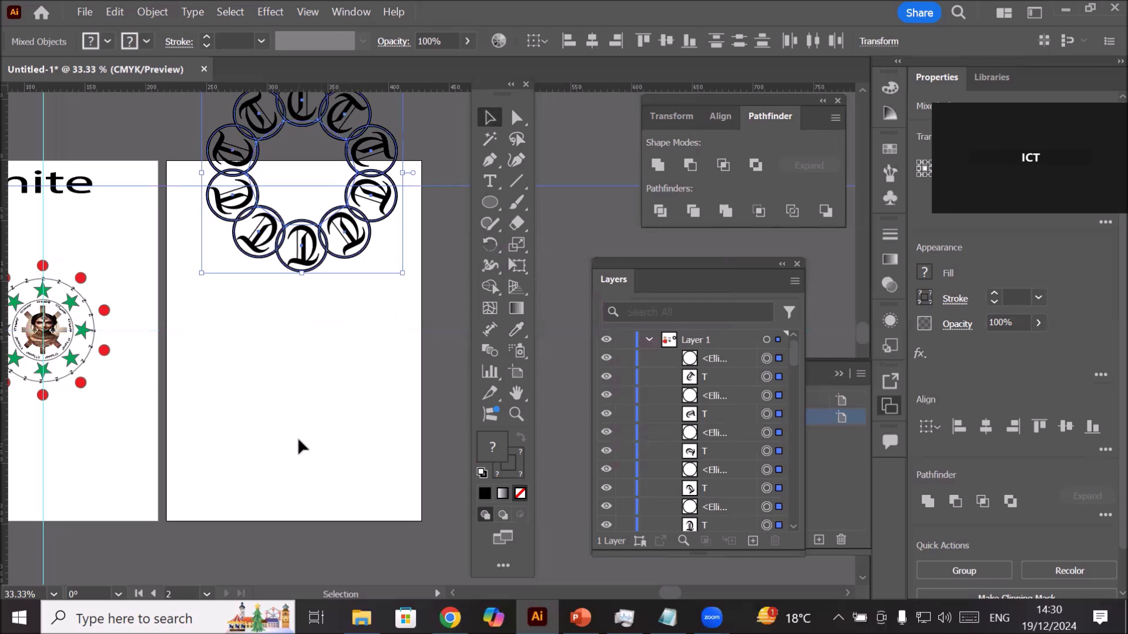
{"action": "left_click", "coordinate": [493, 206]}
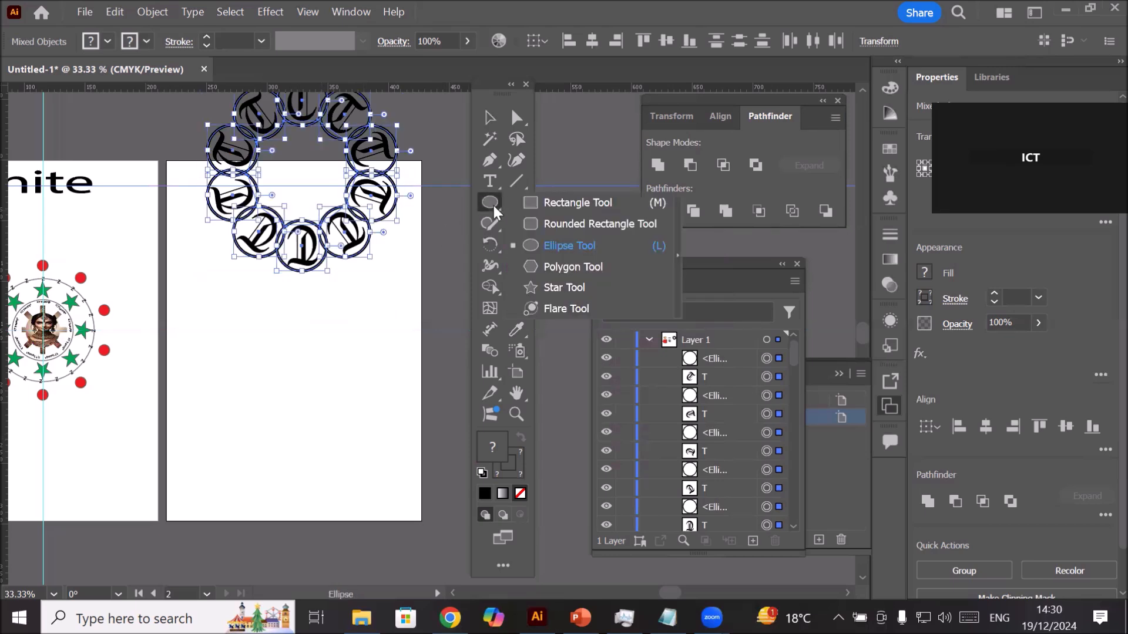
{"action": "left_click", "coordinate": [581, 204]}
{"action": "left_click_drag", "start_coordinate": [301, 377], "coordinate": [411, 394]}
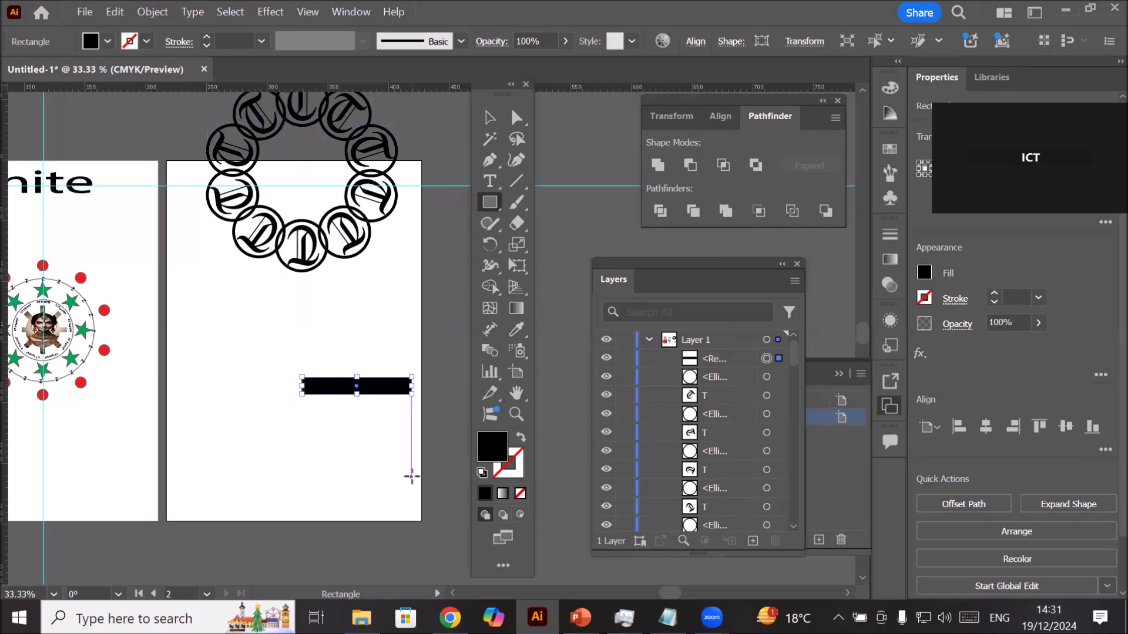
{"action": "scroll", "coordinate": [411, 475], "scroll_direction": "up", "scroll_amount": 1}
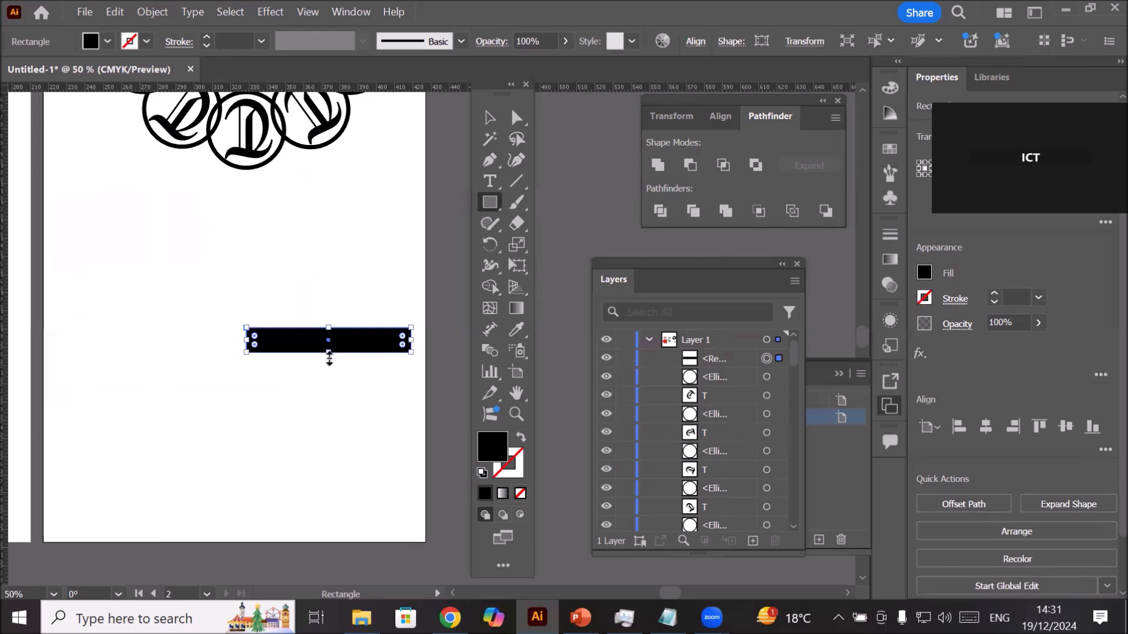
{"action": "key", "text": "r"}
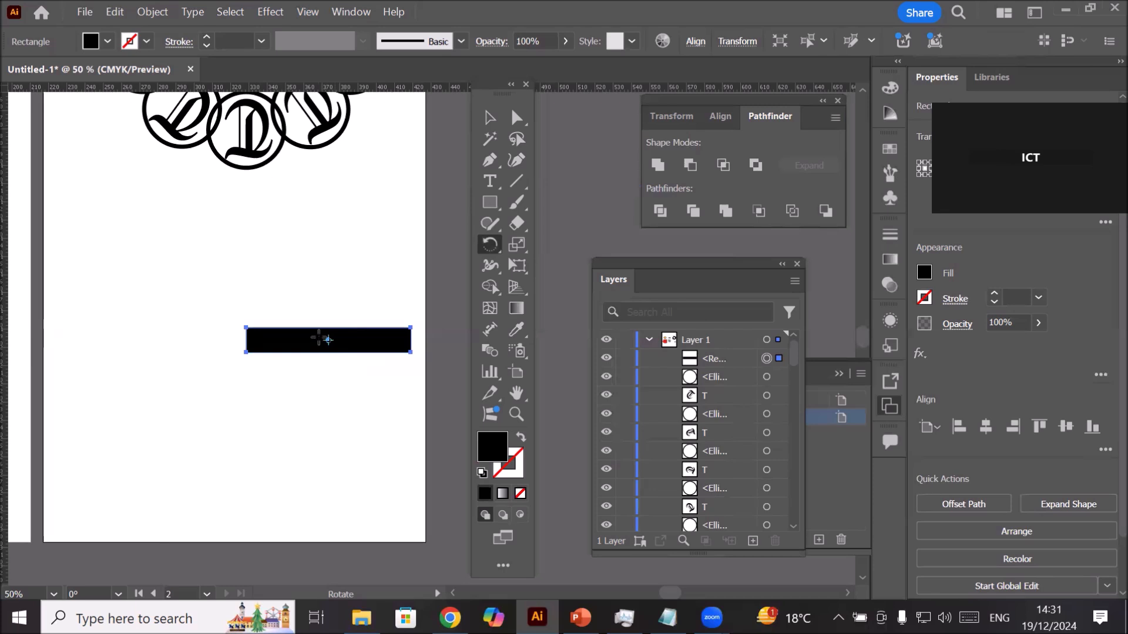
{"action": "left_click", "coordinate": [246, 353], "text": "alt"}
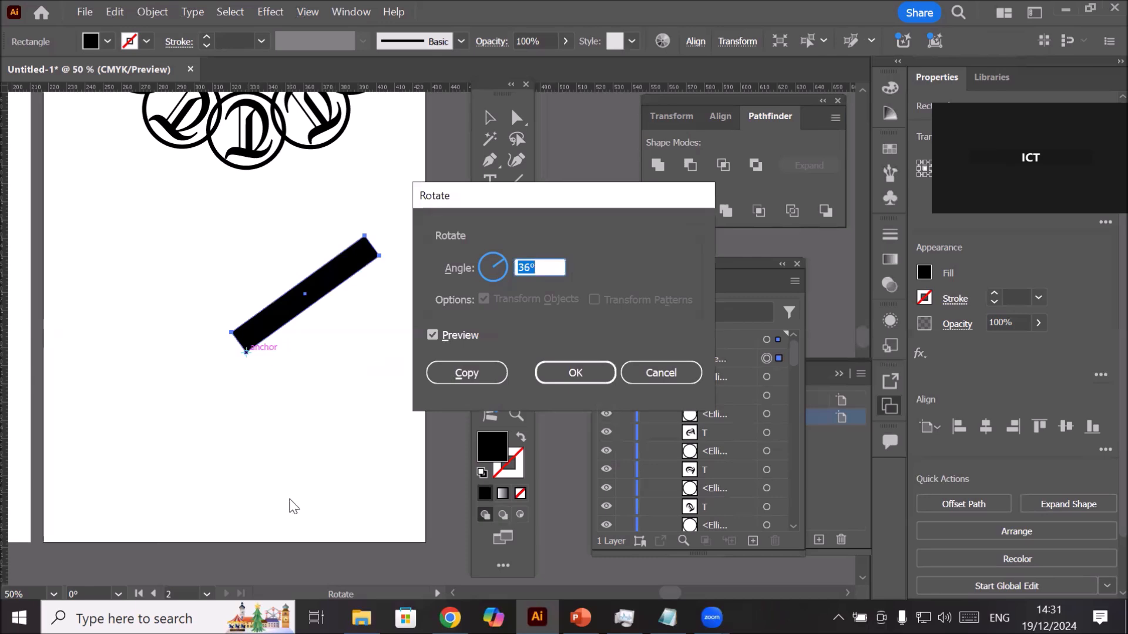
{"action": "left_click", "coordinate": [640, 379]}
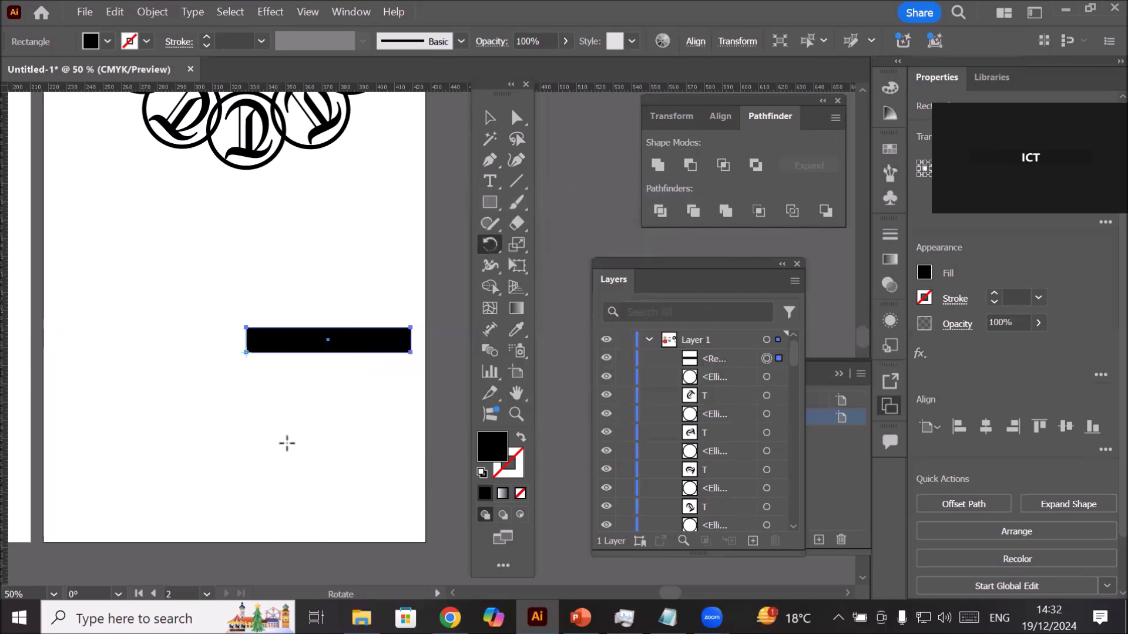
{"action": "key", "text": "v"}
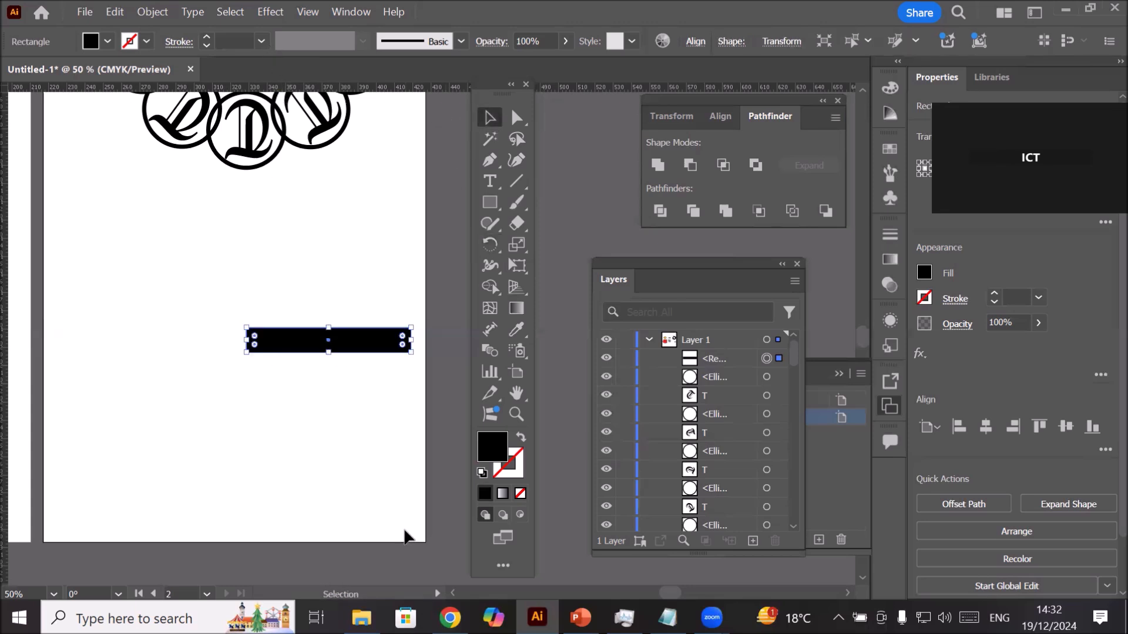
Step: Create a copy of the black rectangle rotated 36° about its upper-left corner
{"action": "key", "text": "r"}
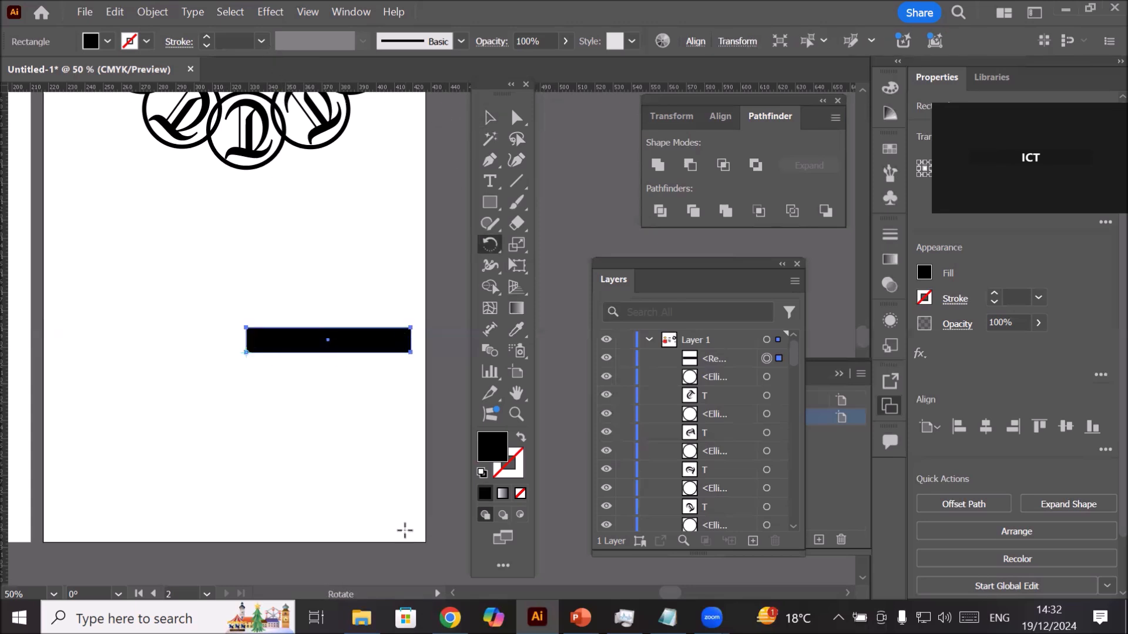
{"action": "left_click", "coordinate": [247, 352]}
{"action": "left_click", "coordinate": [246, 327], "text": "alt"}
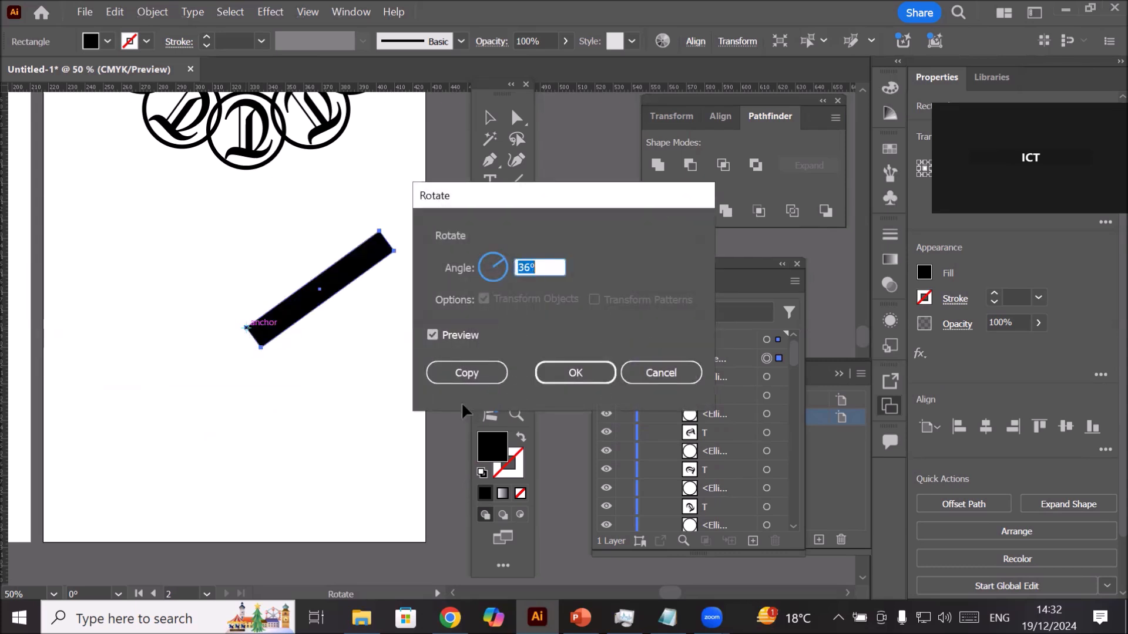
{"action": "left_click", "coordinate": [455, 375]}
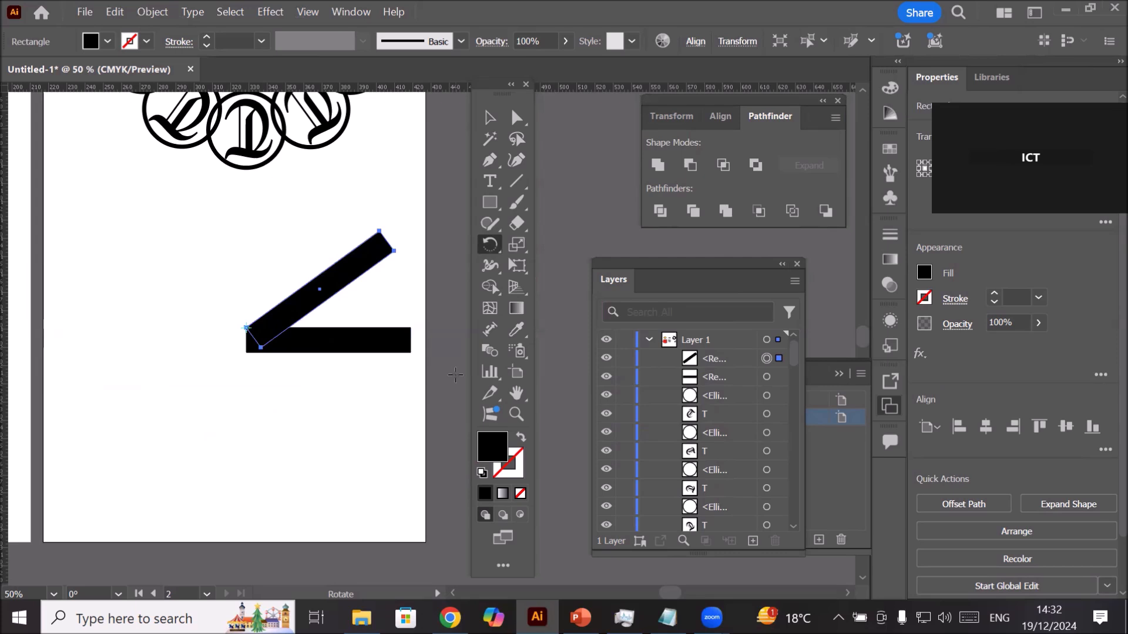
Step: Repeat the rotated rectangle copy eight more times to complete a starburst of ten bars, leaving nothing selected
{"action": "key", "text": "ctrl+d"}
{"action": "key", "text": "ctrl+d"}
{"action": "key", "text": "ctrl+d"}
{"action": "key", "text": "ctrl+d"}
{"action": "key", "text": "ctrl+d"}
{"action": "key", "text": "ctrl+d"}
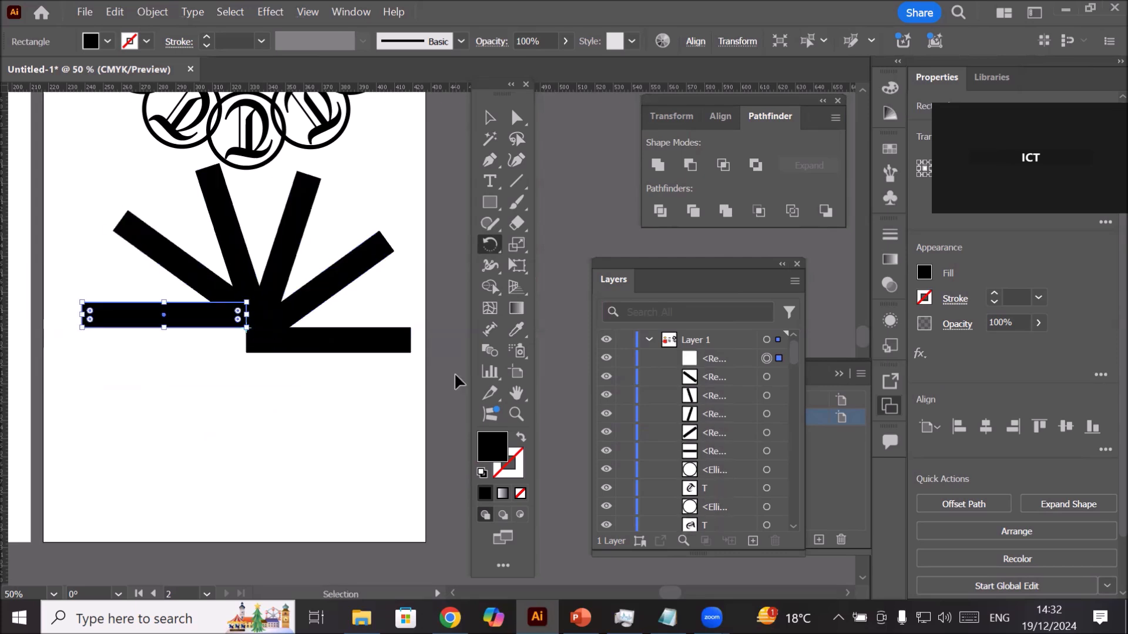
{"action": "key", "text": "ctrl+d"}
{"action": "key", "text": "ctrl+d"}
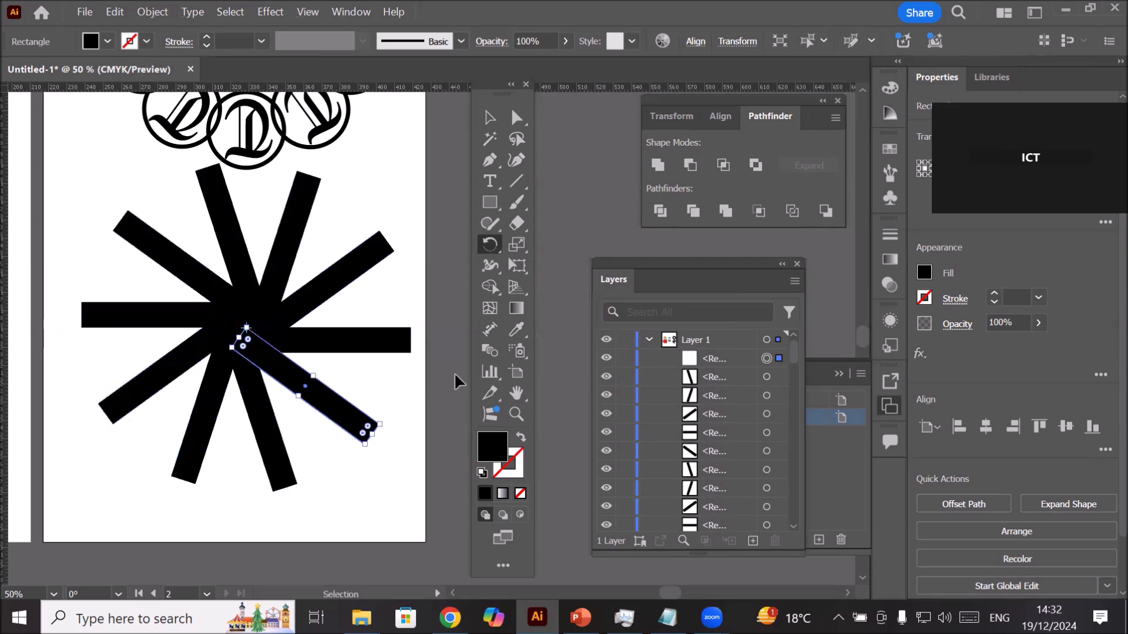
{"action": "left_click", "coordinate": [482, 119]}
{"action": "left_click", "coordinate": [345, 486]}
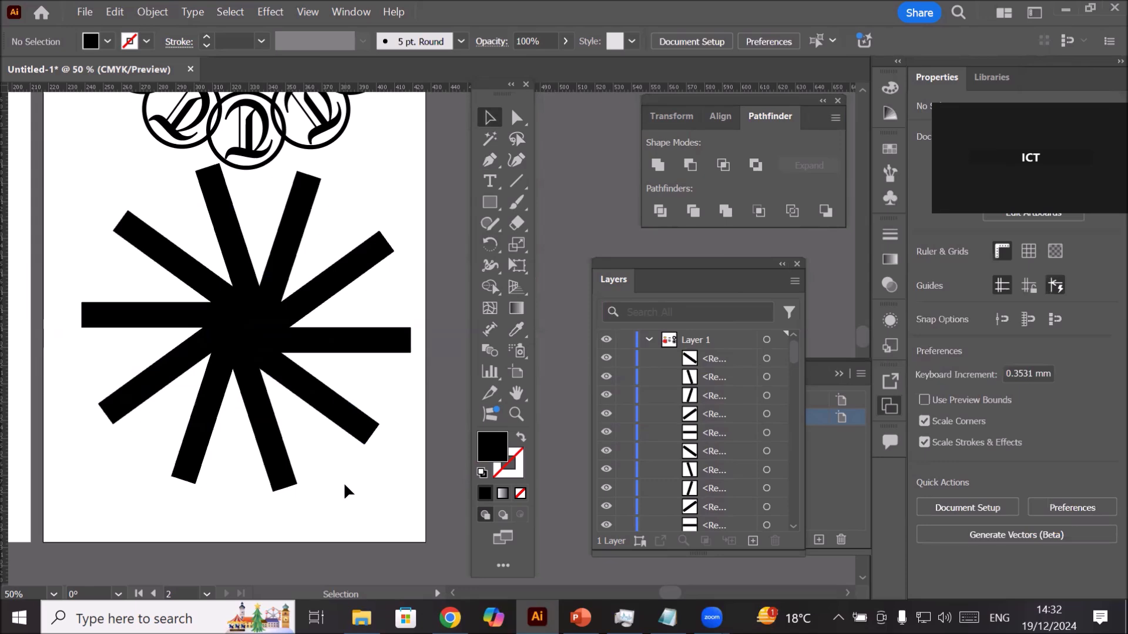
Step: Fill every second bar of the starburst with yellow, keeping the other five black
{"action": "scroll", "coordinate": [345, 485], "scroll_direction": "down", "scroll_amount": 1}
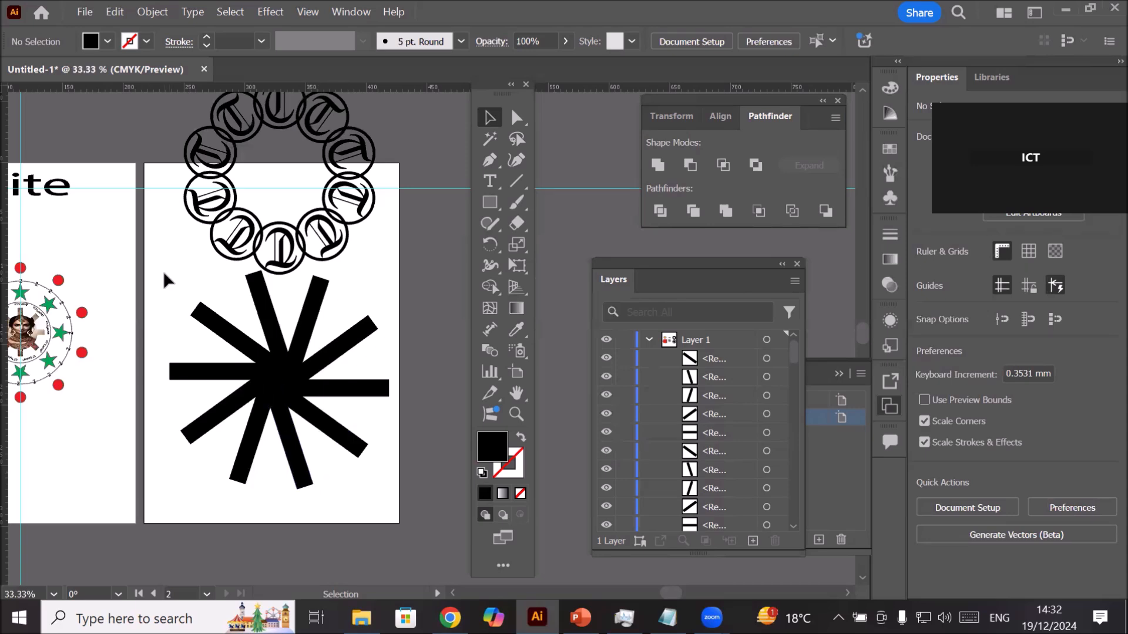
{"action": "left_click_drag", "start_coordinate": [157, 281], "coordinate": [388, 488]}
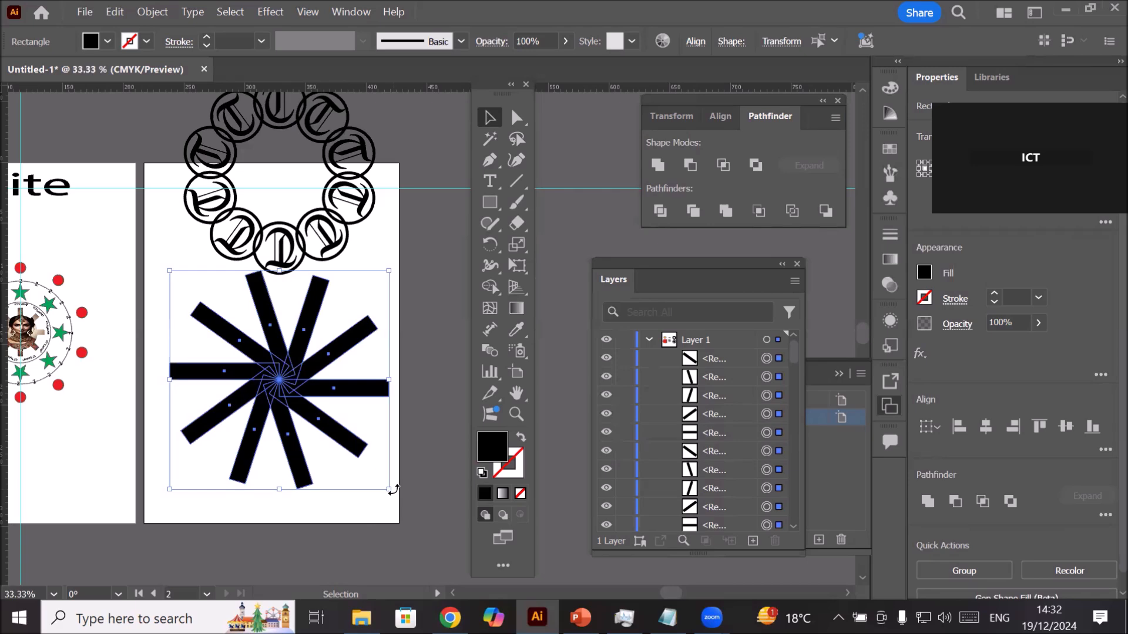
{"action": "left_click", "coordinate": [383, 233]}
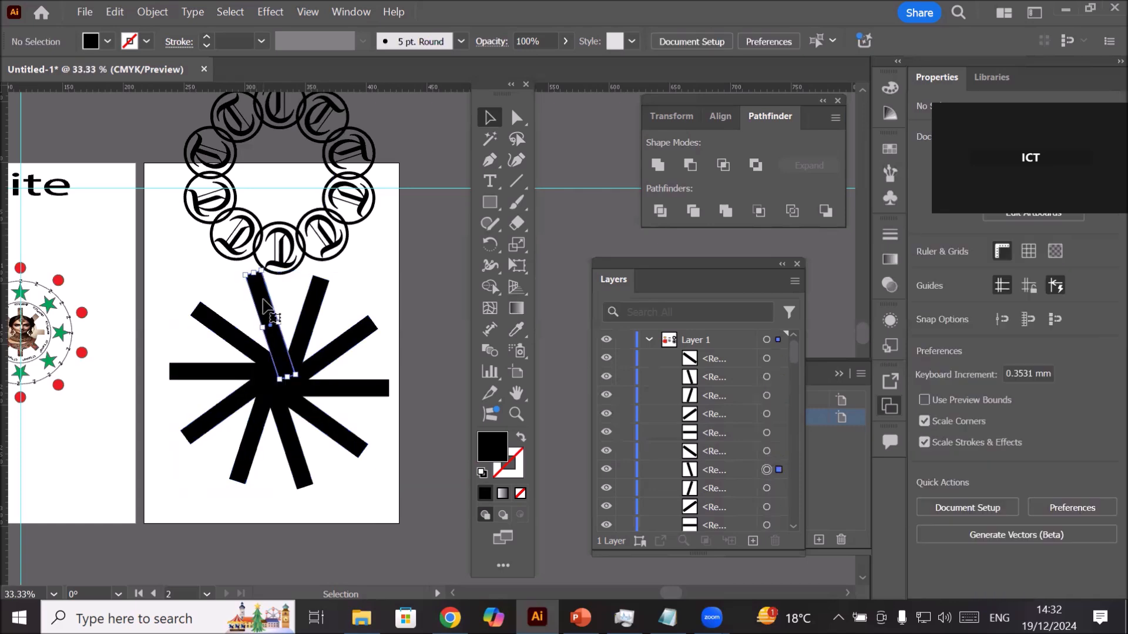
{"action": "left_click", "coordinate": [272, 341]}
{"action": "left_click", "coordinate": [203, 371], "text": "shift"}
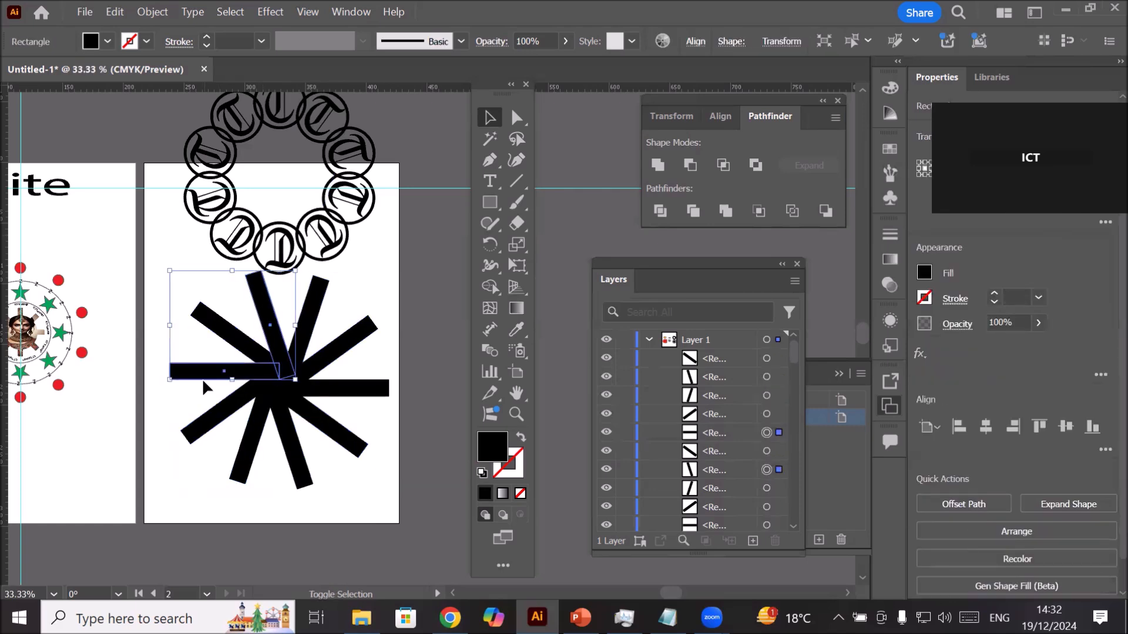
{"action": "left_click", "coordinate": [250, 449], "text": "shift"}
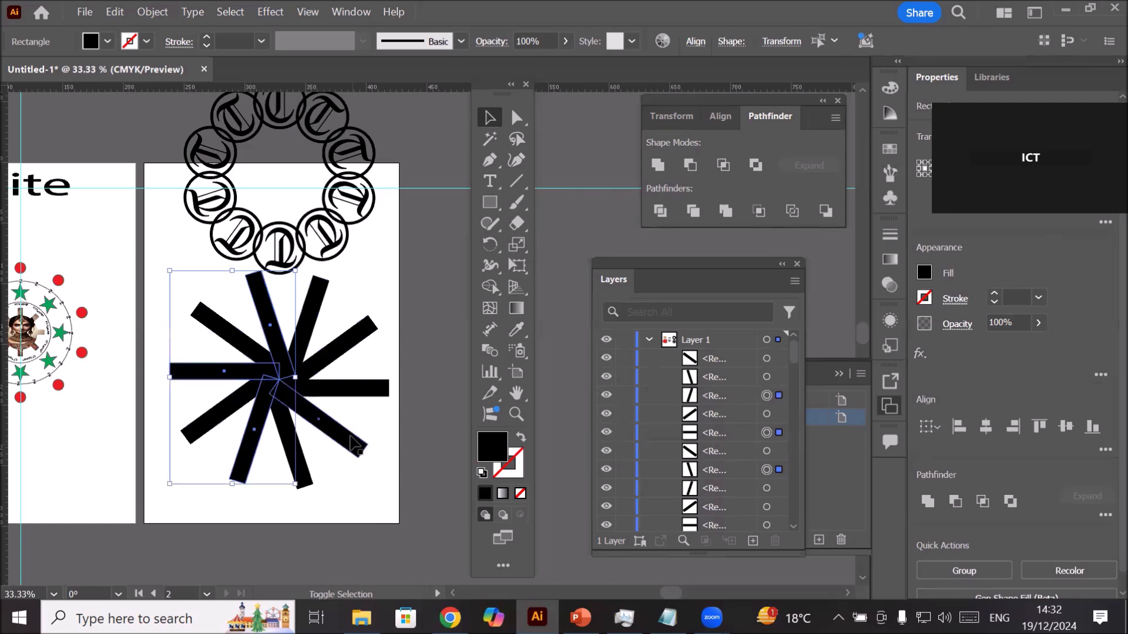
{"action": "left_click", "coordinate": [351, 446], "text": "shift"}
{"action": "left_click", "coordinate": [371, 334], "text": "shift"}
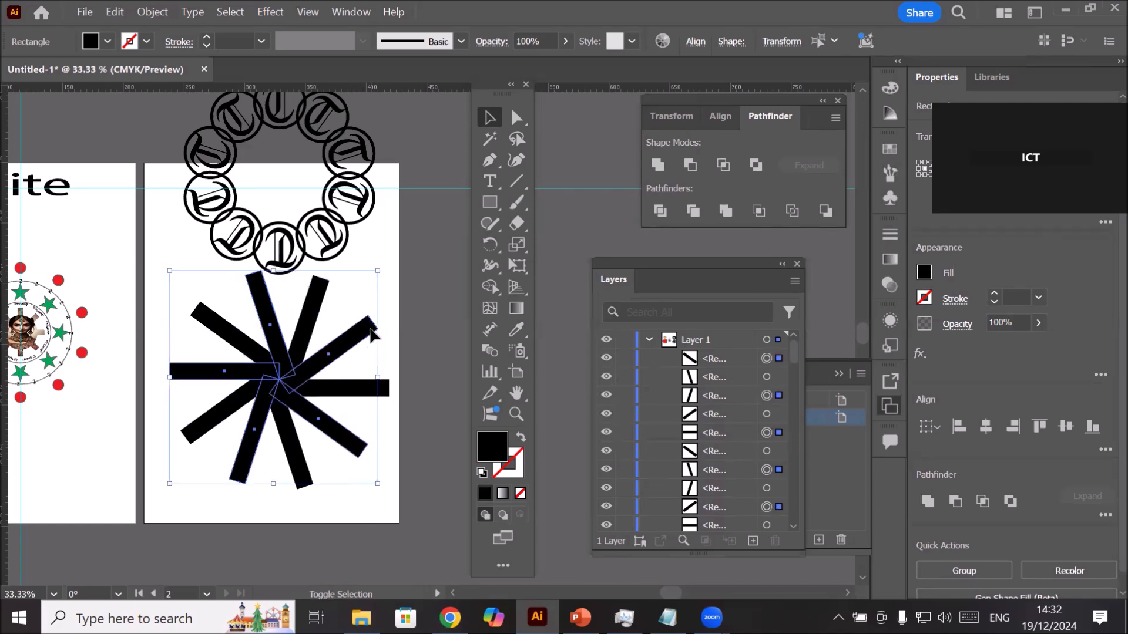
{"action": "left_click", "coordinate": [94, 42]}
{"action": "left_click", "coordinate": [72, 107]}
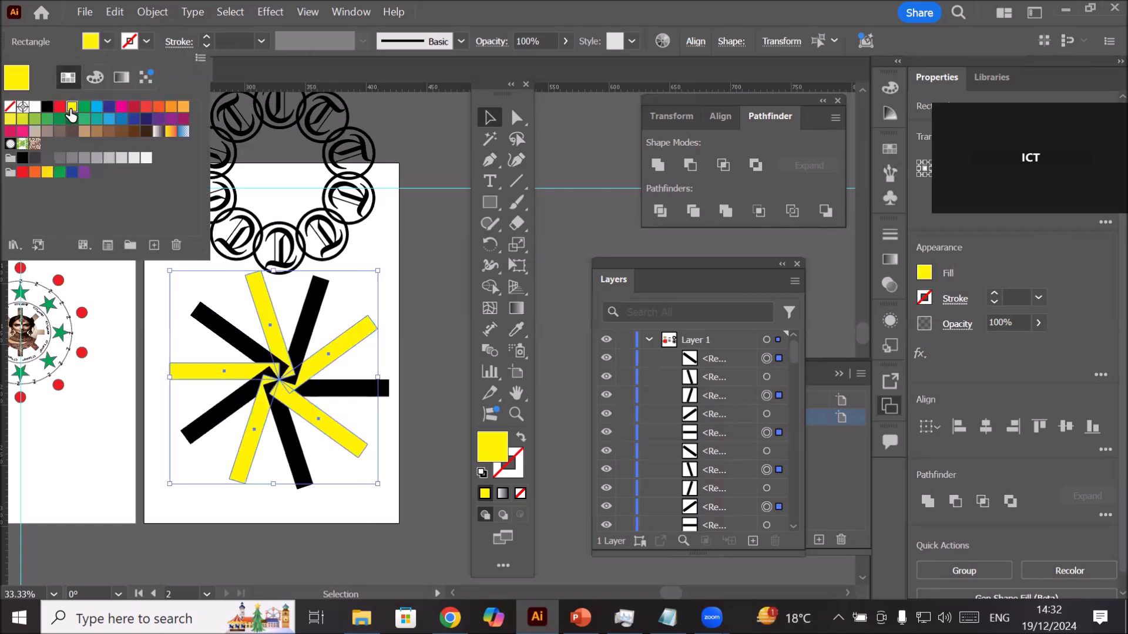
{"action": "left_click", "coordinate": [387, 515]}
{"action": "left_click", "coordinate": [387, 515]}
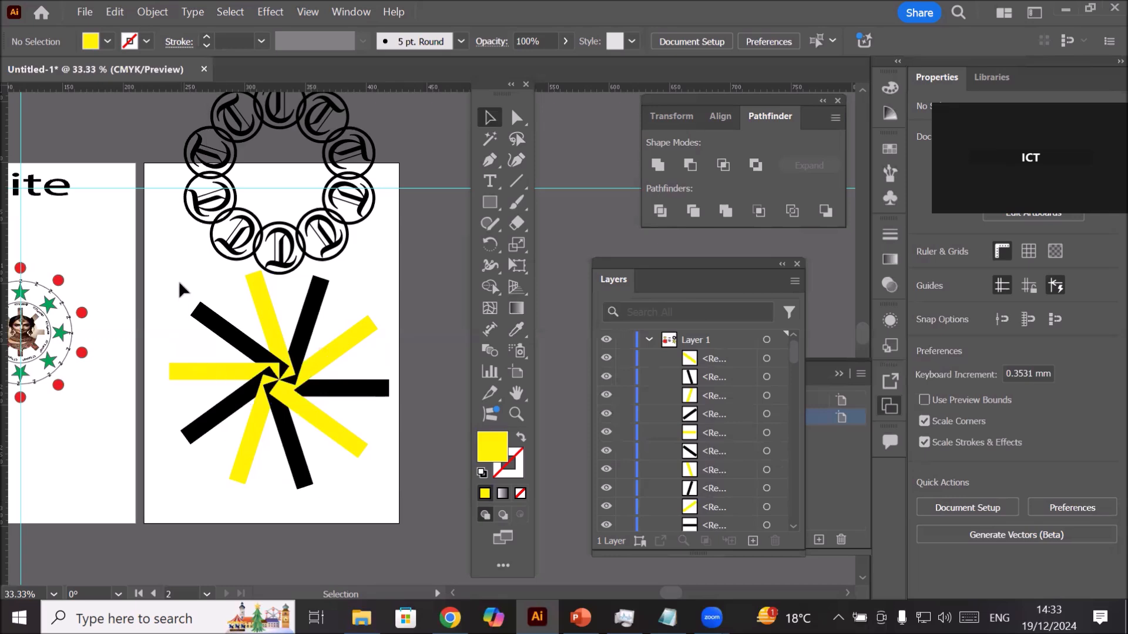
Step: Fill the starburst's topmost bar, the one pointing to the lower right, with CMYK Cyan
{"action": "left_click_drag", "start_coordinate": [161, 278], "coordinate": [390, 505]}
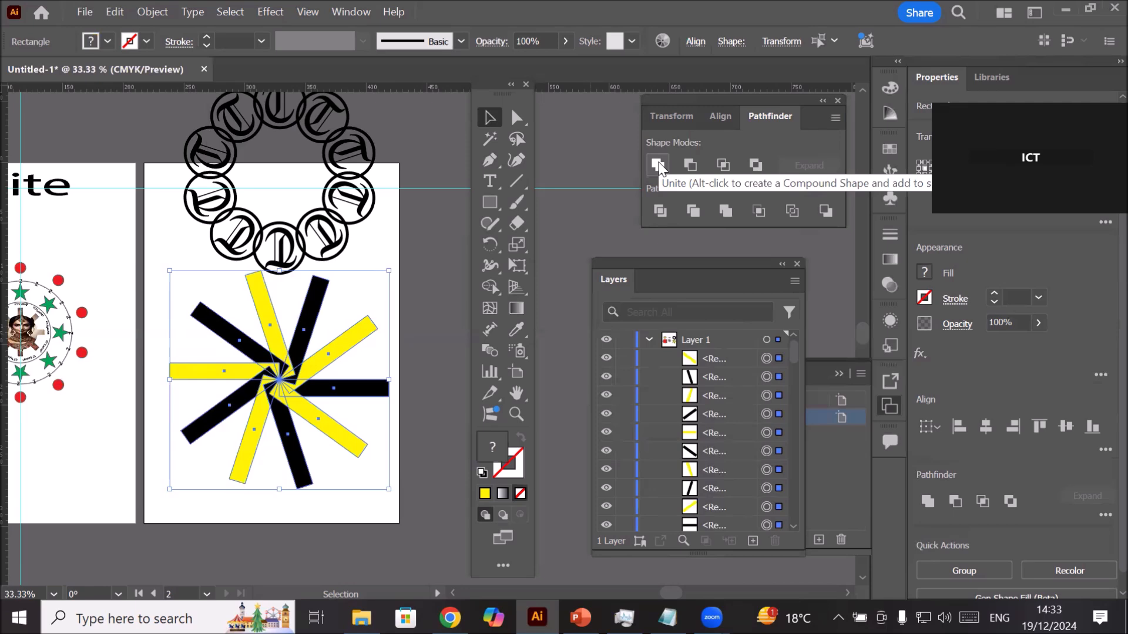
{"action": "left_click", "coordinate": [372, 245]}
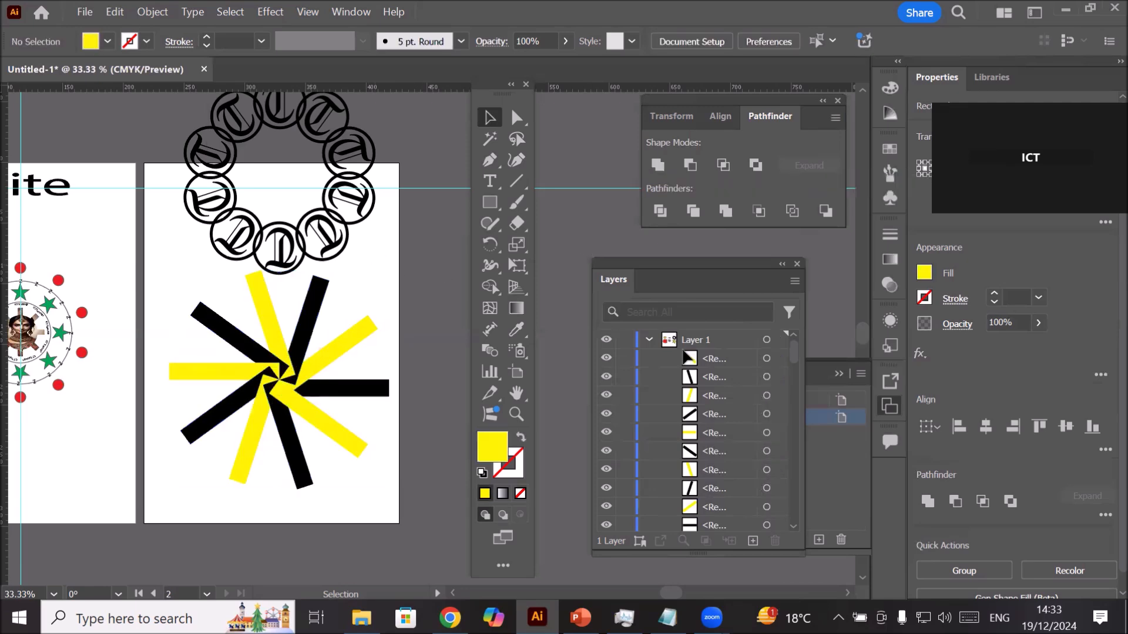
{"action": "left_click", "coordinate": [766, 358]}
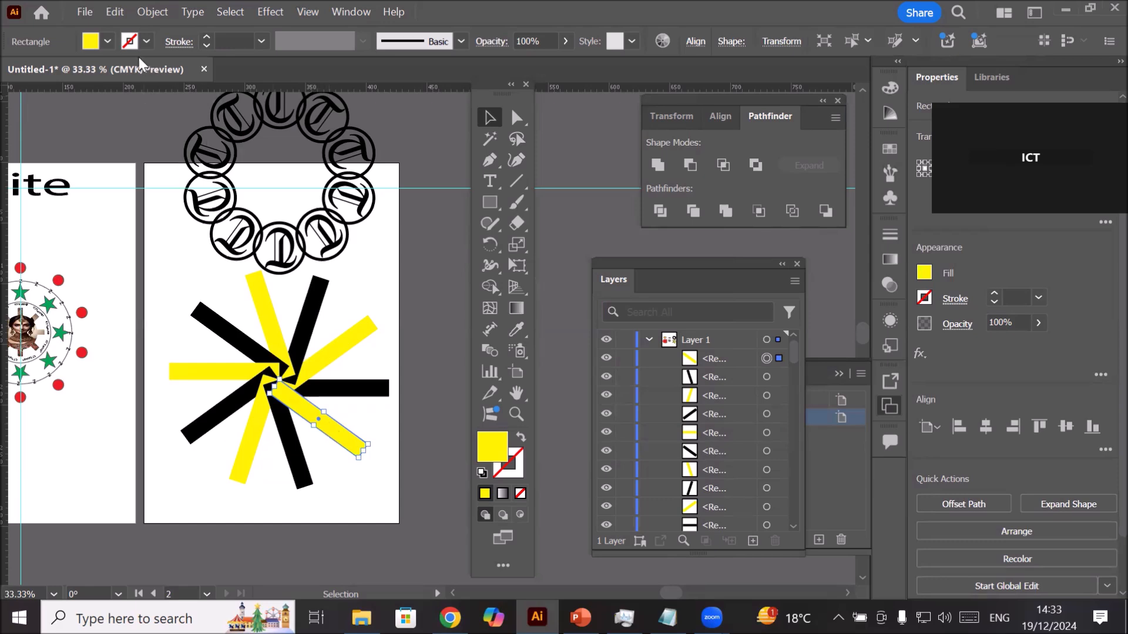
{"action": "left_click", "coordinate": [106, 41]}
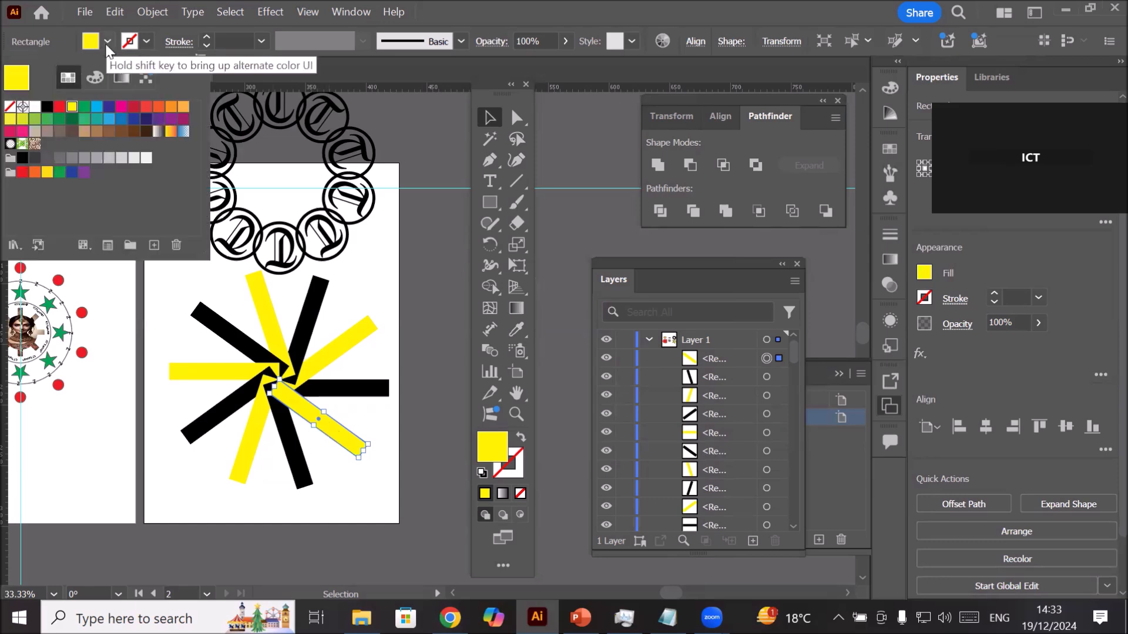
{"action": "left_click", "coordinate": [96, 106]}
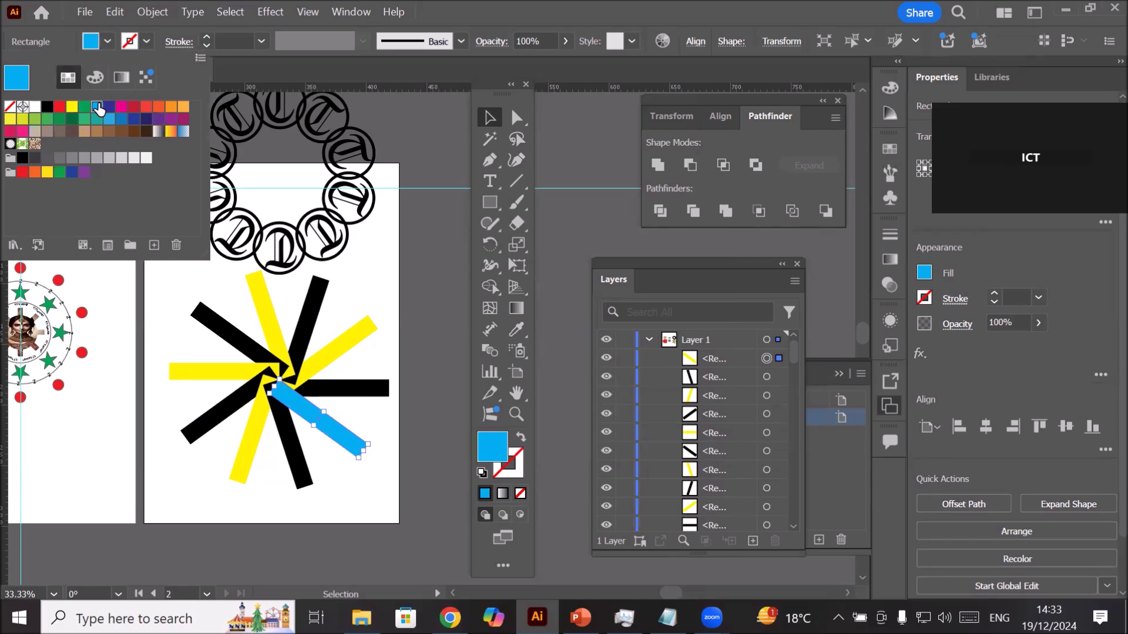
Step: Give the cyan bar an 8 pt black stroke with the tapering triangular width profile, then deselect it
{"action": "left_click", "coordinate": [206, 36]}
{"action": "left_click", "coordinate": [205, 36]}
{"action": "left_click", "coordinate": [205, 36]}
{"action": "left_click", "coordinate": [206, 36]}
{"action": "left_click", "coordinate": [205, 36]}
{"action": "left_click", "coordinate": [205, 35]}
{"action": "left_click", "coordinate": [205, 36]}
{"action": "left_click", "coordinate": [205, 35]}
{"action": "left_click", "coordinate": [205, 35]}
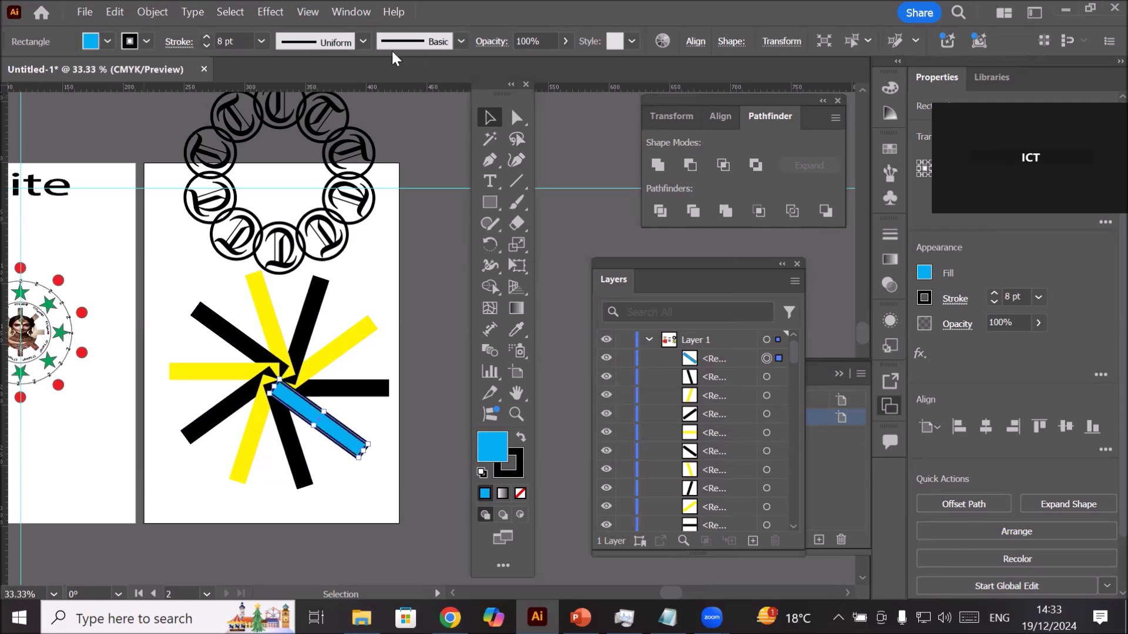
{"action": "left_click", "coordinate": [360, 40]}
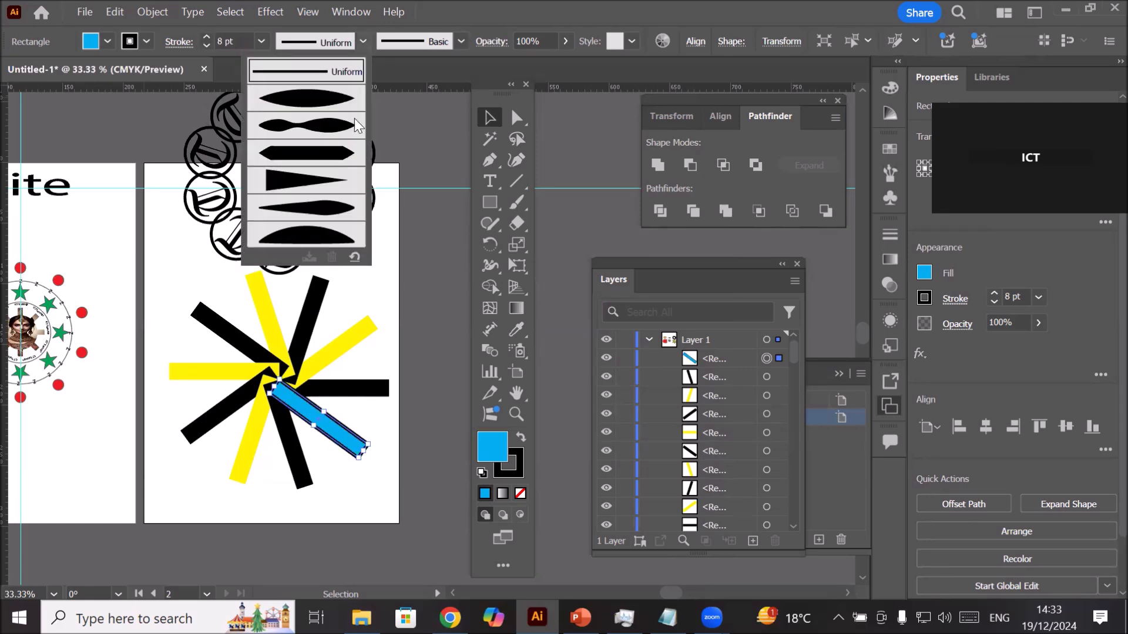
{"action": "left_click", "coordinate": [337, 172]}
{"action": "left_click", "coordinate": [372, 509]}
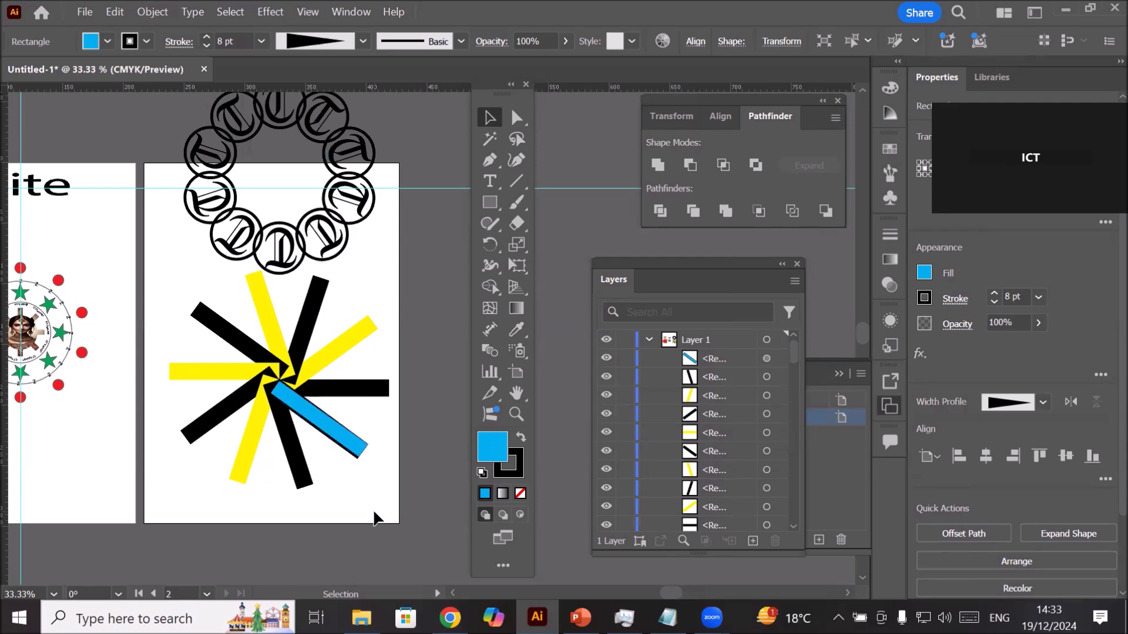
Step: Unite all ten bars of the starburst into one shape
{"action": "left_click_drag", "start_coordinate": [153, 286], "coordinate": [396, 511]}
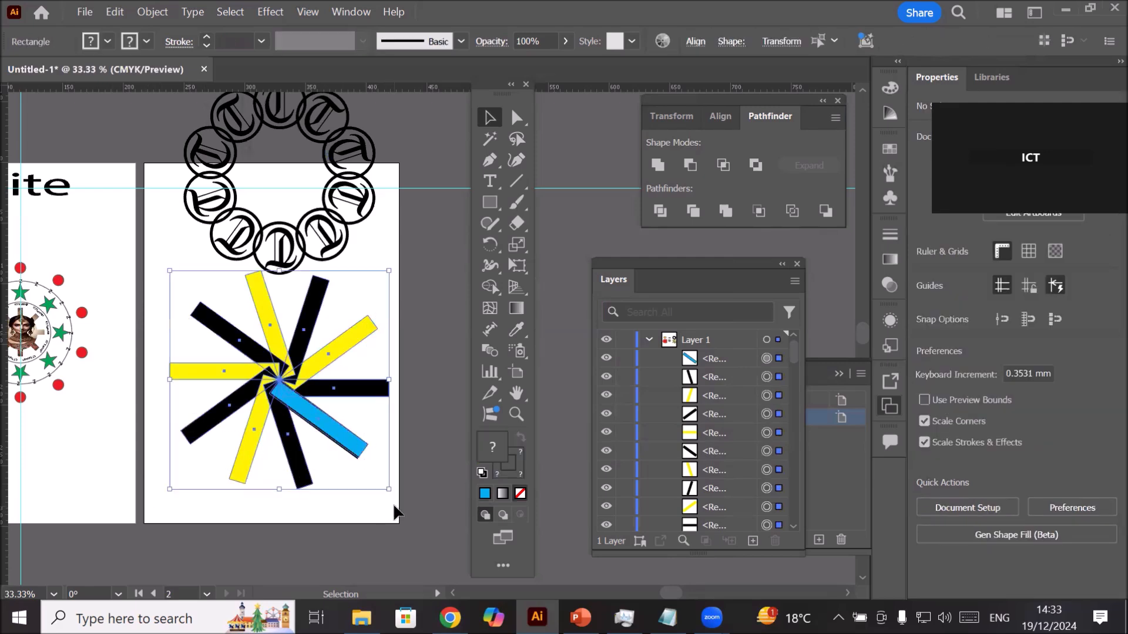
{"action": "left_click", "coordinate": [657, 165]}
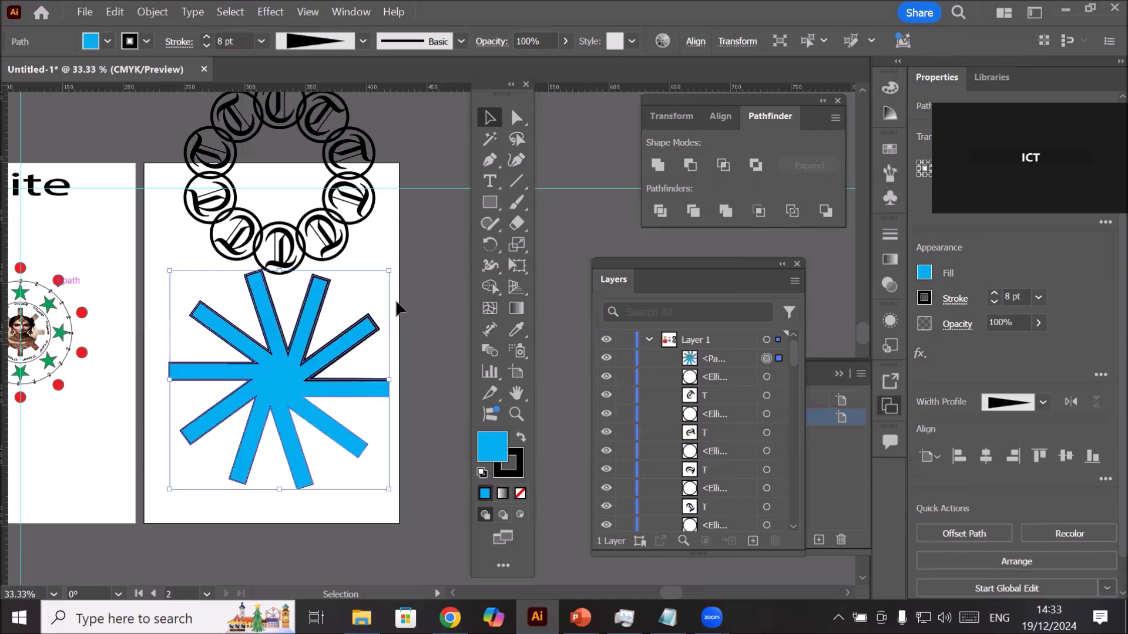
{"action": "left_click", "coordinate": [351, 326]}
Step: Move the blue starburst off the artboards, above the first one, and bring the ring of circled Ts down onto the second artboard
{"action": "left_click_drag", "start_coordinate": [295, 371], "coordinate": [292, 393]}
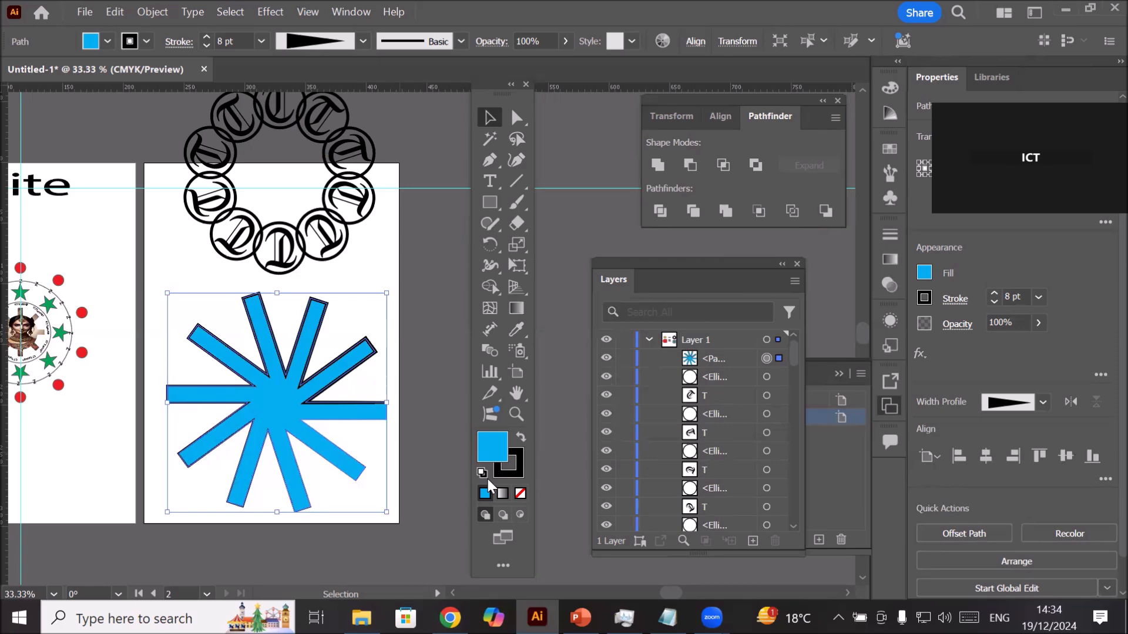
{"action": "scroll", "coordinate": [398, 452], "scroll_direction": "down", "scroll_amount": 2}
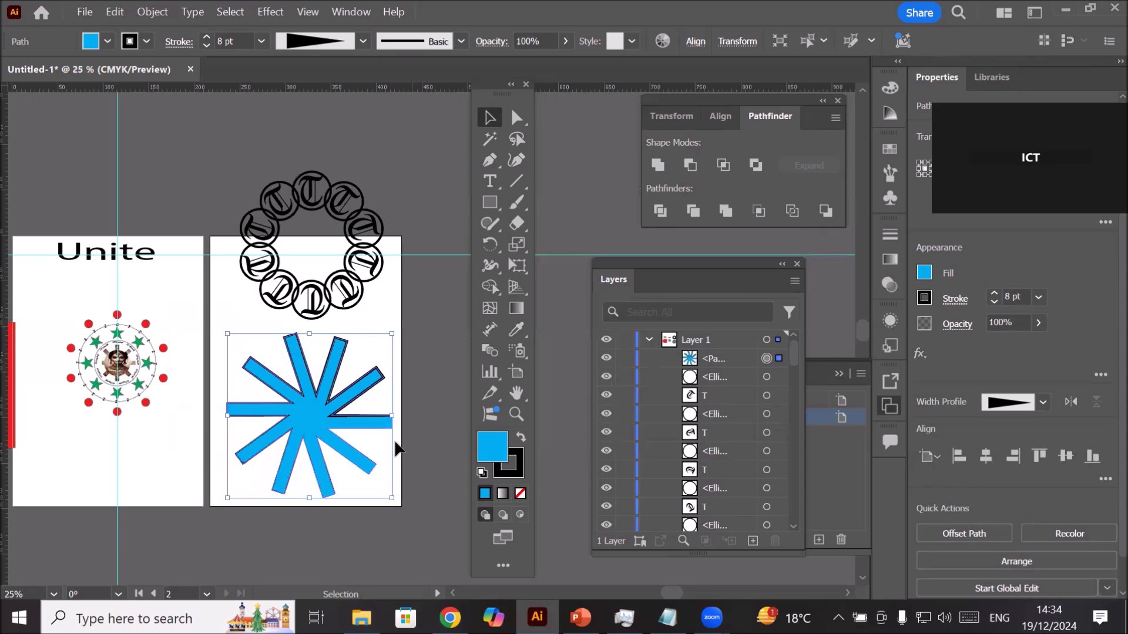
{"action": "left_click_drag", "start_coordinate": [371, 449], "coordinate": [202, 231]}
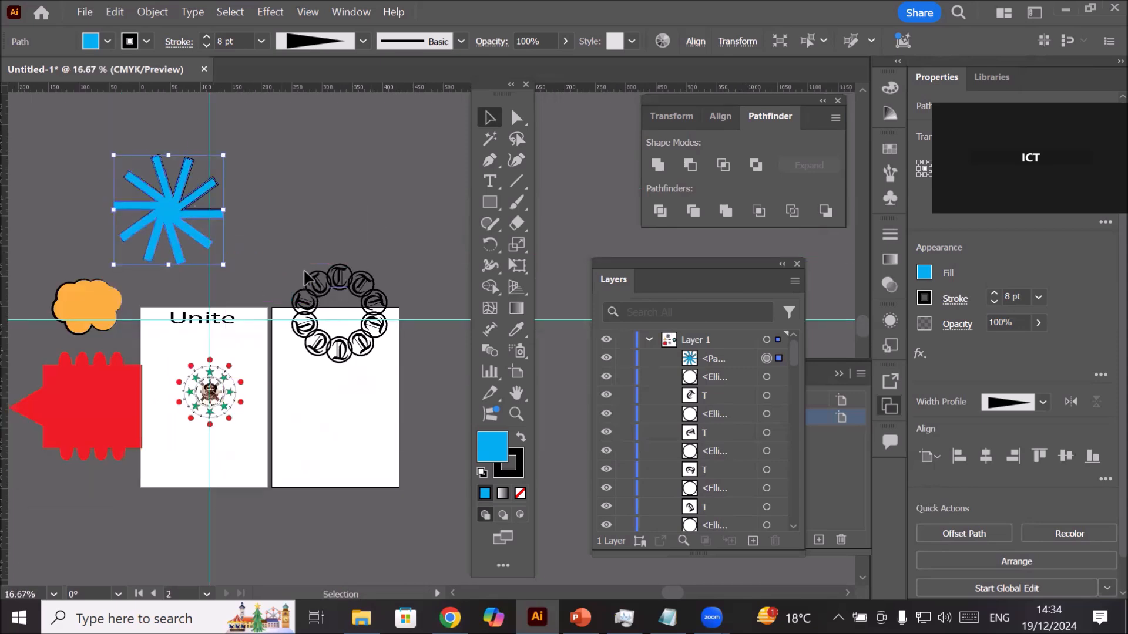
{"action": "left_click_drag", "start_coordinate": [351, 358], "coordinate": [351, 434]}
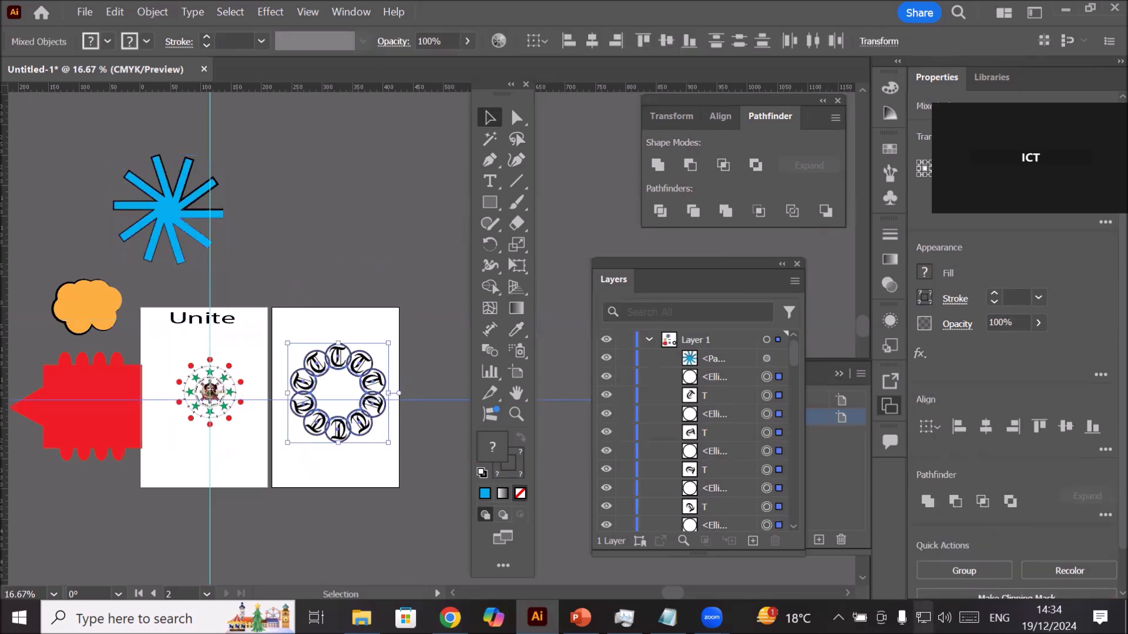
Step: Add a third A4 portrait artboard beside the second one
{"action": "scroll", "coordinate": [874, 599], "scroll_direction": "right", "scroll_amount": 5}
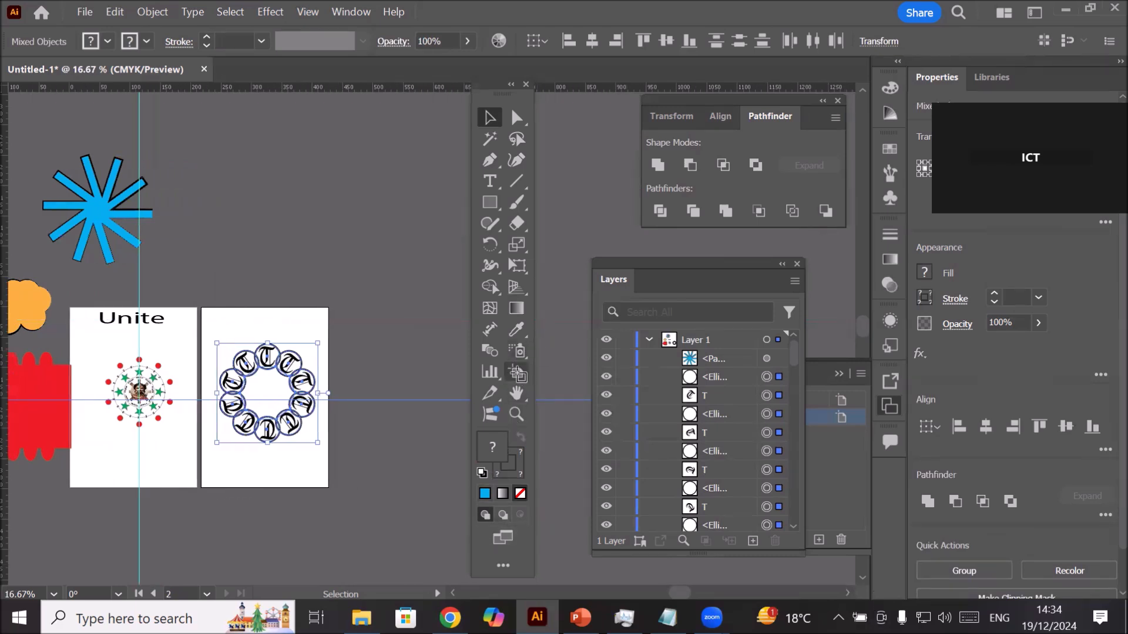
{"action": "left_click", "coordinate": [517, 372]}
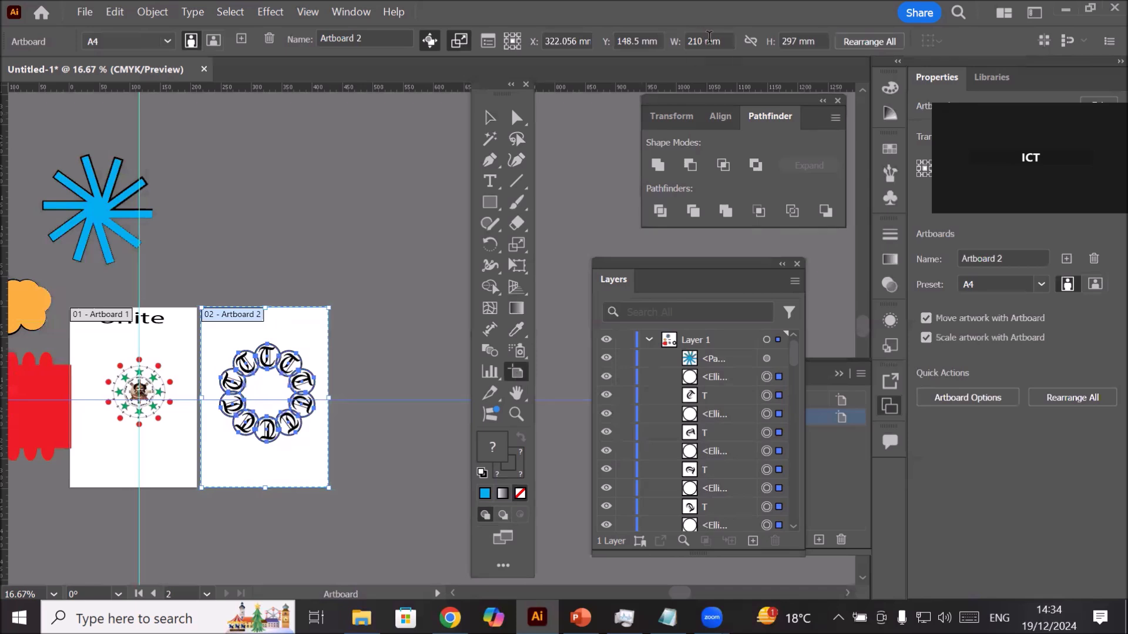
{"action": "left_click", "coordinate": [240, 39]}
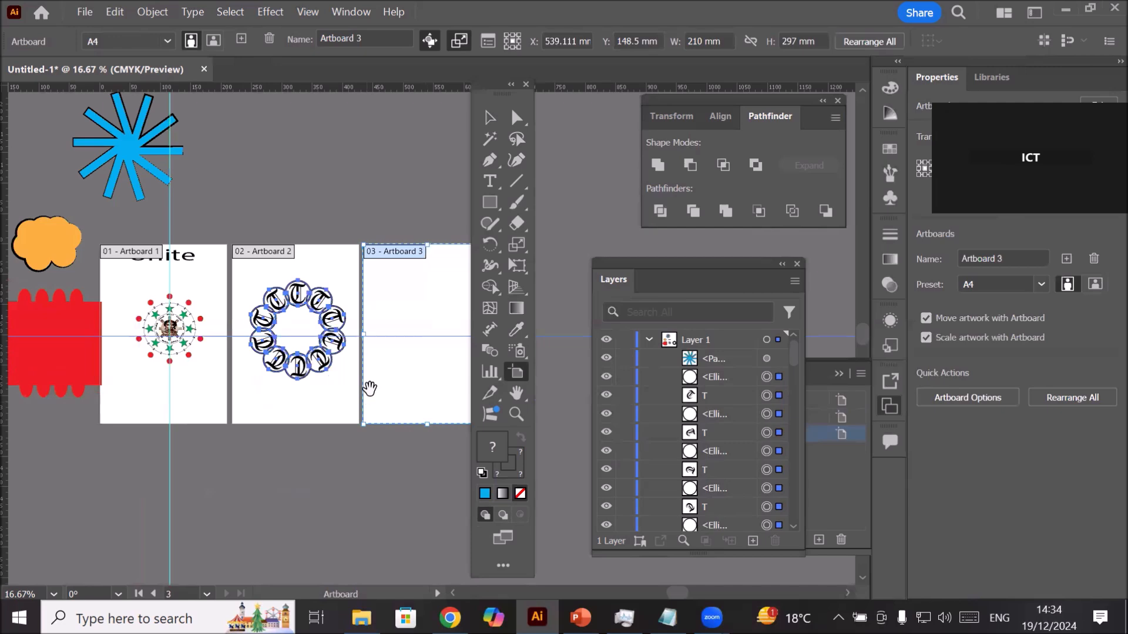
{"action": "left_click_drag", "start_coordinate": [390, 365], "coordinate": [219, 357]}
{"action": "key", "text": "ctrl+plus"}
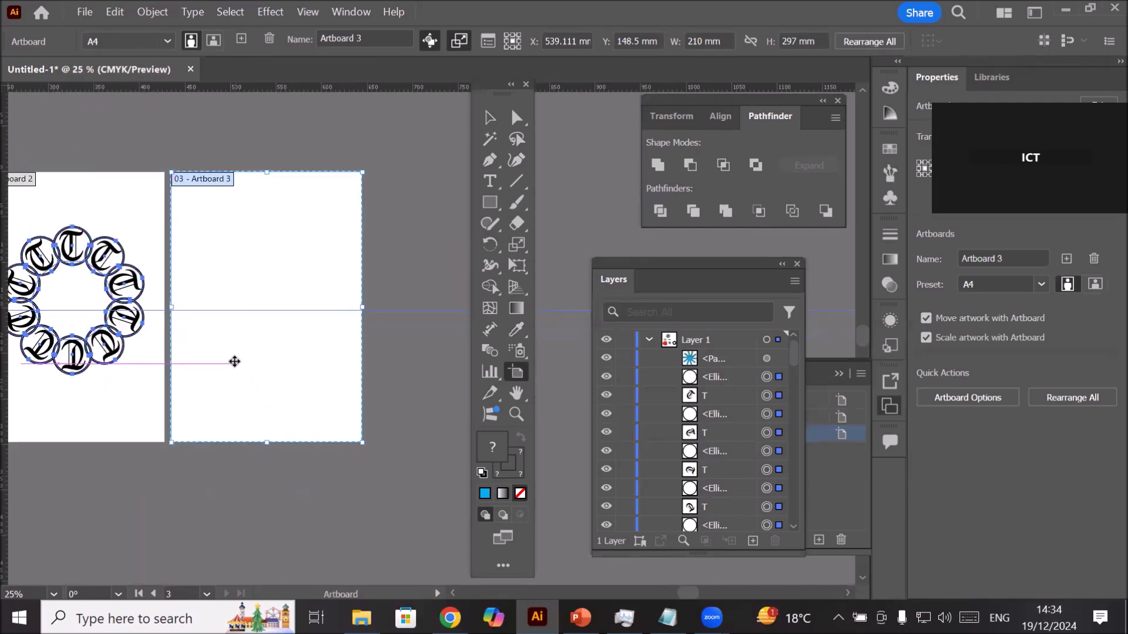
{"action": "scroll", "coordinate": [234, 361], "scroll_direction": "up", "scroll_amount": 1}
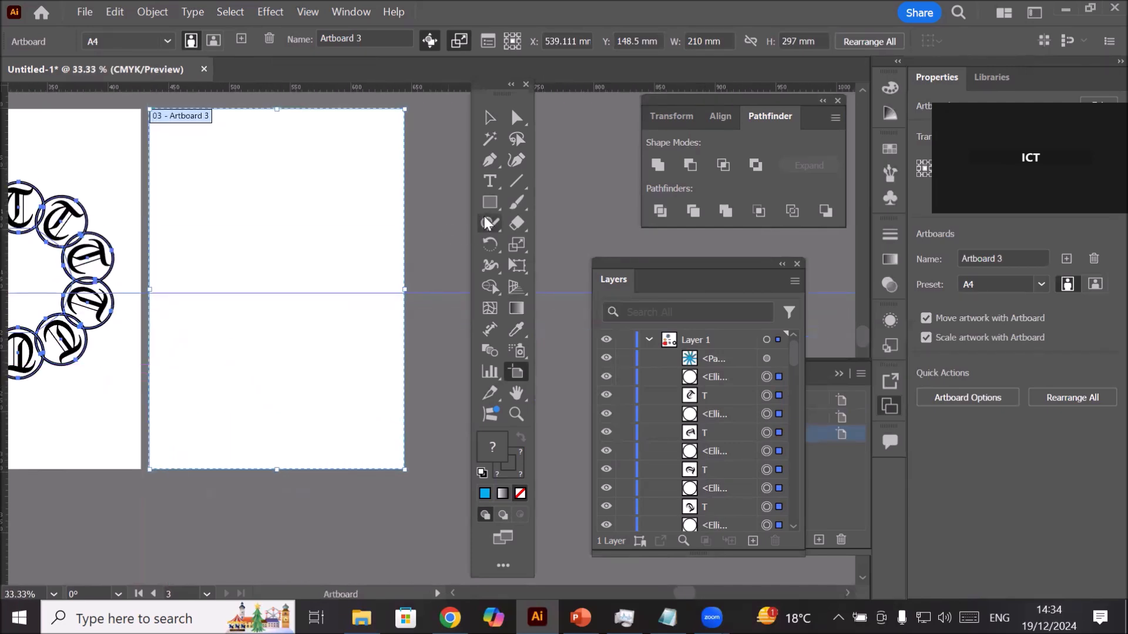
Step: Add the title "Minus Front" in Old English Text MT near the third artboard's top edge, enlarged to about 56 pt and centred
{"action": "left_click", "coordinate": [490, 180]}
{"action": "left_click", "coordinate": [235, 126]}
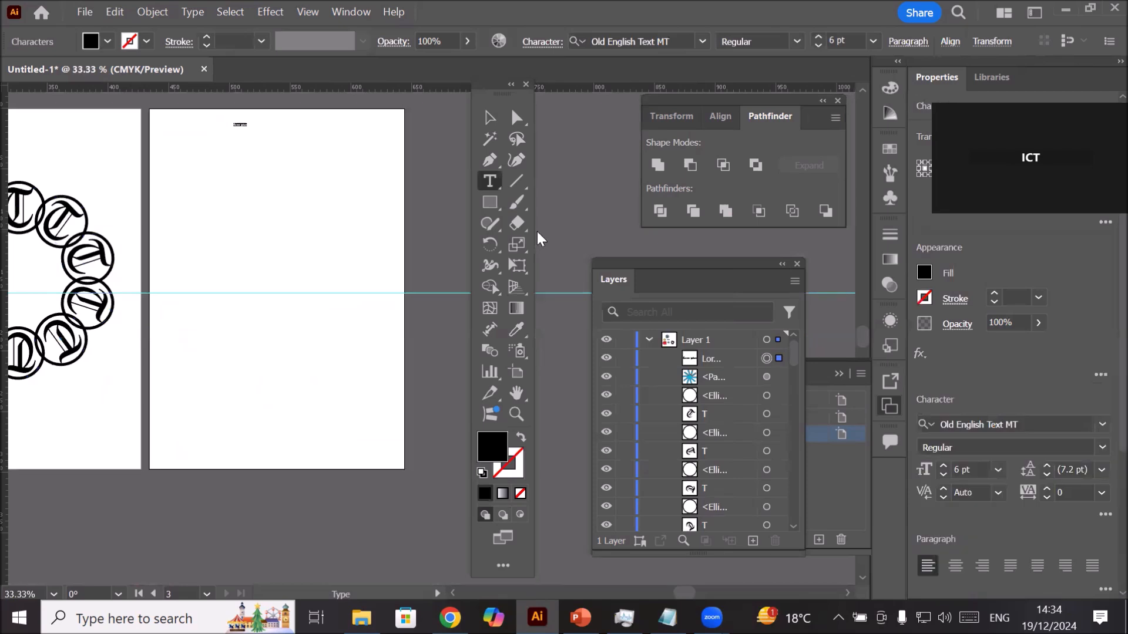
{"action": "type", "text": "N"}
{"action": "key", "text": "BackSpace"}
{"action": "type", "text": "M"}
{"action": "left_click", "coordinate": [489, 117]}
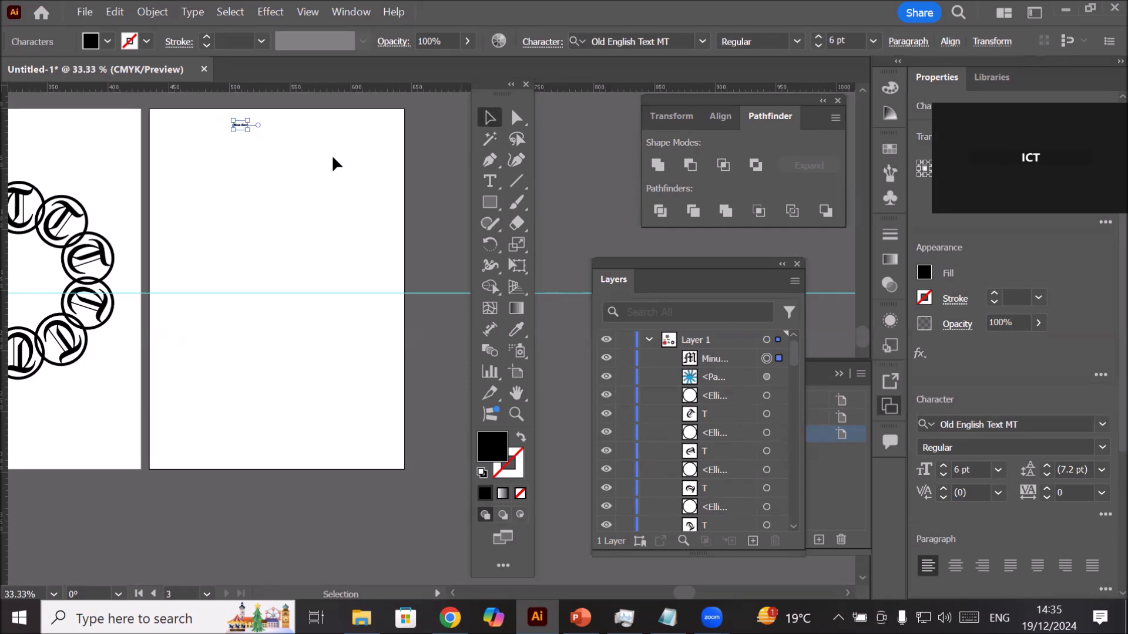
{"action": "left_click_drag", "start_coordinate": [246, 128], "coordinate": [402, 209]}
{"action": "left_click_drag", "start_coordinate": [366, 143], "coordinate": [333, 126]}
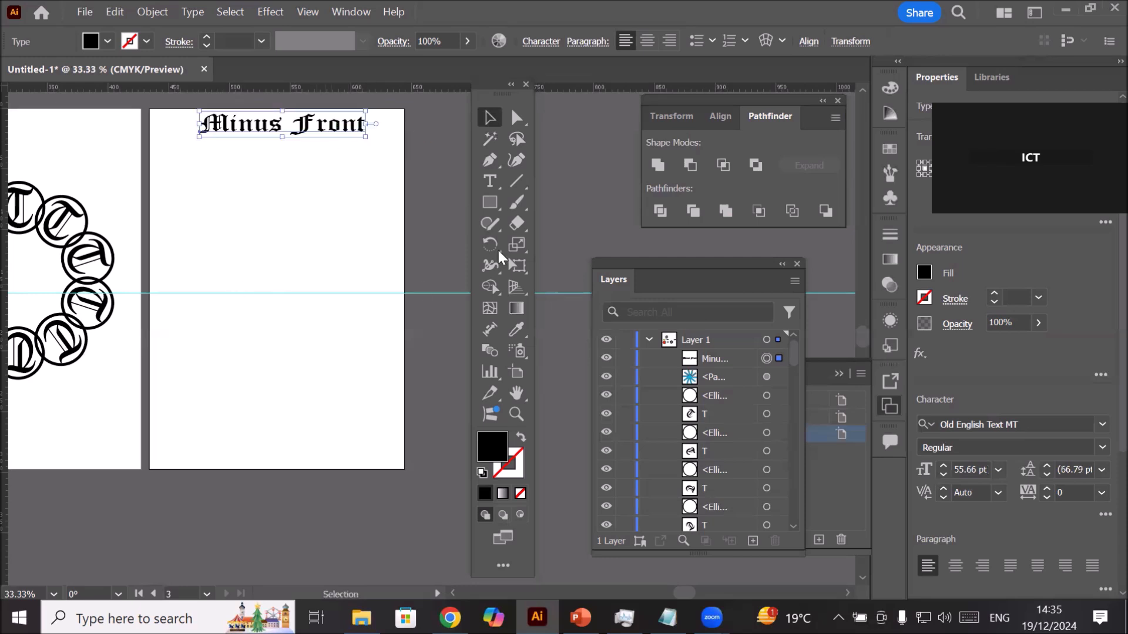
Step: Draw a large ellipse in the middle of the third artboard with the default white fill and 1 pt black stroke
{"action": "left_click_drag", "start_coordinate": [494, 206], "coordinate": [555, 242]}
{"action": "left_click_drag", "start_coordinate": [181, 211], "coordinate": [288, 336]}
{"action": "left_click_drag", "start_coordinate": [326, 401], "coordinate": [330, 367]}
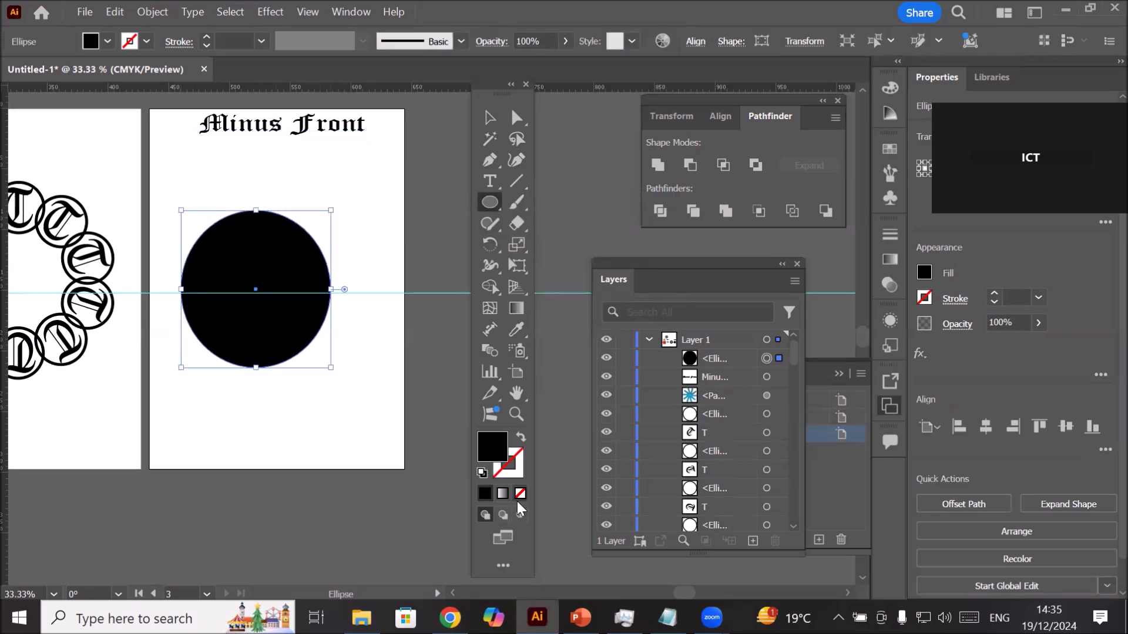
{"action": "left_click", "coordinate": [481, 474]}
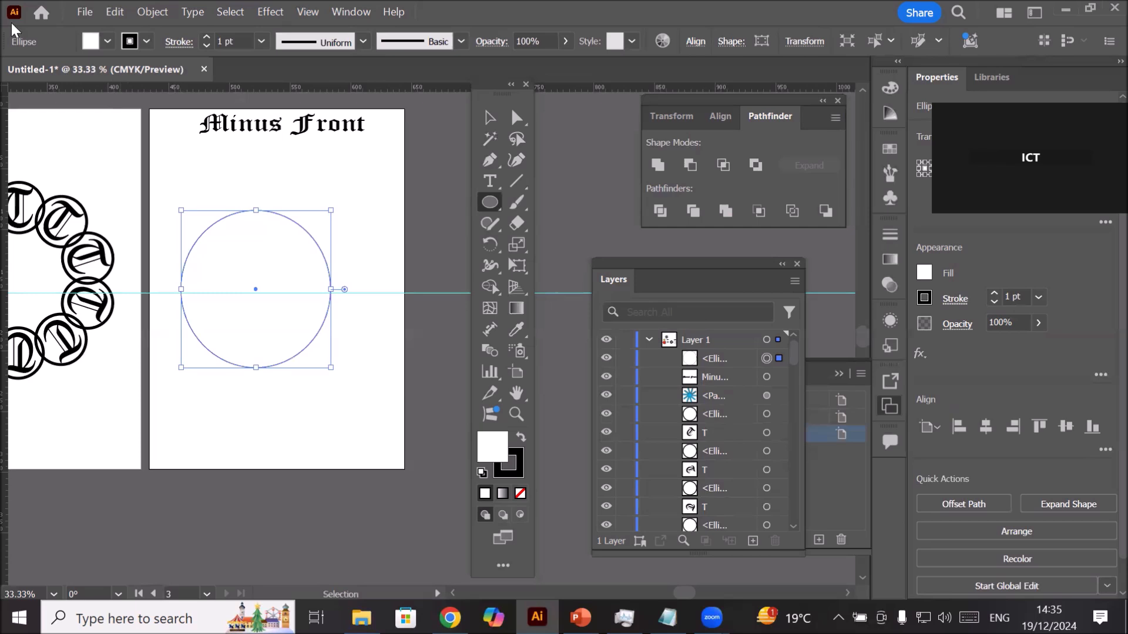
Step: Duplicate the ellipse slightly up and to the right, overlapping the original, and fill the copy with CMYK Red
{"action": "left_click", "coordinate": [489, 118]}
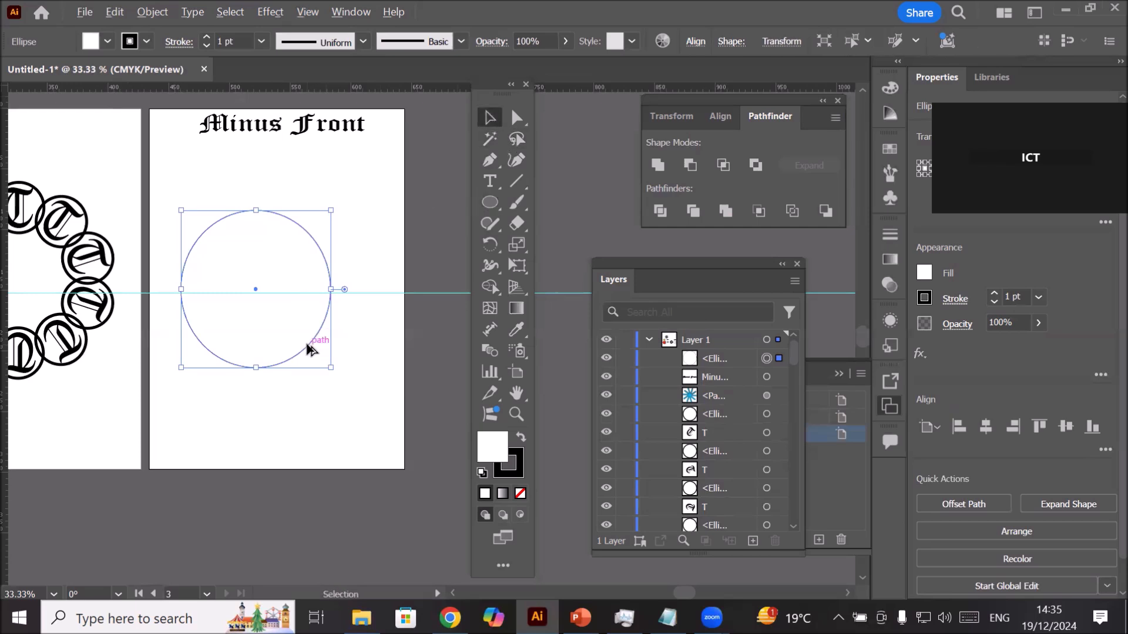
{"action": "mouse_move", "coordinate": [318, 350]}
{"action": "left_mouse_down"}
{"action": "mouse_move", "coordinate": [338, 336]}
{"action": "mouse_move", "coordinate": [323, 333]}
{"action": "left_mouse_up"}
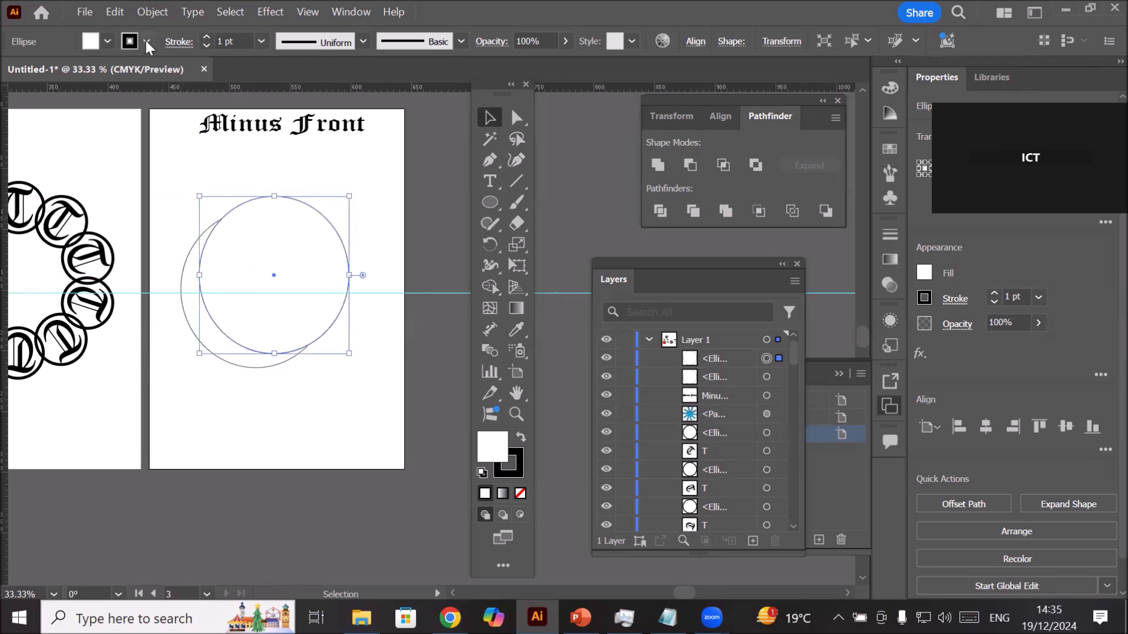
{"action": "left_click", "coordinate": [107, 41]}
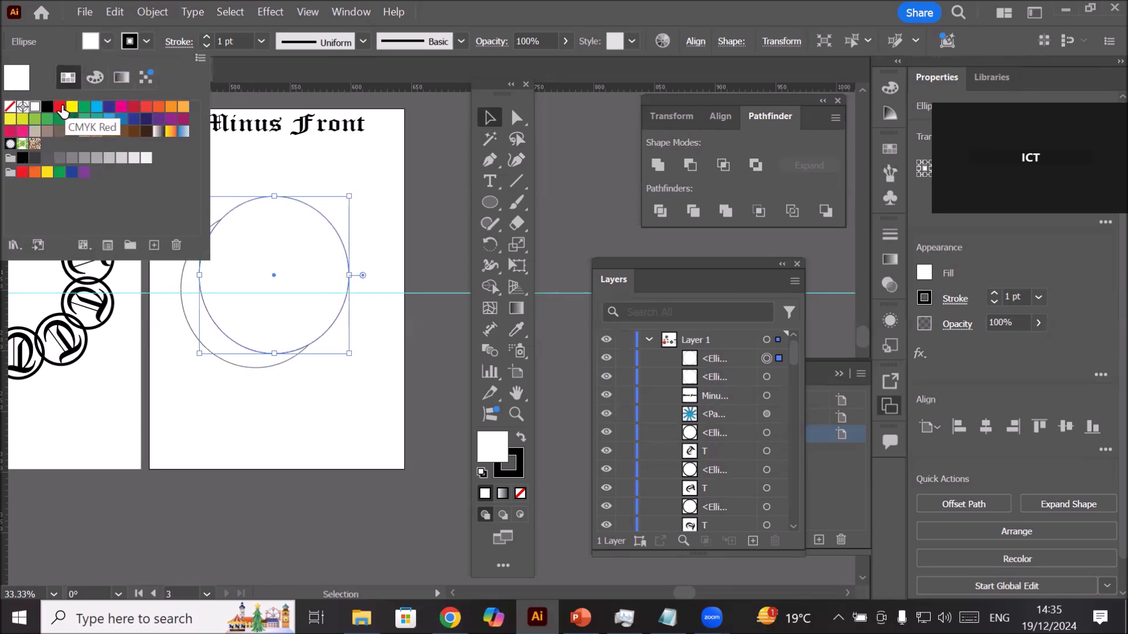
{"action": "left_click", "coordinate": [59, 106]}
{"action": "left_click", "coordinate": [257, 370]}
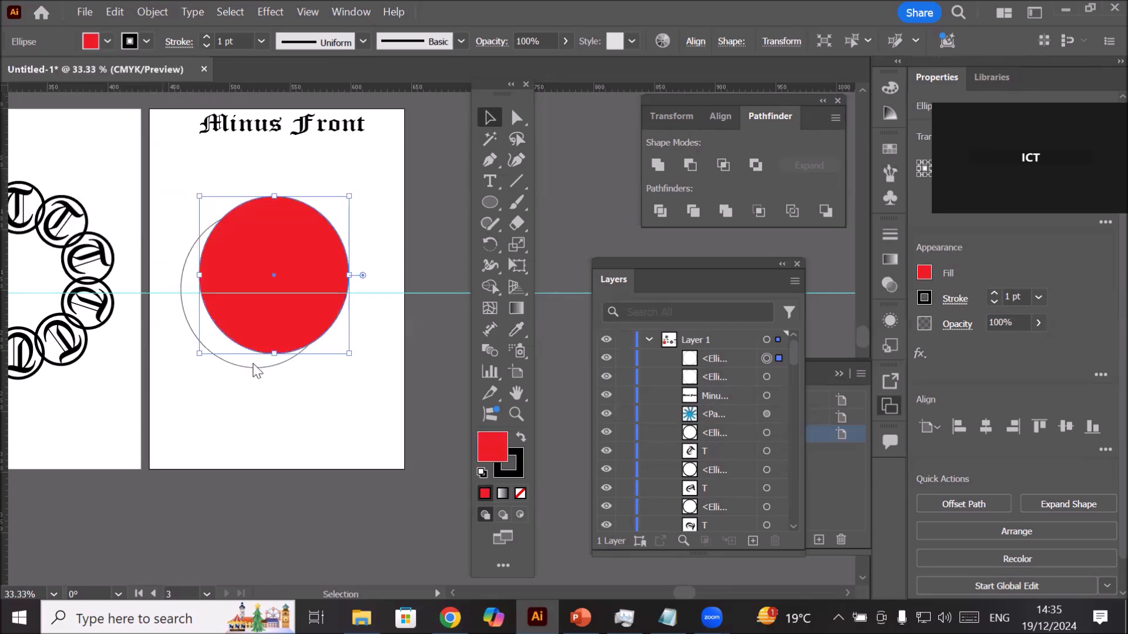
Step: Fill the rear ellipse with CMYK Cyan and leave nothing selected
{"action": "left_click", "coordinate": [249, 366]}
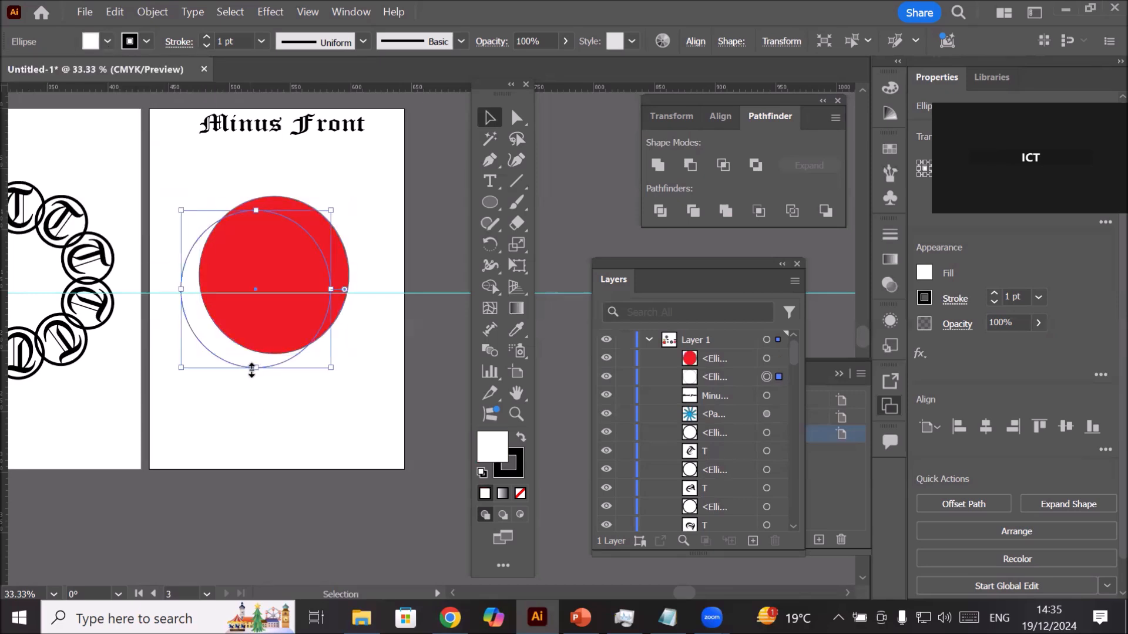
{"action": "left_click", "coordinate": [106, 41]}
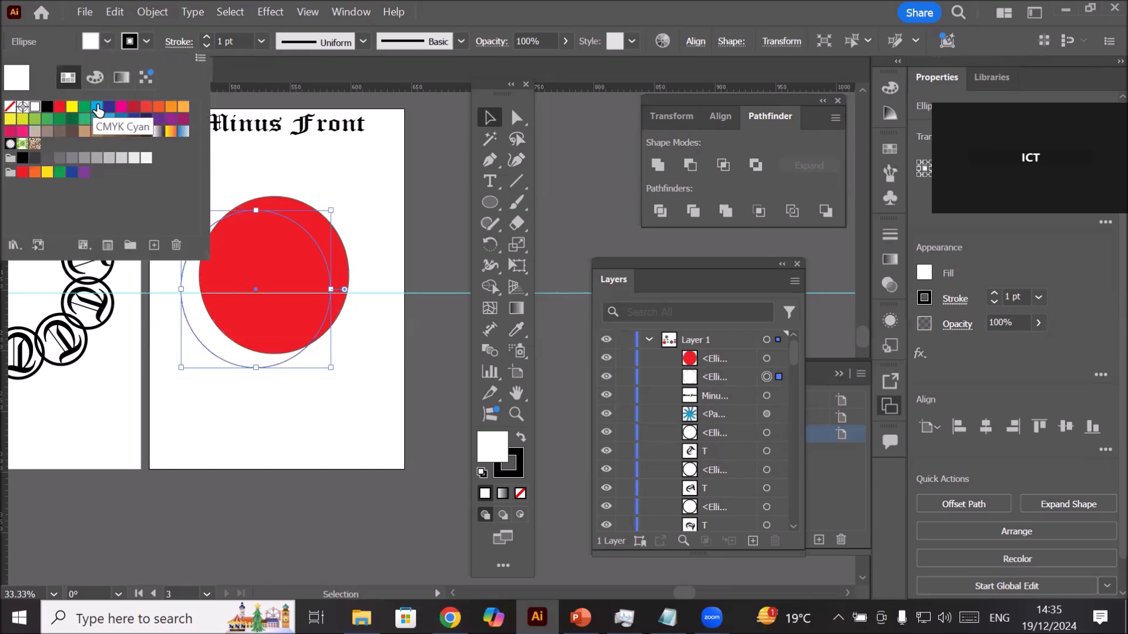
{"action": "left_click", "coordinate": [98, 107]}
{"action": "left_click", "coordinate": [348, 188]}
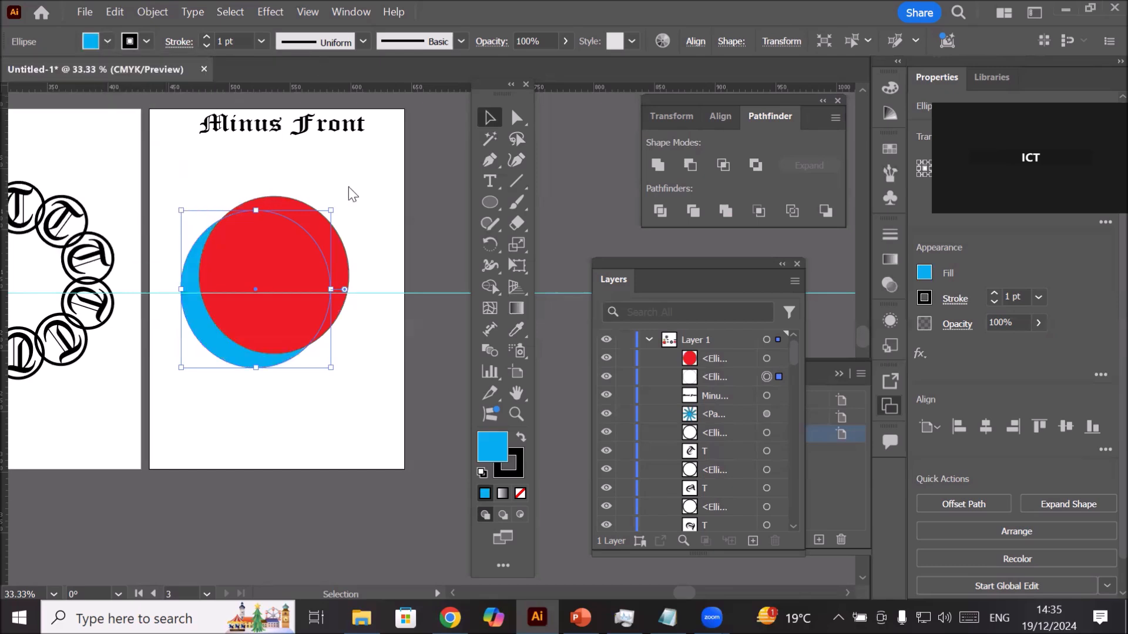
{"action": "left_click", "coordinate": [383, 261]}
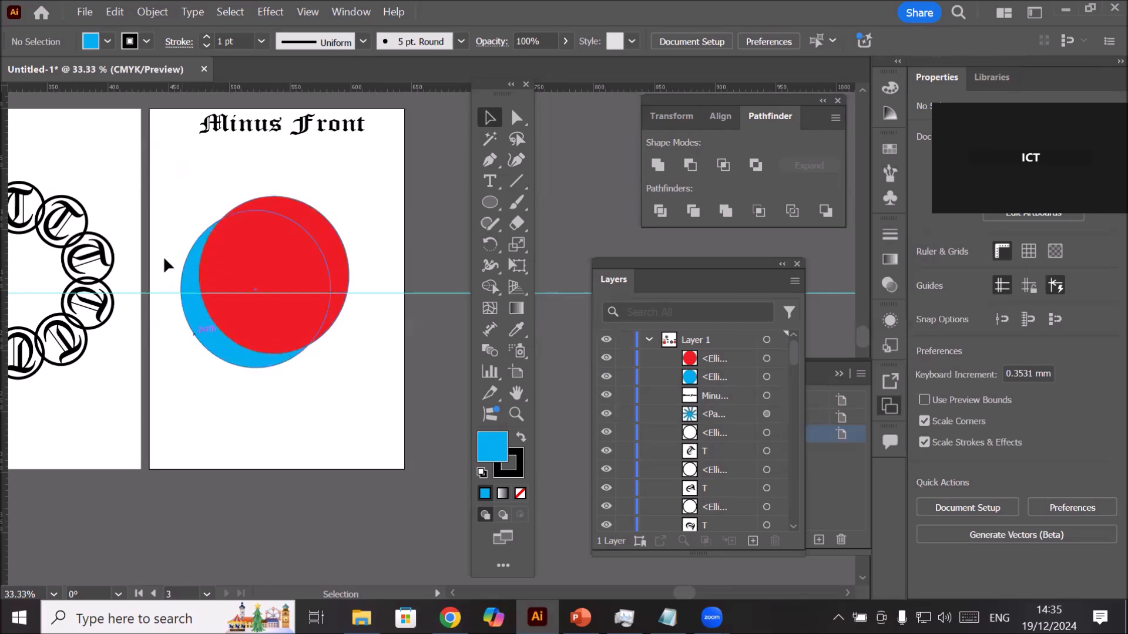
Step: Try to subtract the front red ellipse from the cyan one with Minus Front, then clear the selection
{"action": "left_click_drag", "start_coordinate": [171, 185], "coordinate": [364, 397]}
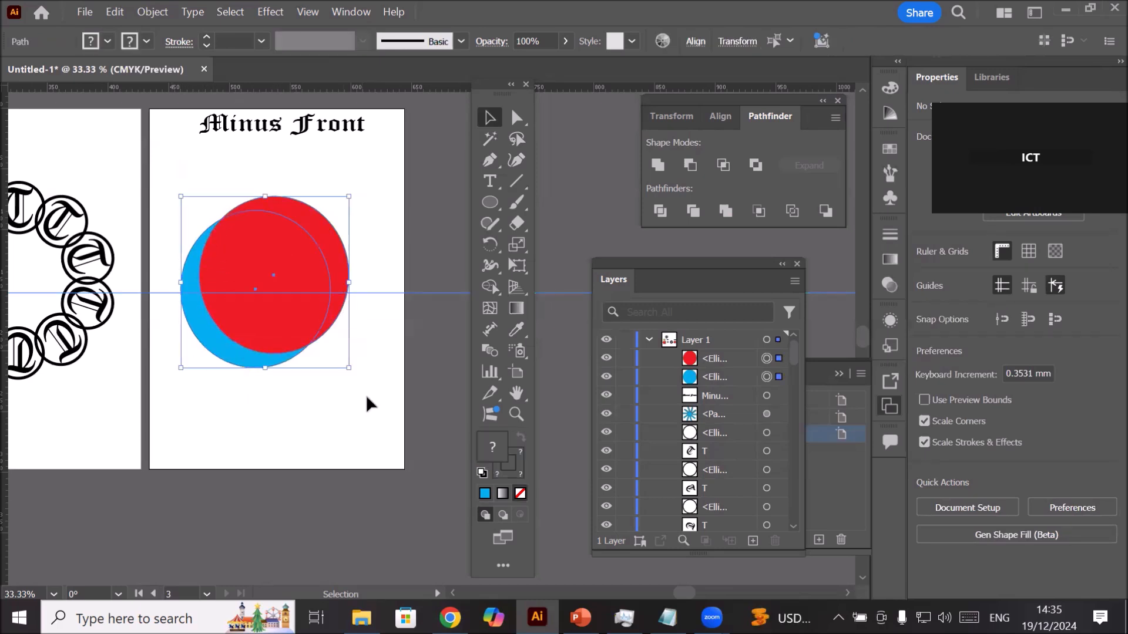
{"action": "left_click", "coordinate": [690, 166]}
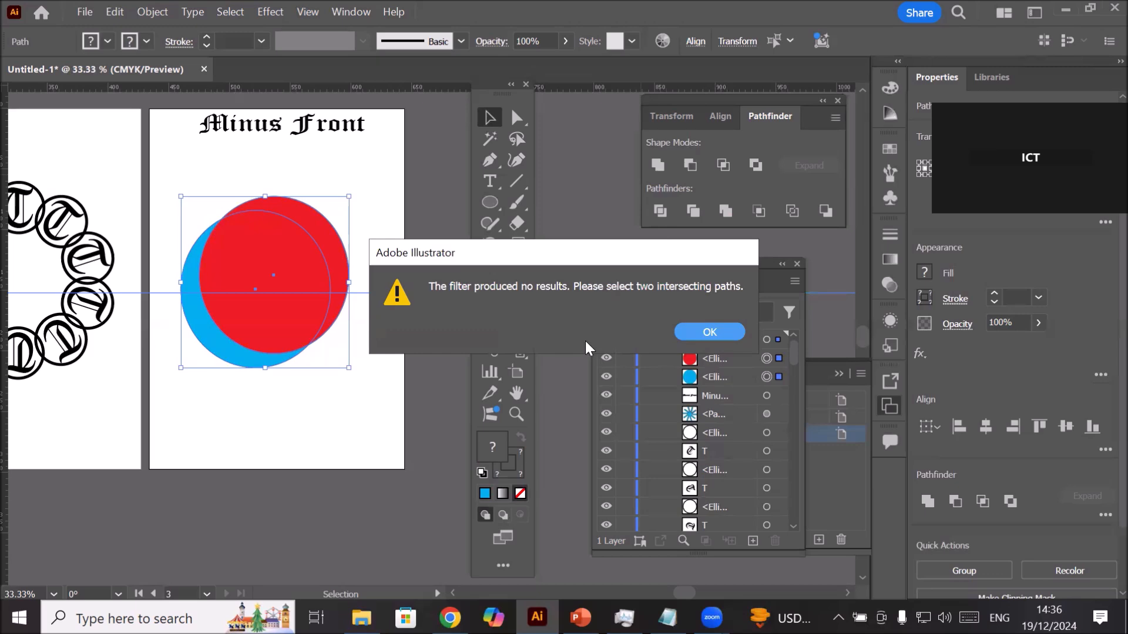
{"action": "left_click", "coordinate": [699, 332]}
{"action": "left_click", "coordinate": [277, 385]}
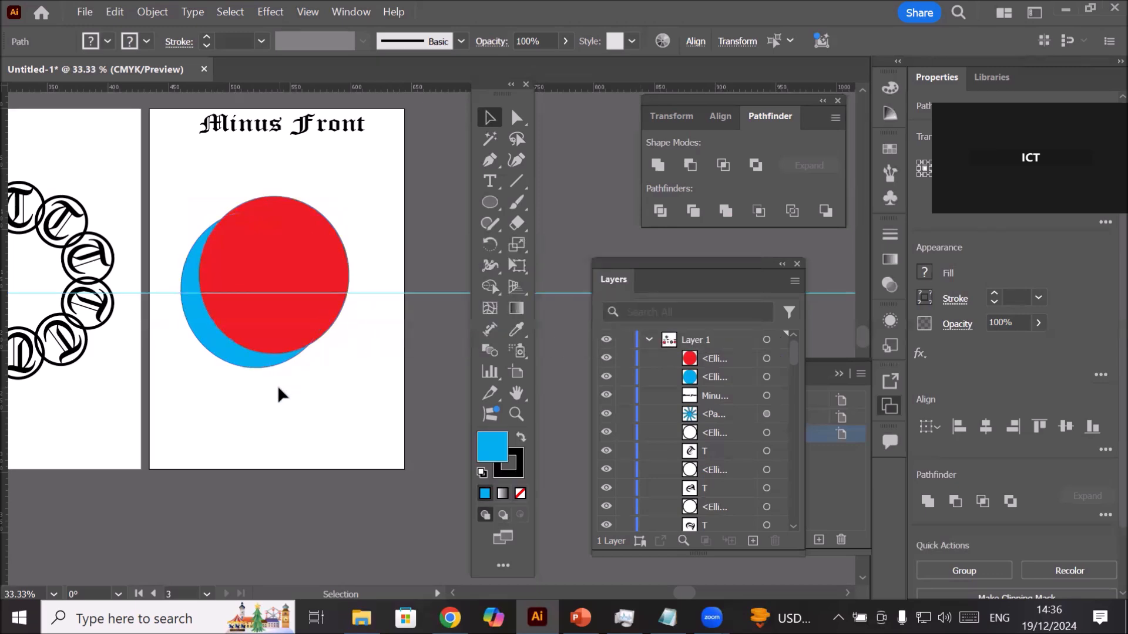
Step: Delete the horizontal guide that crosses the artboards
{"action": "left_click", "coordinate": [429, 292]}
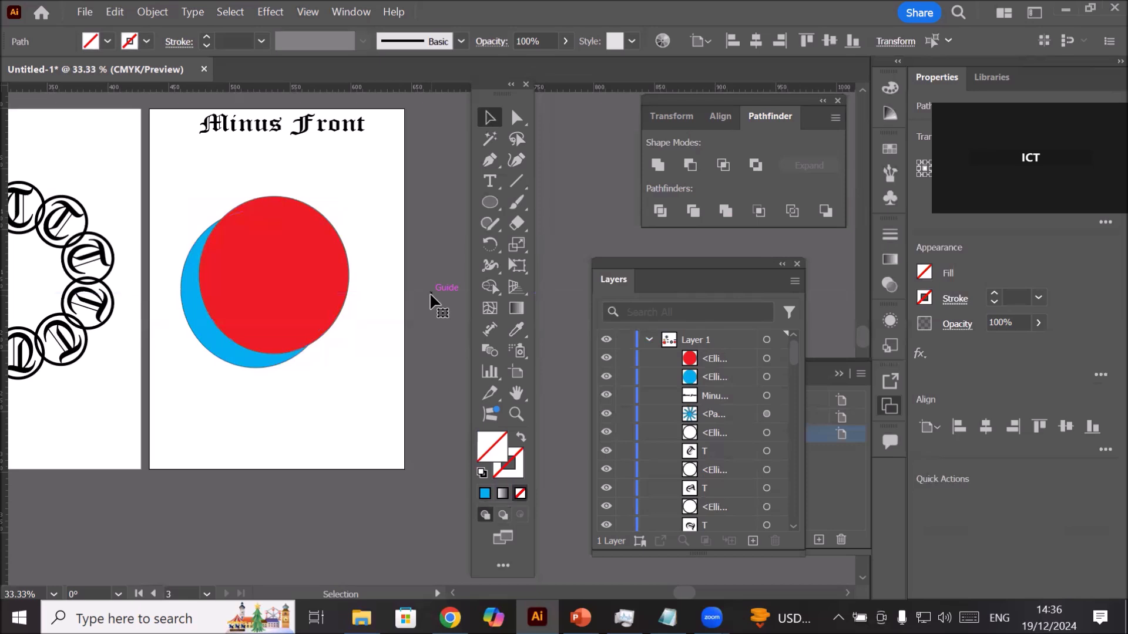
{"action": "key", "text": "Delete"}
Step: Try Minus Front and Minus Back on the overlapping red and cyan ellipses, undoing each result
{"action": "left_click_drag", "start_coordinate": [172, 184], "coordinate": [354, 397]}
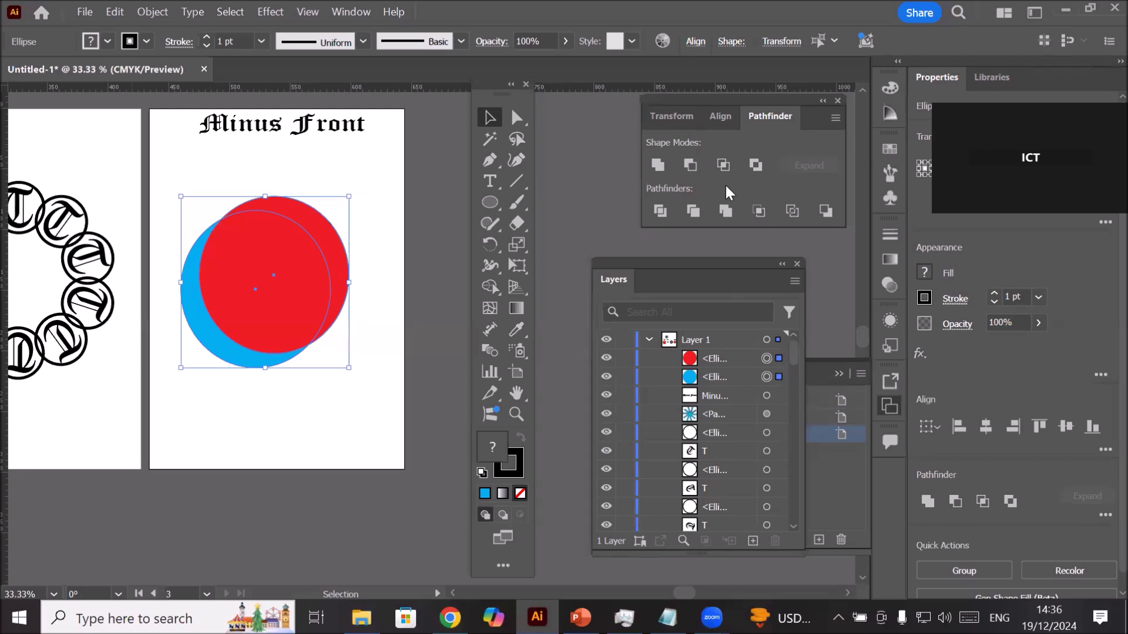
{"action": "left_click", "coordinate": [690, 166]}
{"action": "left_click", "coordinate": [365, 394]}
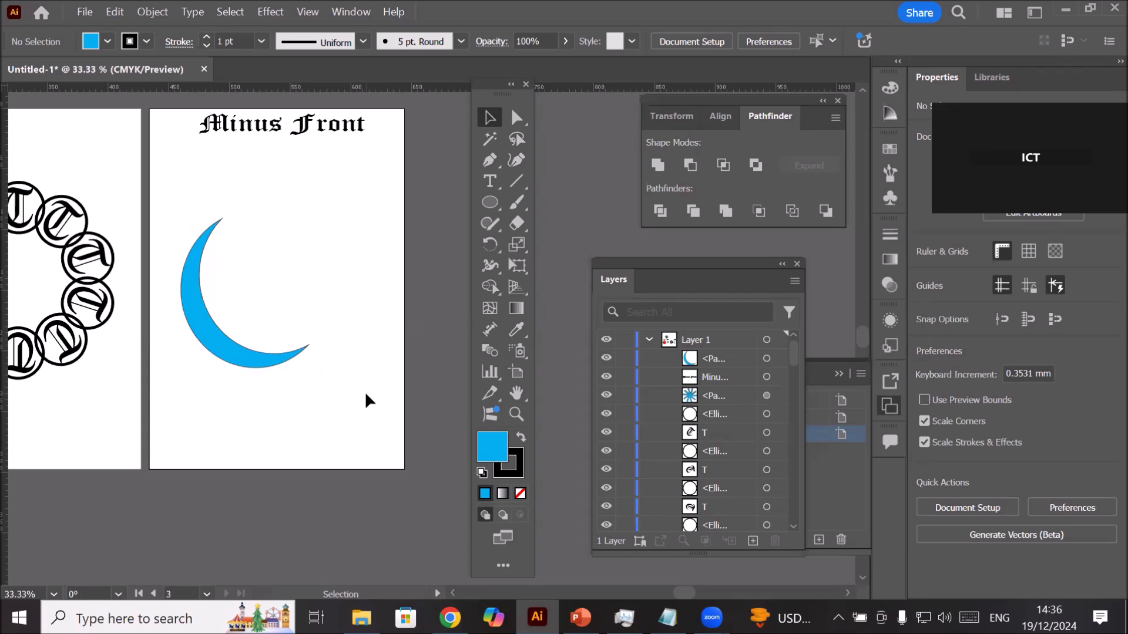
{"action": "key", "text": "ctrl+z"}
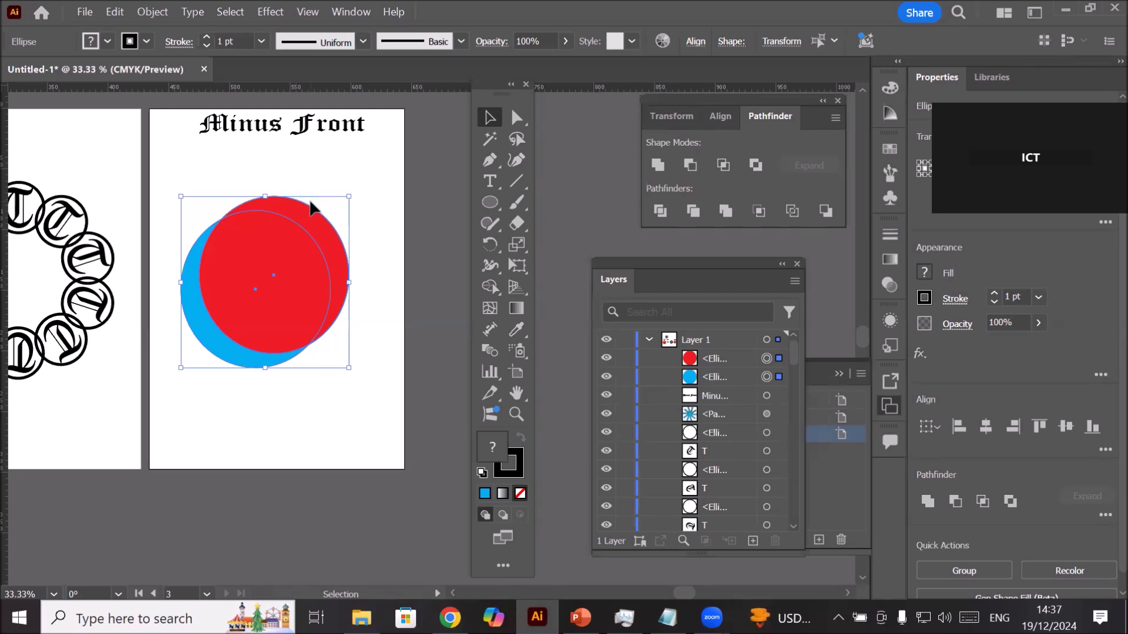
{"action": "left_click", "coordinate": [826, 212]}
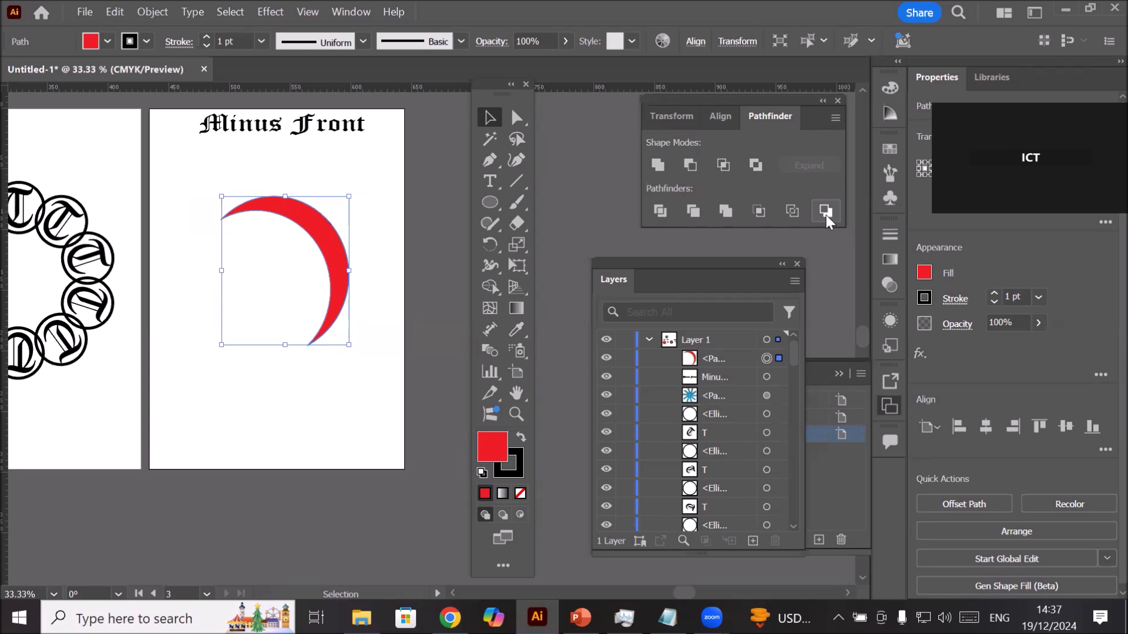
{"action": "key", "text": "ctrl+z"}
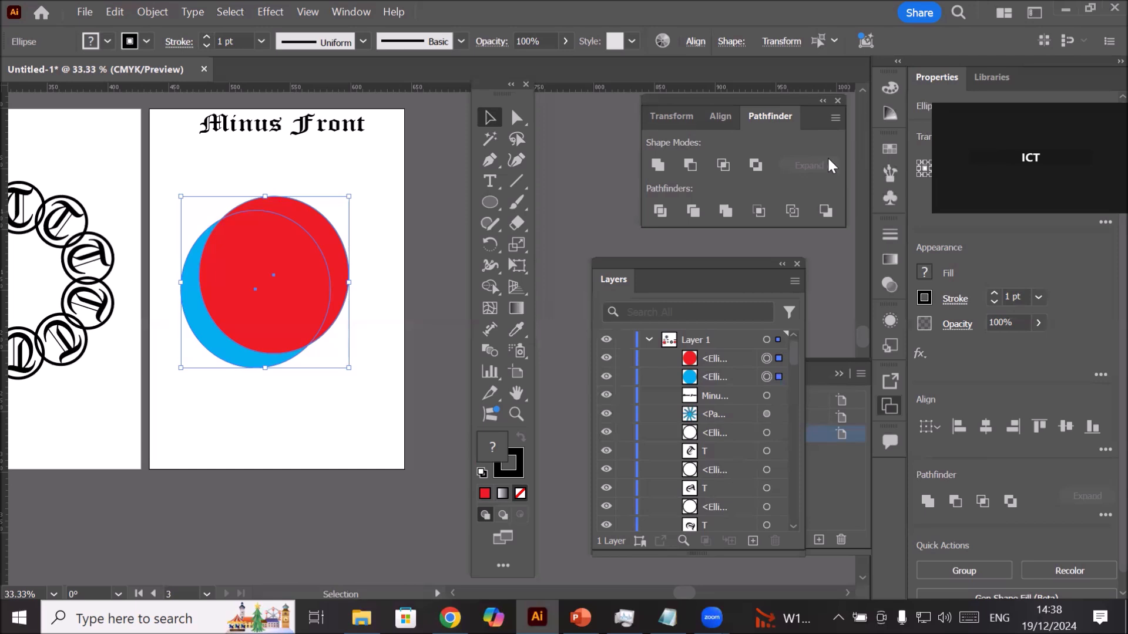
Step: Subtract the red ellipse from the cyan one as an editable Minus Front compound shape, then clear the selection
{"action": "left_click", "coordinate": [689, 164]}
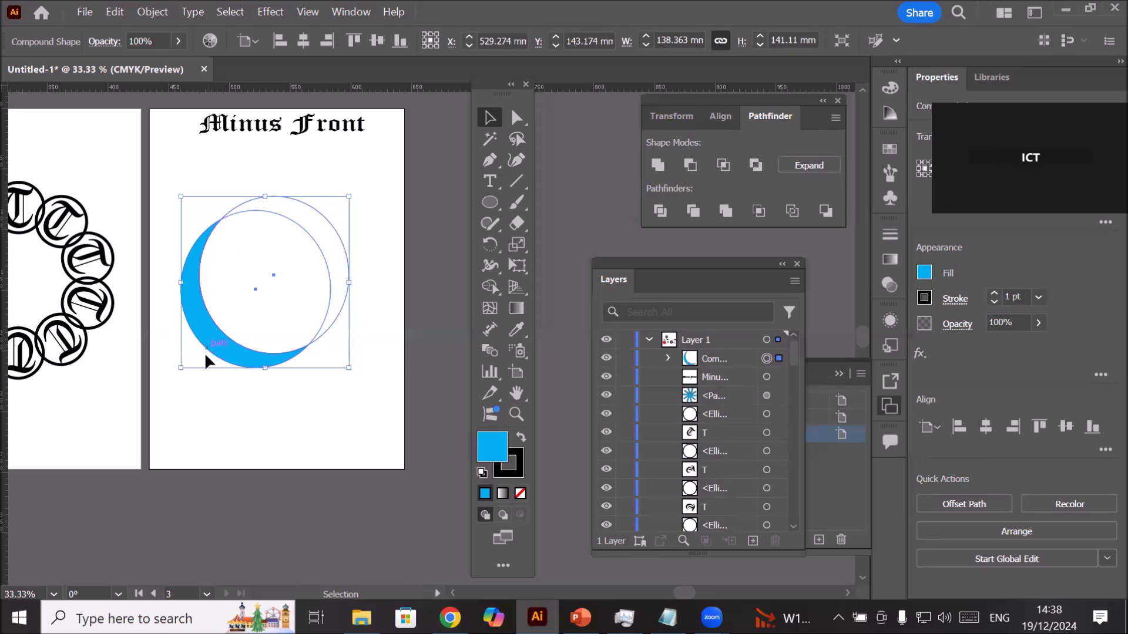
{"action": "left_click", "coordinate": [342, 405]}
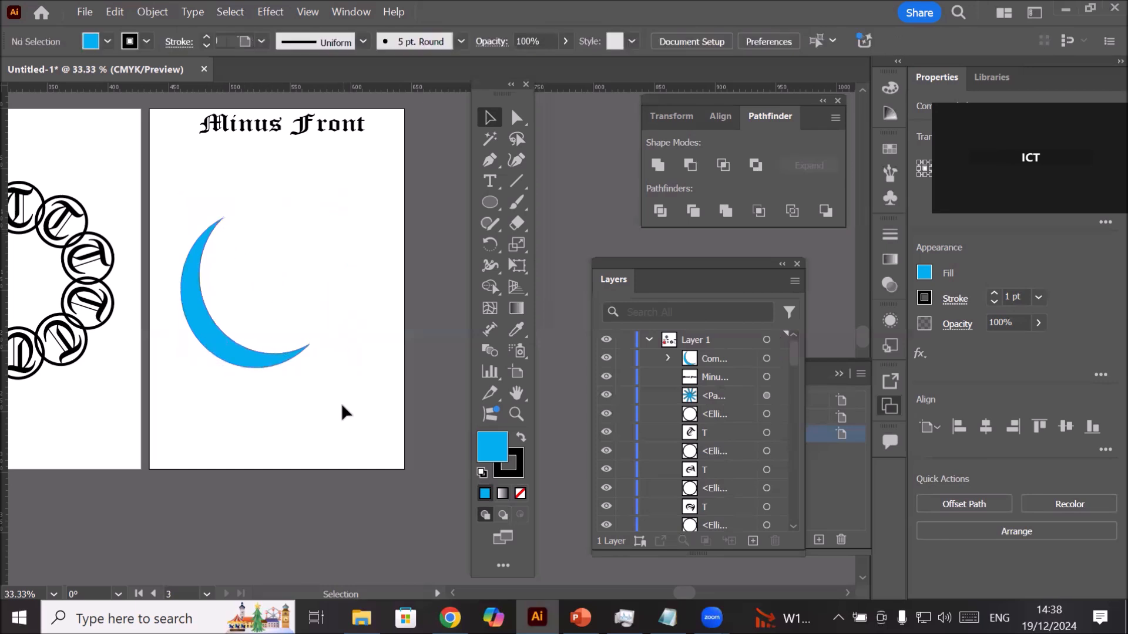
Step: Isolate the compound shape and move its front ellipse about 9.71 mm left and 6.85 mm down to thin the crescent
{"action": "left_click", "coordinate": [310, 257]}
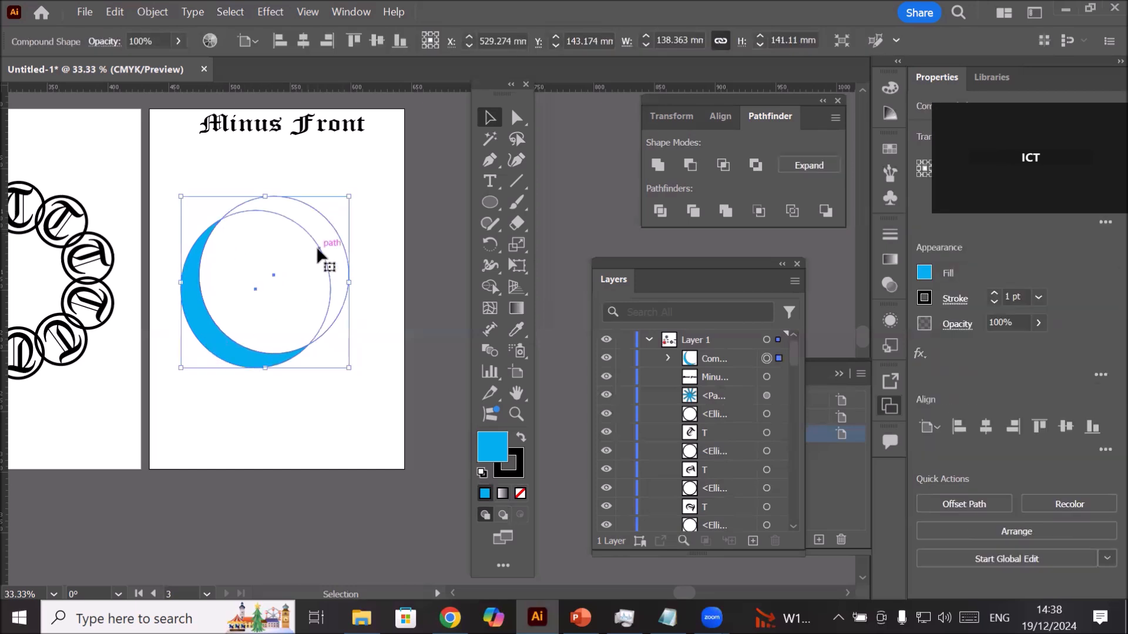
{"action": "double_click", "coordinate": [326, 231]}
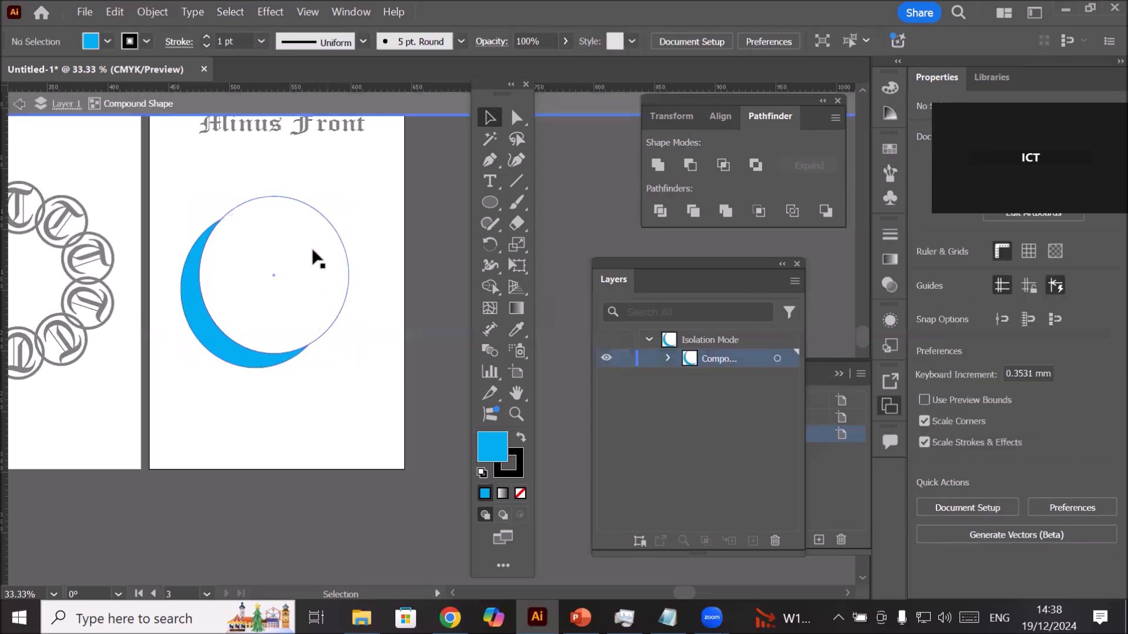
{"action": "mouse_move", "coordinate": [311, 259]}
{"action": "left_mouse_down"}
{"action": "mouse_move", "coordinate": [324, 275]}
{"action": "mouse_move", "coordinate": [307, 310]}
{"action": "mouse_move", "coordinate": [292, 281]}
{"action": "mouse_move", "coordinate": [330, 231]}
{"action": "mouse_move", "coordinate": [425, 165]}
{"action": "mouse_move", "coordinate": [294, 309]}
{"action": "mouse_move", "coordinate": [315, 256]}
{"action": "mouse_move", "coordinate": [299, 266]}
{"action": "left_mouse_up"}
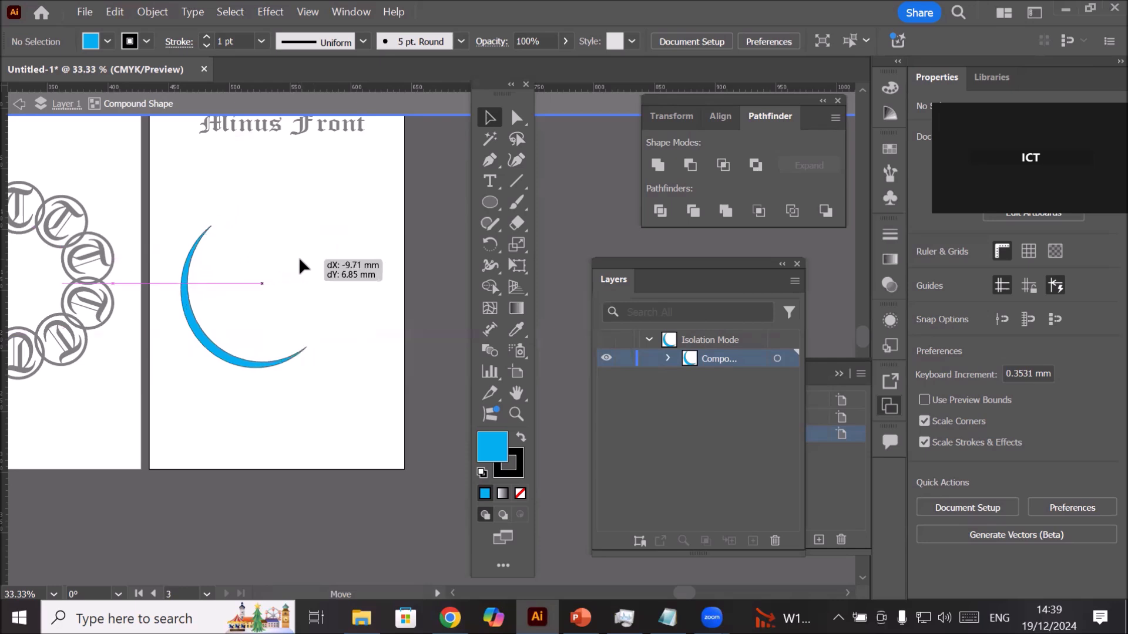
{"action": "left_click_drag", "start_coordinate": [298, 256], "coordinate": [295, 259]}
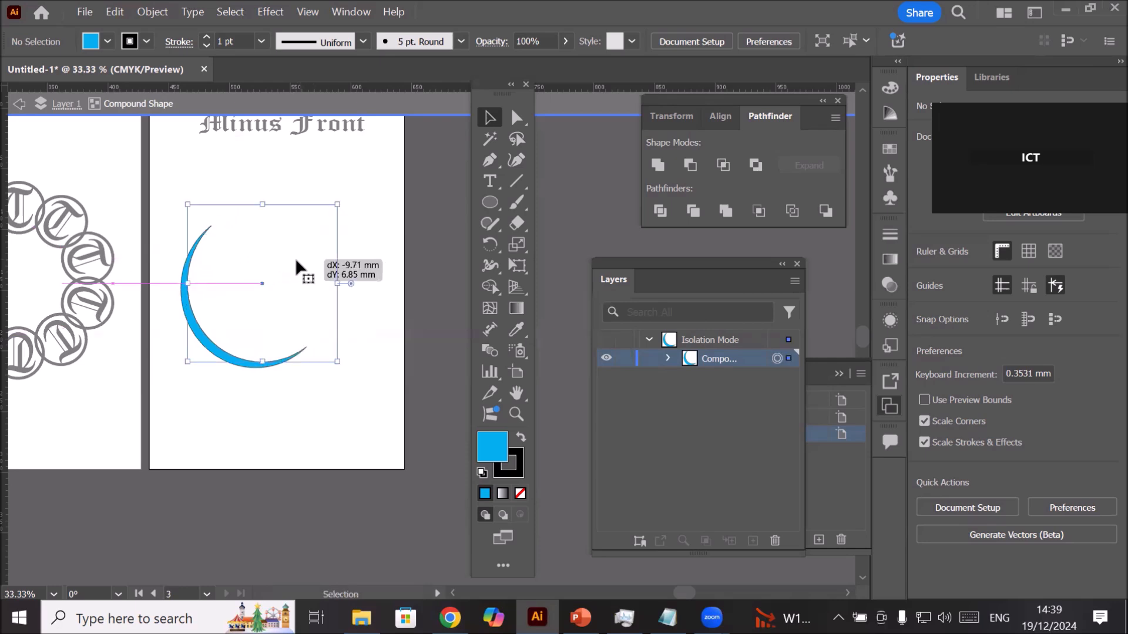
{"action": "left_click", "coordinate": [341, 444]}
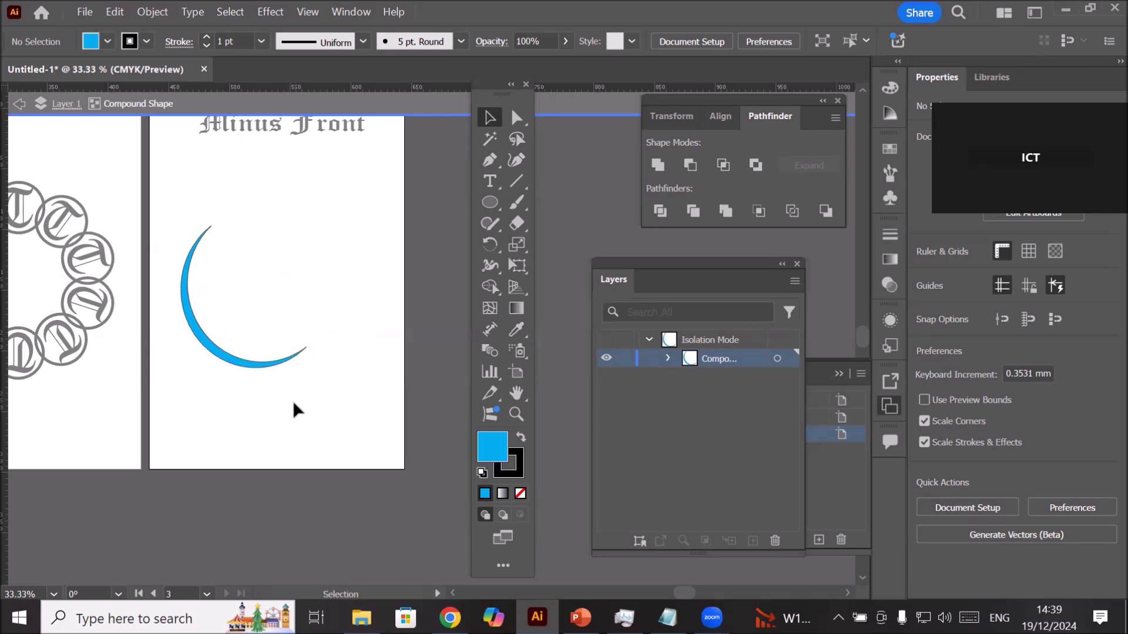
Step: Move the front ellipse up and to the right to thicken the crescent, and leave isolation mode
{"action": "left_click", "coordinate": [288, 269]}
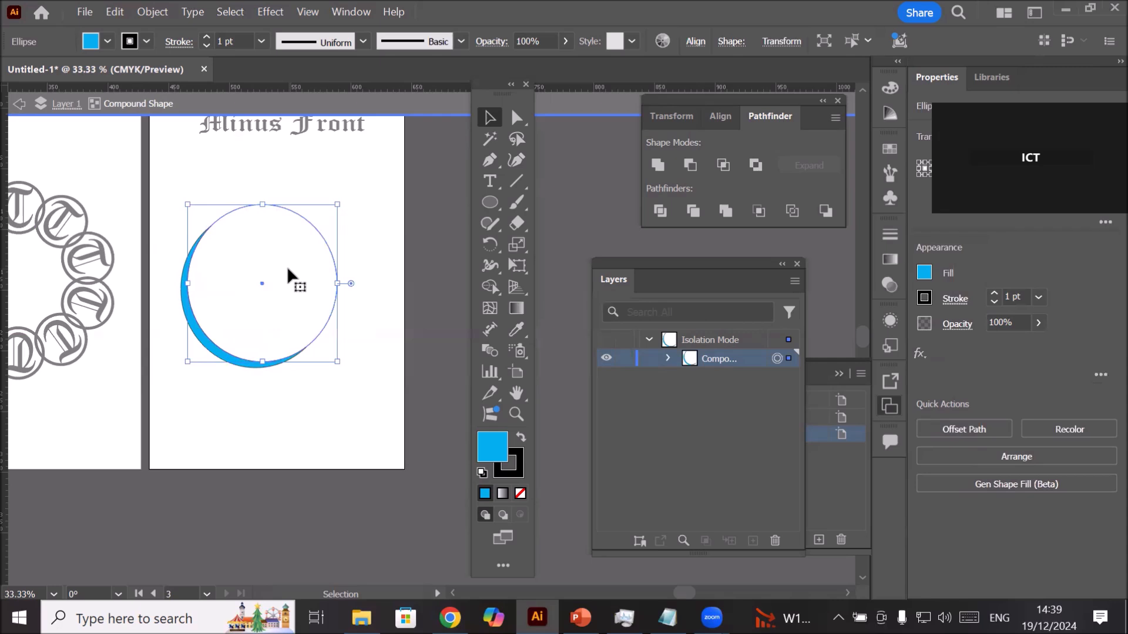
{"action": "left_click_drag", "start_coordinate": [288, 269], "coordinate": [319, 238]}
{"action": "left_click", "coordinate": [332, 399]}
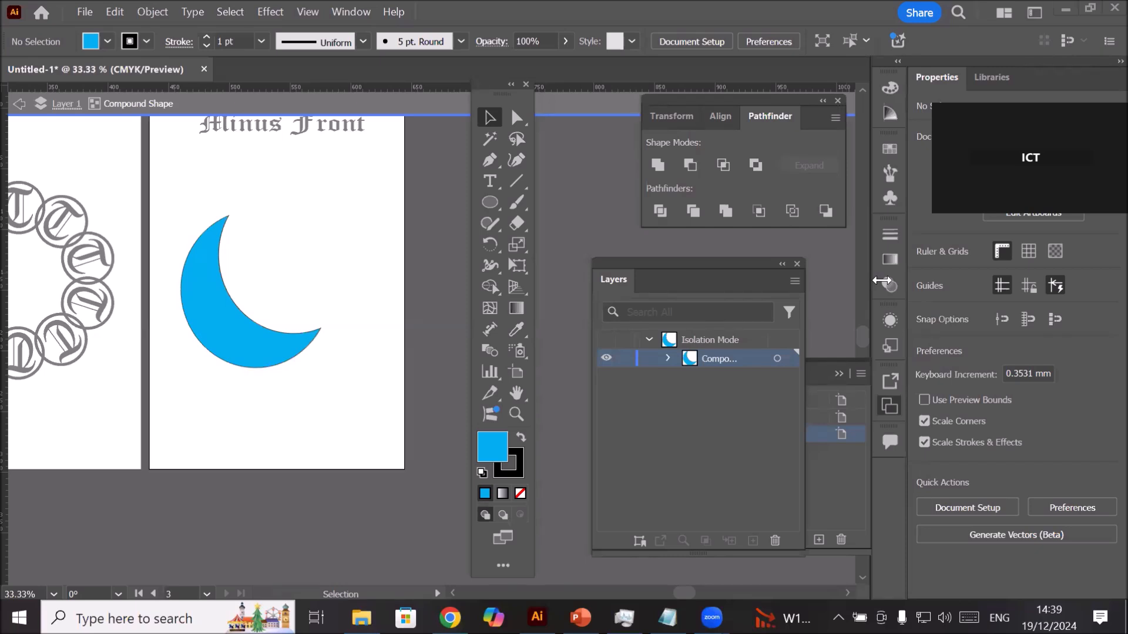
{"action": "double_click", "coordinate": [390, 187]}
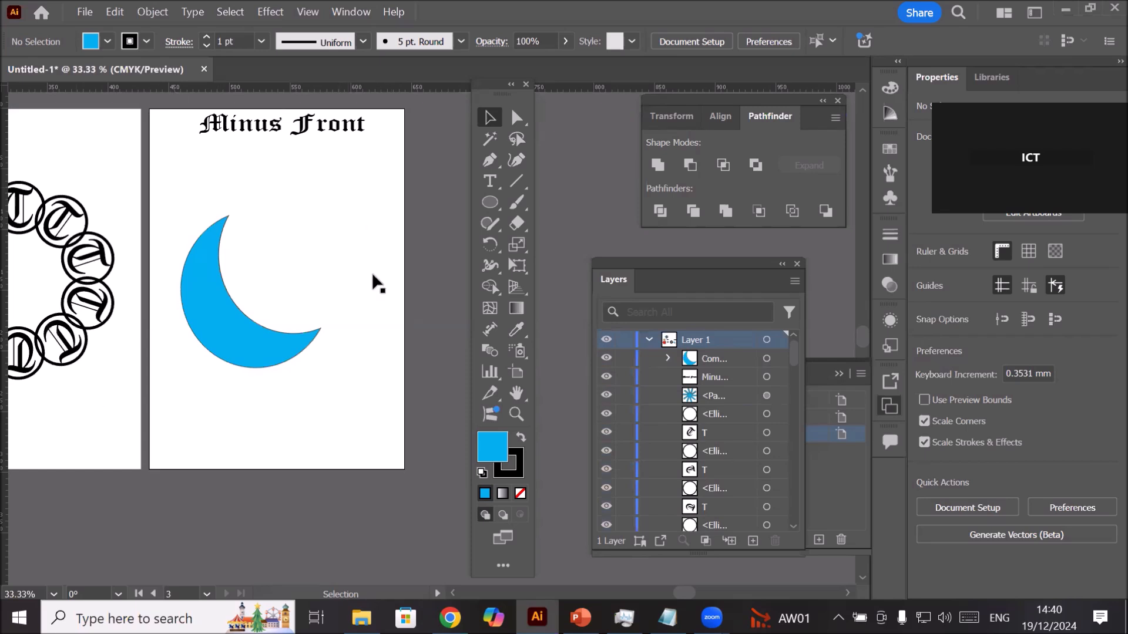
Step: Isolate the compound shape again, move its front ellipse down and to the left for a thin crescent, and exit isolation
{"action": "left_click", "coordinate": [298, 288]}
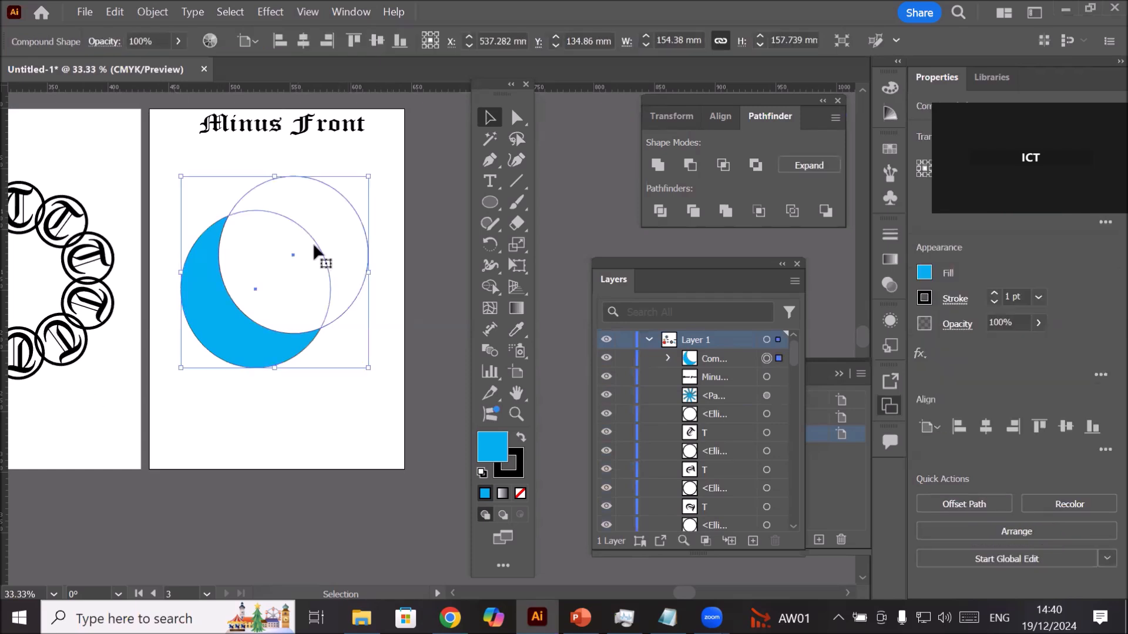
{"action": "double_click", "coordinate": [339, 214]}
{"action": "left_click_drag", "start_coordinate": [339, 214], "coordinate": [308, 241]}
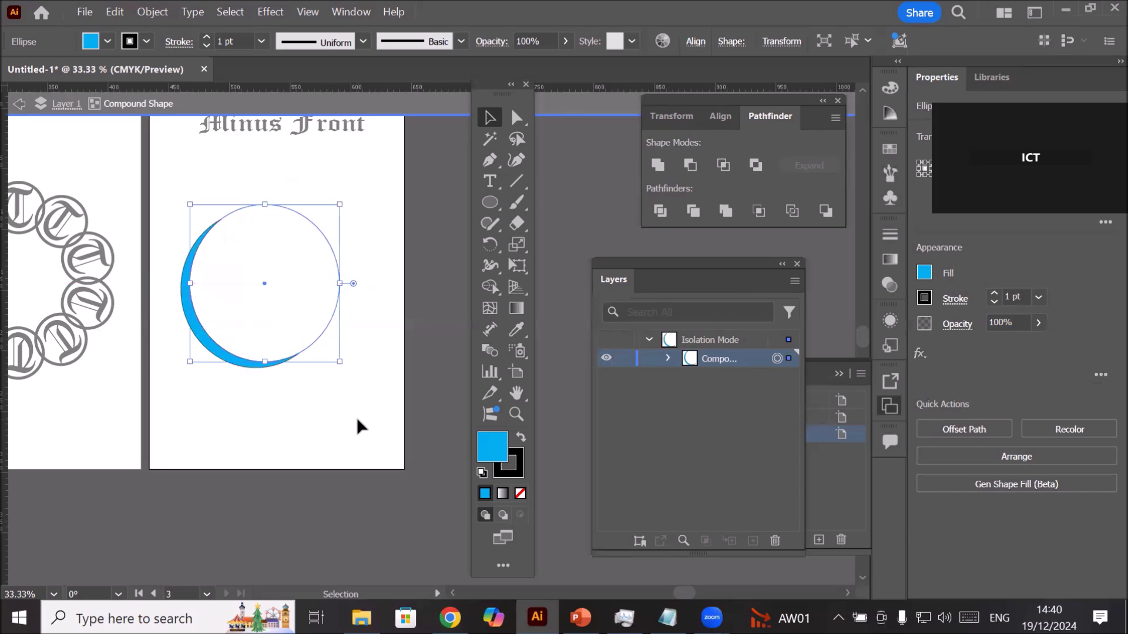
{"action": "double_click", "coordinate": [357, 417]}
Step: Expand the compound shape into a single crescent path and move it up over the start of the Minus Front title
{"action": "left_click_drag", "start_coordinate": [175, 195], "coordinate": [378, 399]}
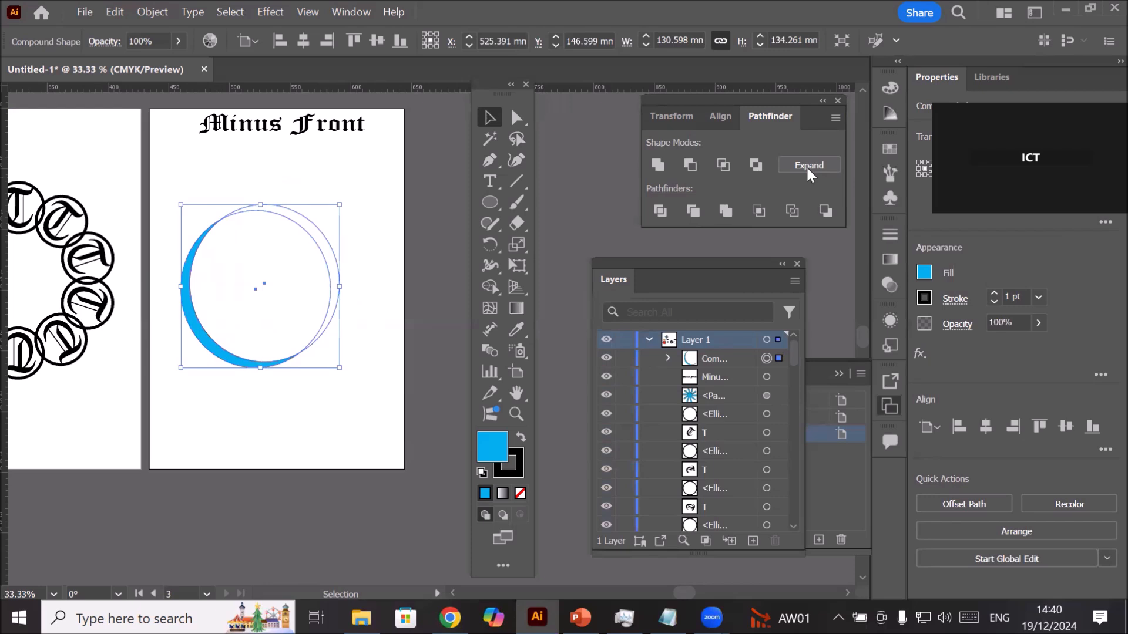
{"action": "left_click", "coordinate": [807, 165]}
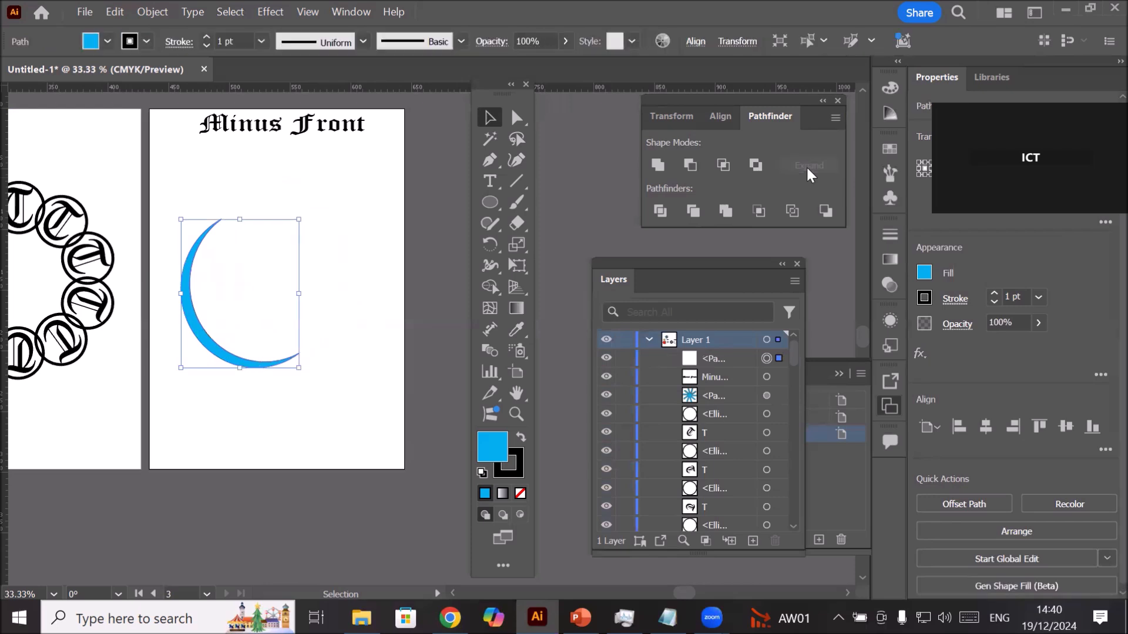
{"action": "left_click", "coordinate": [280, 441]}
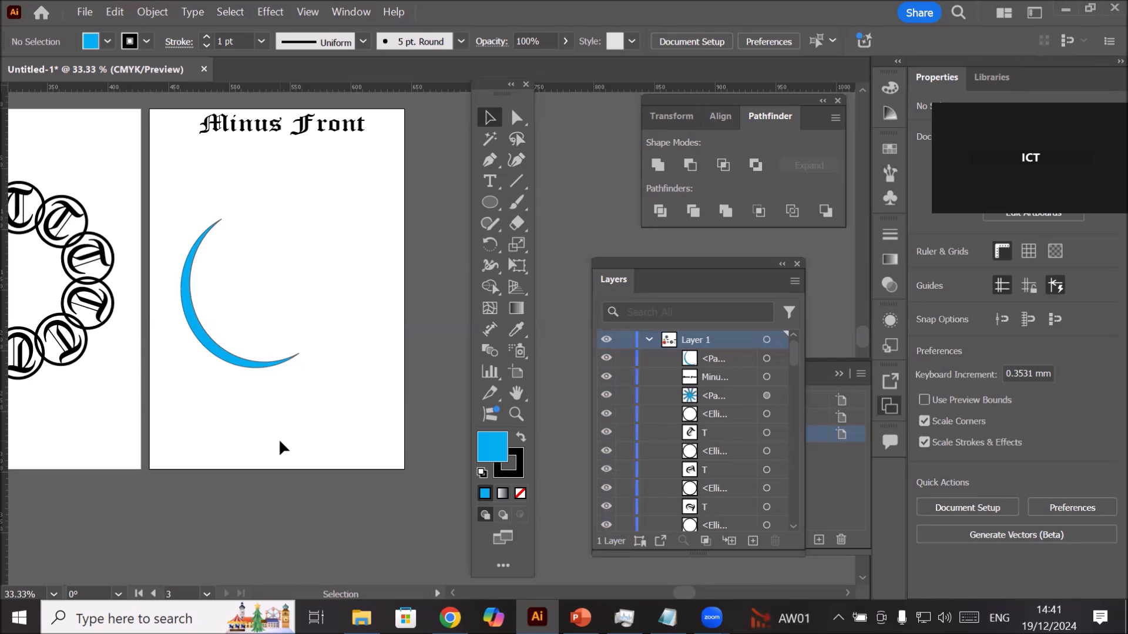
{"action": "left_click_drag", "start_coordinate": [245, 365], "coordinate": [234, 243]}
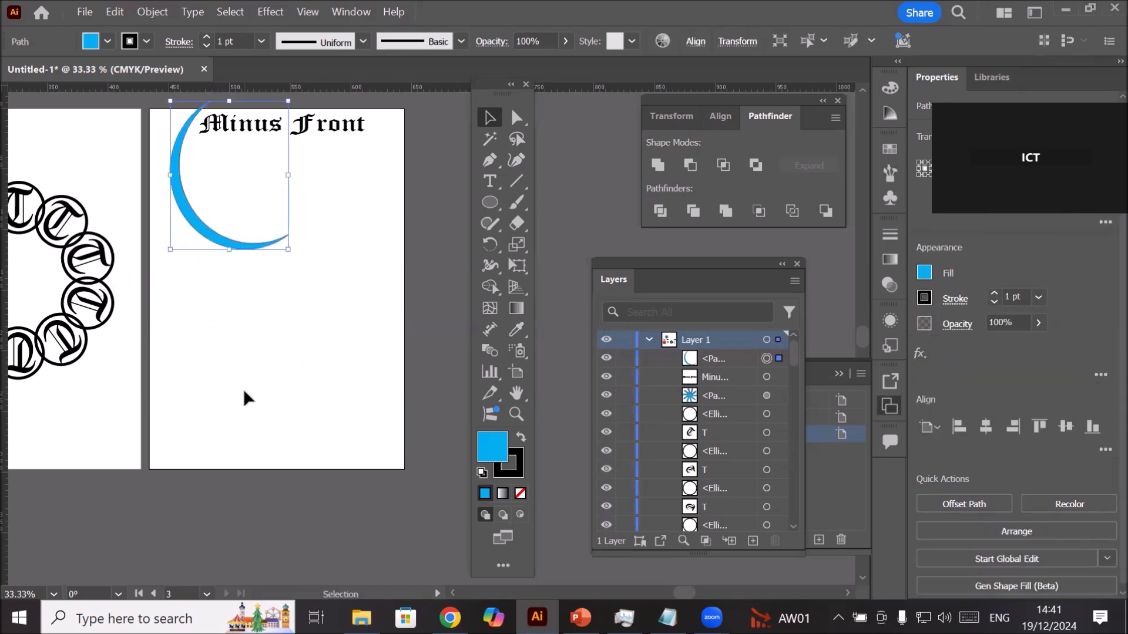
{"action": "left_click", "coordinate": [244, 389]}
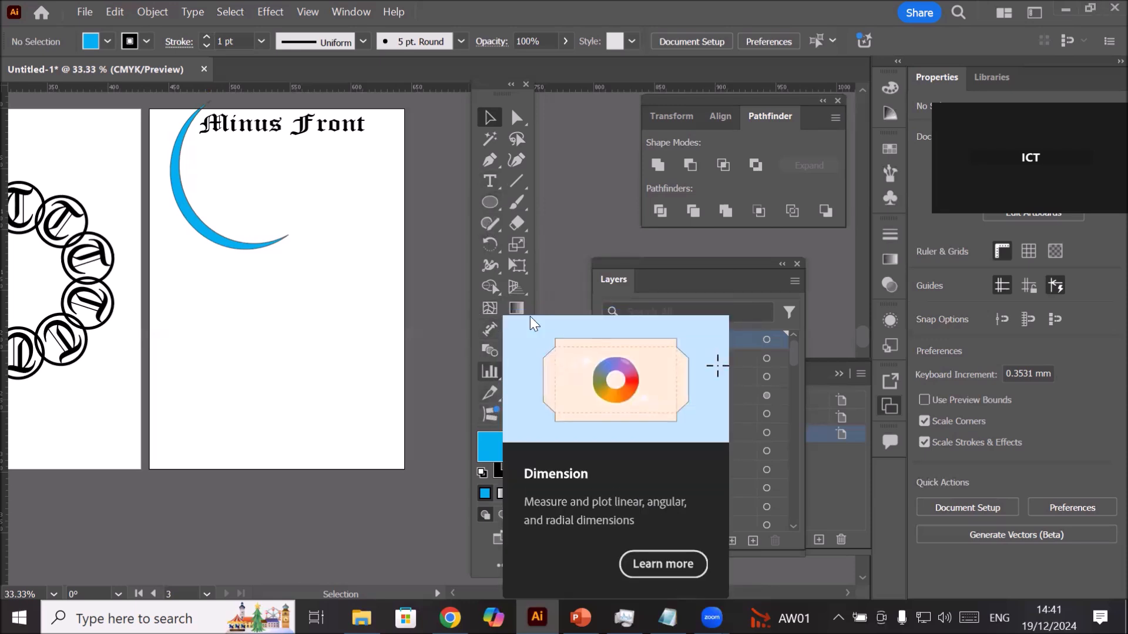
Step: Add a fourth A4 portrait artboard beside the Minus Front artboard
{"action": "left_click", "coordinate": [518, 374]}
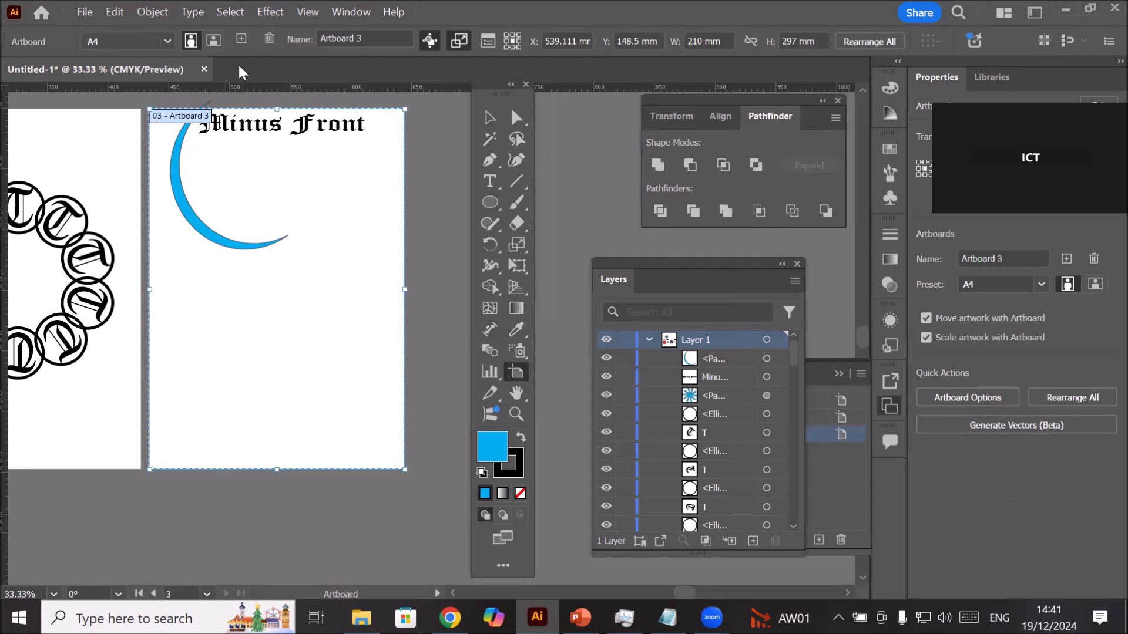
{"action": "left_click", "coordinate": [241, 39]}
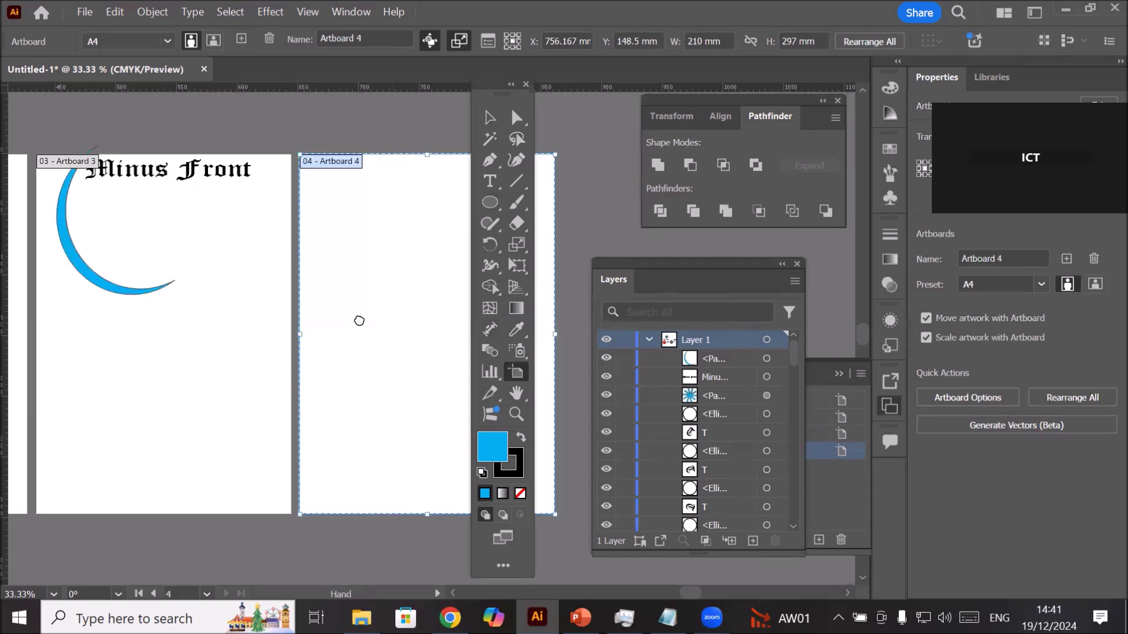
Step: Draw a large circle with cyan fill and 1 pt black stroke in the middle of the fourth artboard
{"action": "scroll", "coordinate": [358, 319], "scroll_direction": "right", "scroll_amount": 5}
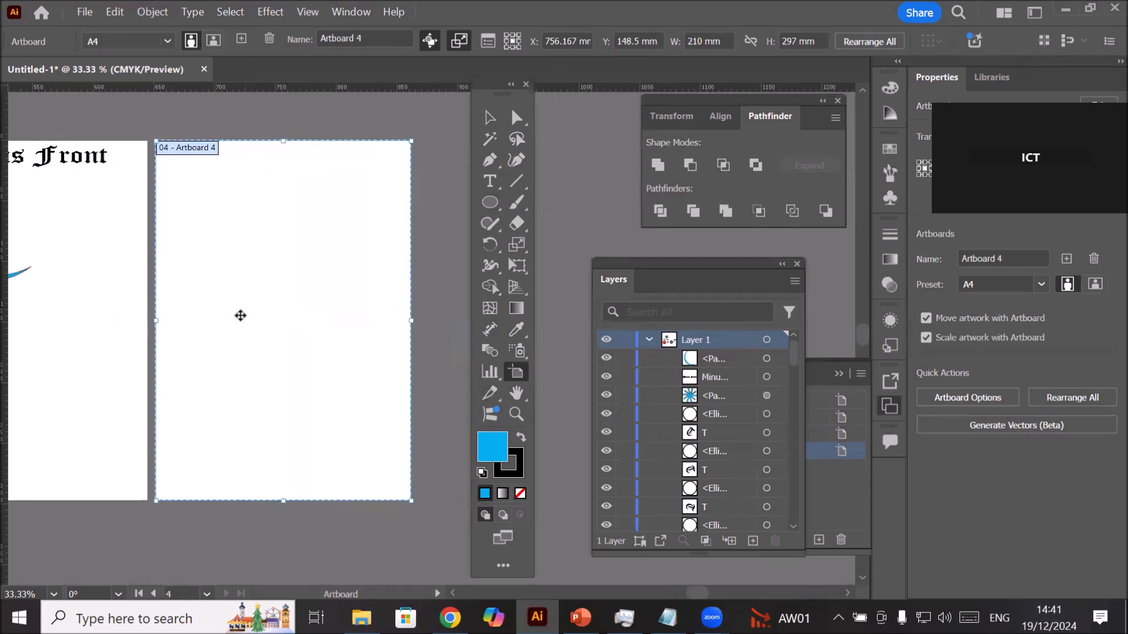
{"action": "left_click", "coordinate": [490, 202]}
{"action": "left_click_drag", "start_coordinate": [210, 211], "coordinate": [373, 398]}
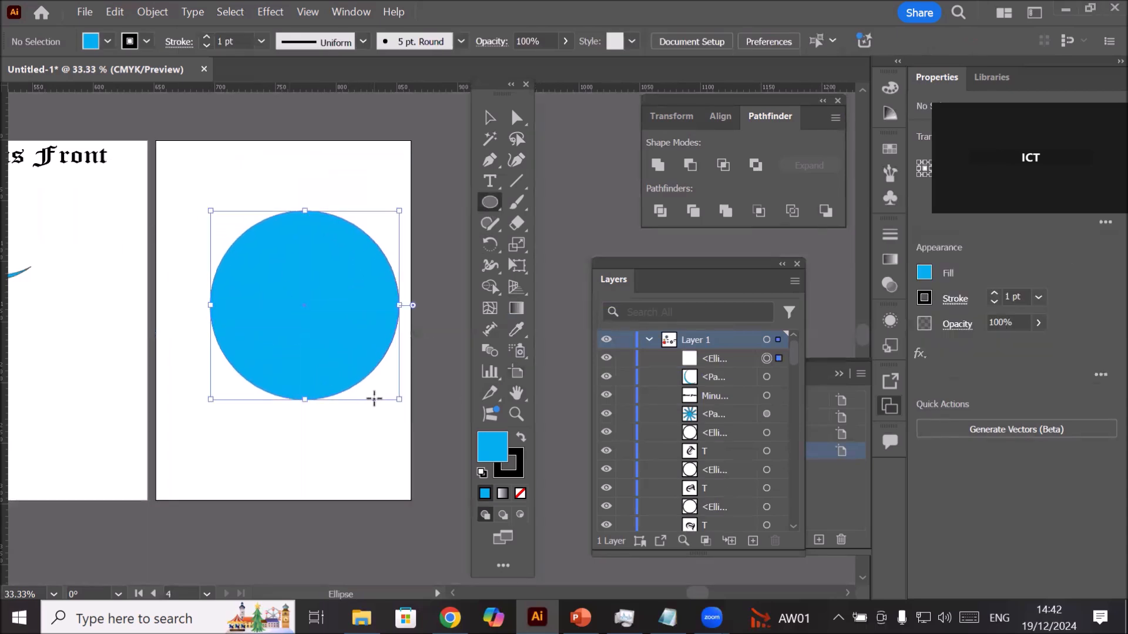
Step: Draw a thin horizontal rectangle across the upper part of the circle, extending past both sides, and fill it with CMYK Red
{"action": "left_click", "coordinate": [491, 203]}
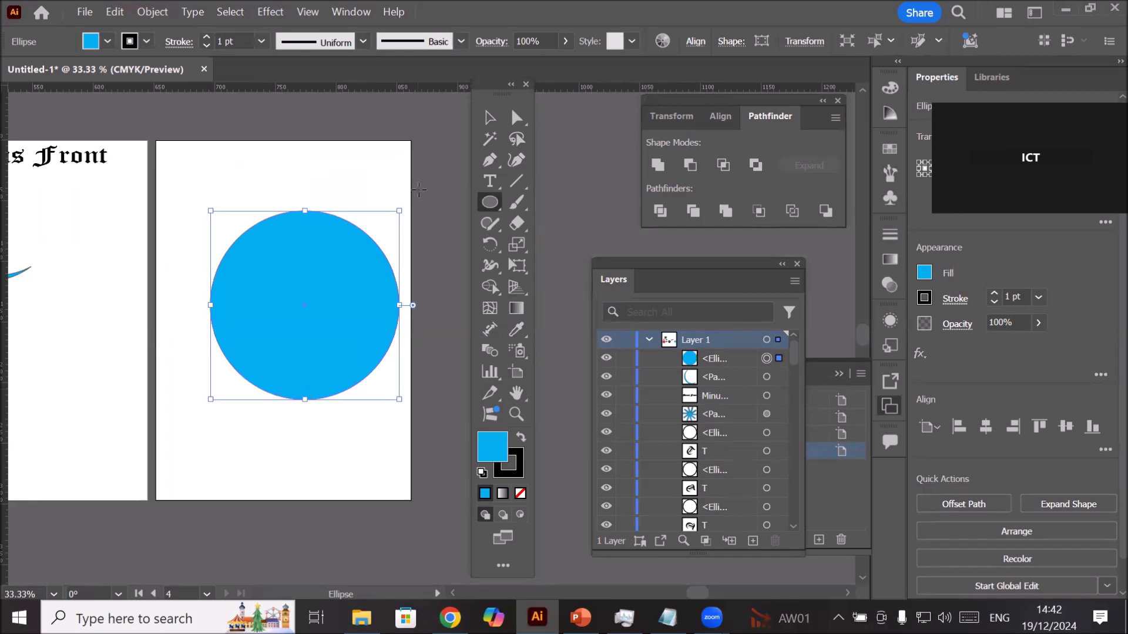
{"action": "left_click", "coordinate": [493, 203]}
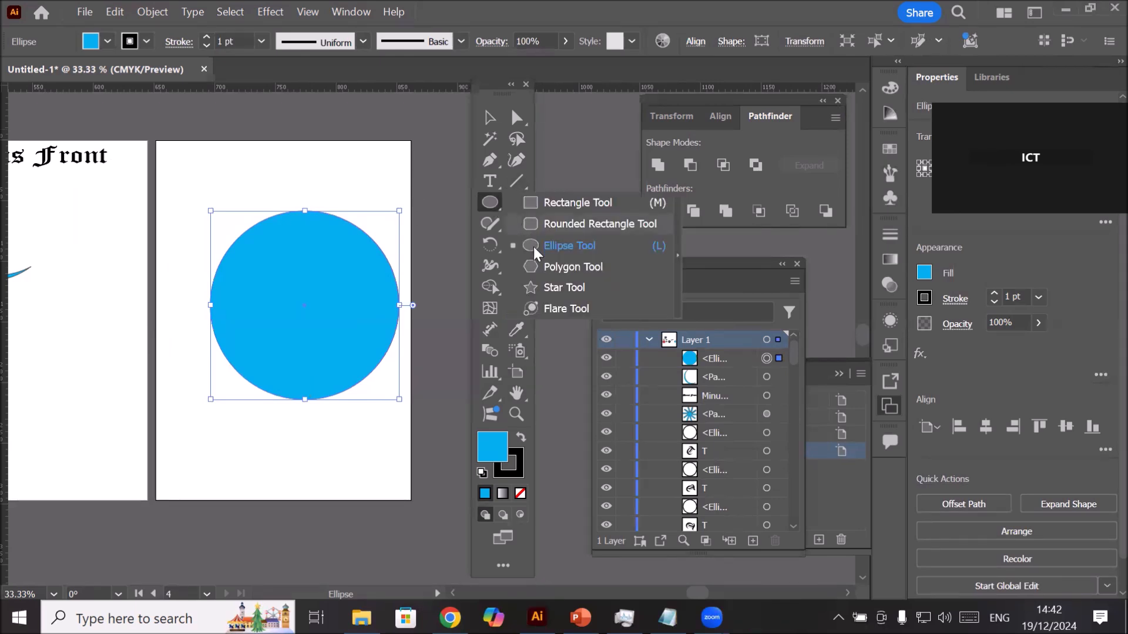
{"action": "left_click", "coordinate": [557, 204]}
{"action": "mouse_move", "coordinate": [180, 231]}
{"action": "left_mouse_down"}
{"action": "mouse_move", "coordinate": [408, 246]}
{"action": "mouse_move", "coordinate": [442, 244]}
{"action": "mouse_move", "coordinate": [438, 235]}
{"action": "mouse_move", "coordinate": [447, 279]}
{"action": "mouse_move", "coordinate": [441, 238]}
{"action": "left_mouse_up"}
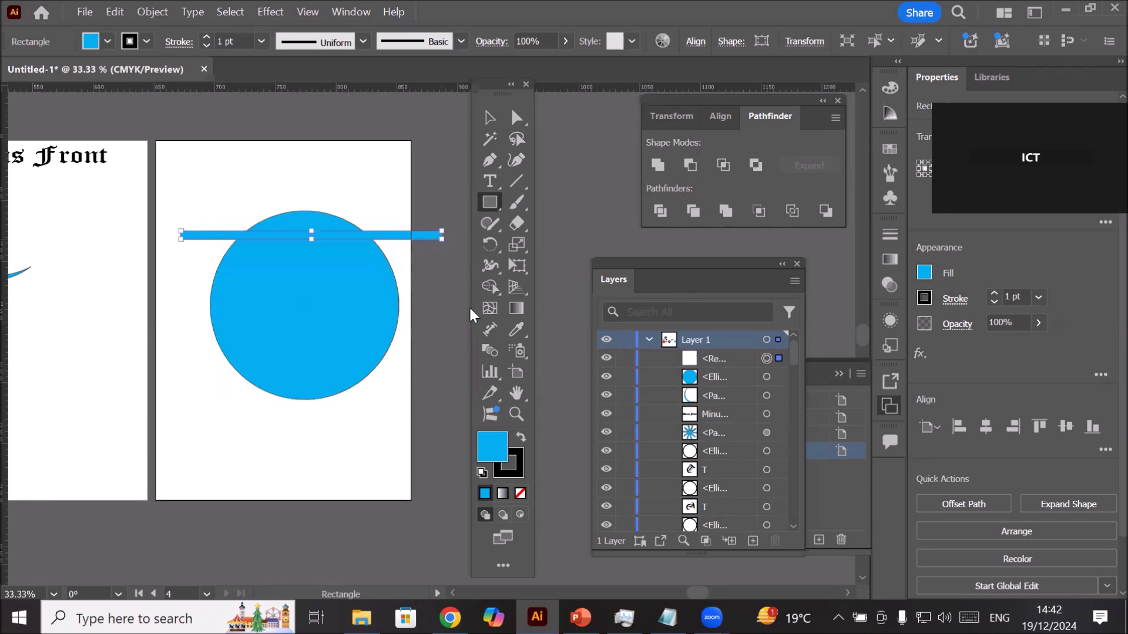
{"action": "left_click", "coordinate": [108, 41]}
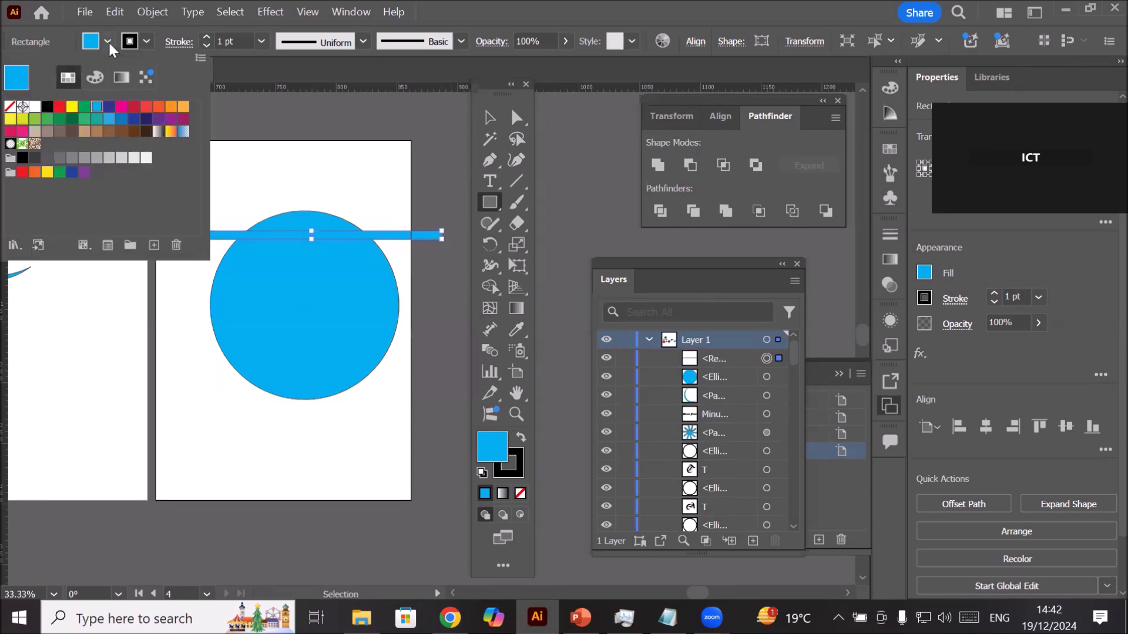
{"action": "left_click", "coordinate": [59, 108]}
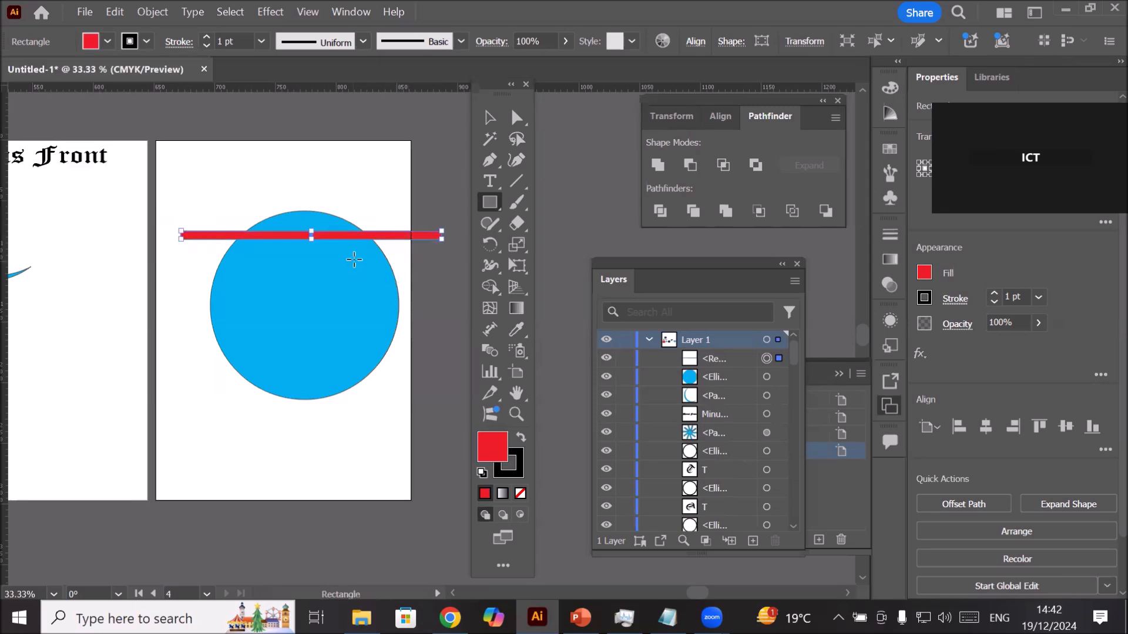
Step: Duplicate the red bar about 15.53 mm straight down across the circle
{"action": "key", "text": "v"}
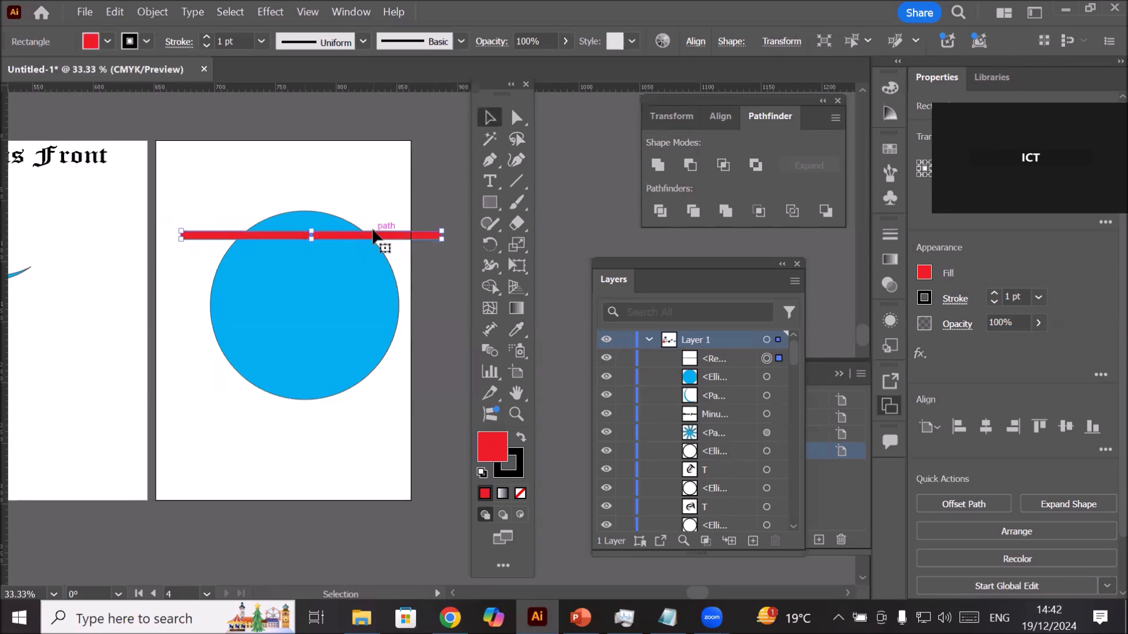
{"action": "left_click_drag", "start_coordinate": [379, 241], "coordinate": [381, 258]}
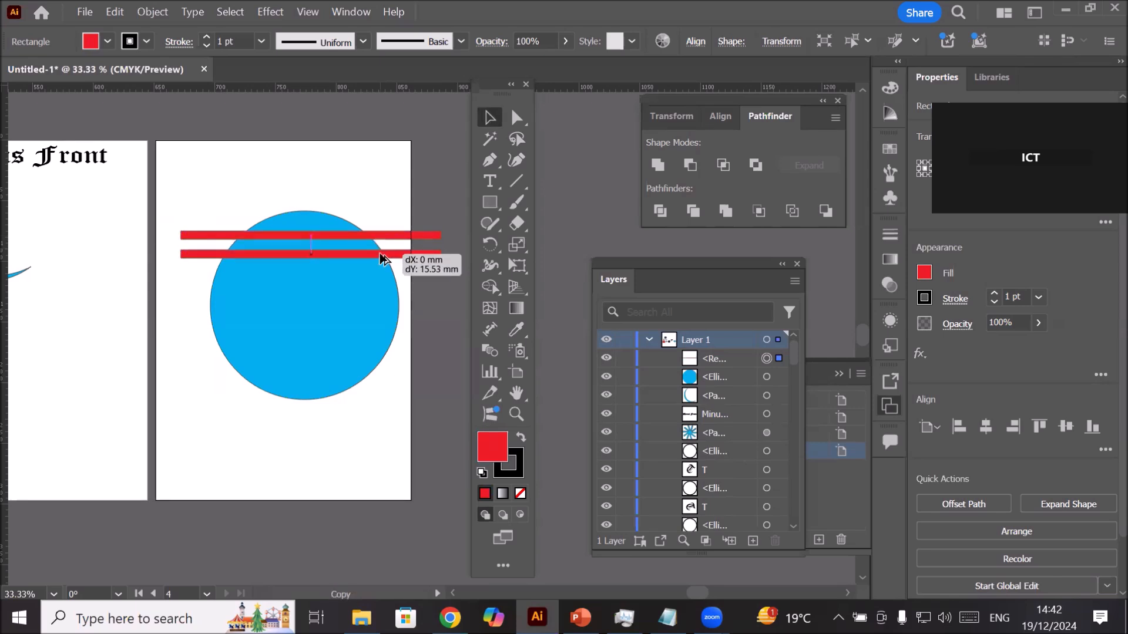
{"action": "left_click_drag", "start_coordinate": [382, 258], "coordinate": [382, 257]}
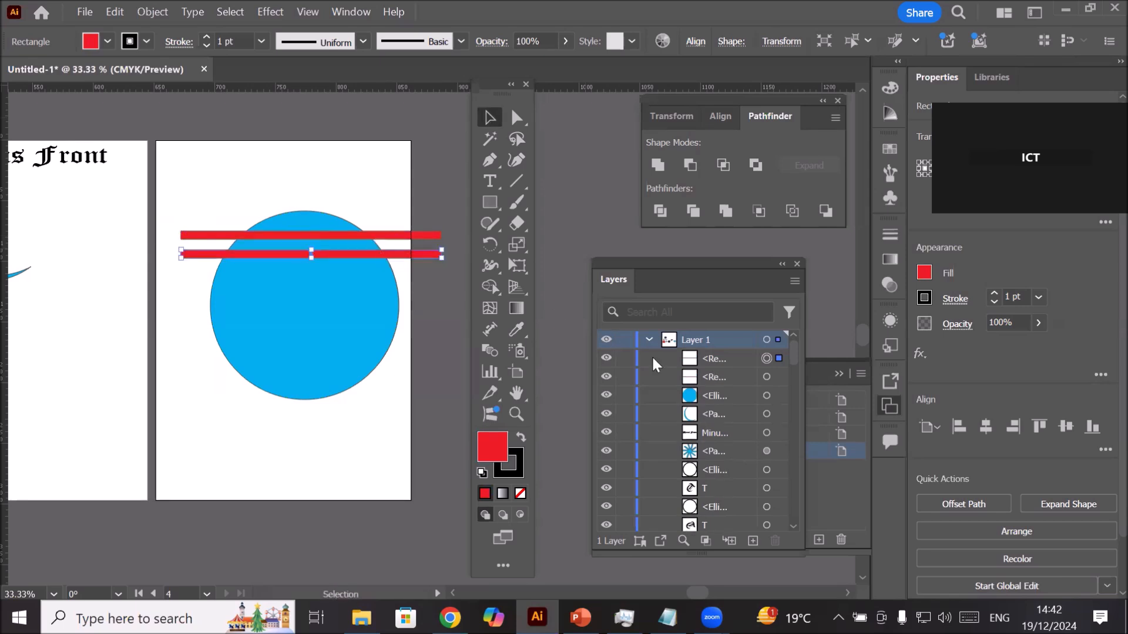
Step: Repeat the red bar duplication seven more times down the circle, and nudge the circle so it sits centred behind the bars
{"action": "key", "text": "ctrl+d"}
{"action": "key", "text": "ctrl+d"}
{"action": "key", "text": "ctrl+d"}
{"action": "key", "text": "ctrl+d"}
{"action": "key", "text": "ctrl+d"}
{"action": "key", "text": "ctrl+d"}
{"action": "key", "text": "ctrl+d"}
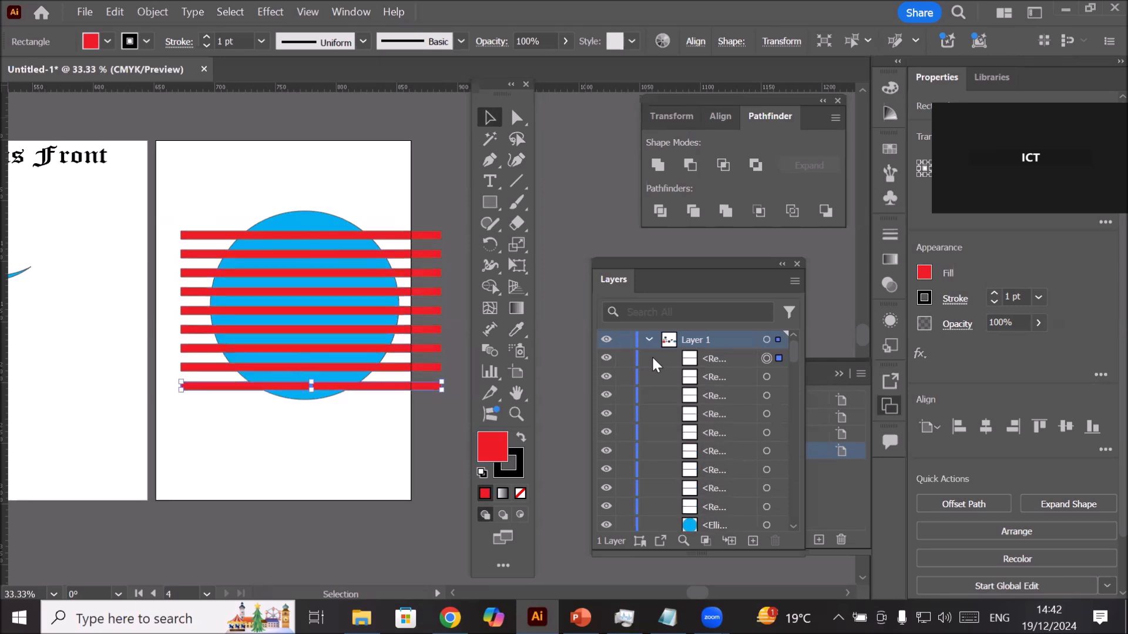
{"action": "left_click", "coordinate": [347, 165]}
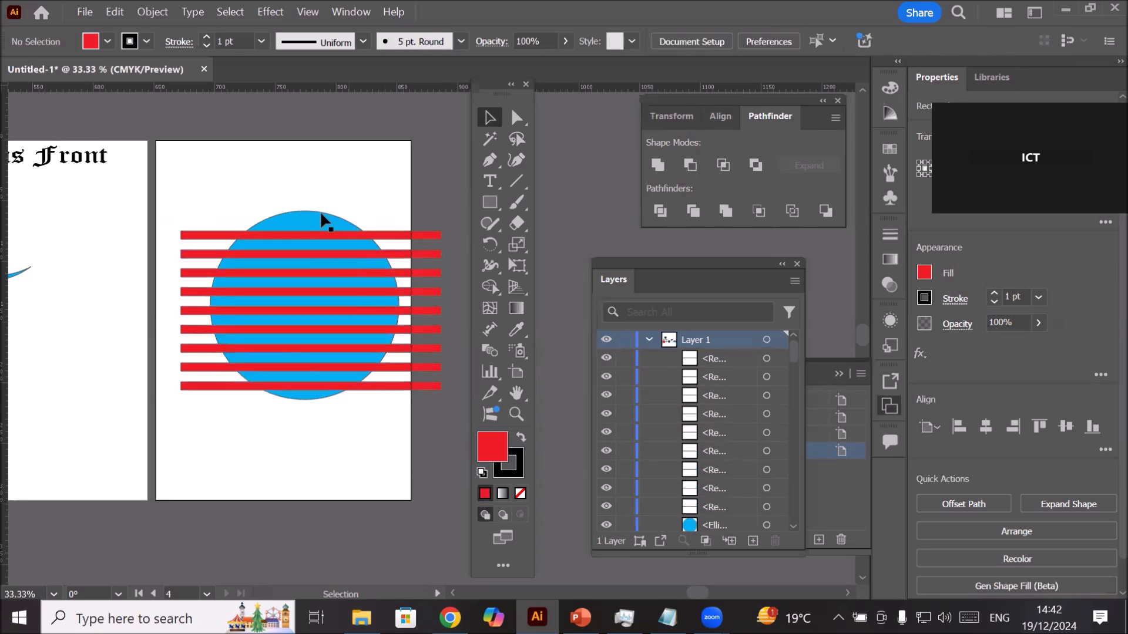
{"action": "left_click_drag", "start_coordinate": [320, 216], "coordinate": [325, 217]}
{"action": "left_click", "coordinate": [361, 418]}
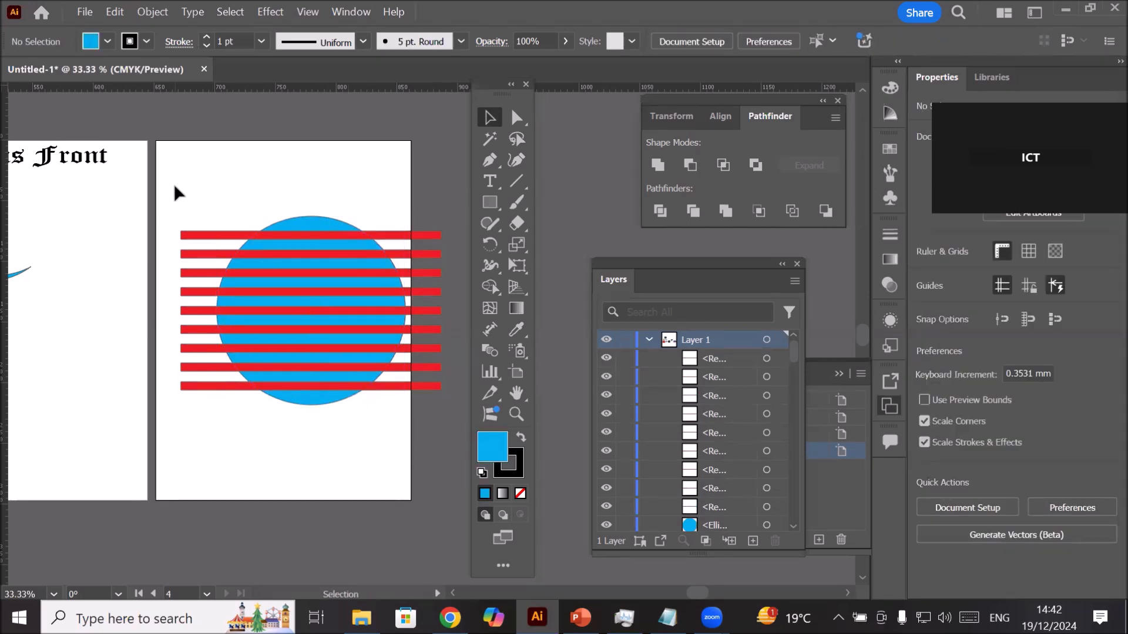
Step: Cut all the red bars out of the circle with Minus Front and move the striped circle to the lower part of the third artboard
{"action": "left_click_drag", "start_coordinate": [173, 184], "coordinate": [460, 416]}
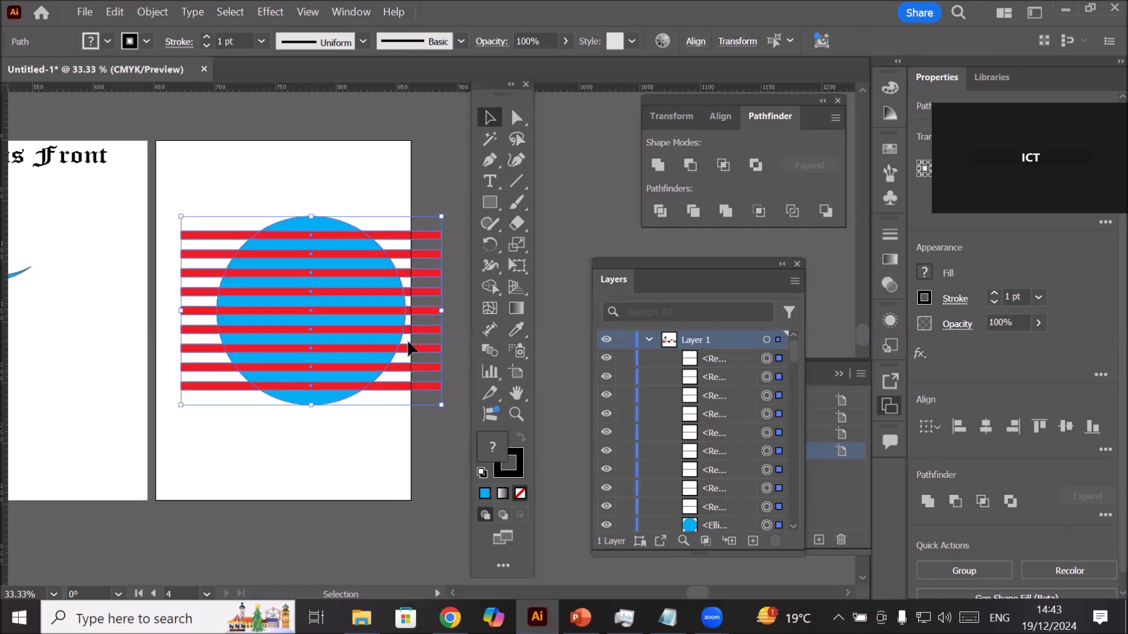
{"action": "left_click", "coordinate": [689, 164]}
{"action": "left_click", "coordinate": [367, 459]}
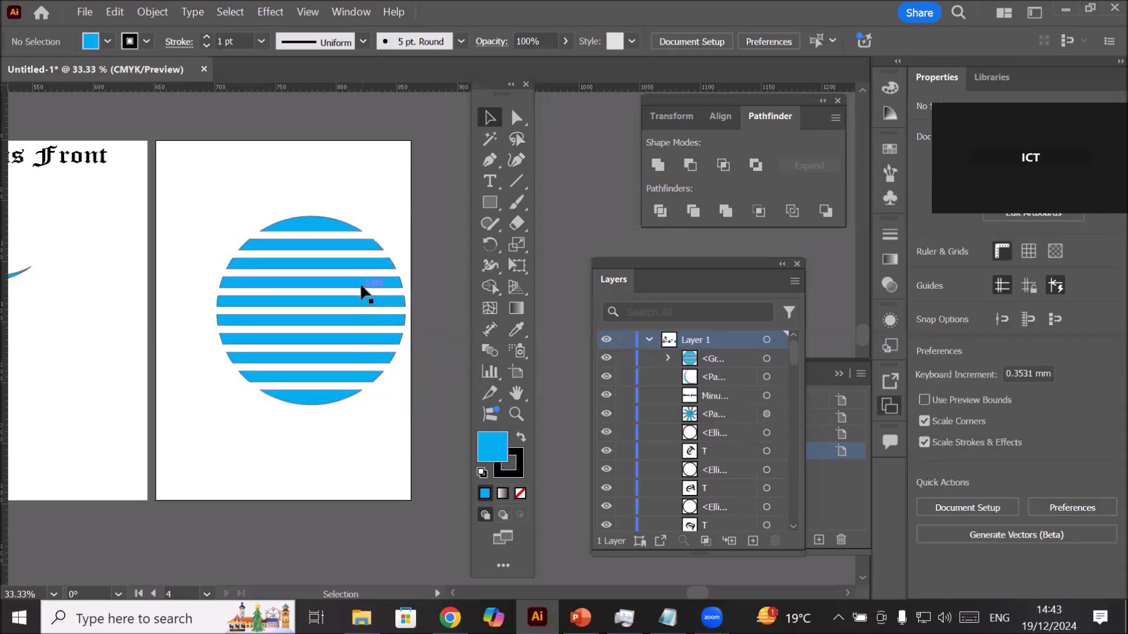
{"action": "left_click_drag", "start_coordinate": [362, 261], "coordinate": [344, 217]}
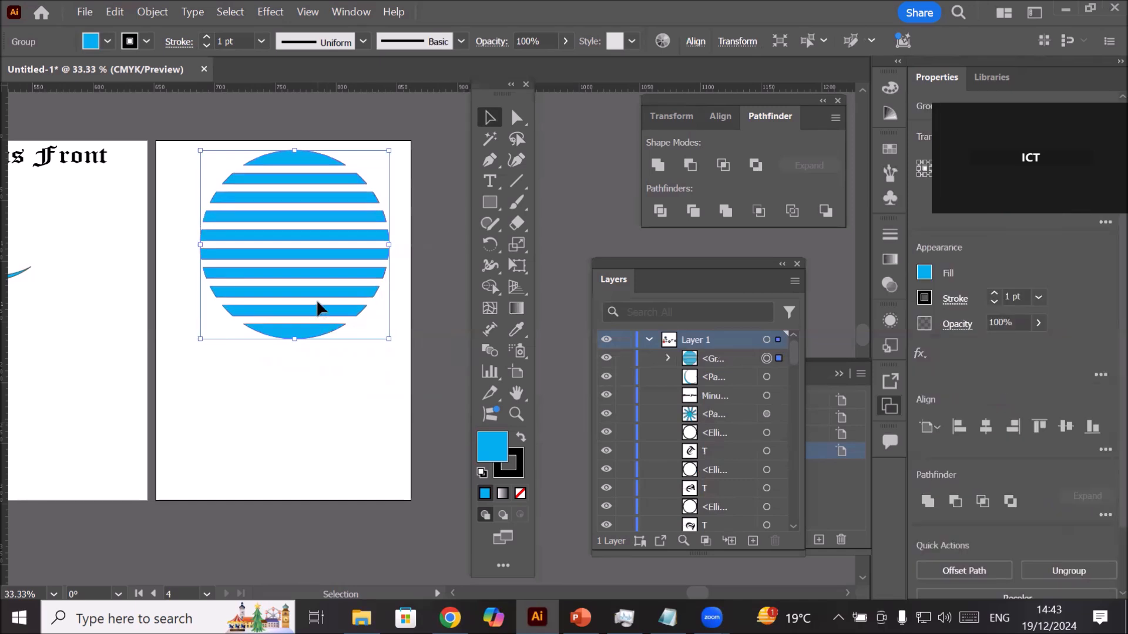
{"action": "left_click_drag", "start_coordinate": [317, 302], "coordinate": [154, 440]}
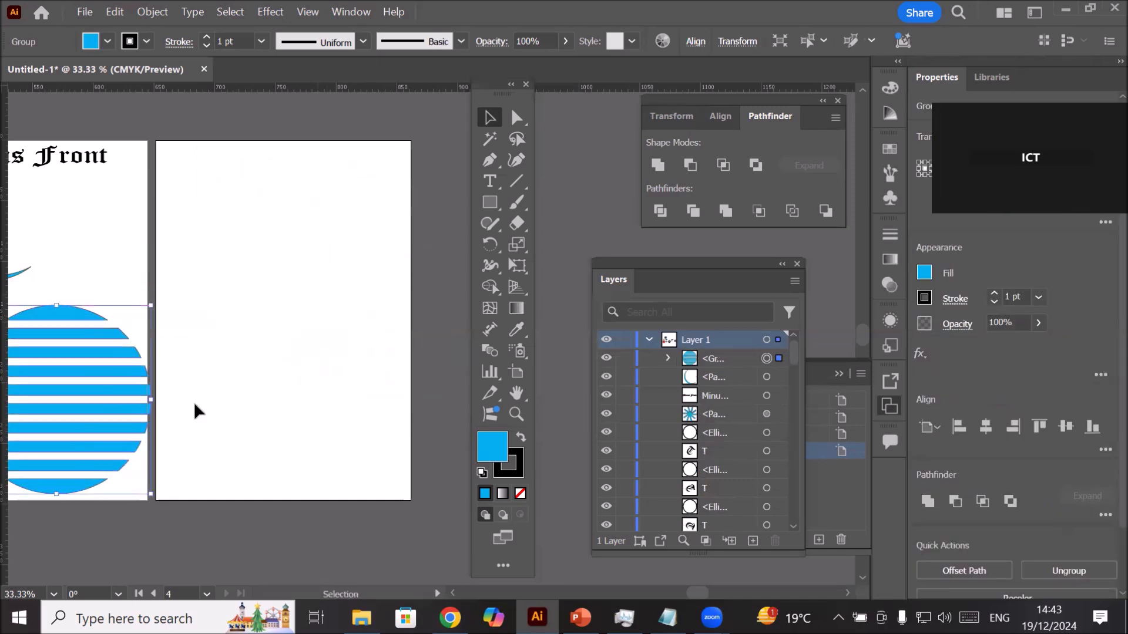
Step: Draw a large cyan hexagon with the Polygon tool and position it in the middle of the fourth artboard
{"action": "left_click", "coordinate": [492, 209]}
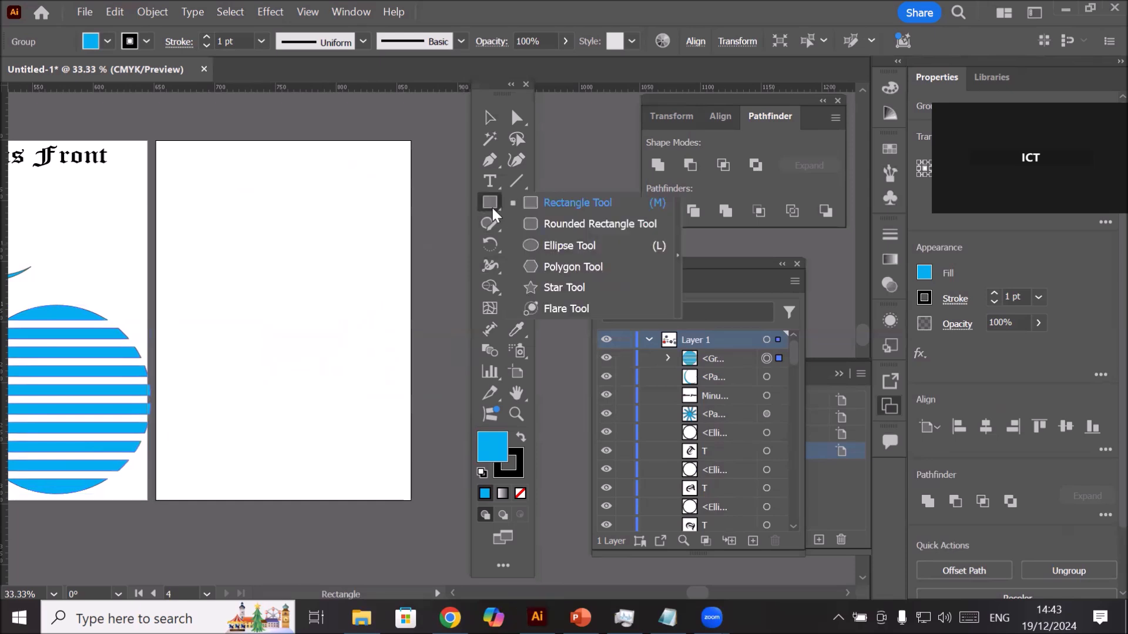
{"action": "left_click", "coordinate": [546, 266]}
{"action": "mouse_move", "coordinate": [211, 232]}
{"action": "left_mouse_down"}
{"action": "mouse_move", "coordinate": [287, 291]}
{"action": "mouse_move", "coordinate": [300, 283]}
{"action": "left_mouse_up"}
{"action": "key", "text": "Up"}
{"action": "key", "text": "Up"}
{"action": "key", "text": "Up"}
{"action": "key", "text": "v"}
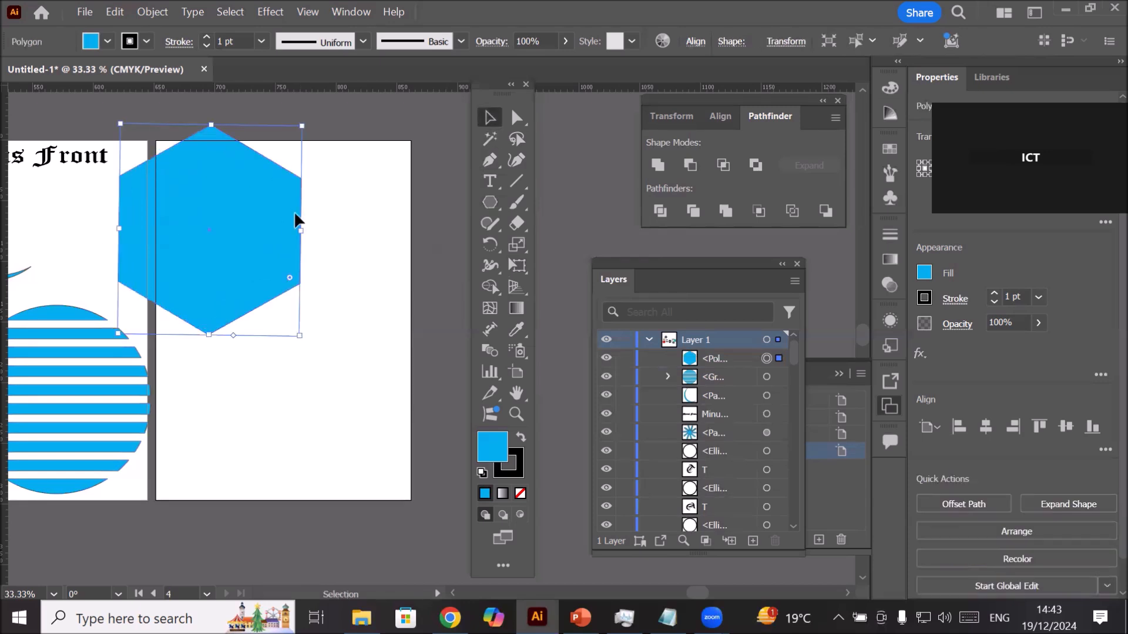
{"action": "left_click_drag", "start_coordinate": [252, 235], "coordinate": [330, 313]}
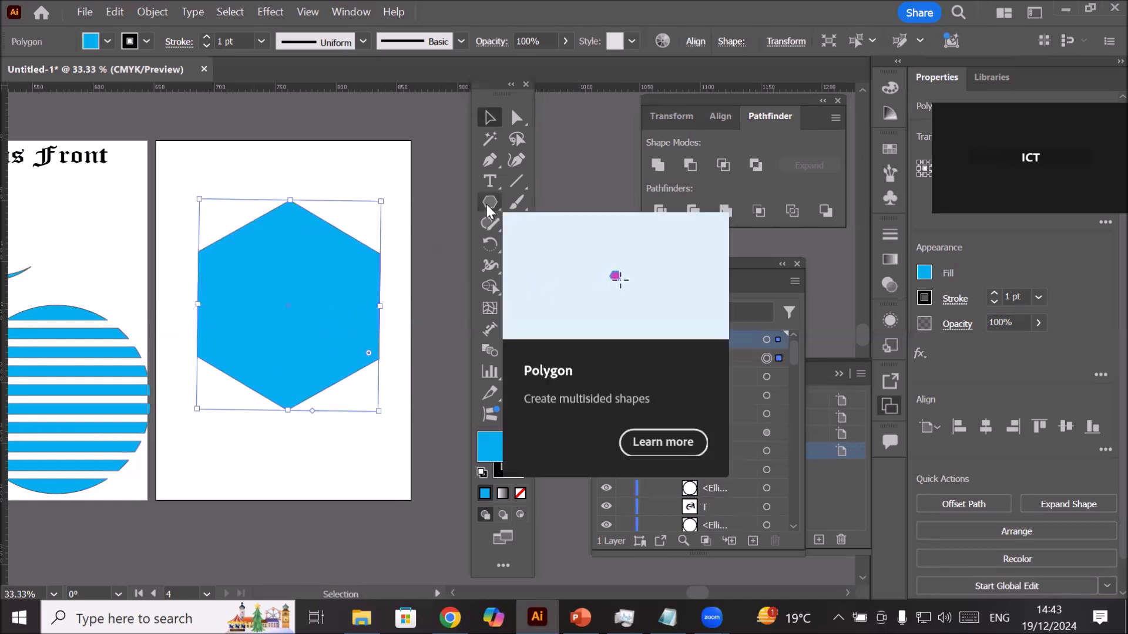
Step: Draw a thin horizontal ellipse about 196 mm by 10 mm across the hexagon's upper part and fill it with CMYK Red
{"action": "left_click_drag", "start_coordinate": [487, 204], "coordinate": [551, 245]}
{"action": "left_click_drag", "start_coordinate": [172, 227], "coordinate": [411, 240]}
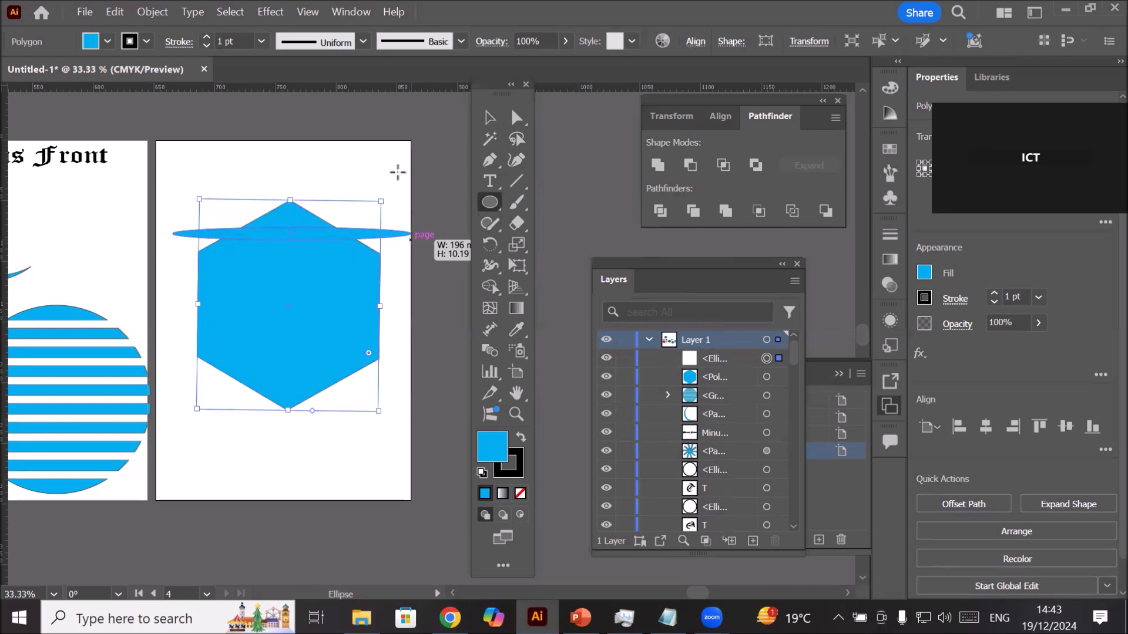
{"action": "left_click", "coordinate": [106, 46]}
{"action": "left_click", "coordinate": [59, 106]}
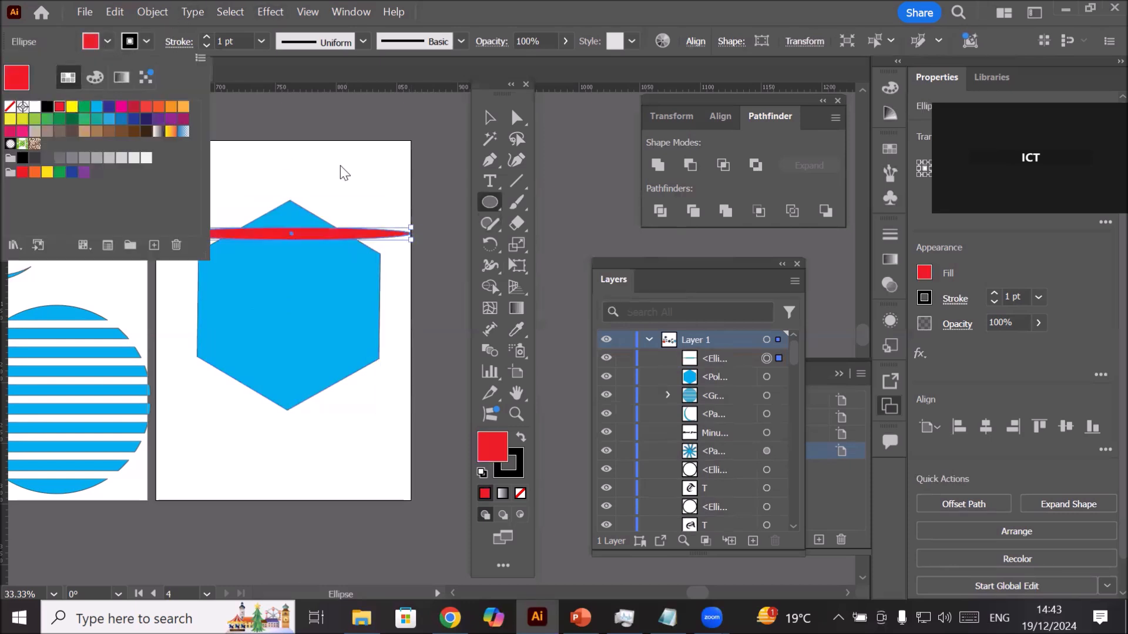
{"action": "left_click", "coordinate": [344, 173]}
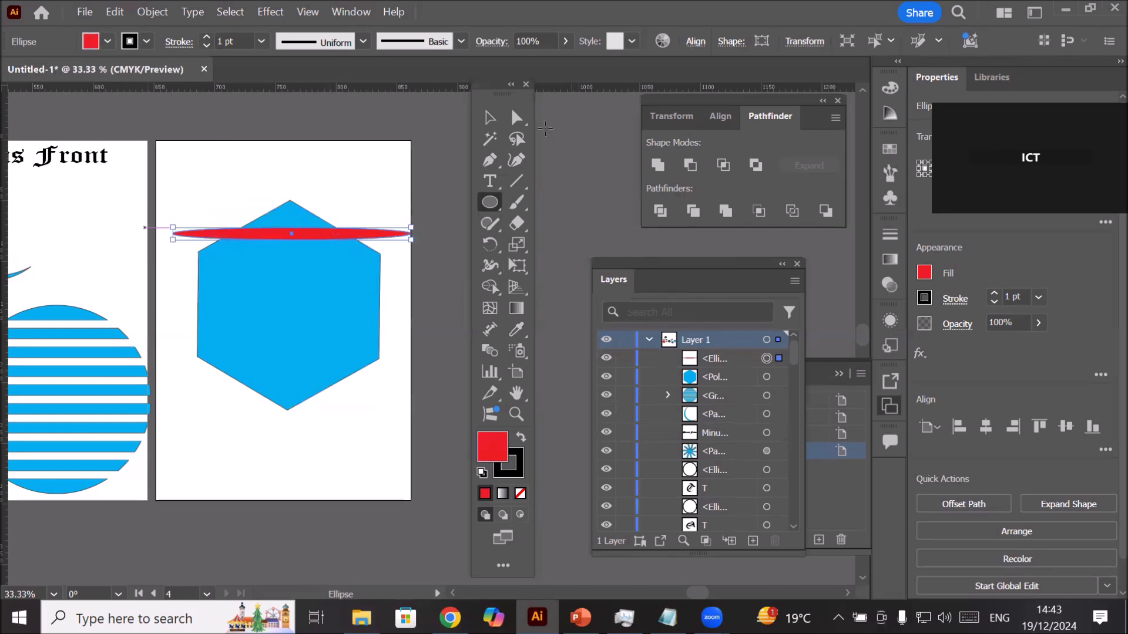
Step: Duplicate the red ellipse straight down the hexagon and repeat the duplication twice for four evenly spaced ellipses
{"action": "left_click", "coordinate": [489, 118]}
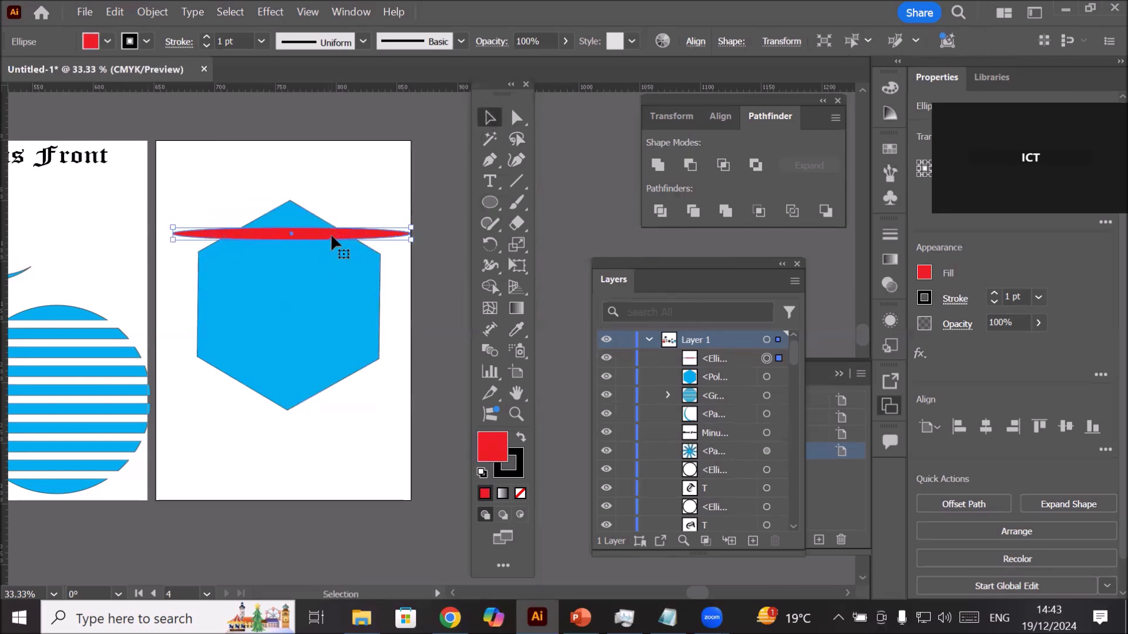
{"action": "left_click_drag", "start_coordinate": [334, 237], "coordinate": [333, 277]}
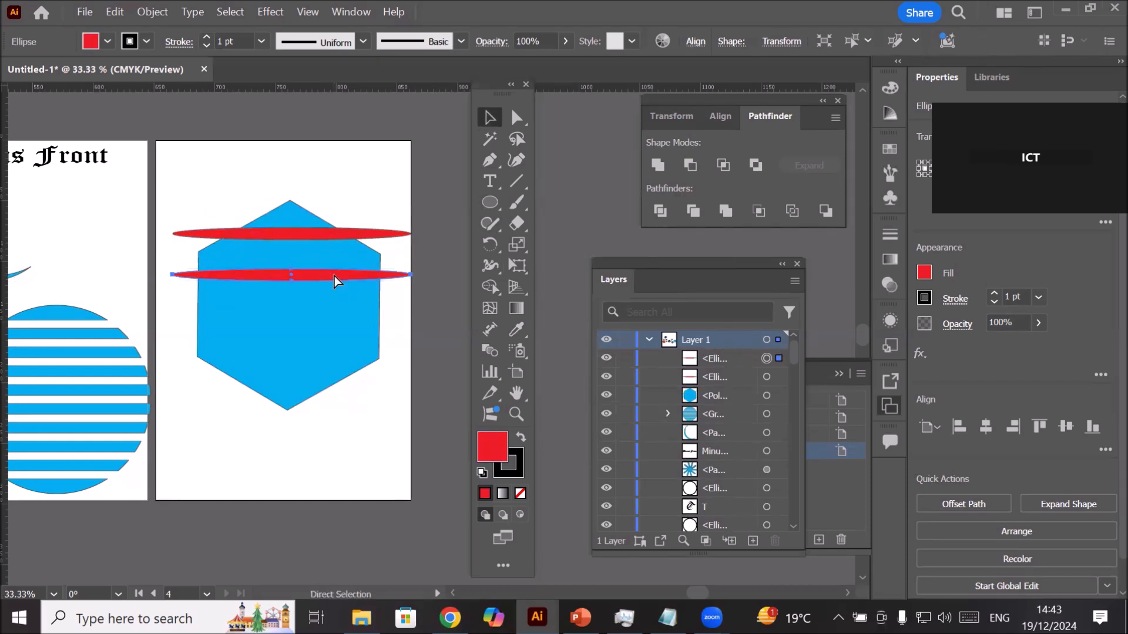
{"action": "key", "text": "ctrl+d"}
{"action": "key", "text": "ctrl+d"}
{"action": "left_click", "coordinate": [159, 254]}
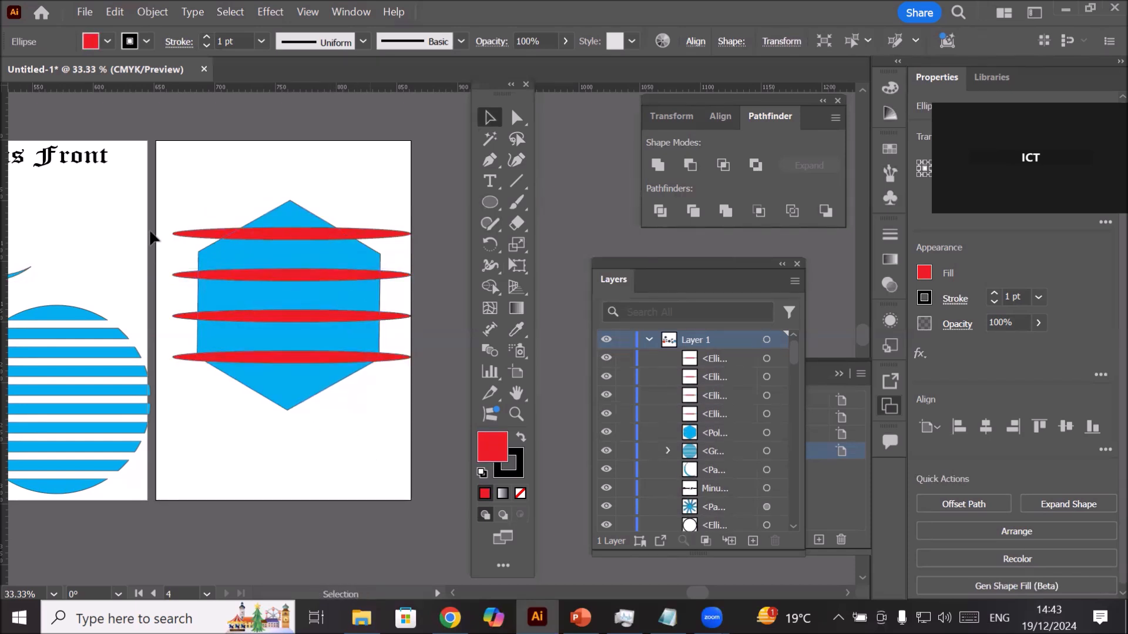
Step: Copy the four red ellipses, paste them in front, and rotate the copies about 90° to form a crossing grid over the hexagon
{"action": "left_click_drag", "start_coordinate": [179, 222], "coordinate": [187, 391]}
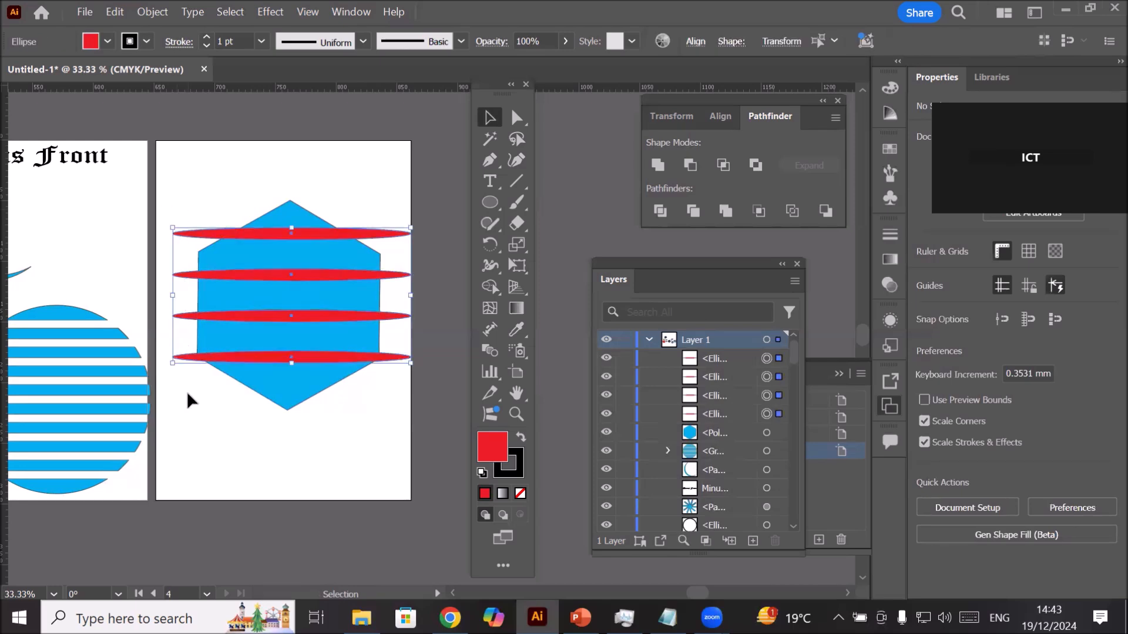
{"action": "left_click", "coordinate": [116, 11]}
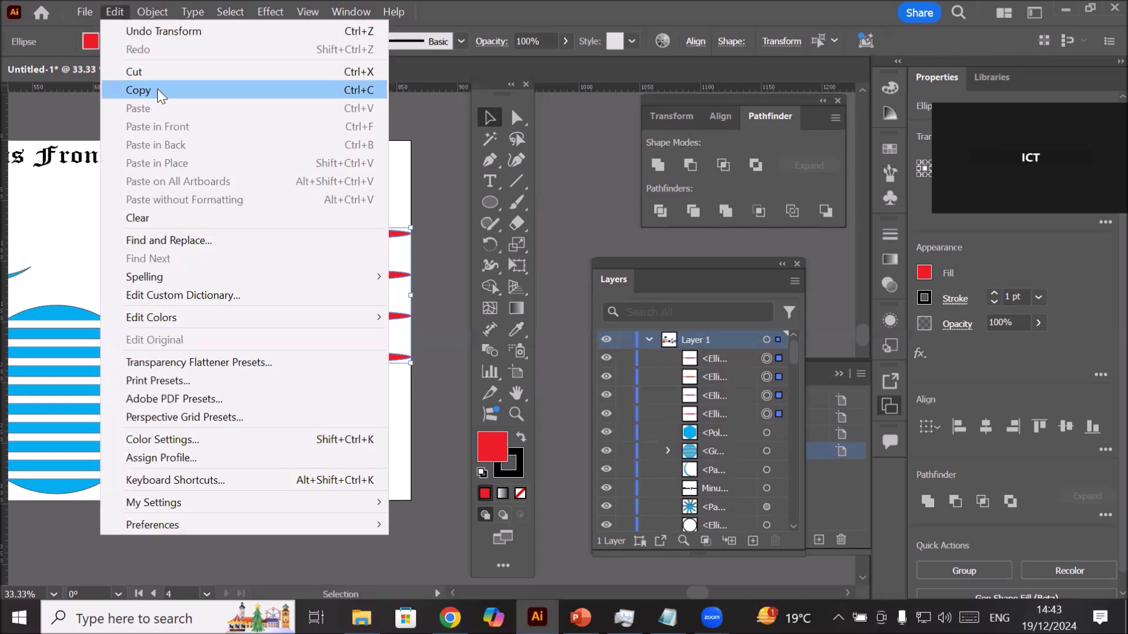
{"action": "left_click", "coordinate": [158, 89]}
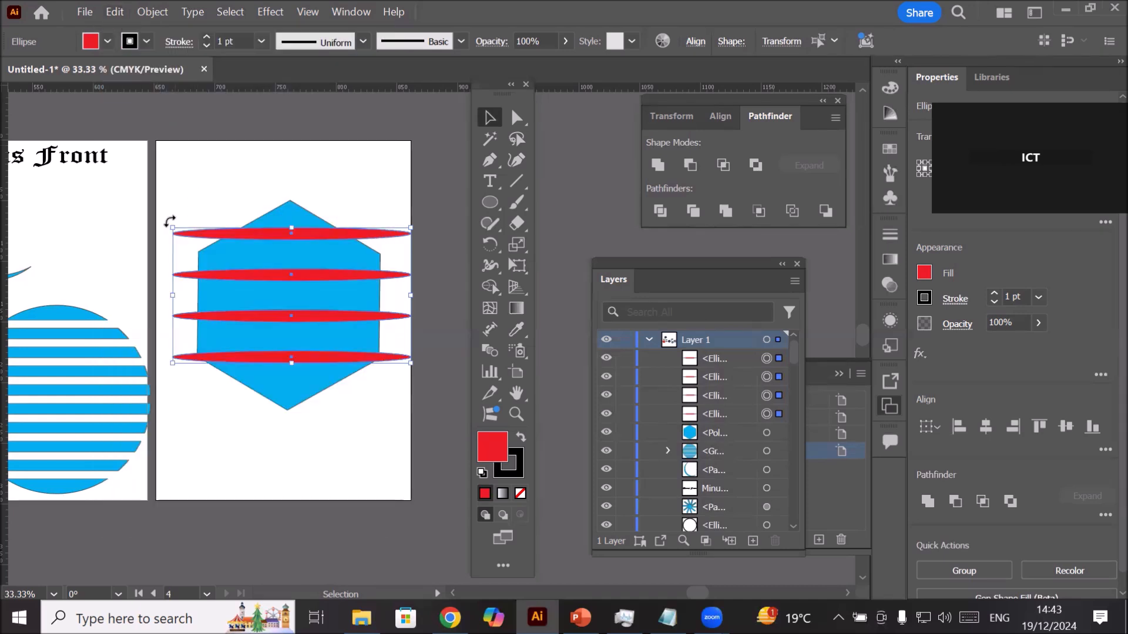
{"action": "mouse_move", "coordinate": [166, 229]}
{"action": "left_mouse_down"}
{"action": "mouse_move", "coordinate": [183, 184]}
{"action": "mouse_move", "coordinate": [209, 170]}
{"action": "mouse_move", "coordinate": [180, 215]}
{"action": "left_mouse_up"}
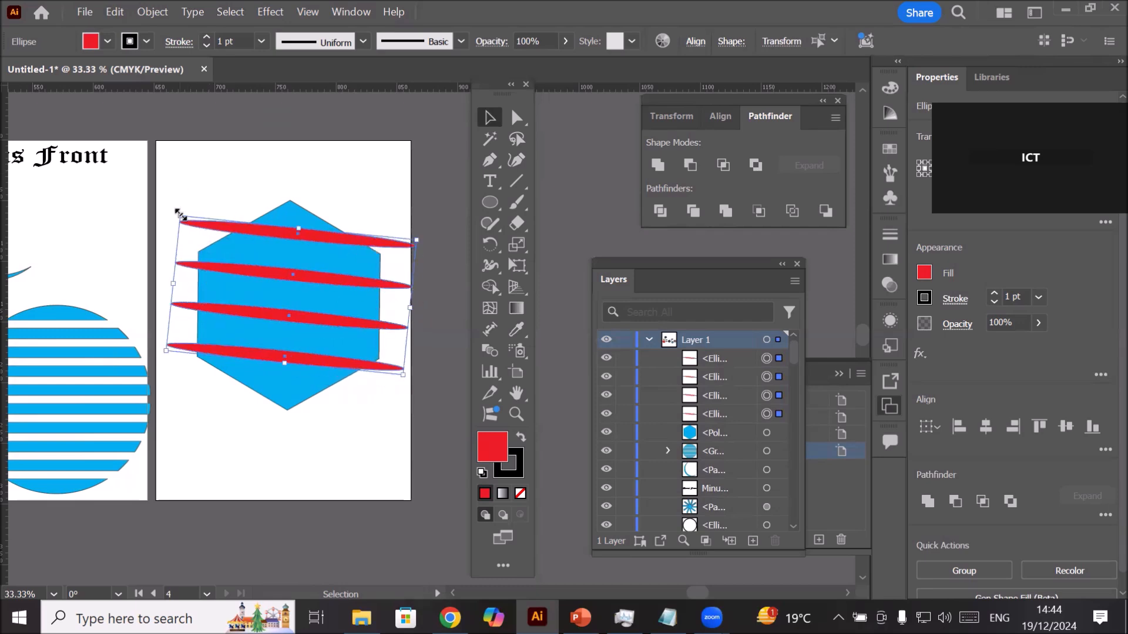
{"action": "key", "text": "ctrl+z"}
{"action": "left_click", "coordinate": [123, 17]}
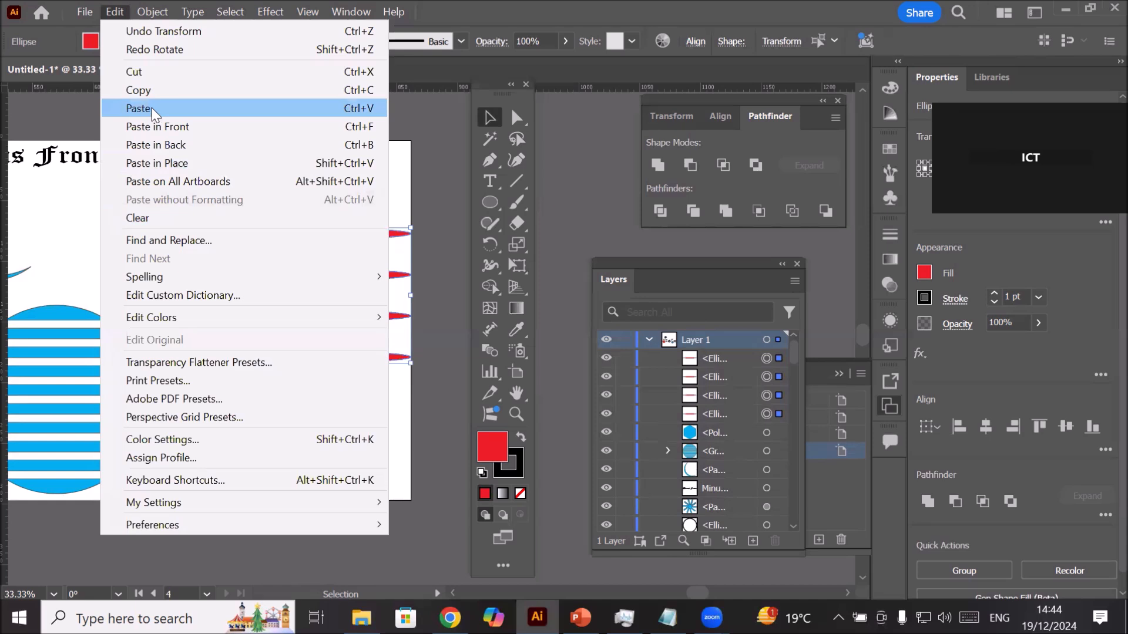
{"action": "left_click", "coordinate": [201, 127]}
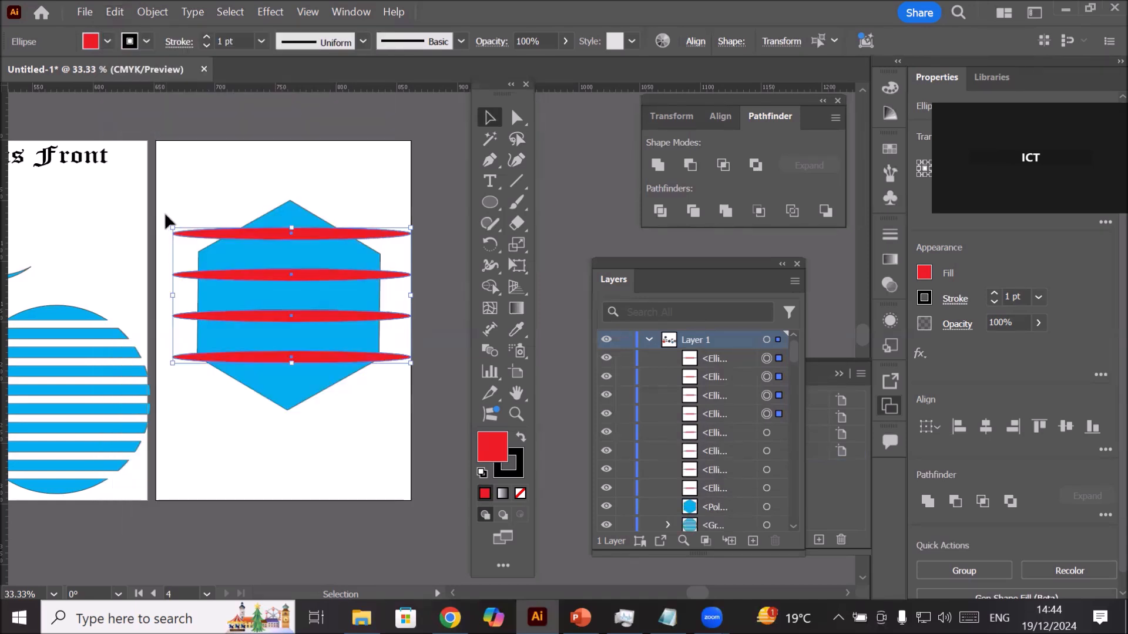
{"action": "left_click_drag", "start_coordinate": [166, 219], "coordinate": [346, 207]}
{"action": "left_click", "coordinate": [332, 450]}
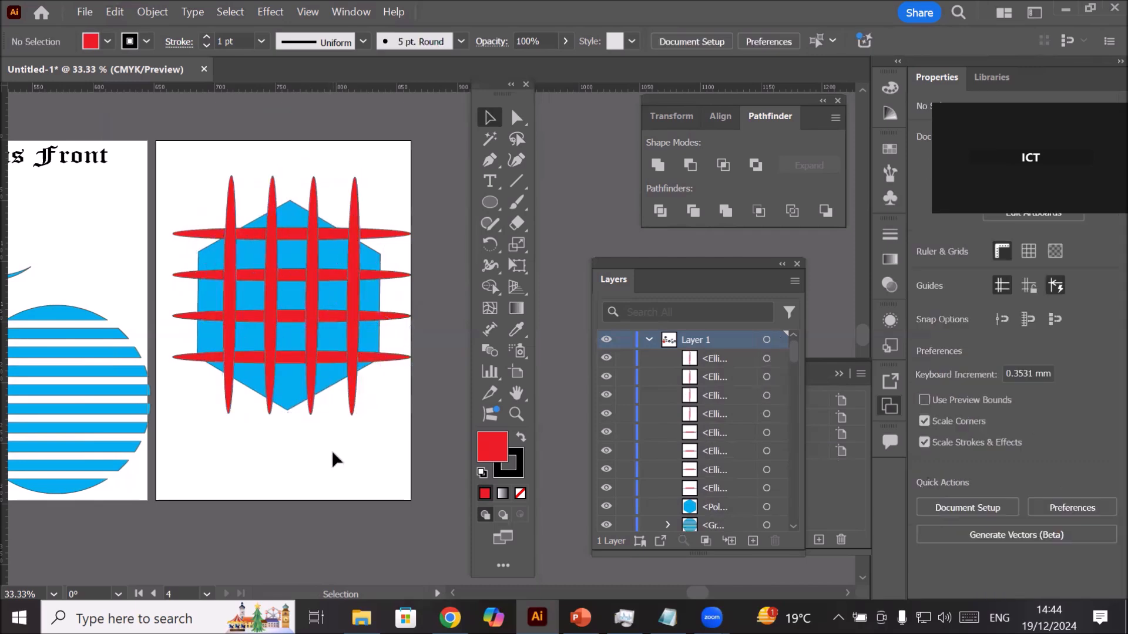
Step: Cut all eight red ellipses out of the hexagon with Minus Front and move the result toward the top of the fourth artboard
{"action": "left_click_drag", "start_coordinate": [160, 157], "coordinate": [413, 447]}
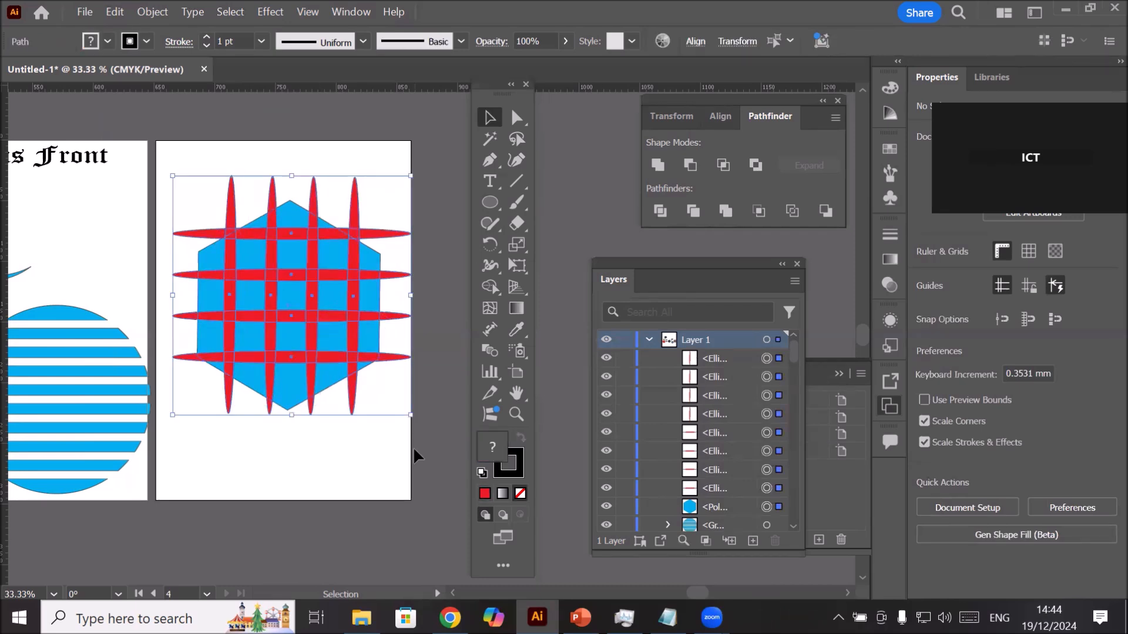
{"action": "left_click", "coordinate": [690, 166]}
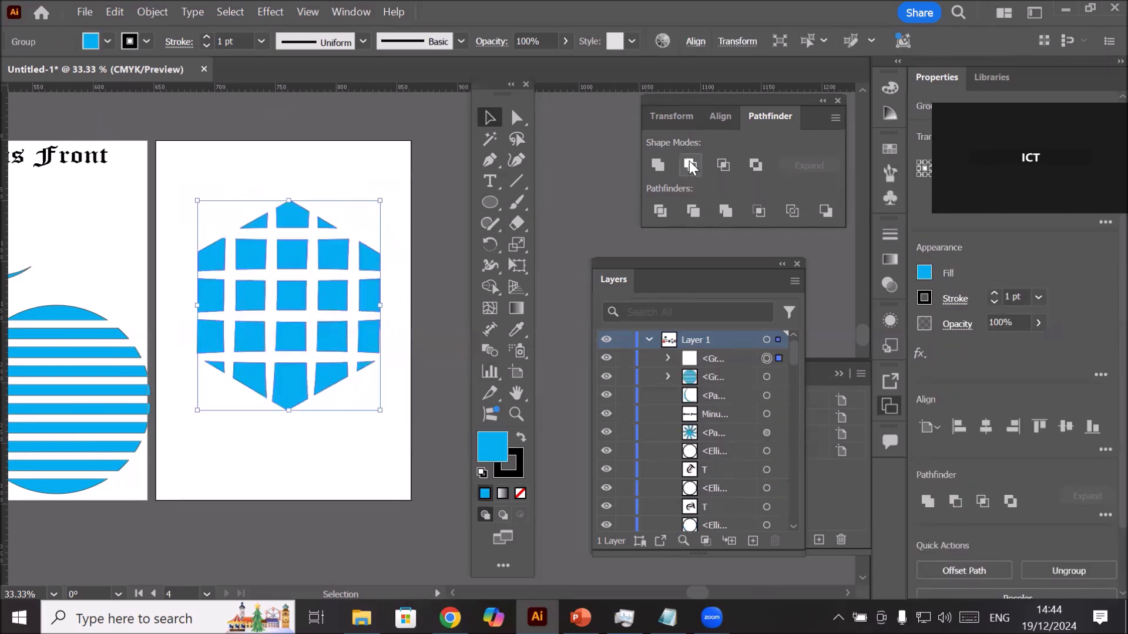
{"action": "left_click", "coordinate": [307, 459]}
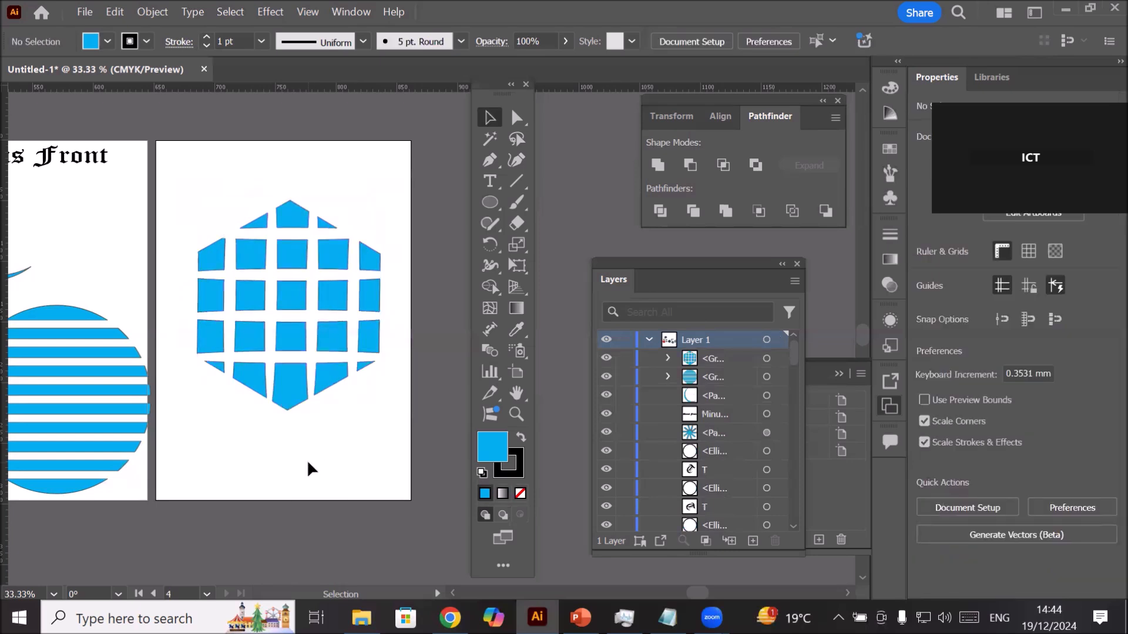
{"action": "left_click_drag", "start_coordinate": [285, 347], "coordinate": [277, 307]}
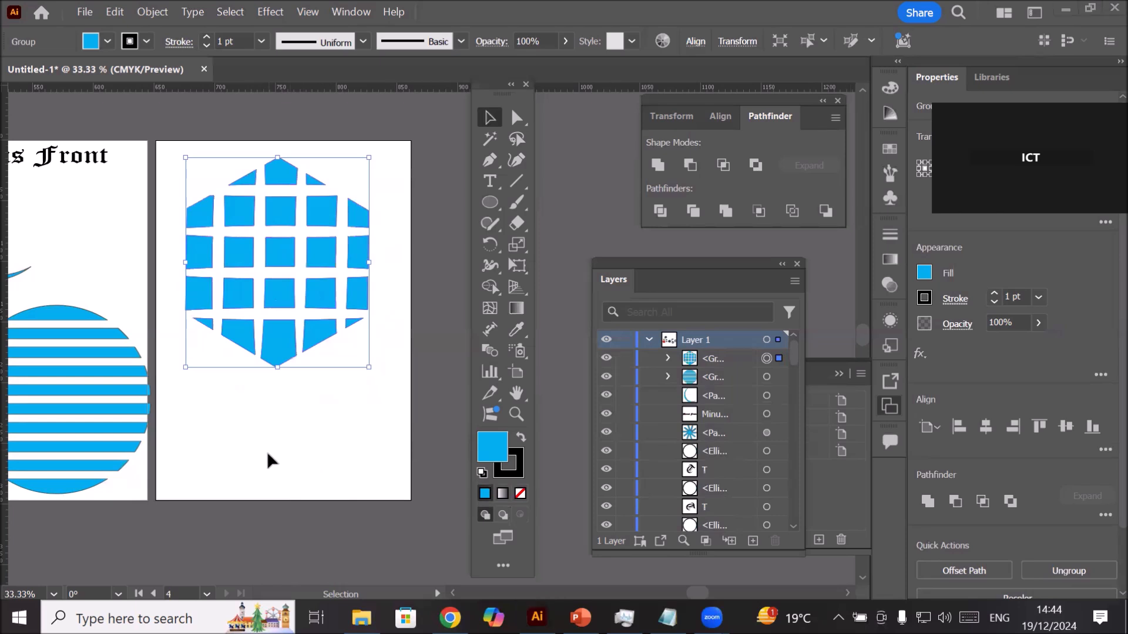
Step: Ungroup the striped circle on the third artboard into separate stripes
{"action": "scroll", "coordinate": [241, 448], "scroll_direction": "left", "scroll_amount": 3}
{"action": "scroll", "coordinate": [241, 448], "scroll_direction": "down", "scroll_amount": 4}
{"action": "scroll", "coordinate": [329, 420], "scroll_direction": "up", "scroll_amount": 2}
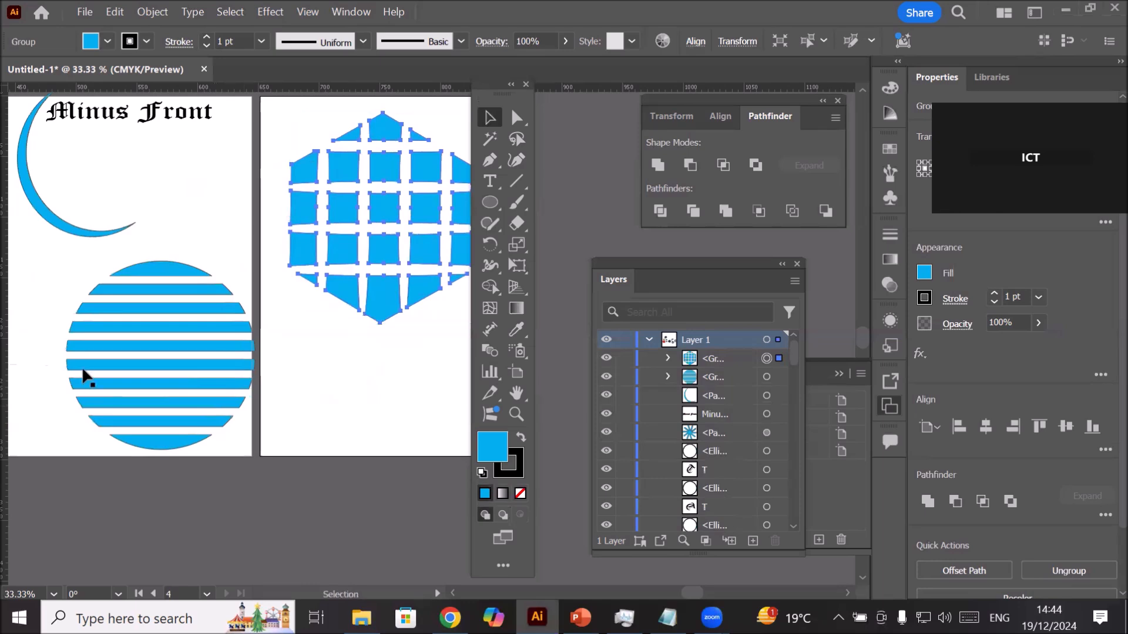
{"action": "left_click", "coordinate": [103, 353]}
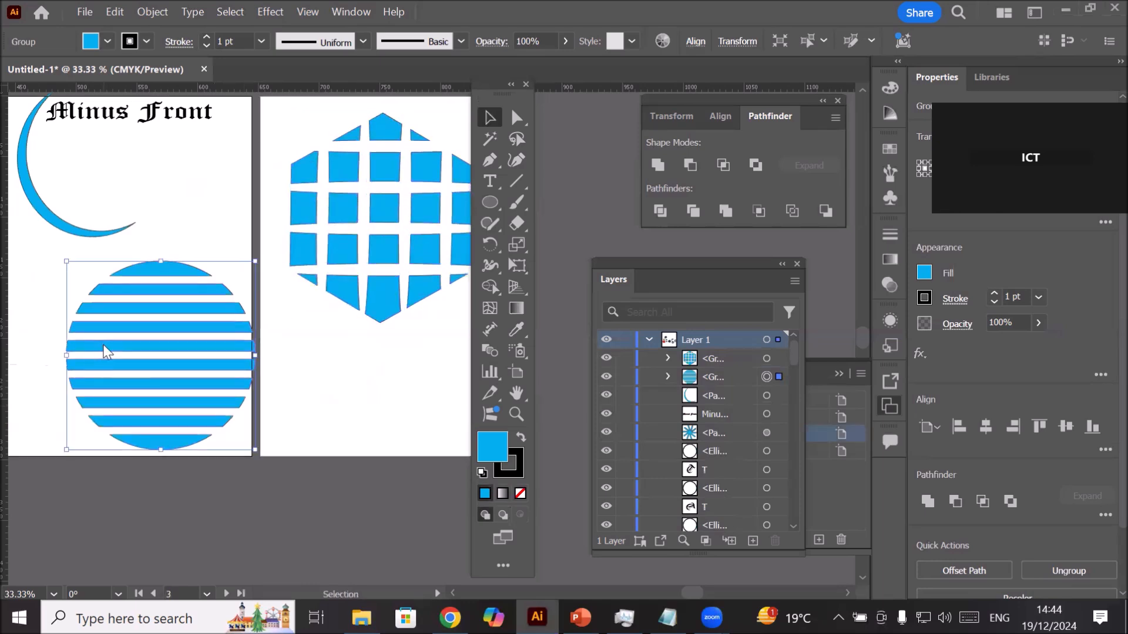
{"action": "right_click", "coordinate": [107, 351]}
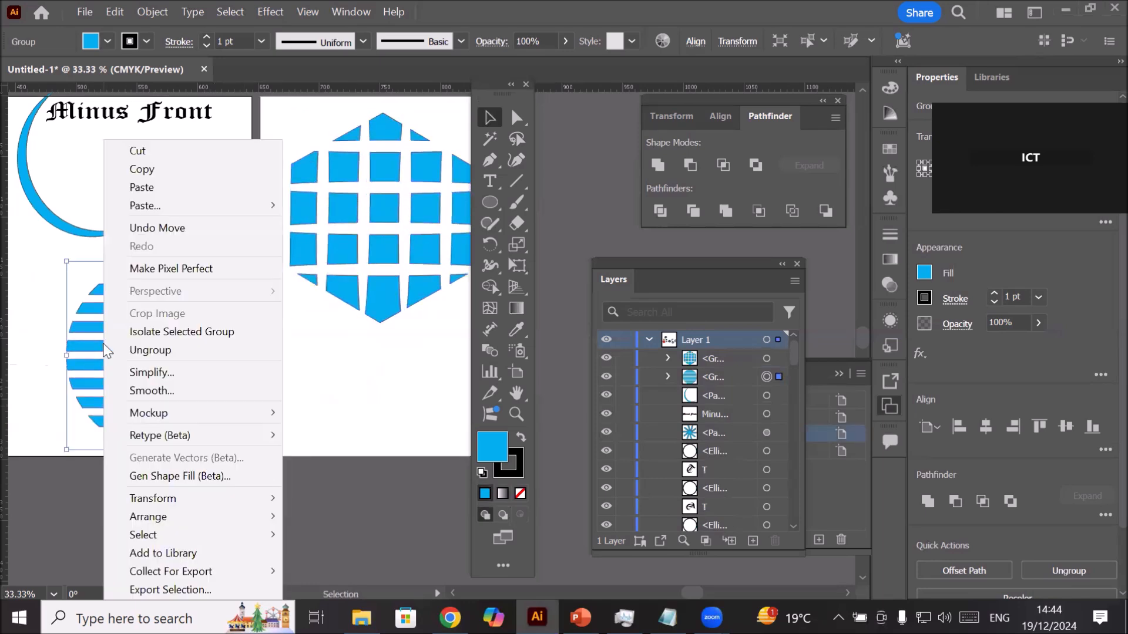
{"action": "left_click", "coordinate": [219, 352]}
{"action": "left_click", "coordinate": [337, 361]}
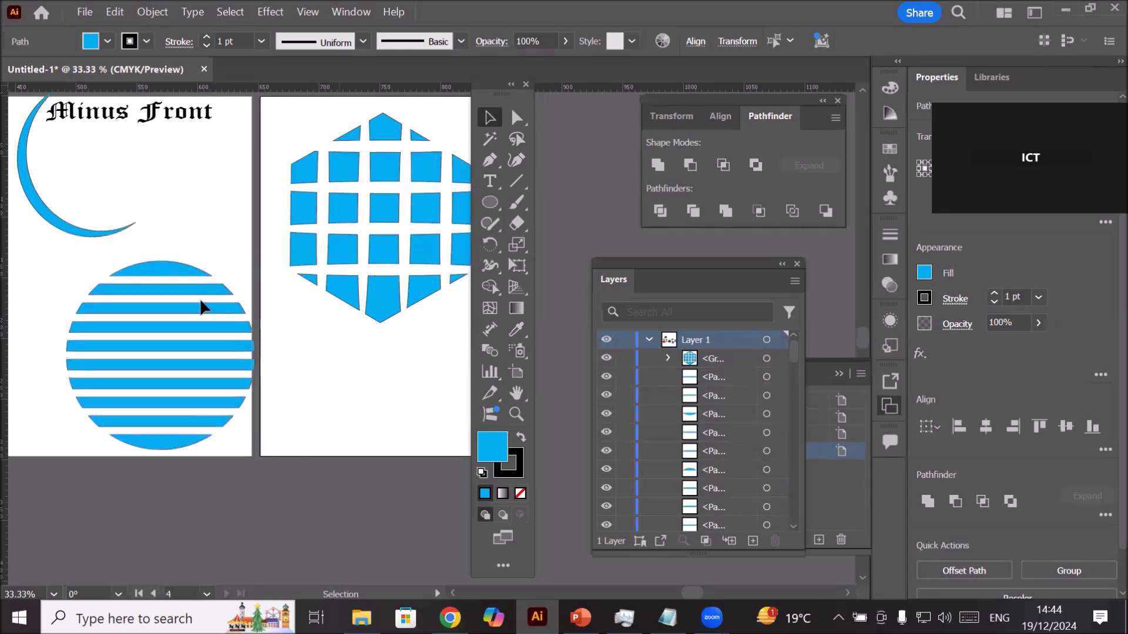
Step: Fill the topmost and bottommost segments of the striped circle with CMYK Red
{"action": "left_click", "coordinate": [185, 272]}
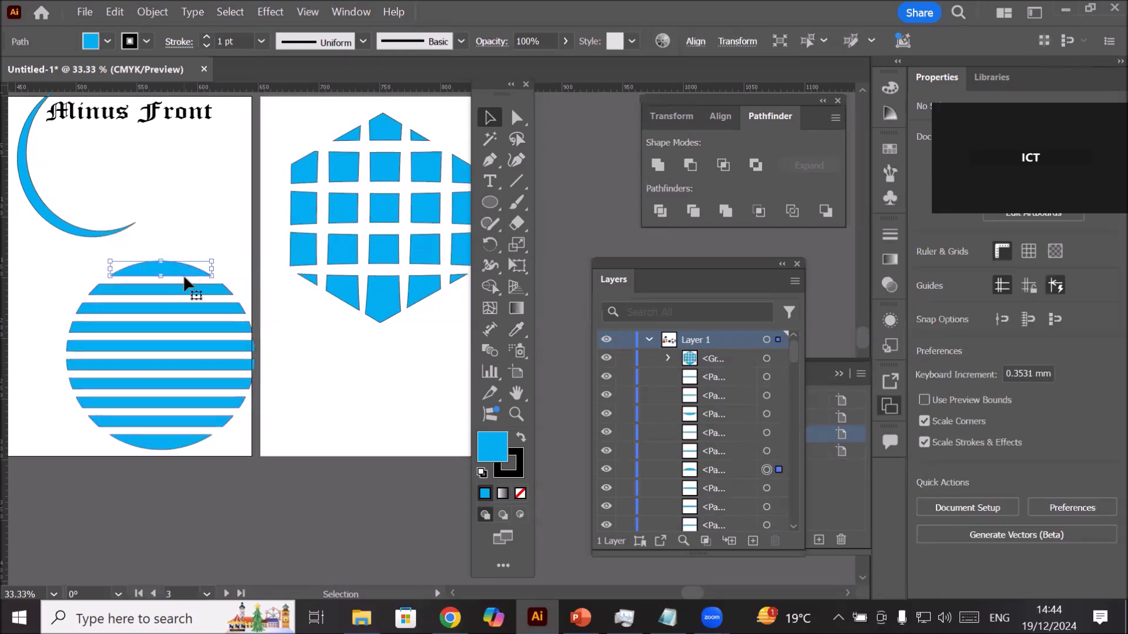
{"action": "left_click", "coordinate": [184, 450], "text": "shift"}
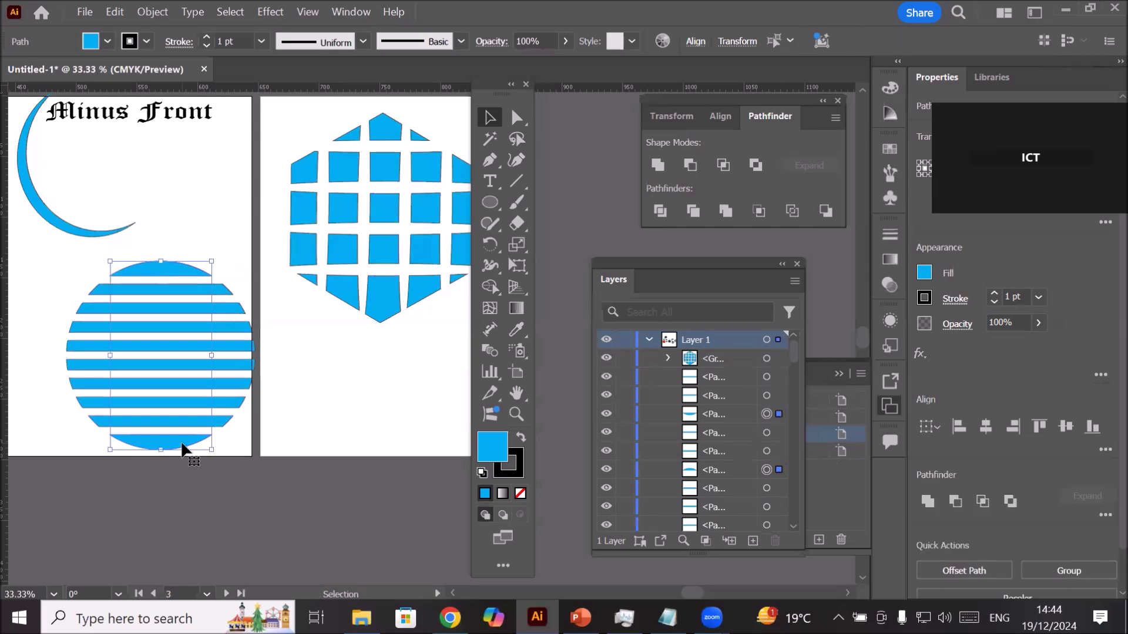
{"action": "left_click", "coordinate": [108, 41]}
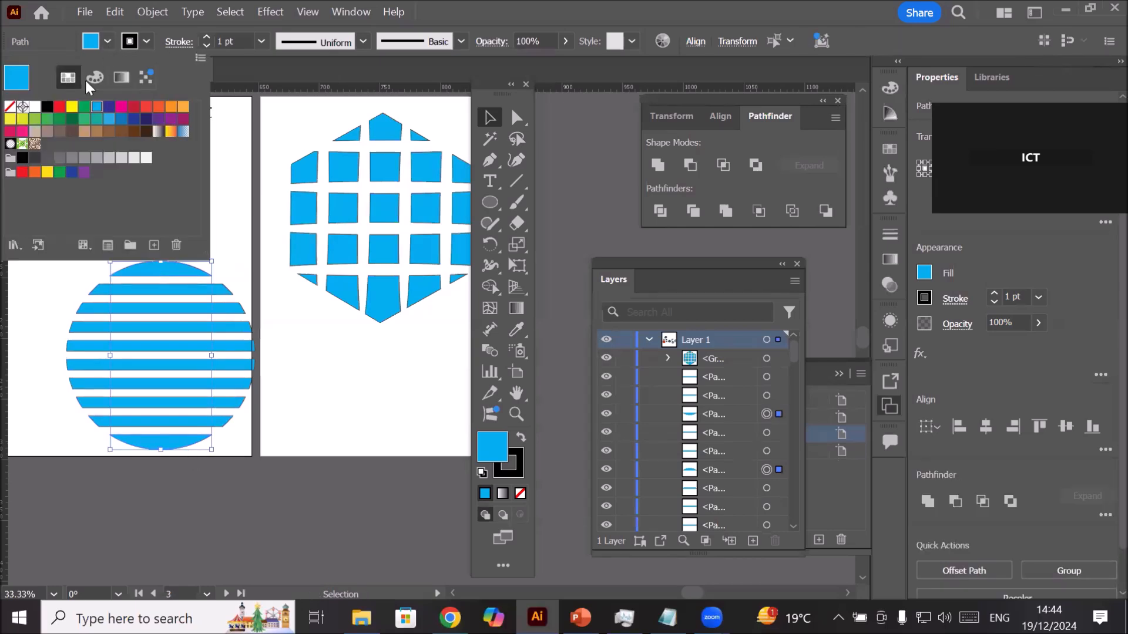
{"action": "left_click", "coordinate": [63, 111]}
{"action": "left_click", "coordinate": [360, 394]}
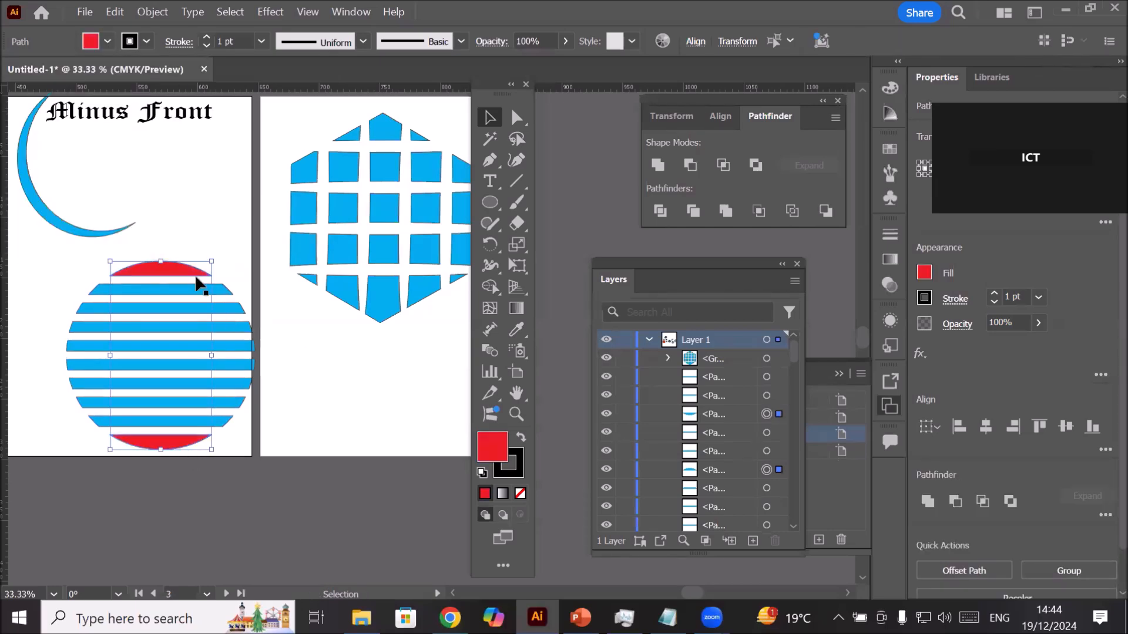
Step: Fill the second, fourth, sixth and eighth segments from the top of the striped circle with dark blue
{"action": "left_click", "coordinate": [225, 291]}
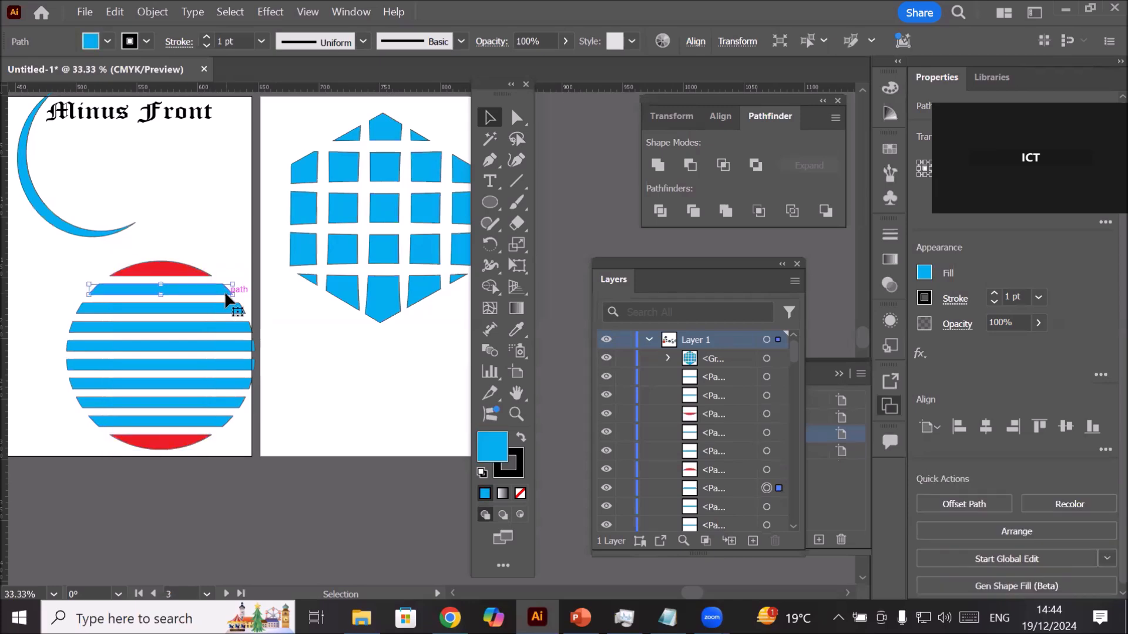
{"action": "left_click", "coordinate": [248, 326], "text": "shift"}
{"action": "left_click", "coordinate": [253, 364], "text": "shift"}
{"action": "left_click", "coordinate": [242, 401], "text": "shift"}
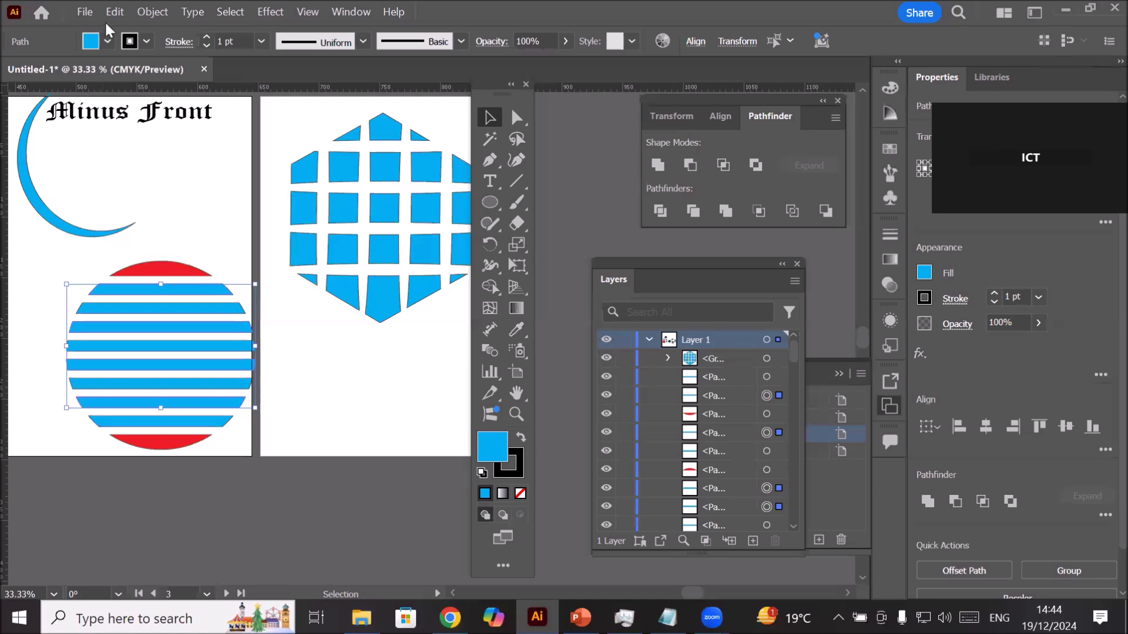
{"action": "left_click", "coordinate": [108, 42]}
{"action": "left_click", "coordinate": [110, 107]}
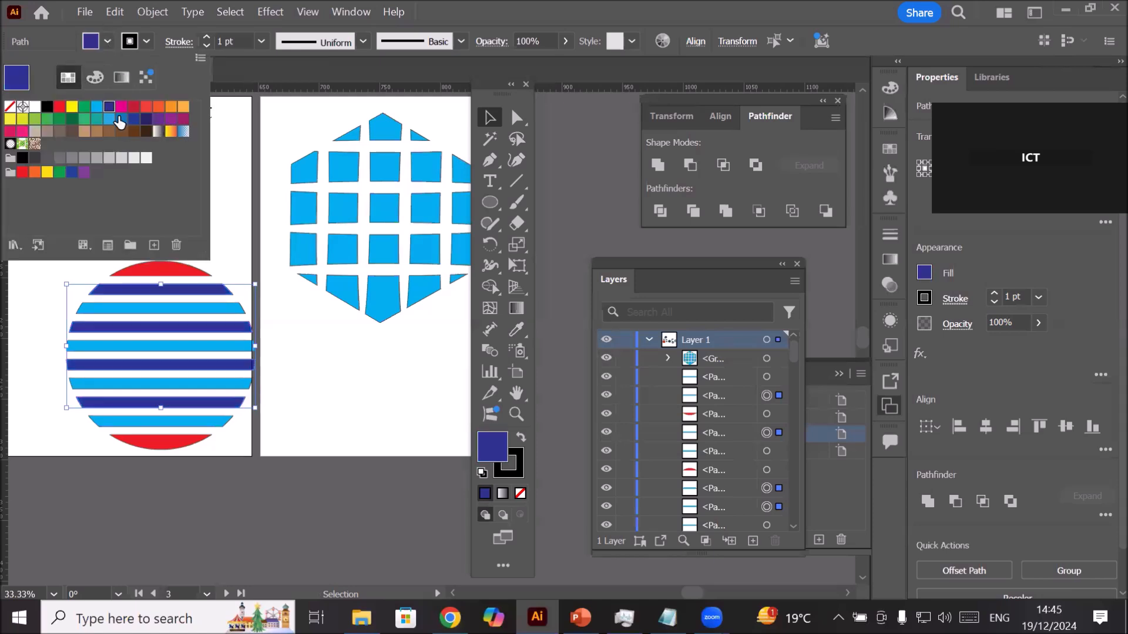
{"action": "left_click", "coordinate": [331, 355]}
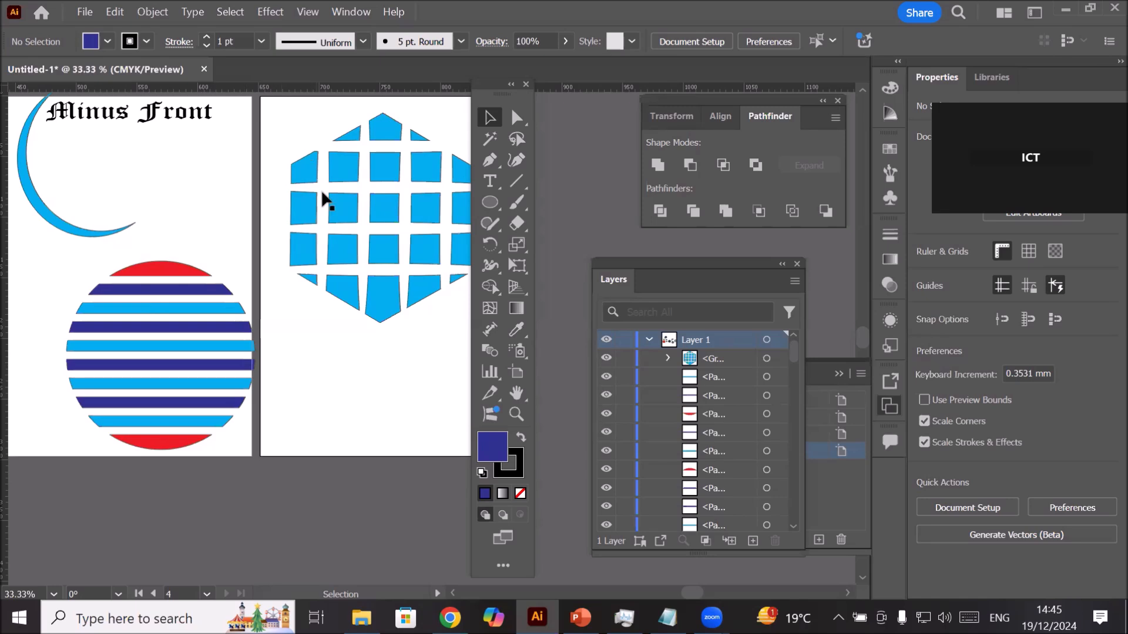
Step: Ungroup the gridded hexagon on the fourth artboard into separate pieces
{"action": "left_click_drag", "start_coordinate": [385, 215], "coordinate": [292, 206]}
{"action": "right_click", "coordinate": [290, 195]}
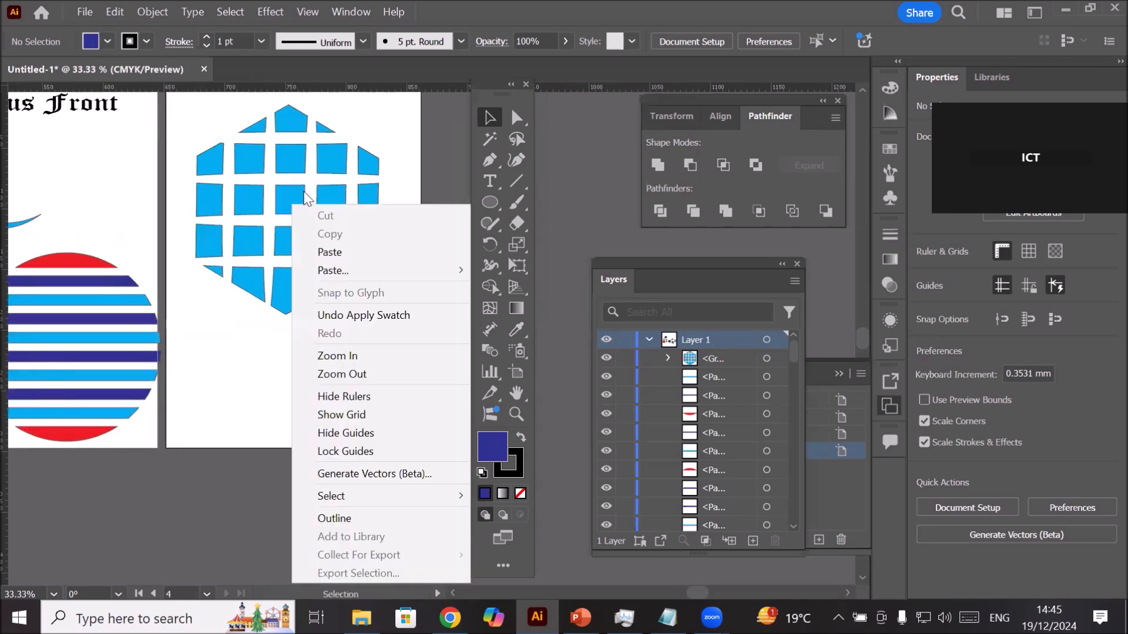
{"action": "left_click", "coordinate": [284, 192]}
{"action": "right_click", "coordinate": [285, 194]}
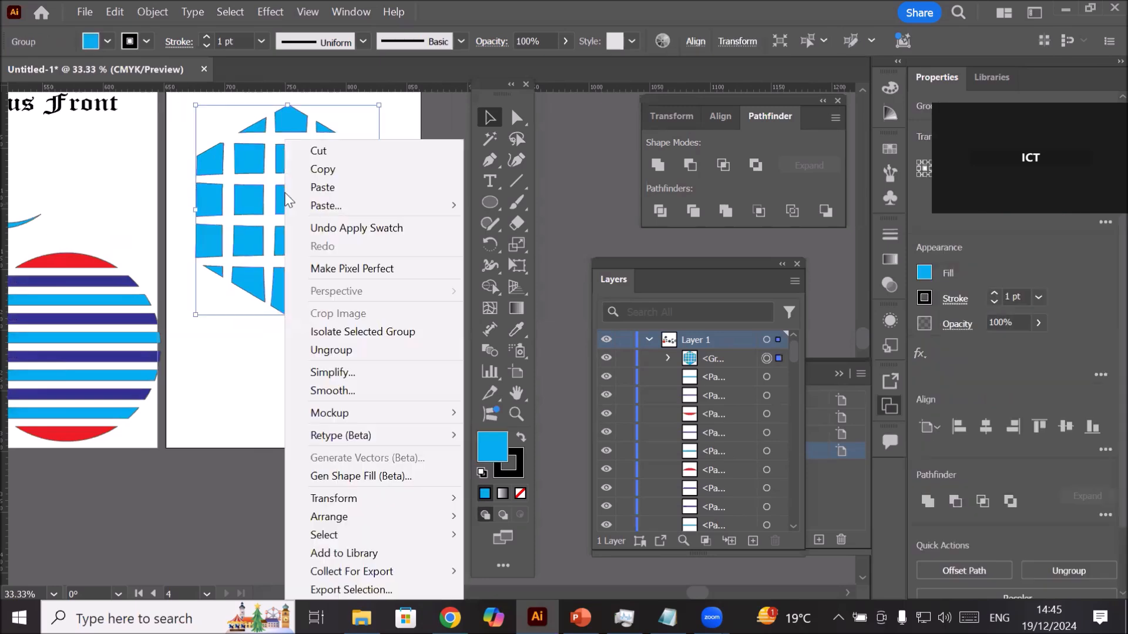
{"action": "left_click", "coordinate": [382, 344]}
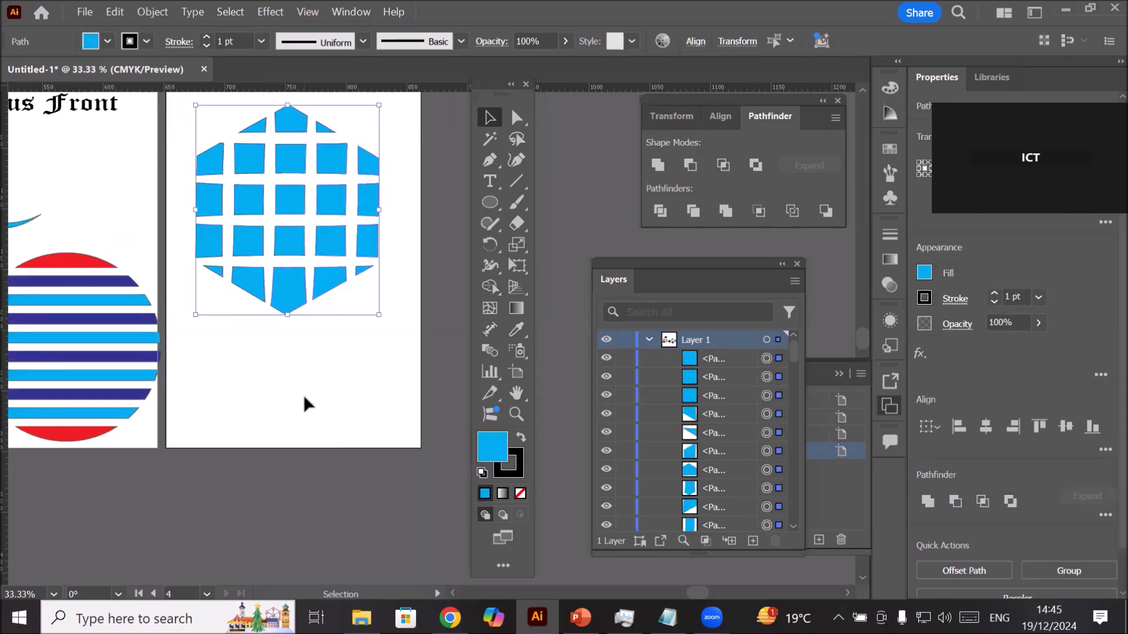
{"action": "left_click", "coordinate": [303, 395]}
Step: Pull the lowest anchor point of the hexagon's bottom-centre piece far downward with Direct Selection to form a long spike
{"action": "left_click", "coordinate": [289, 127]}
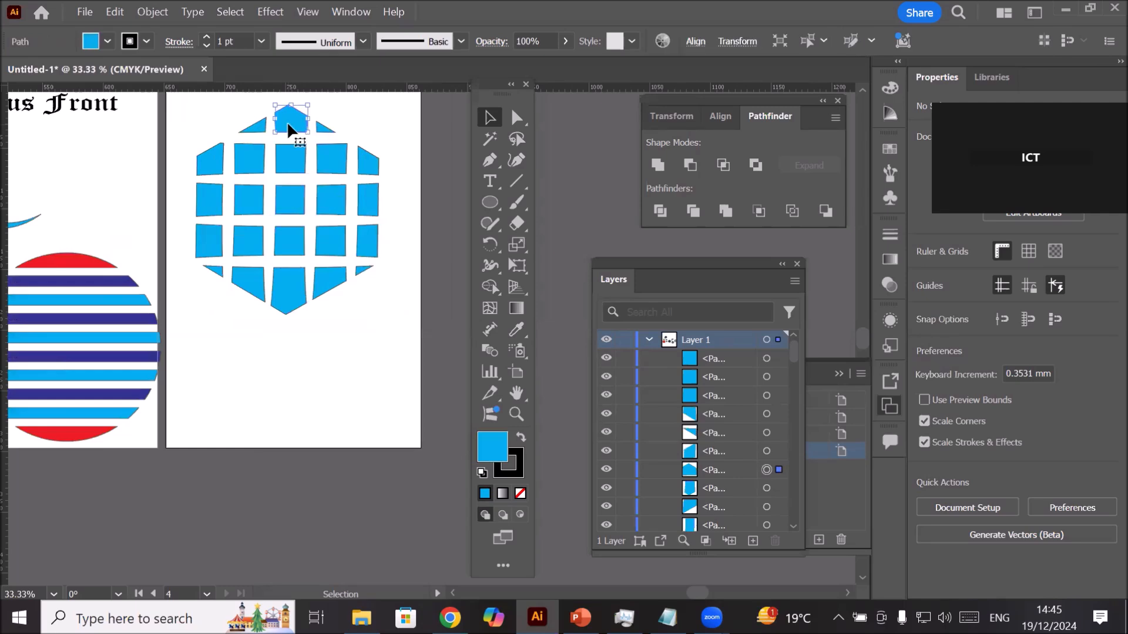
{"action": "left_click", "coordinate": [288, 298]}
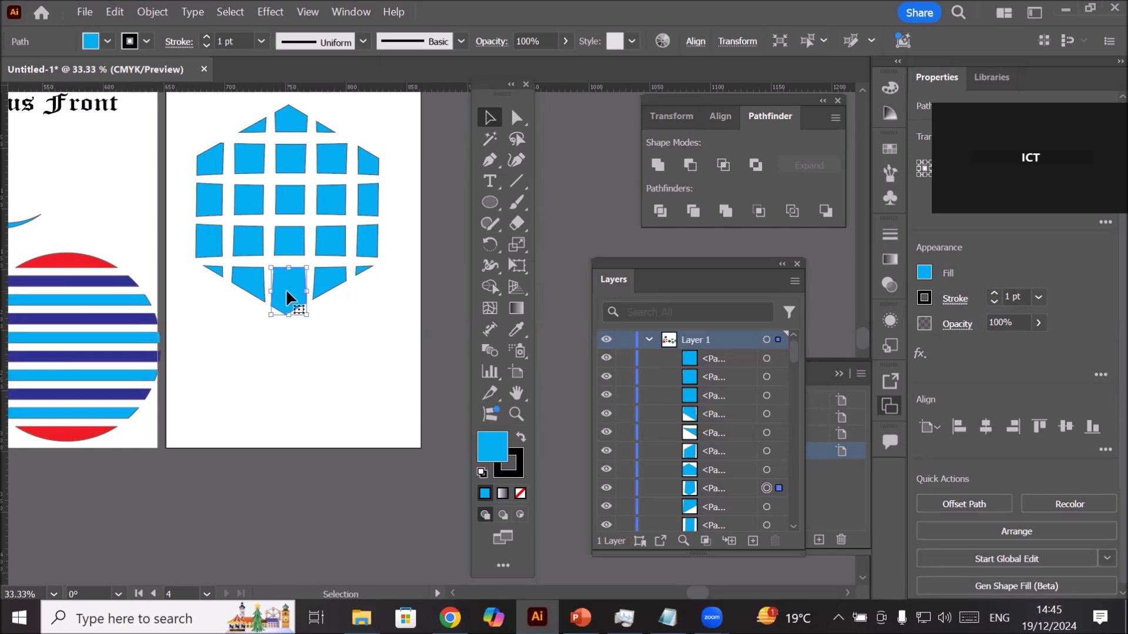
{"action": "left_click", "coordinate": [517, 118]}
{"action": "scroll", "coordinate": [305, 325], "scroll_direction": "up", "scroll_amount": 2}
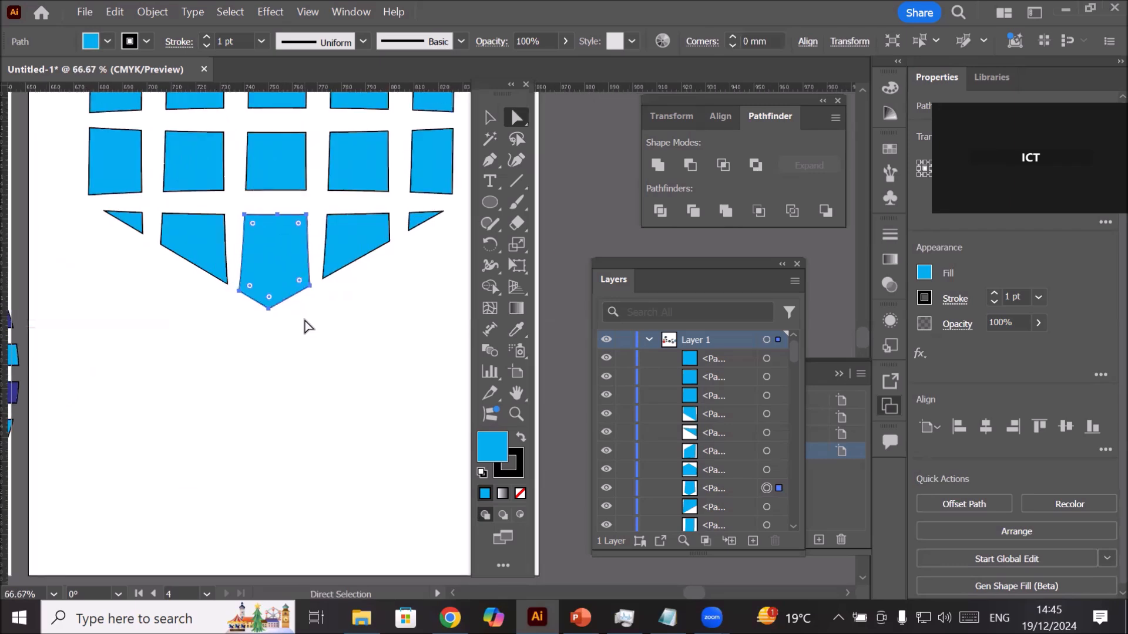
{"action": "left_click_drag", "start_coordinate": [269, 308], "coordinate": [283, 423]}
{"action": "left_click", "coordinate": [271, 305]}
Step: Pull the apex anchor of the hexagon's top-centre piece straight up to the artboard's upper edge
{"action": "scroll", "coordinate": [314, 407], "scroll_direction": "down", "scroll_amount": 4}
{"action": "scroll", "coordinate": [285, 288], "scroll_direction": "up", "scroll_amount": 3}
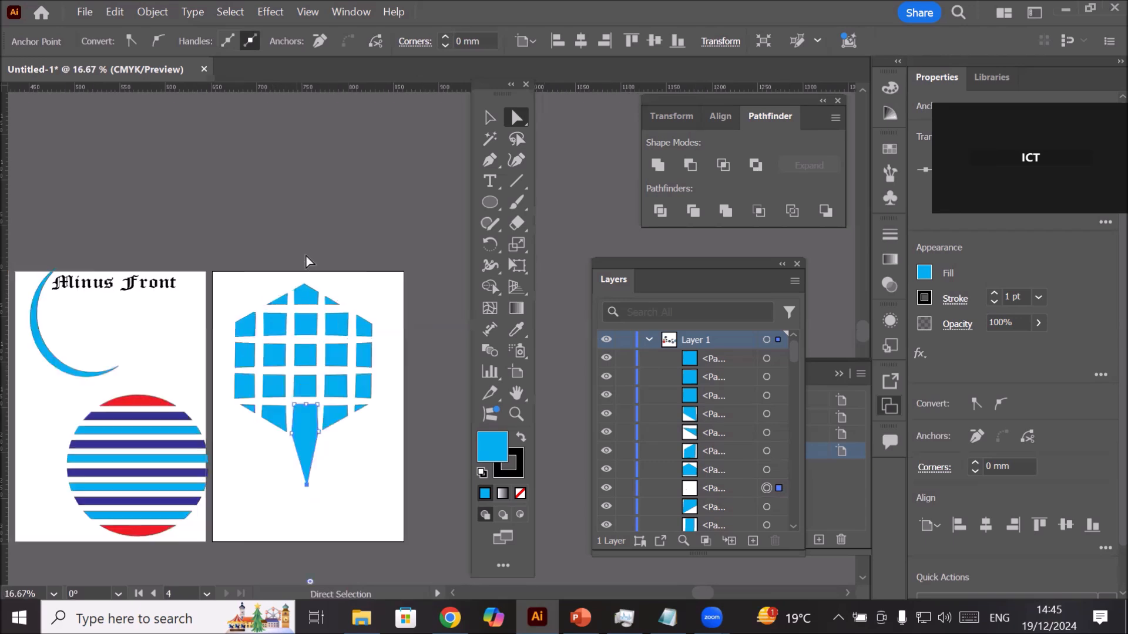
{"action": "left_click", "coordinate": [305, 322]}
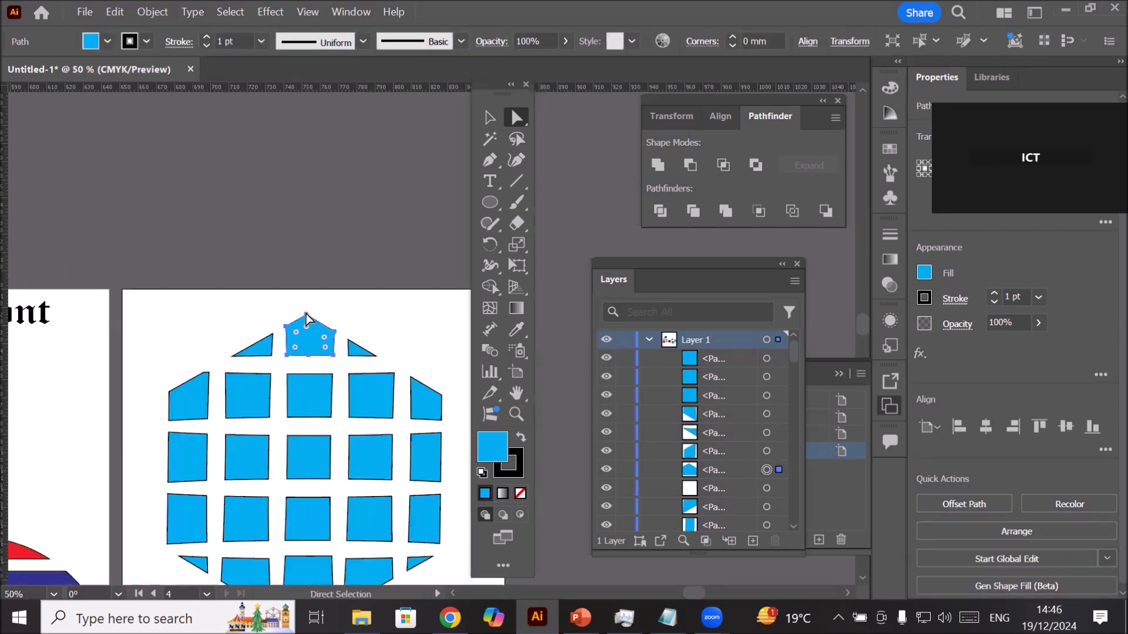
{"action": "left_click", "coordinate": [307, 314]}
{"action": "left_click_drag", "start_coordinate": [308, 314], "coordinate": [303, 317]}
{"action": "left_click", "coordinate": [308, 316]}
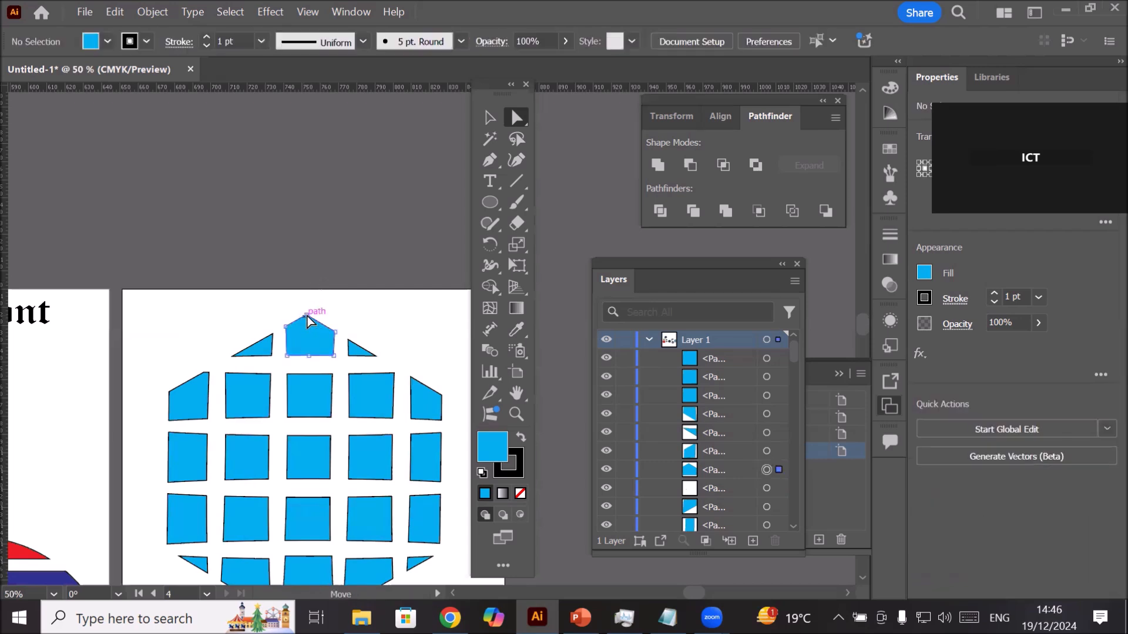
{"action": "left_click_drag", "start_coordinate": [308, 316], "coordinate": [308, 290]}
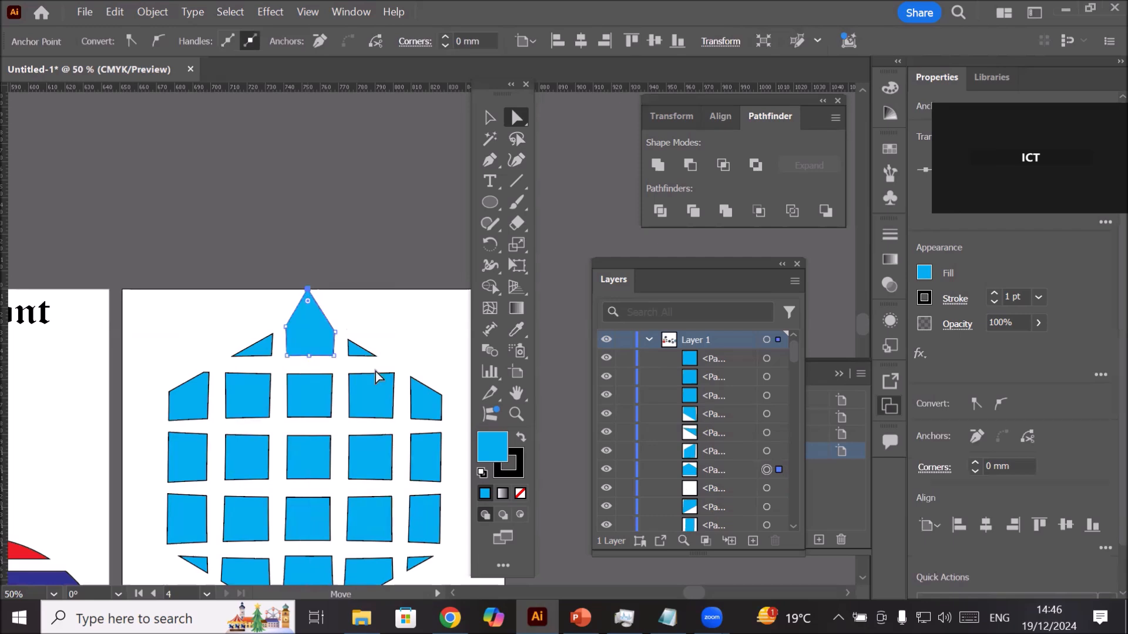
Step: Fill the second and fourth squares of the hexagon's second row with black as eyes
{"action": "scroll", "coordinate": [373, 373], "scroll_direction": "down", "scroll_amount": 3}
{"action": "scroll", "coordinate": [384, 485], "scroll_direction": "up", "scroll_amount": 1}
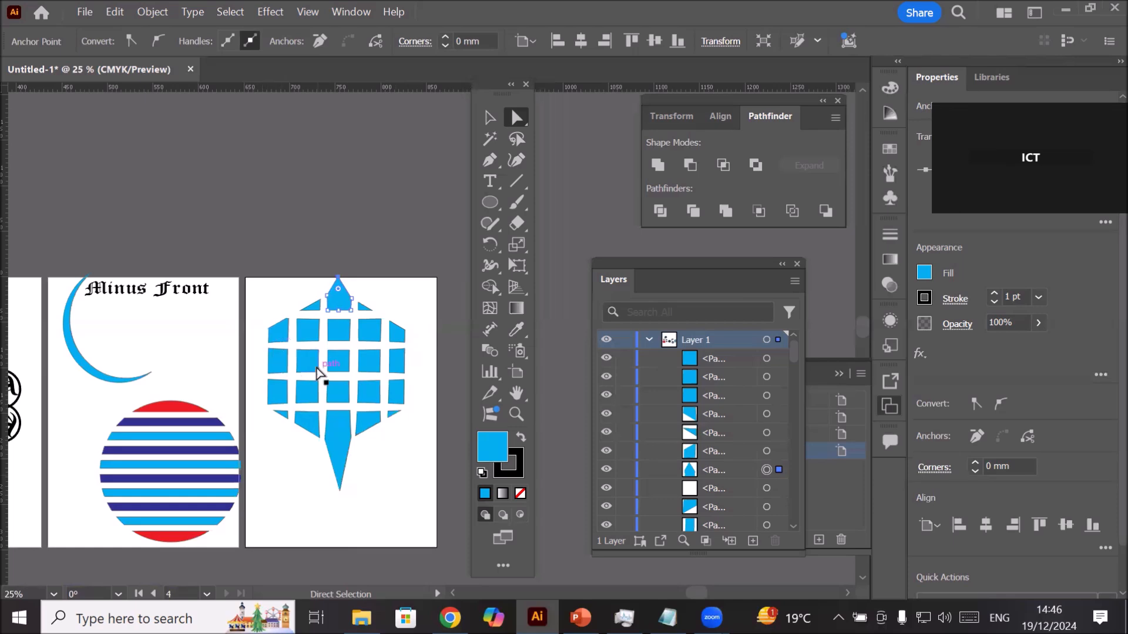
{"action": "left_click", "coordinate": [305, 338]}
{"action": "left_click", "coordinate": [365, 327], "text": "shift"}
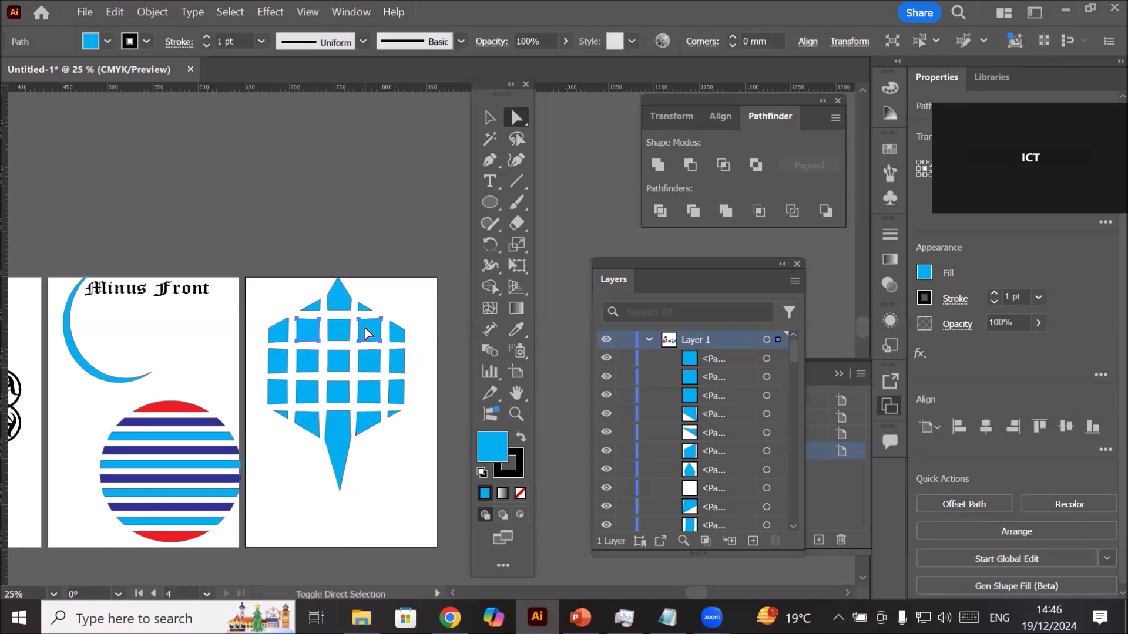
{"action": "left_click", "coordinate": [108, 40]}
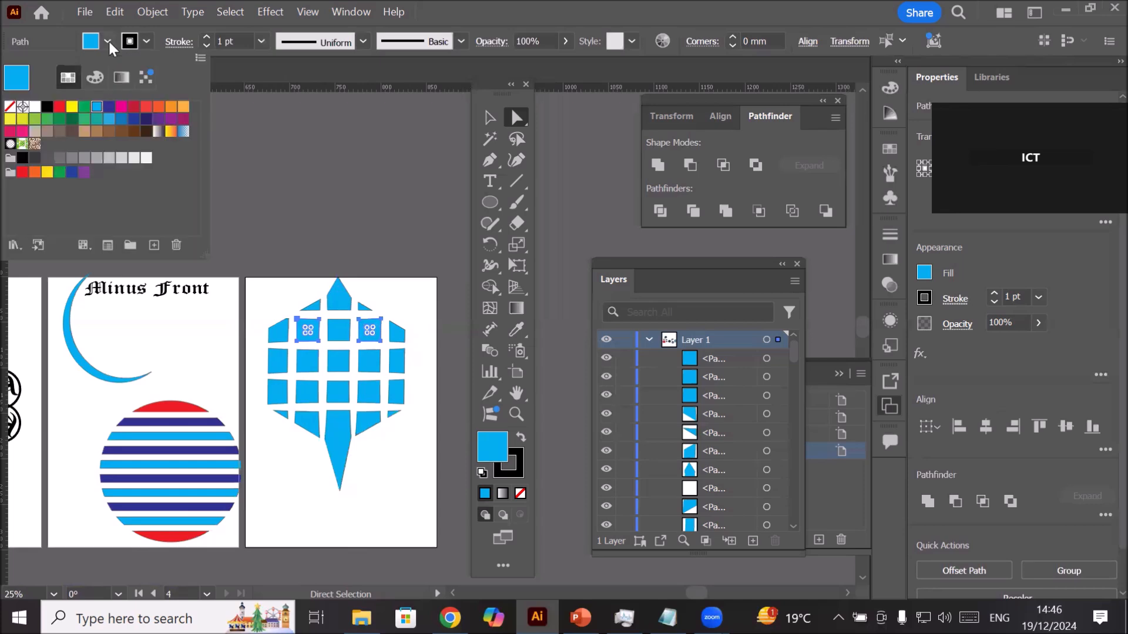
{"action": "left_click", "coordinate": [47, 106]}
{"action": "left_click", "coordinate": [295, 512]}
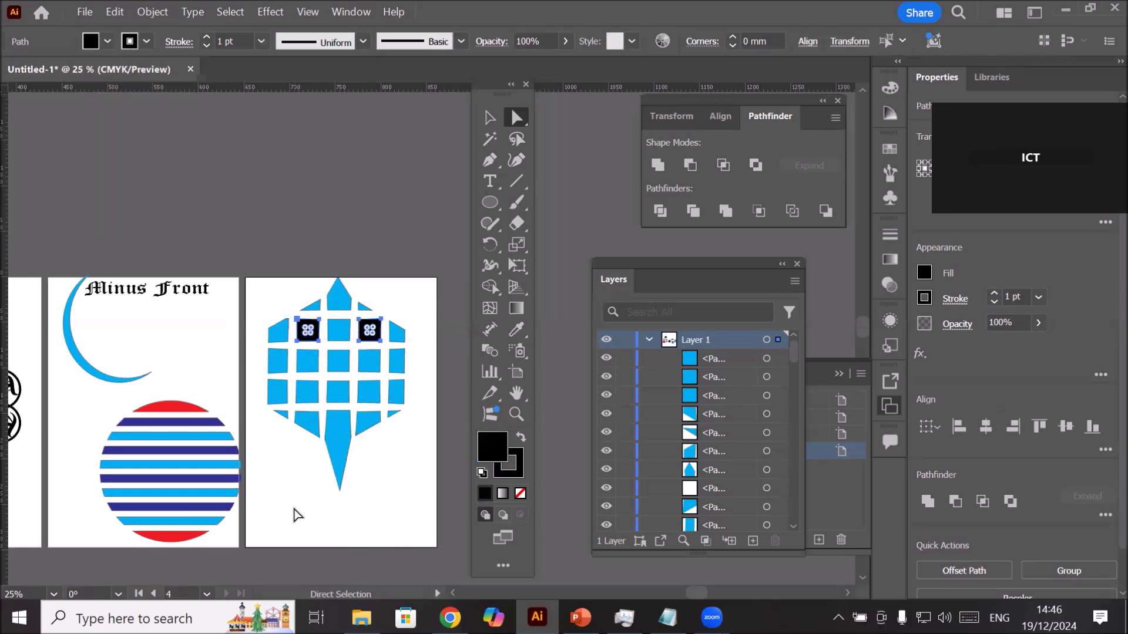
{"action": "left_click", "coordinate": [296, 512]}
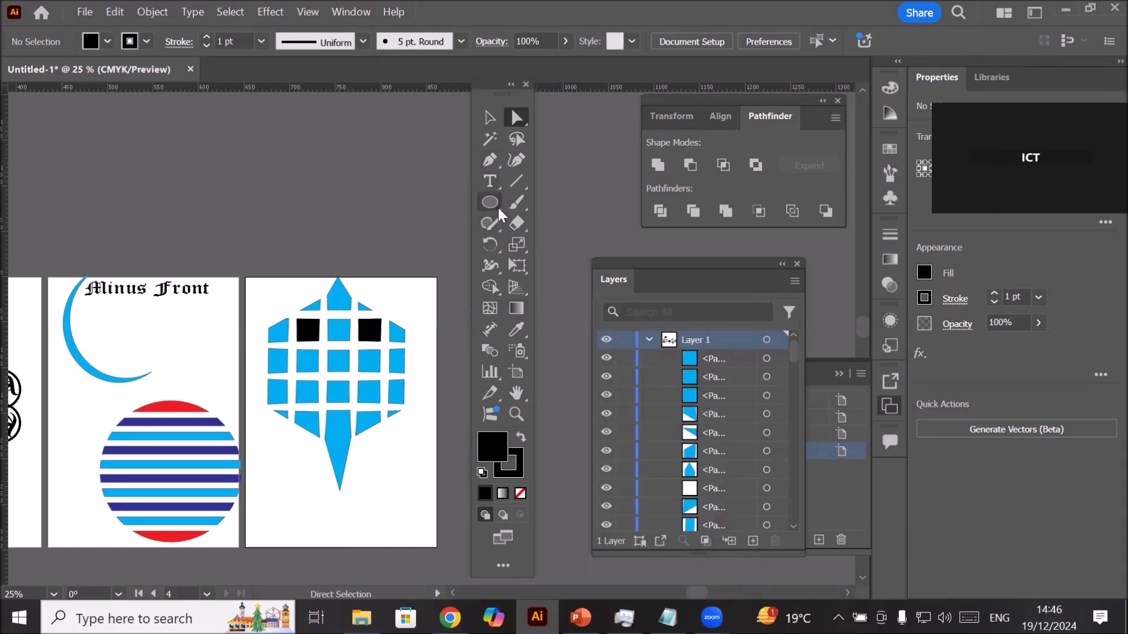
Step: Add two new A4 artboards after Artboard 4 and make Artboard 5 the active one
{"action": "left_click", "coordinate": [518, 379]}
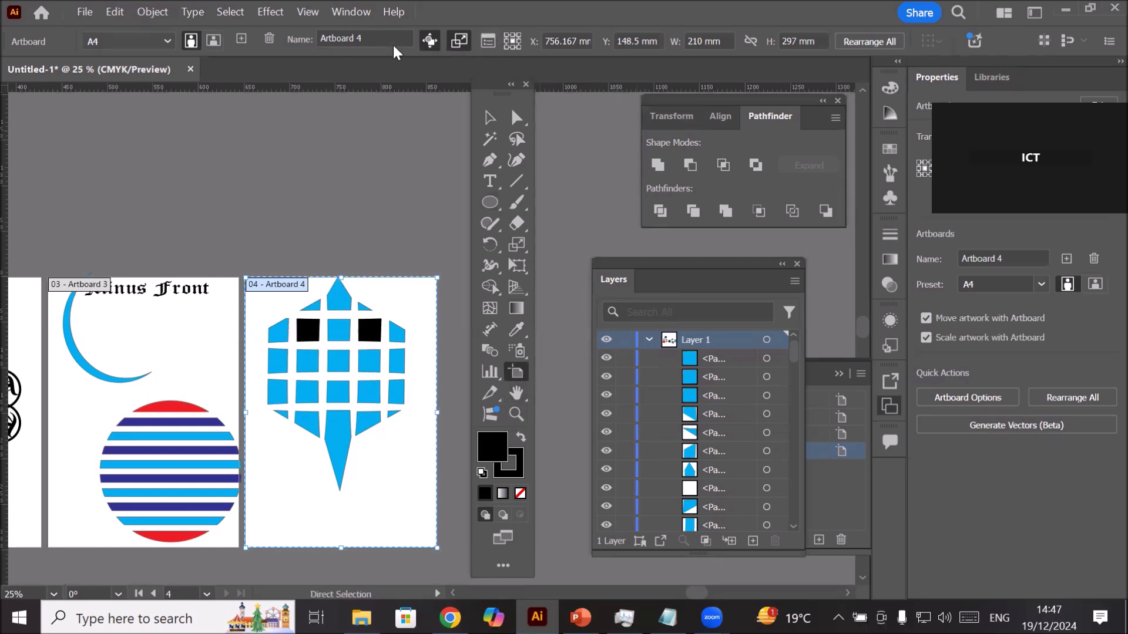
{"action": "left_click", "coordinate": [241, 39]}
{"action": "left_click", "coordinate": [241, 39]}
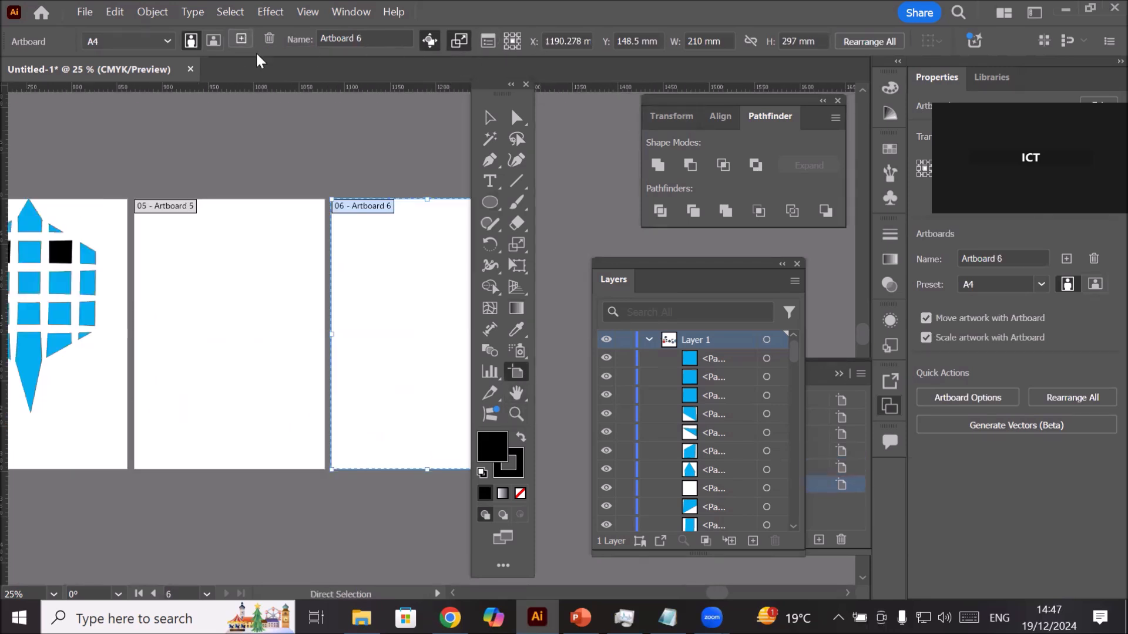
{"action": "left_click", "coordinate": [268, 325]}
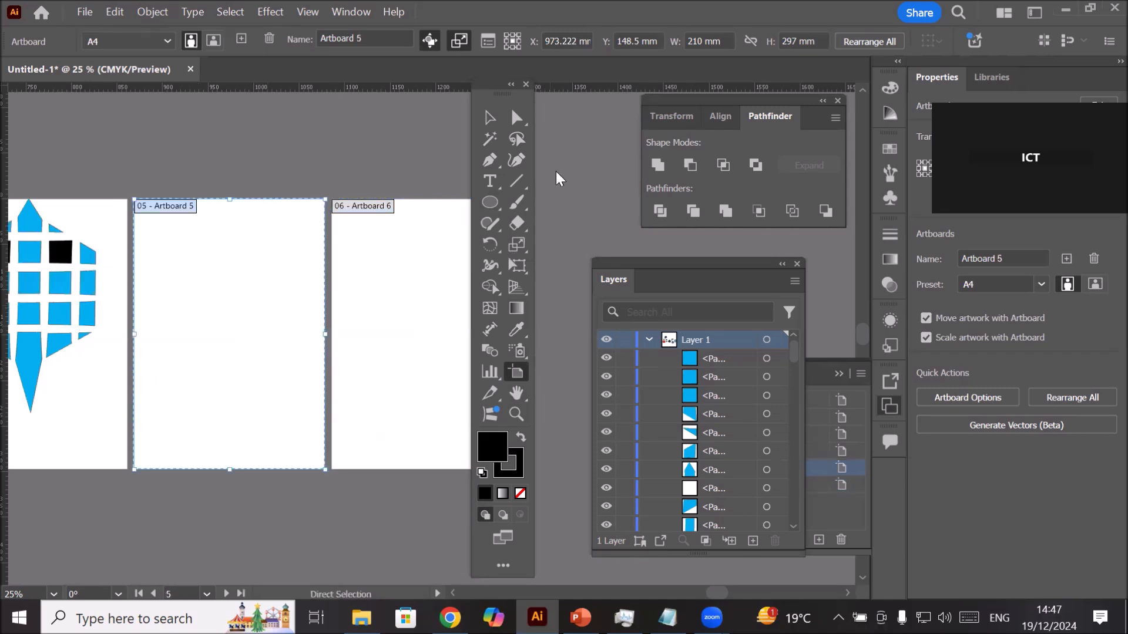
Step: Draw a large circle in the middle of Artboard 5 and reset it to the default white fill and black stroke
{"action": "left_click", "coordinate": [490, 203]}
{"action": "left_click_drag", "start_coordinate": [181, 256], "coordinate": [304, 382]}
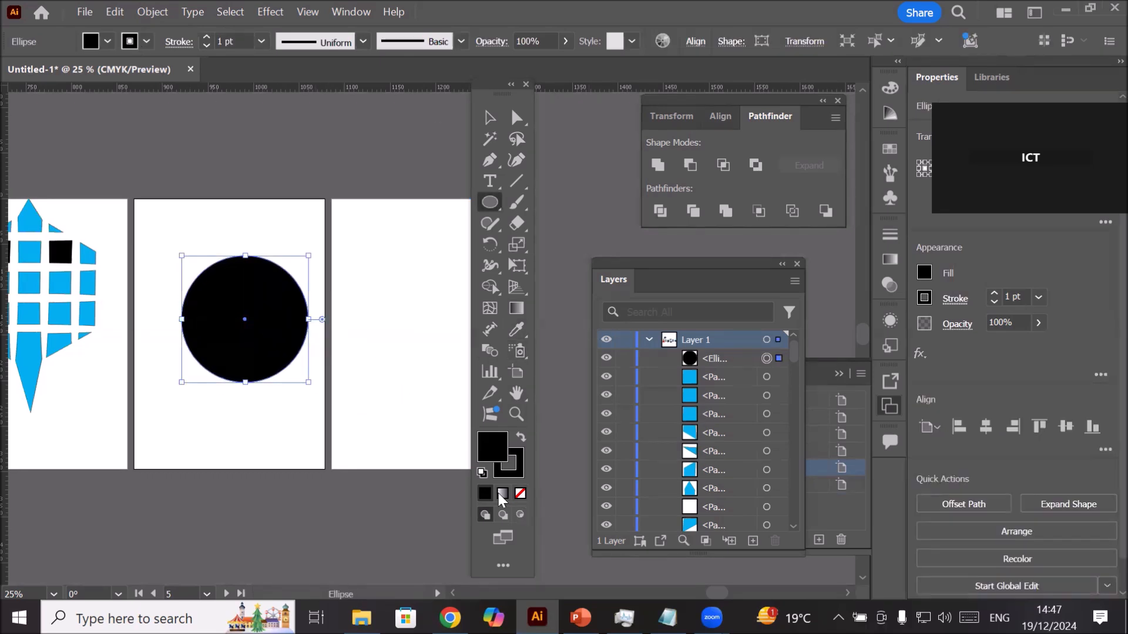
{"action": "left_click", "coordinate": [482, 472]}
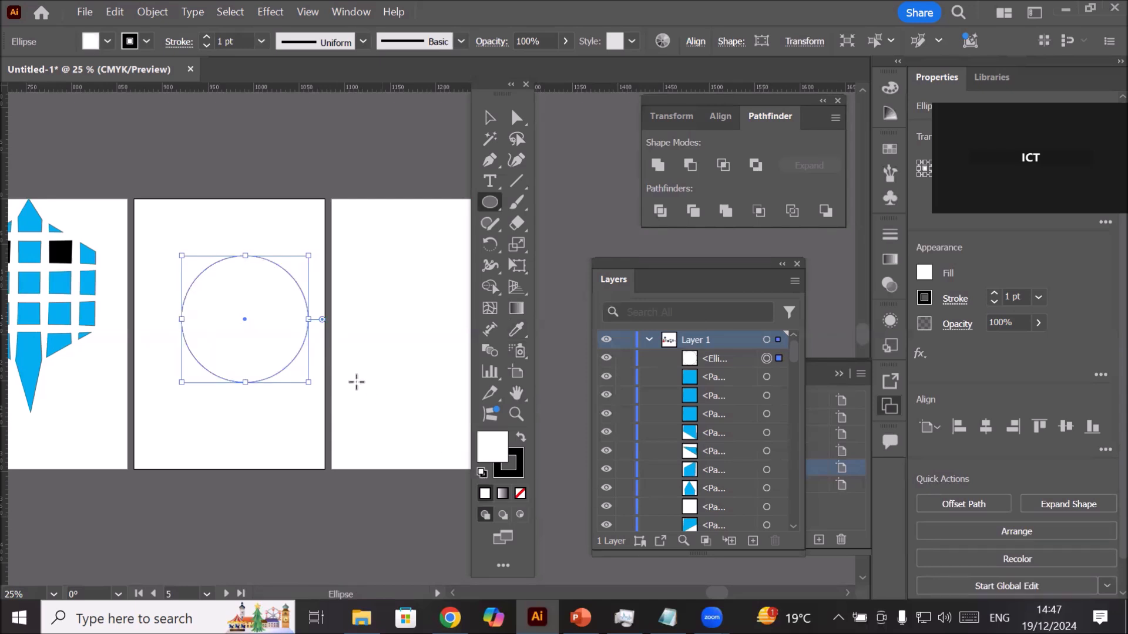
Step: Draw a small square above the circle on Artboard 5 with the Rectangle tool and fill it red
{"action": "left_click", "coordinate": [492, 200]}
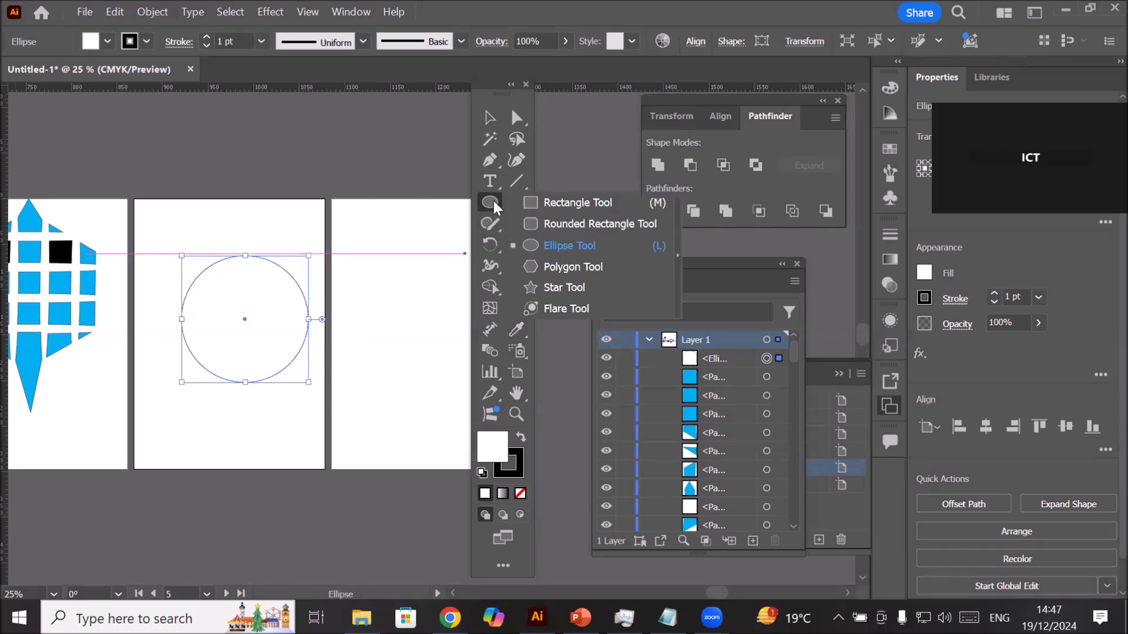
{"action": "left_click", "coordinate": [549, 202]}
{"action": "left_click_drag", "start_coordinate": [231, 223], "coordinate": [254, 246]}
{"action": "left_click", "coordinate": [489, 118]}
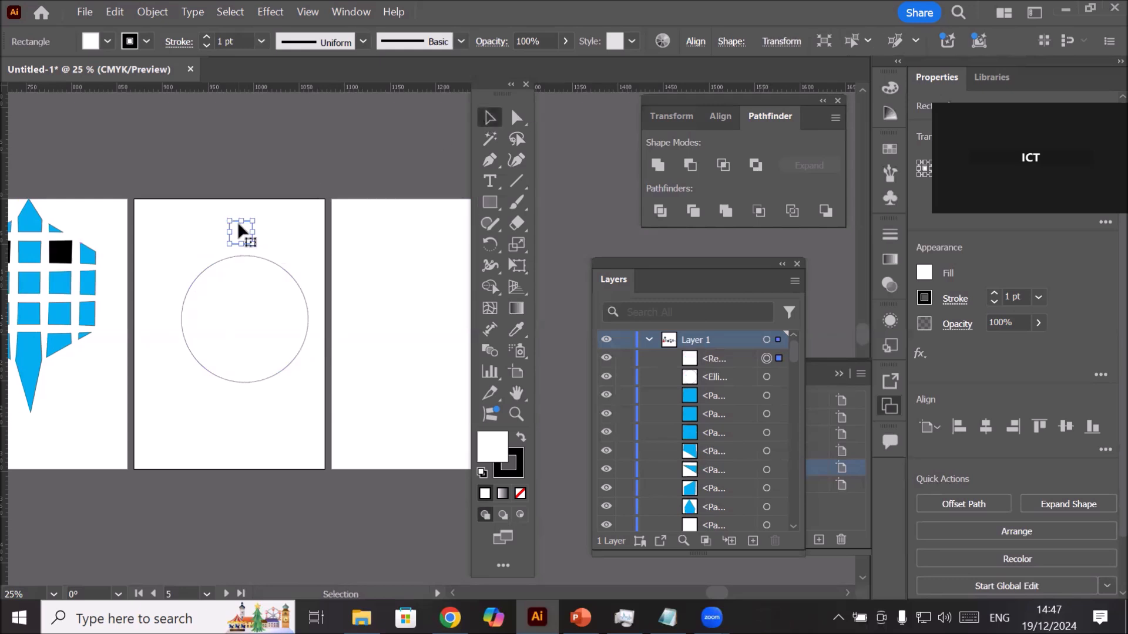
{"action": "scroll", "coordinate": [240, 217], "scroll_direction": "up", "scroll_amount": 1, "text": "alt"}
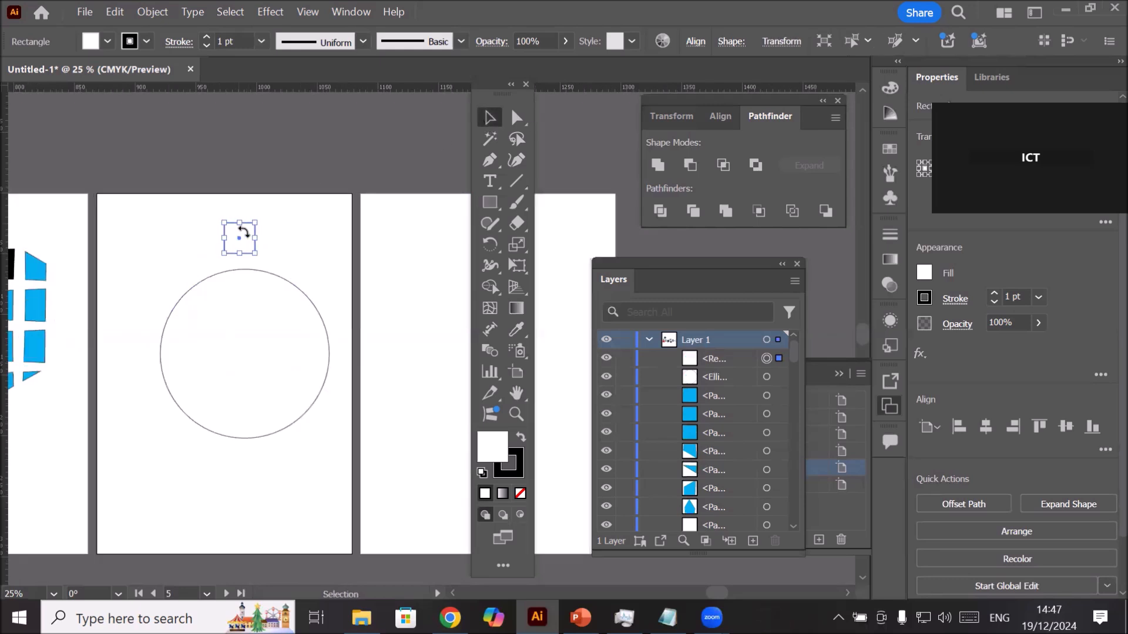
{"action": "left_click", "coordinate": [107, 41]}
{"action": "left_click", "coordinate": [59, 106]}
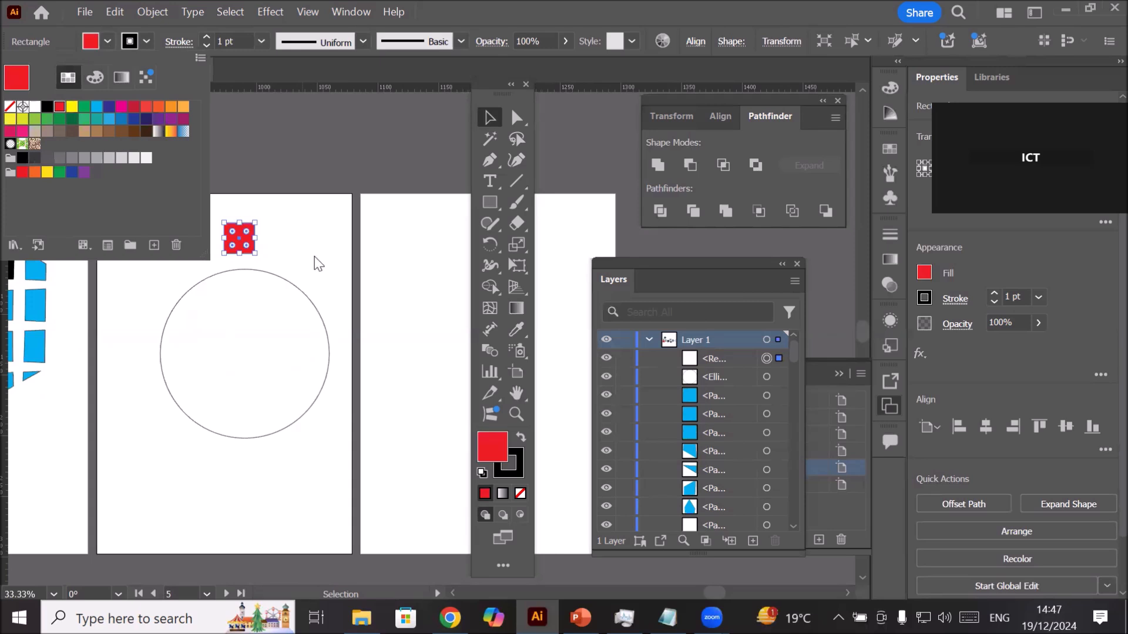
{"action": "left_click", "coordinate": [305, 254]}
Step: Move the red square down so it is centred on the topmost point of the circle's outline
{"action": "scroll", "coordinate": [259, 253], "scroll_direction": "up", "scroll_amount": 2, "text": "alt"}
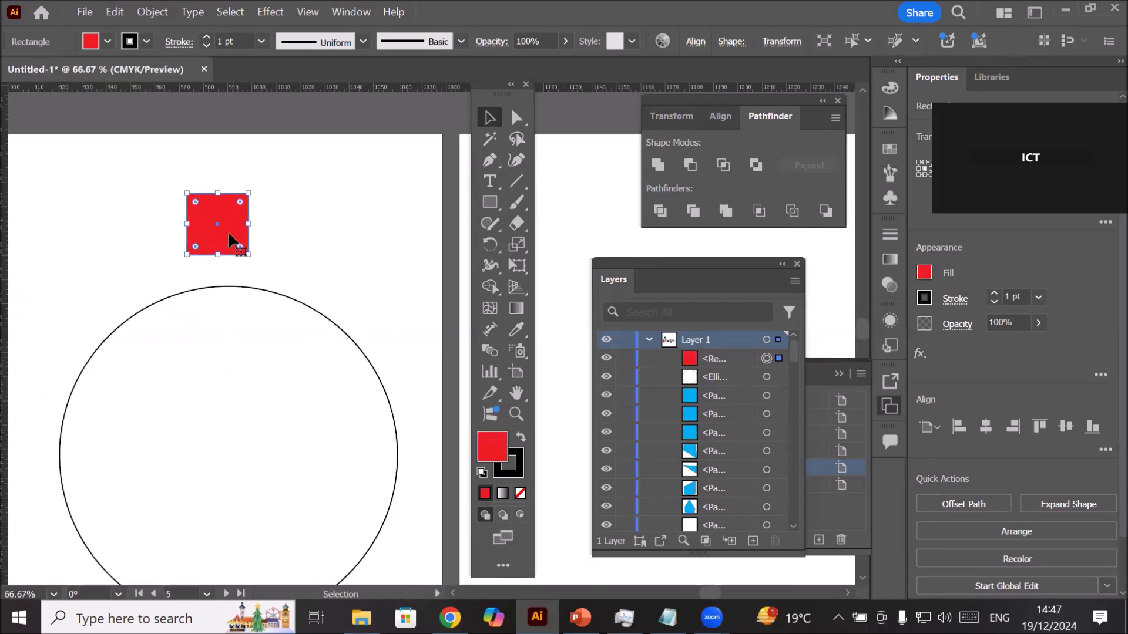
{"action": "left_click_drag", "start_coordinate": [224, 232], "coordinate": [232, 287]}
{"action": "scroll", "coordinate": [264, 327], "scroll_direction": "down", "scroll_amount": 1, "text": "alt"}
Step: Rotate a copy of the red square by 30° around the circle's centre
{"action": "key", "text": "r"}
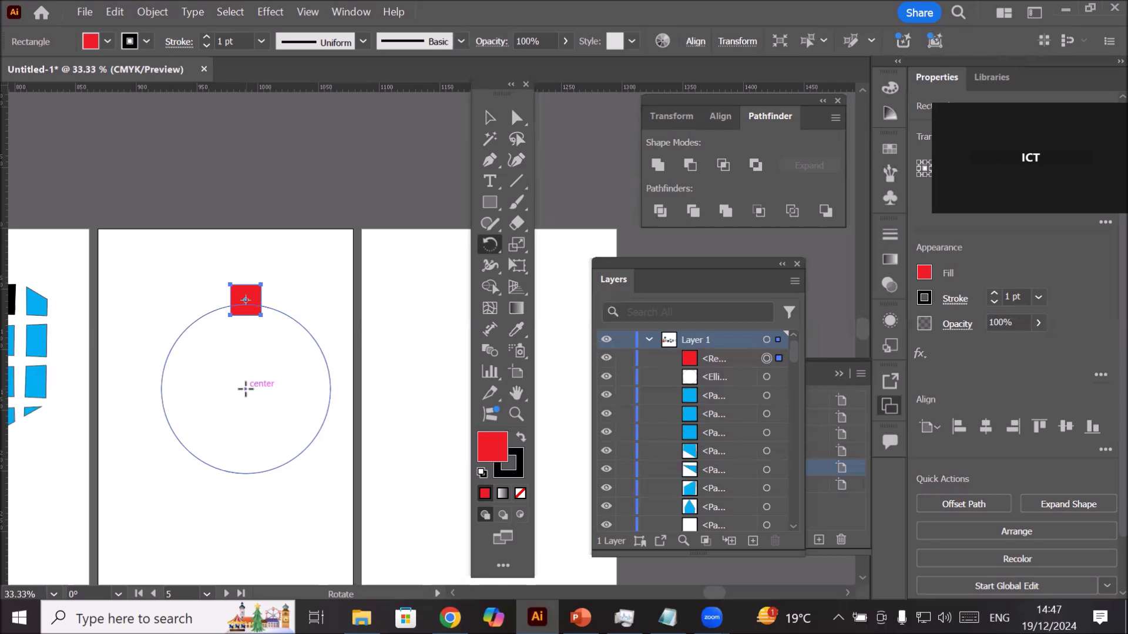
{"action": "left_click", "coordinate": [246, 389], "text": "alt"}
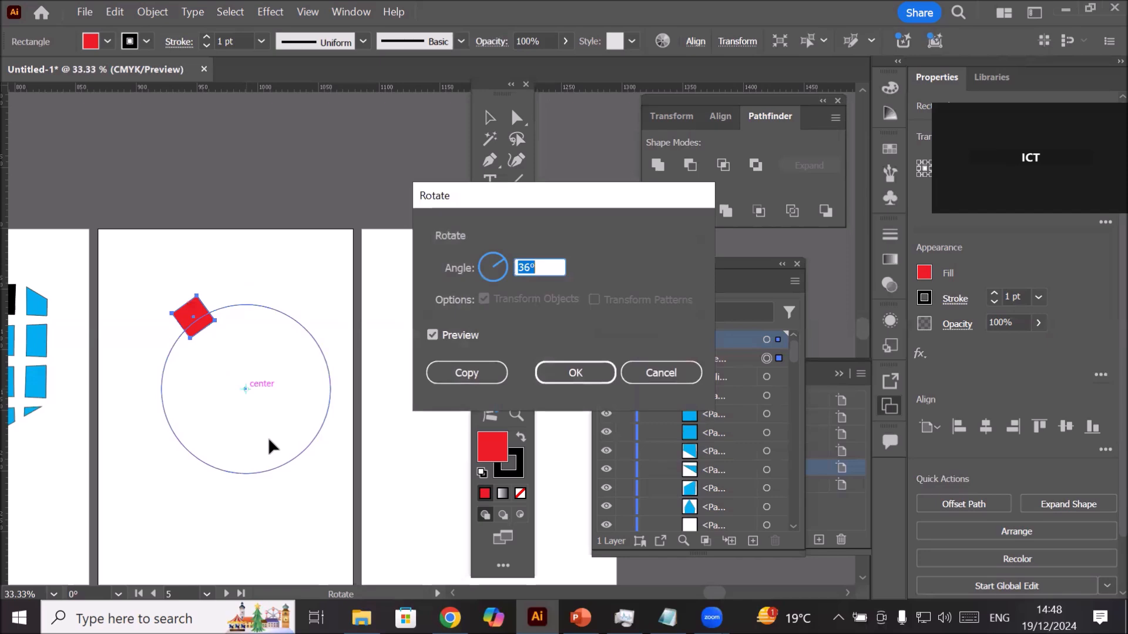
{"action": "key", "text": "alt"}
{"action": "type", "text": "35"}
{"action": "key", "text": "Tab"}
{"action": "key", "text": "Down"}
{"action": "key", "text": "Down"}
{"action": "key", "text": "Down"}
{"action": "key", "text": "Down"}
{"action": "key", "text": "Down"}
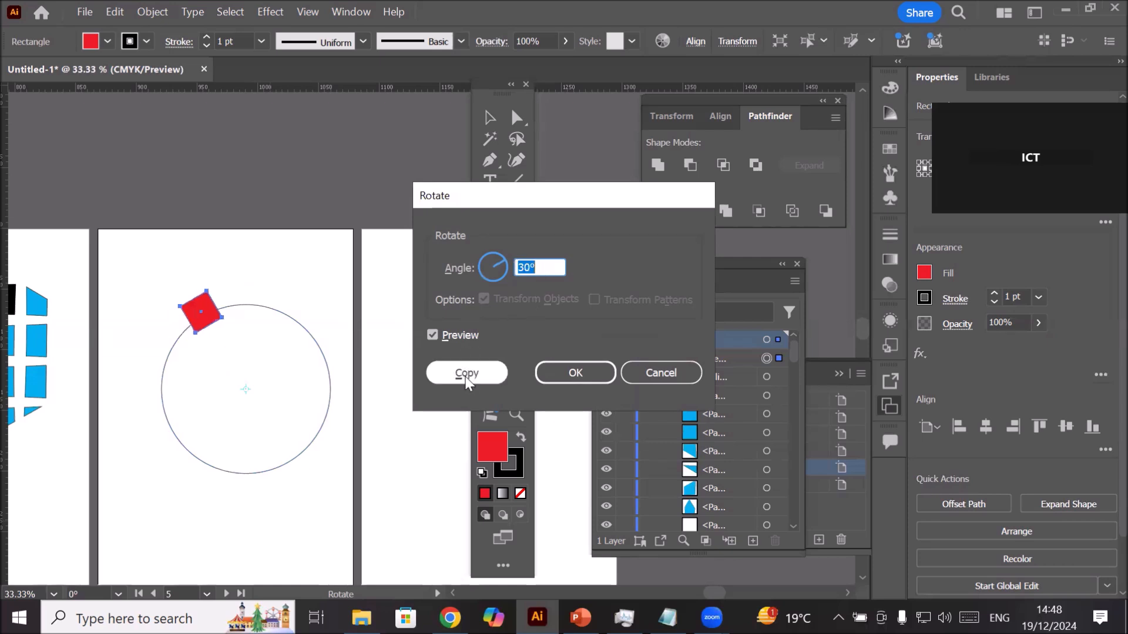
{"action": "left_click", "coordinate": [466, 376]}
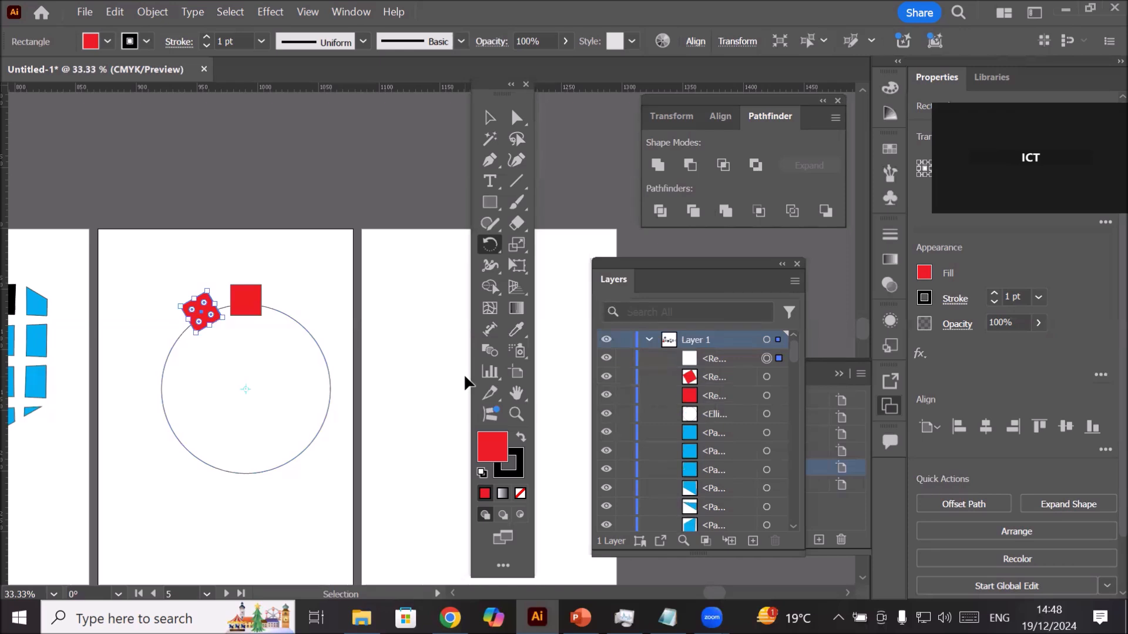
Step: Repeat the rotated copy five more times to carry the squares around to the circle's lowest point
{"action": "key", "text": "ctrl+d"}
{"action": "key", "text": "ctrl+d"}
{"action": "key", "text": "ctrl+d"}
{"action": "key", "text": "ctrl+d"}
{"action": "key", "text": "ctrl+d"}
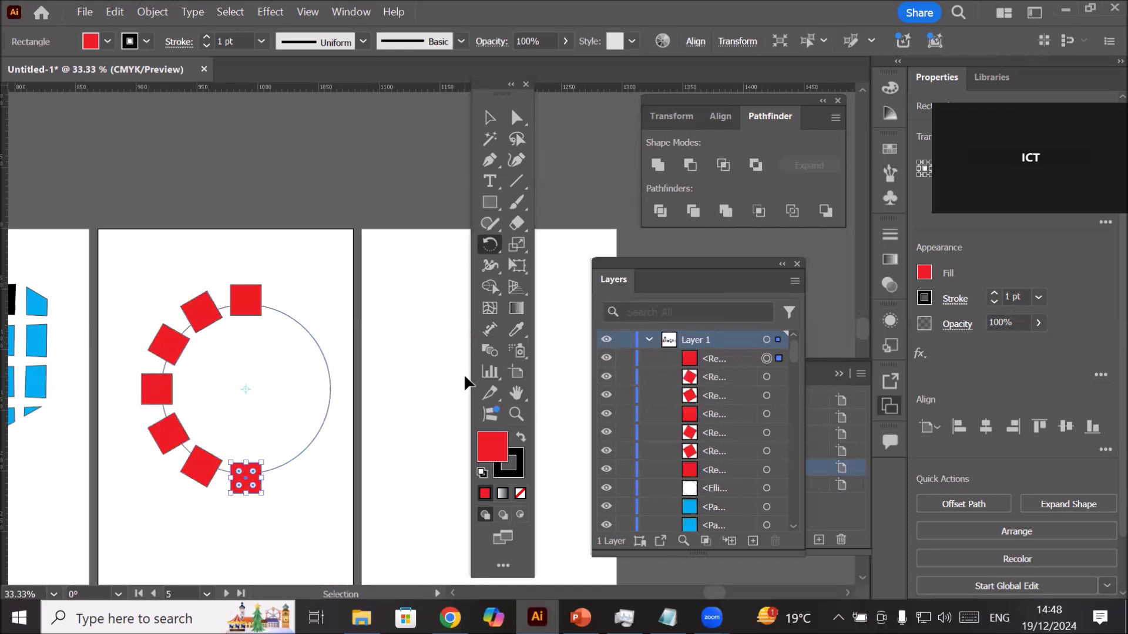
{"action": "left_click", "coordinate": [493, 119]}
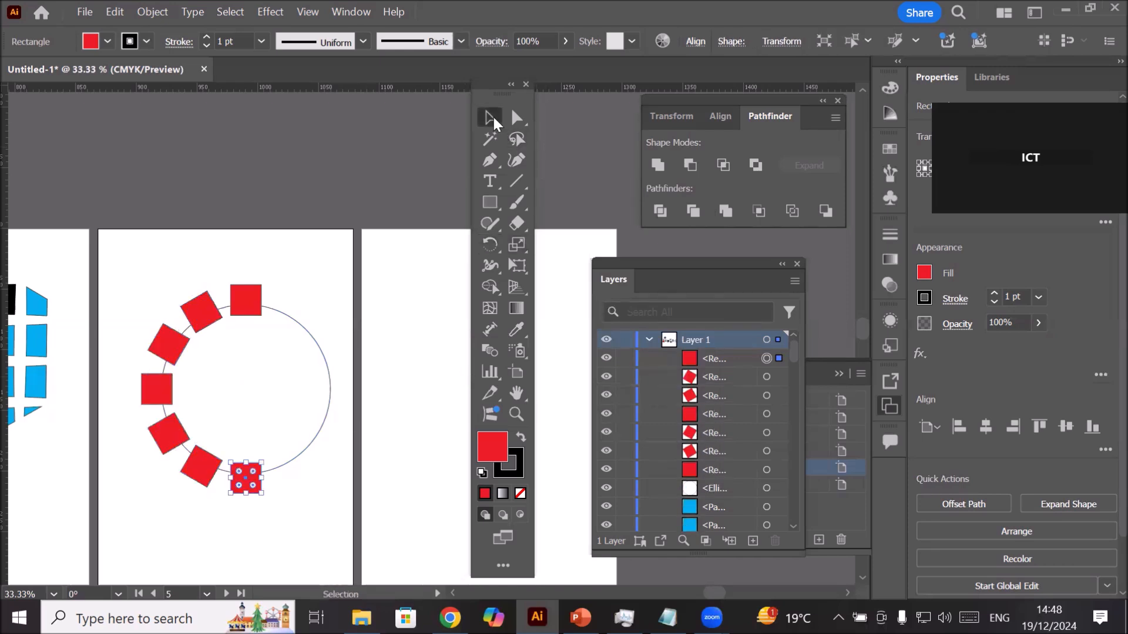
Step: Subtract the seven red squares from the circle on Artboard 5 as an editable compound shape using Minus Front
{"action": "left_click_drag", "start_coordinate": [126, 259], "coordinate": [345, 529]}
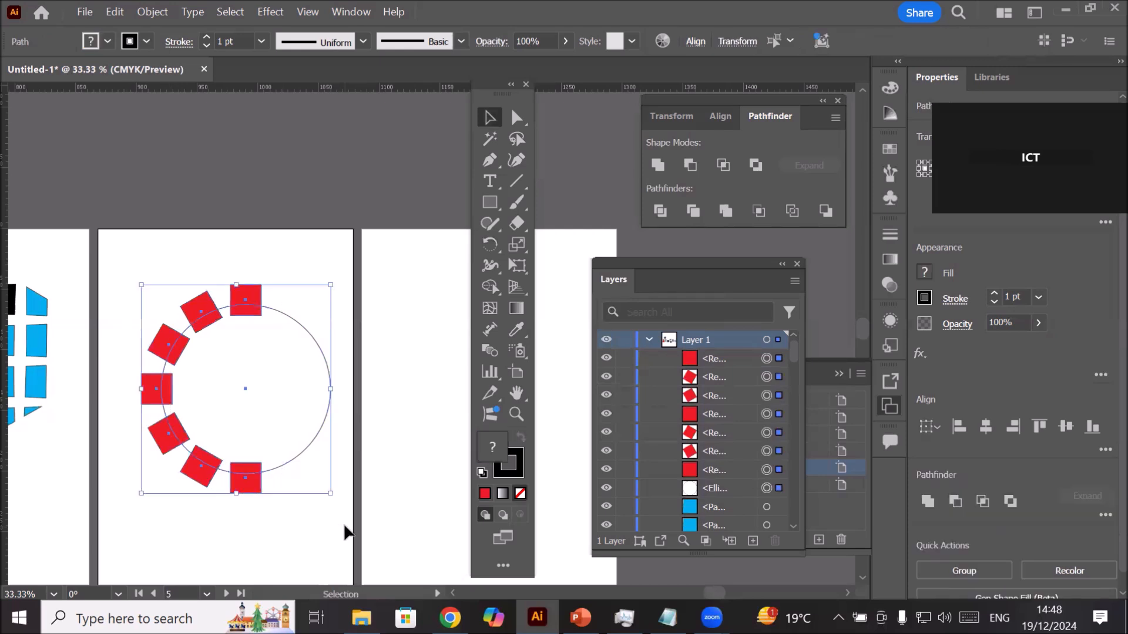
{"action": "left_click", "coordinate": [692, 167]}
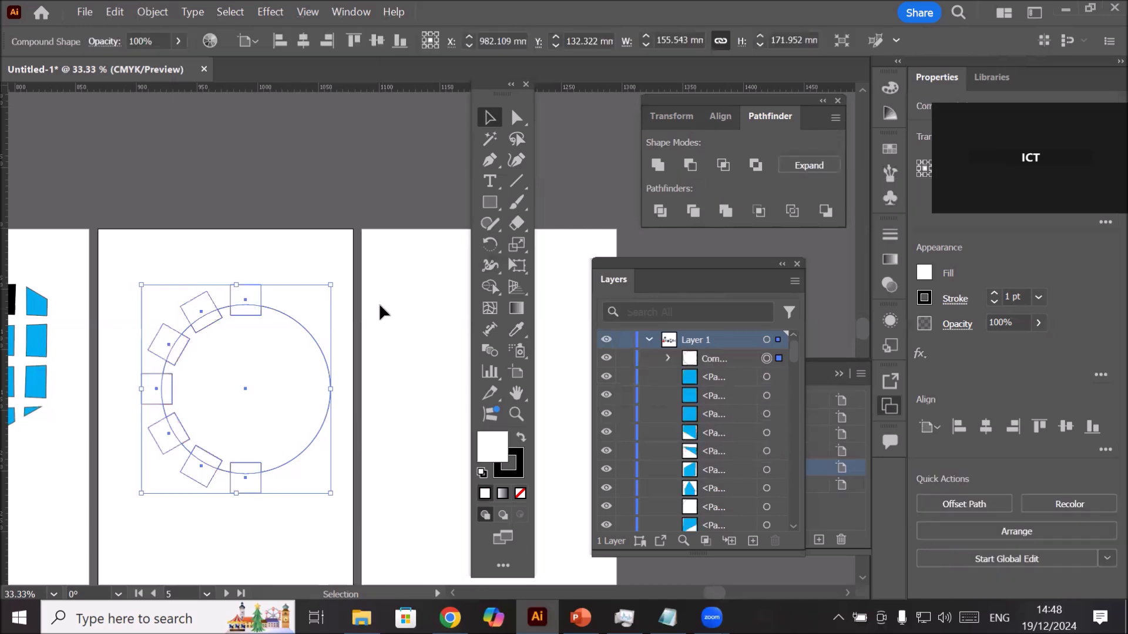
{"action": "left_click", "coordinate": [380, 300]}
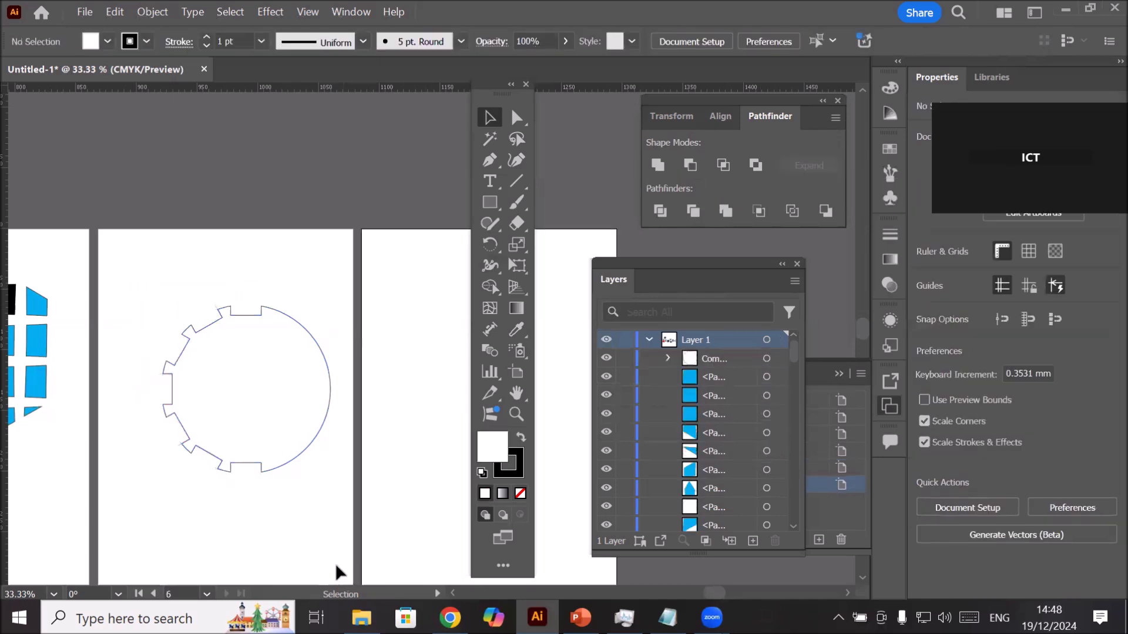
{"action": "scroll", "coordinate": [291, 536], "scroll_direction": "up", "scroll_amount": 1}
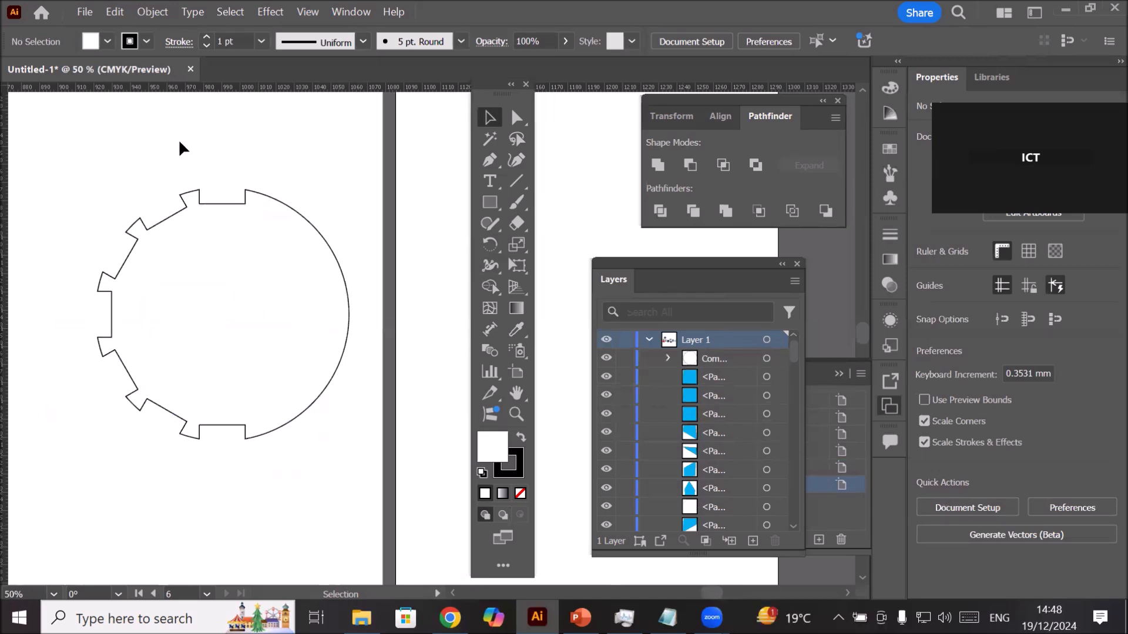
Step: Isolate the compound shape and stretch the upper-left square next to the topmost one inward, close to the circle's centre
{"action": "left_click", "coordinate": [328, 269]}
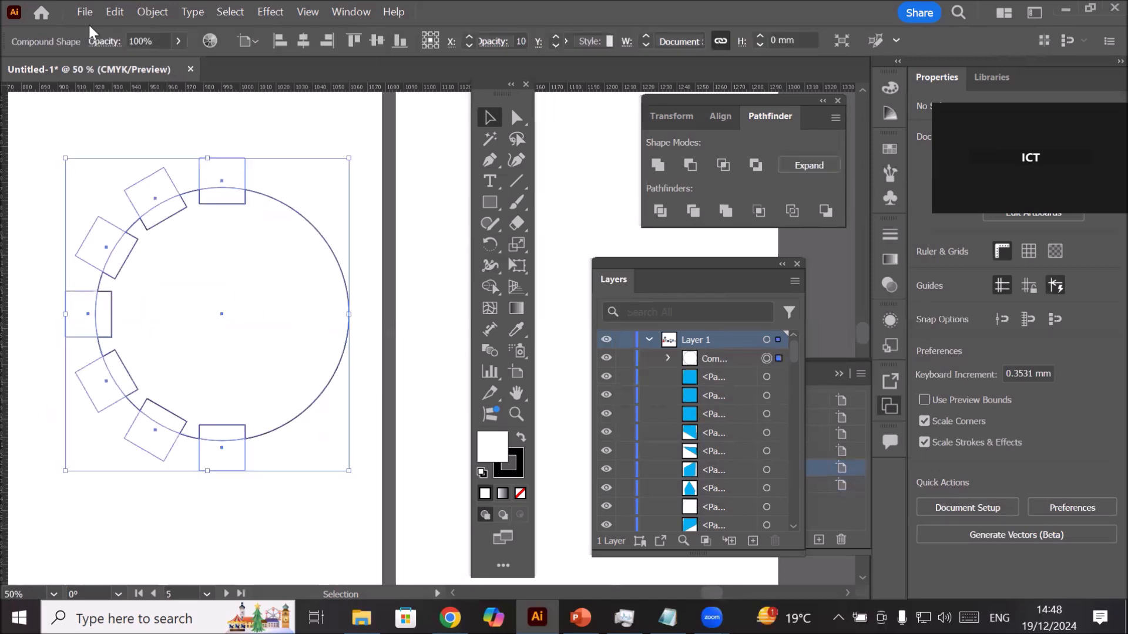
{"action": "left_click", "coordinate": [417, 198]}
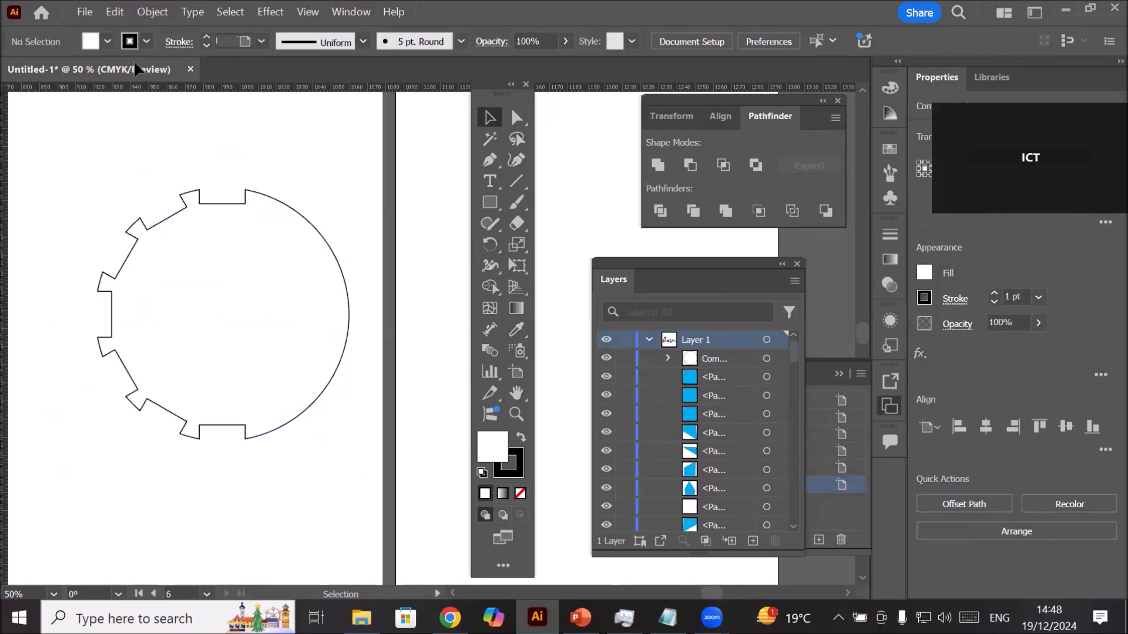
{"action": "left_click", "coordinate": [223, 205]}
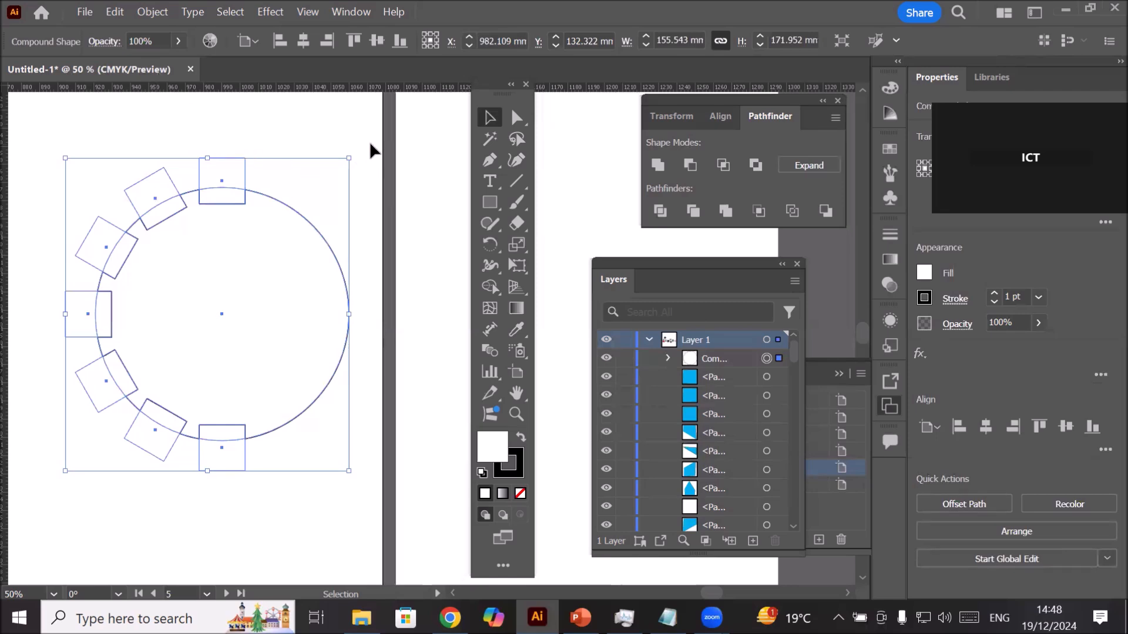
{"action": "double_click", "coordinate": [242, 173]}
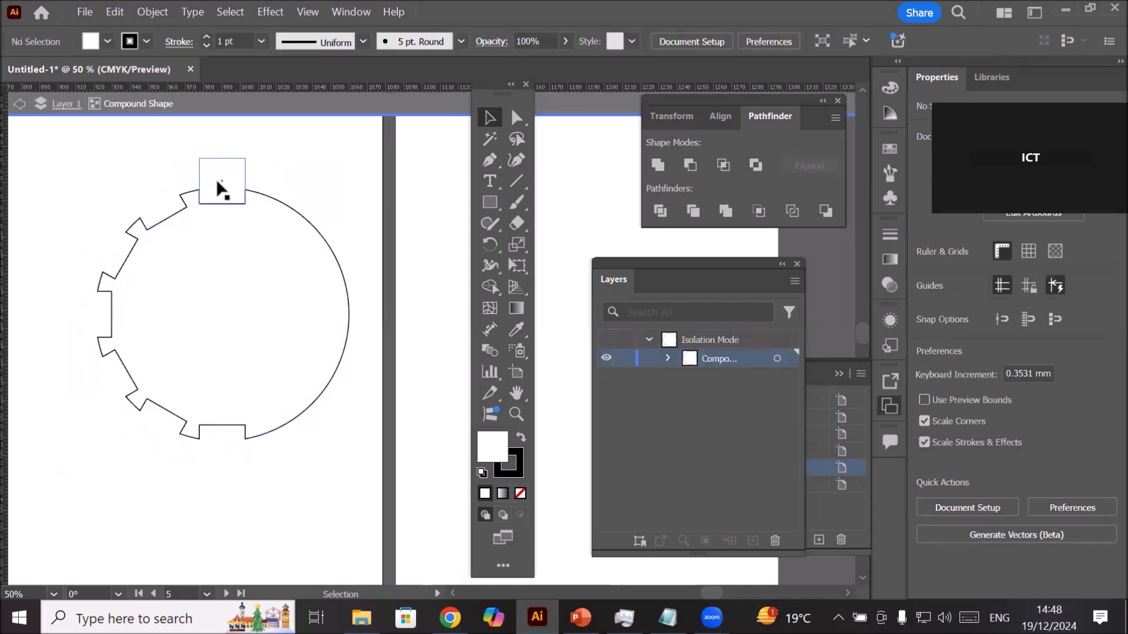
{"action": "left_click", "coordinate": [165, 205]}
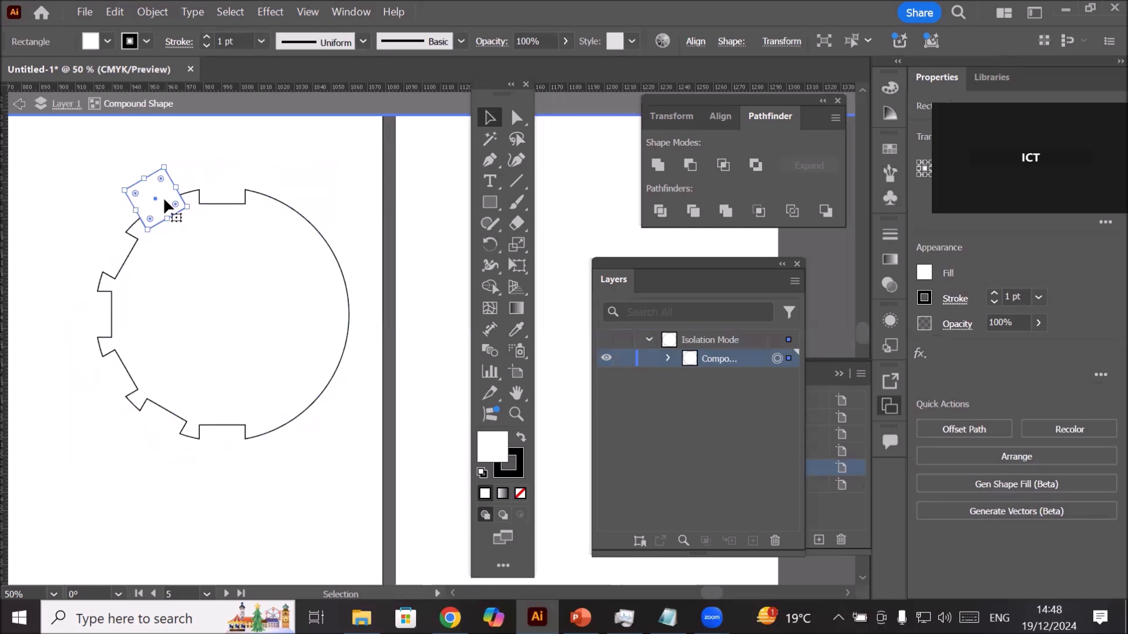
{"action": "left_click_drag", "start_coordinate": [168, 218], "coordinate": [215, 313]}
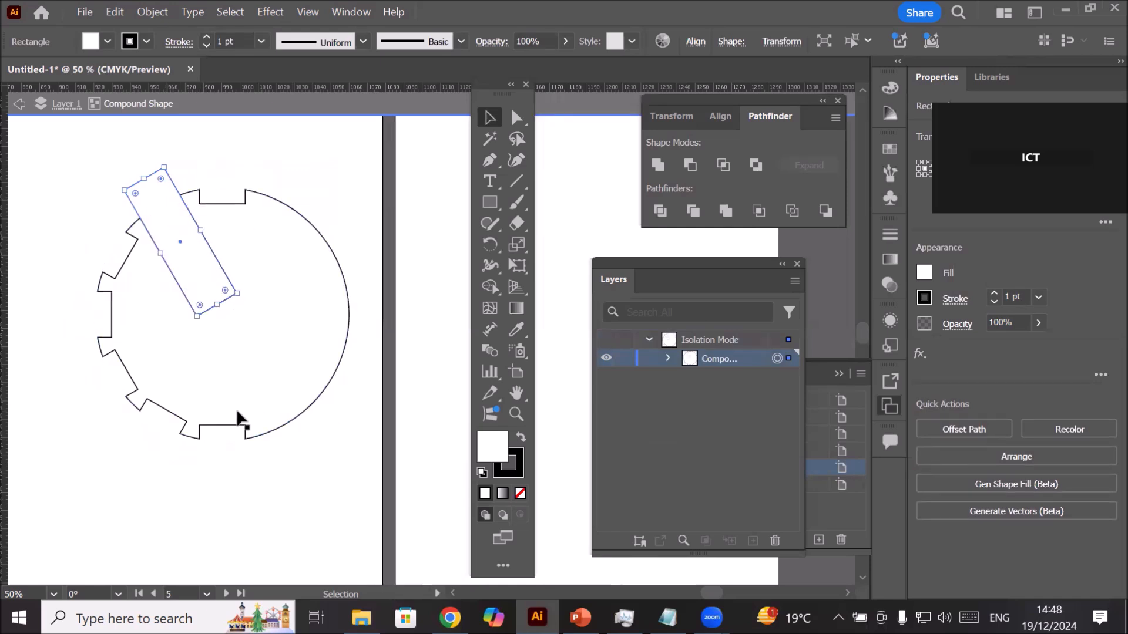
Step: Stretch the lower-left square next to the lowest one inward toward the circle's centre and leave isolation mode
{"action": "left_click", "coordinate": [150, 418]}
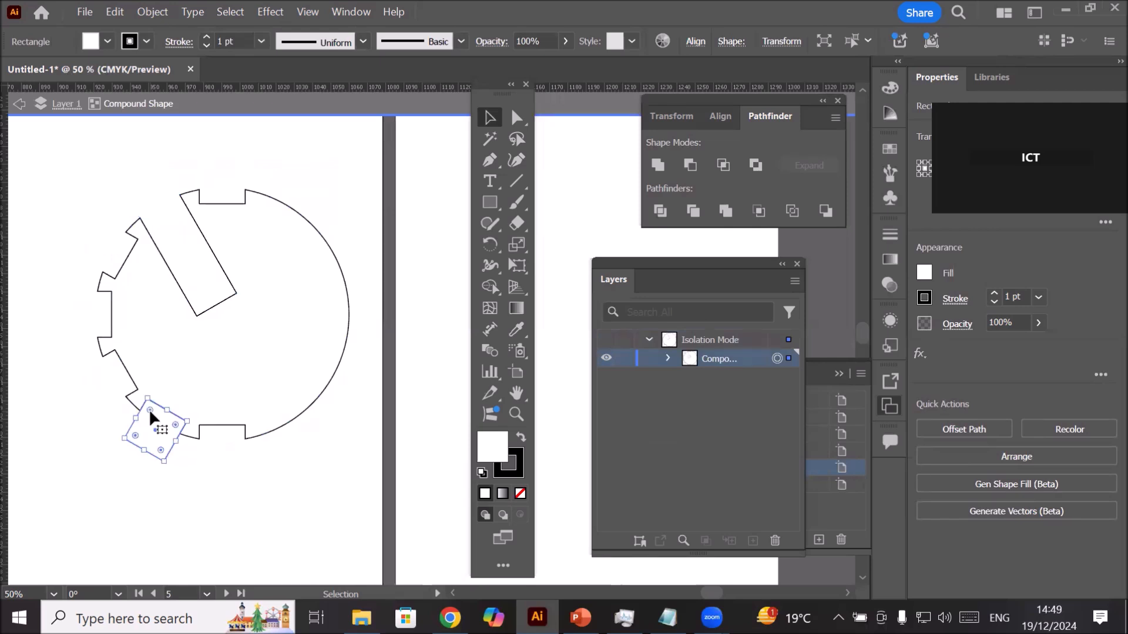
{"action": "left_click_drag", "start_coordinate": [168, 410], "coordinate": [230, 345]}
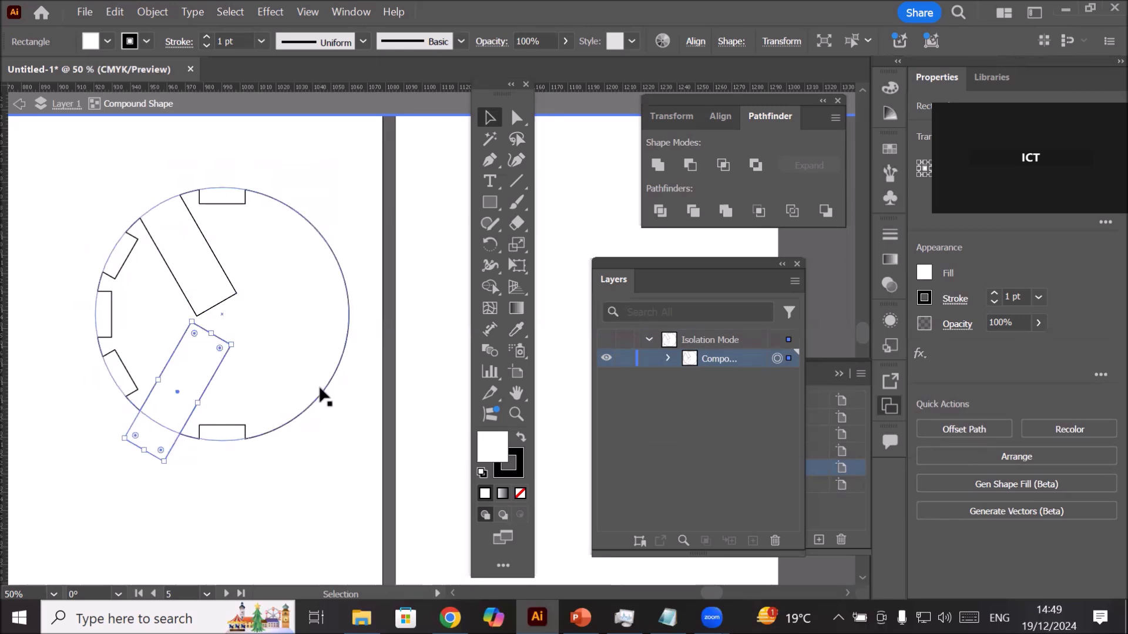
{"action": "double_click", "coordinate": [353, 167]}
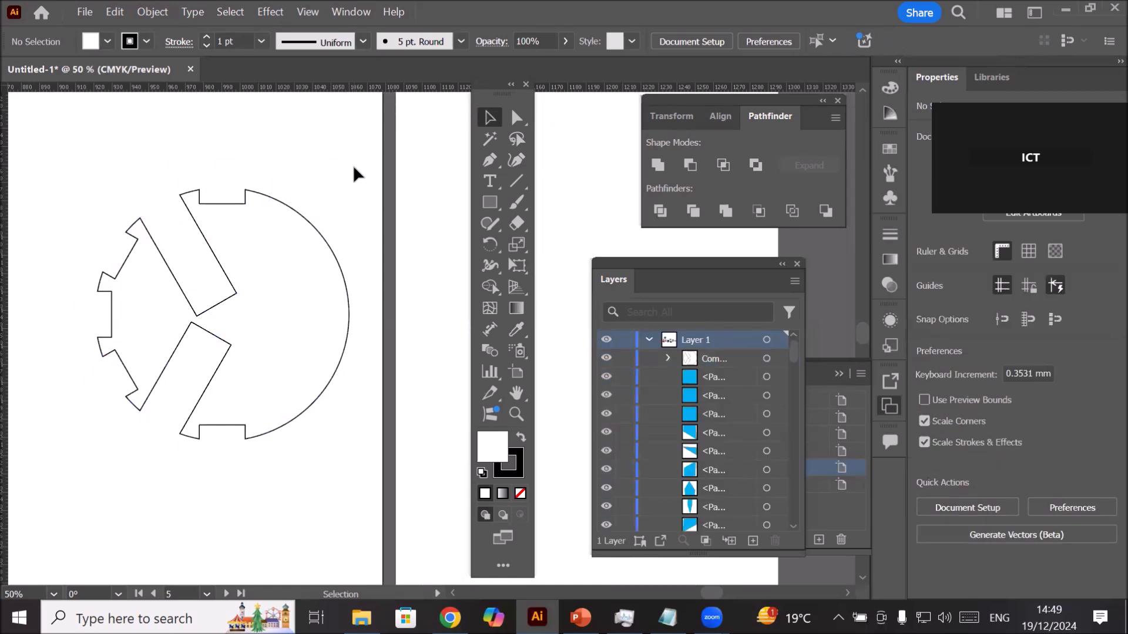
{"action": "left_click", "coordinate": [293, 209]}
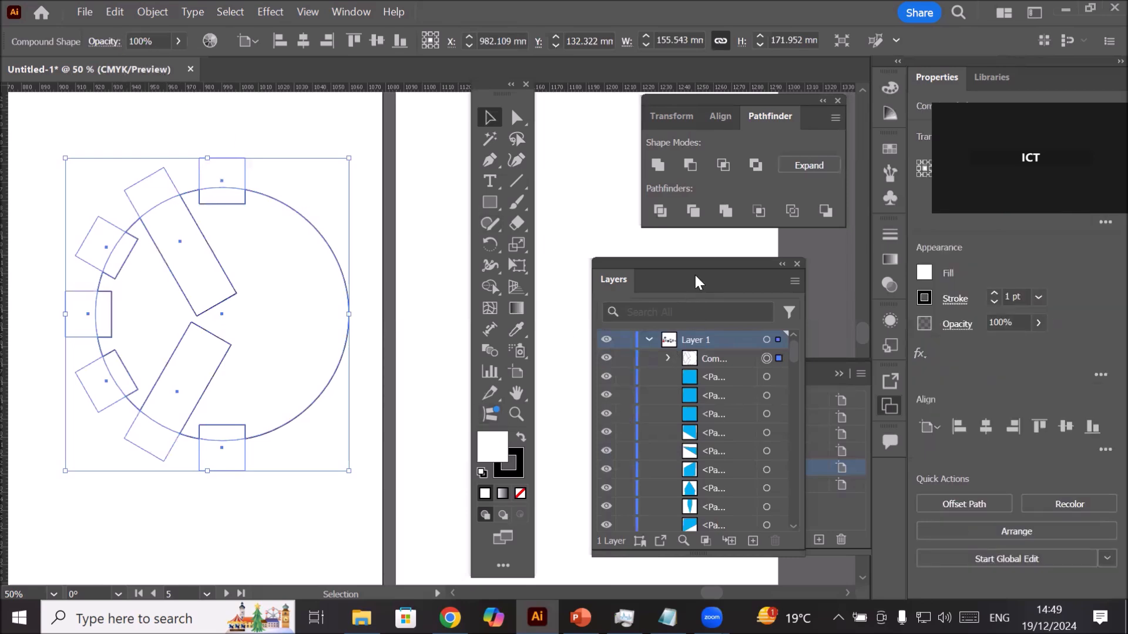
{"action": "left_click", "coordinate": [385, 129]}
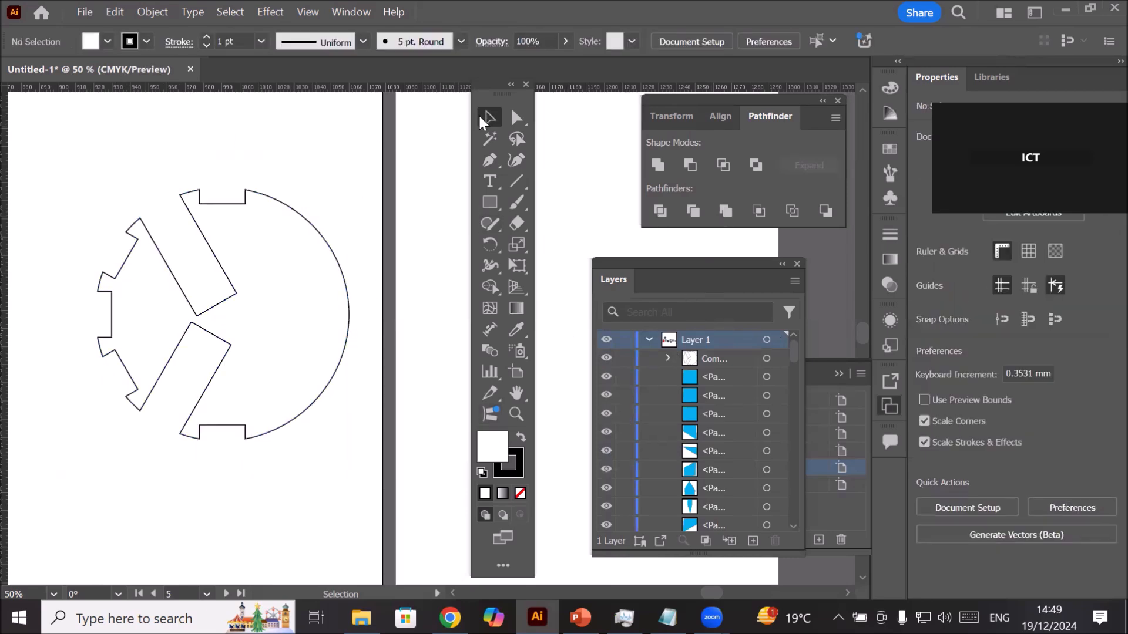
{"action": "left_click", "coordinate": [327, 240]}
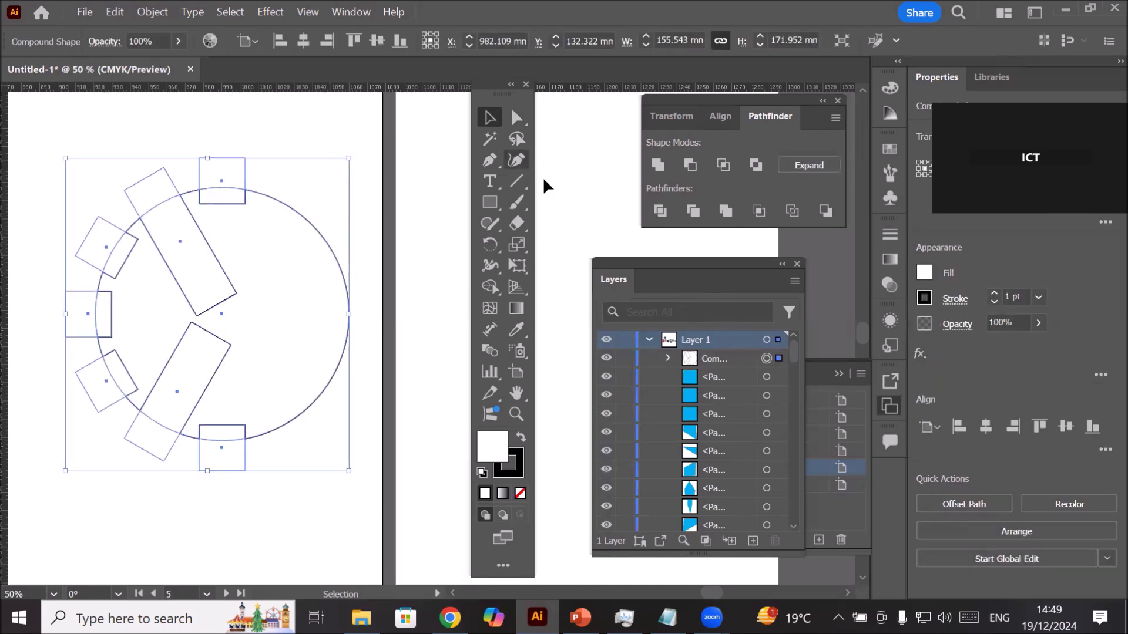
{"action": "left_click_drag", "start_coordinate": [682, 261], "coordinate": [637, 270]}
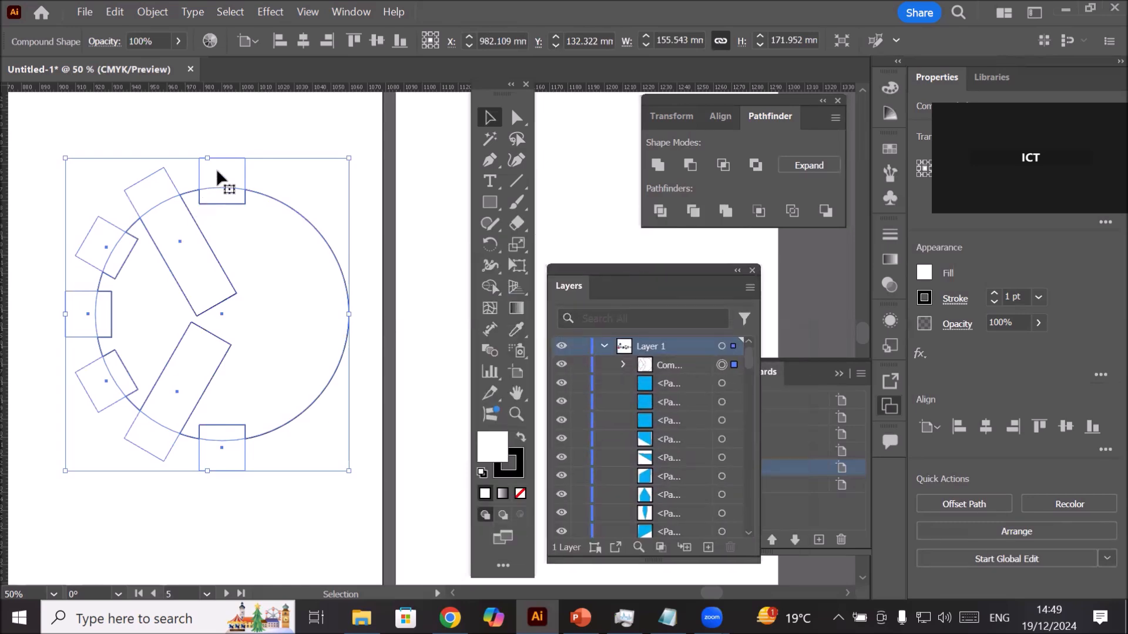
{"action": "left_click", "coordinate": [253, 125]}
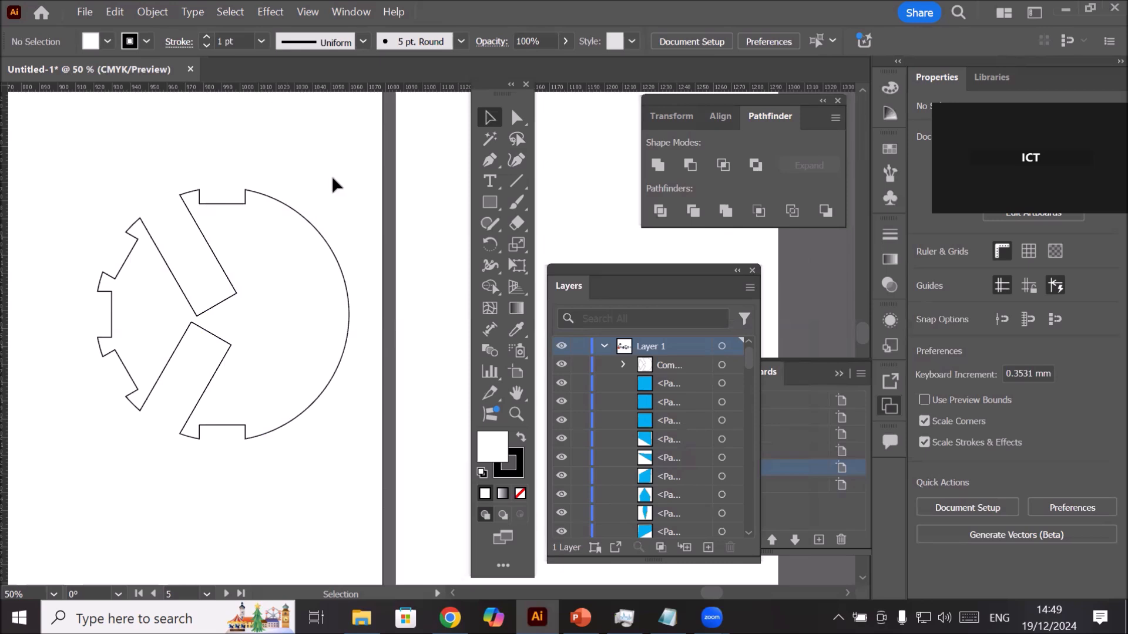
Step: Isolate the compound shape again, rotate the upper long rectangle slightly and move it outward to shorten its notch
{"action": "left_click", "coordinate": [293, 218]}
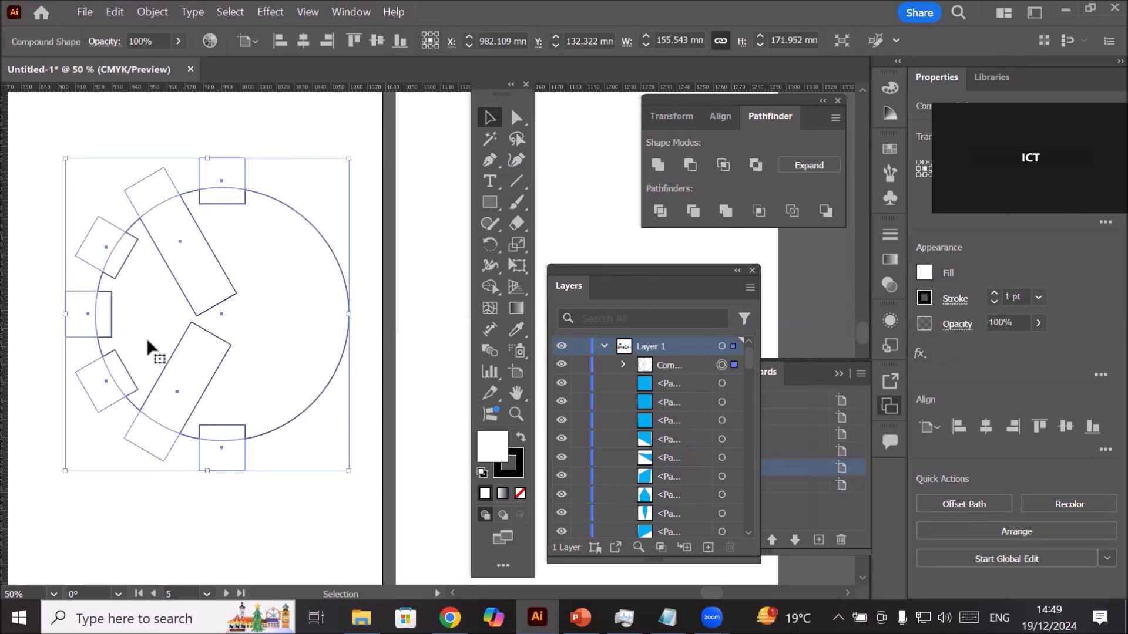
{"action": "double_click", "coordinate": [216, 259]}
{"action": "left_click", "coordinate": [216, 260]}
{"action": "left_click_drag", "start_coordinate": [239, 295], "coordinate": [254, 327]}
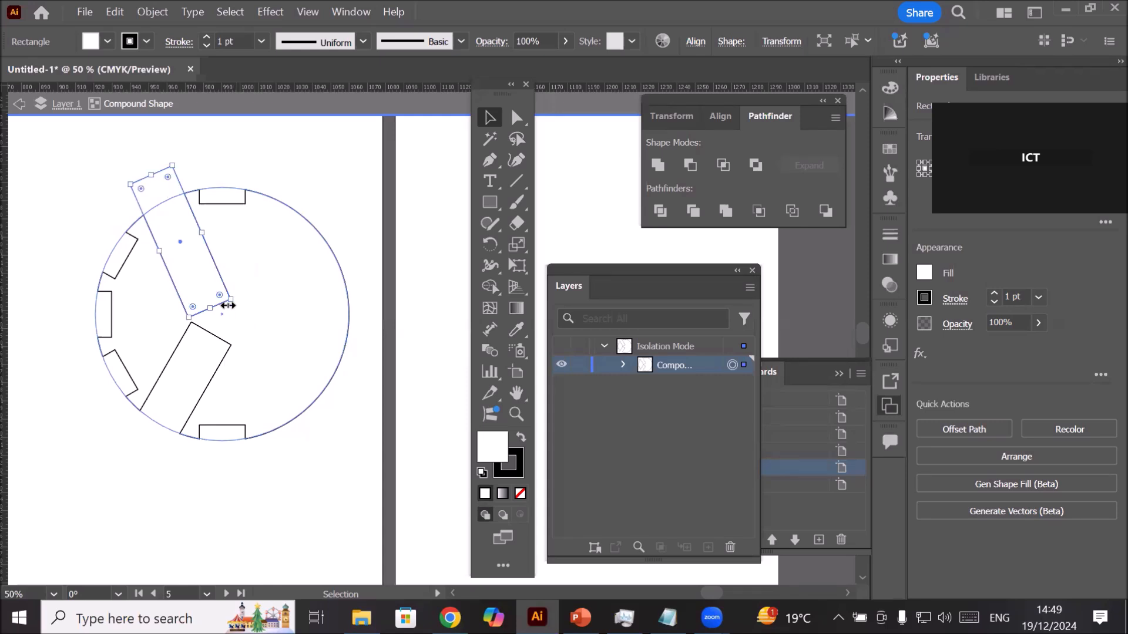
{"action": "left_click_drag", "start_coordinate": [219, 270], "coordinate": [202, 242]}
Step: Shorten the lower long rectangle by pulling its inner edge away from the circle's centre, and leave isolation mode
{"action": "left_click", "coordinate": [203, 330]}
{"action": "left_click_drag", "start_coordinate": [214, 333], "coordinate": [195, 362]}
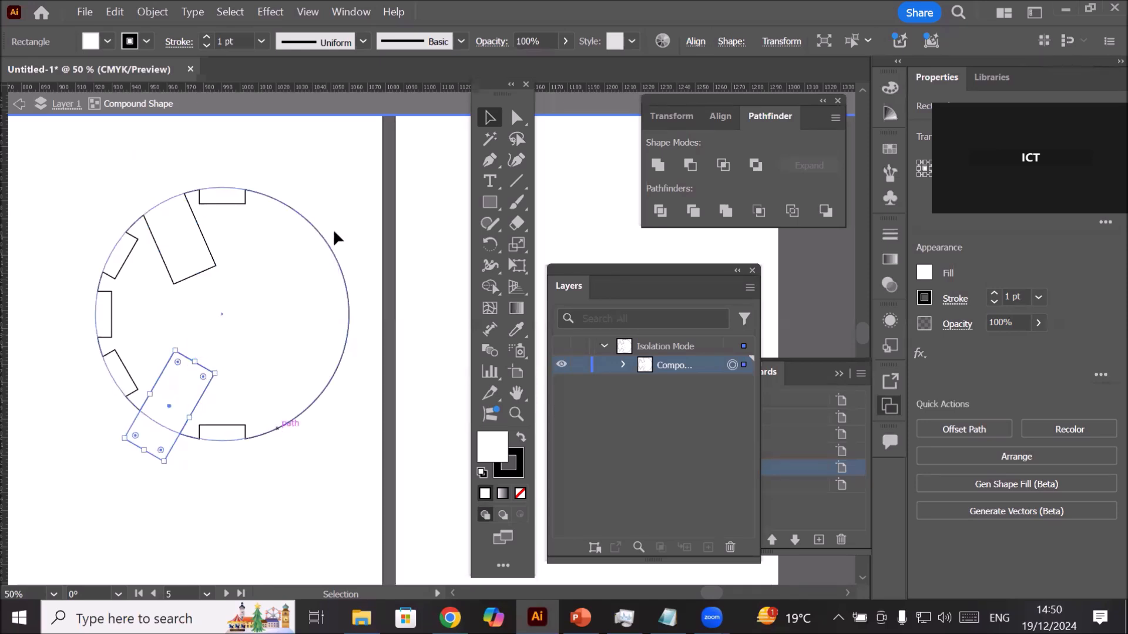
{"action": "double_click", "coordinate": [348, 209]}
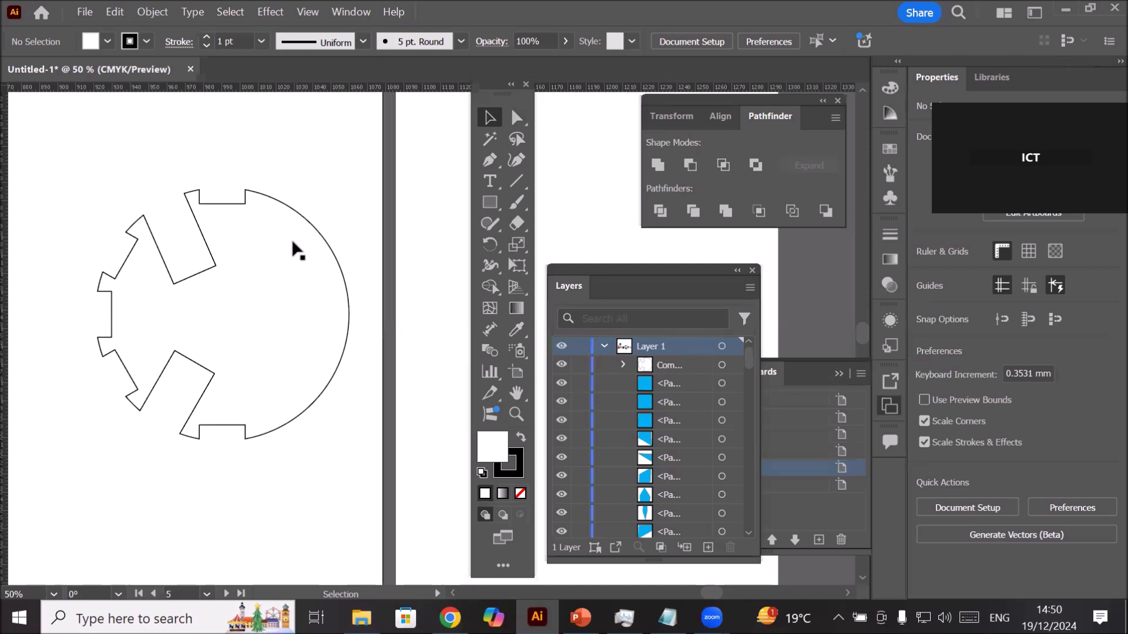
Step: Expand the notched compound shape into a single plain path
{"action": "left_click", "coordinate": [304, 220]}
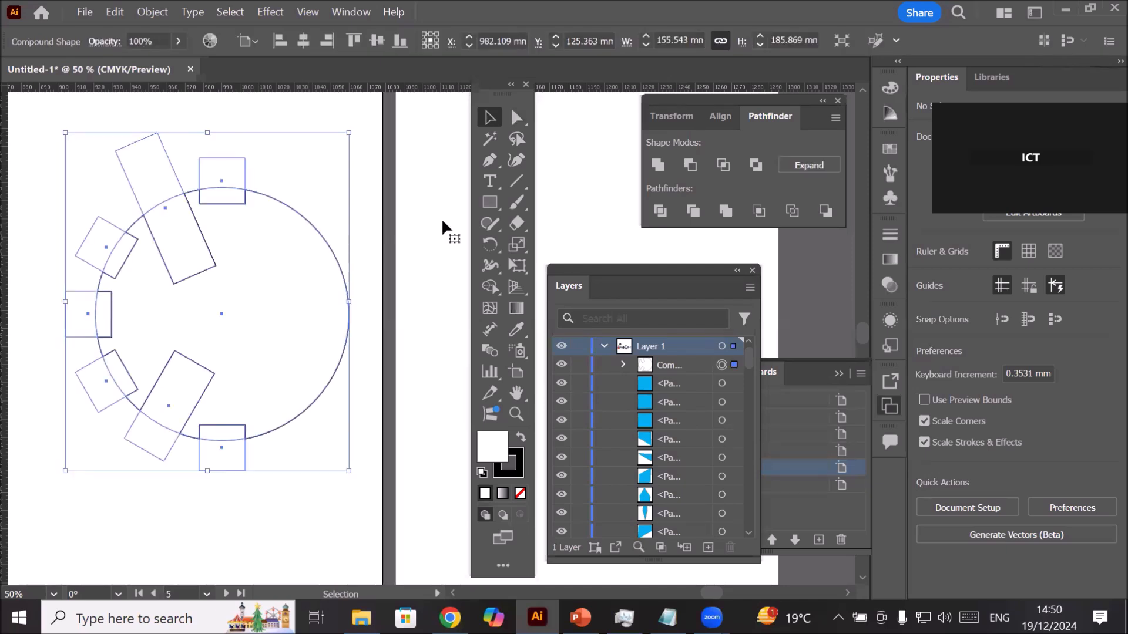
{"action": "left_click", "coordinate": [809, 166]}
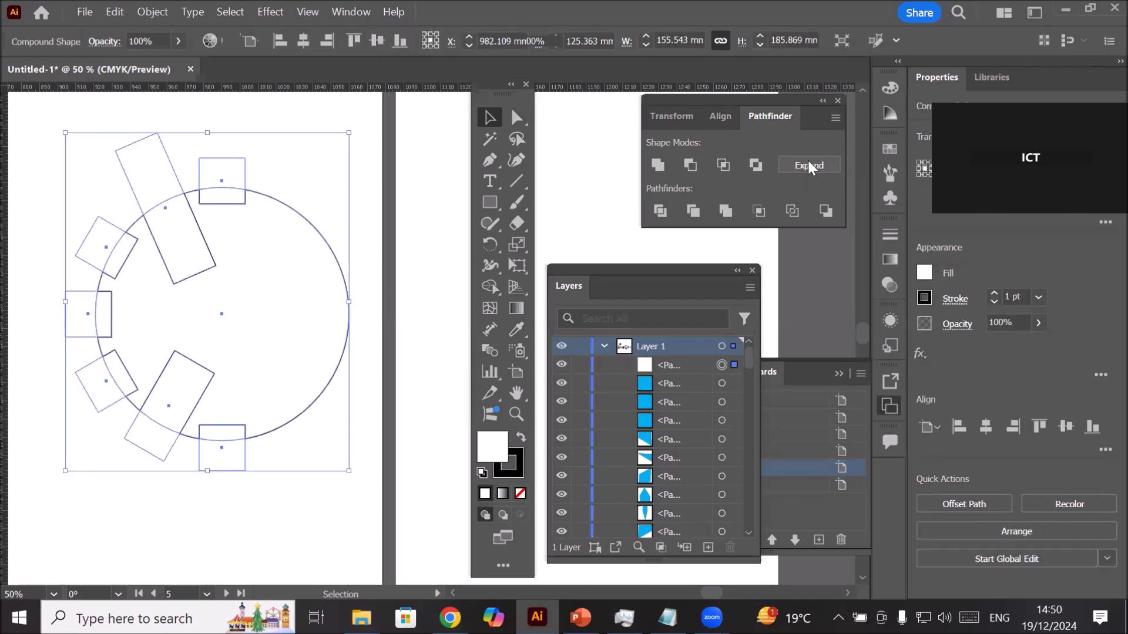
{"action": "left_click", "coordinate": [234, 130]}
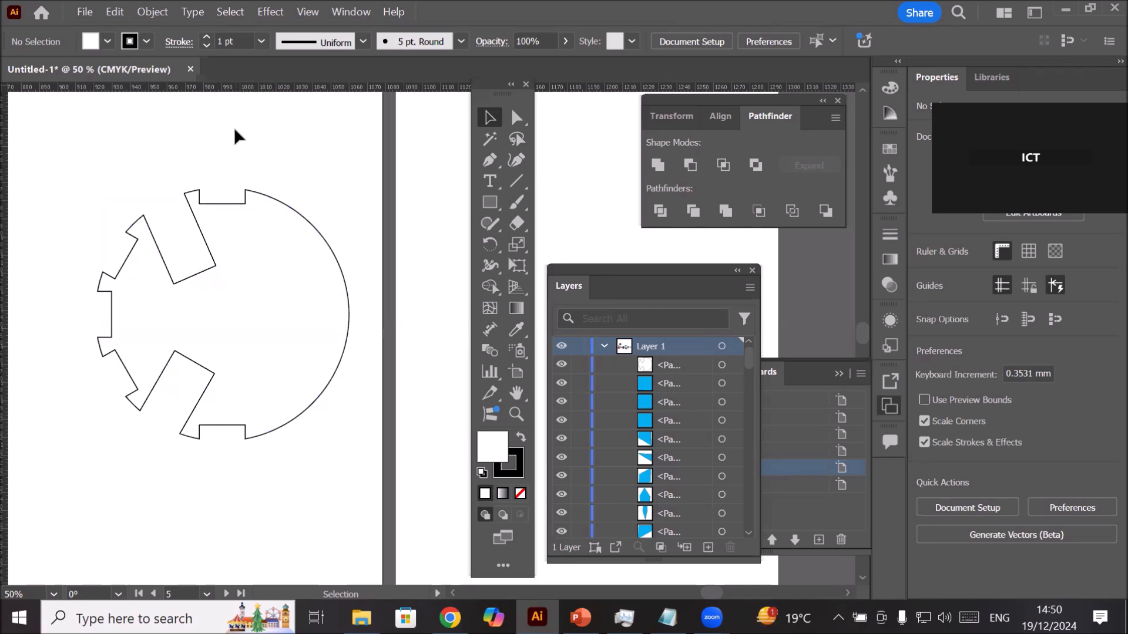
Step: Fill the expanded notched circle with red
{"action": "left_click", "coordinate": [297, 216]}
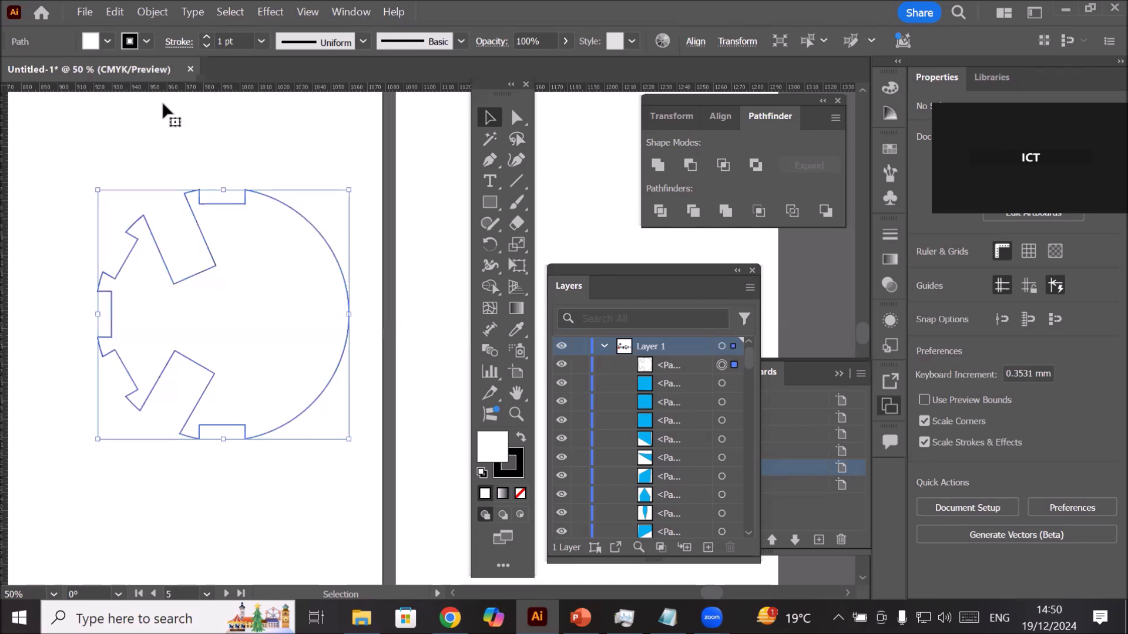
{"action": "left_click", "coordinate": [106, 41]}
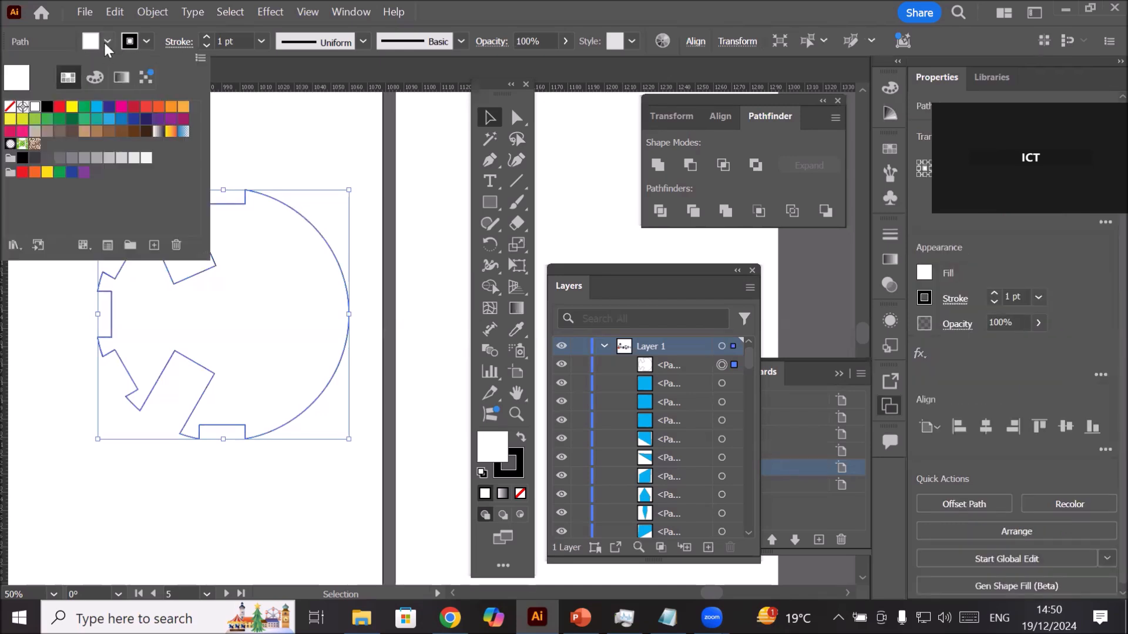
{"action": "left_click", "coordinate": [59, 106]}
{"action": "left_click", "coordinate": [301, 144]}
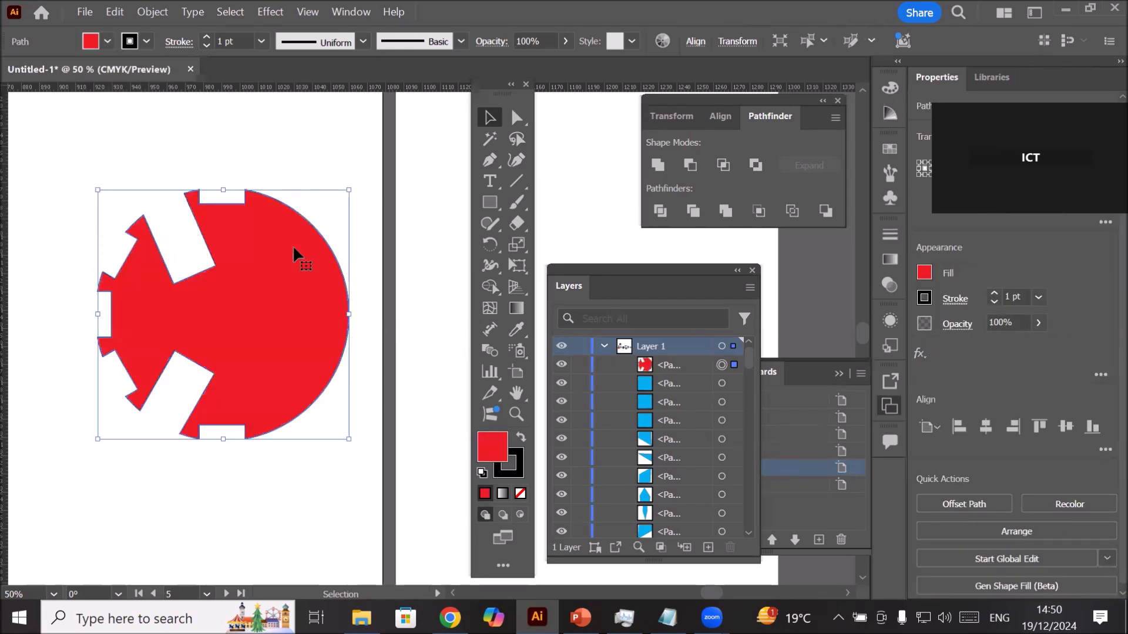
Step: Increase the notched circle's stroke weight to 16 pt
{"action": "left_click", "coordinate": [207, 38]}
{"action": "left_click", "coordinate": [207, 38]}
{"action": "left_click", "coordinate": [207, 38]}
{"action": "left_click", "coordinate": [207, 38]}
{"action": "left_click", "coordinate": [207, 37]}
{"action": "left_click", "coordinate": [207, 37]}
{"action": "left_click", "coordinate": [207, 38]}
{"action": "left_click", "coordinate": [207, 38]}
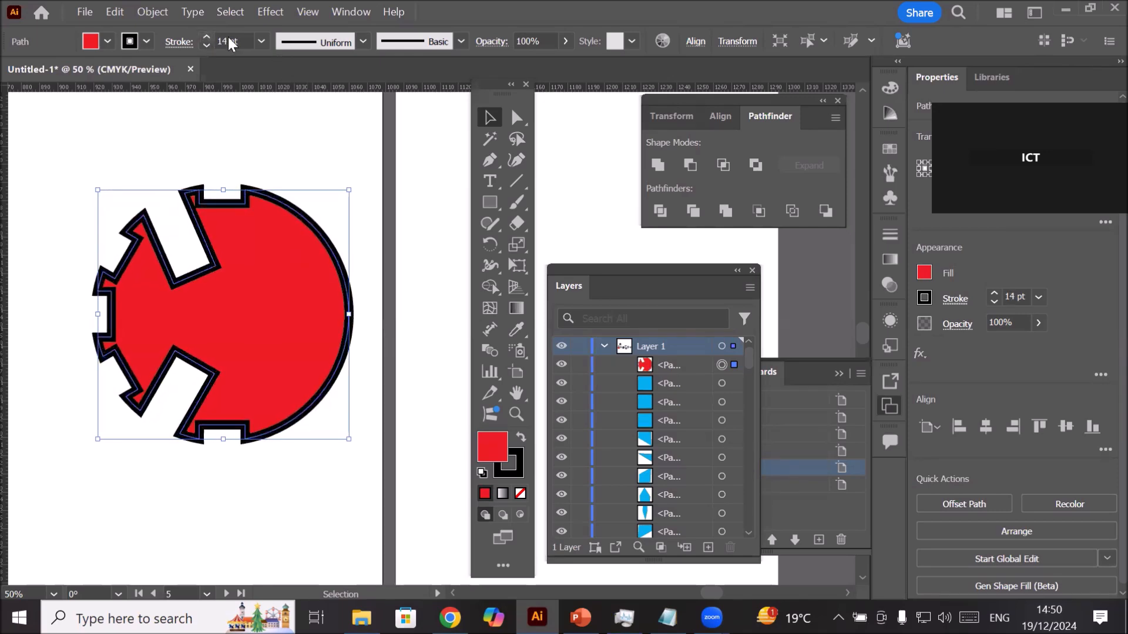
Step: Apply the elliptical variable width profile, tapered at both ends, to the notched circle's stroke and deselect it
{"action": "left_click", "coordinate": [363, 41]}
{"action": "key", "text": "Escape"}
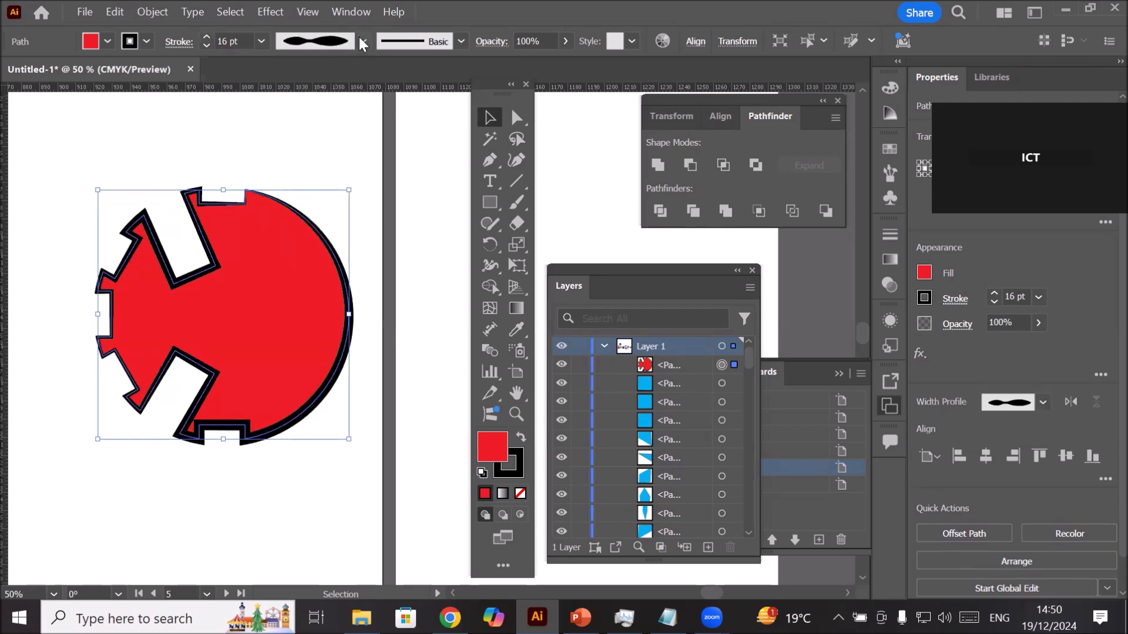
{"action": "left_click", "coordinate": [360, 40]}
{"action": "left_click", "coordinate": [322, 129]}
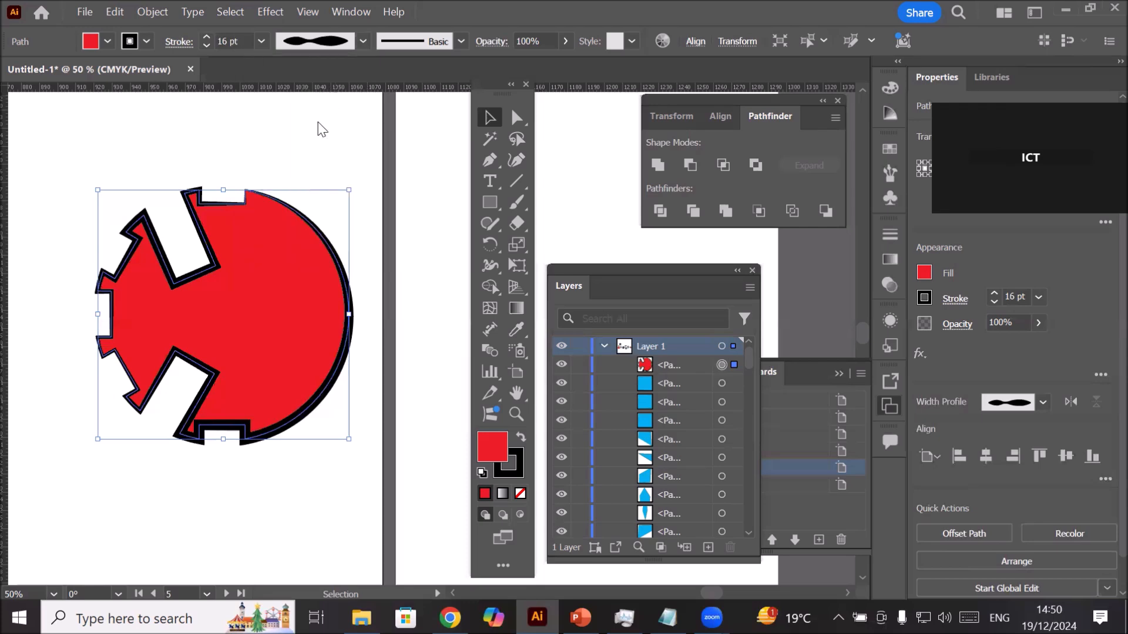
{"action": "left_click", "coordinate": [315, 155]}
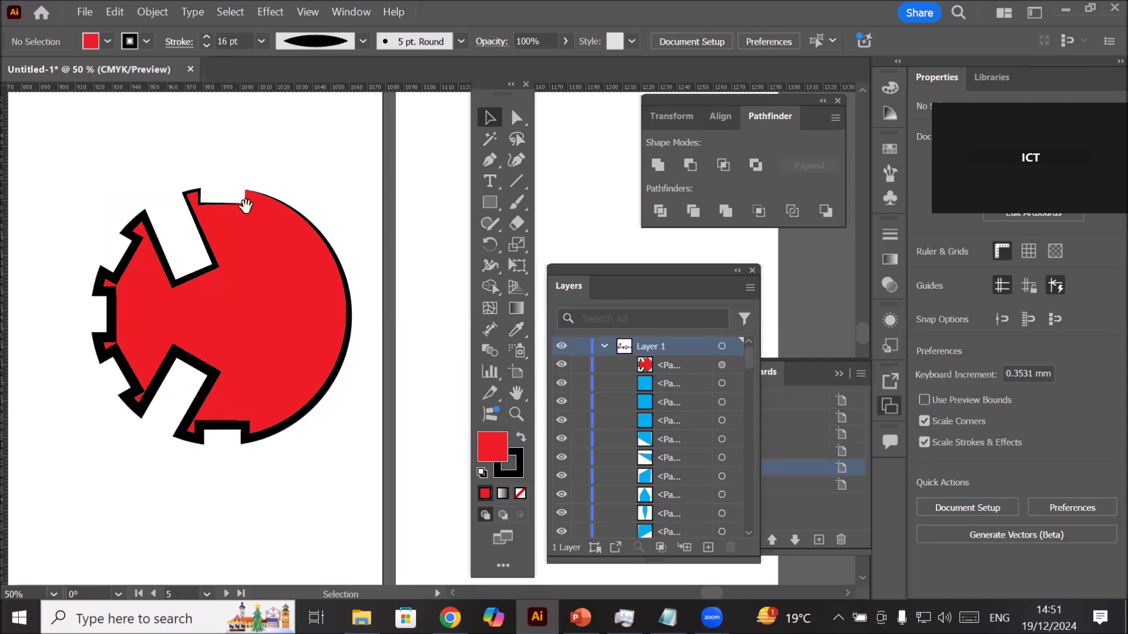
Step: Draw a red circle in the middle of the empty Artboard 6 with the Ellipse tool
{"action": "left_click_drag", "start_coordinate": [327, 245], "coordinate": [23, 273]}
{"action": "left_click", "coordinate": [489, 198]}
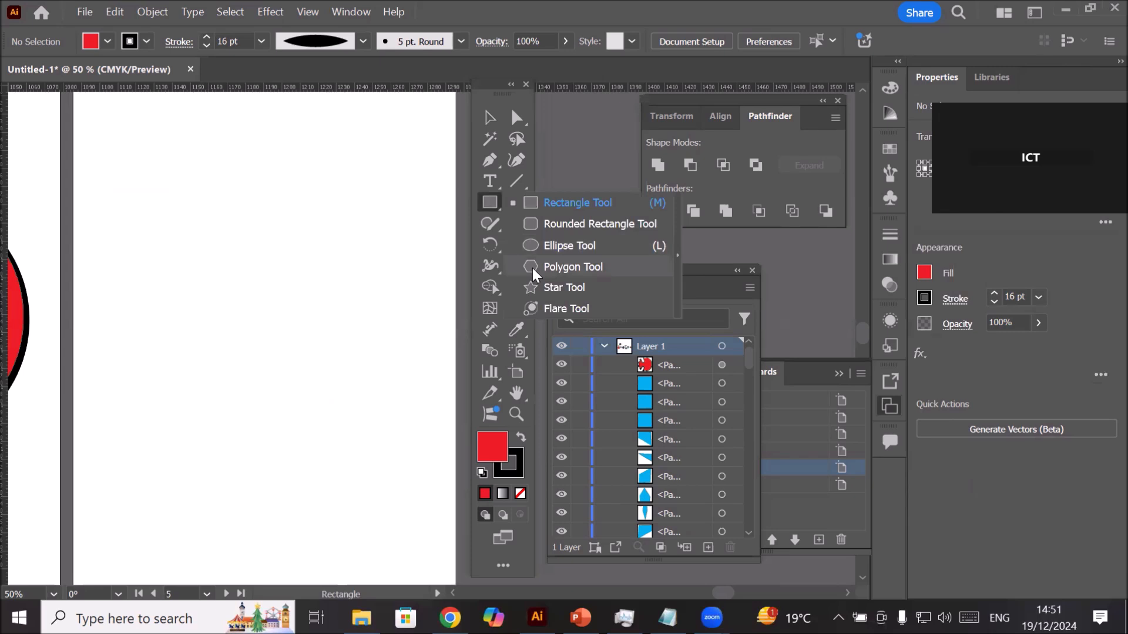
{"action": "left_click", "coordinate": [555, 245]}
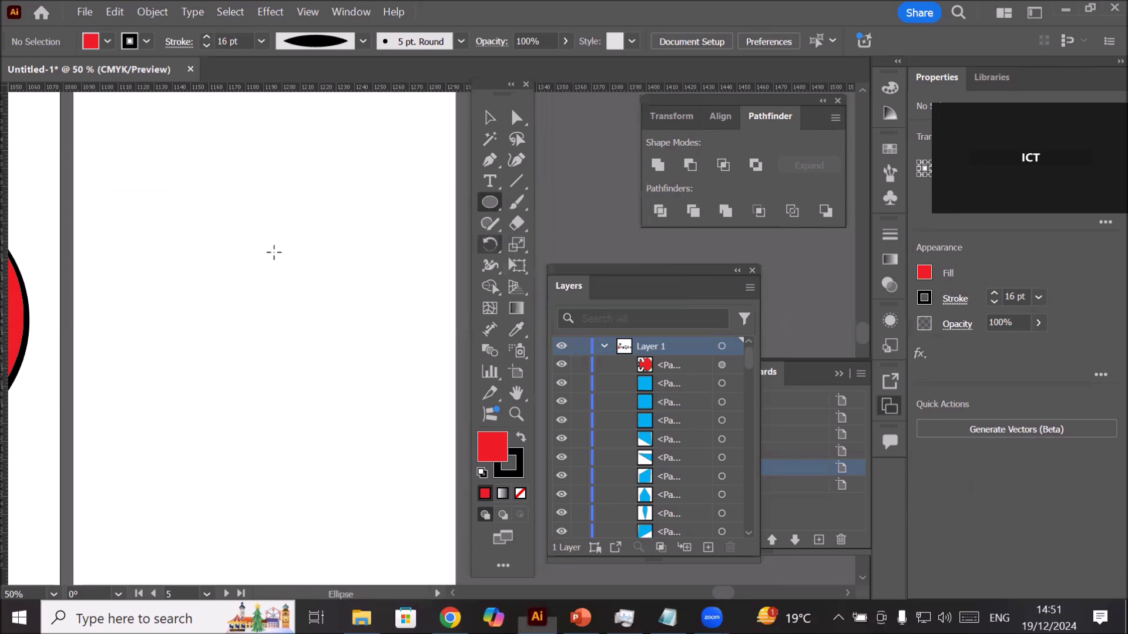
{"action": "left_click_drag", "start_coordinate": [183, 222], "coordinate": [383, 402]}
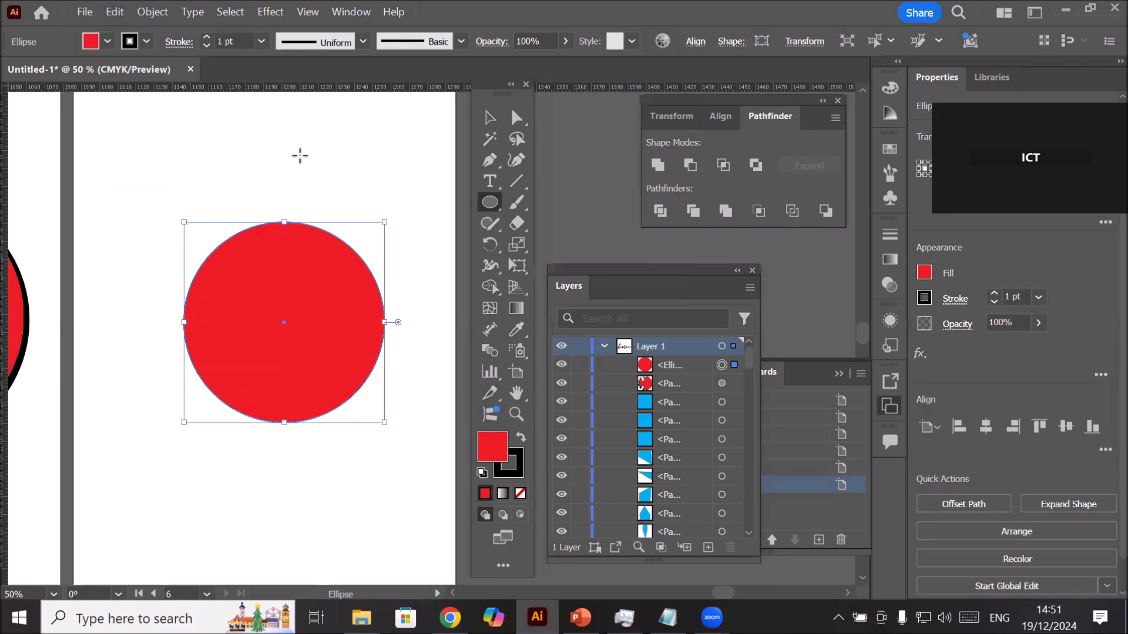
Step: Add a black letter S as point text, scale it to about 129 pt and place it inside the red circle near its upper edge
{"action": "left_click", "coordinate": [490, 181]}
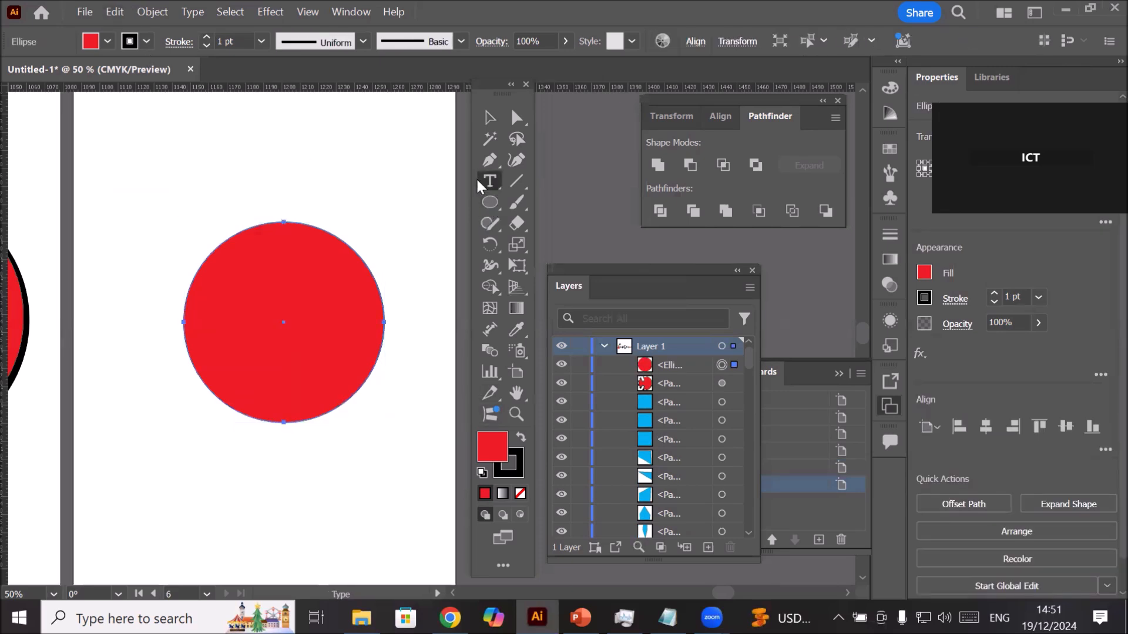
{"action": "left_click", "coordinate": [285, 154]}
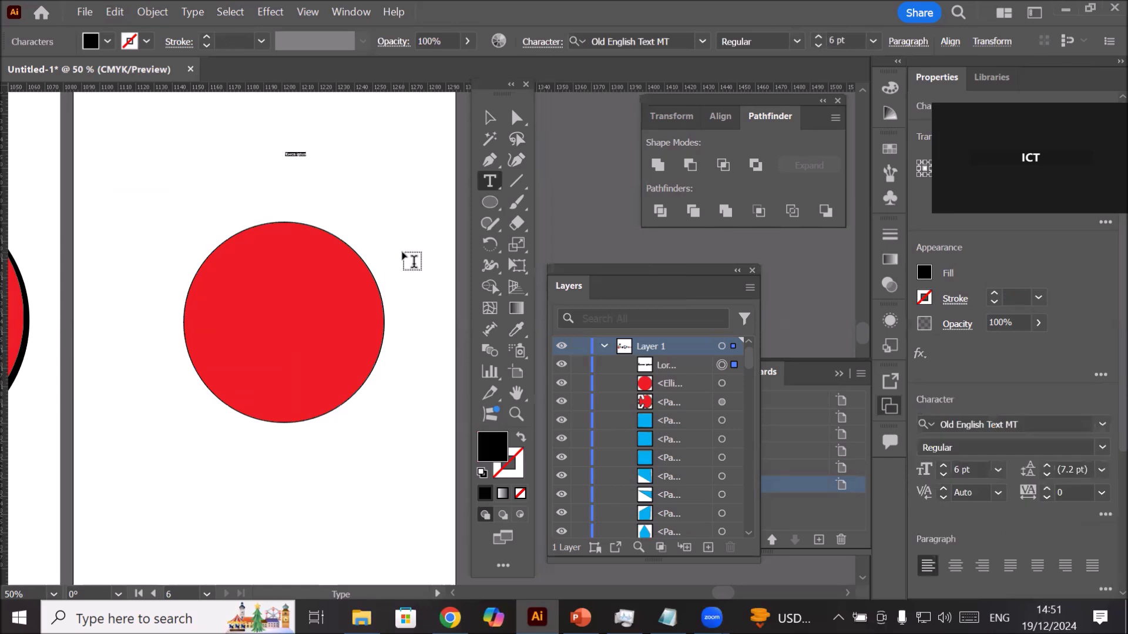
{"action": "type", "text": "S"}
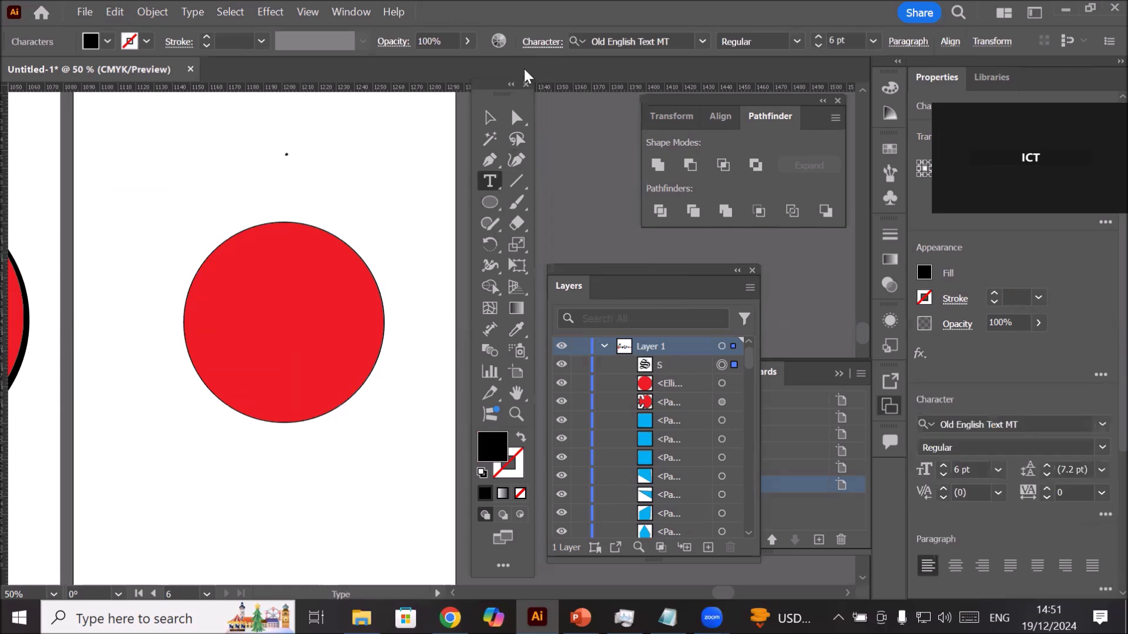
{"action": "left_click", "coordinate": [490, 117]}
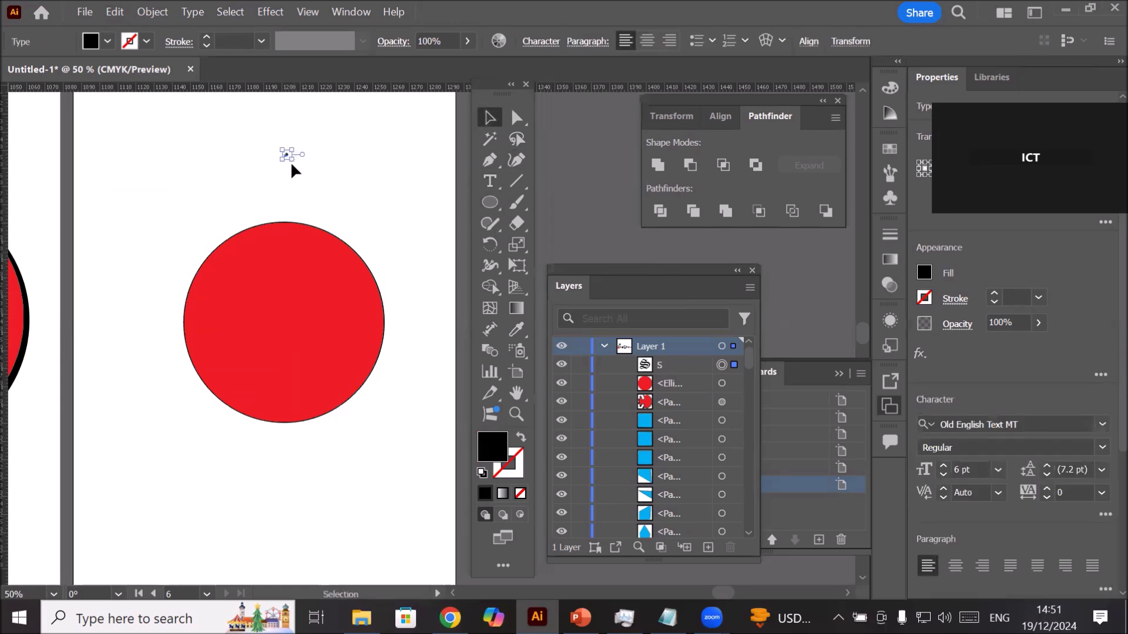
{"action": "left_click_drag", "start_coordinate": [292, 158], "coordinate": [446, 352]}
{"action": "left_click_drag", "start_coordinate": [323, 248], "coordinate": [300, 274]}
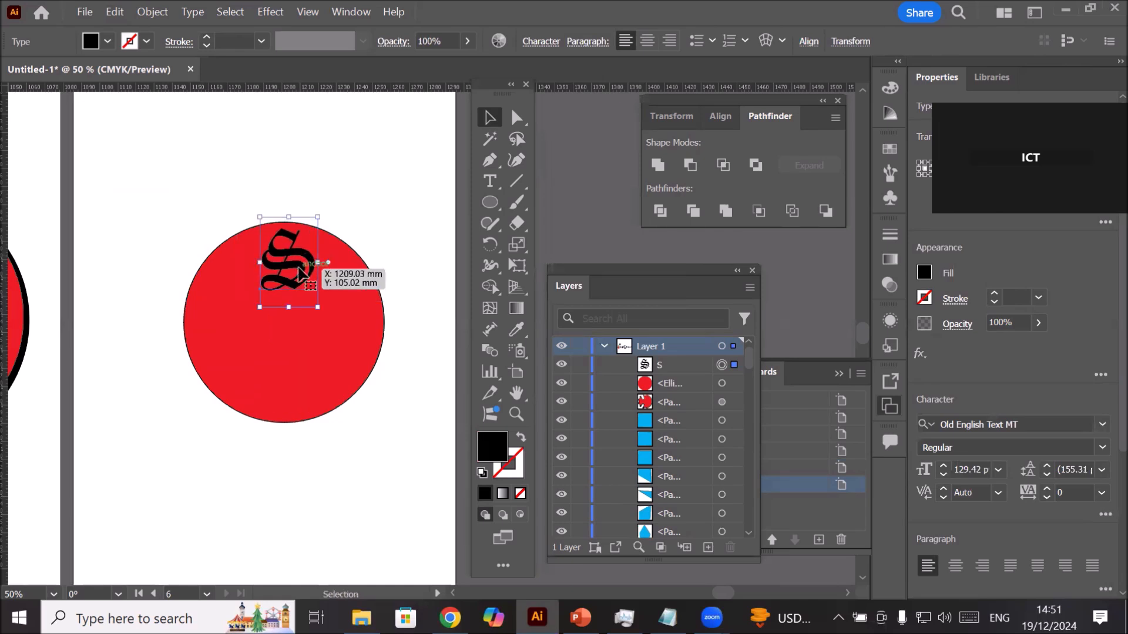
Step: Make a copy of the S rotated 45° about the center of the red circle
{"action": "key", "text": "r"}
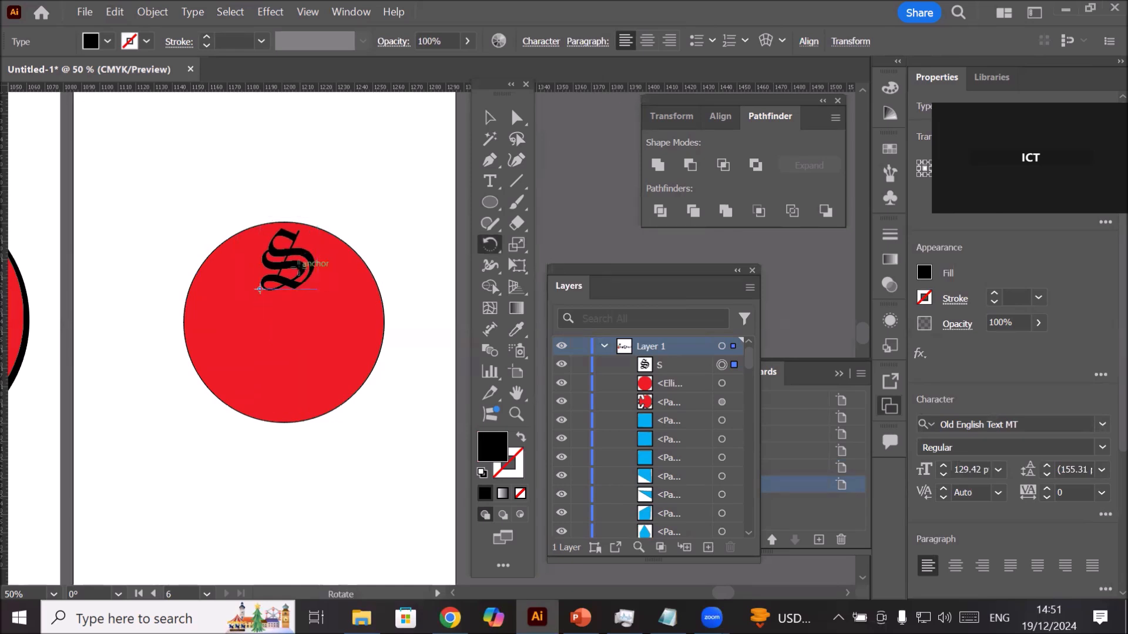
{"action": "left_click", "coordinate": [283, 323], "text": "alt"}
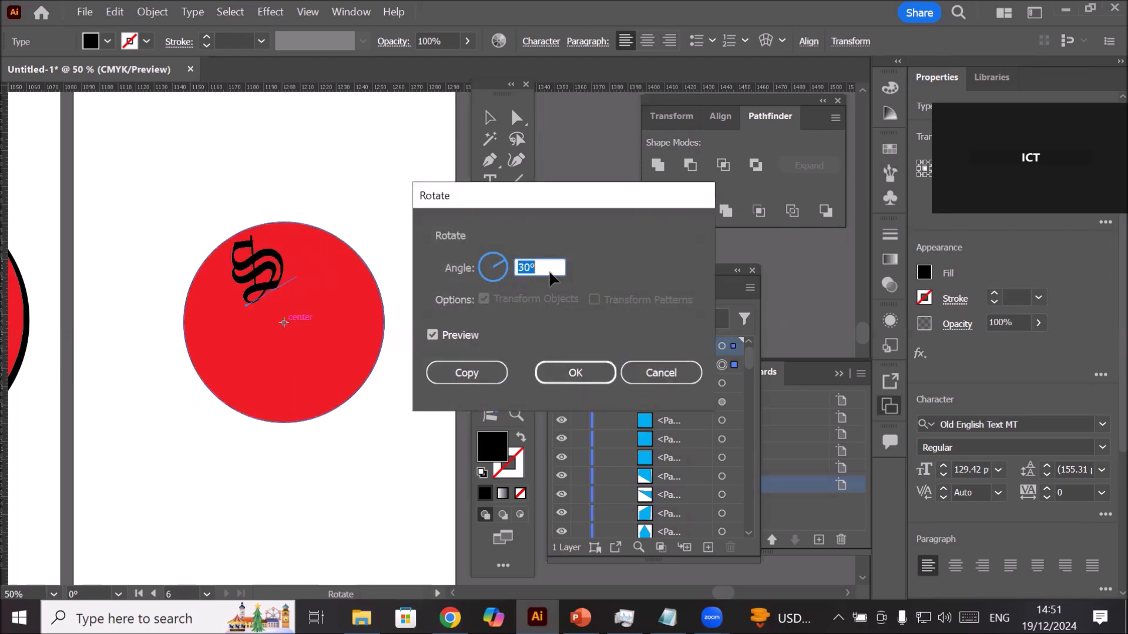
{"action": "key", "text": "Up"}
{"action": "key", "text": "Up"}
{"action": "key", "text": "Up"}
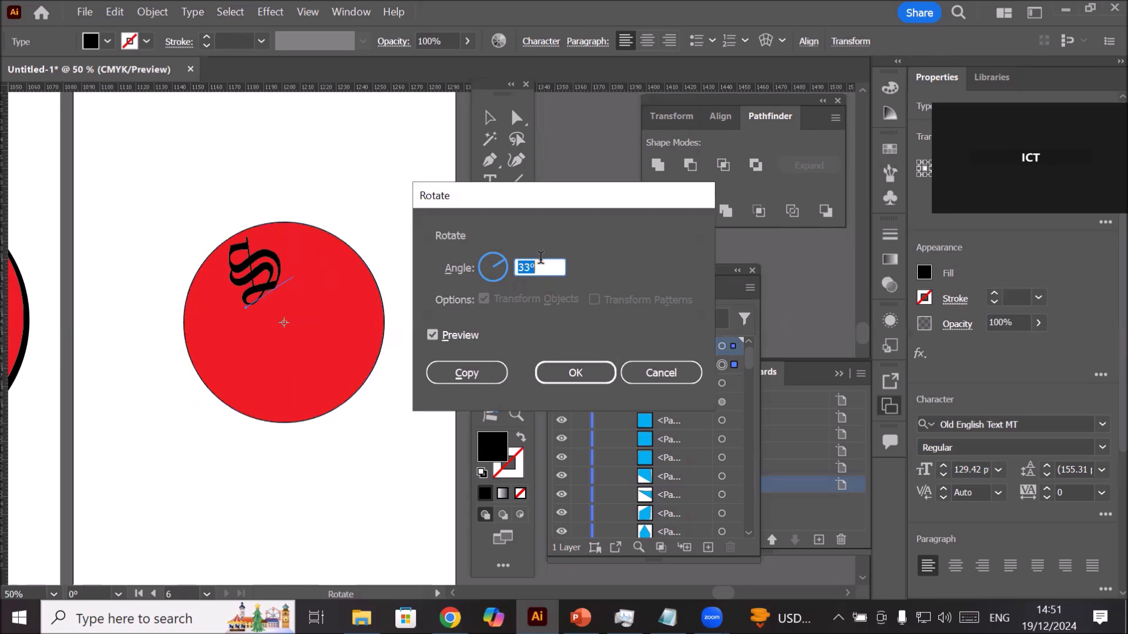
{"action": "key", "text": "Up"}
{"action": "key", "text": "Up"}
{"action": "key", "text": "Up"}
{"action": "key", "text": "Up"}
{"action": "key", "text": "Up"}
{"action": "key", "text": "Up"}
{"action": "key", "text": "Up"}
{"action": "key", "text": "Up"}
{"action": "key", "text": "Up"}
{"action": "key", "text": "Up"}
{"action": "key", "text": "Up"}
{"action": "key", "text": "Up"}
{"action": "key", "text": "Up"}
{"action": "key", "text": "Up"}
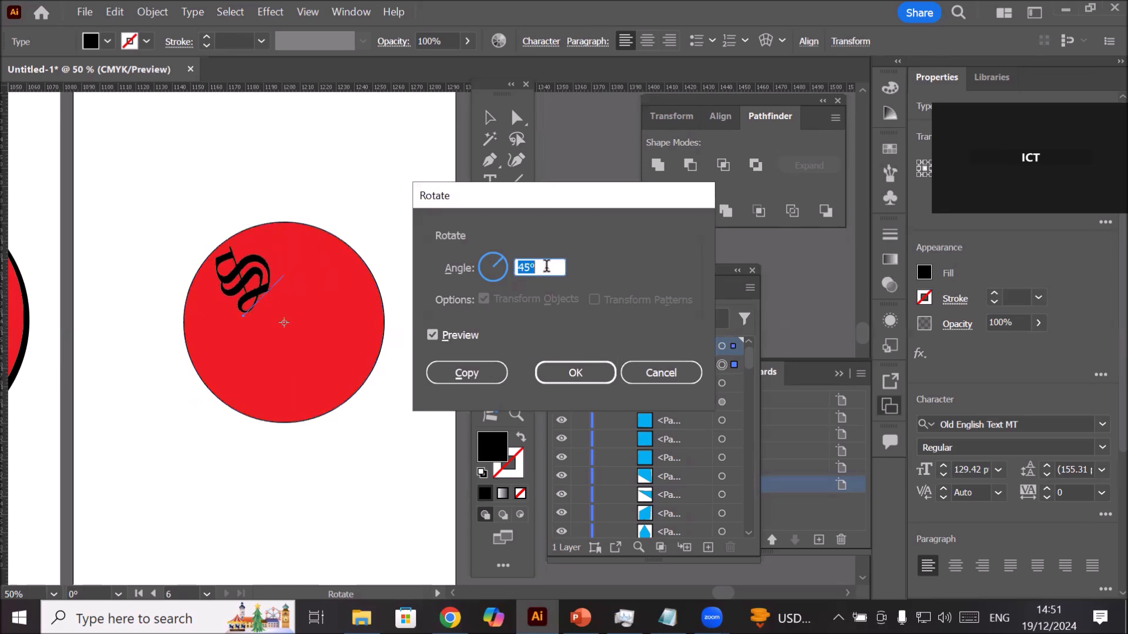
{"action": "key", "text": "Down"}
{"action": "key", "text": "Down"}
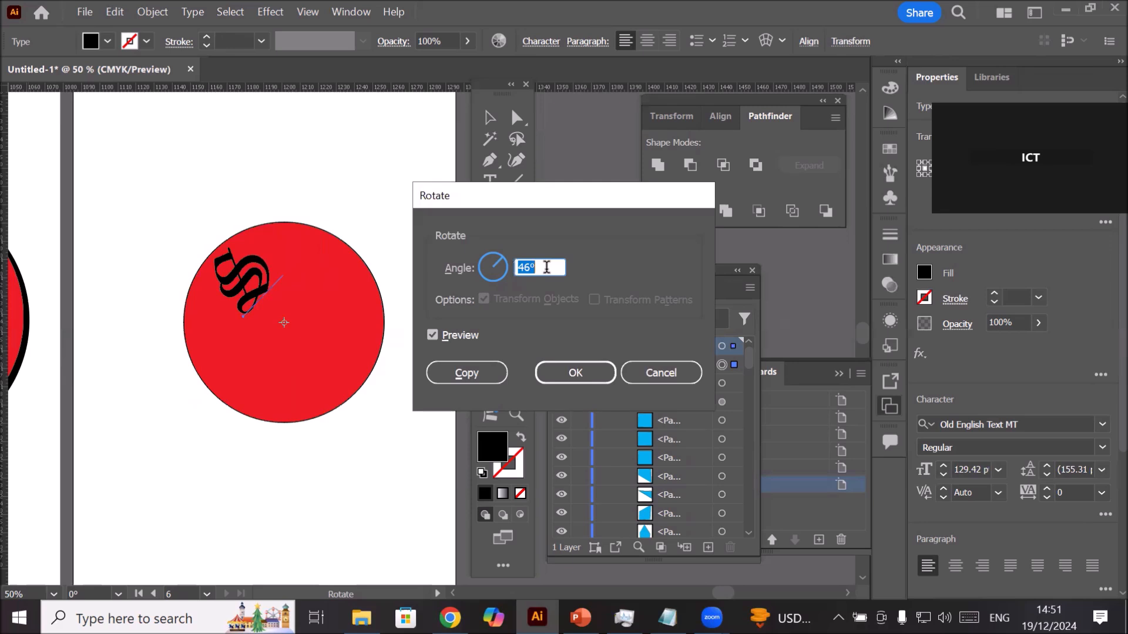
{"action": "left_click", "coordinate": [467, 374]}
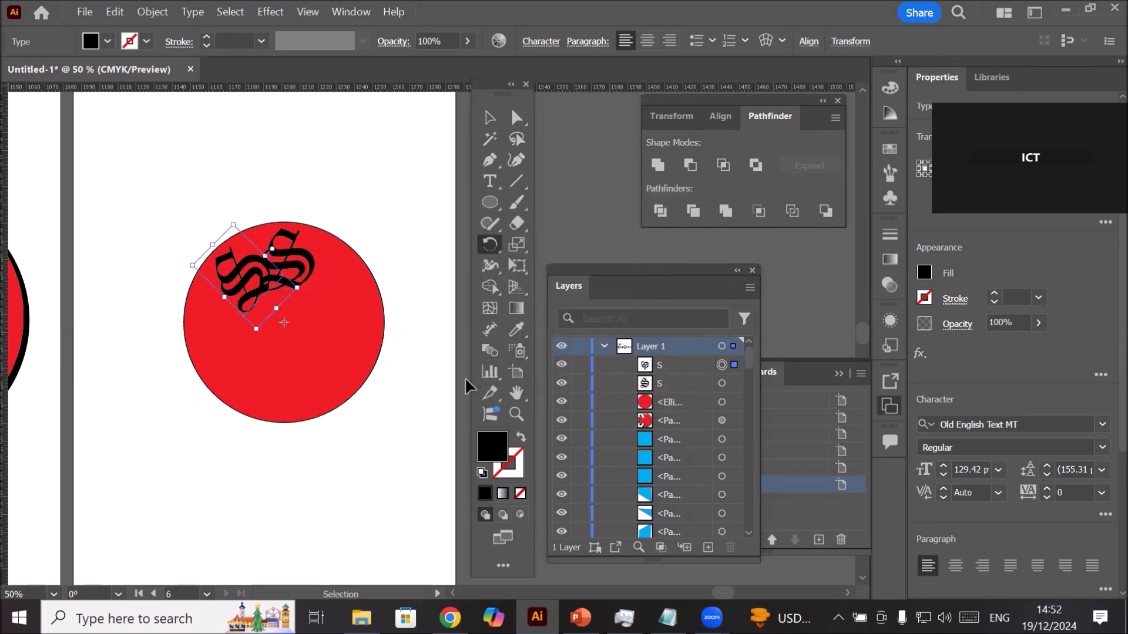
Step: Repeat the rotated copy until eight S letters form a full ring inside the circle
{"action": "key", "text": "ctrl+d"}
{"action": "key", "text": "ctrl+d"}
{"action": "key", "text": "ctrl+d"}
{"action": "key", "text": "ctrl+d"}
{"action": "key", "text": "ctrl+d"}
{"action": "key", "text": "ctrl+d"}
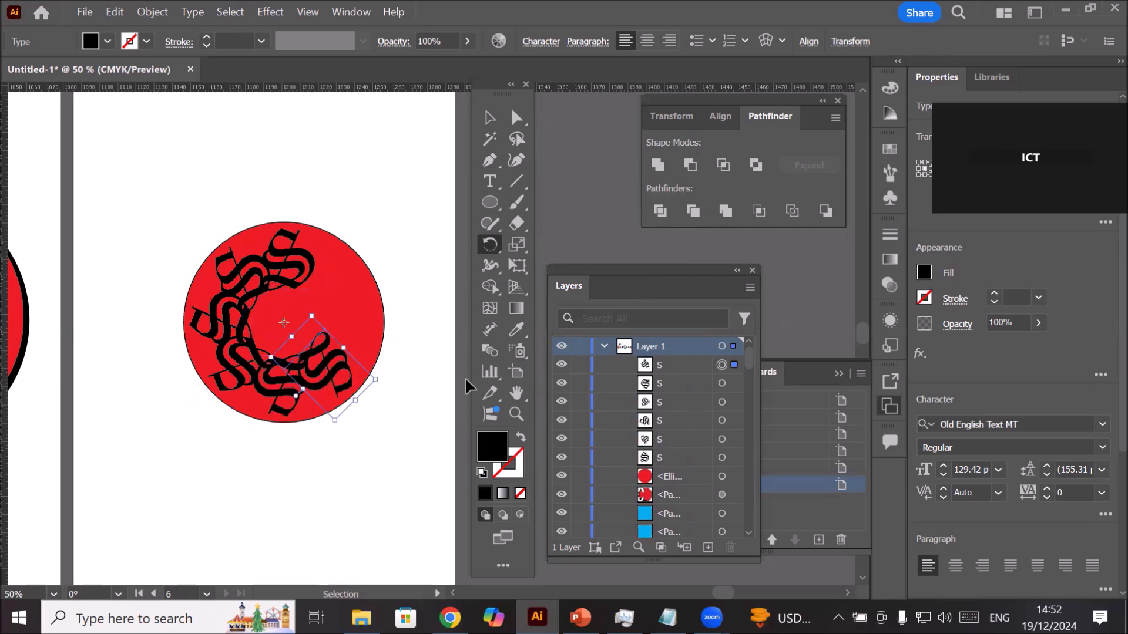
{"action": "left_click", "coordinate": [328, 190]}
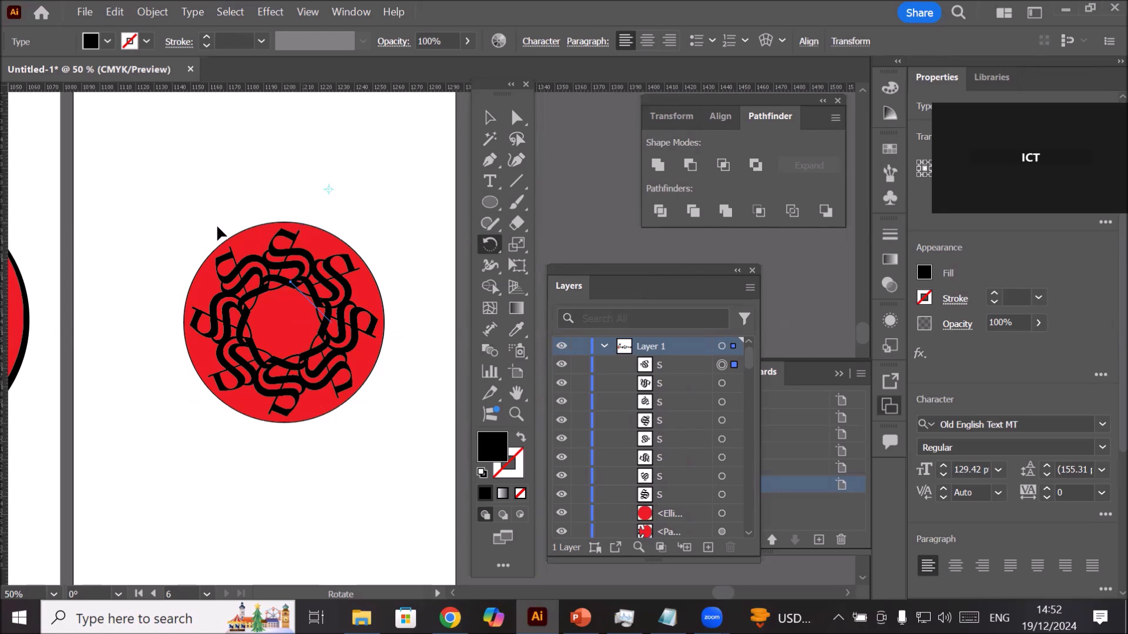
Step: Select the red circle with all the live-text S letters and try to cut them out with Minus Front
{"action": "left_click_drag", "start_coordinate": [157, 193], "coordinate": [399, 493]}
{"action": "key", "text": "ctrl+z"}
{"action": "left_click", "coordinate": [490, 124]}
{"action": "left_click_drag", "start_coordinate": [146, 191], "coordinate": [414, 470]}
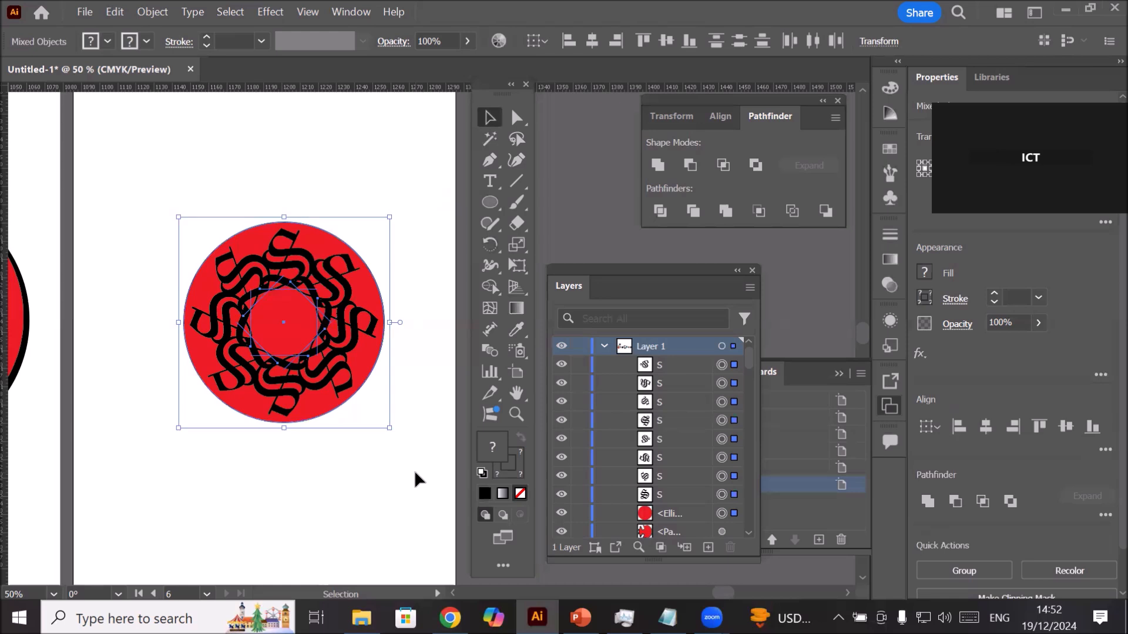
{"action": "left_click", "coordinate": [692, 162]}
{"action": "left_click", "coordinate": [322, 186]}
{"action": "mouse_move", "coordinate": [313, 232]}
{"action": "left_mouse_down"}
{"action": "mouse_move", "coordinate": [335, 172]}
{"action": "mouse_move", "coordinate": [328, 161]}
{"action": "mouse_move", "coordinate": [304, 216]}
{"action": "left_mouse_up"}
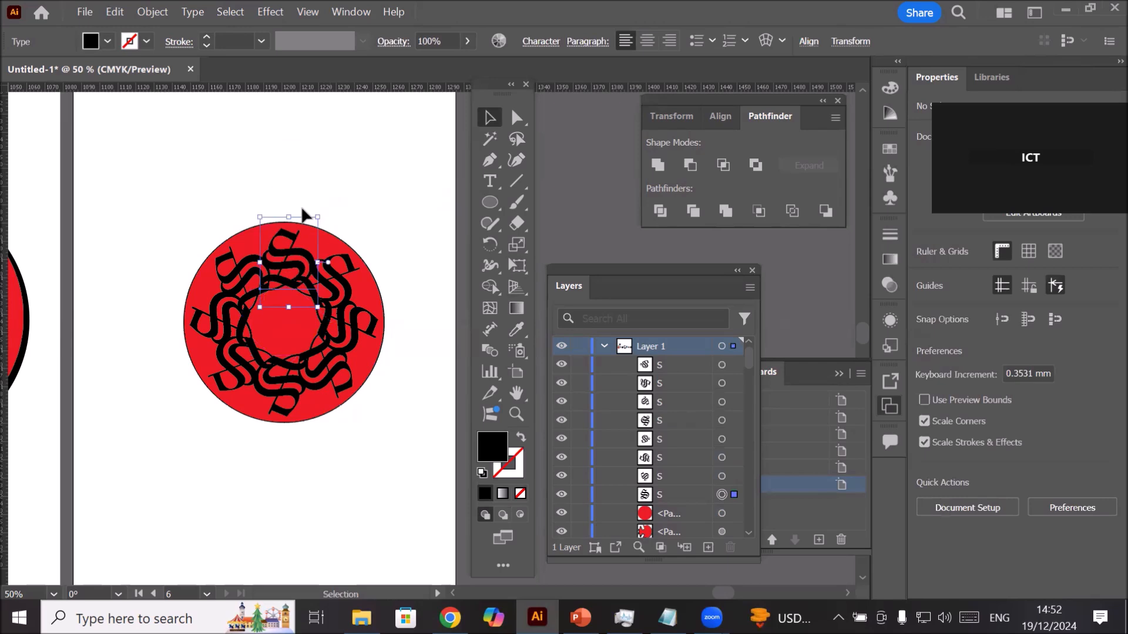
{"action": "key", "text": "ctrl+a"}
{"action": "left_click", "coordinate": [376, 174]}
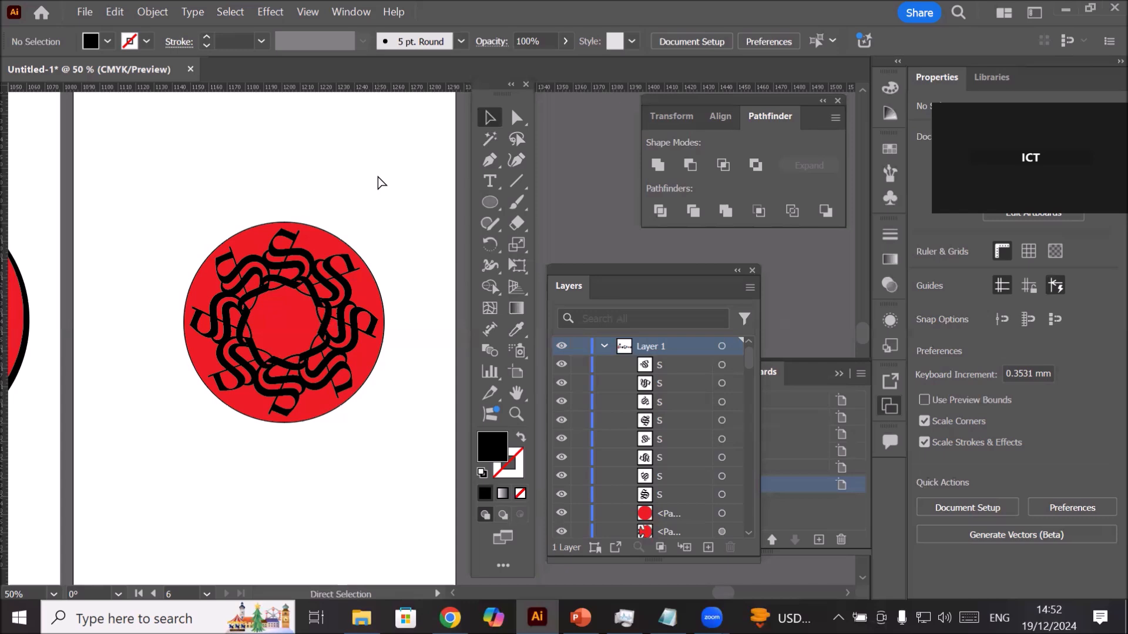
Step: Undo the Minus Front attempt and the rotated copies of the S
{"action": "key", "text": "ctrl+z"}
{"action": "key", "text": "ctrl+z"}
{"action": "key", "text": "ctrl+z"}
{"action": "key", "text": "ctrl+z"}
{"action": "key", "text": "ctrl+z"}
{"action": "key", "text": "ctrl+z"}
{"action": "key", "text": "ctrl+z"}
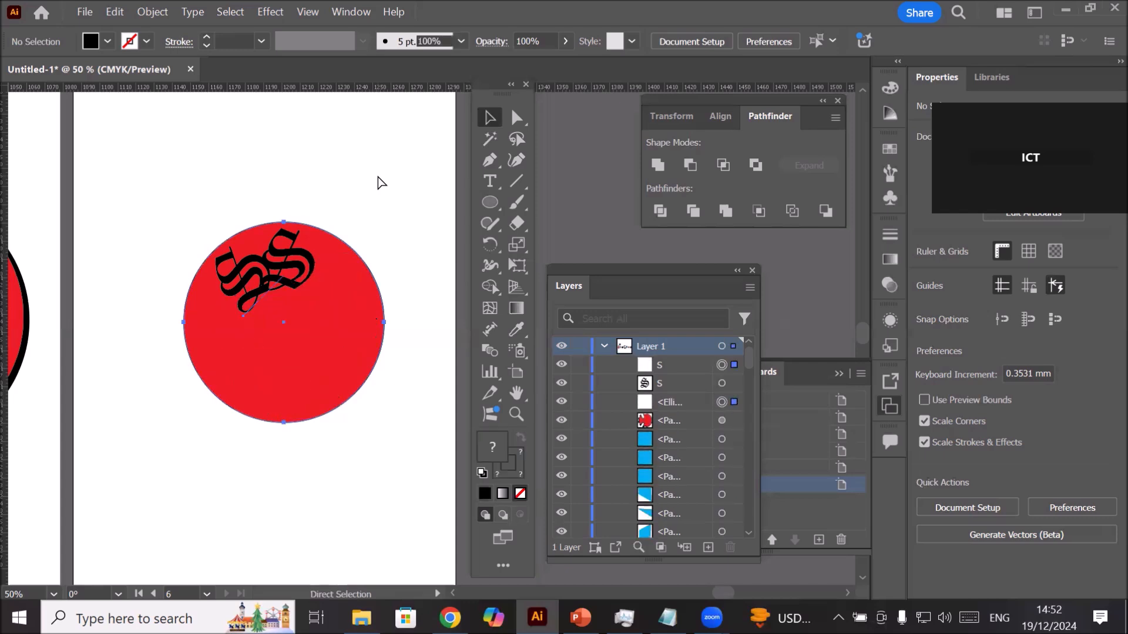
Step: Move the S text above the red circle and convert it to outlines
{"action": "left_click", "coordinate": [317, 190]}
{"action": "left_click_drag", "start_coordinate": [317, 191], "coordinate": [304, 164]}
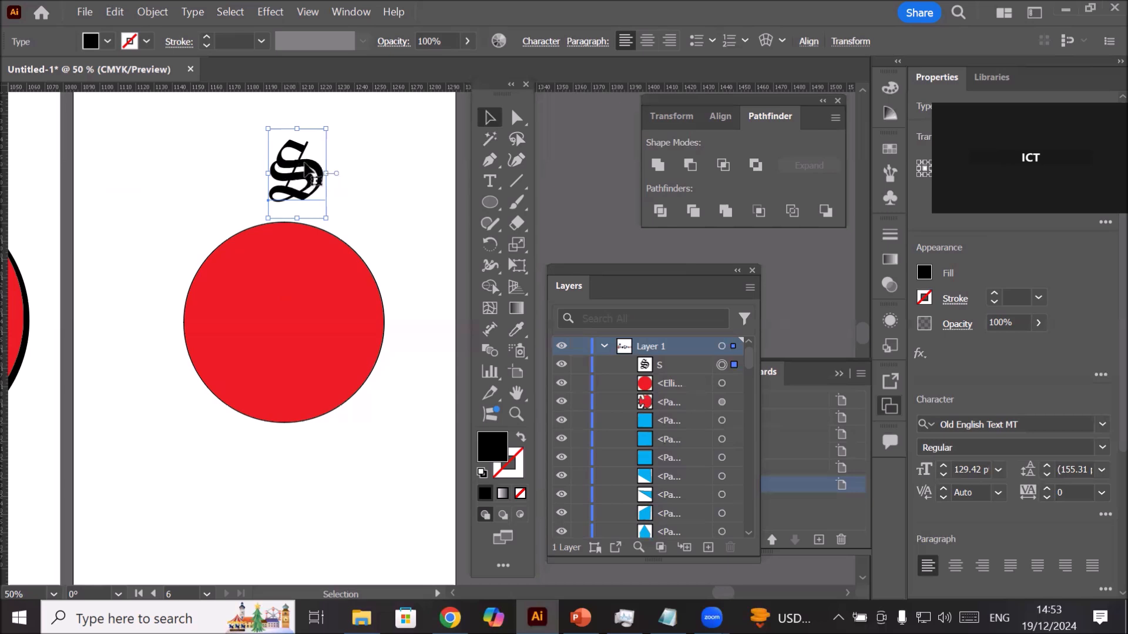
{"action": "right_click", "coordinate": [306, 171]}
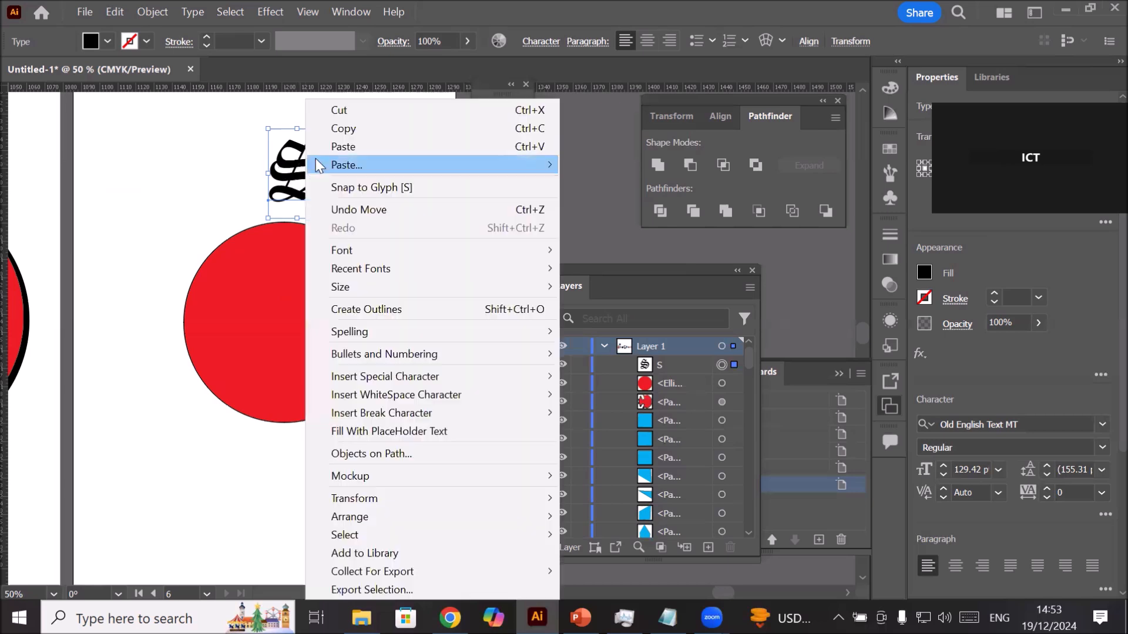
{"action": "left_click", "coordinate": [441, 319]}
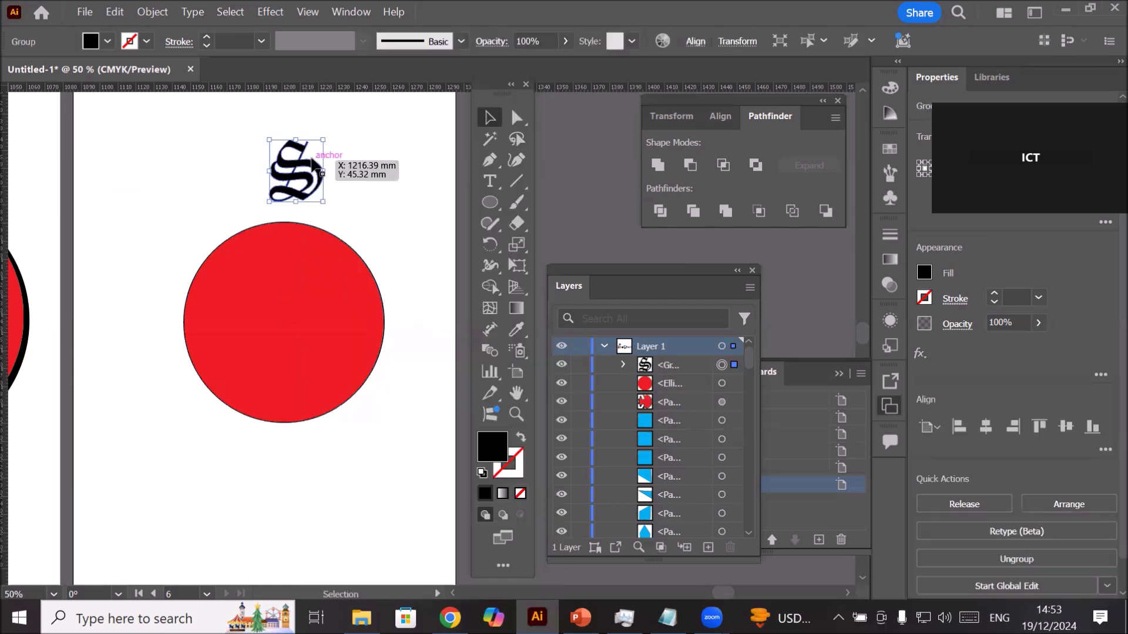
Step: Move the outlined S down so it straddles the top edge of the red circle, centered on the outline
{"action": "left_click_drag", "start_coordinate": [313, 174], "coordinate": [301, 220]}
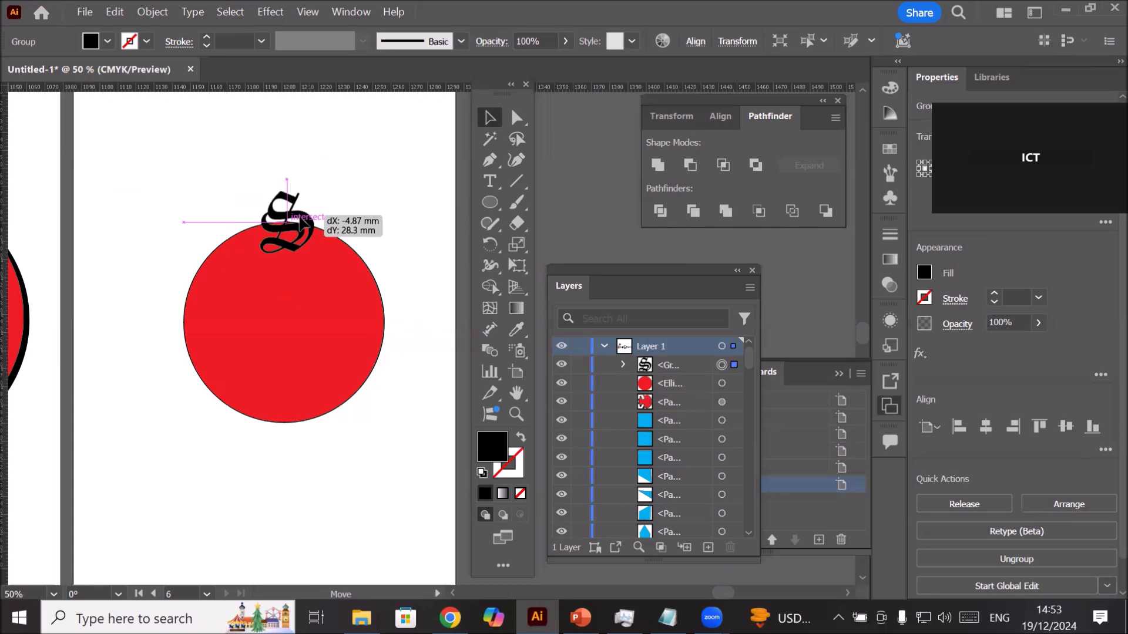
{"action": "left_click_drag", "start_coordinate": [302, 219], "coordinate": [302, 219]}
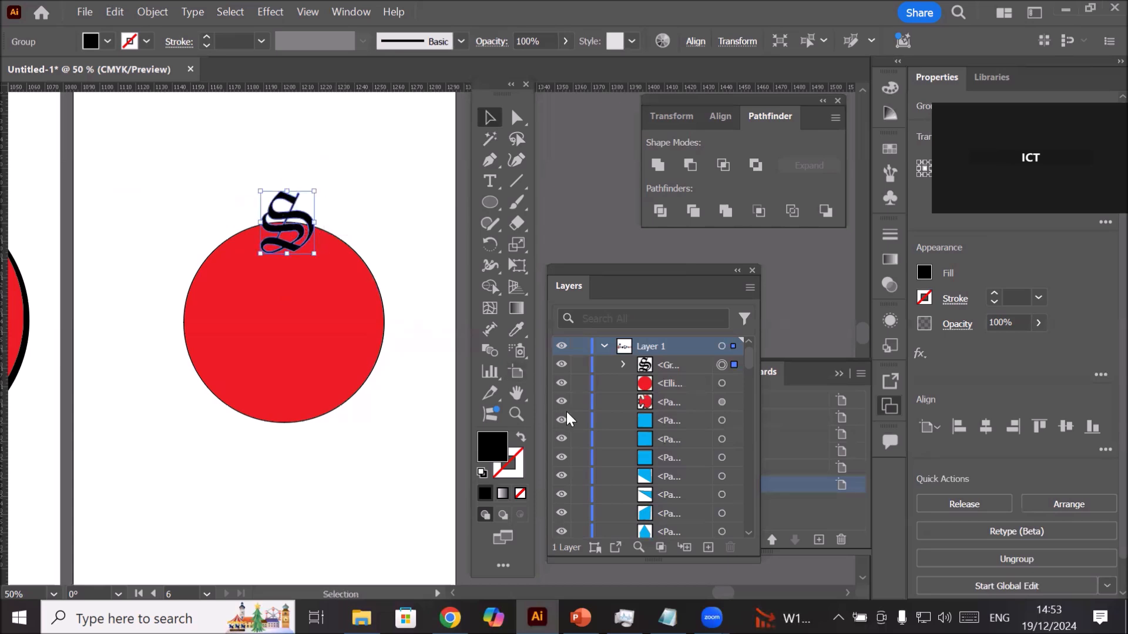
{"action": "key", "text": "r"}
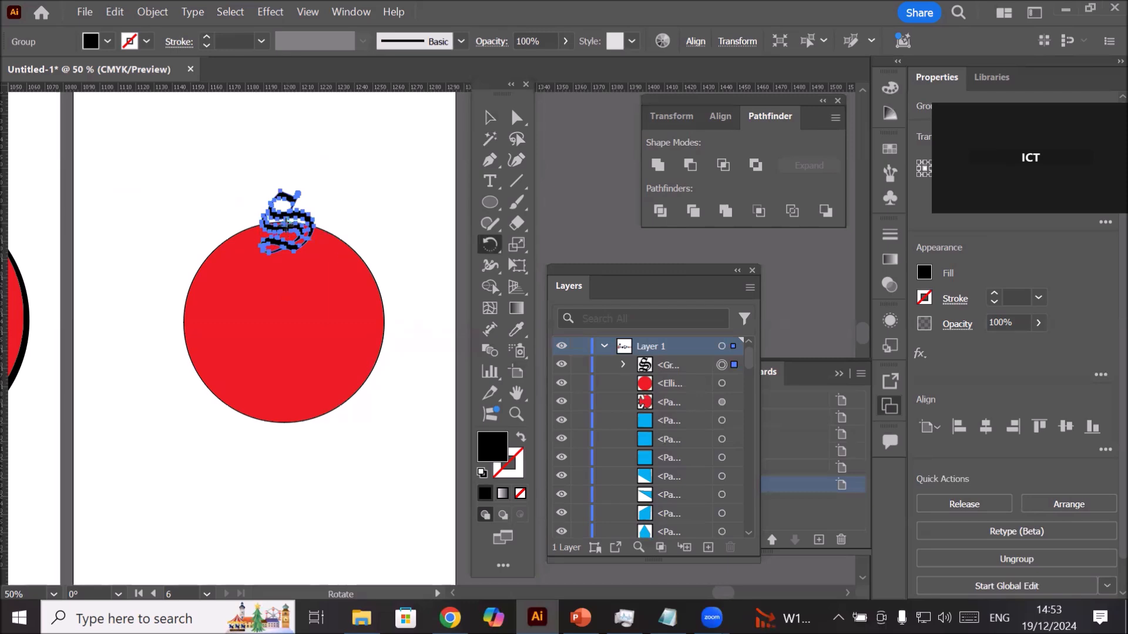
{"action": "scroll", "coordinate": [301, 216], "scroll_direction": "up", "scroll_amount": 3}
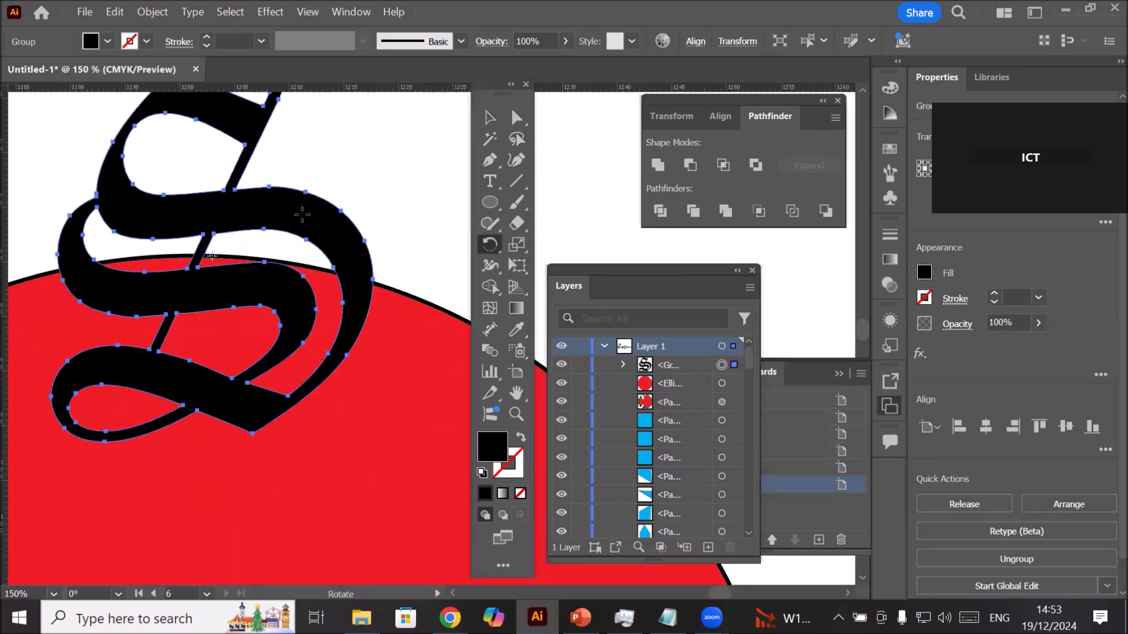
{"action": "scroll", "coordinate": [302, 215], "scroll_direction": "down", "scroll_amount": 4}
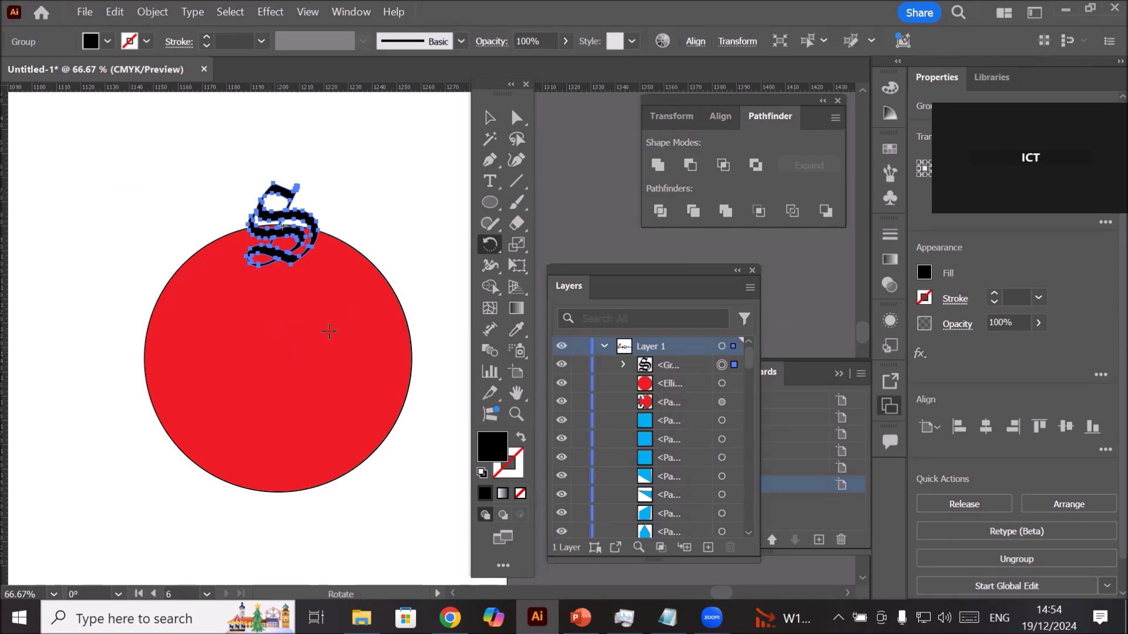
{"action": "left_click", "coordinate": [489, 118]}
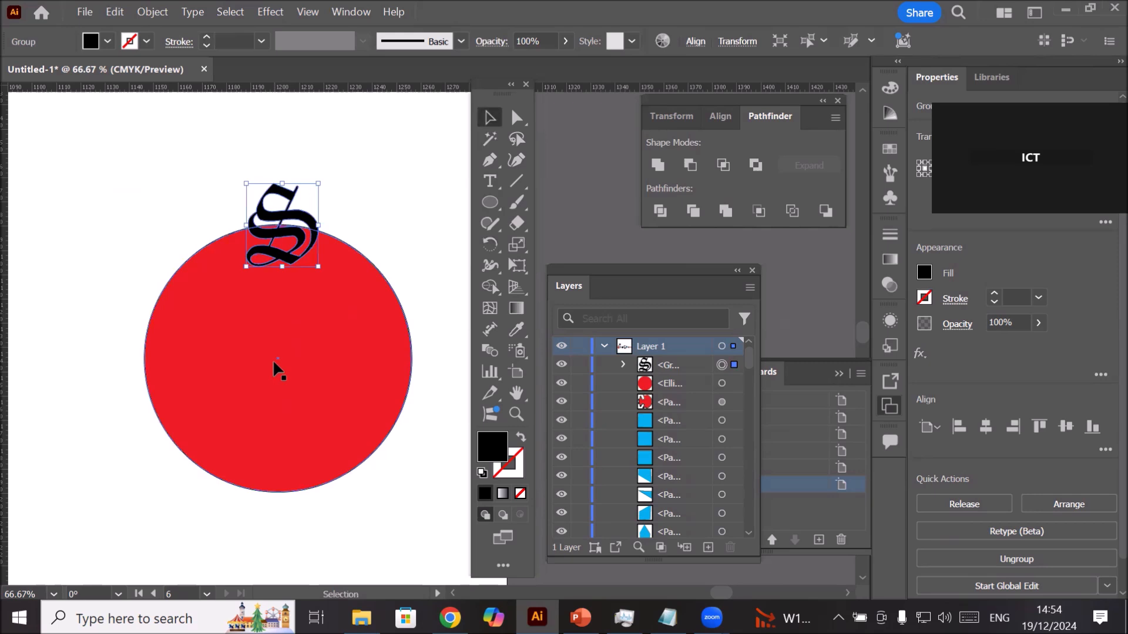
Step: Make a copy of the outlined S rotated 30° about the center of the red circle
{"action": "key", "text": "r"}
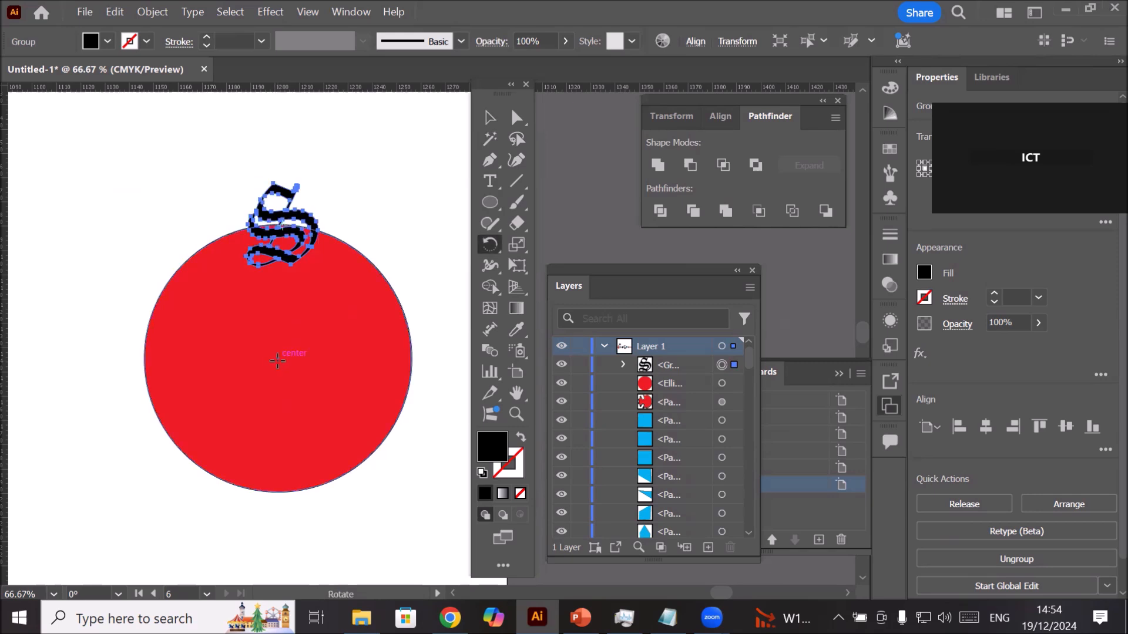
{"action": "left_click", "coordinate": [278, 359], "text": "alt"}
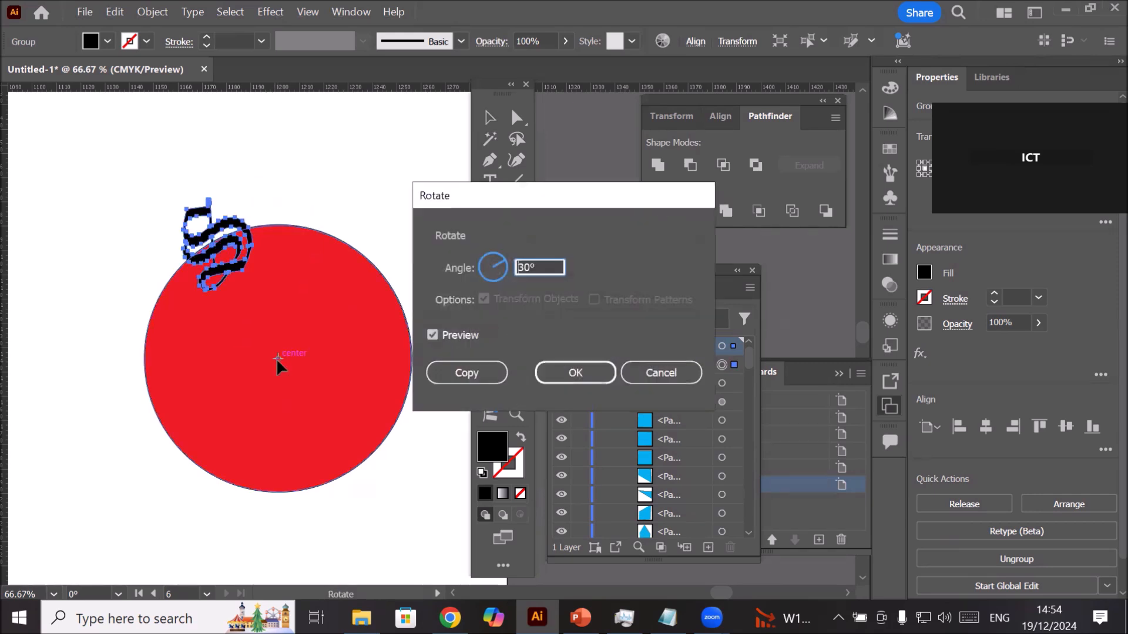
{"action": "left_click", "coordinate": [464, 373]}
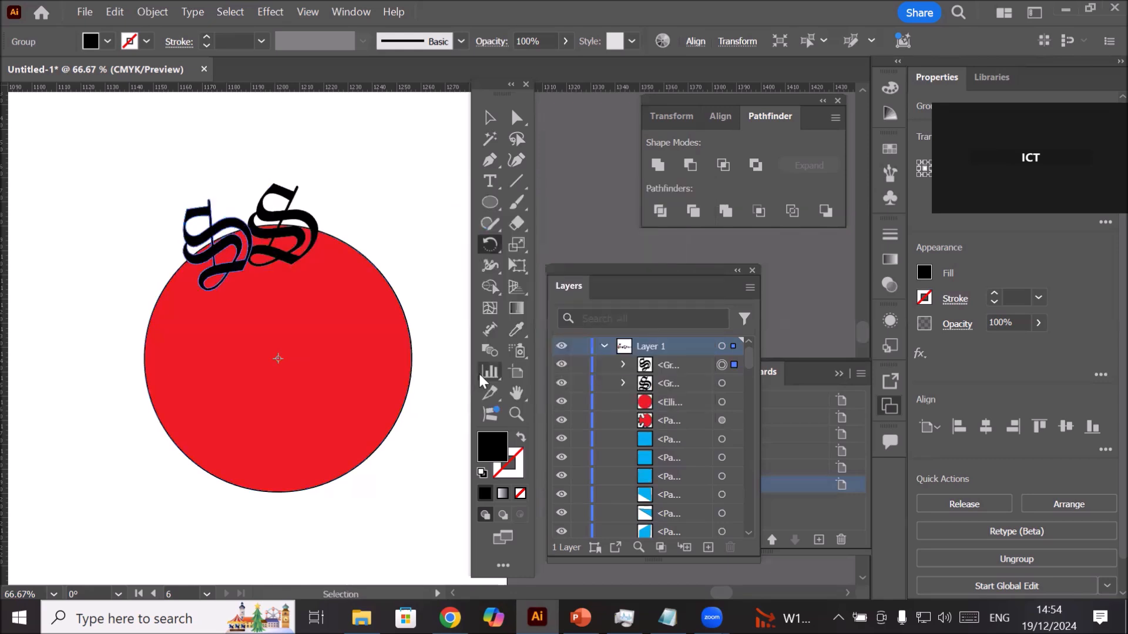
Step: Repeat the 30° rotated copy until twelve outlined S letters surround the edge of the red circle
{"action": "key", "text": "ctrl+d"}
{"action": "key", "text": "ctrl+d"}
{"action": "key", "text": "ctrl+d"}
{"action": "key", "text": "ctrl+d"}
{"action": "key", "text": "ctrl+d"}
{"action": "key", "text": "ctrl+d"}
{"action": "key", "text": "ctrl+d"}
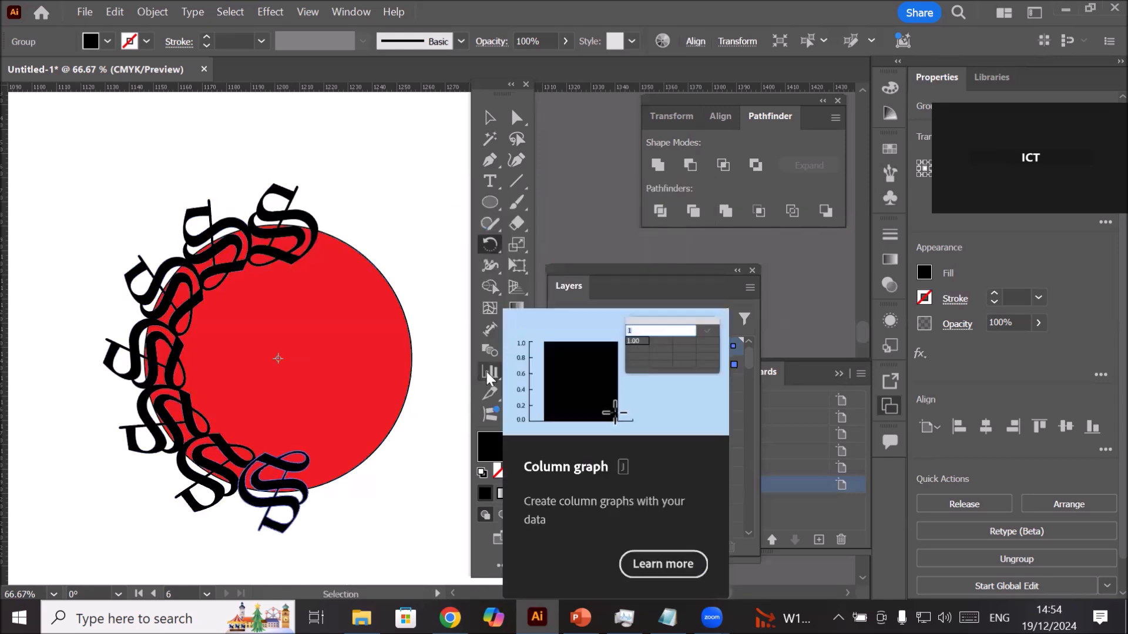
{"action": "key", "text": "ctrl+d"}
{"action": "key", "text": "ctrl+d"}
{"action": "key", "text": "ctrl+d"}
{"action": "key", "text": "ctrl+d"}
{"action": "key", "text": "ctrl+d"}
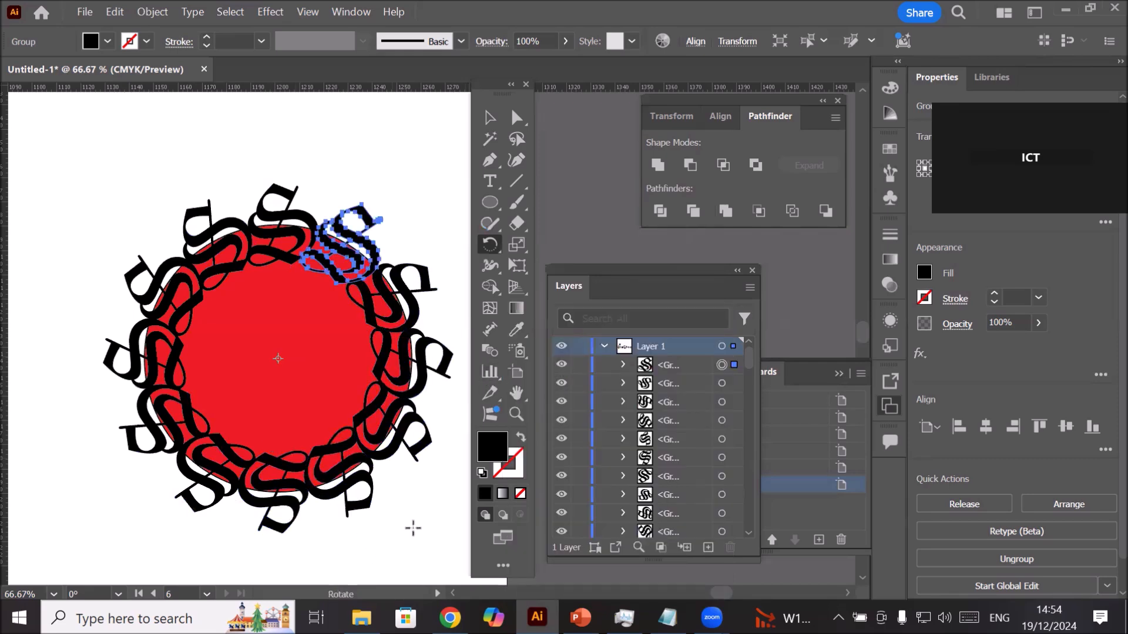
{"action": "left_click", "coordinate": [490, 118]}
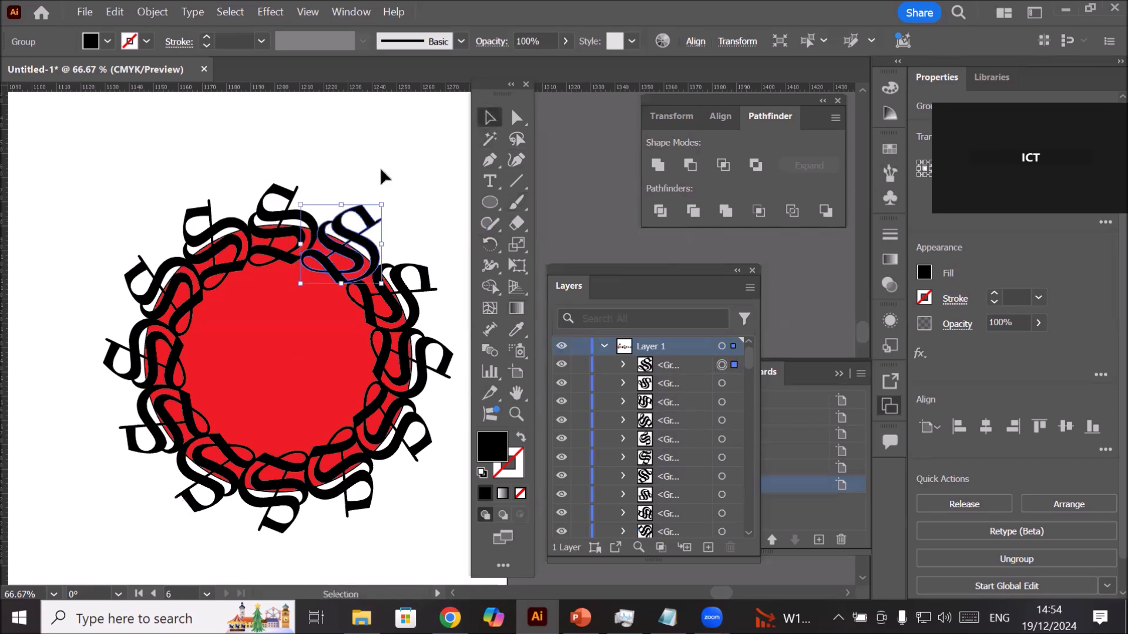
Step: Subtract the ring of S letters from the red circle with Minus Front
{"action": "left_click", "coordinate": [348, 152]}
{"action": "key", "text": "ctrl+minus"}
{"action": "left_click_drag", "start_coordinate": [135, 156], "coordinate": [442, 460]}
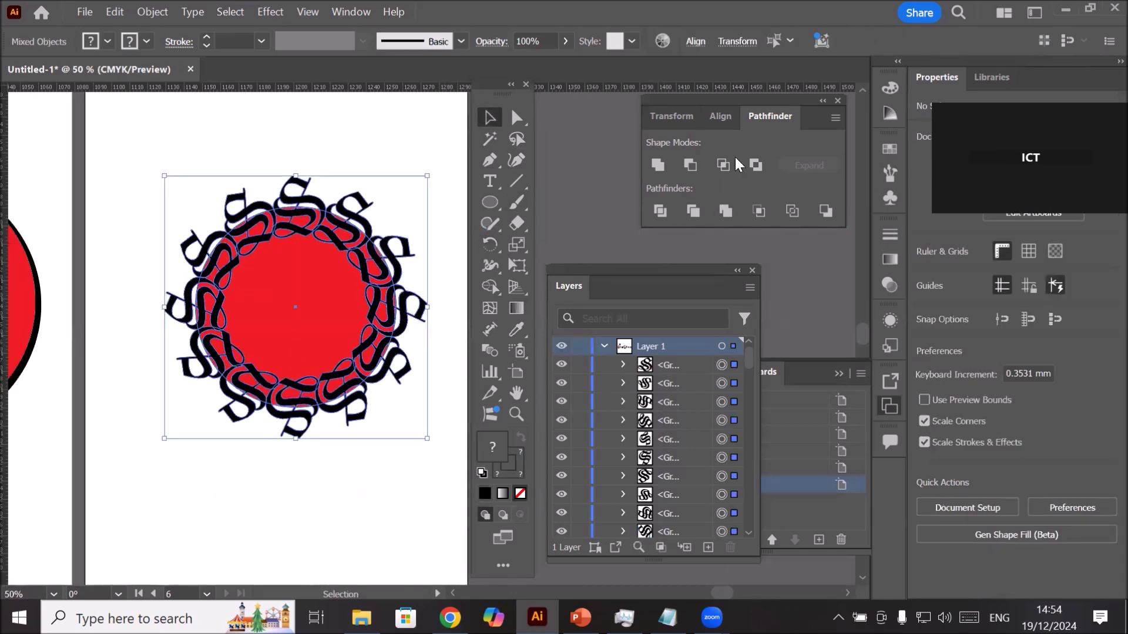
{"action": "left_click", "coordinate": [689, 166]}
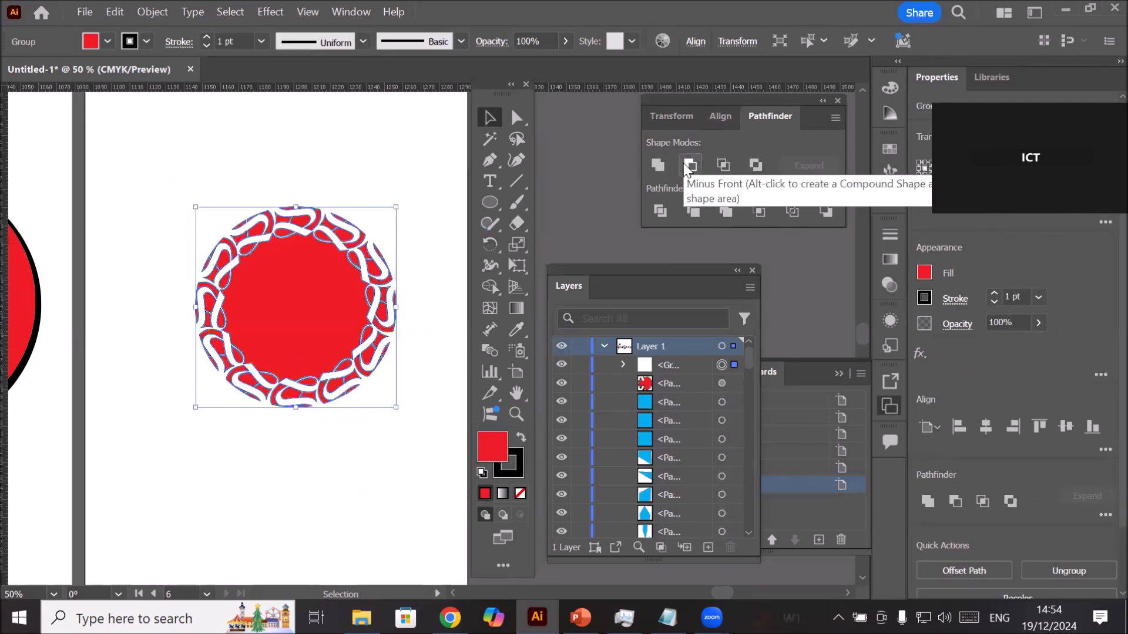
{"action": "left_click", "coordinate": [325, 437]}
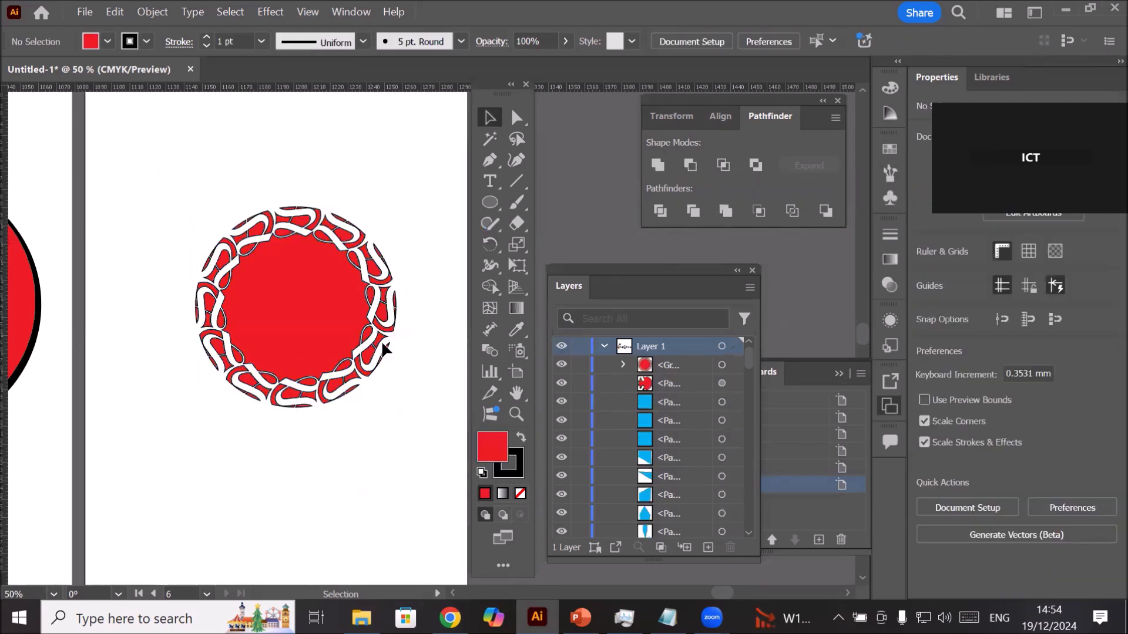
Step: Fill the cut-out circle group with yellow and set its stroke weight to 5 pt
{"action": "key", "text": "ctrl+plus"}
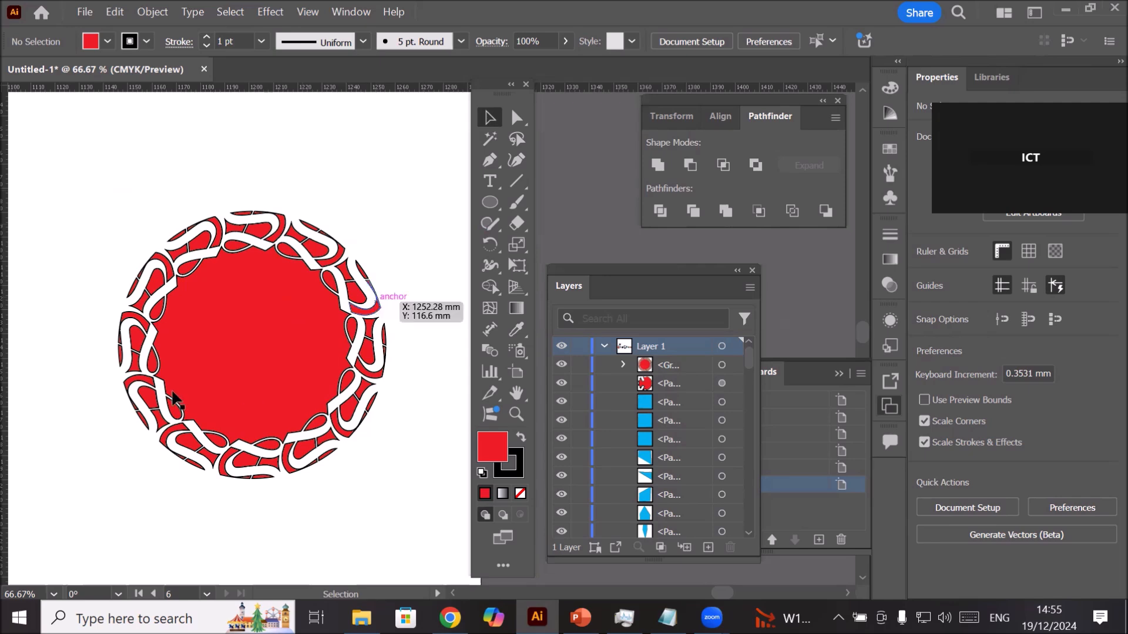
{"action": "left_click", "coordinate": [195, 336]}
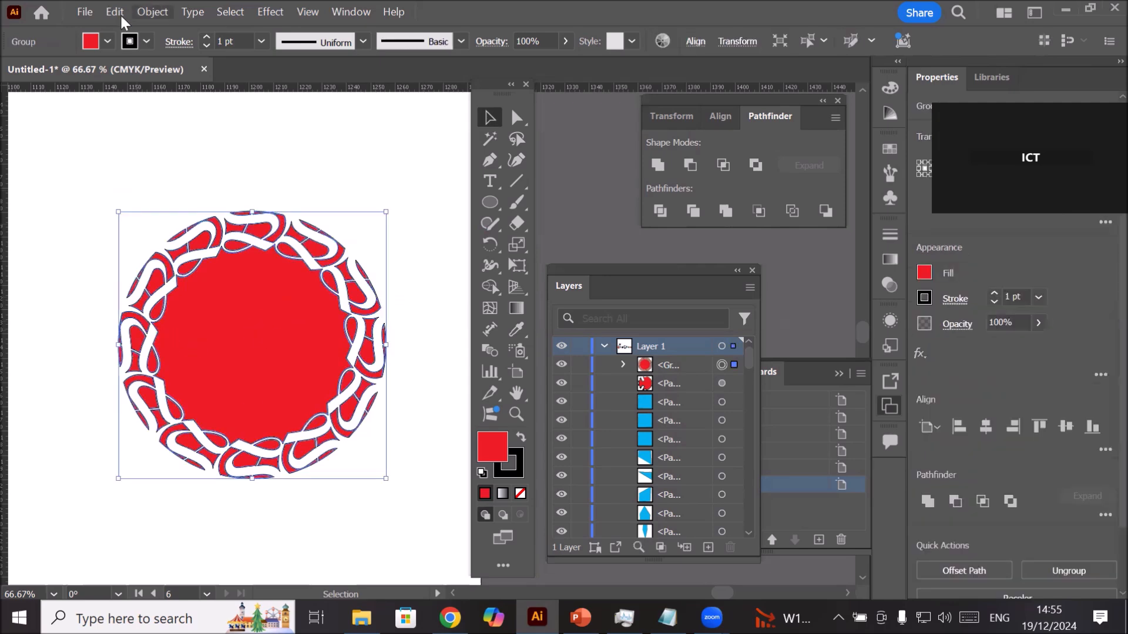
{"action": "left_click", "coordinate": [107, 41]}
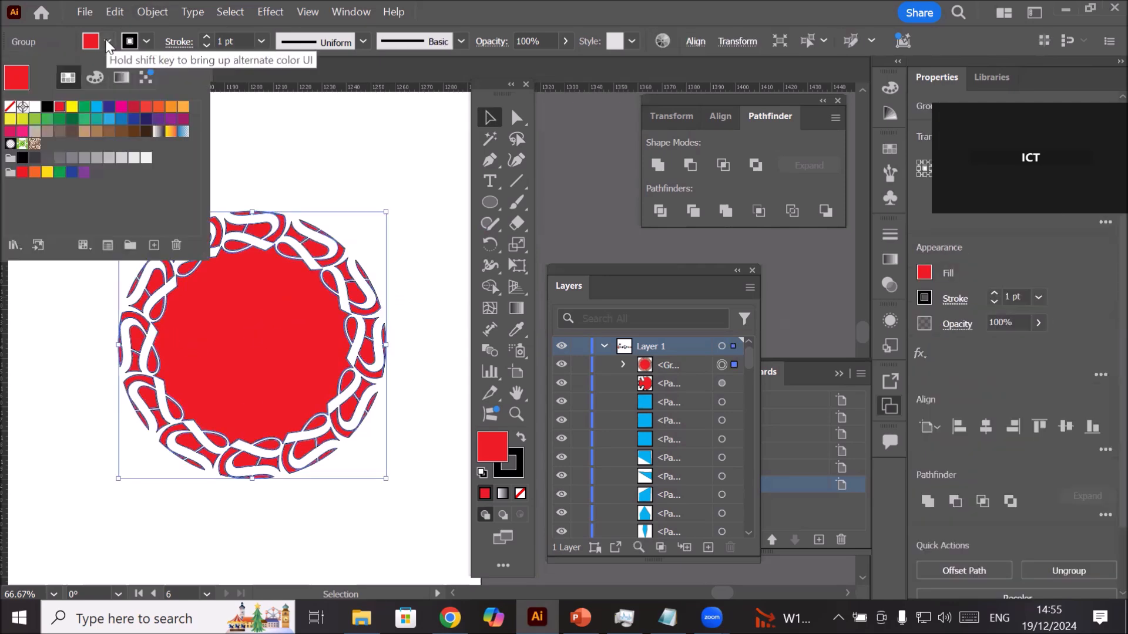
{"action": "left_click", "coordinate": [71, 108]}
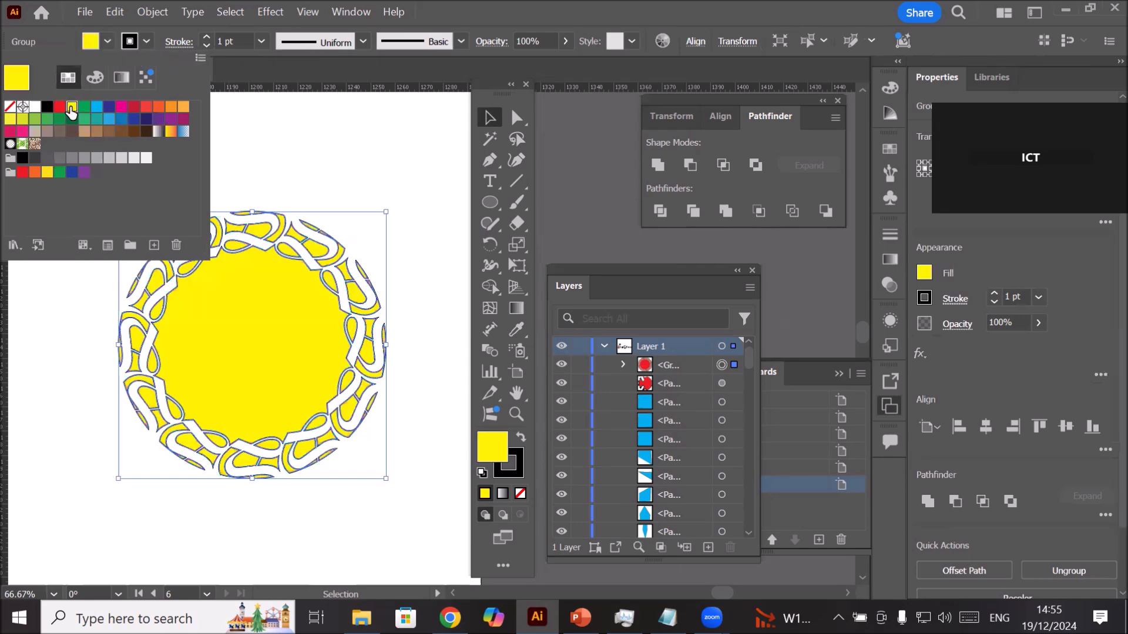
{"action": "left_click", "coordinate": [207, 37]}
{"action": "left_click", "coordinate": [207, 38]}
{"action": "left_click", "coordinate": [207, 37]}
{"action": "left_click", "coordinate": [207, 38]}
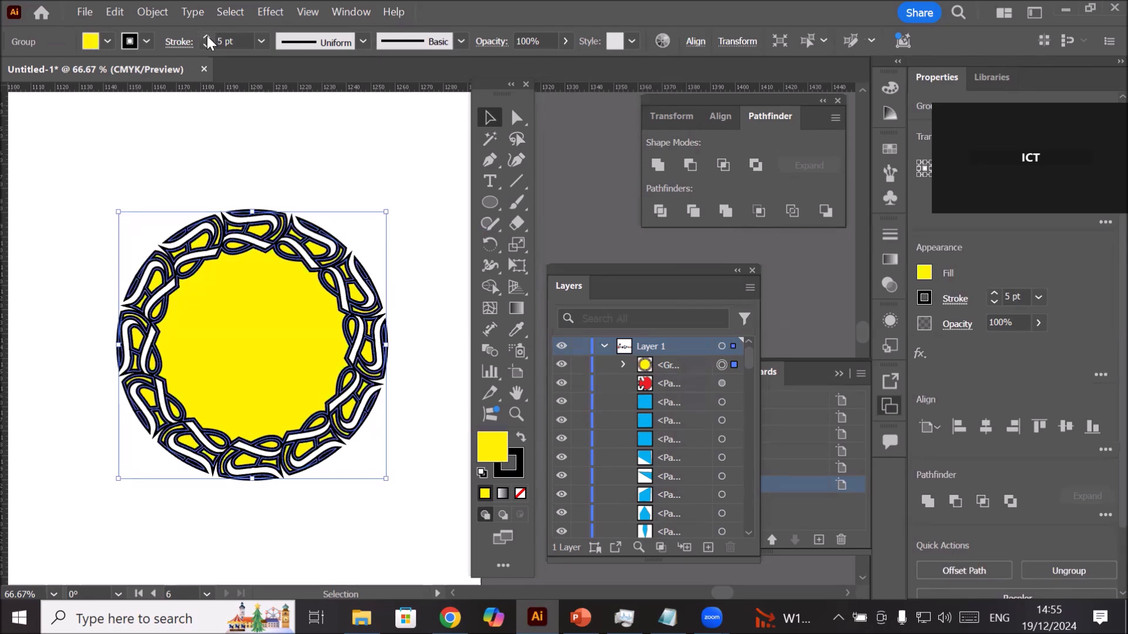
{"action": "left_click", "coordinate": [286, 145]}
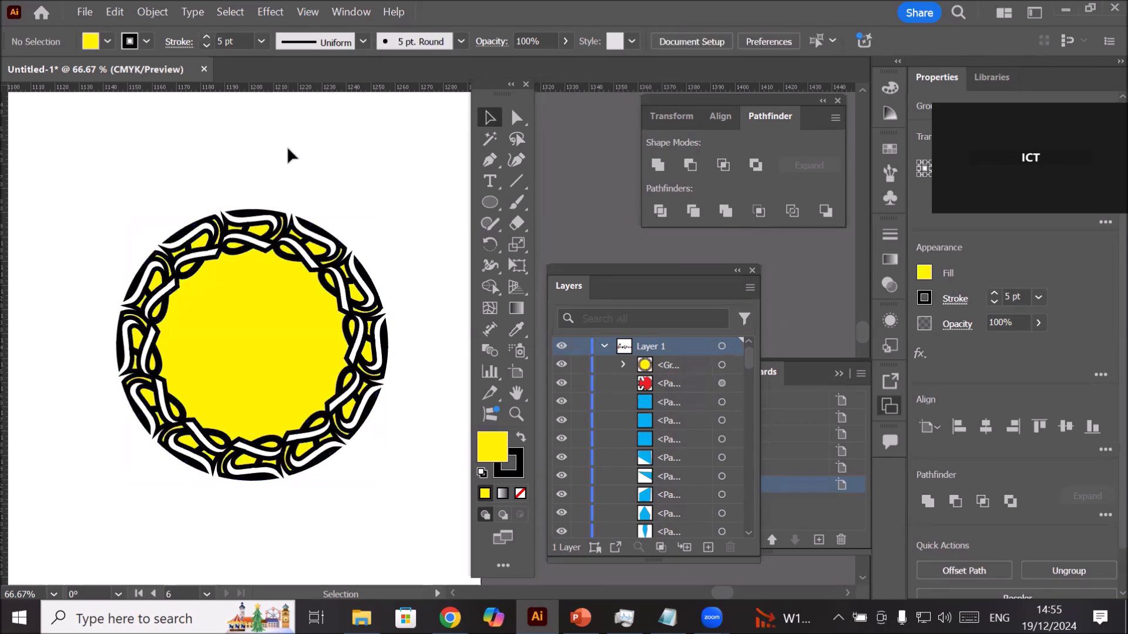
{"action": "scroll", "coordinate": [348, 202], "scroll_direction": "down", "scroll_amount": 1}
{"action": "scroll", "coordinate": [360, 221], "scroll_direction": "down", "scroll_amount": 1}
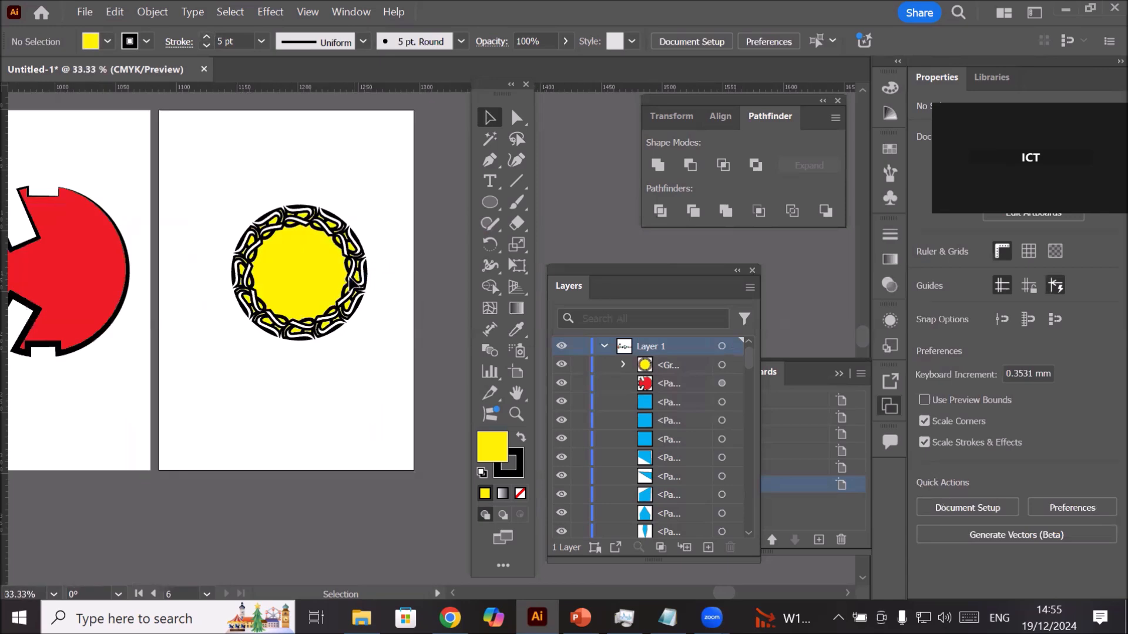
{"action": "scroll", "coordinate": [317, 215], "scroll_direction": "up", "scroll_amount": 2}
{"action": "scroll", "coordinate": [317, 215], "scroll_direction": "up", "scroll_amount": 1}
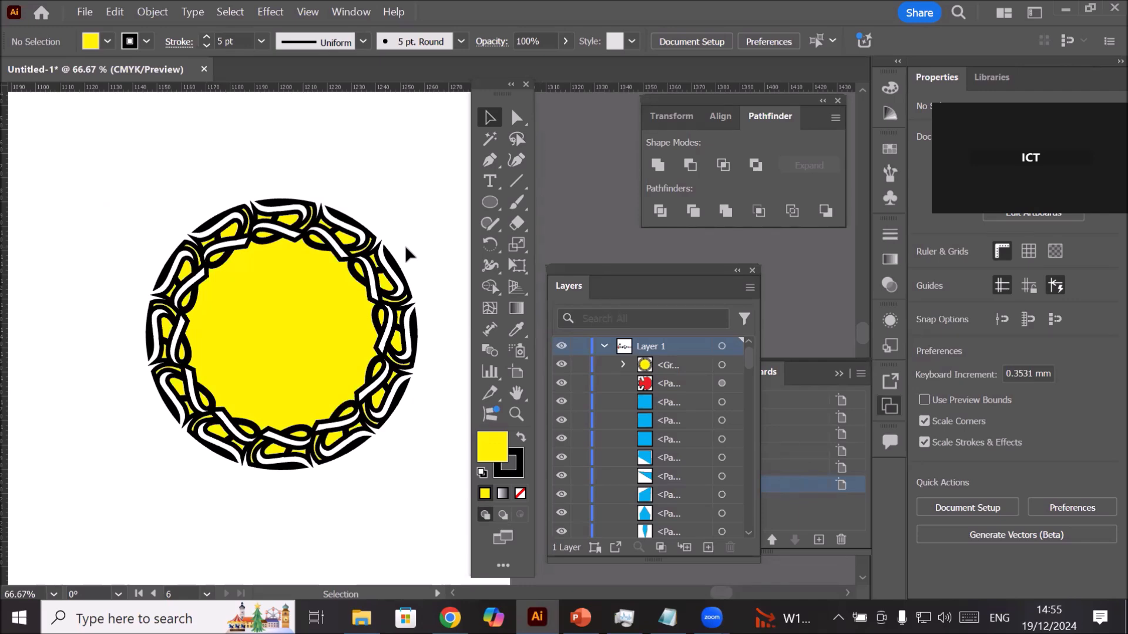
{"action": "left_click", "coordinate": [689, 165]}
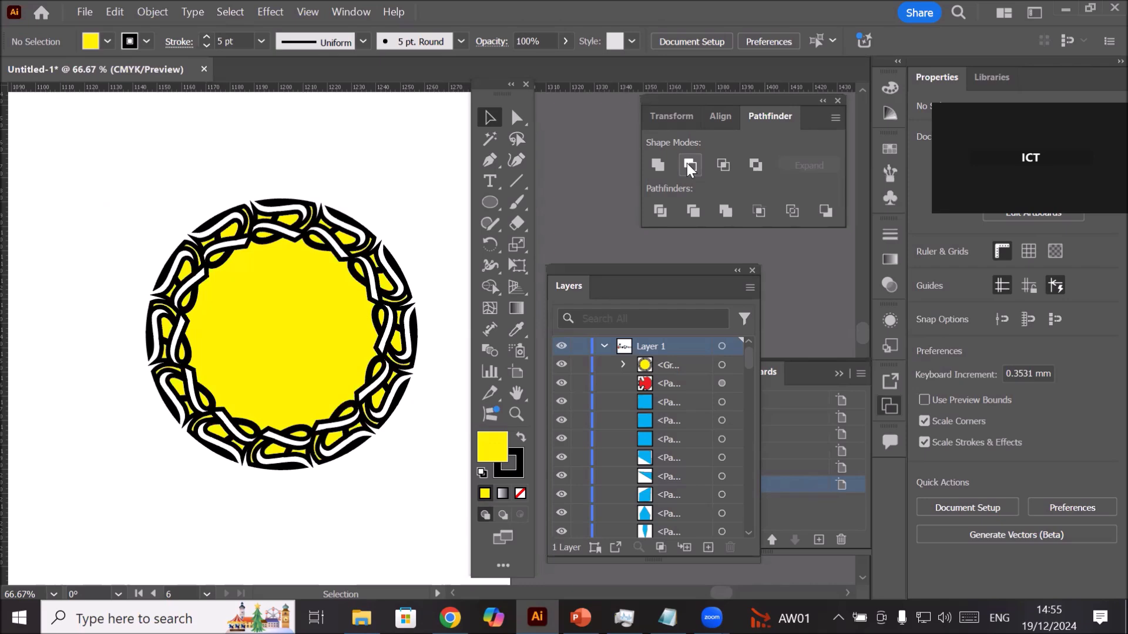
Step: Move the red cut-out shape aside and place the yellow patterned circle on the neighbouring artboard, clearing the last artboard
{"action": "scroll", "coordinate": [275, 148], "scroll_direction": "down", "scroll_amount": 4}
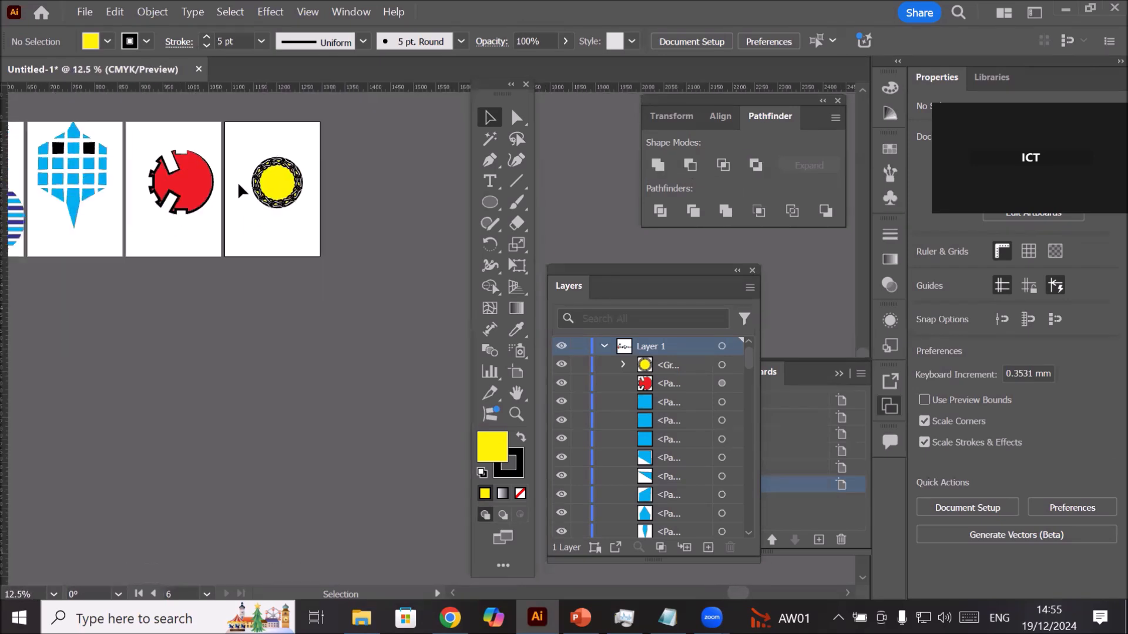
{"action": "left_click_drag", "start_coordinate": [184, 189], "coordinate": [119, 238]}
{"action": "left_click_drag", "start_coordinate": [273, 195], "coordinate": [173, 168]}
Step: Add the point text "Intersect" near the upper edge of the empty last artboard
{"action": "scroll", "coordinate": [328, 108], "scroll_direction": "up", "scroll_amount": 1}
{"action": "scroll", "coordinate": [238, 103], "scroll_direction": "up", "scroll_amount": 1}
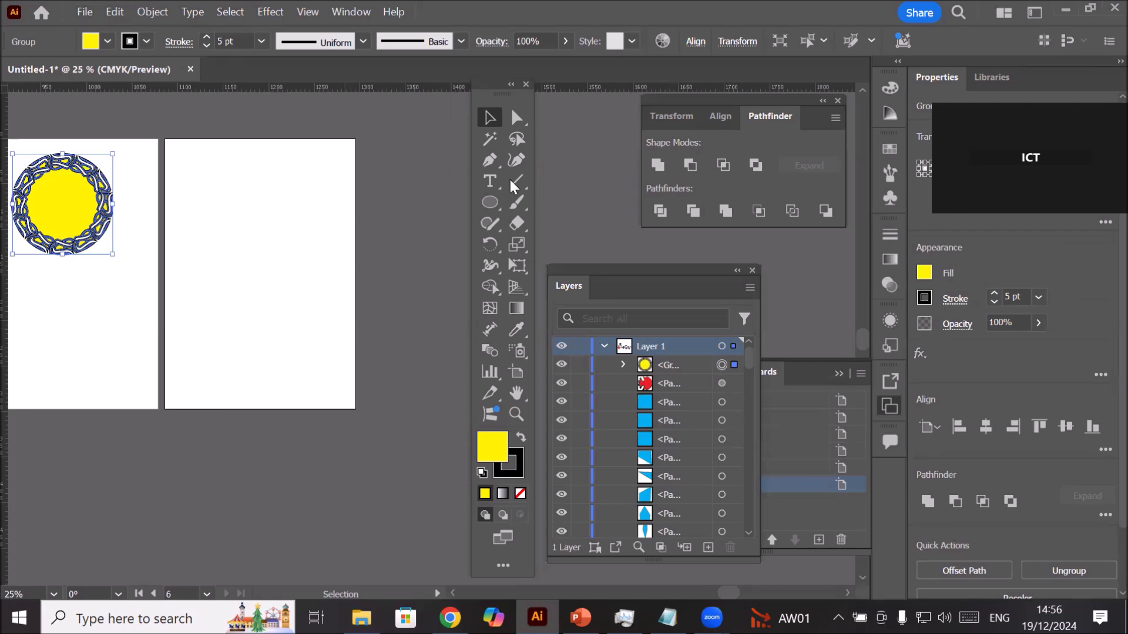
{"action": "left_click", "coordinate": [488, 180]}
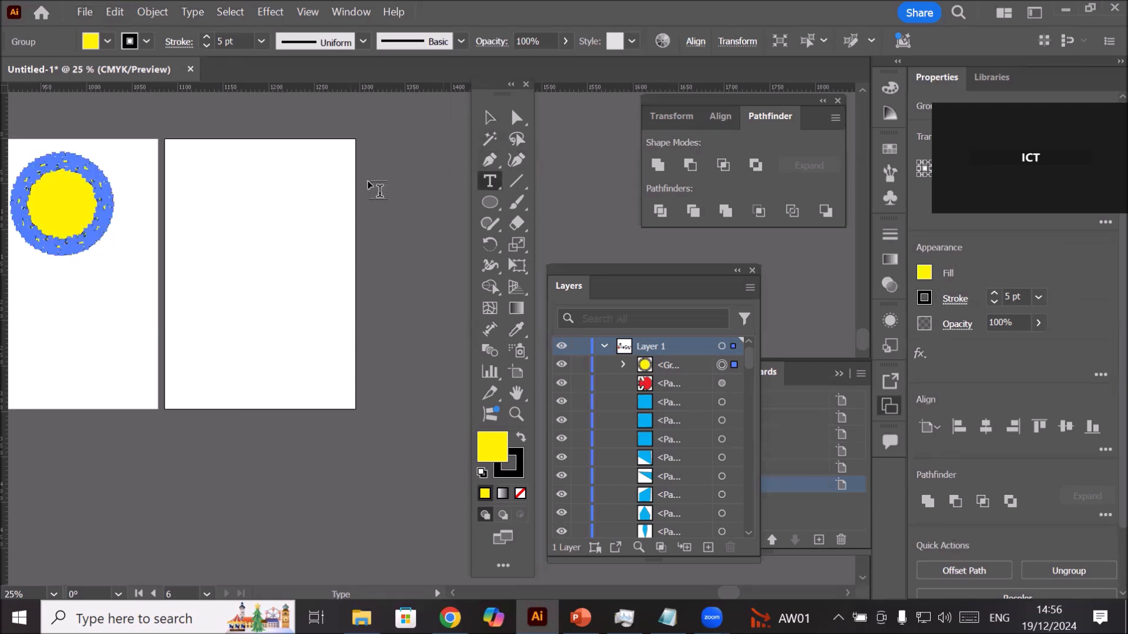
{"action": "left_click", "coordinate": [250, 160]}
{"action": "type", "text": "I"}
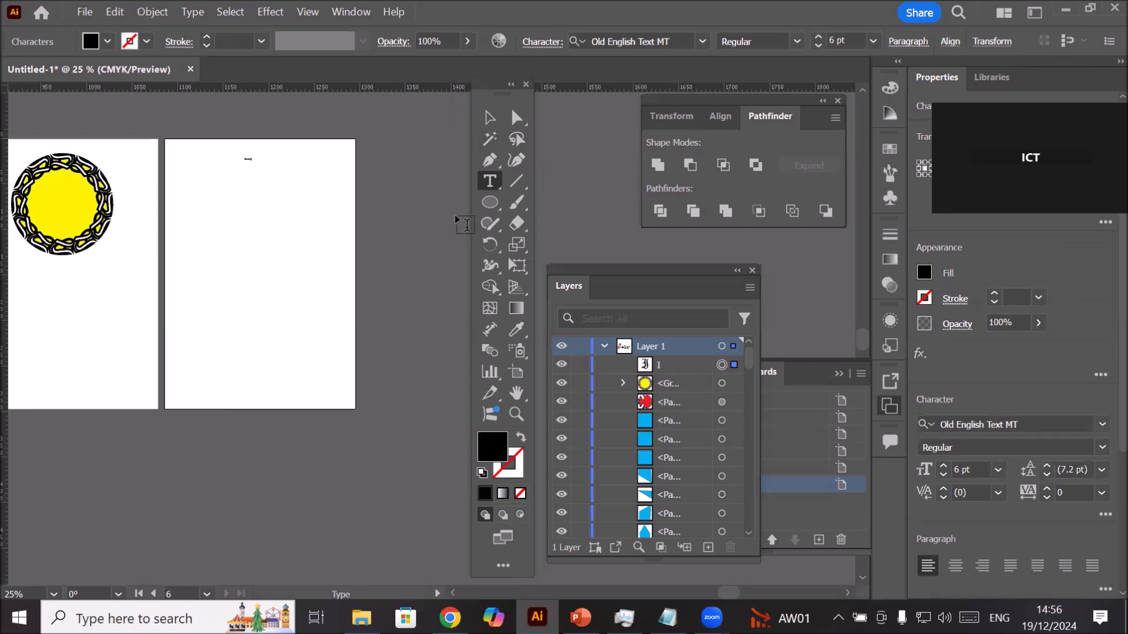
{"action": "key", "text": "Escape"}
Step: Enlarge the "Intersect" text into a heading and place it roughly centred along the artboard's upper edge
{"action": "left_click", "coordinate": [491, 117]}
{"action": "left_click_drag", "start_coordinate": [256, 167], "coordinate": [395, 216]}
{"action": "left_click_drag", "start_coordinate": [332, 177], "coordinate": [288, 167]}
{"action": "left_click_drag", "start_coordinate": [267, 215], "coordinate": [267, 214]}
{"action": "left_click", "coordinate": [255, 244]}
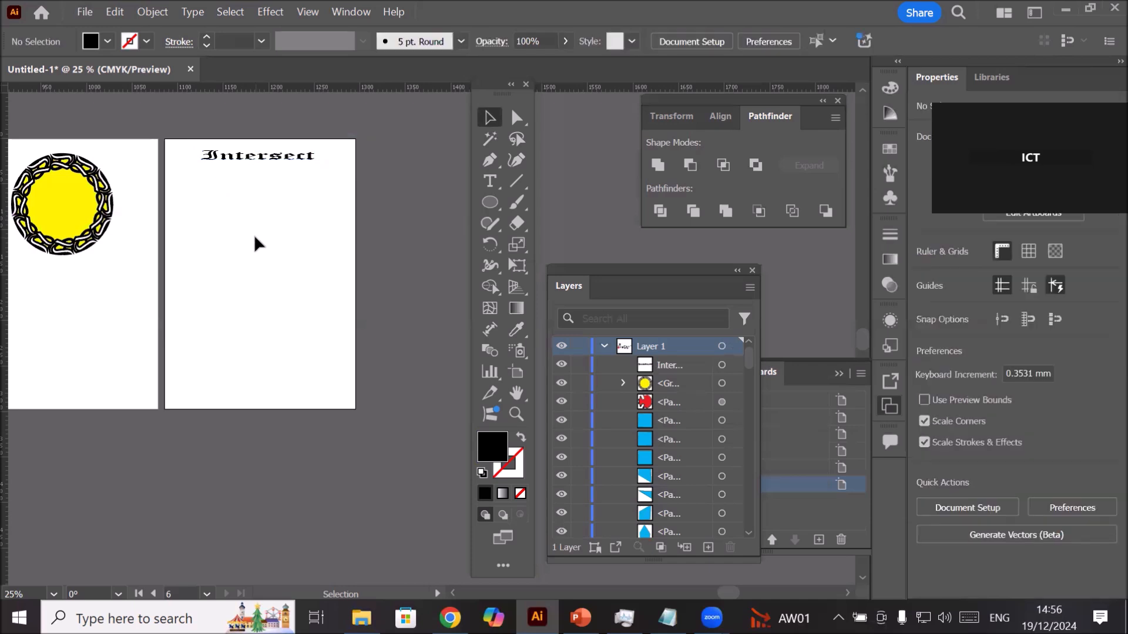
Step: Draw a tall, narrow vertical ellipse below the "Intersect" heading and fill it with green
{"action": "left_click", "coordinate": [487, 206]}
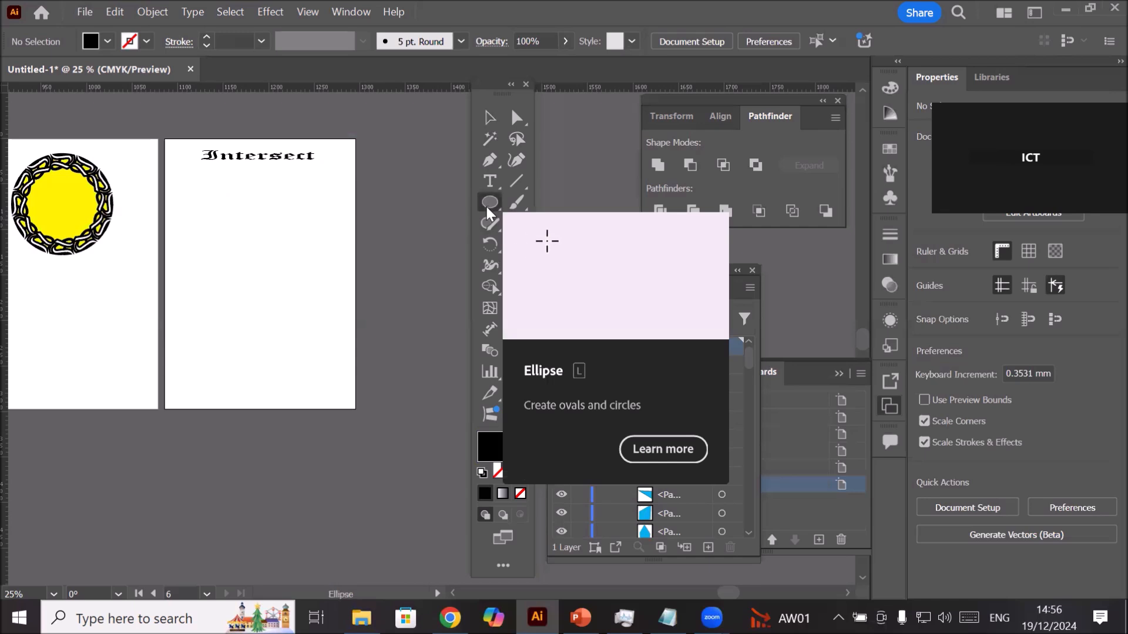
{"action": "left_click_drag", "start_coordinate": [244, 202], "coordinate": [269, 304]}
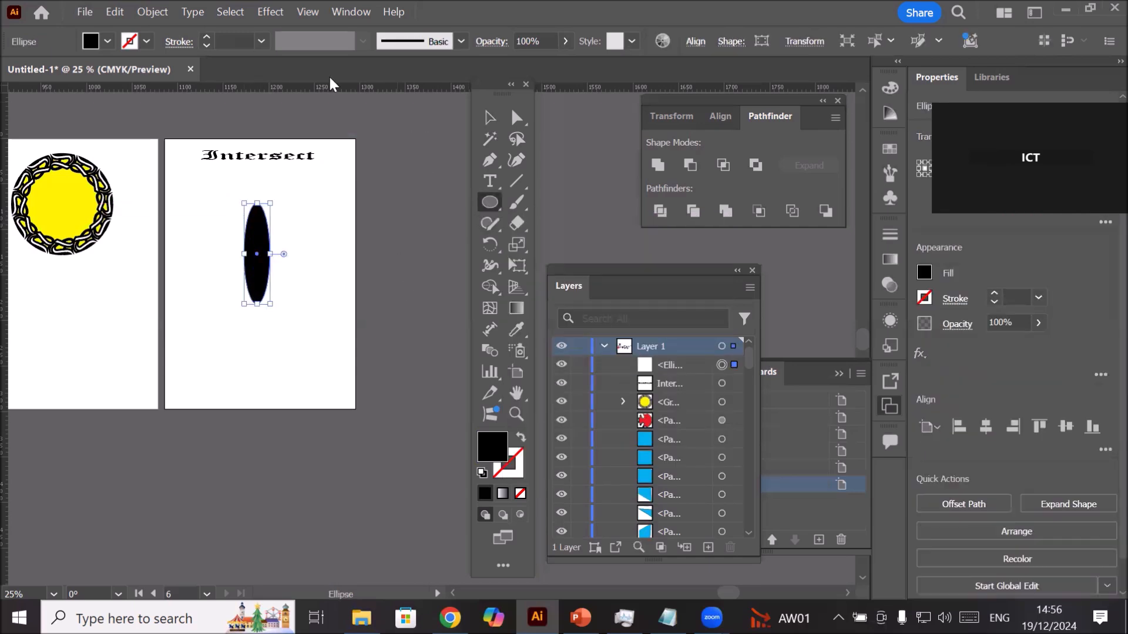
{"action": "left_click", "coordinate": [103, 40]}
{"action": "left_click", "coordinate": [84, 106]}
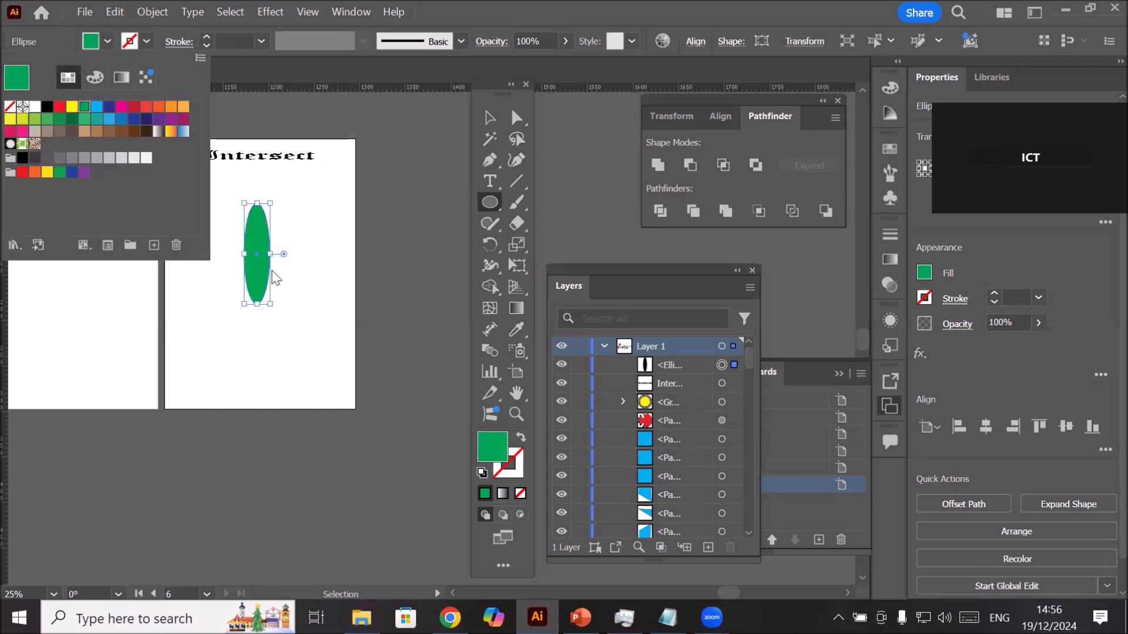
{"action": "left_click", "coordinate": [327, 212]}
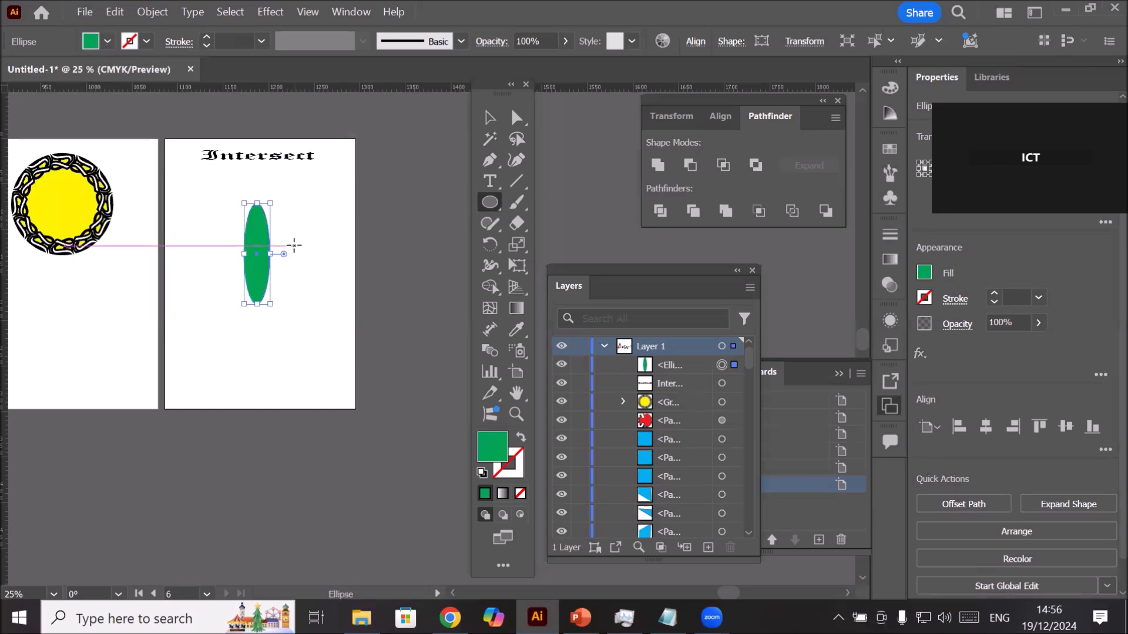
Step: Convert the ellipse's lower and upper anchor points into sharp corners to form a leaf shape
{"action": "scroll", "coordinate": [291, 245], "scroll_direction": "up", "scroll_amount": 1}
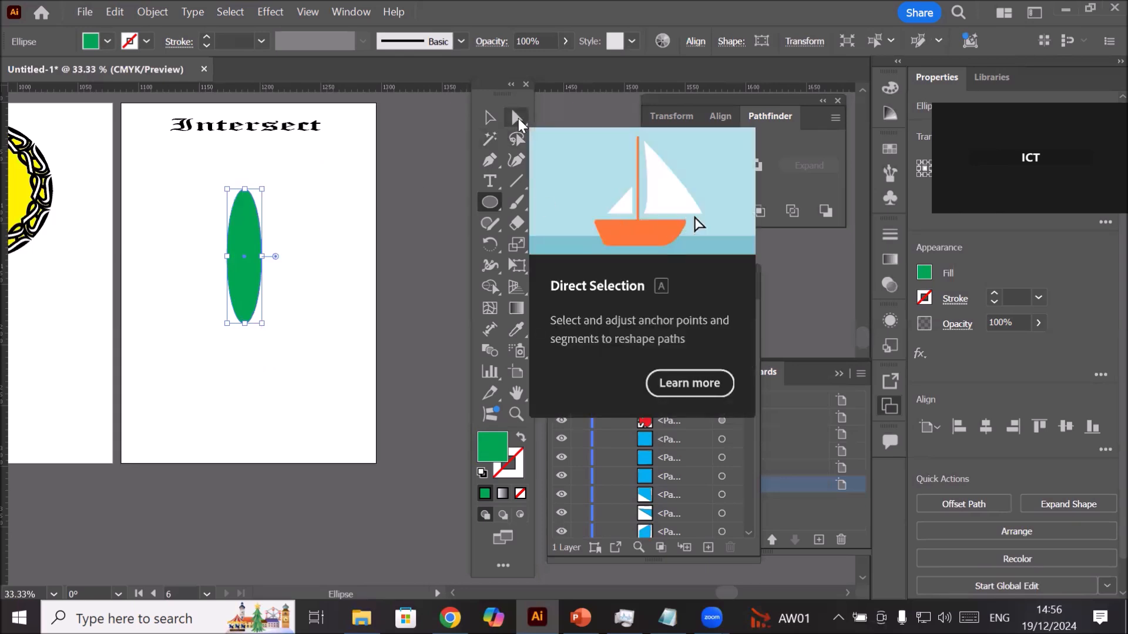
{"action": "left_click", "coordinate": [488, 167]}
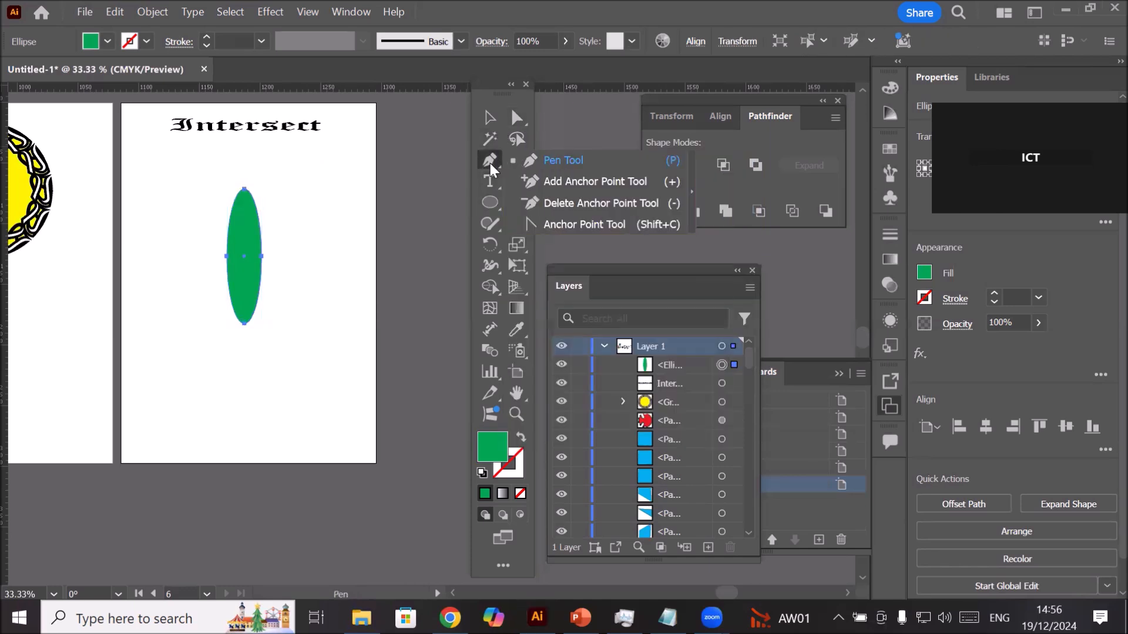
{"action": "left_click", "coordinate": [578, 224]}
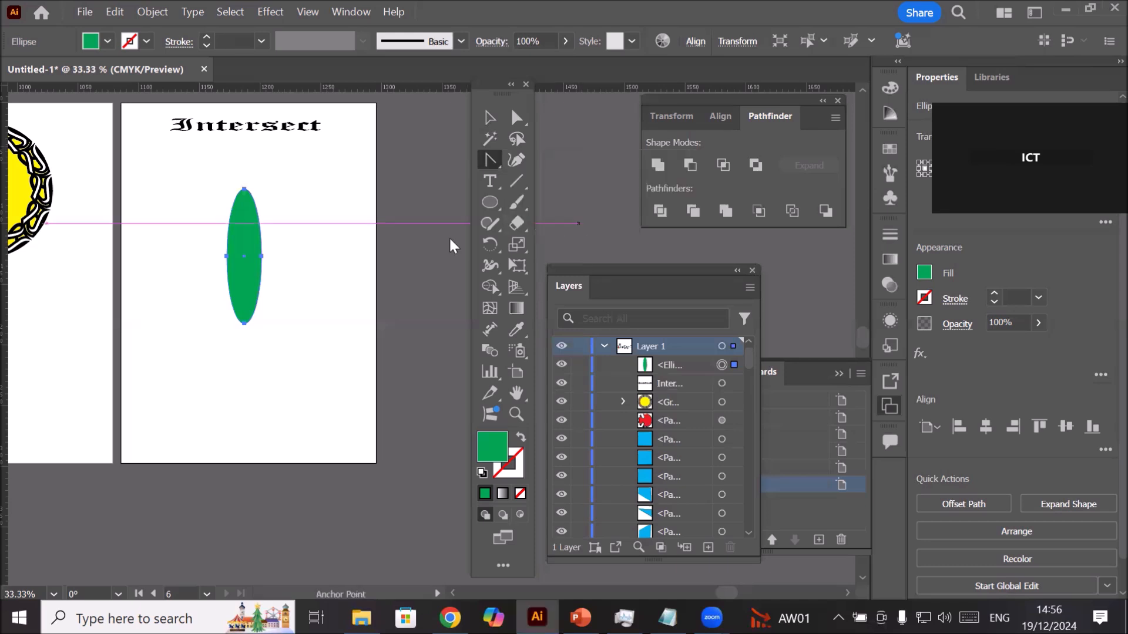
{"action": "left_click", "coordinate": [244, 323]}
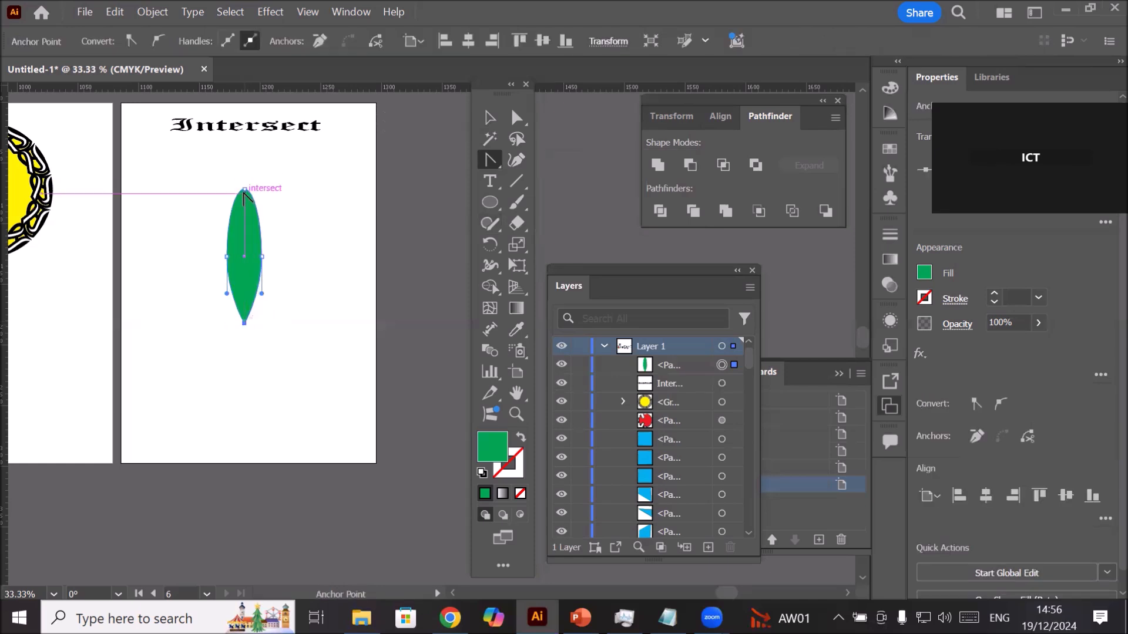
{"action": "left_click", "coordinate": [244, 190]}
Step: Move the green leaf shape off the artboard, onto the edge of the artboard with the yellow circle
{"action": "left_click", "coordinate": [490, 118]}
{"action": "left_click", "coordinate": [315, 343]}
{"action": "left_click_drag", "start_coordinate": [237, 284], "coordinate": [88, 277]}
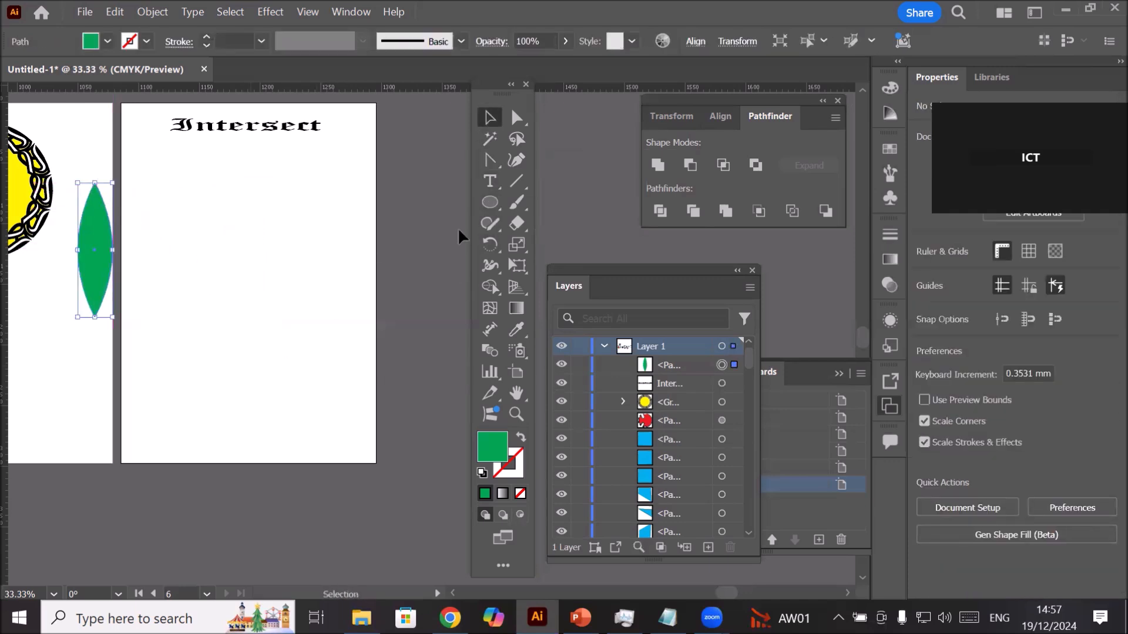
Step: Draw a green circle about 92 mm in diameter below the heading and place a copy overlapping its right side
{"action": "left_click", "coordinate": [489, 202]}
{"action": "left_click_drag", "start_coordinate": [177, 199], "coordinate": [286, 310]}
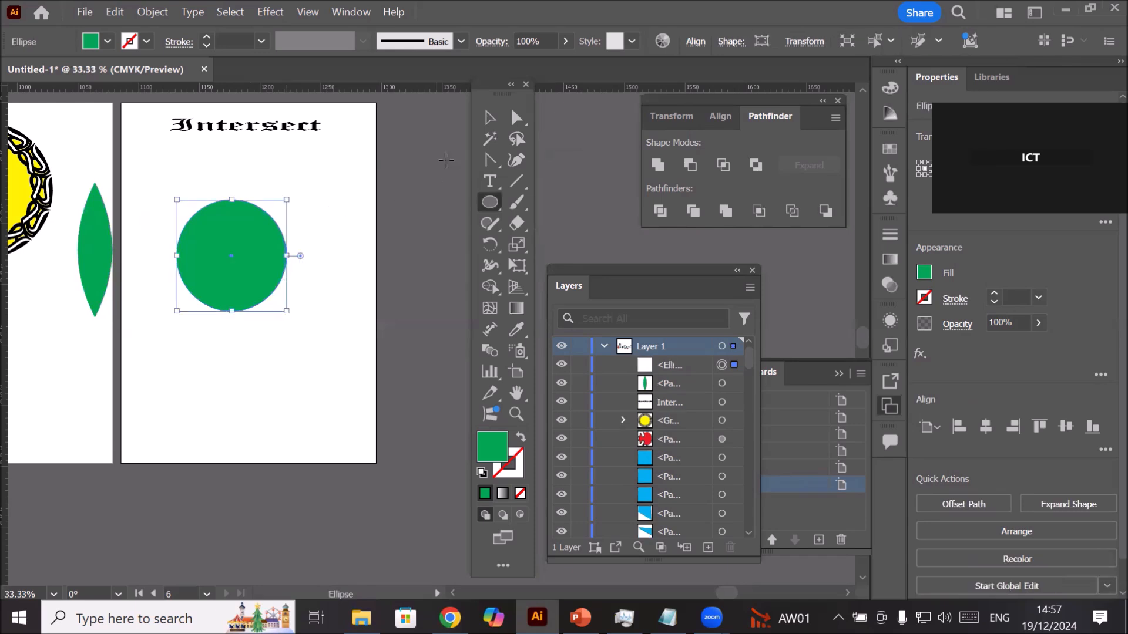
{"action": "key", "text": "v"}
{"action": "left_click_drag", "start_coordinate": [258, 253], "coordinate": [345, 250]}
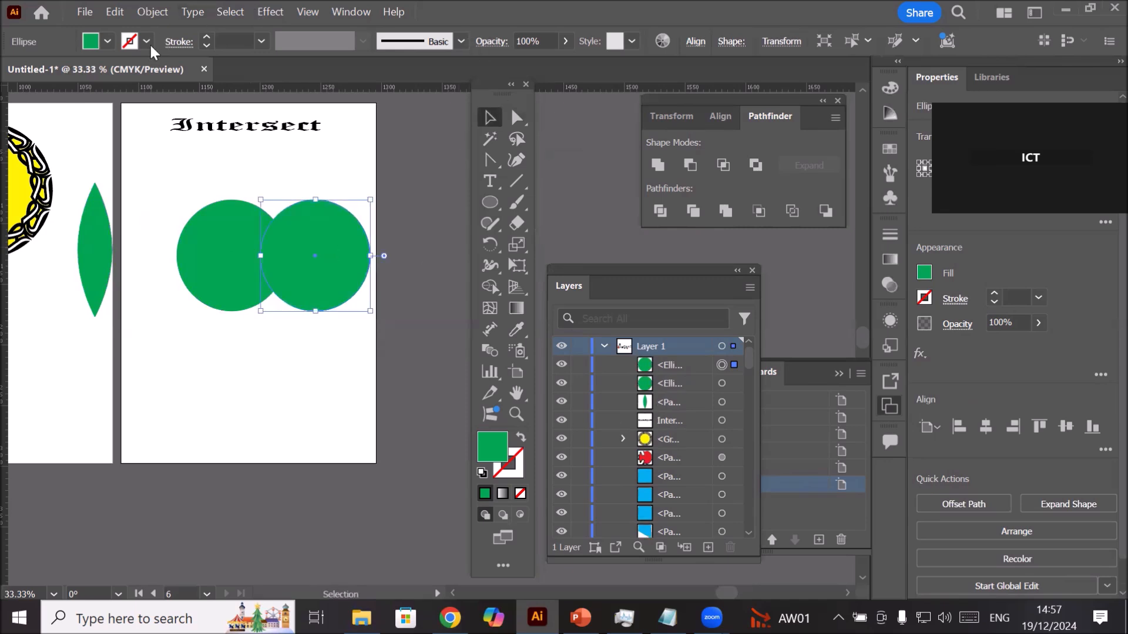
Step: Fill the right-hand overlapping circle with red
{"action": "left_click", "coordinate": [107, 41]}
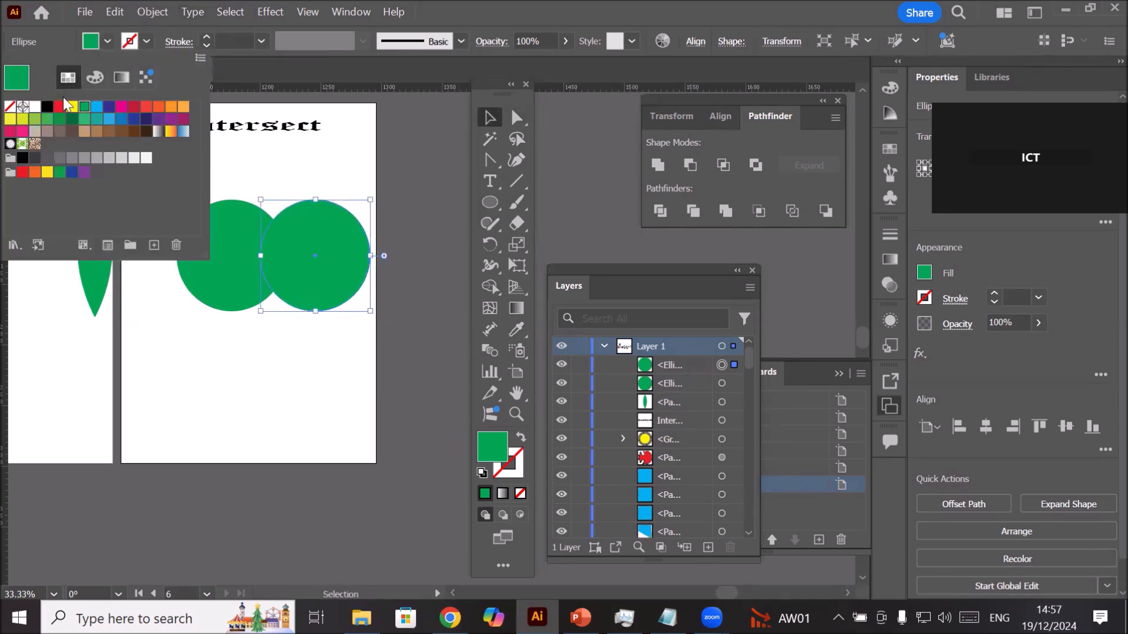
{"action": "left_click", "coordinate": [59, 106]}
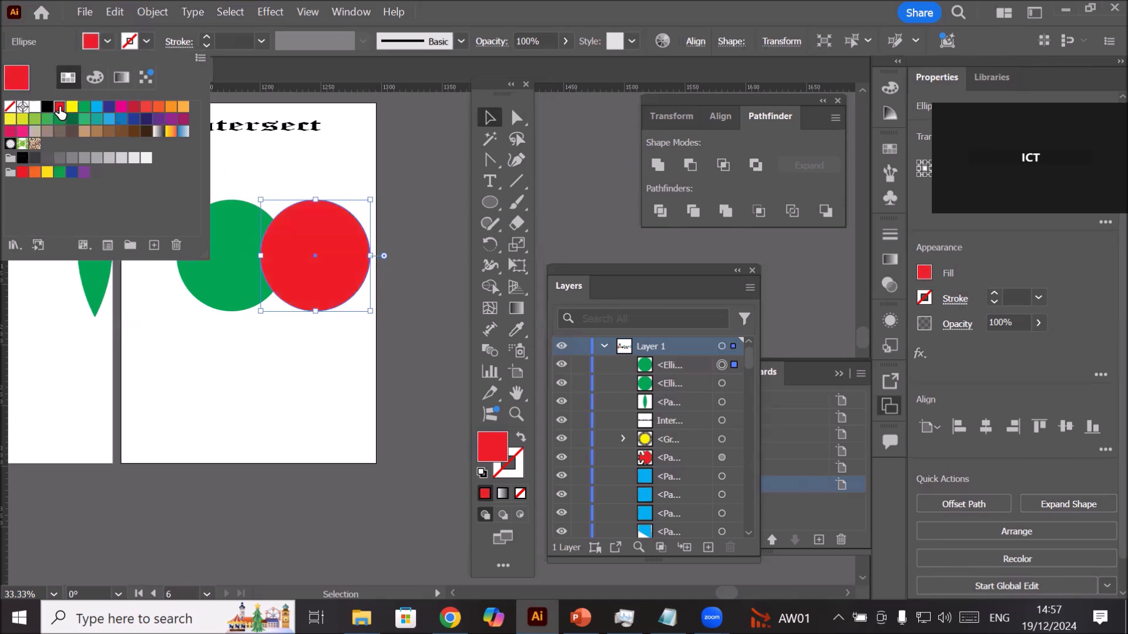
{"action": "left_click", "coordinate": [298, 381]}
Step: Combine the green and red circles into an Intersect compound shape that keeps both originals editable
{"action": "left_click_drag", "start_coordinate": [329, 364], "coordinate": [381, 387]}
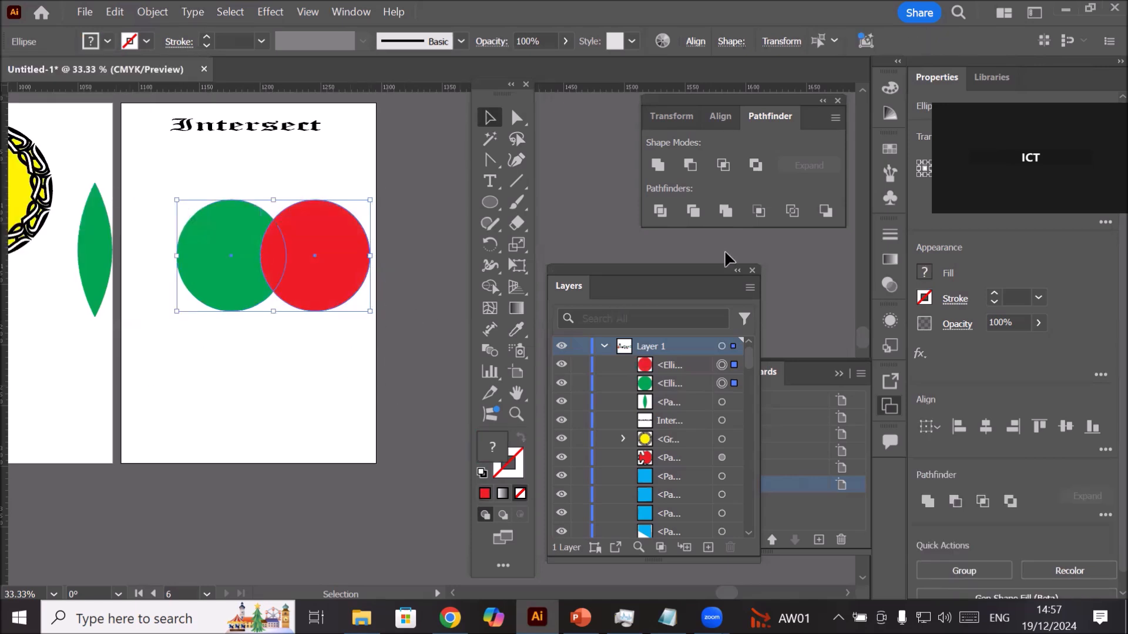
{"action": "left_click", "coordinate": [721, 165]}
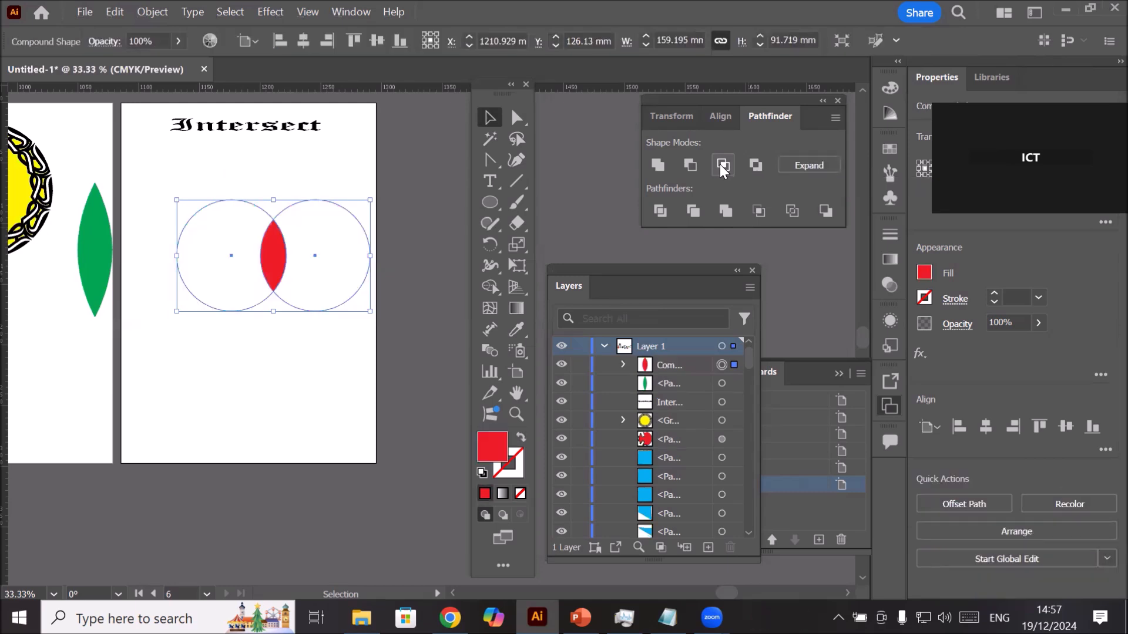
{"action": "left_click", "coordinate": [287, 399]}
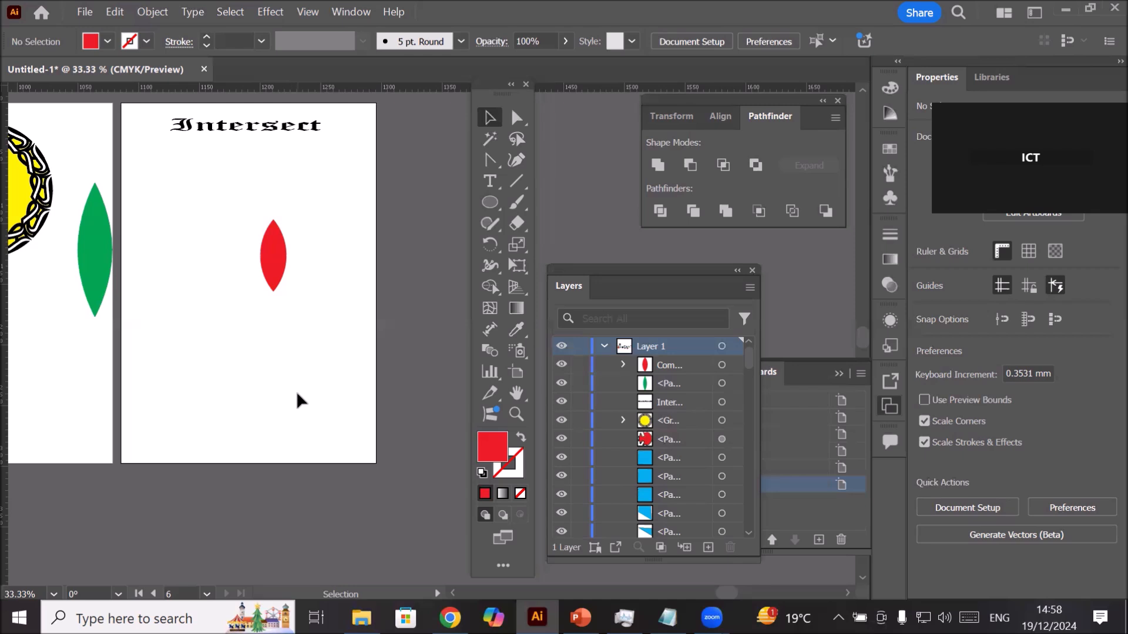
Step: Isolate the compound shape and shift its right-hand circle slightly to the left
{"action": "double_click", "coordinate": [323, 225]}
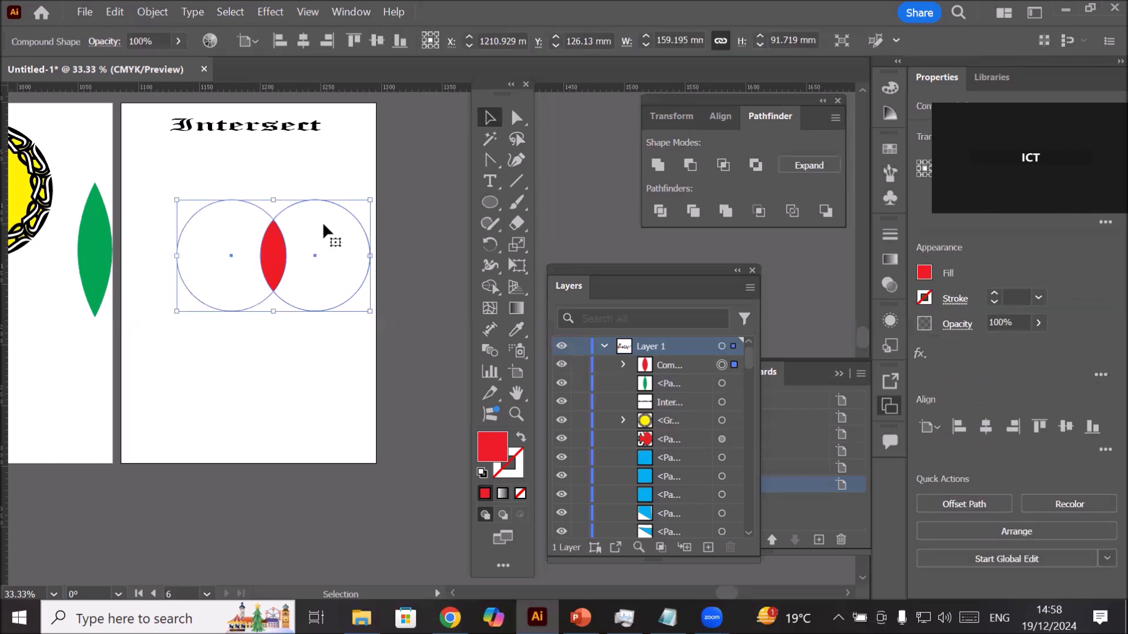
{"action": "mouse_move", "coordinate": [323, 221]}
{"action": "left_mouse_down"}
{"action": "mouse_move", "coordinate": [293, 223]}
{"action": "mouse_move", "coordinate": [321, 217]}
{"action": "mouse_move", "coordinate": [308, 165]}
{"action": "mouse_move", "coordinate": [228, 151]}
{"action": "mouse_move", "coordinate": [176, 157]}
{"action": "mouse_move", "coordinate": [148, 232]}
{"action": "mouse_move", "coordinate": [189, 305]}
{"action": "mouse_move", "coordinate": [283, 304]}
{"action": "mouse_move", "coordinate": [321, 209]}
{"action": "mouse_move", "coordinate": [317, 227]}
{"action": "left_mouse_up"}
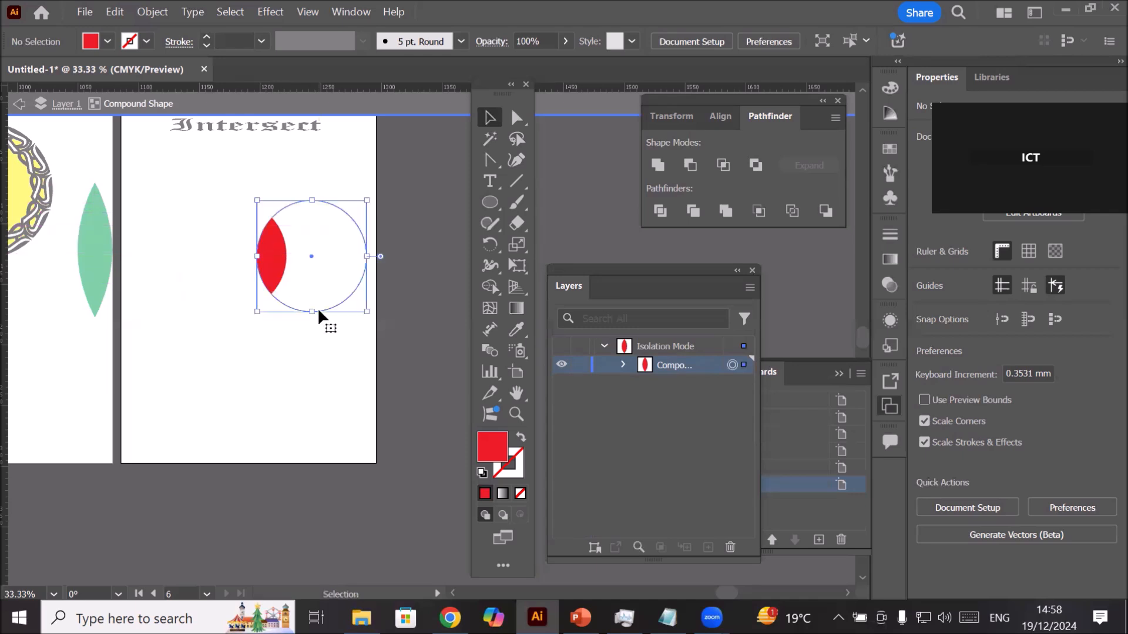
Step: Nudge the compound shape's left circle slightly to the left and stretch it up and down into a tall ellipse
{"action": "left_click", "coordinate": [204, 269]}
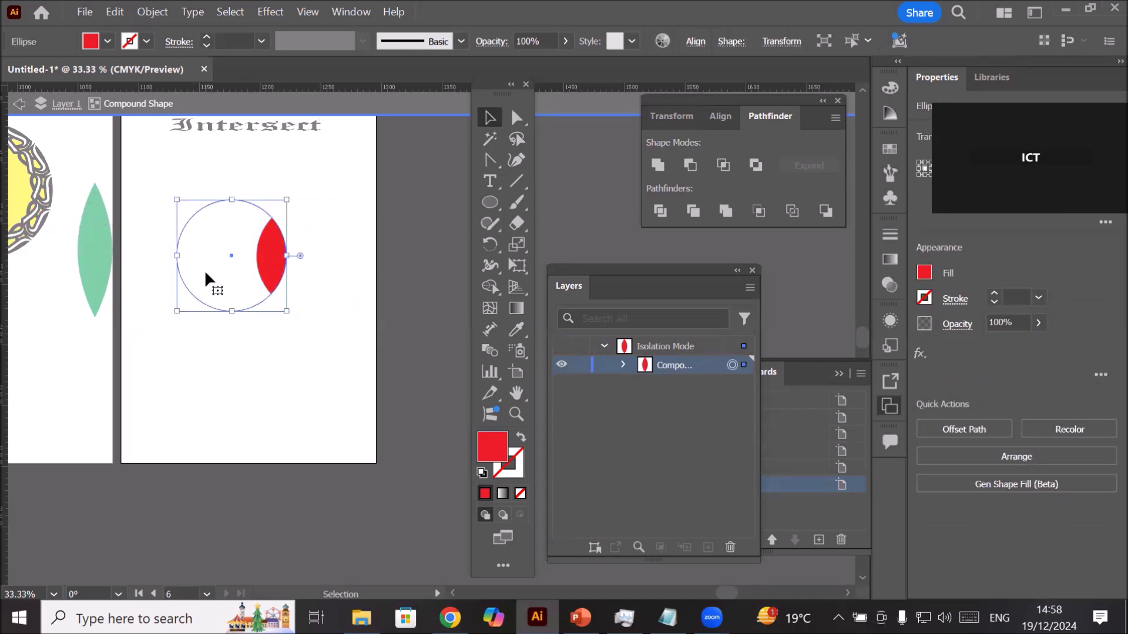
{"action": "mouse_move", "coordinate": [205, 270]}
{"action": "left_mouse_down"}
{"action": "mouse_move", "coordinate": [220, 249]}
{"action": "mouse_move", "coordinate": [214, 270]}
{"action": "mouse_move", "coordinate": [246, 267]}
{"action": "mouse_move", "coordinate": [217, 263]}
{"action": "mouse_move", "coordinate": [194, 276]}
{"action": "mouse_move", "coordinate": [203, 266]}
{"action": "left_mouse_up"}
{"action": "left_click_drag", "start_coordinate": [224, 200], "coordinate": [225, 150]}
{"action": "left_click_drag", "start_coordinate": [225, 310], "coordinate": [226, 357]}
Step: Stretch the compound shape's right circle up and down into a tall ellipse
{"action": "left_click", "coordinate": [320, 244]}
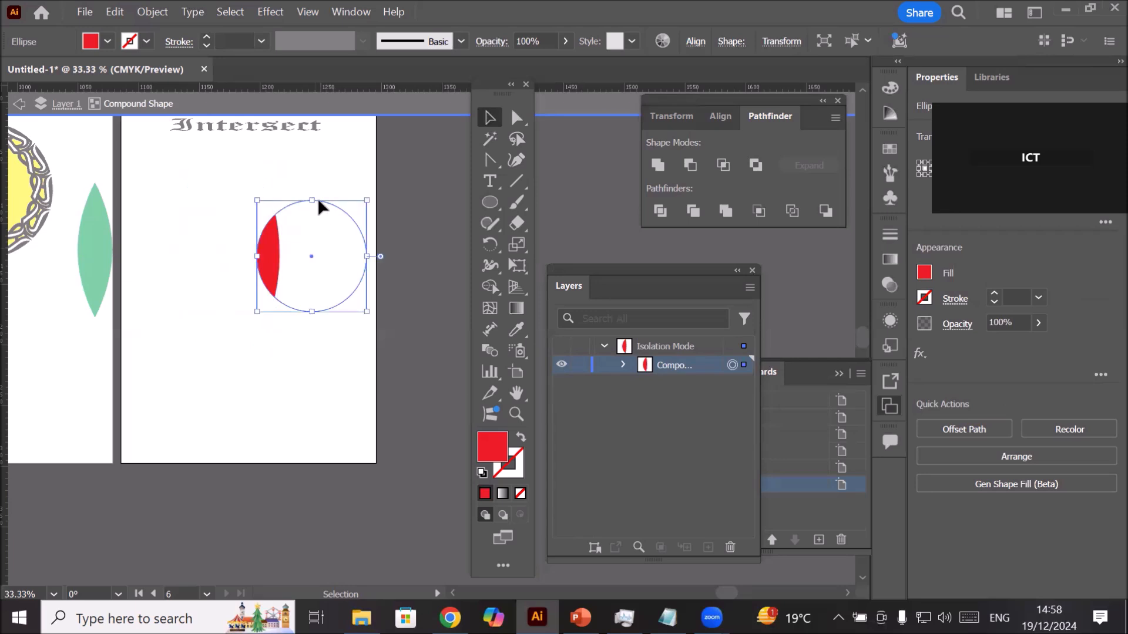
{"action": "left_click_drag", "start_coordinate": [318, 198], "coordinate": [312, 151]}
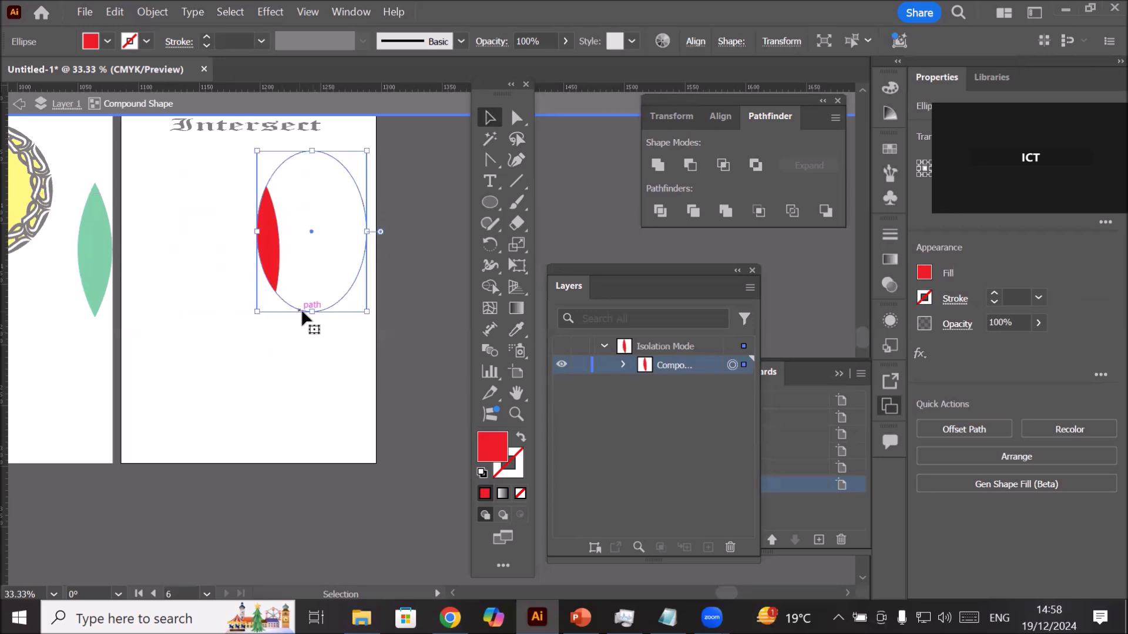
{"action": "left_click_drag", "start_coordinate": [313, 315], "coordinate": [287, 341]}
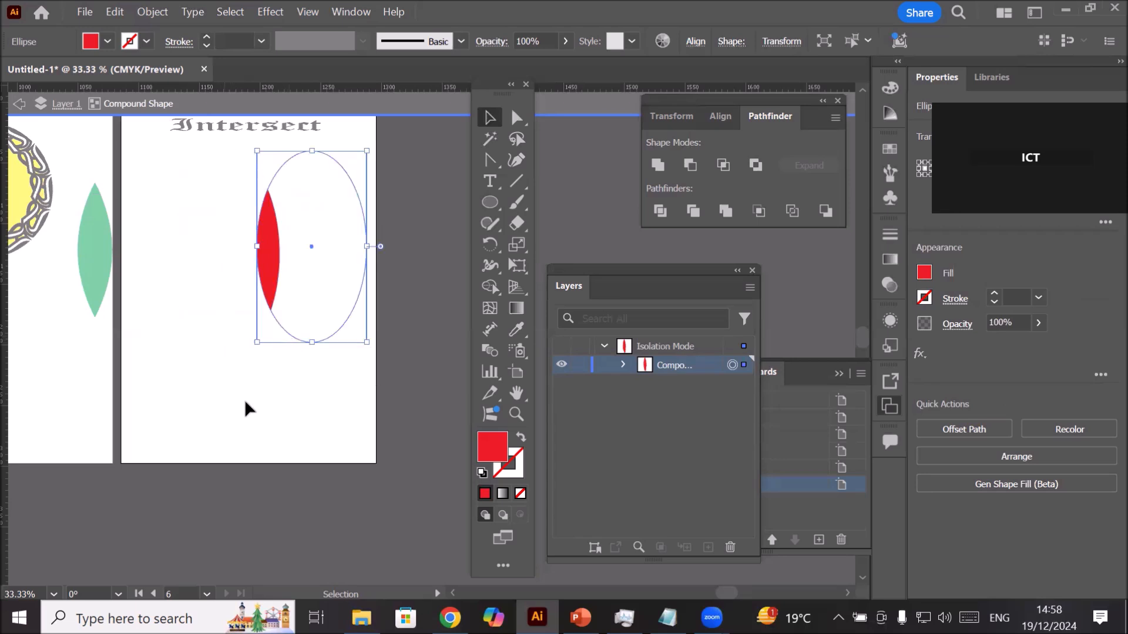
Step: Leave isolation, expand the compound shape into a single red leaf path and move the leaf near the artboard's left edge
{"action": "double_click", "coordinate": [303, 410]}
{"action": "left_click_drag", "start_coordinate": [161, 161], "coordinate": [390, 365]}
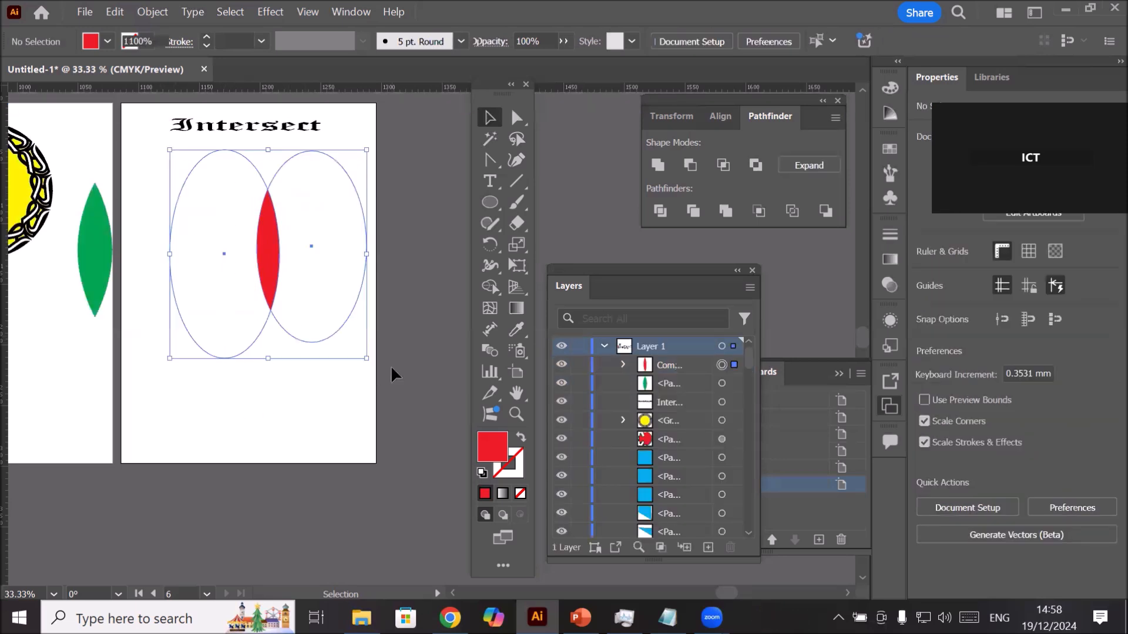
{"action": "left_click", "coordinate": [809, 166]}
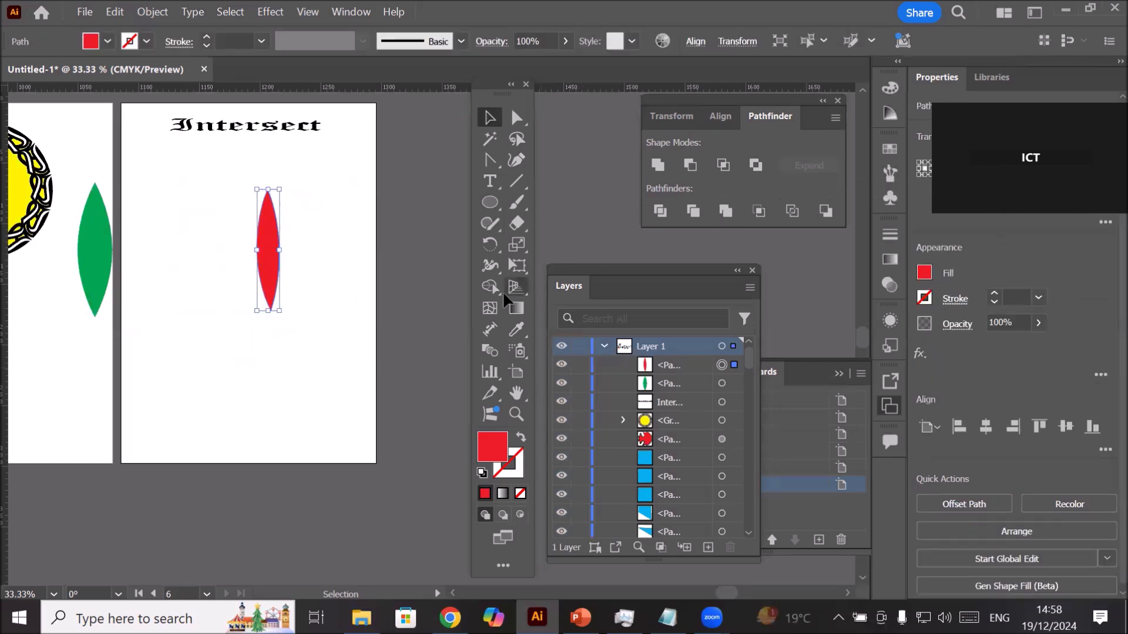
{"action": "left_click", "coordinate": [283, 276]}
{"action": "left_click_drag", "start_coordinate": [276, 267], "coordinate": [169, 262]}
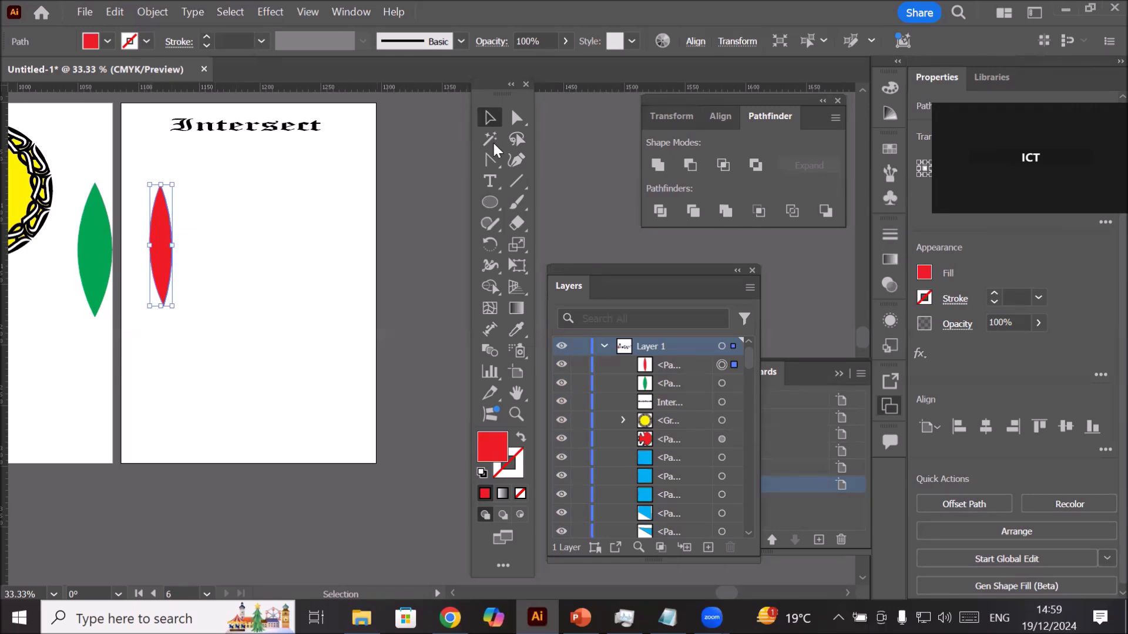
Step: Add the heading "Exclude" below the Intersect heading and scale it to about 37 pt
{"action": "left_click", "coordinate": [495, 178]}
{"action": "left_click", "coordinate": [178, 145]}
{"action": "type", "text": "E"}
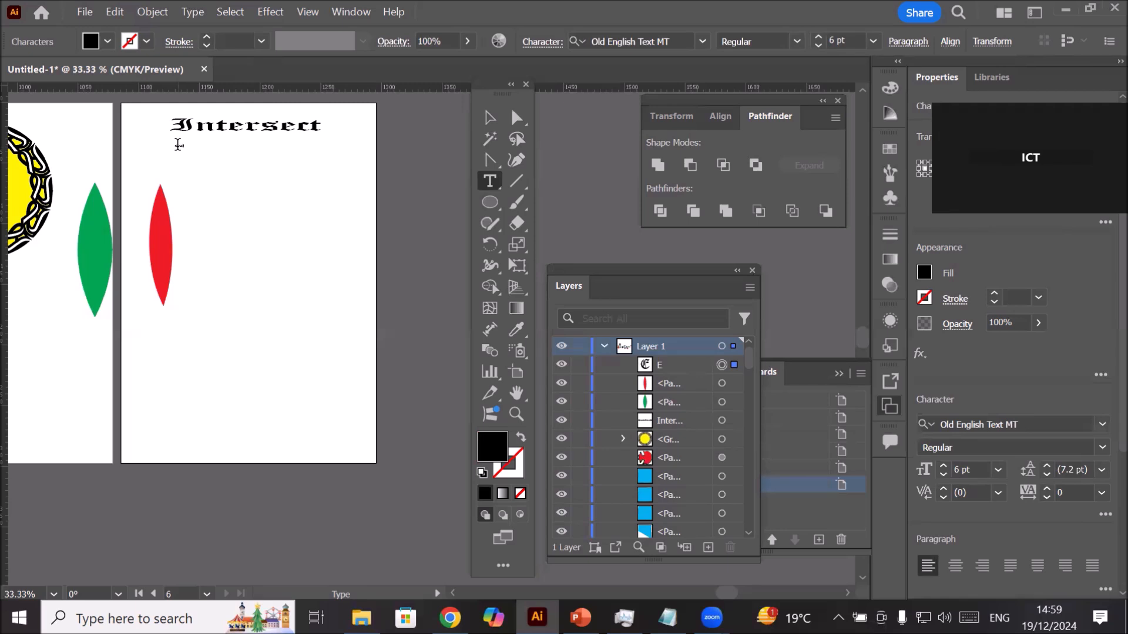
{"action": "left_click", "coordinate": [489, 118]}
{"action": "left_click_drag", "start_coordinate": [183, 151], "coordinate": [349, 202]}
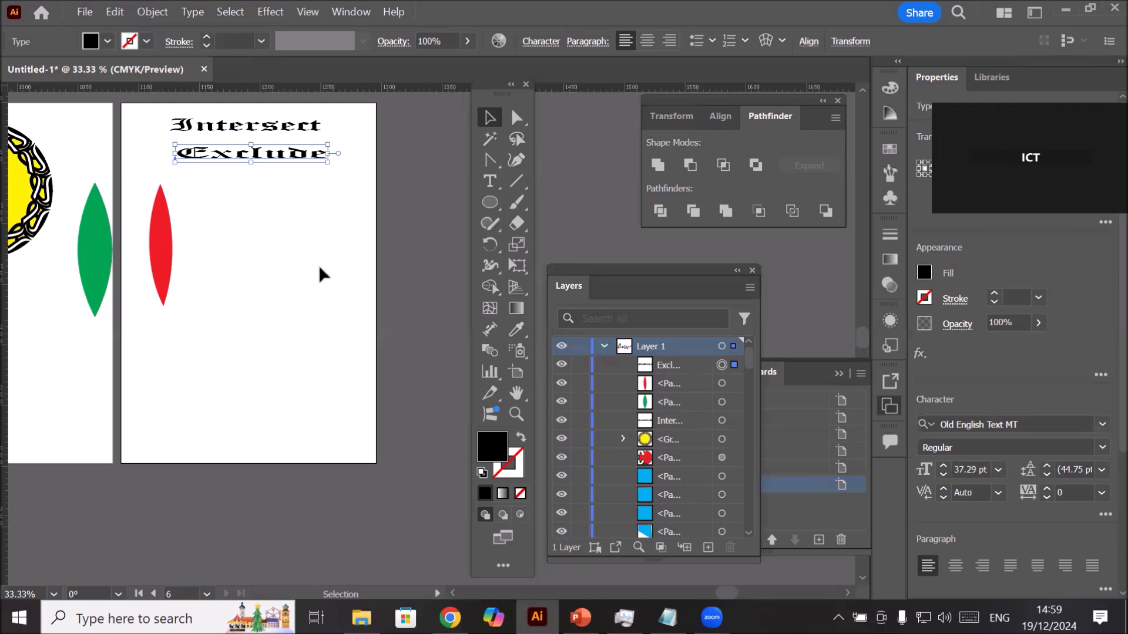
Step: Move the red leaf onto the previous artboard below the green leaf and draw a red circle under the Exclude heading
{"action": "mouse_move", "coordinate": [166, 257]}
{"action": "left_mouse_down"}
{"action": "mouse_move", "coordinate": [137, 327]}
{"action": "mouse_move", "coordinate": [71, 373]}
{"action": "left_mouse_up"}
{"action": "key", "text": "l"}
{"action": "mouse_move", "coordinate": [166, 215]}
{"action": "left_mouse_down"}
{"action": "mouse_move", "coordinate": [213, 295]}
{"action": "mouse_move", "coordinate": [274, 319]}
{"action": "left_mouse_up"}
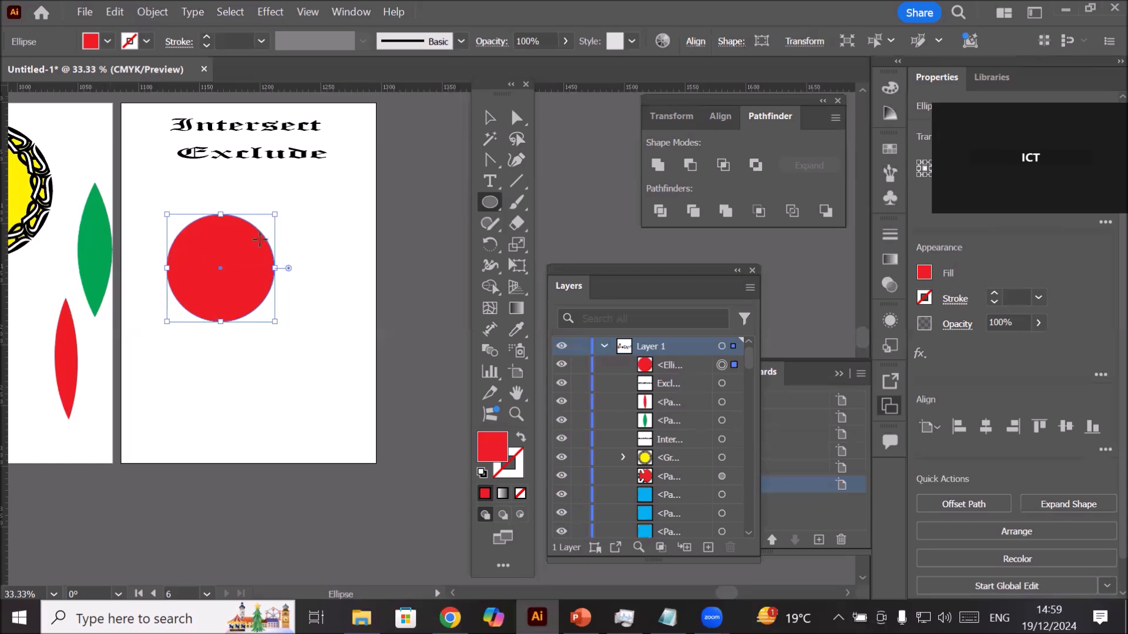
Step: Place an overlapping copy of the red circle on its right and combine both circles with the Exclude shape mode
{"action": "left_click", "coordinate": [489, 117]}
{"action": "left_click_drag", "start_coordinate": [269, 295], "coordinate": [243, 273]}
{"action": "left_click_drag", "start_coordinate": [144, 194], "coordinate": [415, 366]}
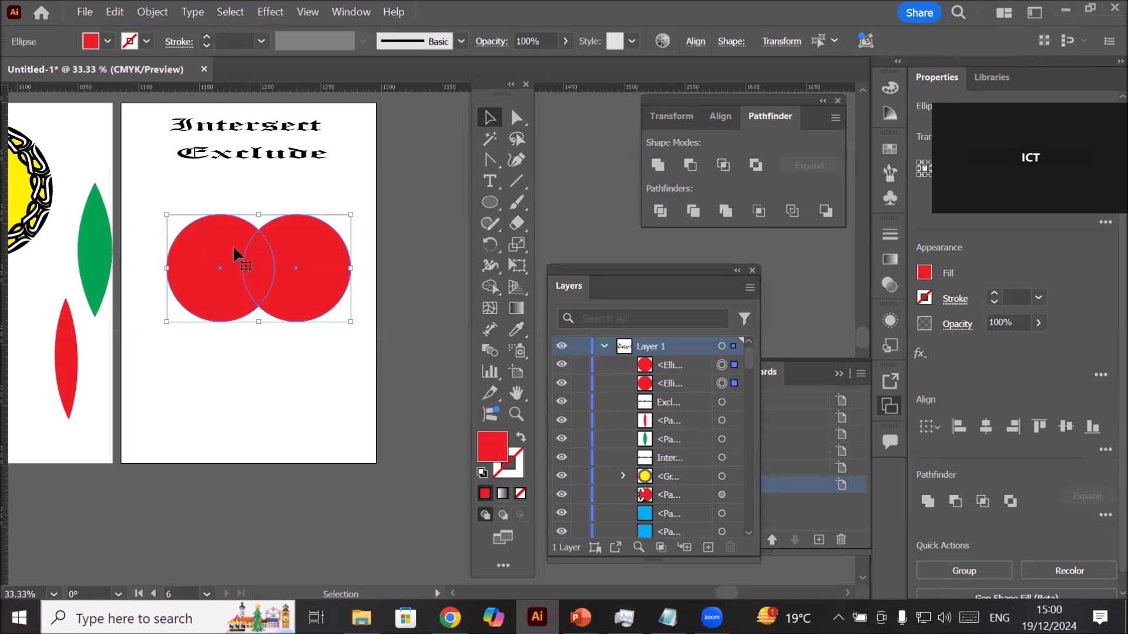
{"action": "left_click", "coordinate": [755, 165]}
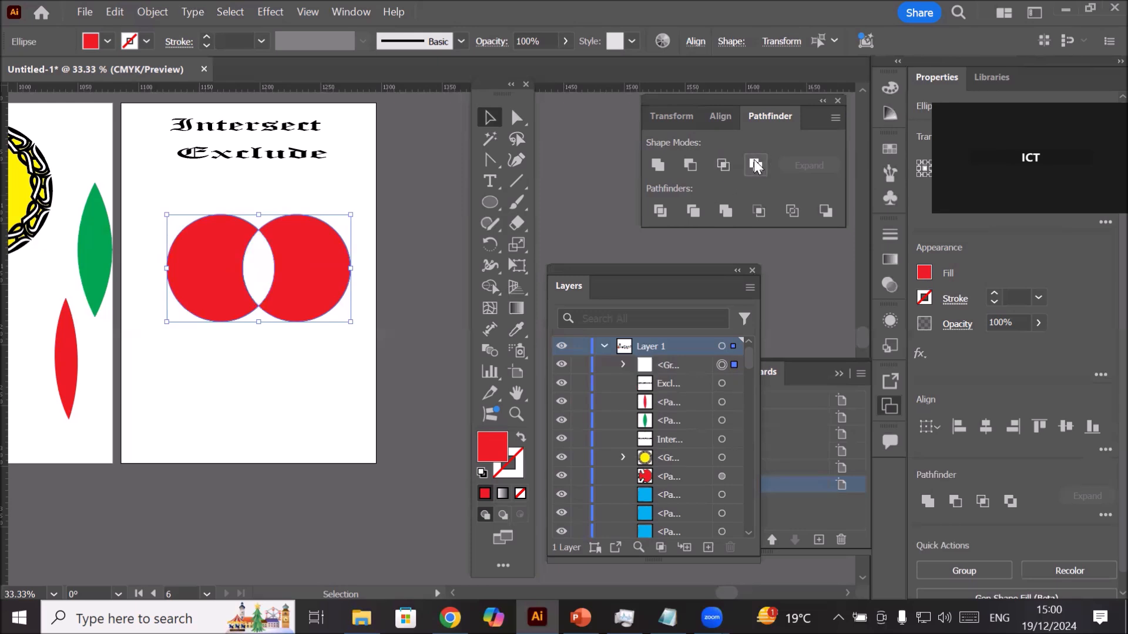
Step: Move the excluded circle pair up over the headings and draw another red circle in the space below
{"action": "left_click", "coordinate": [302, 370]}
{"action": "left_click_drag", "start_coordinate": [317, 294], "coordinate": [301, 168]}
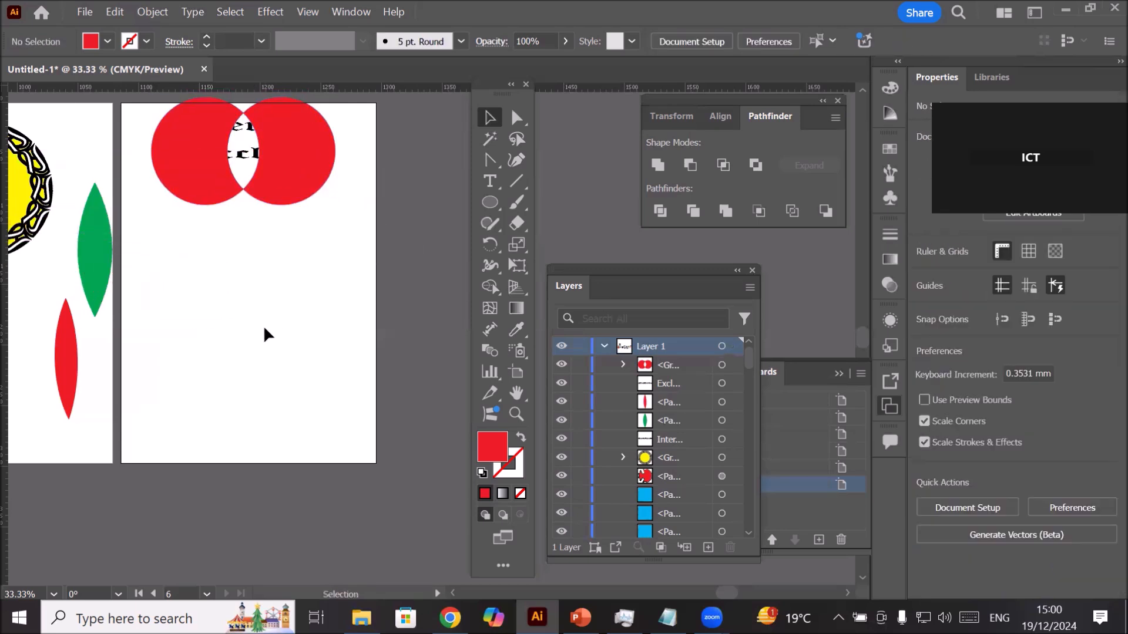
{"action": "left_click", "coordinate": [490, 202]}
{"action": "left_click_drag", "start_coordinate": [169, 270], "coordinate": [270, 371]}
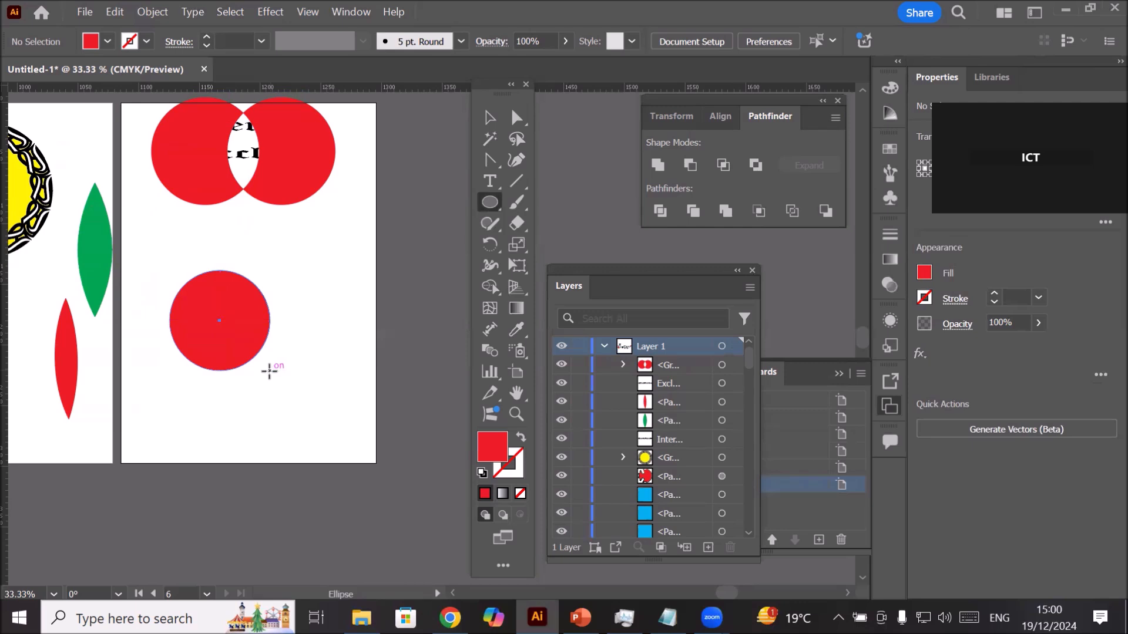
Step: Draw a rounded rectangle from inside the new circle out past its right edge, vertically centred on the circle
{"action": "left_click", "coordinate": [488, 203]}
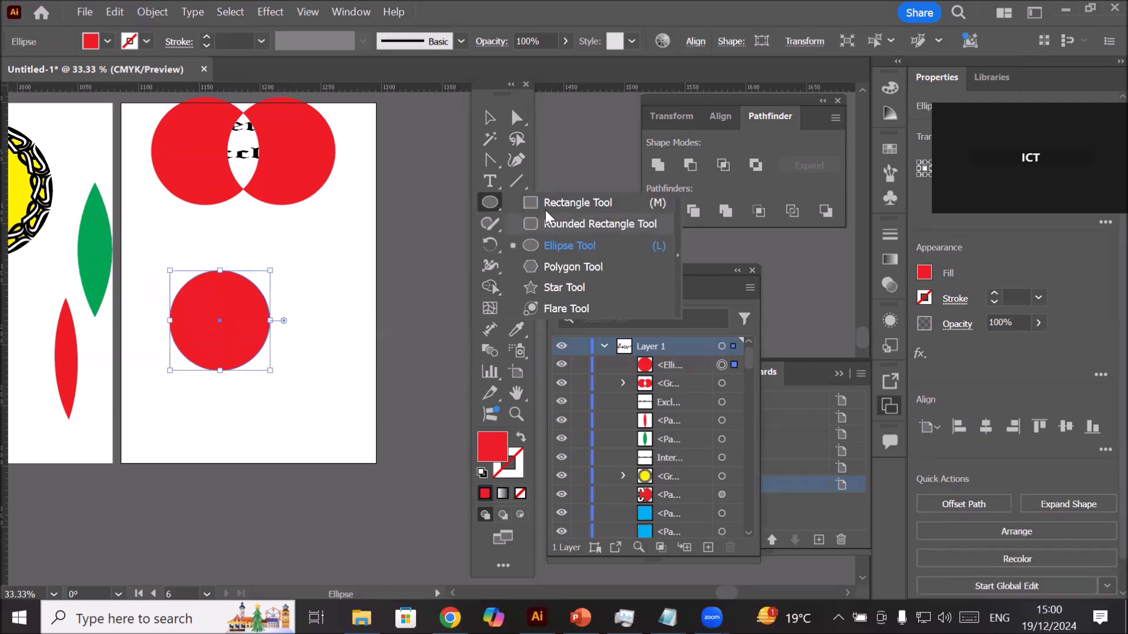
{"action": "left_click", "coordinate": [538, 226]}
{"action": "left_click_drag", "start_coordinate": [204, 303], "coordinate": [312, 347]}
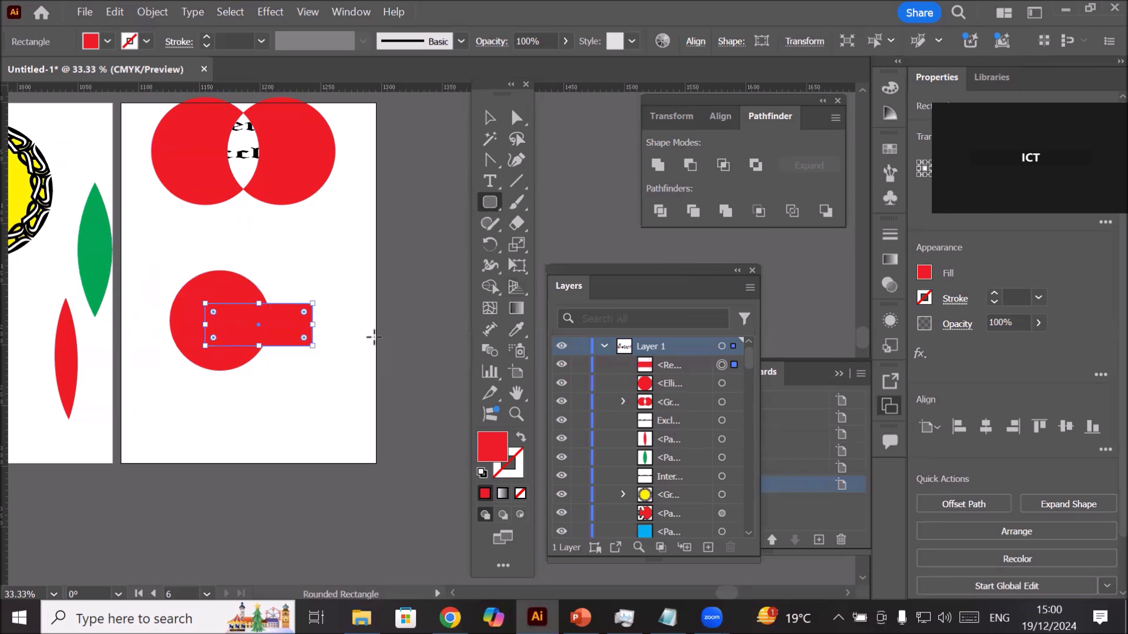
{"action": "left_click", "coordinate": [492, 119]}
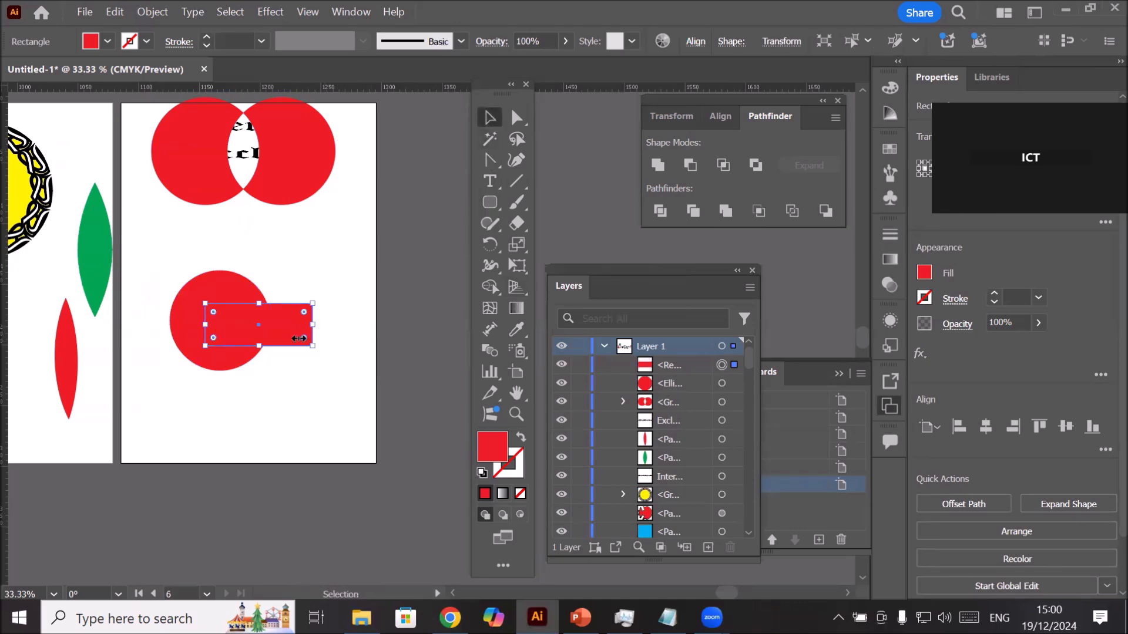
{"action": "left_click_drag", "start_coordinate": [293, 337], "coordinate": [293, 333]}
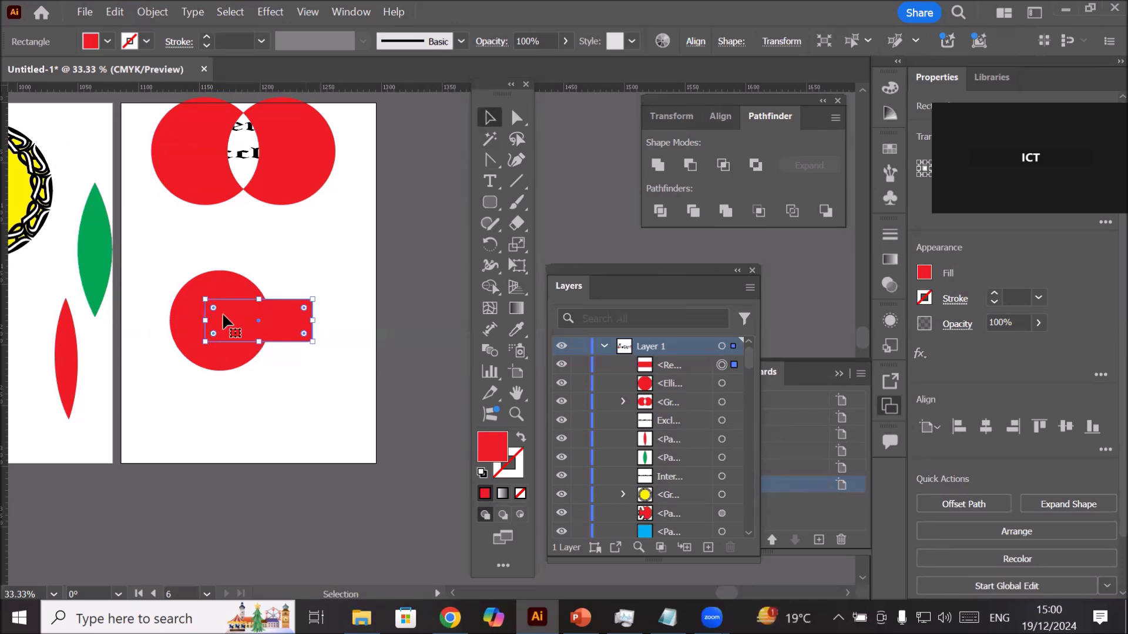
Step: Combine the circle and the rounded rectangle with the Exclude shape mode
{"action": "left_click_drag", "start_coordinate": [150, 256], "coordinate": [361, 389]}
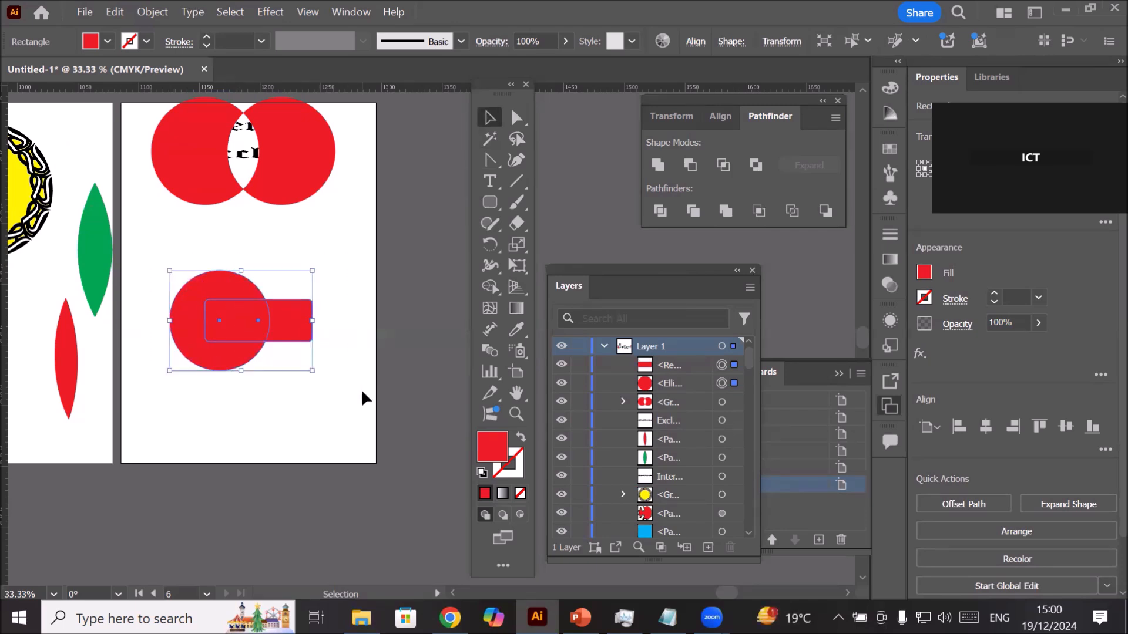
{"action": "left_click", "coordinate": [755, 167]}
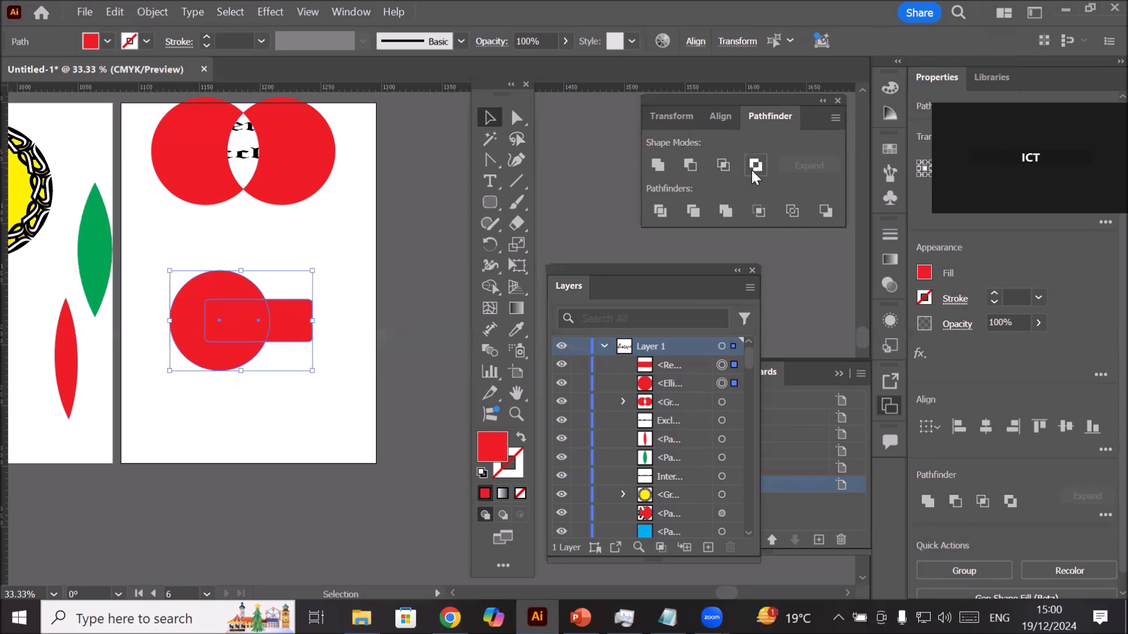
{"action": "left_click", "coordinate": [356, 403]}
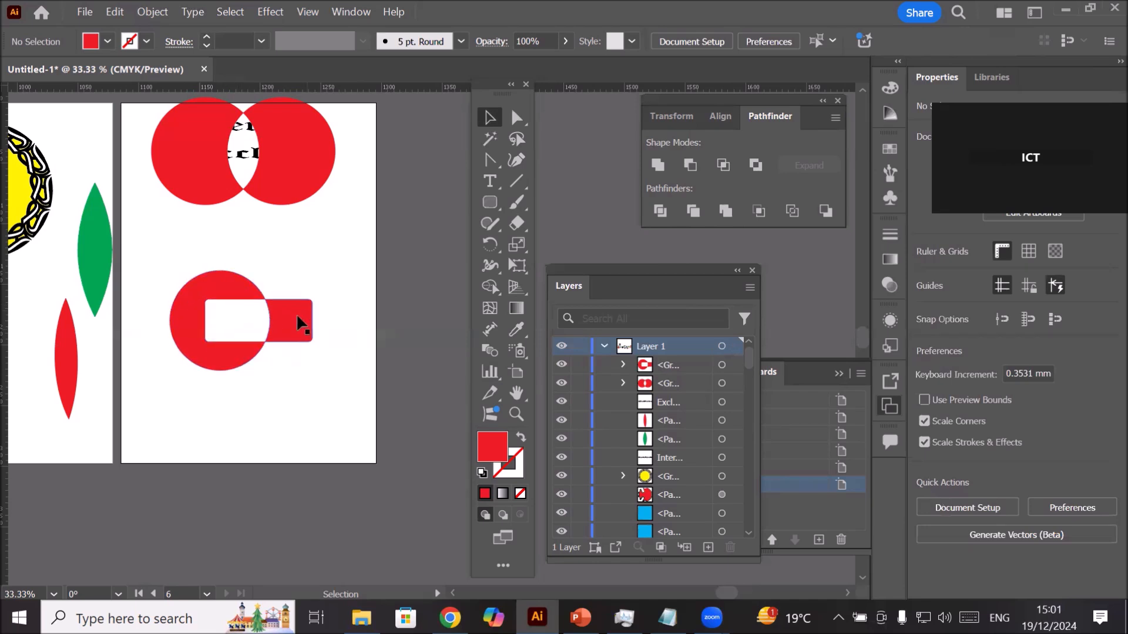
Step: Move the excluded circle-and-rectangle shape up and to the left and place a mirrored copy of it on its right
{"action": "left_click_drag", "start_coordinate": [279, 335], "coordinate": [201, 419]}
{"action": "left_click_drag", "start_coordinate": [138, 383], "coordinate": [404, 397]}
{"action": "left_click_drag", "start_coordinate": [350, 428], "coordinate": [369, 322]}
{"action": "left_click_drag", "start_coordinate": [413, 281], "coordinate": [429, 281]}
{"action": "left_click", "coordinate": [326, 391]}
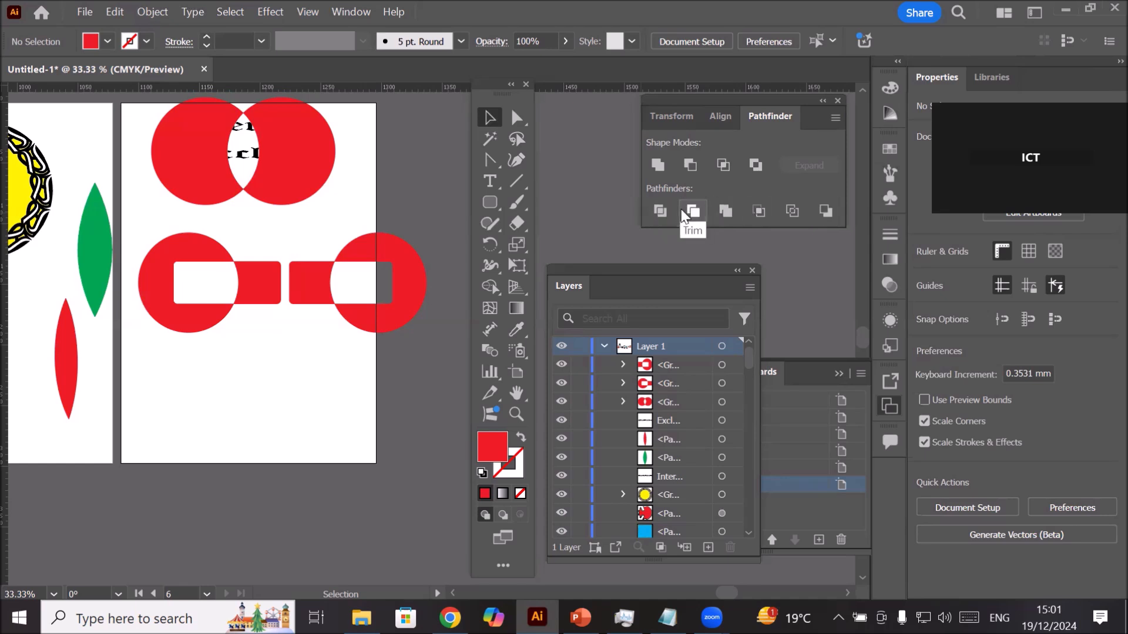
Step: Add three new A4 artboards after Artboard 6
{"action": "scroll", "coordinate": [318, 407], "scroll_direction": "down", "scroll_amount": 3, "text": "alt"}
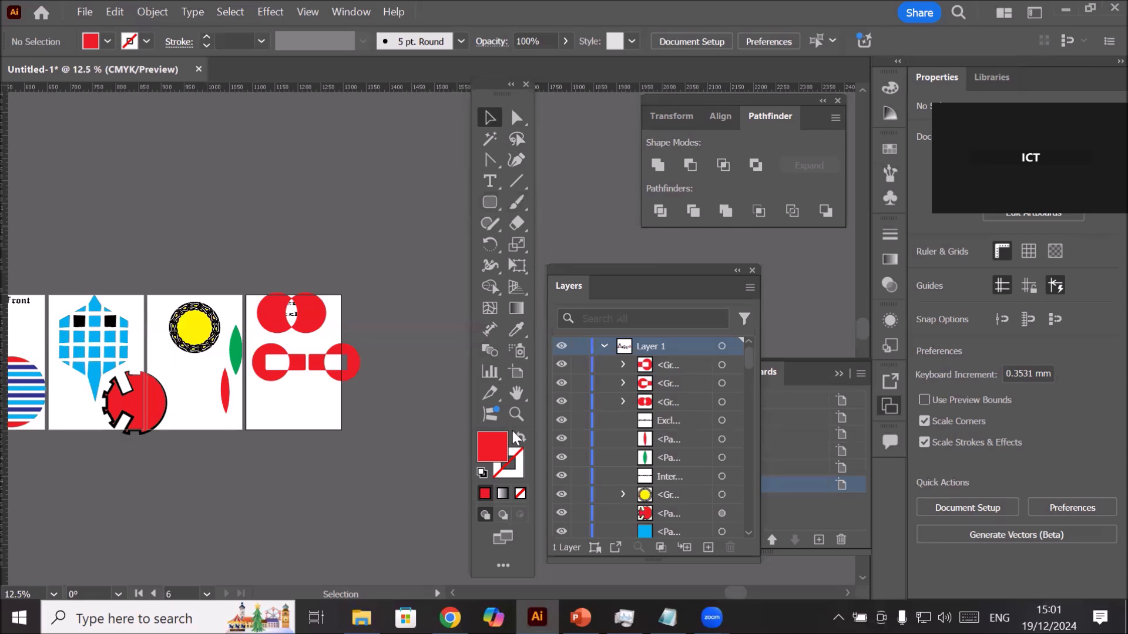
{"action": "left_click", "coordinate": [519, 376]}
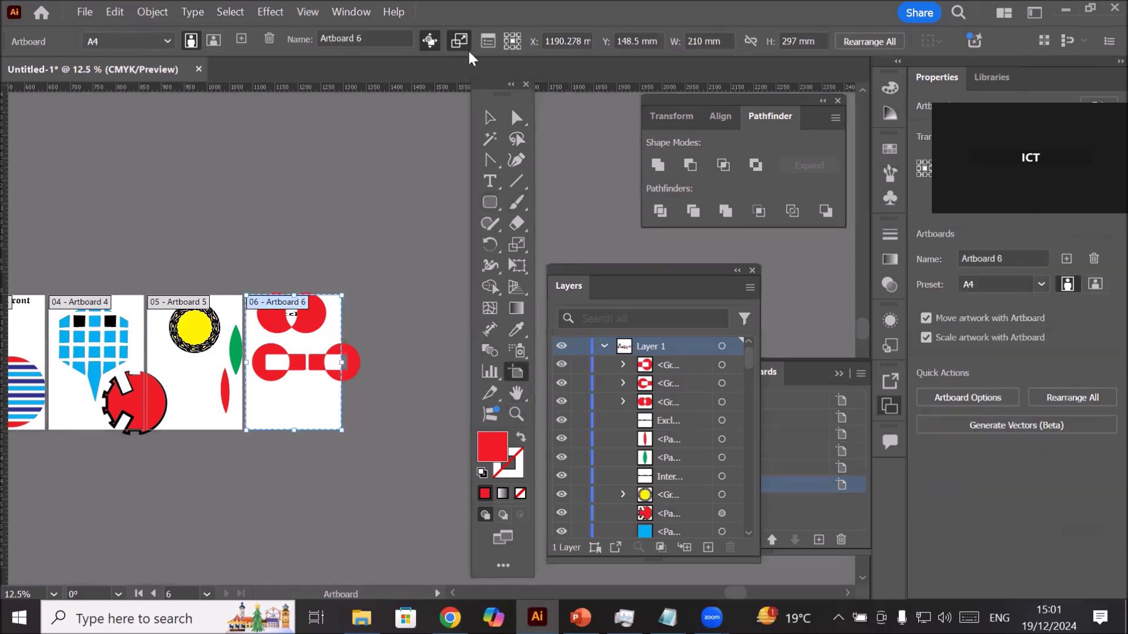
{"action": "left_click", "coordinate": [242, 39]}
{"action": "left_click", "coordinate": [242, 39]}
{"action": "left_click", "coordinate": [242, 39]}
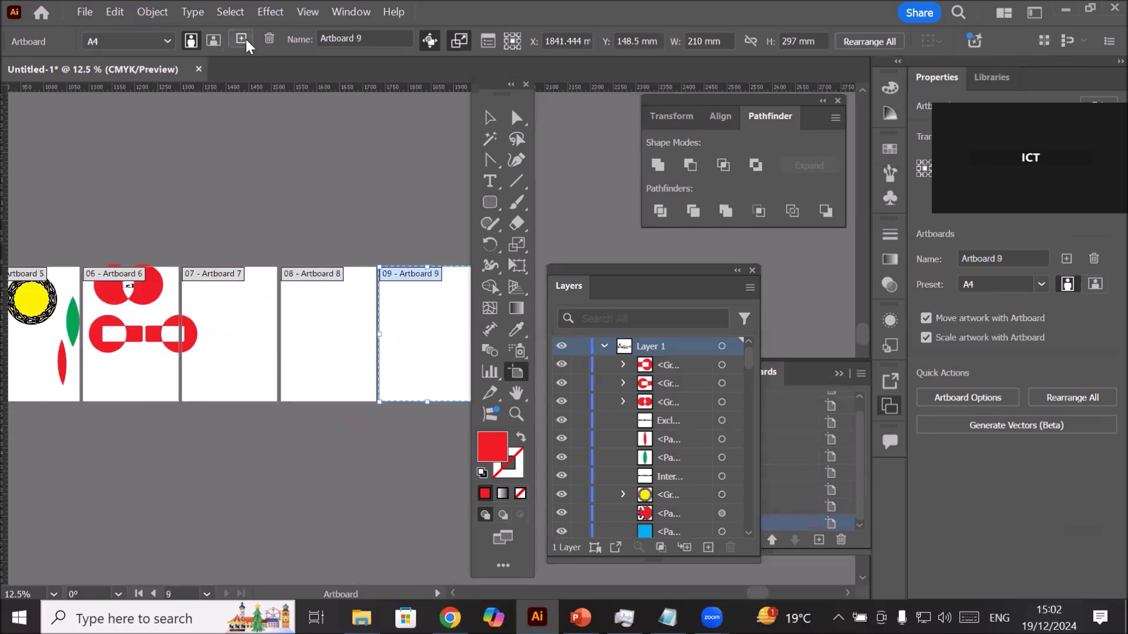
Step: Move the mirrored circle-and-rectangle copy below the original shape so it sits fully inside Artboard 6
{"action": "left_click_drag", "start_coordinate": [170, 351], "coordinate": [149, 373]}
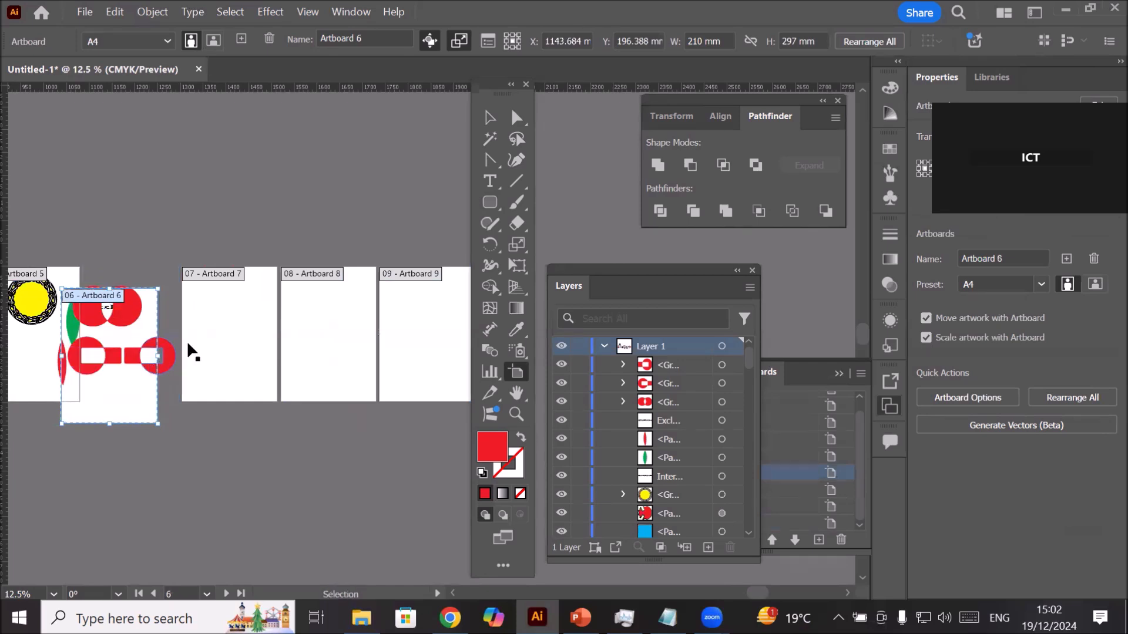
{"action": "key", "text": "ctrl+z"}
{"action": "left_click", "coordinate": [489, 117]}
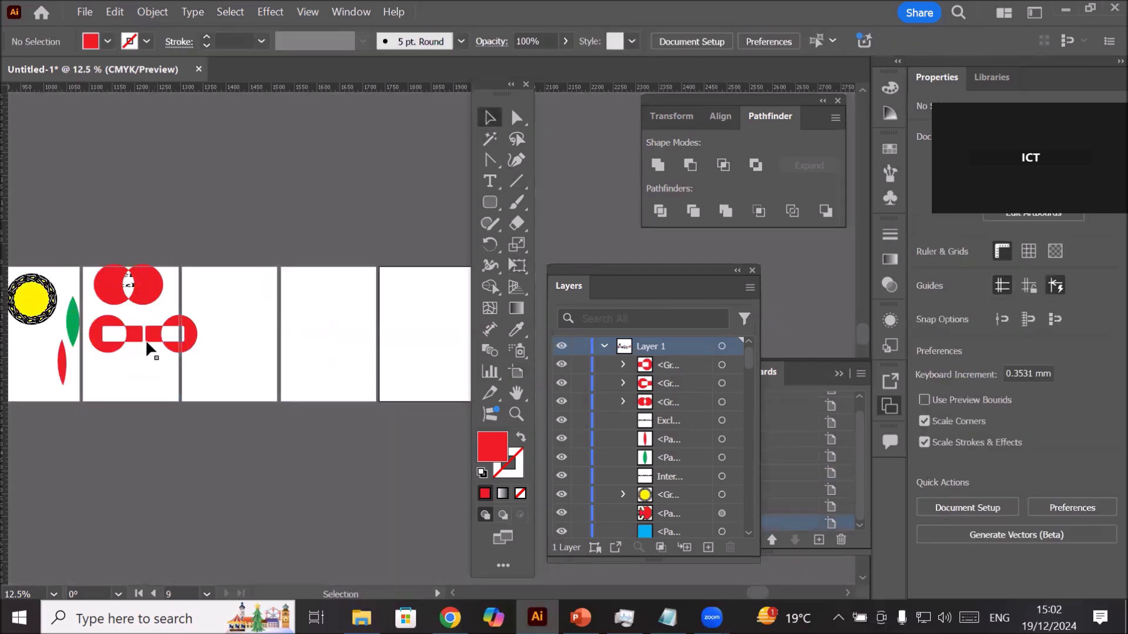
{"action": "left_click_drag", "start_coordinate": [141, 337], "coordinate": [111, 381]}
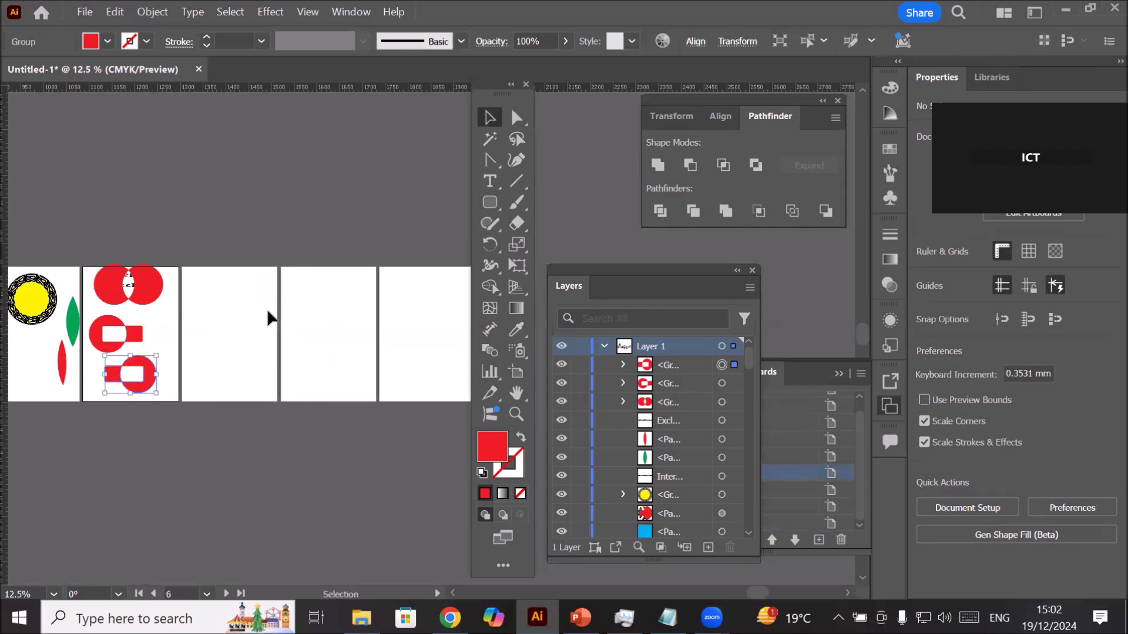
{"action": "key", "text": "ctrl+equal"}
{"action": "key", "text": "ctrl+equal"}
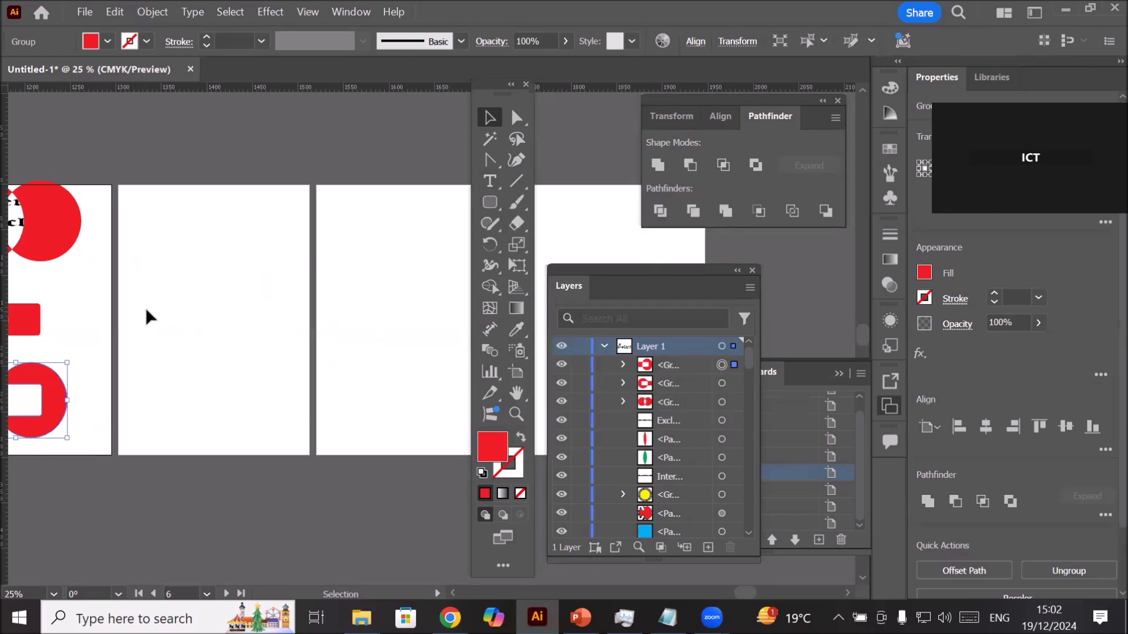
{"action": "left_click", "coordinate": [495, 182]}
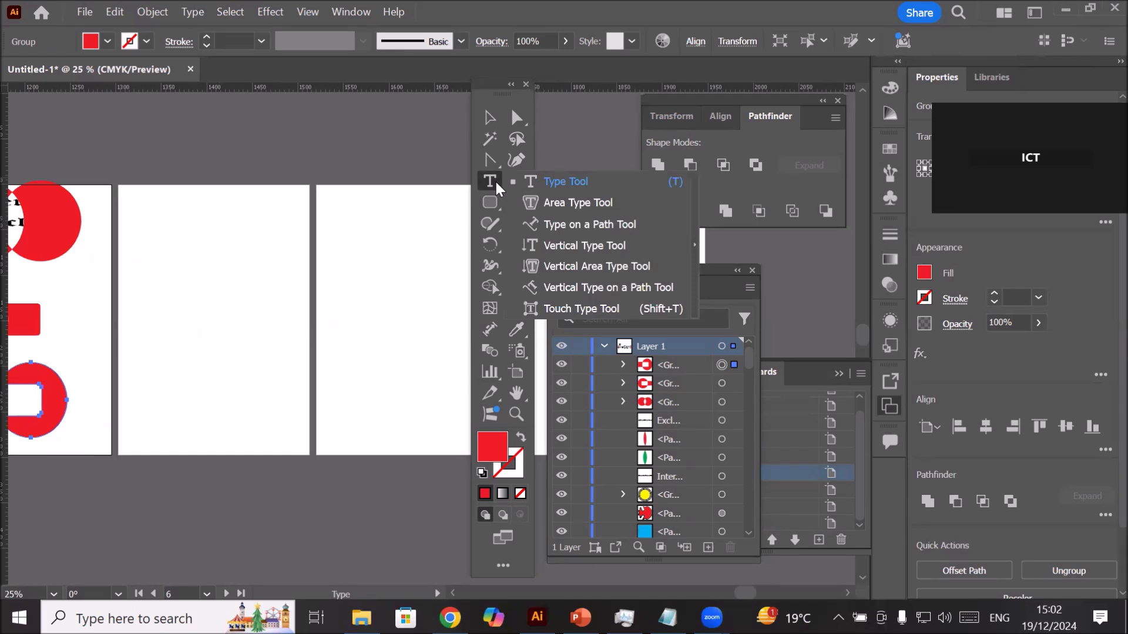
{"action": "left_click", "coordinate": [192, 12]}
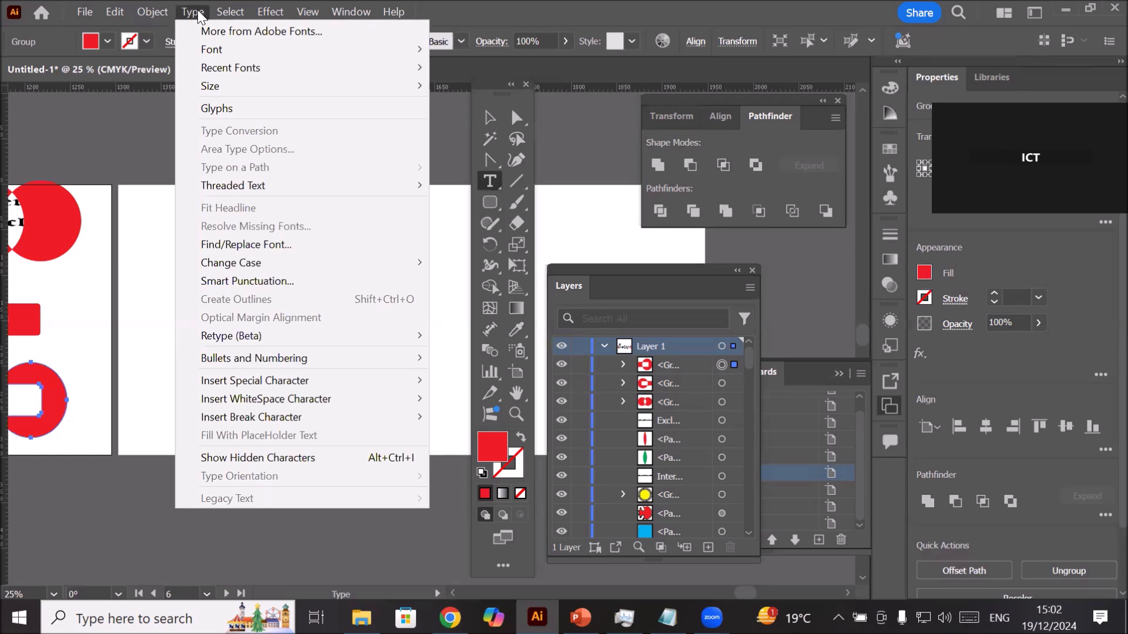
{"action": "left_click", "coordinate": [198, 10]}
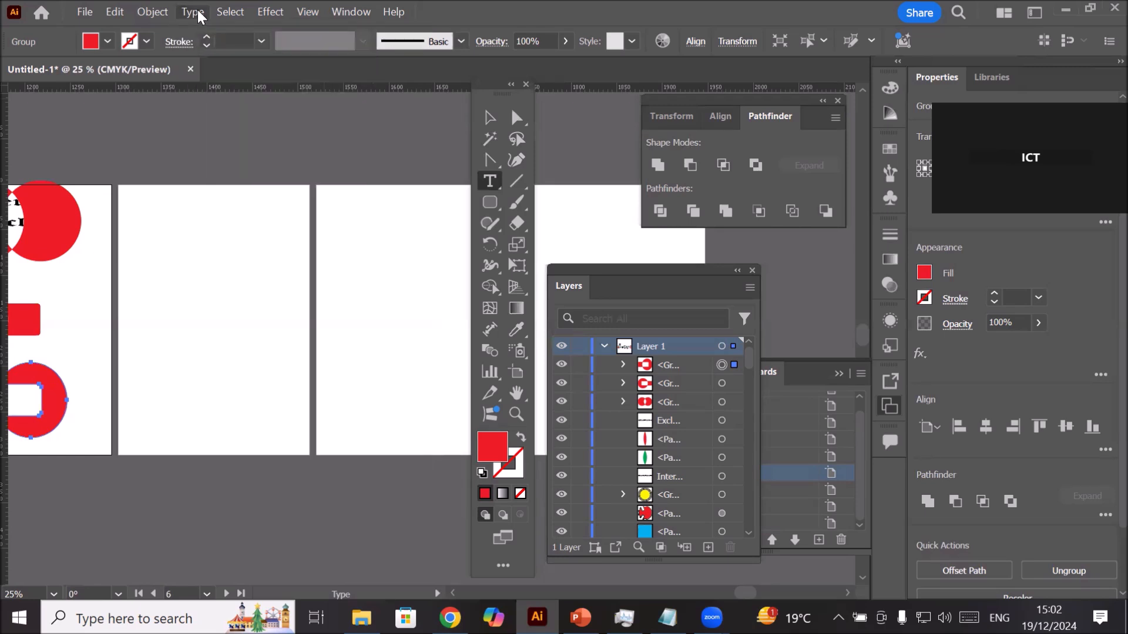
Step: Draw a wide red rounded rectangle on Artboard 7 and a tall ellipse overlapping its middle and extending above it
{"action": "scroll", "coordinate": [142, 365], "scroll_direction": "up", "scroll_amount": 1}
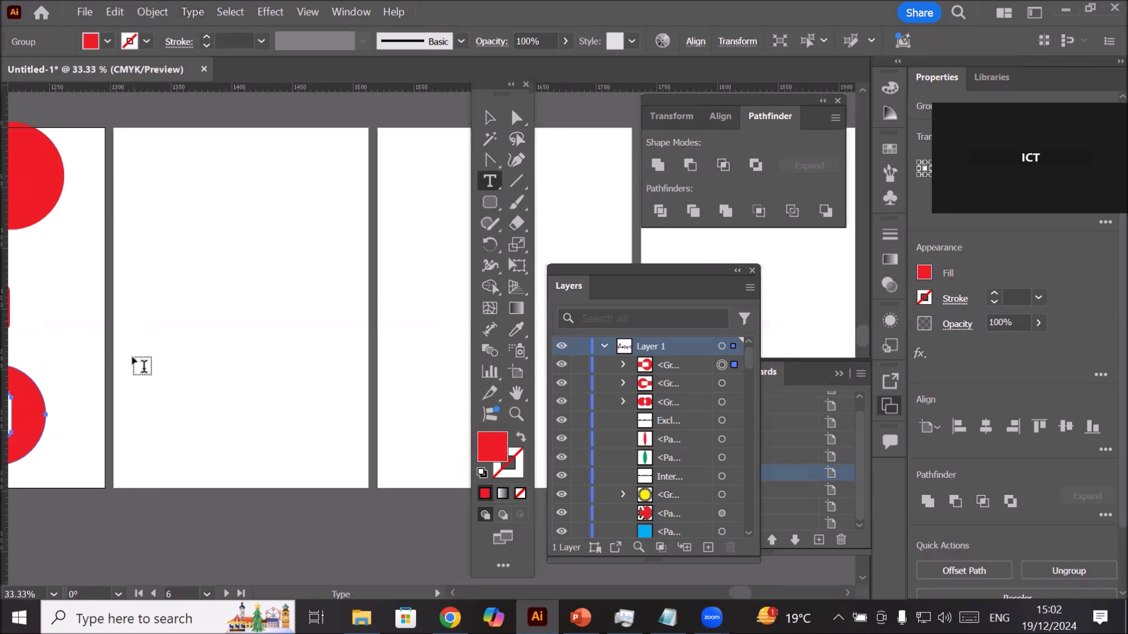
{"action": "left_click", "coordinate": [489, 205]}
{"action": "left_click_drag", "start_coordinate": [151, 223], "coordinate": [336, 307]}
{"action": "left_click_drag", "start_coordinate": [486, 202], "coordinate": [535, 245]}
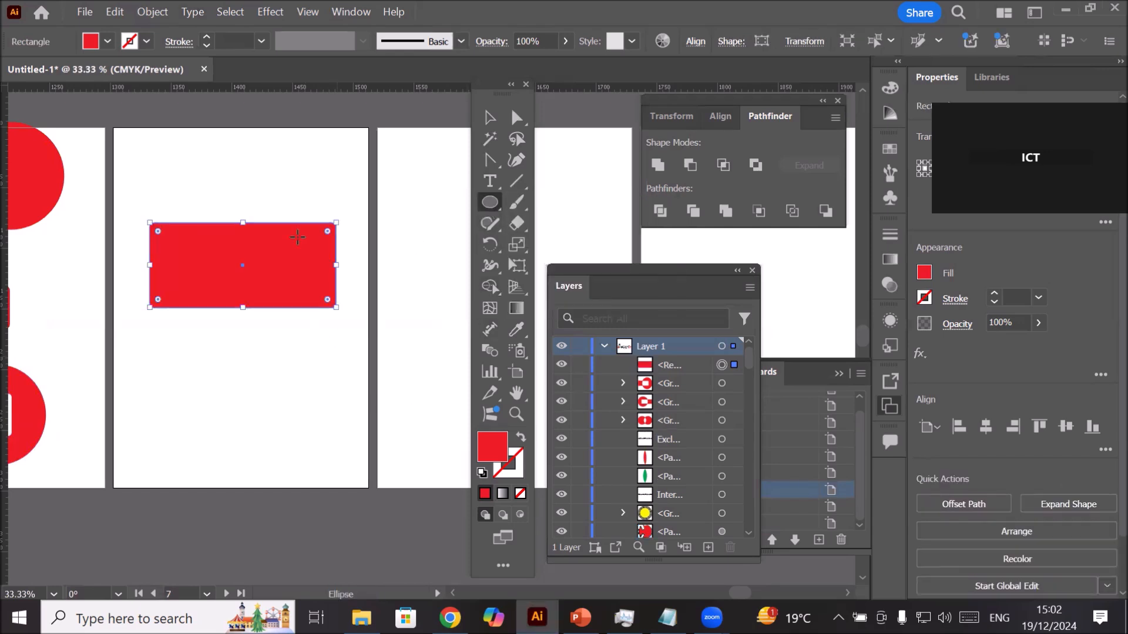
{"action": "left_click_drag", "start_coordinate": [188, 175], "coordinate": [303, 310]}
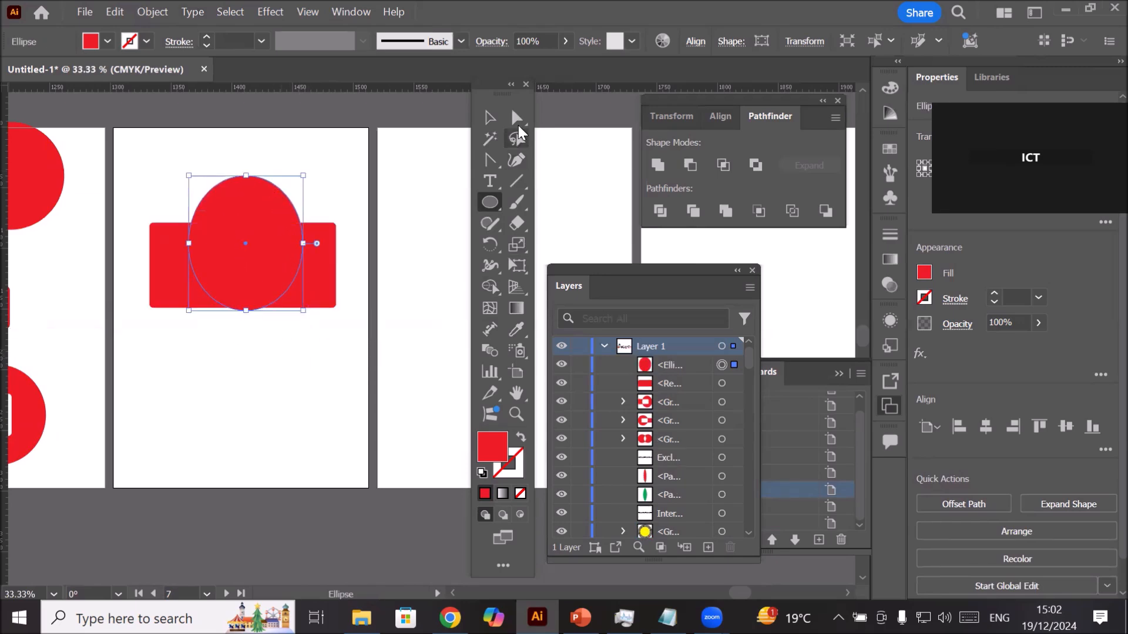
Step: Centre the red ellipse over the rounded rectangle and draw a five-pointed star overlapping both shapes
{"action": "left_click", "coordinate": [488, 116]}
{"action": "left_click_drag", "start_coordinate": [255, 220], "coordinate": [242, 224]}
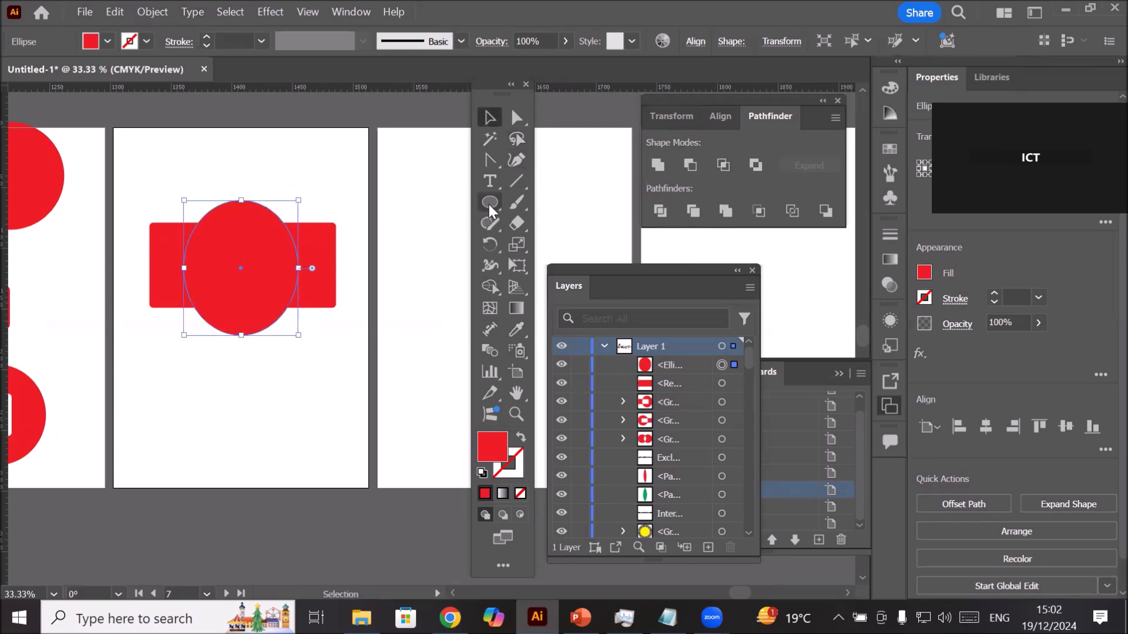
{"action": "left_click_drag", "start_coordinate": [488, 202], "coordinate": [546, 284]}
{"action": "left_click_drag", "start_coordinate": [223, 235], "coordinate": [283, 211]}
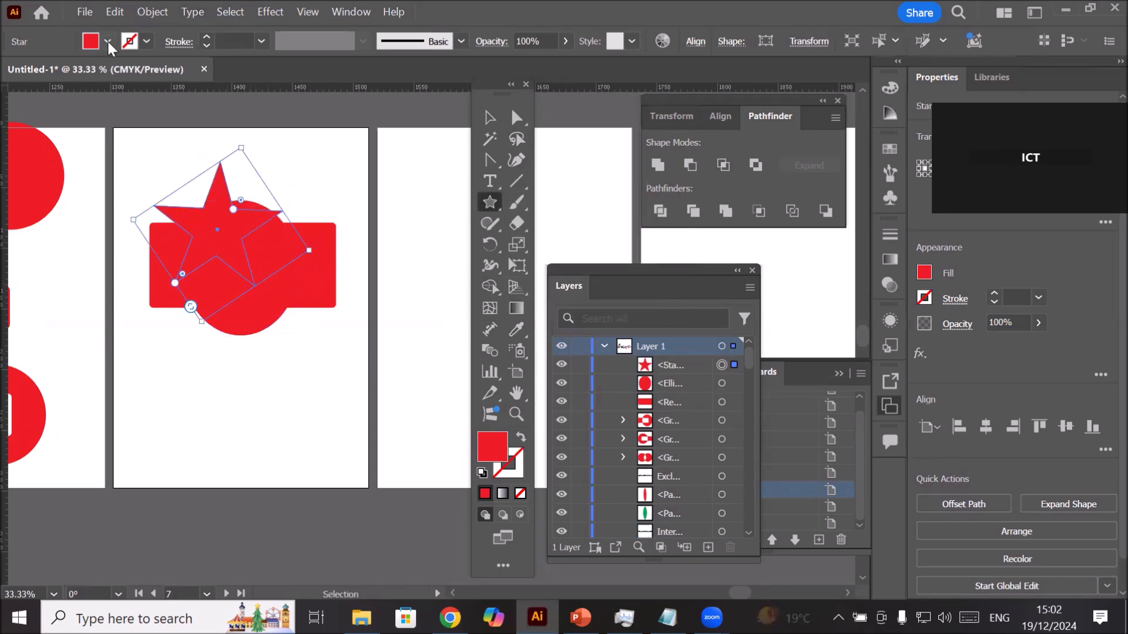
Step: Fill the star with yellow and move it to the centre of the ellipse
{"action": "left_click", "coordinate": [107, 41]}
{"action": "left_click", "coordinate": [71, 109]}
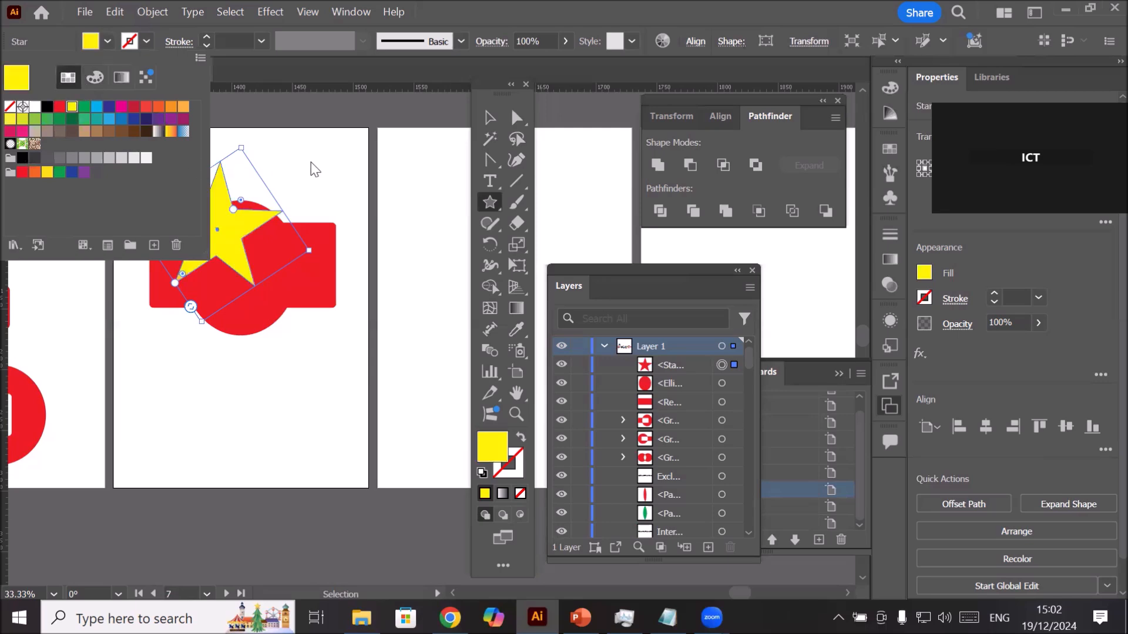
{"action": "left_click", "coordinate": [488, 118]}
{"action": "left_click_drag", "start_coordinate": [223, 242], "coordinate": [244, 278]}
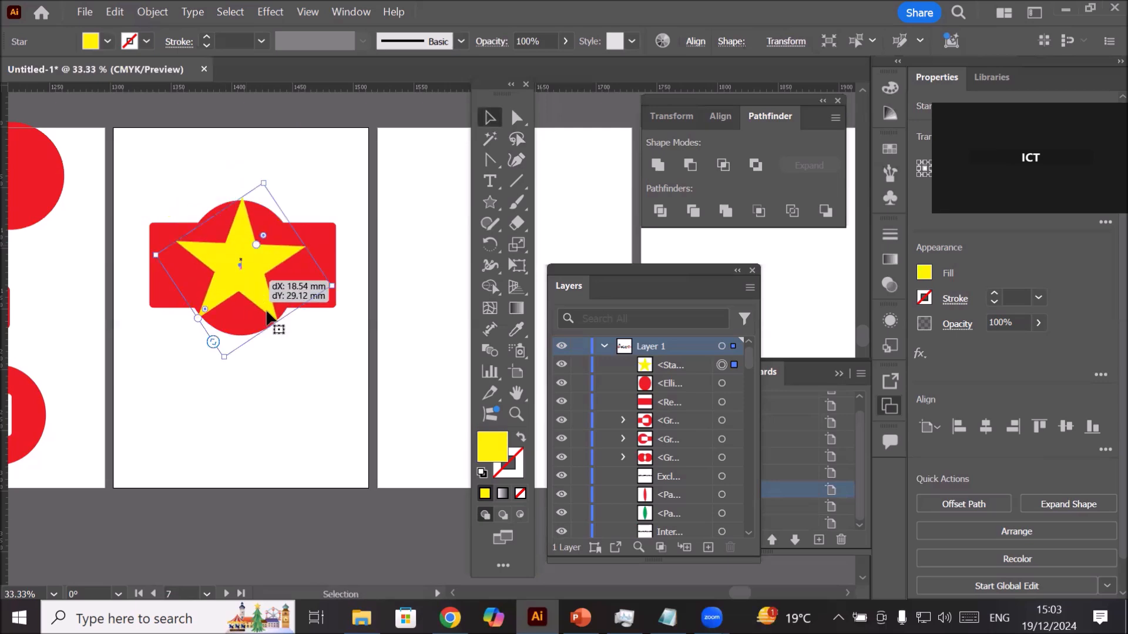
Step: Draw a vertical line through the star's centre, extending above and below all shapes, and give it an 11 pt stroke
{"action": "left_click", "coordinate": [514, 182]}
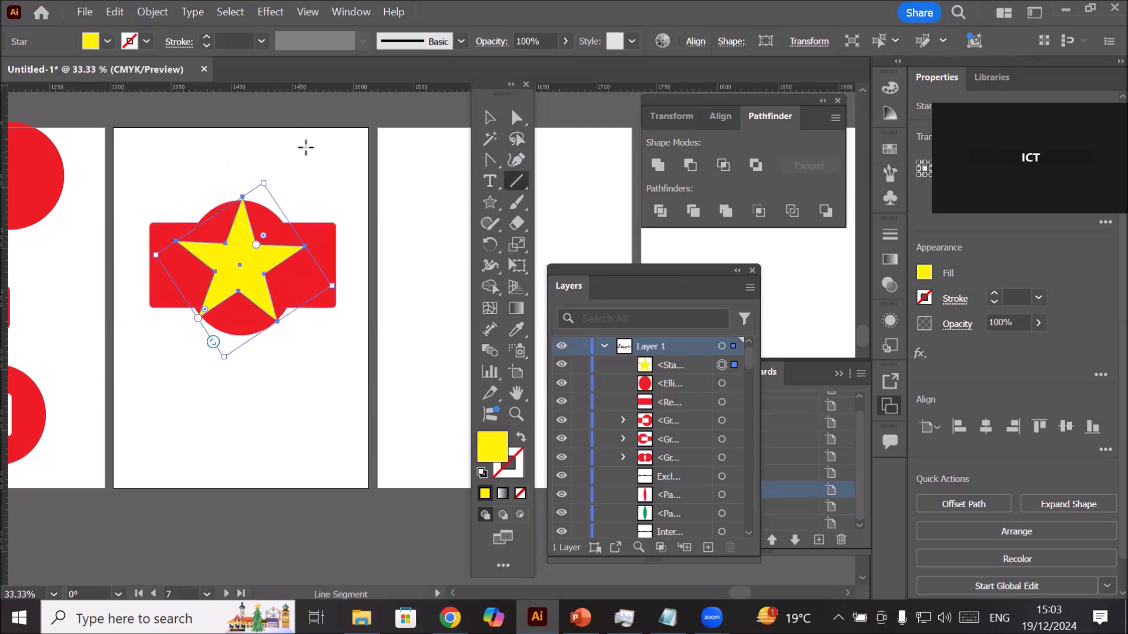
{"action": "left_click_drag", "start_coordinate": [239, 147], "coordinate": [240, 440]}
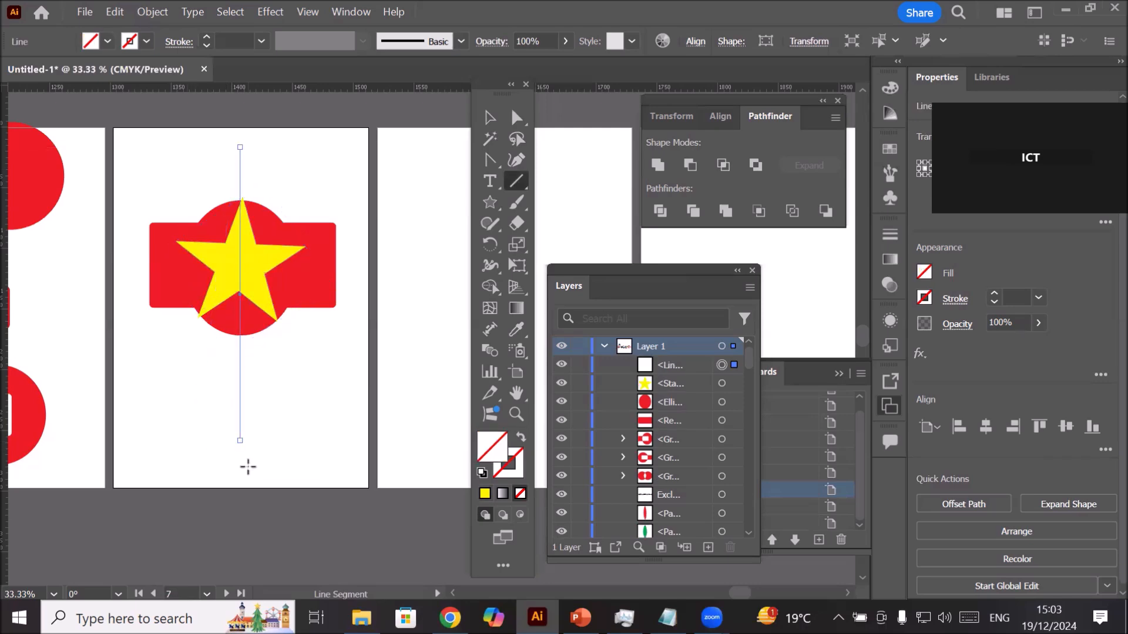
{"action": "left_click", "coordinate": [206, 37]}
{"action": "left_click", "coordinate": [206, 38]}
{"action": "left_click", "coordinate": [207, 38]}
{"action": "left_click", "coordinate": [206, 38]}
{"action": "left_click", "coordinate": [206, 37]}
{"action": "left_click", "coordinate": [206, 38]}
{"action": "left_click", "coordinate": [206, 37]}
{"action": "left_click", "coordinate": [206, 38]}
{"action": "left_click", "coordinate": [206, 38]}
{"action": "left_click", "coordinate": [207, 37]}
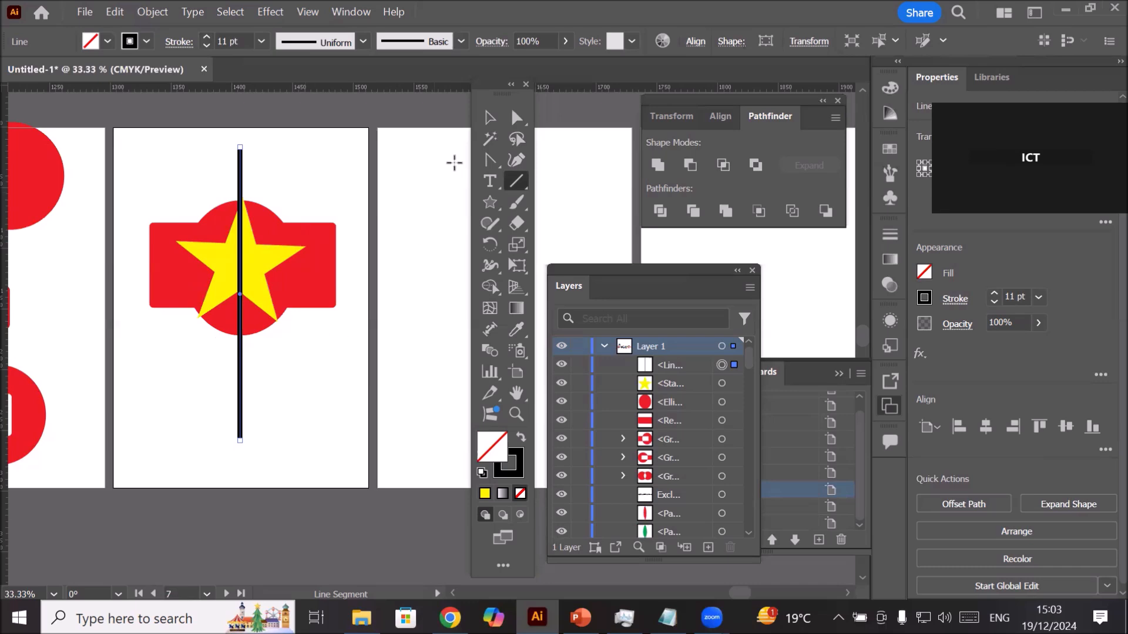
Step: Divide the line, star, ellipse and rectangle on Artboard 7 with the Pathfinder
{"action": "left_click", "coordinate": [485, 125]}
{"action": "left_click_drag", "start_coordinate": [131, 140], "coordinate": [389, 462]}
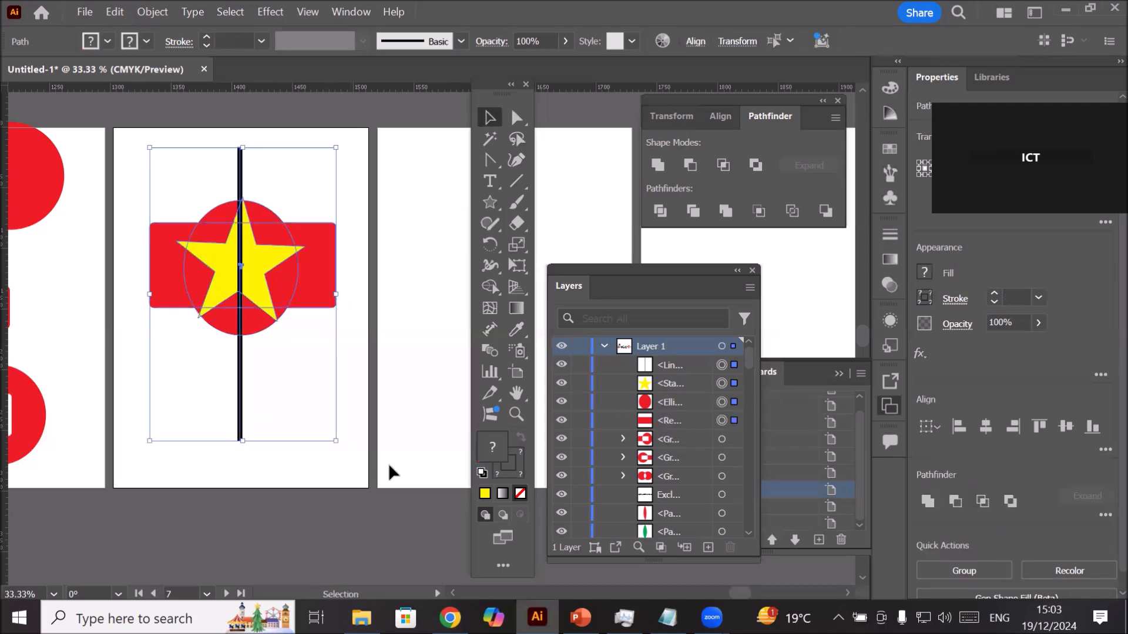
{"action": "left_click", "coordinate": [659, 211]}
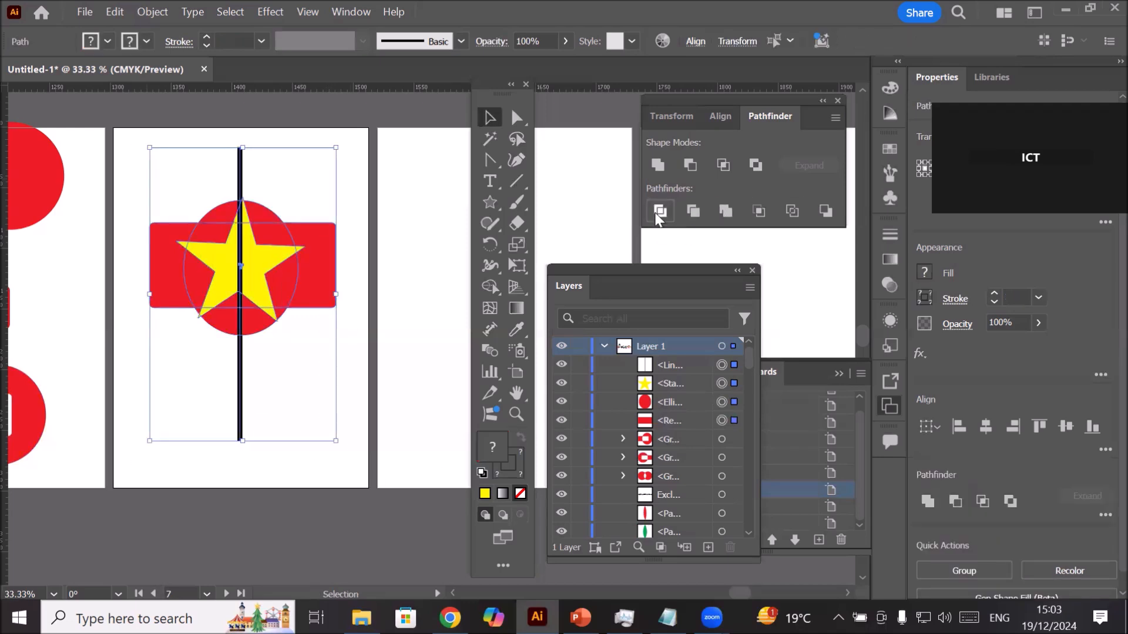
{"action": "left_click", "coordinate": [277, 401]}
Step: Move the divided artwork up towards the top of Artboard 7 and ungroup it
{"action": "left_click", "coordinate": [323, 285]}
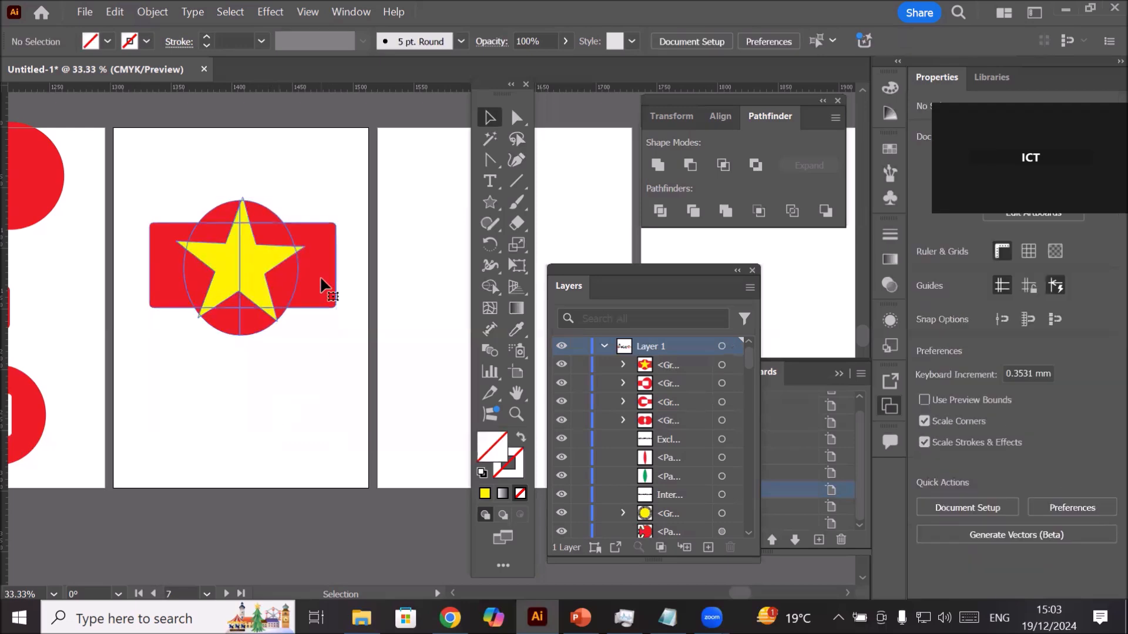
{"action": "left_click_drag", "start_coordinate": [321, 279], "coordinate": [309, 228]}
{"action": "right_click", "coordinate": [310, 228]}
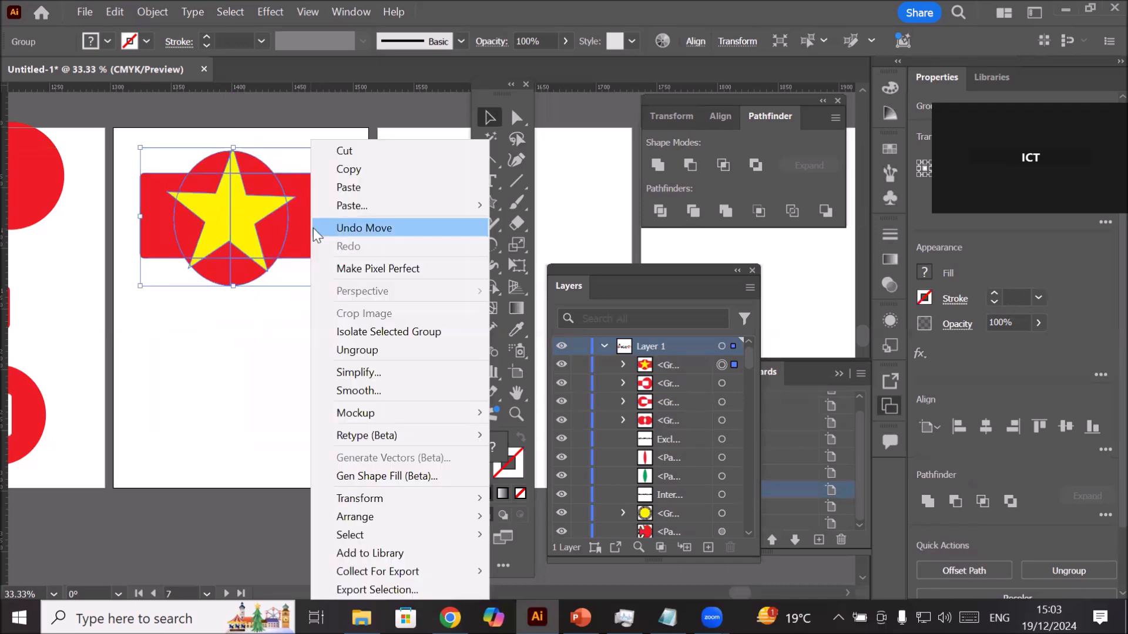
{"action": "left_click", "coordinate": [361, 349]}
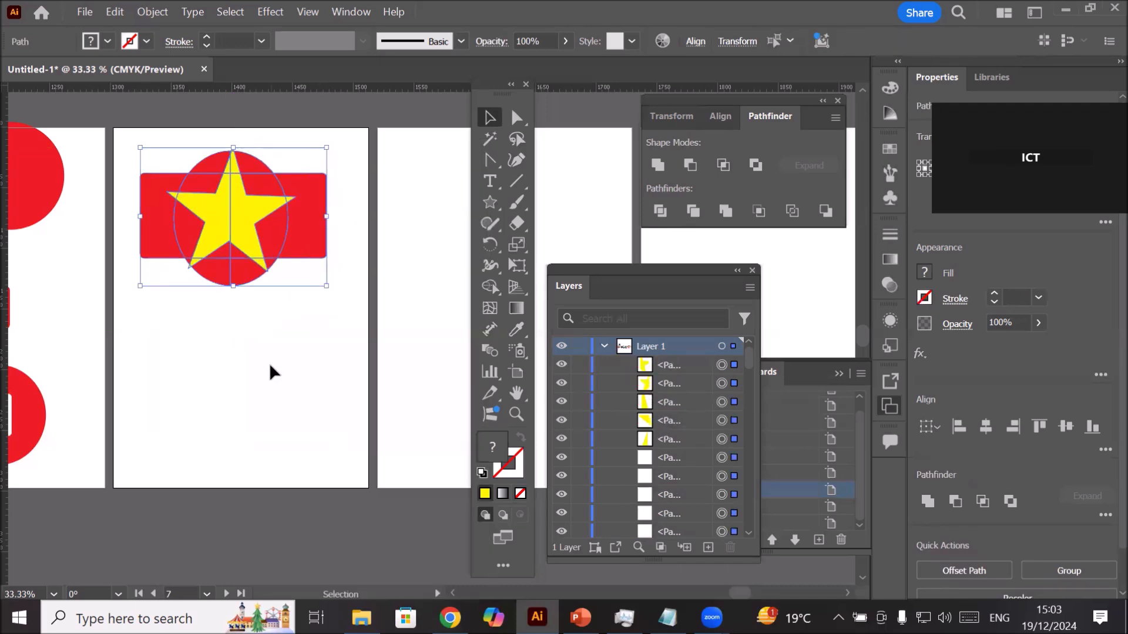
{"action": "left_click", "coordinate": [269, 361]}
Step: Pull the red rectangle and ellipse pieces outward so gaps separate them around the star
{"action": "left_click", "coordinate": [318, 222]}
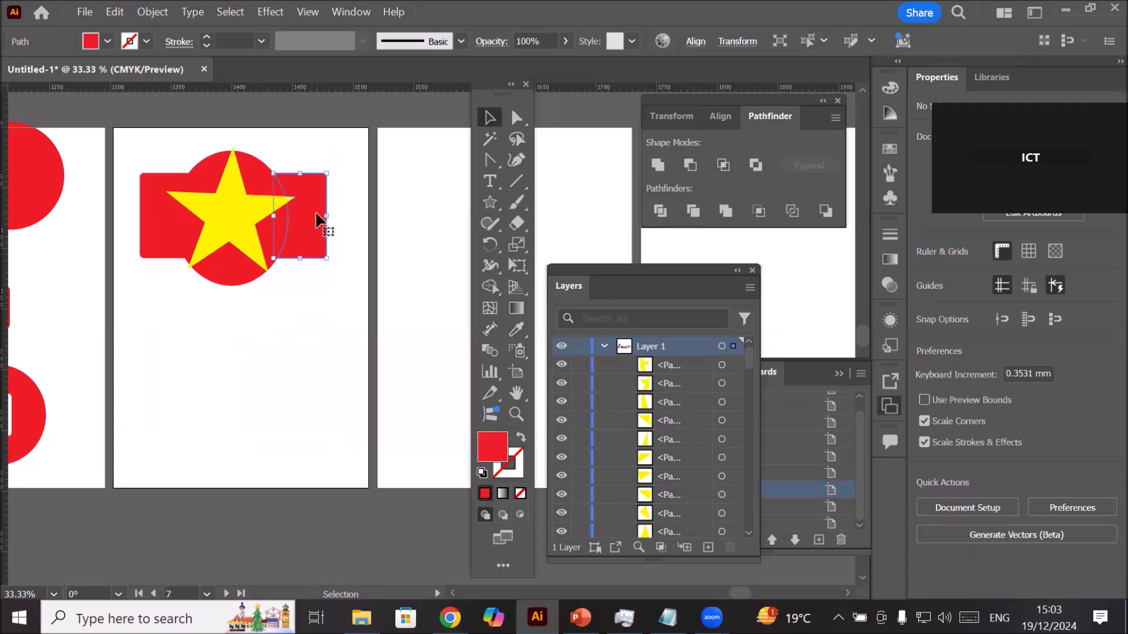
{"action": "left_click_drag", "start_coordinate": [317, 222], "coordinate": [353, 218]}
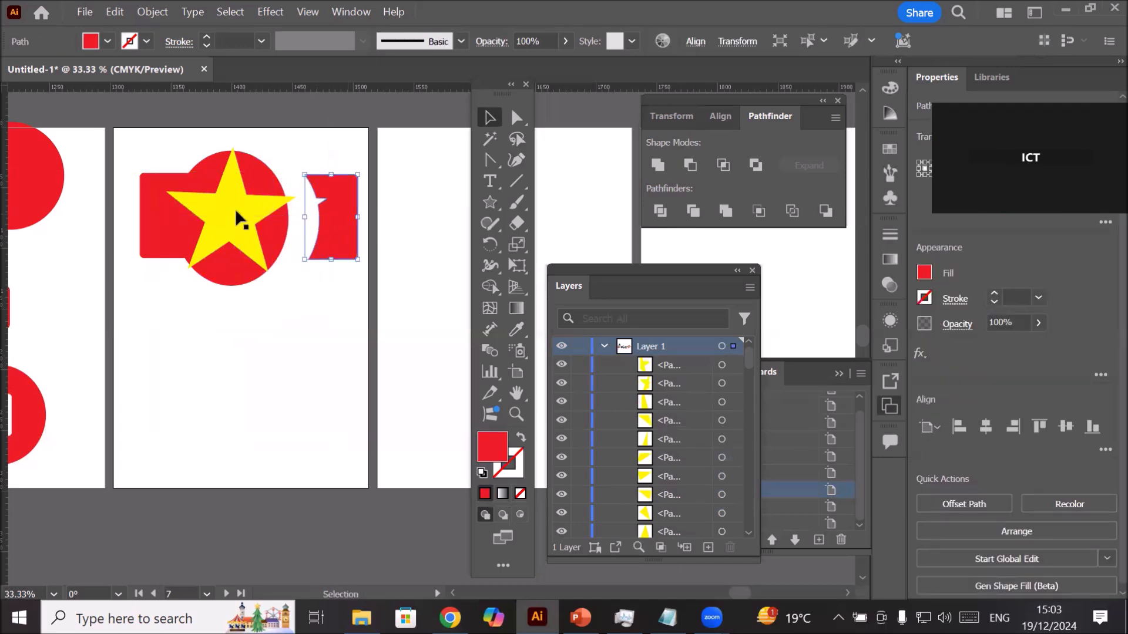
{"action": "left_click_drag", "start_coordinate": [157, 215], "coordinate": [132, 207]}
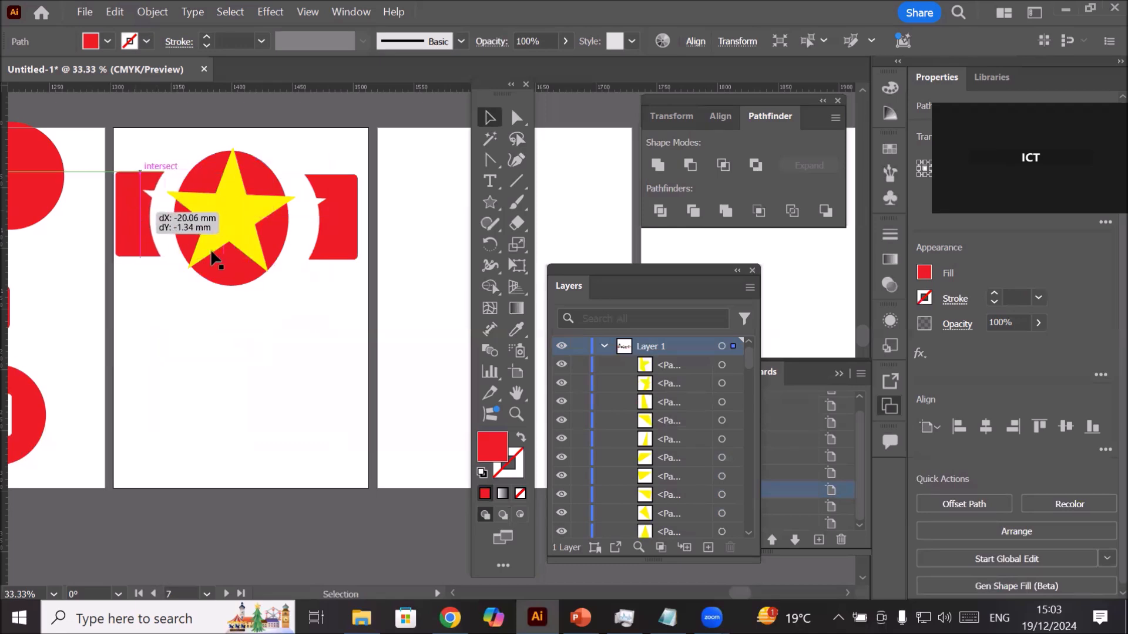
{"action": "left_click_drag", "start_coordinate": [217, 271], "coordinate": [156, 297]}
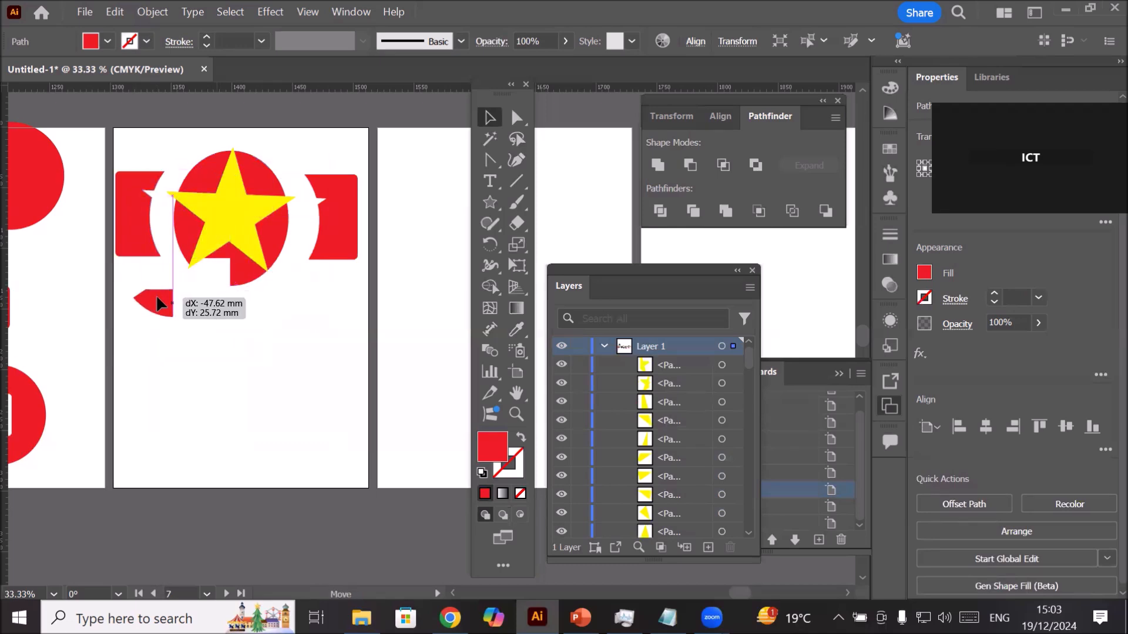
{"action": "left_click_drag", "start_coordinate": [260, 184], "coordinate": [194, 139]}
{"action": "left_click_drag", "start_coordinate": [193, 187], "coordinate": [188, 254]}
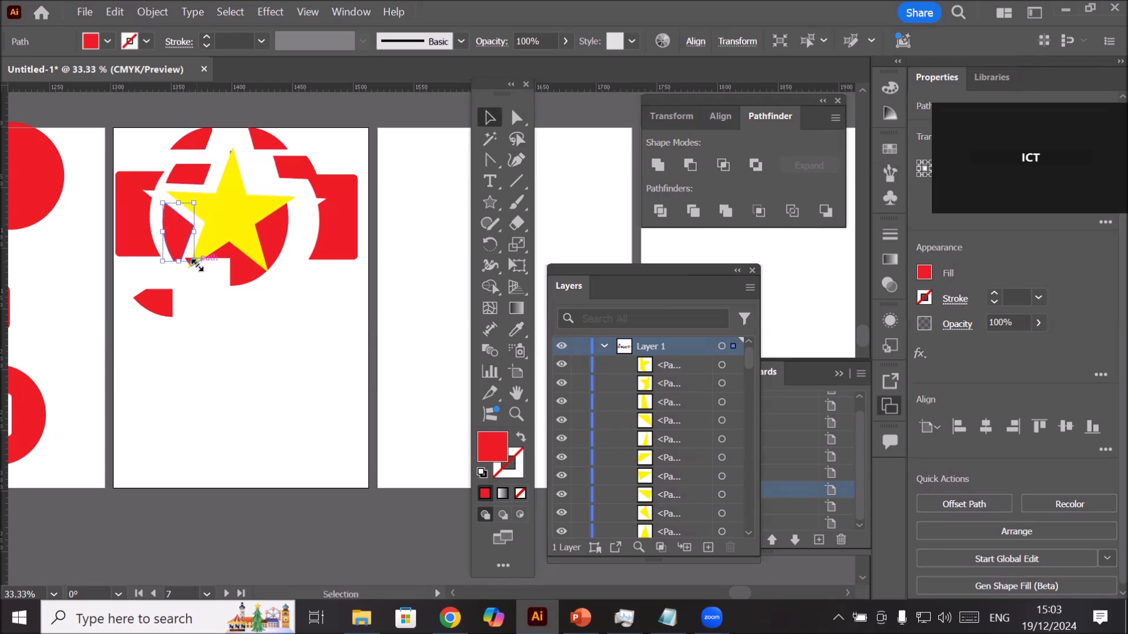
{"action": "left_click_drag", "start_coordinate": [239, 280], "coordinate": [209, 288]}
{"action": "left_click_drag", "start_coordinate": [235, 253], "coordinate": [275, 274]}
{"action": "left_click", "coordinate": [178, 270]}
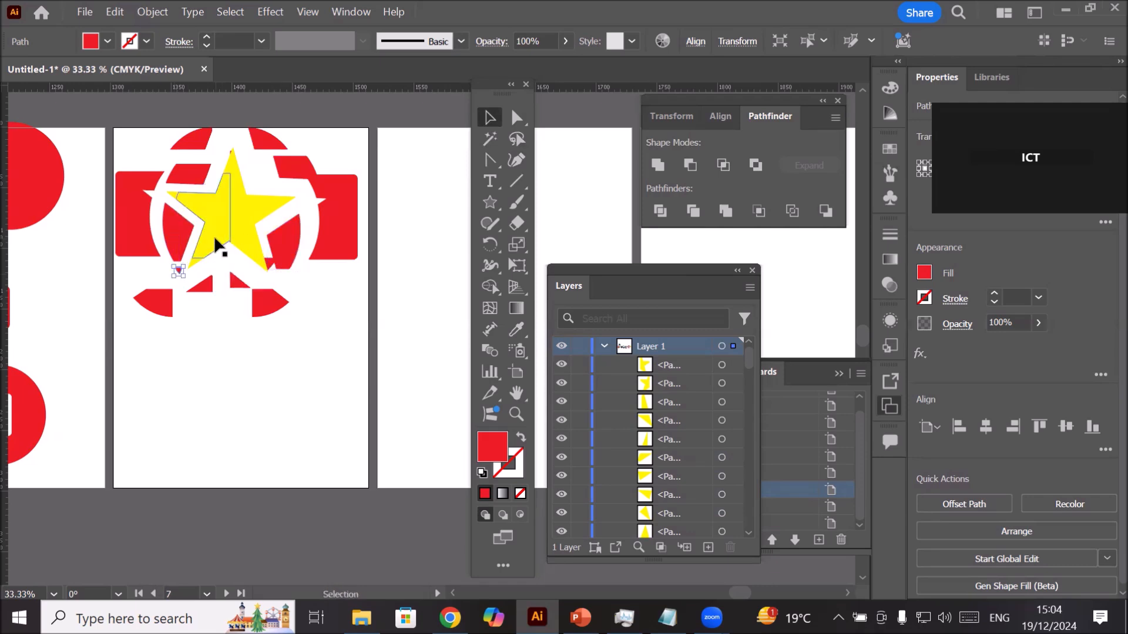
Step: Separate the yellow star's left and right halves and shift its top tip piece slightly upward
{"action": "left_click_drag", "start_coordinate": [204, 234], "coordinate": [249, 227]}
{"action": "left_click", "coordinate": [240, 224]}
{"action": "left_click_drag", "start_coordinate": [229, 162], "coordinate": [227, 154]}
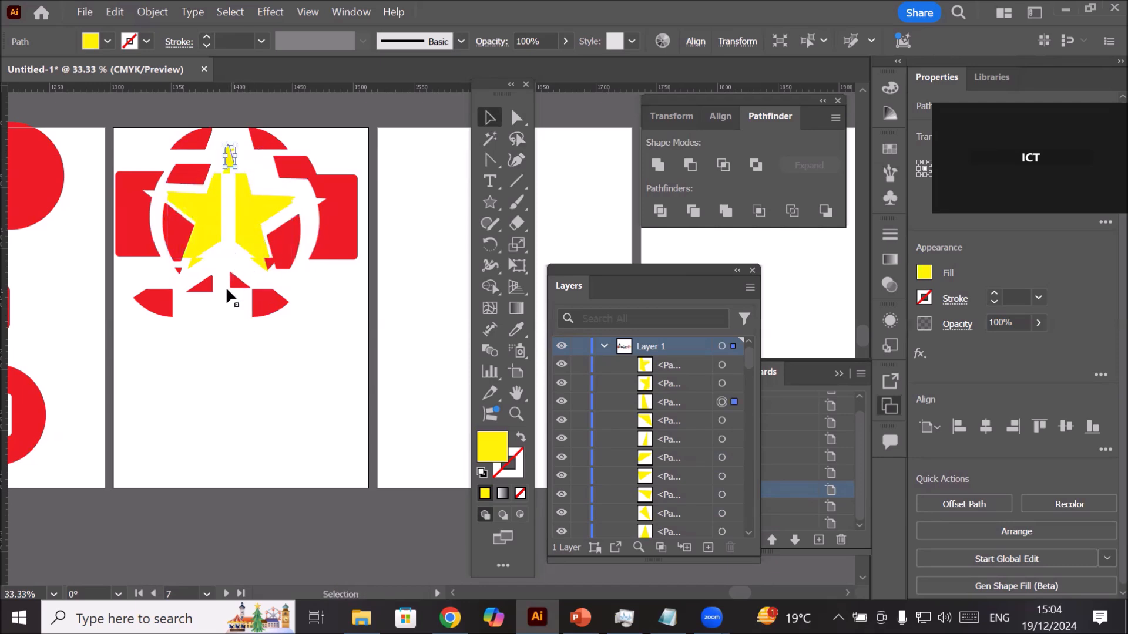
Step: Add the text "Trainings" on Artboard 8, enlarge it to about 108 pt and centre it across the artboard's width
{"action": "scroll", "coordinate": [224, 287], "scroll_direction": "down", "scroll_amount": 2}
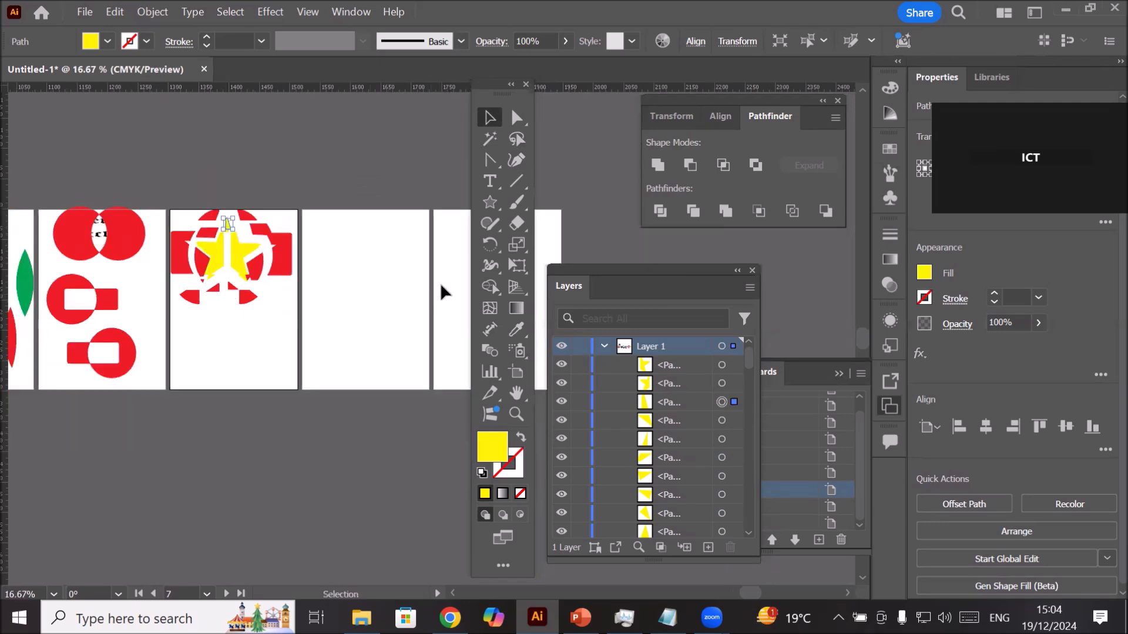
{"action": "scroll", "coordinate": [423, 297], "scroll_direction": "up", "scroll_amount": 2}
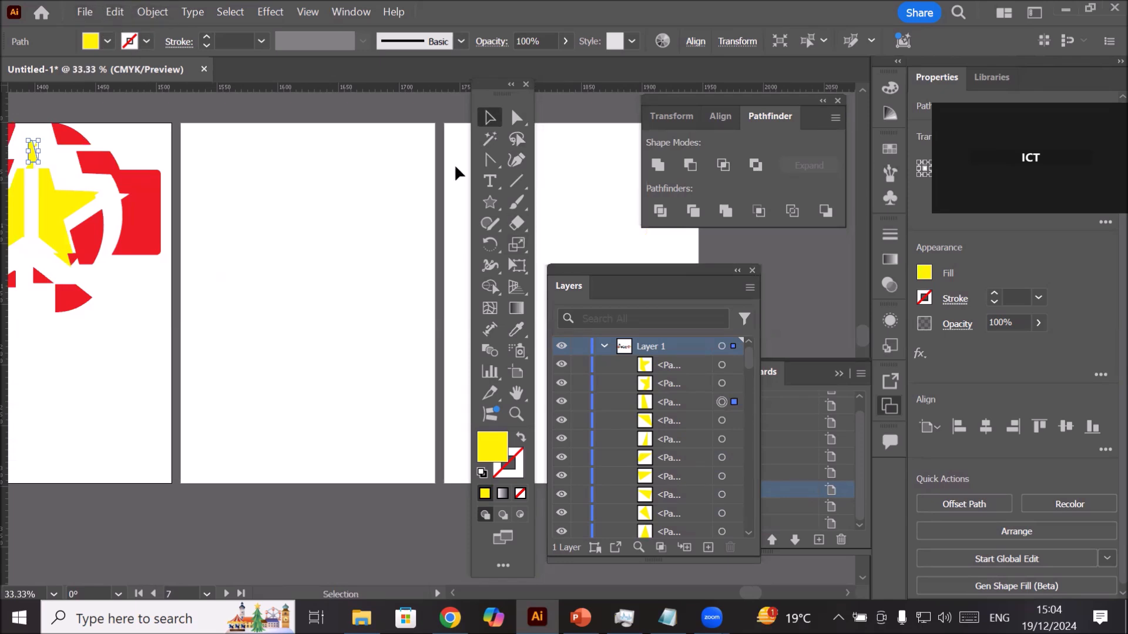
{"action": "left_click", "coordinate": [490, 181]}
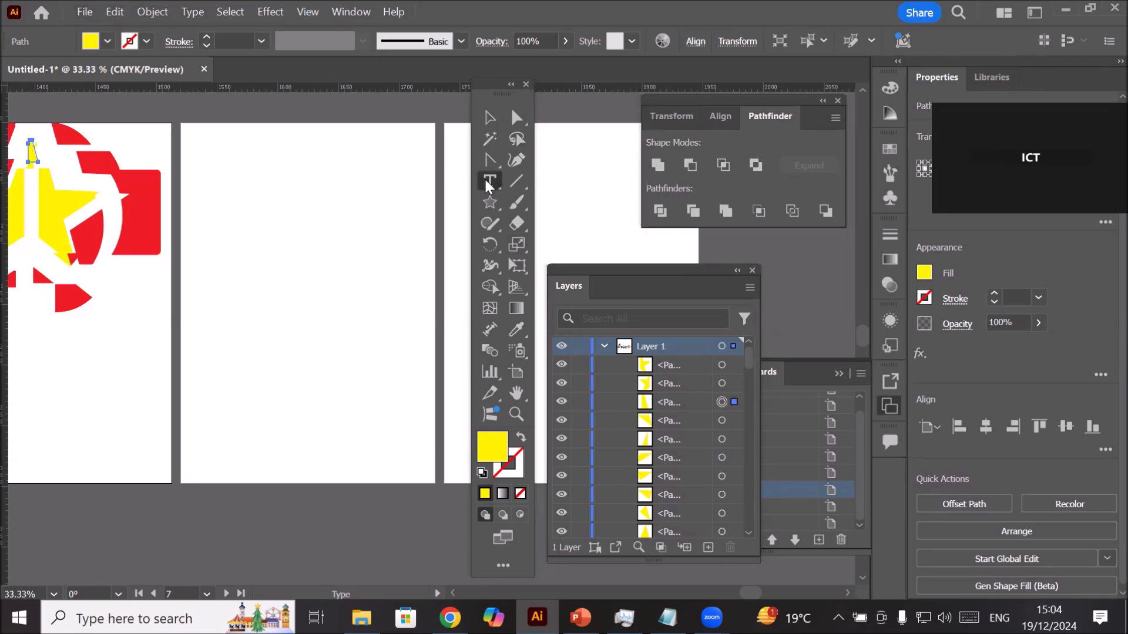
{"action": "left_click", "coordinate": [229, 242]}
{"action": "type", "text": "T"}
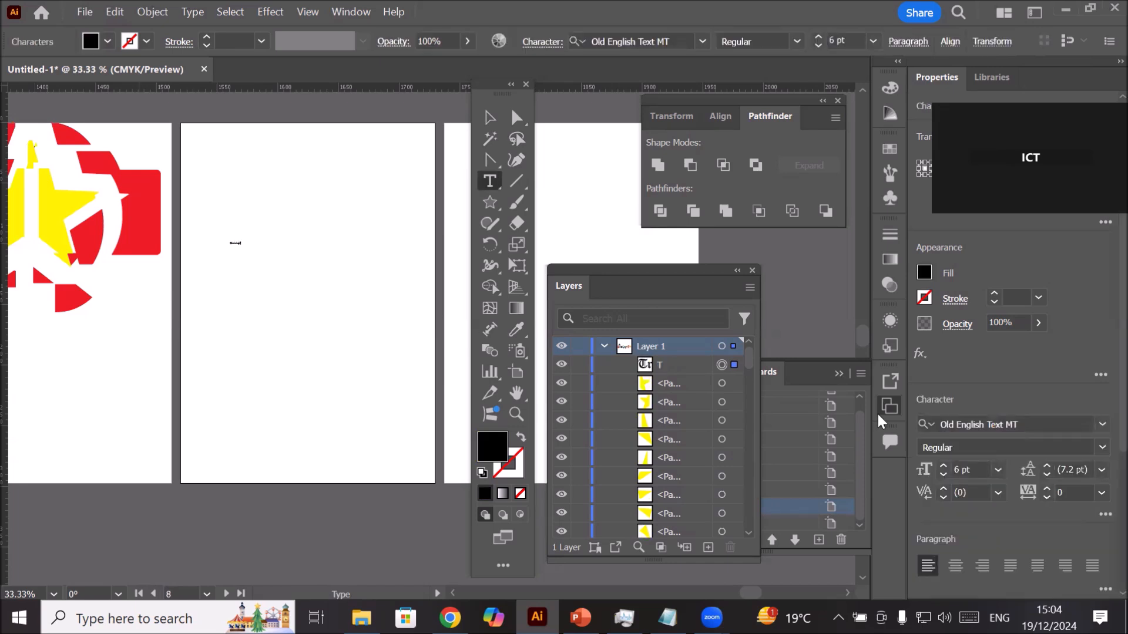
{"action": "left_click", "coordinate": [490, 118]}
{"action": "left_click_drag", "start_coordinate": [239, 248], "coordinate": [434, 292]}
{"action": "left_click_drag", "start_coordinate": [356, 272], "coordinate": [329, 274]}
Step: Convert the "Trainings" text to outlines
{"action": "right_click", "coordinate": [329, 273]}
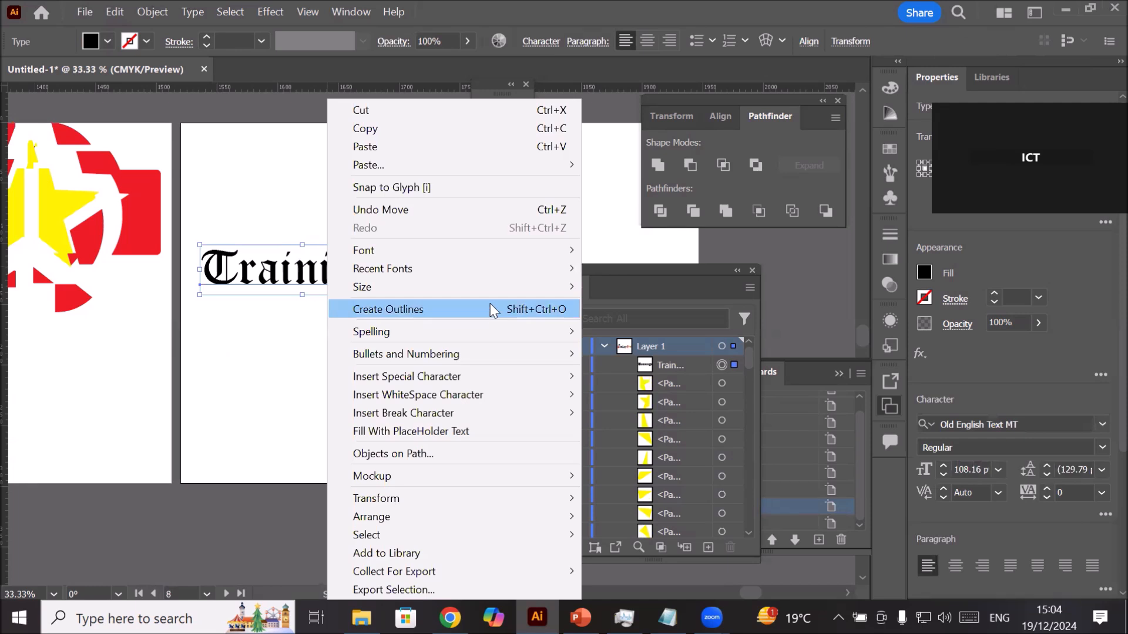
{"action": "left_click", "coordinate": [195, 12]}
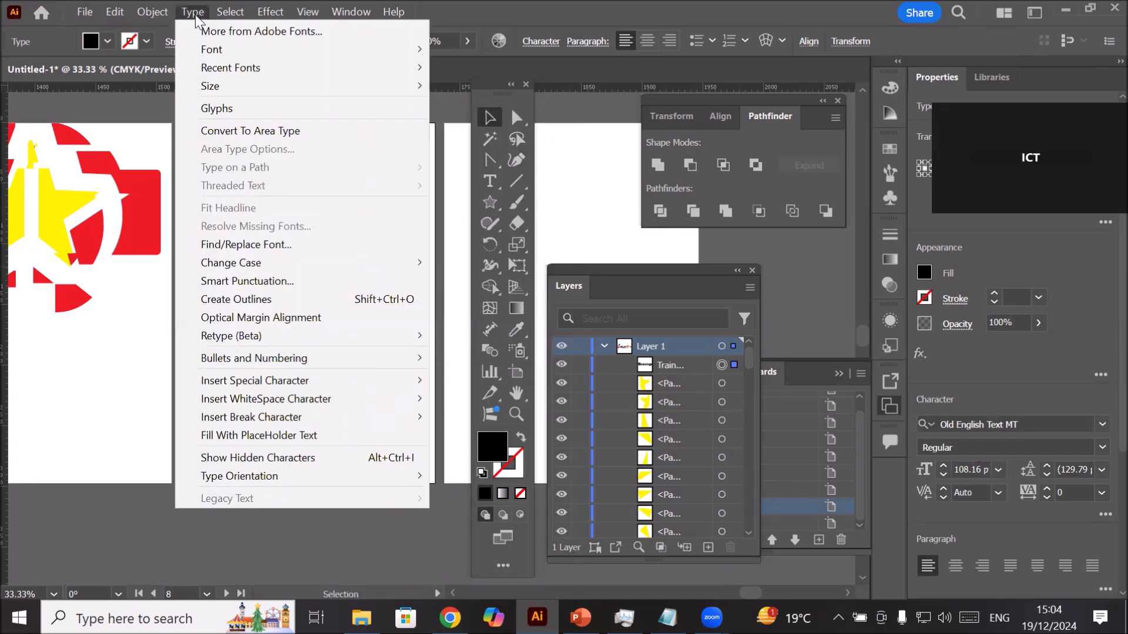
{"action": "left_click", "coordinate": [304, 304]}
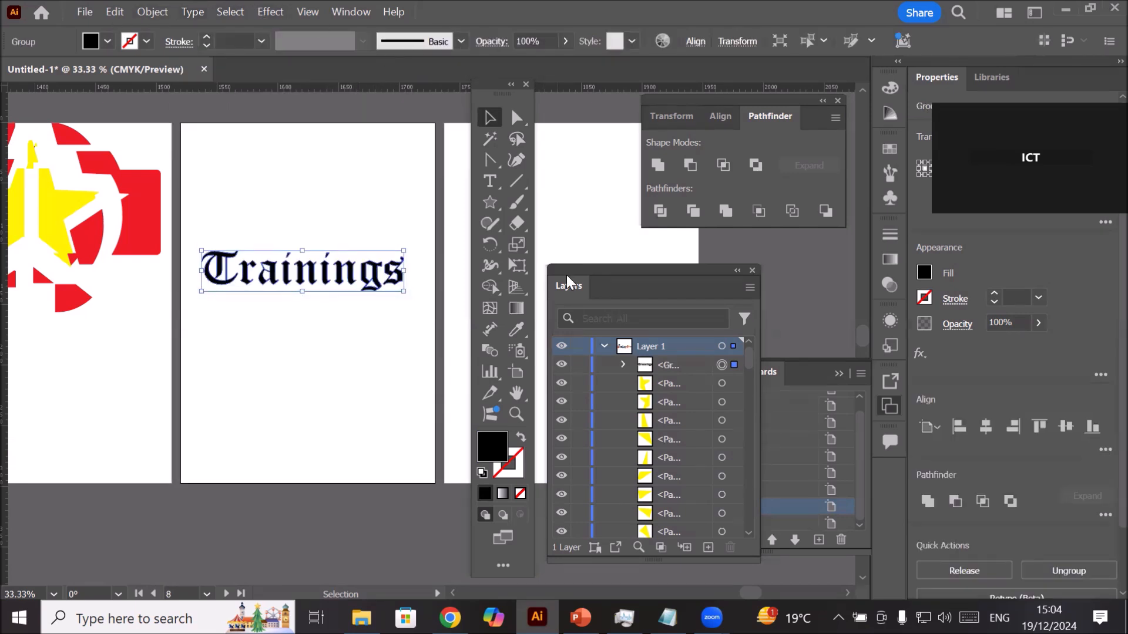
Step: Draw a nearly horizontal line through the middle of the outlined word, extending past both ends
{"action": "left_click", "coordinate": [516, 182]}
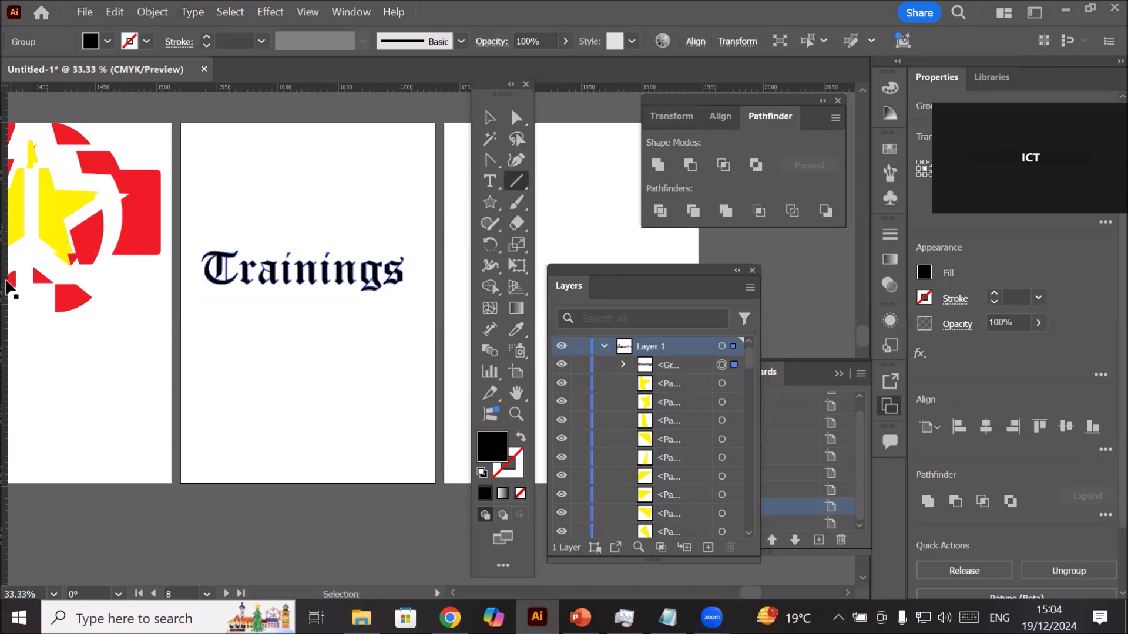
{"action": "mouse_move", "coordinate": [189, 272]}
{"action": "left_mouse_down"}
{"action": "mouse_move", "coordinate": [370, 285]}
{"action": "mouse_move", "coordinate": [458, 273]}
{"action": "left_mouse_up"}
{"action": "scroll", "coordinate": [392, 320], "scroll_direction": "up", "scroll_amount": 2}
{"action": "scroll", "coordinate": [392, 320], "scroll_direction": "down", "scroll_amount": 1}
Step: Divide the outlined word along the line with the Pathfinder and ungroup the resulting pieces
{"action": "left_click", "coordinate": [488, 117]}
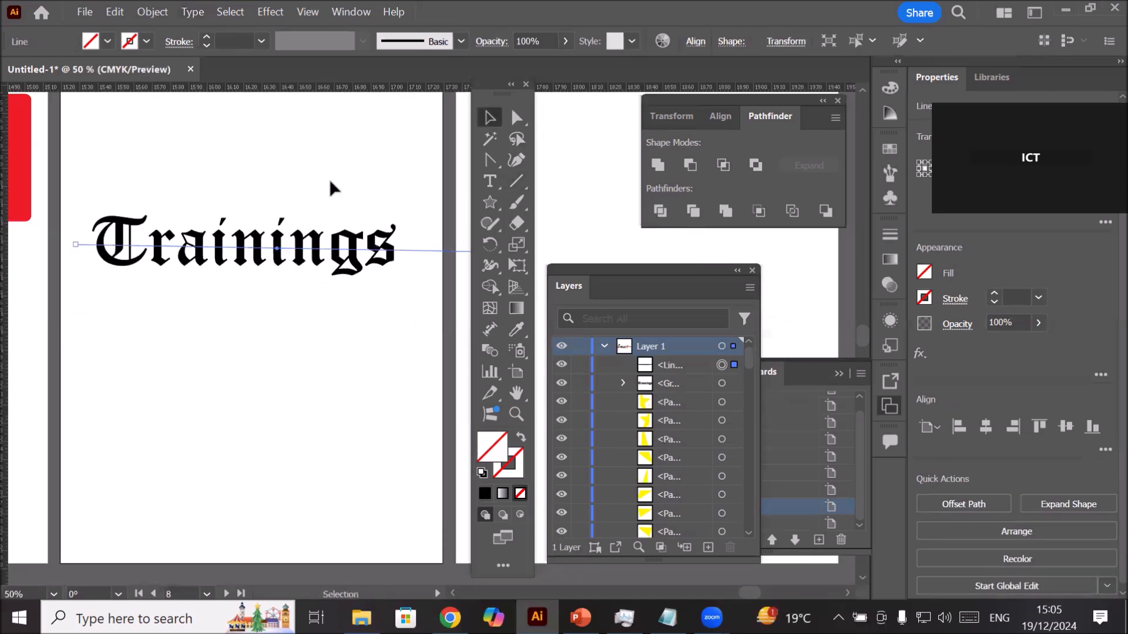
{"action": "left_click_drag", "start_coordinate": [65, 178], "coordinate": [428, 334]}
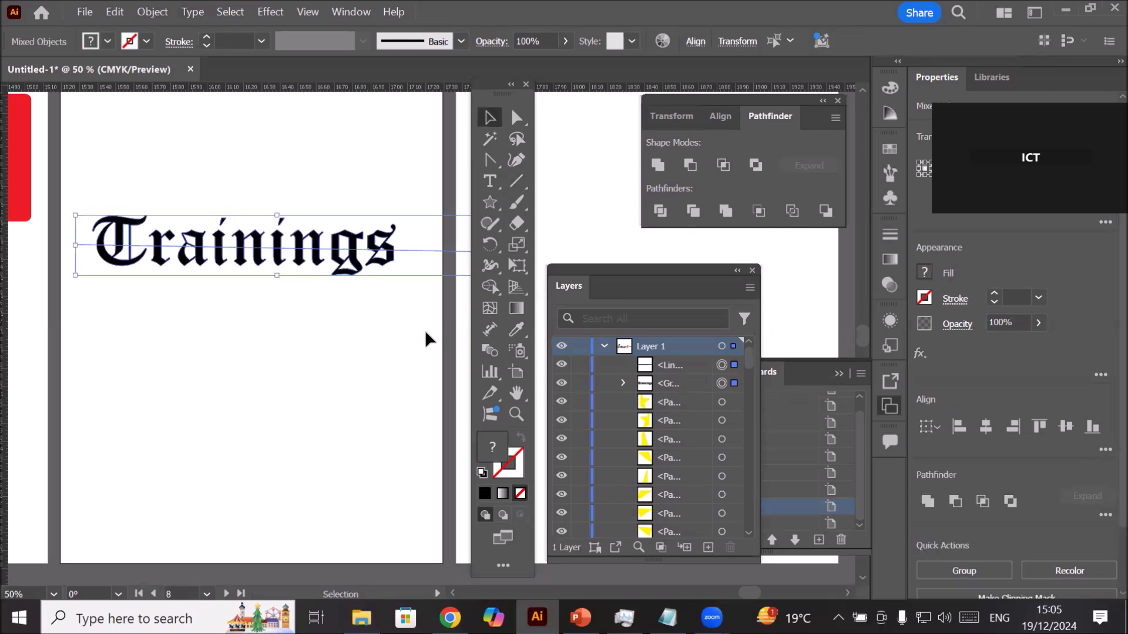
{"action": "left_click", "coordinate": [660, 211]}
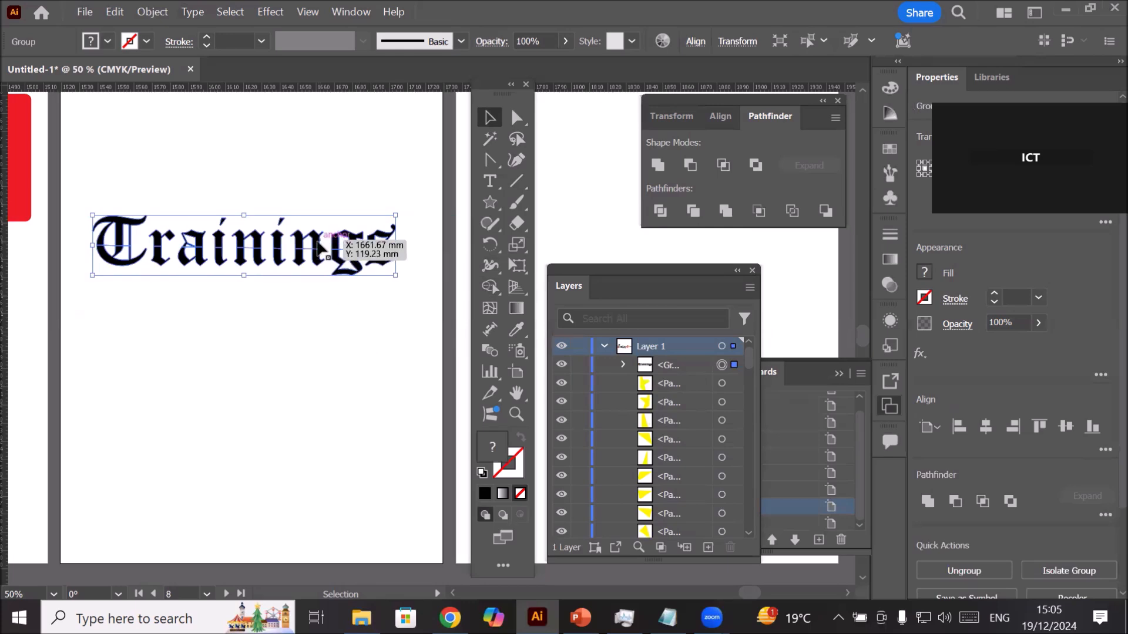
{"action": "right_click", "coordinate": [318, 247]}
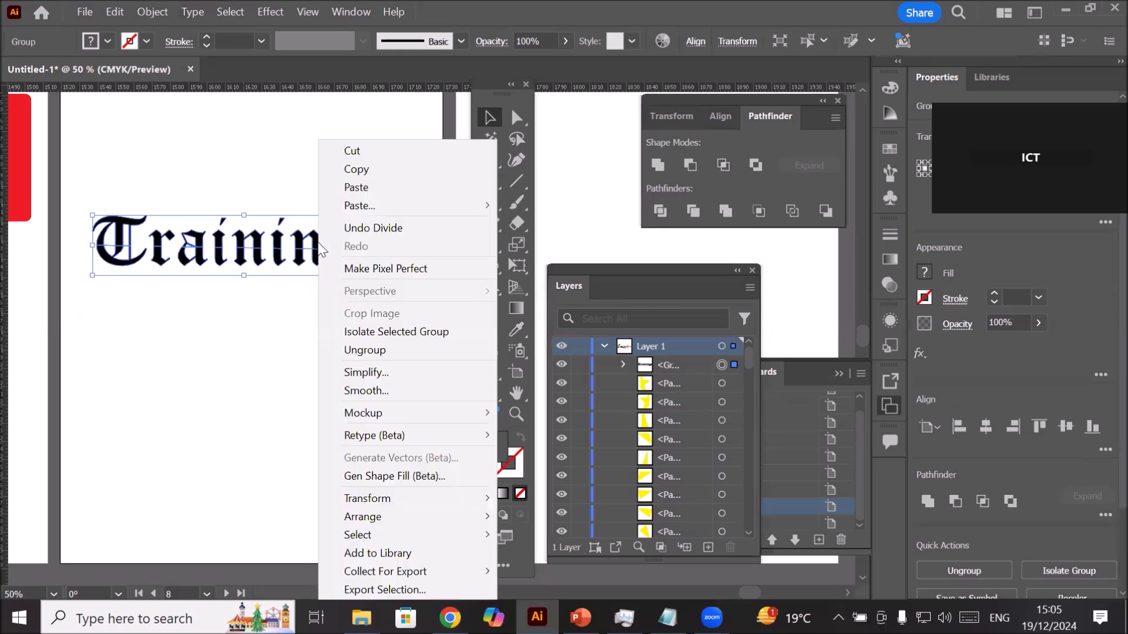
{"action": "left_click", "coordinate": [385, 351]}
{"action": "left_click", "coordinate": [302, 350]}
Step: Nudge the upper halves of the "Trainings" letters up to leave a small gap and fill them light blue
{"action": "left_click_drag", "start_coordinate": [87, 194], "coordinate": [400, 232]}
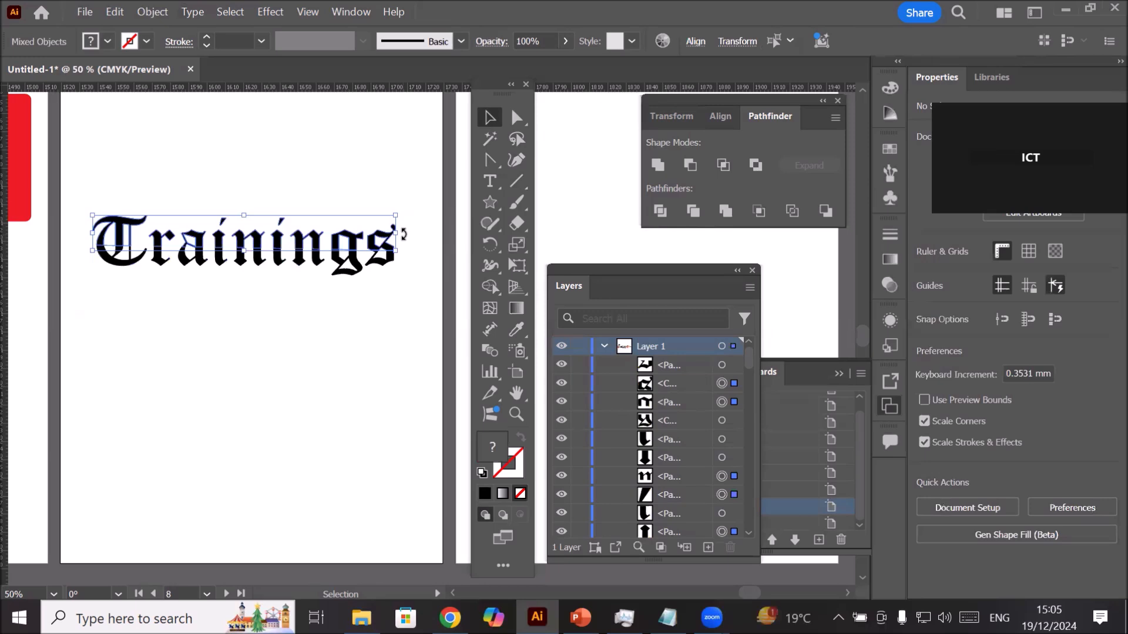
{"action": "key", "text": "Up"}
{"action": "key", "text": "Up"}
{"action": "key", "text": "Up"}
{"action": "key", "text": "Up"}
{"action": "key", "text": "Up"}
{"action": "key", "text": "Up"}
{"action": "key", "text": "Up"}
{"action": "key", "text": "Up"}
{"action": "key", "text": "Up"}
{"action": "key", "text": "Up"}
{"action": "key", "text": "Up"}
{"action": "key", "text": "Up"}
{"action": "key", "text": "Up"}
{"action": "key", "text": "Up"}
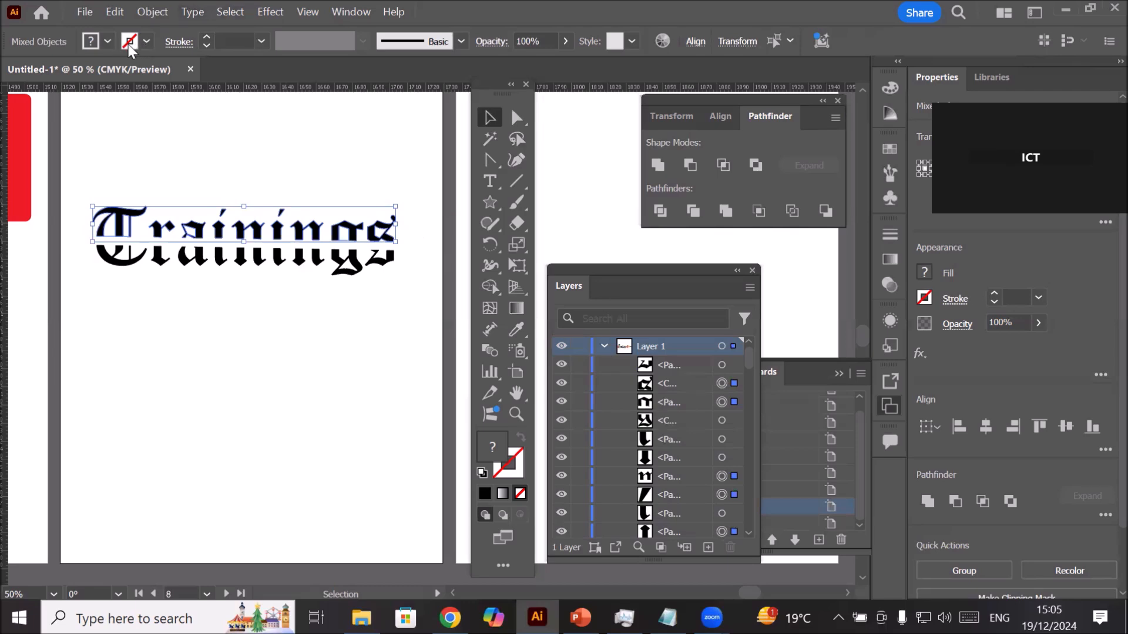
{"action": "left_click", "coordinate": [108, 42]}
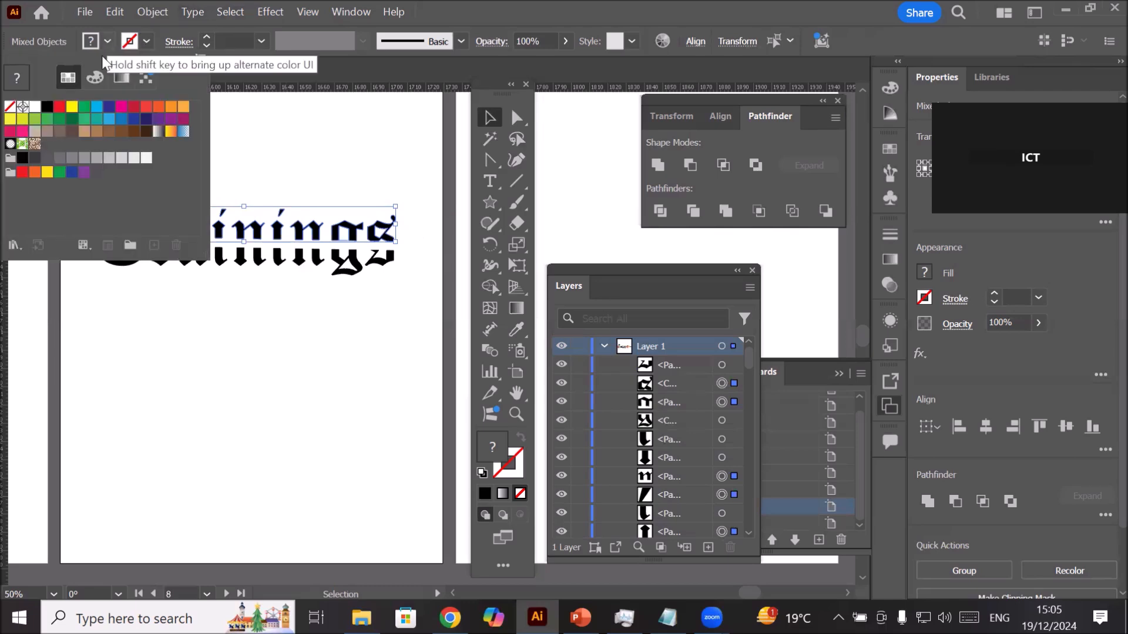
{"action": "left_click", "coordinate": [96, 108]}
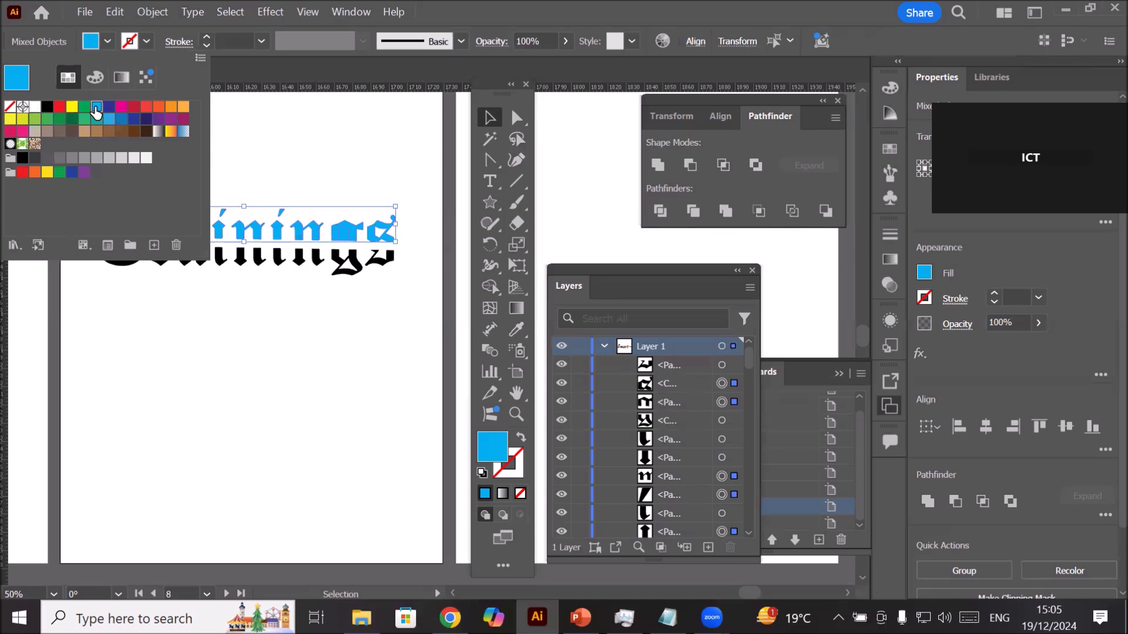
Step: Fill the lower halves of the "Trainings" letters with red and deselect the artwork
{"action": "left_click", "coordinate": [370, 321]}
{"action": "left_click", "coordinate": [360, 320]}
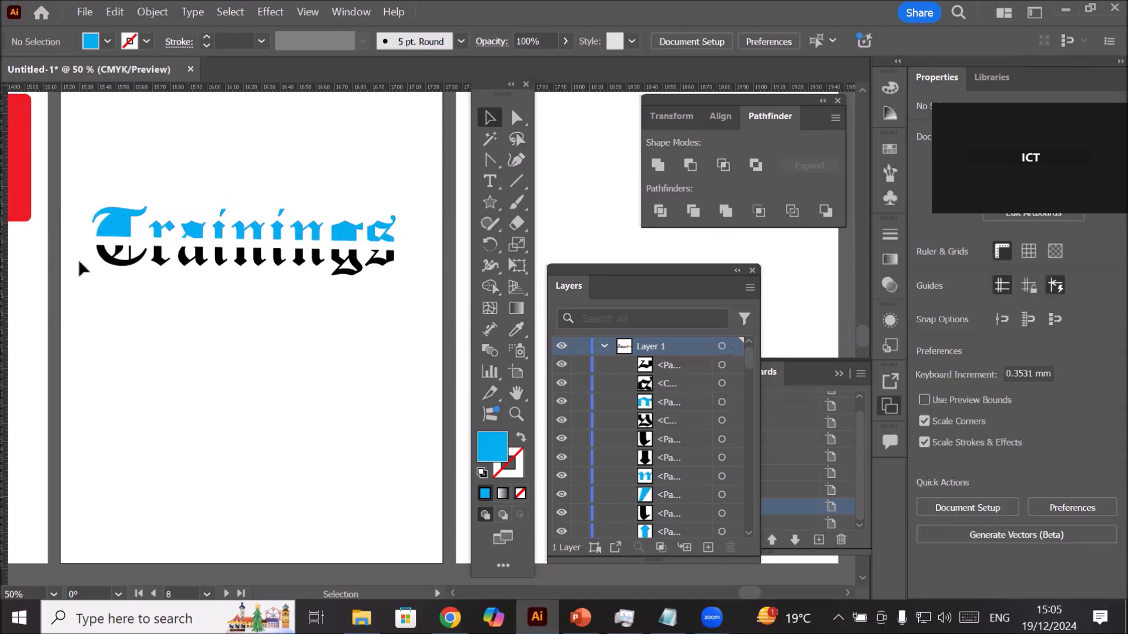
{"action": "left_click_drag", "start_coordinate": [69, 245], "coordinate": [415, 301]}
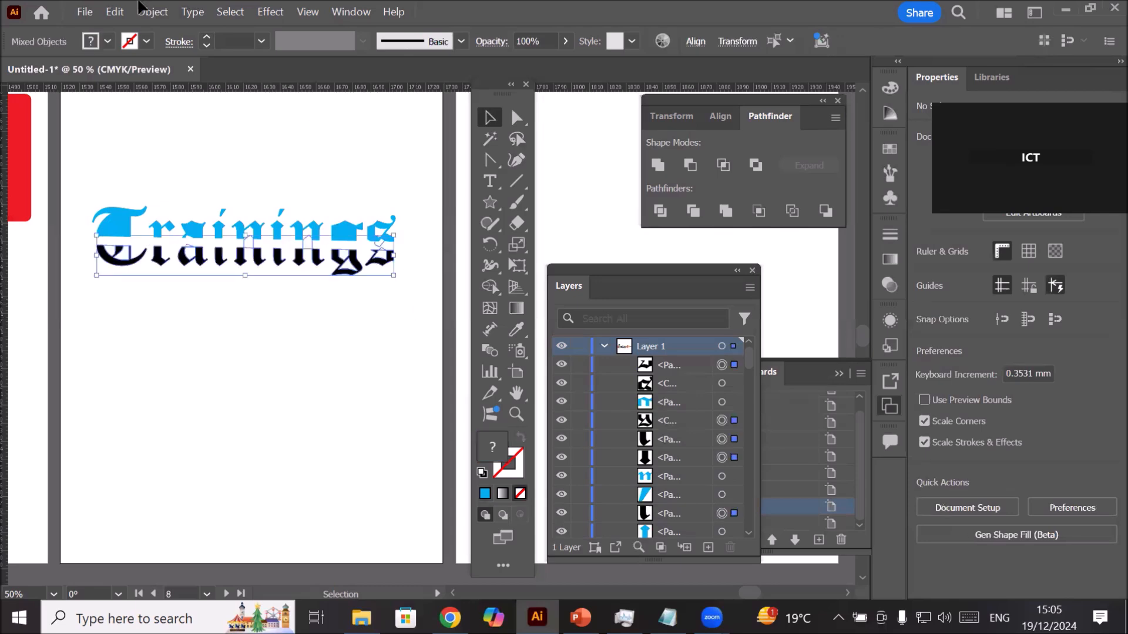
{"action": "left_click", "coordinate": [108, 40]}
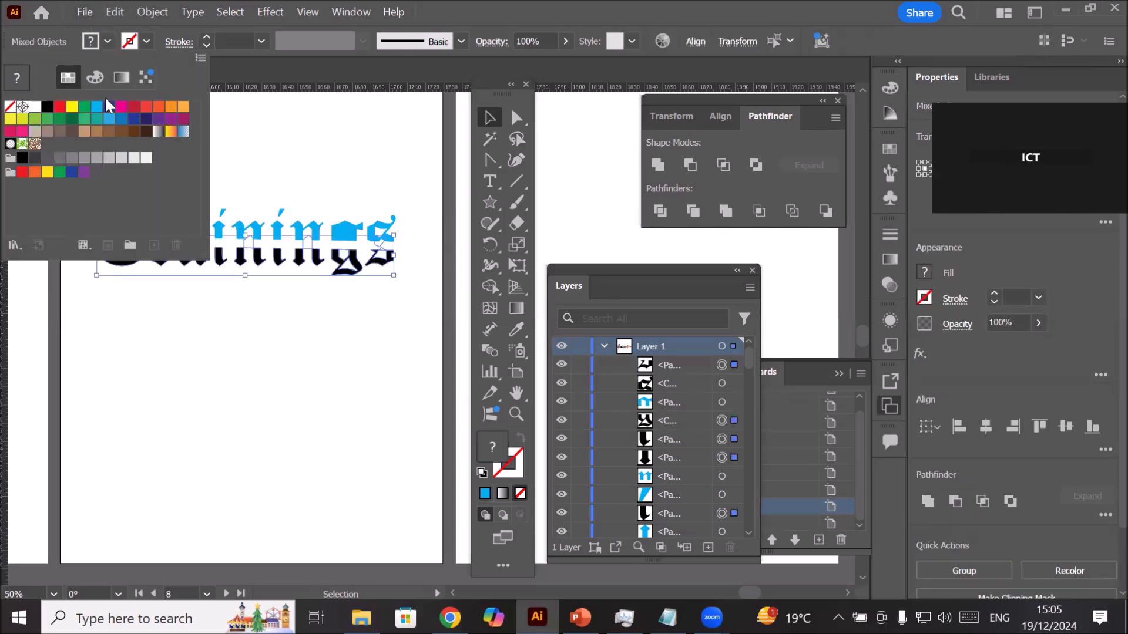
{"action": "left_click", "coordinate": [60, 111]}
{"action": "left_click", "coordinate": [222, 319]}
{"action": "left_click", "coordinate": [222, 318]}
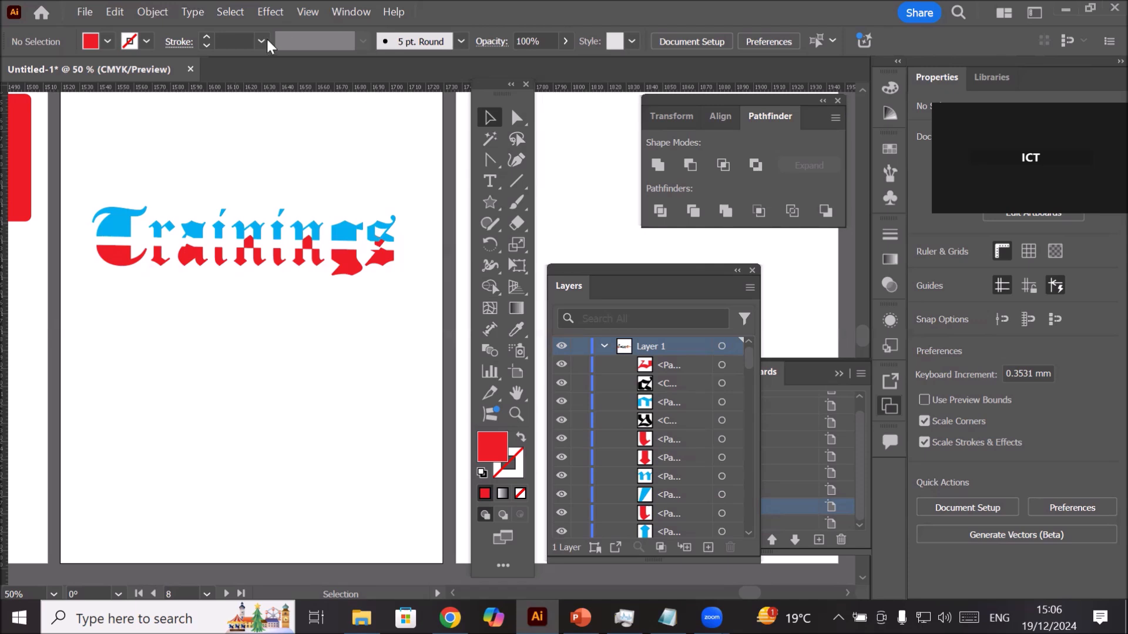
Step: Examine the separated lower letter pieces of "Trainings" and their anchor points up close with the Direct Selection tool
{"action": "left_click", "coordinate": [513, 119]}
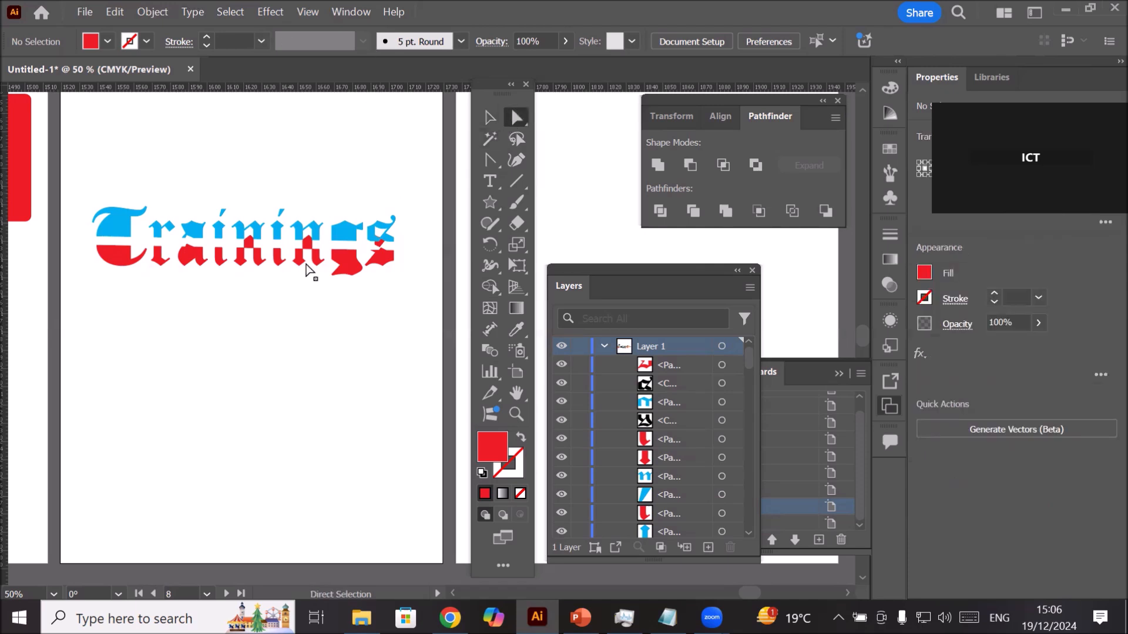
{"action": "left_click", "coordinate": [279, 262]}
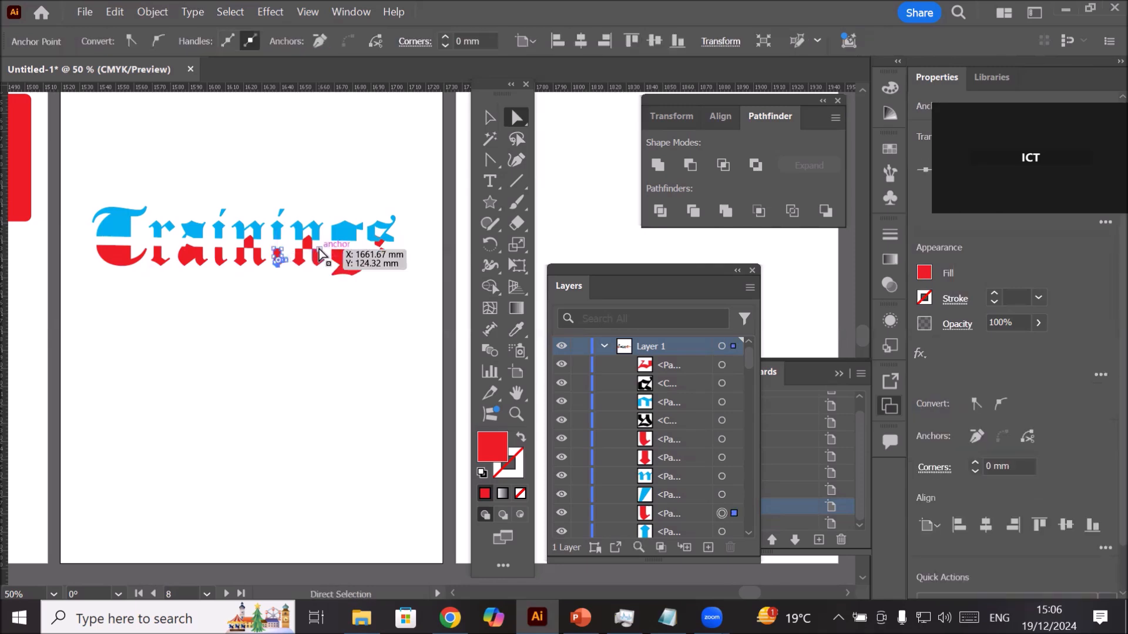
{"action": "scroll", "coordinate": [277, 239], "scroll_direction": "up", "scroll_amount": 4}
{"action": "scroll", "coordinate": [261, 248], "scroll_direction": "up", "scroll_amount": 1}
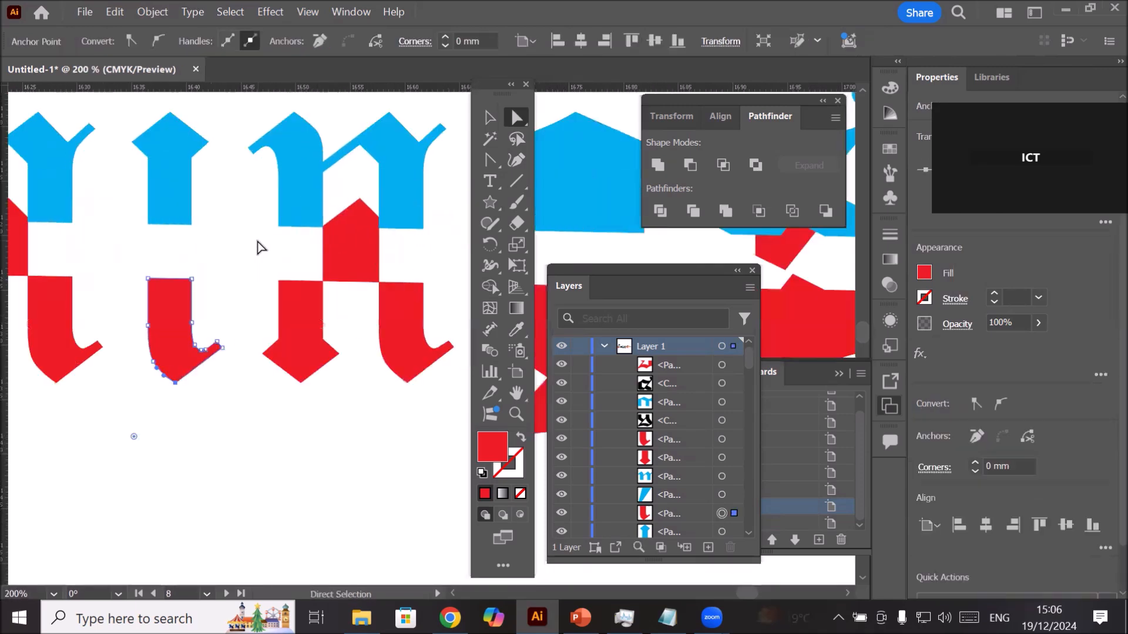
{"action": "left_click", "coordinate": [314, 330]}
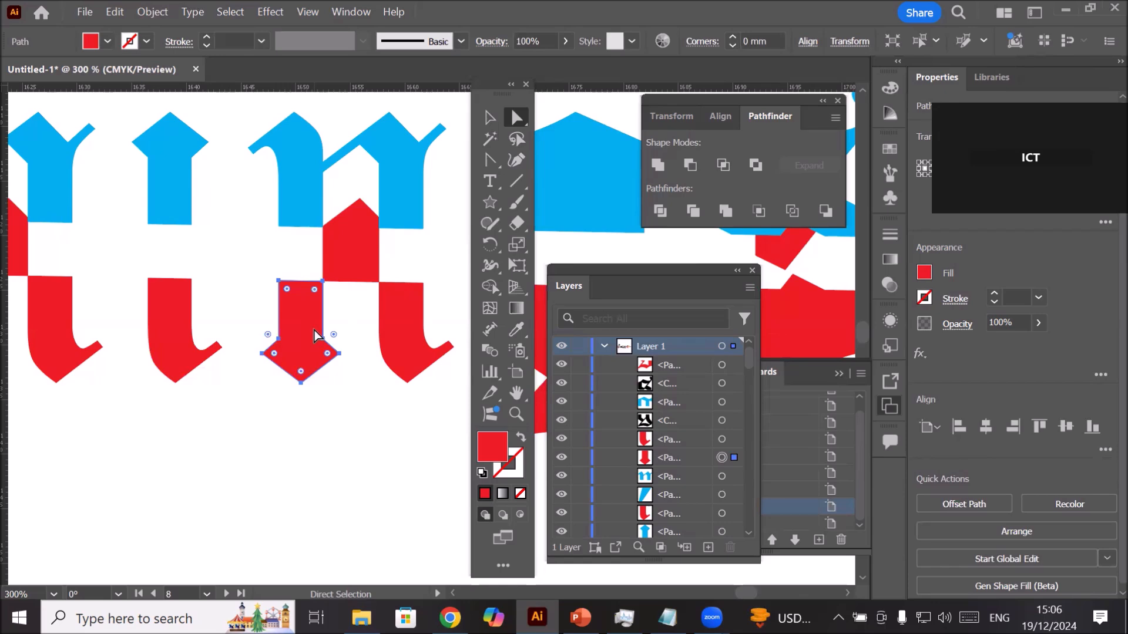
{"action": "scroll", "coordinate": [314, 330], "scroll_direction": "down", "scroll_amount": 6}
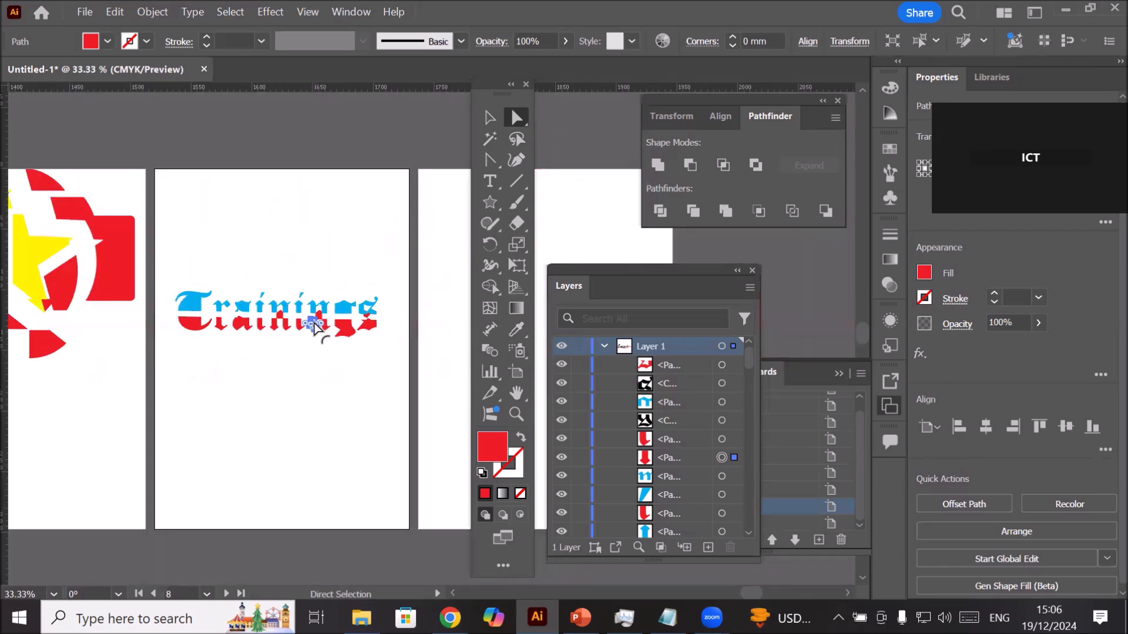
Step: Select all the pieces of "Trainings" and move the word up near the top edge of its artboard
{"action": "left_click", "coordinate": [489, 118]}
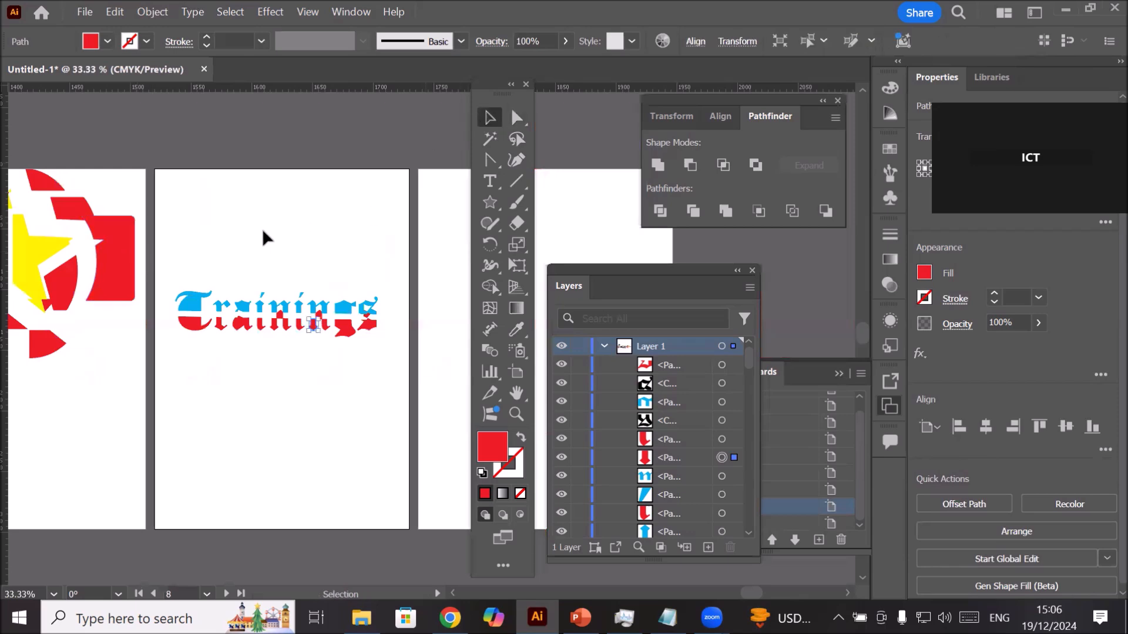
{"action": "left_click_drag", "start_coordinate": [235, 340], "coordinate": [423, 377]}
{"action": "left_click_drag", "start_coordinate": [371, 325], "coordinate": [378, 231]}
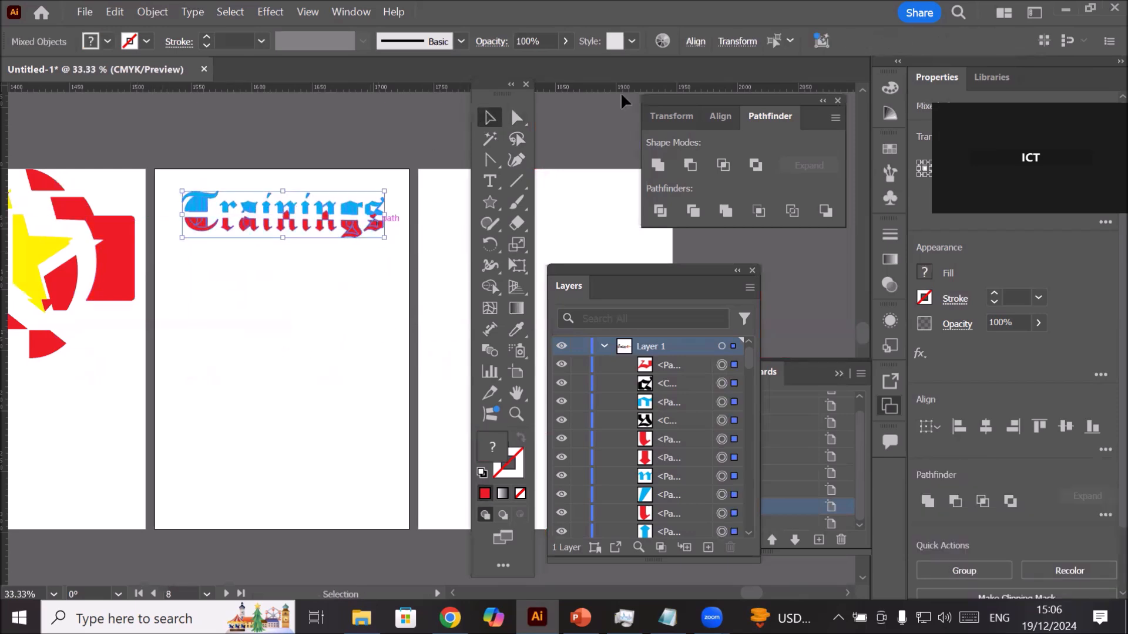
Step: Add the text "Headline" below "Trainings" and scale it up to nearly the width of that word
{"action": "left_click", "coordinate": [490, 180]}
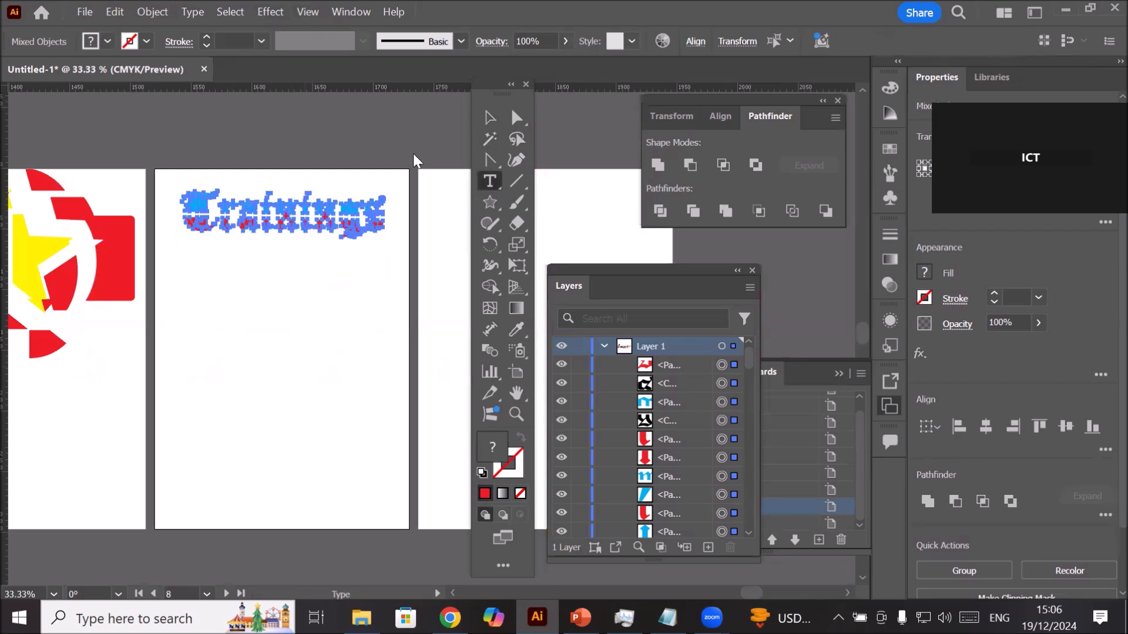
{"action": "left_click", "coordinate": [200, 339]}
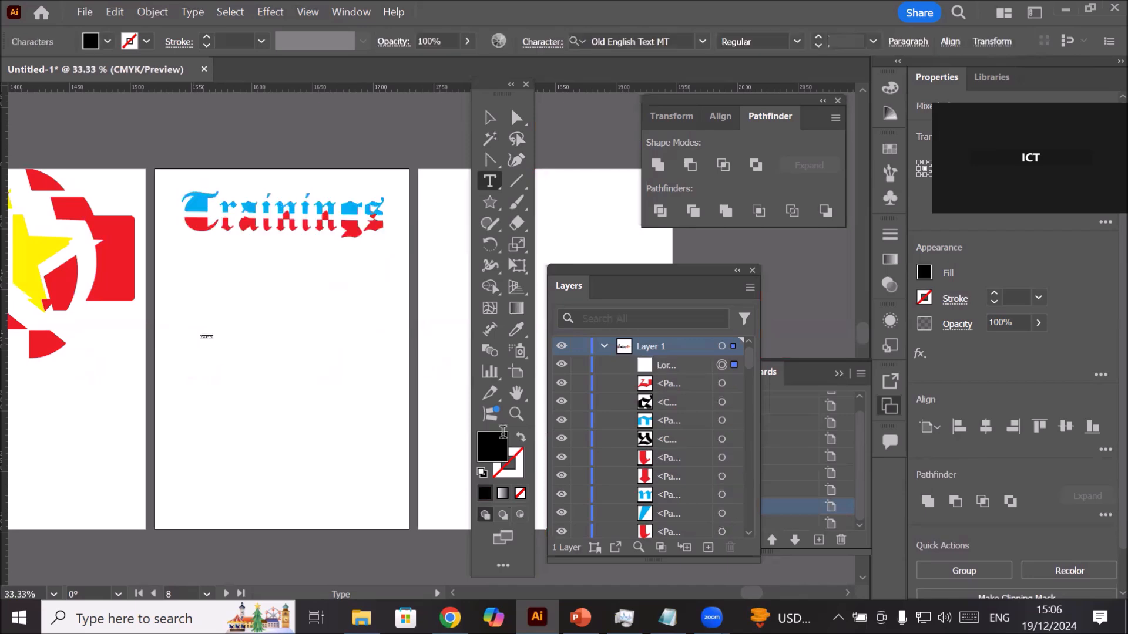
{"action": "type", "text": "H"}
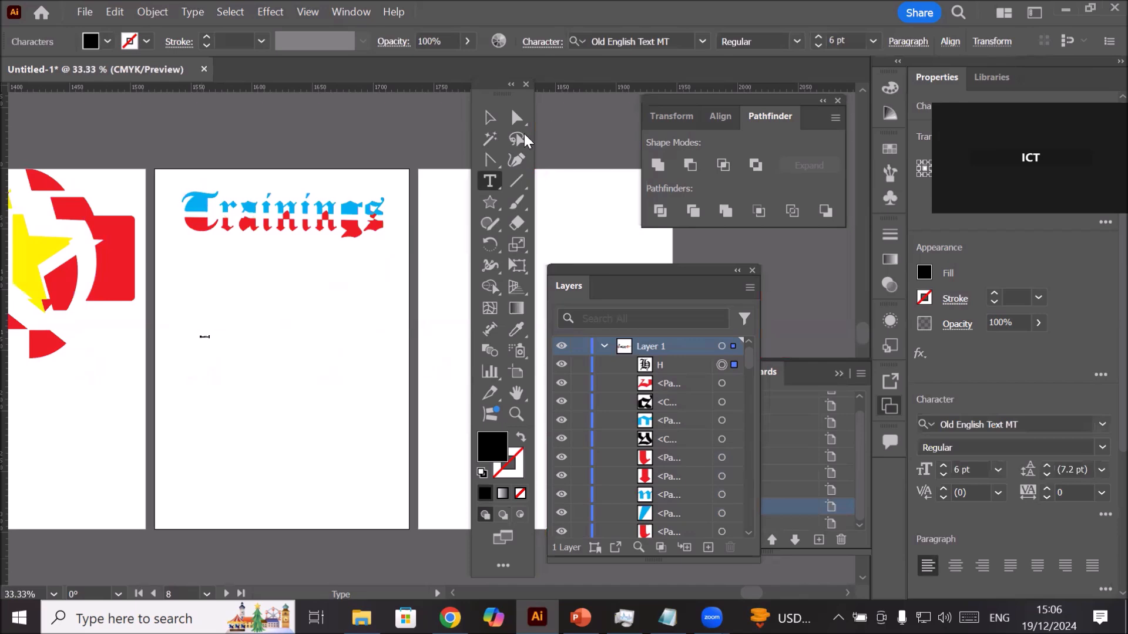
{"action": "left_click", "coordinate": [490, 118]}
{"action": "left_click_drag", "start_coordinate": [211, 343], "coordinate": [382, 425]}
{"action": "left_click_drag", "start_coordinate": [328, 352], "coordinate": [286, 319]}
{"action": "scroll", "coordinate": [372, 239], "scroll_direction": "up", "scroll_amount": 1}
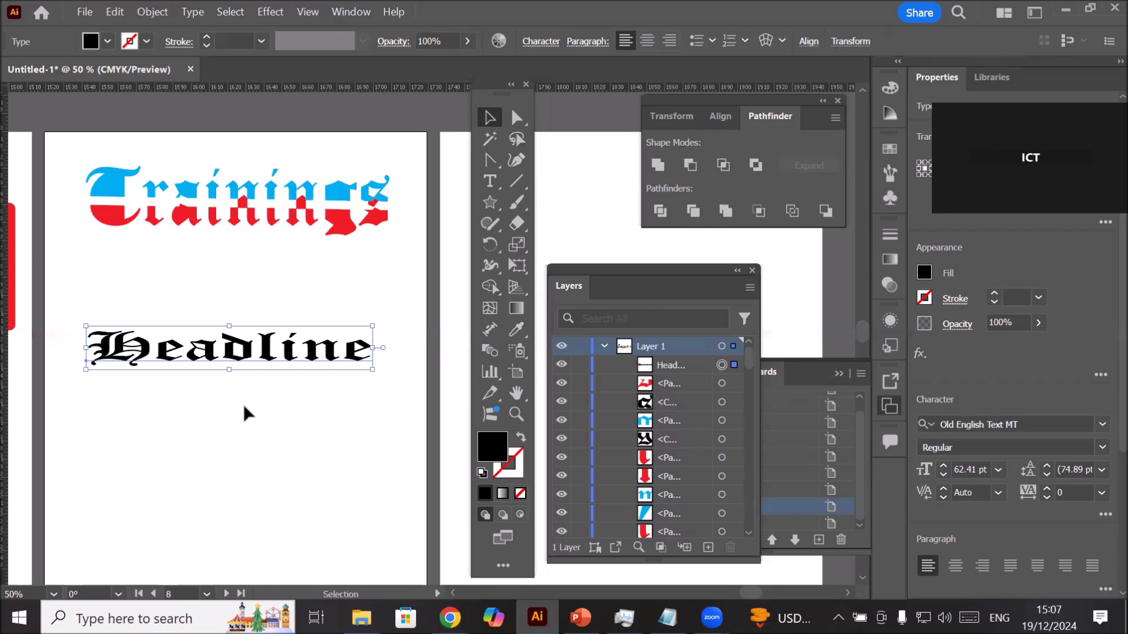
{"action": "left_click", "coordinate": [517, 119]}
{"action": "scroll", "coordinate": [285, 421], "scroll_direction": "up", "scroll_amount": 1}
{"action": "scroll", "coordinate": [284, 419], "scroll_direction": "up", "scroll_amount": 1}
{"action": "scroll", "coordinate": [287, 417], "scroll_direction": "down", "scroll_amount": 1}
{"action": "scroll", "coordinate": [288, 417], "scroll_direction": "down", "scroll_amount": 1}
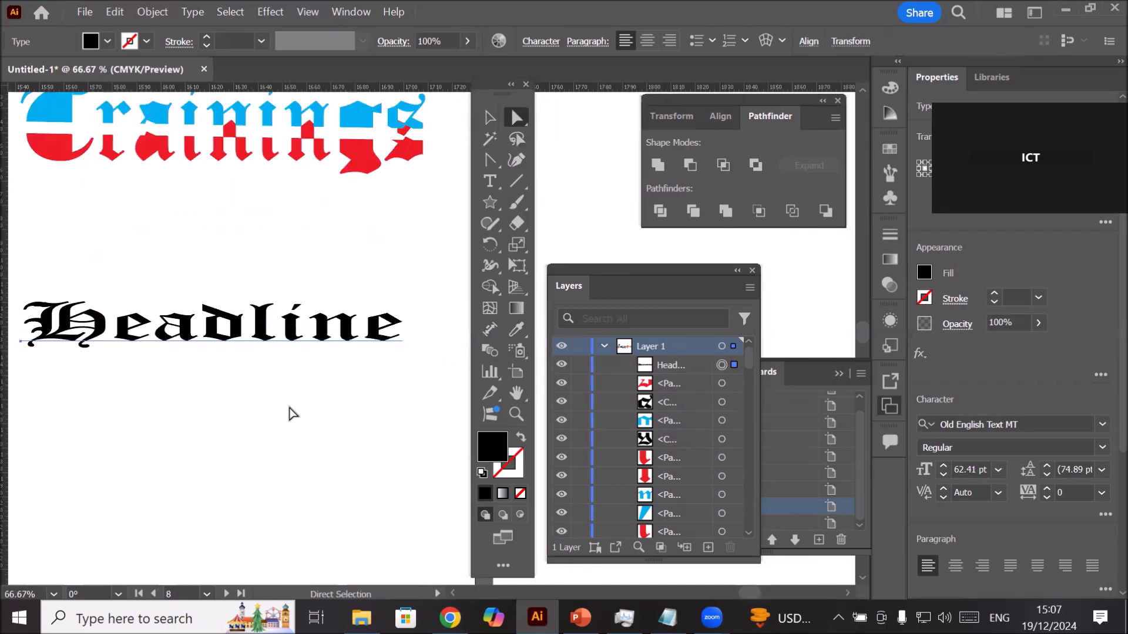
{"action": "scroll", "coordinate": [298, 405], "scroll_direction": "down", "scroll_amount": 1}
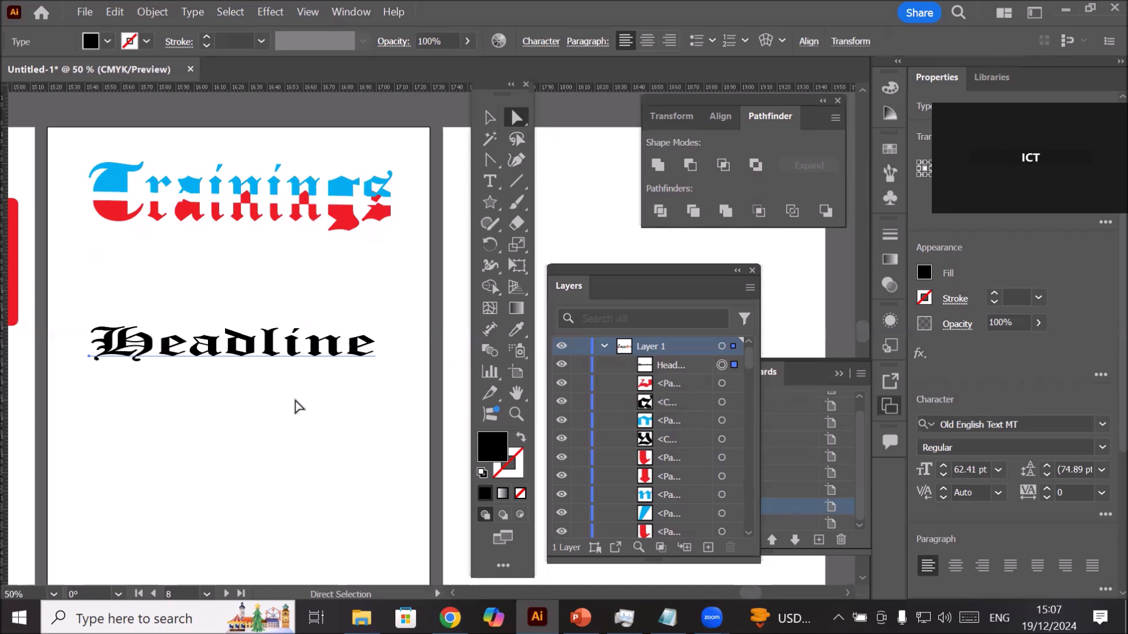
{"action": "left_click", "coordinate": [493, 118]}
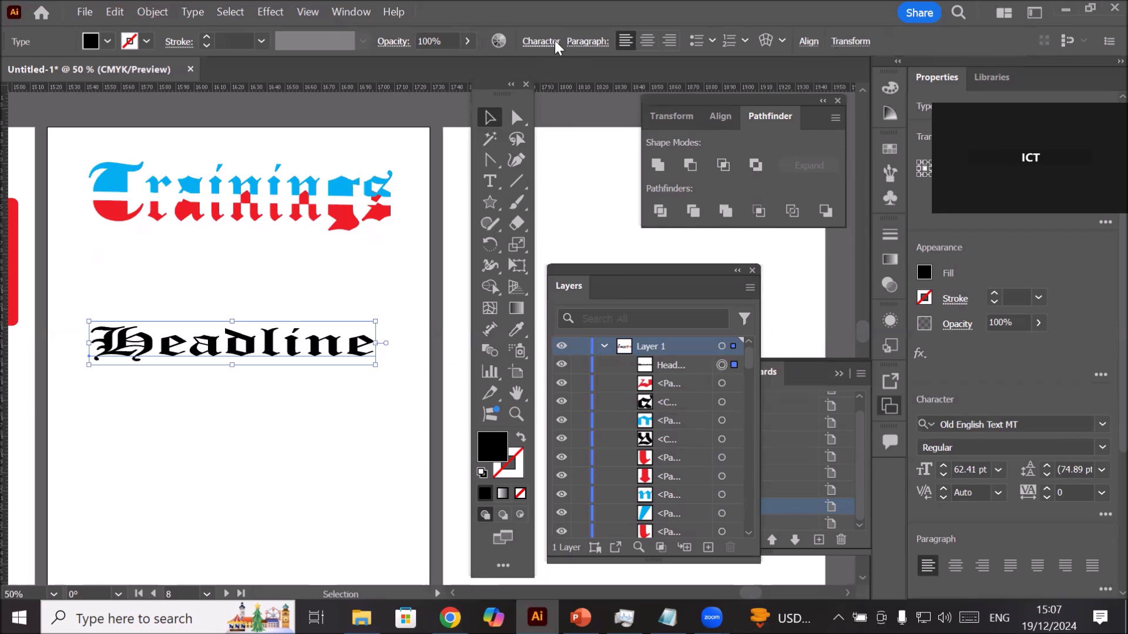
Step: Change the font of the "Headline" text to Rockwell Extra Bold
{"action": "left_click", "coordinate": [537, 41]}
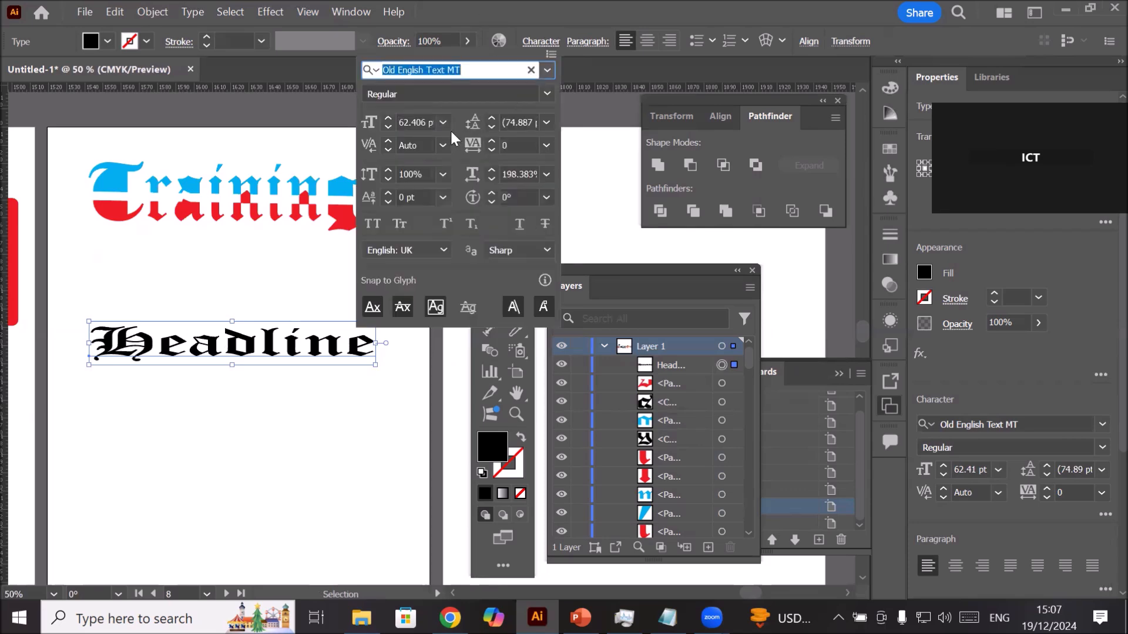
{"action": "left_click", "coordinate": [546, 72]}
{"action": "left_click", "coordinate": [547, 72]}
{"action": "left_click", "coordinate": [546, 72]}
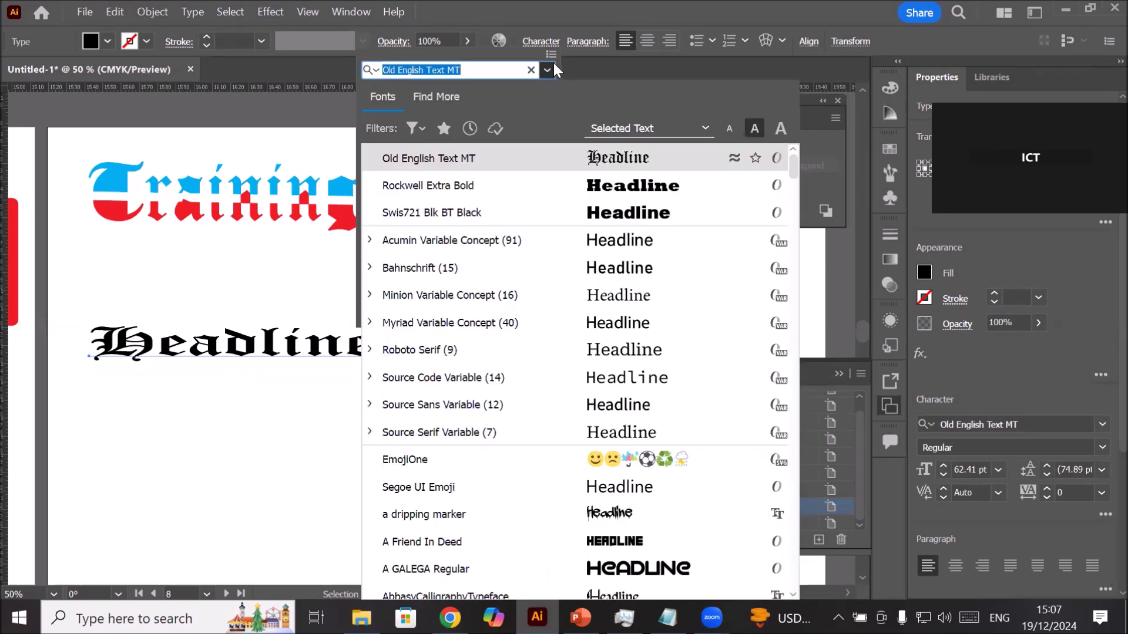
{"action": "left_click", "coordinate": [627, 186]}
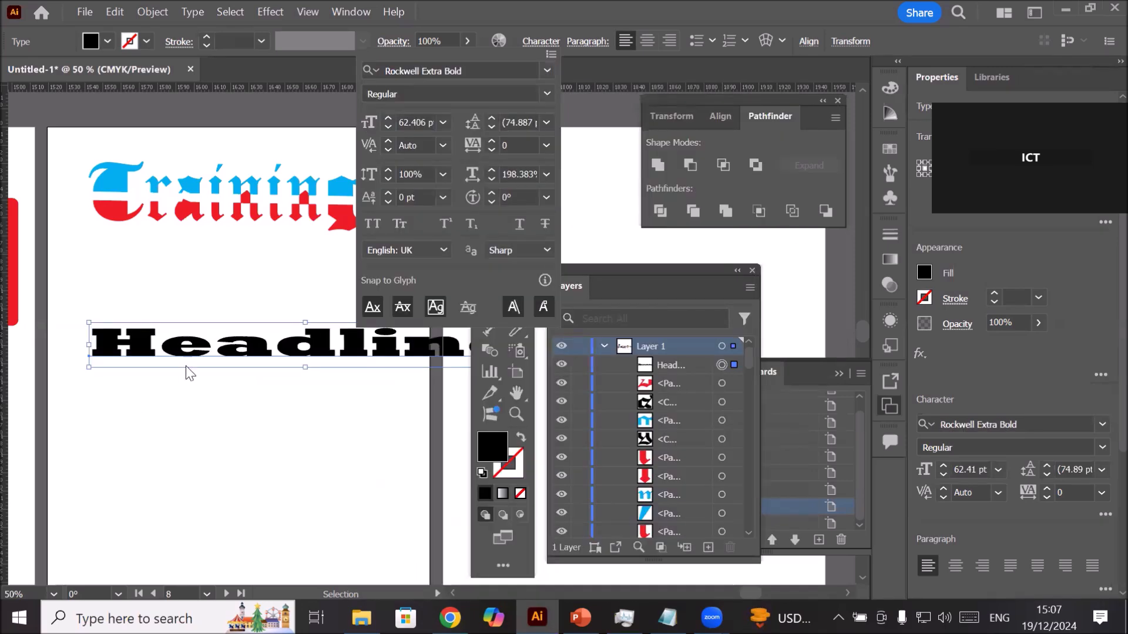
{"action": "left_click", "coordinate": [291, 451]}
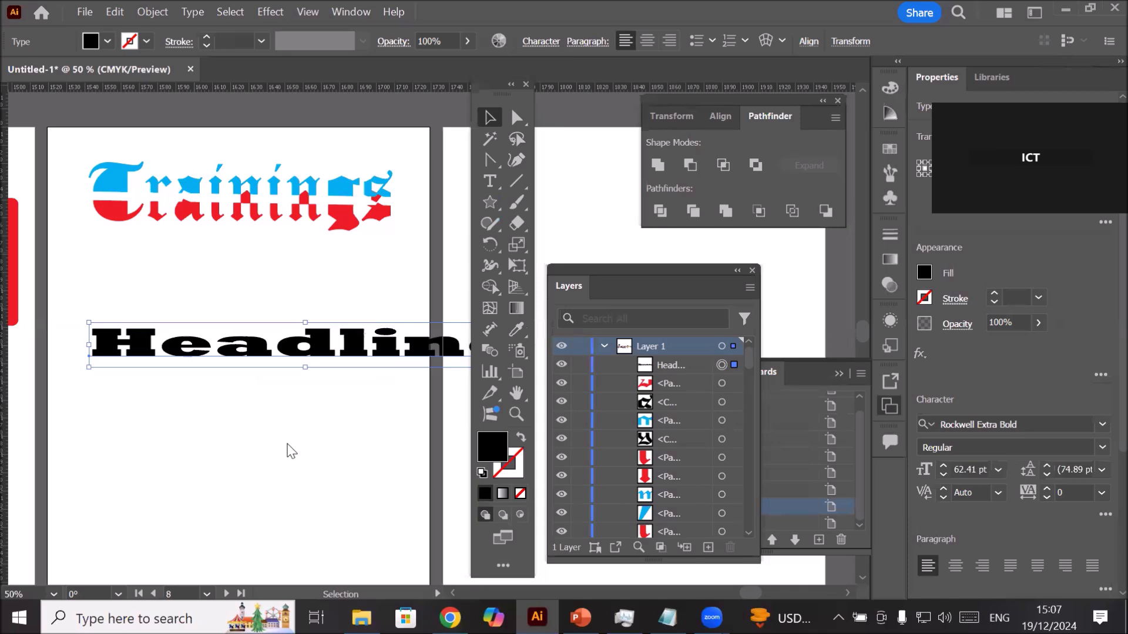
Step: Stretch the "Headline" text much taller and narrow it to fit within the artboard's width below "Trainings"
{"action": "scroll", "coordinate": [289, 442], "scroll_direction": "down", "scroll_amount": 2}
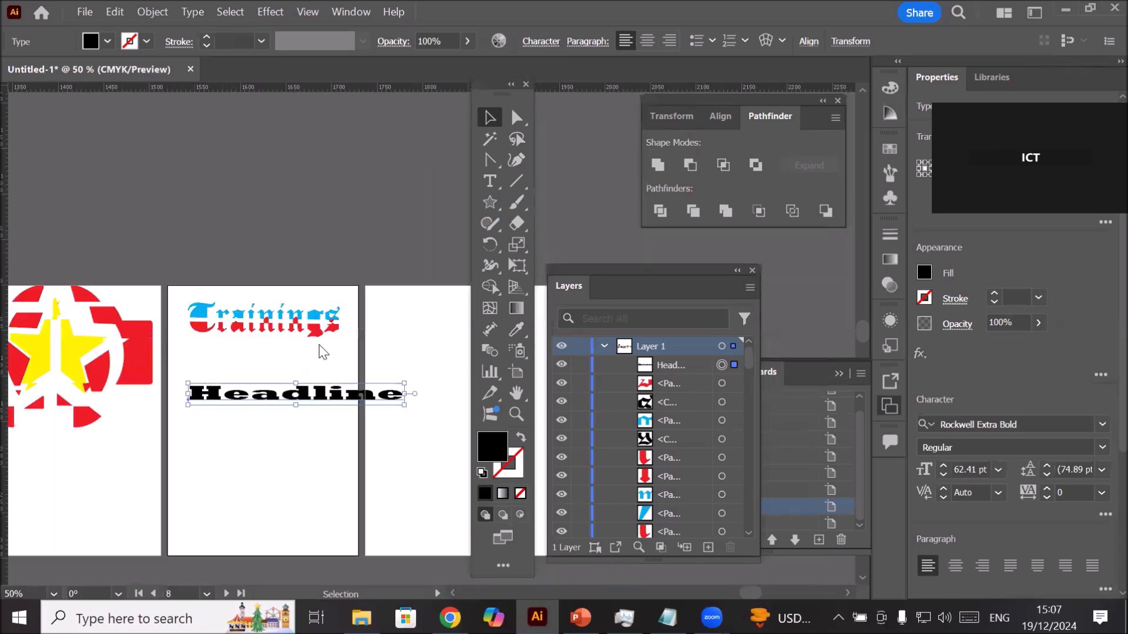
{"action": "left_click", "coordinate": [370, 414]}
{"action": "left_click_drag", "start_coordinate": [333, 401], "coordinate": [270, 510]}
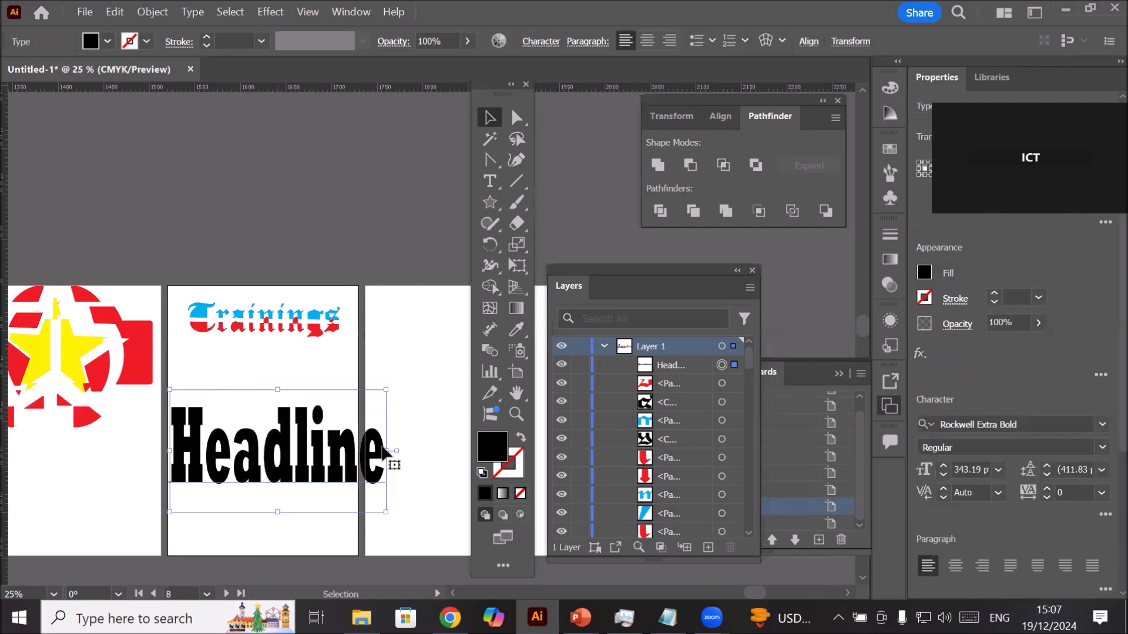
{"action": "left_click_drag", "start_coordinate": [390, 450], "coordinate": [302, 413]}
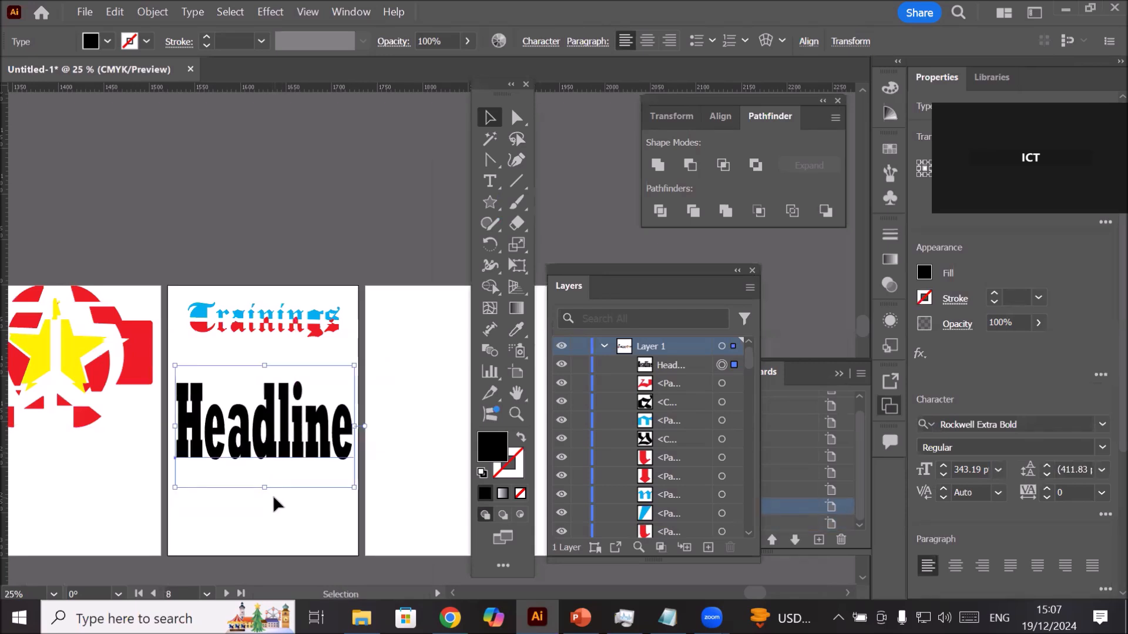
Step: Reset the "Headline" text to the default white fill and 1 pt black stroke, and convert it to outlines
{"action": "left_click", "coordinate": [482, 473]}
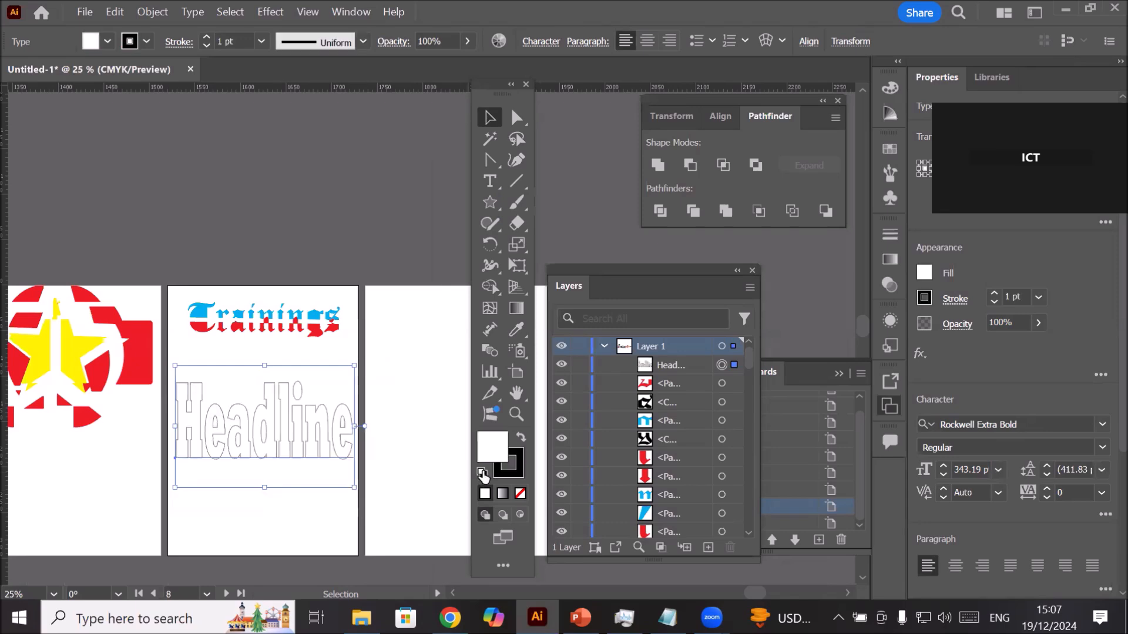
{"action": "left_click", "coordinate": [482, 473]}
{"action": "scroll", "coordinate": [219, 432], "scroll_direction": "up", "scroll_amount": 1}
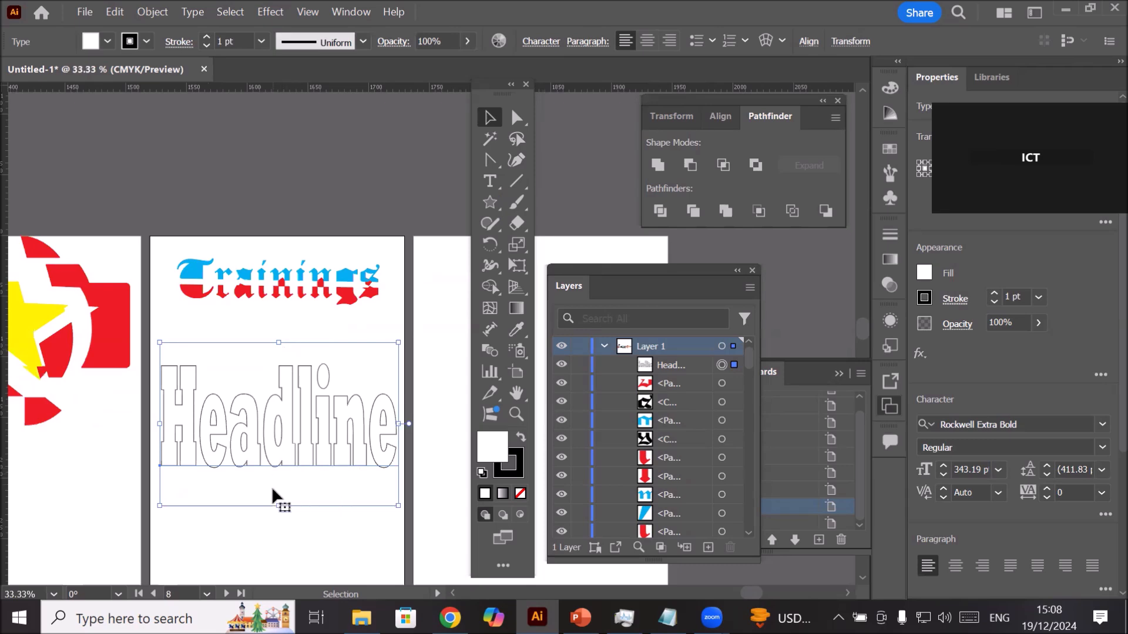
{"action": "right_click", "coordinate": [280, 425]}
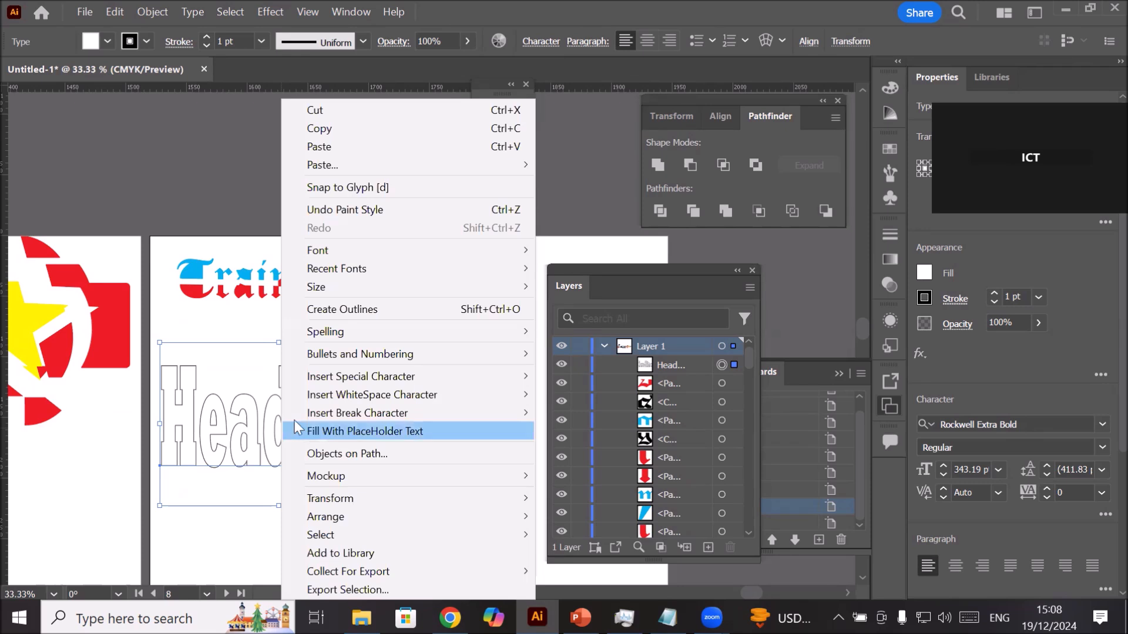
{"action": "left_click", "coordinate": [351, 314]}
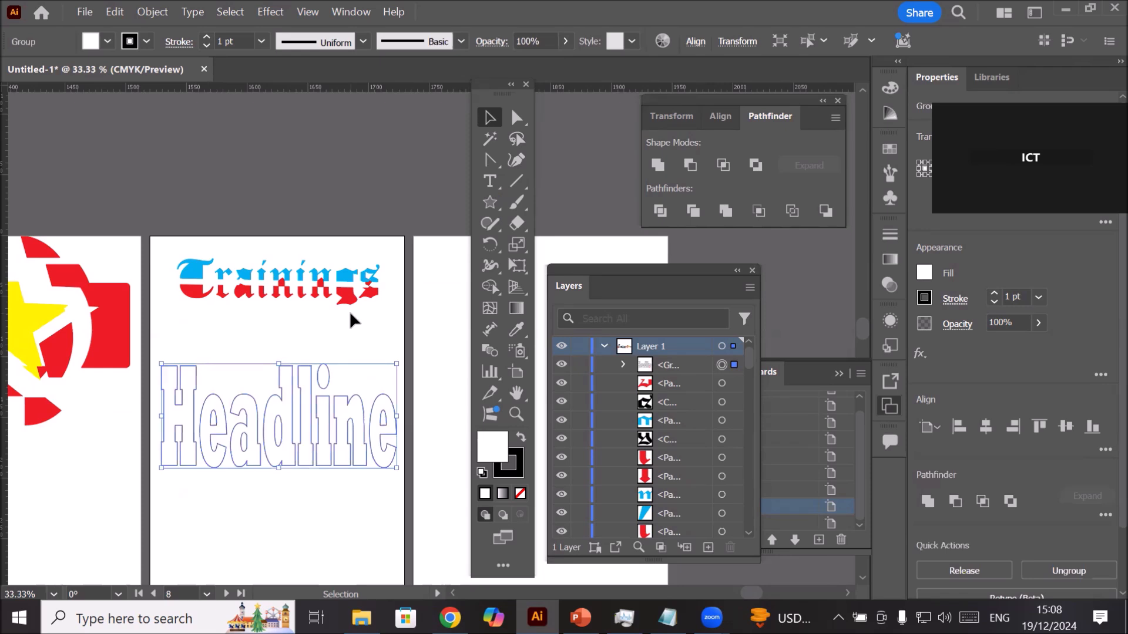
Step: Pull the top-right anchor point of the outlined "d" upward with the Direct Selection tool to form a slanted peak
{"action": "left_click", "coordinate": [519, 122]}
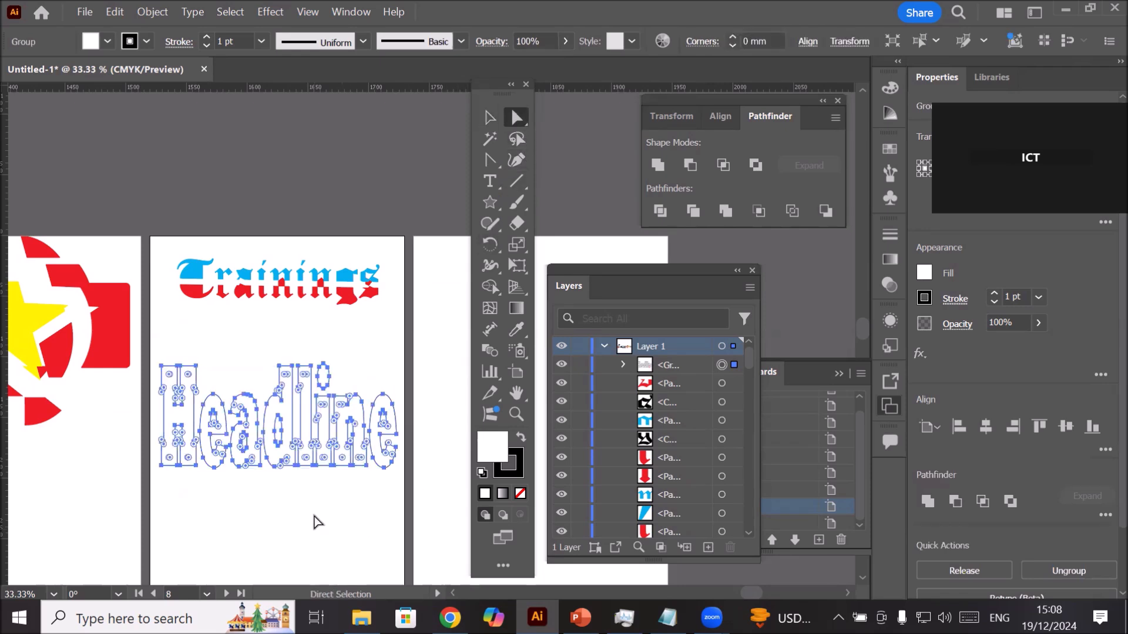
{"action": "scroll", "coordinate": [271, 509], "scroll_direction": "up", "scroll_amount": 1}
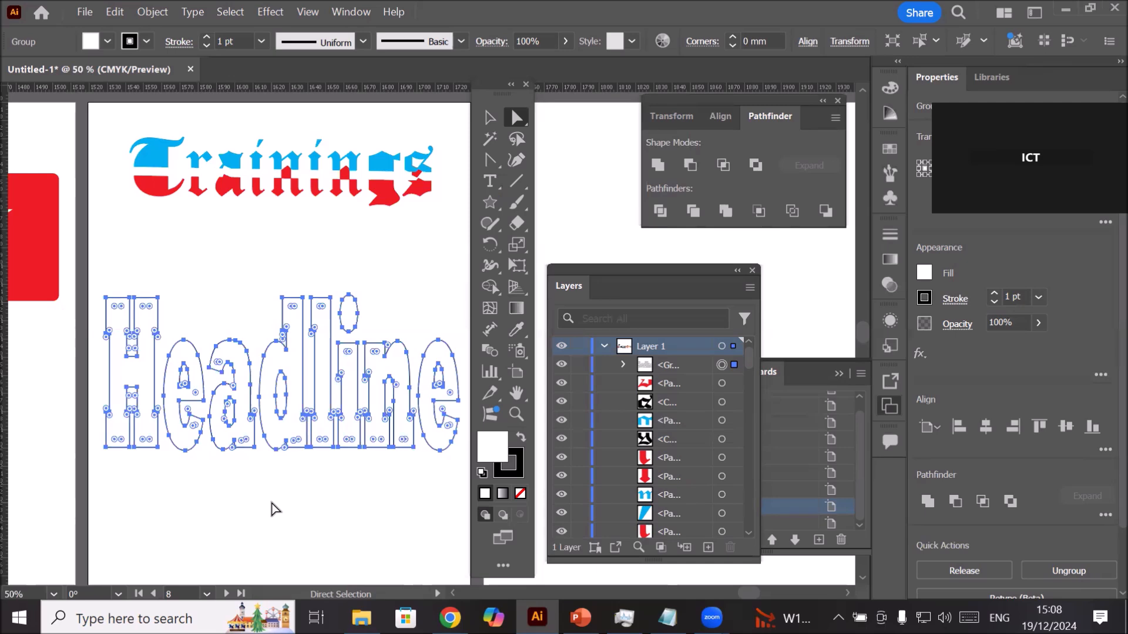
{"action": "left_click", "coordinate": [271, 291]}
{"action": "left_click", "coordinate": [295, 310]}
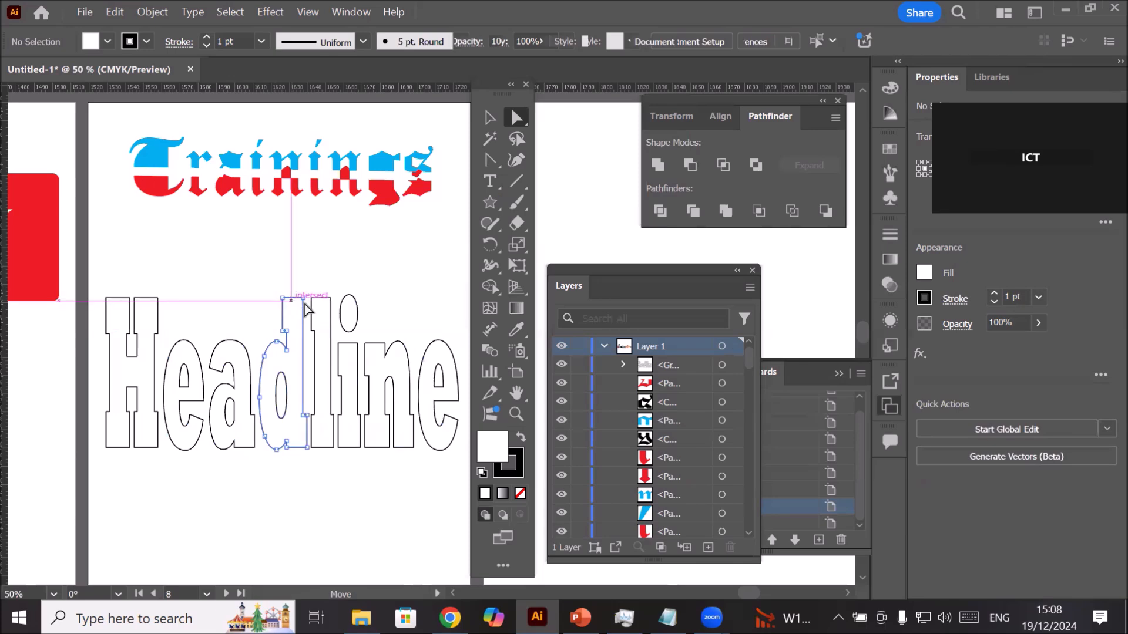
{"action": "scroll", "coordinate": [372, 327], "scroll_direction": "up", "scroll_amount": 3}
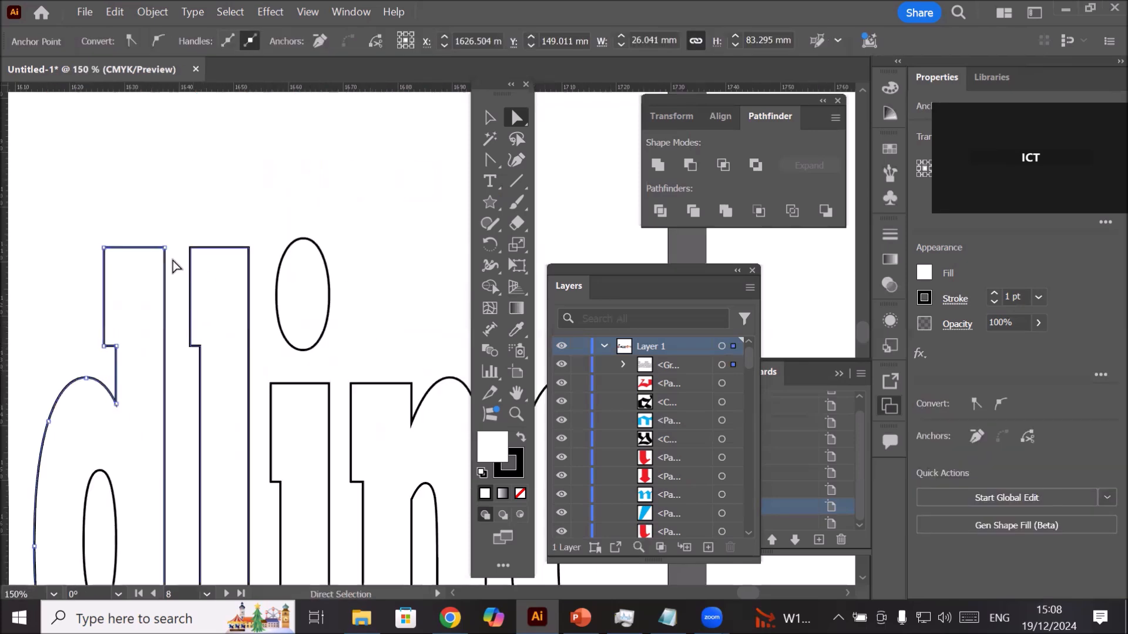
{"action": "left_click", "coordinate": [166, 247]}
{"action": "left_click", "coordinate": [103, 247]}
{"action": "left_click_drag", "start_coordinate": [94, 240], "coordinate": [166, 239]}
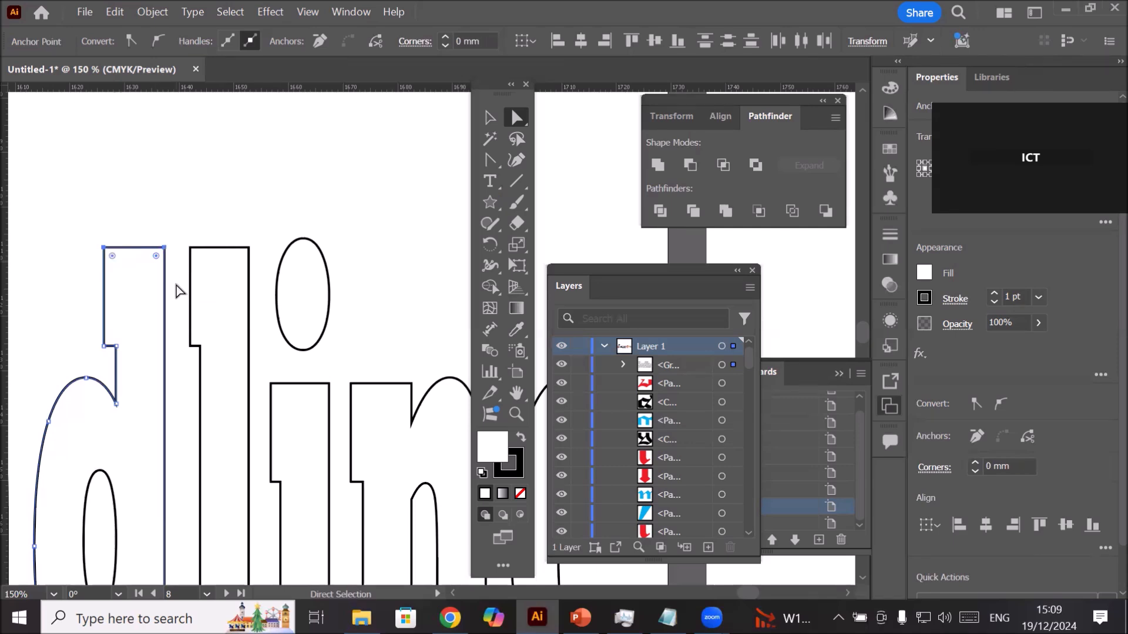
{"action": "left_click", "coordinate": [165, 248]}
{"action": "left_click_drag", "start_coordinate": [167, 248], "coordinate": [168, 140]}
Step: Pull the top-left anchor point of the outlined "l" upward to form a peak mirroring the one on the "d"
{"action": "left_click", "coordinate": [192, 249]}
{"action": "left_click_drag", "start_coordinate": [193, 248], "coordinate": [185, 144]}
{"action": "scroll", "coordinate": [268, 297], "scroll_direction": "down", "scroll_amount": 4}
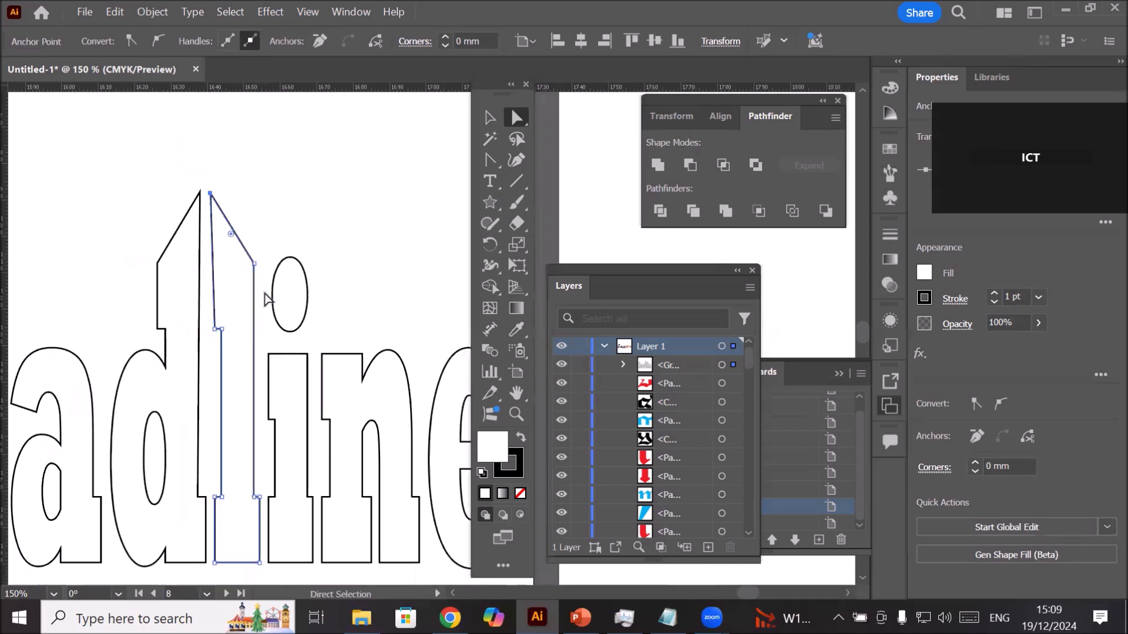
Step: Raise the top edge of the outlined "H"'s right stem well above its left stem with the Direct Selection tool
{"action": "scroll", "coordinate": [141, 290], "scroll_direction": "up", "scroll_amount": 3}
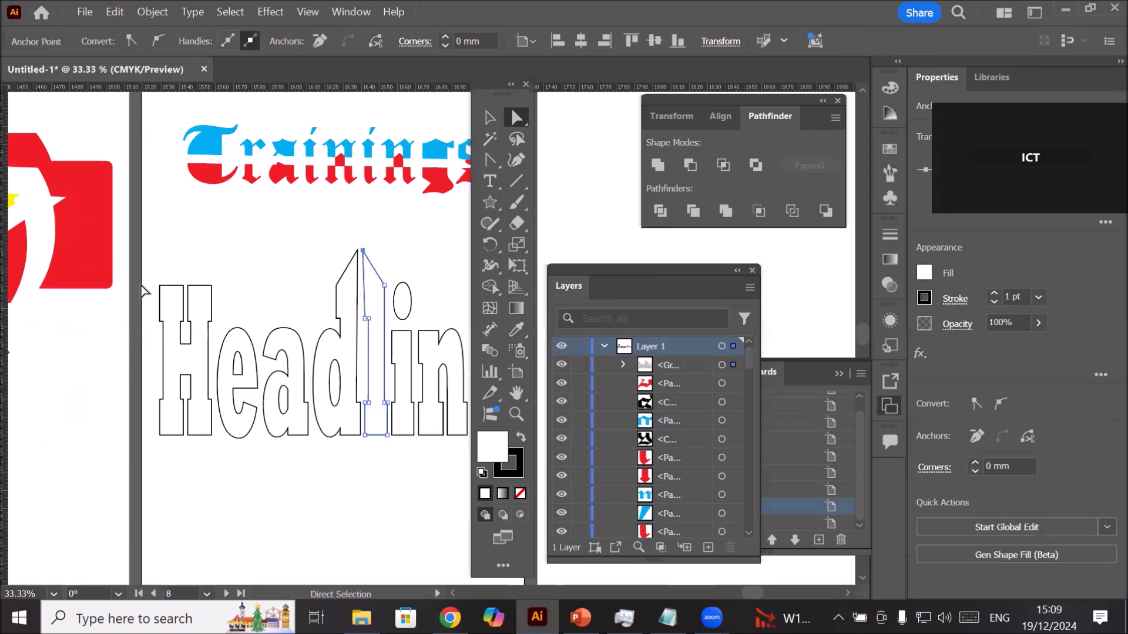
{"action": "left_click", "coordinate": [207, 288]}
{"action": "scroll", "coordinate": [205, 288], "scroll_direction": "up", "scroll_amount": 1}
{"action": "scroll", "coordinate": [206, 288], "scroll_direction": "up", "scroll_amount": 1}
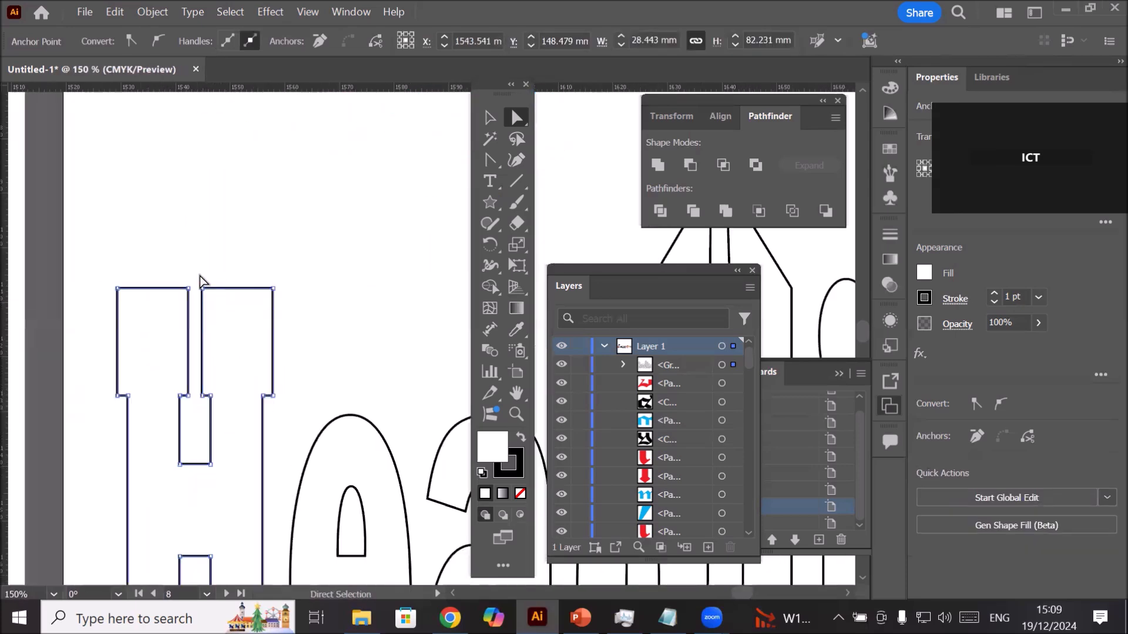
{"action": "left_click_drag", "start_coordinate": [198, 273], "coordinate": [272, 111]}
{"action": "scroll", "coordinate": [355, 312], "scroll_direction": "down", "scroll_amount": 3}
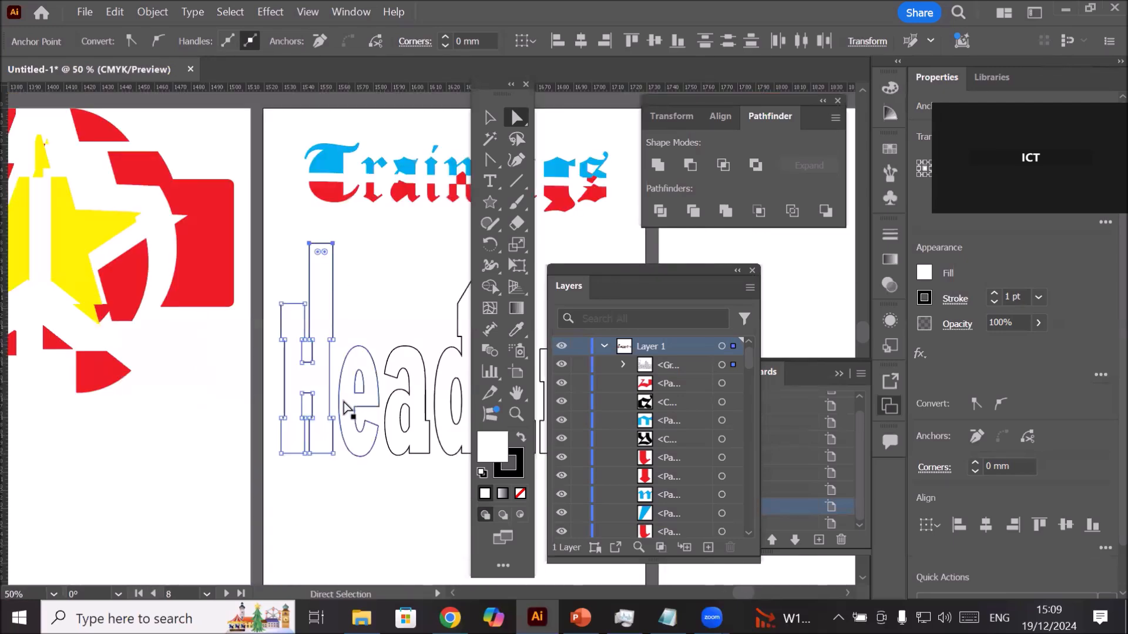
Step: Pull the bottom anchor points of the first outlined "e" in "Headline" downward to form a long pointed tail
{"action": "scroll", "coordinate": [346, 406], "scroll_direction": "down", "scroll_amount": 1}
{"action": "left_click_drag", "start_coordinate": [340, 415], "coordinate": [203, 379]}
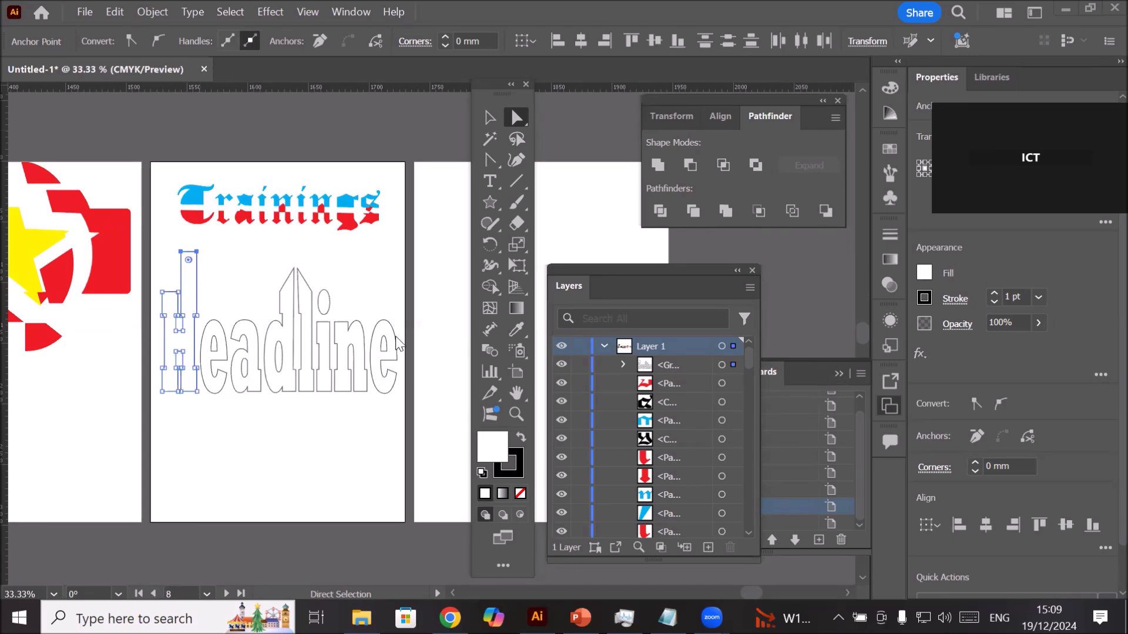
{"action": "left_click_drag", "start_coordinate": [228, 376], "coordinate": [259, 395]}
{"action": "scroll", "coordinate": [259, 395], "scroll_direction": "up", "scroll_amount": 2}
{"action": "left_click_drag", "start_coordinate": [170, 397], "coordinate": [168, 469]}
{"action": "scroll", "coordinate": [360, 454], "scroll_direction": "down", "scroll_amount": 2}
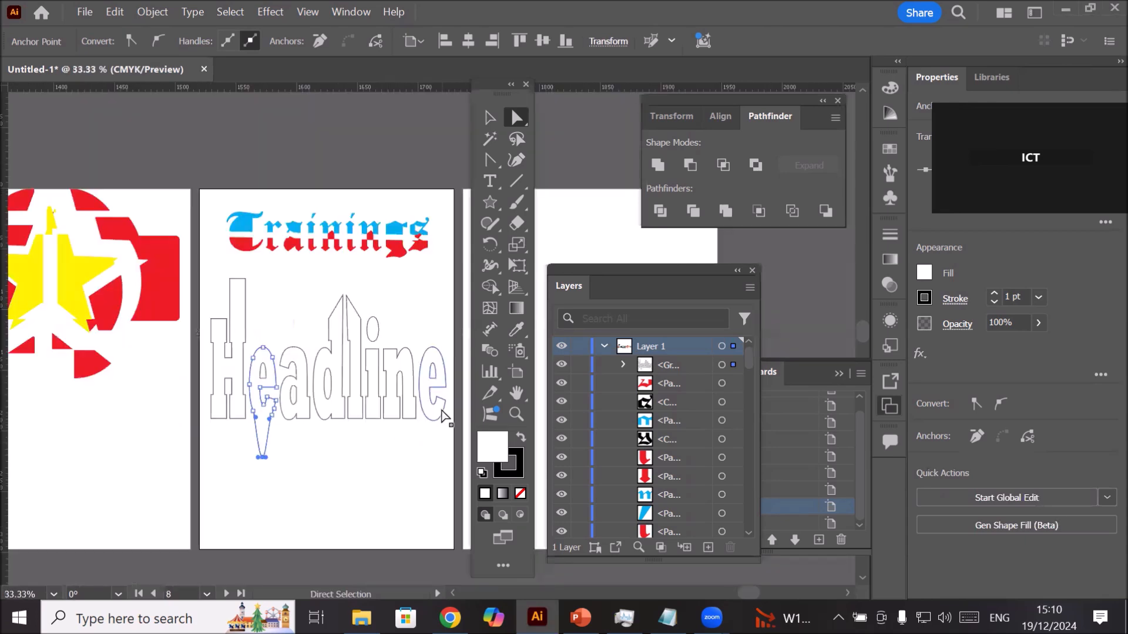
Step: Pull the bottom anchor points of the last "e" in "Headline" downward into a tail matching the first "e", and deselect it
{"action": "left_click", "coordinate": [433, 427]}
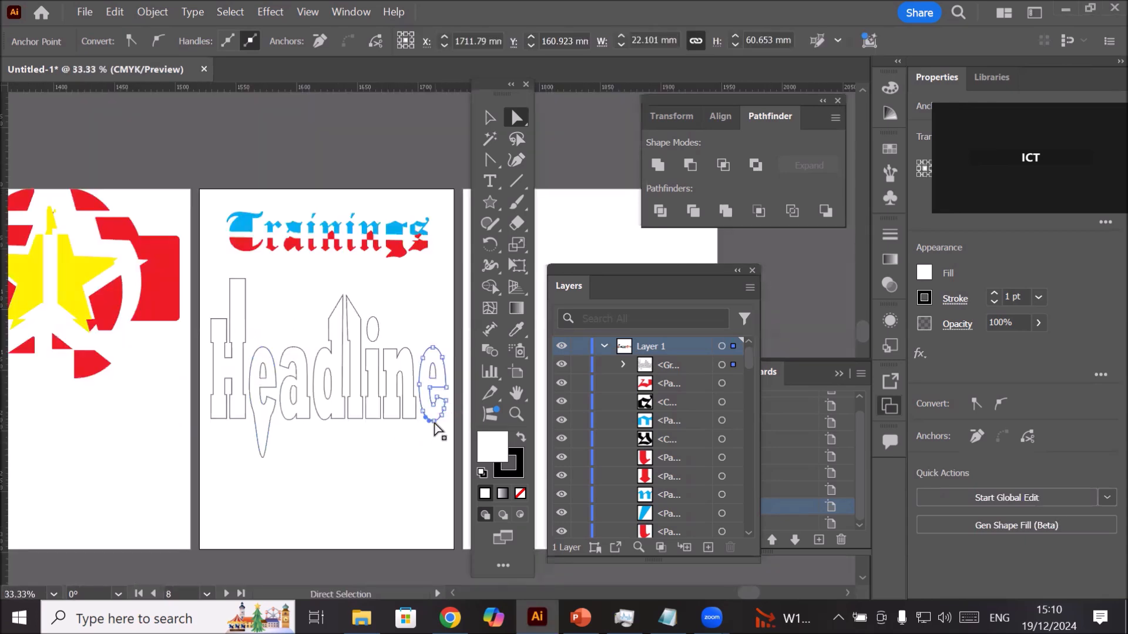
{"action": "left_click_drag", "start_coordinate": [432, 421], "coordinate": [434, 464]}
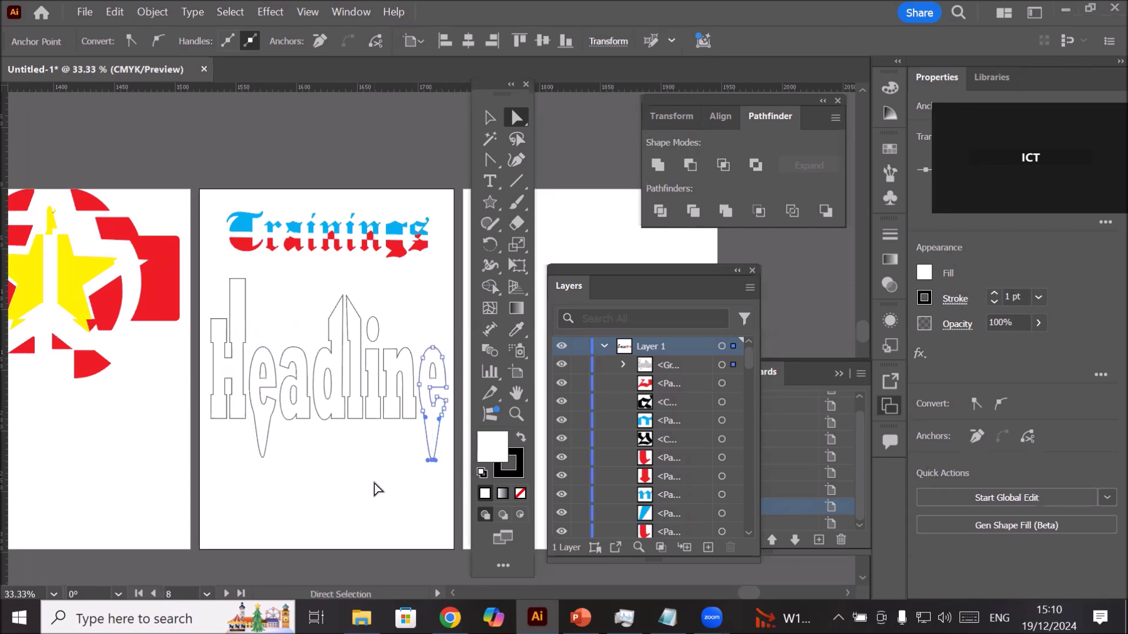
{"action": "left_click", "coordinate": [377, 489]}
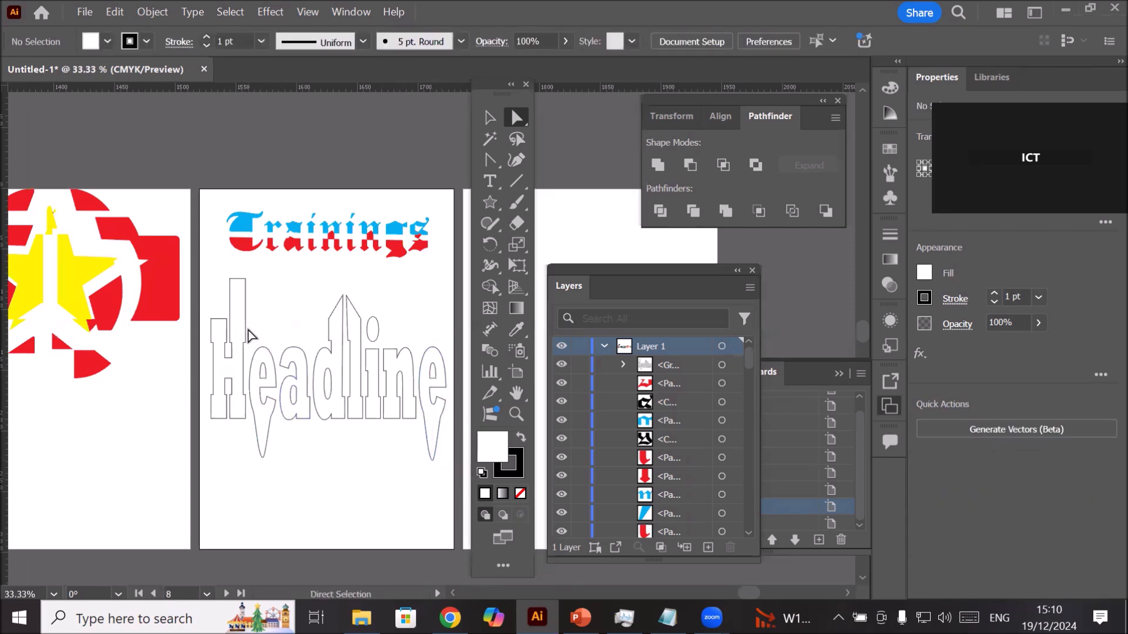
Step: Fill the outlined "H" of "Headline" with red F21616
{"action": "left_click", "coordinate": [246, 334]}
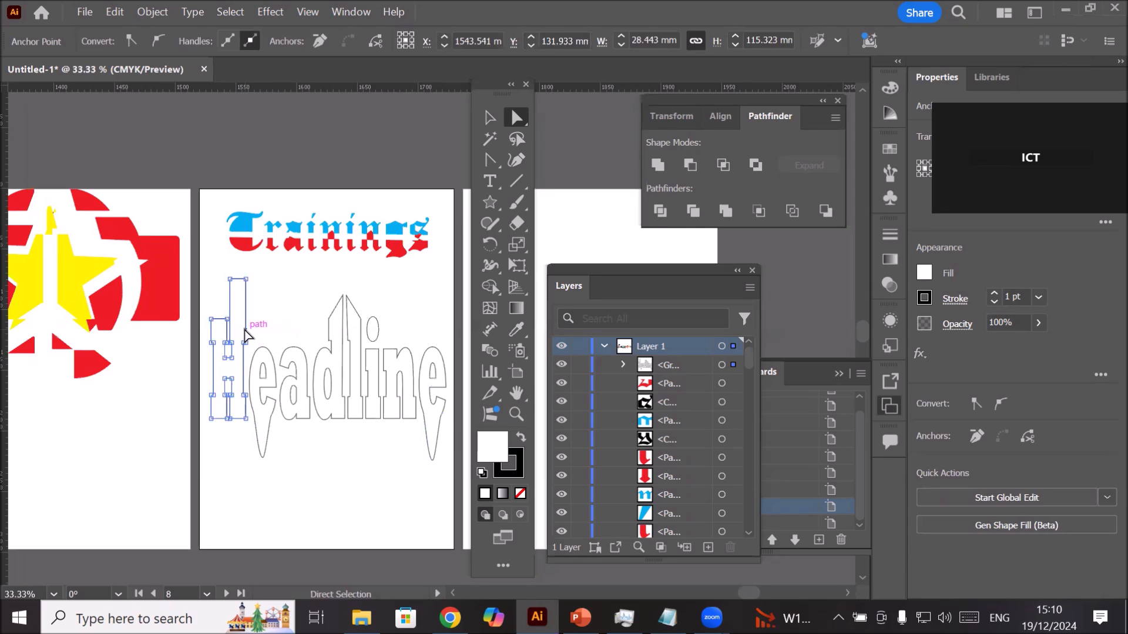
{"action": "double_click", "coordinate": [490, 451]}
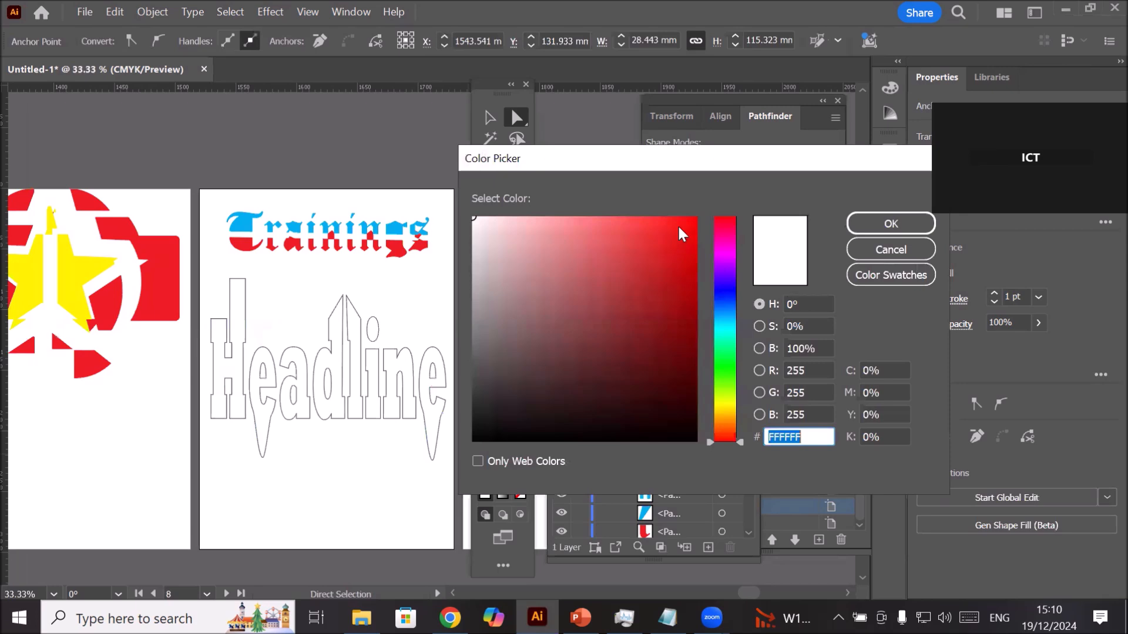
{"action": "left_click", "coordinate": [676, 228]}
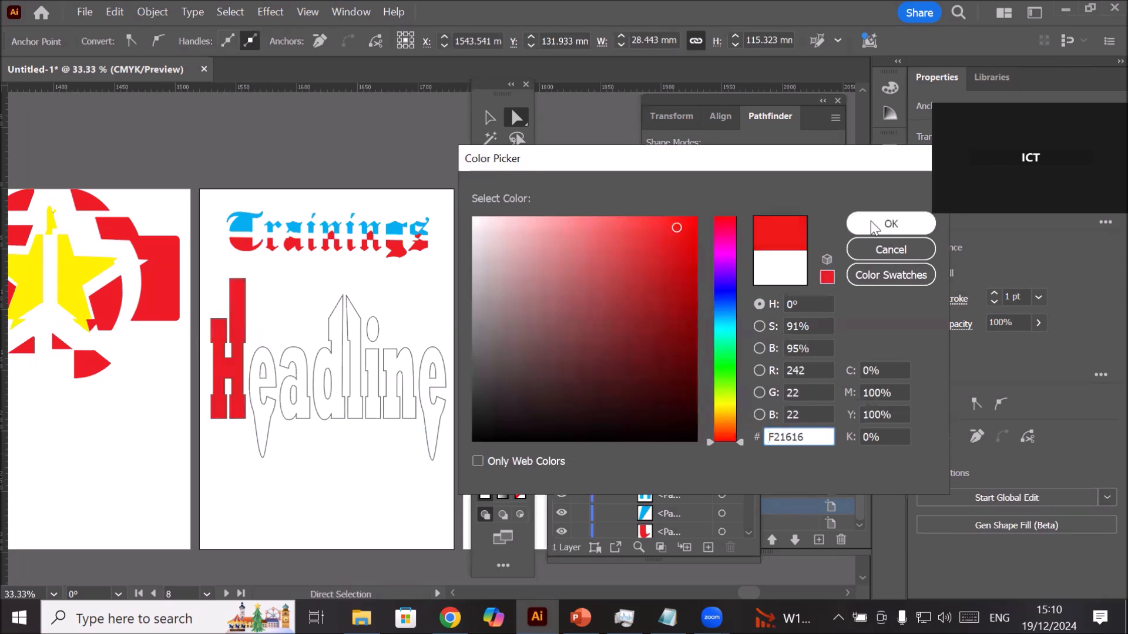
{"action": "left_click", "coordinate": [891, 223]}
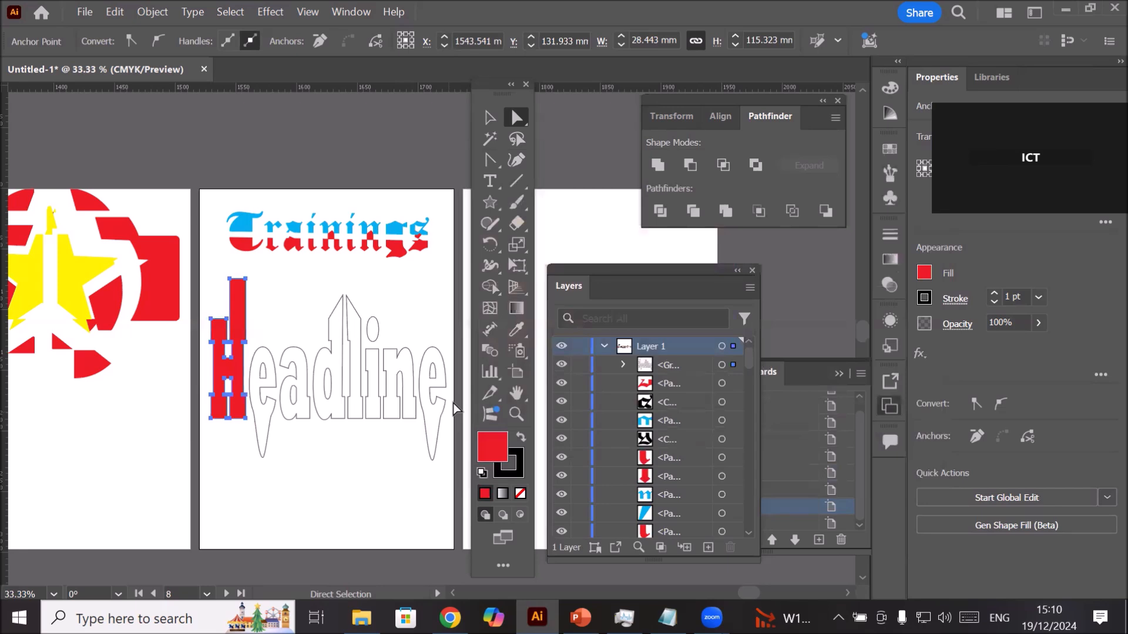
Step: Move the floating Pathfinder panel closer to the tools and clear the selection of the last "e"
{"action": "left_click", "coordinate": [441, 403]}
{"action": "left_click", "coordinate": [447, 407]}
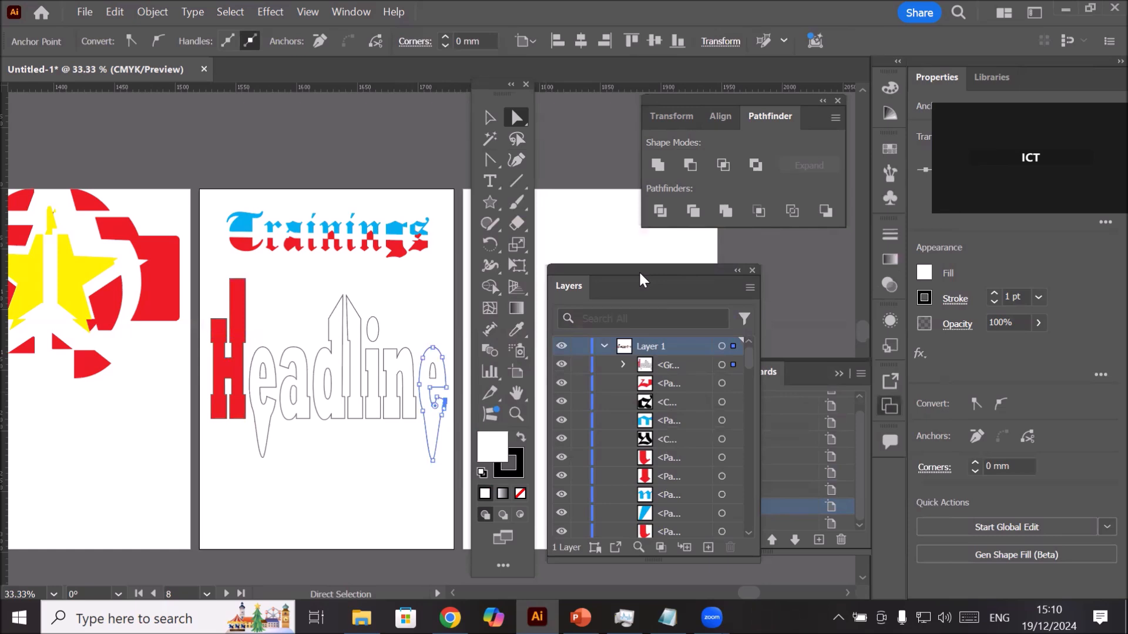
{"action": "left_click_drag", "start_coordinate": [721, 105], "coordinate": [665, 113]}
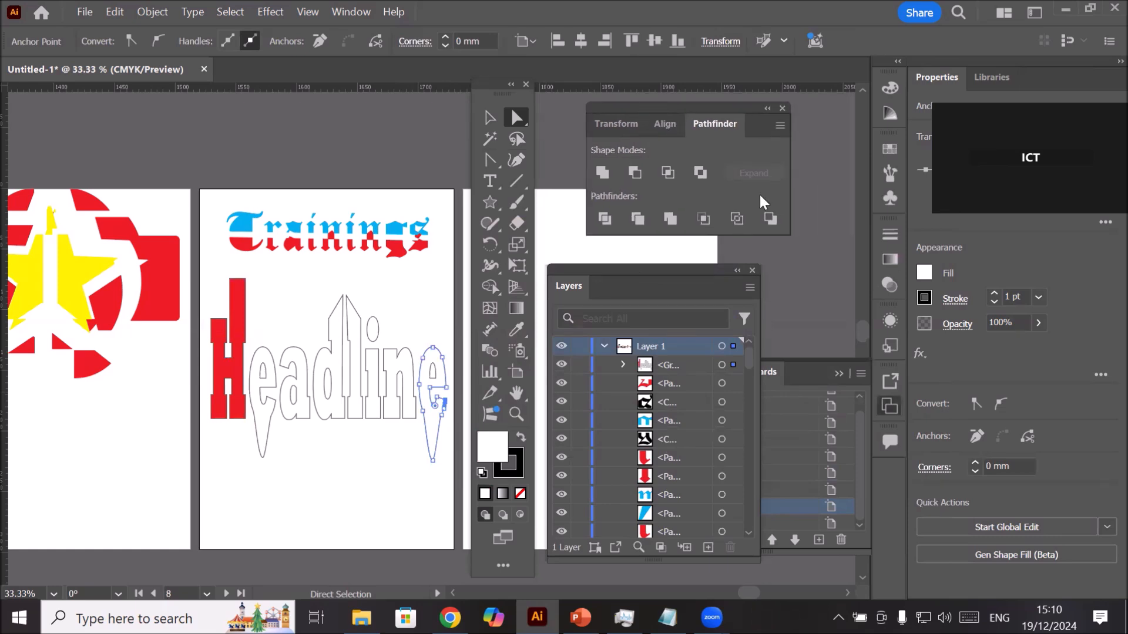
{"action": "left_click", "coordinate": [787, 282]}
{"action": "left_click", "coordinate": [814, 380]}
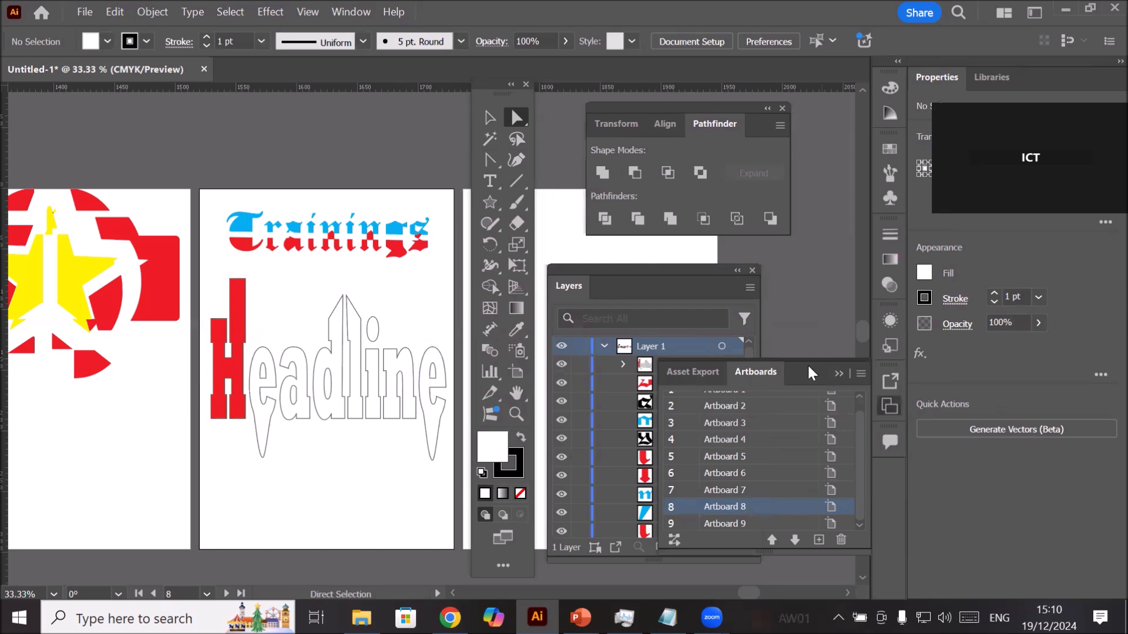
{"action": "left_click", "coordinate": [356, 12]}
{"action": "mouse_move", "coordinate": [393, 11]}
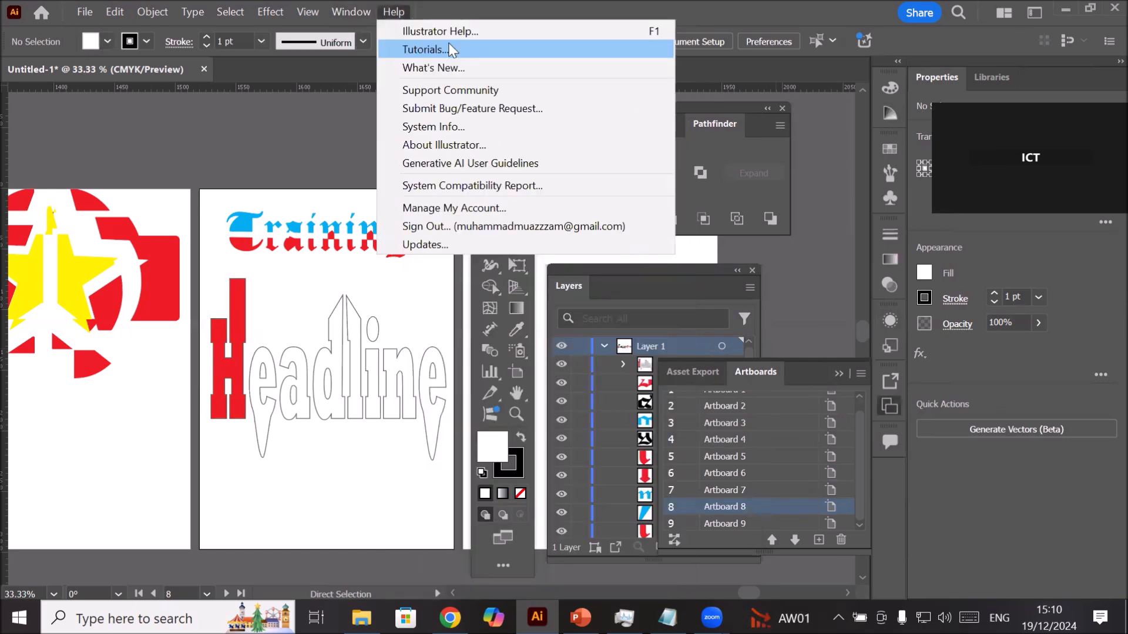
{"action": "left_click", "coordinate": [384, 13]}
{"action": "left_click", "coordinate": [371, 13]}
{"action": "mouse_move", "coordinate": [400, 29]}
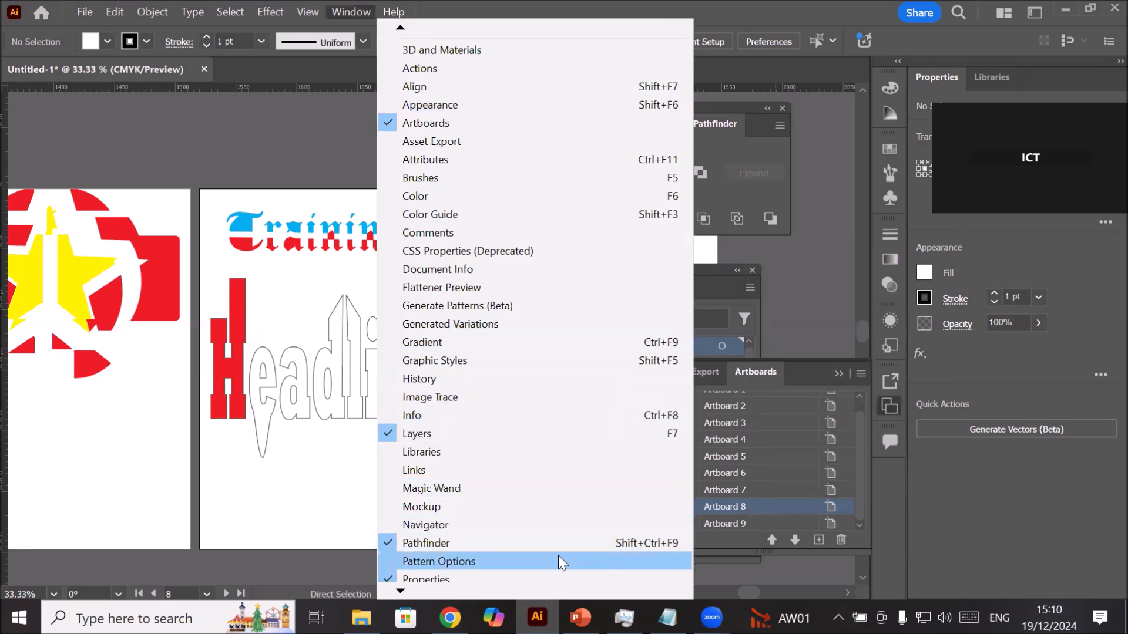
{"action": "scroll", "coordinate": [459, 580], "scroll_direction": "down", "scroll_amount": 3}
{"action": "scroll", "coordinate": [463, 582], "scroll_direction": "down", "scroll_amount": 3}
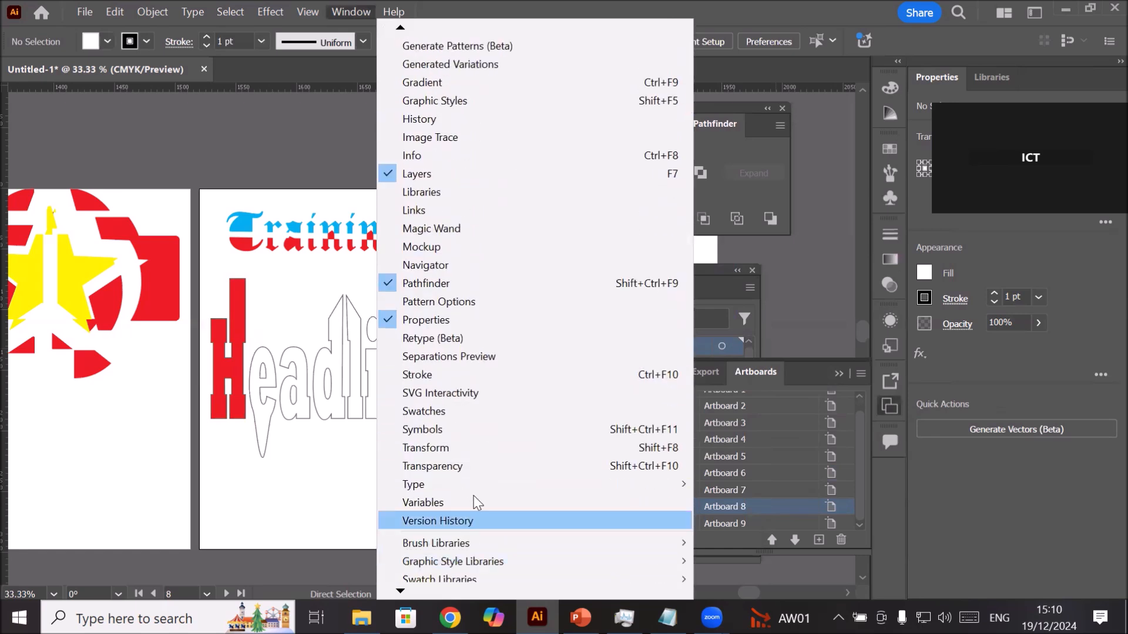
{"action": "left_click", "coordinate": [820, 279]}
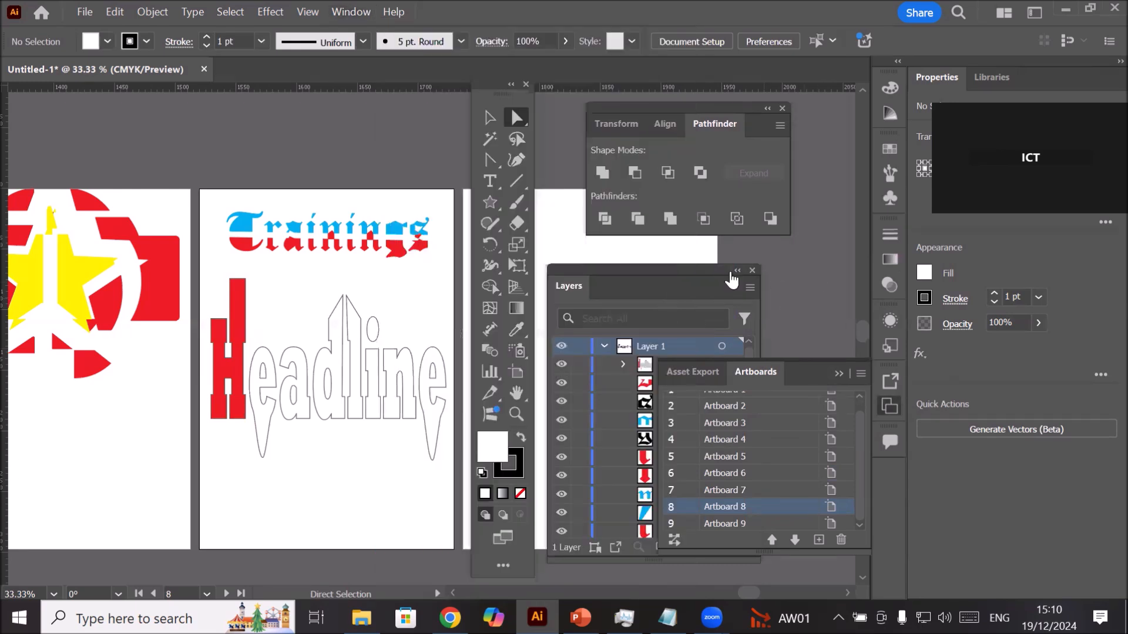
Step: Collapse the Layers panel to an icon and place the floating Artboards panel directly below the Pathfinder panel
{"action": "left_click", "coordinate": [737, 271]}
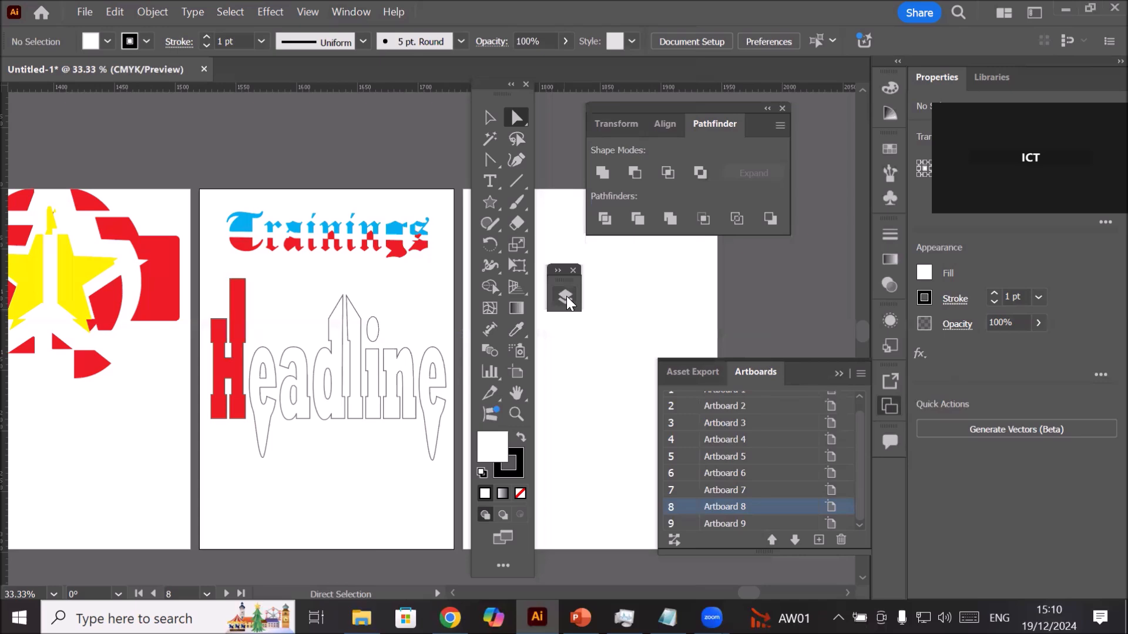
{"action": "left_click_drag", "start_coordinate": [811, 370], "coordinate": [738, 272]}
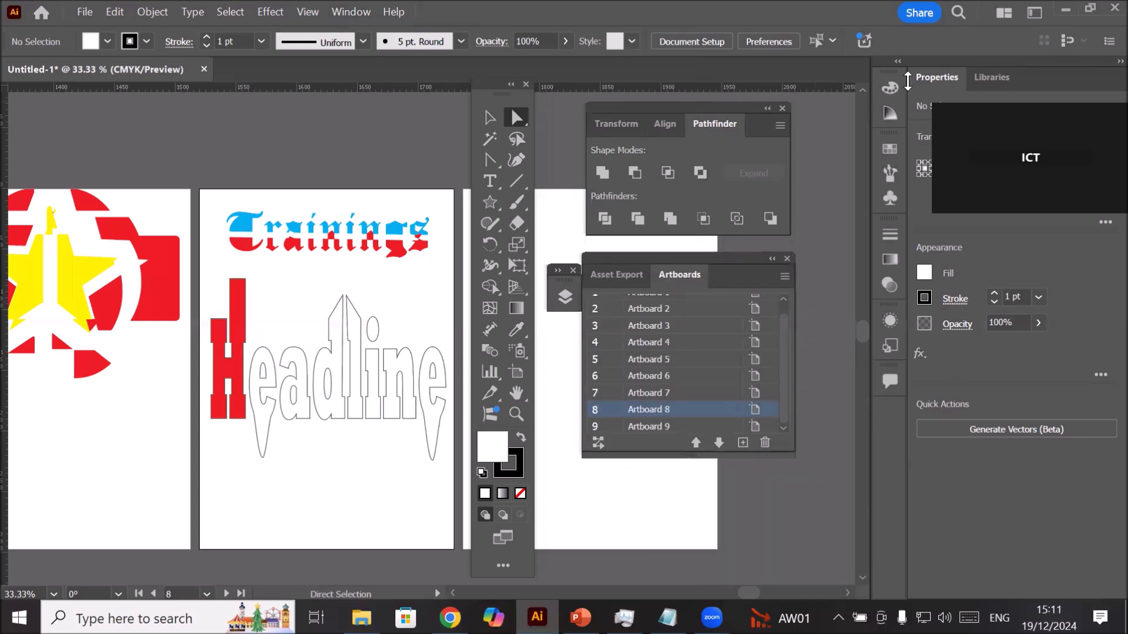
Step: Detach the Properties panel so it floats over the artboard, and enable Dashed Line in its stroke options
{"action": "left_click_drag", "start_coordinate": [935, 77], "coordinate": [336, 130]}
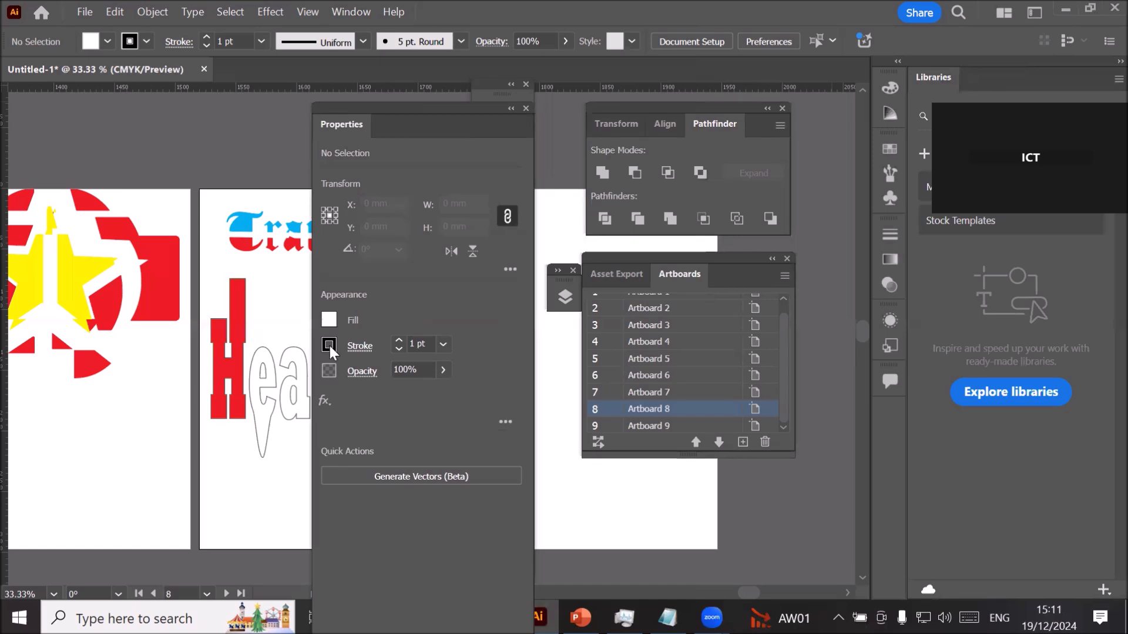
{"action": "scroll", "coordinate": [232, 347], "scroll_direction": "up", "scroll_amount": 1}
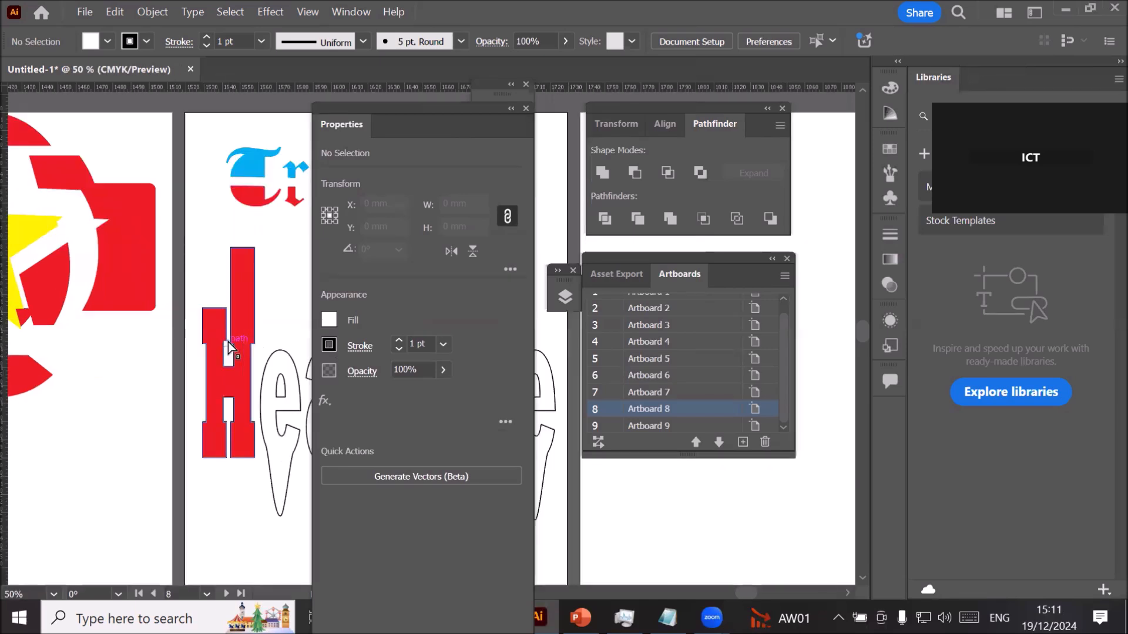
{"action": "scroll", "coordinate": [232, 346], "scroll_direction": "up", "scroll_amount": 3}
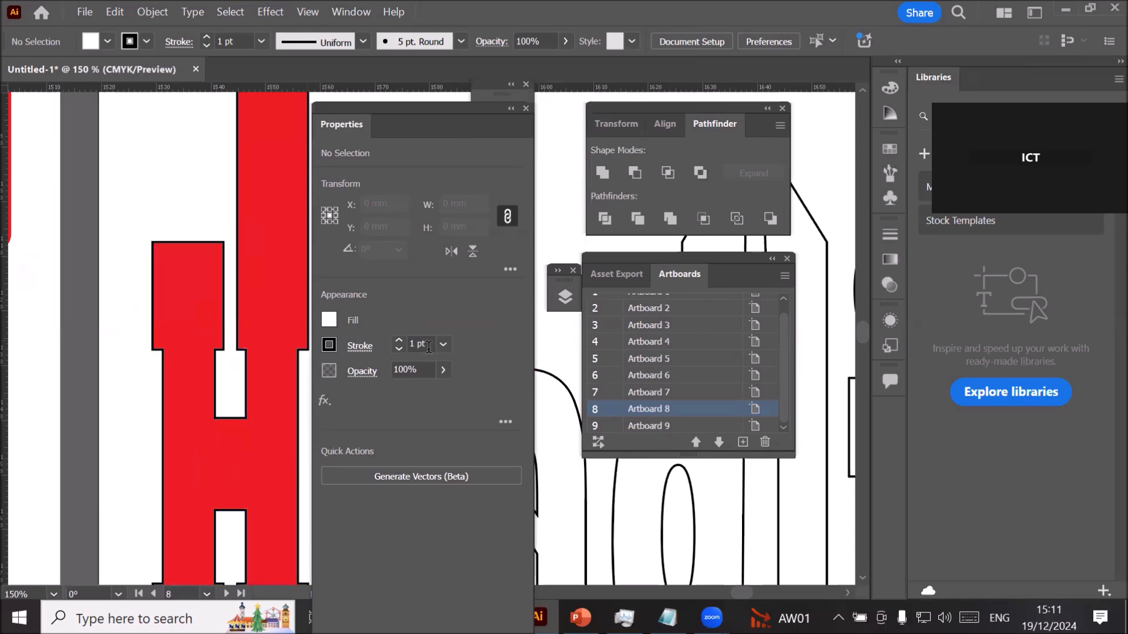
{"action": "left_click", "coordinate": [359, 348]}
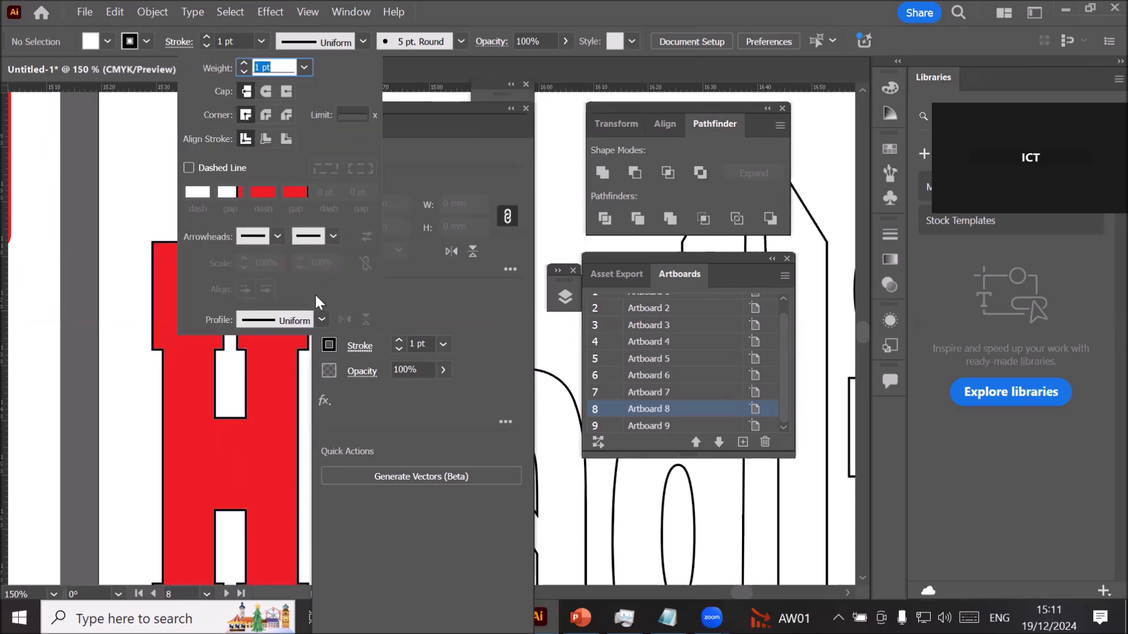
{"action": "left_click", "coordinate": [188, 167]}
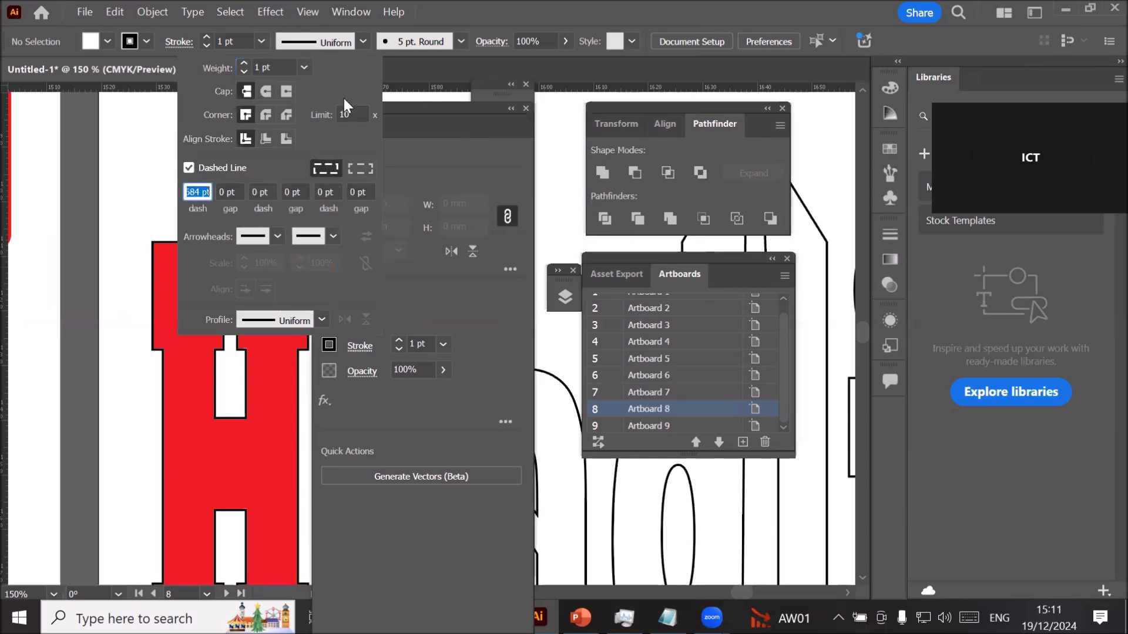
{"action": "left_click", "coordinate": [443, 186]}
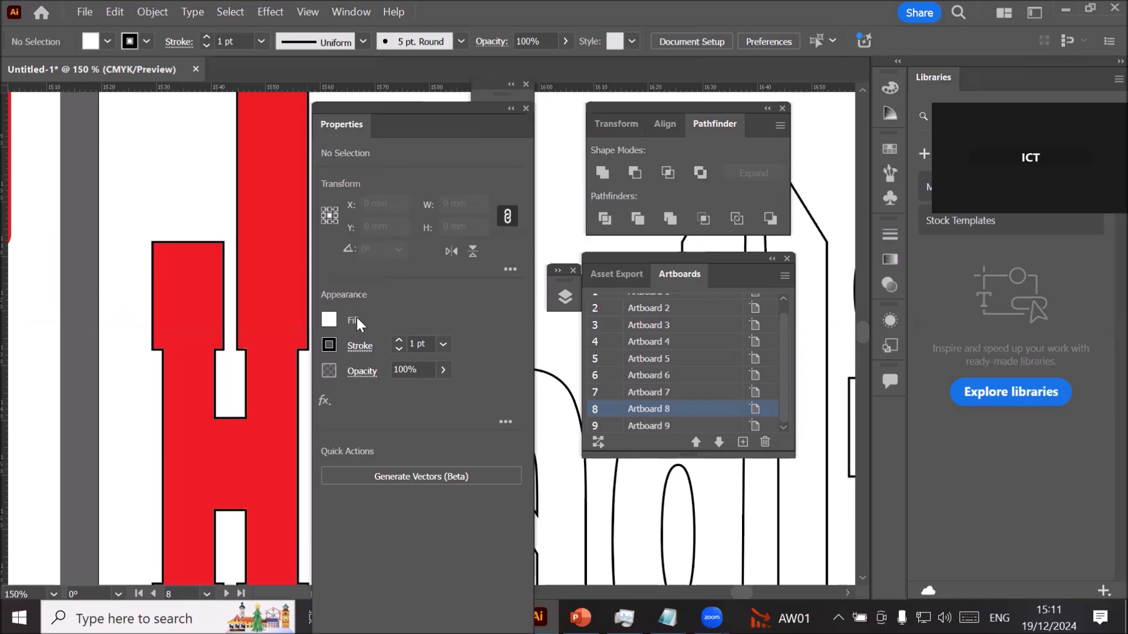
Step: Set the default fill to the yellow swatch with nothing selected, and collapse the Properties panel to an icon
{"action": "left_click", "coordinate": [329, 319]}
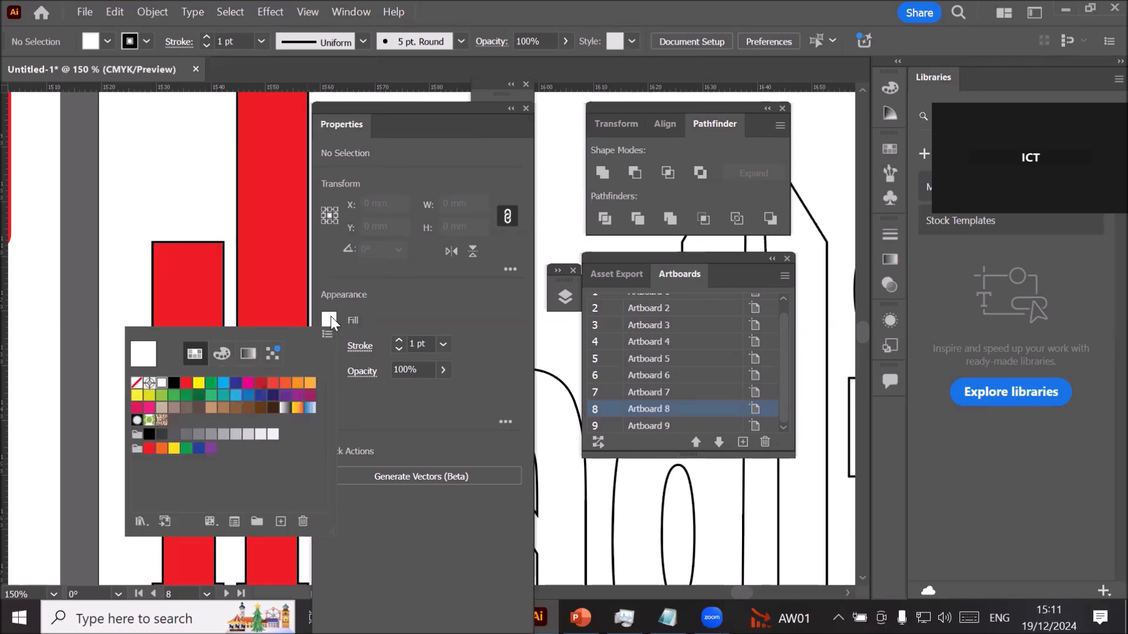
{"action": "left_click", "coordinate": [198, 385]}
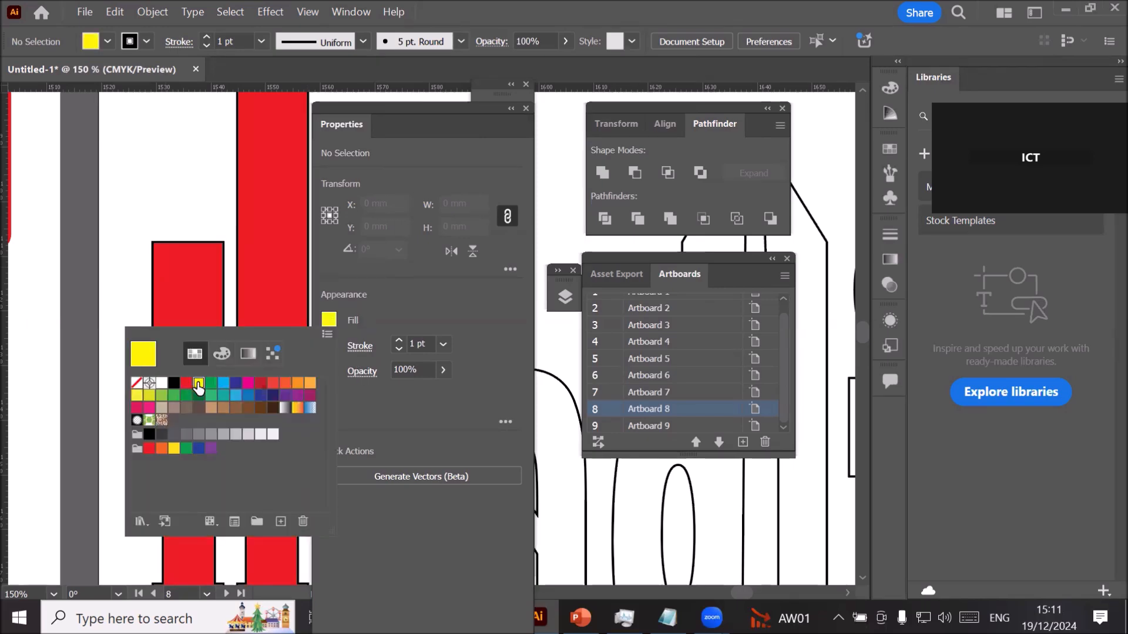
{"action": "left_click", "coordinate": [438, 181]}
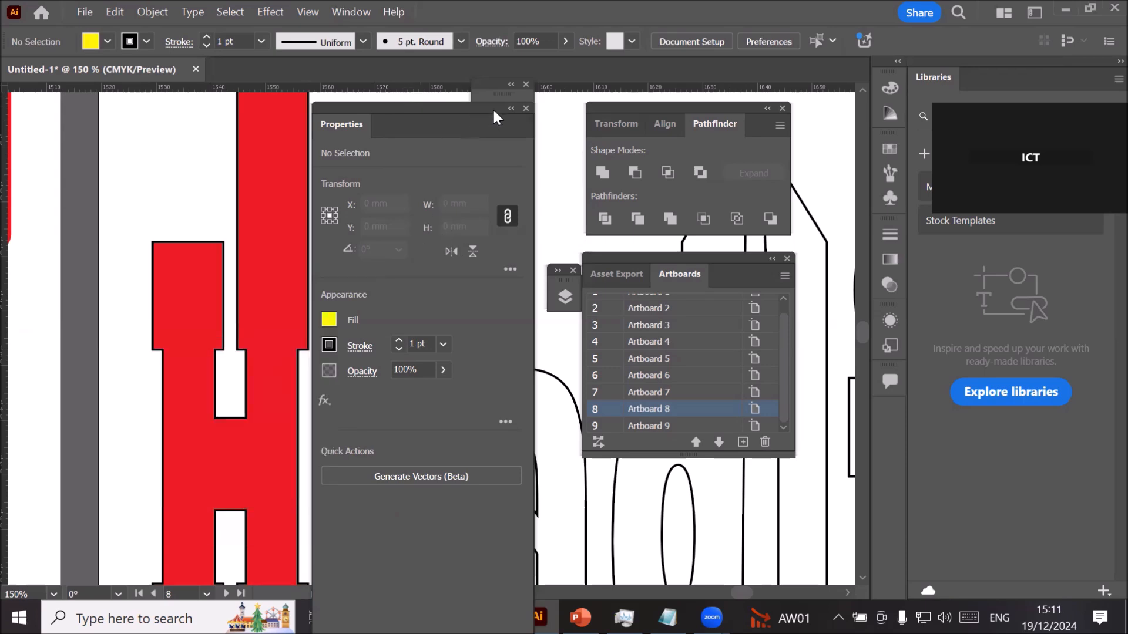
{"action": "left_click", "coordinate": [510, 108]}
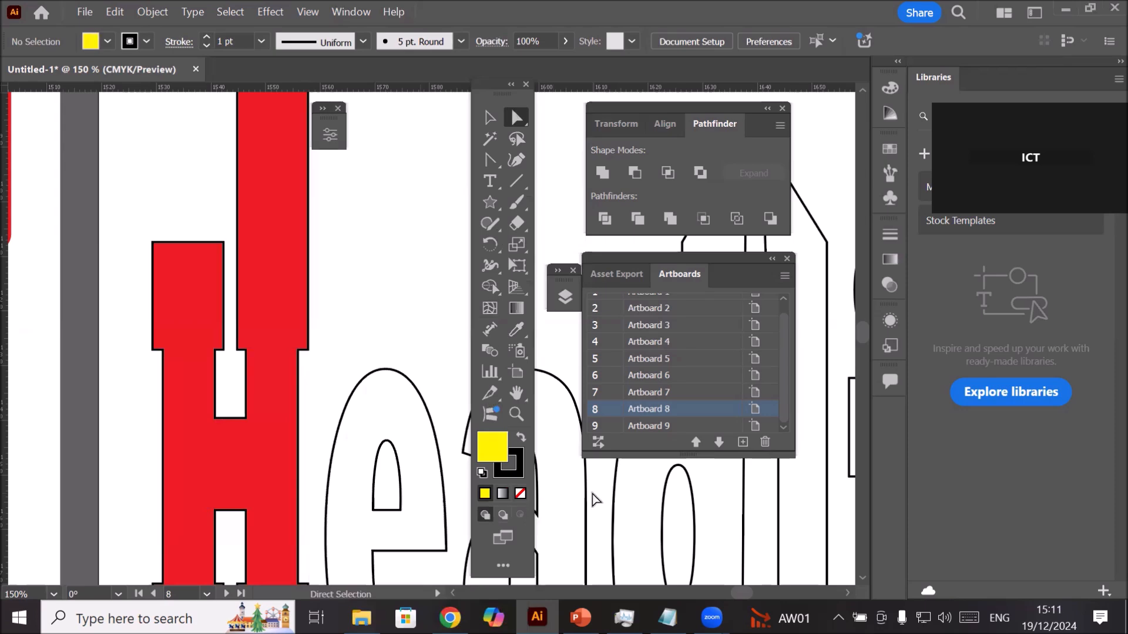
Step: Fill the outlined letter "d" of "Headline" with the CMYK Red swatch
{"action": "scroll", "coordinate": [595, 500], "scroll_direction": "down", "scroll_amount": 3}
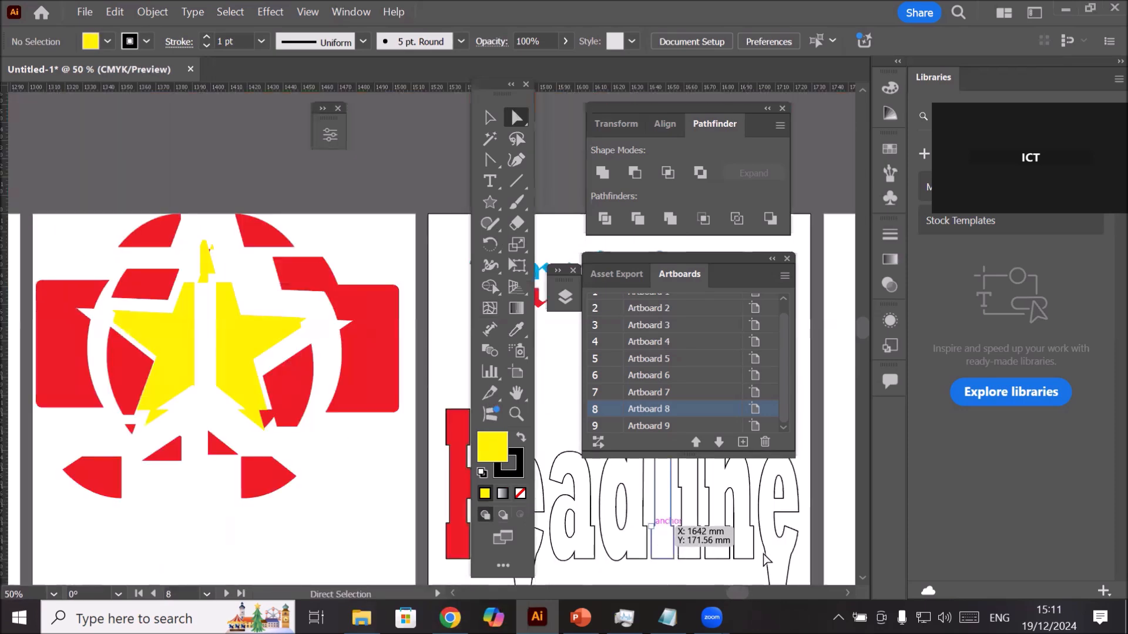
{"action": "scroll", "coordinate": [834, 575], "scroll_direction": "right", "scroll_amount": 5}
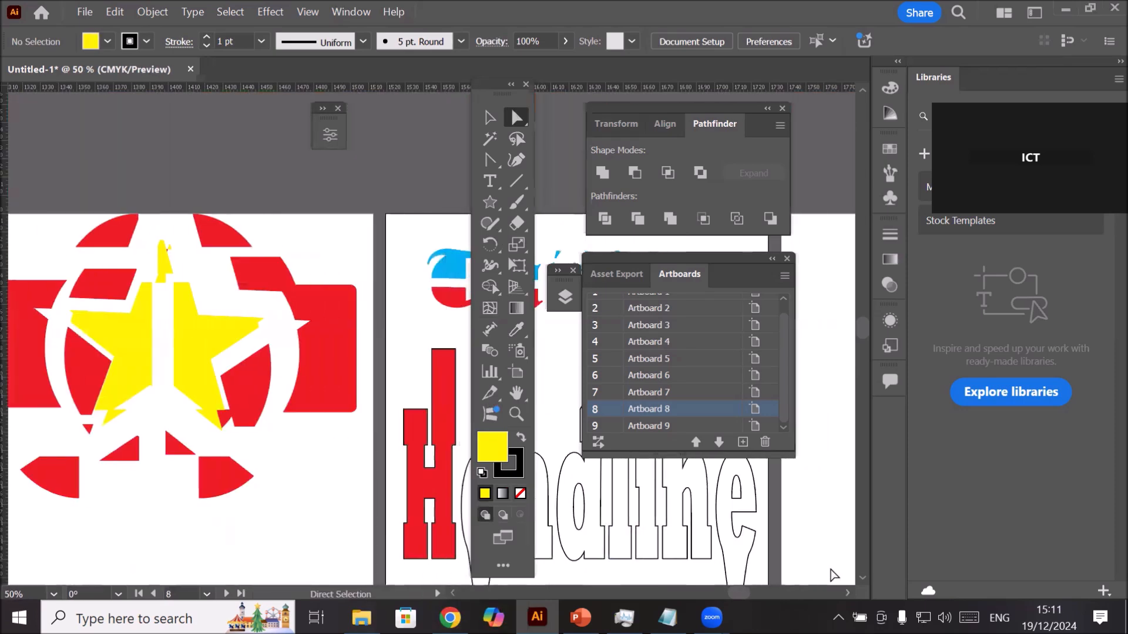
{"action": "scroll", "coordinate": [833, 575], "scroll_direction": "right", "scroll_amount": 7}
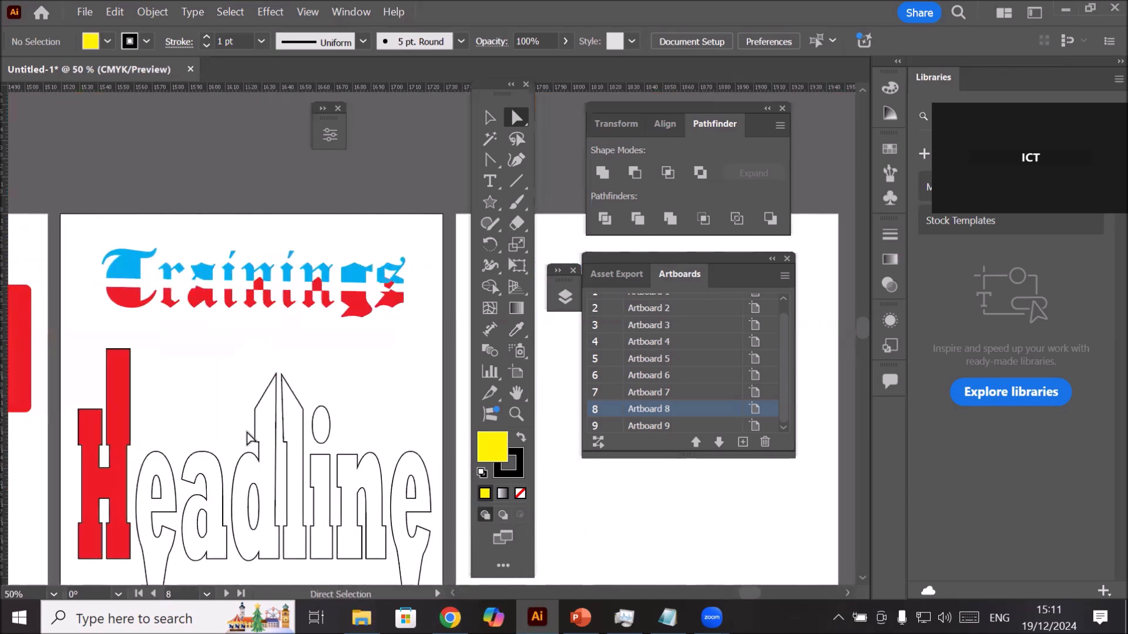
{"action": "left_click", "coordinate": [261, 464]}
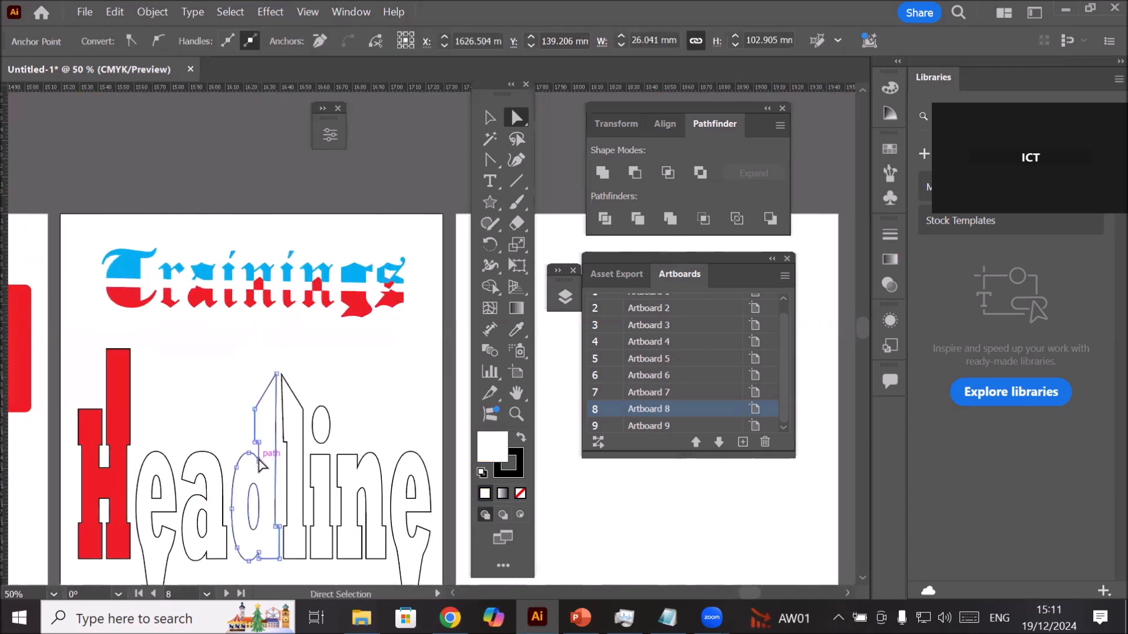
{"action": "left_click", "coordinate": [488, 118]}
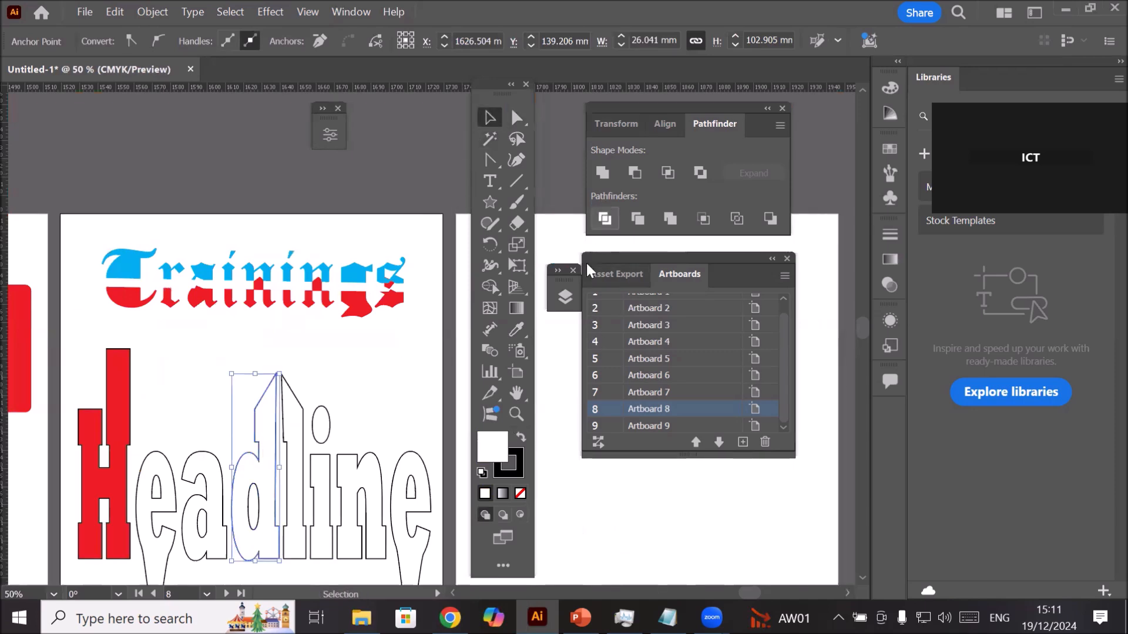
{"action": "left_click", "coordinate": [330, 135]}
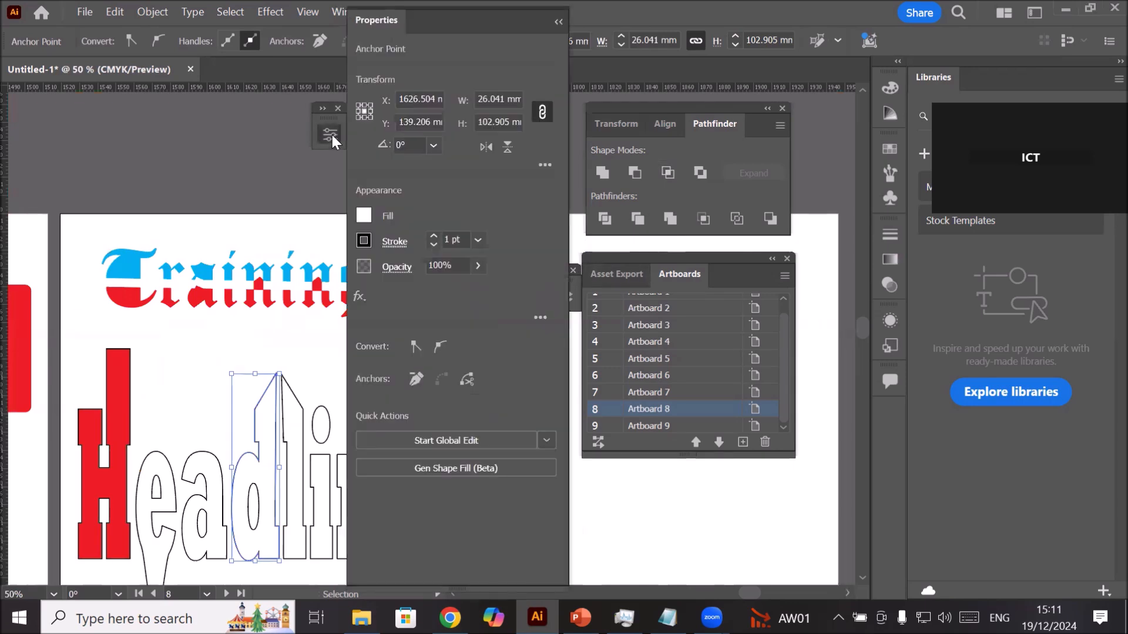
{"action": "left_click", "coordinate": [364, 215]}
{"action": "left_click", "coordinate": [221, 279]}
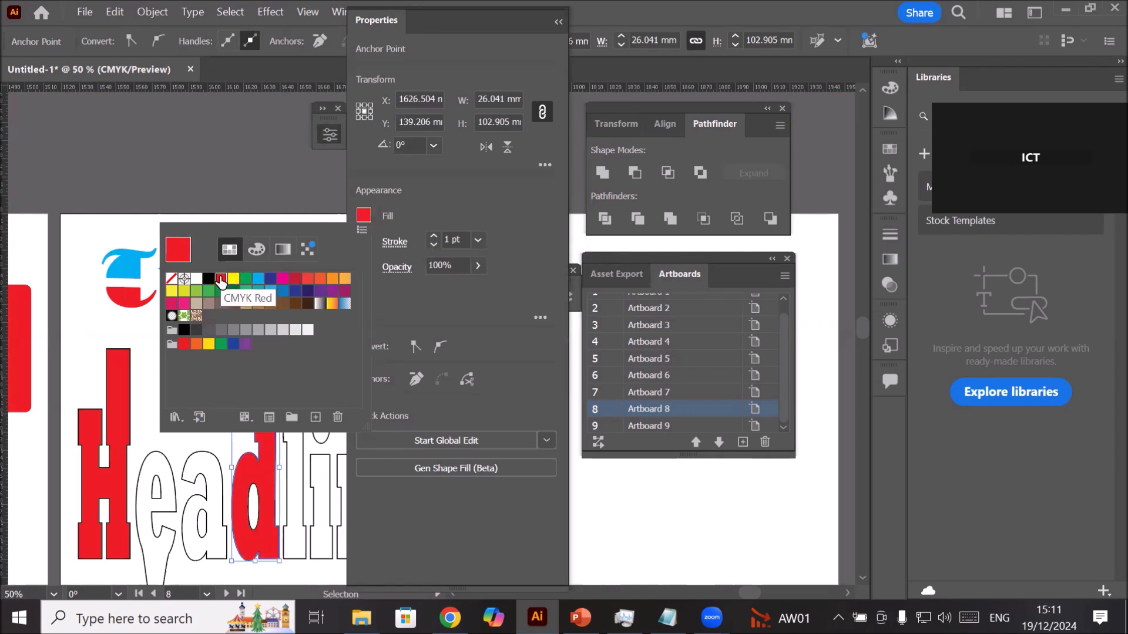
Step: Increase the stroke weight of the letter "d" to 9 pt
{"action": "left_click", "coordinate": [431, 236]}
{"action": "left_click", "coordinate": [434, 235]}
{"action": "left_click", "coordinate": [434, 235]}
{"action": "left_click", "coordinate": [434, 236]}
{"action": "left_click", "coordinate": [433, 236]}
{"action": "left_click", "coordinate": [434, 235]}
{"action": "left_click", "coordinate": [433, 235]}
{"action": "left_click", "coordinate": [433, 236]}
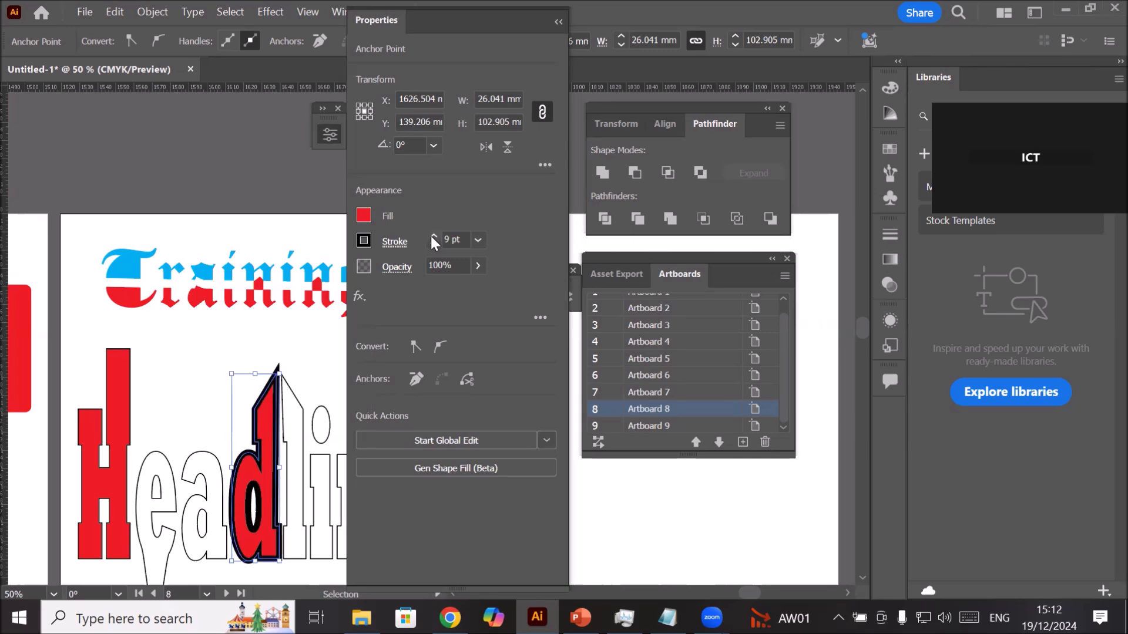
Step: Enable Dashed Line on the stroke of the letter "d", inspect the dashes up close, and collapse the Properties panel
{"action": "left_click", "coordinate": [394, 242]}
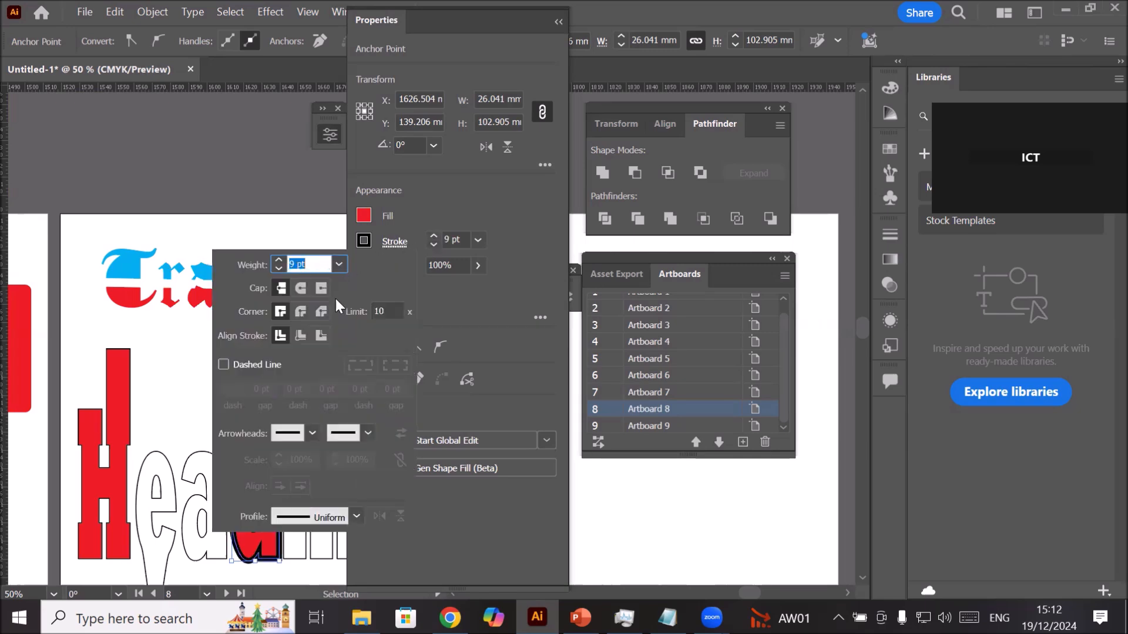
{"action": "left_click", "coordinate": [223, 364]}
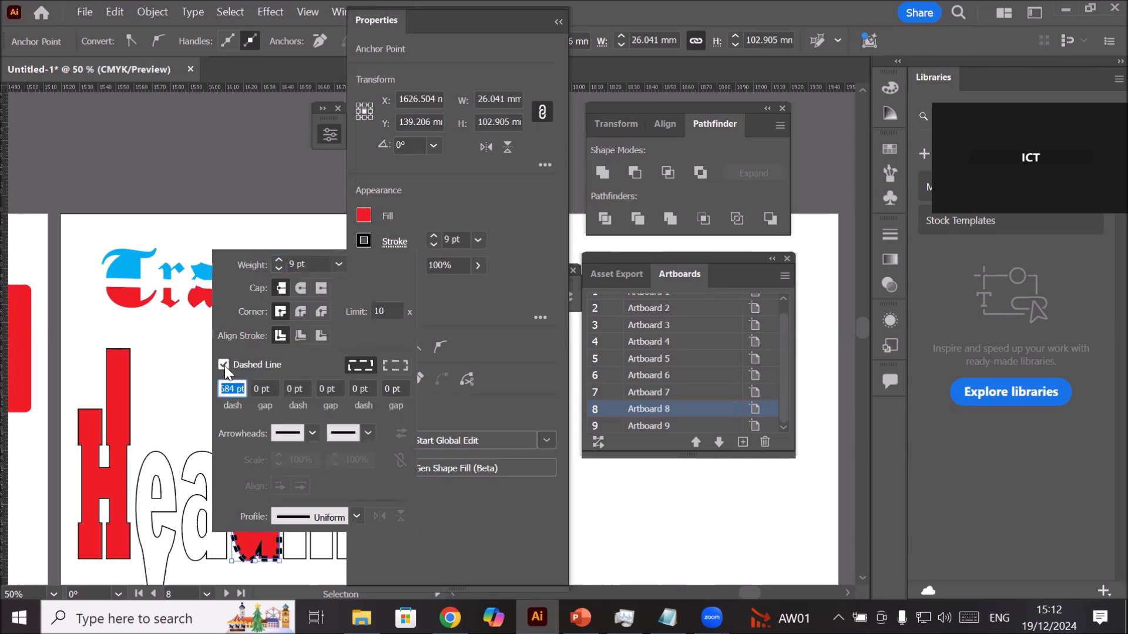
{"action": "left_click", "coordinate": [448, 198]}
{"action": "scroll", "coordinate": [293, 487], "scroll_direction": "up", "scroll_amount": 2}
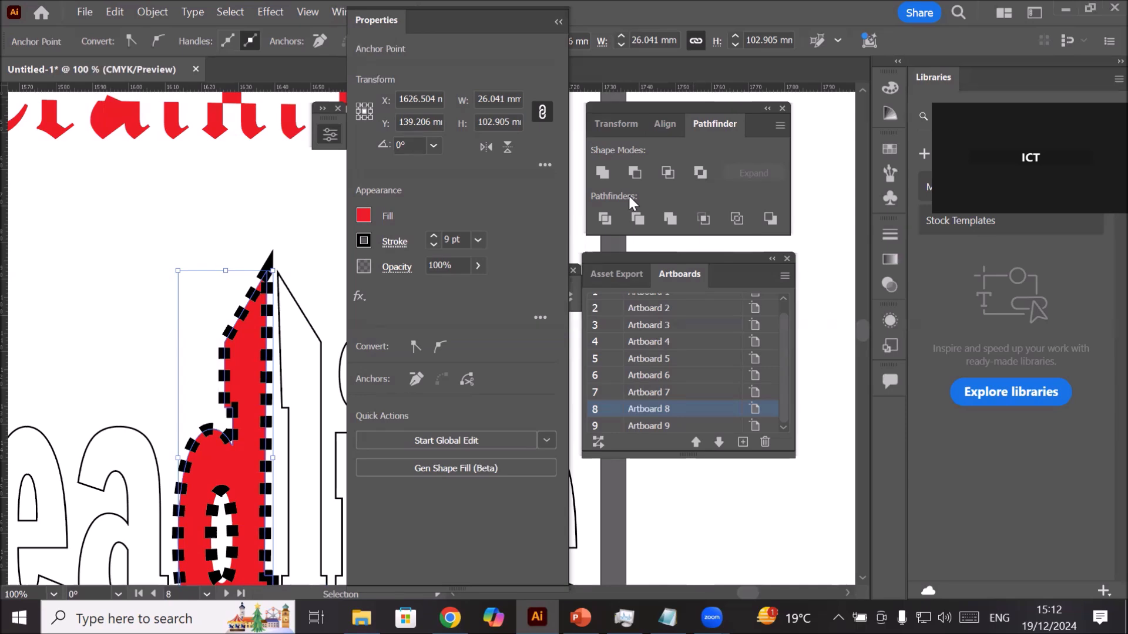
{"action": "left_click", "coordinate": [559, 21]}
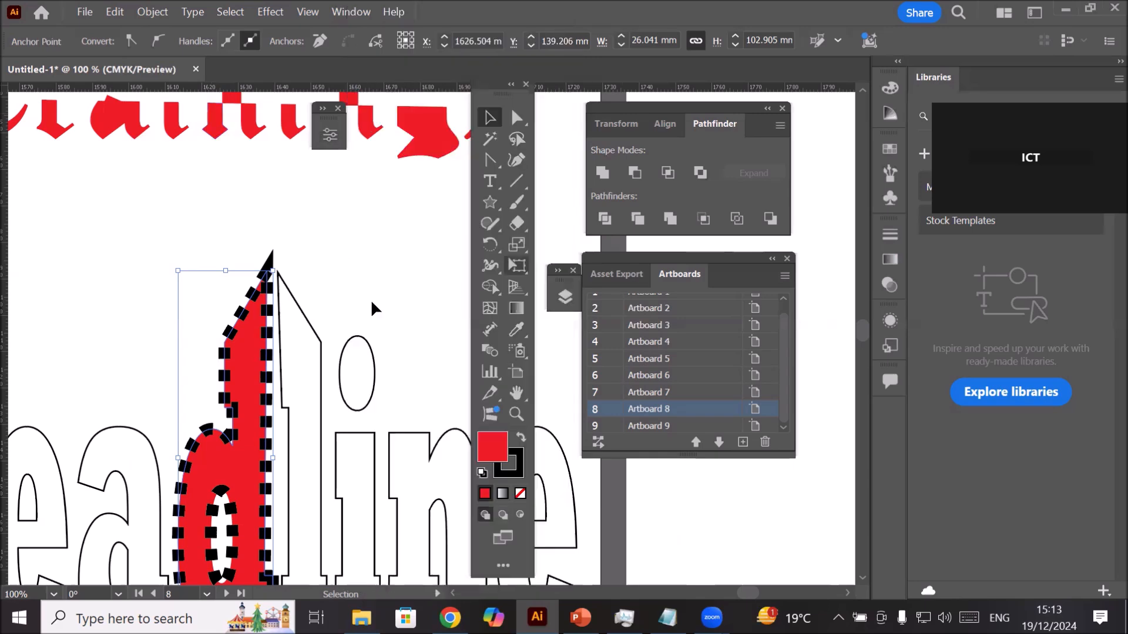
Step: Draw a nearly round ellipse in the upper part of the empty Artboard 9 with the Ellipse tool
{"action": "scroll", "coordinate": [335, 299], "scroll_direction": "down", "scroll_amount": 3}
{"action": "scroll", "coordinate": [327, 297], "scroll_direction": "down", "scroll_amount": 1}
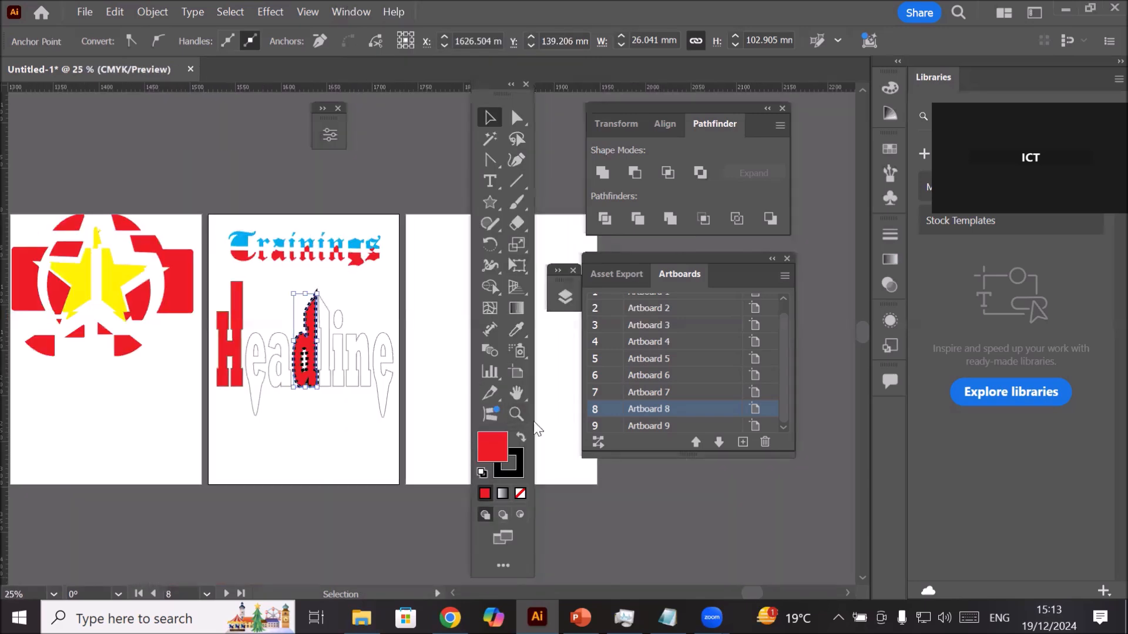
{"action": "left_click_drag", "start_coordinate": [548, 406], "coordinate": [295, 407]}
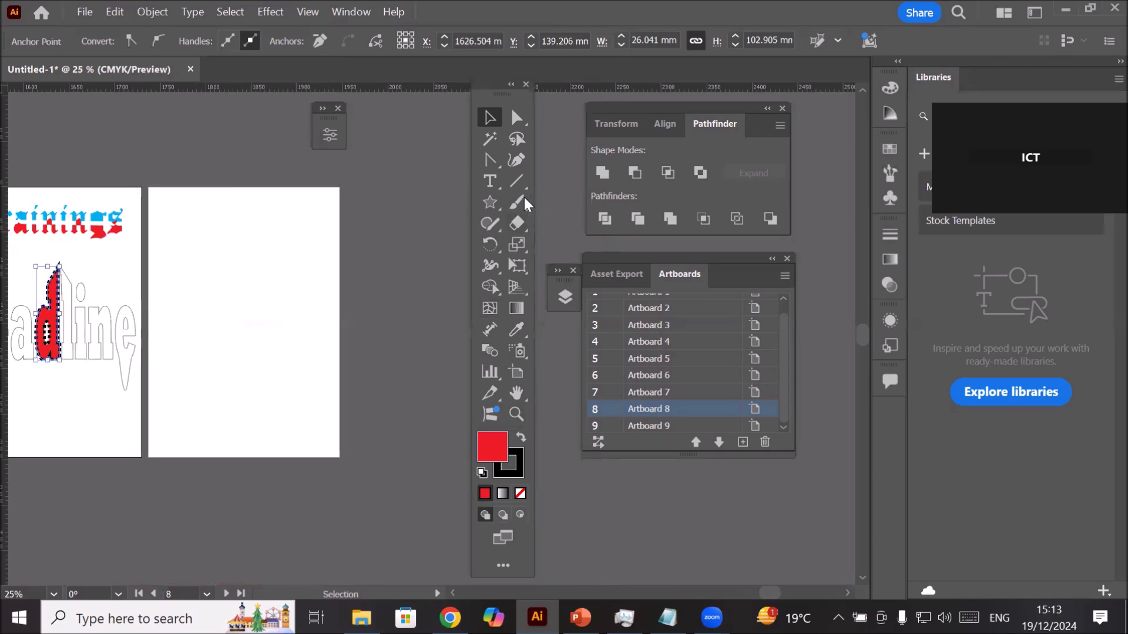
{"action": "left_click", "coordinate": [488, 200]}
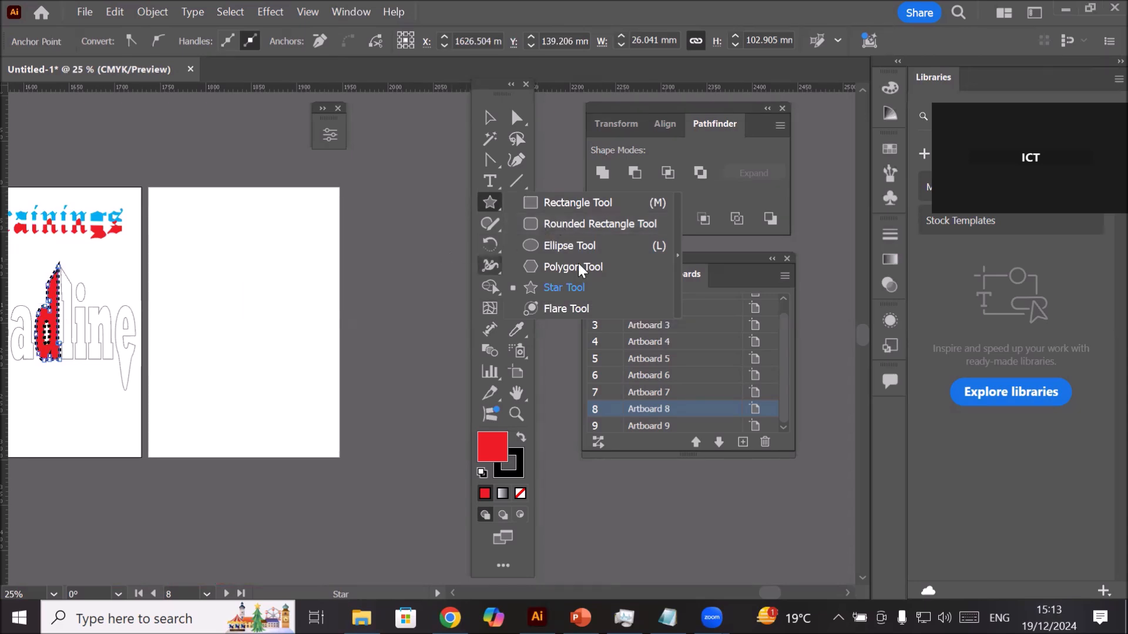
{"action": "left_click", "coordinate": [546, 245]}
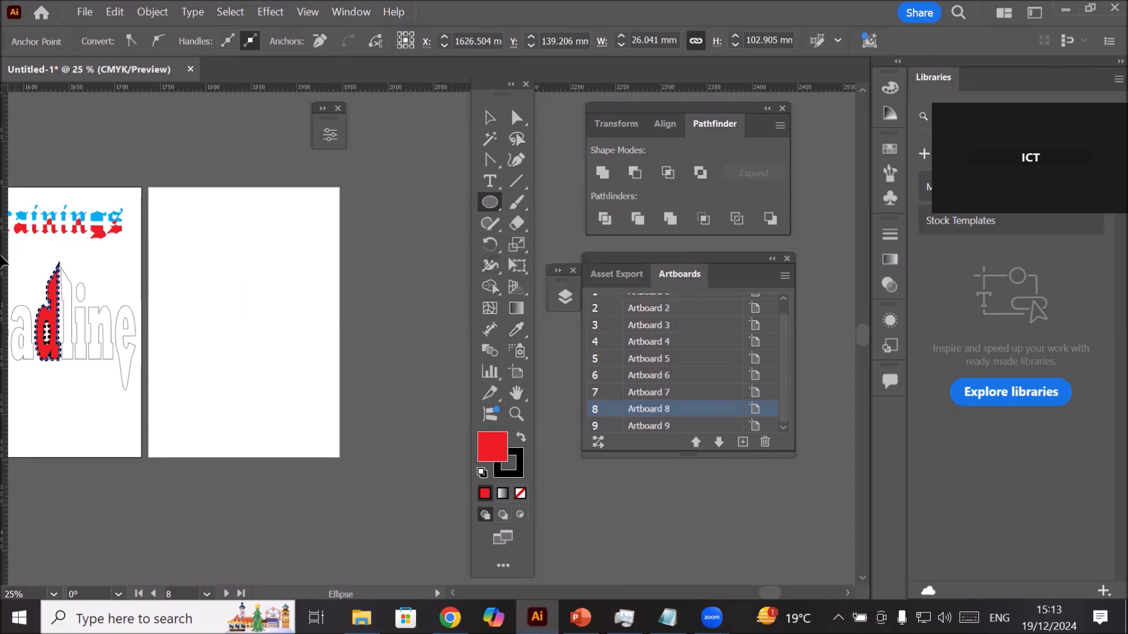
{"action": "left_click_drag", "start_coordinate": [183, 231], "coordinate": [248, 301]}
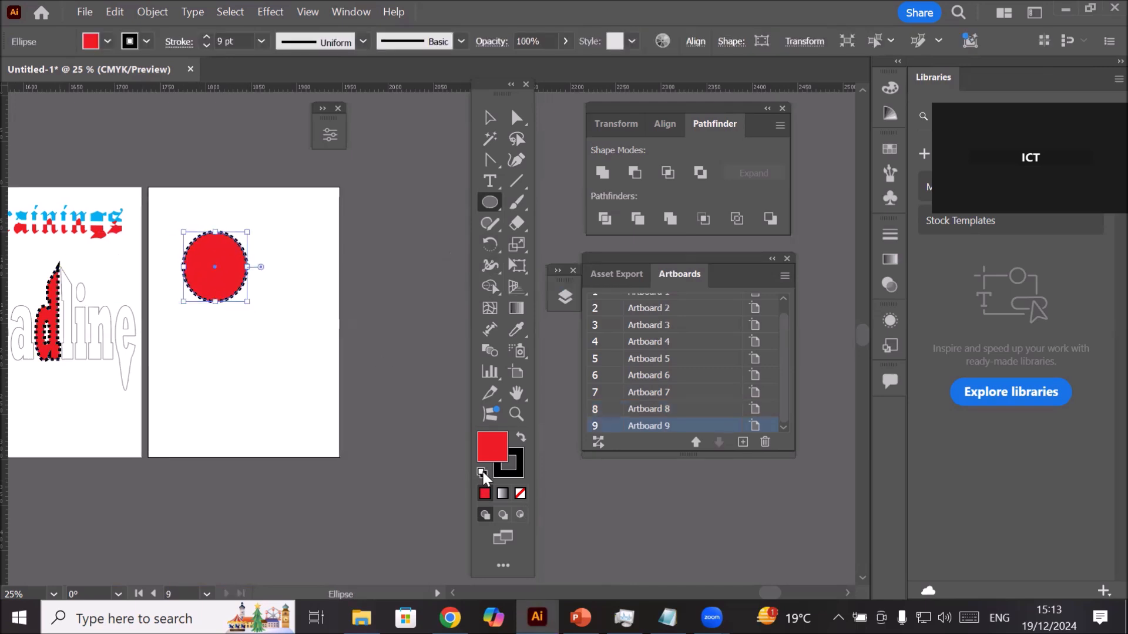
Step: Reset the ellipse to the default fill and stroke, and fill it with the yellow swatch
{"action": "left_click", "coordinate": [481, 473]}
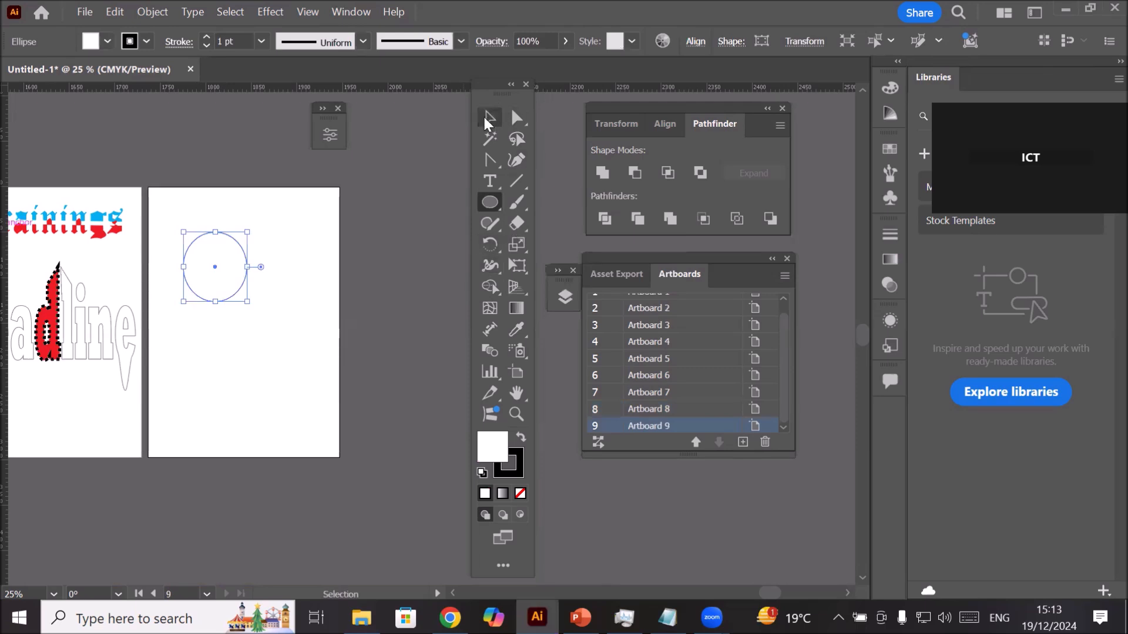
{"action": "left_click", "coordinate": [106, 40]}
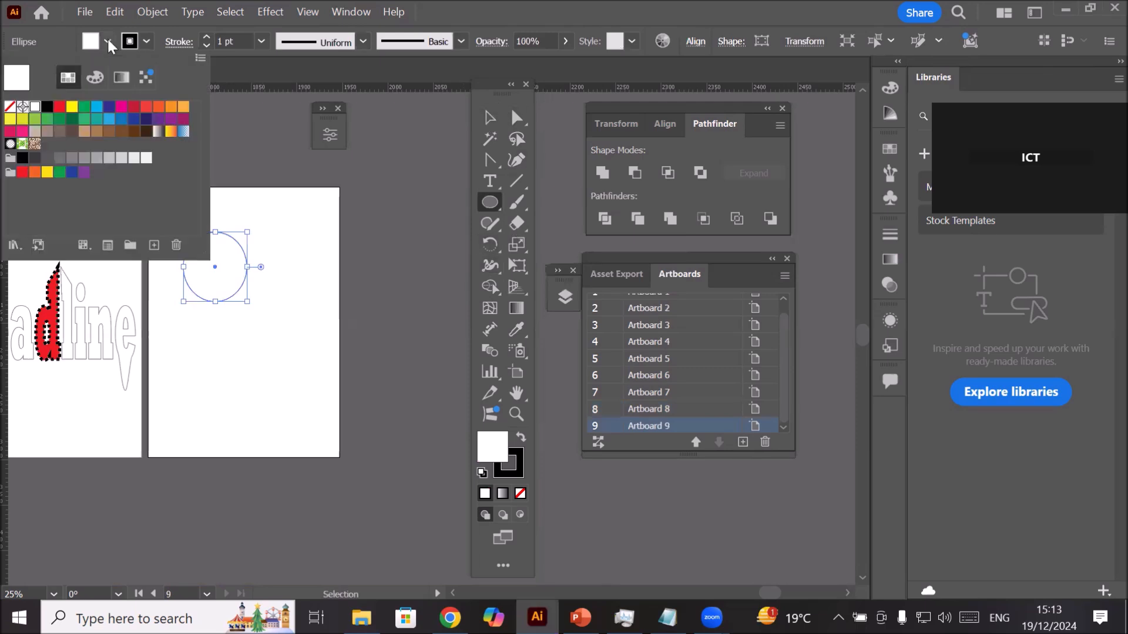
{"action": "left_click", "coordinate": [71, 107]}
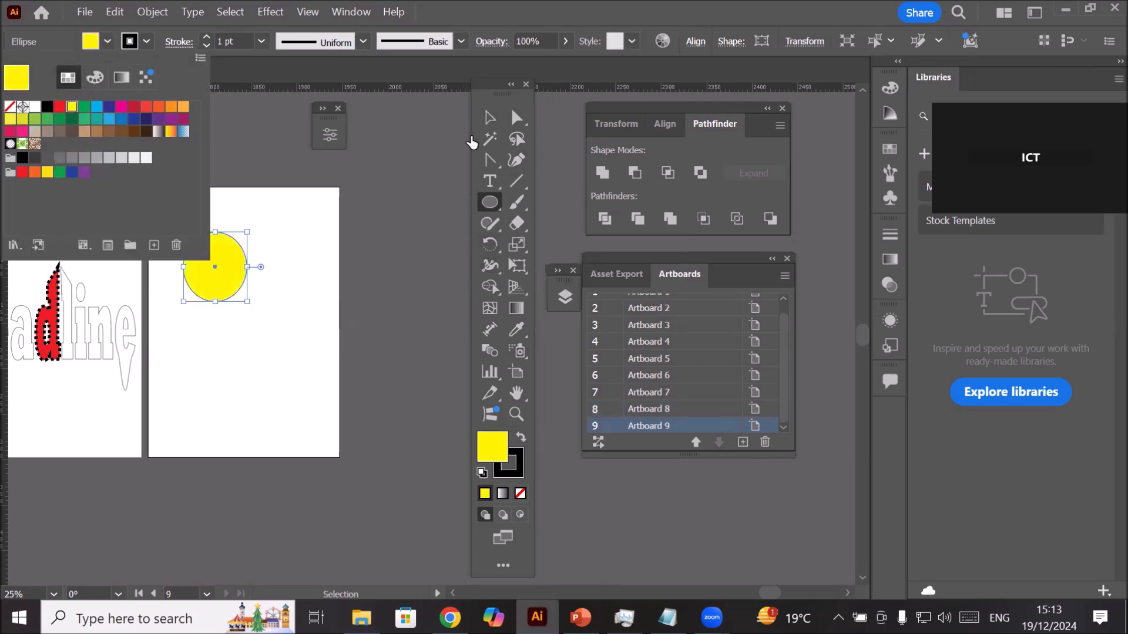
{"action": "left_click", "coordinate": [302, 192]}
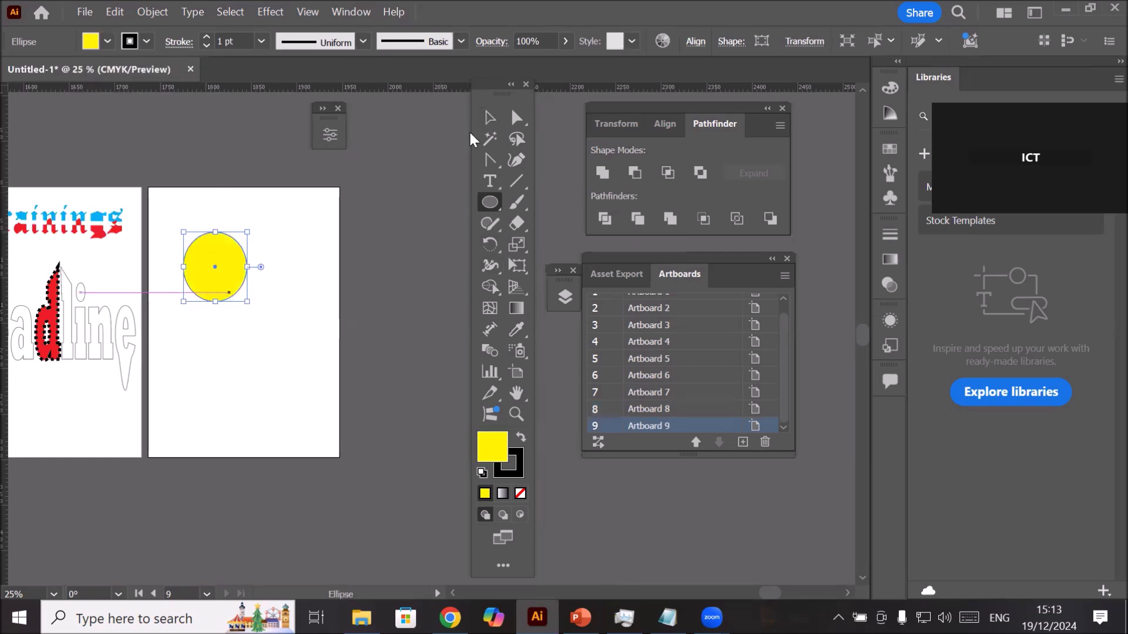
Step: Duplicate the yellow ellipse up and to the right so the two overlap, and fill the copy with green
{"action": "left_click", "coordinate": [490, 118]}
{"action": "left_click_drag", "start_coordinate": [222, 279], "coordinate": [249, 260]}
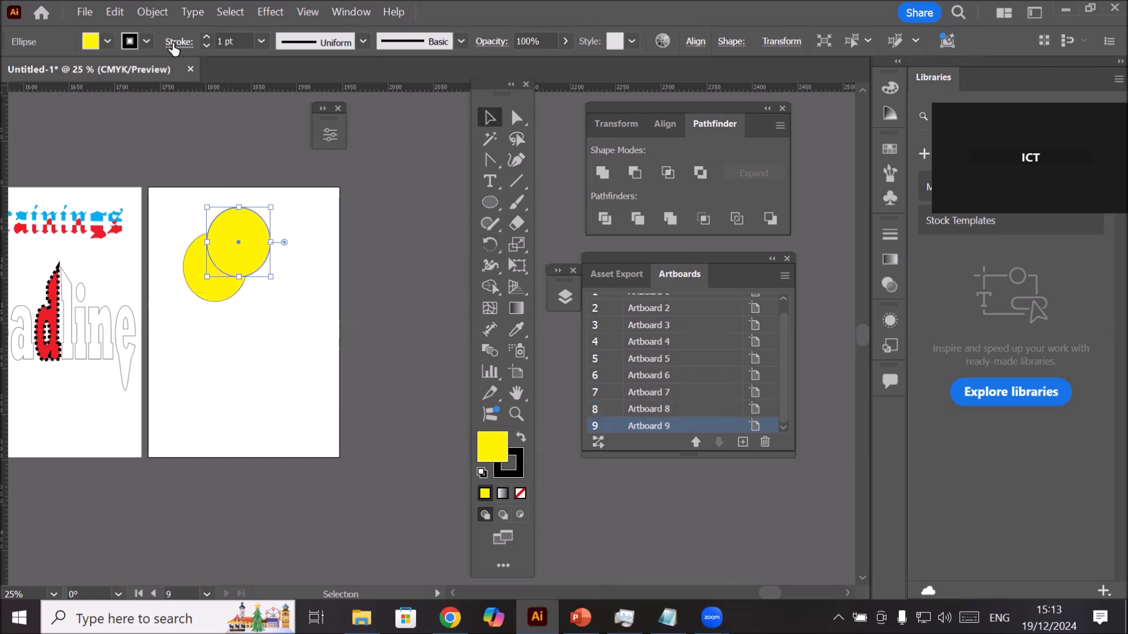
{"action": "left_click", "coordinate": [107, 41]}
{"action": "left_click", "coordinate": [84, 106]}
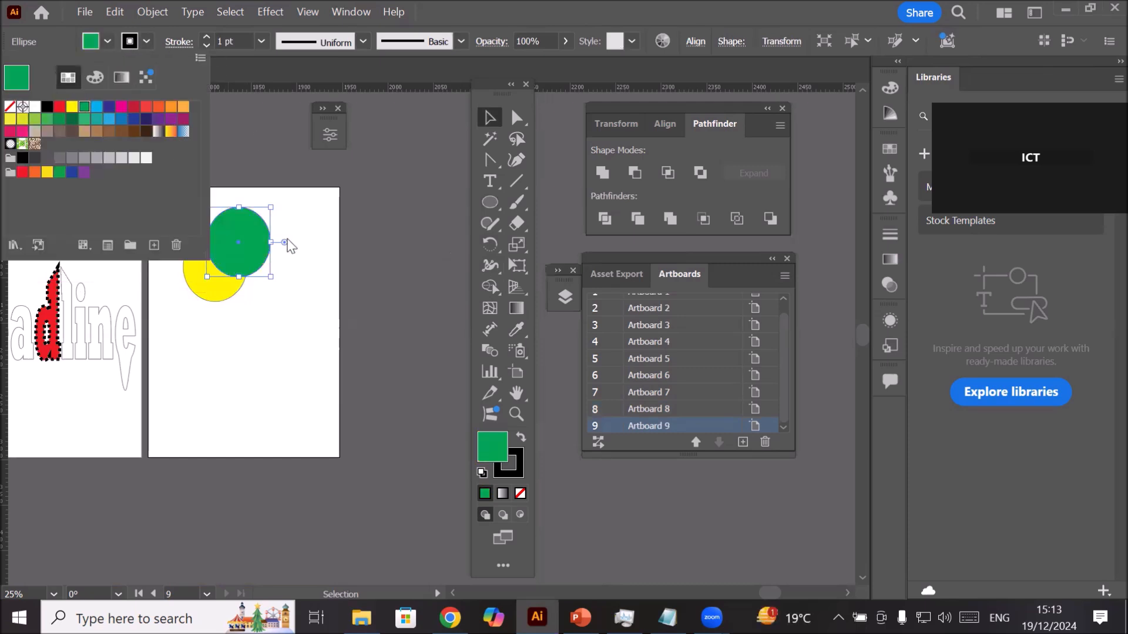
{"action": "left_click", "coordinate": [253, 258]}
Step: Duplicate the green ellipse down and to the right so it overlaps the original, and fill the copy with red
{"action": "left_click_drag", "start_coordinate": [254, 252], "coordinate": [286, 286]}
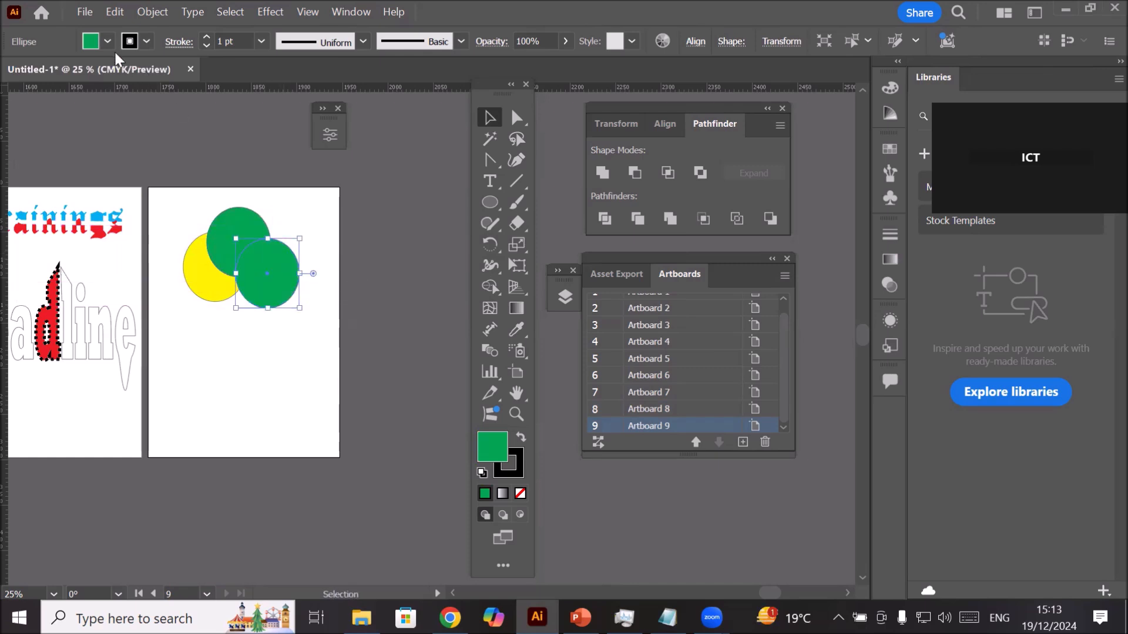
{"action": "left_click", "coordinate": [107, 41]}
{"action": "left_click", "coordinate": [59, 107]}
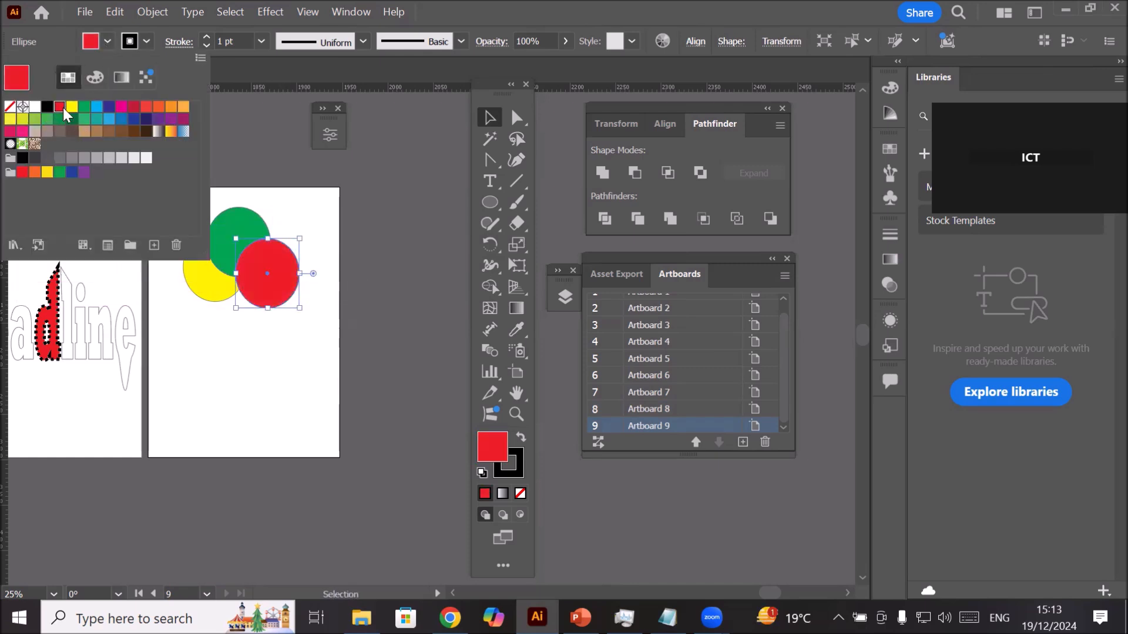
{"action": "left_click", "coordinate": [272, 271]}
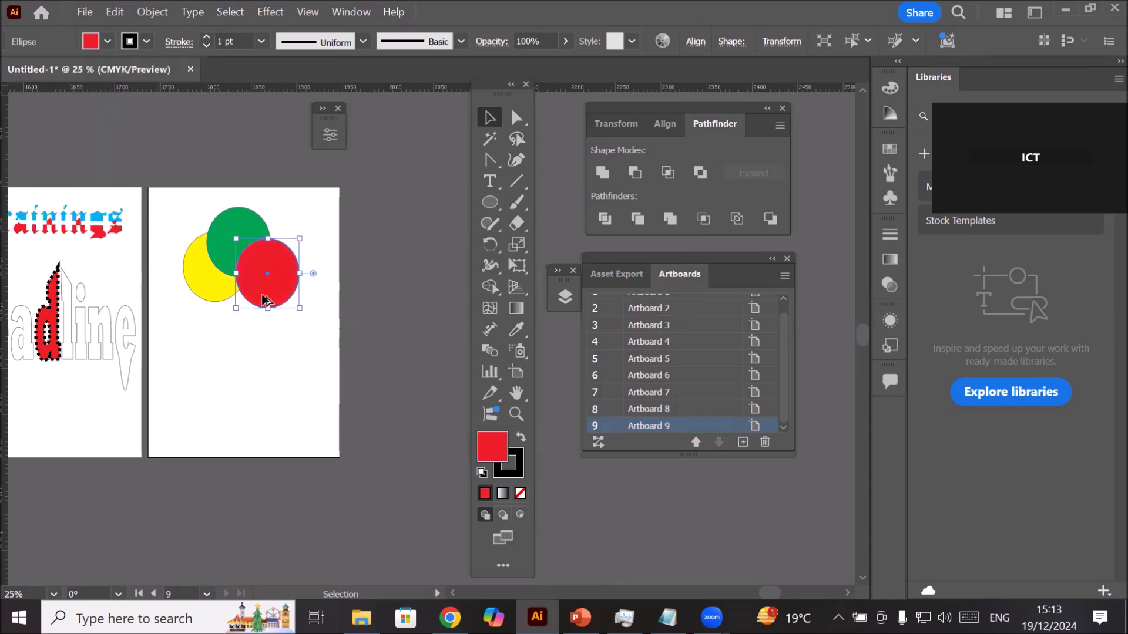
Step: Duplicate the red ellipse down and to the left over the others, fill the copy with black, and clear the selection
{"action": "left_click_drag", "start_coordinate": [276, 295], "coordinate": [246, 315]}
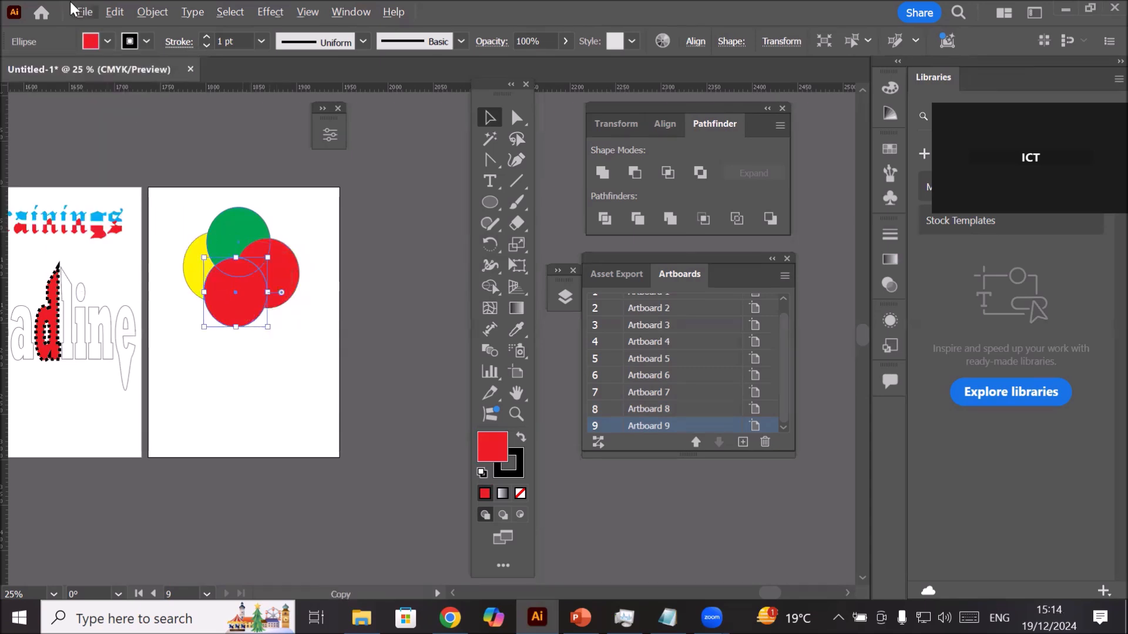
{"action": "left_click", "coordinate": [107, 41]}
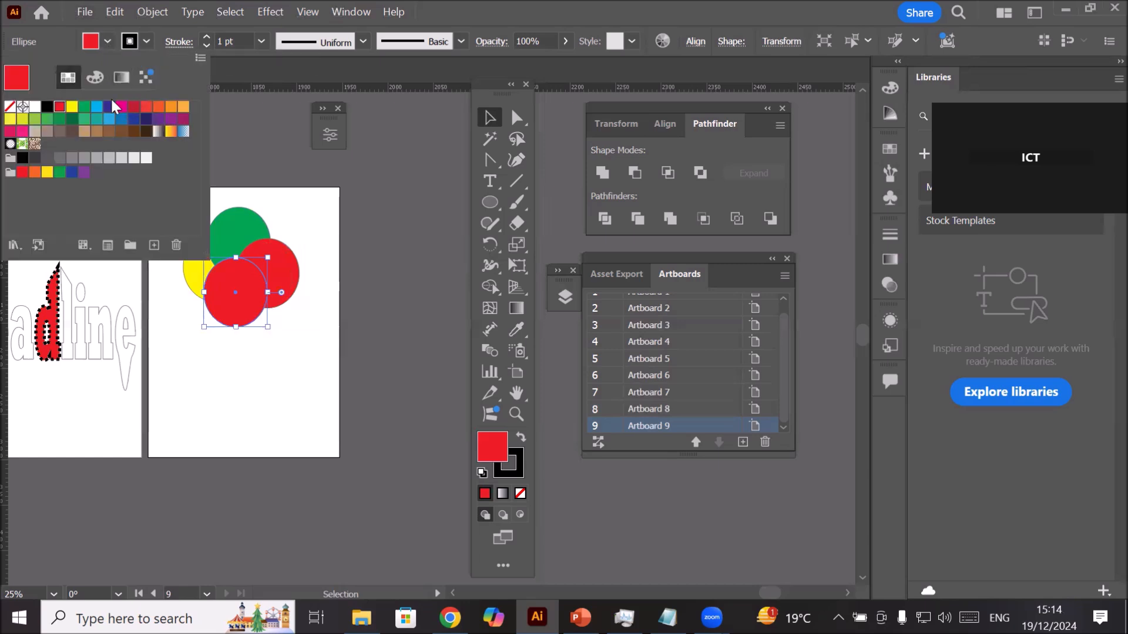
{"action": "left_click", "coordinate": [47, 106]}
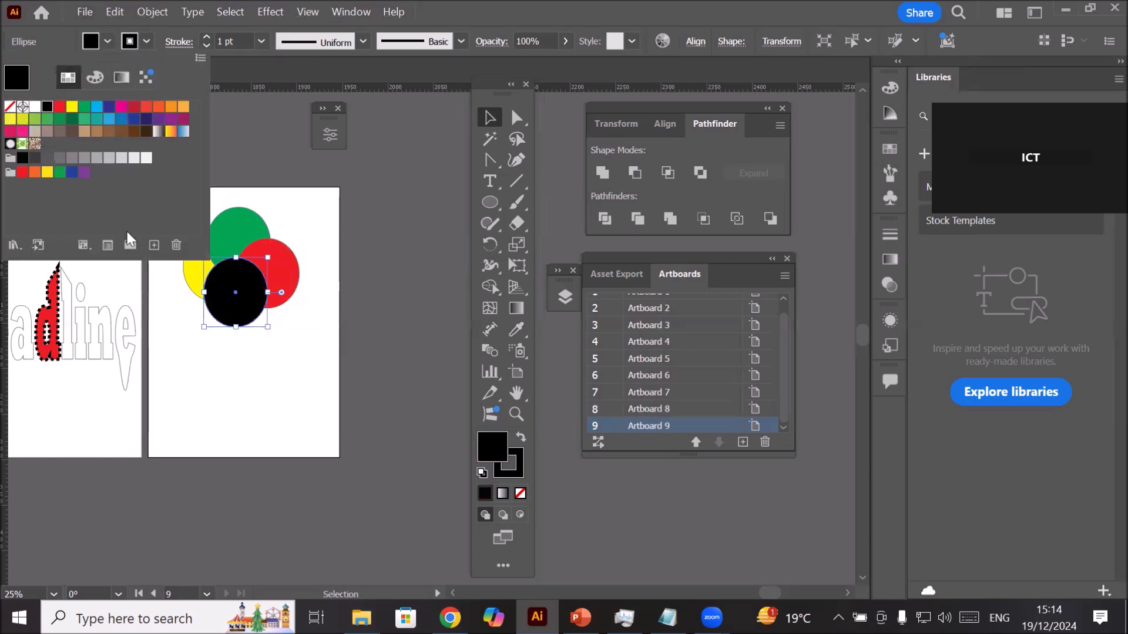
{"action": "left_click", "coordinate": [212, 386]}
{"action": "left_click", "coordinate": [211, 385]}
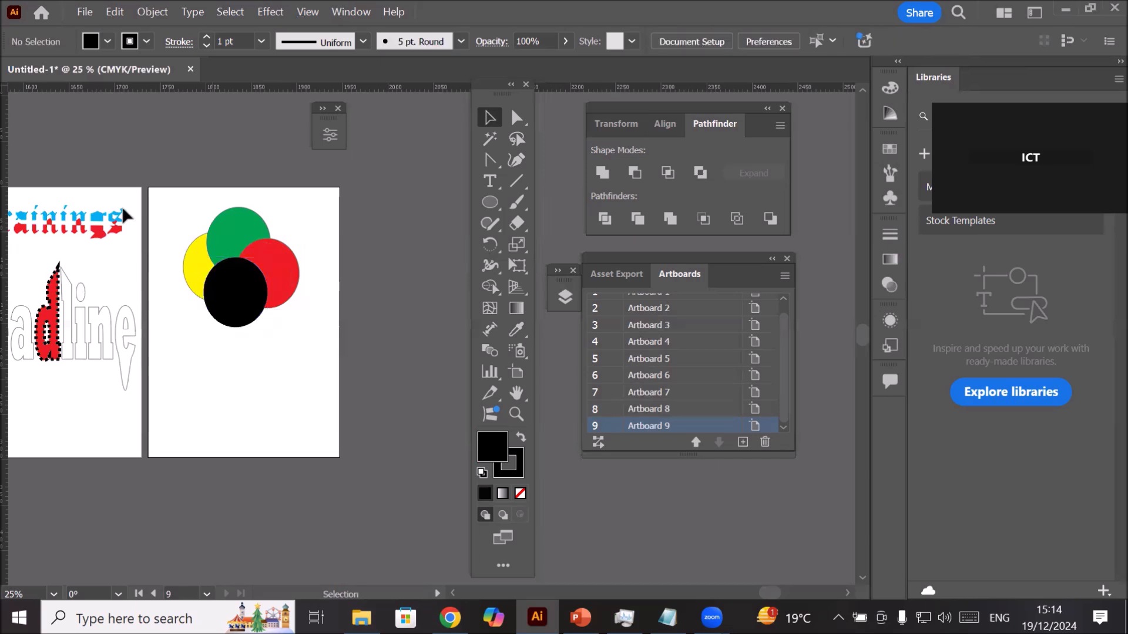
Step: Select all four overlapping ellipses, apply the Pathfinder Trim operation, and clear the selection
{"action": "left_click_drag", "start_coordinate": [159, 195], "coordinate": [322, 372]}
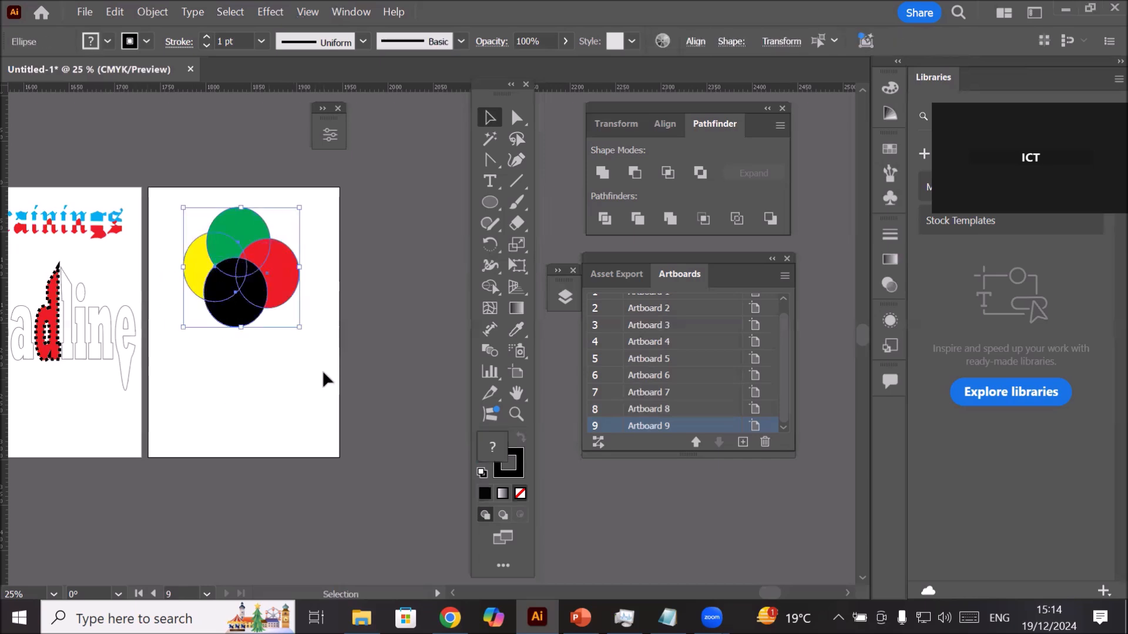
{"action": "left_click", "coordinate": [640, 217]}
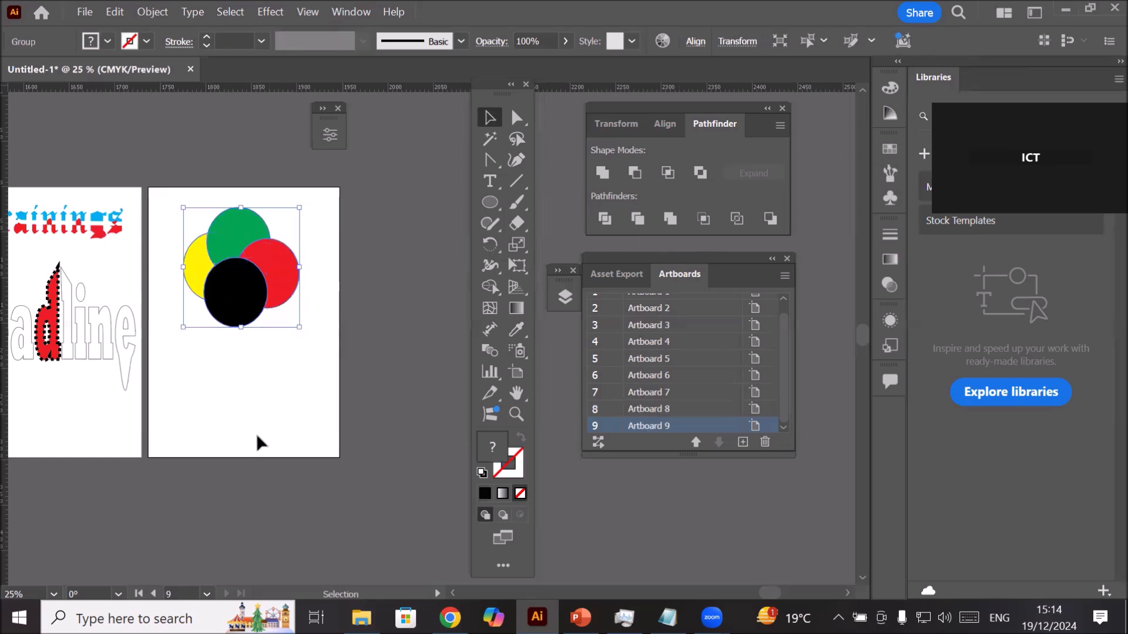
{"action": "left_click", "coordinate": [274, 406]}
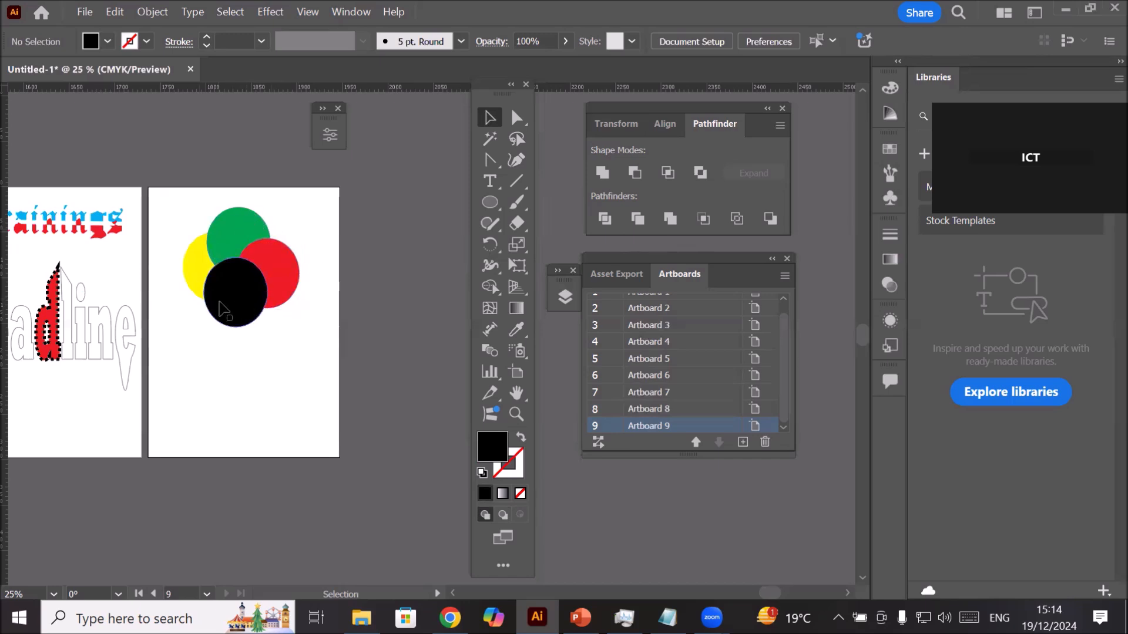
Step: Ungroup the trimmed ellipses and pull the black, red and green pieces apart
{"action": "left_click_drag", "start_coordinate": [228, 314], "coordinate": [242, 337]}
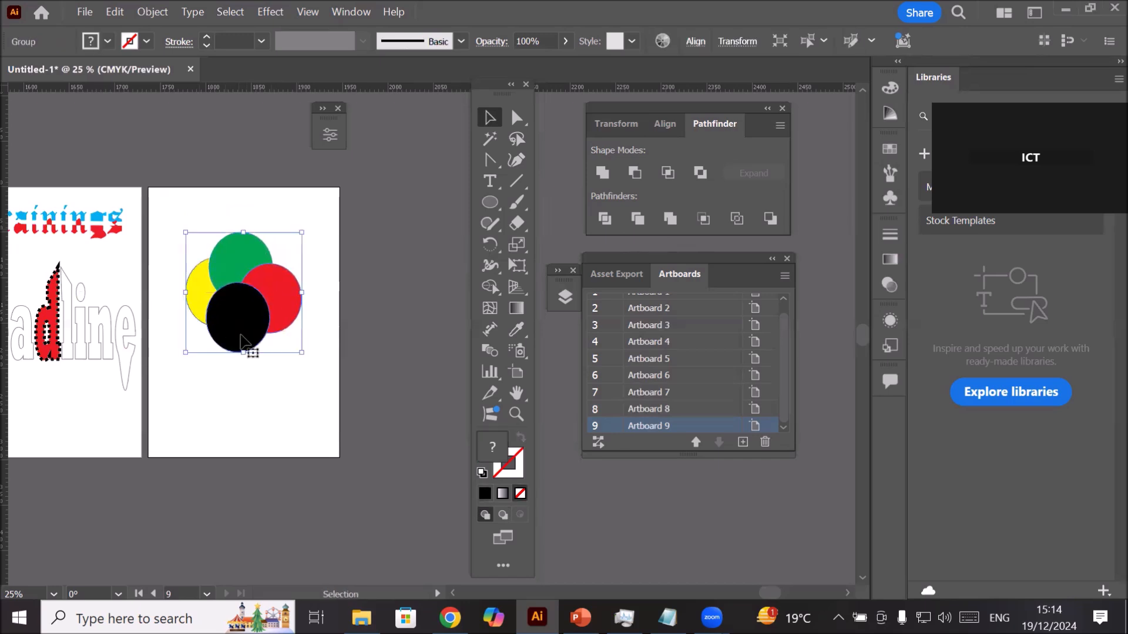
{"action": "right_click", "coordinate": [242, 337]}
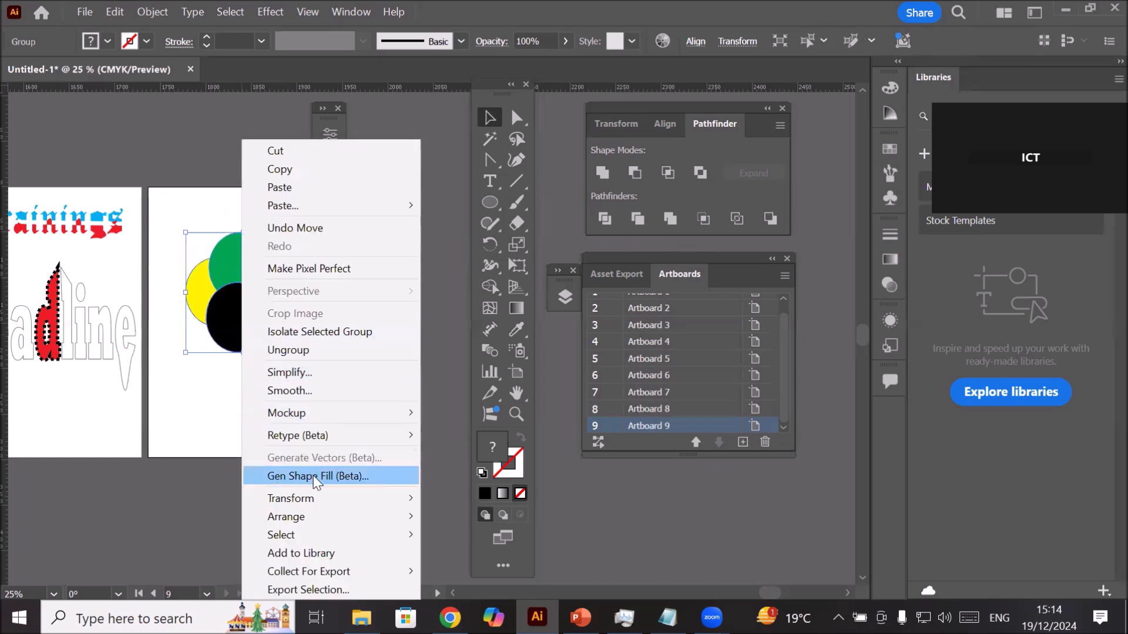
{"action": "left_click", "coordinate": [351, 354]}
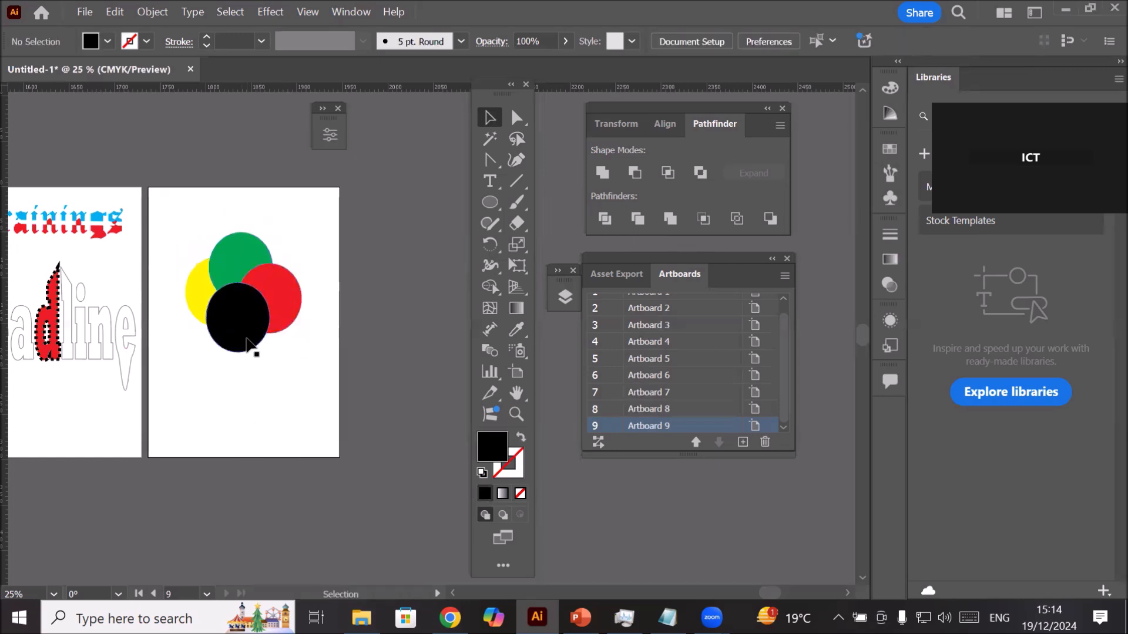
{"action": "left_click_drag", "start_coordinate": [246, 349], "coordinate": [246, 413]}
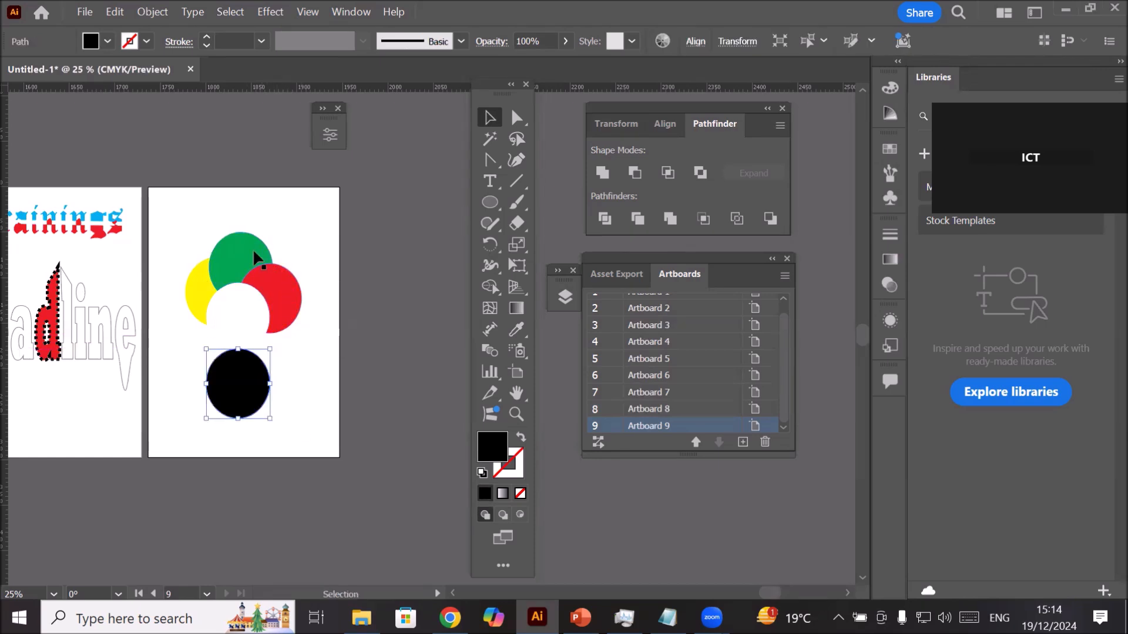
{"action": "left_click_drag", "start_coordinate": [289, 297], "coordinate": [308, 311]}
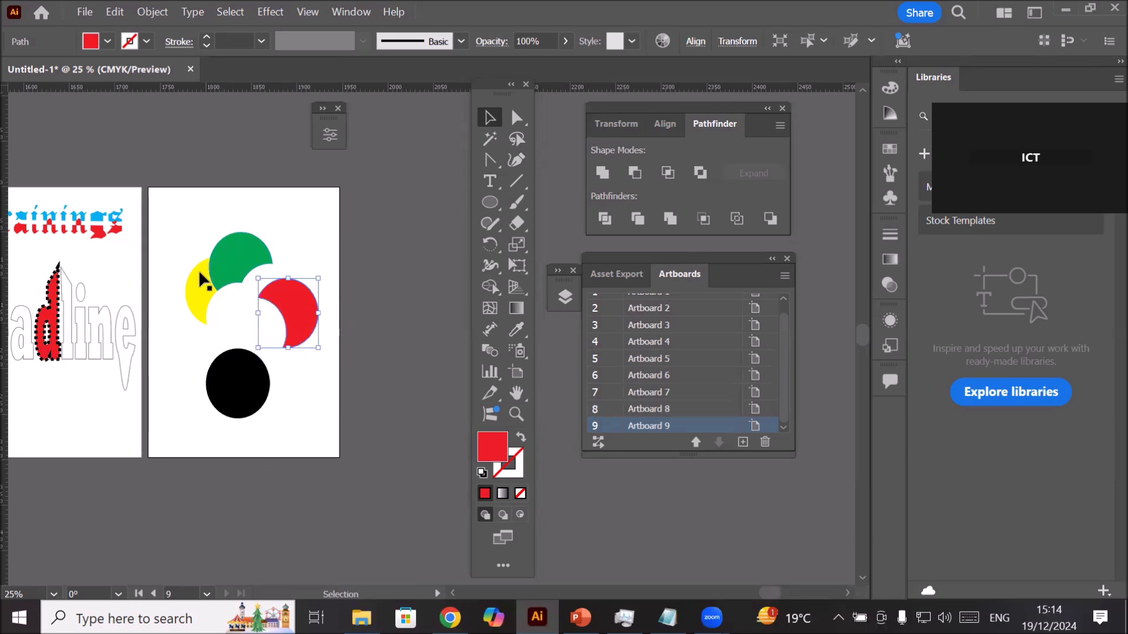
{"action": "left_click_drag", "start_coordinate": [239, 244], "coordinate": [257, 224]}
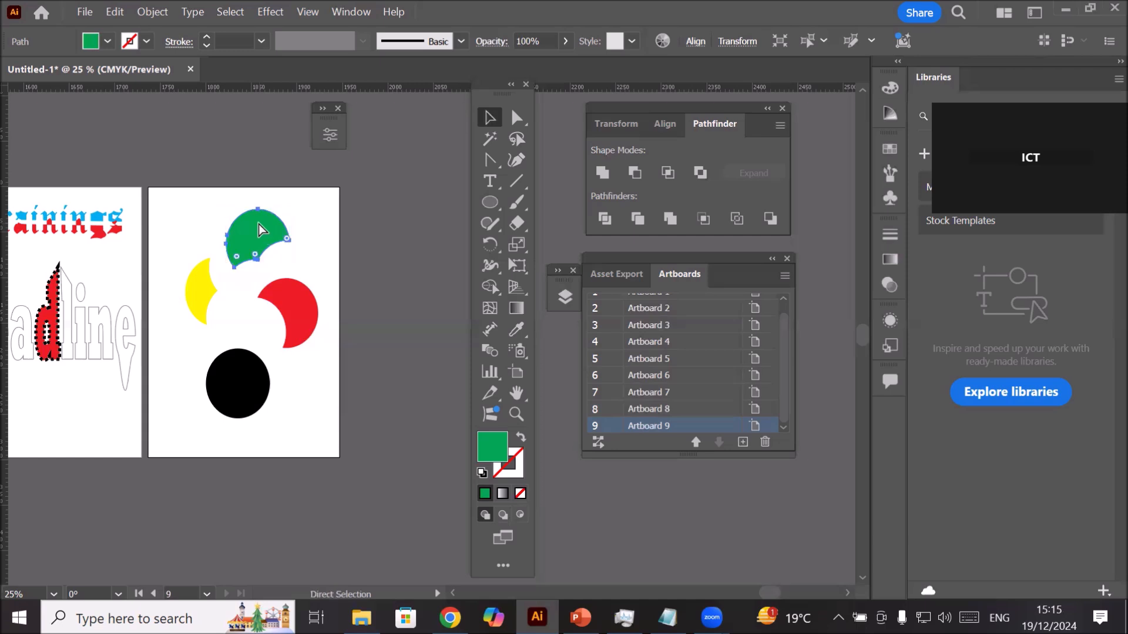
Step: Delete all the ellipse pieces and draw a large green circle in the upper part of Artboard 9
{"action": "left_click_drag", "start_coordinate": [173, 194], "coordinate": [340, 445]}
{"action": "key", "text": "Delete"}
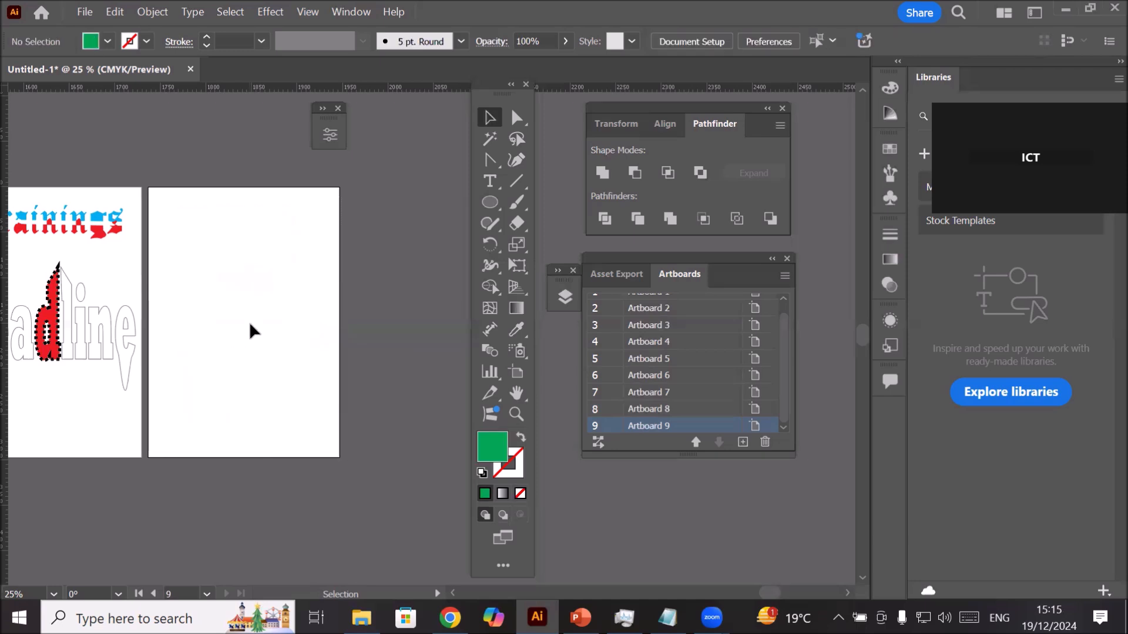
{"action": "left_click", "coordinate": [490, 202]}
{"action": "left_click_drag", "start_coordinate": [179, 219], "coordinate": [308, 353]}
Step: Draw a thin horizontal rounded rectangle from the circle's upper middle out past its right edge, and fill it with black
{"action": "left_click_drag", "start_coordinate": [490, 208], "coordinate": [551, 223]}
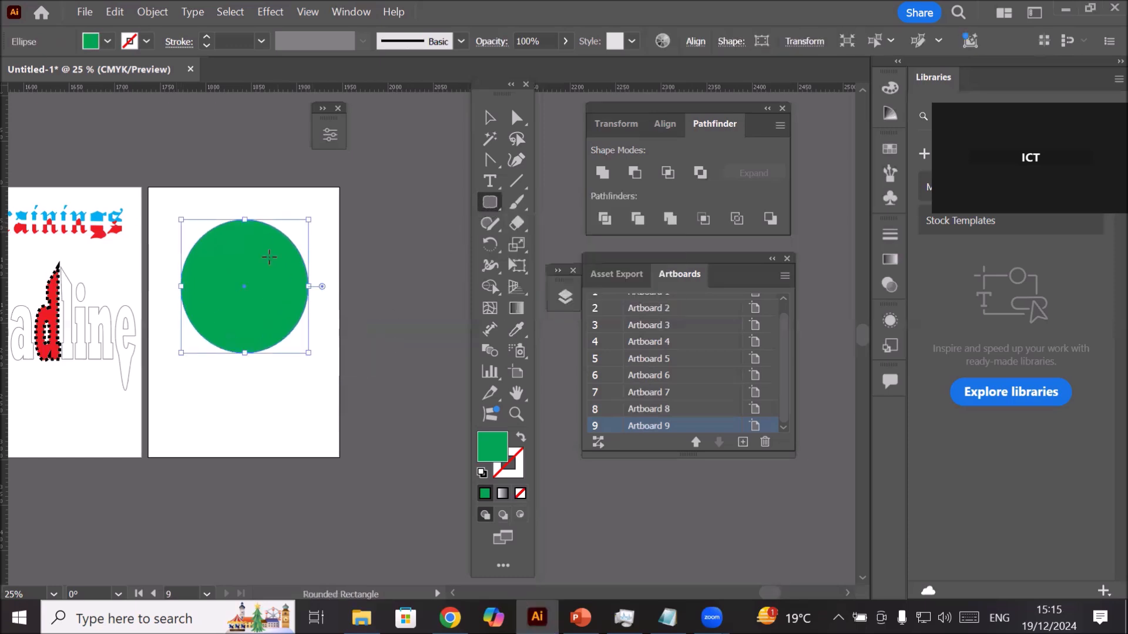
{"action": "left_click_drag", "start_coordinate": [243, 250], "coordinate": [337, 262]}
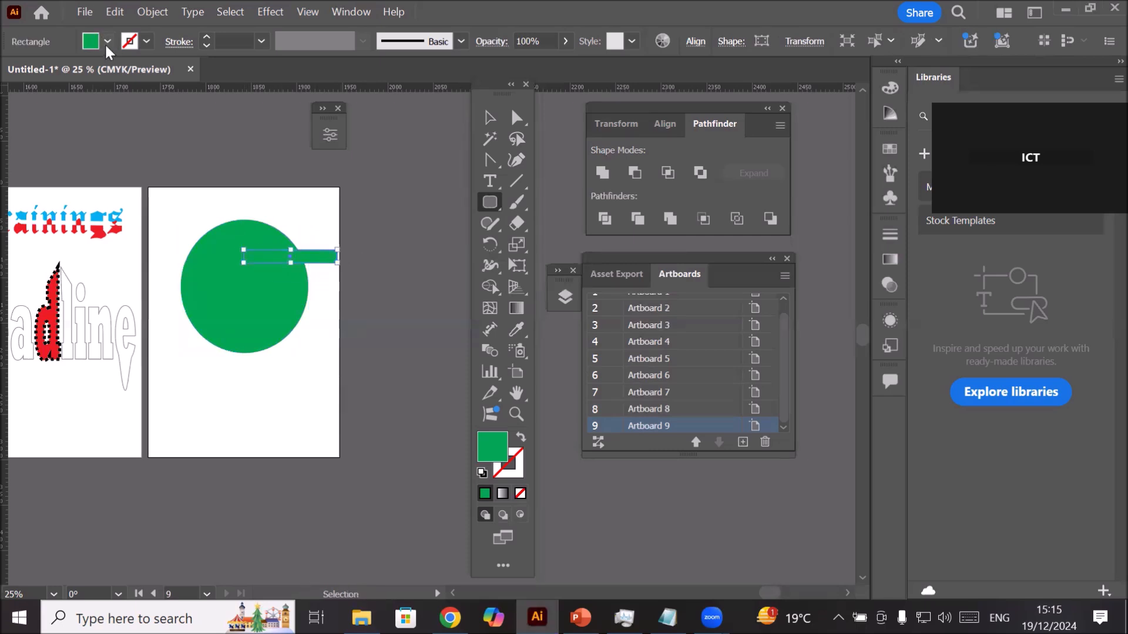
{"action": "left_click", "coordinate": [108, 41]}
{"action": "left_click", "coordinate": [47, 106]}
{"action": "left_click", "coordinate": [292, 376]}
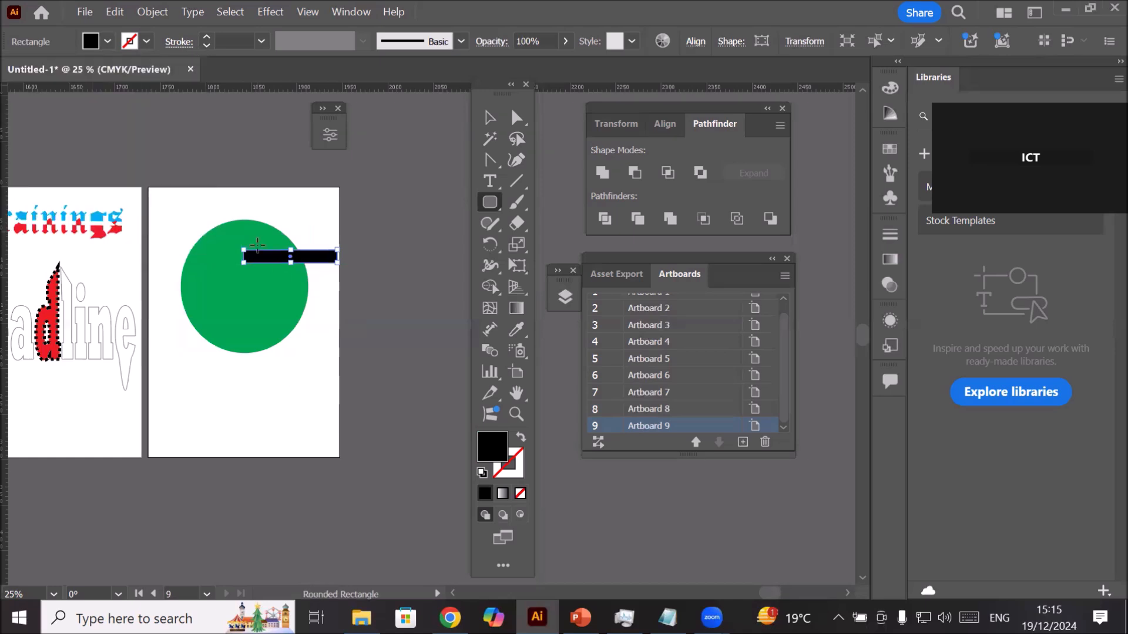
Step: Duplicate the black bar straight down and repeat the copy twice to make four evenly spaced bars
{"action": "left_click", "coordinate": [490, 118]}
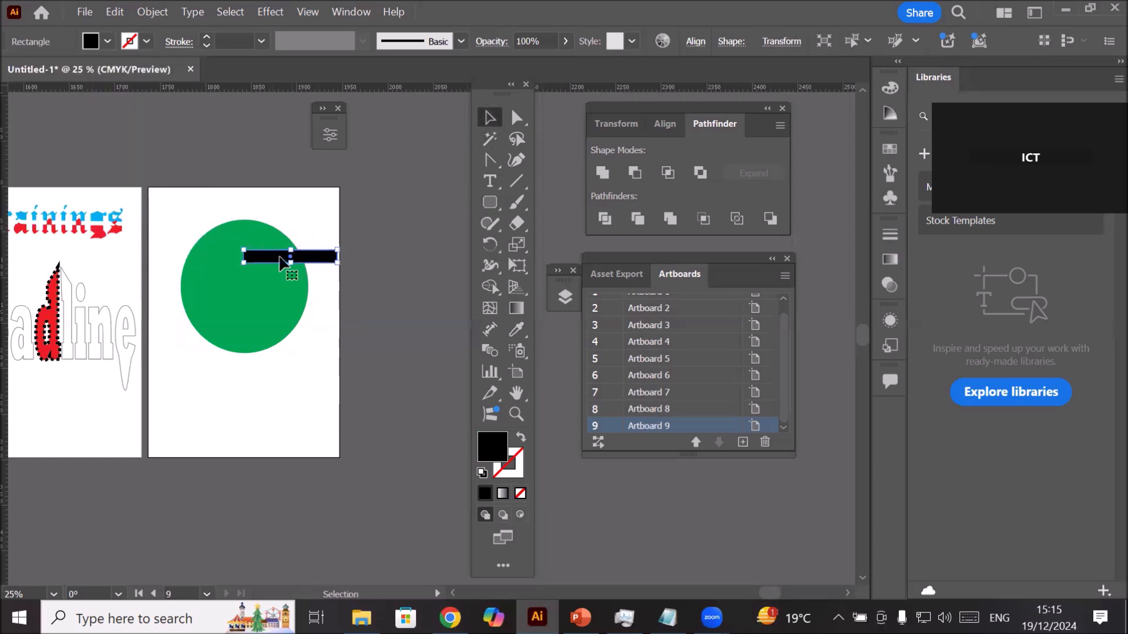
{"action": "left_click_drag", "start_coordinate": [279, 256], "coordinate": [278, 276]}
{"action": "key", "text": "ctrl+d"}
{"action": "key", "text": "ctrl+d"}
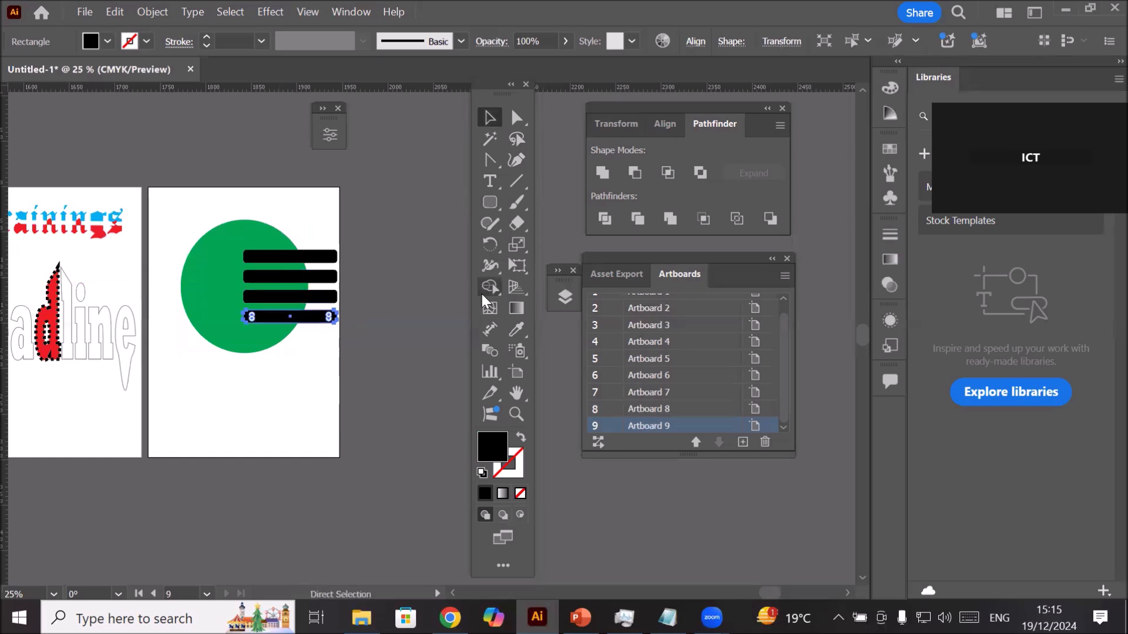
{"action": "left_click", "coordinate": [204, 373]}
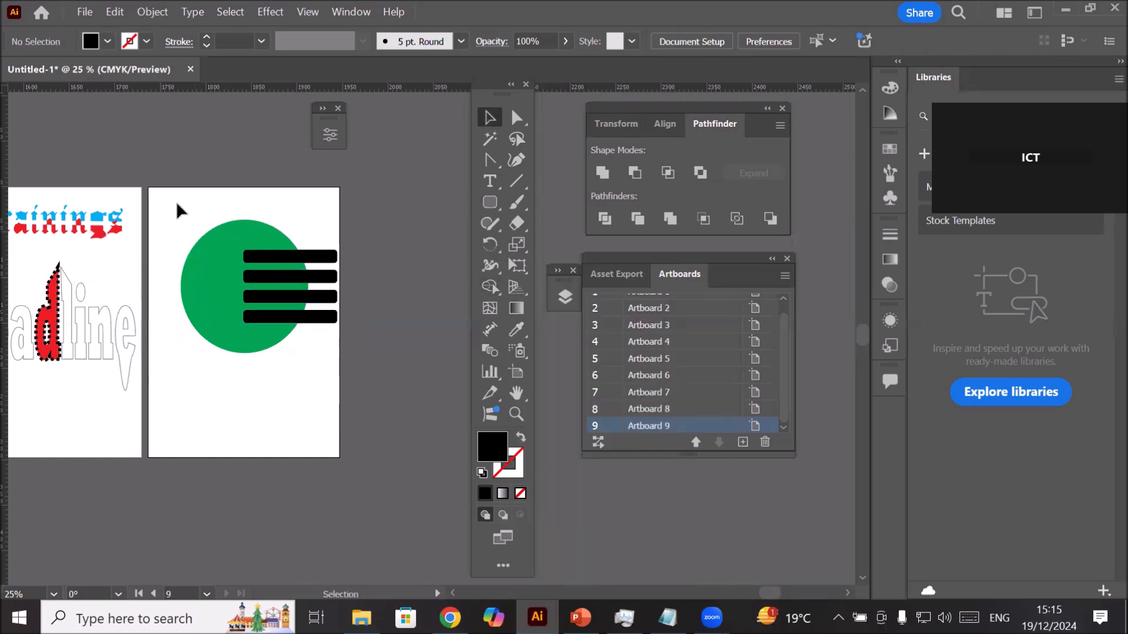
Step: Select all four black bars and place a copy of them over the left side of the circle
{"action": "left_click", "coordinate": [322, 257]}
{"action": "left_click", "coordinate": [322, 276], "text": "shift"}
{"action": "left_click", "coordinate": [322, 297], "text": "shift"}
{"action": "left_click", "coordinate": [326, 317], "text": "shift"}
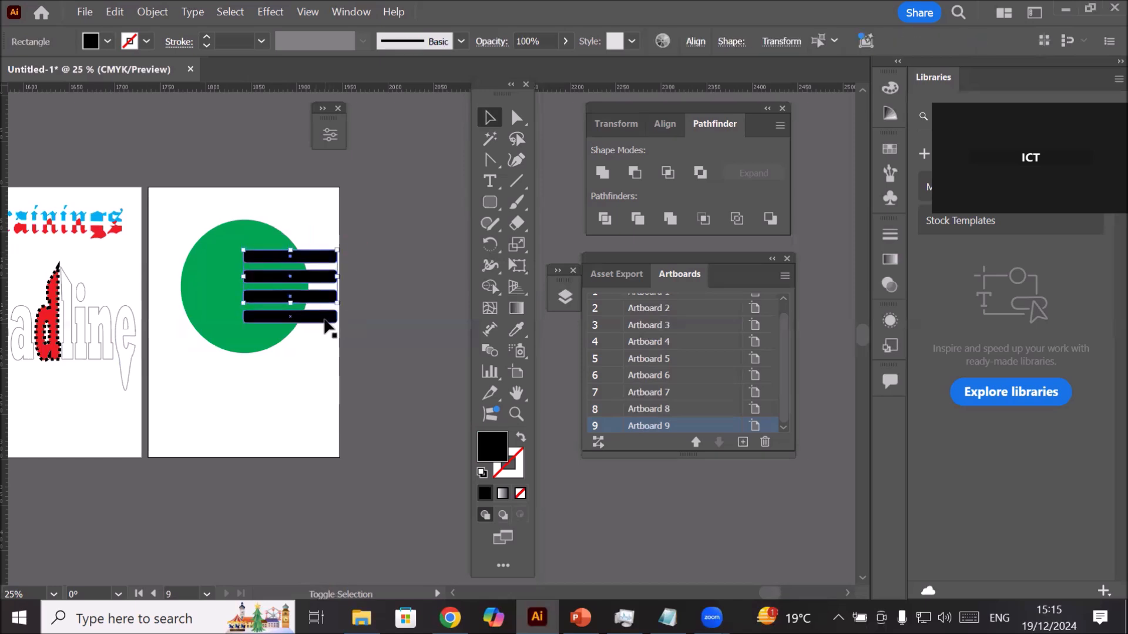
{"action": "left_click_drag", "start_coordinate": [326, 323], "coordinate": [220, 329]}
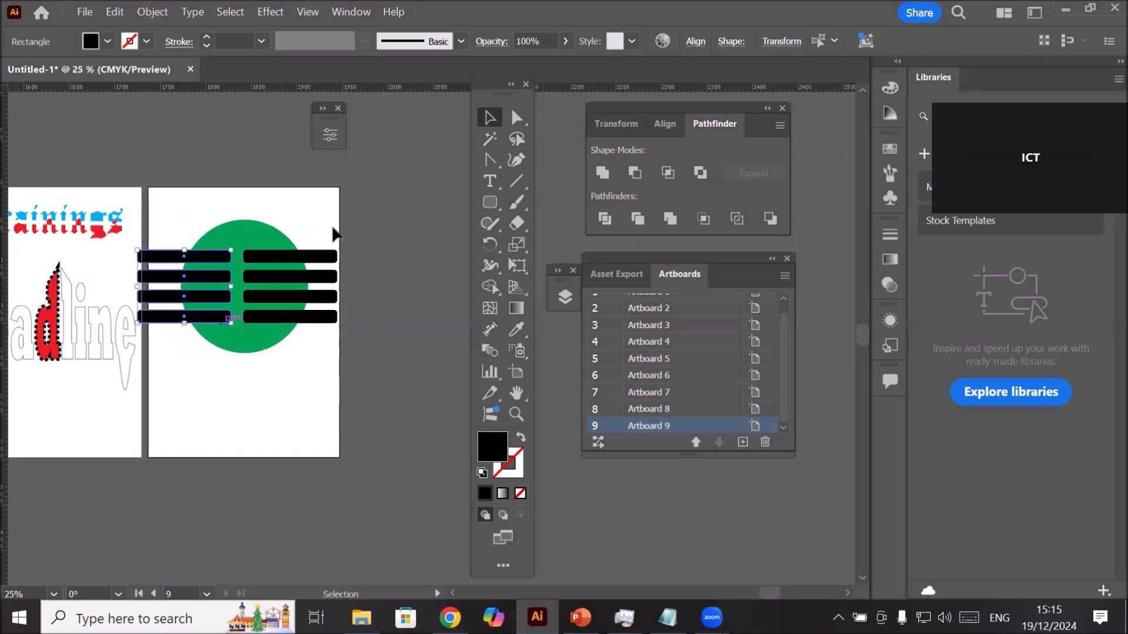
Step: Shift the four right-hand bars slightly outward from the circle's centre and clear the selection
{"action": "left_click", "coordinate": [336, 318]}
{"action": "mouse_move", "coordinate": [336, 318]}
{"action": "left_mouse_down"}
{"action": "mouse_move", "coordinate": [346, 318]}
{"action": "mouse_move", "coordinate": [334, 326]}
{"action": "left_mouse_up"}
{"action": "left_click", "coordinate": [270, 385]}
Step: Select the circle with all eight bars, apply the Pathfinder Trim operation, ungroup the result and clear the selection
{"action": "left_click_drag", "start_coordinate": [164, 206], "coordinate": [315, 391]}
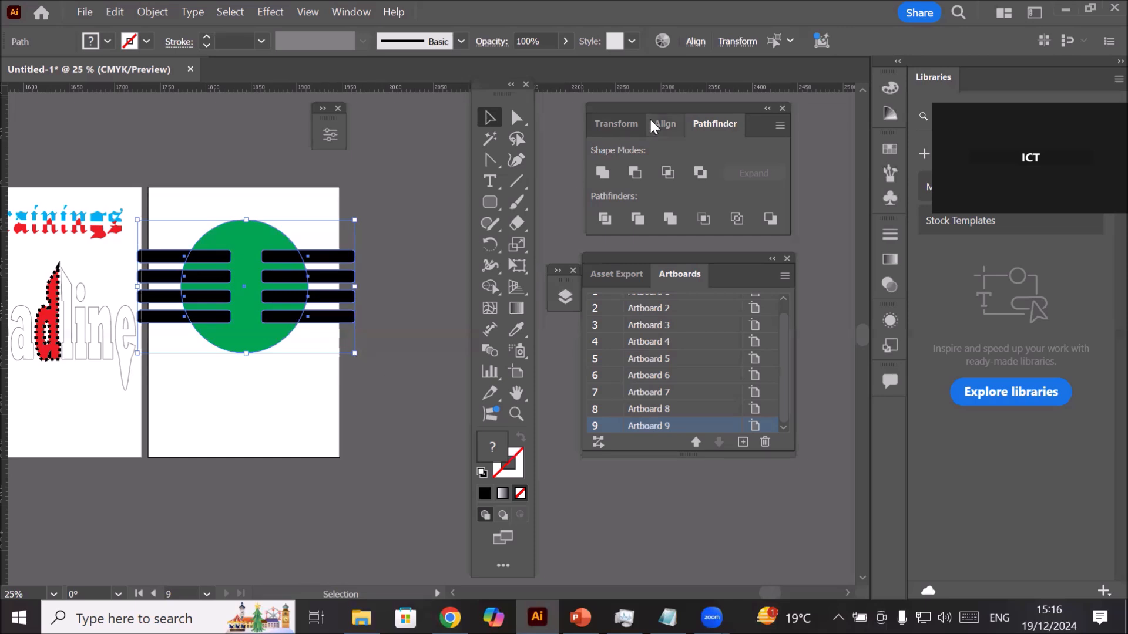
{"action": "left_click", "coordinate": [670, 220]}
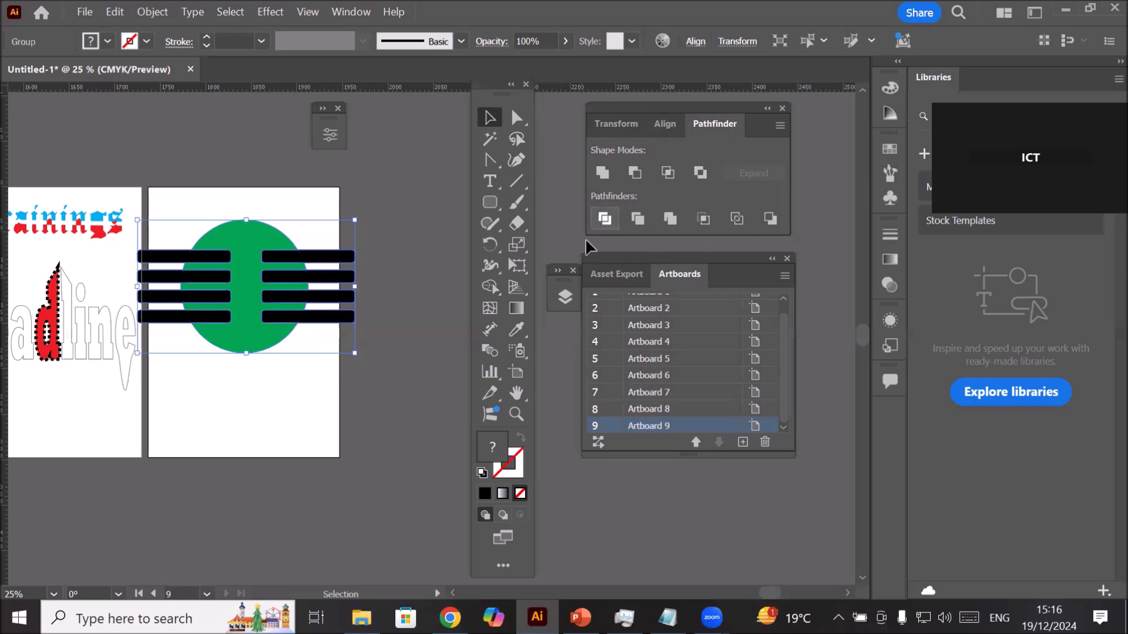
{"action": "left_click", "coordinate": [267, 411]}
{"action": "left_click", "coordinate": [319, 320]}
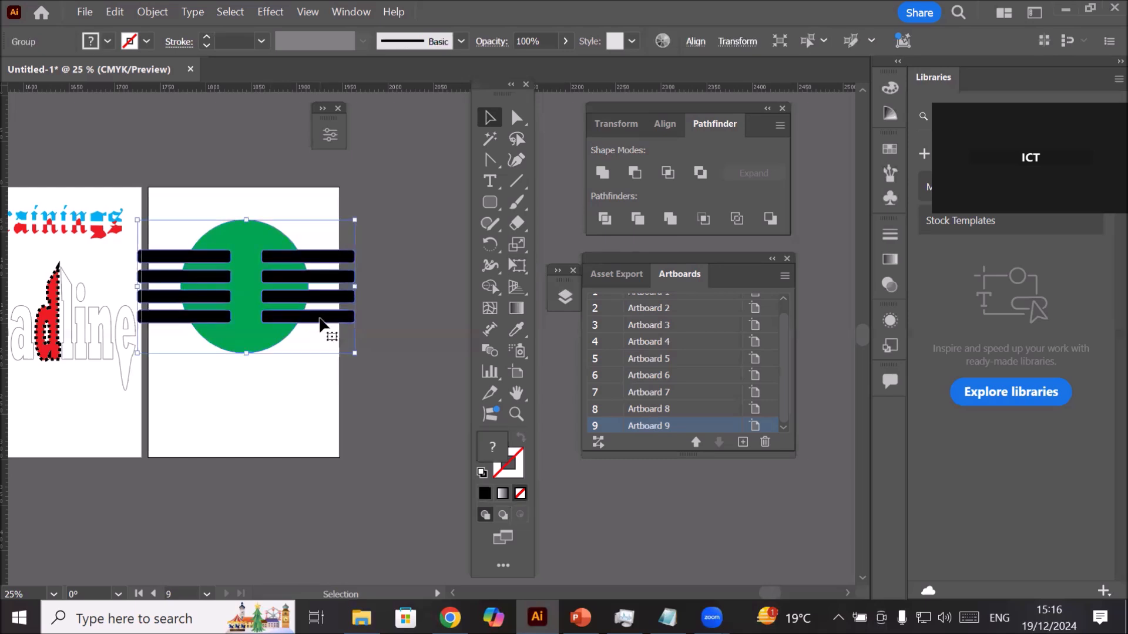
{"action": "right_click", "coordinate": [319, 319]}
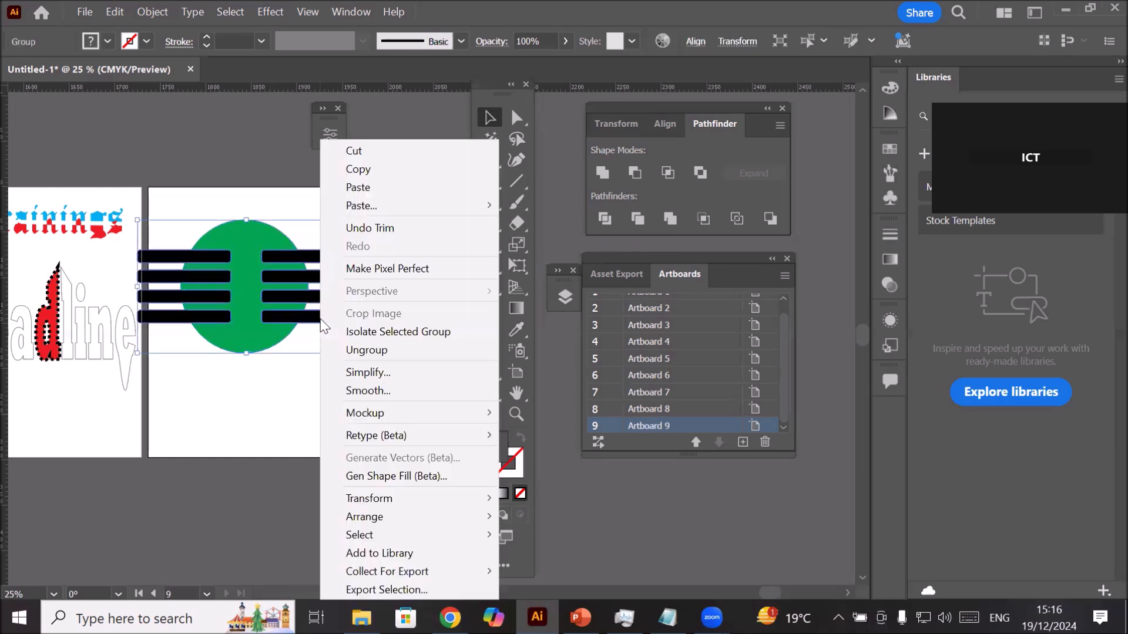
{"action": "left_click", "coordinate": [403, 351]}
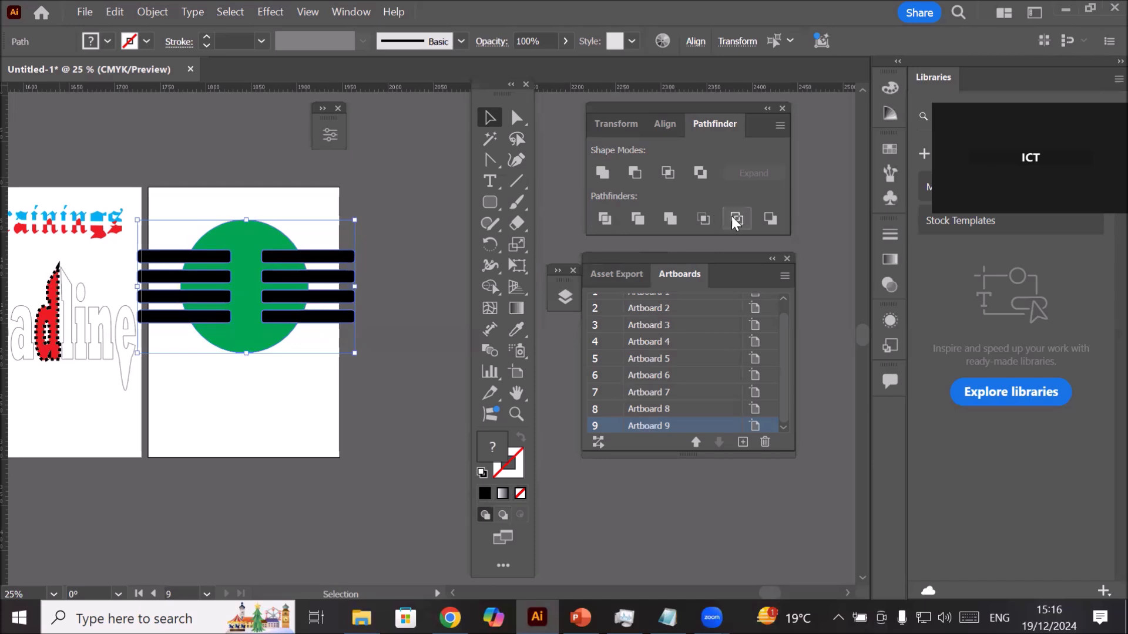
{"action": "left_click", "coordinate": [276, 404]}
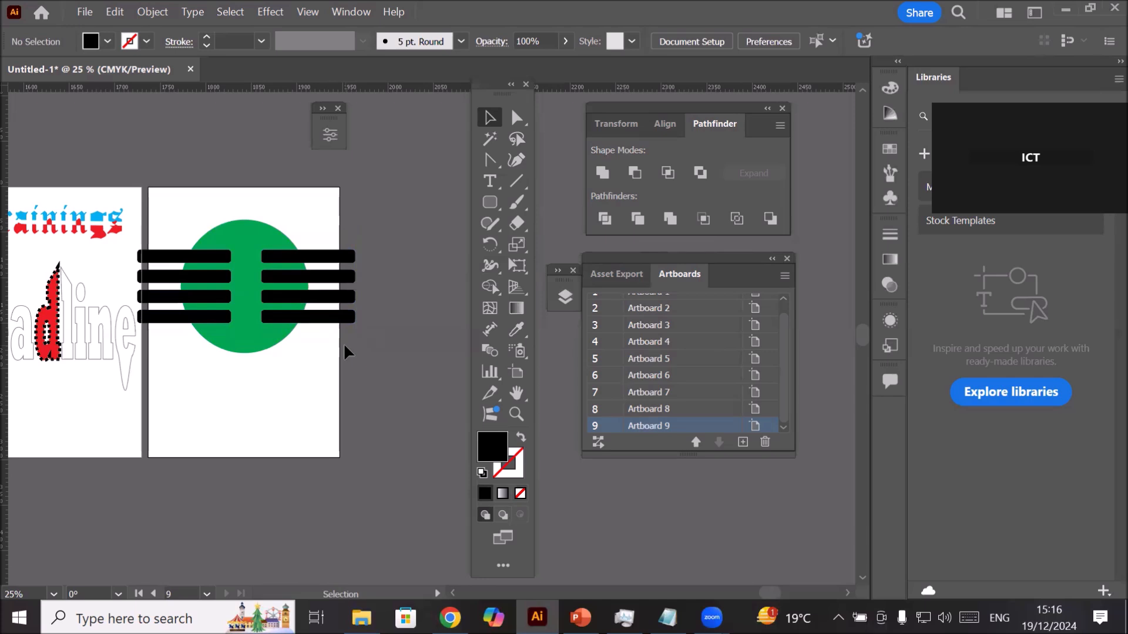
Step: Move both sets of black bars off the green circle, placing the right-hand set below it on Artboard 9
{"action": "left_click_drag", "start_coordinate": [327, 227], "coordinate": [416, 333]}
{"action": "left_click", "coordinate": [166, 317]}
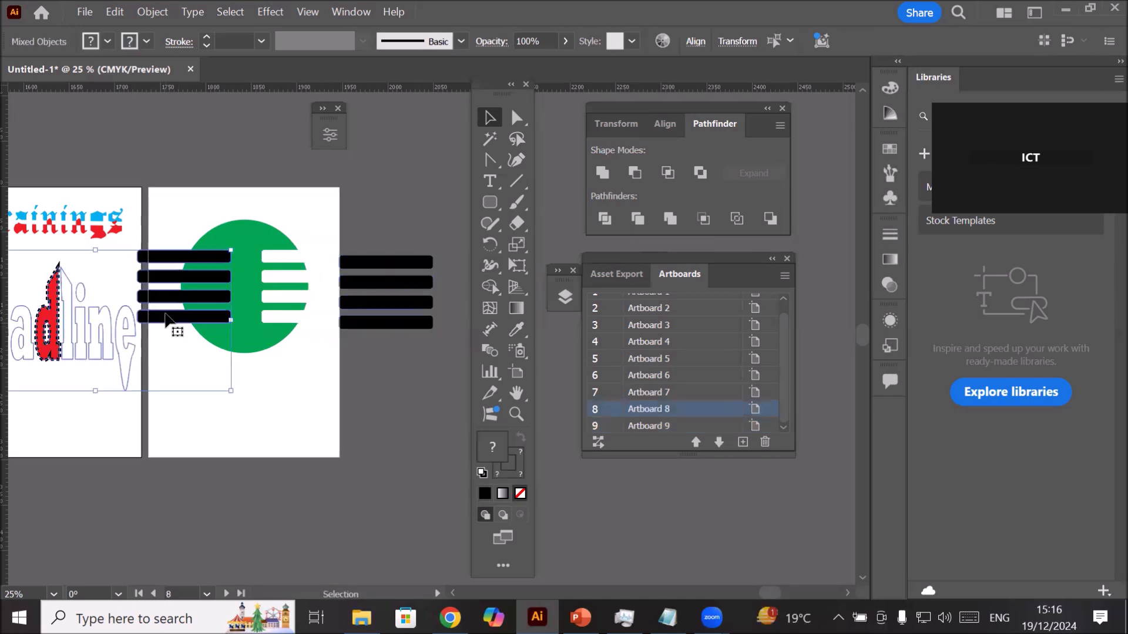
{"action": "left_click", "coordinate": [188, 327]}
{"action": "left_click_drag", "start_coordinate": [156, 231], "coordinate": [105, 311]}
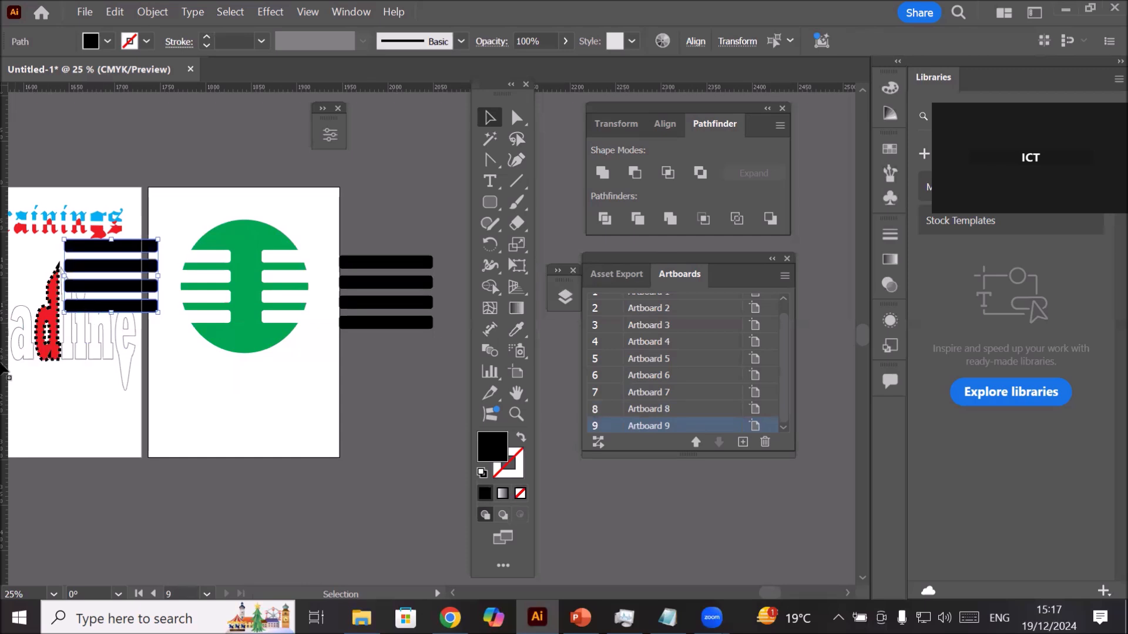
{"action": "left_click", "coordinate": [249, 399]}
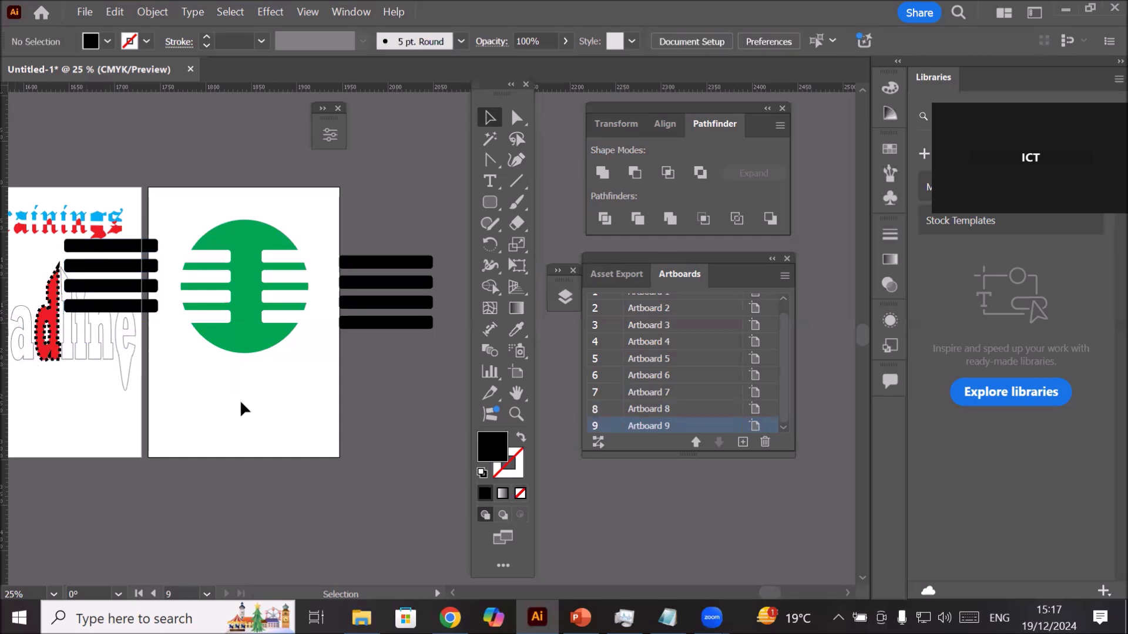
{"action": "left_click_drag", "start_coordinate": [338, 225], "coordinate": [238, 433]}
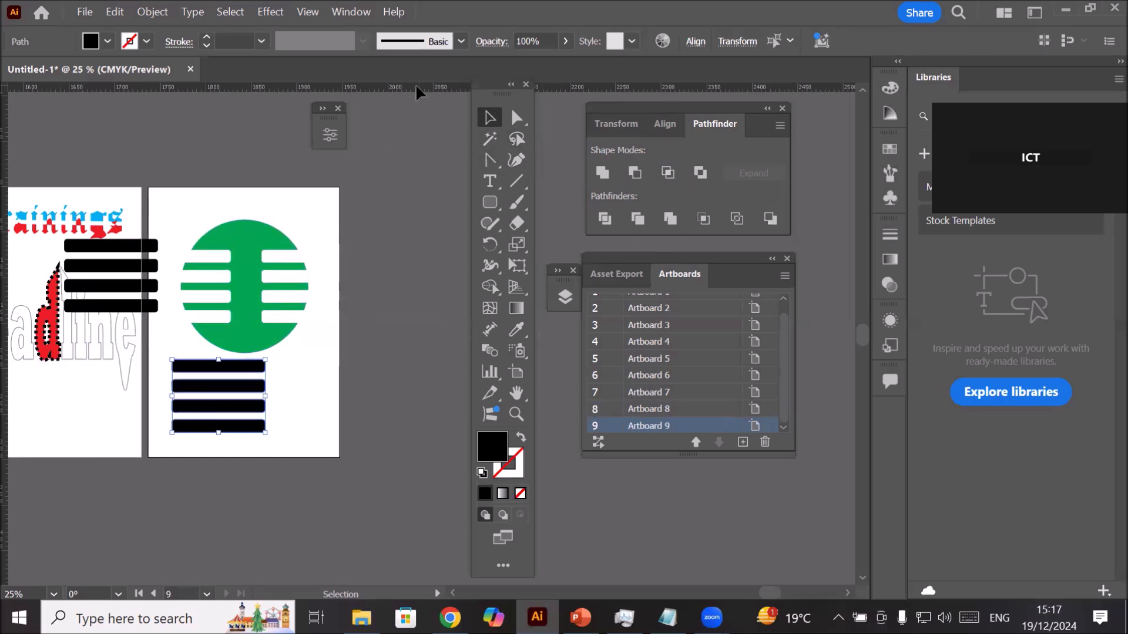
Step: Add two new A4 artboards after Artboard 9 and make the first new one active
{"action": "left_click", "coordinate": [514, 371]}
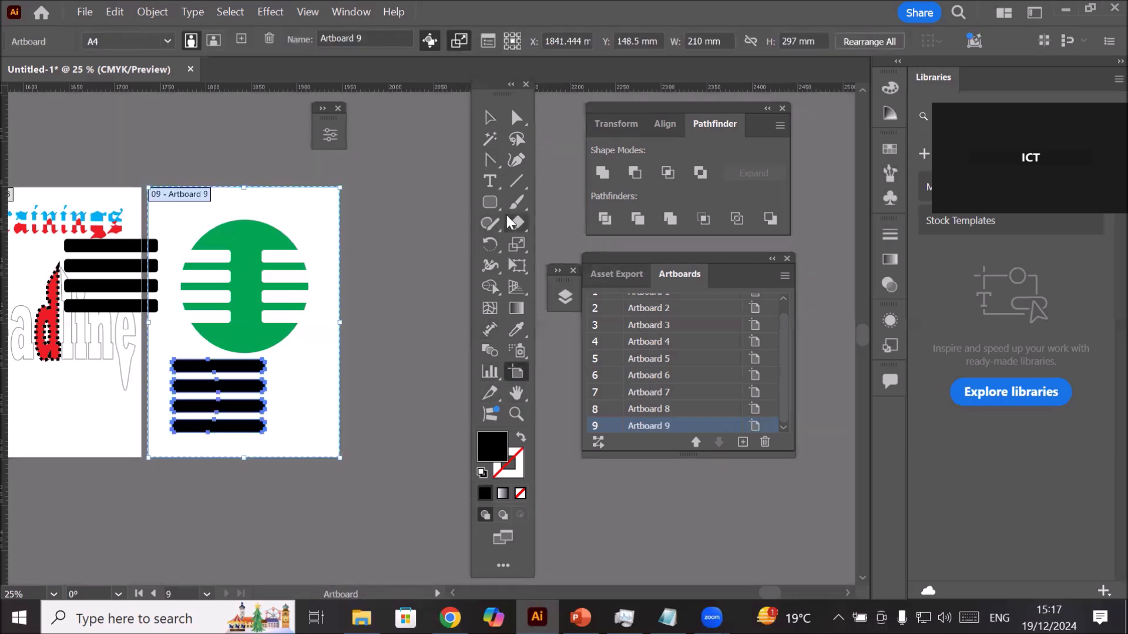
{"action": "key", "text": "ctrl+shift+a"}
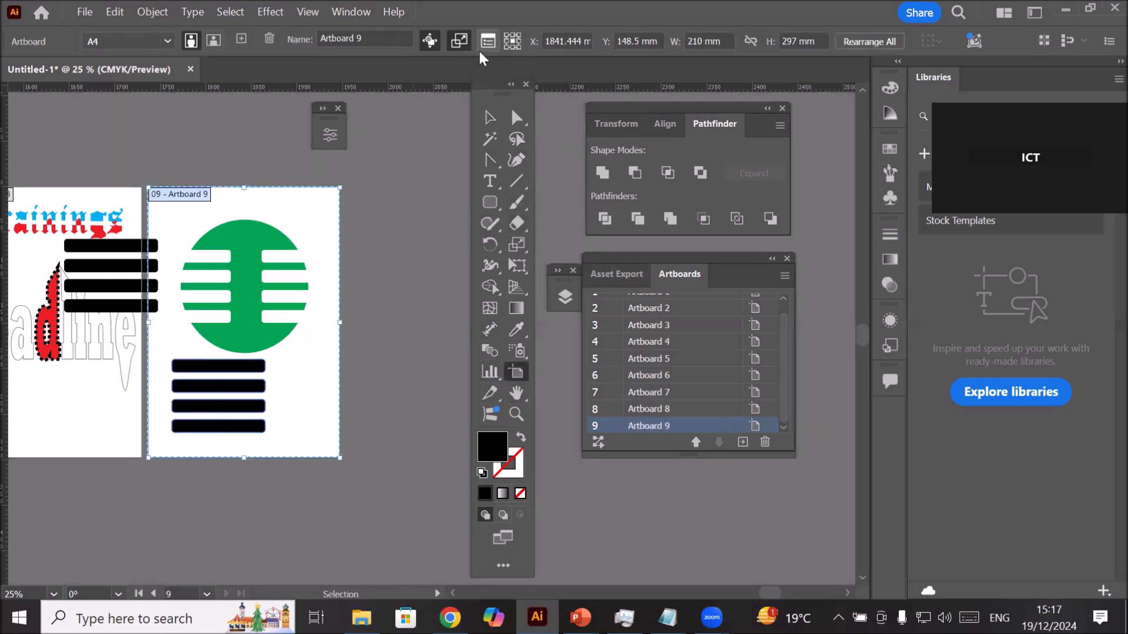
{"action": "left_click", "coordinate": [241, 39]}
{"action": "left_click", "coordinate": [242, 39]}
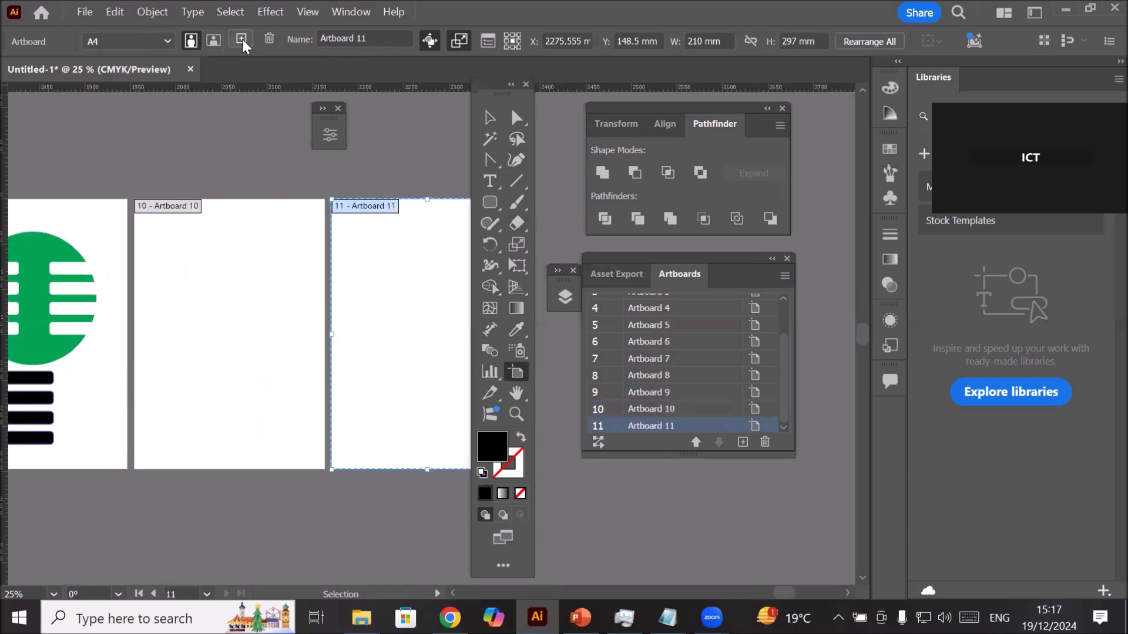
{"action": "left_click", "coordinate": [252, 316]}
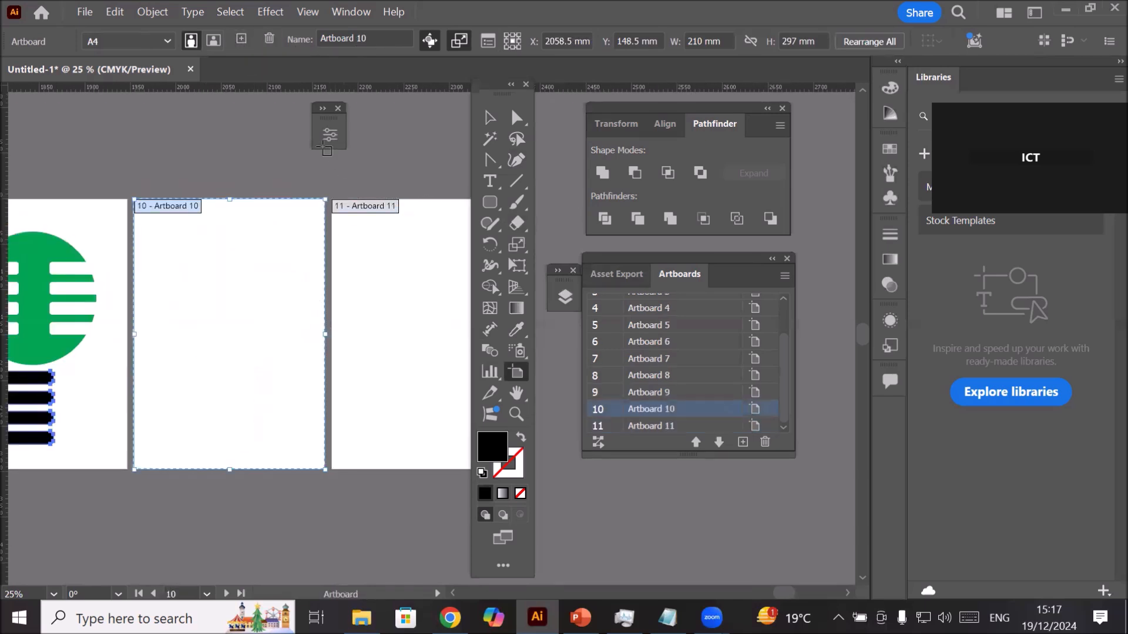
Step: Draw a large rounded rectangle in the middle of Artboard 10 and fill it with red
{"action": "left_click", "coordinate": [487, 121]}
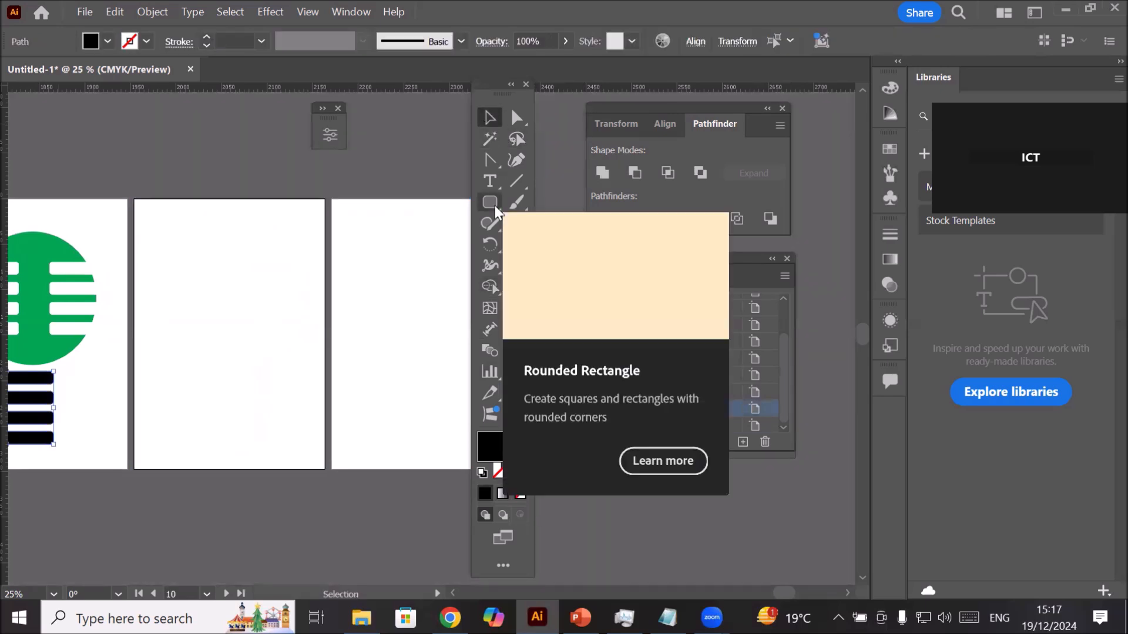
{"action": "left_click", "coordinate": [495, 204]}
{"action": "left_click_drag", "start_coordinate": [177, 246], "coordinate": [307, 359]}
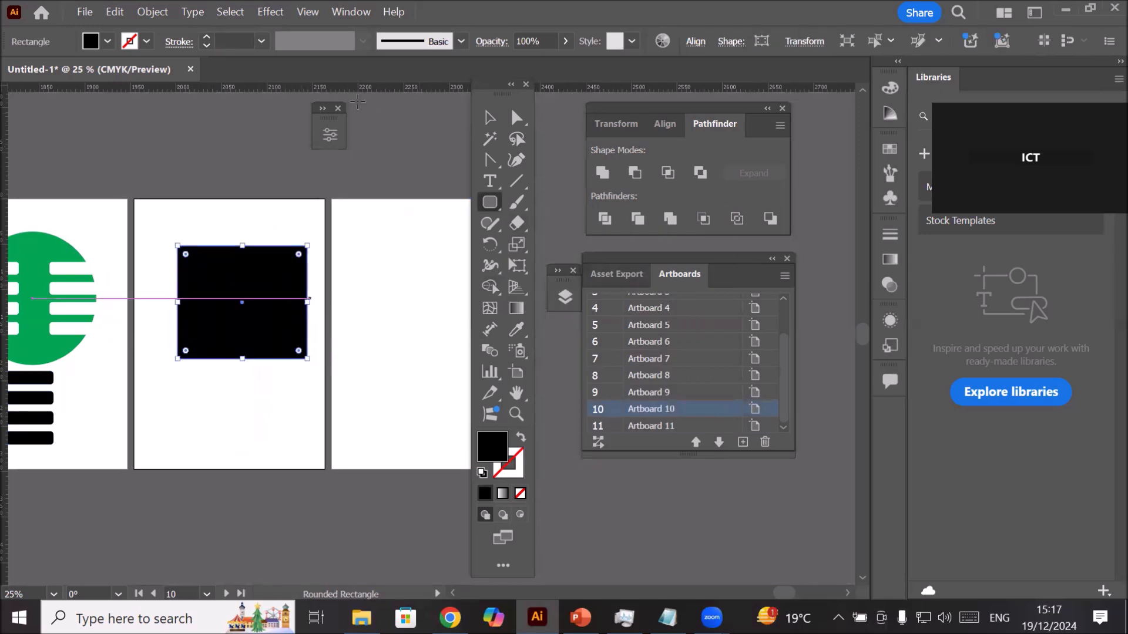
{"action": "left_click", "coordinate": [108, 42]}
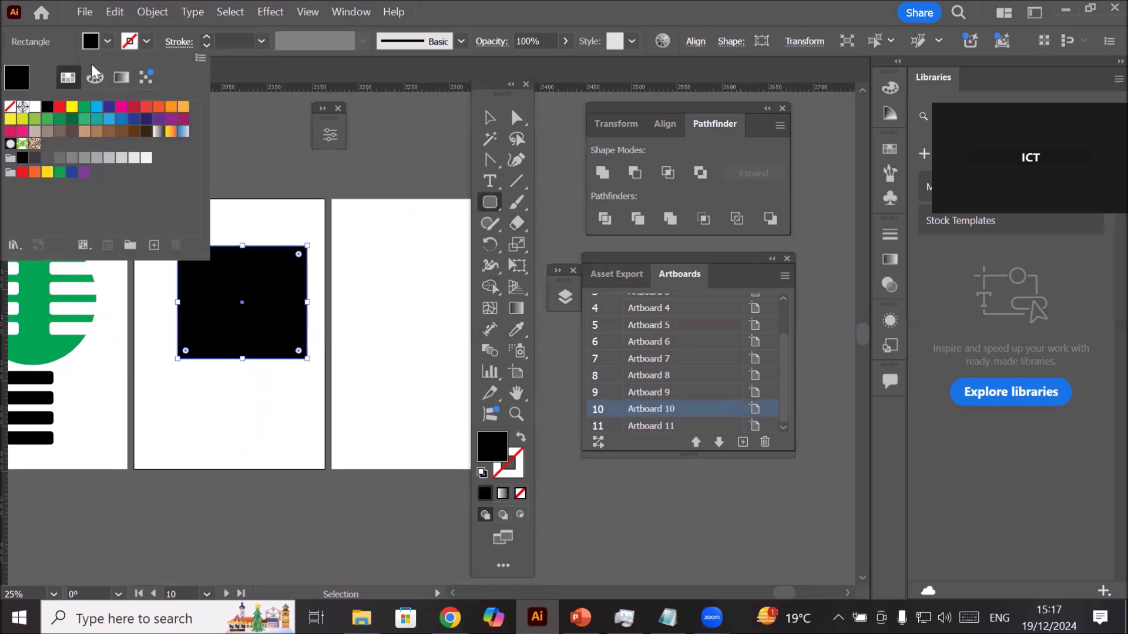
{"action": "left_click", "coordinate": [60, 106]}
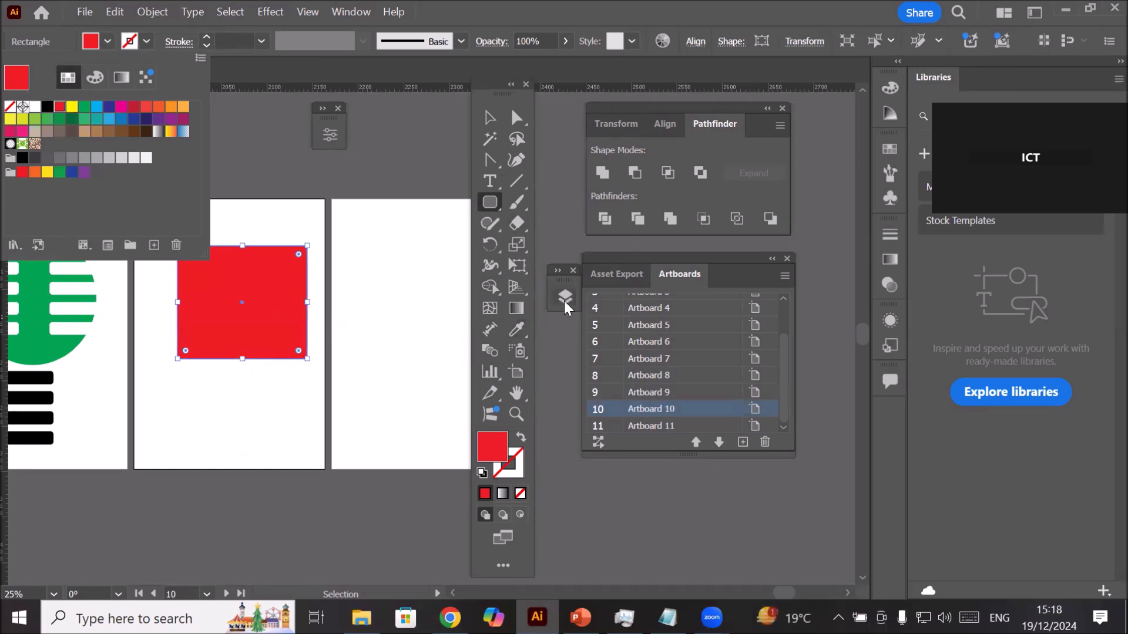
Step: Move the red rectangle up and slightly left, near the top of Artboard 10
{"action": "left_click", "coordinate": [491, 121]}
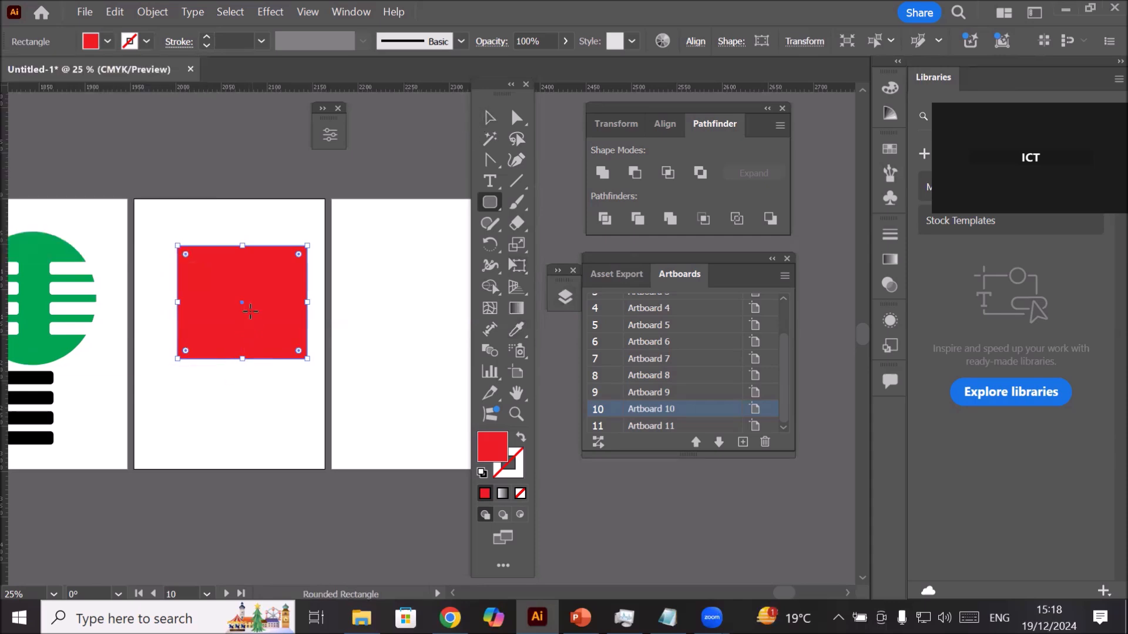
{"action": "left_click", "coordinate": [495, 122]}
{"action": "left_click_drag", "start_coordinate": [276, 303], "coordinate": [266, 269]}
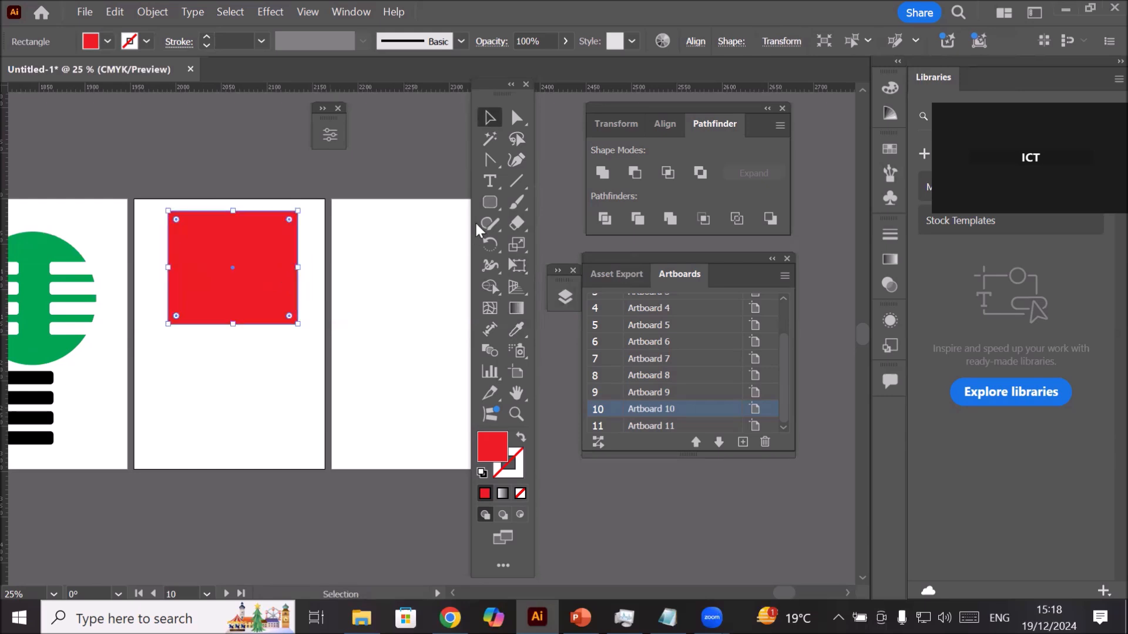
Step: Draw an ellipse overlapping the lower edge of the red rectangle on Artboard 10 and fill it with yellow
{"action": "left_click", "coordinate": [489, 202]}
{"action": "left_click", "coordinate": [570, 246]}
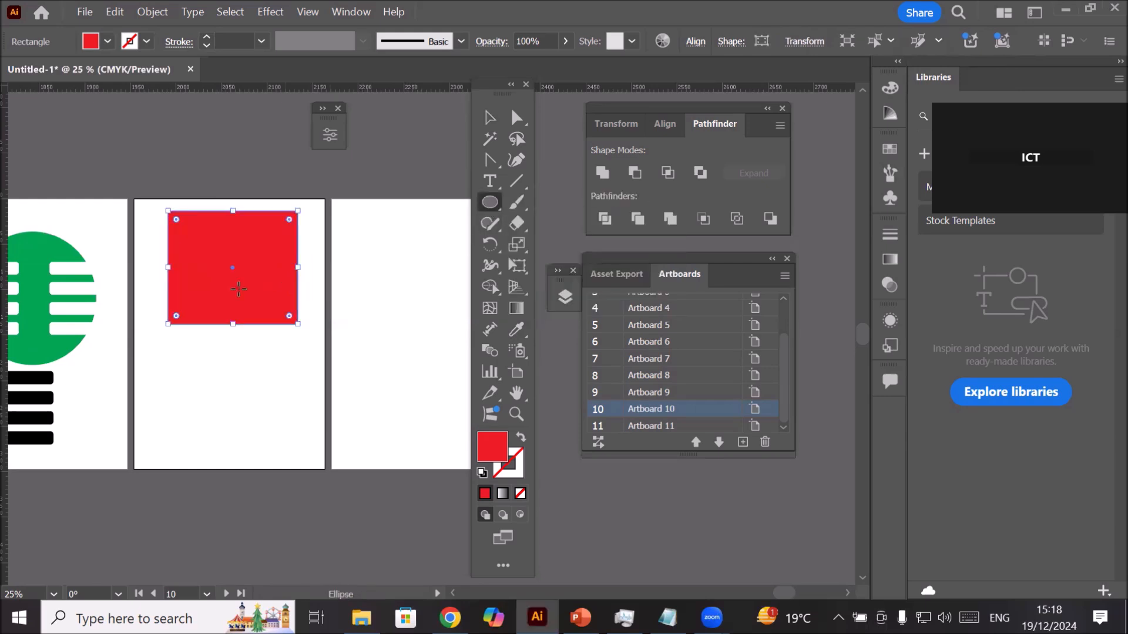
{"action": "left_click_drag", "start_coordinate": [204, 281], "coordinate": [270, 352]}
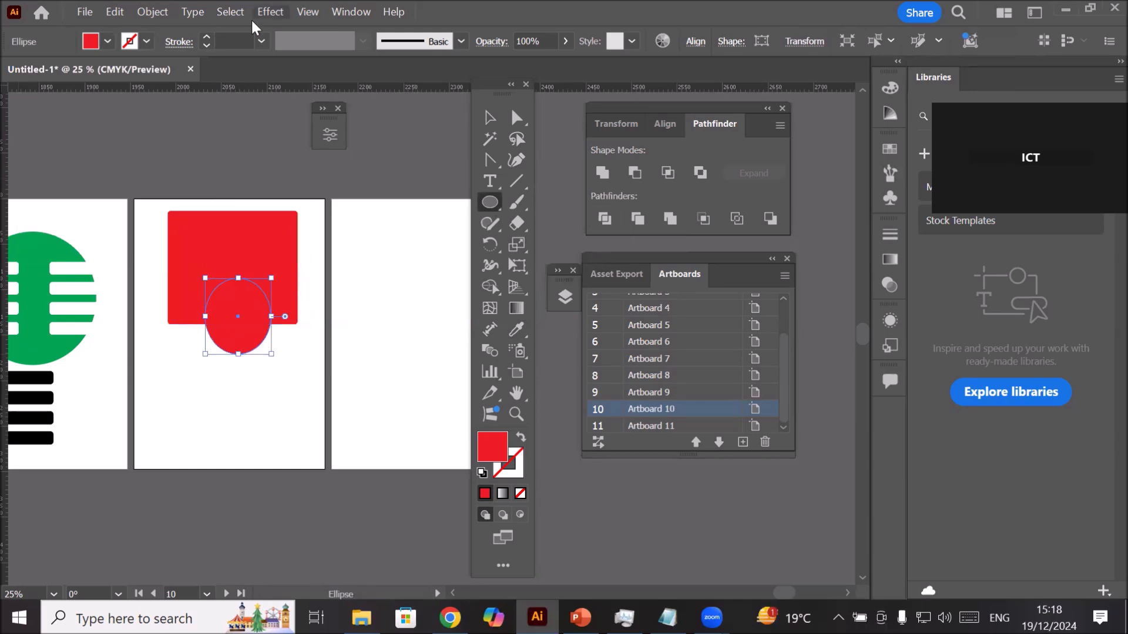
{"action": "left_click", "coordinate": [107, 41]}
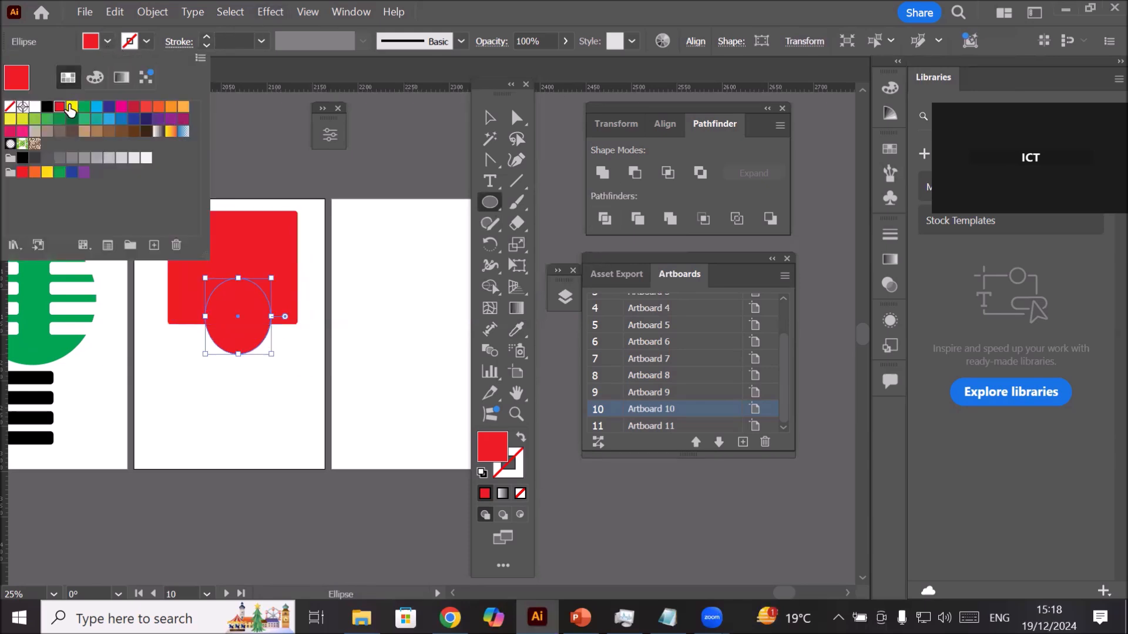
{"action": "left_click", "coordinate": [71, 107]}
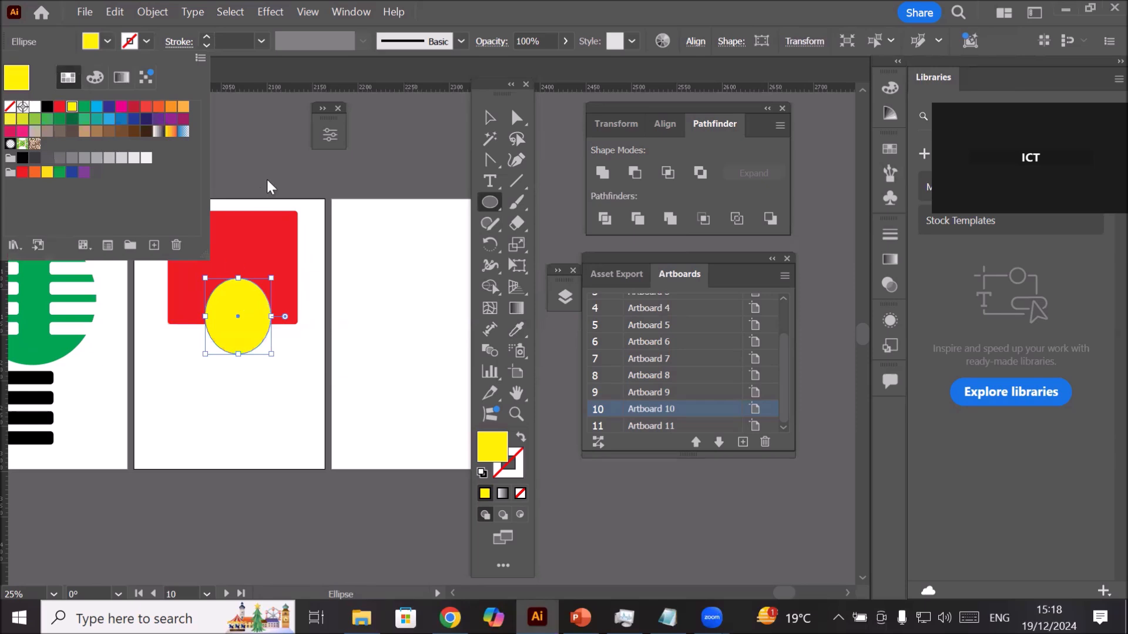
{"action": "left_click", "coordinate": [393, 211]}
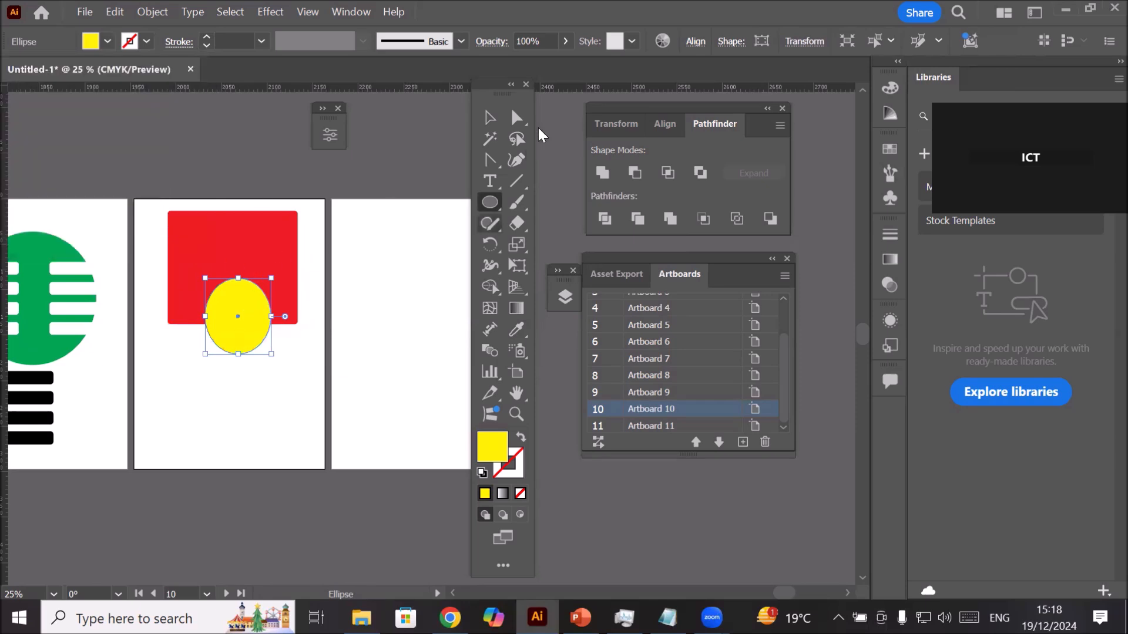
Step: Duplicate the yellow ellipse downward so the copy slightly overlaps it, and fill the copy with green
{"action": "left_click", "coordinate": [489, 119]}
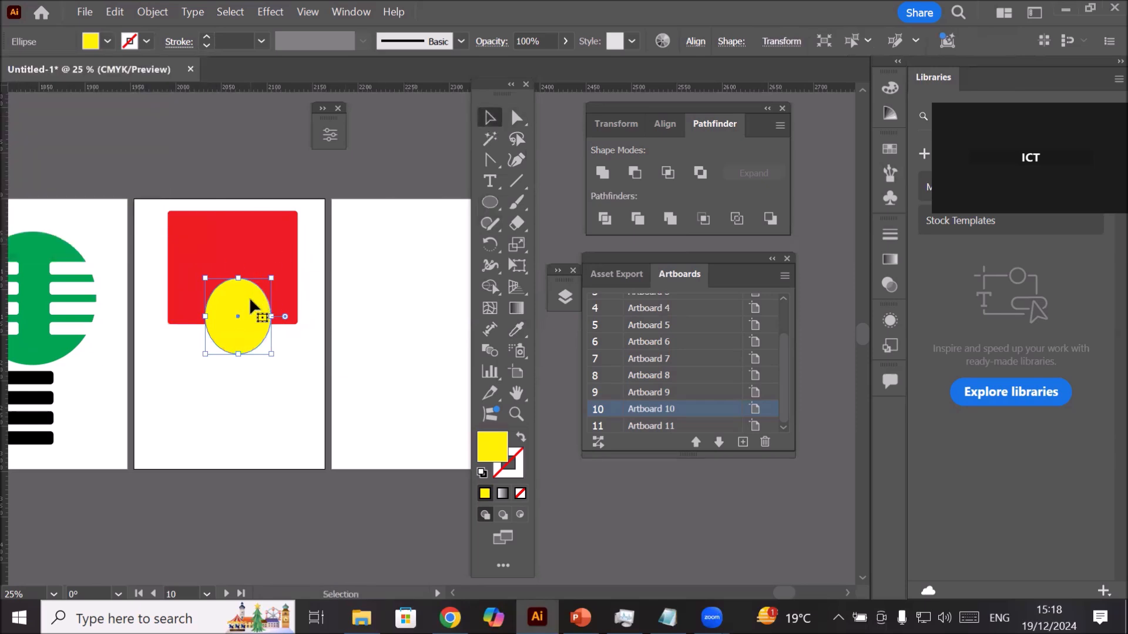
{"action": "left_click_drag", "start_coordinate": [249, 283], "coordinate": [253, 351]}
{"action": "left_click", "coordinate": [107, 41]}
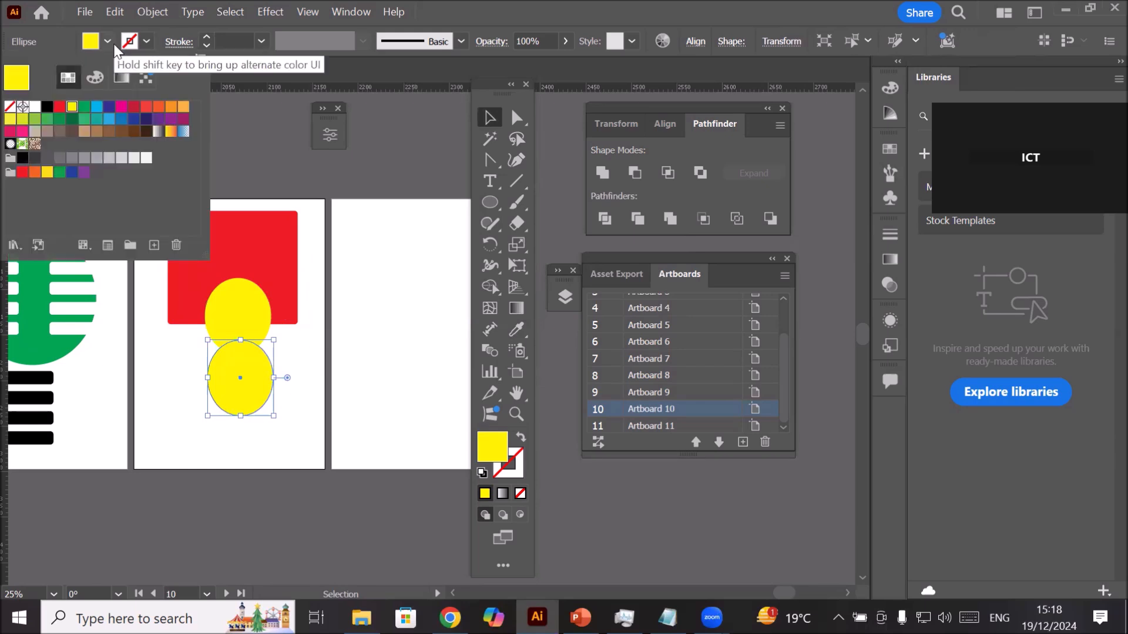
{"action": "left_click", "coordinate": [84, 106]}
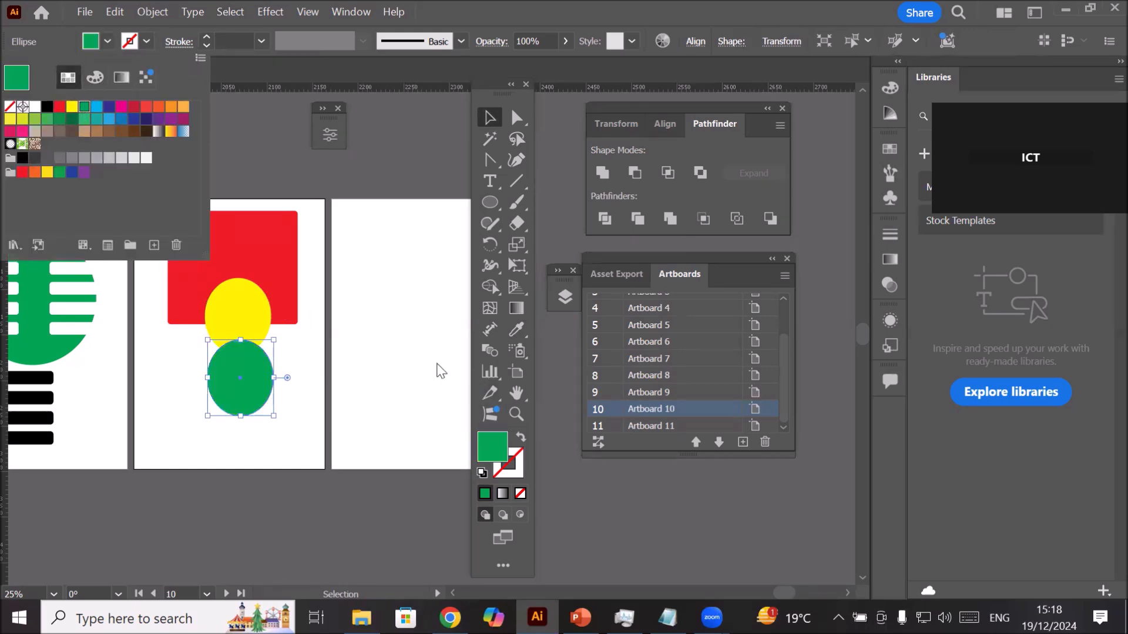
{"action": "left_click", "coordinate": [405, 357]}
Step: Apply the Pathfinder Outline operation to the red rectangle and both ellipses, and set the stroke weight of the outlines to 39 pt
{"action": "left_click_drag", "start_coordinate": [150, 202], "coordinate": [320, 444]}
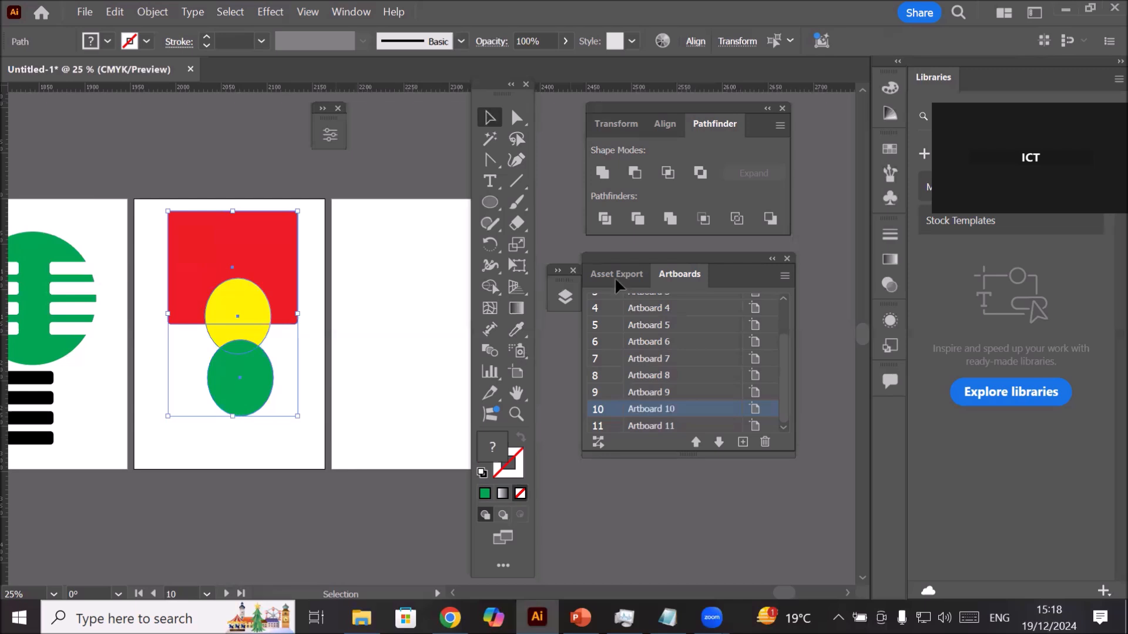
{"action": "left_click", "coordinate": [737, 218]}
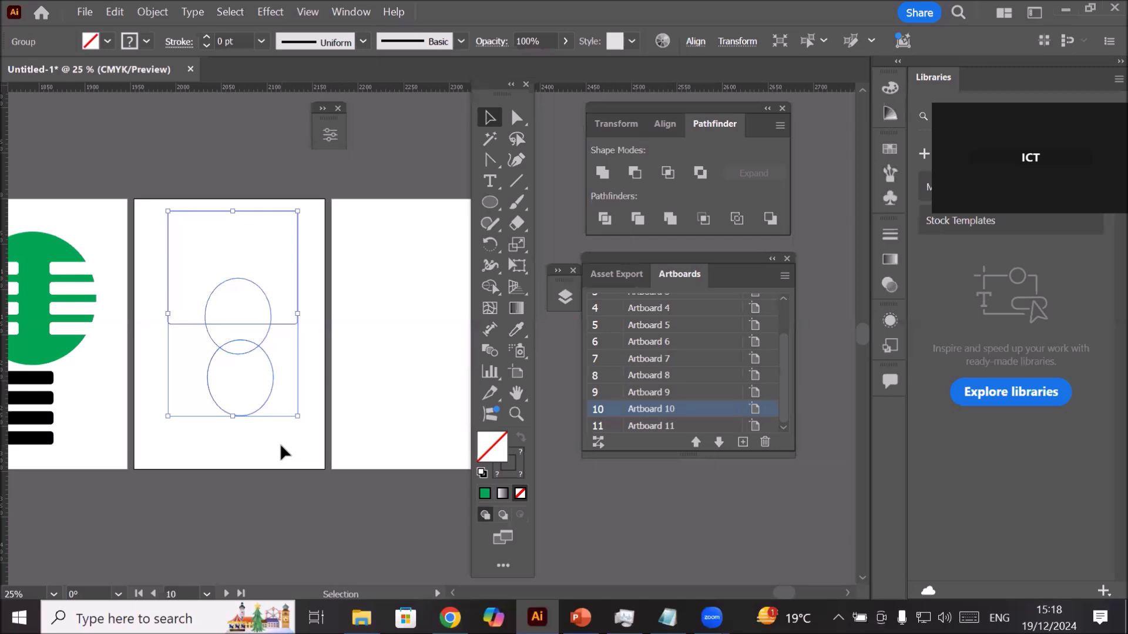
{"action": "left_click", "coordinate": [208, 37]}
{"action": "left_click", "coordinate": [208, 37]}
{"action": "left_click", "coordinate": [208, 37]}
{"action": "left_click", "coordinate": [208, 37]}
{"action": "left_click", "coordinate": [208, 37]}
{"action": "double_click", "coordinate": [208, 37]}
{"action": "double_click", "coordinate": [208, 37]}
{"action": "left_click", "coordinate": [208, 37]}
{"action": "double_click", "coordinate": [208, 37]}
{"action": "double_click", "coordinate": [207, 37]}
{"action": "double_click", "coordinate": [207, 37]}
{"action": "double_click", "coordinate": [208, 37]}
{"action": "double_click", "coordinate": [208, 37]}
{"action": "double_click", "coordinate": [208, 37]}
{"action": "double_click", "coordinate": [208, 37]}
{"action": "double_click", "coordinate": [208, 37]}
{"action": "double_click", "coordinate": [208, 37]}
{"action": "double_click", "coordinate": [207, 37]}
{"action": "double_click", "coordinate": [208, 37]}
{"action": "double_click", "coordinate": [208, 37]}
{"action": "double_click", "coordinate": [208, 37]}
{"action": "left_click", "coordinate": [208, 37]}
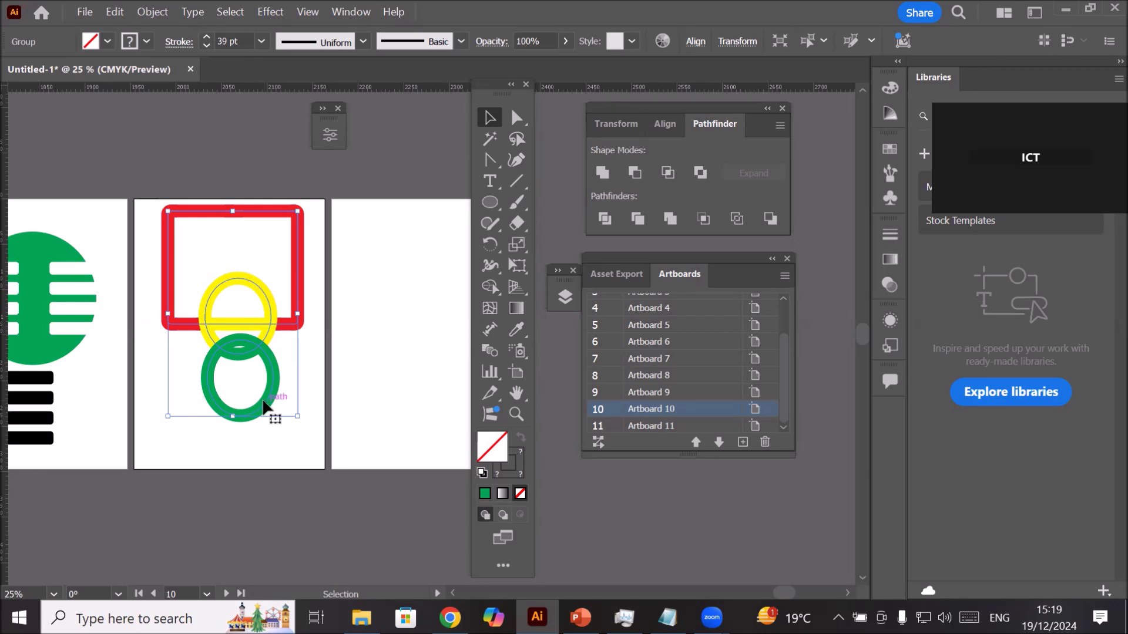
Step: Ungroup the outlined rectangle and ellipses on Artboard 10 and deselect them
{"action": "scroll", "coordinate": [313, 341], "scroll_direction": "up", "scroll_amount": 2}
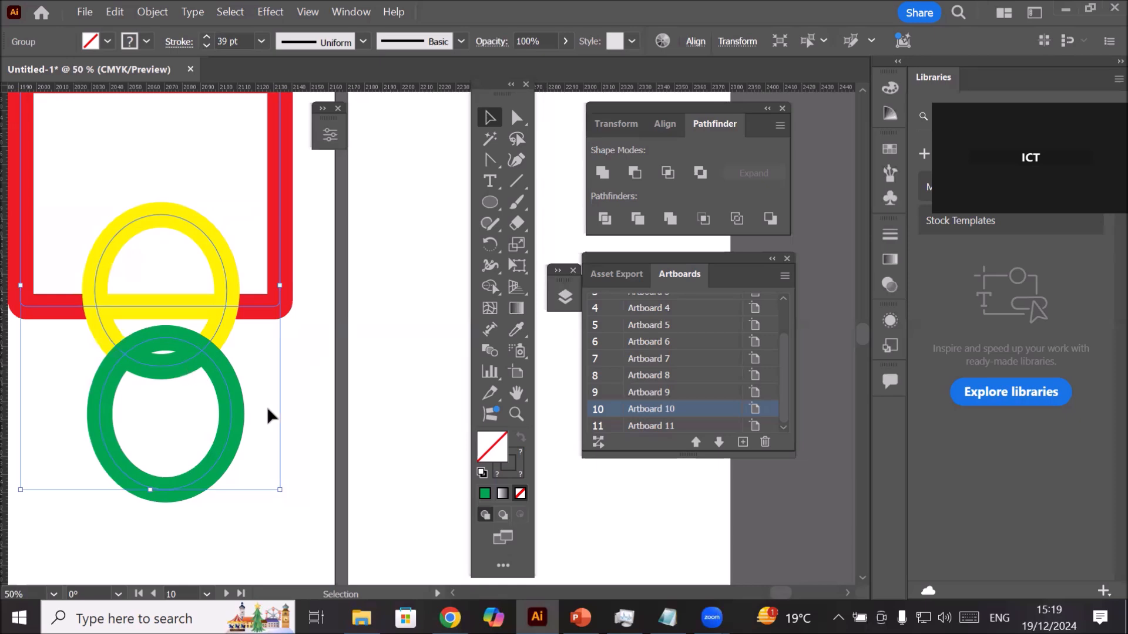
{"action": "scroll", "coordinate": [268, 415], "scroll_direction": "down", "scroll_amount": 1}
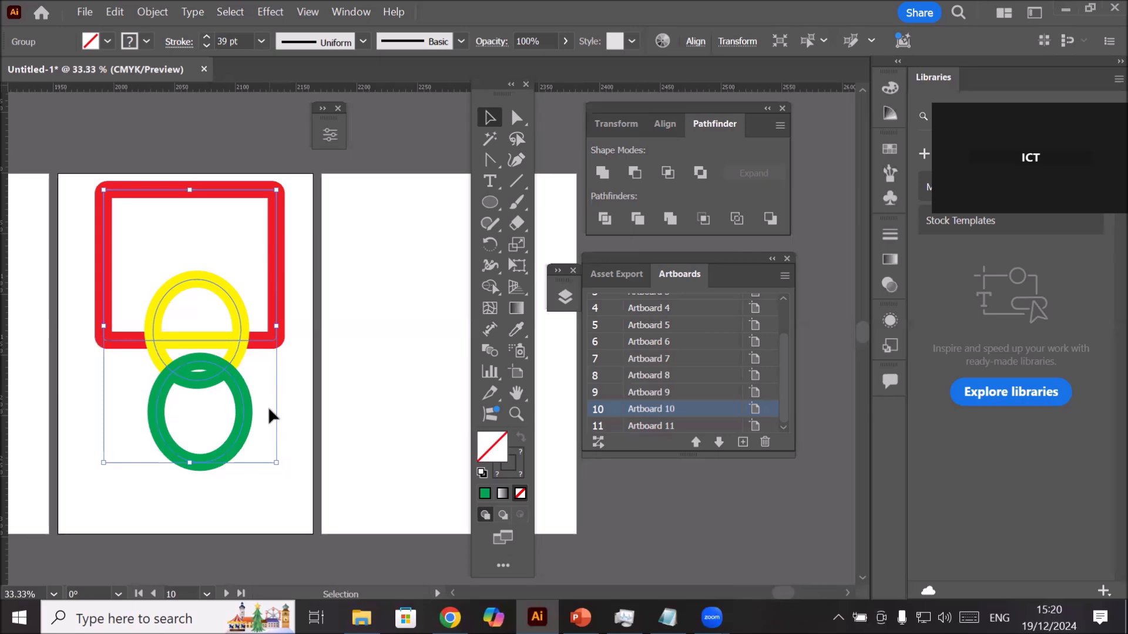
{"action": "left_click", "coordinate": [245, 503]}
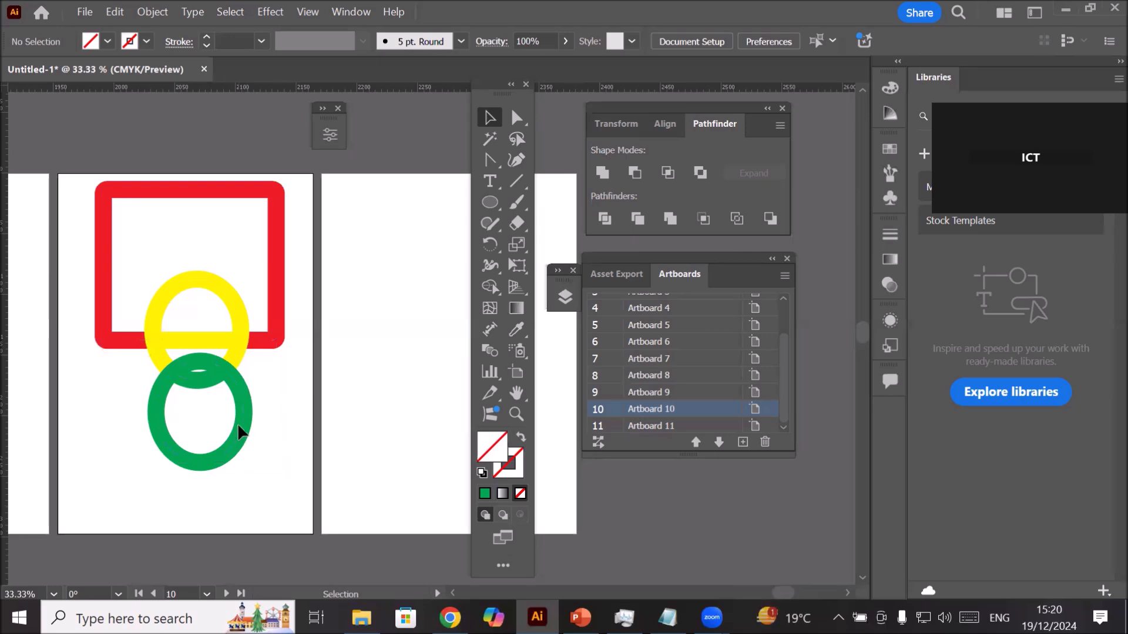
{"action": "left_click", "coordinate": [235, 305]}
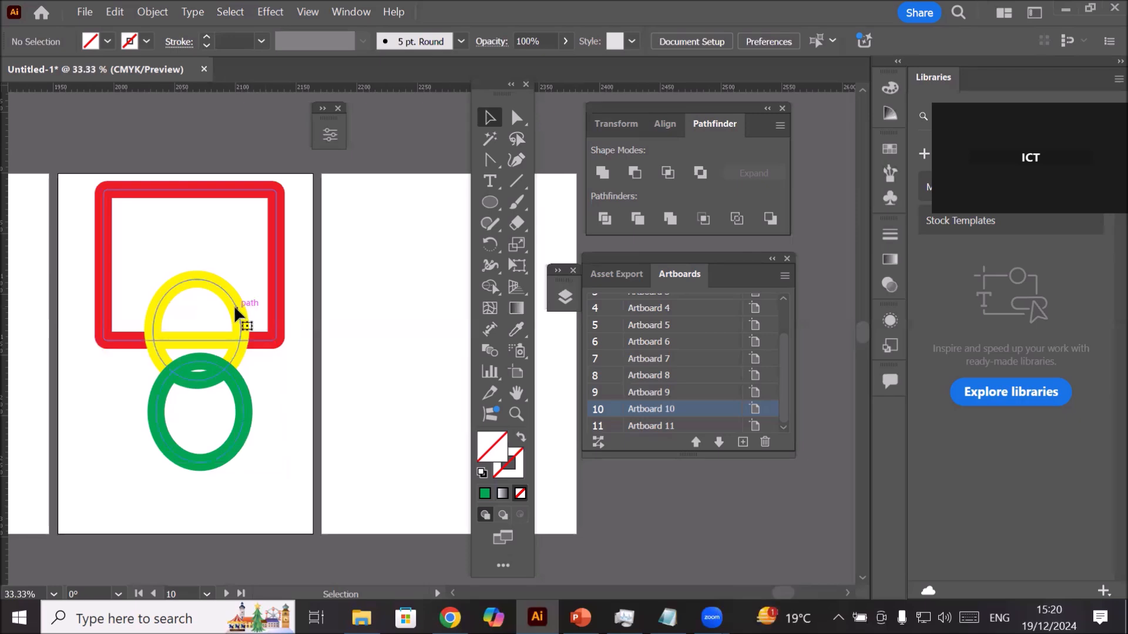
{"action": "right_click", "coordinate": [235, 308]}
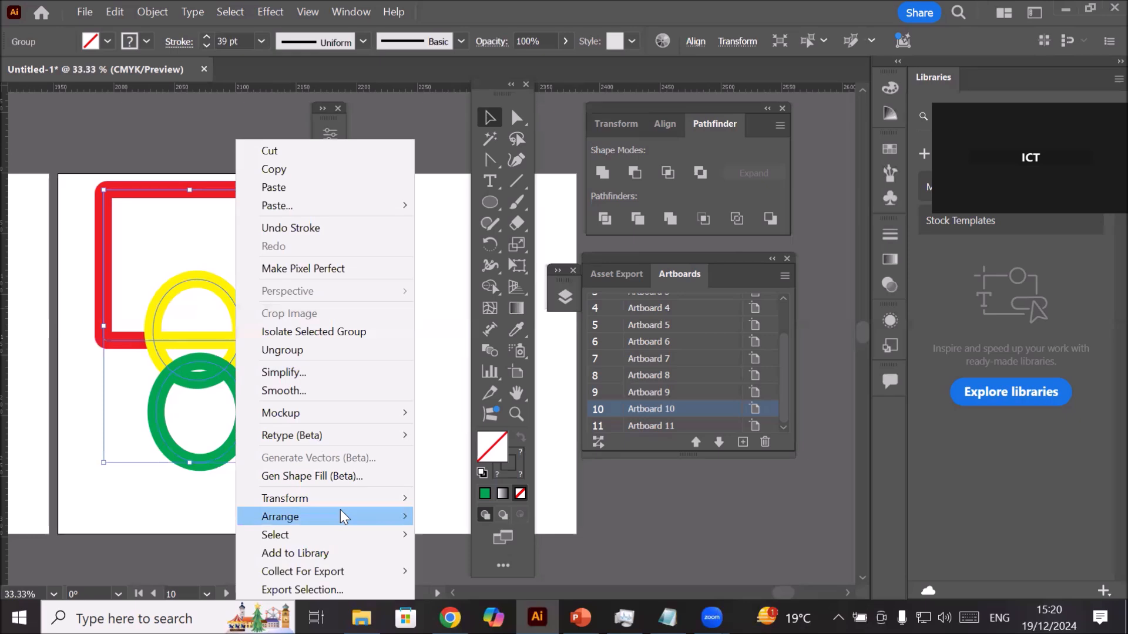
{"action": "left_click", "coordinate": [353, 351]}
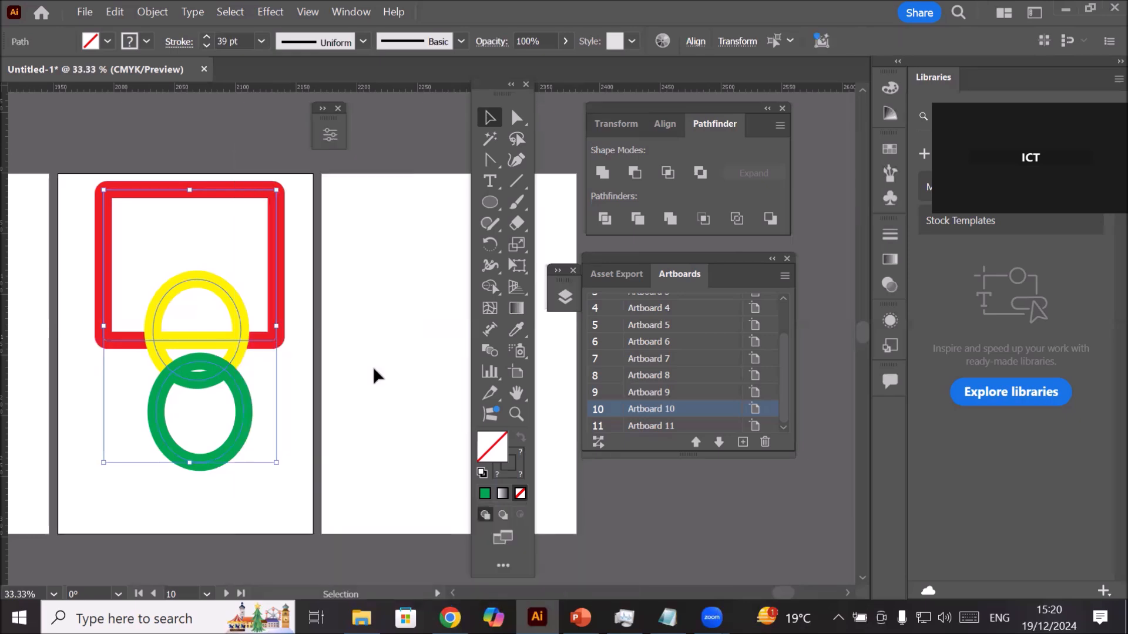
{"action": "left_click", "coordinate": [337, 280]}
Step: Pull the outline pieces apart: red frame and yellow upper arc upward, large green arc downward, and the small green arcs away from each other
{"action": "left_click_drag", "start_coordinate": [191, 187], "coordinate": [192, 111]}
{"action": "left_click_drag", "start_coordinate": [210, 467], "coordinate": [207, 500]}
{"action": "left_click_drag", "start_coordinate": [197, 276], "coordinate": [198, 249]}
{"action": "left_click_drag", "start_coordinate": [201, 381], "coordinate": [197, 404]}
{"action": "left_click_drag", "start_coordinate": [199, 341], "coordinate": [199, 371]}
{"action": "key", "text": "ctrl+shift+a"}
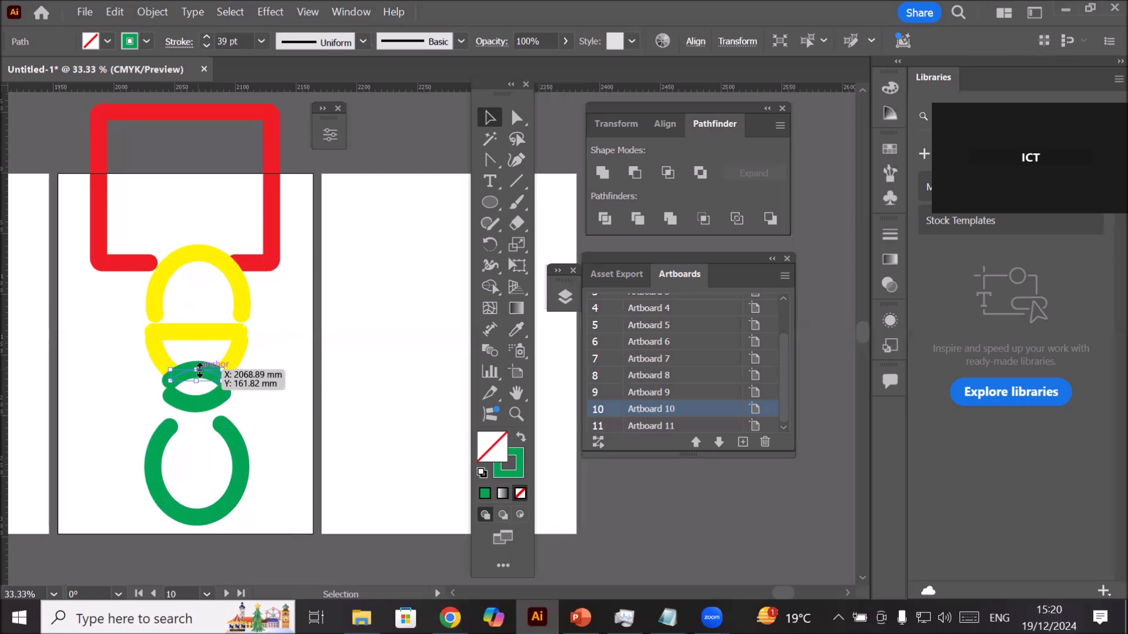
Step: Move the red frame and the yellow upper arc further up, and separate the yellow horizontal bar from the arc beneath it
{"action": "mouse_move", "coordinate": [200, 106]}
{"action": "left_mouse_down"}
{"action": "mouse_move", "coordinate": [212, 94]}
{"action": "mouse_move", "coordinate": [200, 83]}
{"action": "mouse_move", "coordinate": [195, 97]}
{"action": "left_mouse_up"}
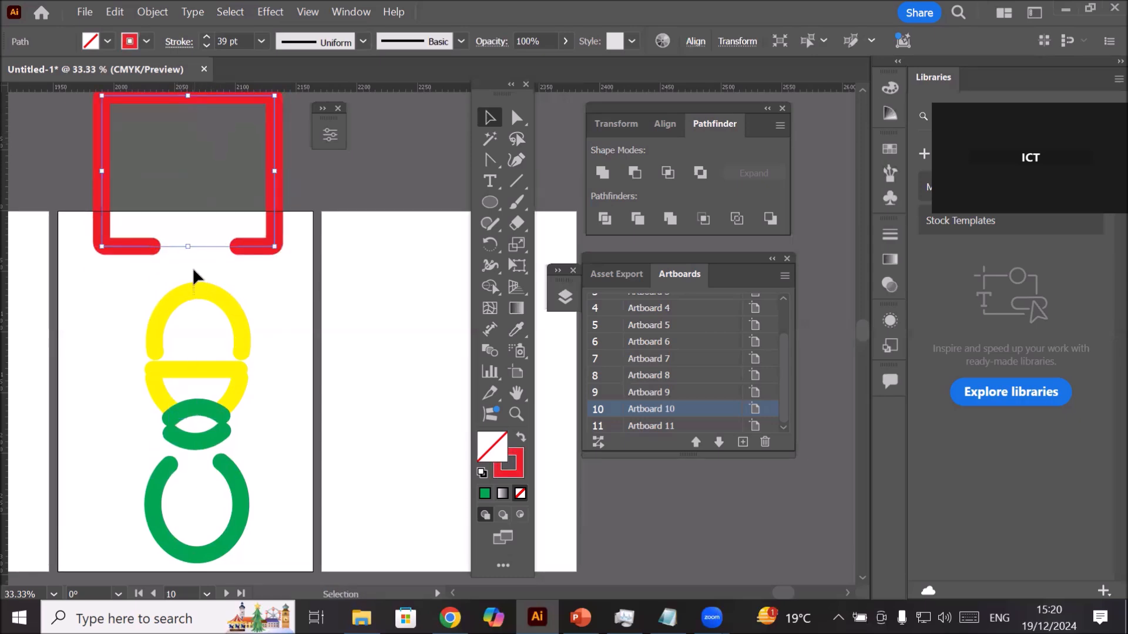
{"action": "left_click", "coordinate": [202, 292]}
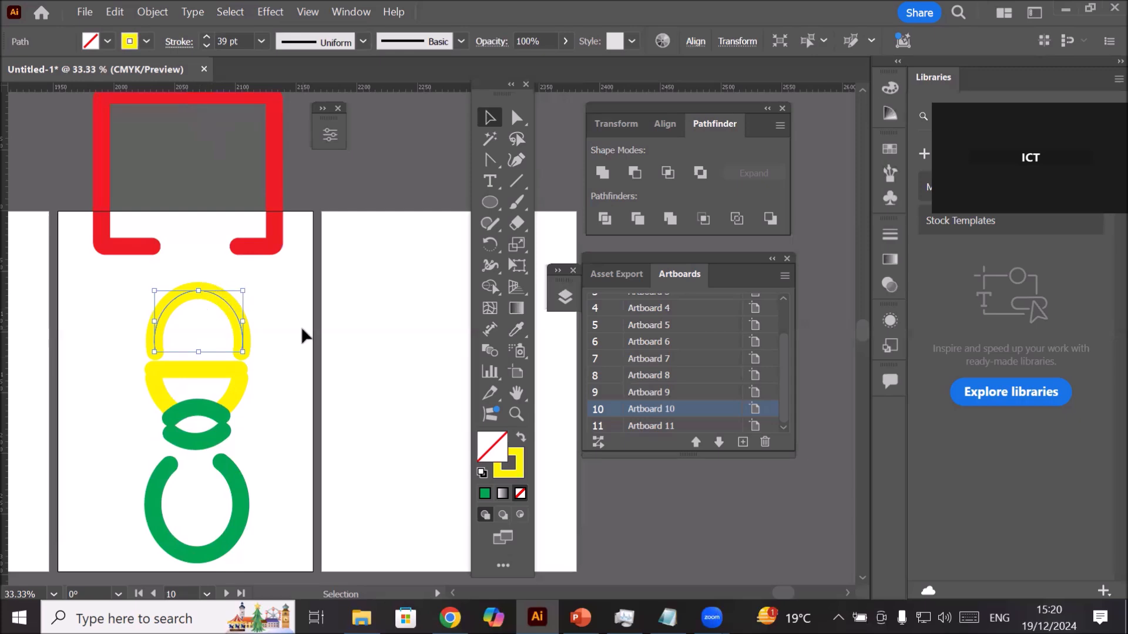
{"action": "left_click", "coordinate": [210, 304]}
{"action": "left_click", "coordinate": [202, 292]}
{"action": "left_click_drag", "start_coordinate": [203, 290], "coordinate": [203, 270]}
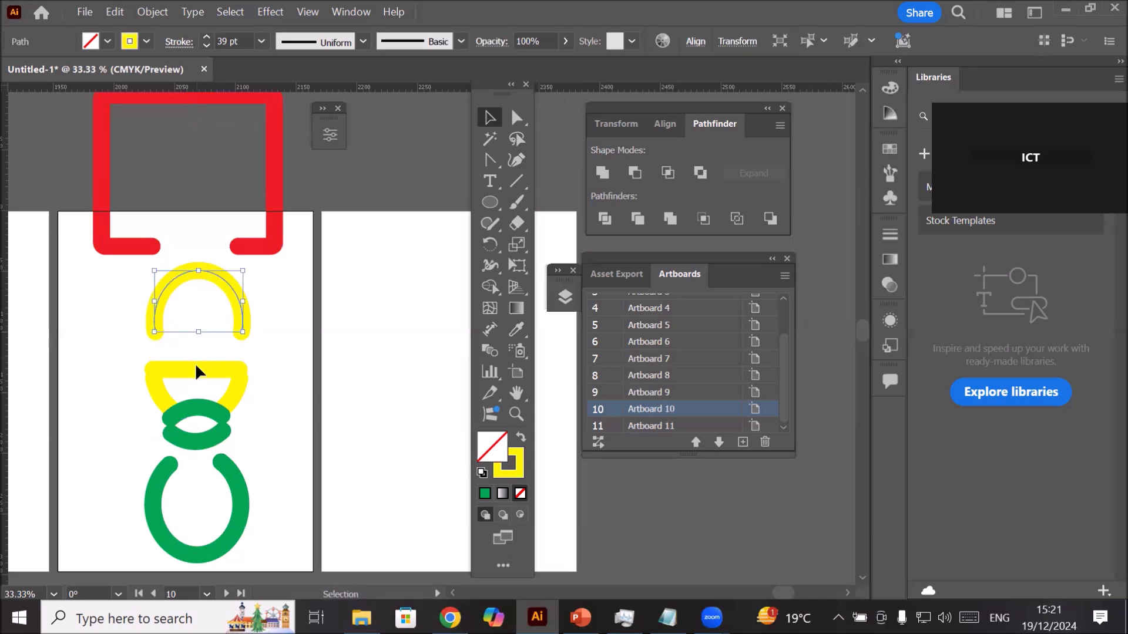
{"action": "left_click", "coordinate": [194, 378]}
{"action": "mouse_move", "coordinate": [194, 369]}
{"action": "left_mouse_down"}
{"action": "mouse_move", "coordinate": [195, 344]}
{"action": "mouse_move", "coordinate": [199, 373]}
{"action": "left_mouse_up"}
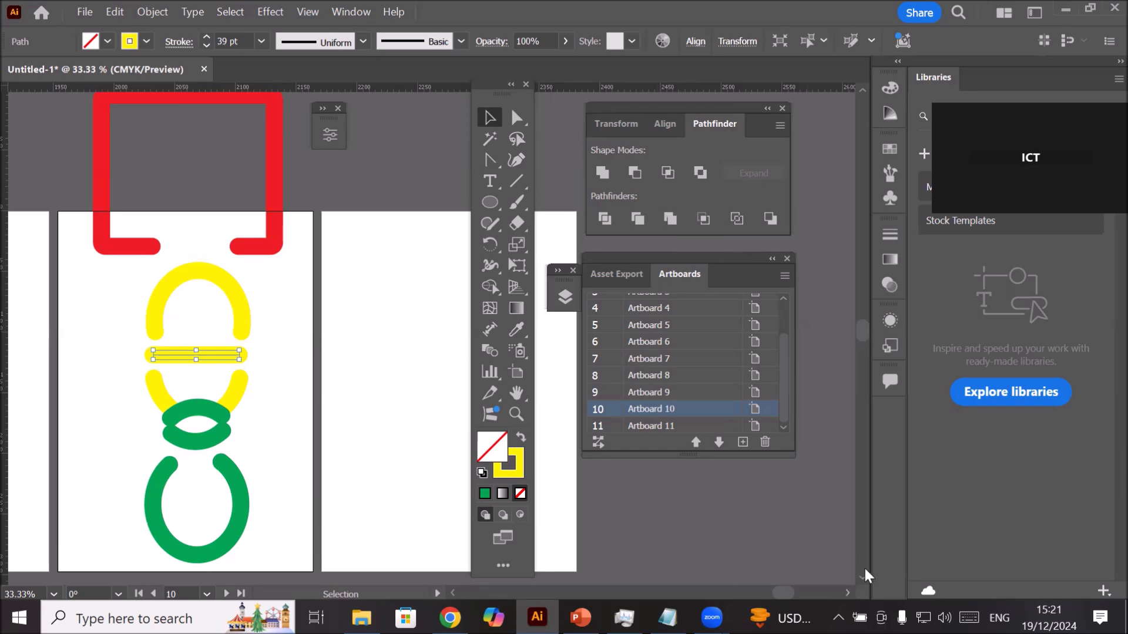
Step: Draw an ellipse across the right edge of Artboard 11 and fill it with red, keeping the yellow 39 pt stroke
{"action": "scroll", "coordinate": [863, 566], "scroll_direction": "right", "scroll_amount": 5}
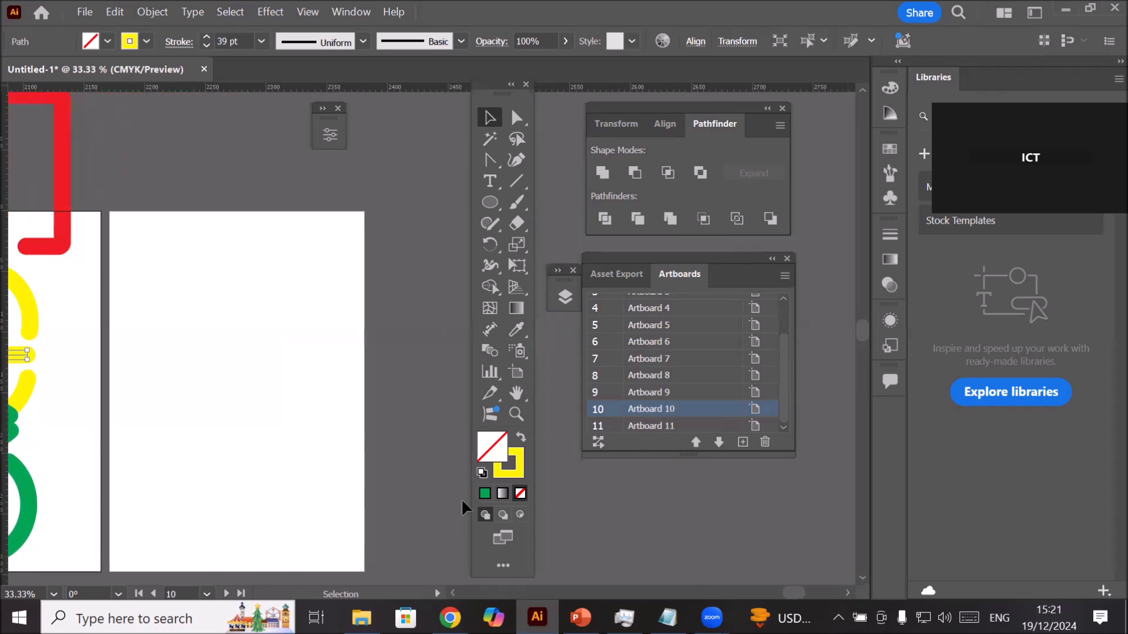
{"action": "key", "text": "ctrl+minus"}
{"action": "key", "text": "ctrl+minus"}
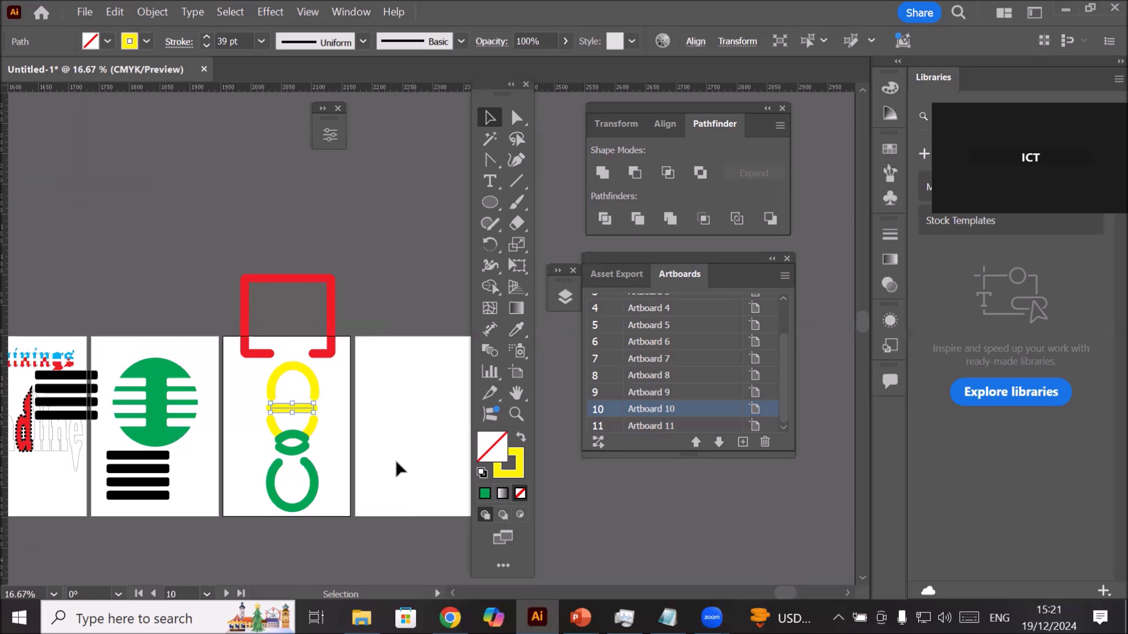
{"action": "left_click_drag", "start_coordinate": [404, 443], "coordinate": [256, 371]}
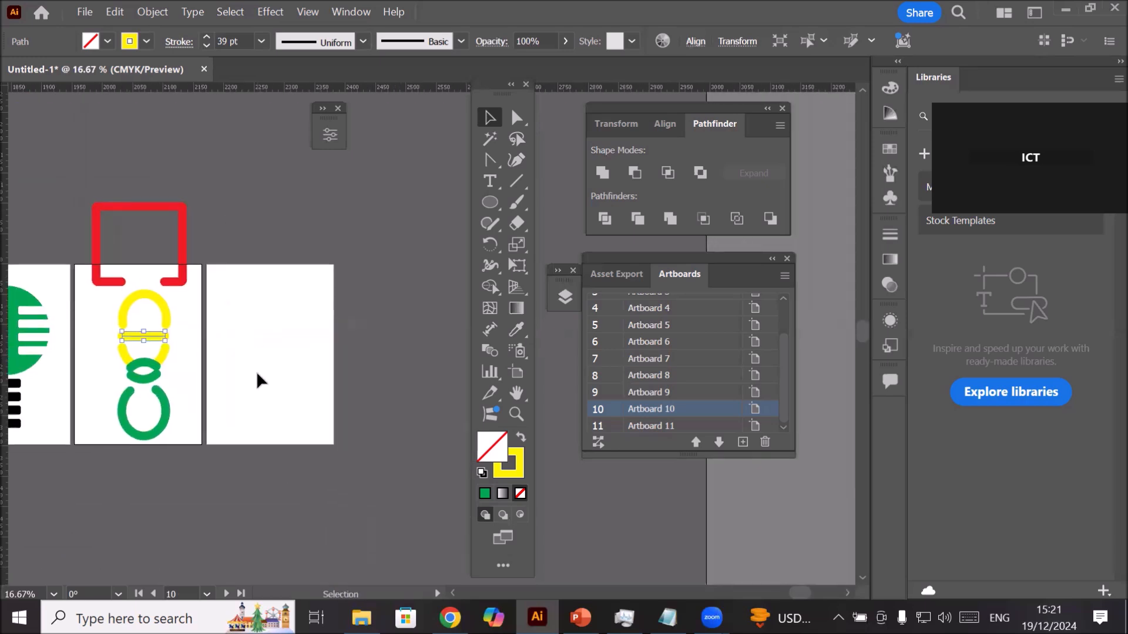
{"action": "left_click", "coordinate": [491, 203]}
{"action": "left_click_drag", "start_coordinate": [308, 301], "coordinate": [372, 357]}
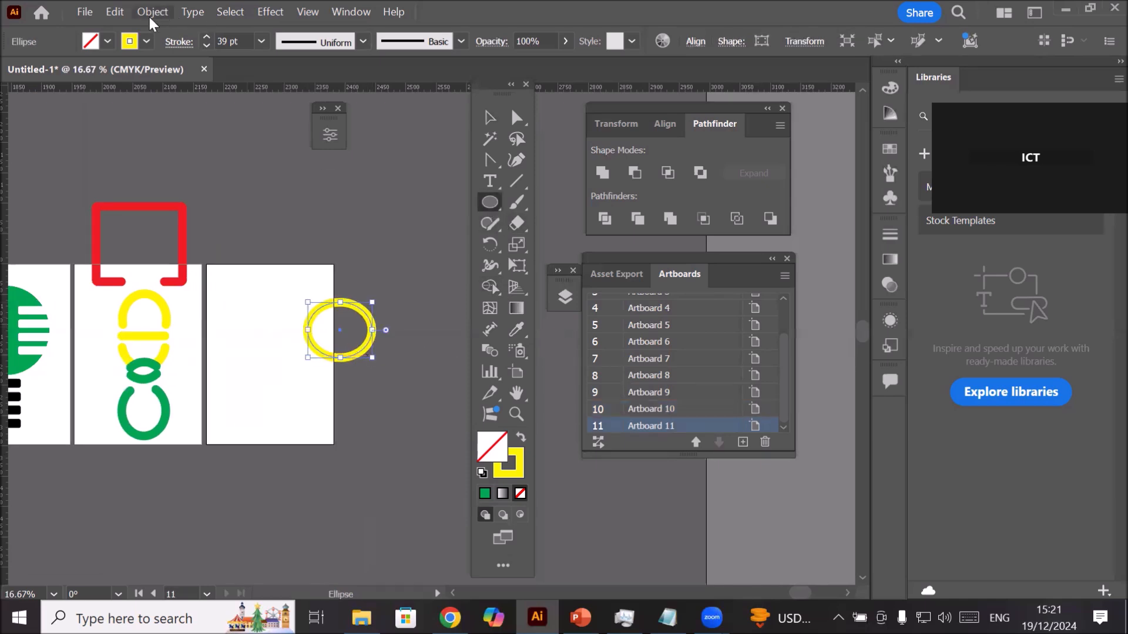
{"action": "left_click", "coordinate": [108, 41]}
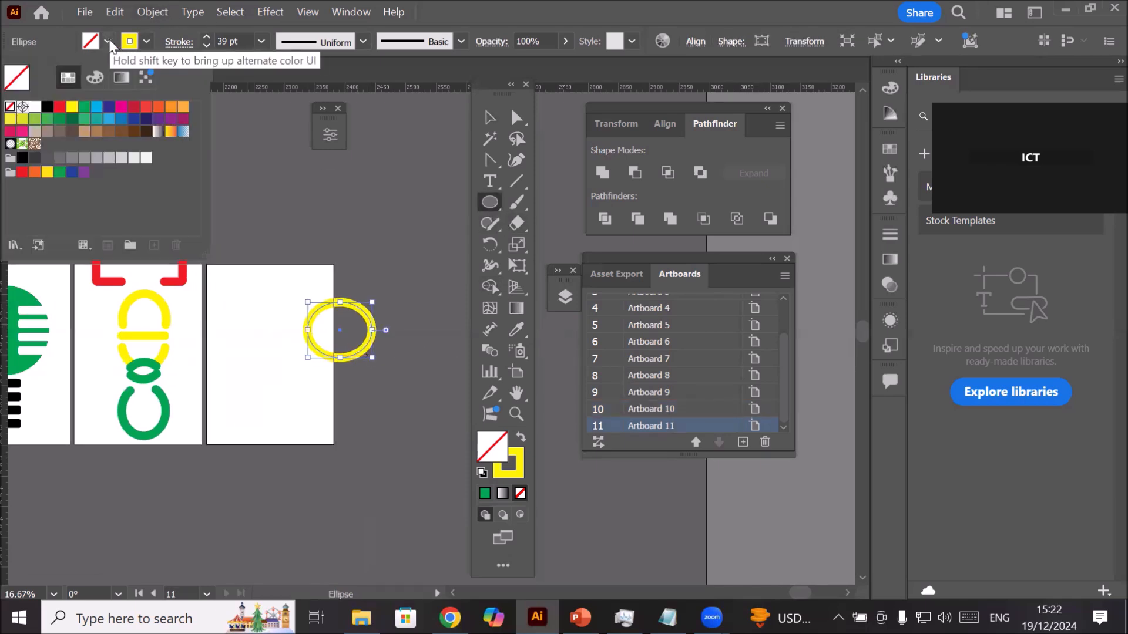
{"action": "left_click", "coordinate": [60, 106]}
{"action": "left_click", "coordinate": [382, 243]}
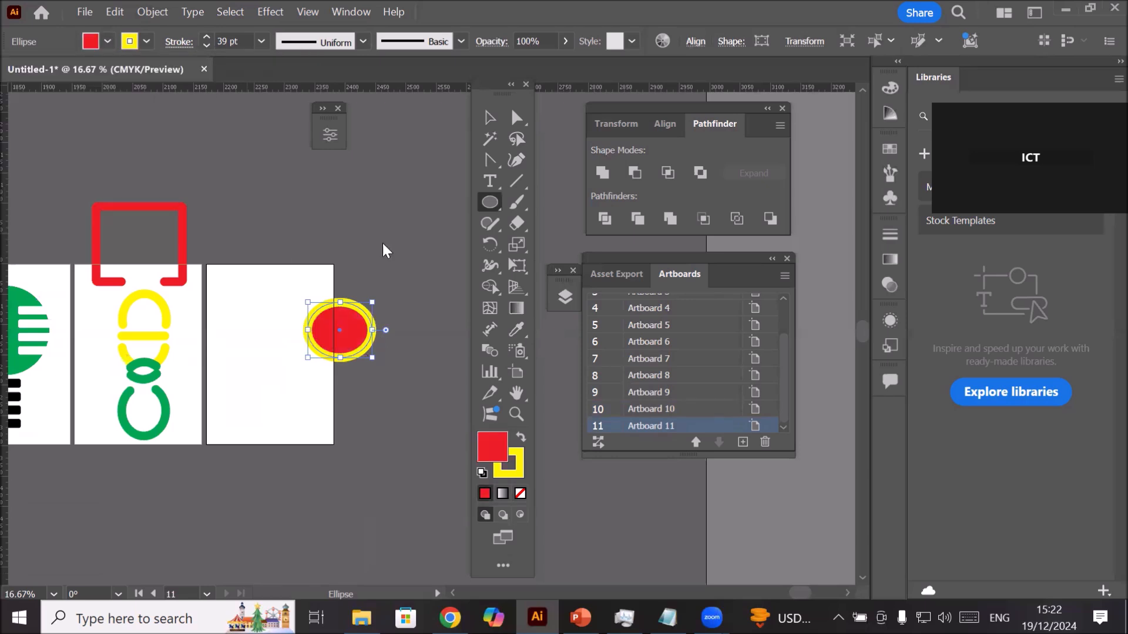
Step: Place six copies of the red ellipse around the edges of Artboard 11
{"action": "left_click", "coordinate": [489, 118]}
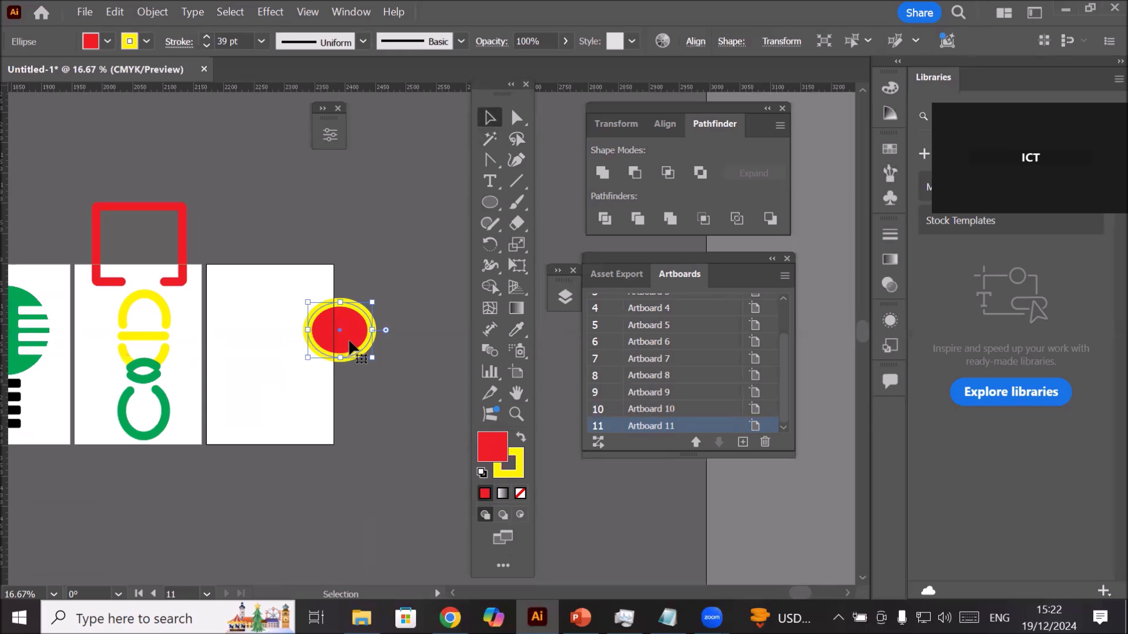
{"action": "left_click_drag", "start_coordinate": [351, 346], "coordinate": [347, 292]}
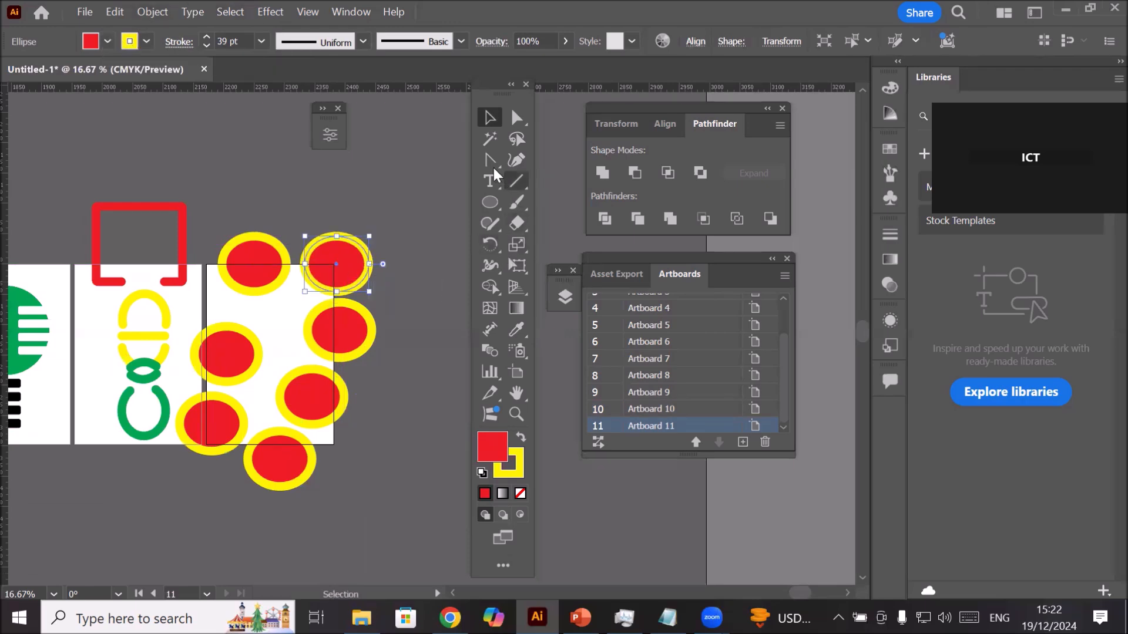
Step: Draw a tall rectangle over the inner parts of the ellipses on Artboard 11 and fill it with green
{"action": "left_click_drag", "start_coordinate": [491, 207], "coordinate": [590, 202]}
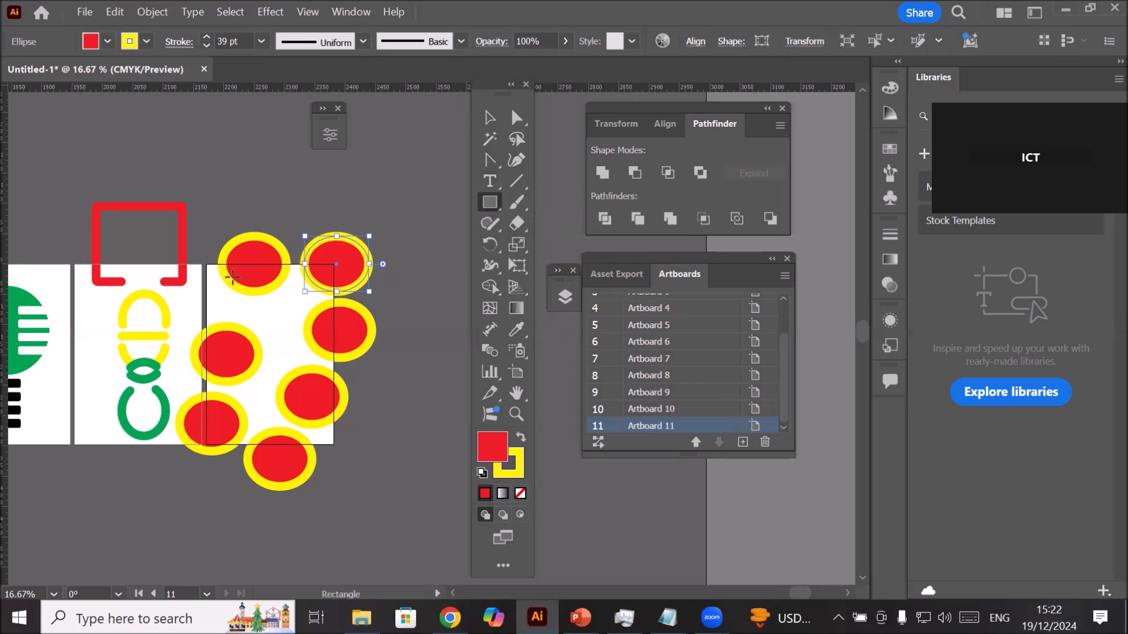
{"action": "left_click_drag", "start_coordinate": [221, 280], "coordinate": [327, 428]}
{"action": "left_click", "coordinate": [107, 42]}
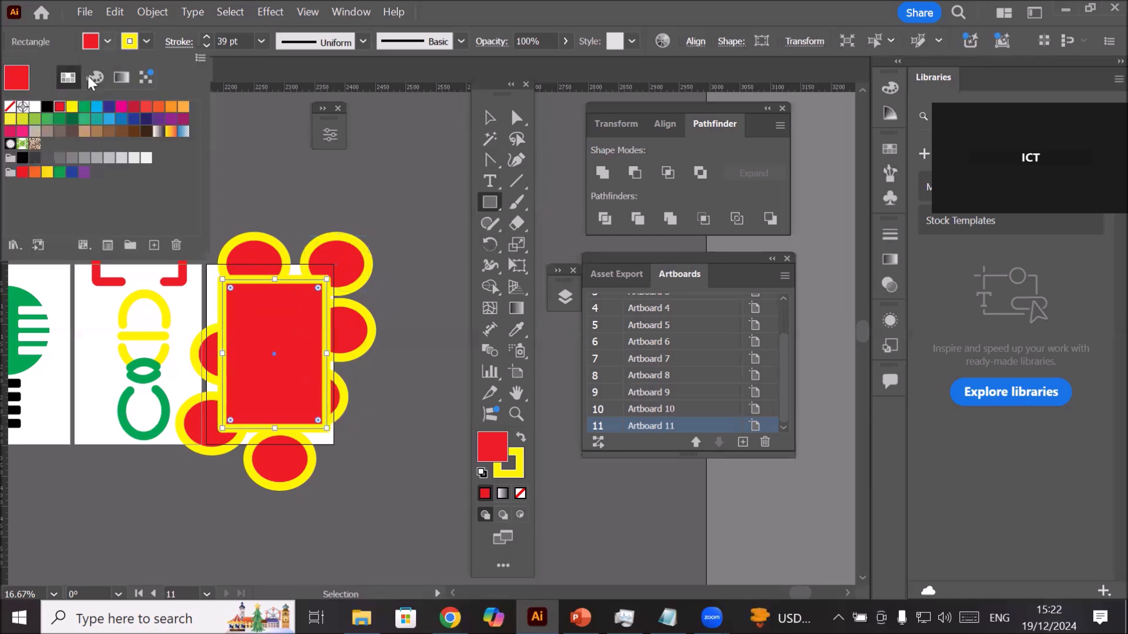
{"action": "left_click", "coordinate": [84, 107]}
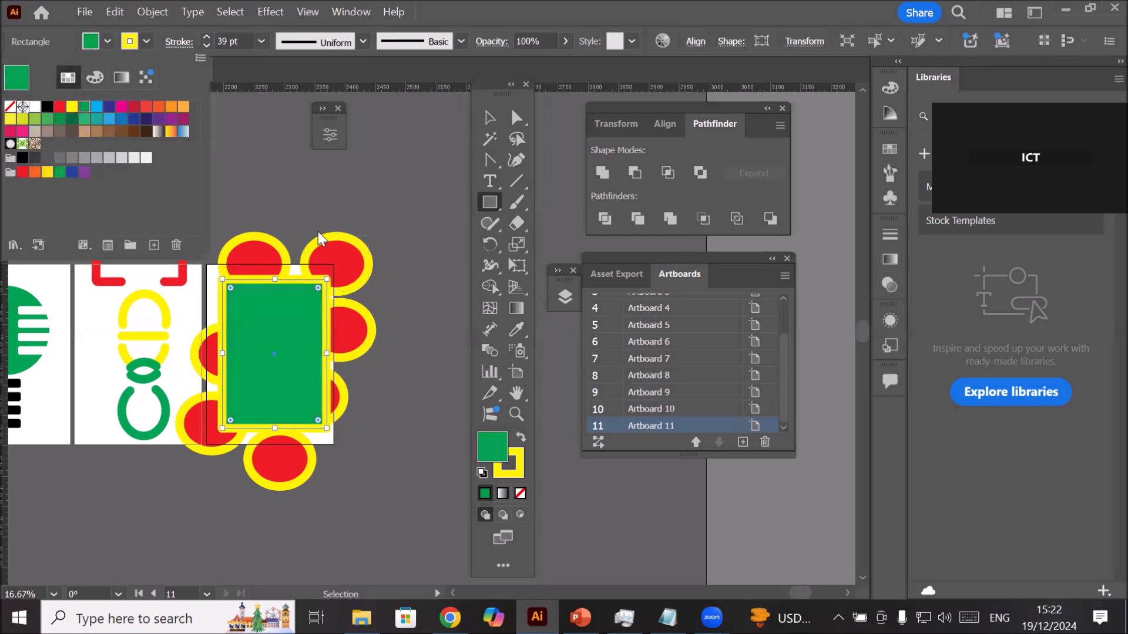
{"action": "left_click", "coordinate": [390, 353]}
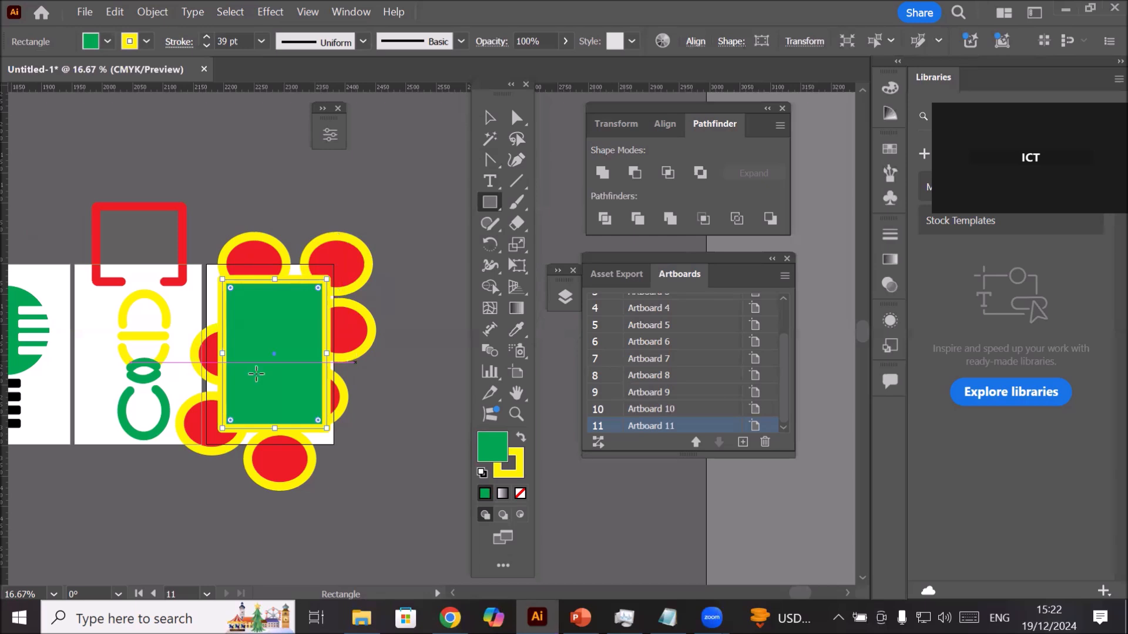
{"action": "left_click", "coordinate": [490, 118]}
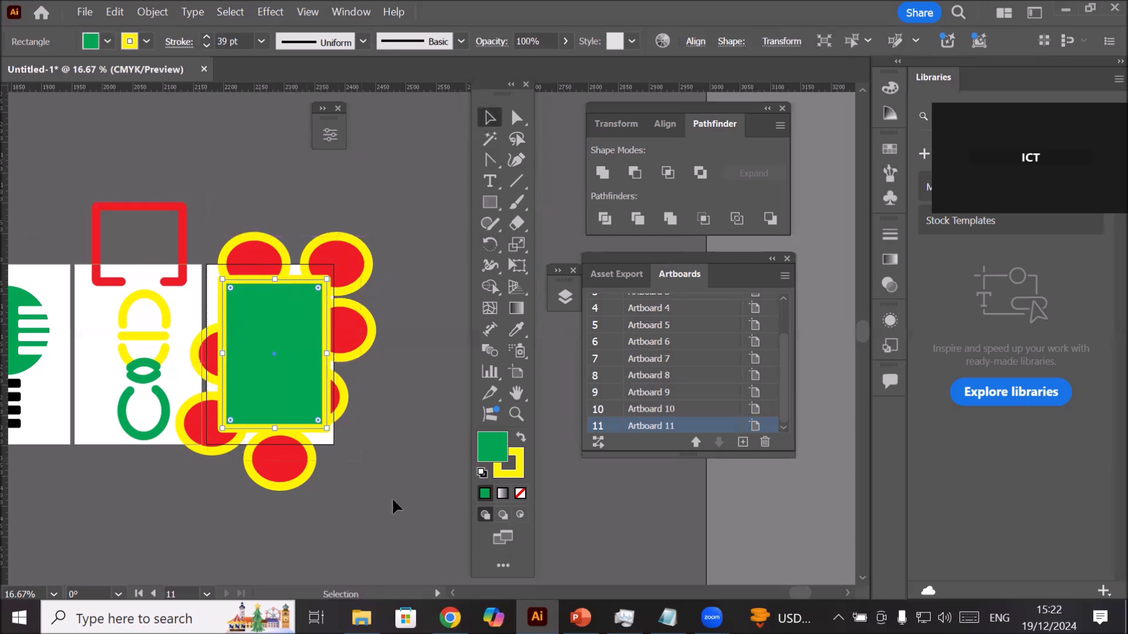
Step: Try Pathfinder Crop on the red ellipses and green rectangle on Artboard 11, then undo it
{"action": "key", "text": "ctrl+alt+a"}
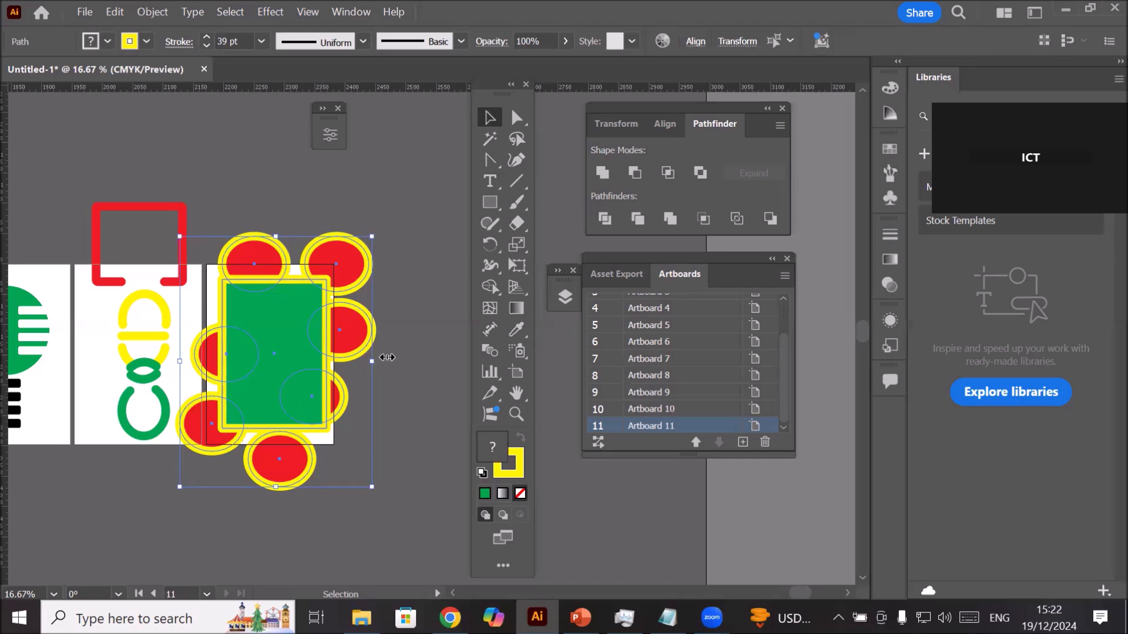
{"action": "left_click", "coordinate": [702, 219]}
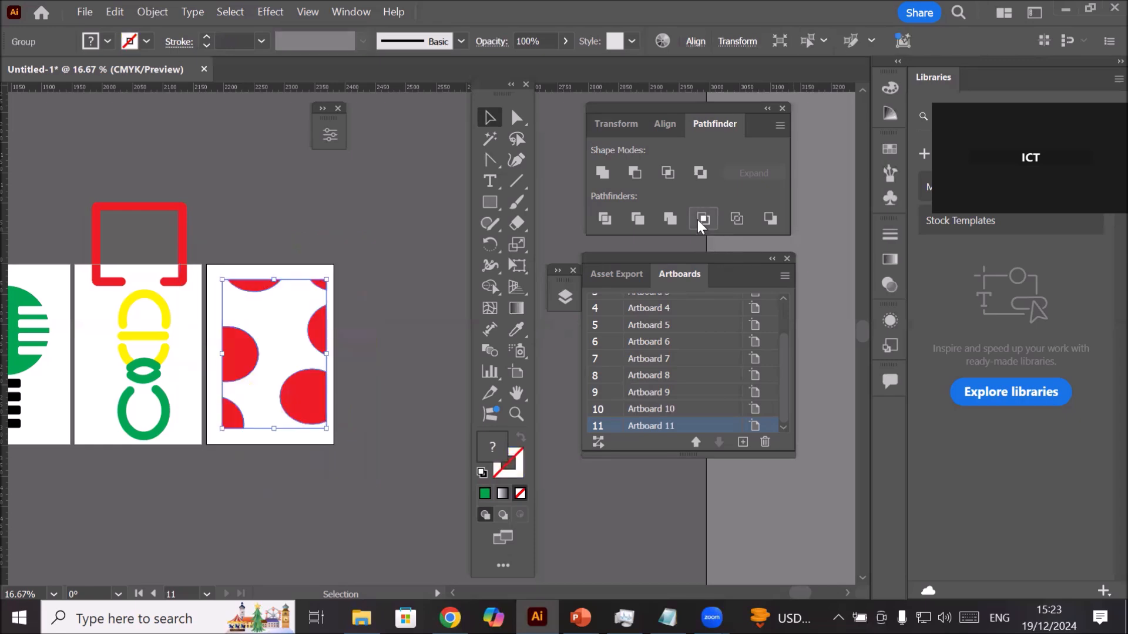
{"action": "key", "text": "ctrl+z"}
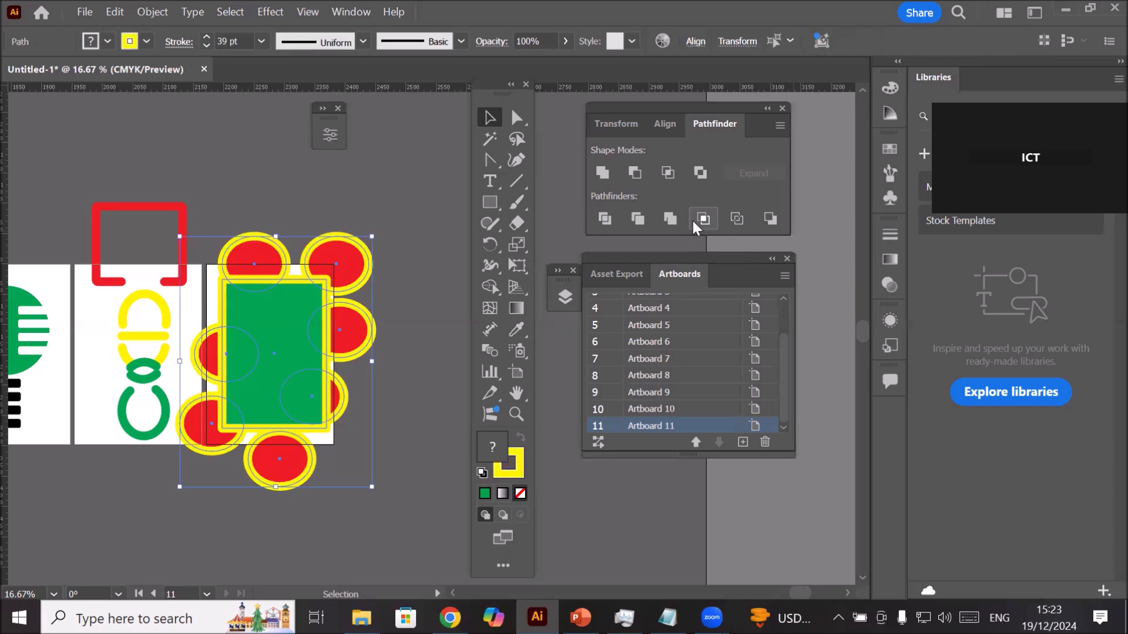
{"action": "left_click", "coordinate": [704, 220]}
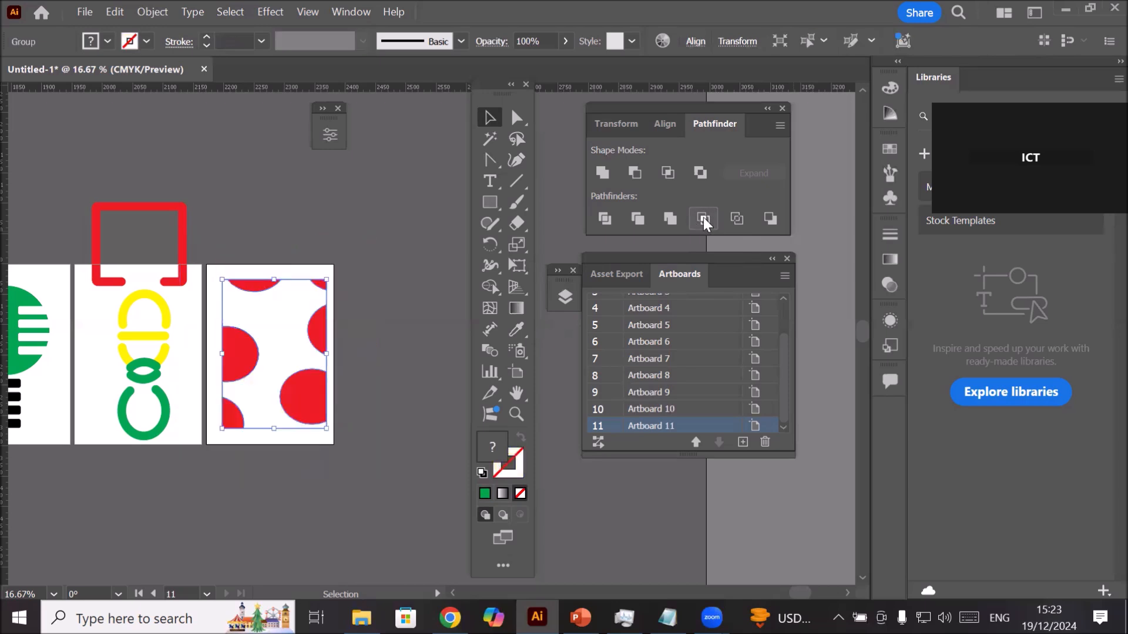
{"action": "left_click", "coordinate": [406, 250]}
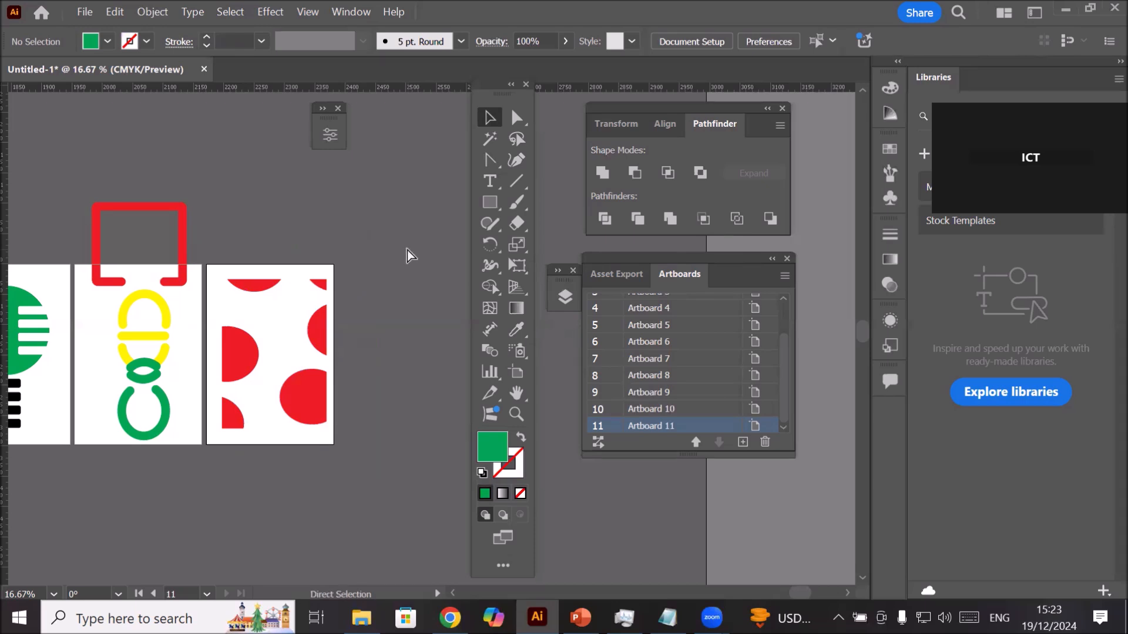
{"action": "key", "text": "ctrl+z"}
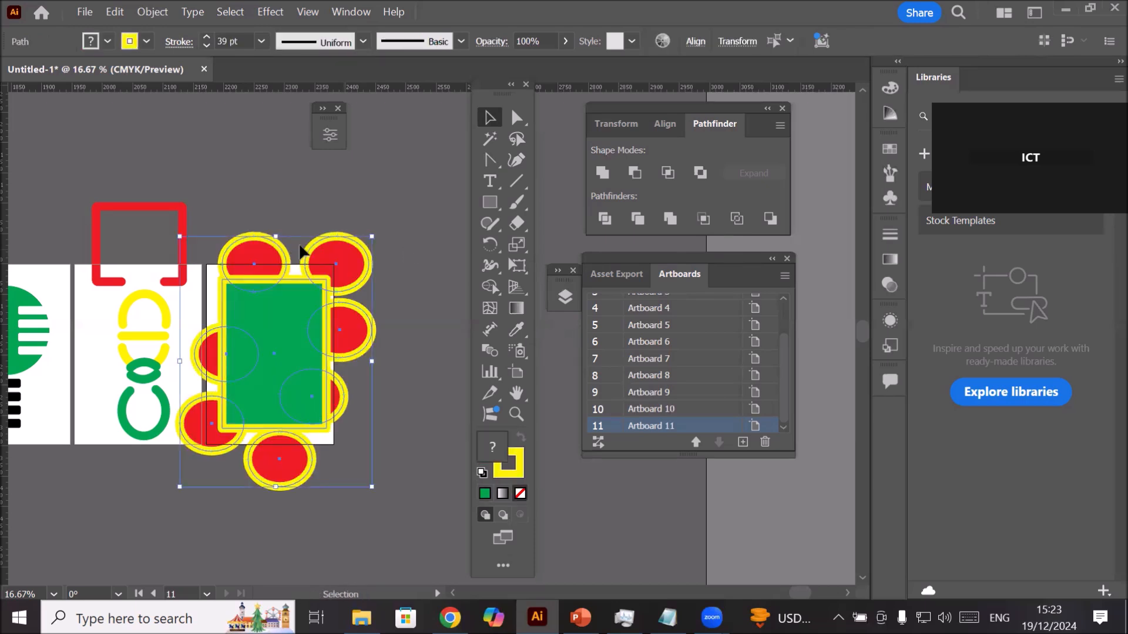
Step: Delete the green rectangle and draw a large five-pointed star with green fill and yellow stroke, centred over the red ellipses on Artboard 11
{"action": "left_click", "coordinate": [365, 169]}
{"action": "left_click", "coordinate": [307, 321]}
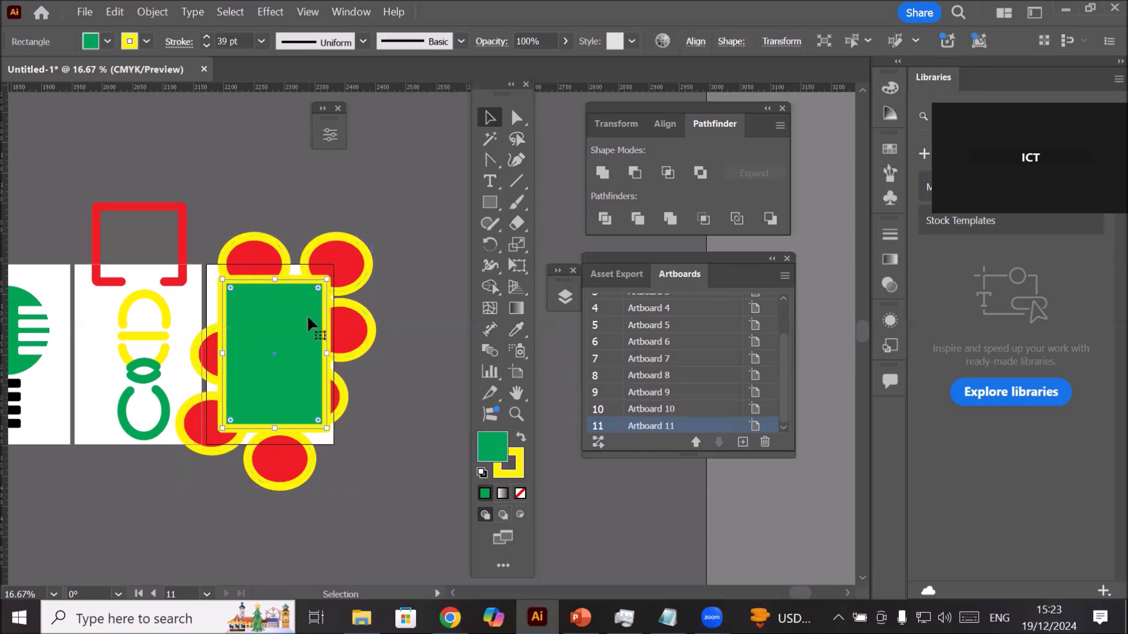
{"action": "key", "text": "Delete"}
{"action": "left_click_drag", "start_coordinate": [498, 201], "coordinate": [549, 287]}
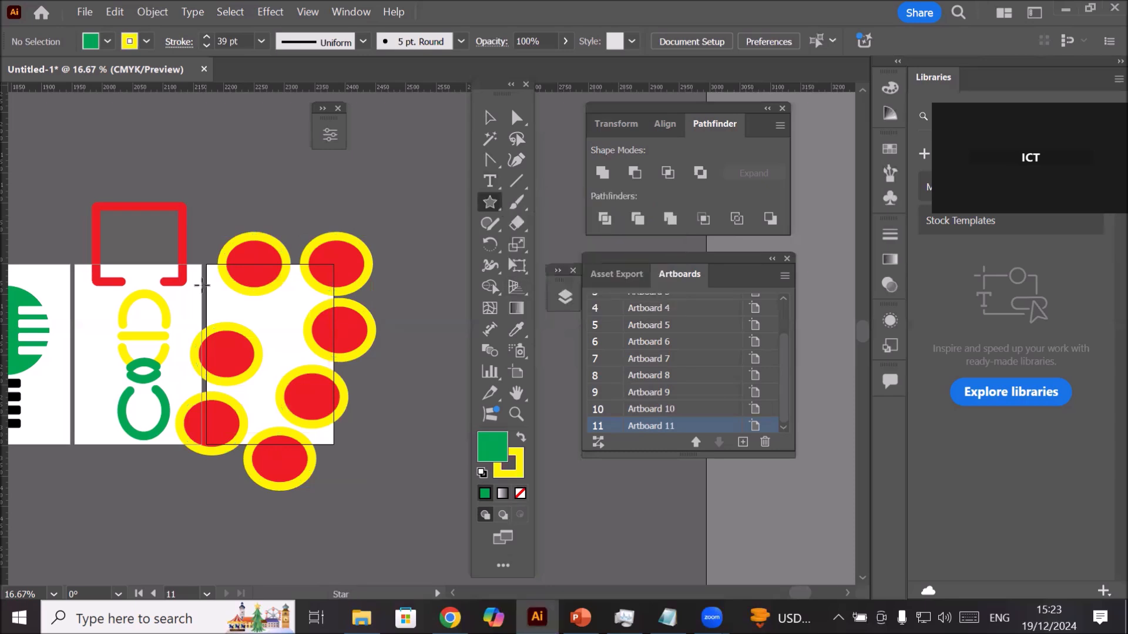
{"action": "left_click_drag", "start_coordinate": [221, 274], "coordinate": [298, 373]}
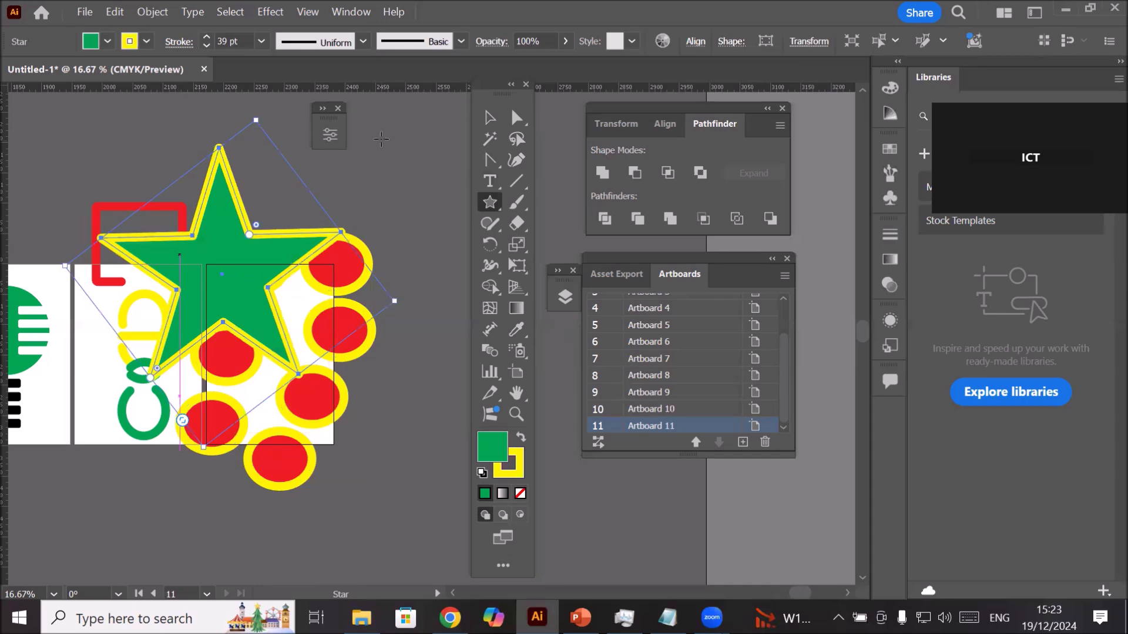
{"action": "key", "text": "v"}
{"action": "left_click_drag", "start_coordinate": [257, 260], "coordinate": [327, 329]}
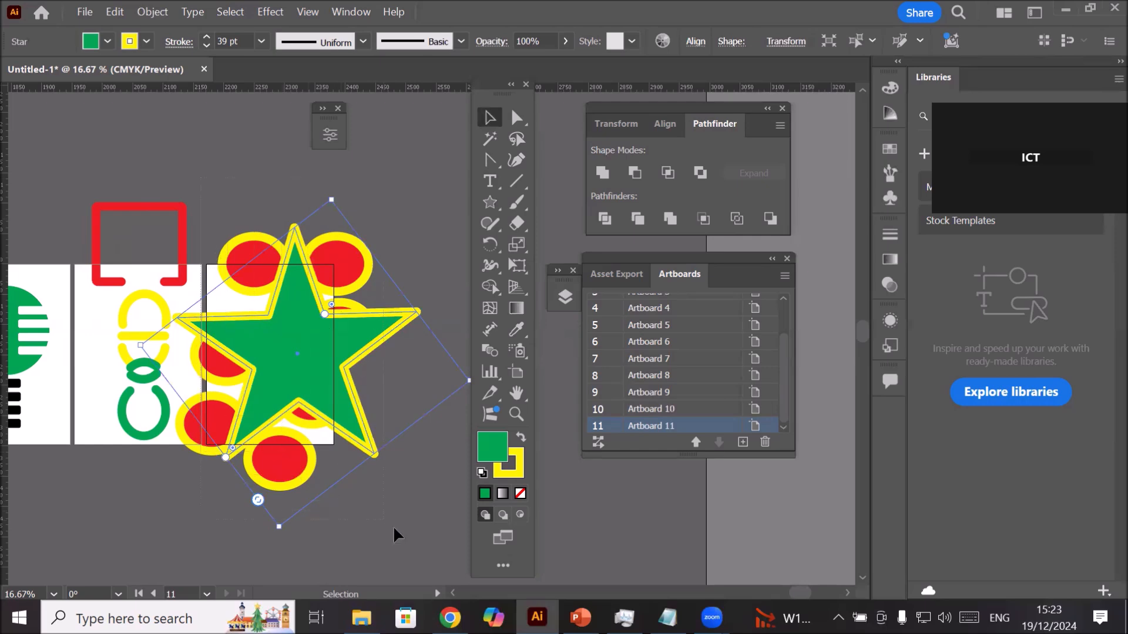
Step: Apply Pathfinder Crop to the star and red ellipses, then delete the cropped group from Artboard 11
{"action": "key", "text": "ctrl+alt+a"}
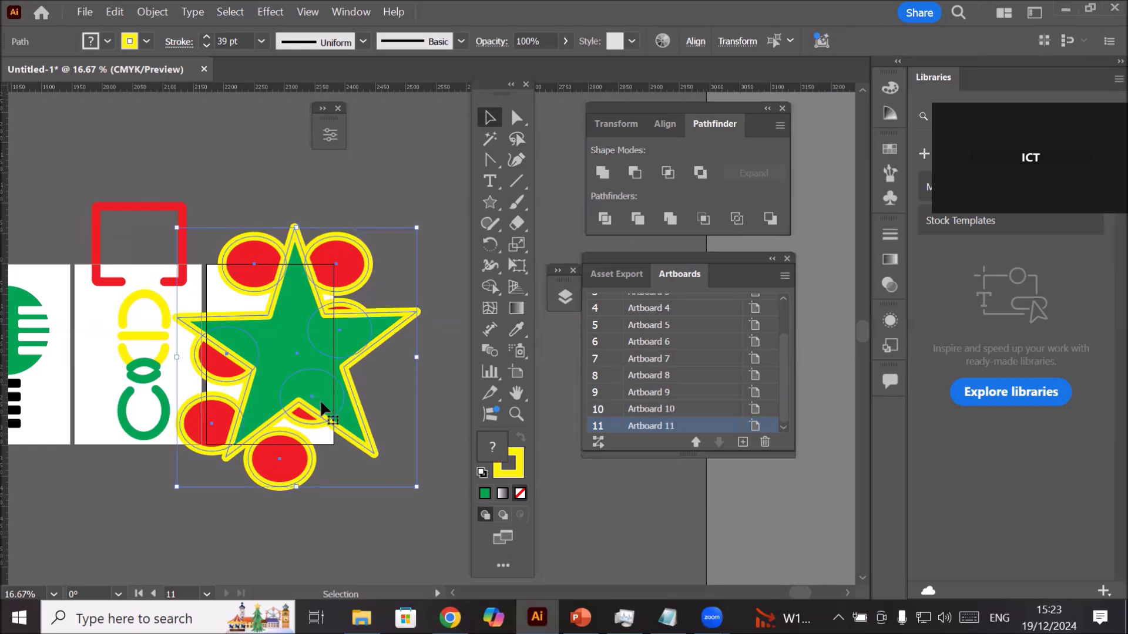
{"action": "left_click", "coordinate": [703, 219]}
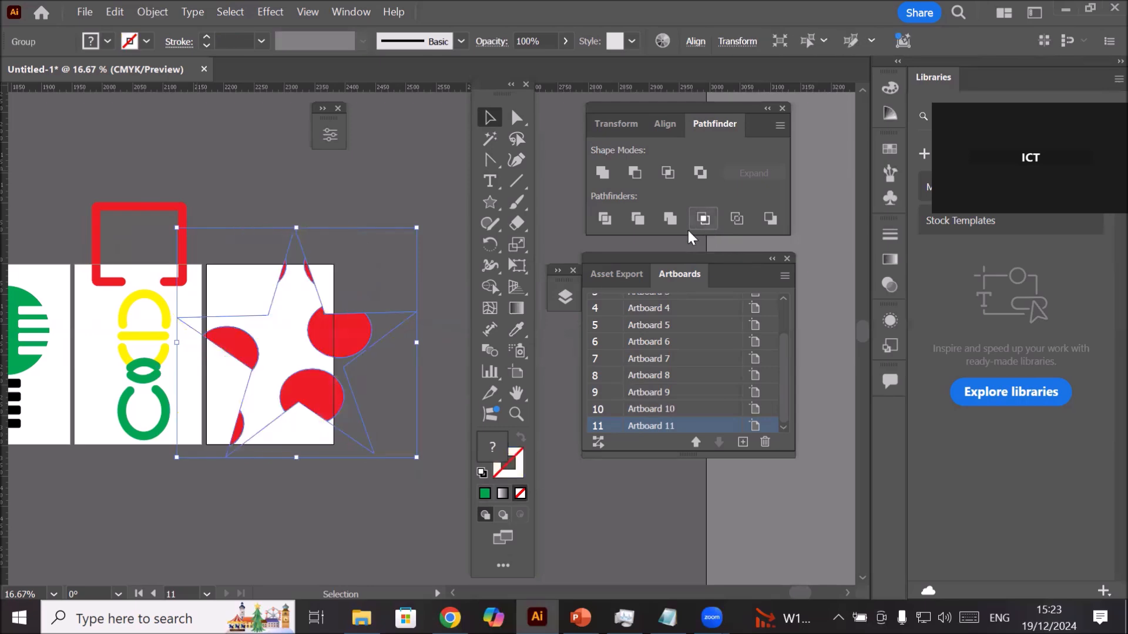
{"action": "left_click", "coordinate": [361, 485]}
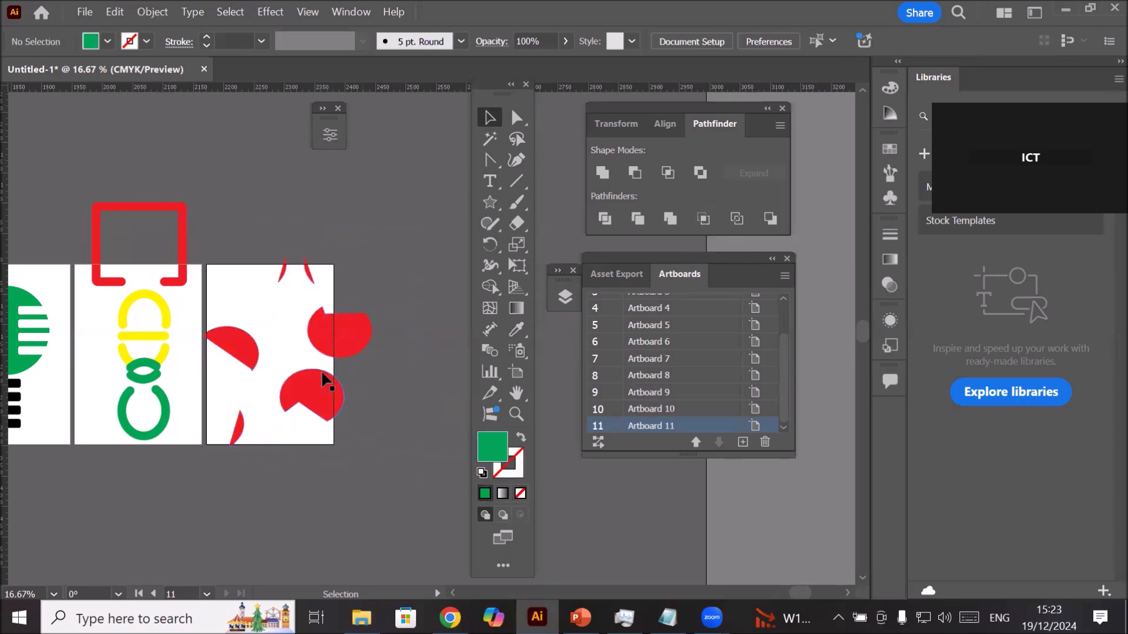
{"action": "left_click", "coordinate": [317, 392]}
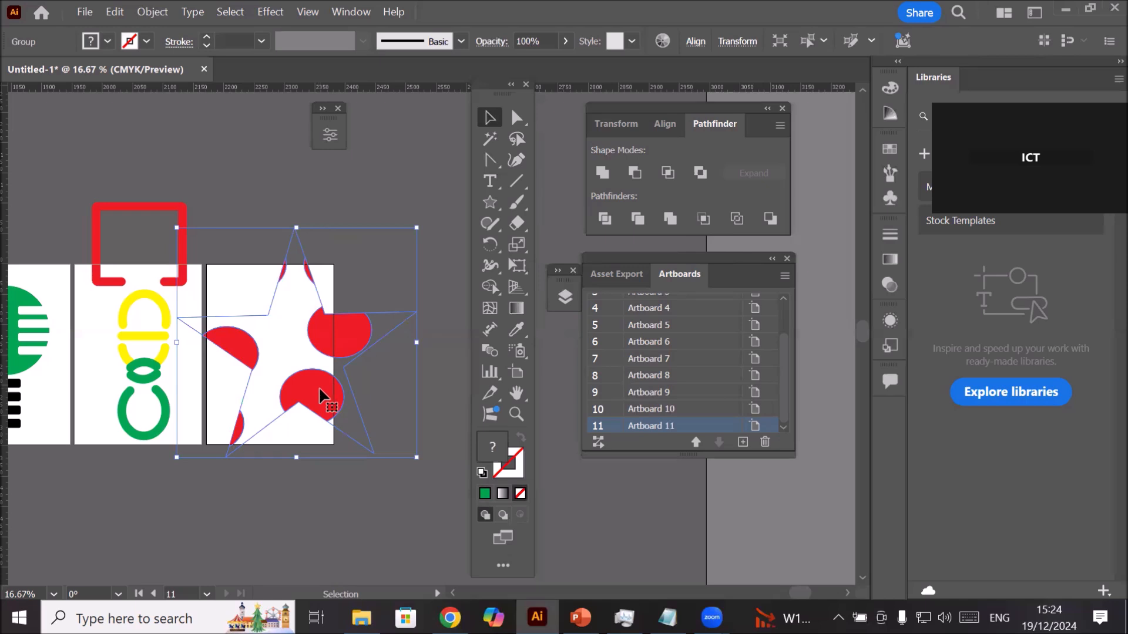
{"action": "key", "text": "Delete"}
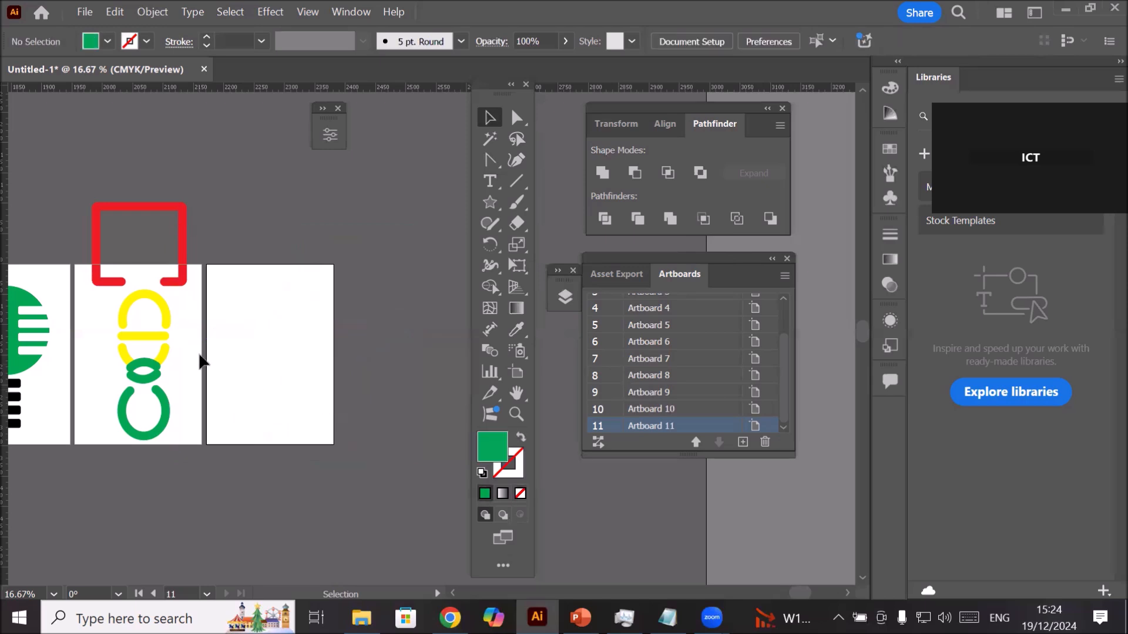
Step: Add the point text "Trainings" near the upper right corner of the empty Artboard 11
{"action": "scroll", "coordinate": [246, 323], "scroll_direction": "up", "scroll_amount": 1}
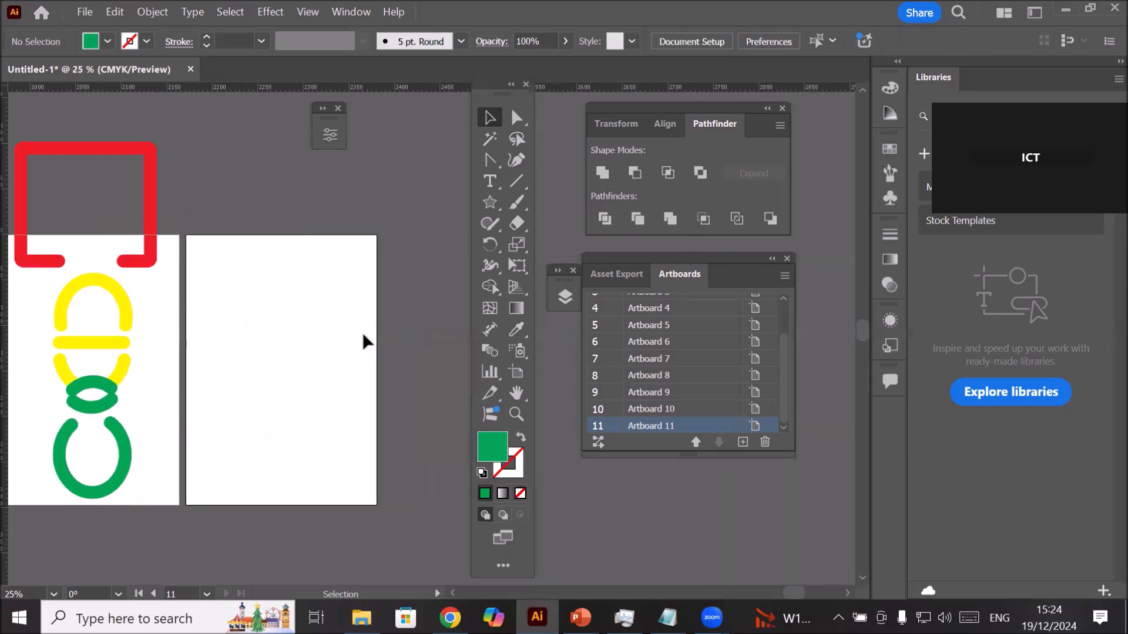
{"action": "left_click", "coordinate": [489, 180]}
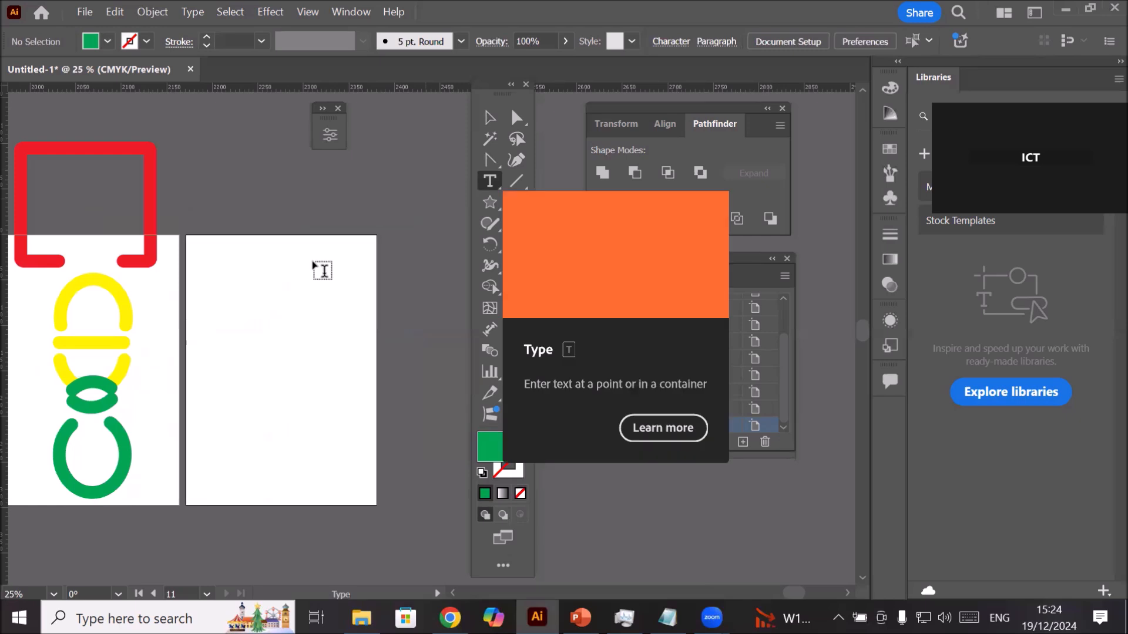
{"action": "left_click", "coordinate": [328, 250]}
{"action": "type", "text": "s"}
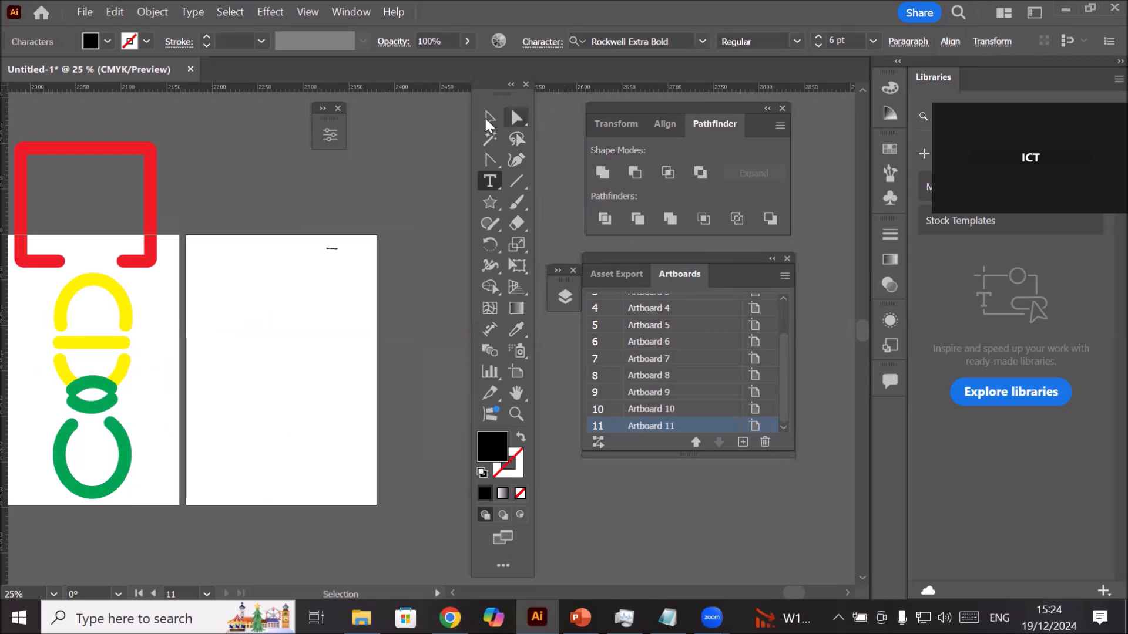
{"action": "left_click", "coordinate": [489, 122]}
Step: Enlarge the "Trainings" text and scatter eleven copies across Artboard 11, several overlapping its edges
{"action": "left_click_drag", "start_coordinate": [338, 250], "coordinate": [443, 340]}
{"action": "left_click_drag", "start_coordinate": [388, 244], "coordinate": [368, 310]}
{"action": "left_click_drag", "start_coordinate": [369, 310], "coordinate": [273, 237]}
{"action": "left_click_drag", "start_coordinate": [274, 238], "coordinate": [244, 343]}
{"action": "left_click_drag", "start_coordinate": [244, 343], "coordinate": [246, 411]}
{"action": "left_click_drag", "start_coordinate": [245, 411], "coordinate": [203, 489]}
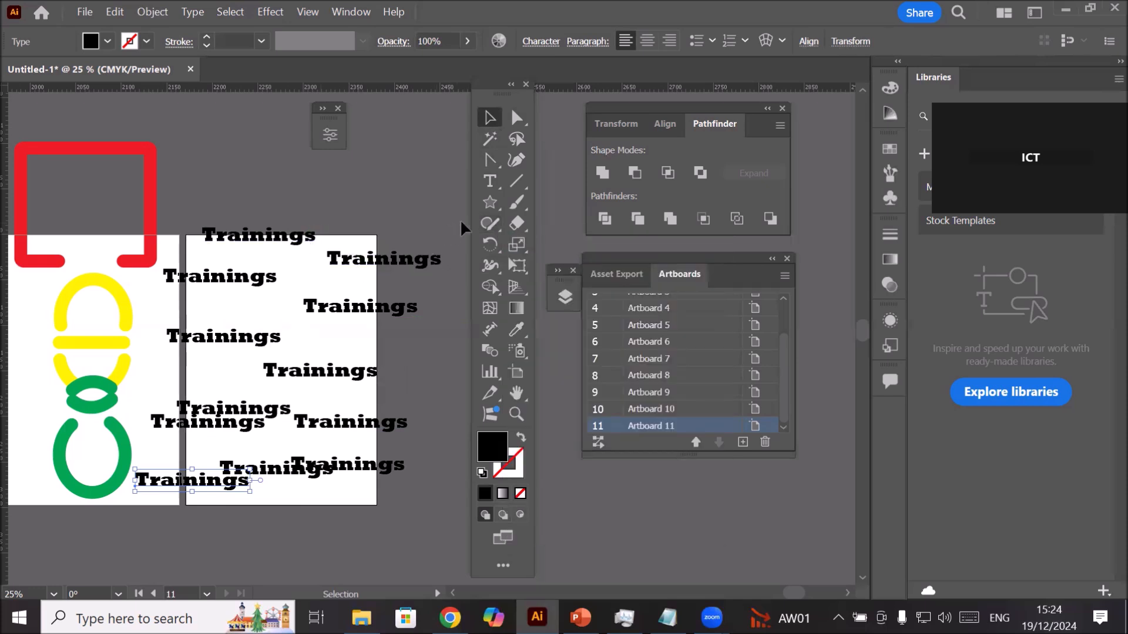
Step: Draw three small black rounded rectangles along the right edge of Artboard 11
{"action": "left_click", "coordinate": [493, 202]}
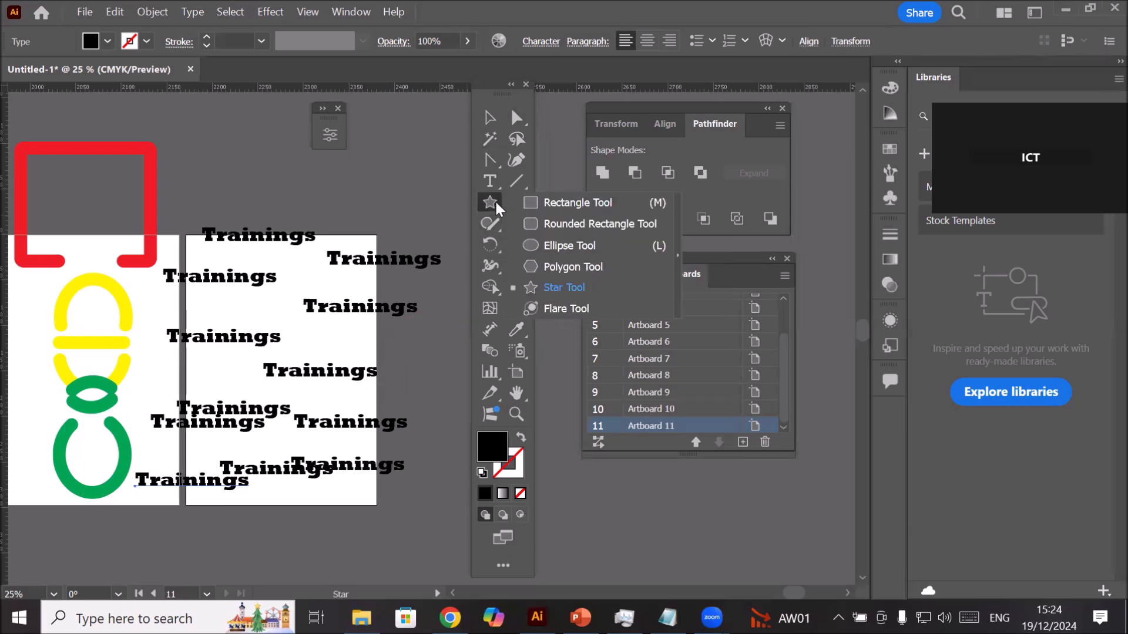
{"action": "left_click", "coordinate": [554, 224]}
{"action": "left_click_drag", "start_coordinate": [347, 225], "coordinate": [379, 249]}
{"action": "left_click_drag", "start_coordinate": [360, 327], "coordinate": [382, 350]}
{"action": "left_click_drag", "start_coordinate": [362, 391], "coordinate": [388, 405]}
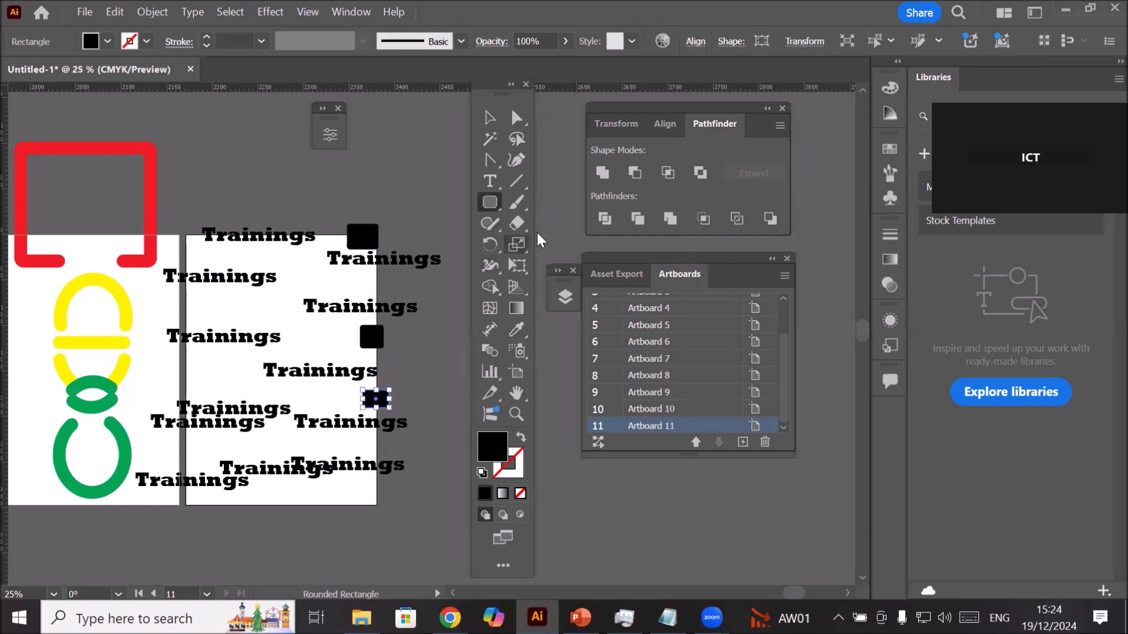
Step: Draw a black rectangle covering the whole of Artboard 11 over the texts and rounded rectangles
{"action": "right_click", "coordinate": [496, 210]}
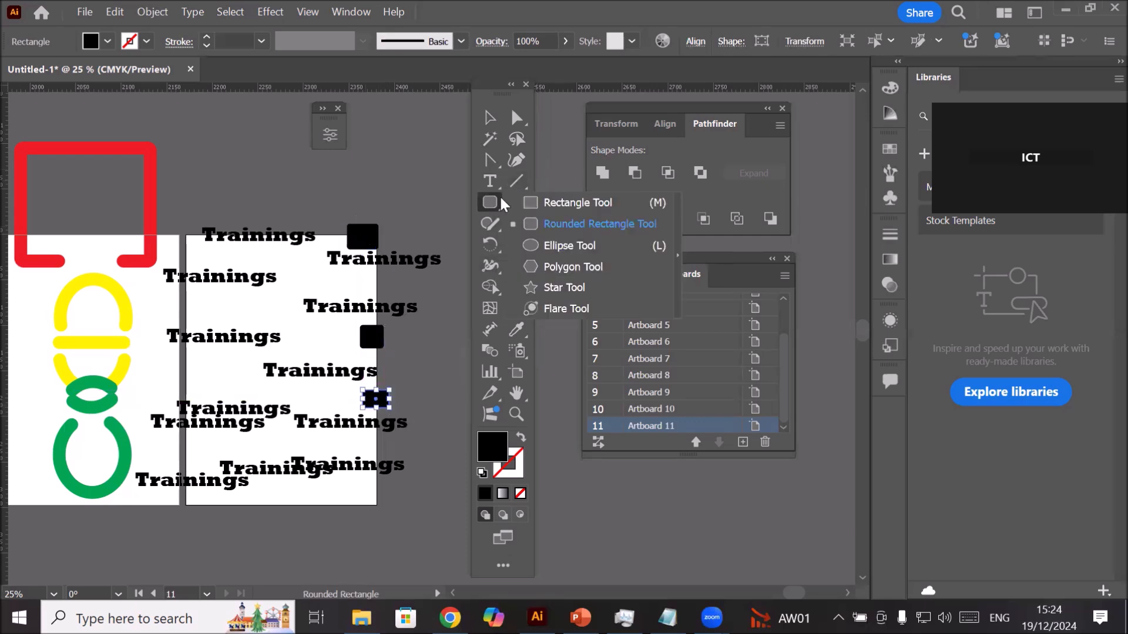
{"action": "left_click", "coordinate": [534, 199]}
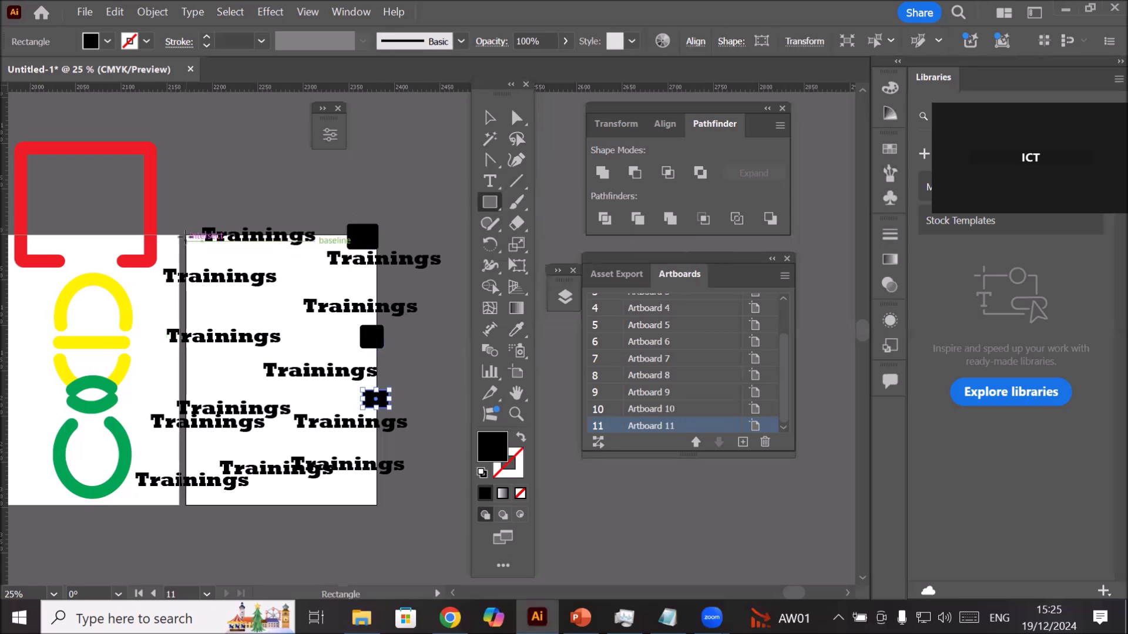
{"action": "left_click_drag", "start_coordinate": [187, 236], "coordinate": [372, 505]}
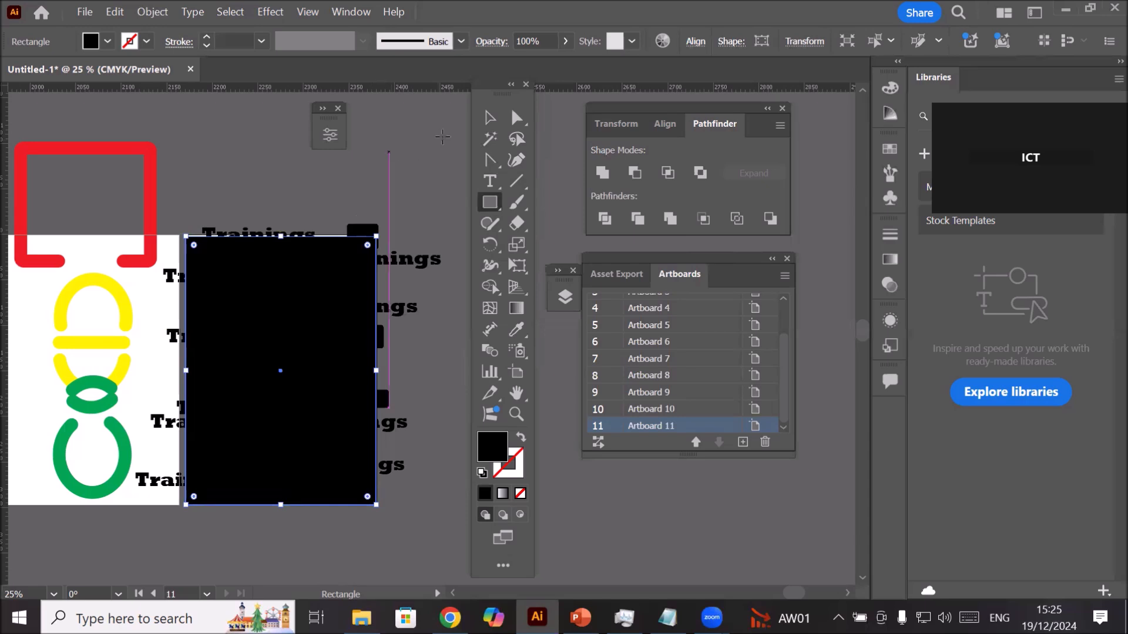
Step: Try Pathfinder Crop on the covering rectangle, live texts and rounded rectangles together, then undo it
{"action": "left_click", "coordinate": [487, 120]}
{"action": "left_click_drag", "start_coordinate": [172, 181], "coordinate": [368, 503]}
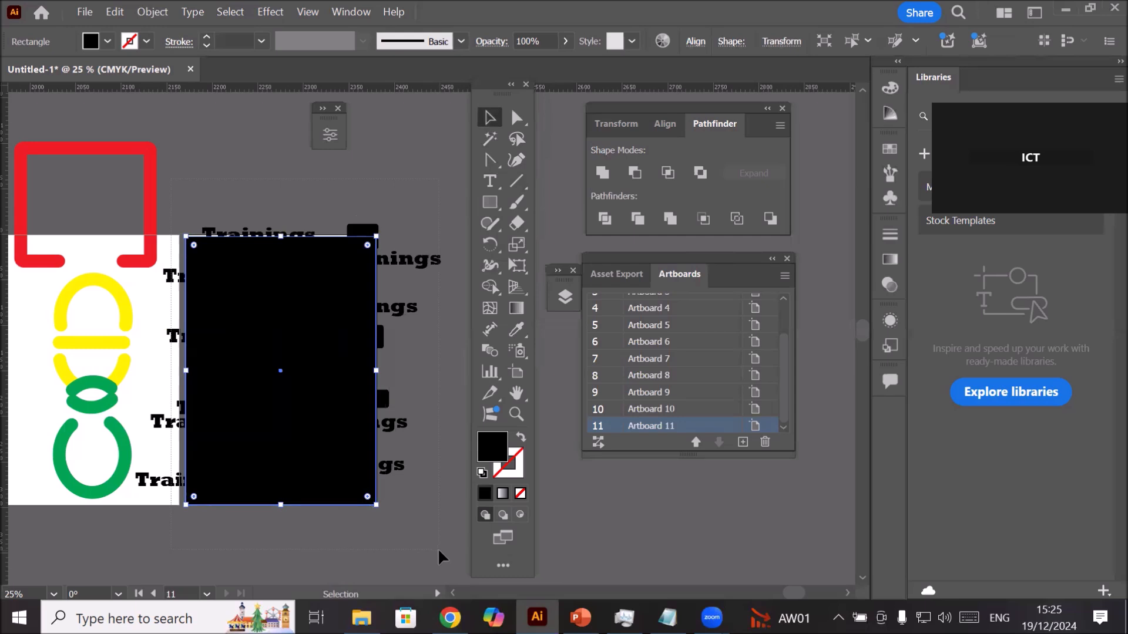
{"action": "left_click_drag", "start_coordinate": [438, 548], "coordinate": [438, 547]}
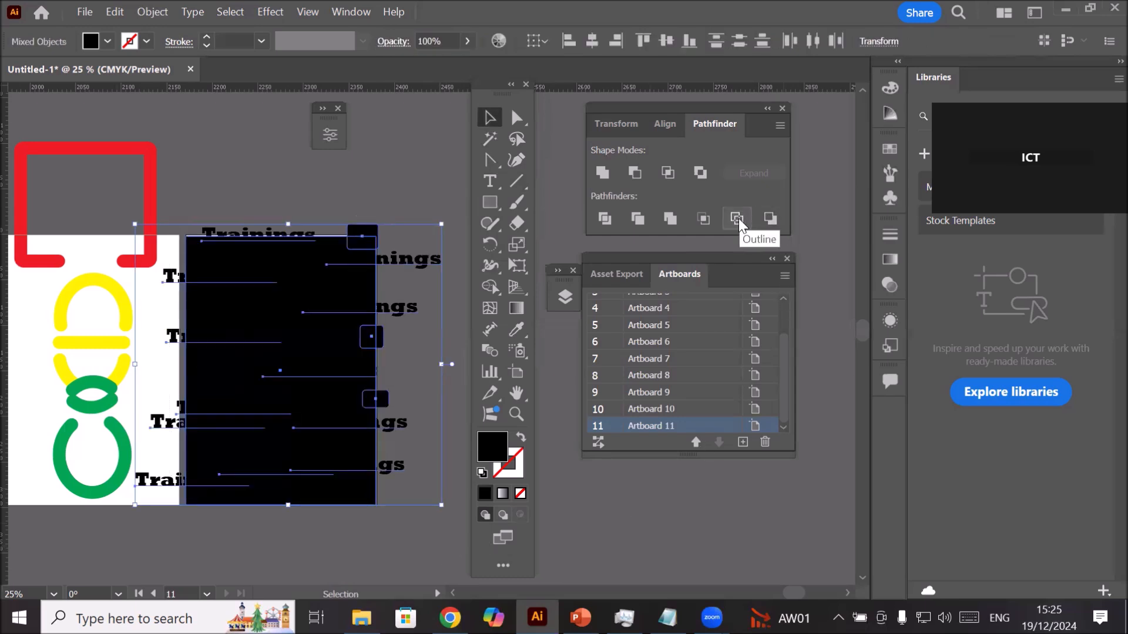
{"action": "left_click", "coordinate": [705, 217]}
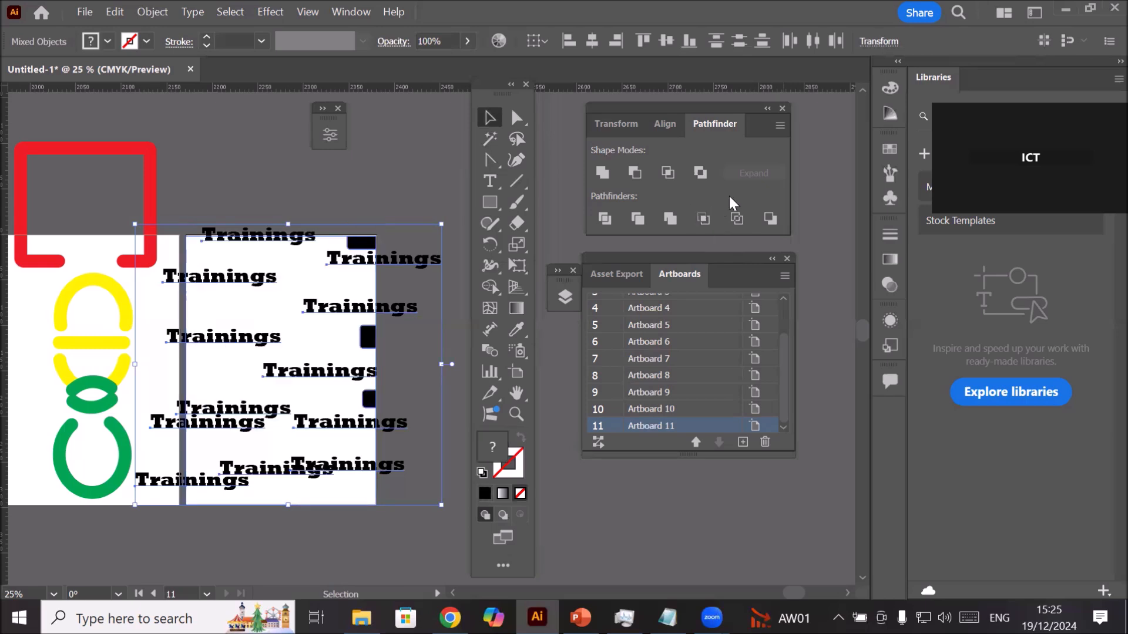
{"action": "key", "text": "ctrl+z"}
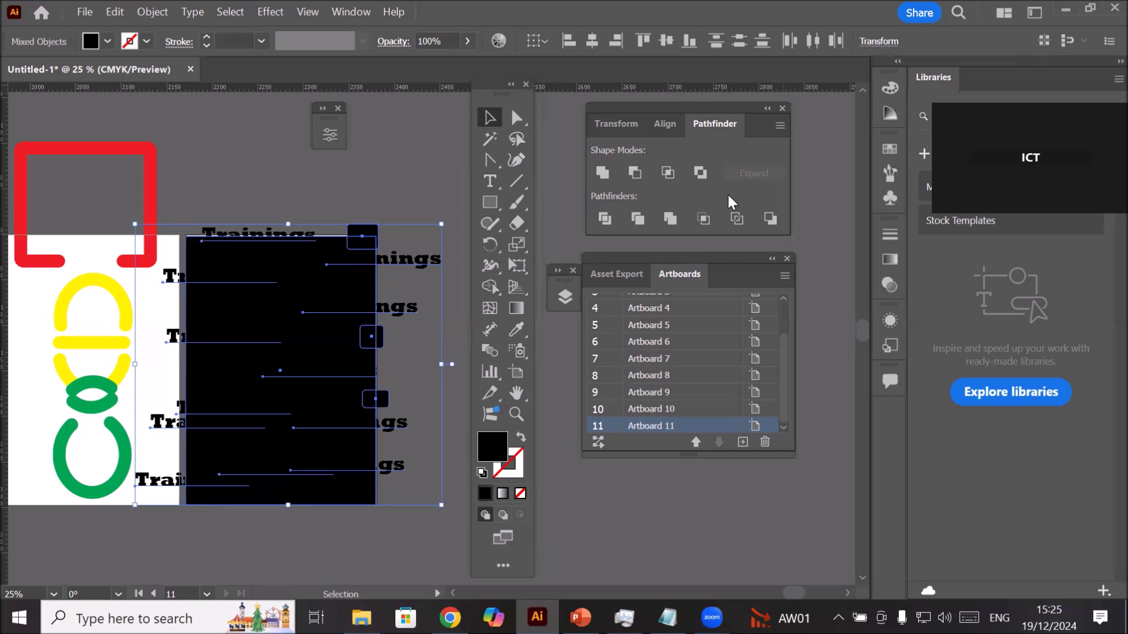
Step: Undo the covering rectangle, the rounded rectangles, the text copies and the enlargement of the original "Trainings" text
{"action": "key", "text": "ctrl+z"}
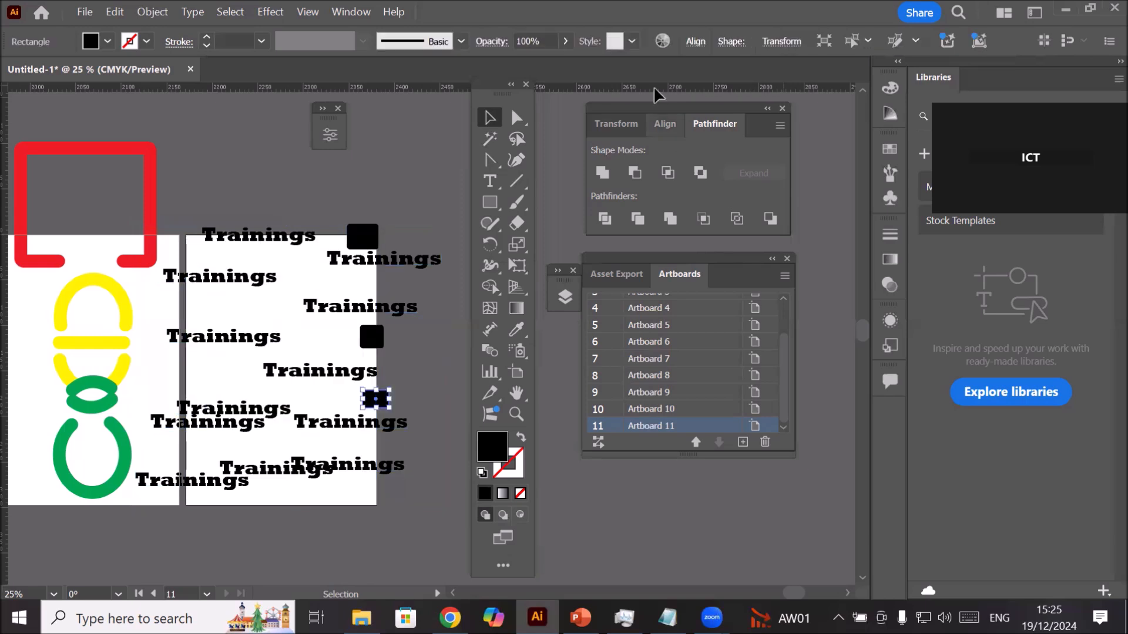
{"action": "key", "text": "ctrl+z"}
{"action": "key", "text": "ctrl+z"}
{"action": "key", "text": "ctrl+z"}
{"action": "key", "text": "ctrl+z"}
{"action": "key", "text": "ctrl+z"}
{"action": "key", "text": "ctrl+z"}
{"action": "key", "text": "ctrl+z"}
{"action": "key", "text": "ctrl+z"}
{"action": "key", "text": "ctrl+z"}
{"action": "key", "text": "ctrl+z"}
{"action": "key", "text": "ctrl+z"}
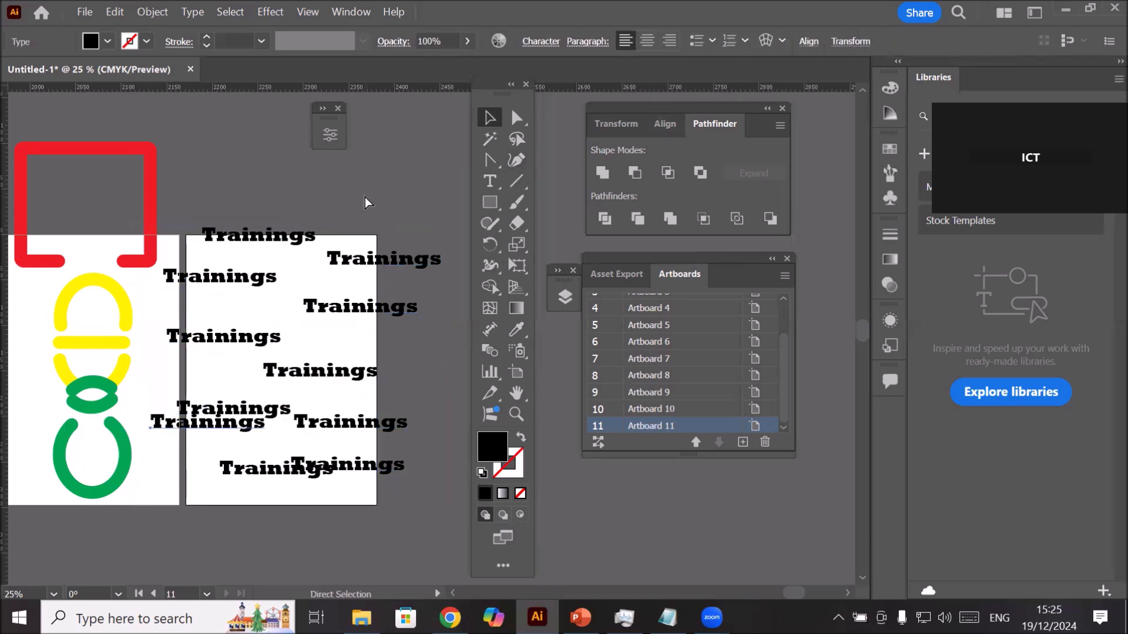
{"action": "key", "text": "ctrl+z"}
{"action": "key", "text": "ctrl+z"}
{"action": "key", "text": "ctrl+z"}
{"action": "key", "text": "ctrl+z"}
{"action": "key", "text": "ctrl+z"}
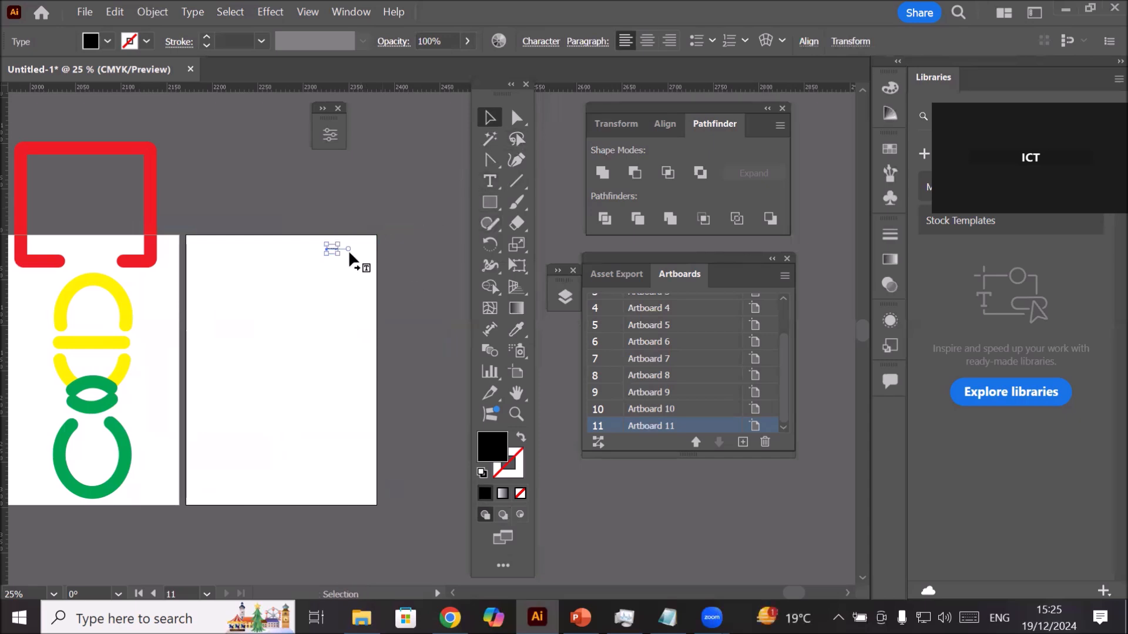
Step: Enlarge the small "Trainings" text and convert it to outlines
{"action": "left_click_drag", "start_coordinate": [341, 252], "coordinate": [469, 403]}
{"action": "right_click", "coordinate": [401, 258]}
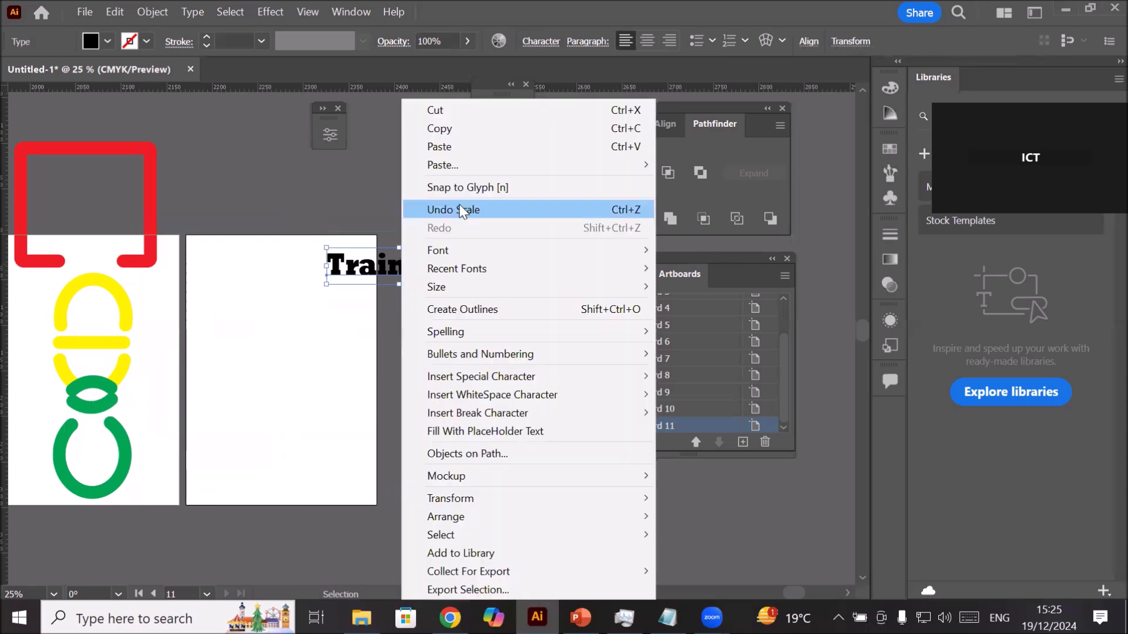
{"action": "left_click", "coordinate": [509, 310]}
Step: Place six copies of the outlined "Trainings" text around Artboard 11, overlapping its edges
{"action": "left_click_drag", "start_coordinate": [375, 273], "coordinate": [339, 347]}
{"action": "left_click_drag", "start_coordinate": [340, 345], "coordinate": [200, 483]}
{"action": "left_click_drag", "start_coordinate": [200, 483], "coordinate": [261, 235]}
Step: Draw a black rectangle over the outlined texts, covering nearly all of Artboard 11
{"action": "left_click", "coordinate": [490, 202]}
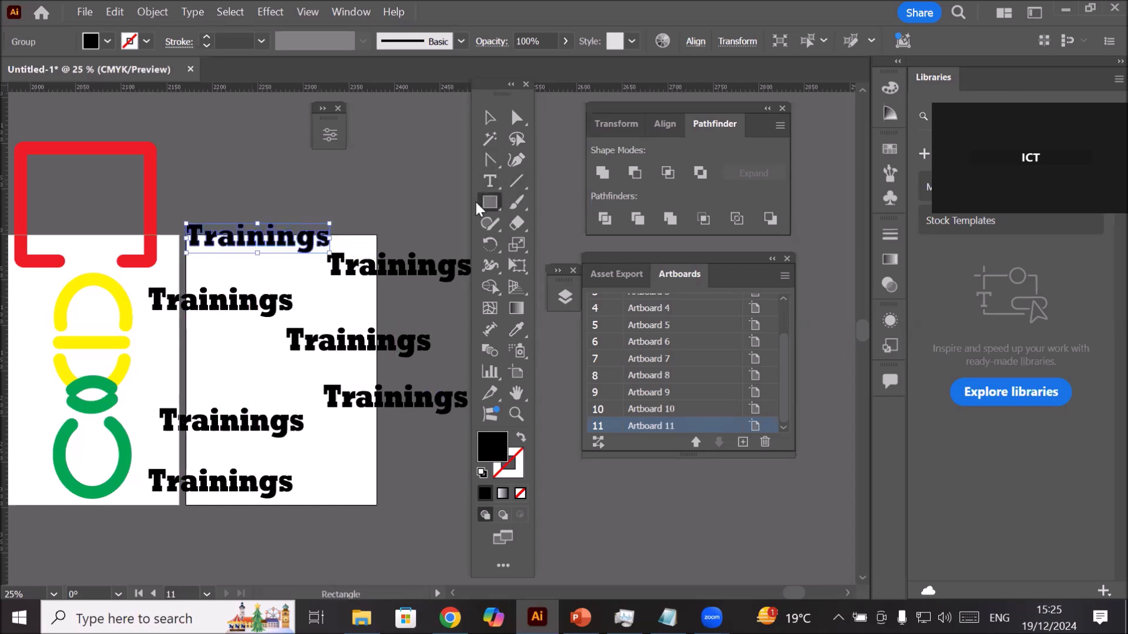
{"action": "mouse_move", "coordinate": [189, 239]}
{"action": "left_mouse_down"}
{"action": "mouse_move", "coordinate": [298, 393]}
{"action": "mouse_move", "coordinate": [345, 485]}
{"action": "mouse_move", "coordinate": [374, 503]}
{"action": "left_mouse_up"}
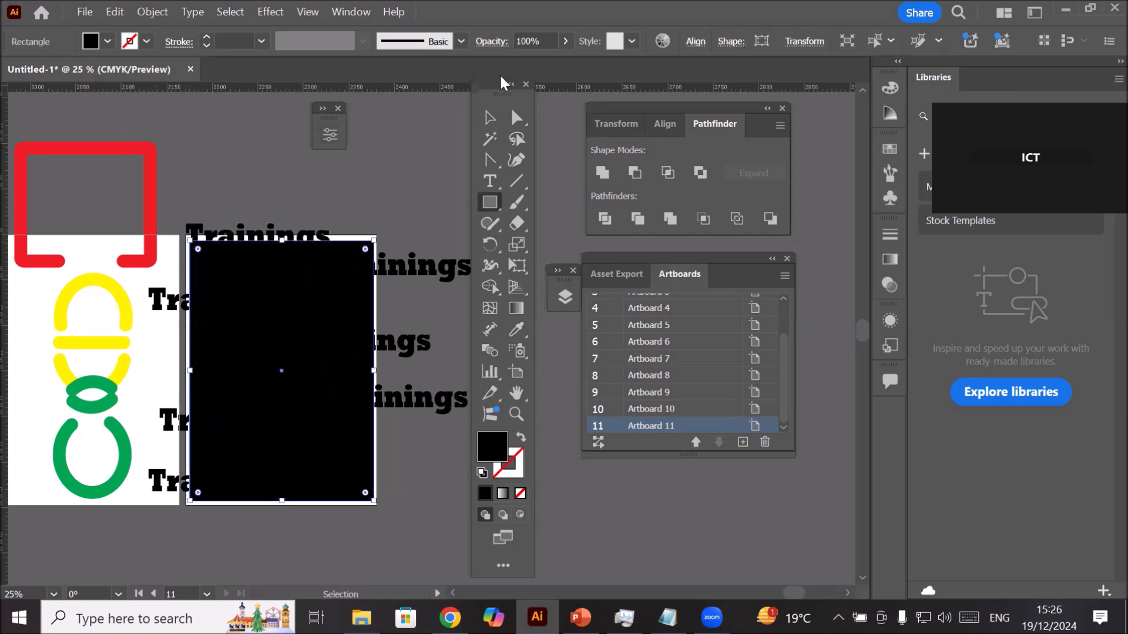
{"action": "left_click", "coordinate": [490, 117]}
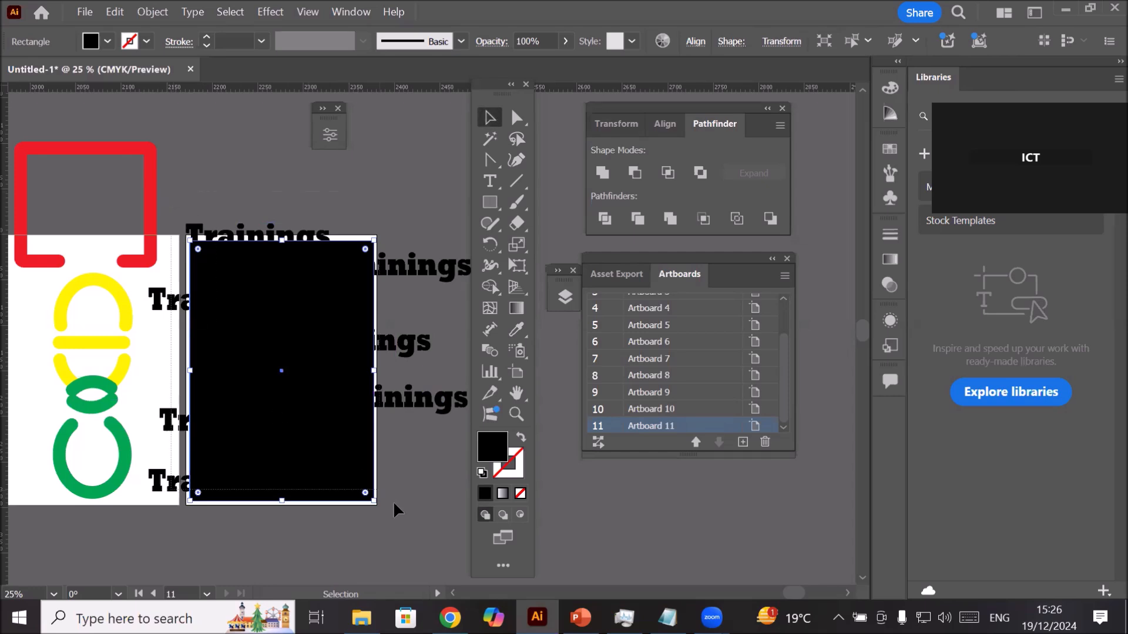
Step: Apply Pathfinder Crop to the outlined "Trainings" texts and the black rectangle covering Artboard 11
{"action": "key", "text": "ctrl+a"}
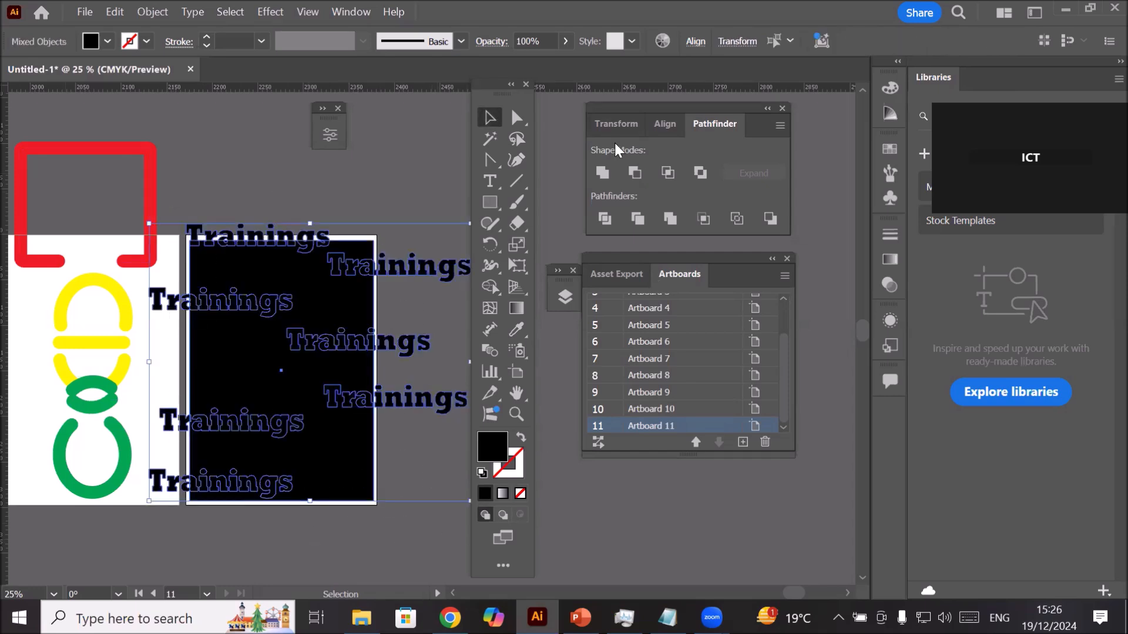
{"action": "left_click", "coordinate": [707, 216]}
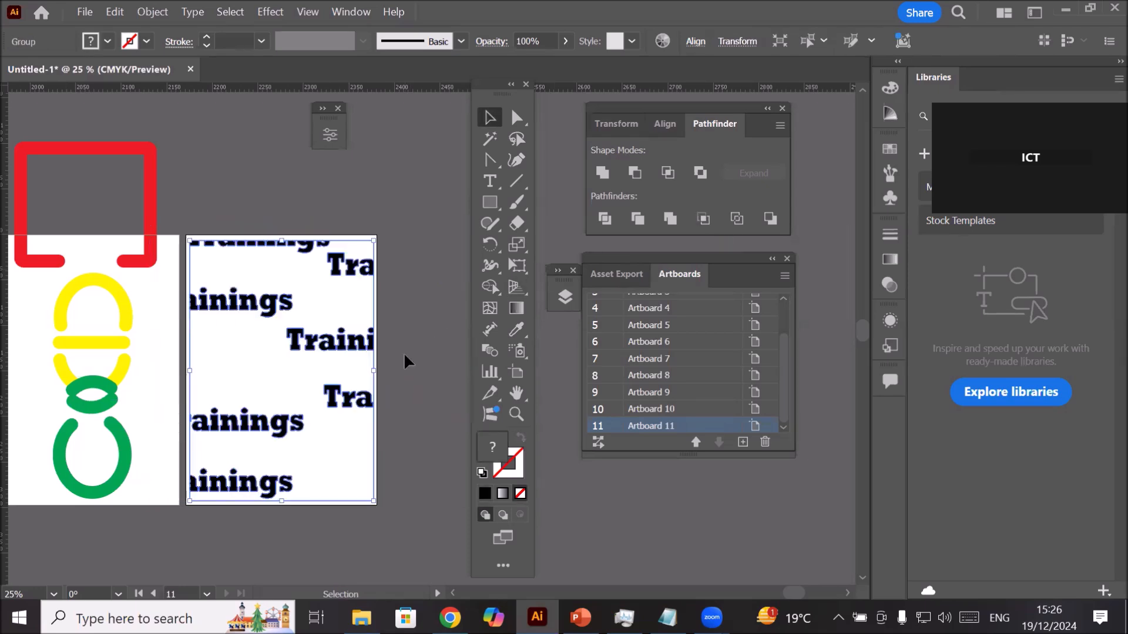
{"action": "left_click", "coordinate": [419, 351]}
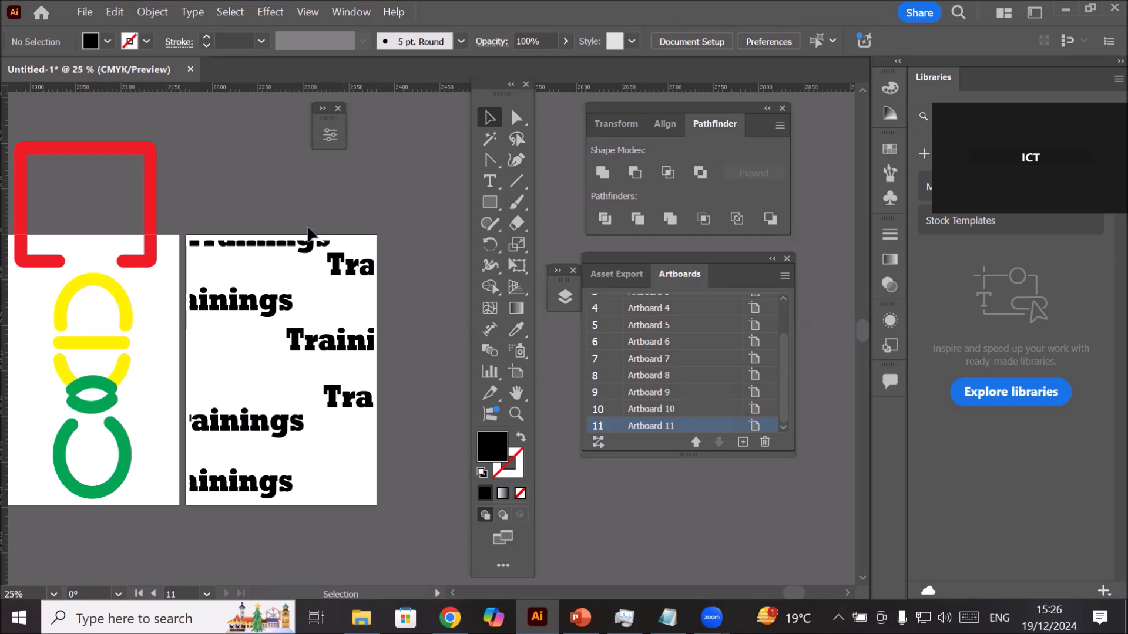
Step: Delete the cropped texts from Artboard 11 and draw a black, roughly square rounded rectangle in its upper middle as a head
{"action": "key", "text": "ctrl+a"}
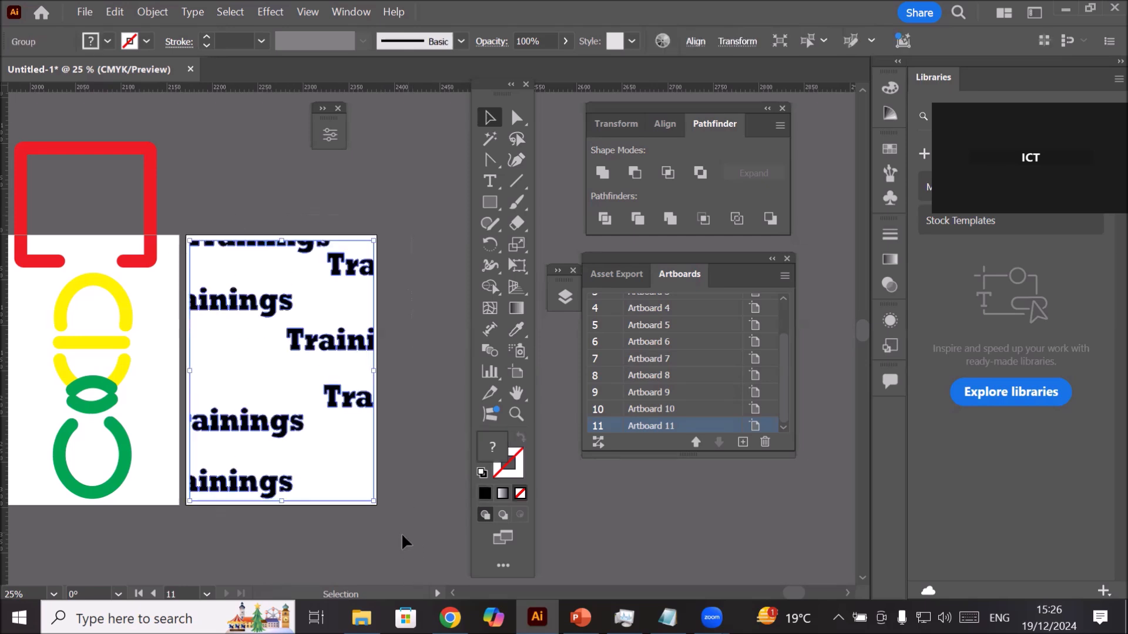
{"action": "key", "text": "Delete"}
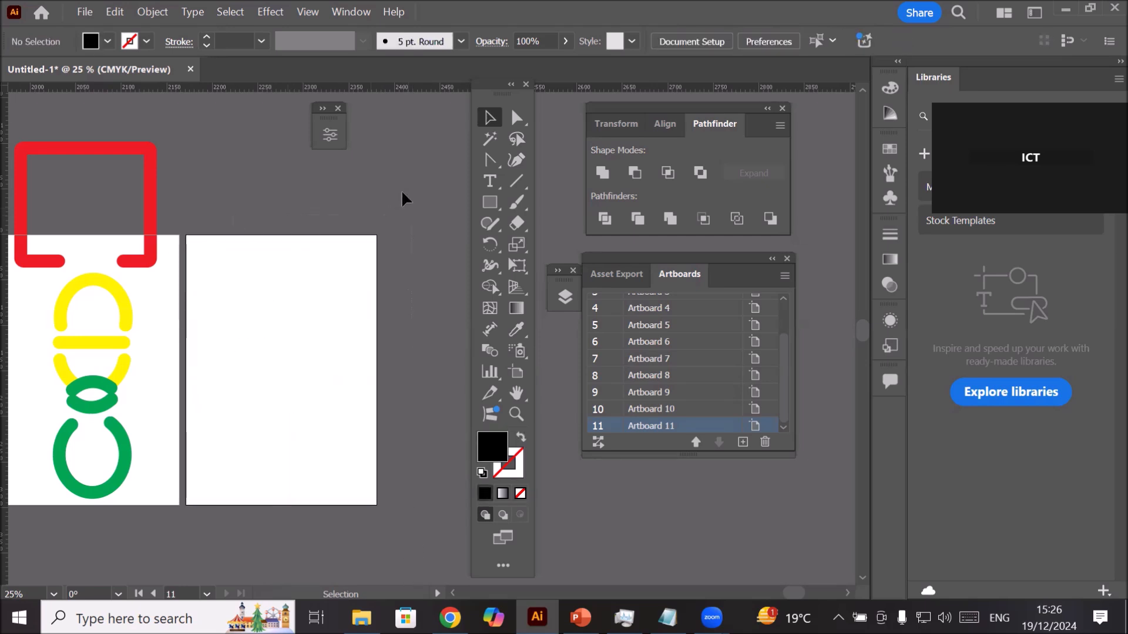
{"action": "left_click", "coordinate": [489, 203]}
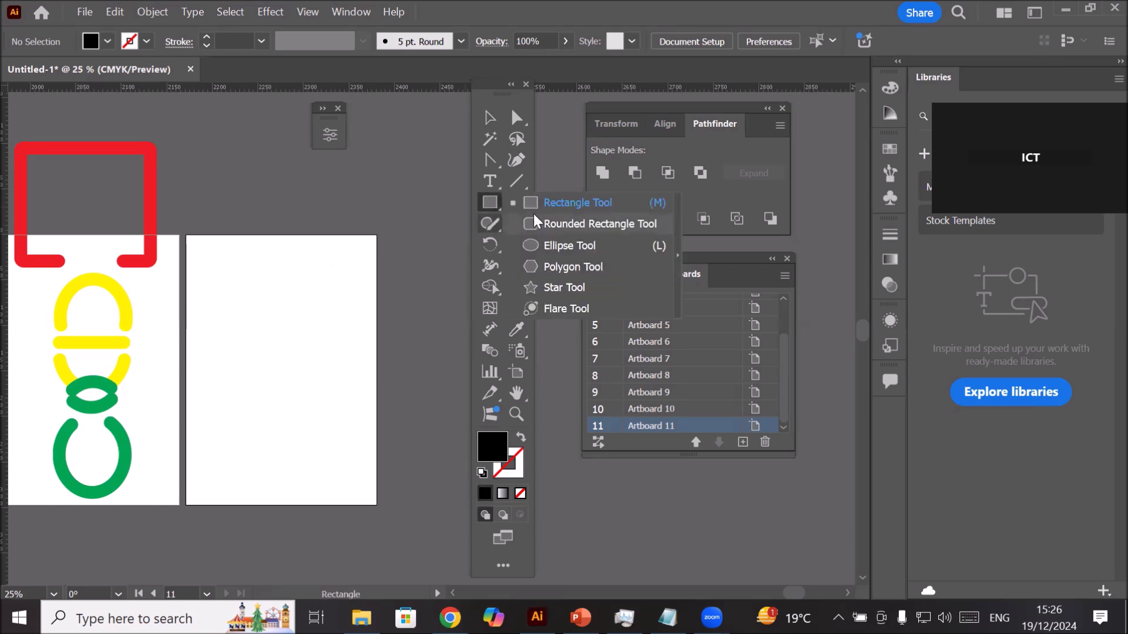
{"action": "left_click", "coordinate": [545, 225]}
{"action": "left_click_drag", "start_coordinate": [246, 266], "coordinate": [313, 333]}
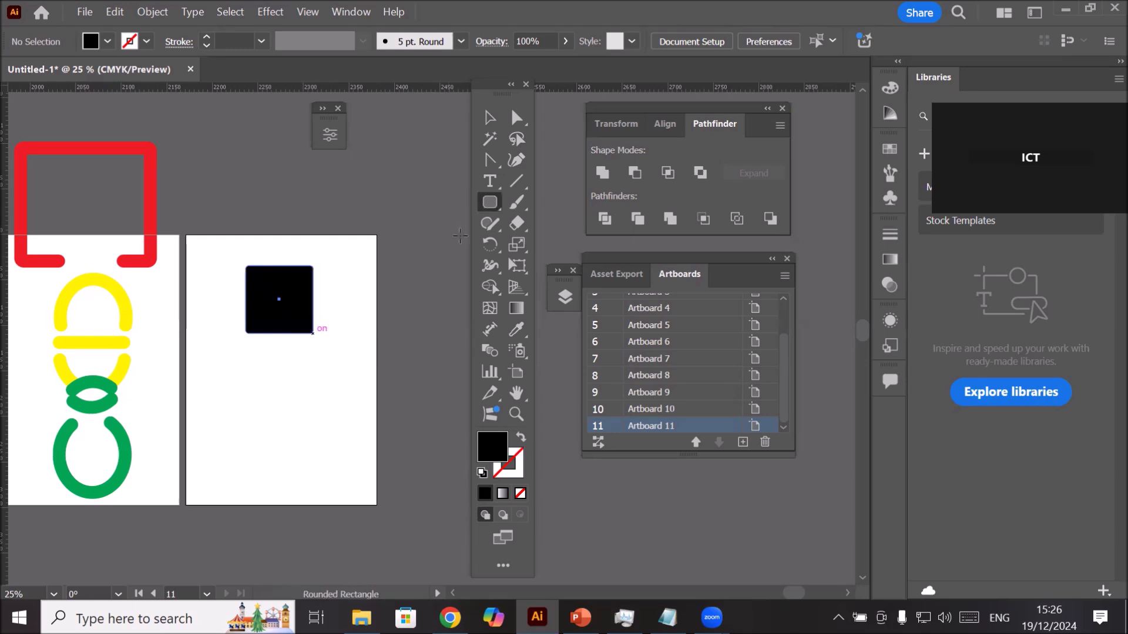
Step: Draw black ellipses around the rounded rectangle to form a figure: a neck, two ears, a large round body and two narrow legs
{"action": "left_click", "coordinate": [483, 208]}
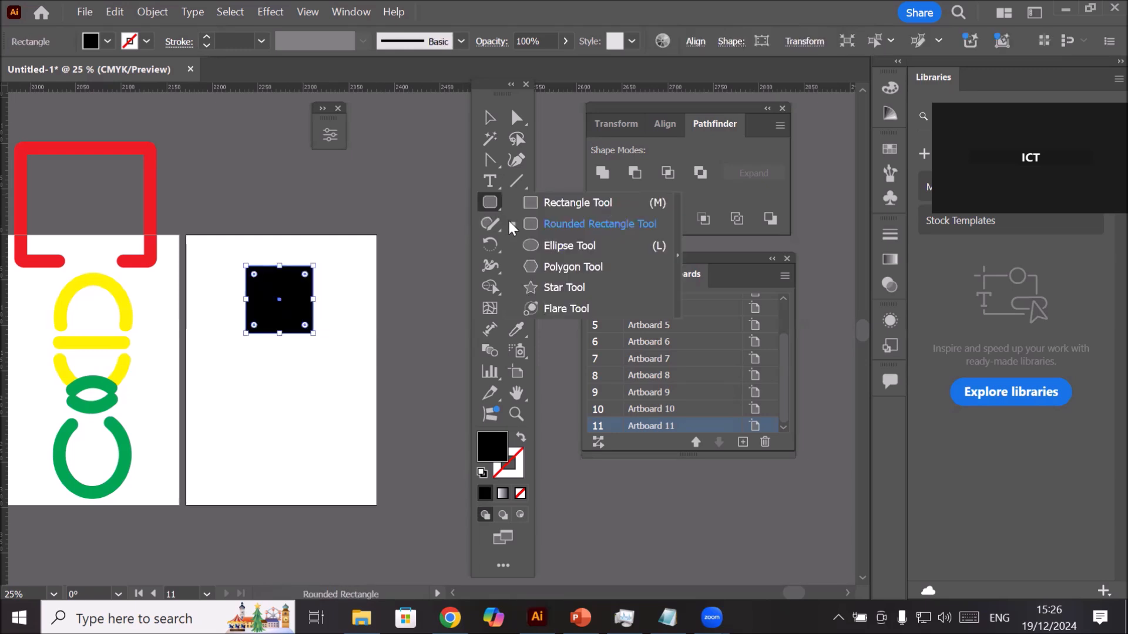
{"action": "left_click", "coordinate": [538, 242]}
{"action": "left_click_drag", "start_coordinate": [266, 317], "coordinate": [297, 382]}
{"action": "left_click_drag", "start_coordinate": [229, 278], "coordinate": [259, 306]}
{"action": "left_click_drag", "start_coordinate": [332, 281], "coordinate": [302, 303]}
{"action": "left_click_drag", "start_coordinate": [237, 371], "coordinate": [324, 462]}
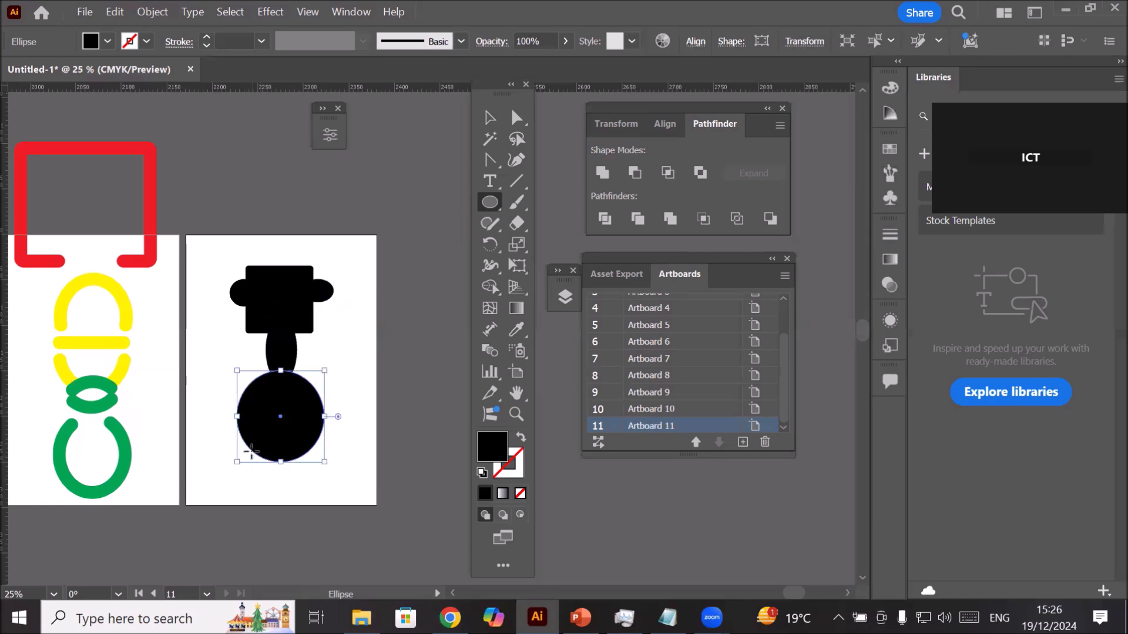
{"action": "left_click_drag", "start_coordinate": [257, 448], "coordinate": [302, 512]}
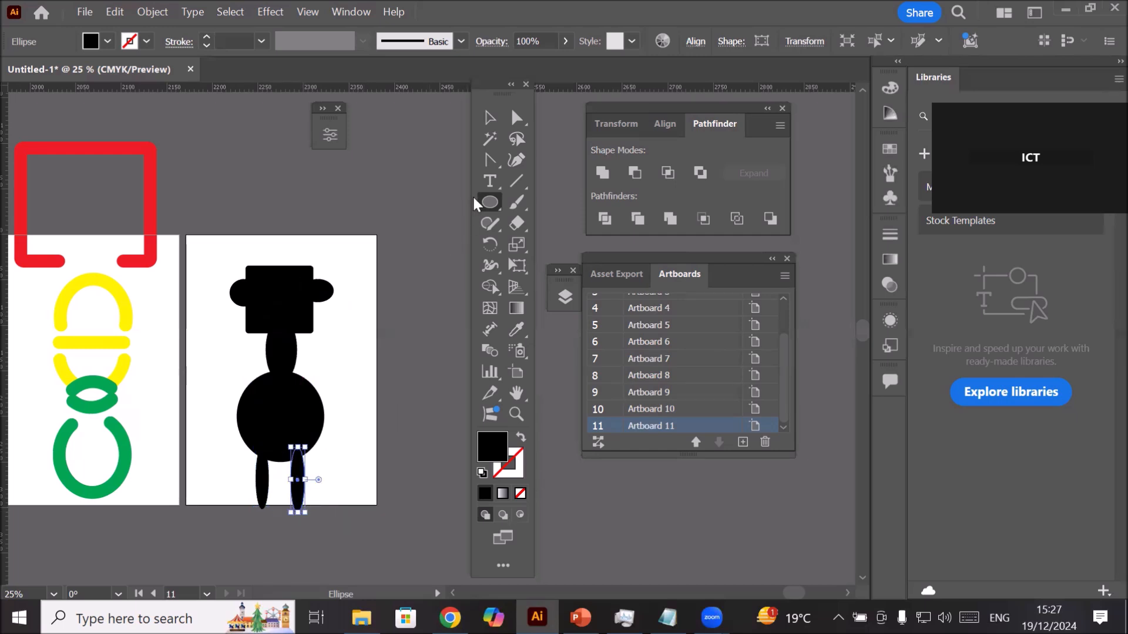
Step: Rotate the figure's square head slightly clockwise
{"action": "left_click", "coordinate": [489, 118]}
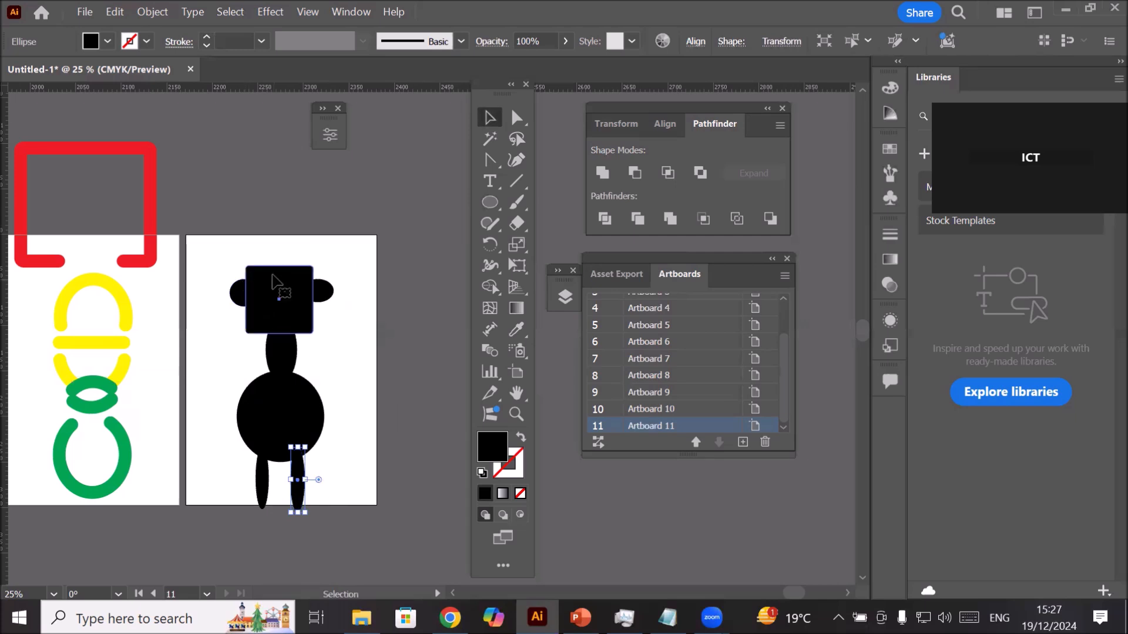
{"action": "left_click", "coordinate": [272, 275]}
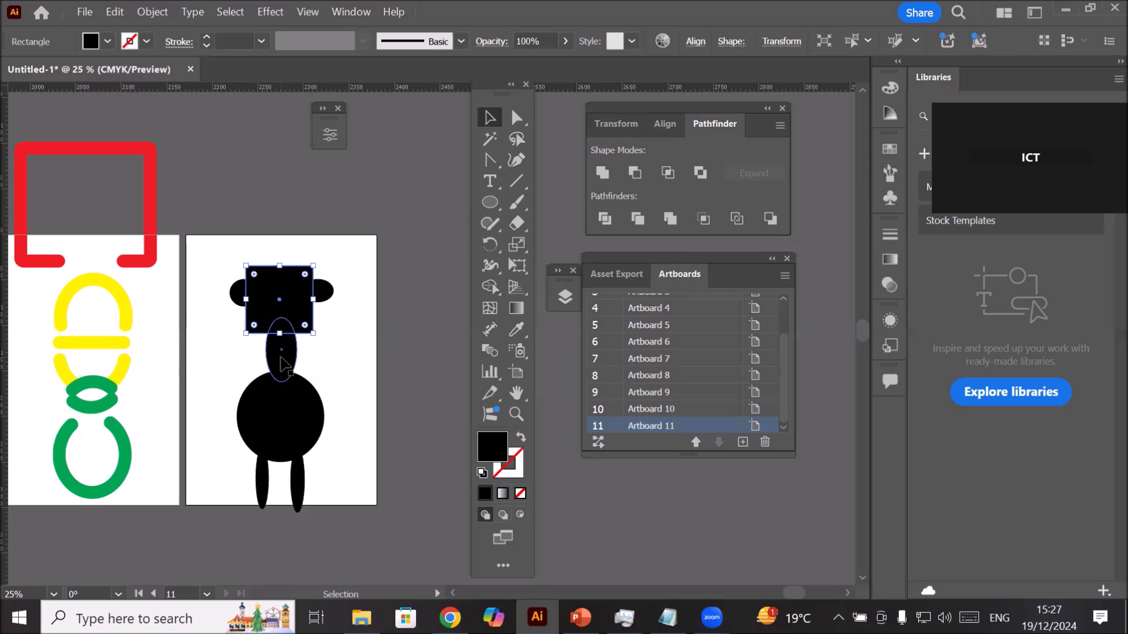
{"action": "left_click_drag", "start_coordinate": [236, 298], "coordinate": [235, 292]}
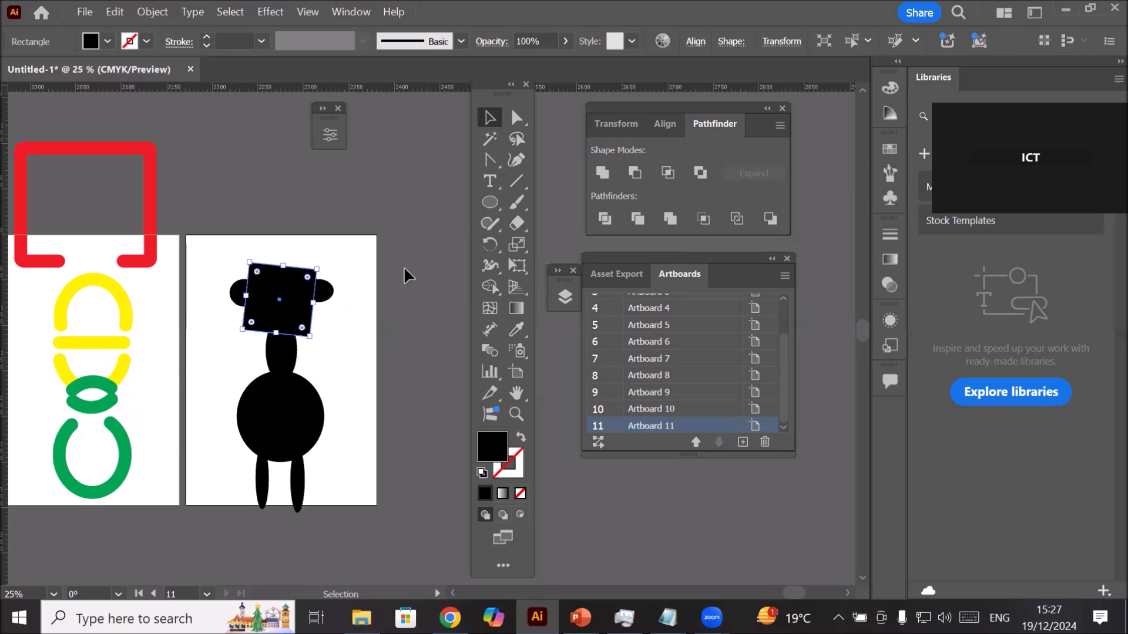
{"action": "left_click", "coordinate": [333, 232]}
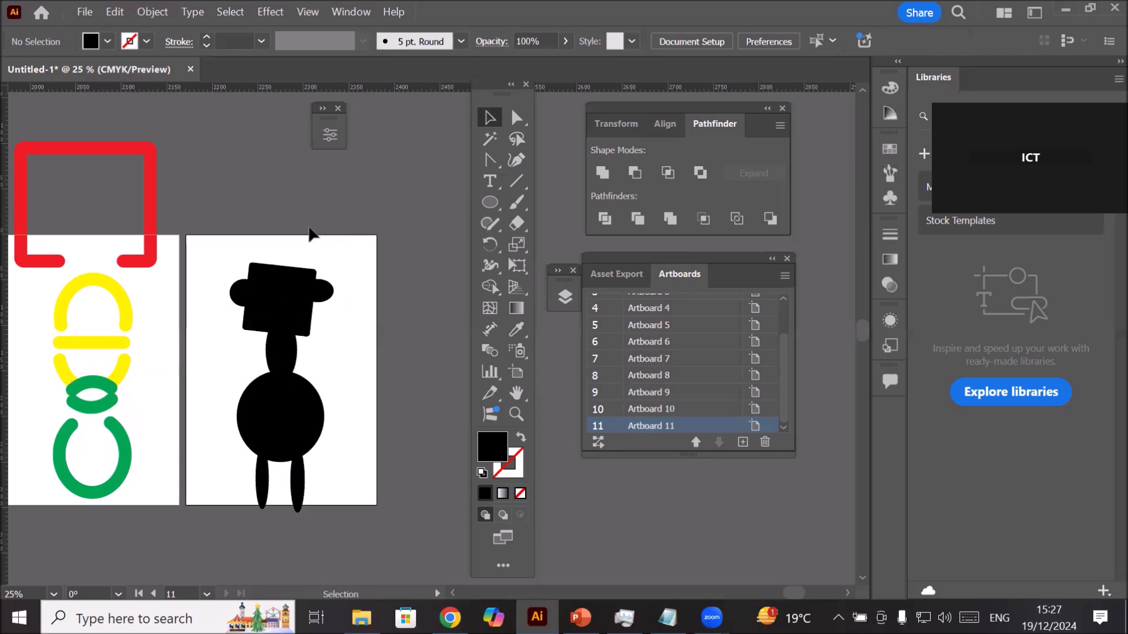
Step: Enlarge the ellipse forming the ear on the head's right side into a rounder shape
{"action": "left_click", "coordinate": [246, 293]}
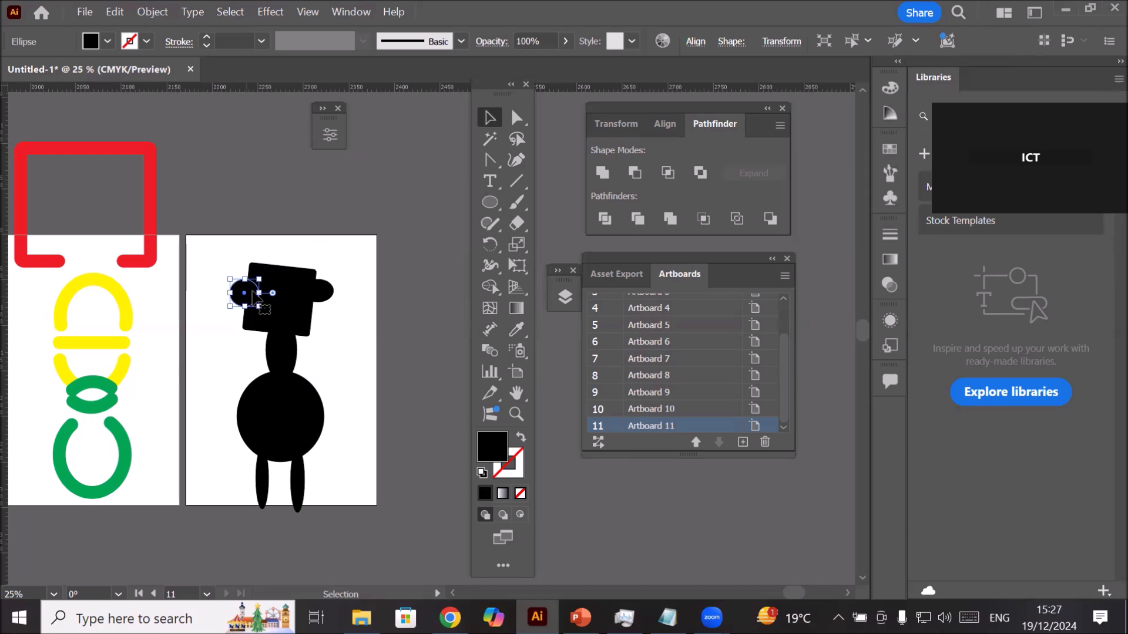
{"action": "left_click", "coordinate": [317, 293]}
{"action": "left_click_drag", "start_coordinate": [320, 307], "coordinate": [321, 315]}
{"action": "left_click", "coordinate": [339, 347]}
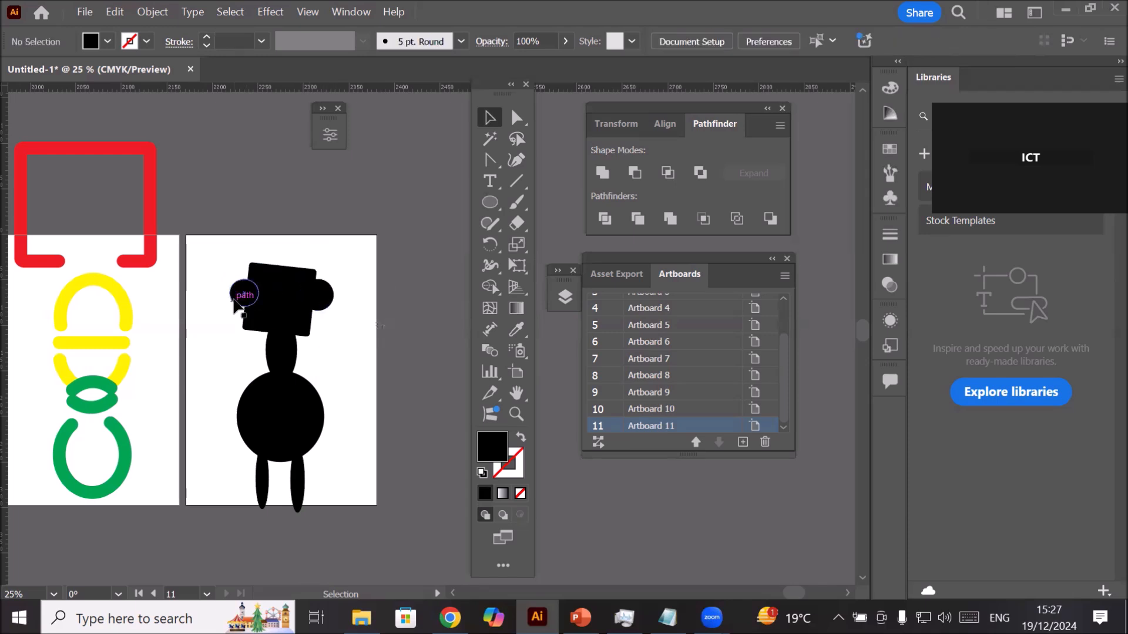
{"action": "left_click", "coordinate": [317, 294]}
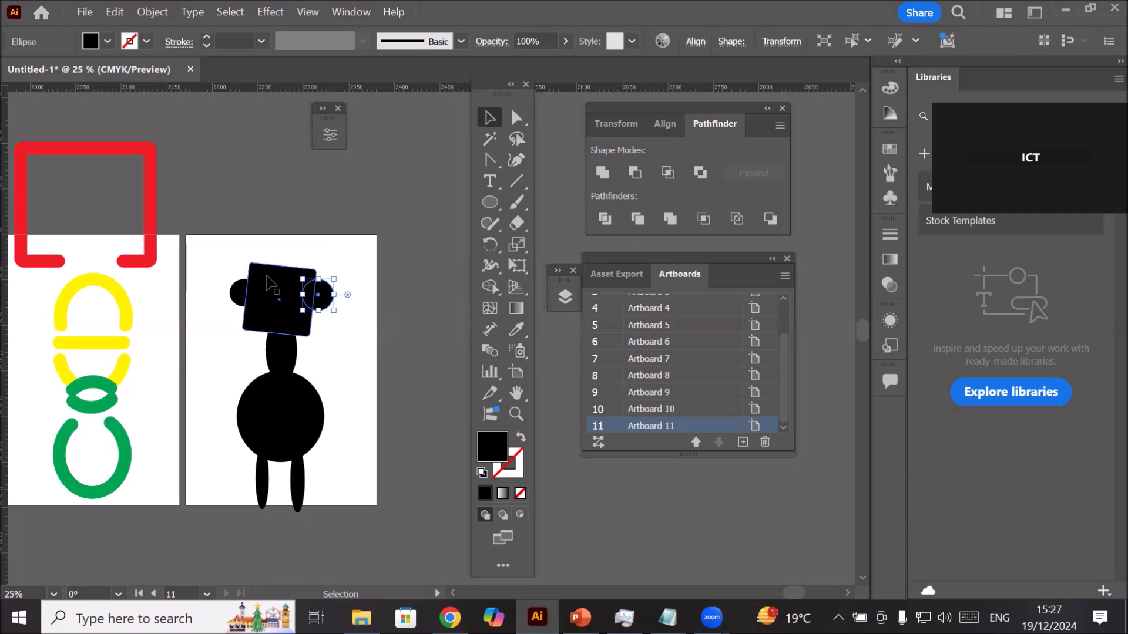
{"action": "left_click", "coordinate": [345, 262]}
Step: Draw a yellow ellipse about 17 by 20 mm and place two of them side by side on the head as eyes
{"action": "scroll", "coordinate": [345, 263], "scroll_direction": "up", "scroll_amount": 1}
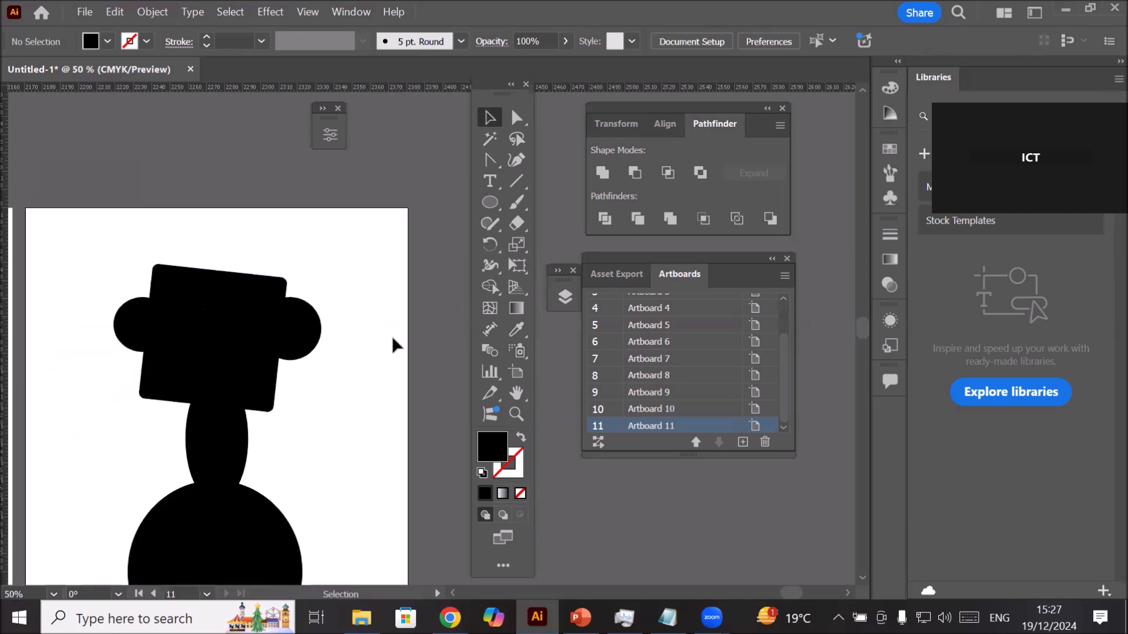
{"action": "left_click", "coordinate": [490, 202]}
{"action": "left_click_drag", "start_coordinate": [293, 224], "coordinate": [324, 262]}
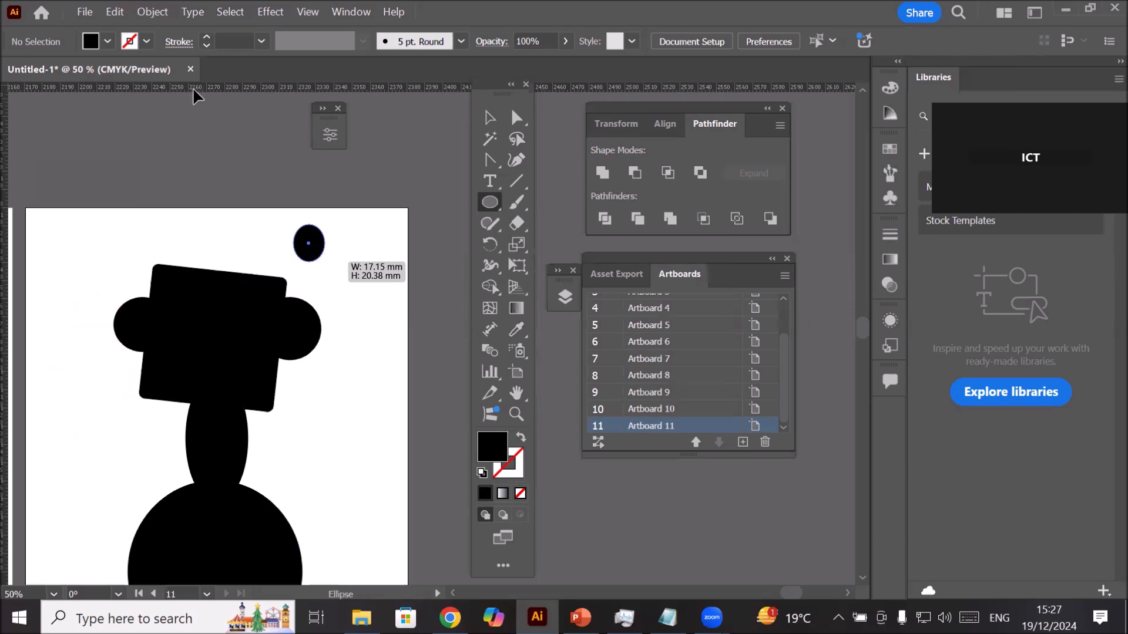
{"action": "left_click", "coordinate": [104, 42]}
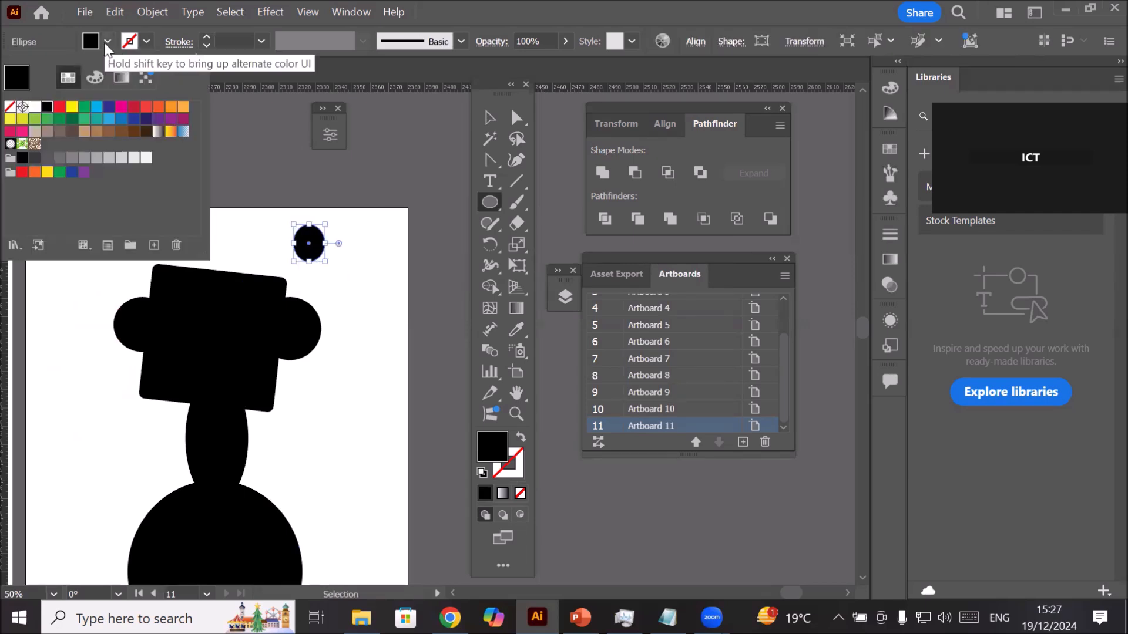
{"action": "left_click", "coordinate": [72, 106]}
{"action": "left_click", "coordinate": [325, 260]}
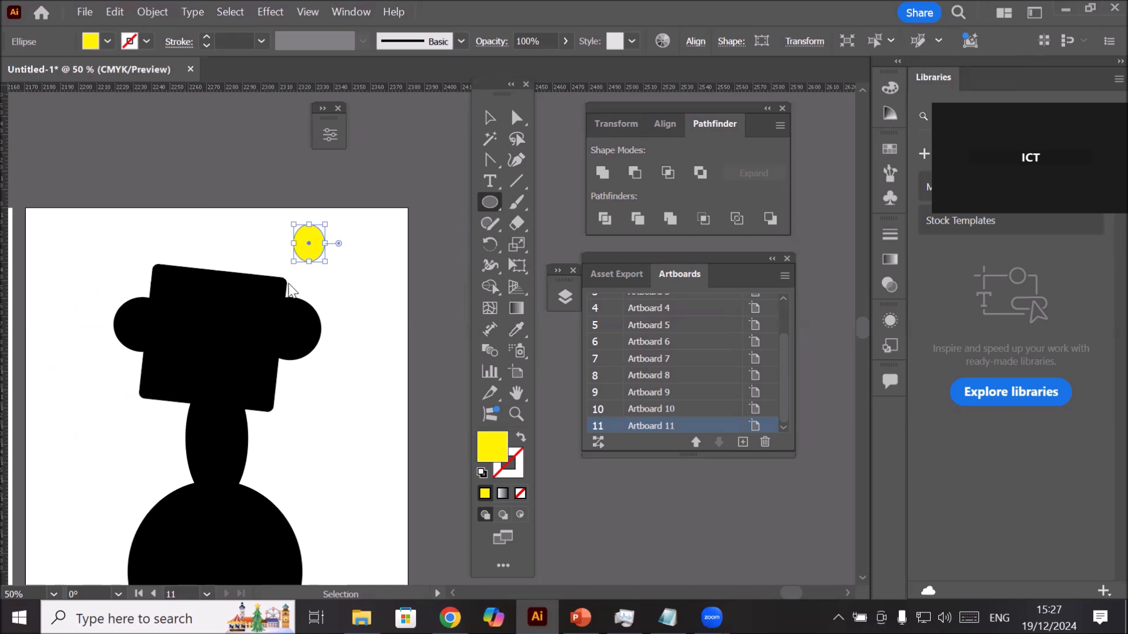
{"action": "left_click", "coordinate": [490, 118]}
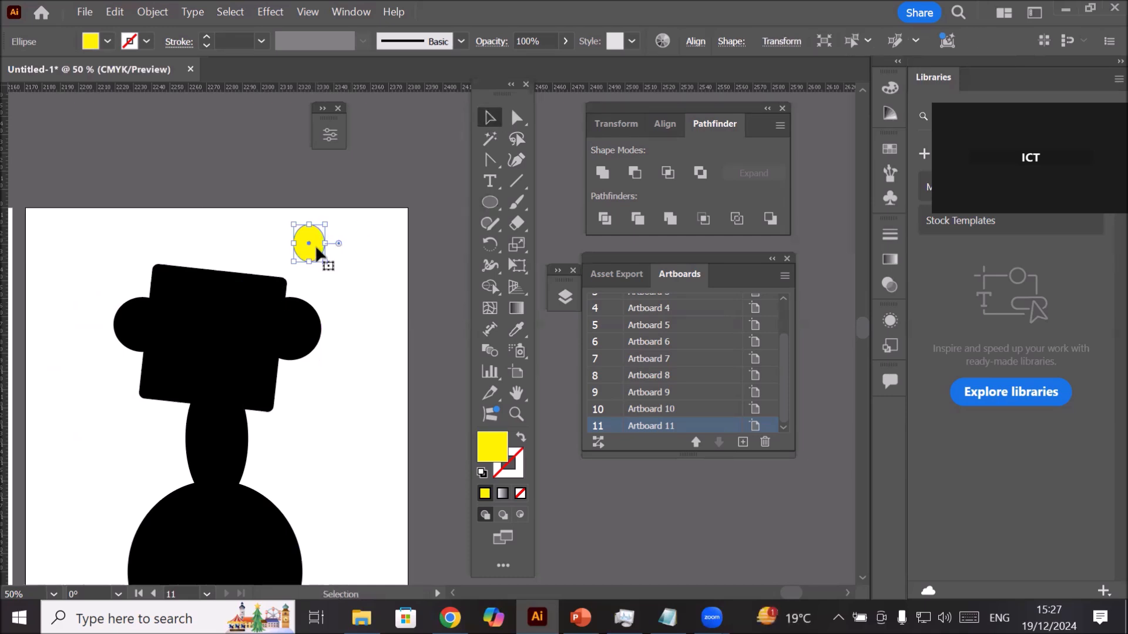
{"action": "left_click_drag", "start_coordinate": [308, 259], "coordinate": [234, 345]}
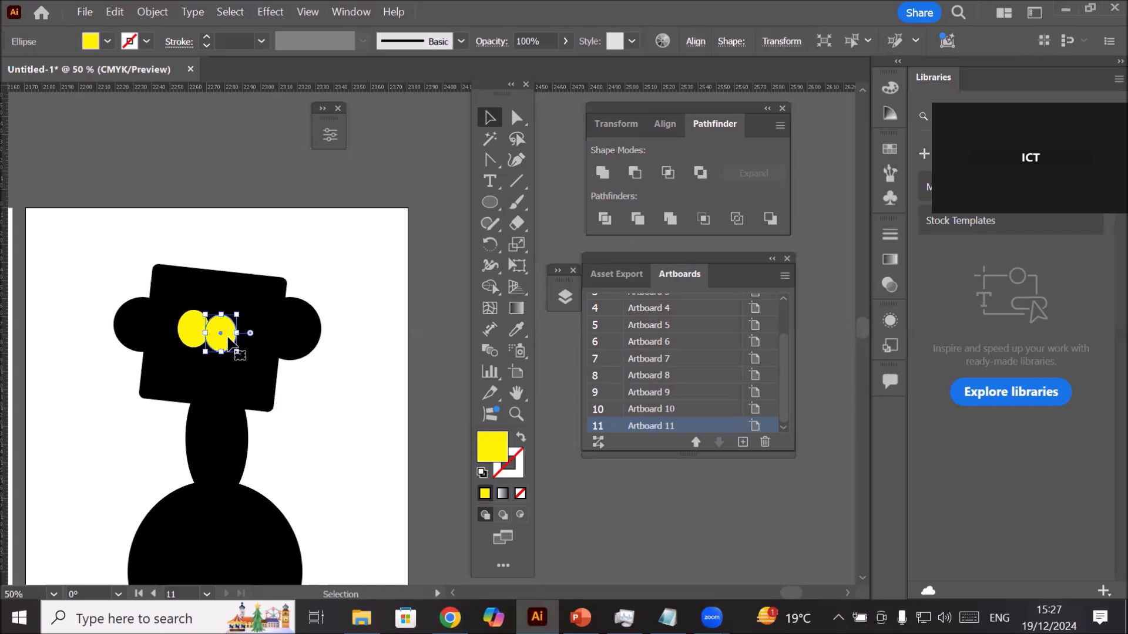
Step: Fill both ear ellipses with red
{"action": "left_click", "coordinate": [134, 333]}
{"action": "left_click", "coordinate": [312, 346]}
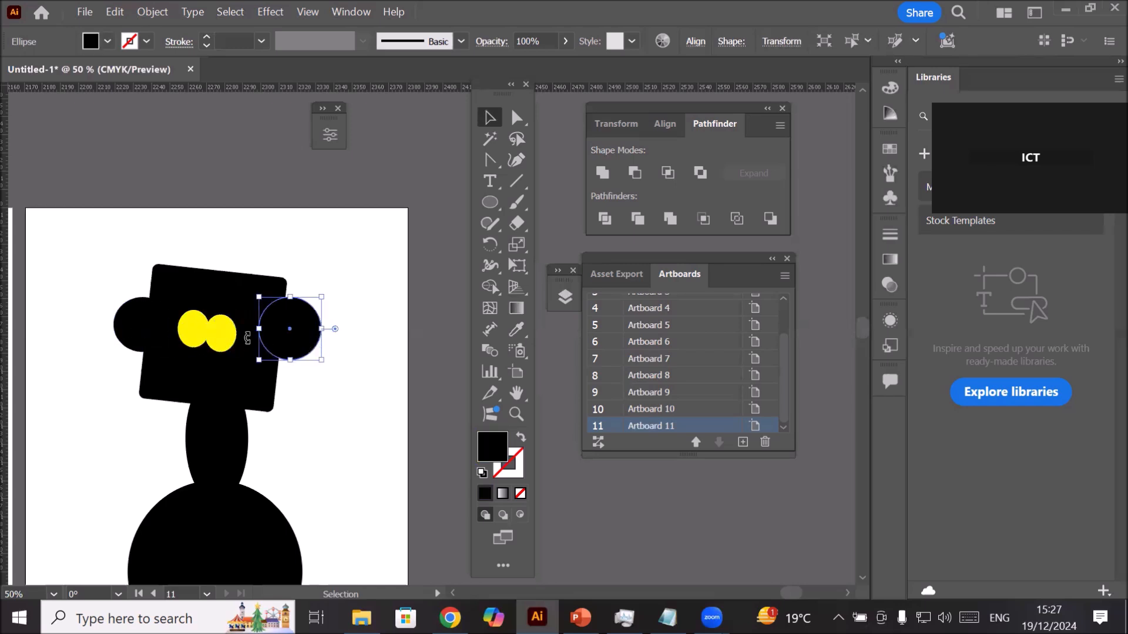
{"action": "left_click", "coordinate": [131, 322], "text": "shift"}
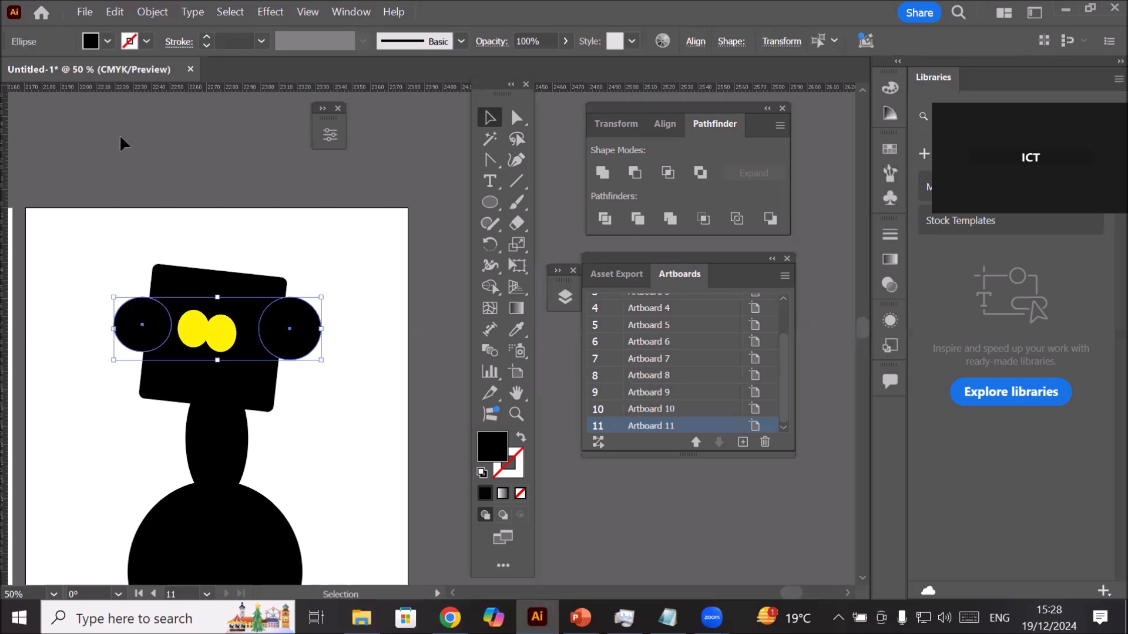
{"action": "left_click", "coordinate": [108, 41]}
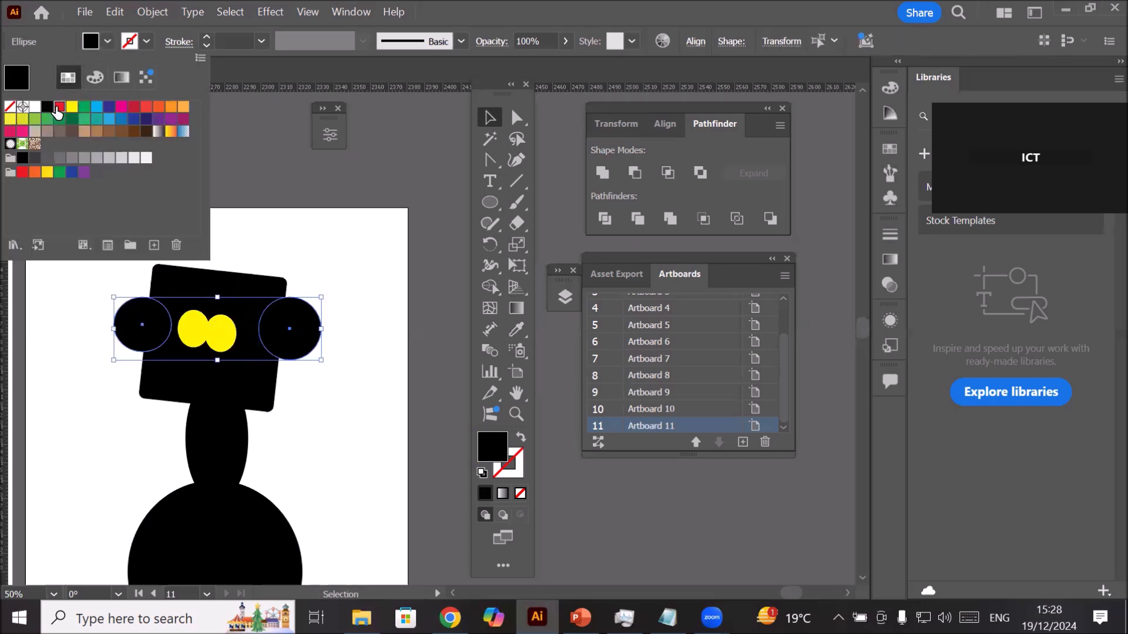
{"action": "left_click", "coordinate": [59, 108]}
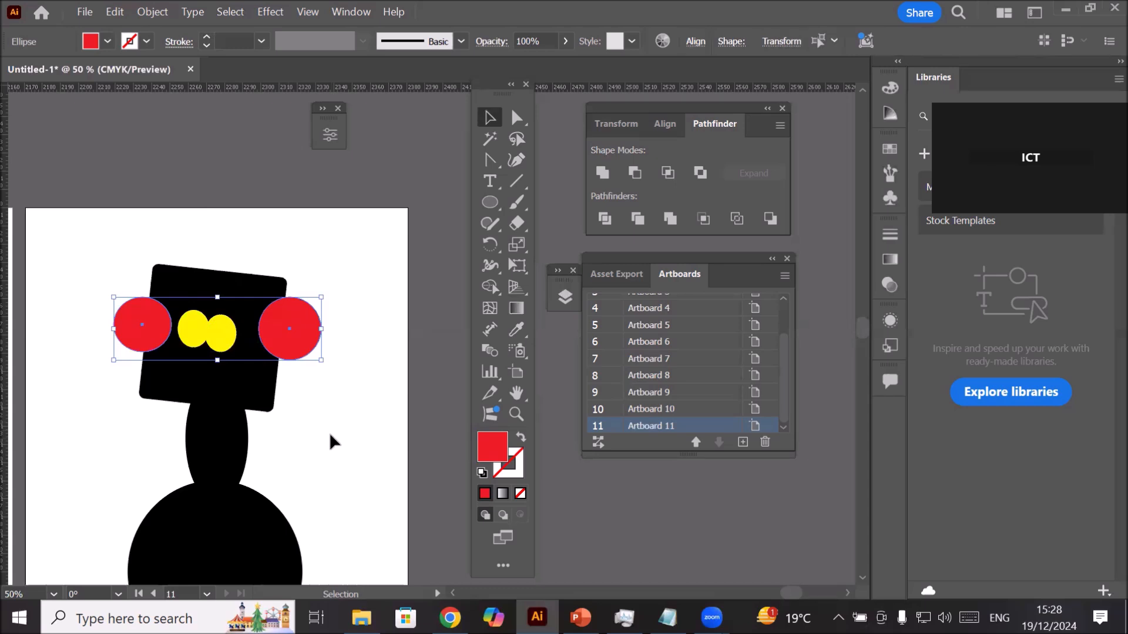
Step: Select the whole figure on Artboard 11 and apply Pathfinder Merge to it
{"action": "scroll", "coordinate": [330, 434], "scroll_direction": "down", "scroll_amount": 2}
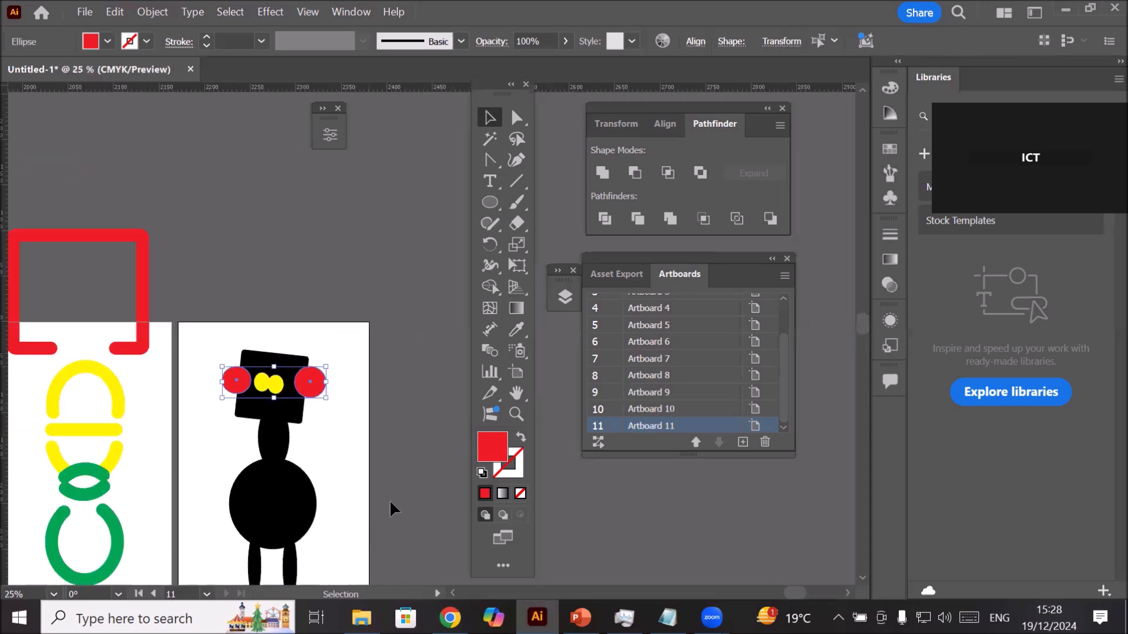
{"action": "left_click_drag", "start_coordinate": [389, 499], "coordinate": [365, 385]}
{"action": "left_click_drag", "start_coordinate": [169, 208], "coordinate": [346, 509]}
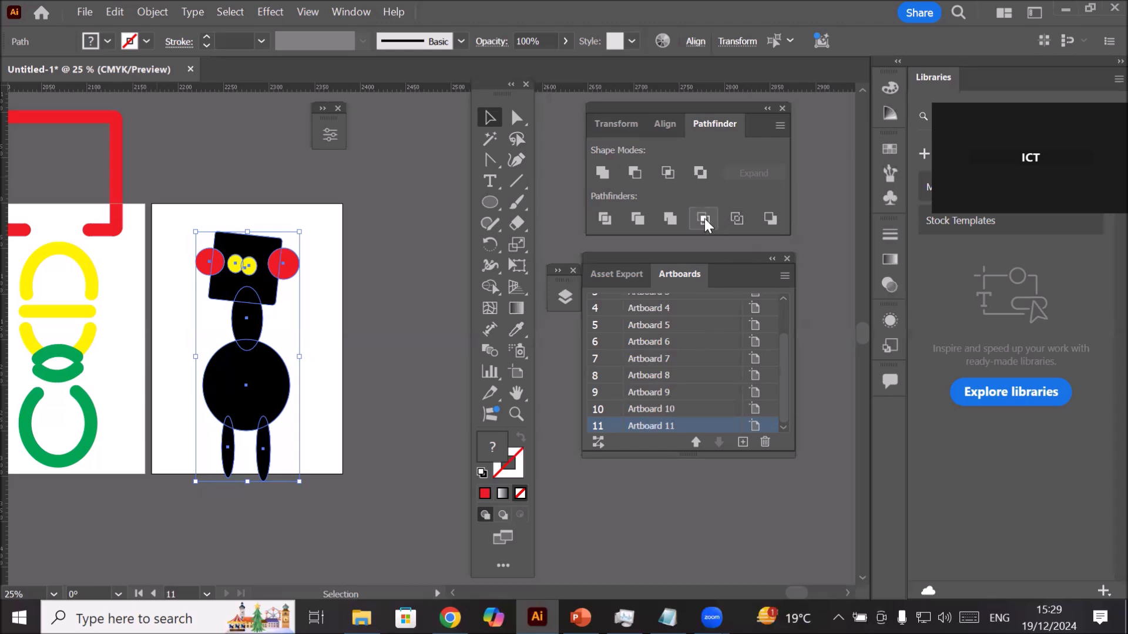
{"action": "left_click", "coordinate": [669, 219]}
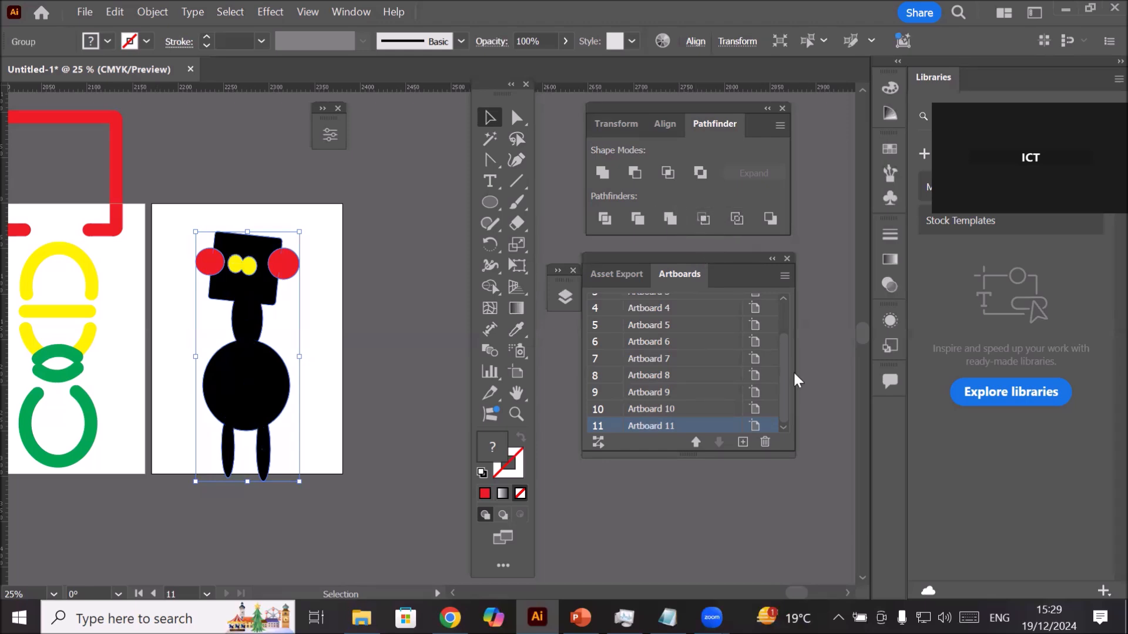
{"action": "left_click", "coordinate": [332, 336]}
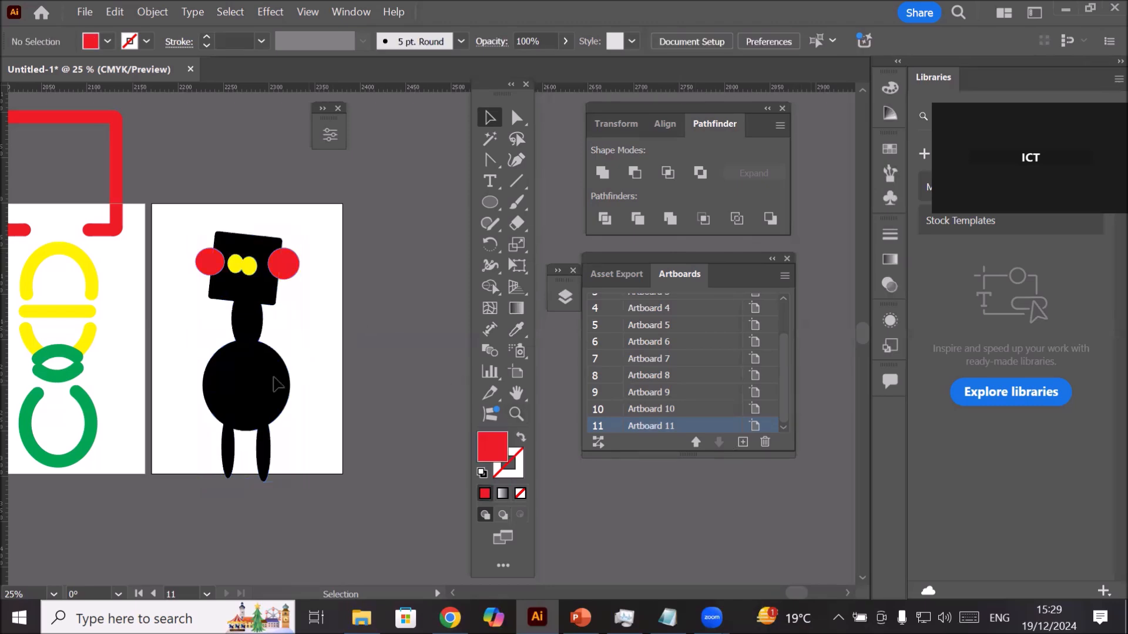
Step: Try ungrouping the merged figure and moving its black body and red ears apart
{"action": "left_click", "coordinate": [273, 385]}
{"action": "right_click", "coordinate": [272, 385]}
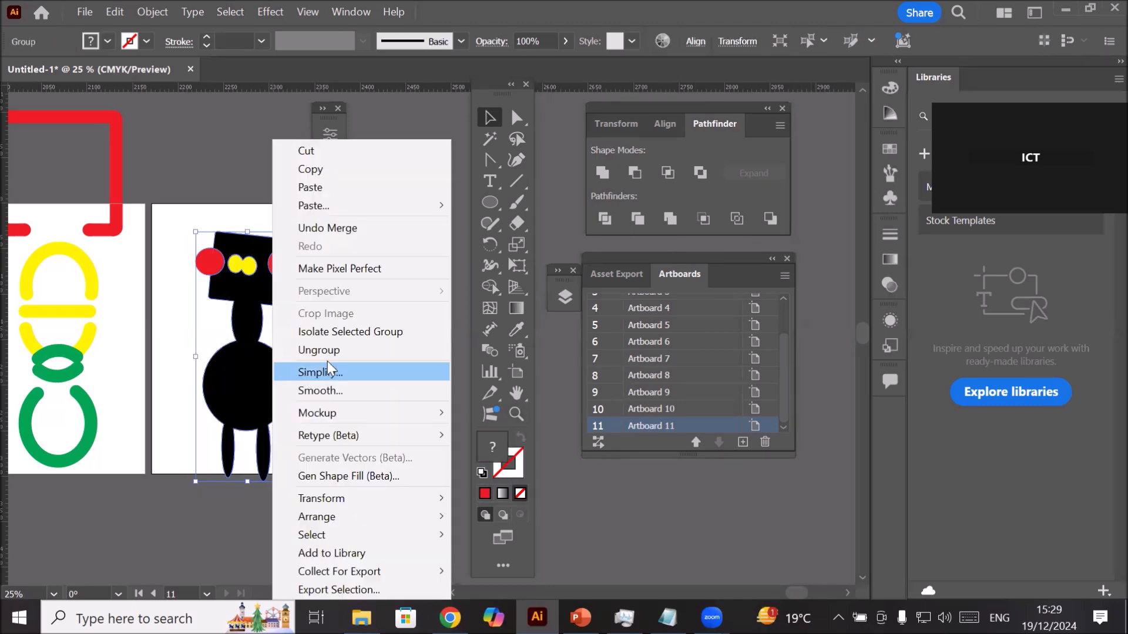
{"action": "left_click", "coordinate": [327, 350]}
{"action": "left_click", "coordinate": [337, 382]}
{"action": "left_click_drag", "start_coordinate": [268, 396], "coordinate": [262, 478]}
{"action": "left_click_drag", "start_coordinate": [282, 265], "coordinate": [337, 266]}
{"action": "left_click_drag", "start_coordinate": [204, 270], "coordinate": [160, 270]}
{"action": "left_click", "coordinate": [246, 267]}
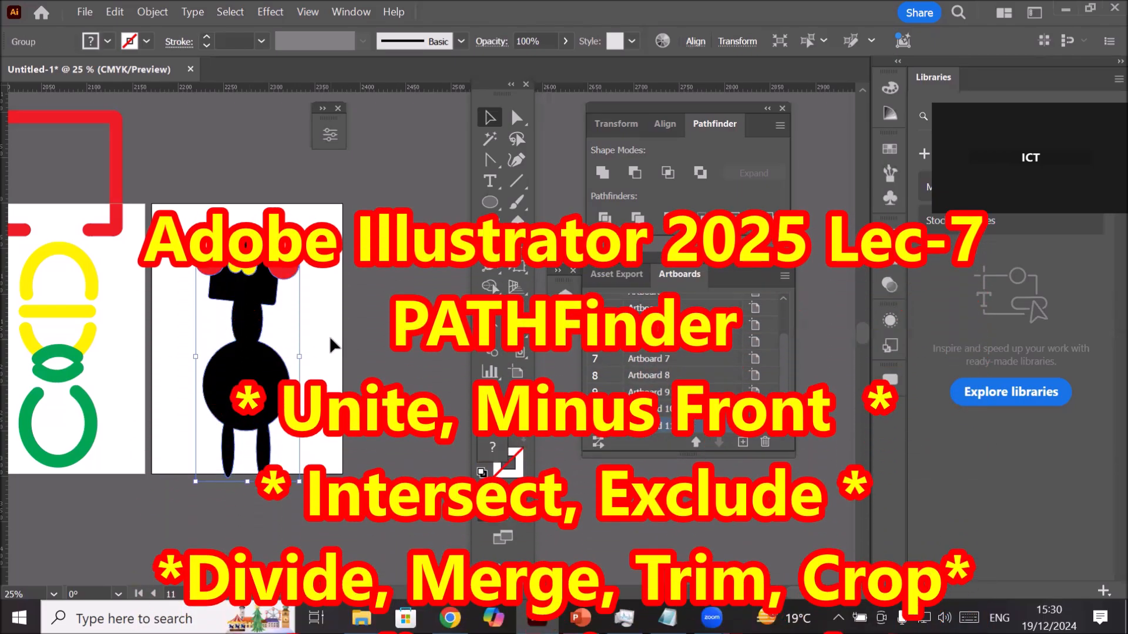
{"action": "left_click", "coordinate": [329, 336]}
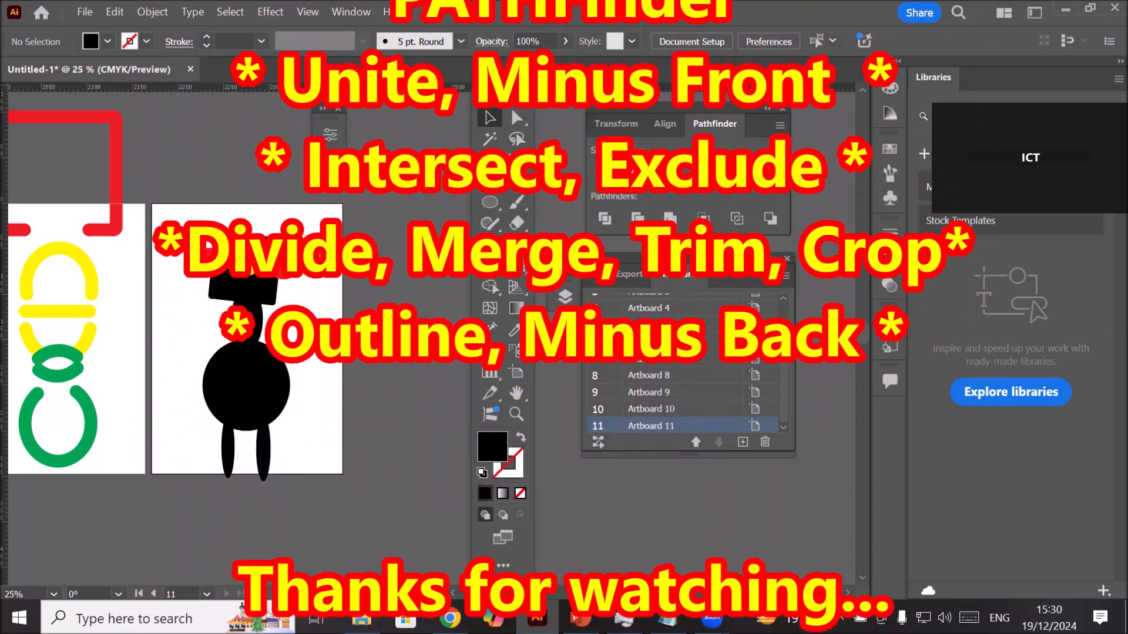